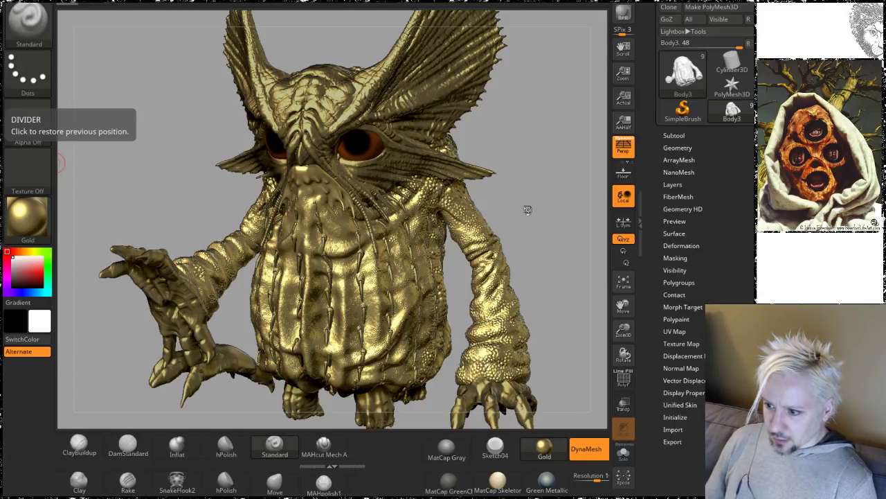
Step: Select the Scolla9 hand subtool and isolate it in Solo mode
{"action": "left_click_drag", "start_coordinate": [525, 206], "coordinate": [542, 150]}
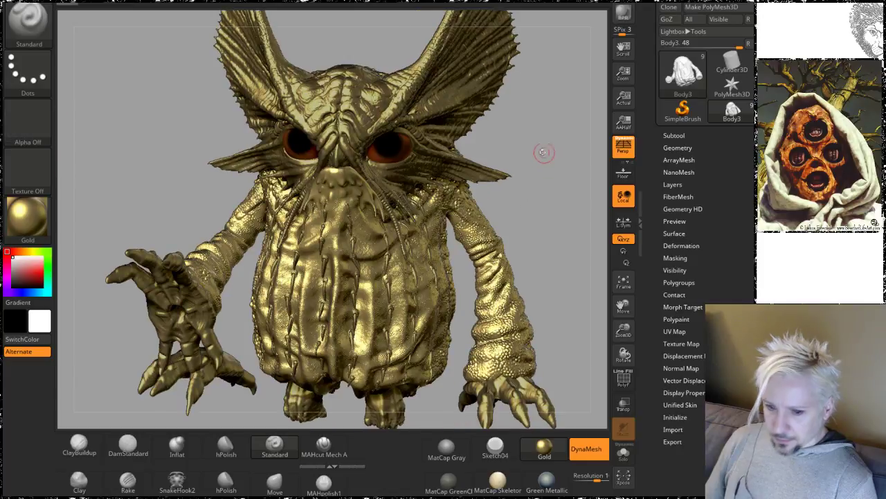
{"action": "left_click_drag", "start_coordinate": [548, 224], "coordinate": [558, 156]}
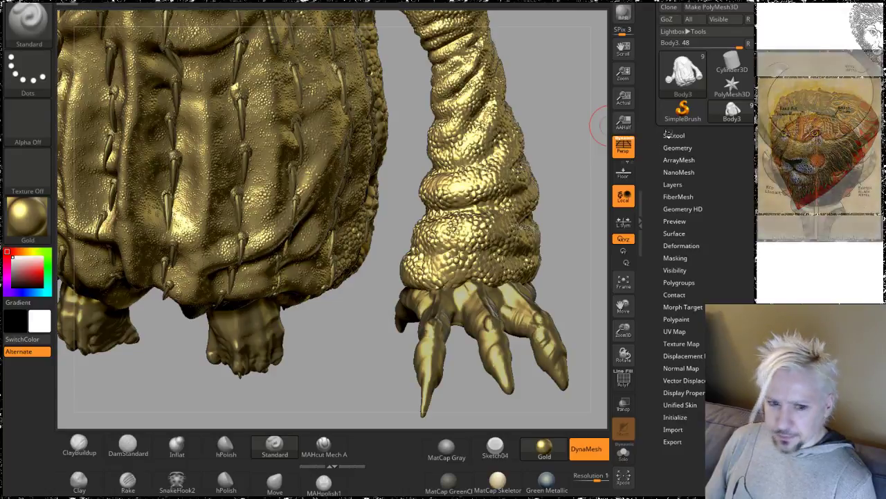
{"action": "left_click", "coordinate": [669, 135]}
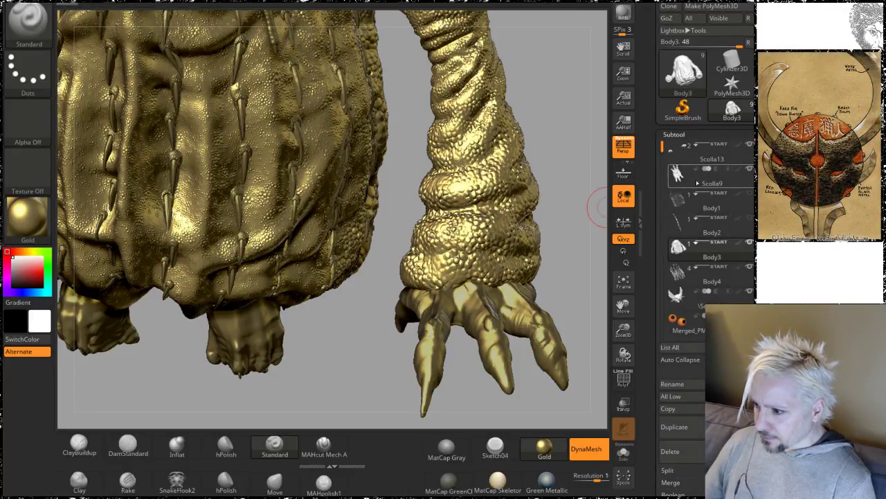
{"action": "left_click", "coordinate": [700, 182]}
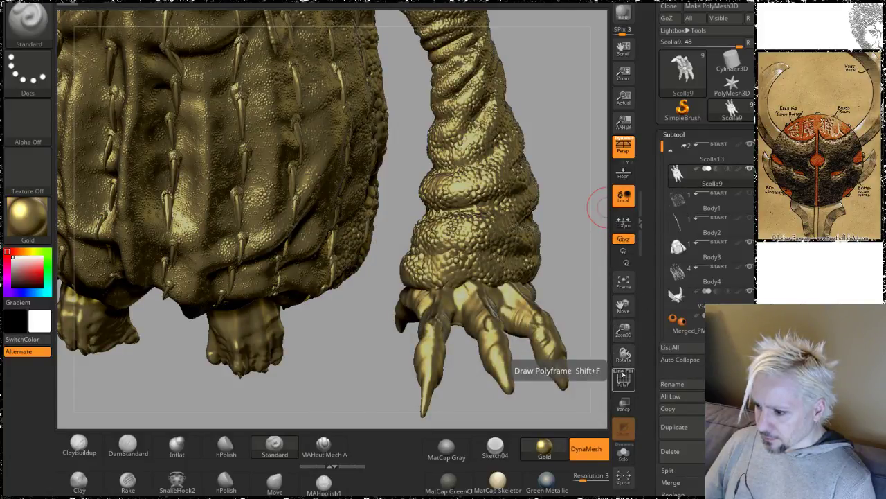
{"action": "left_click", "coordinate": [624, 453]}
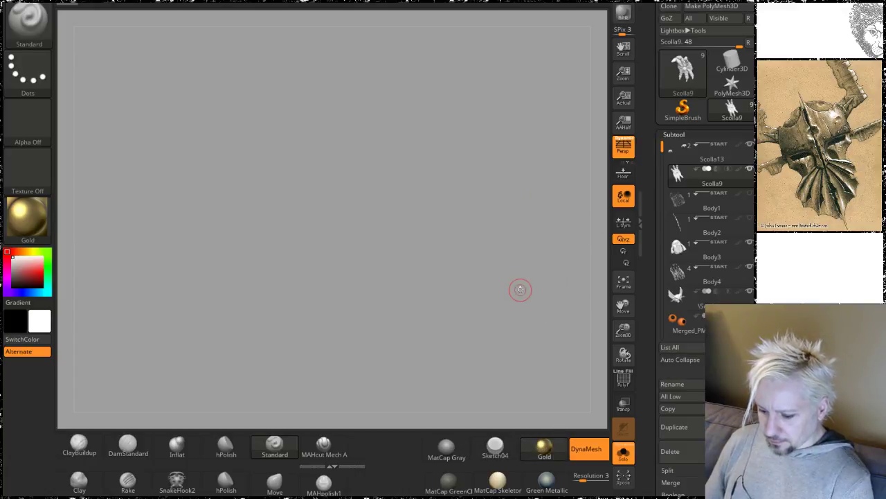
{"action": "left_click_drag", "start_coordinate": [405, 343], "coordinate": [455, 255]}
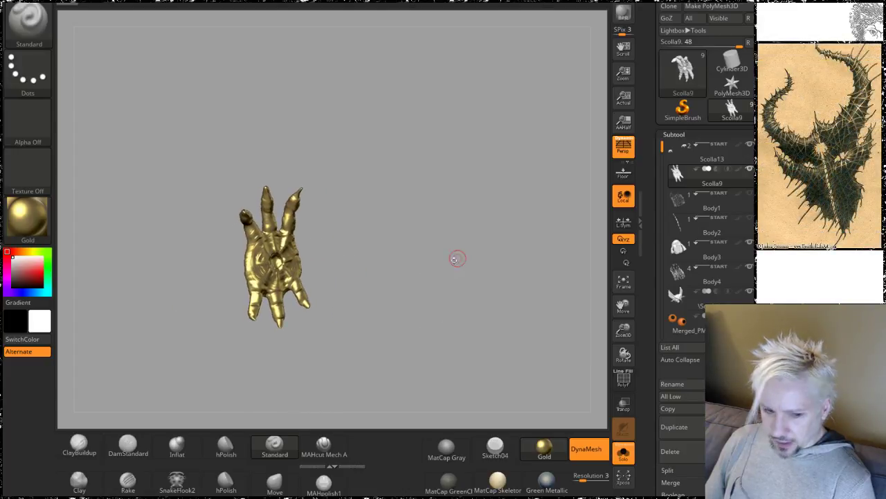
Step: Switch to the Scolla13 subtool containing the pair of hands and frame one palm up close
{"action": "mouse_move", "coordinate": [702, 181]}
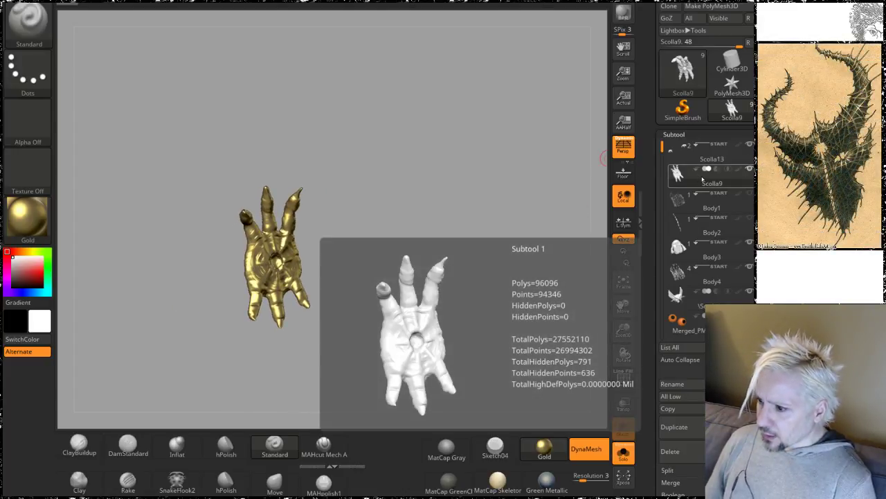
{"action": "left_click", "coordinate": [690, 155]}
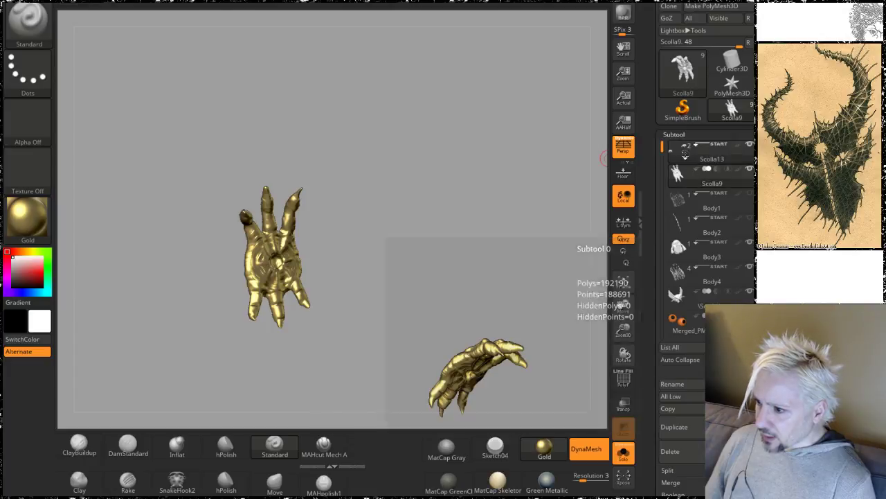
{"action": "mouse_move", "coordinate": [357, 184]}
{"action": "left_mouse_down"}
{"action": "mouse_move", "coordinate": [411, 146]}
{"action": "mouse_move", "coordinate": [393, 126]}
{"action": "mouse_move", "coordinate": [411, 216]}
{"action": "left_mouse_up"}
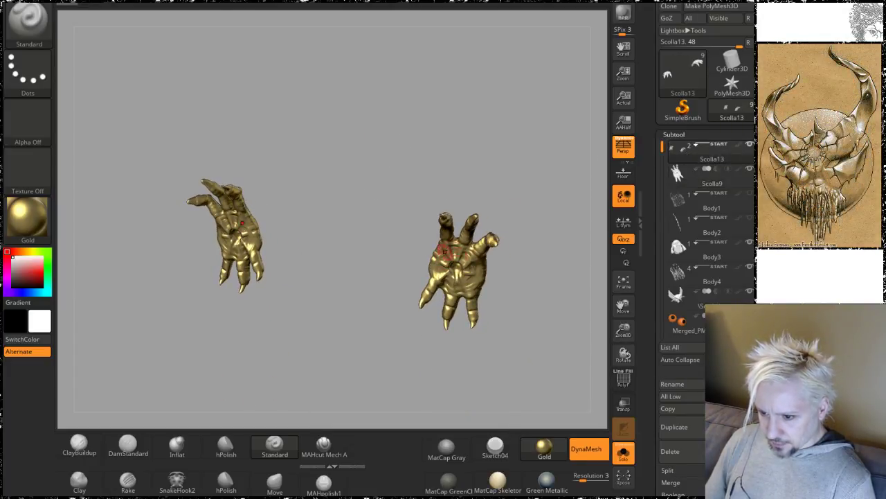
{"action": "left_click_drag", "start_coordinate": [519, 289], "coordinate": [491, 335], "text": "alt"}
{"action": "key", "text": "f"}
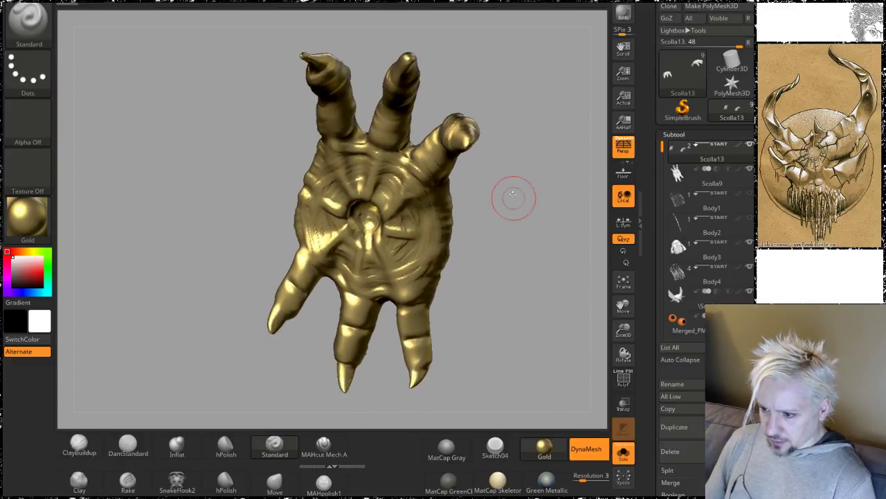
Step: Smooth the ridges and wrinkles across the palm and along its outer edge with the Smooth brush
{"action": "mouse_move", "coordinate": [513, 198]}
{"action": "left_mouse_down"}
{"action": "mouse_move", "coordinate": [501, 201]}
{"action": "mouse_move", "coordinate": [504, 167]}
{"action": "left_mouse_up"}
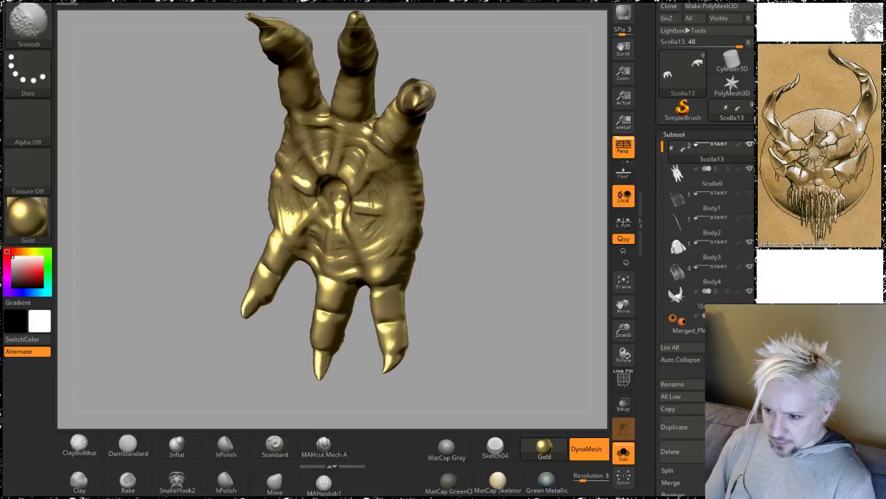
{"action": "mouse_move", "coordinate": [385, 211]}
{"action": "left_mouse_down", "text": "shift"}
{"action": "mouse_move", "coordinate": [346, 212]}
{"action": "mouse_move", "coordinate": [298, 195]}
{"action": "left_mouse_up", "text": "shift"}
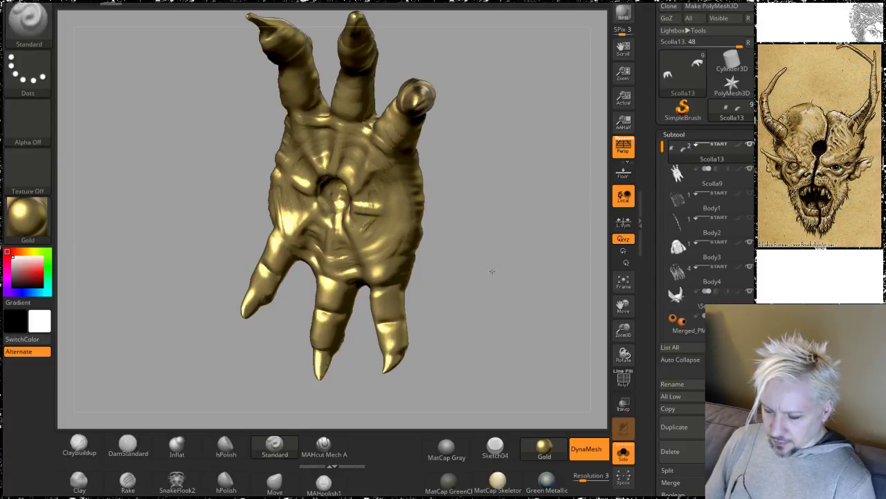
{"action": "mouse_move", "coordinate": [490, 271]}
{"action": "left_mouse_down", "text": "alt"}
{"action": "mouse_move", "coordinate": [333, 210]}
{"action": "mouse_move", "coordinate": [403, 206]}
{"action": "mouse_move", "coordinate": [352, 212]}
{"action": "mouse_move", "coordinate": [518, 223]}
{"action": "mouse_move", "coordinate": [508, 219]}
{"action": "left_mouse_up", "text": "alt"}
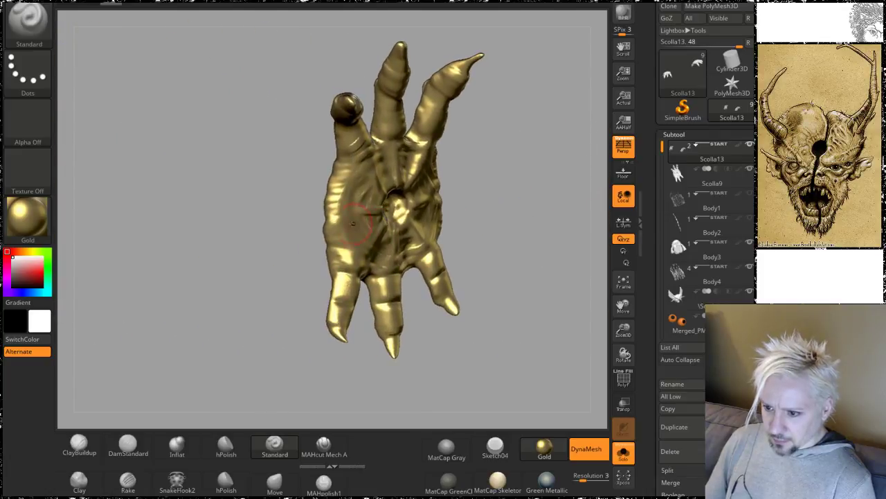
{"action": "left_click_drag", "start_coordinate": [336, 230], "coordinate": [333, 169], "text": "shift"}
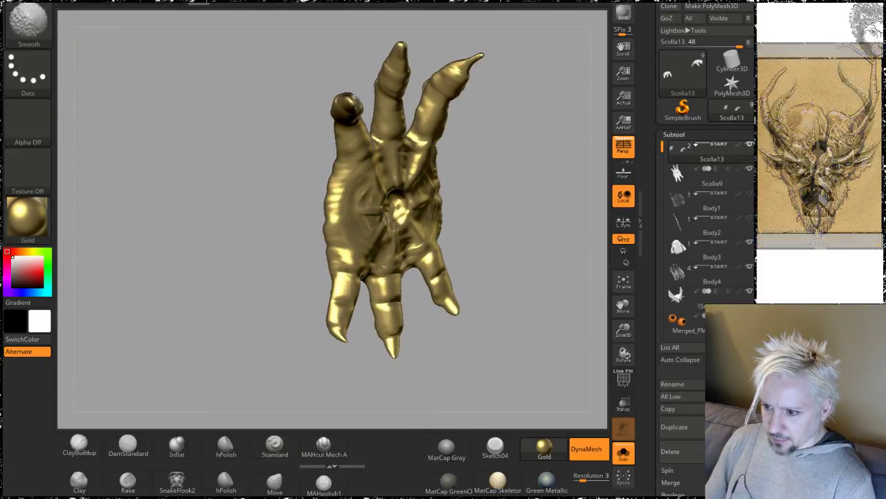
Step: Check the isolated hand from the side and back, and switch its material from Gold to MatCap GreenClay
{"action": "left_click_drag", "start_coordinate": [480, 152], "coordinate": [439, 176]}
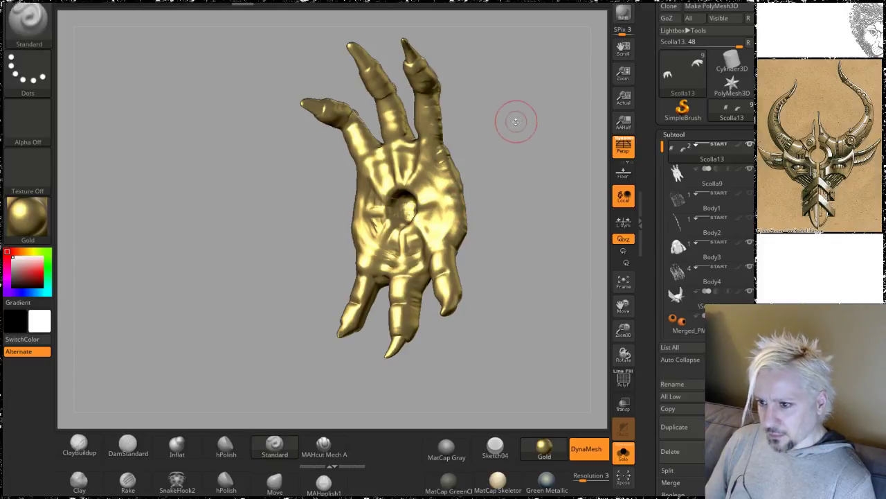
{"action": "mouse_move", "coordinate": [515, 118]}
{"action": "left_mouse_down"}
{"action": "mouse_move", "coordinate": [507, 185]}
{"action": "mouse_move", "coordinate": [491, 168]}
{"action": "left_mouse_up"}
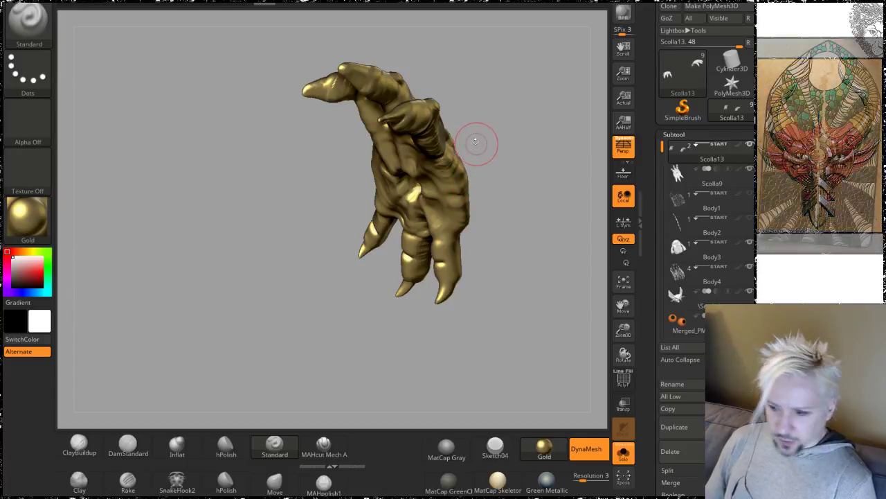
{"action": "mouse_move", "coordinate": [500, 125]}
{"action": "left_mouse_down"}
{"action": "mouse_move", "coordinate": [475, 149]}
{"action": "mouse_move", "coordinate": [519, 194]}
{"action": "left_mouse_up"}
{"action": "key", "text": "shift"}
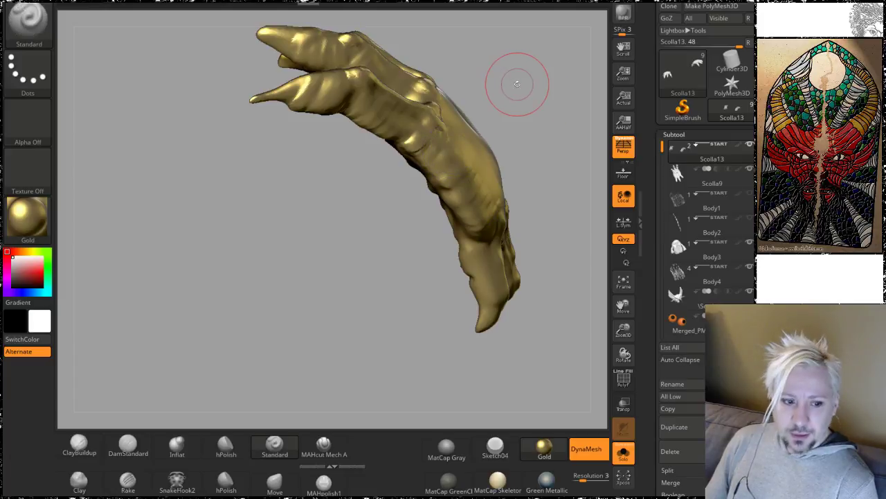
{"action": "mouse_move", "coordinate": [516, 85]}
{"action": "left_mouse_down"}
{"action": "mouse_move", "coordinate": [499, 61]}
{"action": "mouse_move", "coordinate": [395, 83]}
{"action": "left_mouse_up"}
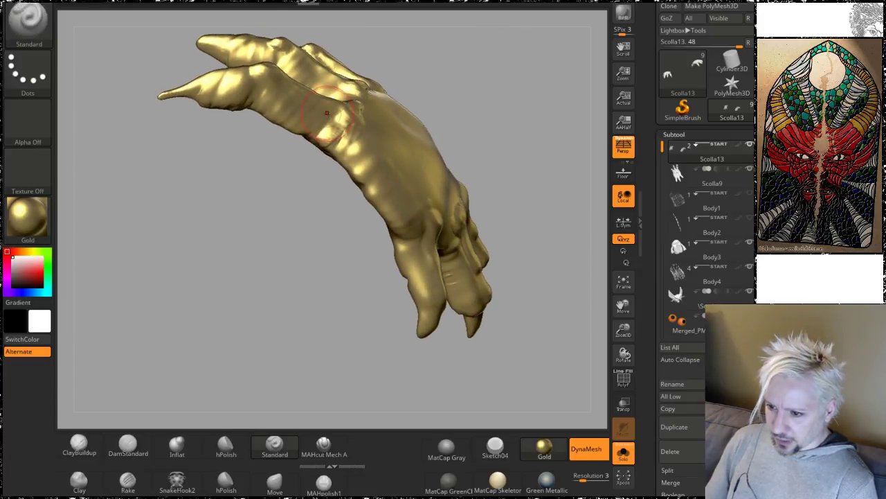
{"action": "left_click_drag", "start_coordinate": [508, 152], "coordinate": [450, 220]}
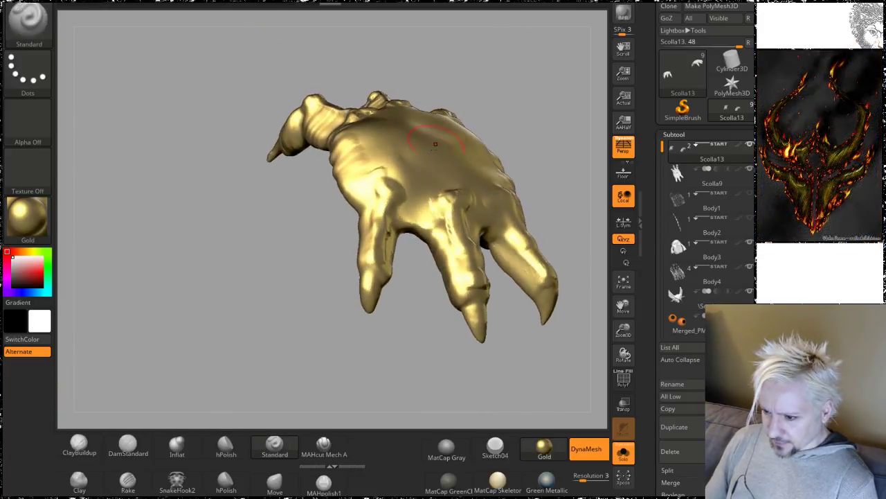
{"action": "left_click", "coordinate": [449, 481]}
{"action": "left_click_drag", "start_coordinate": [381, 344], "coordinate": [527, 212]}
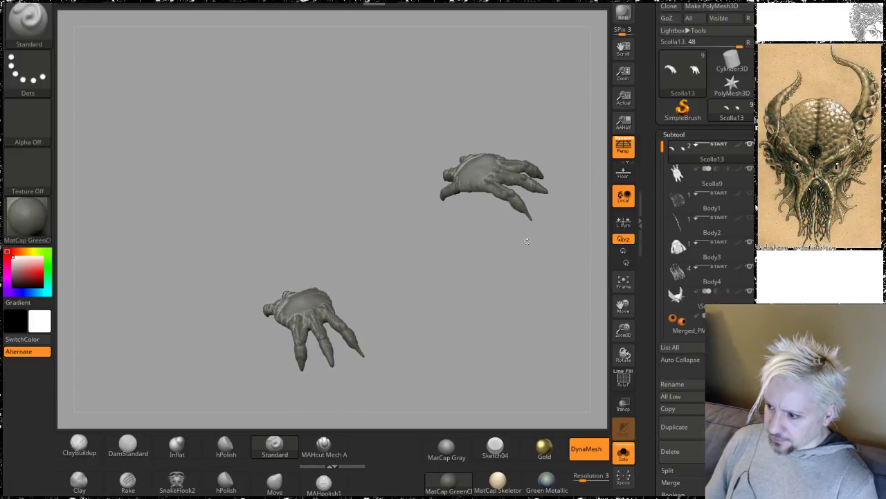
Step: Turn off Solo mode and examine the clawed hands together with the whole creature
{"action": "left_click", "coordinate": [624, 451]}
{"action": "left_click_drag", "start_coordinate": [486, 337], "coordinate": [520, 220]}
{"action": "mouse_move", "coordinate": [523, 227]}
{"action": "left_mouse_down"}
{"action": "mouse_move", "coordinate": [522, 218]}
{"action": "mouse_move", "coordinate": [533, 237]}
{"action": "mouse_move", "coordinate": [497, 227]}
{"action": "mouse_move", "coordinate": [561, 235]}
{"action": "mouse_move", "coordinate": [449, 273]}
{"action": "mouse_move", "coordinate": [528, 186]}
{"action": "mouse_move", "coordinate": [501, 208]}
{"action": "mouse_move", "coordinate": [534, 259]}
{"action": "mouse_move", "coordinate": [508, 251]}
{"action": "left_mouse_up"}
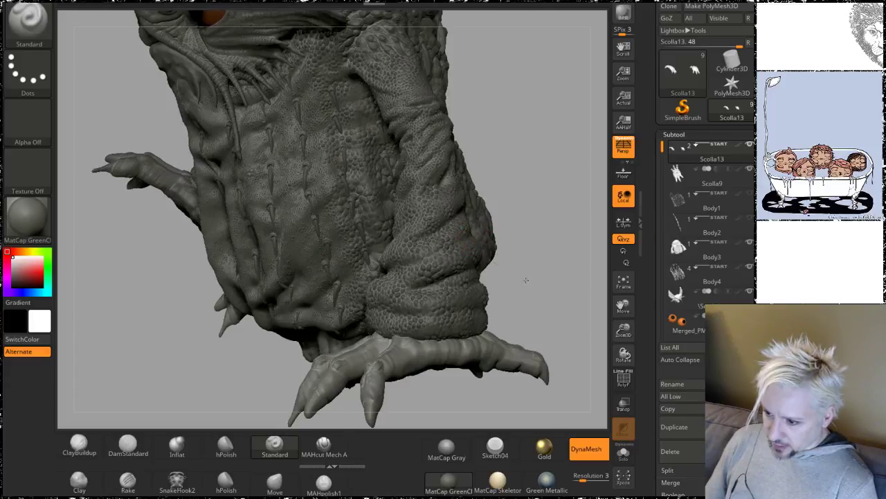
{"action": "left_click_drag", "start_coordinate": [526, 279], "coordinate": [333, 370]}
{"action": "left_click_drag", "start_coordinate": [498, 313], "coordinate": [551, 299]}
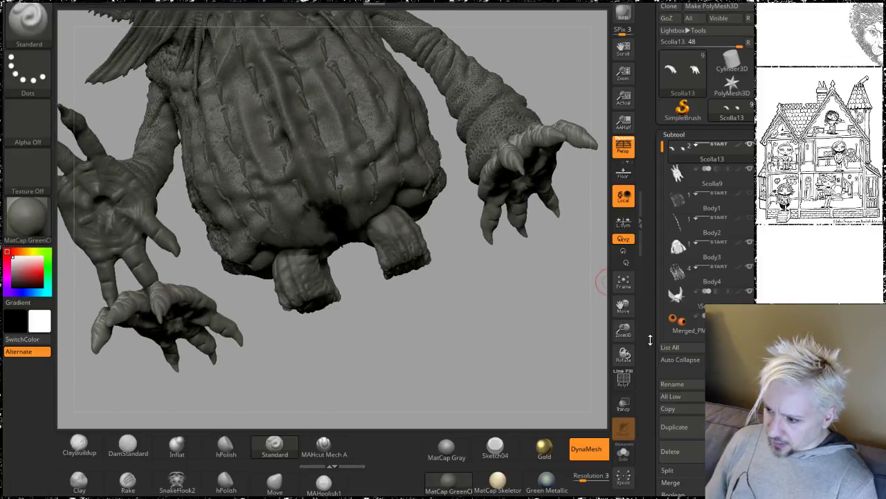
Step: Isolate the pair of hands again and smooth the fingers and back of one hand
{"action": "left_click", "coordinate": [624, 451]}
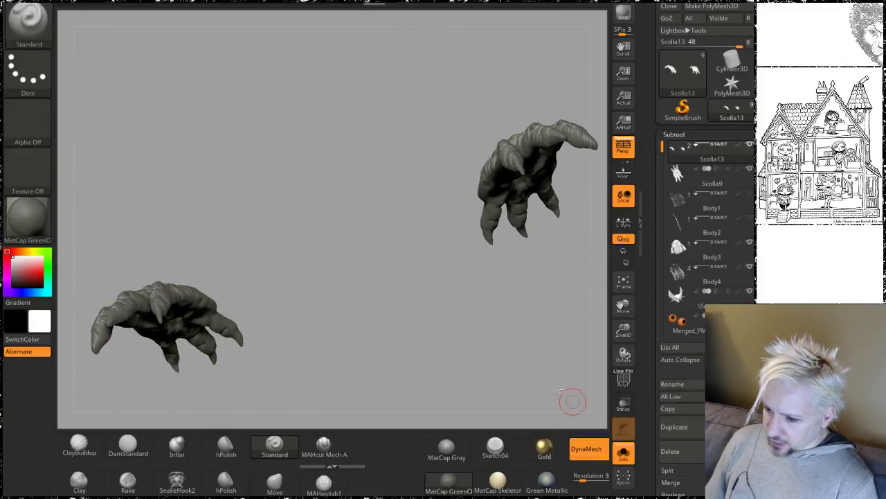
{"action": "left_click_drag", "start_coordinate": [358, 323], "coordinate": [421, 350]}
{"action": "left_click_drag", "start_coordinate": [393, 289], "coordinate": [408, 353], "text": "alt"}
{"action": "mouse_move", "coordinate": [417, 239]}
{"action": "left_mouse_down"}
{"action": "mouse_move", "coordinate": [429, 192]}
{"action": "mouse_move", "coordinate": [382, 95]}
{"action": "mouse_move", "coordinate": [295, 275]}
{"action": "left_mouse_up"}
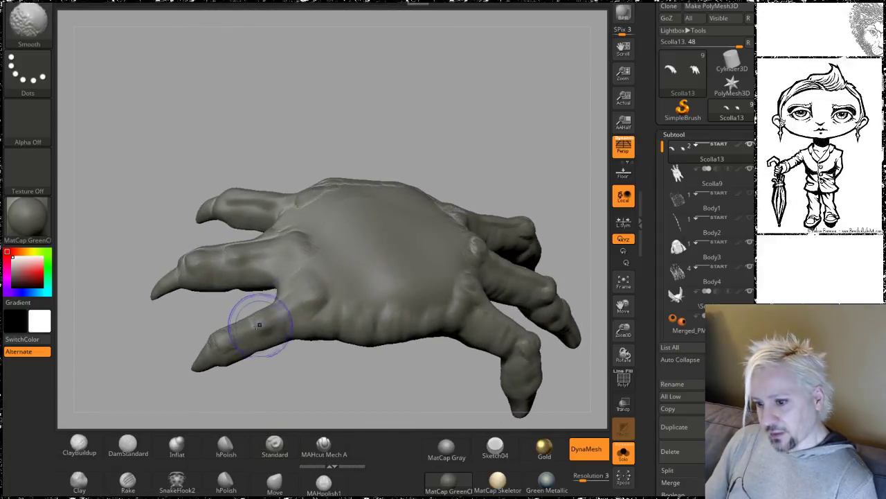
{"action": "mouse_move", "coordinate": [484, 98]}
{"action": "left_mouse_down"}
{"action": "mouse_move", "coordinate": [503, 113]}
{"action": "mouse_move", "coordinate": [494, 198]}
{"action": "left_mouse_up"}
{"action": "mouse_move", "coordinate": [540, 116]}
{"action": "left_mouse_down"}
{"action": "mouse_move", "coordinate": [462, 133]}
{"action": "mouse_move", "coordinate": [411, 176]}
{"action": "left_mouse_up"}
{"action": "key", "text": "f"}
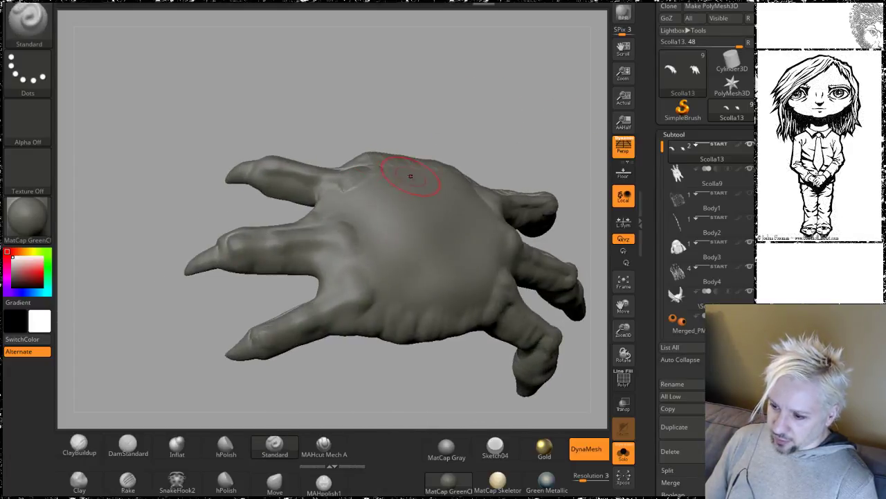
Step: Smooth the tops of the middle and outer fingers extending from the back of the hand
{"action": "mouse_move", "coordinate": [475, 67]}
{"action": "left_mouse_down"}
{"action": "mouse_move", "coordinate": [469, 135]}
{"action": "mouse_move", "coordinate": [401, 201]}
{"action": "left_mouse_up"}
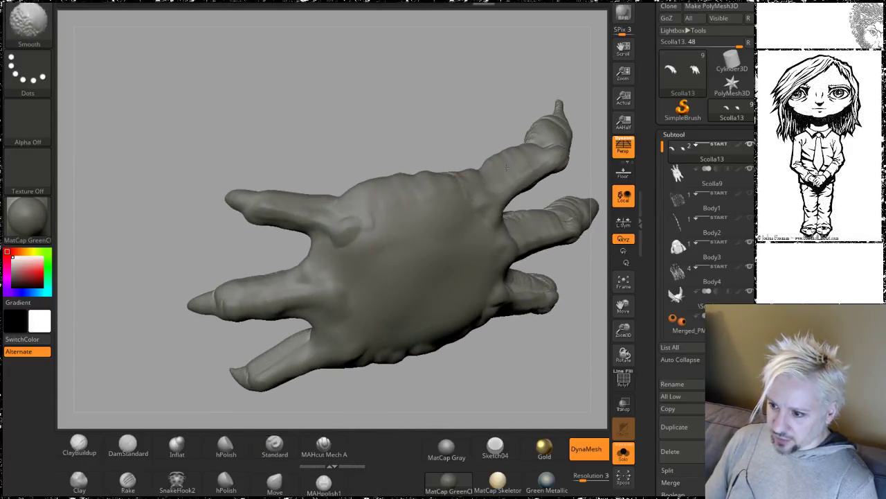
{"action": "left_click_drag", "start_coordinate": [402, 121], "coordinate": [245, 142], "text": "alt"}
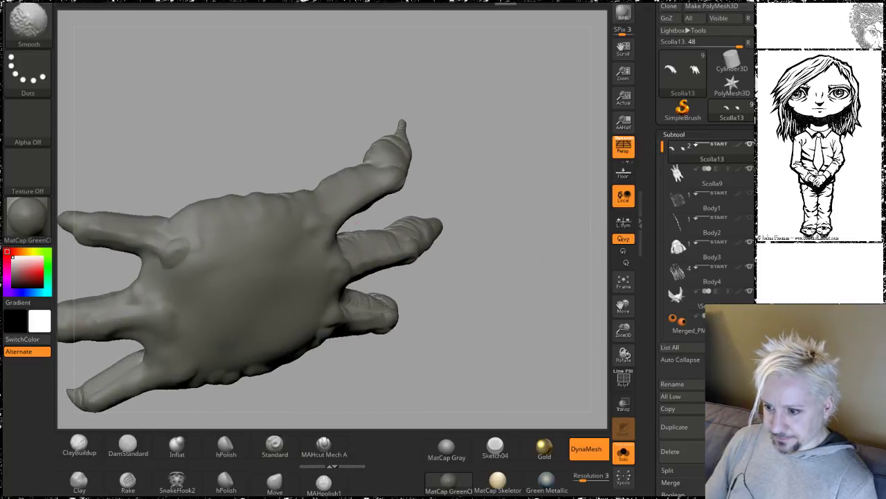
{"action": "left_click_drag", "start_coordinate": [355, 234], "coordinate": [388, 239], "text": "shift"}
{"action": "left_click_drag", "start_coordinate": [475, 312], "coordinate": [454, 304]}
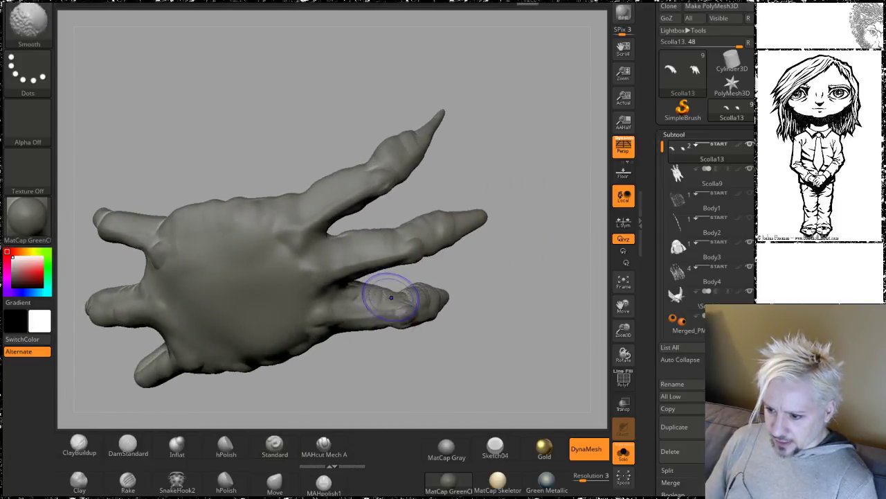
{"action": "left_click_drag", "start_coordinate": [392, 301], "coordinate": [444, 297], "text": "shift"}
{"action": "left_click_drag", "start_coordinate": [511, 338], "coordinate": [489, 227]}
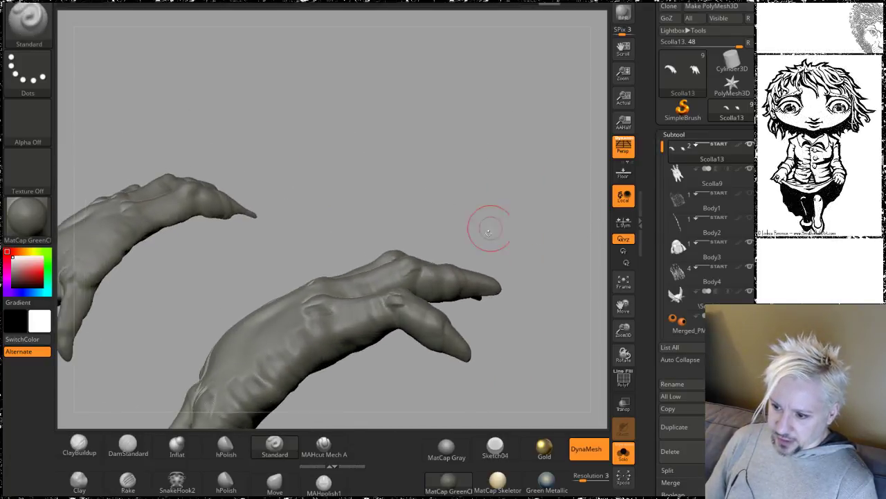
Step: Smooth the remaining bumps on the knuckles and finger sides, working around both hands
{"action": "left_click_drag", "start_coordinate": [269, 351], "coordinate": [366, 198]}
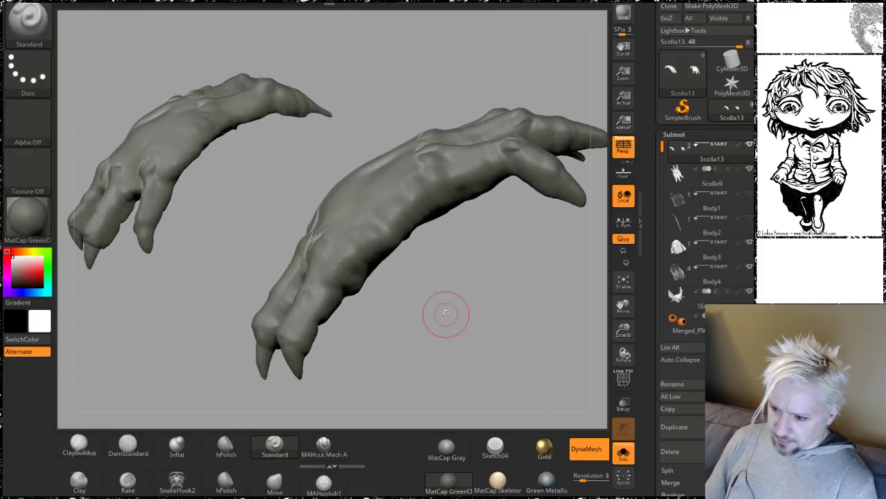
{"action": "left_click_drag", "start_coordinate": [443, 313], "coordinate": [316, 277]}
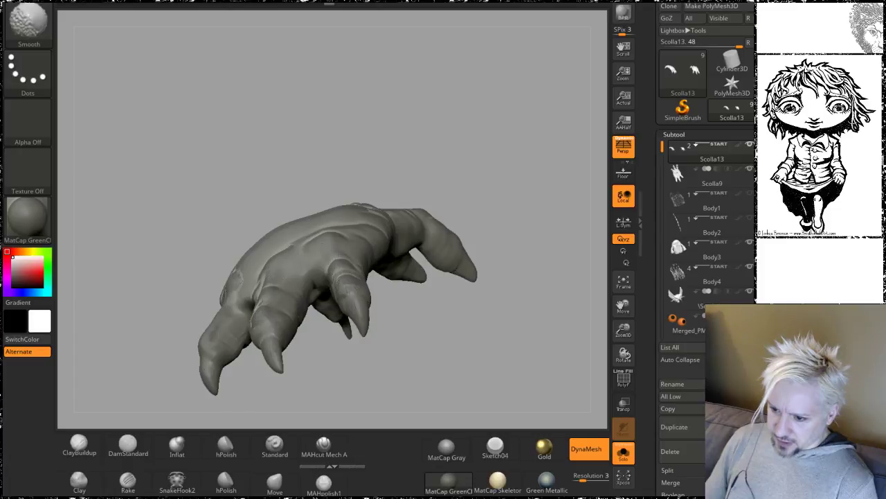
{"action": "mouse_move", "coordinate": [462, 350]}
{"action": "left_mouse_down", "text": "alt"}
{"action": "mouse_move", "coordinate": [435, 298]}
{"action": "mouse_move", "coordinate": [432, 268]}
{"action": "left_mouse_up", "text": "alt"}
{"action": "left_click_drag", "start_coordinate": [388, 263], "coordinate": [457, 247]}
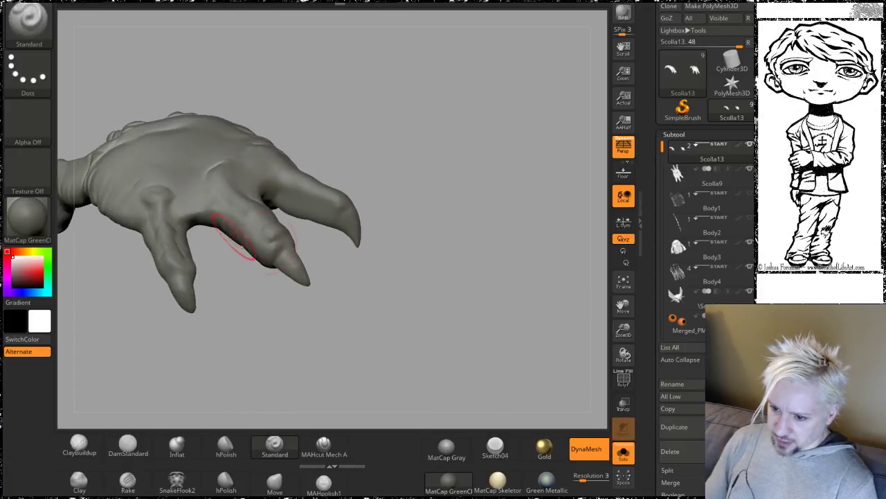
{"action": "key", "text": "shift"}
{"action": "mouse_move", "coordinate": [305, 338]}
{"action": "left_mouse_down", "text": "alt"}
{"action": "mouse_move", "coordinate": [336, 346]}
{"action": "mouse_move", "coordinate": [336, 366]}
{"action": "mouse_move", "coordinate": [369, 332]}
{"action": "mouse_move", "coordinate": [351, 338]}
{"action": "left_mouse_up", "text": "alt"}
{"action": "left_click_drag", "start_coordinate": [175, 379], "coordinate": [427, 353]}
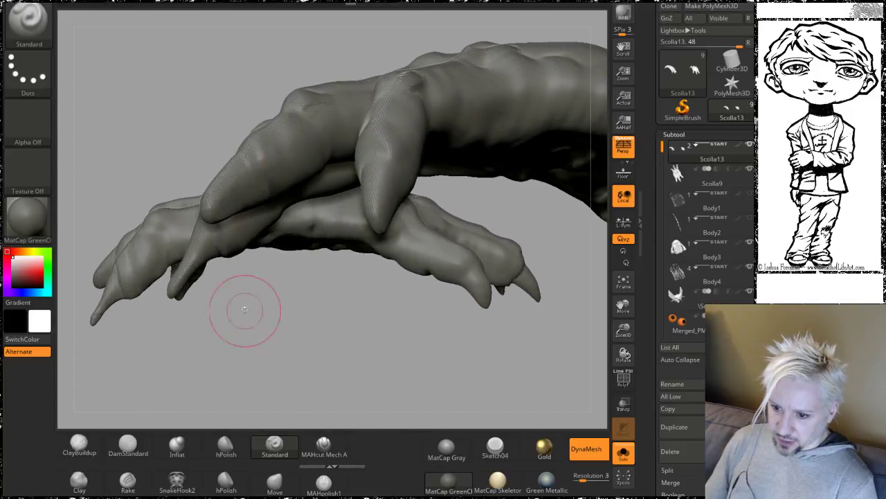
{"action": "mouse_move", "coordinate": [245, 309]}
{"action": "left_mouse_down"}
{"action": "mouse_move", "coordinate": [259, 323]}
{"action": "mouse_move", "coordinate": [300, 324]}
{"action": "mouse_move", "coordinate": [291, 316]}
{"action": "left_mouse_up"}
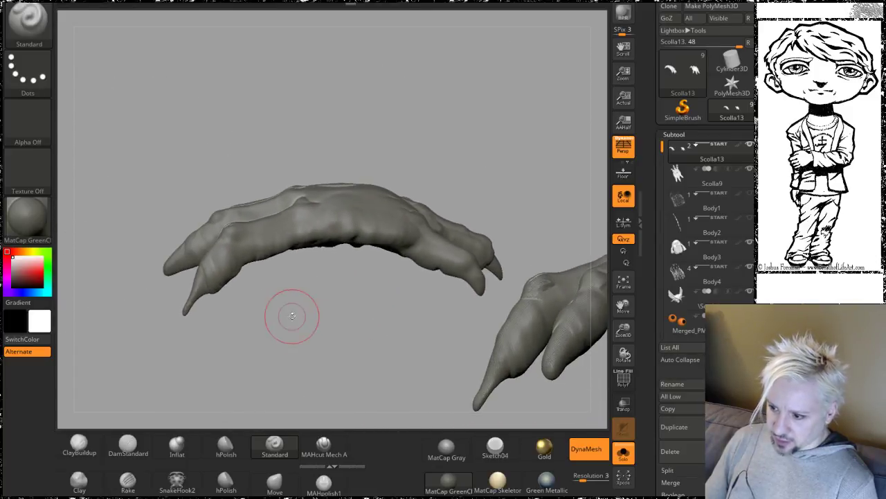
{"action": "left_click_drag", "start_coordinate": [342, 328], "coordinate": [170, 326], "text": "alt"}
{"action": "key", "text": "shift"}
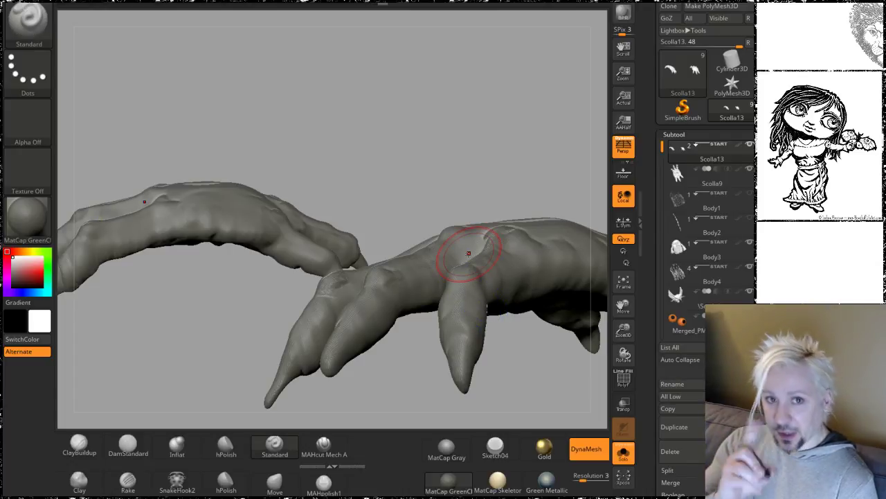
Step: Smooth the outer finger, the palm around its central hole, and the backs of the opposite fingers
{"action": "left_click_drag", "start_coordinate": [398, 157], "coordinate": [376, 226]}
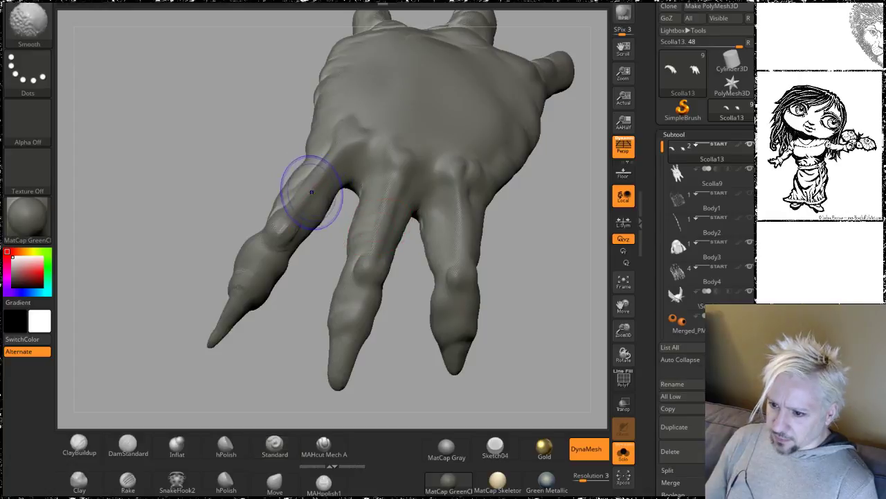
{"action": "left_click_drag", "start_coordinate": [311, 192], "coordinate": [306, 182], "text": "shift"}
{"action": "mouse_move", "coordinate": [179, 158]}
{"action": "left_mouse_down"}
{"action": "mouse_move", "coordinate": [213, 188]}
{"action": "mouse_move", "coordinate": [232, 228]}
{"action": "mouse_move", "coordinate": [198, 247]}
{"action": "left_mouse_up"}
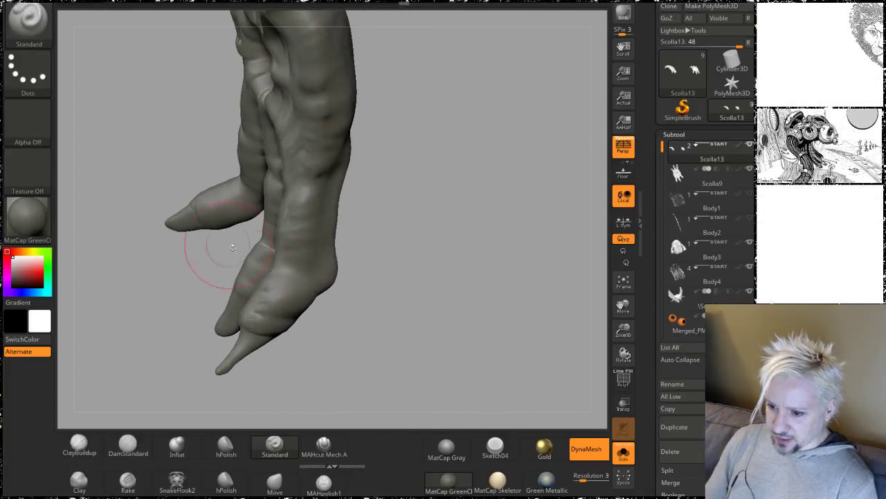
{"action": "left_click_drag", "start_coordinate": [471, 139], "coordinate": [297, 201]}
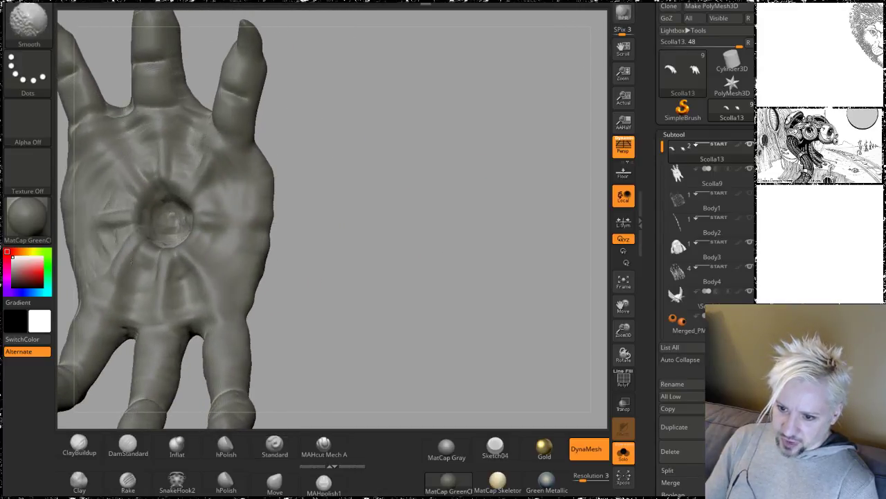
{"action": "left_click_drag", "start_coordinate": [383, 191], "coordinate": [496, 317], "text": "alt"}
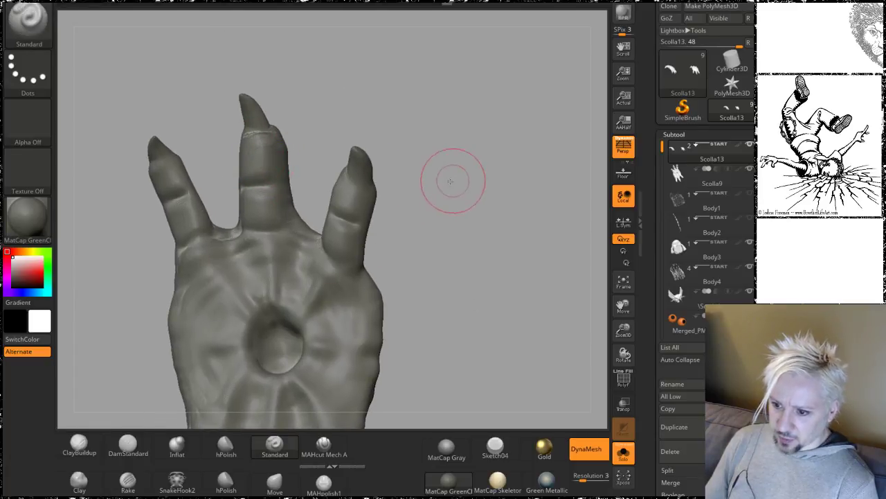
{"action": "mouse_move", "coordinate": [452, 180]}
{"action": "left_mouse_down"}
{"action": "mouse_move", "coordinate": [425, 238]}
{"action": "mouse_move", "coordinate": [308, 219]}
{"action": "mouse_move", "coordinate": [297, 197]}
{"action": "left_mouse_up"}
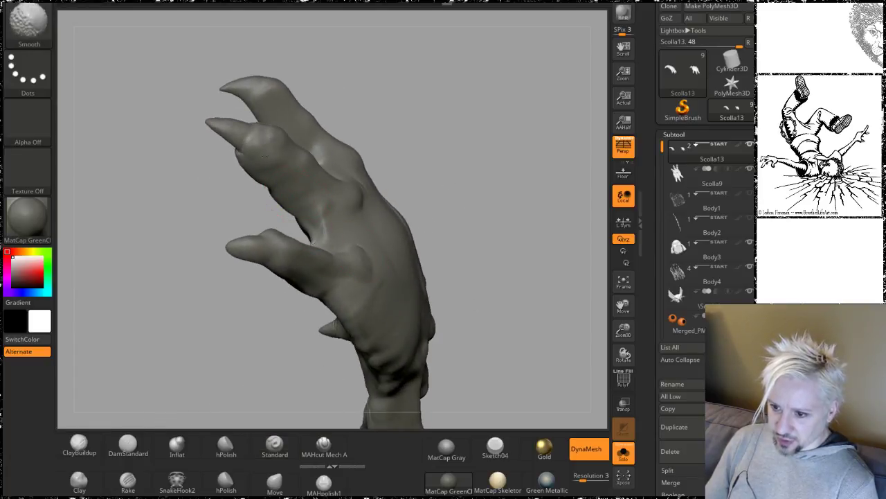
{"action": "left_click_drag", "start_coordinate": [445, 207], "coordinate": [290, 256]}
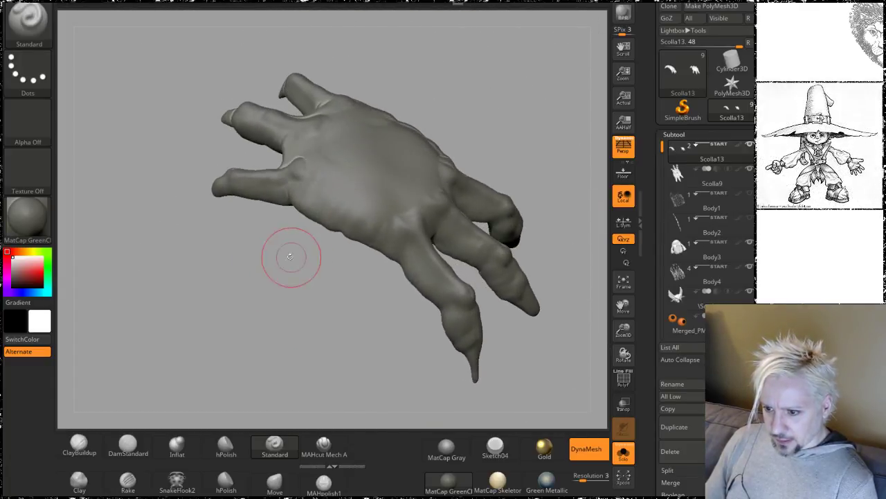
Step: Build up a tendon ridge with ClayBuildup from the outer finger onto the back of the hand, then smooth it
{"action": "left_click", "coordinate": [85, 449]}
{"action": "left_click_drag", "start_coordinate": [258, 292], "coordinate": [291, 358], "text": "alt"}
{"action": "key", "text": "space"}
{"action": "left_click_drag", "start_coordinate": [321, 226], "coordinate": [315, 227]}
{"action": "mouse_move", "coordinate": [262, 323]}
{"action": "left_mouse_down"}
{"action": "mouse_move", "coordinate": [247, 316]}
{"action": "mouse_move", "coordinate": [277, 338]}
{"action": "mouse_move", "coordinate": [267, 340]}
{"action": "mouse_move", "coordinate": [277, 311]}
{"action": "mouse_move", "coordinate": [306, 339]}
{"action": "mouse_move", "coordinate": [352, 192]}
{"action": "mouse_move", "coordinate": [367, 198]}
{"action": "mouse_move", "coordinate": [348, 202]}
{"action": "left_mouse_up"}
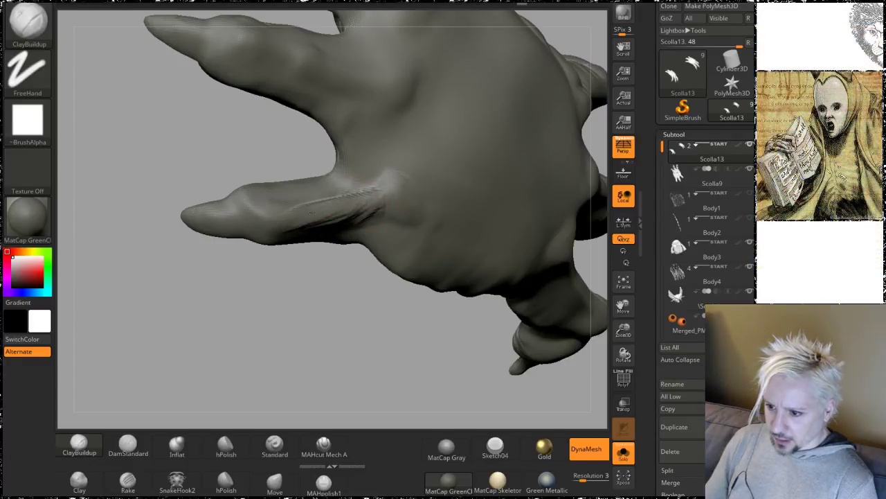
{"action": "mouse_move", "coordinate": [281, 311]}
{"action": "left_mouse_down"}
{"action": "mouse_move", "coordinate": [271, 271]}
{"action": "mouse_move", "coordinate": [283, 302]}
{"action": "mouse_move", "coordinate": [357, 207]}
{"action": "left_mouse_up"}
{"action": "key", "text": "shift"}
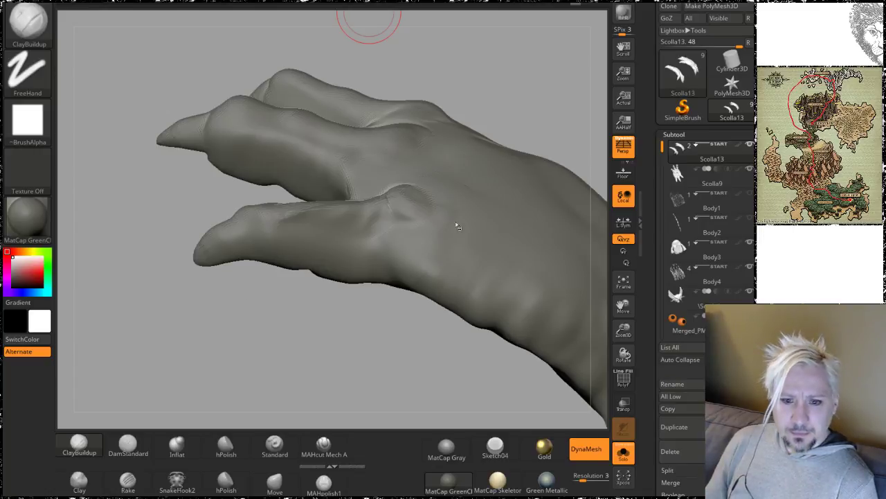
Step: Strengthen the outer finger's tendon ridge, build a raised knuckle across the middle of that finger, and smooth it
{"action": "mouse_move", "coordinate": [276, 337]}
{"action": "left_mouse_down"}
{"action": "mouse_move", "coordinate": [287, 370]}
{"action": "mouse_move", "coordinate": [287, 326]}
{"action": "left_mouse_up"}
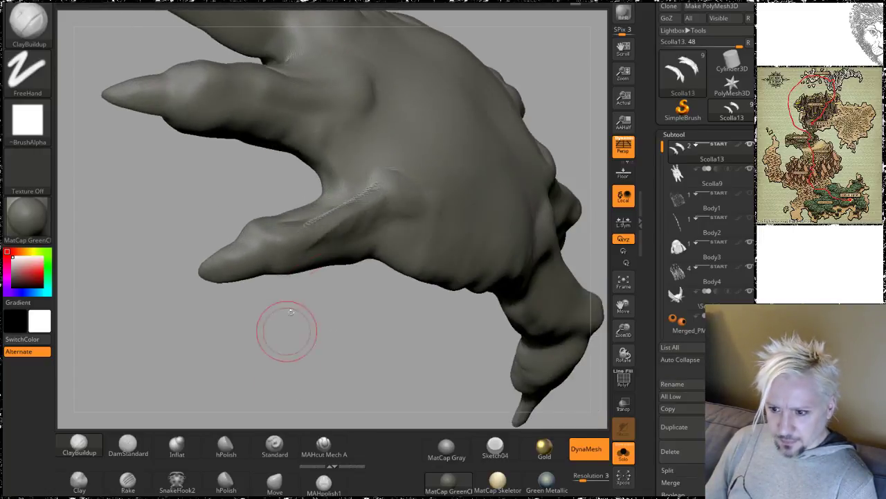
{"action": "key", "text": "shift"}
{"action": "mouse_move", "coordinate": [325, 302]}
{"action": "left_mouse_down"}
{"action": "mouse_move", "coordinate": [346, 332]}
{"action": "mouse_move", "coordinate": [317, 267]}
{"action": "left_mouse_up"}
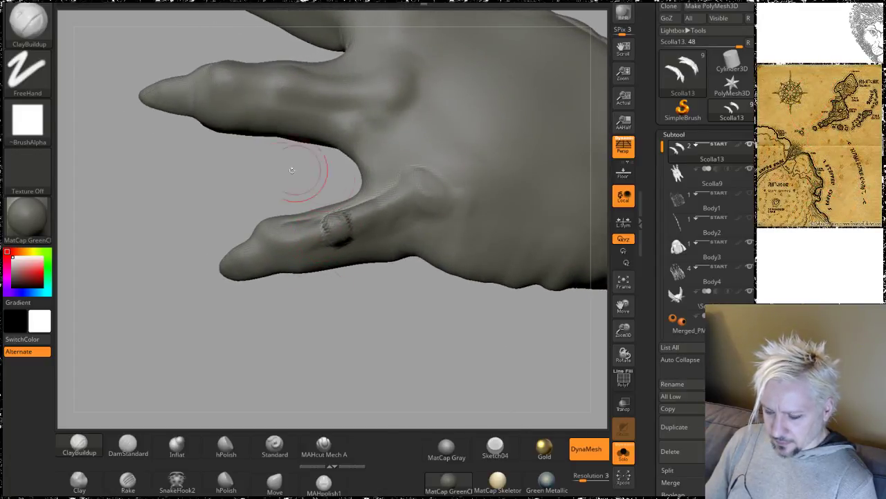
{"action": "left_click_drag", "start_coordinate": [291, 169], "coordinate": [322, 207]}
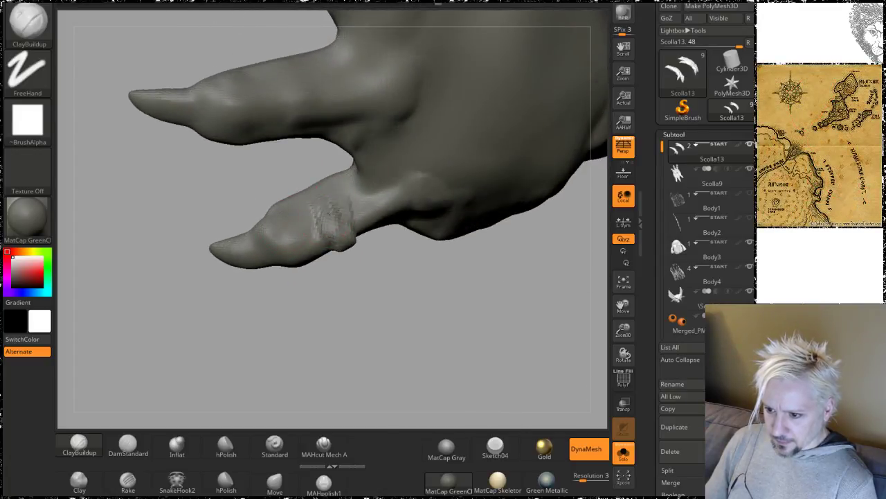
{"action": "left_click_drag", "start_coordinate": [367, 283], "coordinate": [377, 159]}
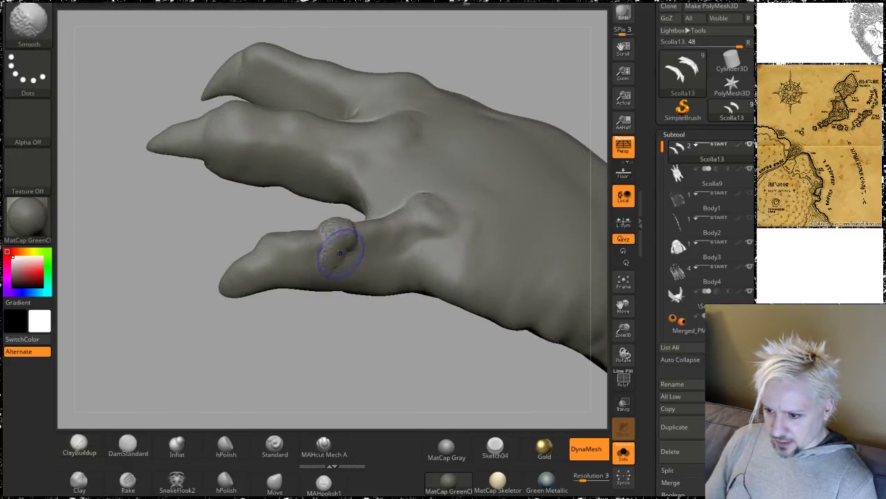
{"action": "left_click_drag", "start_coordinate": [337, 241], "coordinate": [324, 247], "text": "shift"}
{"action": "mouse_move", "coordinate": [558, 83]}
{"action": "left_mouse_down"}
{"action": "mouse_move", "coordinate": [499, 22]}
{"action": "mouse_move", "coordinate": [475, 86]}
{"action": "left_mouse_up"}
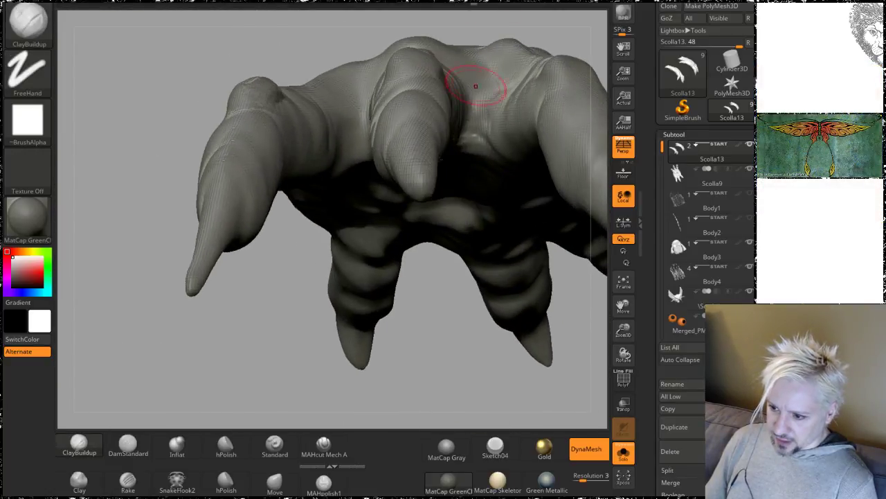
Step: Build up fleshy pads on the palm below and beside the central hole and on one finger's inner segment
{"action": "mouse_move", "coordinate": [435, 341]}
{"action": "left_mouse_down", "text": "alt"}
{"action": "mouse_move", "coordinate": [447, 171]}
{"action": "mouse_move", "coordinate": [473, 210]}
{"action": "mouse_move", "coordinate": [468, 87]}
{"action": "mouse_move", "coordinate": [468, 117]}
{"action": "mouse_move", "coordinate": [455, 129]}
{"action": "left_mouse_up", "text": "alt"}
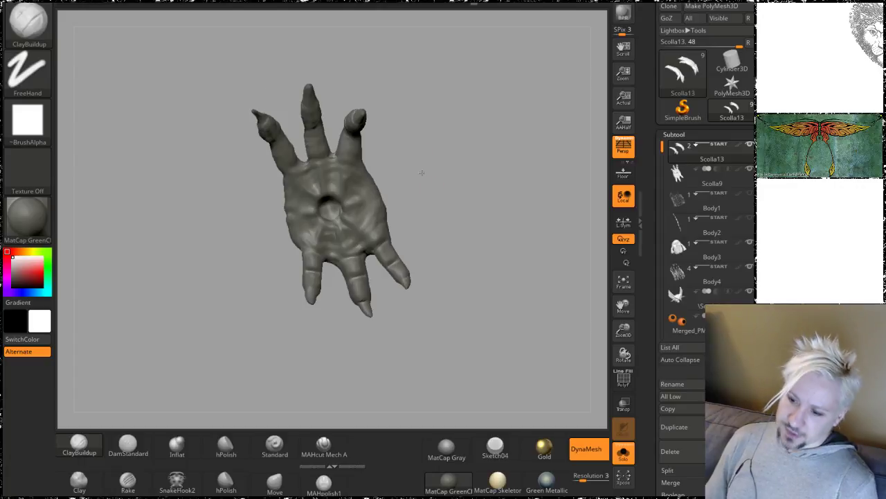
{"action": "mouse_move", "coordinate": [422, 172]}
{"action": "left_mouse_down", "text": "alt"}
{"action": "mouse_move", "coordinate": [505, 85]}
{"action": "mouse_move", "coordinate": [490, 147]}
{"action": "mouse_move", "coordinate": [471, 127]}
{"action": "left_mouse_up", "text": "alt"}
{"action": "left_click_drag", "start_coordinate": [472, 168], "coordinate": [494, 209]}
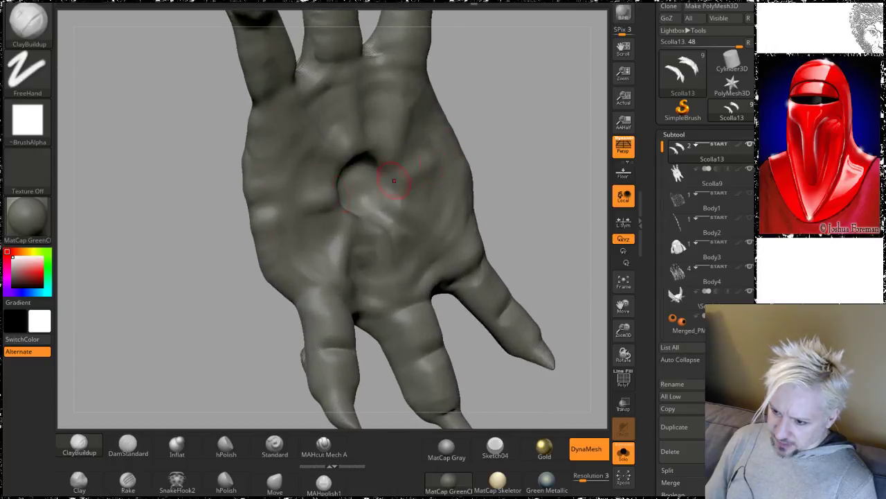
{"action": "left_click_drag", "start_coordinate": [525, 115], "coordinate": [506, 109], "text": "alt"}
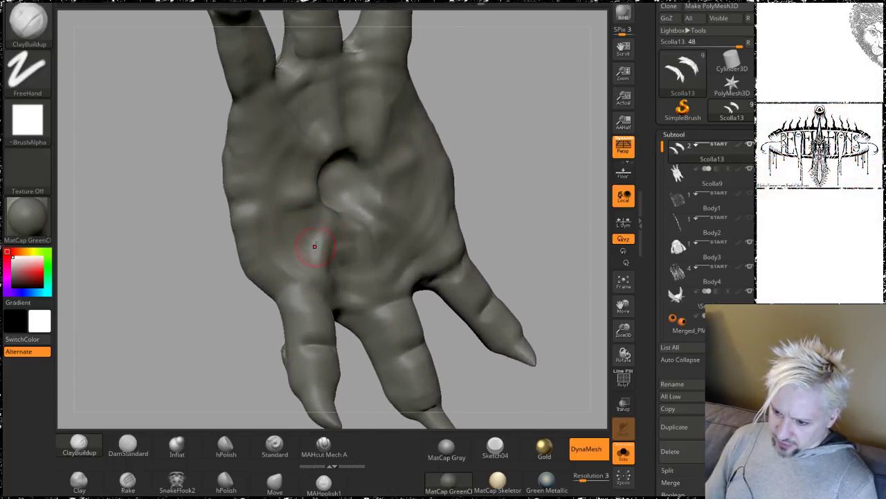
{"action": "left_click_drag", "start_coordinate": [490, 129], "coordinate": [497, 137]}
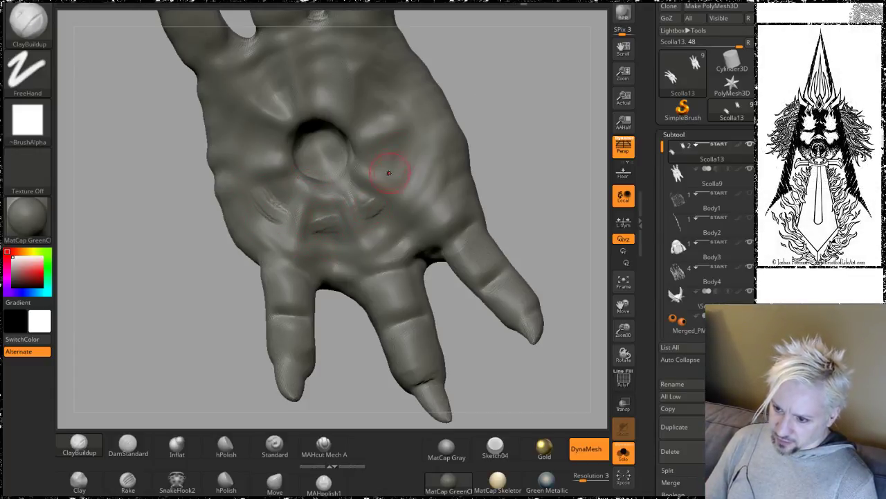
{"action": "mouse_move", "coordinate": [520, 165]}
{"action": "left_mouse_down"}
{"action": "mouse_move", "coordinate": [492, 208]}
{"action": "mouse_move", "coordinate": [478, 201]}
{"action": "left_mouse_up"}
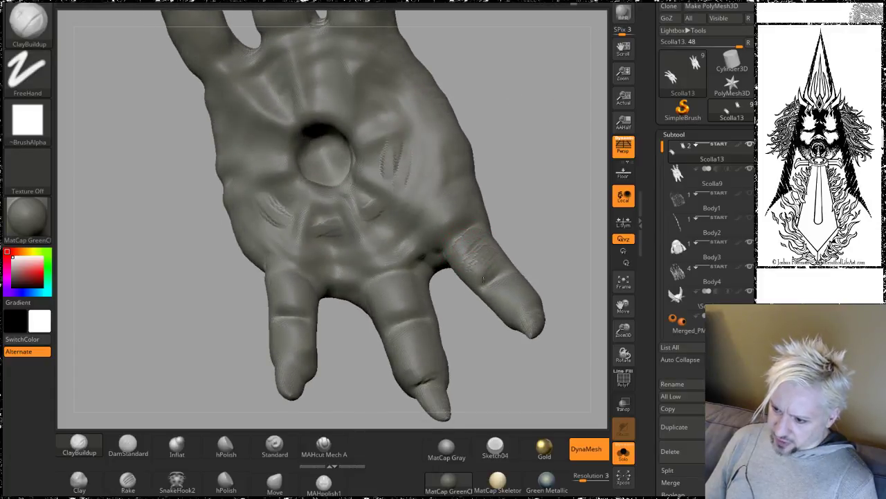
Step: Add curved ClayBuildup folds to the palm above the central hole and thicken the pads around the rest of it
{"action": "mouse_move", "coordinate": [482, 279]}
{"action": "left_mouse_down"}
{"action": "mouse_move", "coordinate": [474, 245]}
{"action": "mouse_move", "coordinate": [527, 176]}
{"action": "mouse_move", "coordinate": [475, 135]}
{"action": "mouse_move", "coordinate": [505, 142]}
{"action": "mouse_move", "coordinate": [496, 127]}
{"action": "left_mouse_up"}
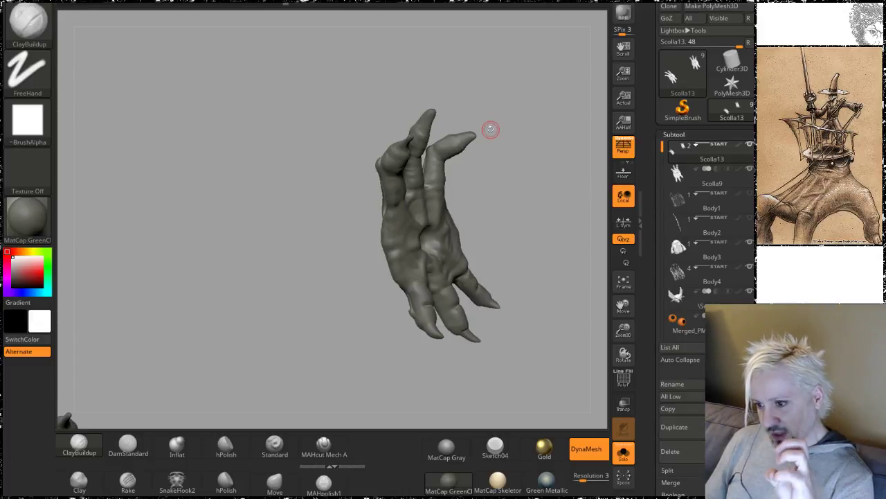
{"action": "mouse_move", "coordinate": [510, 240]}
{"action": "left_mouse_down"}
{"action": "mouse_move", "coordinate": [526, 217]}
{"action": "mouse_move", "coordinate": [478, 212]}
{"action": "mouse_move", "coordinate": [495, 215]}
{"action": "mouse_move", "coordinate": [521, 312]}
{"action": "left_mouse_up"}
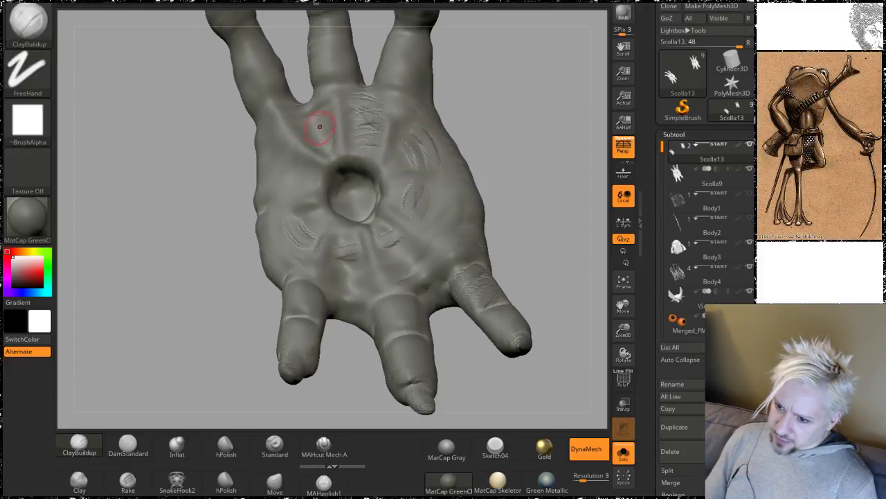
{"action": "mouse_move", "coordinate": [501, 115]}
{"action": "left_mouse_down"}
{"action": "mouse_move", "coordinate": [514, 145]}
{"action": "mouse_move", "coordinate": [480, 182]}
{"action": "mouse_move", "coordinate": [503, 166]}
{"action": "mouse_move", "coordinate": [518, 175]}
{"action": "mouse_move", "coordinate": [505, 148]}
{"action": "left_mouse_up"}
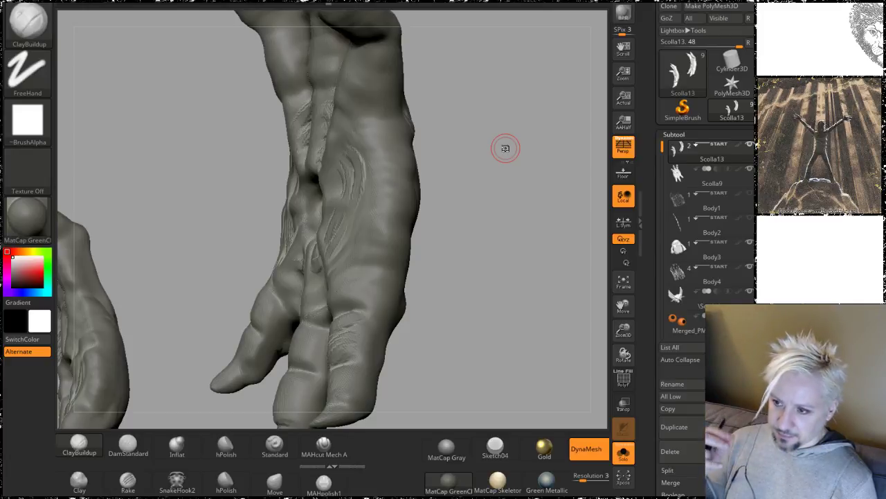
{"action": "left_click_drag", "start_coordinate": [479, 237], "coordinate": [314, 292]}
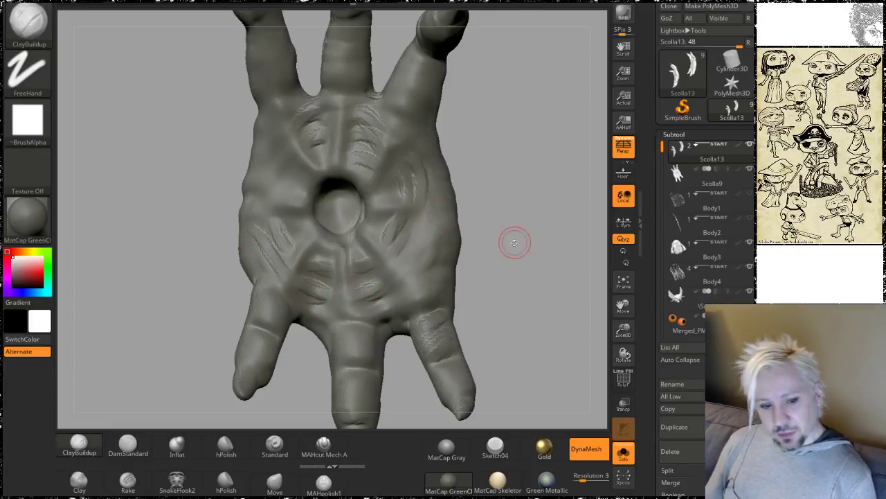
Step: Build up raised knuckles with ClayBuildup on the finger joints across the back of the hand
{"action": "mouse_move", "coordinate": [515, 226]}
{"action": "left_mouse_down"}
{"action": "mouse_move", "coordinate": [522, 242]}
{"action": "mouse_move", "coordinate": [504, 245]}
{"action": "mouse_move", "coordinate": [449, 196]}
{"action": "mouse_move", "coordinate": [498, 270]}
{"action": "mouse_move", "coordinate": [487, 221]}
{"action": "mouse_move", "coordinate": [479, 239]}
{"action": "mouse_move", "coordinate": [477, 190]}
{"action": "mouse_move", "coordinate": [465, 219]}
{"action": "left_mouse_up"}
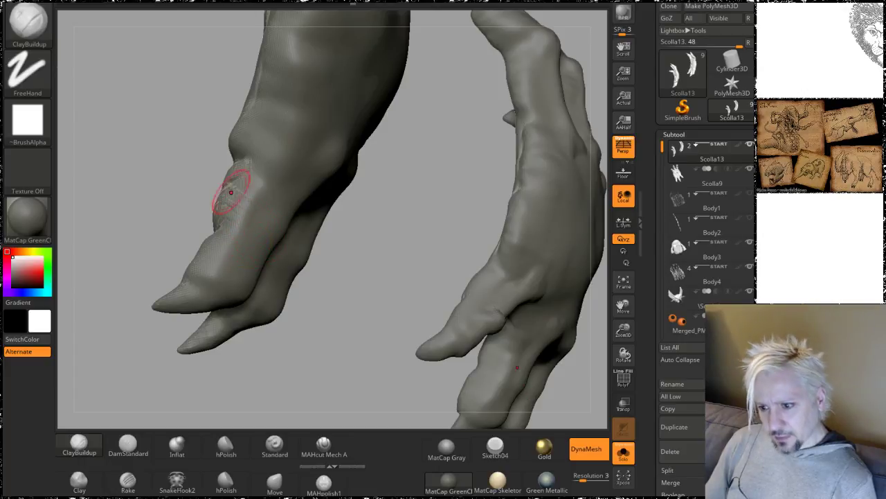
{"action": "mouse_move", "coordinate": [403, 238]}
{"action": "left_mouse_down"}
{"action": "mouse_move", "coordinate": [484, 243]}
{"action": "mouse_move", "coordinate": [460, 234]}
{"action": "mouse_move", "coordinate": [484, 239]}
{"action": "mouse_move", "coordinate": [472, 233]}
{"action": "left_mouse_up"}
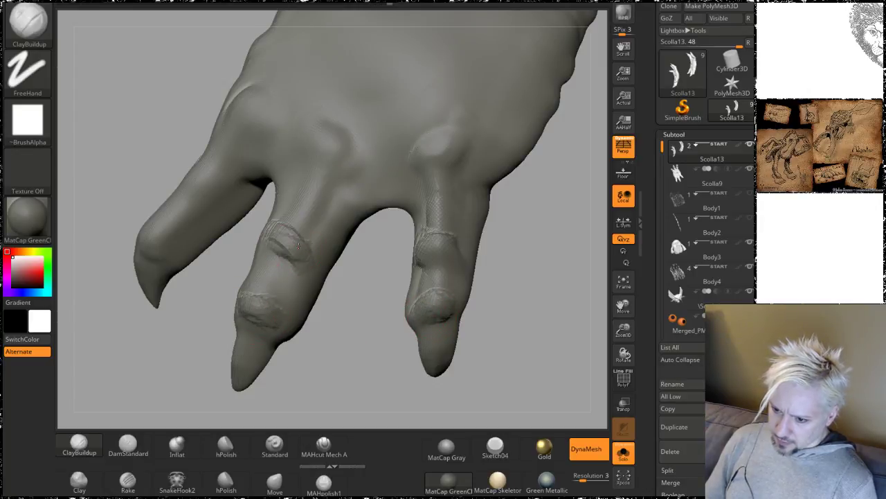
{"action": "left_click_drag", "start_coordinate": [351, 297], "coordinate": [353, 345]}
{"action": "mouse_move", "coordinate": [132, 183]}
{"action": "left_mouse_down"}
{"action": "mouse_move", "coordinate": [149, 170]}
{"action": "mouse_move", "coordinate": [159, 189]}
{"action": "left_mouse_up"}
{"action": "mouse_move", "coordinate": [173, 295]}
{"action": "left_mouse_down", "text": "alt"}
{"action": "mouse_move", "coordinate": [182, 344]}
{"action": "mouse_move", "coordinate": [172, 359]}
{"action": "left_mouse_up", "text": "alt"}
{"action": "mouse_move", "coordinate": [213, 174]}
{"action": "left_mouse_down"}
{"action": "mouse_move", "coordinate": [215, 203]}
{"action": "mouse_move", "coordinate": [202, 169]}
{"action": "mouse_move", "coordinate": [208, 146]}
{"action": "left_mouse_up"}
Step: Show the whole creature around the hands and turn on ghosted transparency for the other subtools
{"action": "left_click_drag", "start_coordinate": [548, 318], "coordinate": [529, 279]}
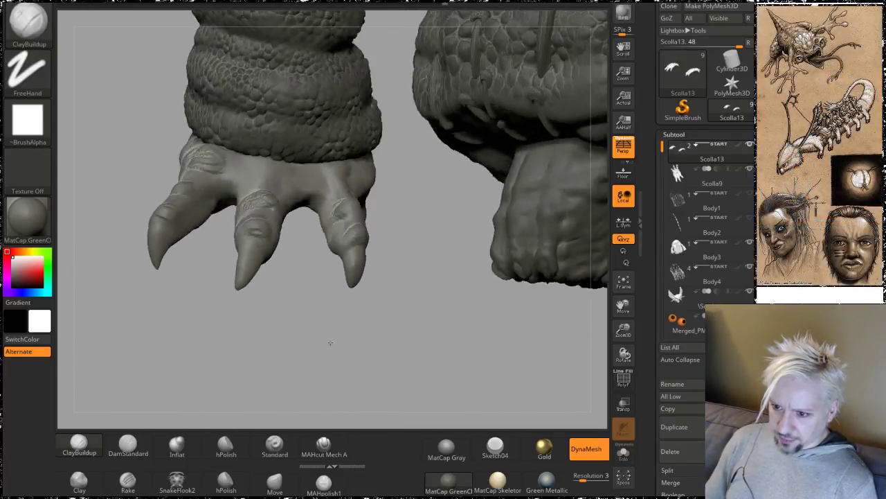
{"action": "left_click_drag", "start_coordinate": [330, 342], "coordinate": [202, 100]}
{"action": "left_click_drag", "start_coordinate": [421, 271], "coordinate": [450, 408], "text": "alt"}
{"action": "left_click_drag", "start_coordinate": [407, 148], "coordinate": [394, 344]}
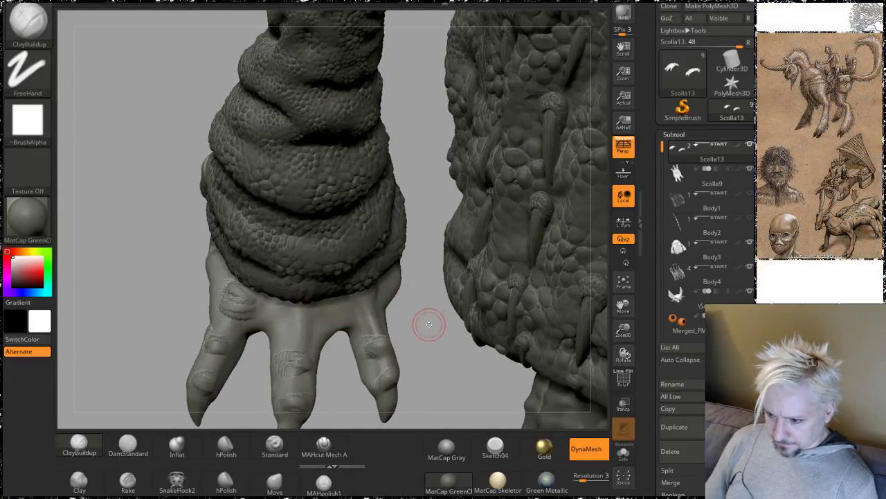
{"action": "left_click_drag", "start_coordinate": [466, 367], "coordinate": [464, 307], "text": "alt"}
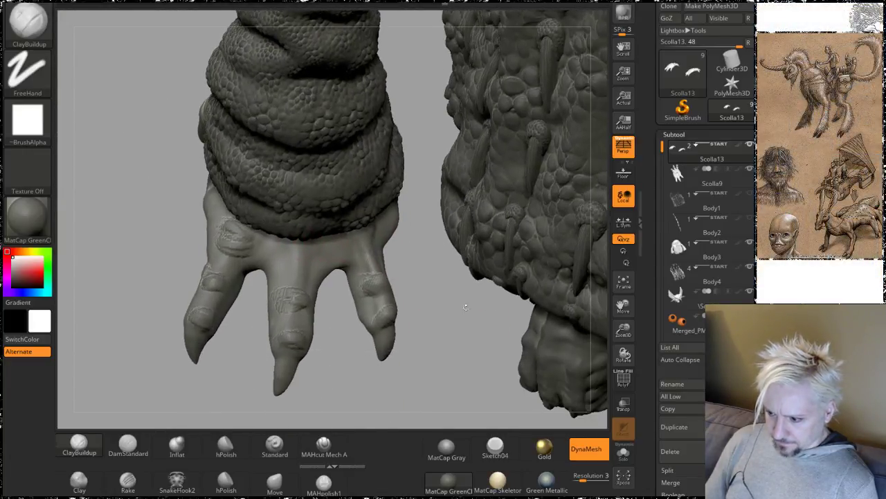
{"action": "left_click", "coordinate": [623, 405]}
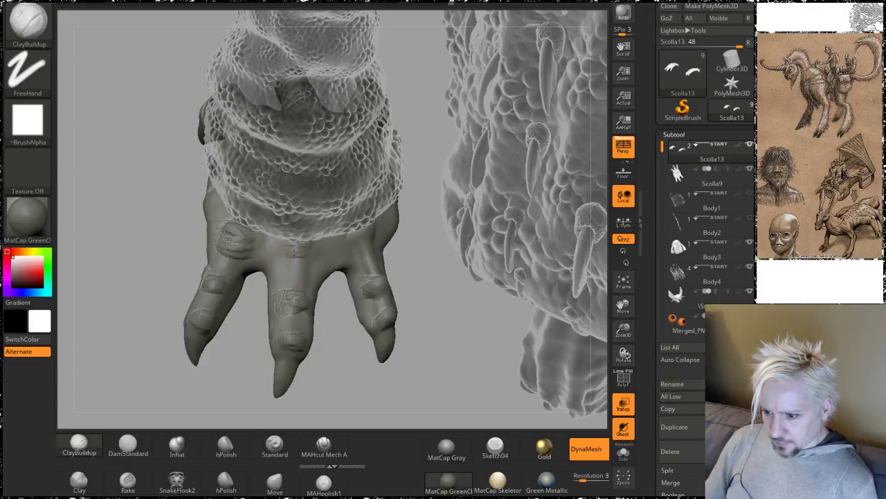
Step: Smooth the rough clay strokes on the knuckles of the outer and middle fingers beneath the scaly sleeve
{"action": "left_click_drag", "start_coordinate": [423, 279], "coordinate": [358, 241]}
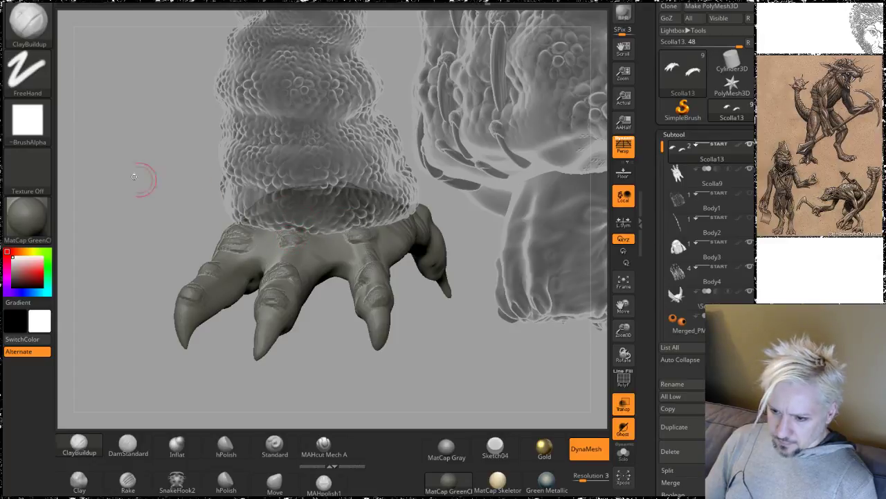
{"action": "left_click_drag", "start_coordinate": [134, 177], "coordinate": [201, 210]}
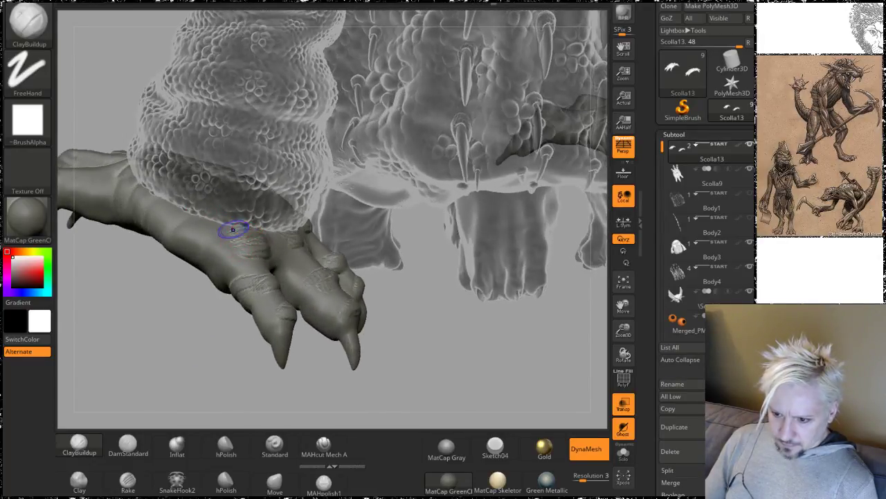
{"action": "key", "text": "shift"}
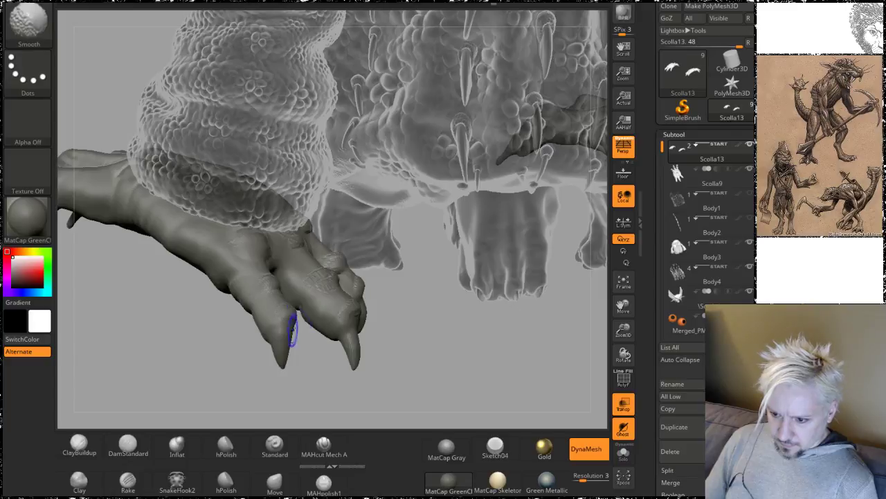
{"action": "left_click_drag", "start_coordinate": [450, 295], "coordinate": [302, 270]}
{"action": "key", "text": "shift"}
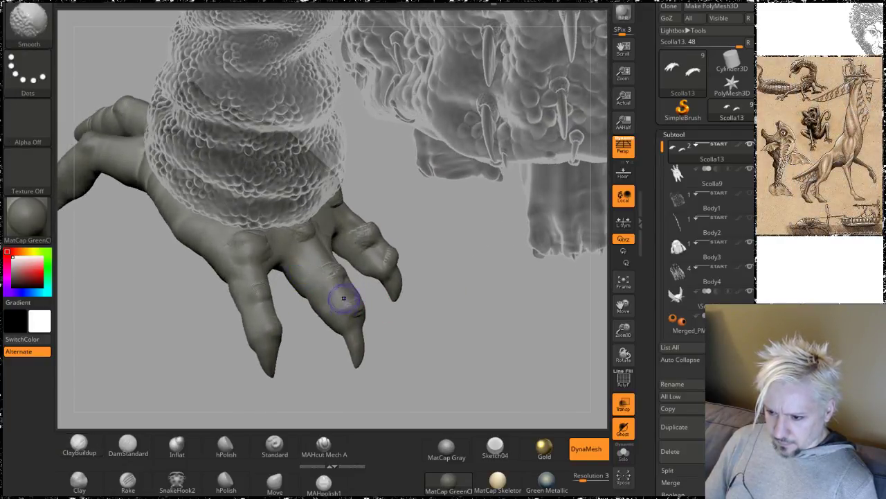
Step: Build up the middle finger's base knuckle near the sleeve opening and blend it into the hand
{"action": "left_click_drag", "start_coordinate": [456, 312], "coordinate": [409, 254]}
{"action": "key", "text": "shift"}
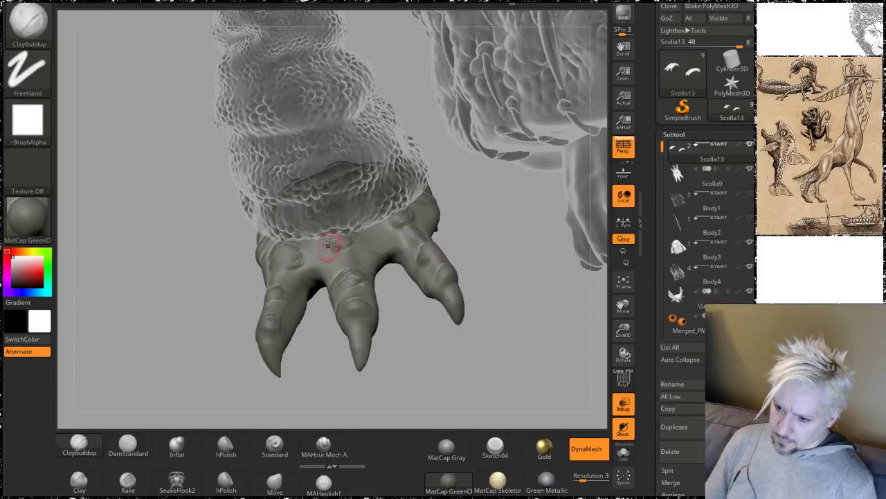
{"action": "key", "text": "shift"}
{"action": "left_click_drag", "start_coordinate": [357, 241], "coordinate": [344, 241], "text": "shift"}
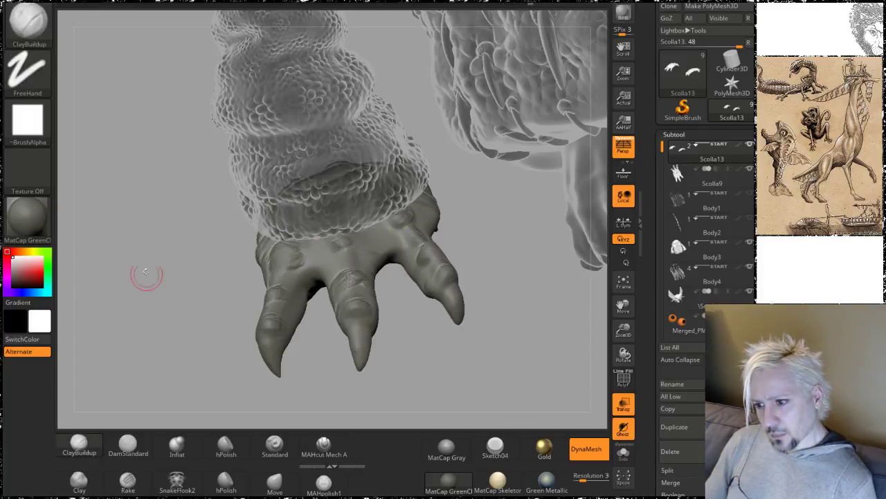
{"action": "mouse_move", "coordinate": [162, 253]}
{"action": "left_mouse_down"}
{"action": "mouse_move", "coordinate": [146, 272]}
{"action": "mouse_move", "coordinate": [292, 257]}
{"action": "left_mouse_up"}
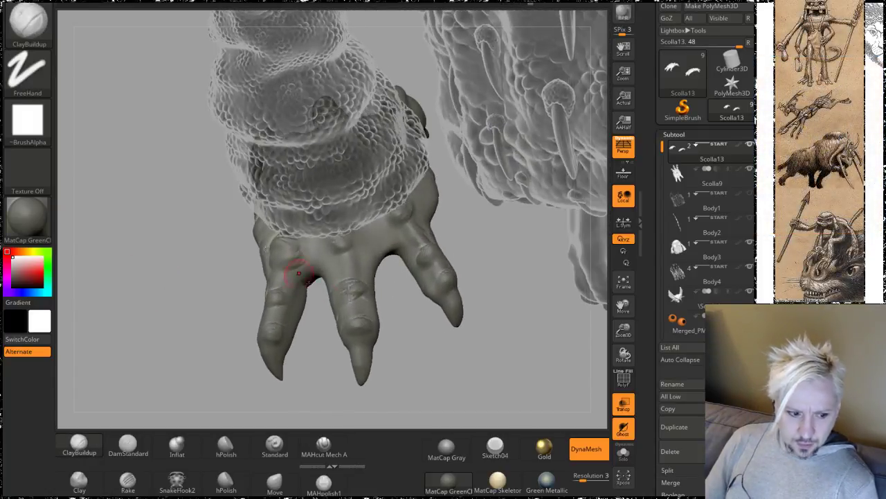
Step: Build up and smooth the base knuckles along the sleeve opening across the back of the hand
{"action": "left_click_drag", "start_coordinate": [166, 272], "coordinate": [356, 221]}
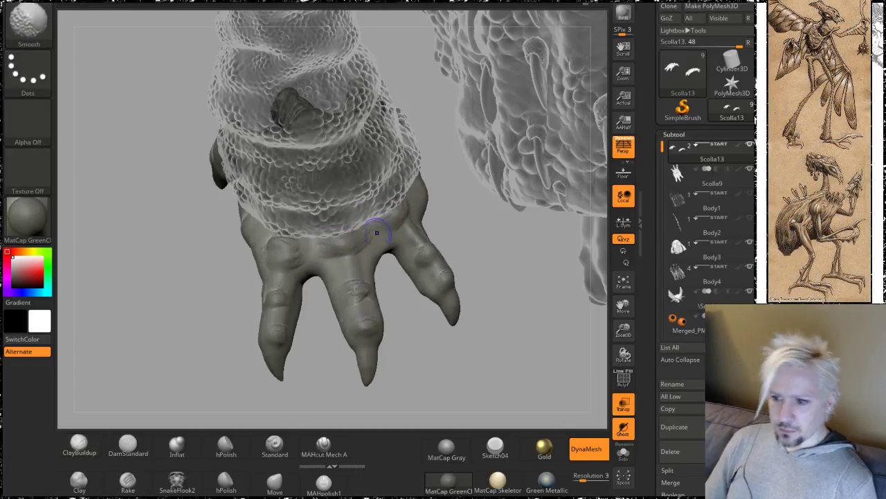
{"action": "mouse_move", "coordinate": [206, 247]}
{"action": "left_mouse_down"}
{"action": "mouse_move", "coordinate": [231, 244]}
{"action": "mouse_move", "coordinate": [227, 297]}
{"action": "mouse_move", "coordinate": [246, 323]}
{"action": "mouse_move", "coordinate": [241, 298]}
{"action": "left_mouse_up"}
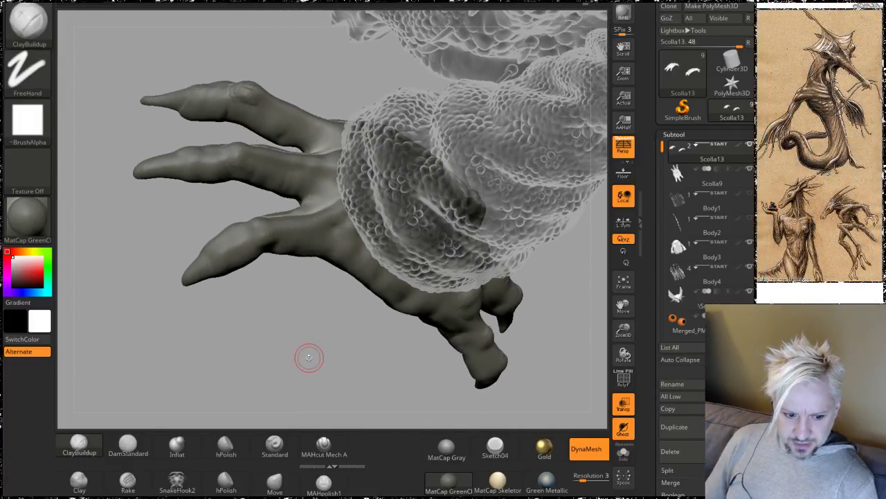
{"action": "mouse_move", "coordinate": [286, 317]}
{"action": "left_mouse_down"}
{"action": "mouse_move", "coordinate": [295, 338]}
{"action": "mouse_move", "coordinate": [337, 291]}
{"action": "left_mouse_up"}
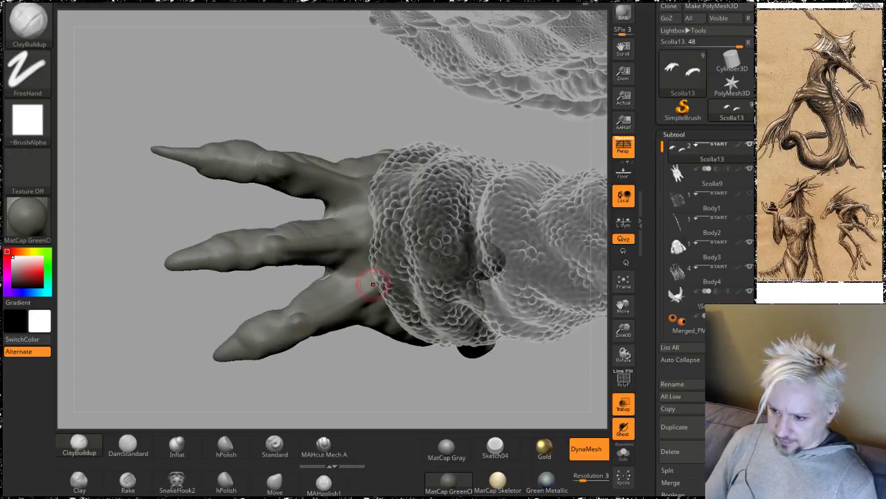
{"action": "left_click_drag", "start_coordinate": [376, 365], "coordinate": [588, 374]}
Step: Turn off transparency and examine the hands and sleeves on the whole creature from the front, side, above and below
{"action": "left_click", "coordinate": [623, 403]}
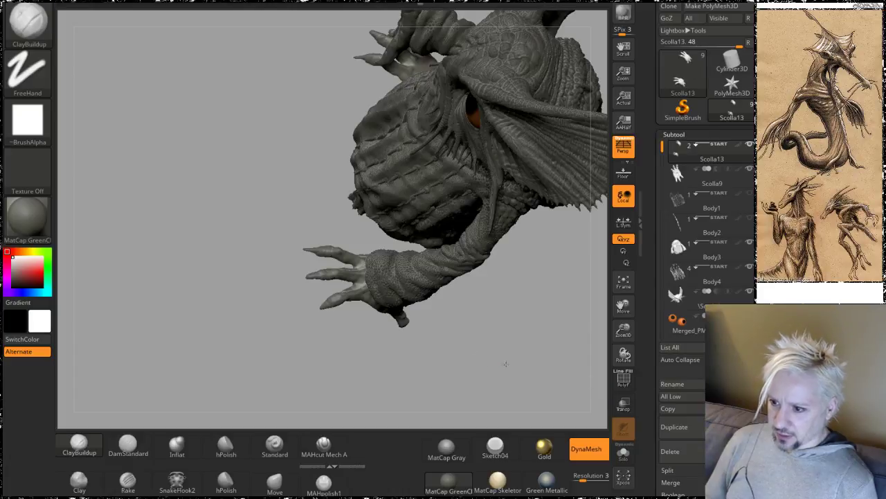
{"action": "left_click_drag", "start_coordinate": [505, 362], "coordinate": [484, 266]}
{"action": "left_click_drag", "start_coordinate": [301, 78], "coordinate": [261, 89]}
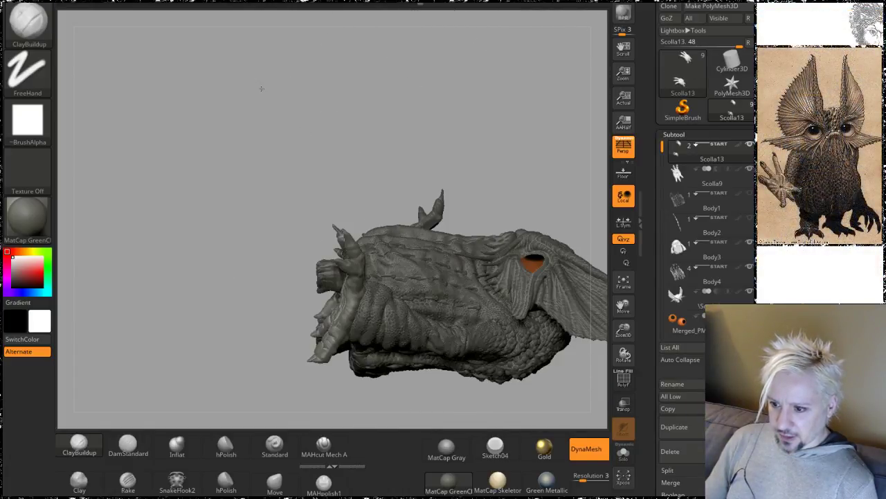
{"action": "left_click_drag", "start_coordinate": [248, 119], "coordinate": [436, 200]}
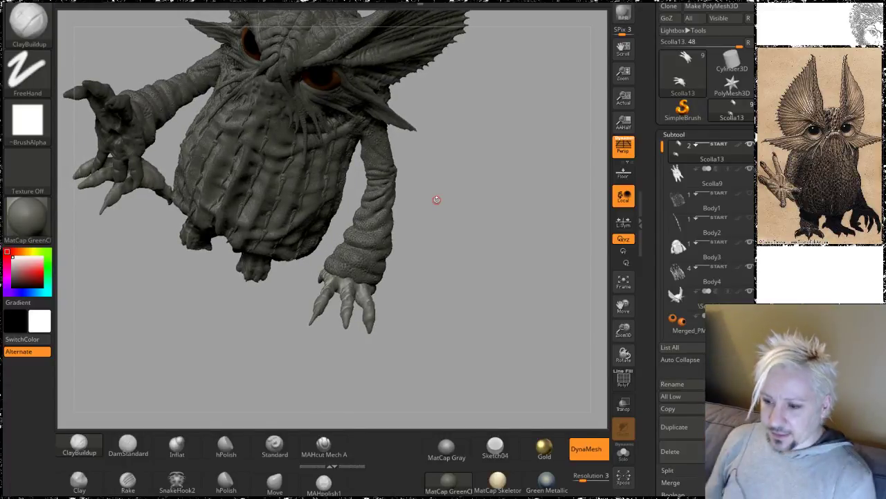
{"action": "left_click_drag", "start_coordinate": [482, 284], "coordinate": [355, 275]}
{"action": "left_click_drag", "start_coordinate": [266, 353], "coordinate": [299, 262]}
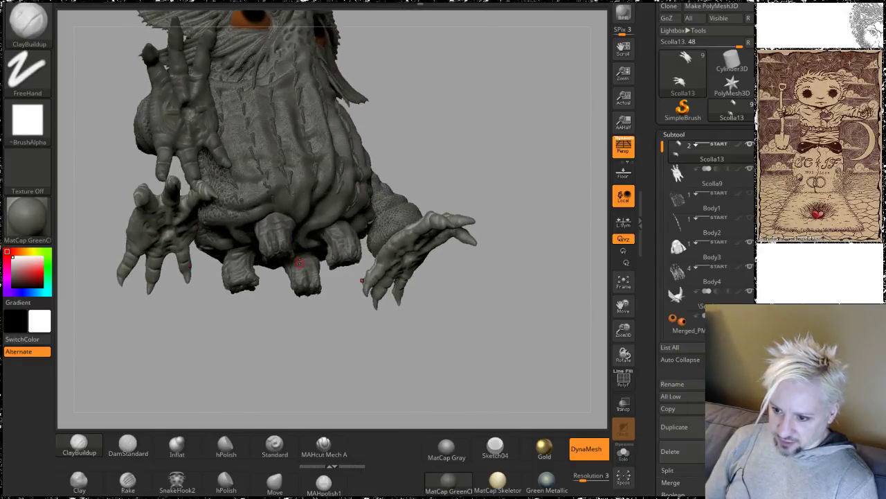
{"action": "left_click_drag", "start_coordinate": [340, 355], "coordinate": [302, 331]}
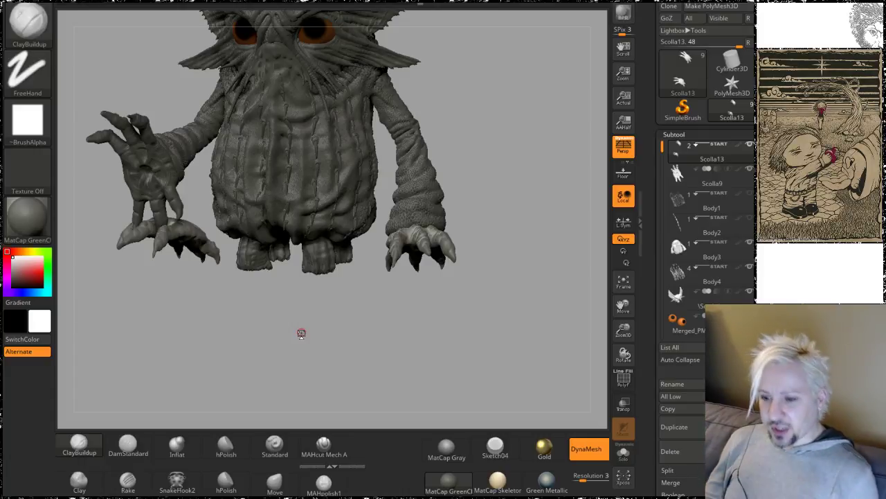
{"action": "left_click_drag", "start_coordinate": [325, 339], "coordinate": [466, 289]}
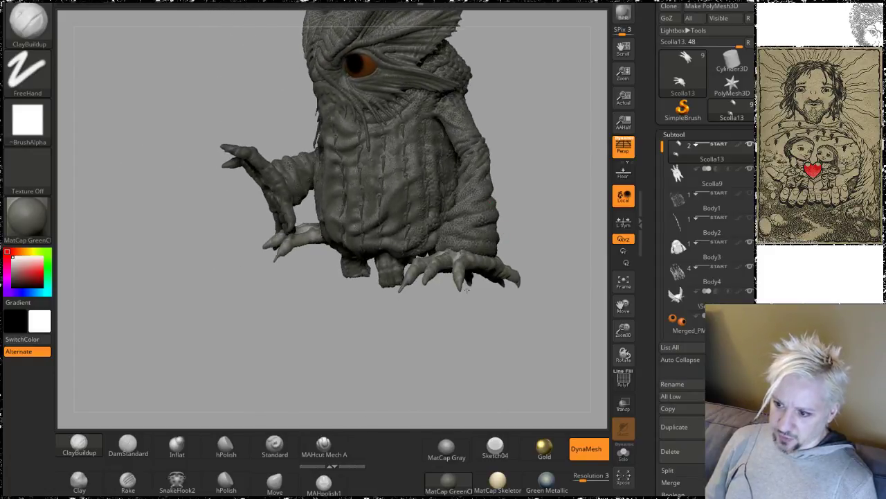
{"action": "left_click_drag", "start_coordinate": [434, 335], "coordinate": [475, 422], "text": "alt"}
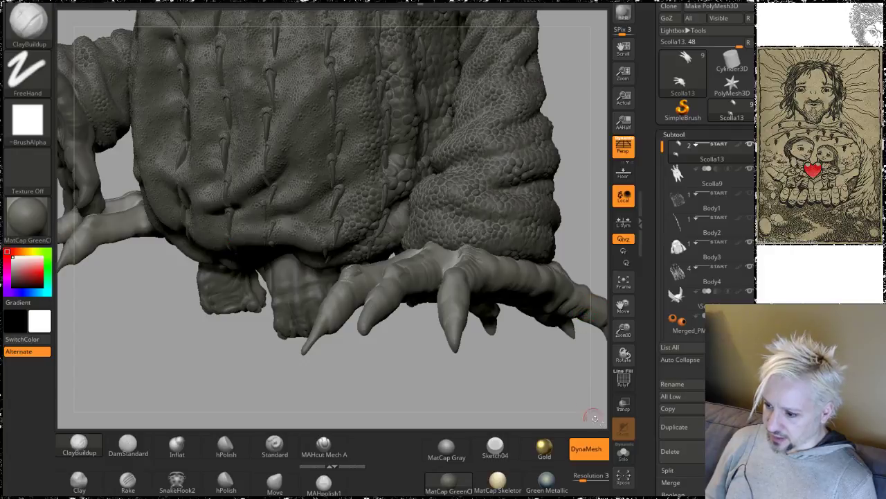
{"action": "mouse_move", "coordinate": [497, 380]}
{"action": "left_mouse_down"}
{"action": "mouse_move", "coordinate": [576, 279]}
{"action": "mouse_move", "coordinate": [531, 289]}
{"action": "mouse_move", "coordinate": [541, 358]}
{"action": "mouse_move", "coordinate": [526, 351]}
{"action": "mouse_move", "coordinate": [459, 227]}
{"action": "left_mouse_up"}
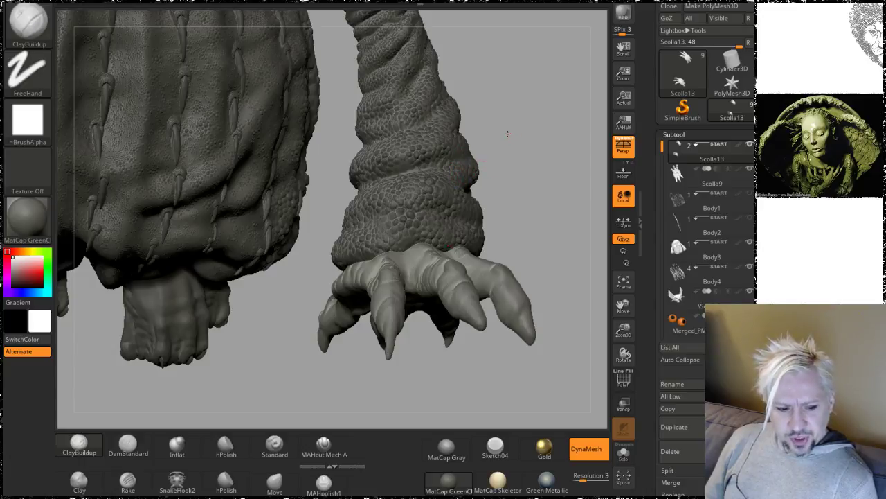
{"action": "left_click_drag", "start_coordinate": [507, 132], "coordinate": [511, 222]}
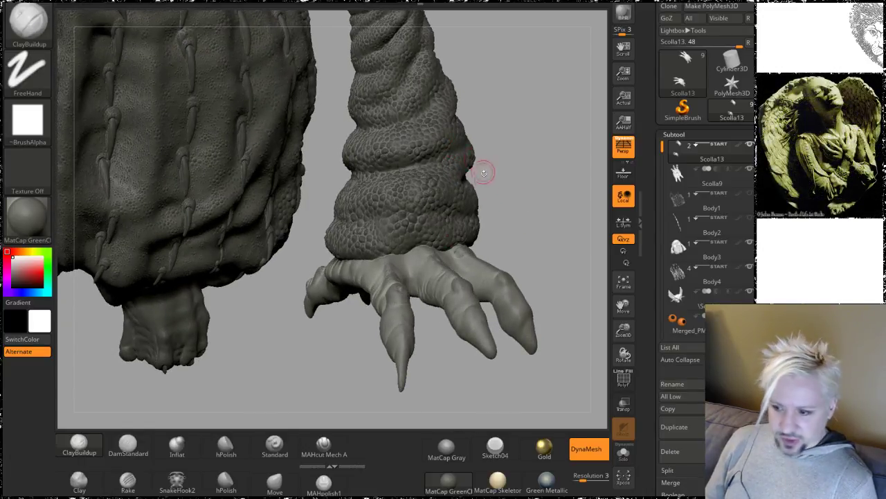
{"action": "left_click_drag", "start_coordinate": [531, 198], "coordinate": [585, 366]}
Step: Turn ghosted transparency back on and build up the three fingers' base knuckles with ClayBuildup just below the sleeve edge
{"action": "left_click", "coordinate": [622, 405]}
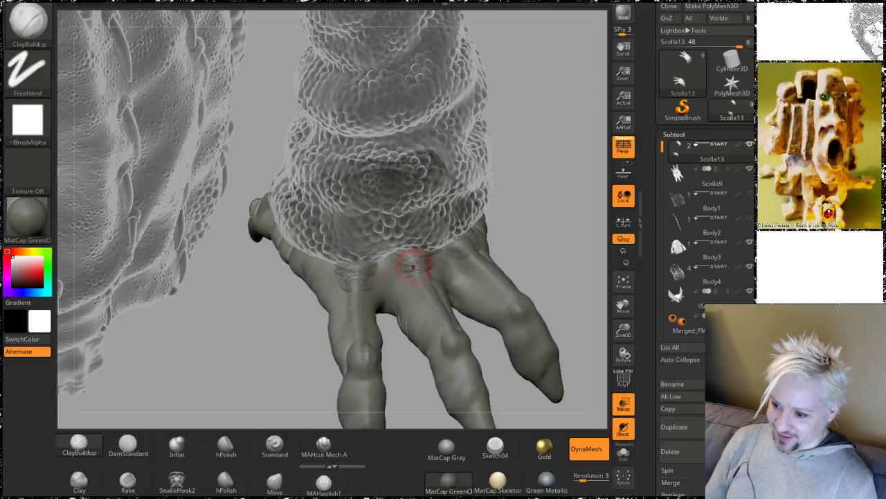
{"action": "left_click_drag", "start_coordinate": [530, 219], "coordinate": [392, 250]}
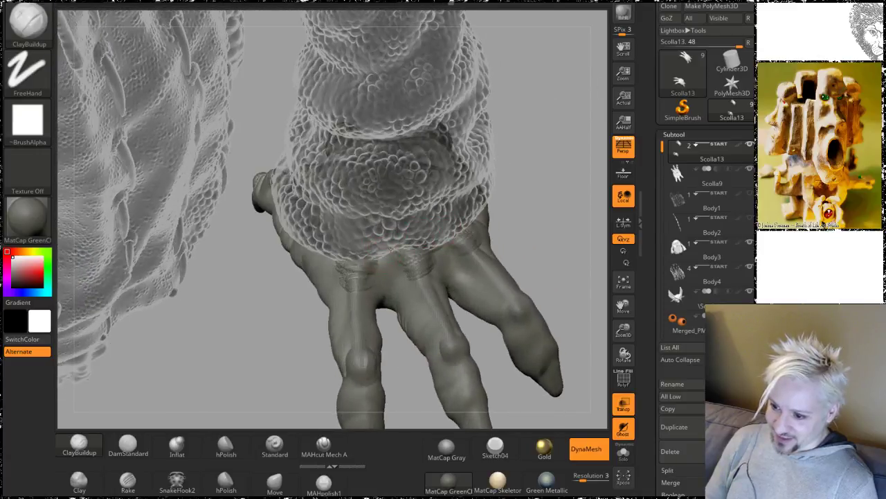
{"action": "left_click_drag", "start_coordinate": [554, 223], "coordinate": [469, 223]}
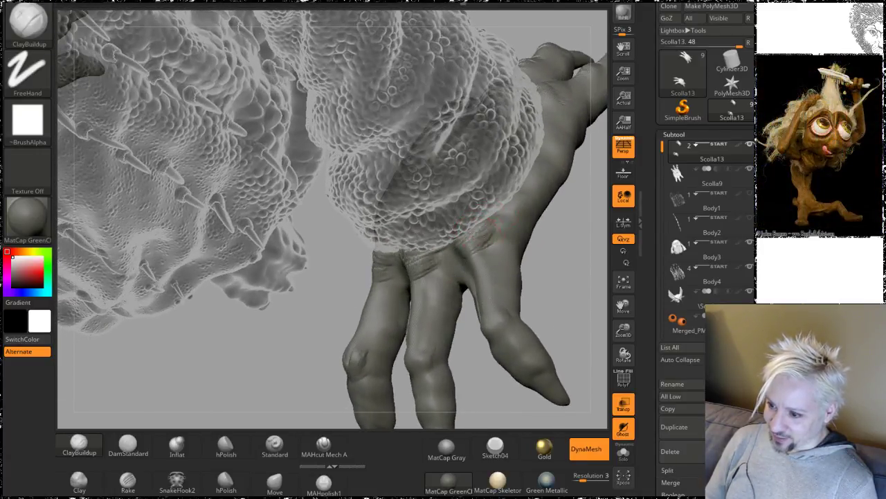
{"action": "left_click_drag", "start_coordinate": [562, 301], "coordinate": [451, 253]}
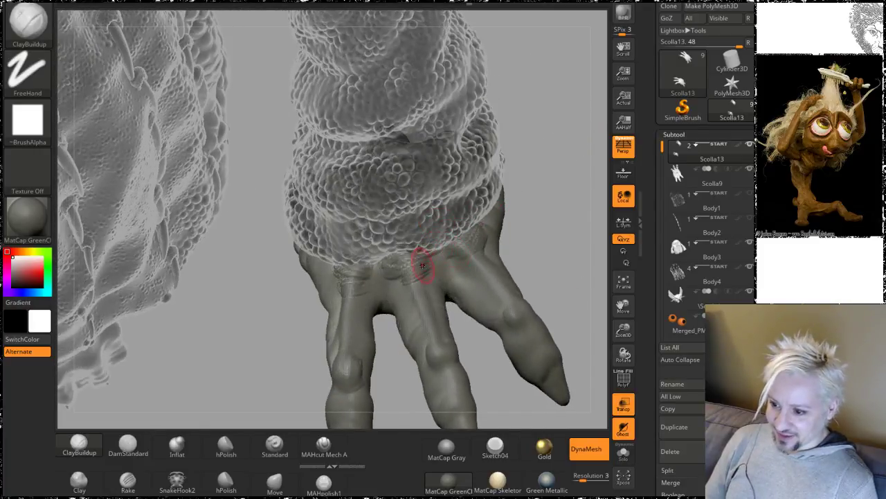
{"action": "mouse_move", "coordinate": [549, 235]}
{"action": "left_mouse_down"}
{"action": "mouse_move", "coordinate": [524, 207]}
{"action": "mouse_move", "coordinate": [535, 196]}
{"action": "mouse_move", "coordinate": [529, 167]}
{"action": "mouse_move", "coordinate": [491, 173]}
{"action": "mouse_move", "coordinate": [519, 185]}
{"action": "mouse_move", "coordinate": [277, 247]}
{"action": "left_mouse_up"}
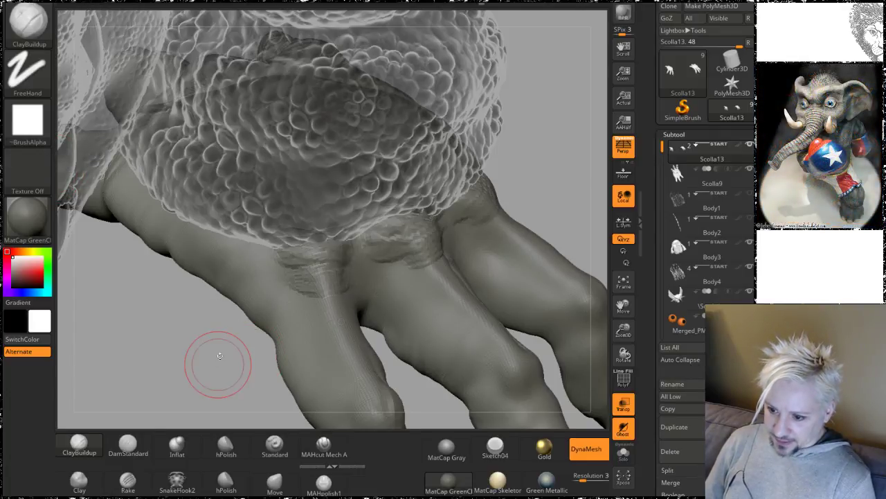
Step: Add more clay between the base knuckles and extend it to the outer finger's base beneath the sleeve
{"action": "left_click_drag", "start_coordinate": [235, 354], "coordinate": [302, 250]}
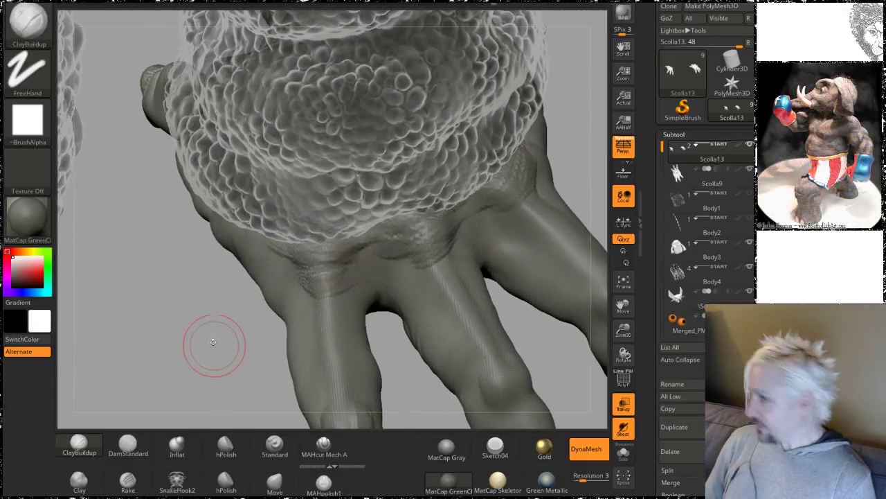
{"action": "mouse_move", "coordinate": [218, 337]}
{"action": "left_mouse_down"}
{"action": "mouse_move", "coordinate": [202, 316]}
{"action": "mouse_move", "coordinate": [191, 340]}
{"action": "mouse_move", "coordinate": [290, 253]}
{"action": "mouse_move", "coordinate": [262, 270]}
{"action": "mouse_move", "coordinate": [255, 258]}
{"action": "left_mouse_up"}
{"action": "mouse_move", "coordinate": [499, 177]}
{"action": "left_mouse_down"}
{"action": "mouse_move", "coordinate": [478, 173]}
{"action": "mouse_move", "coordinate": [425, 208]}
{"action": "left_mouse_up"}
{"action": "left_click_drag", "start_coordinate": [574, 260], "coordinate": [443, 195]}
Step: Build up the middle-joint knuckles of the outer and middle fingers and start a tendon ridge along the middle finger
{"action": "mouse_move", "coordinate": [359, 256]}
{"action": "left_mouse_down"}
{"action": "mouse_move", "coordinate": [352, 259]}
{"action": "mouse_move", "coordinate": [374, 228]}
{"action": "mouse_move", "coordinate": [381, 265]}
{"action": "mouse_move", "coordinate": [358, 272]}
{"action": "left_mouse_up"}
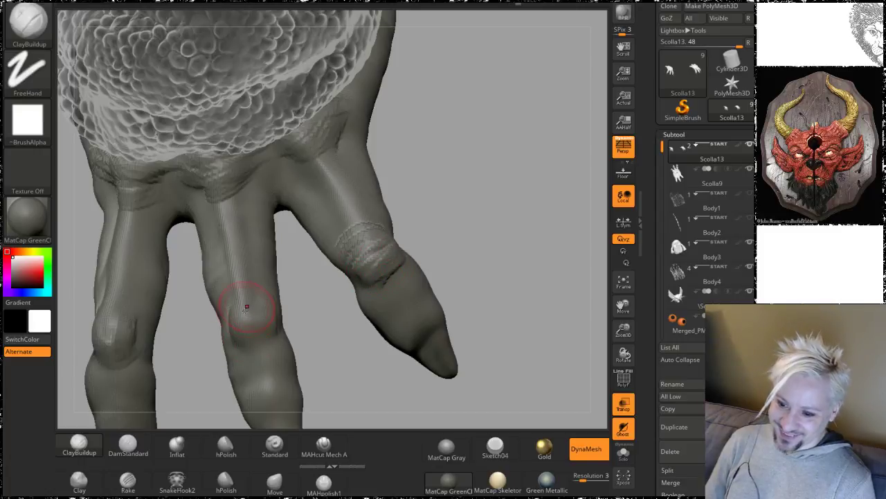
{"action": "left_click_drag", "start_coordinate": [226, 312], "coordinate": [273, 308]}
{"action": "left_click_drag", "start_coordinate": [484, 184], "coordinate": [480, 188]}
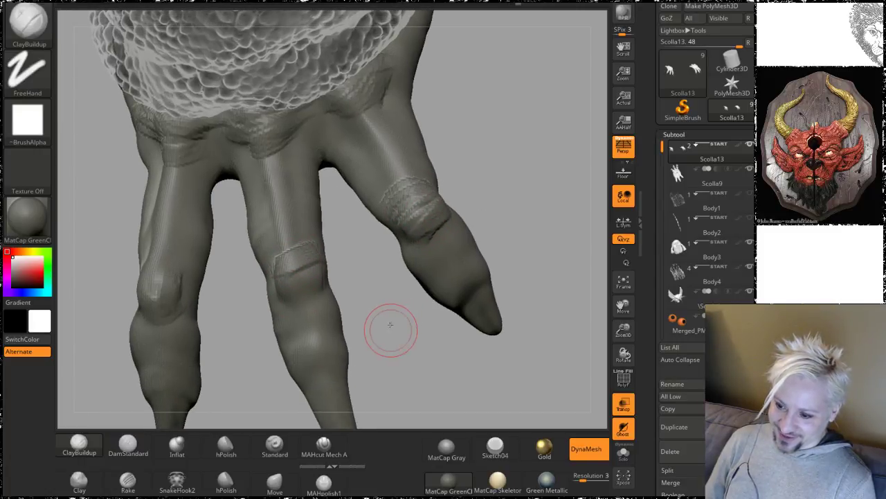
{"action": "left_click_drag", "start_coordinate": [390, 326], "coordinate": [374, 336]}
{"action": "mouse_move", "coordinate": [270, 282]}
{"action": "left_mouse_down"}
{"action": "mouse_move", "coordinate": [280, 297]}
{"action": "mouse_move", "coordinate": [293, 253]}
{"action": "left_mouse_up"}
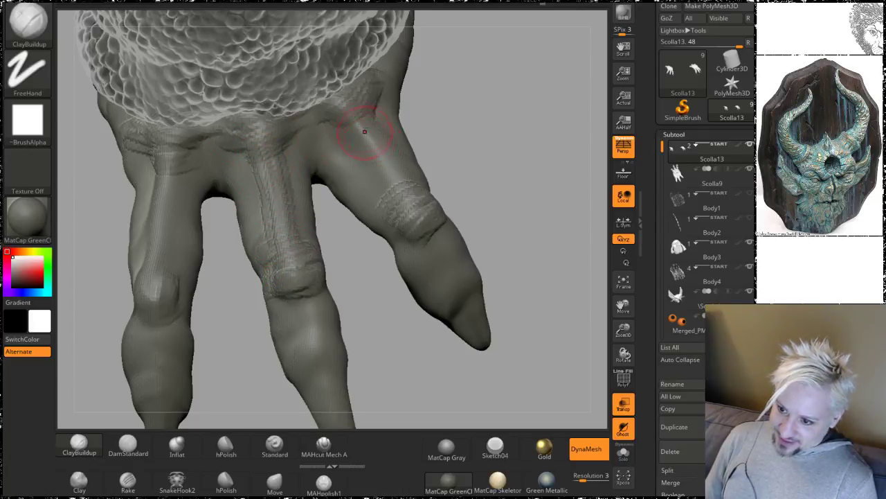
Step: Build up tendon ridges along the outer and inner fingers from the base knuckles to the middle joints
{"action": "left_click_drag", "start_coordinate": [480, 144], "coordinate": [409, 134]}
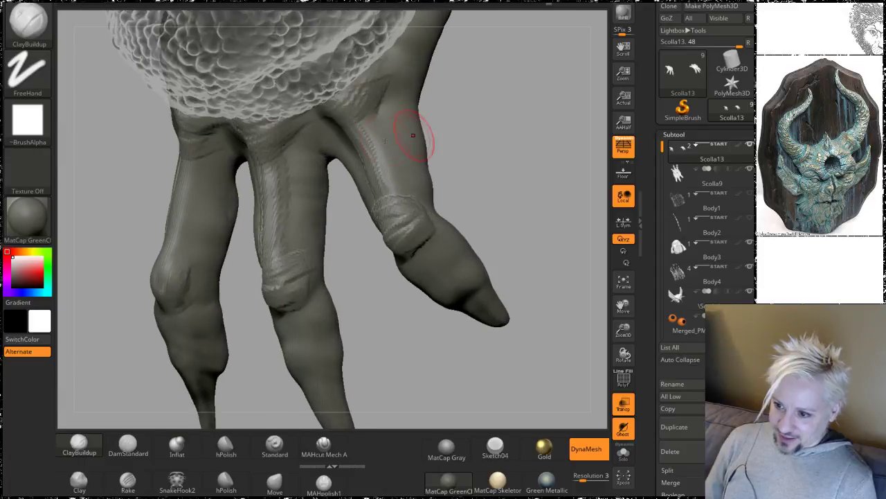
{"action": "left_click_drag", "start_coordinate": [491, 166], "coordinate": [235, 193]}
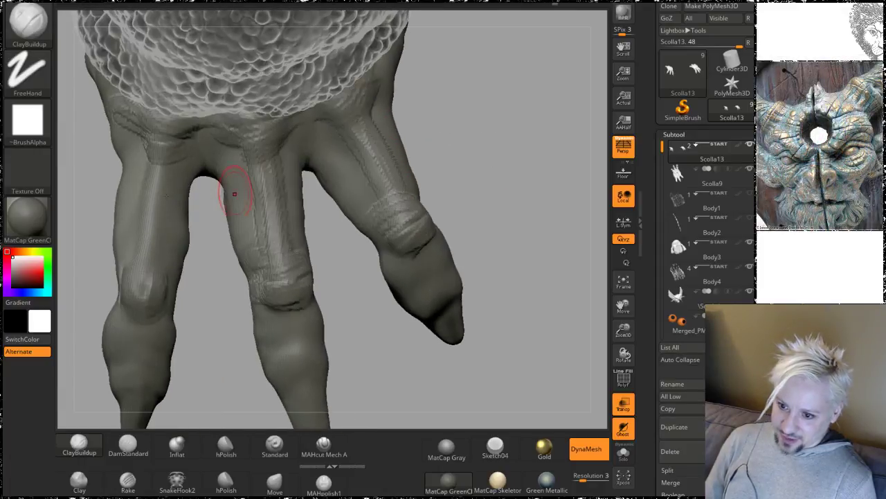
{"action": "left_click_drag", "start_coordinate": [170, 181], "coordinate": [173, 270]}
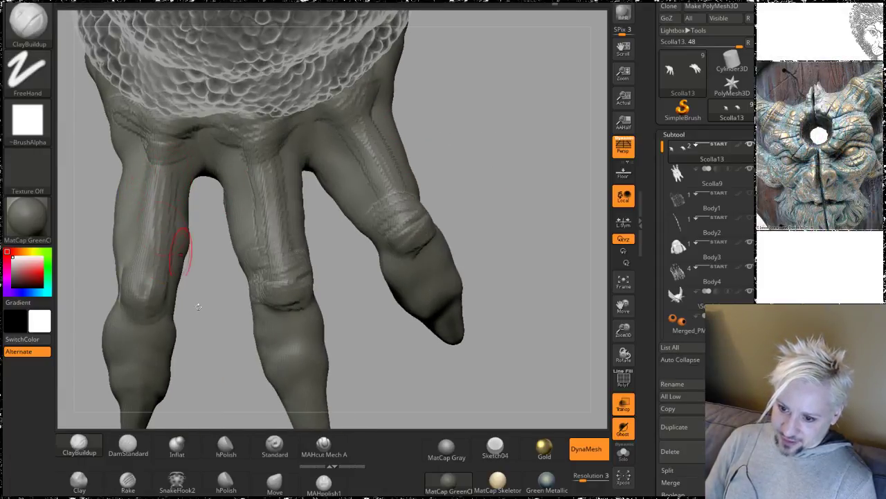
{"action": "left_click_drag", "start_coordinate": [211, 329], "coordinate": [227, 337]}
{"action": "left_click_drag", "start_coordinate": [144, 212], "coordinate": [146, 262]}
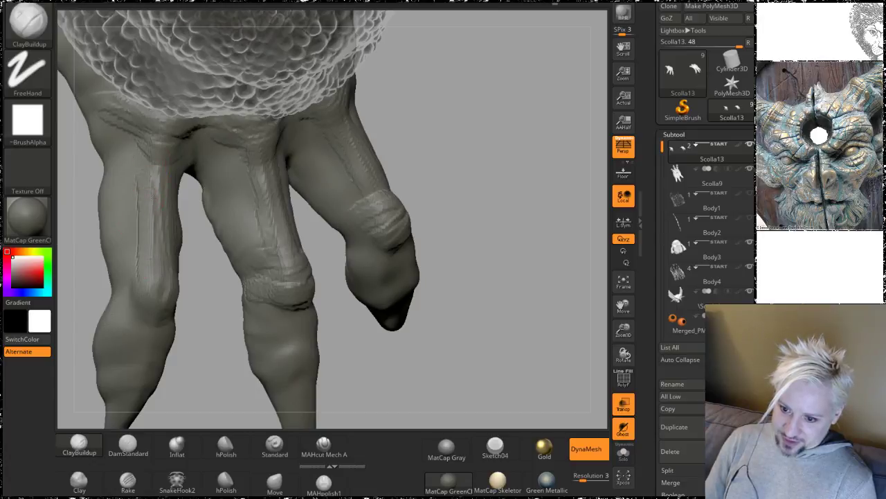
{"action": "left_click_drag", "start_coordinate": [147, 178], "coordinate": [153, 284]}
{"action": "left_click_drag", "start_coordinate": [217, 368], "coordinate": [362, 362], "text": "alt"}
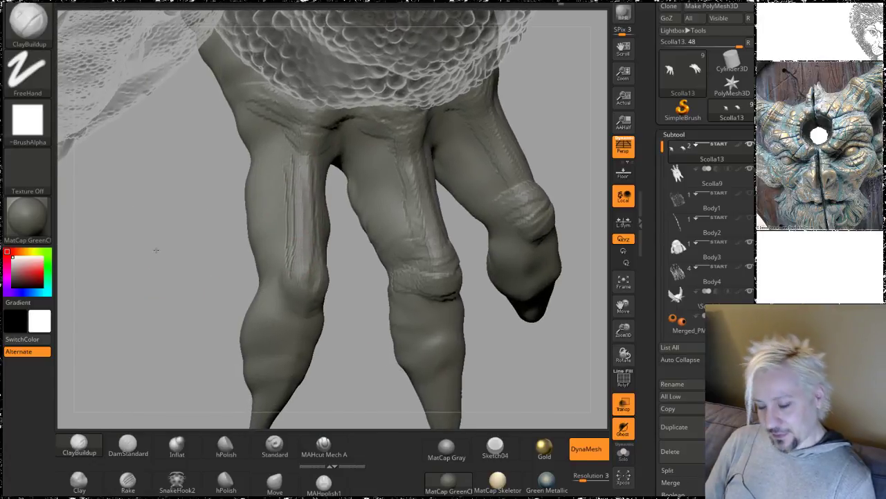
Step: Smooth the sides of the tendon ridges on the inner and outer fingers to blend them into the skin
{"action": "left_click_drag", "start_coordinate": [154, 251], "coordinate": [172, 253]}
{"action": "mouse_move", "coordinate": [274, 250]}
{"action": "left_mouse_down", "text": "shift"}
{"action": "mouse_move", "coordinate": [271, 182]}
{"action": "mouse_move", "coordinate": [290, 288]}
{"action": "left_mouse_up", "text": "shift"}
{"action": "left_click_drag", "start_coordinate": [184, 316], "coordinate": [287, 198]}
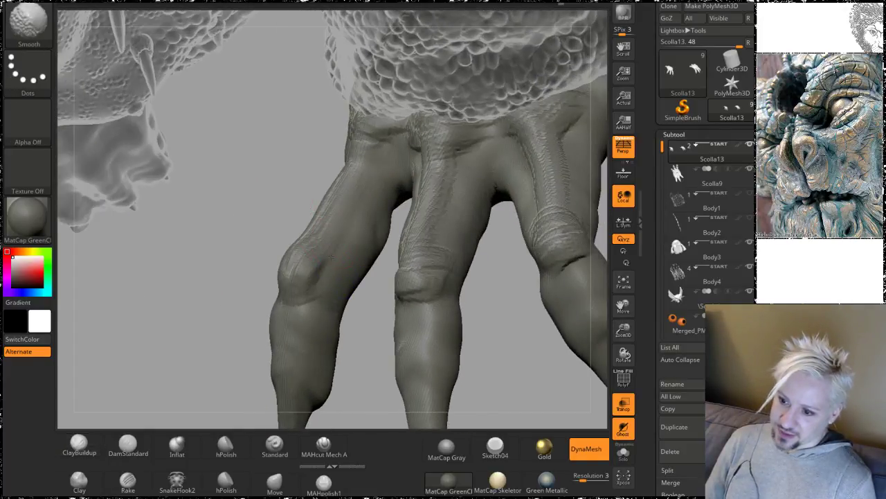
{"action": "left_click_drag", "start_coordinate": [374, 352], "coordinate": [300, 358], "text": "alt"}
{"action": "mouse_move", "coordinate": [425, 345]}
{"action": "left_mouse_down"}
{"action": "mouse_move", "coordinate": [374, 232]}
{"action": "mouse_move", "coordinate": [358, 230]}
{"action": "left_mouse_up"}
{"action": "mouse_move", "coordinate": [478, 262]}
{"action": "left_mouse_down", "text": "shift"}
{"action": "mouse_move", "coordinate": [471, 148]}
{"action": "mouse_move", "coordinate": [490, 214]}
{"action": "left_mouse_up", "text": "shift"}
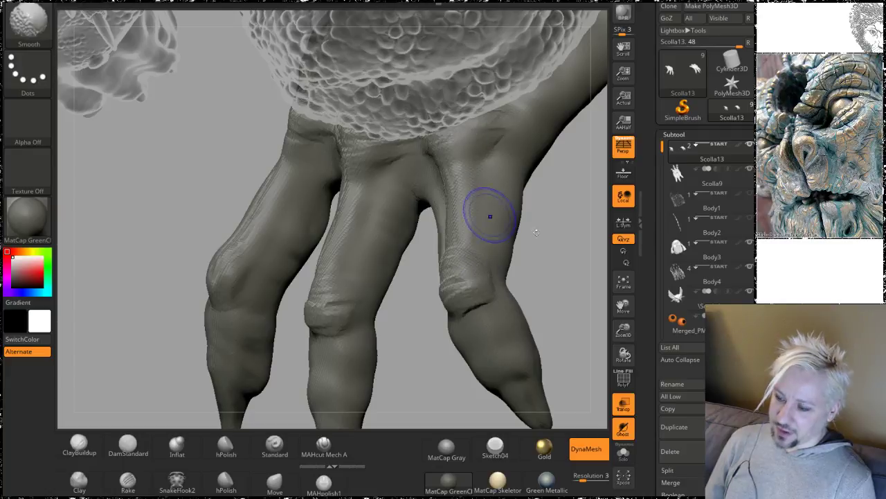
{"action": "mouse_move", "coordinate": [542, 236]}
{"action": "left_mouse_down"}
{"action": "mouse_move", "coordinate": [589, 261]}
{"action": "mouse_move", "coordinate": [604, 258]}
{"action": "left_mouse_up"}
Step: Smooth the inner finger's tendon strokes and soften the rough clay on the middle and outer fingers' knuckles
{"action": "key", "text": "shift"}
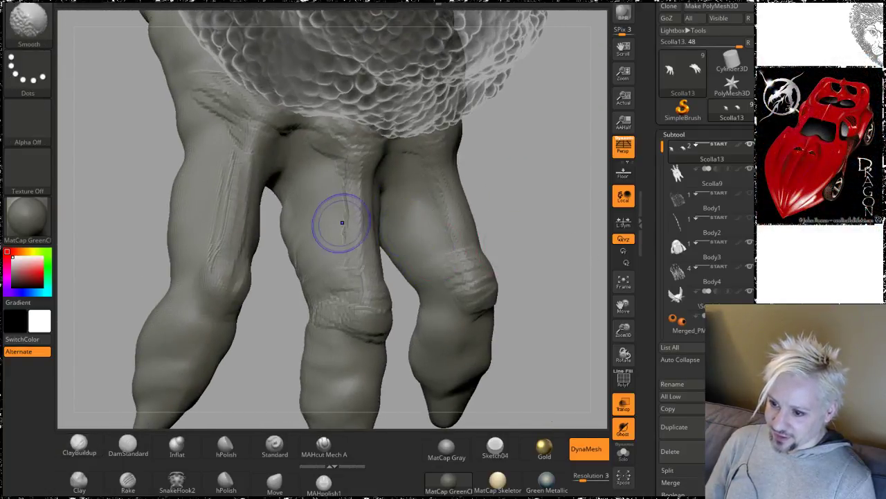
{"action": "left_click_drag", "start_coordinate": [216, 258], "coordinate": [209, 231], "text": "shift"}
{"action": "mouse_move", "coordinate": [208, 230]}
{"action": "left_mouse_down", "text": "shift"}
{"action": "mouse_move", "coordinate": [213, 107]}
{"action": "mouse_move", "coordinate": [229, 197]}
{"action": "left_mouse_up", "text": "shift"}
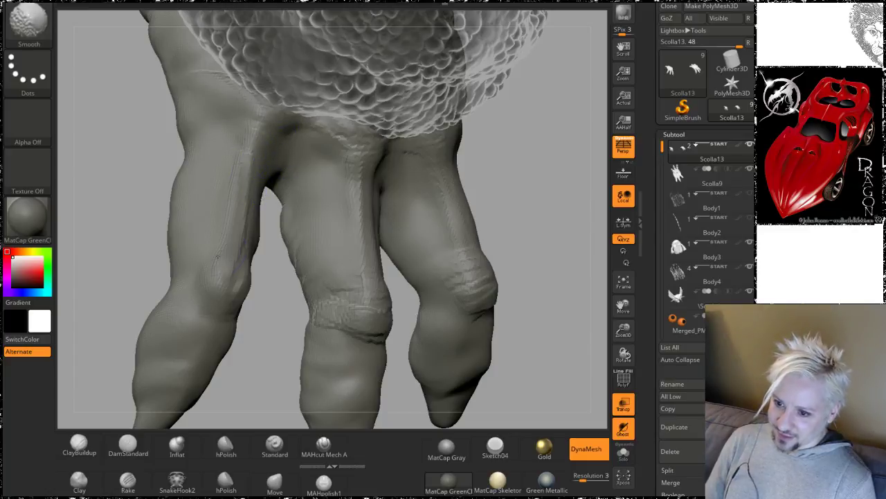
{"action": "left_click_drag", "start_coordinate": [337, 305], "coordinate": [342, 362], "text": "shift"}
{"action": "mouse_move", "coordinate": [429, 302]}
{"action": "left_mouse_down", "text": "shift"}
{"action": "mouse_move", "coordinate": [457, 294]}
{"action": "mouse_move", "coordinate": [485, 266]}
{"action": "left_mouse_up", "text": "shift"}
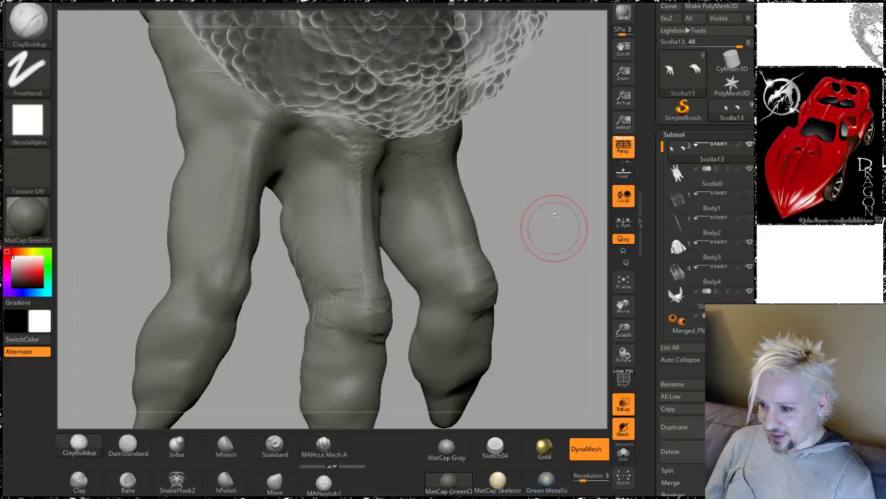
Step: Smooth the remaining clay creases around the middle-joint knuckles of the outer and middle fingers from the opposite side
{"action": "left_click_drag", "start_coordinate": [554, 232], "coordinate": [505, 236]}
{"action": "key", "text": "shift"}
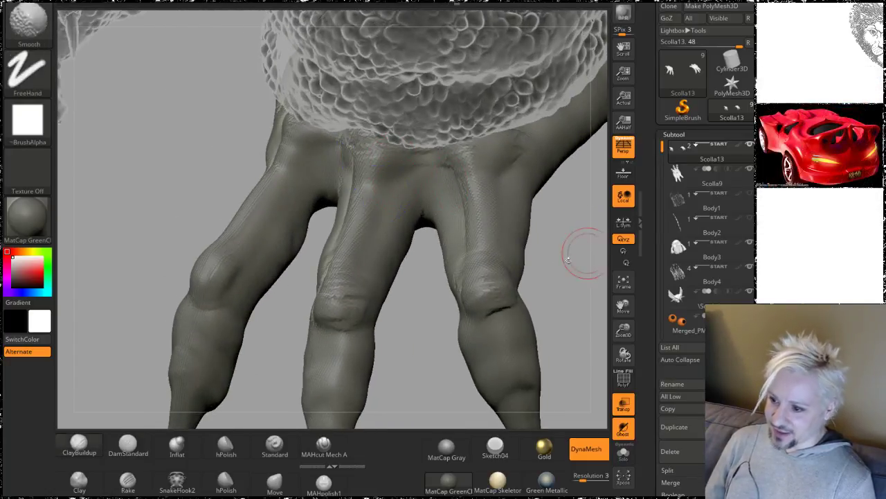
{"action": "mouse_move", "coordinate": [570, 250]}
{"action": "left_mouse_down"}
{"action": "mouse_move", "coordinate": [464, 230]}
{"action": "mouse_move", "coordinate": [415, 195]}
{"action": "left_mouse_up"}
{"action": "left_click_drag", "start_coordinate": [386, 296], "coordinate": [397, 293], "text": "shift"}
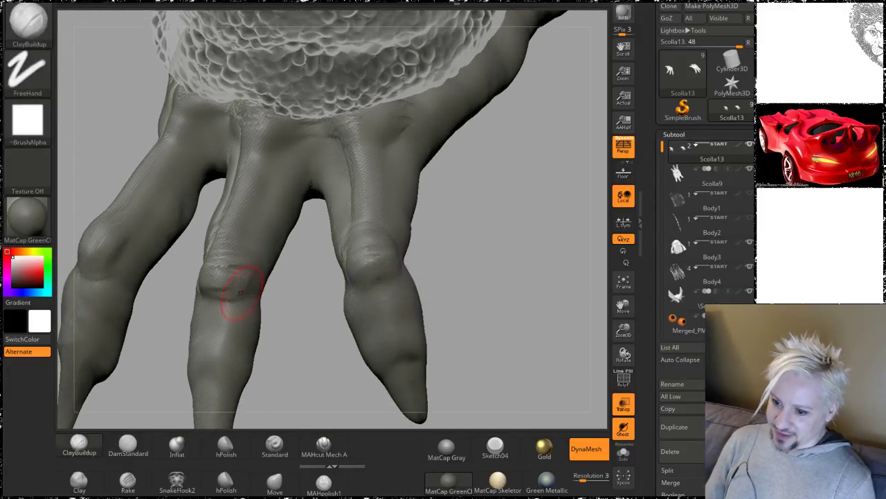
{"action": "left_click_drag", "start_coordinate": [242, 293], "coordinate": [221, 257], "text": "shift"}
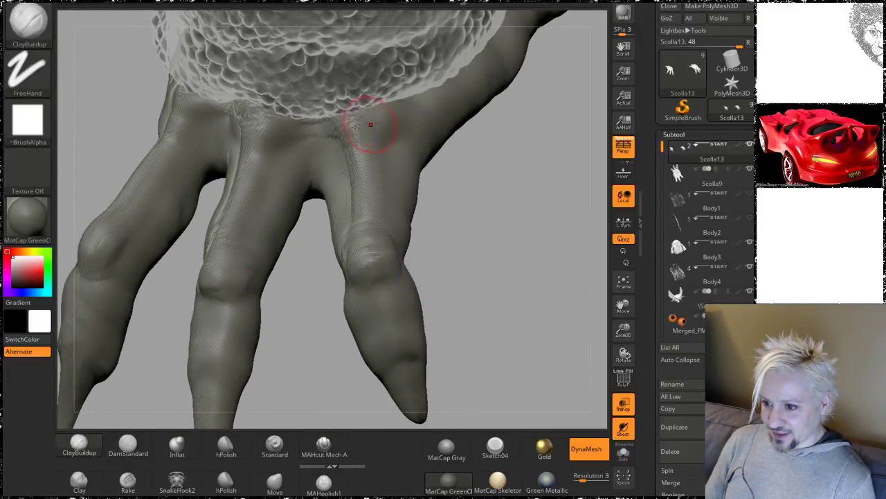
{"action": "right_click_drag", "start_coordinate": [495, 204], "coordinate": [475, 198]}
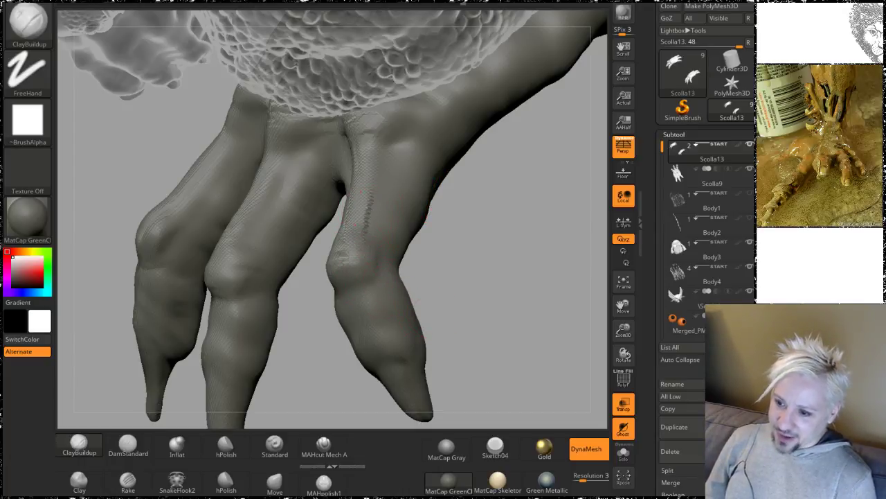
Step: Add clay along the outer finger's tendon down to its middle knuckle and smooth the rough crease beside the middle finger's knuckle
{"action": "mouse_move", "coordinate": [366, 208]}
{"action": "left_mouse_down"}
{"action": "mouse_move", "coordinate": [372, 150]}
{"action": "mouse_move", "coordinate": [350, 251]}
{"action": "left_mouse_up"}
{"action": "left_click_drag", "start_coordinate": [517, 252], "coordinate": [443, 242]}
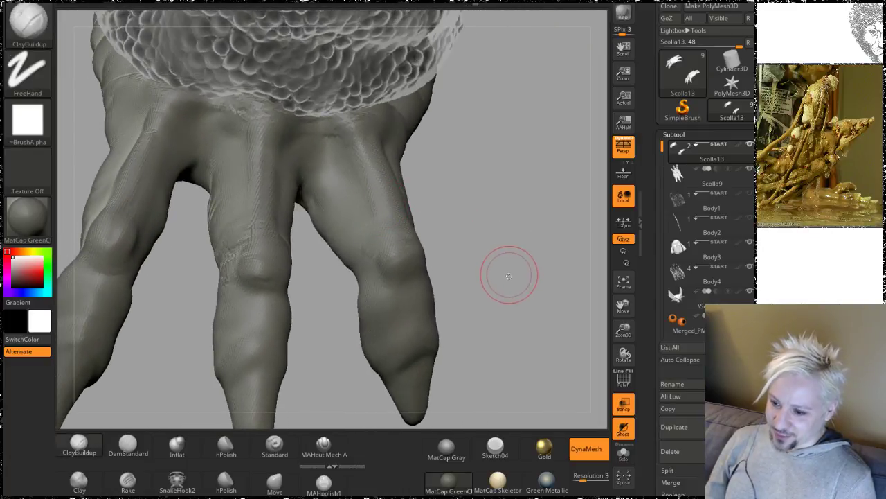
{"action": "mouse_move", "coordinate": [506, 273]}
{"action": "left_mouse_down"}
{"action": "mouse_move", "coordinate": [485, 266]}
{"action": "mouse_move", "coordinate": [498, 256]}
{"action": "left_mouse_up"}
{"action": "left_click_drag", "start_coordinate": [240, 226], "coordinate": [232, 228], "text": "shift"}
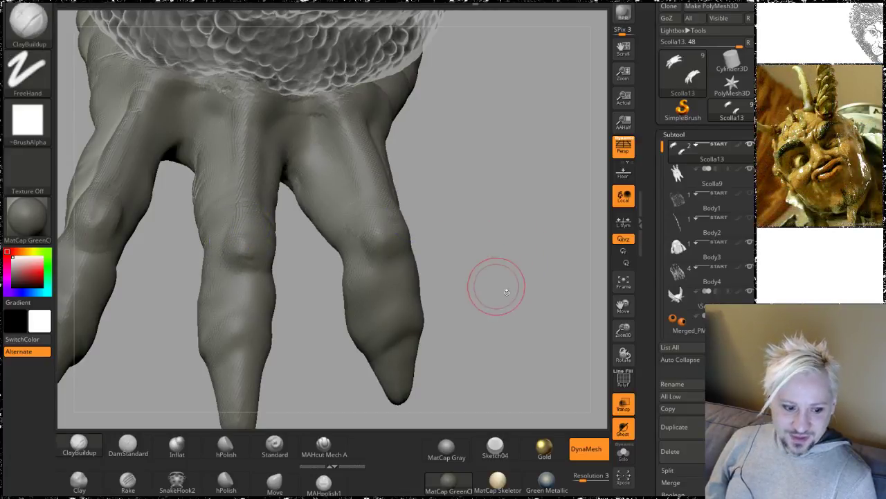
Step: Smooth the side of the outer finger's tendon and build up skin wrinkles across its base knuckle beneath the scaly sleeve
{"action": "mouse_move", "coordinate": [501, 293]}
{"action": "left_mouse_down"}
{"action": "mouse_move", "coordinate": [518, 316]}
{"action": "mouse_move", "coordinate": [500, 327]}
{"action": "mouse_move", "coordinate": [459, 259]}
{"action": "left_mouse_up"}
{"action": "mouse_move", "coordinate": [493, 313]}
{"action": "left_mouse_down"}
{"action": "mouse_move", "coordinate": [405, 254]}
{"action": "mouse_move", "coordinate": [461, 291]}
{"action": "mouse_move", "coordinate": [449, 269]}
{"action": "left_mouse_up"}
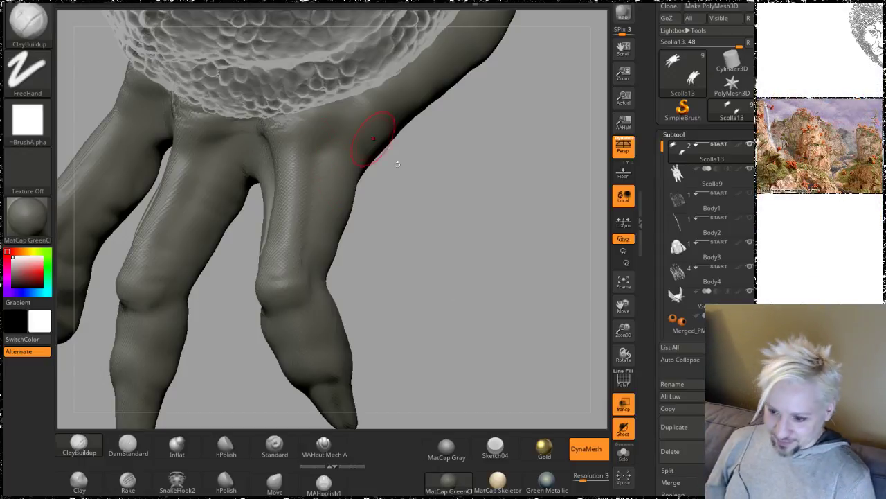
{"action": "left_click_drag", "start_coordinate": [416, 218], "coordinate": [307, 208]}
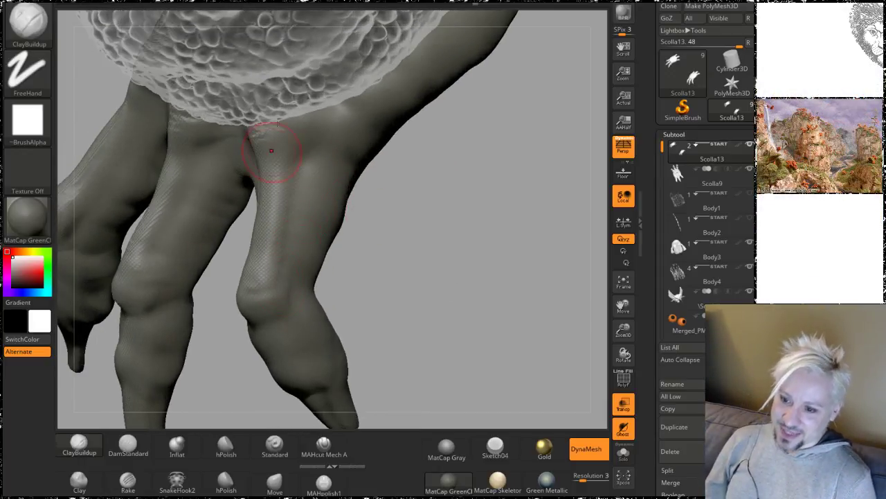
{"action": "mouse_move", "coordinate": [400, 220]}
{"action": "left_mouse_down"}
{"action": "mouse_move", "coordinate": [440, 249]}
{"action": "mouse_move", "coordinate": [414, 194]}
{"action": "left_mouse_up"}
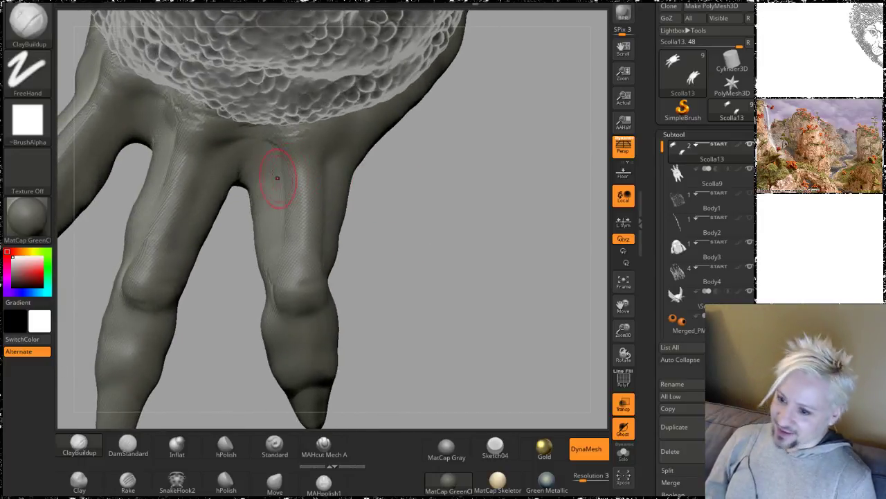
{"action": "key", "text": "shift"}
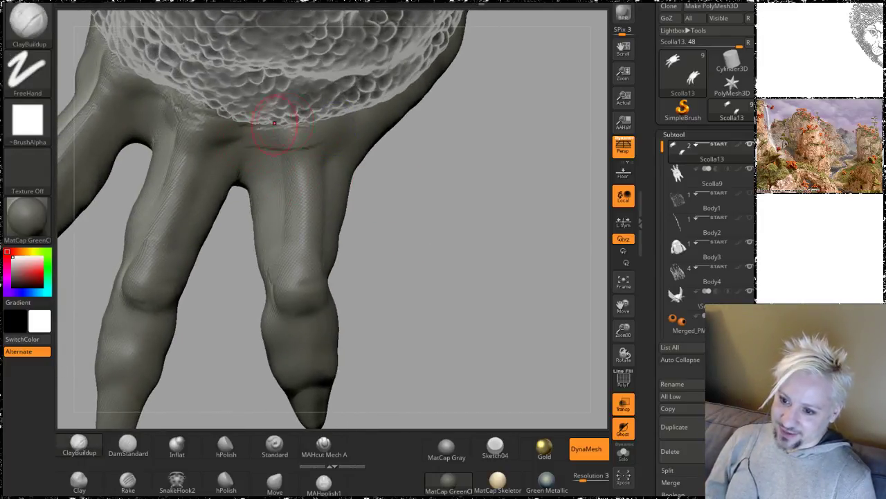
{"action": "mouse_move", "coordinate": [443, 240]}
{"action": "left_mouse_down"}
{"action": "mouse_move", "coordinate": [485, 249]}
{"action": "mouse_move", "coordinate": [353, 114]}
{"action": "left_mouse_up"}
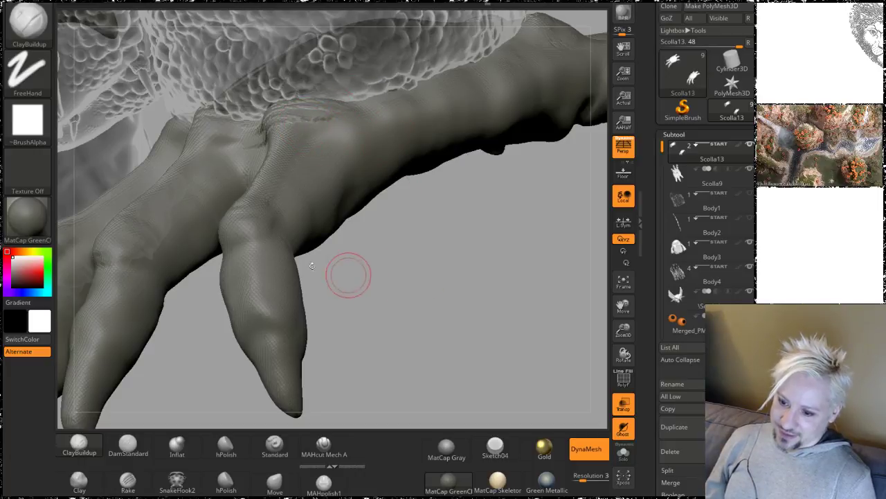
Step: Build up crosswise skin wrinkles on the outer finger between its middle knuckle and tip, and soften them by smoothing
{"action": "mouse_move", "coordinate": [380, 312]}
{"action": "left_mouse_down"}
{"action": "mouse_move", "coordinate": [358, 276]}
{"action": "mouse_move", "coordinate": [362, 297]}
{"action": "mouse_move", "coordinate": [338, 312]}
{"action": "mouse_move", "coordinate": [366, 281]}
{"action": "left_mouse_up"}
{"action": "mouse_move", "coordinate": [425, 267]}
{"action": "left_mouse_down"}
{"action": "mouse_move", "coordinate": [445, 242]}
{"action": "mouse_move", "coordinate": [316, 300]}
{"action": "left_mouse_up"}
{"action": "mouse_move", "coordinate": [400, 205]}
{"action": "left_mouse_down"}
{"action": "mouse_move", "coordinate": [311, 299]}
{"action": "mouse_move", "coordinate": [319, 300]}
{"action": "left_mouse_up"}
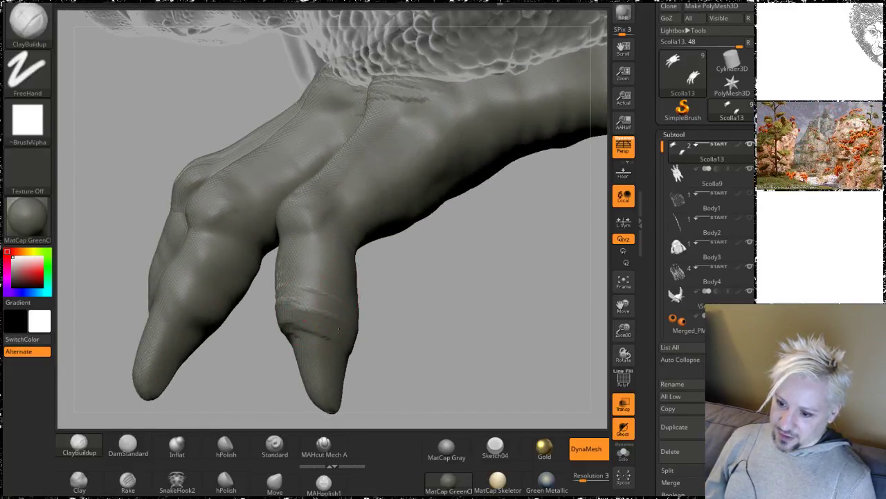
{"action": "left_click_drag", "start_coordinate": [339, 332], "coordinate": [334, 340]}
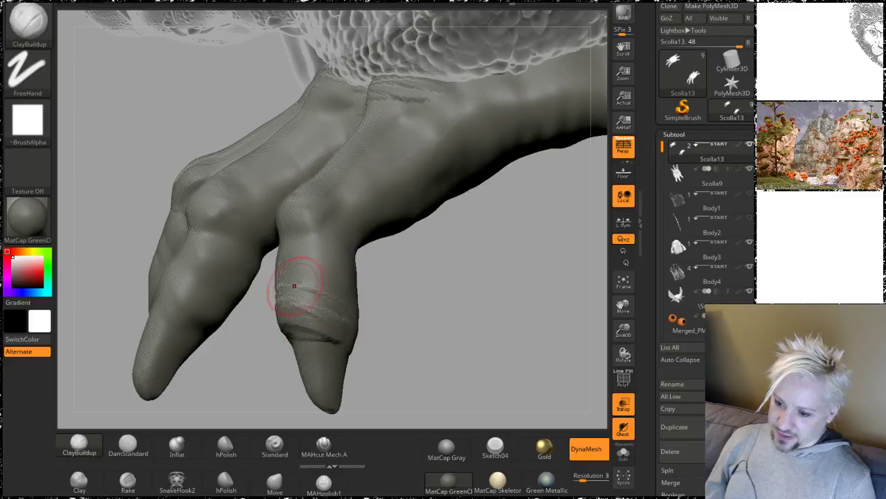
{"action": "left_click_drag", "start_coordinate": [427, 302], "coordinate": [385, 262]}
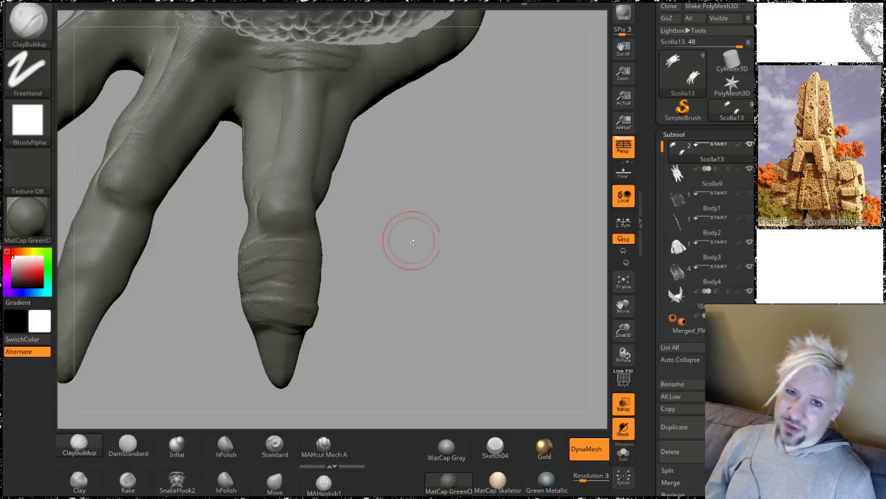
{"action": "left_click_drag", "start_coordinate": [406, 238], "coordinate": [328, 230]}
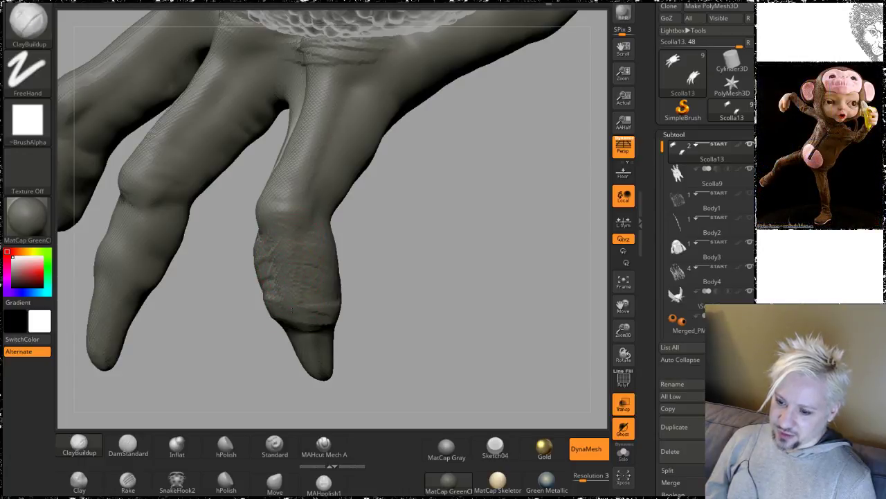
{"action": "left_click_drag", "start_coordinate": [426, 295], "coordinate": [348, 258]}
{"action": "key", "text": "shift"}
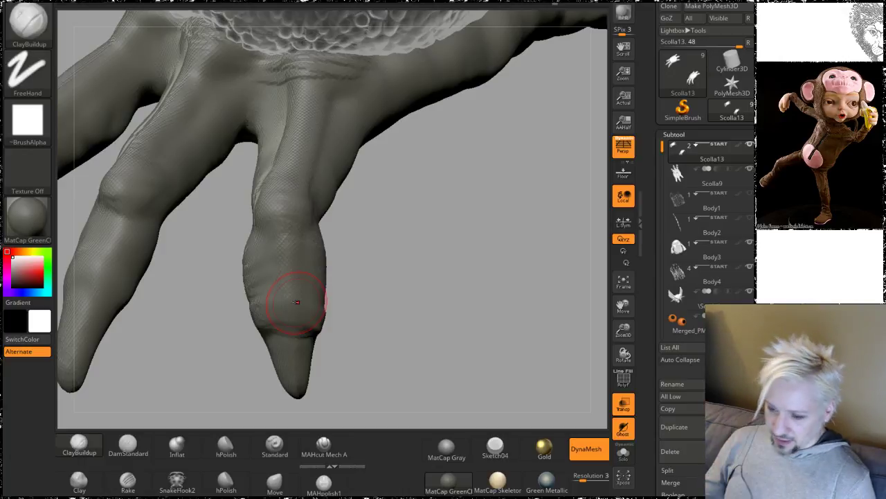
Step: Lay rows of diagonal wrinkle strokes along the side of the outer finger from the middle knuckle up to its base
{"action": "left_click_drag", "start_coordinate": [460, 254], "coordinate": [326, 180]}
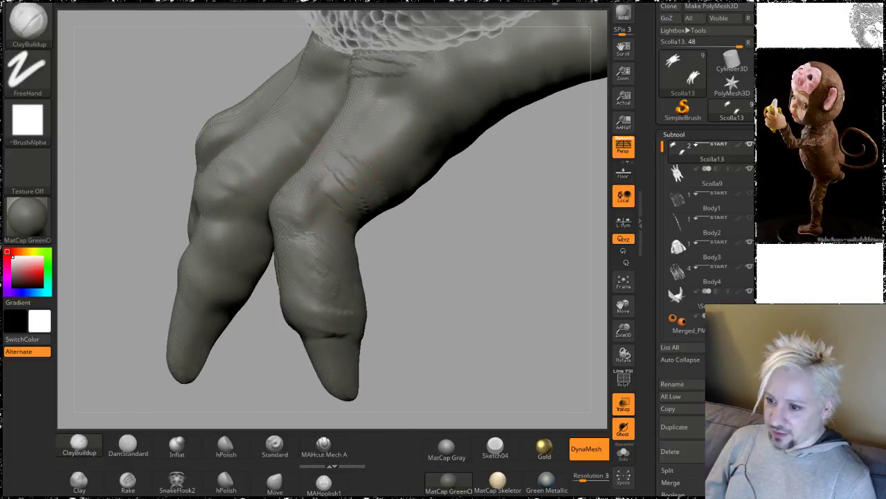
{"action": "left_click_drag", "start_coordinate": [361, 148], "coordinate": [385, 197]}
{"action": "left_click_drag", "start_coordinate": [377, 131], "coordinate": [408, 193]}
{"action": "left_click_drag", "start_coordinate": [386, 114], "coordinate": [412, 181]}
{"action": "left_click_drag", "start_coordinate": [394, 97], "coordinate": [433, 149]}
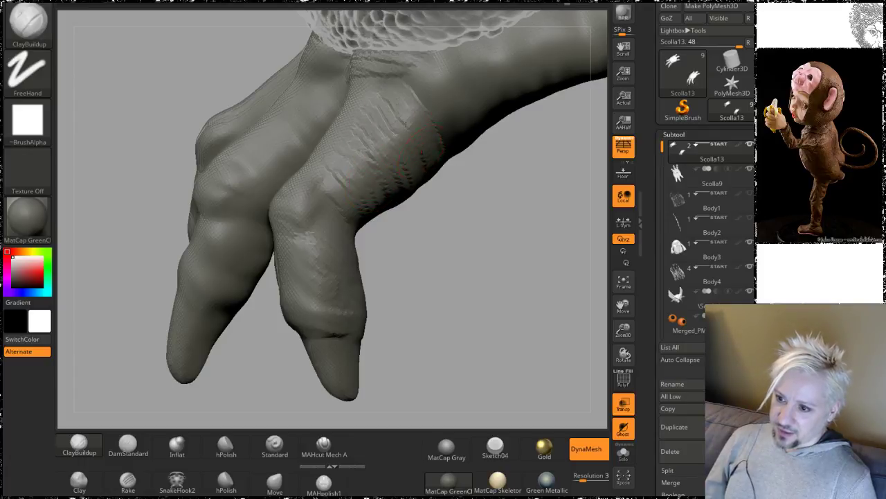
Step: Wrap clay wrinkles around the side and underside of the outer finger's segment between the middle knuckle and the tip
{"action": "left_click_drag", "start_coordinate": [530, 249], "coordinate": [450, 320]}
{"action": "mouse_move", "coordinate": [413, 346]}
{"action": "left_mouse_down", "text": "alt"}
{"action": "mouse_move", "coordinate": [469, 241]}
{"action": "mouse_move", "coordinate": [446, 224]}
{"action": "left_mouse_up", "text": "alt"}
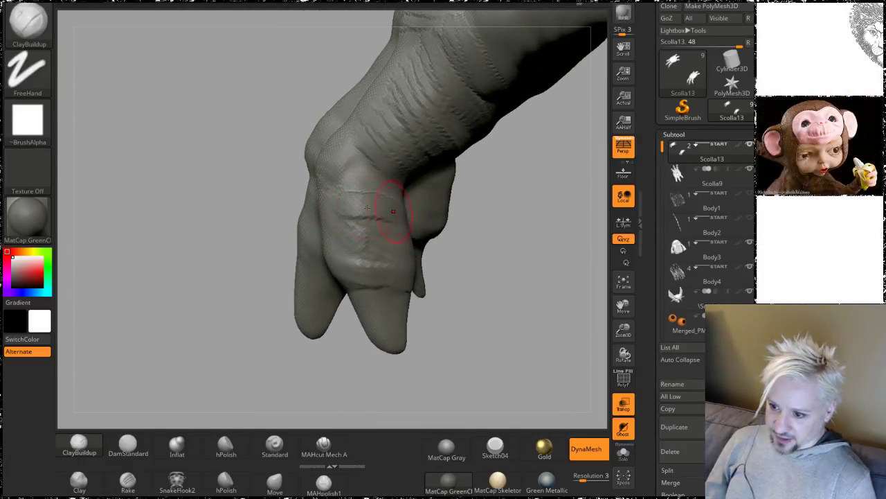
{"action": "mouse_move", "coordinate": [346, 225]}
{"action": "left_mouse_down"}
{"action": "mouse_move", "coordinate": [385, 229]}
{"action": "mouse_move", "coordinate": [392, 267]}
{"action": "left_mouse_up"}
{"action": "mouse_move", "coordinate": [505, 294]}
{"action": "left_mouse_down"}
{"action": "mouse_move", "coordinate": [478, 262]}
{"action": "mouse_move", "coordinate": [392, 243]}
{"action": "mouse_move", "coordinate": [406, 247]}
{"action": "left_mouse_up"}
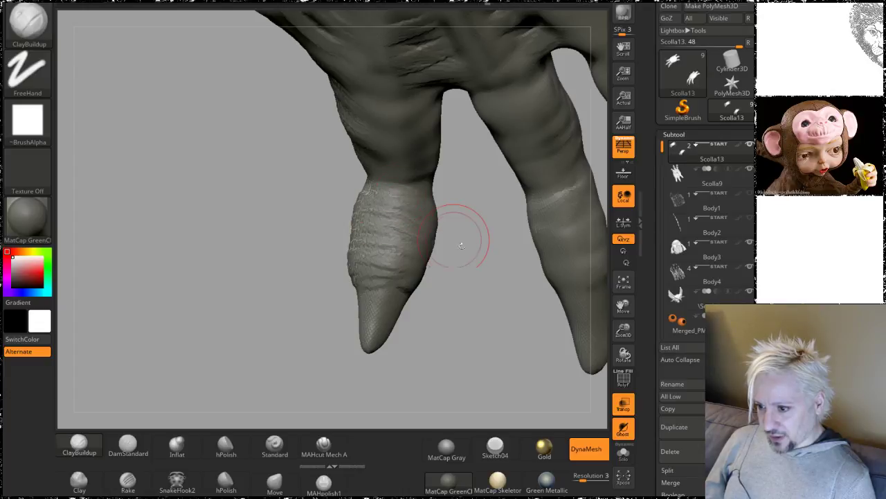
{"action": "mouse_move", "coordinate": [484, 243]}
{"action": "left_mouse_down"}
{"action": "mouse_move", "coordinate": [422, 250]}
{"action": "mouse_move", "coordinate": [392, 223]}
{"action": "mouse_move", "coordinate": [408, 227]}
{"action": "mouse_move", "coordinate": [423, 259]}
{"action": "left_mouse_up"}
{"action": "mouse_move", "coordinate": [369, 241]}
{"action": "left_mouse_down"}
{"action": "mouse_move", "coordinate": [396, 272]}
{"action": "mouse_move", "coordinate": [384, 272]}
{"action": "left_mouse_up"}
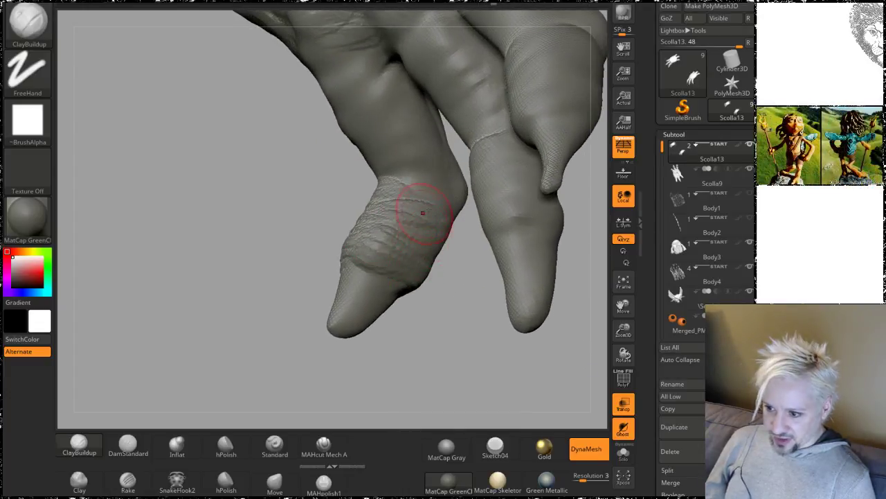
{"action": "mouse_move", "coordinate": [305, 227]}
{"action": "left_mouse_down"}
{"action": "mouse_move", "coordinate": [293, 223]}
{"action": "mouse_move", "coordinate": [340, 222]}
{"action": "mouse_move", "coordinate": [351, 207]}
{"action": "mouse_move", "coordinate": [179, 409]}
{"action": "left_mouse_up"}
{"action": "mouse_move", "coordinate": [524, 271]}
{"action": "left_mouse_down"}
{"action": "mouse_move", "coordinate": [547, 203]}
{"action": "mouse_move", "coordinate": [518, 178]}
{"action": "left_mouse_up"}
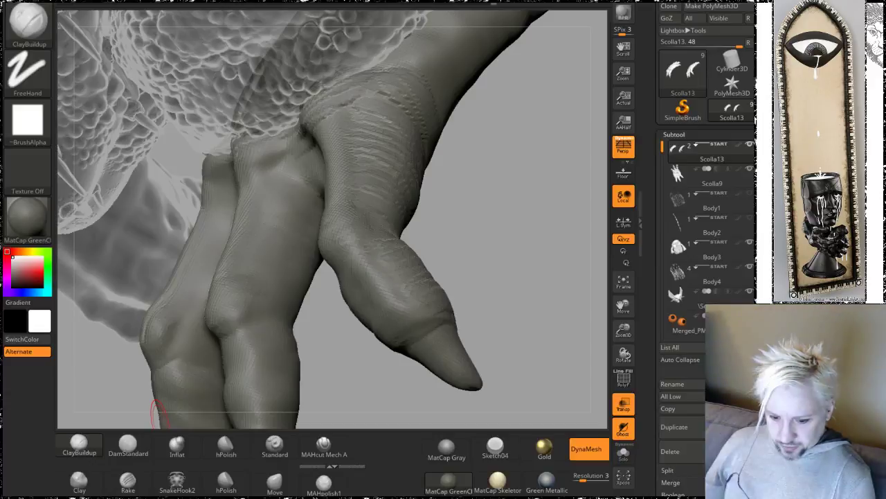
Step: Switch to File Explorer and browse the art reference folders to Animal > Reptiles > Otherreptiles
{"action": "key", "text": "super+e"}
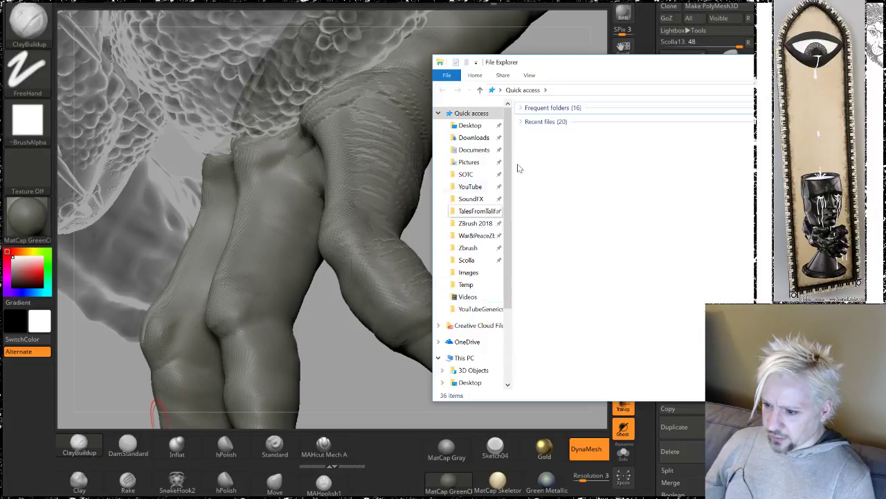
{"action": "left_click", "coordinate": [468, 261]}
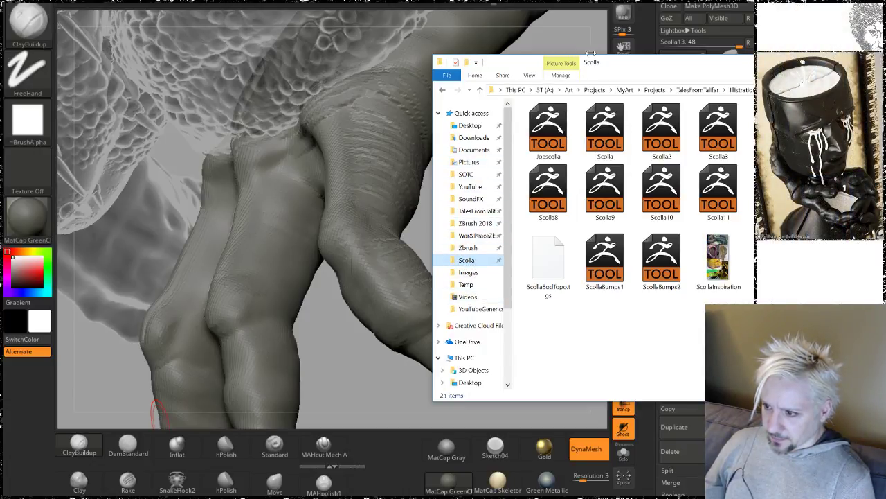
{"action": "left_click_drag", "start_coordinate": [649, 65], "coordinate": [885, 360]}
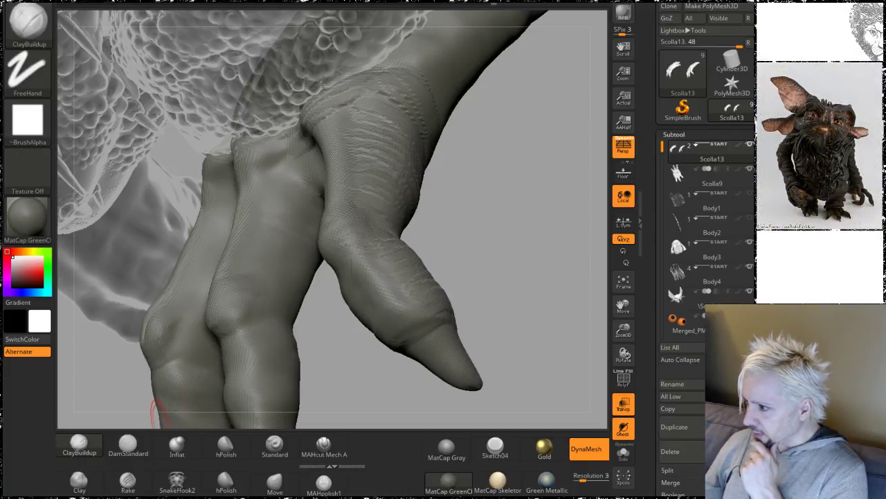
{"action": "left_click_drag", "start_coordinate": [885, 2], "coordinate": [340, 2]}
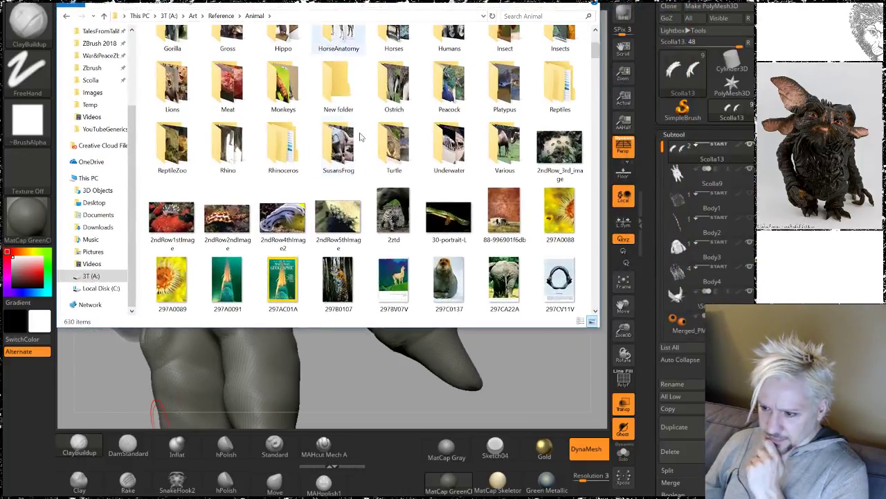
{"action": "double_click", "coordinate": [554, 97]}
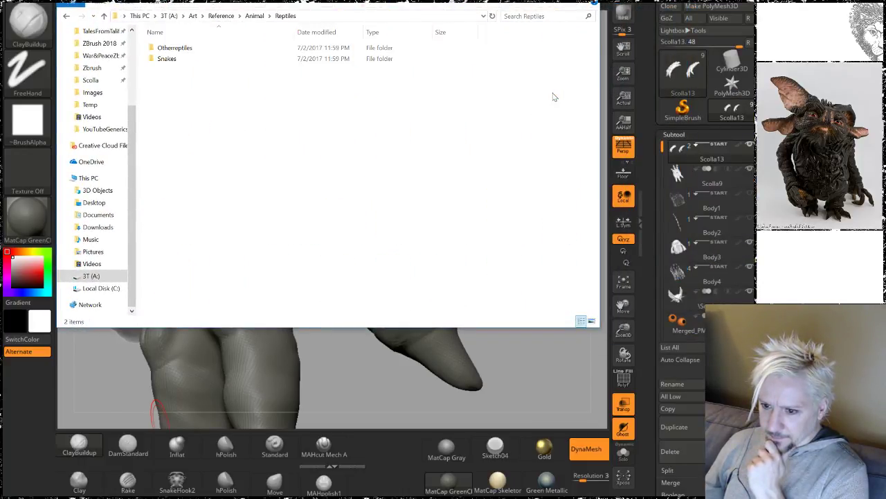
{"action": "double_click", "coordinate": [181, 49]}
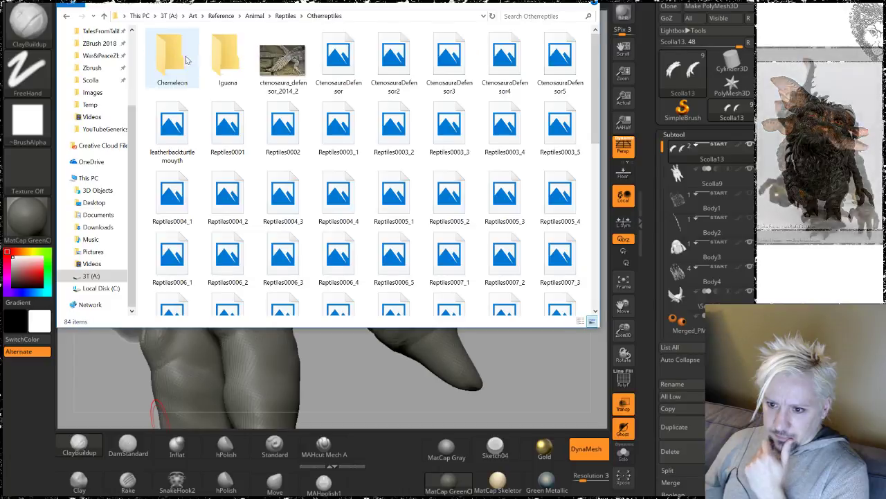
Step: Open the ctenosaura_defensor_2014_2 photo, enlarge it to examine the scales on the lizard's leg and toes, and close it
{"action": "double_click", "coordinate": [289, 64]}
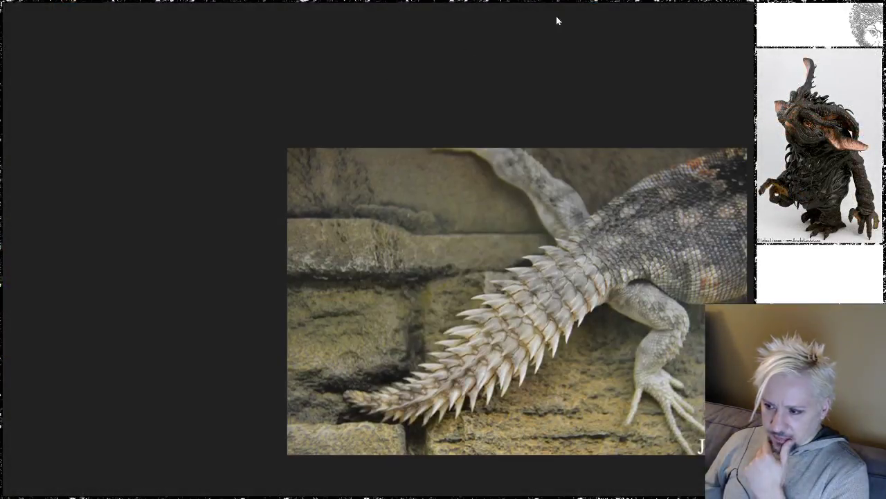
{"action": "left_click", "coordinate": [751, 3]}
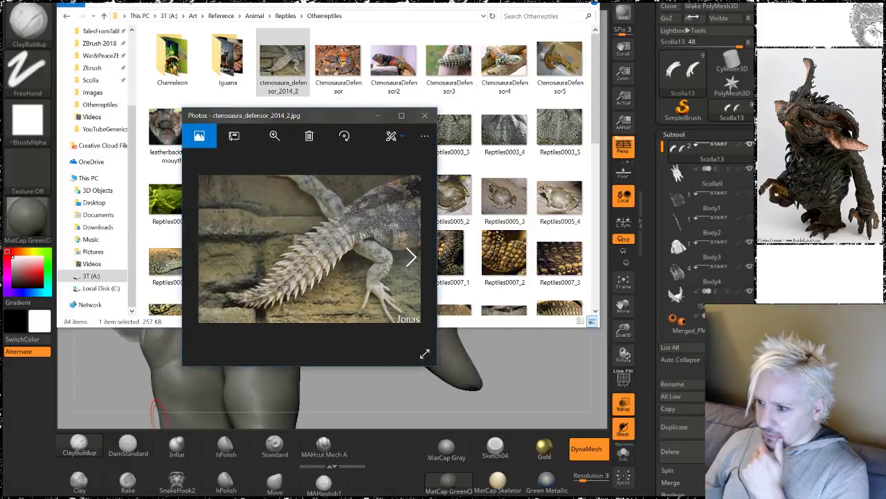
{"action": "left_click_drag", "start_coordinate": [332, 107], "coordinate": [333, 2]}
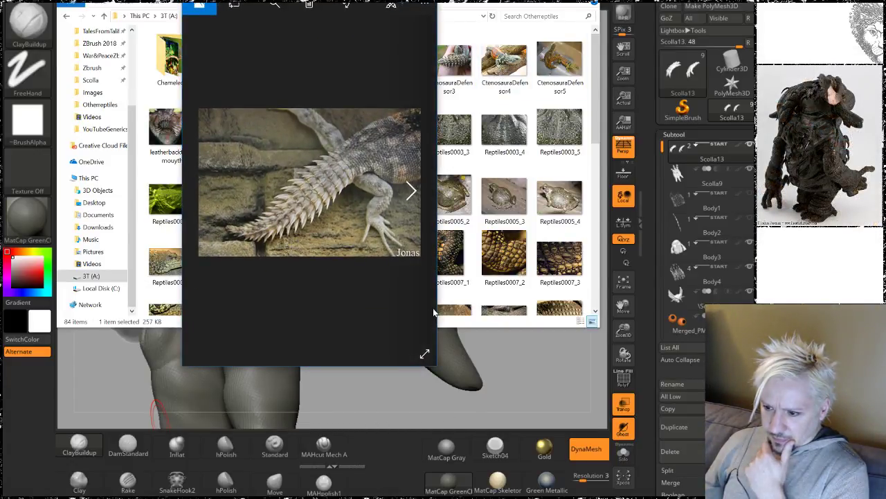
{"action": "left_click_drag", "start_coordinate": [437, 308], "coordinate": [736, 303]}
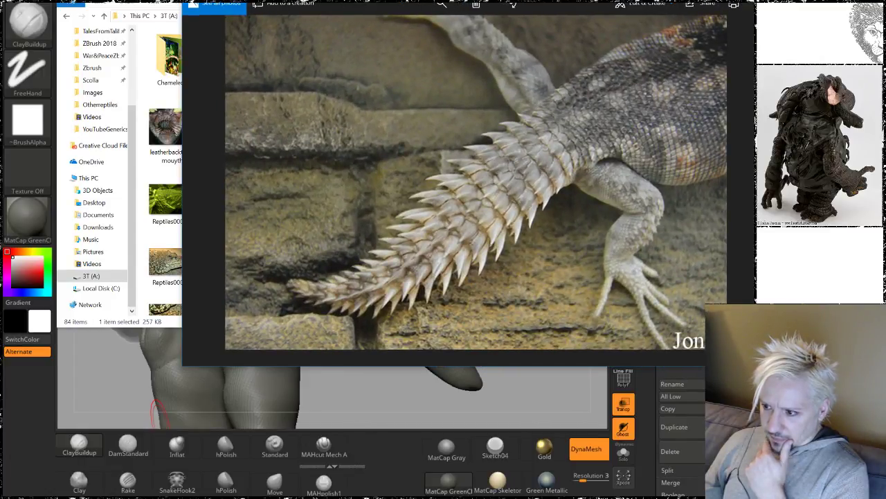
{"action": "left_click_drag", "start_coordinate": [484, 6], "coordinate": [337, 2]}
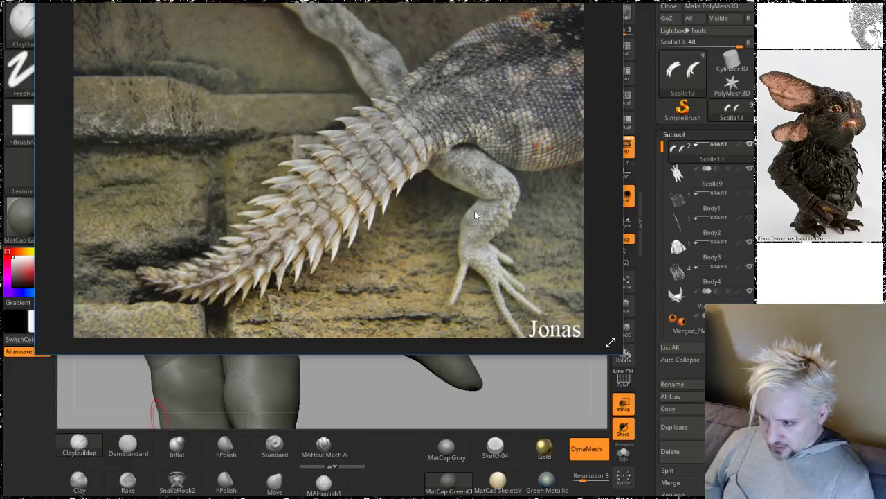
{"action": "left_click_drag", "start_coordinate": [424, 32], "coordinate": [333, 7]}
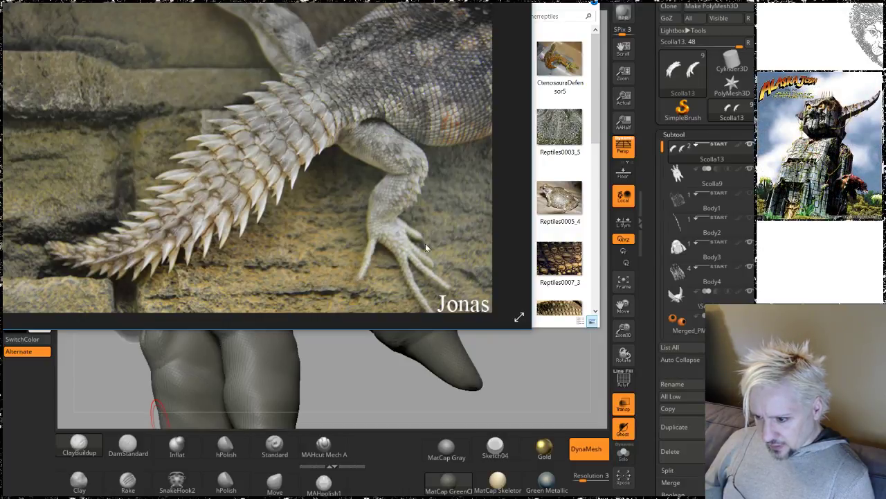
{"action": "left_click_drag", "start_coordinate": [519, 316], "coordinate": [544, 334]}
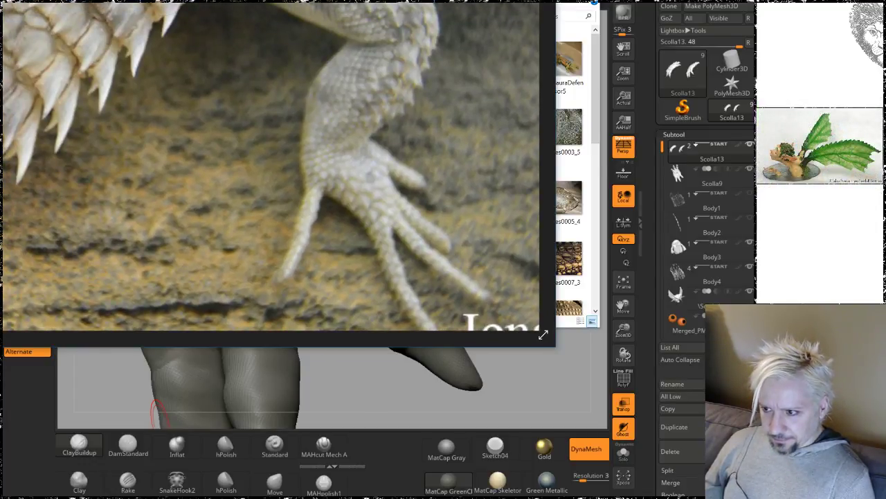
{"action": "key", "text": "alt+F4"}
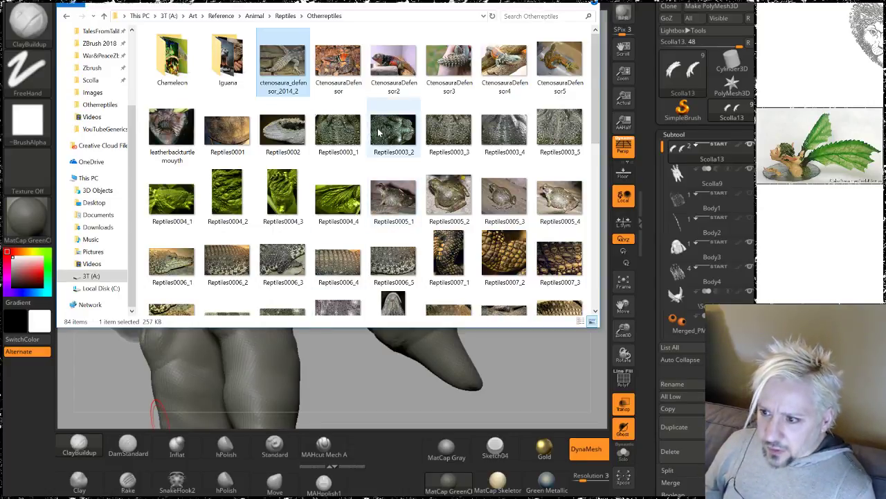
Step: Open the img_2040 photo from the Iguana folder and enlarge the viewer to examine the iguana's scaly shoulder and arm
{"action": "double_click", "coordinate": [221, 61]}
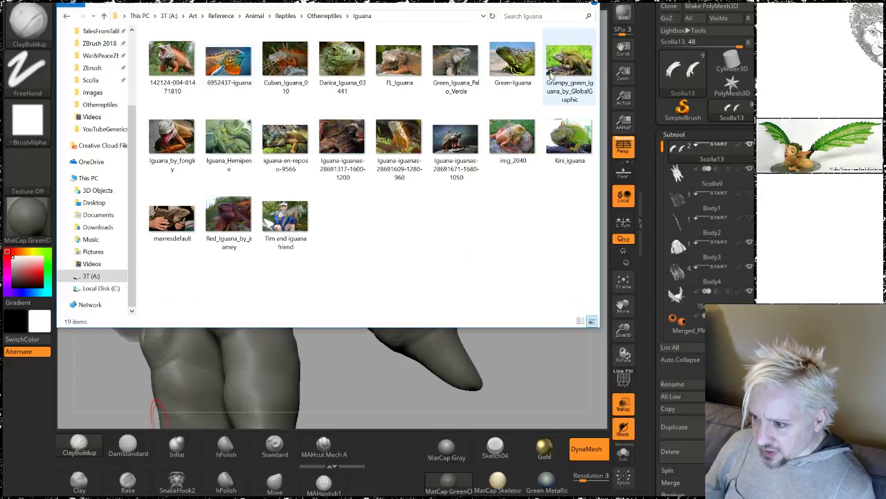
{"action": "left_click", "coordinate": [513, 139]}
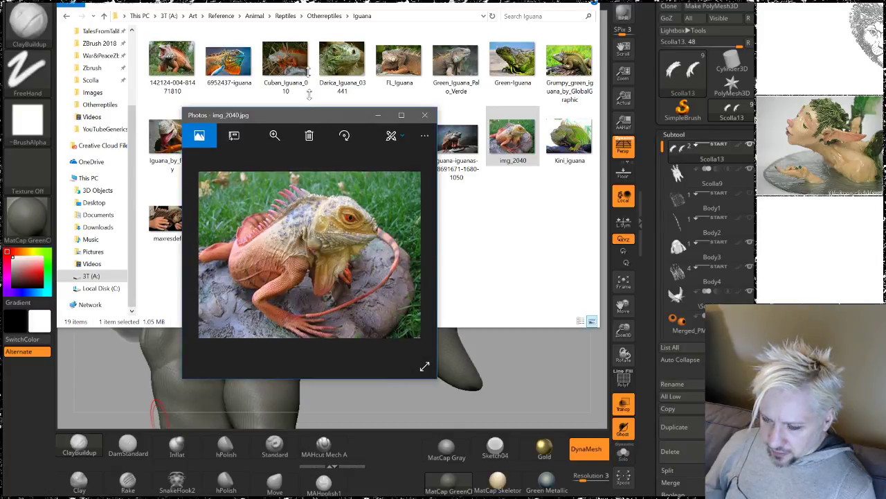
{"action": "double_click", "coordinate": [309, 95]}
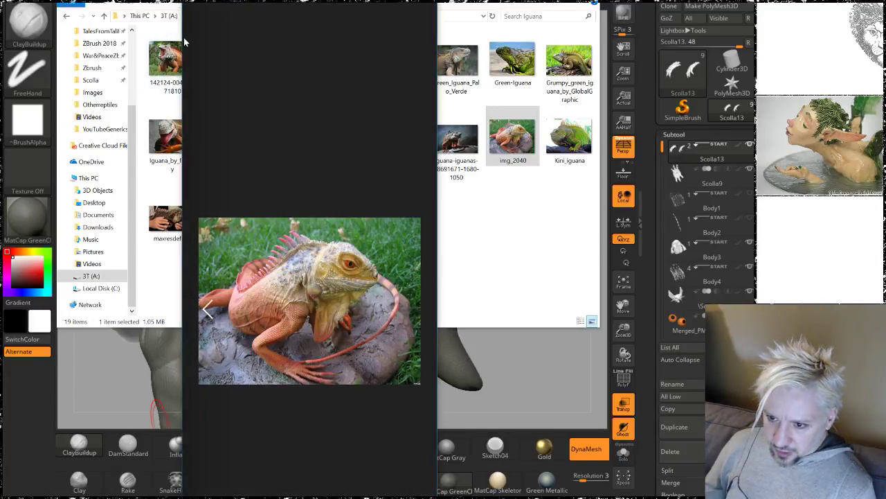
{"action": "left_click_drag", "start_coordinate": [183, 36], "coordinate": [2, 35]}
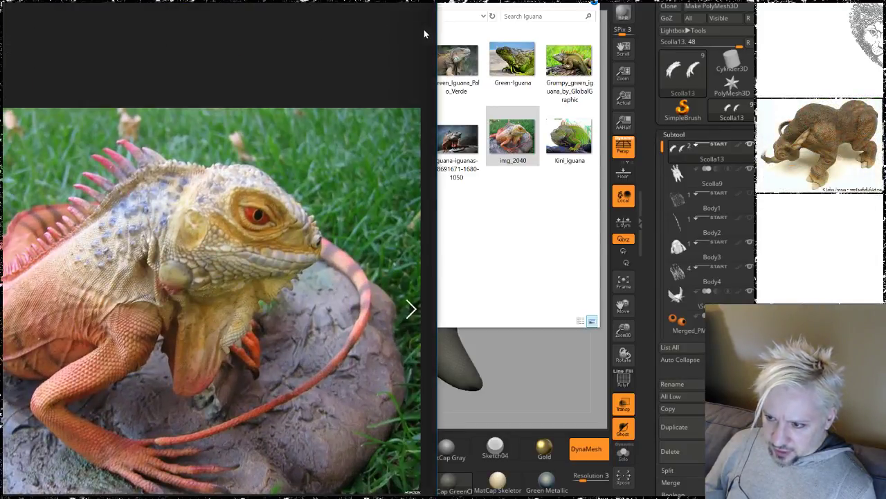
{"action": "left_click_drag", "start_coordinate": [437, 29], "coordinate": [718, 45]}
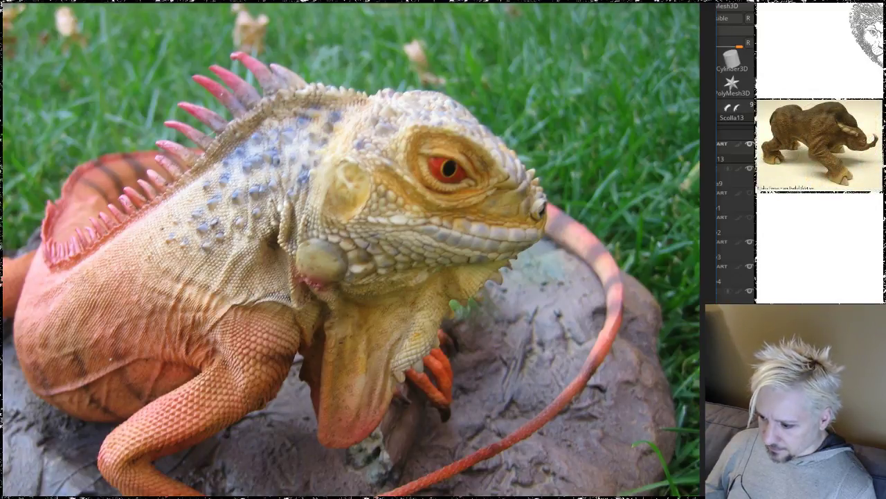
{"action": "key", "text": "super+Up"}
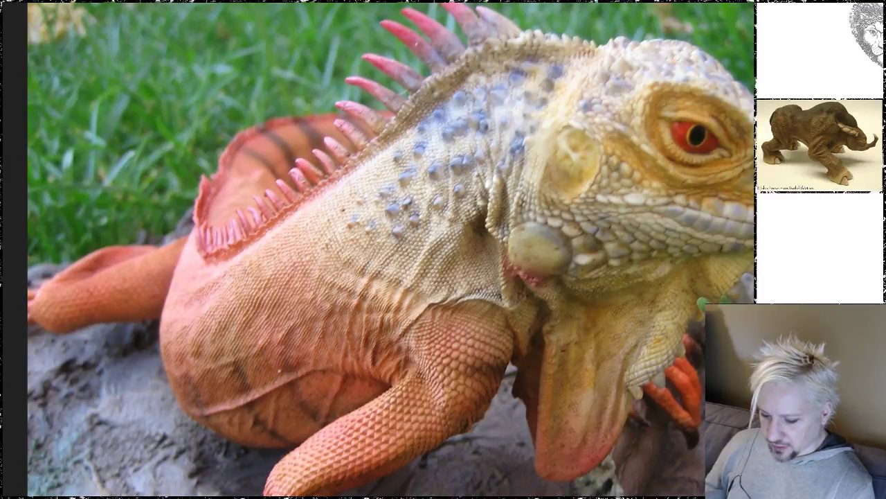
Step: Shrink and reposition the enlarged iguana photo to study its whole front leg and long clawed toes
{"action": "key", "text": "Escape"}
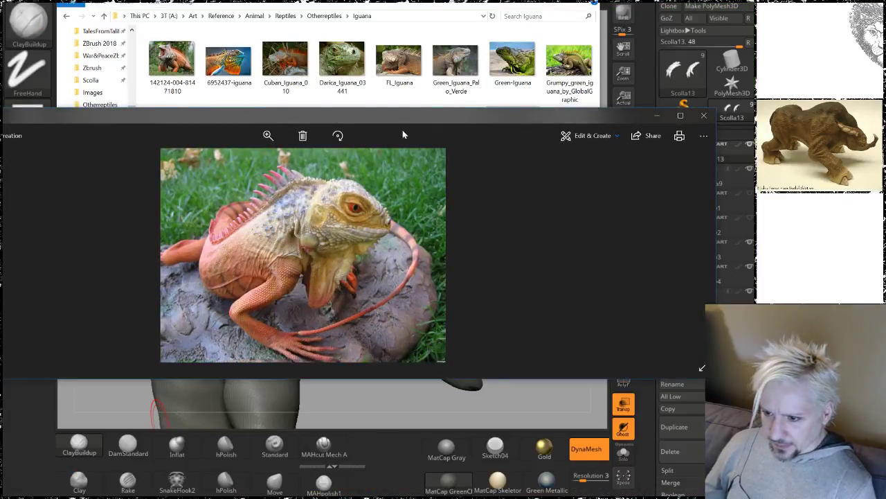
{"action": "left_click_drag", "start_coordinate": [392, 108], "coordinate": [374, 0]}
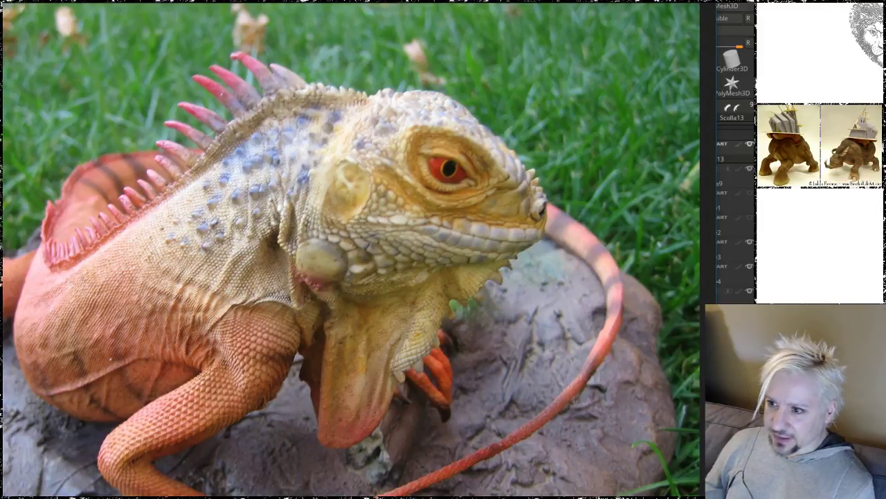
{"action": "left_click_drag", "start_coordinate": [462, 2], "coordinate": [462, 46]}
{"action": "double_click", "coordinate": [462, 45]}
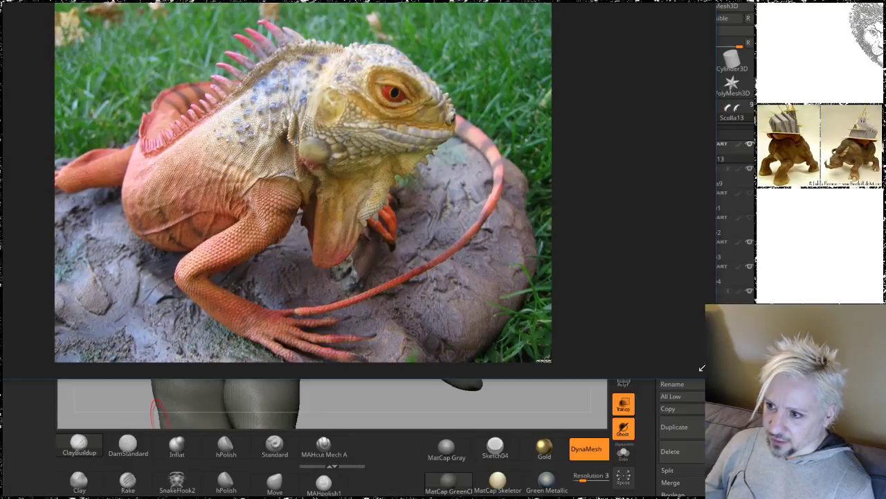
{"action": "left_click_drag", "start_coordinate": [462, 17], "coordinate": [498, 2]}
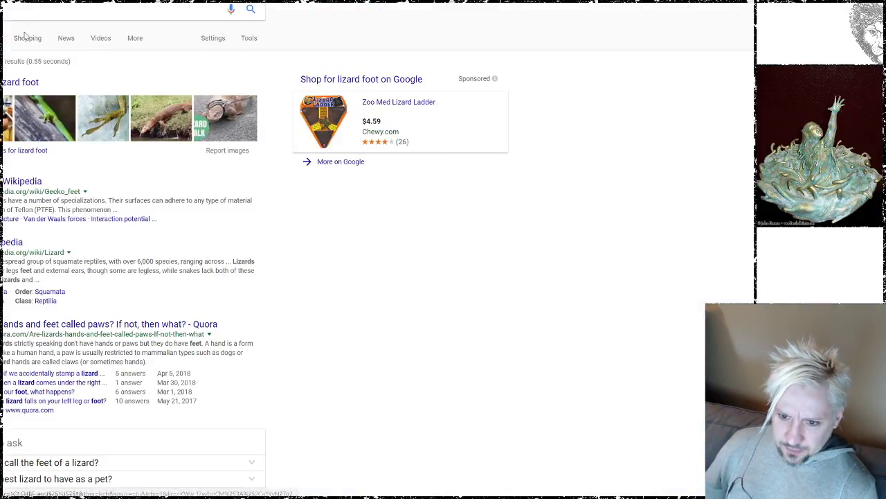
Step: Switch to the web browser's lizard foot image results and compare the fringe-toed, Komodo, yellow and dark-scaled palm close-ups
{"action": "left_click", "coordinate": [113, 120]}
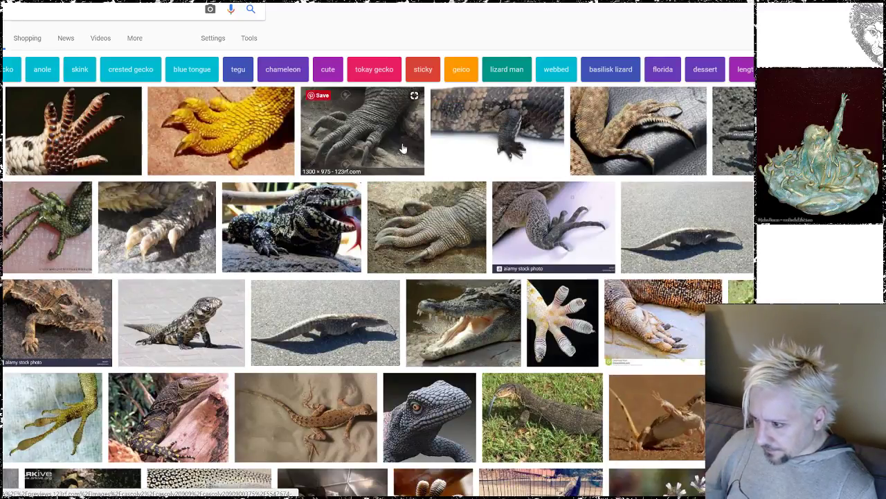
{"action": "left_click", "coordinate": [643, 132]}
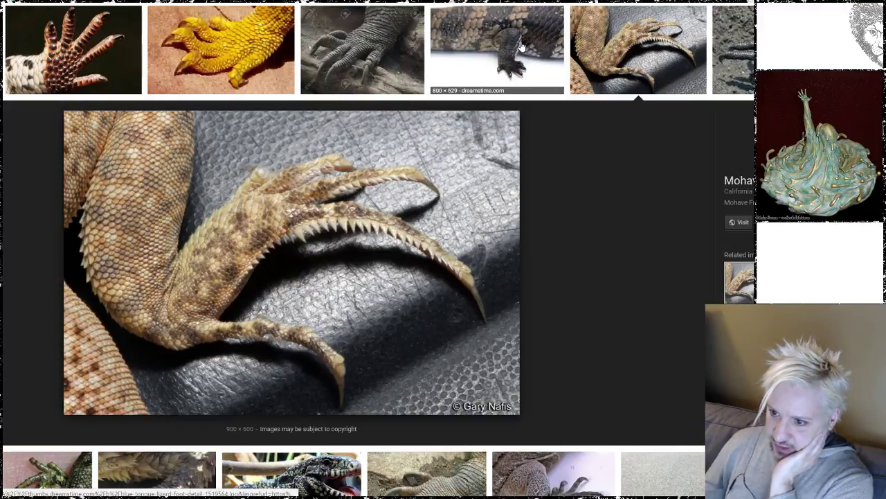
{"action": "left_click", "coordinate": [365, 68]}
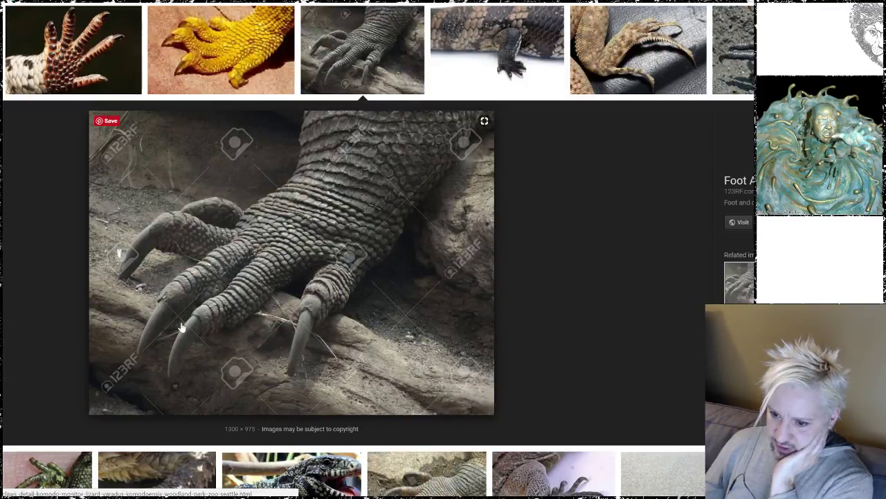
{"action": "left_click", "coordinate": [197, 69]}
{"action": "left_click", "coordinate": [69, 55]}
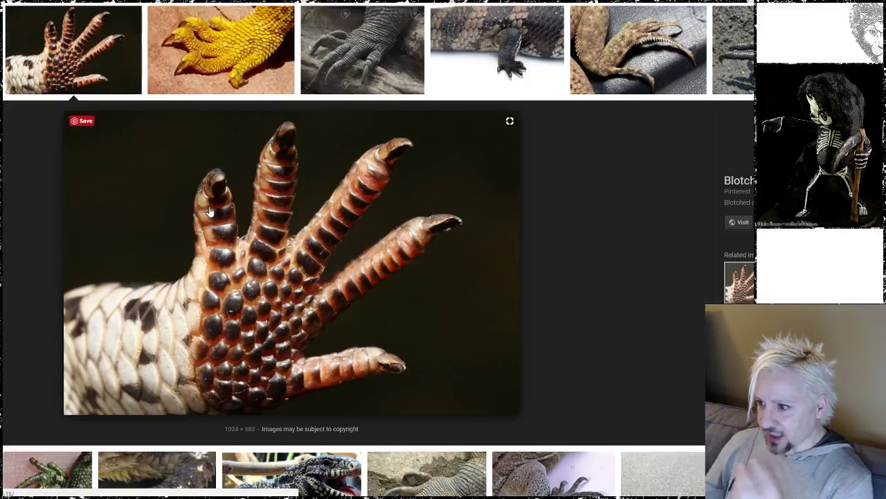
Step: Compare the marine iguana, Komodo, sand-coloured claw and blue-tongue lizard foot images, and close the preview
{"action": "left_click", "coordinate": [736, 52]}
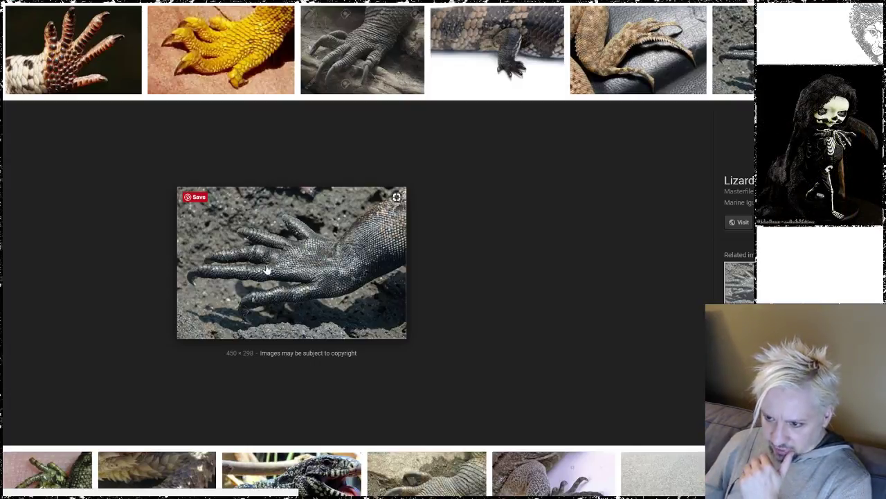
{"action": "left_click", "coordinate": [361, 59]}
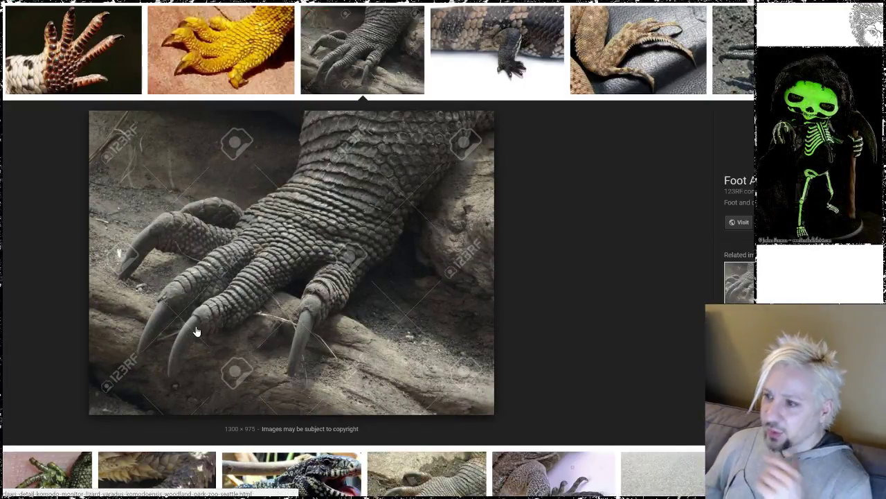
{"action": "left_click", "coordinate": [786, 283]}
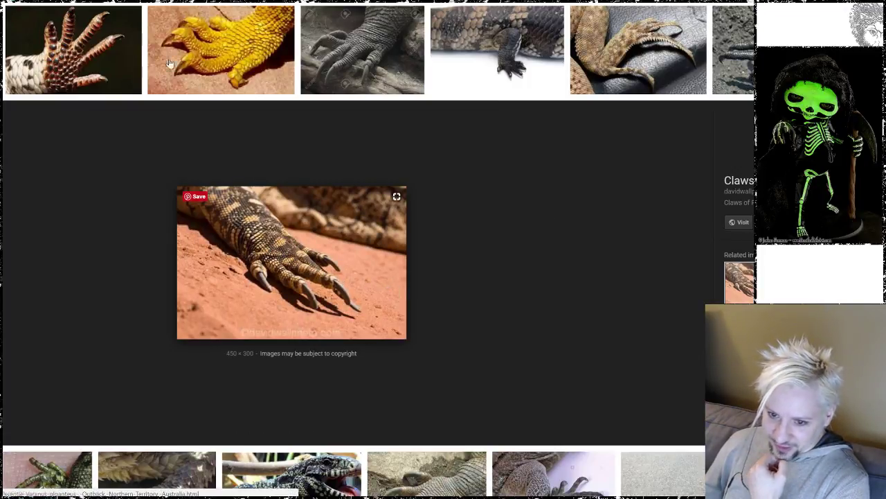
{"action": "key", "text": "Right"}
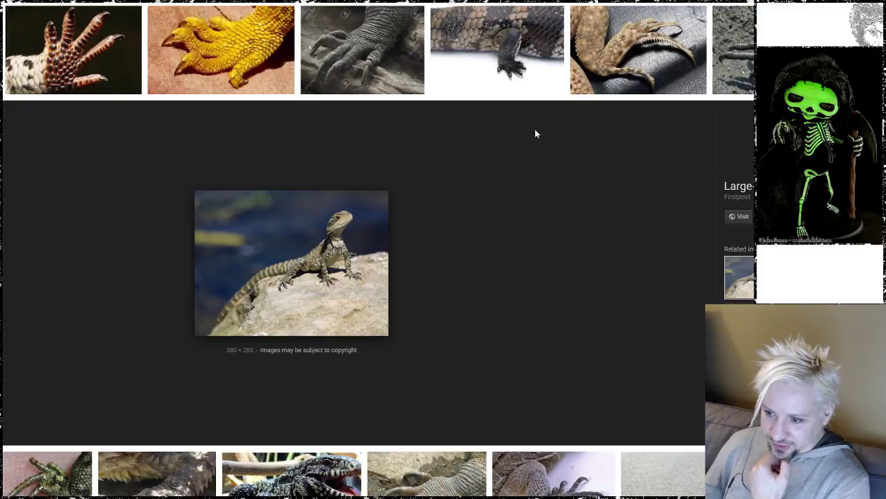
{"action": "left_click", "coordinate": [521, 61]}
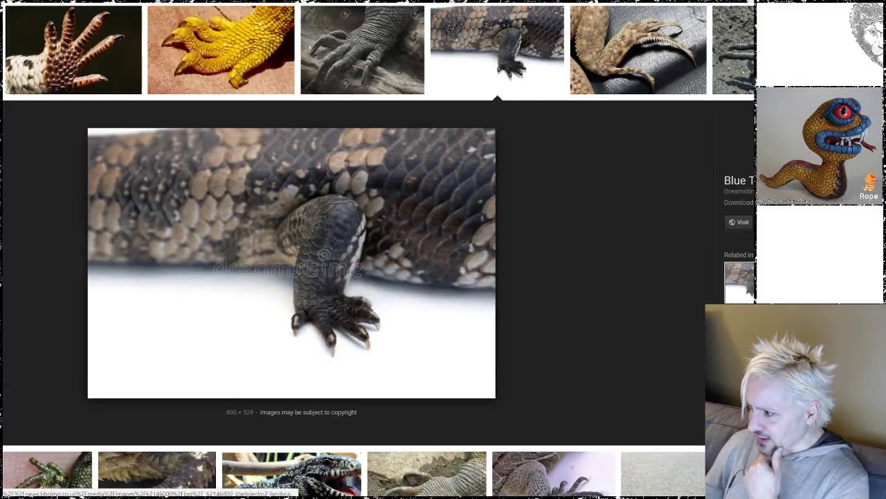
{"action": "key", "text": "Right"}
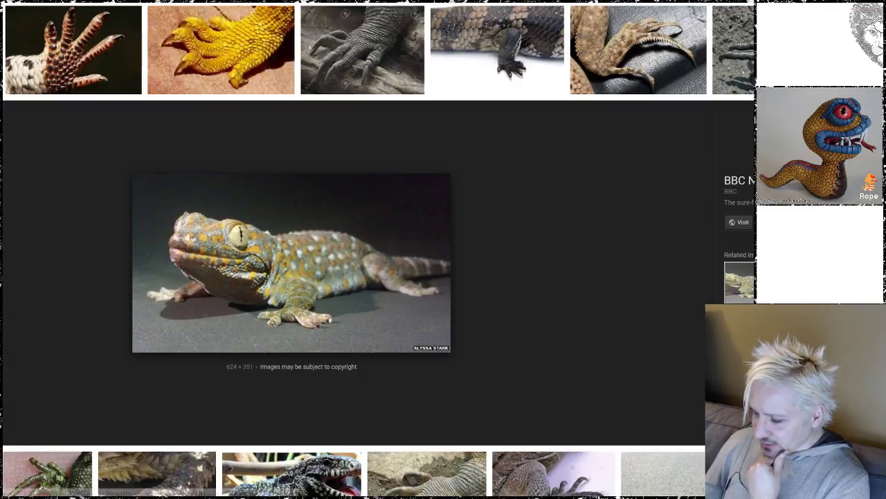
{"action": "key", "text": "Escape"}
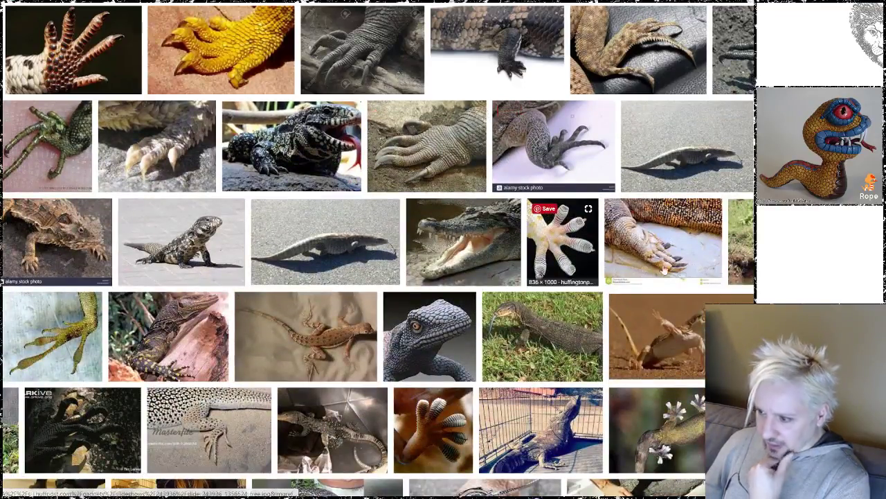
Step: Examine the orange-scaled Komodo foot and the gecko toe-pad images further down the lizard foot results
{"action": "left_click", "coordinate": [657, 242]}
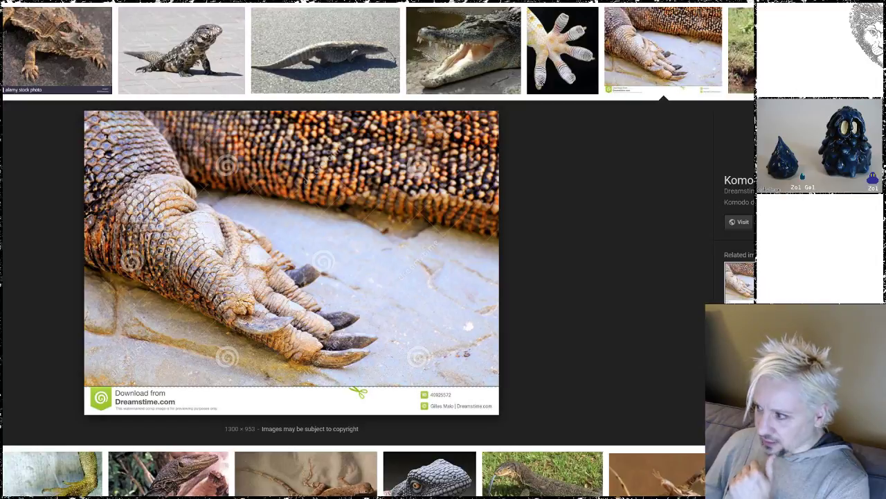
{"action": "key", "text": "Escape"}
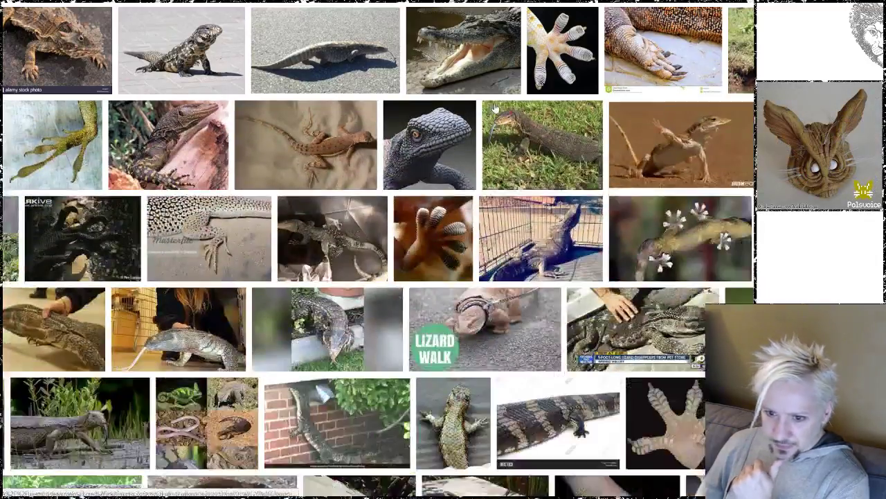
{"action": "left_click", "coordinate": [445, 232]}
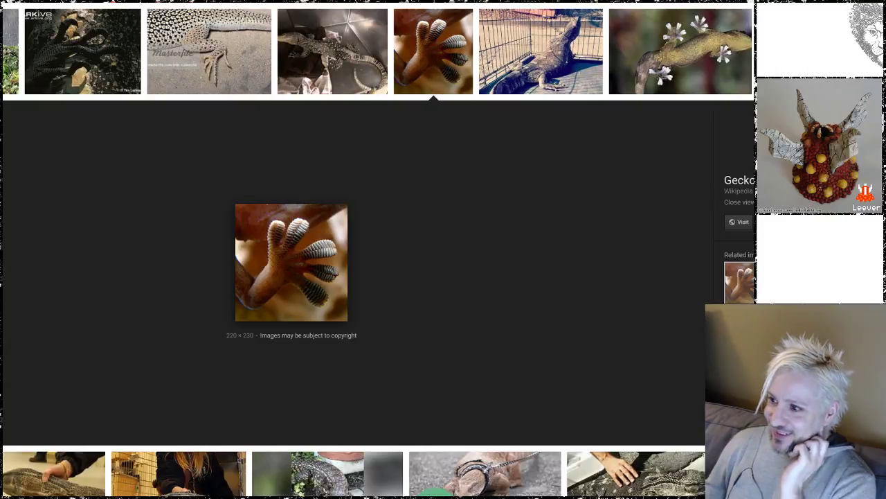
{"action": "left_click", "coordinate": [716, 52]}
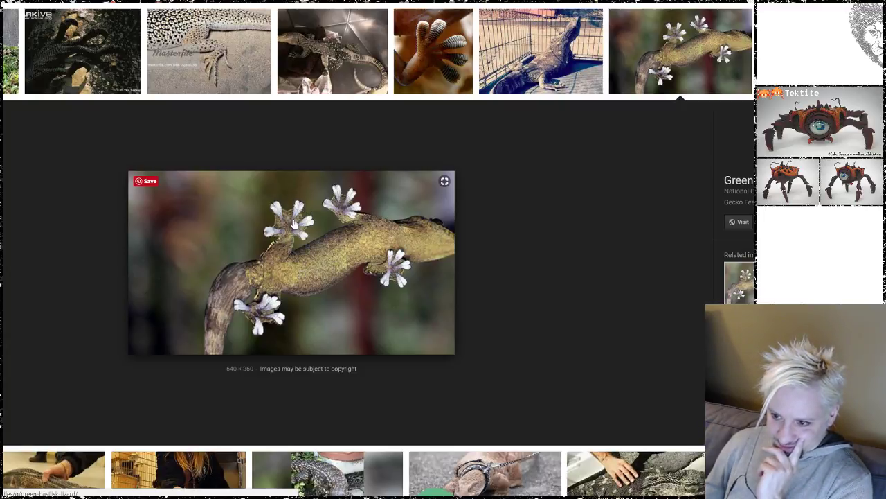
{"action": "left_click", "coordinate": [433, 48]}
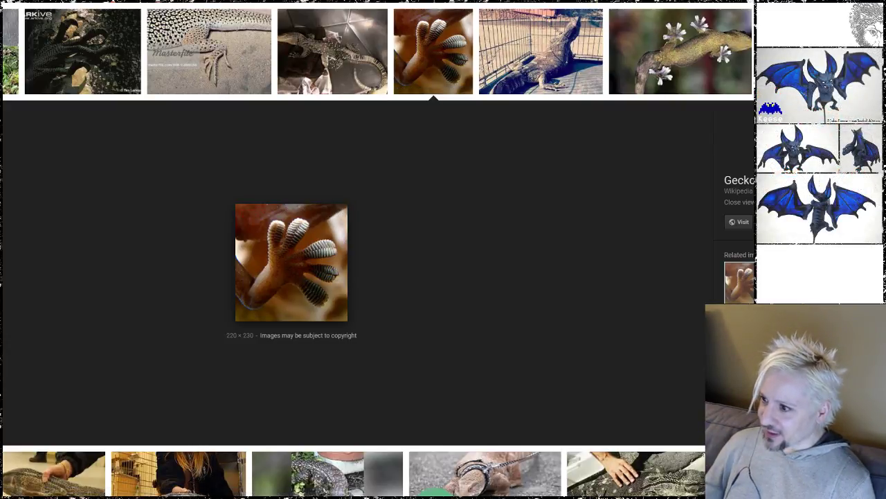
Step: Close the iguana photo and the reference folder window and return to the ZBrush sculpt
{"action": "key", "text": "alt+Tab"}
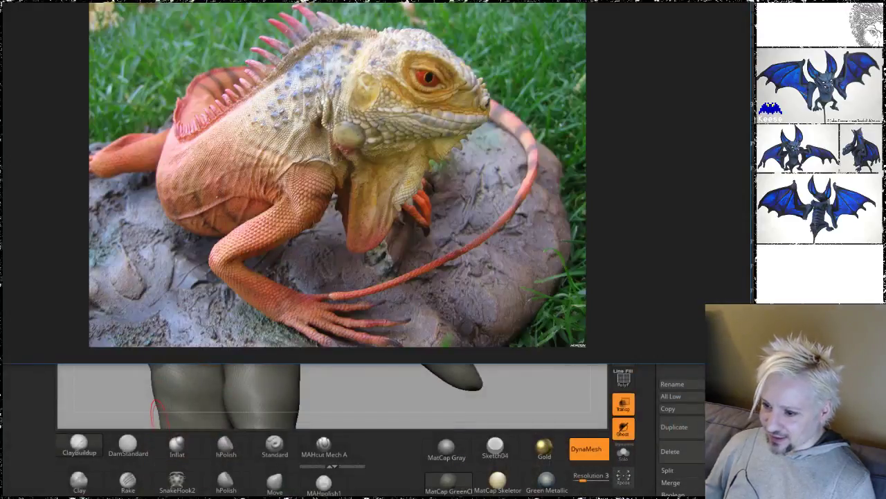
{"action": "key", "text": "alt+F4"}
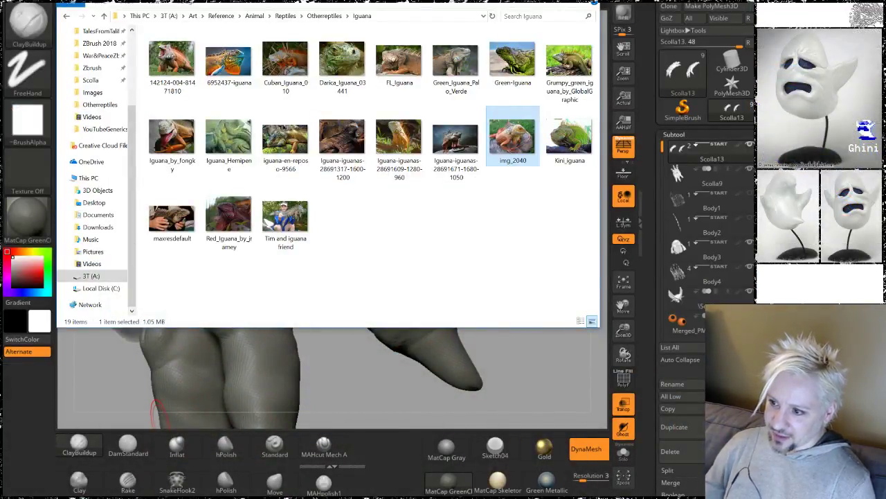
{"action": "left_click", "coordinate": [594, 3]}
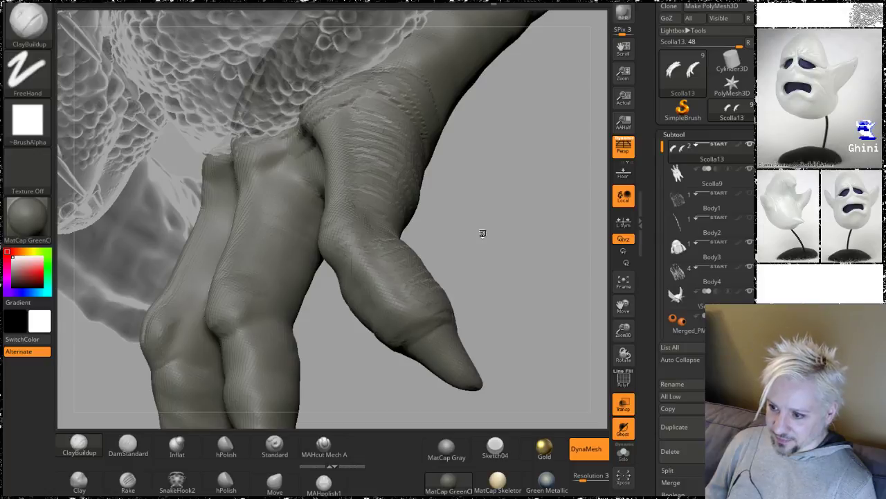
Step: Turn off the transparency of the inactive subtools and examine both clawed hands against the body from the front, above and below
{"action": "left_click_drag", "start_coordinate": [478, 229], "coordinate": [512, 60]}
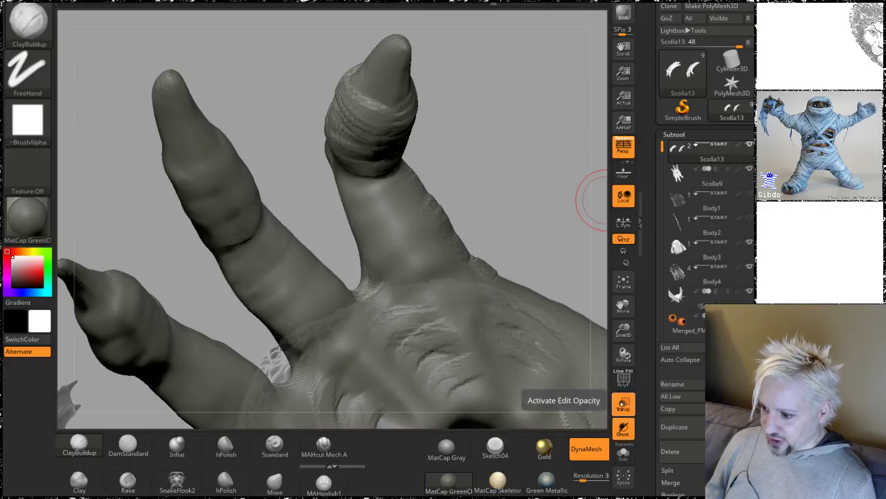
{"action": "left_click", "coordinate": [624, 403]}
{"action": "left_click_drag", "start_coordinate": [505, 174], "coordinate": [440, 119]}
{"action": "left_click_drag", "start_coordinate": [500, 155], "coordinate": [397, 203]}
{"action": "left_click_drag", "start_coordinate": [458, 235], "coordinate": [561, 136]}
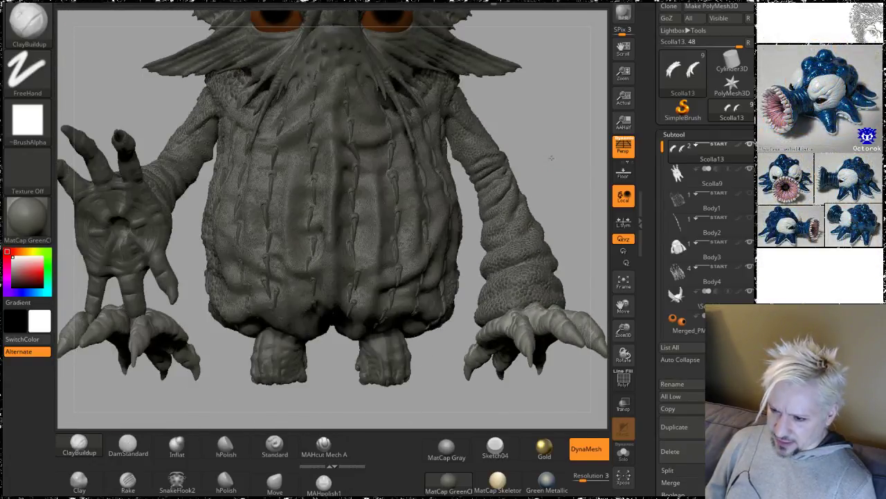
{"action": "left_click_drag", "start_coordinate": [553, 186], "coordinate": [449, 340]}
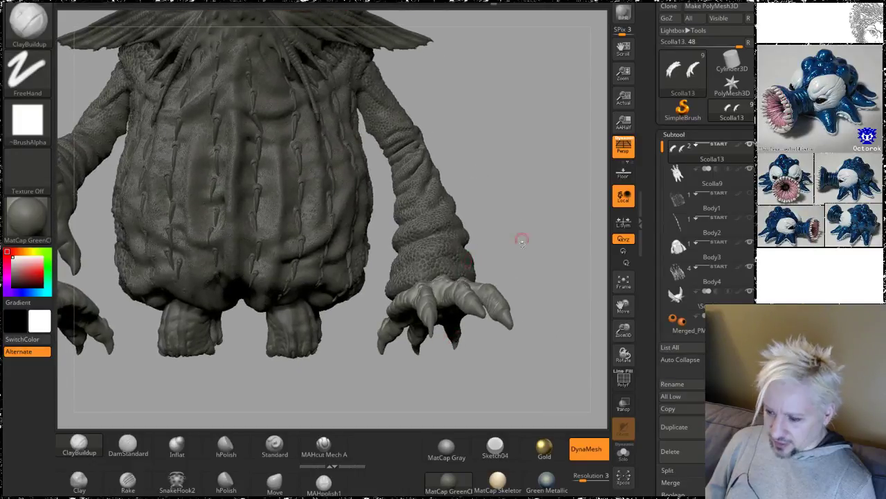
{"action": "left_click_drag", "start_coordinate": [522, 241], "coordinate": [426, 244]}
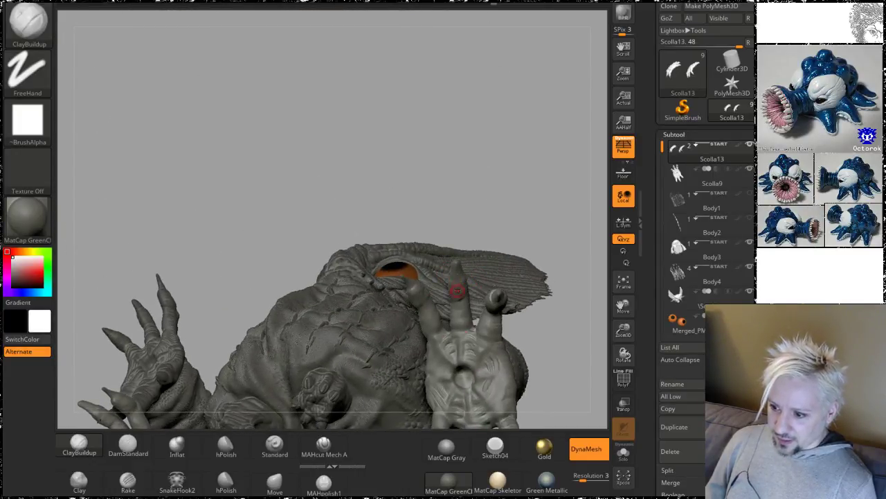
{"action": "left_click_drag", "start_coordinate": [499, 166], "coordinate": [463, 245]}
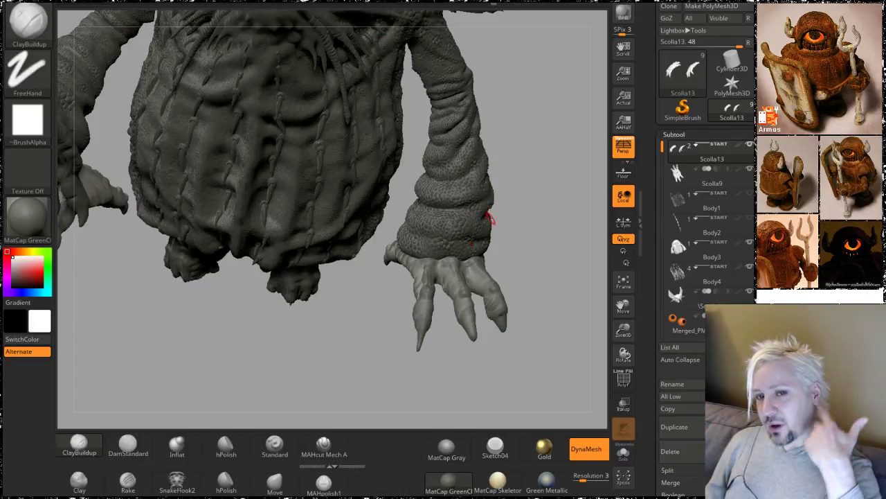
{"action": "left_click_drag", "start_coordinate": [524, 256], "coordinate": [451, 284]}
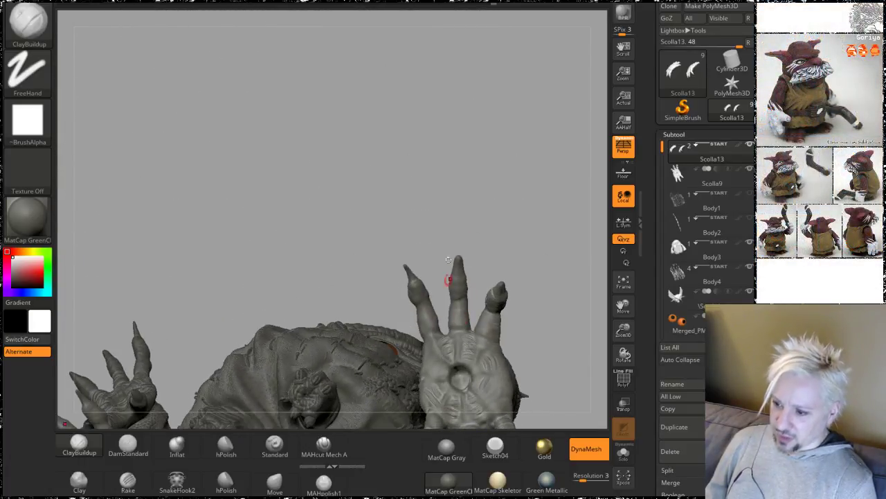
{"action": "mouse_move", "coordinate": [514, 224]}
{"action": "left_mouse_down"}
{"action": "mouse_move", "coordinate": [543, 335]}
{"action": "mouse_move", "coordinate": [475, 240]}
{"action": "mouse_move", "coordinate": [491, 188]}
{"action": "mouse_move", "coordinate": [502, 247]}
{"action": "mouse_move", "coordinate": [410, 163]}
{"action": "left_mouse_up"}
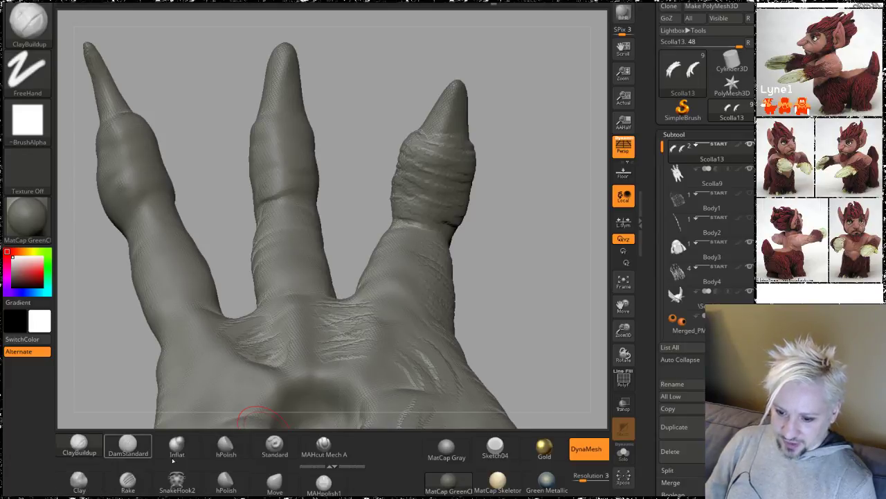
{"action": "left_click", "coordinate": [81, 445]}
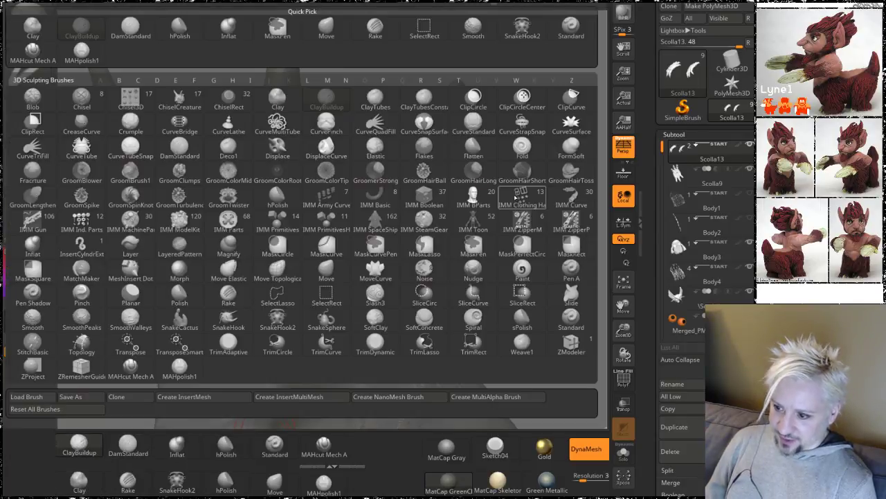
{"action": "left_click", "coordinate": [510, 194]}
{"action": "mouse_move", "coordinate": [496, 171]}
{"action": "left_mouse_down"}
{"action": "mouse_move", "coordinate": [405, 206]}
{"action": "mouse_move", "coordinate": [437, 181]}
{"action": "left_mouse_up"}
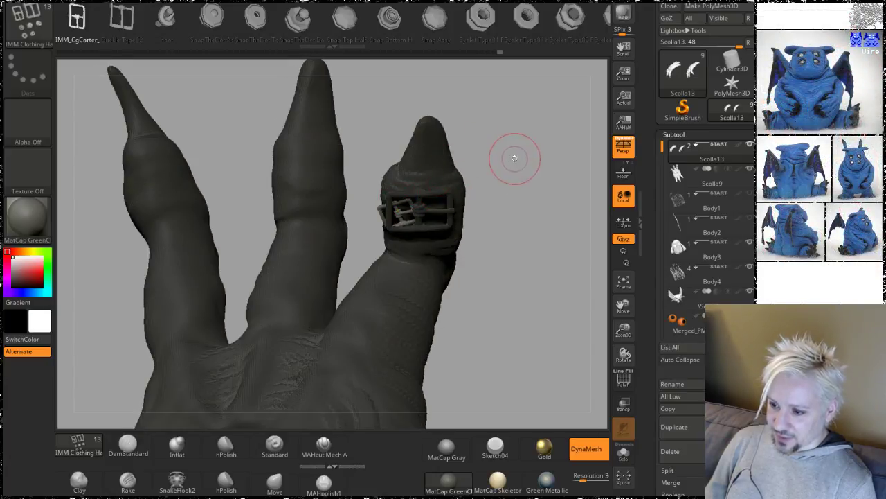
{"action": "mouse_move", "coordinate": [514, 159]}
{"action": "left_mouse_down"}
{"action": "mouse_move", "coordinate": [538, 121]}
{"action": "mouse_move", "coordinate": [549, 178]}
{"action": "mouse_move", "coordinate": [528, 216]}
{"action": "mouse_move", "coordinate": [443, 182]}
{"action": "left_mouse_up"}
{"action": "key", "text": "ctrl+z"}
{"action": "key", "text": "ctrl+z"}
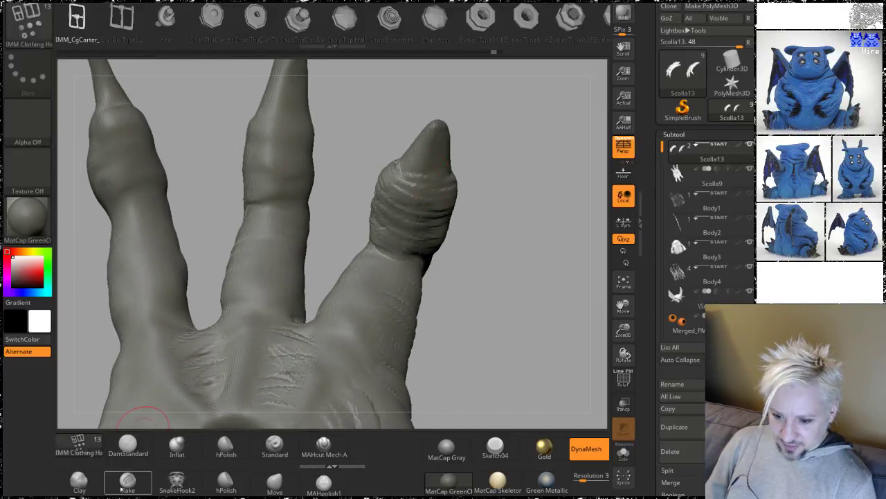
Step: With the ClayBuildup brush, bulk up the underside of the short outer finger's tip into a wrinkled, split pad
{"action": "left_click", "coordinate": [78, 446]}
{"action": "key", "text": "c"}
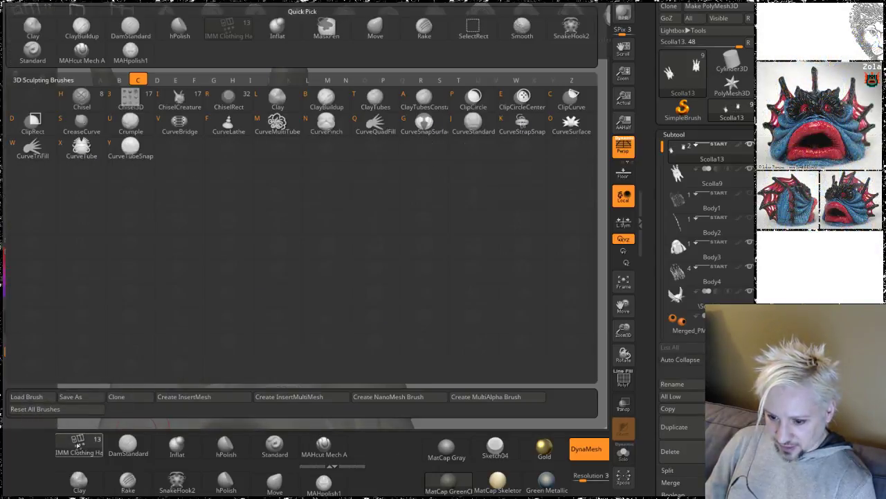
{"action": "left_click", "coordinate": [323, 101]}
{"action": "mouse_move", "coordinate": [523, 200]}
{"action": "left_mouse_down"}
{"action": "mouse_move", "coordinate": [511, 184]}
{"action": "mouse_move", "coordinate": [420, 169]}
{"action": "mouse_move", "coordinate": [416, 191]}
{"action": "mouse_move", "coordinate": [445, 198]}
{"action": "mouse_move", "coordinate": [453, 238]}
{"action": "left_mouse_up"}
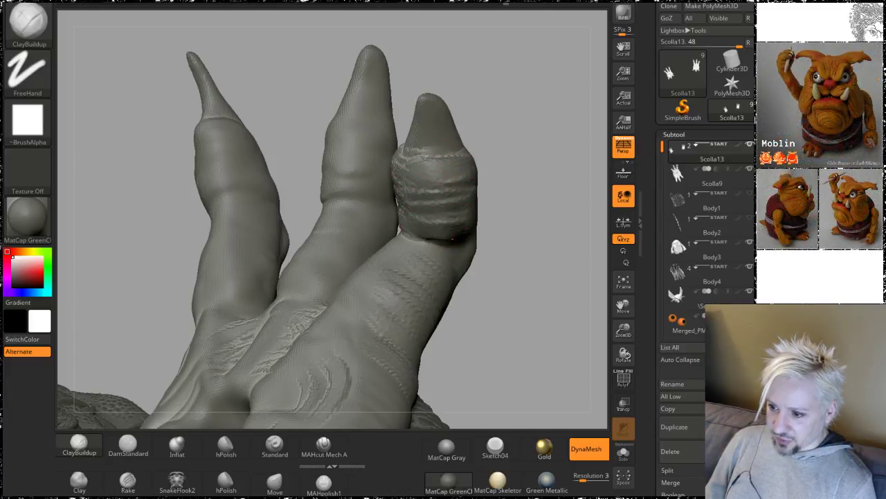
{"action": "mouse_move", "coordinate": [526, 129]}
{"action": "left_mouse_down"}
{"action": "mouse_move", "coordinate": [554, 145]}
{"action": "mouse_move", "coordinate": [425, 188]}
{"action": "mouse_move", "coordinate": [370, 193]}
{"action": "left_mouse_up"}
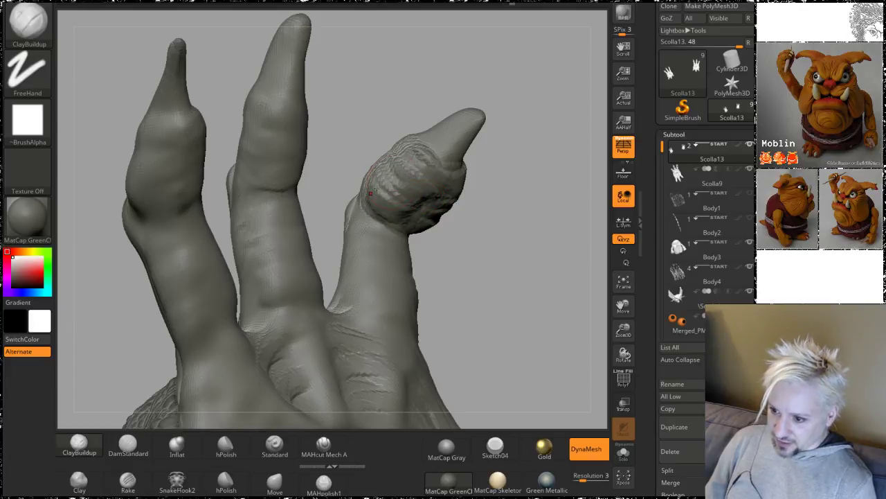
{"action": "left_click_drag", "start_coordinate": [509, 197], "coordinate": [467, 167]}
{"action": "mouse_move", "coordinate": [440, 209]}
{"action": "left_mouse_down"}
{"action": "mouse_move", "coordinate": [477, 197]}
{"action": "mouse_move", "coordinate": [431, 212]}
{"action": "mouse_move", "coordinate": [465, 244]}
{"action": "mouse_move", "coordinate": [416, 251]}
{"action": "left_mouse_up"}
{"action": "mouse_move", "coordinate": [532, 144]}
{"action": "left_mouse_down"}
{"action": "mouse_move", "coordinate": [386, 208]}
{"action": "mouse_move", "coordinate": [409, 211]}
{"action": "mouse_move", "coordinate": [416, 165]}
{"action": "mouse_move", "coordinate": [512, 156]}
{"action": "left_mouse_up"}
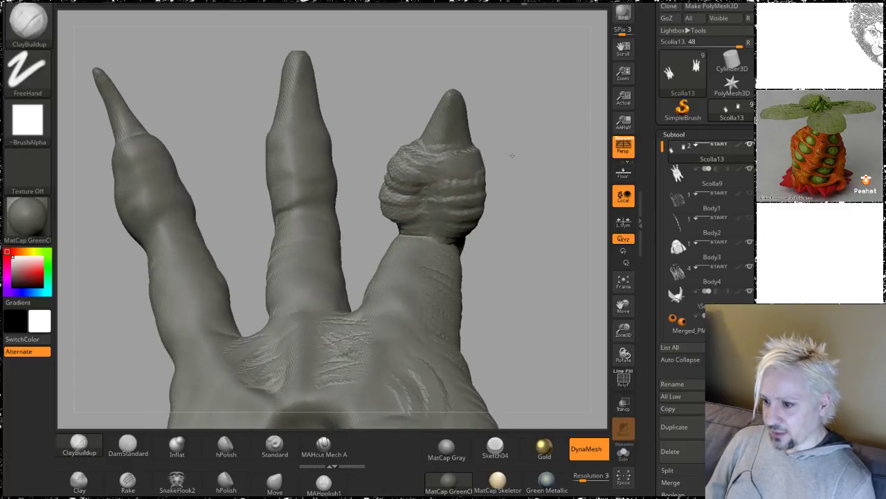
{"action": "mouse_move", "coordinate": [475, 191]}
{"action": "left_mouse_down"}
{"action": "mouse_move", "coordinate": [447, 208]}
{"action": "mouse_move", "coordinate": [453, 224]}
{"action": "left_mouse_up"}
{"action": "left_click_drag", "start_coordinate": [532, 168], "coordinate": [485, 199]}
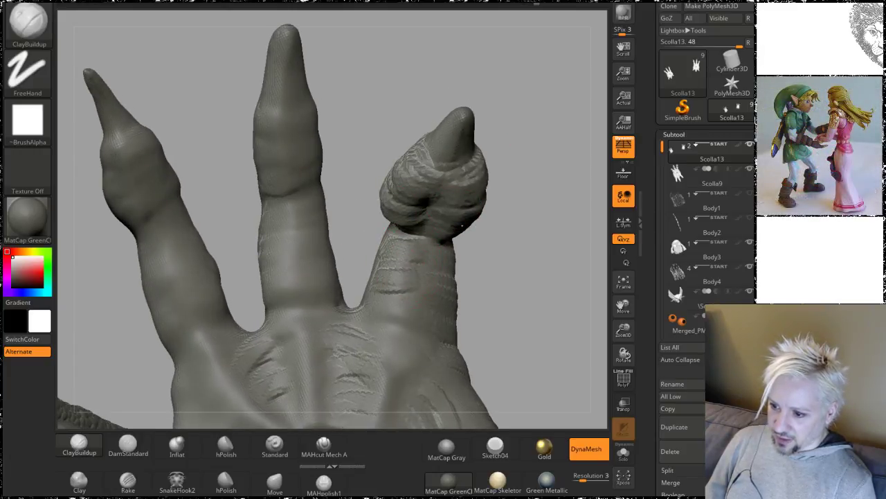
Step: Build up rows of skin folds across the inner side of the short outer finger's lower segment
{"action": "left_click_drag", "start_coordinate": [487, 258], "coordinate": [439, 262]}
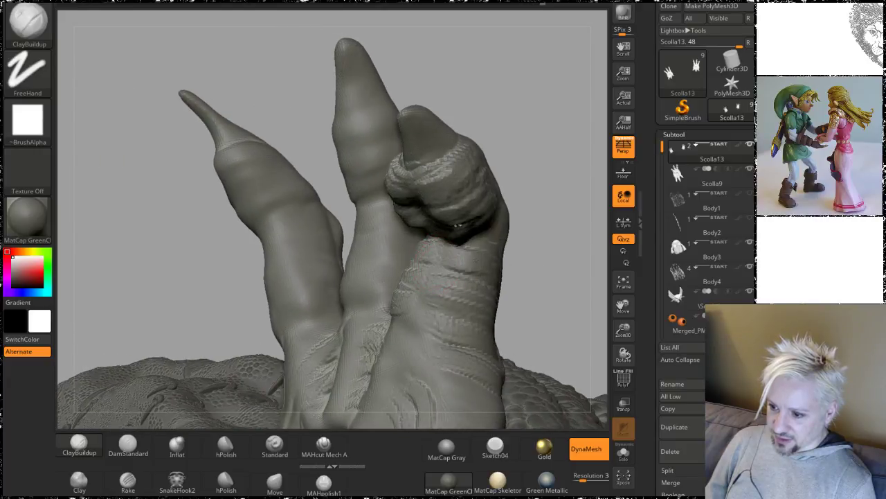
{"action": "mouse_move", "coordinate": [464, 305]}
{"action": "left_mouse_down"}
{"action": "mouse_move", "coordinate": [435, 320]}
{"action": "mouse_move", "coordinate": [438, 345]}
{"action": "mouse_move", "coordinate": [463, 340]}
{"action": "left_mouse_up"}
{"action": "mouse_move", "coordinate": [528, 236]}
{"action": "left_mouse_down"}
{"action": "mouse_move", "coordinate": [502, 226]}
{"action": "mouse_move", "coordinate": [464, 256]}
{"action": "left_mouse_up"}
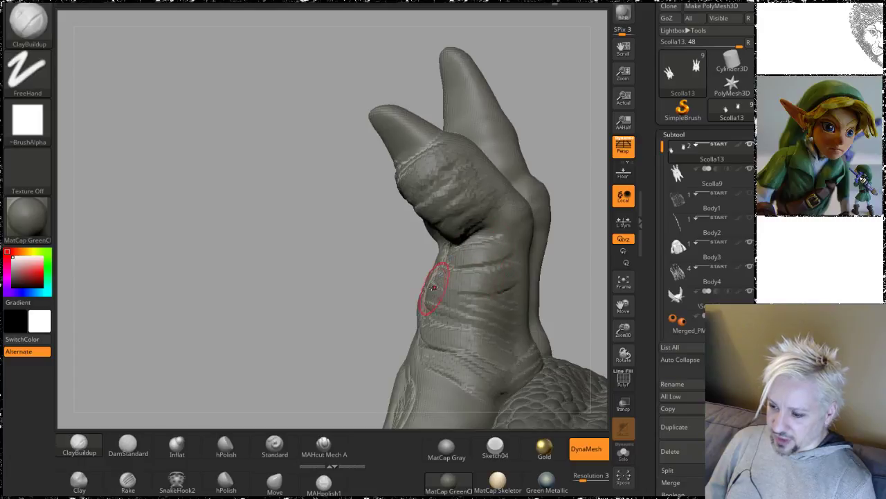
{"action": "left_click_drag", "start_coordinate": [436, 298], "coordinate": [509, 299]}
{"action": "left_click_drag", "start_coordinate": [433, 322], "coordinate": [500, 317]}
{"action": "mouse_move", "coordinate": [434, 339]}
{"action": "left_mouse_down"}
{"action": "mouse_move", "coordinate": [485, 335]}
{"action": "mouse_move", "coordinate": [507, 346]}
{"action": "left_mouse_up"}
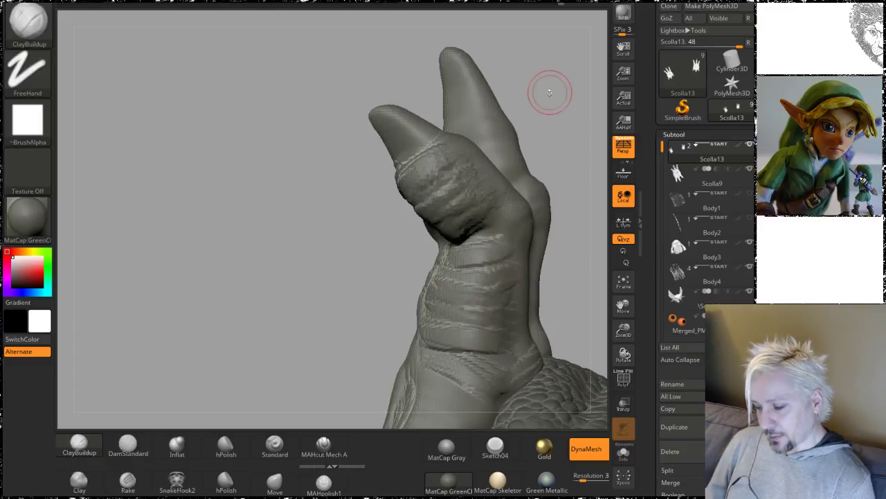
{"action": "left_click_drag", "start_coordinate": [550, 92], "coordinate": [589, 150]}
Step: Carry the folds around the side of the short outer finger's lower segment and soften them with Smooth
{"action": "mouse_move", "coordinate": [491, 297]}
{"action": "left_mouse_down"}
{"action": "mouse_move", "coordinate": [540, 350]}
{"action": "mouse_move", "coordinate": [422, 214]}
{"action": "left_mouse_up"}
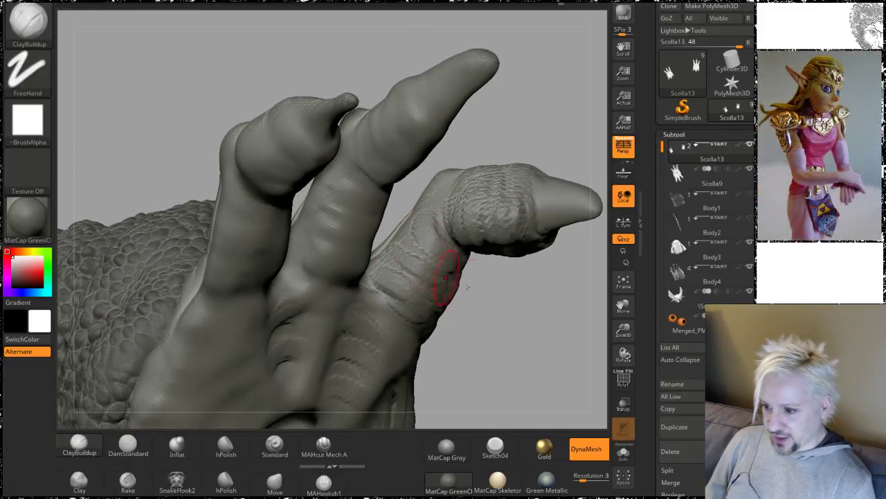
{"action": "mouse_move", "coordinate": [538, 296]}
{"action": "left_mouse_down"}
{"action": "mouse_move", "coordinate": [520, 307]}
{"action": "mouse_move", "coordinate": [518, 336]}
{"action": "mouse_move", "coordinate": [504, 272]}
{"action": "mouse_move", "coordinate": [430, 220]}
{"action": "left_mouse_up"}
{"action": "key", "text": "shift"}
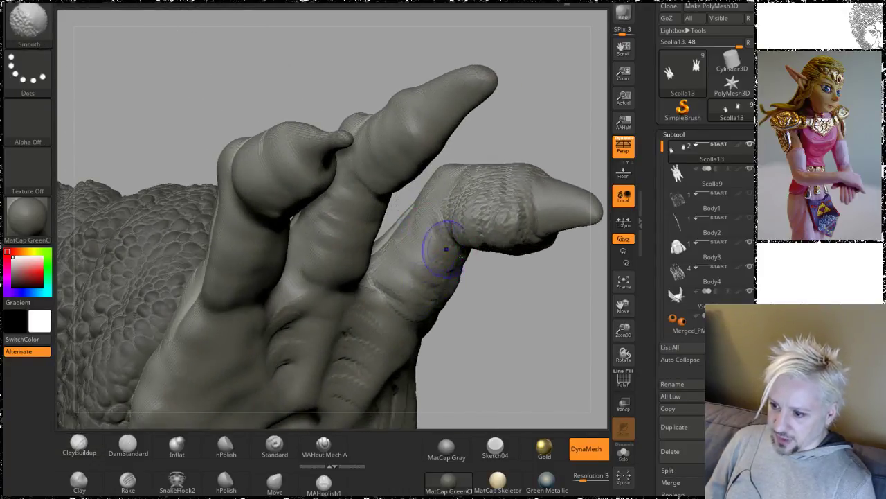
{"action": "left_click_drag", "start_coordinate": [528, 295], "coordinate": [485, 198]}
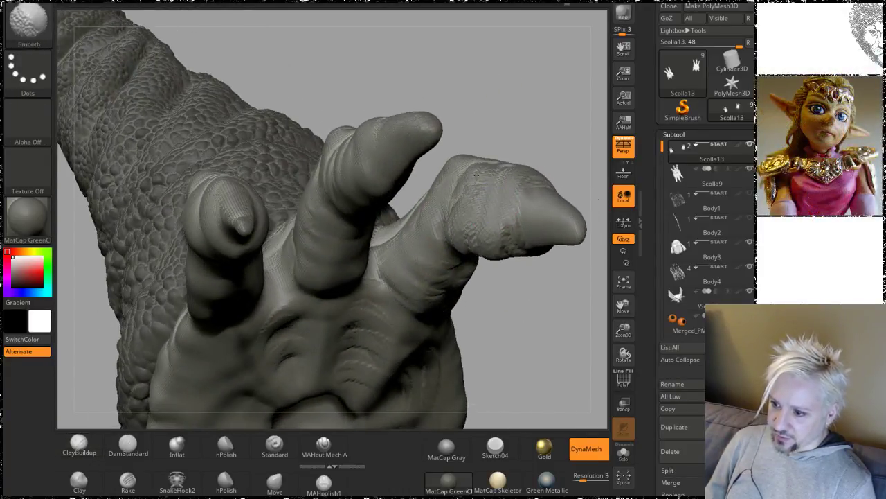
{"action": "mouse_move", "coordinate": [547, 331]}
{"action": "left_mouse_down"}
{"action": "mouse_move", "coordinate": [586, 353]}
{"action": "mouse_move", "coordinate": [559, 331]}
{"action": "left_mouse_up"}
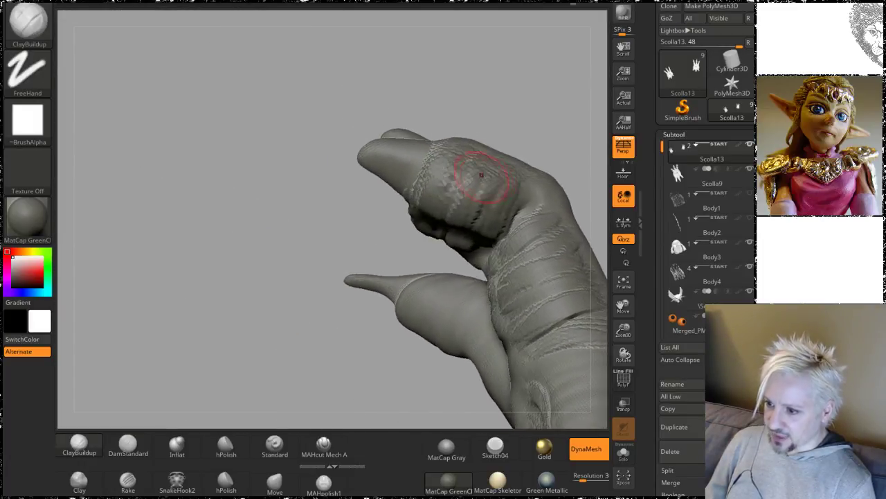
Step: Build up and smooth the top of the short outer finger's end joint and knuckle, and soften the creases at its base
{"action": "key", "text": "shift"}
{"action": "mouse_move", "coordinate": [564, 123]}
{"action": "left_mouse_down"}
{"action": "mouse_move", "coordinate": [457, 113]}
{"action": "mouse_move", "coordinate": [508, 151]}
{"action": "mouse_move", "coordinate": [495, 197]}
{"action": "left_mouse_up"}
{"action": "key", "text": "shift"}
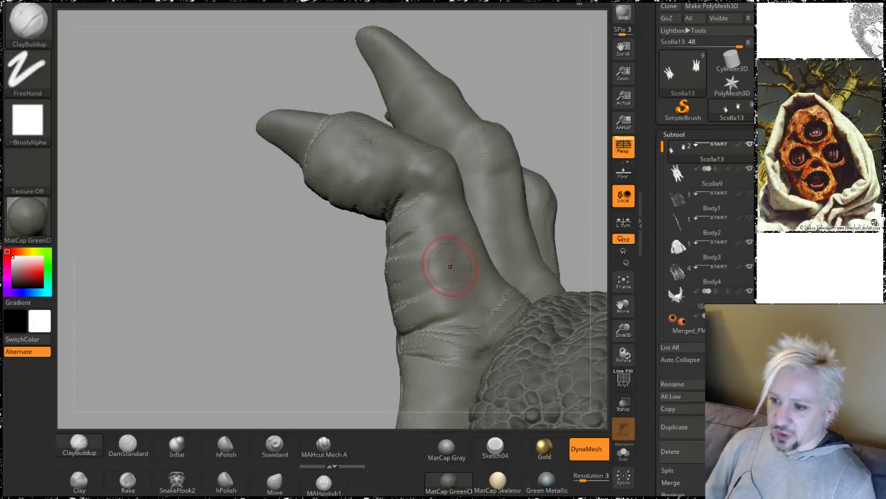
{"action": "left_click_drag", "start_coordinate": [299, 302], "coordinate": [478, 332]}
{"action": "key", "text": "shift"}
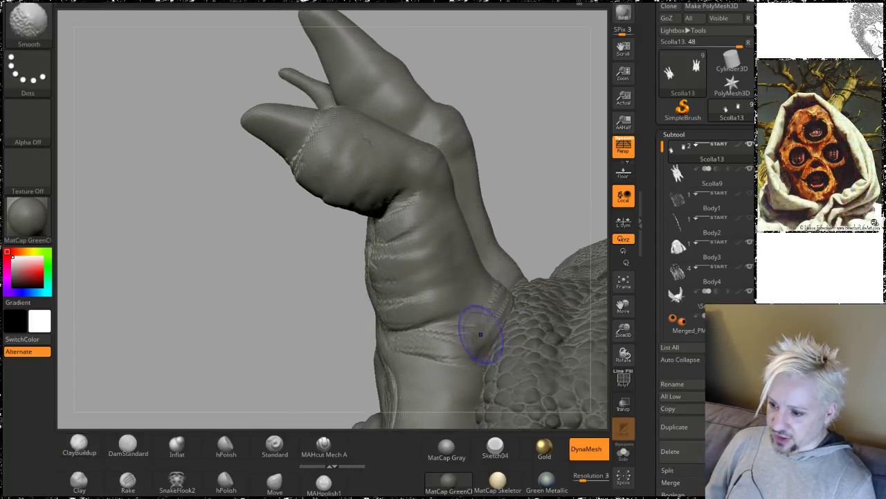
{"action": "left_click_drag", "start_coordinate": [522, 145], "coordinate": [451, 305]}
{"action": "key", "text": "shift"}
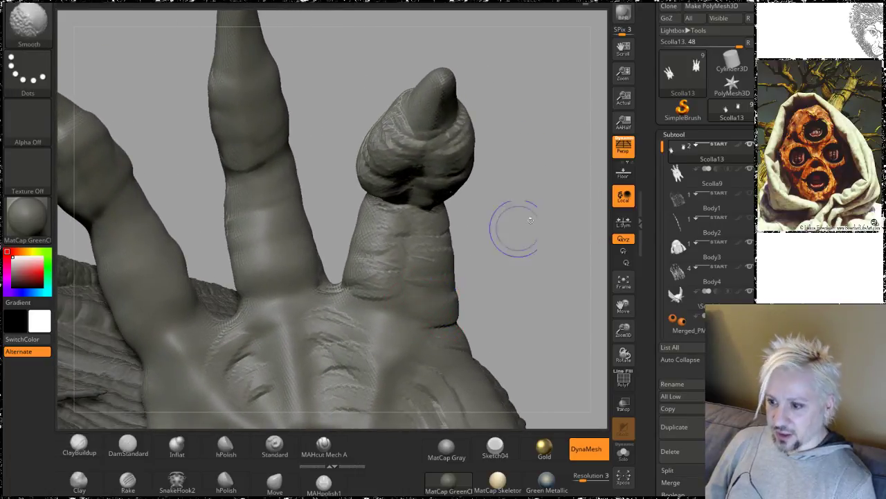
Step: Flatten the side of the middle finger's claw into a clean, sharp-edged plane with the hPolish brush
{"action": "mouse_move", "coordinate": [530, 220]}
{"action": "left_mouse_down"}
{"action": "mouse_move", "coordinate": [508, 171]}
{"action": "mouse_move", "coordinate": [526, 214]}
{"action": "mouse_move", "coordinate": [501, 226]}
{"action": "mouse_move", "coordinate": [368, 157]}
{"action": "left_mouse_up"}
{"action": "left_click_drag", "start_coordinate": [370, 85], "coordinate": [409, 207]}
{"action": "mouse_move", "coordinate": [339, 61]}
{"action": "left_mouse_down", "text": "alt"}
{"action": "mouse_move", "coordinate": [394, 97]}
{"action": "mouse_move", "coordinate": [410, 81]}
{"action": "left_mouse_up", "text": "alt"}
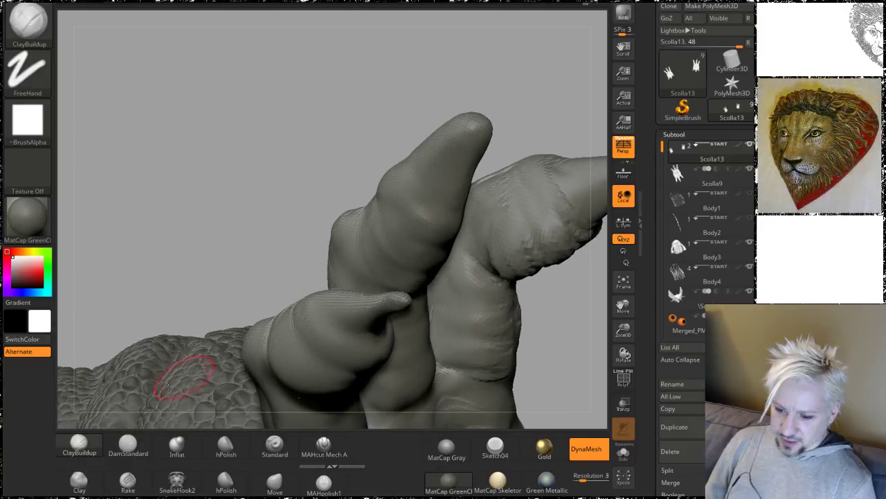
{"action": "left_click", "coordinate": [226, 446]}
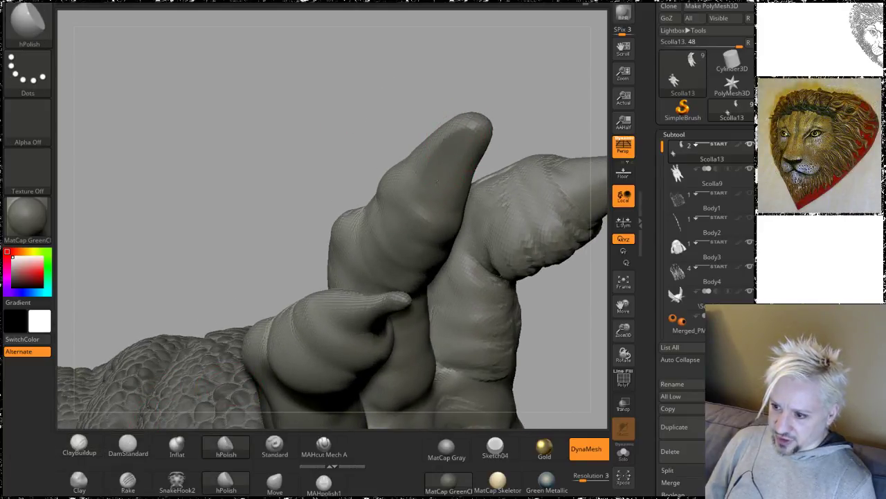
{"action": "left_click_drag", "start_coordinate": [514, 69], "coordinate": [511, 162]}
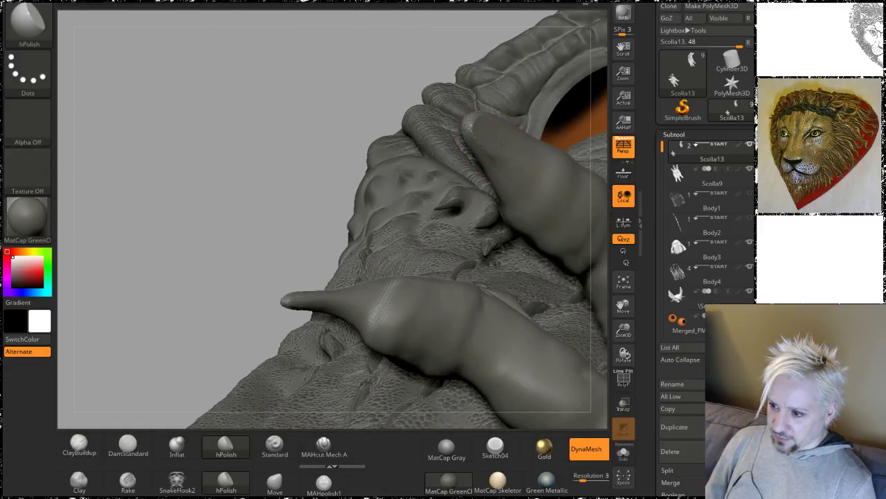
{"action": "mouse_move", "coordinate": [305, 92]}
{"action": "left_mouse_down"}
{"action": "mouse_move", "coordinate": [355, 123]}
{"action": "mouse_move", "coordinate": [340, 106]}
{"action": "mouse_move", "coordinate": [499, 132]}
{"action": "mouse_move", "coordinate": [589, 162]}
{"action": "left_mouse_up"}
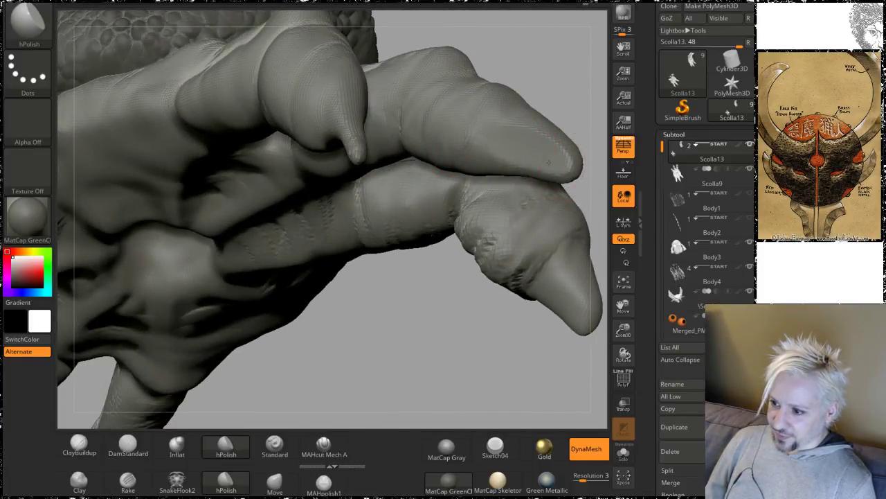
{"action": "mouse_move", "coordinate": [558, 85]}
{"action": "left_mouse_down"}
{"action": "mouse_move", "coordinate": [579, 108]}
{"action": "mouse_move", "coordinate": [564, 85]}
{"action": "mouse_move", "coordinate": [568, 95]}
{"action": "mouse_move", "coordinate": [578, 34]}
{"action": "left_mouse_up"}
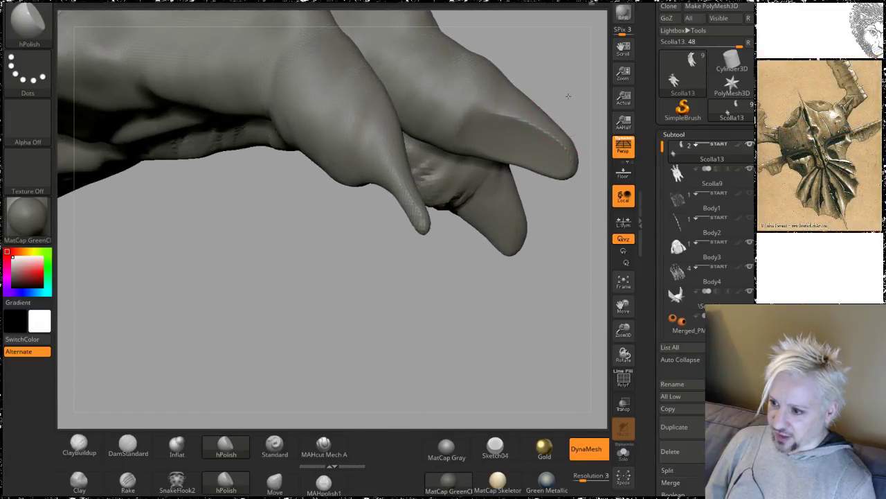
{"action": "left_click_drag", "start_coordinate": [530, 162], "coordinate": [515, 146], "text": "shift"}
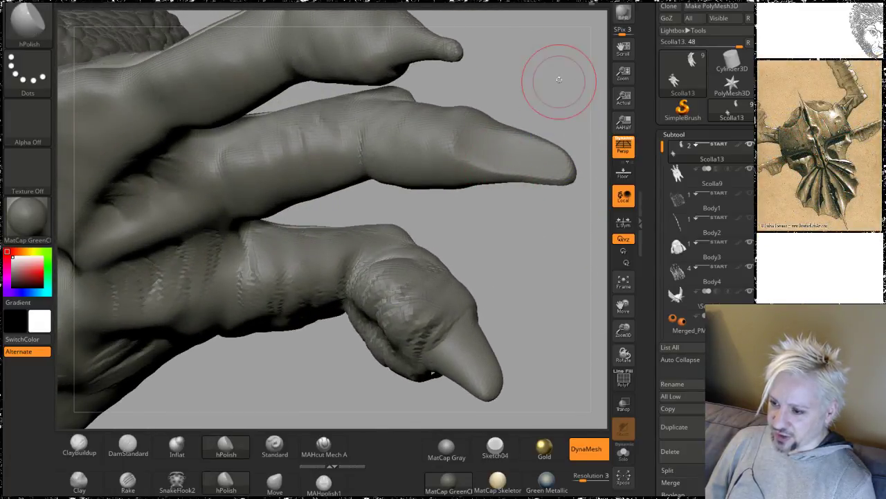
Step: Polish the remaining sides of the middle finger's claw into flat planes that taper towards the tip
{"action": "left_click_drag", "start_coordinate": [558, 75], "coordinate": [531, 190]}
{"action": "key", "text": "shift"}
{"action": "mouse_move", "coordinate": [532, 89]}
{"action": "left_mouse_down"}
{"action": "mouse_move", "coordinate": [525, 192]}
{"action": "mouse_move", "coordinate": [494, 174]}
{"action": "left_mouse_up"}
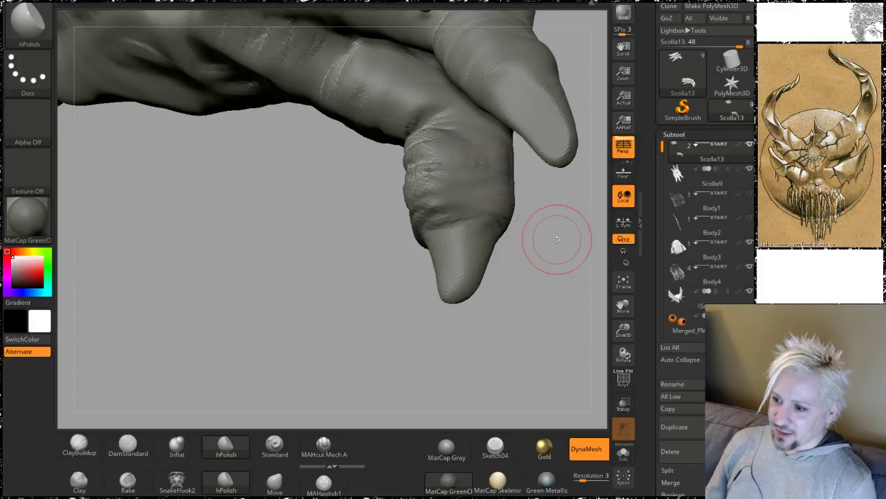
{"action": "mouse_move", "coordinate": [557, 238]}
{"action": "left_mouse_down"}
{"action": "mouse_move", "coordinate": [554, 277]}
{"action": "mouse_move", "coordinate": [528, 283]}
{"action": "mouse_move", "coordinate": [492, 225]}
{"action": "mouse_move", "coordinate": [431, 276]}
{"action": "mouse_move", "coordinate": [433, 263]}
{"action": "left_mouse_up"}
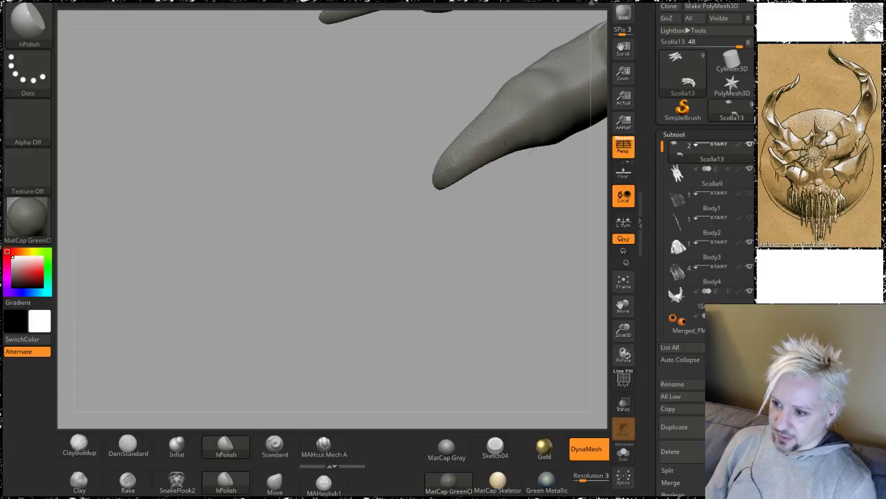
{"action": "mouse_move", "coordinate": [436, 206]}
{"action": "left_mouse_down"}
{"action": "mouse_move", "coordinate": [420, 263]}
{"action": "mouse_move", "coordinate": [502, 126]}
{"action": "left_mouse_up"}
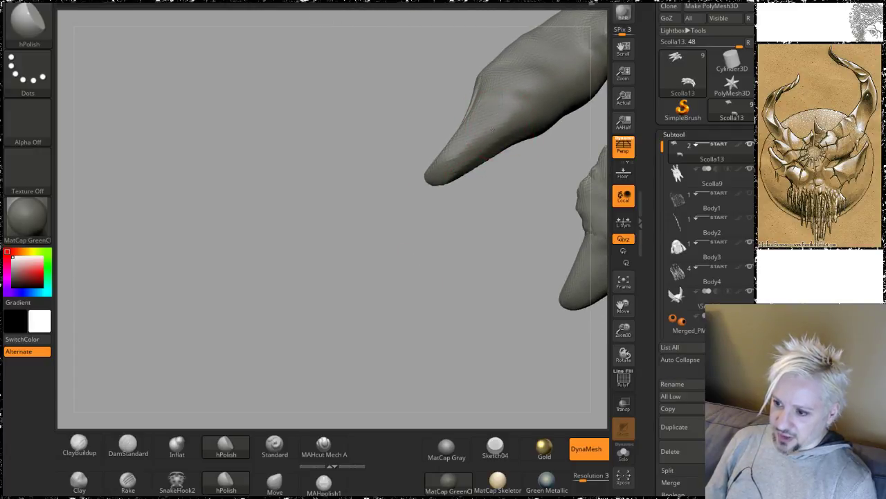
{"action": "mouse_move", "coordinate": [415, 187]}
{"action": "left_mouse_down"}
{"action": "mouse_move", "coordinate": [416, 263]}
{"action": "mouse_move", "coordinate": [468, 122]}
{"action": "left_mouse_up"}
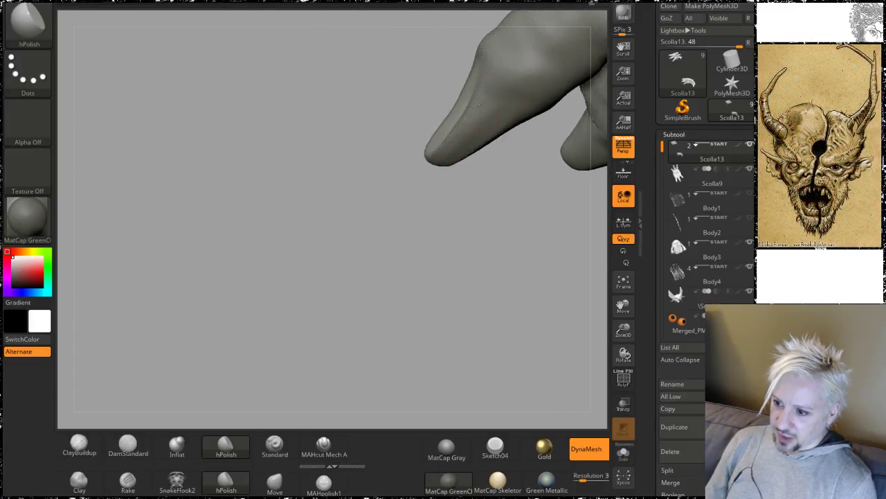
{"action": "mouse_move", "coordinate": [396, 205]}
{"action": "left_mouse_down"}
{"action": "mouse_move", "coordinate": [381, 162]}
{"action": "mouse_move", "coordinate": [423, 200]}
{"action": "mouse_move", "coordinate": [401, 259]}
{"action": "mouse_move", "coordinate": [422, 263]}
{"action": "mouse_move", "coordinate": [490, 172]}
{"action": "mouse_move", "coordinate": [461, 224]}
{"action": "mouse_move", "coordinate": [476, 154]}
{"action": "mouse_move", "coordinate": [469, 253]}
{"action": "mouse_move", "coordinate": [512, 221]}
{"action": "mouse_move", "coordinate": [501, 142]}
{"action": "left_mouse_up"}
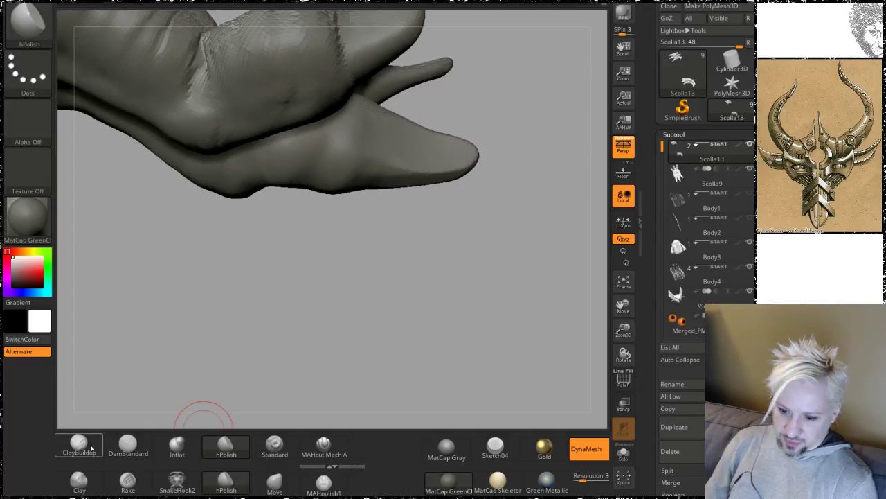
Step: Use the Move brush to pull the middle finger's claw tip into a longer, downward-hooked curve
{"action": "left_click", "coordinate": [274, 482]}
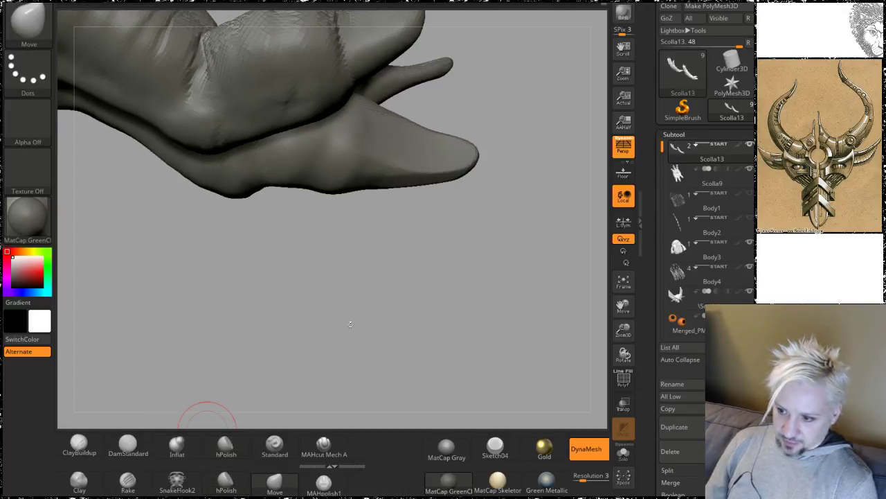
{"action": "left_click_drag", "start_coordinate": [495, 155], "coordinate": [513, 182]}
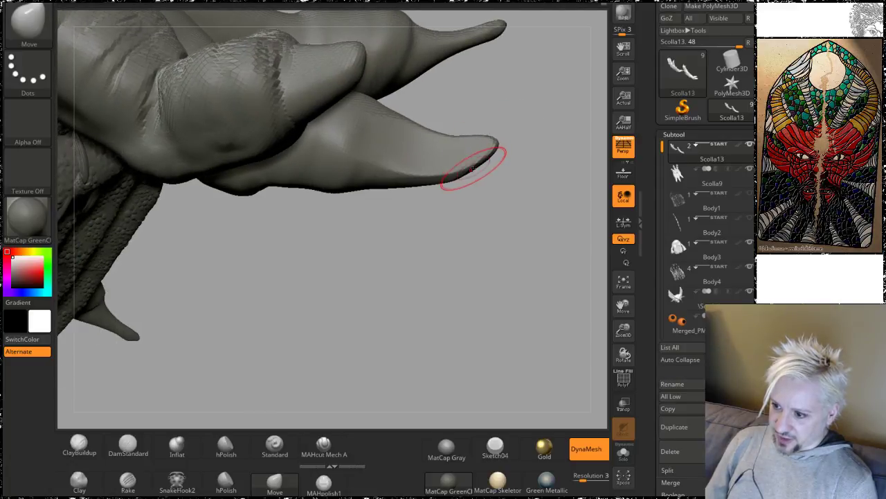
{"action": "left_click_drag", "start_coordinate": [435, 281], "coordinate": [454, 107]}
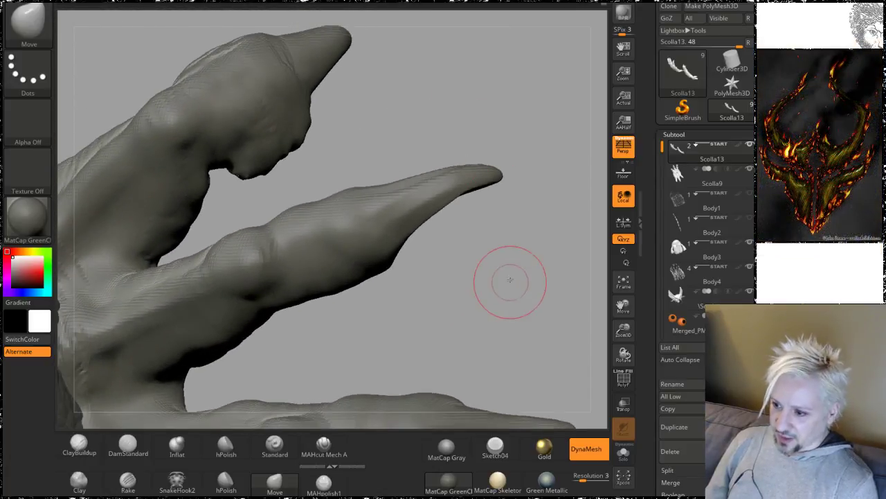
{"action": "left_click_drag", "start_coordinate": [509, 279], "coordinate": [475, 185]}
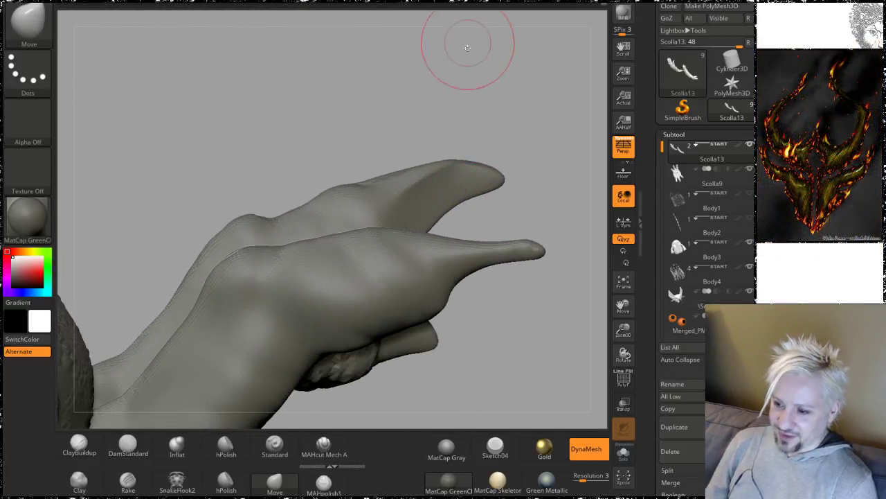
{"action": "left_click_drag", "start_coordinate": [467, 48], "coordinate": [468, 247]}
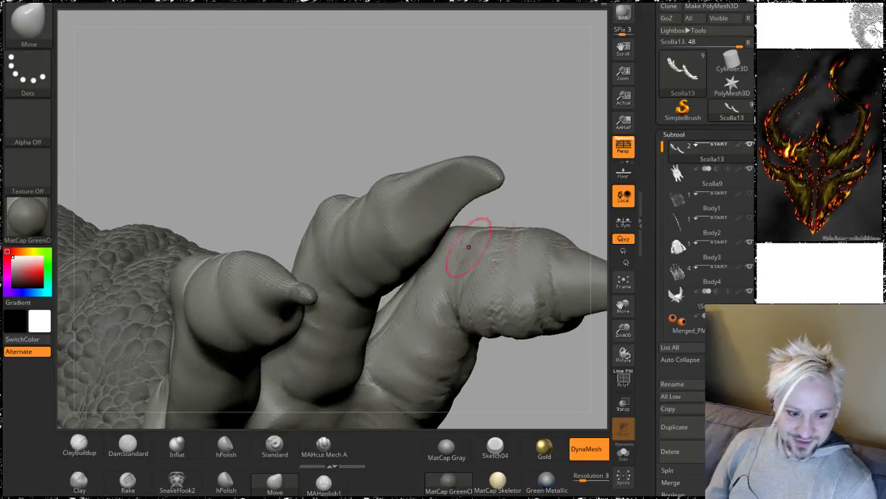
Step: Smooth the middle finger's claw and refine its downward-hooked profile with the Move brush
{"action": "mouse_move", "coordinate": [528, 141]}
{"action": "left_mouse_down"}
{"action": "mouse_move", "coordinate": [477, 113]}
{"action": "mouse_move", "coordinate": [510, 158]}
{"action": "mouse_move", "coordinate": [455, 267]}
{"action": "mouse_move", "coordinate": [386, 173]}
{"action": "mouse_move", "coordinate": [395, 166]}
{"action": "left_mouse_up"}
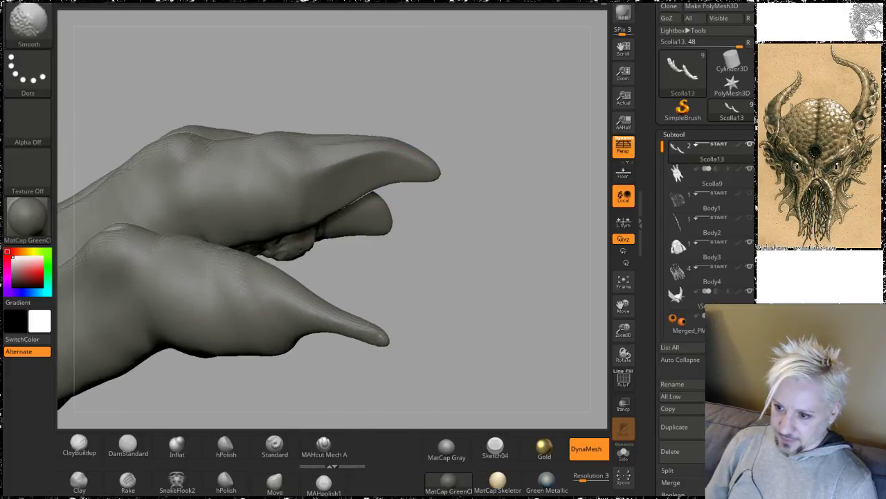
{"action": "mouse_move", "coordinate": [451, 90]}
{"action": "left_mouse_down"}
{"action": "mouse_move", "coordinate": [475, 134]}
{"action": "mouse_move", "coordinate": [469, 117]}
{"action": "left_mouse_up"}
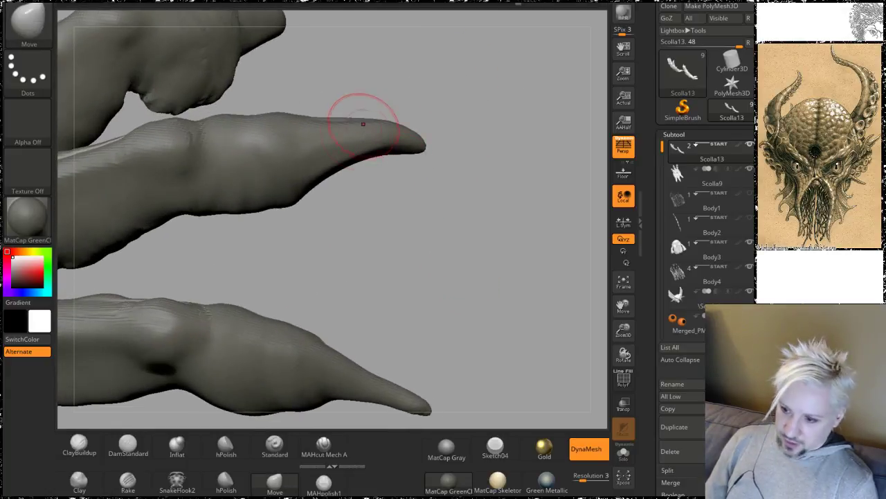
{"action": "left_click_drag", "start_coordinate": [355, 133], "coordinate": [298, 169], "text": "shift"}
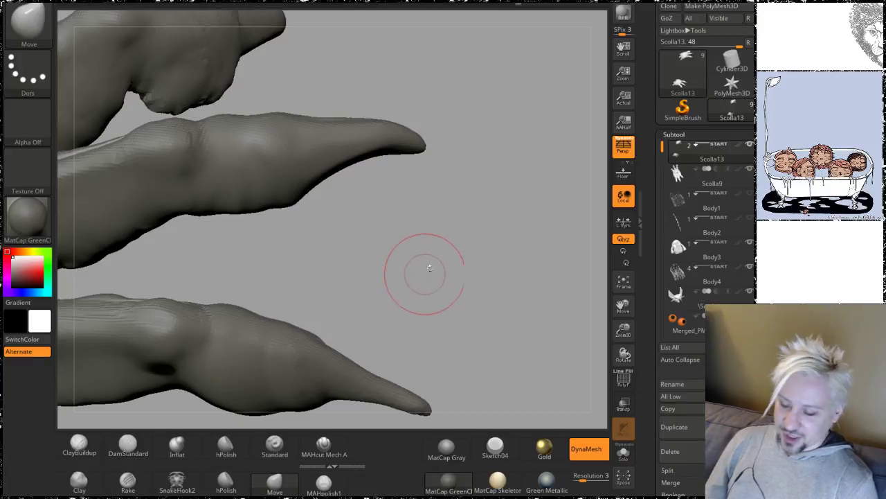
{"action": "mouse_move", "coordinate": [424, 272]}
{"action": "left_mouse_down"}
{"action": "mouse_move", "coordinate": [433, 217]}
{"action": "mouse_move", "coordinate": [420, 164]}
{"action": "mouse_move", "coordinate": [436, 156]}
{"action": "mouse_move", "coordinate": [450, 187]}
{"action": "left_mouse_up"}
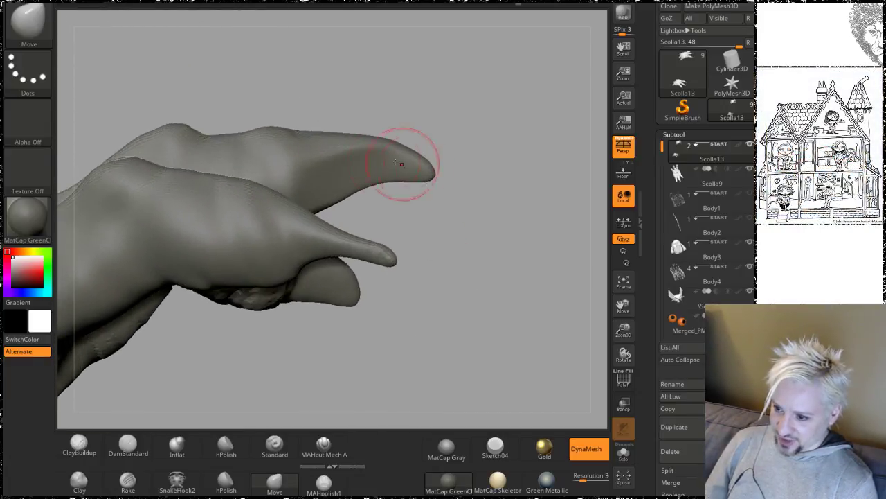
Step: Polish the sides and underside of the middle finger's hooked claw into cleaner planes with the hPolish brush
{"action": "left_click", "coordinate": [227, 449]}
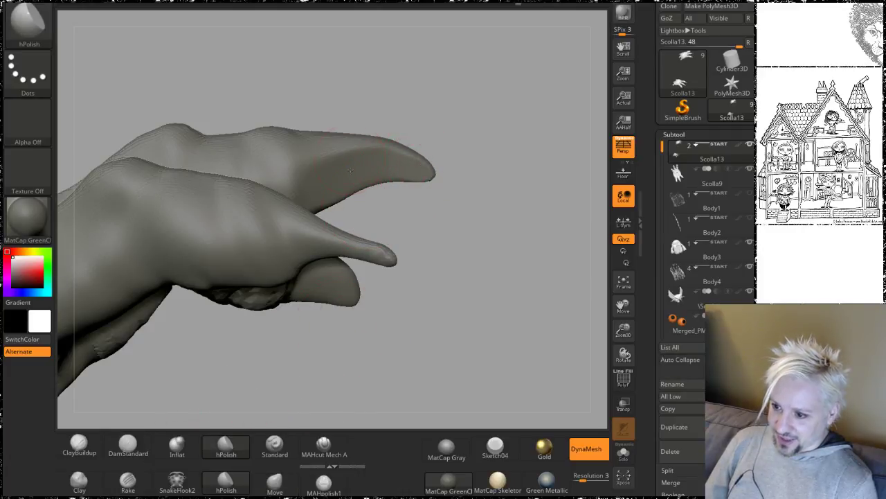
{"action": "mouse_move", "coordinate": [490, 198]}
{"action": "left_mouse_down"}
{"action": "mouse_move", "coordinate": [444, 187]}
{"action": "mouse_move", "coordinate": [422, 166]}
{"action": "left_mouse_up"}
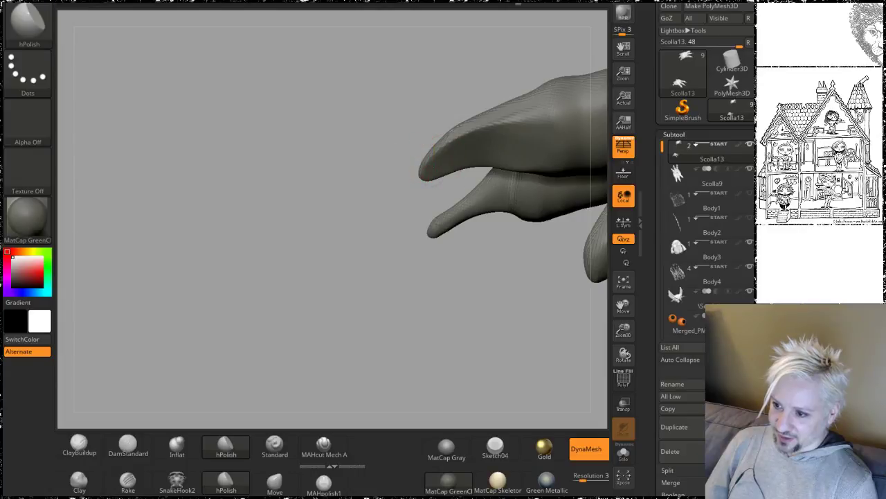
{"action": "mouse_move", "coordinate": [249, 191]}
{"action": "left_mouse_down"}
{"action": "mouse_move", "coordinate": [257, 168]}
{"action": "mouse_move", "coordinate": [277, 155]}
{"action": "left_mouse_up"}
{"action": "left_click_drag", "start_coordinate": [445, 128], "coordinate": [457, 135], "text": "shift"}
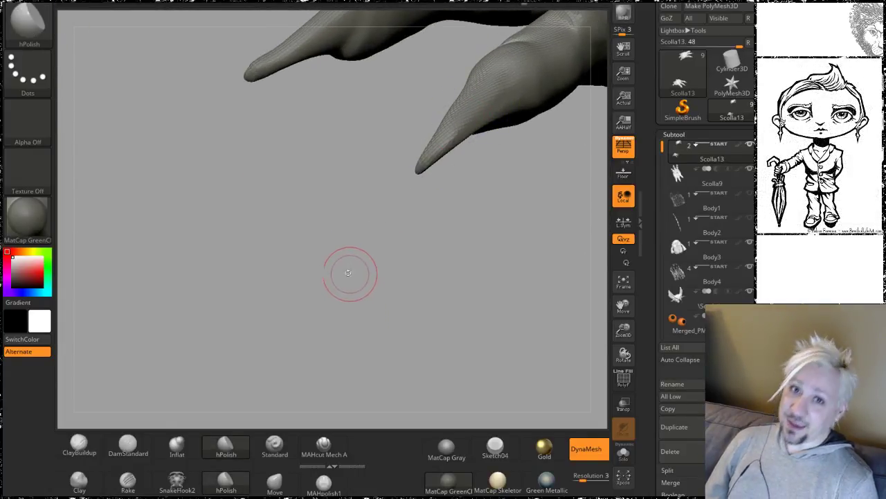
{"action": "mouse_move", "coordinate": [462, 258]}
{"action": "left_mouse_down"}
{"action": "mouse_move", "coordinate": [436, 198]}
{"action": "mouse_move", "coordinate": [504, 281]}
{"action": "mouse_move", "coordinate": [452, 204]}
{"action": "left_mouse_up"}
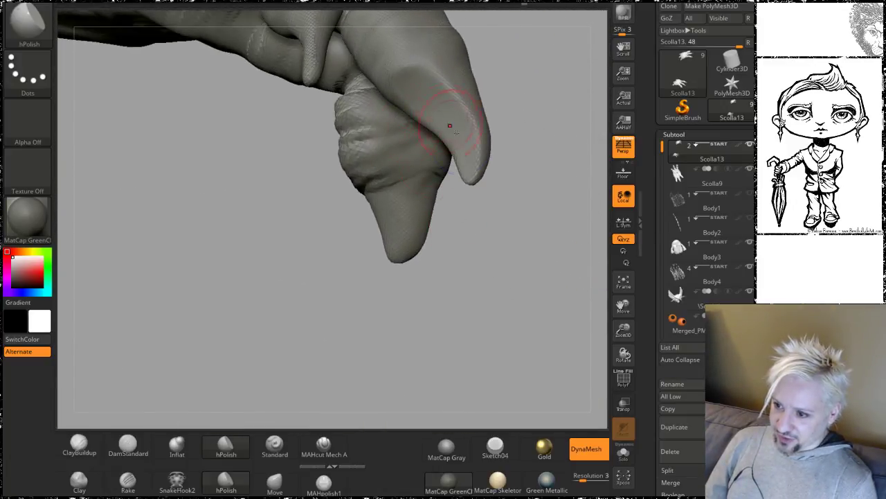
{"action": "mouse_move", "coordinate": [515, 224]}
{"action": "left_mouse_down"}
{"action": "mouse_move", "coordinate": [482, 208]}
{"action": "mouse_move", "coordinate": [478, 223]}
{"action": "mouse_move", "coordinate": [441, 247]}
{"action": "mouse_move", "coordinate": [418, 283]}
{"action": "mouse_move", "coordinate": [427, 249]}
{"action": "mouse_move", "coordinate": [394, 174]}
{"action": "mouse_move", "coordinate": [522, 242]}
{"action": "mouse_move", "coordinate": [444, 116]}
{"action": "left_mouse_up"}
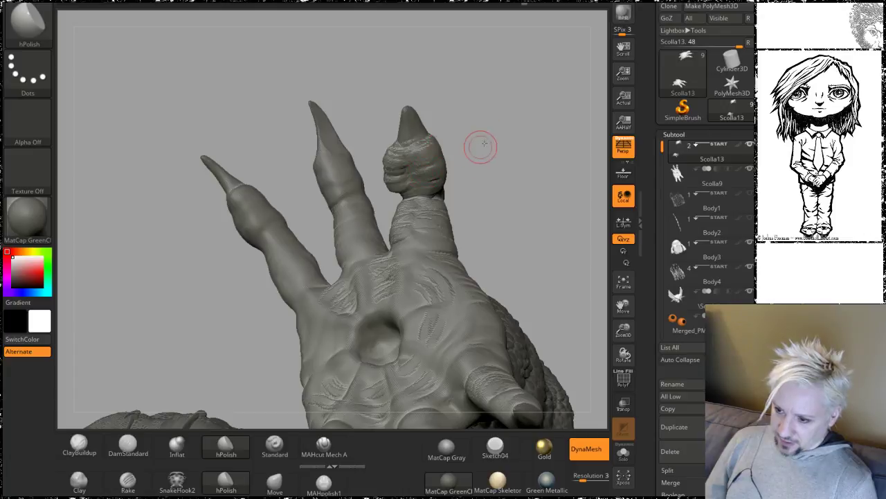
{"action": "mouse_move", "coordinate": [484, 144]}
{"action": "left_mouse_down"}
{"action": "mouse_move", "coordinate": [455, 138]}
{"action": "mouse_move", "coordinate": [491, 128]}
{"action": "mouse_move", "coordinate": [495, 161]}
{"action": "mouse_move", "coordinate": [480, 170]}
{"action": "left_mouse_up"}
{"action": "mouse_move", "coordinate": [395, 100]}
{"action": "left_mouse_down"}
{"action": "mouse_move", "coordinate": [379, 321]}
{"action": "mouse_move", "coordinate": [357, 302]}
{"action": "mouse_move", "coordinate": [354, 214]}
{"action": "mouse_move", "coordinate": [332, 229]}
{"action": "left_mouse_up"}
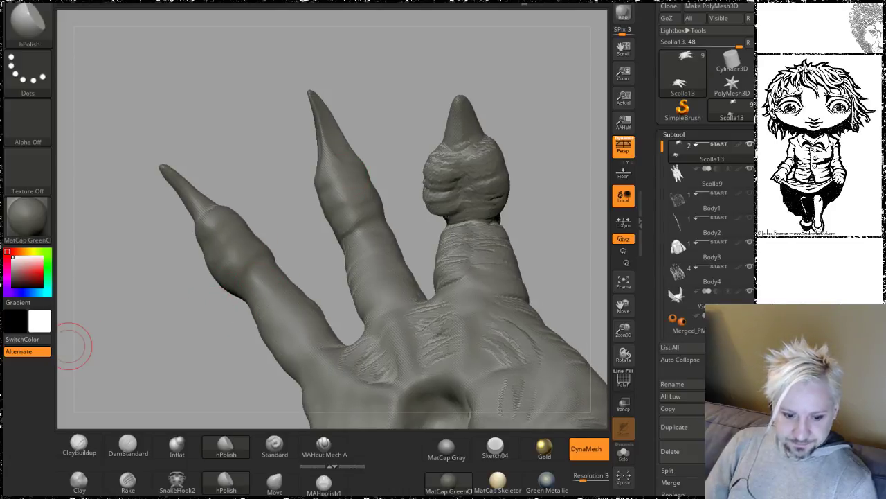
Step: Build up a bulging, wrinkled pad under the middle finger's end joint with the ClayBuildup brush
{"action": "left_click", "coordinate": [83, 443]}
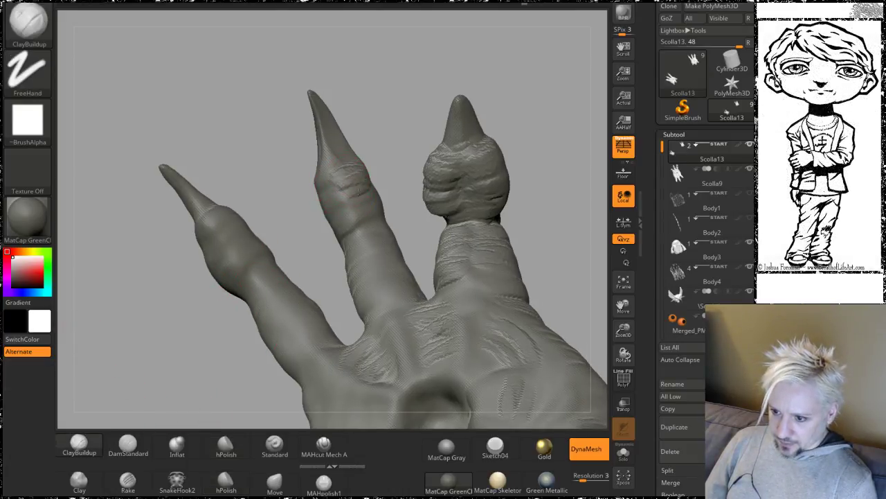
{"action": "mouse_move", "coordinate": [391, 112]}
{"action": "left_mouse_down"}
{"action": "mouse_move", "coordinate": [404, 132]}
{"action": "mouse_move", "coordinate": [327, 187]}
{"action": "left_mouse_up"}
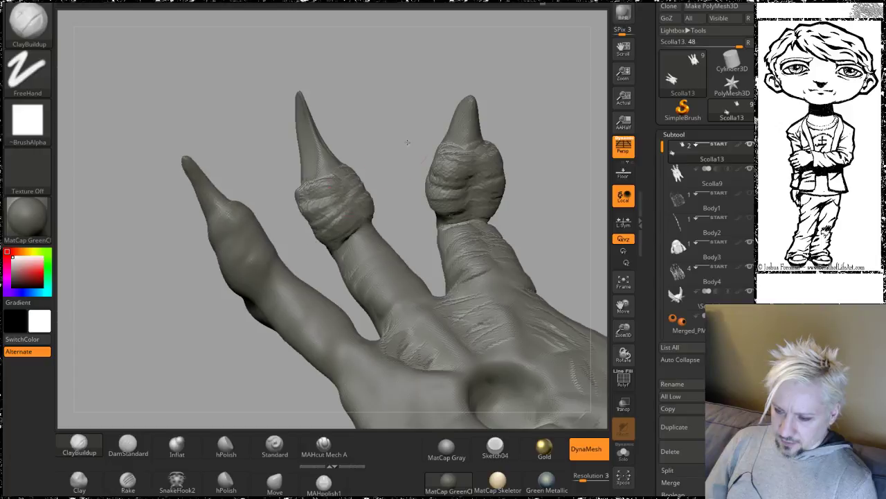
{"action": "left_click_drag", "start_coordinate": [407, 142], "coordinate": [368, 208]}
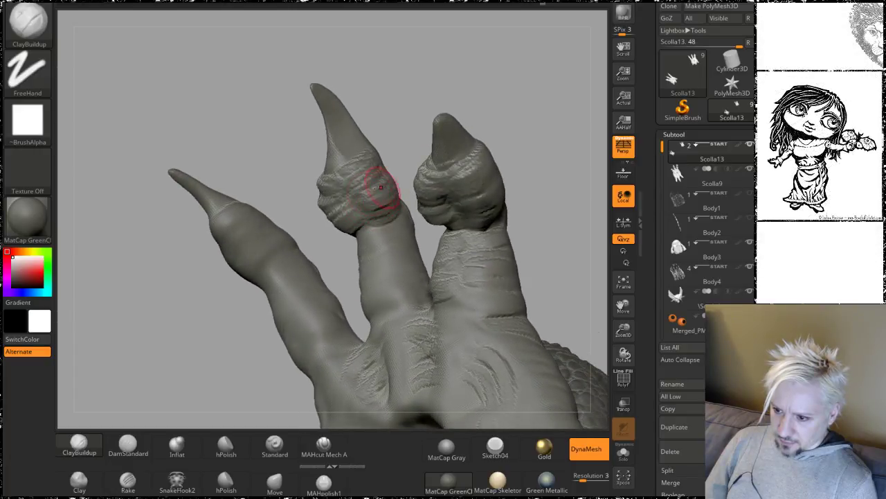
{"action": "left_click_drag", "start_coordinate": [401, 104], "coordinate": [405, 179]}
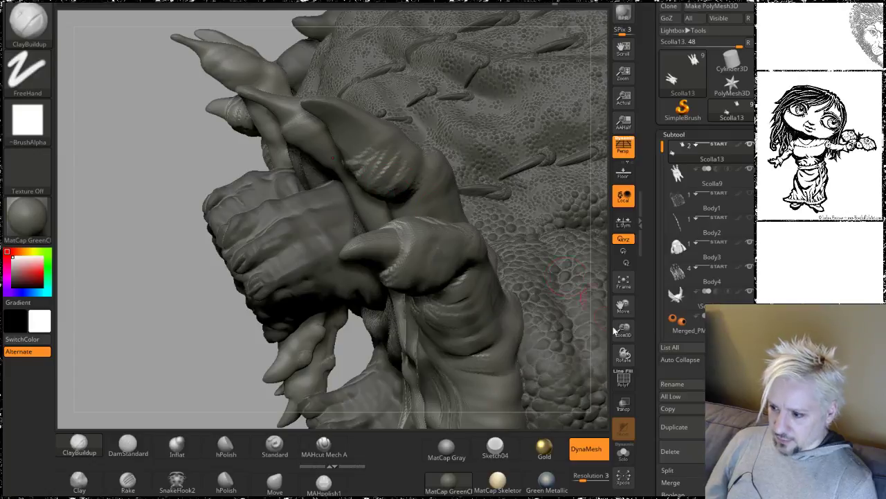
Step: Isolate the hands subtool, then build up and smooth the side of the middle finger's pad
{"action": "left_click", "coordinate": [623, 453]}
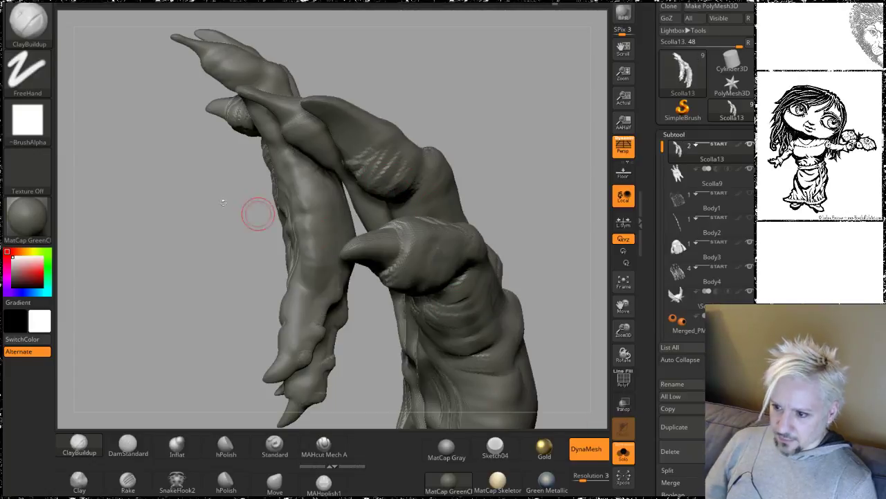
{"action": "left_click_drag", "start_coordinate": [257, 158], "coordinate": [187, 155]}
{"action": "left_click_drag", "start_coordinate": [440, 81], "coordinate": [398, 151]}
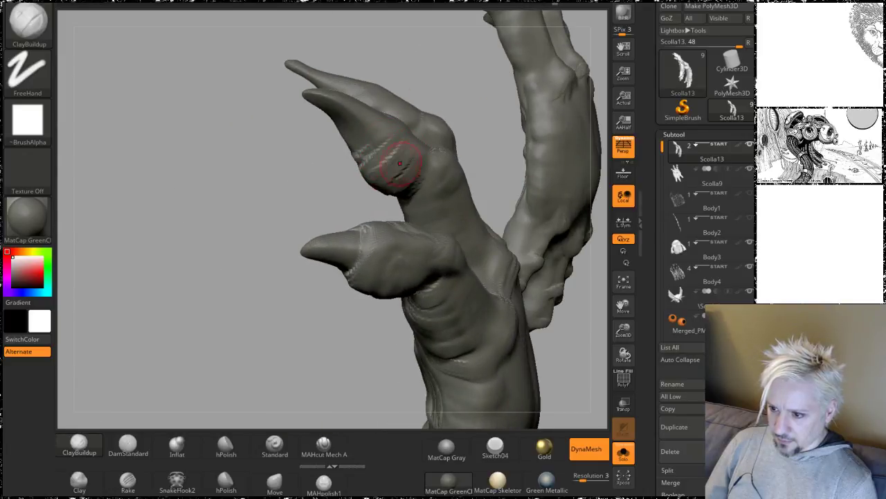
{"action": "mouse_move", "coordinate": [277, 193]}
{"action": "left_mouse_down"}
{"action": "mouse_move", "coordinate": [556, 69]}
{"action": "mouse_move", "coordinate": [542, 148]}
{"action": "mouse_move", "coordinate": [550, 214]}
{"action": "left_mouse_up"}
{"action": "key", "text": "shift"}
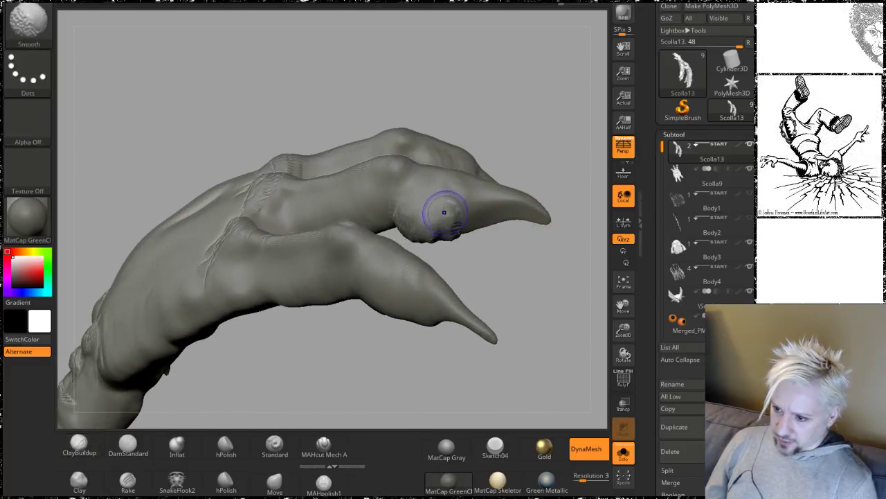
Step: Wrap ClayBuildup skin folds around the sides and top of the middle finger's end joint, from knuckle to claw base
{"action": "left_click_drag", "start_coordinate": [540, 119], "coordinate": [530, 170], "text": "alt"}
{"action": "left_click_drag", "start_coordinate": [527, 265], "coordinate": [547, 296]}
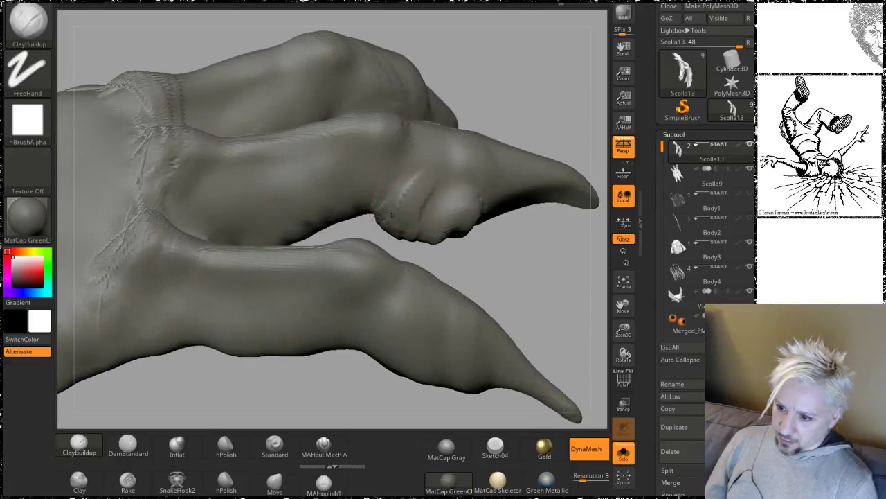
{"action": "left_click_drag", "start_coordinate": [392, 214], "coordinate": [470, 218]}
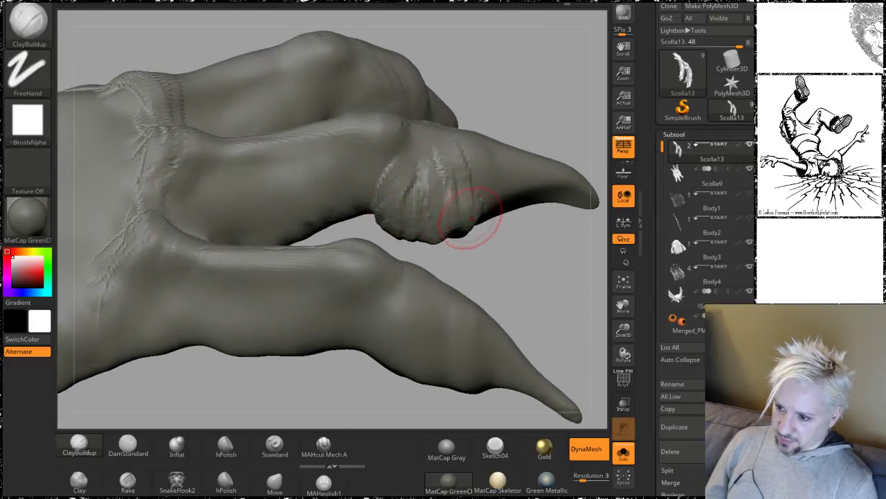
{"action": "left_click_drag", "start_coordinate": [524, 66], "coordinate": [465, 152]}
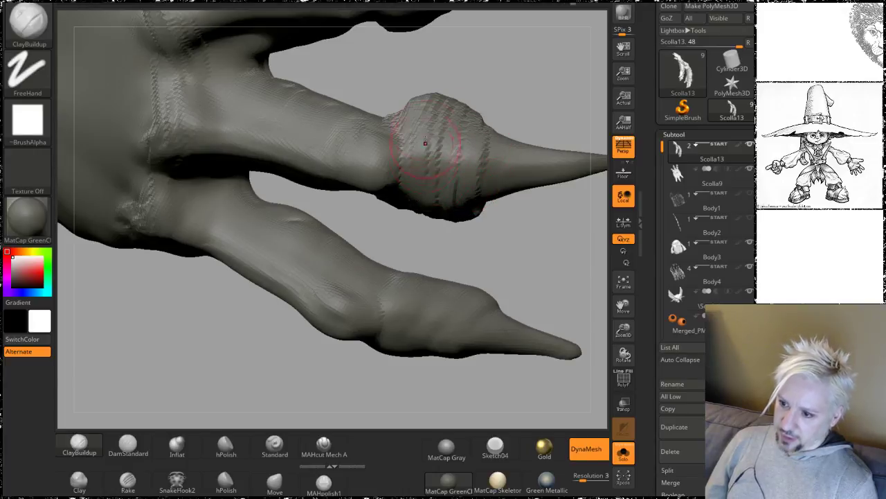
{"action": "left_click_drag", "start_coordinate": [486, 70], "coordinate": [399, 158]}
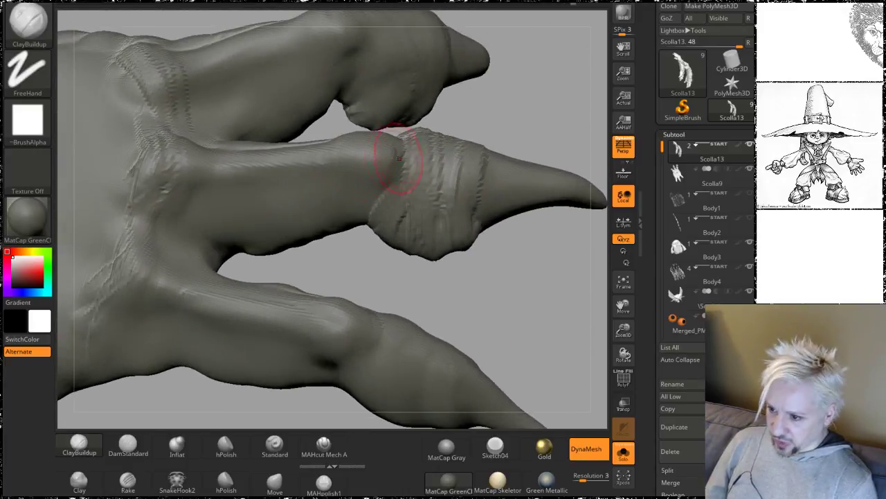
{"action": "left_click_drag", "start_coordinate": [515, 120], "coordinate": [416, 143]}
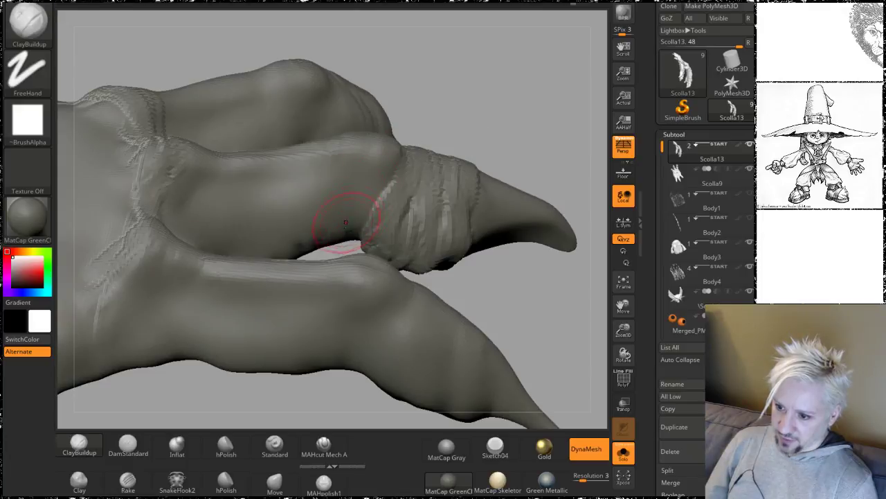
Step: Sculpt crosswise skin folds along the middle finger's underside and add finer wrinkles to its pad around the claw base
{"action": "left_click_drag", "start_coordinate": [537, 111], "coordinate": [482, 41]}
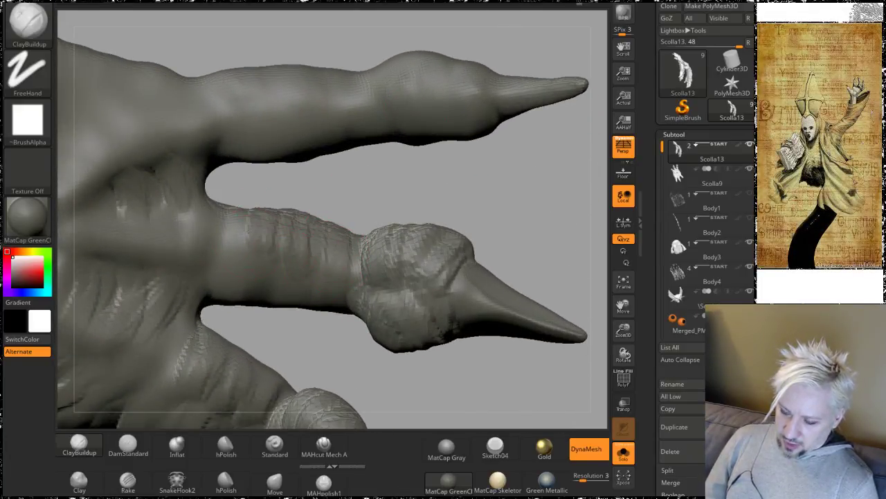
{"action": "left_click_drag", "start_coordinate": [447, 178], "coordinate": [333, 201]}
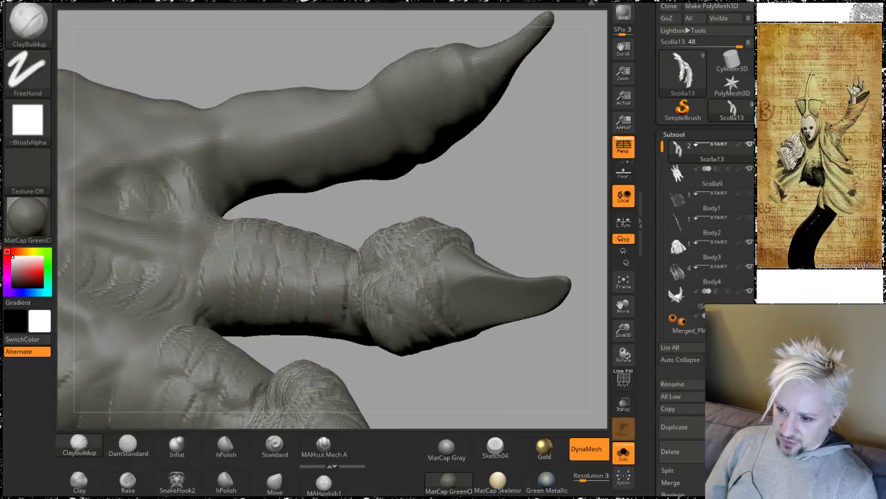
{"action": "left_click_drag", "start_coordinate": [520, 204], "coordinate": [425, 233]}
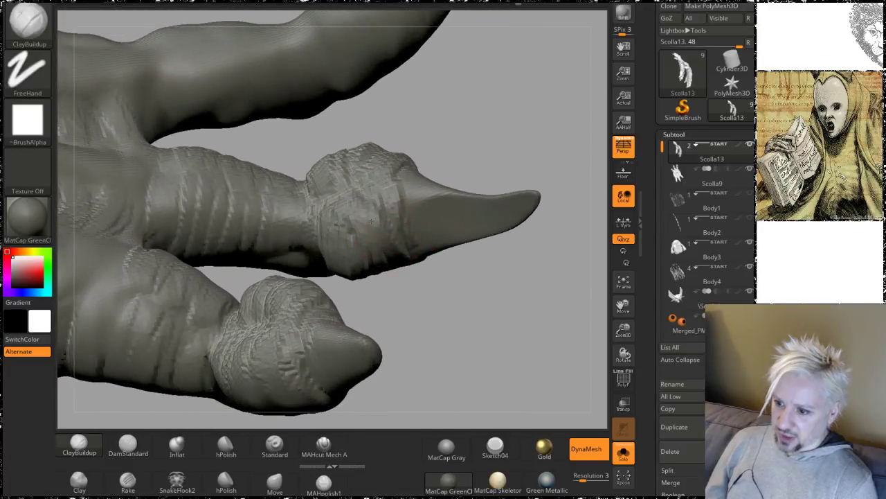
{"action": "mouse_move", "coordinate": [487, 304]}
{"action": "left_mouse_down"}
{"action": "mouse_move", "coordinate": [451, 232]}
{"action": "mouse_move", "coordinate": [455, 290]}
{"action": "mouse_move", "coordinate": [443, 277]}
{"action": "left_mouse_up"}
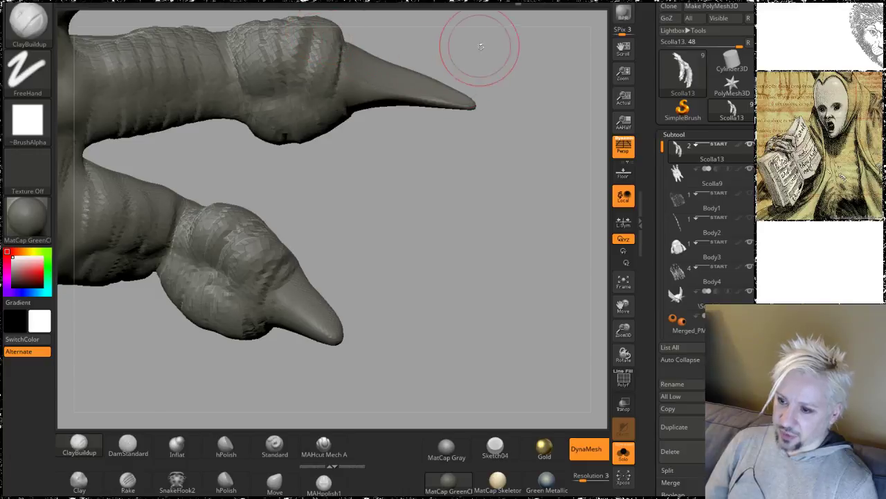
{"action": "mouse_move", "coordinate": [479, 47]}
{"action": "left_mouse_down"}
{"action": "mouse_move", "coordinate": [471, 93]}
{"action": "mouse_move", "coordinate": [312, 181]}
{"action": "left_mouse_up"}
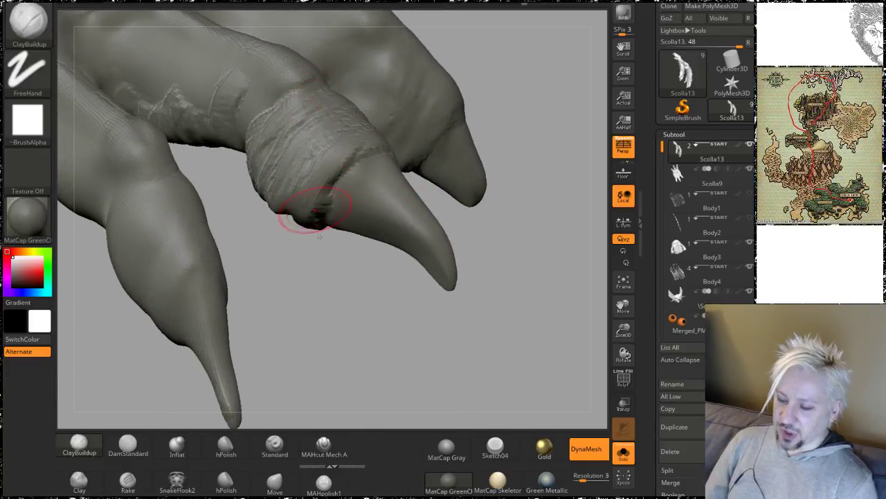
Step: Carry the crosswise wrinkles up the side of the middle finger's segment between the end joint and the hand
{"action": "left_click_drag", "start_coordinate": [300, 277], "coordinate": [242, 194]}
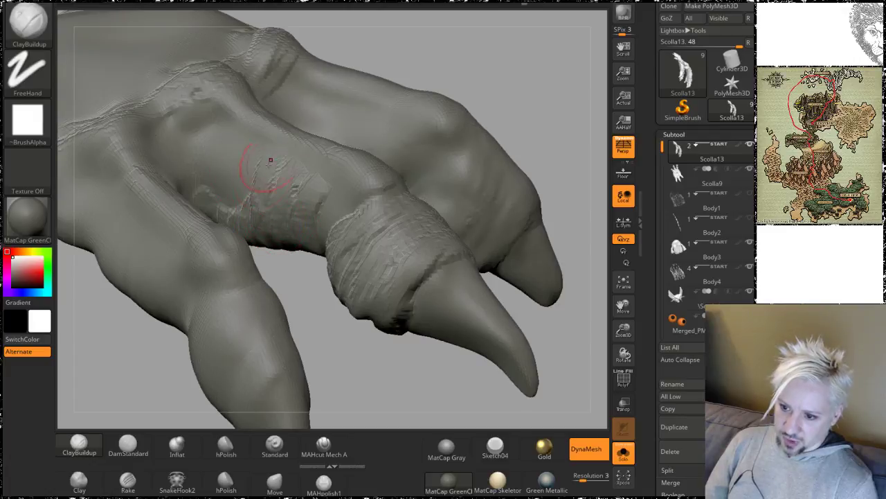
{"action": "mouse_move", "coordinate": [490, 47]}
{"action": "left_mouse_down"}
{"action": "mouse_move", "coordinate": [522, 88]}
{"action": "mouse_move", "coordinate": [431, 102]}
{"action": "mouse_move", "coordinate": [461, 133]}
{"action": "left_mouse_up"}
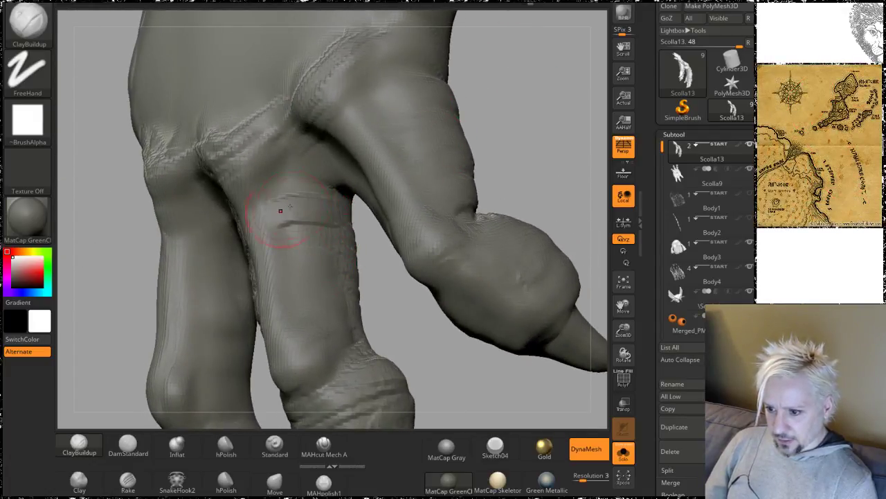
{"action": "left_click_drag", "start_coordinate": [281, 211], "coordinate": [289, 232]}
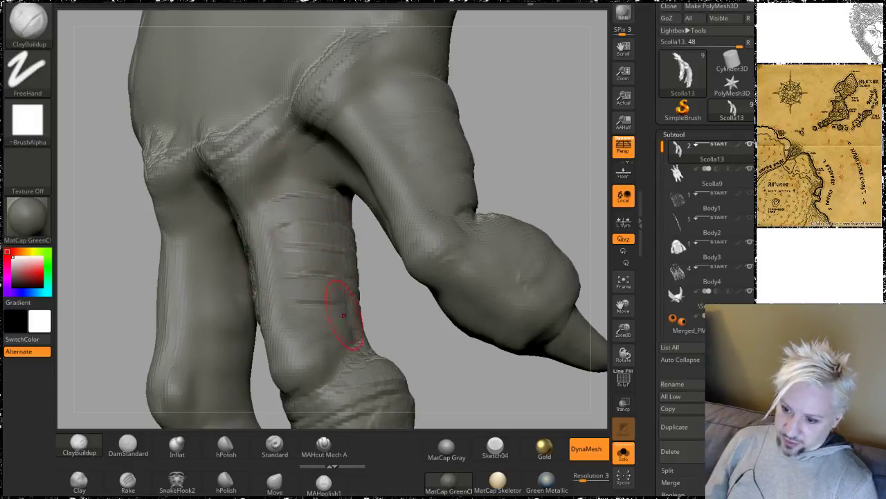
{"action": "left_click_drag", "start_coordinate": [402, 327], "coordinate": [488, 178]}
Step: Sculpt rows of crosswise wrinkles along the side of the thick neighbouring finger, between its knuckle and the hand
{"action": "mouse_move", "coordinate": [527, 150]}
{"action": "left_mouse_down"}
{"action": "mouse_move", "coordinate": [537, 113]}
{"action": "mouse_move", "coordinate": [394, 239]}
{"action": "left_mouse_up"}
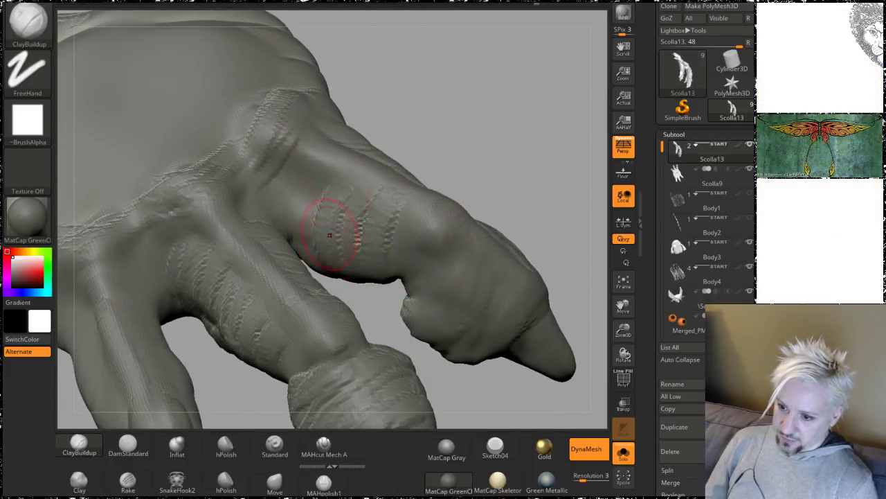
{"action": "left_click_drag", "start_coordinate": [313, 177], "coordinate": [301, 219]}
{"action": "left_click_drag", "start_coordinate": [288, 184], "coordinate": [283, 214]}
{"action": "left_click_drag", "start_coordinate": [496, 98], "coordinate": [443, 152]}
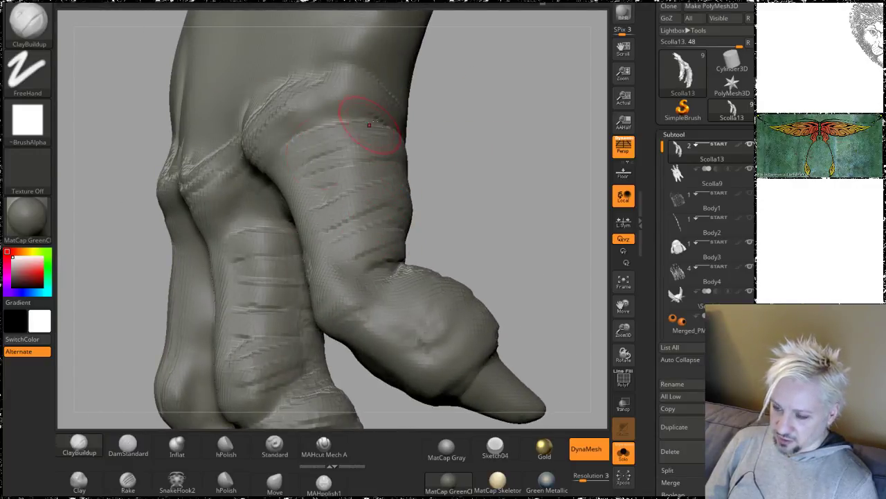
{"action": "left_click_drag", "start_coordinate": [495, 228], "coordinate": [510, 220]}
{"action": "left_click_drag", "start_coordinate": [318, 277], "coordinate": [179, 374], "text": "alt"}
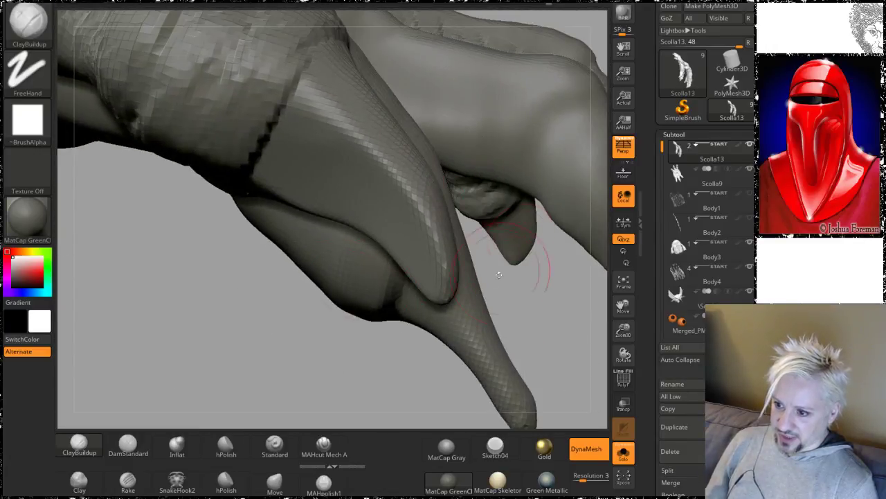
{"action": "left_click_drag", "start_coordinate": [259, 340], "coordinate": [468, 119], "text": "alt"}
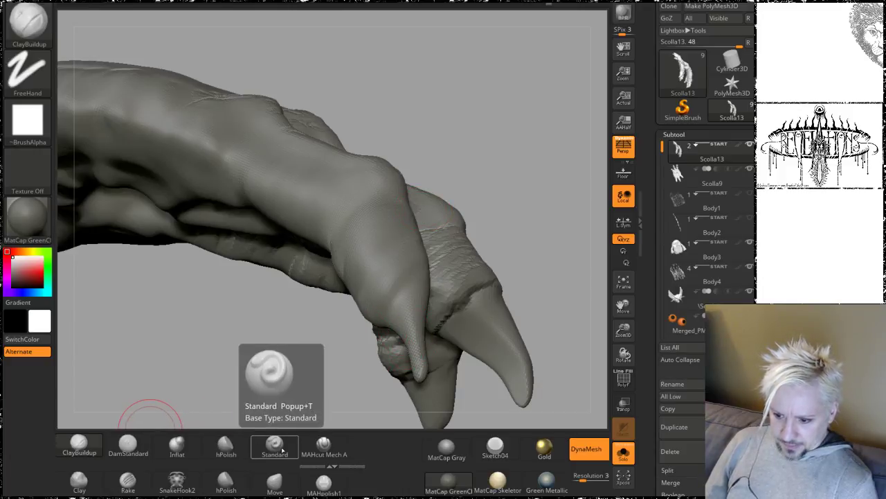
{"action": "left_click_drag", "start_coordinate": [293, 322], "coordinate": [140, 395], "text": "alt"}
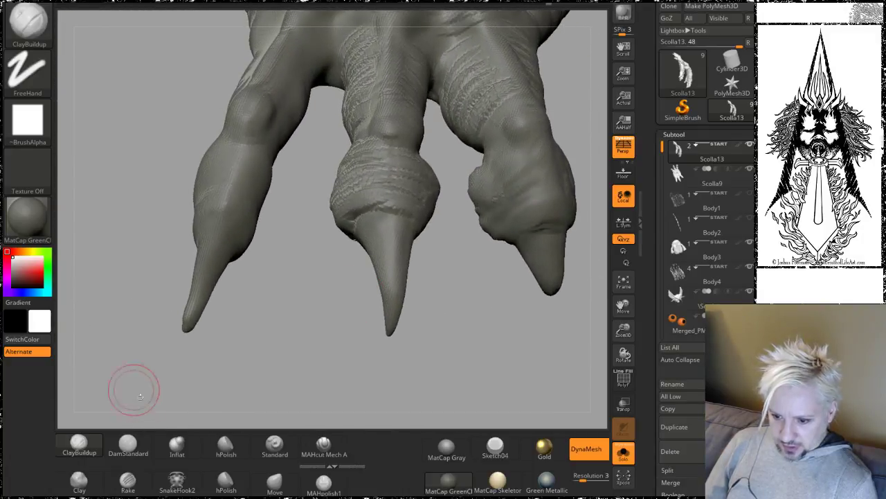
Step: Build up the outer finger's claw with the Inflat brush and sharpen its lengthwise ridges with DamStandard
{"action": "left_click", "coordinate": [176, 448]}
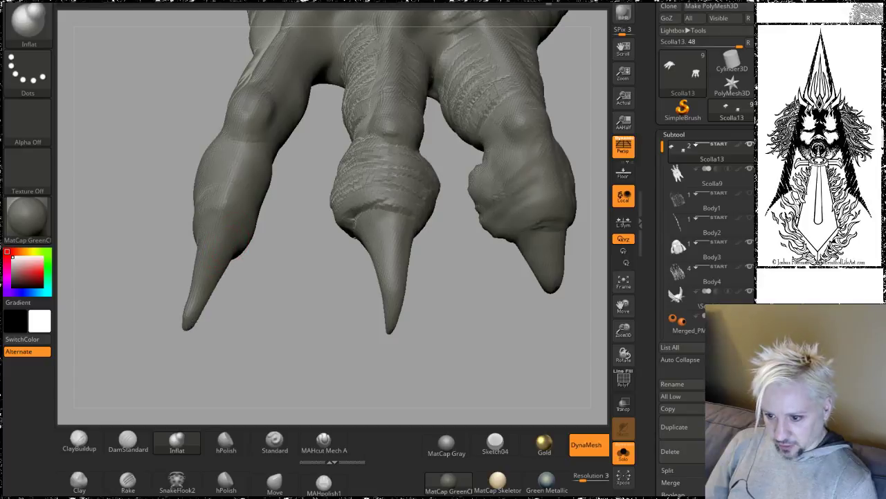
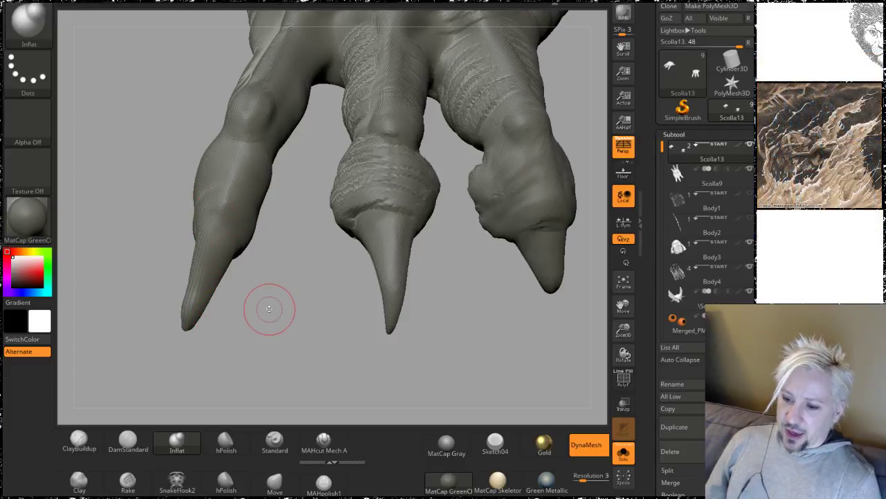
{"action": "mouse_move", "coordinate": [270, 308]}
{"action": "left_mouse_down"}
{"action": "mouse_move", "coordinate": [335, 321]}
{"action": "mouse_move", "coordinate": [350, 307]}
{"action": "mouse_move", "coordinate": [330, 278]}
{"action": "mouse_move", "coordinate": [339, 302]}
{"action": "mouse_move", "coordinate": [370, 214]}
{"action": "mouse_move", "coordinate": [422, 180]}
{"action": "mouse_move", "coordinate": [441, 150]}
{"action": "mouse_move", "coordinate": [376, 188]}
{"action": "left_mouse_up"}
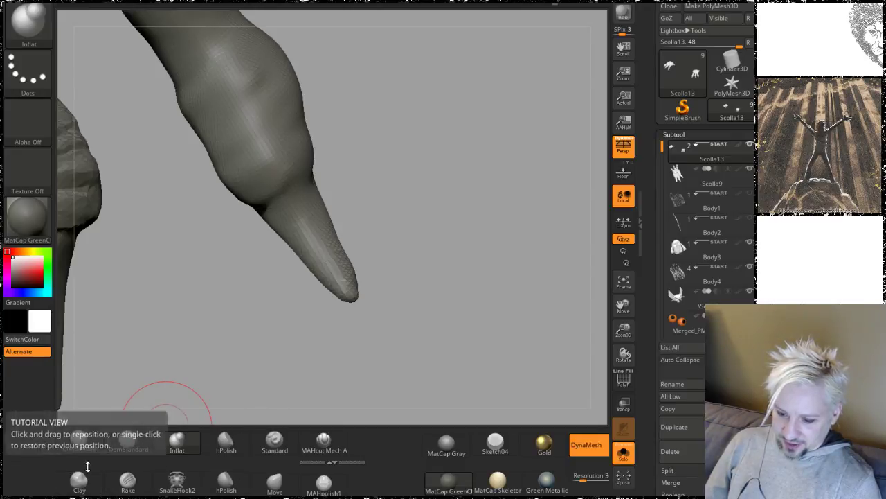
{"action": "left_click", "coordinate": [129, 442]}
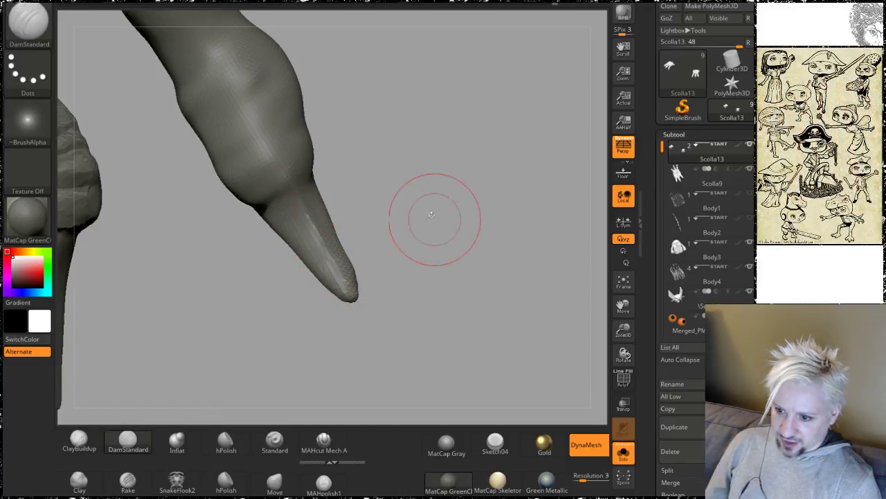
{"action": "mouse_move", "coordinate": [434, 214]}
{"action": "left_mouse_down"}
{"action": "mouse_move", "coordinate": [412, 142]}
{"action": "mouse_move", "coordinate": [386, 204]}
{"action": "left_mouse_up"}
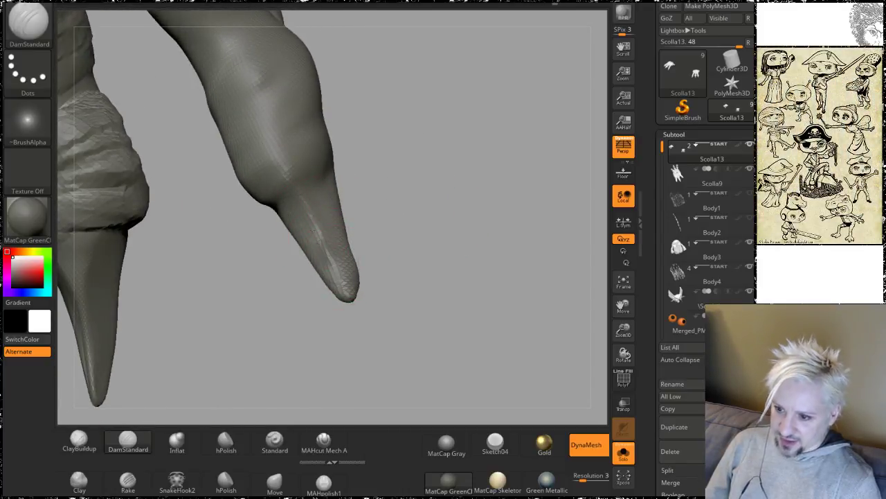
{"action": "mouse_move", "coordinate": [428, 148]}
{"action": "left_mouse_down"}
{"action": "mouse_move", "coordinate": [356, 145]}
{"action": "mouse_move", "coordinate": [345, 260]}
{"action": "left_mouse_up"}
{"action": "left_click_drag", "start_coordinate": [323, 289], "coordinate": [401, 182]}
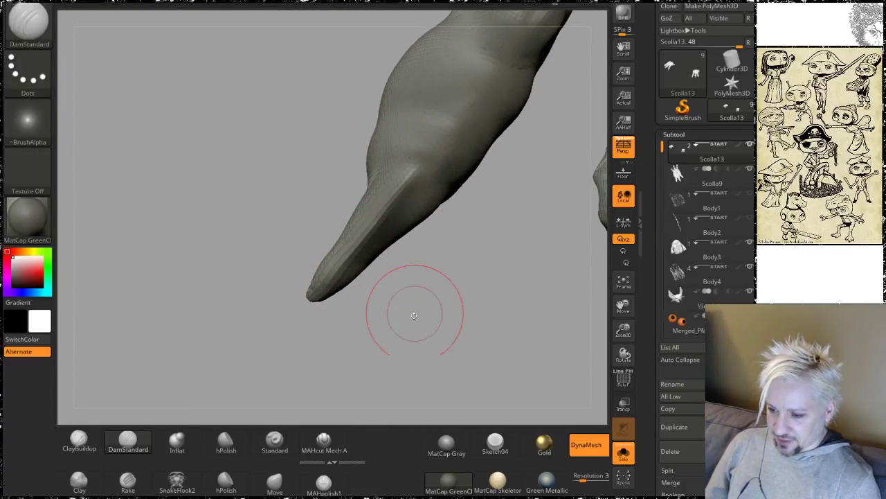
{"action": "left_click_drag", "start_coordinate": [414, 315], "coordinate": [396, 279]}
{"action": "mouse_move", "coordinate": [407, 339]}
{"action": "left_mouse_down", "text": "alt"}
{"action": "mouse_move", "coordinate": [380, 281]}
{"action": "mouse_move", "coordinate": [399, 200]}
{"action": "mouse_move", "coordinate": [380, 246]}
{"action": "mouse_move", "coordinate": [311, 236]}
{"action": "mouse_move", "coordinate": [263, 298]}
{"action": "mouse_move", "coordinate": [214, 311]}
{"action": "mouse_move", "coordinate": [201, 392]}
{"action": "left_mouse_up", "text": "alt"}
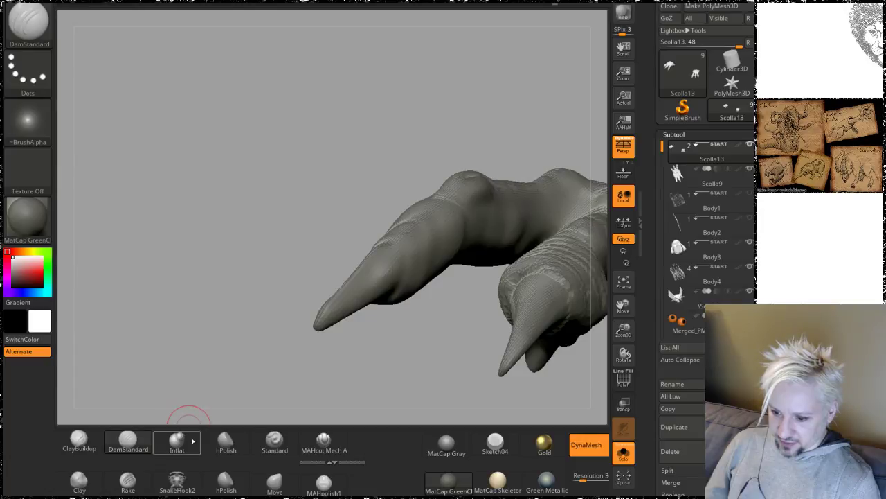
Step: Reshape the outer finger's claw with the Move brush into a deeper, downward-hooked profile
{"action": "left_click", "coordinate": [275, 483]}
{"action": "mouse_move", "coordinate": [244, 307]}
{"action": "left_mouse_down"}
{"action": "mouse_move", "coordinate": [306, 336]}
{"action": "mouse_move", "coordinate": [335, 297]}
{"action": "left_mouse_up"}
{"action": "key", "text": "space"}
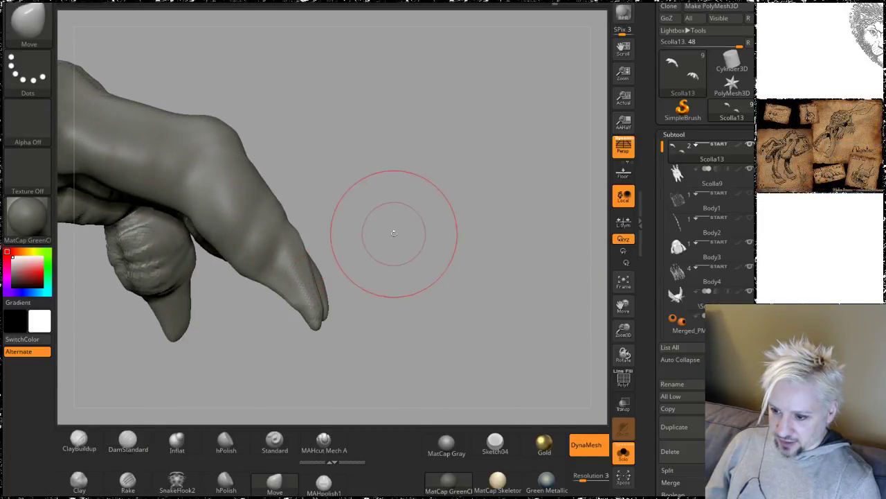
{"action": "left_click_drag", "start_coordinate": [396, 228], "coordinate": [370, 238]}
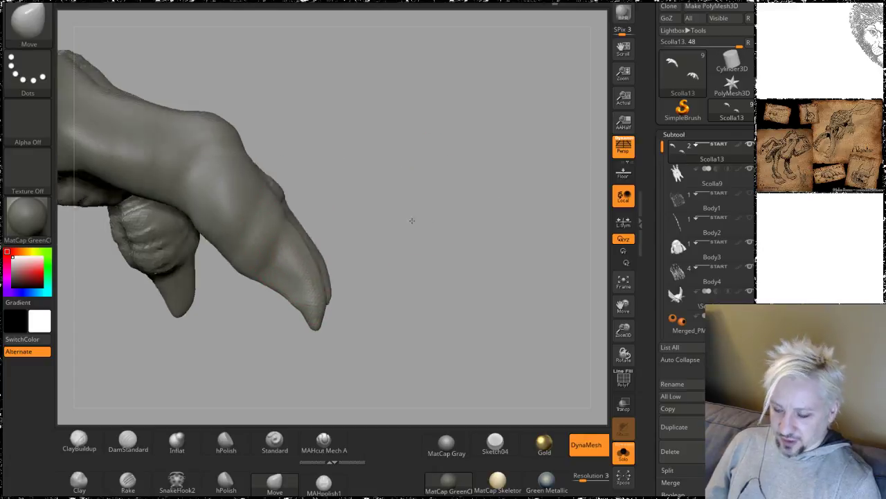
{"action": "mouse_move", "coordinate": [412, 220]}
{"action": "left_mouse_down"}
{"action": "mouse_move", "coordinate": [362, 236]}
{"action": "mouse_move", "coordinate": [383, 268]}
{"action": "mouse_move", "coordinate": [366, 253]}
{"action": "mouse_move", "coordinate": [347, 318]}
{"action": "left_mouse_up"}
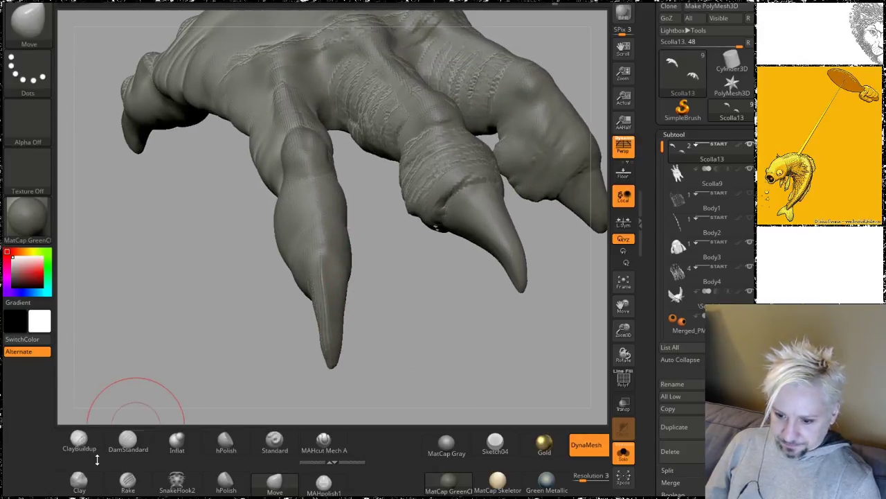
Step: Reduce the ClayBuildup draw size and sculpt crosswise skin folds over the outer finger's end joint behind the claw
{"action": "left_click", "coordinate": [81, 444]}
{"action": "mouse_move", "coordinate": [207, 308]}
{"action": "left_mouse_down"}
{"action": "mouse_move", "coordinate": [206, 295]}
{"action": "mouse_move", "coordinate": [239, 315]}
{"action": "mouse_move", "coordinate": [236, 324]}
{"action": "left_mouse_up"}
{"action": "key", "text": "space"}
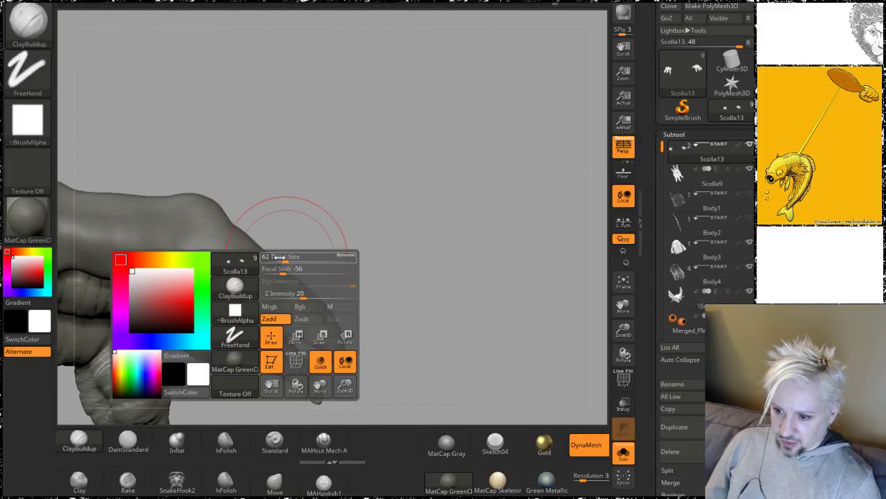
{"action": "left_click_drag", "start_coordinate": [279, 256], "coordinate": [265, 257]}
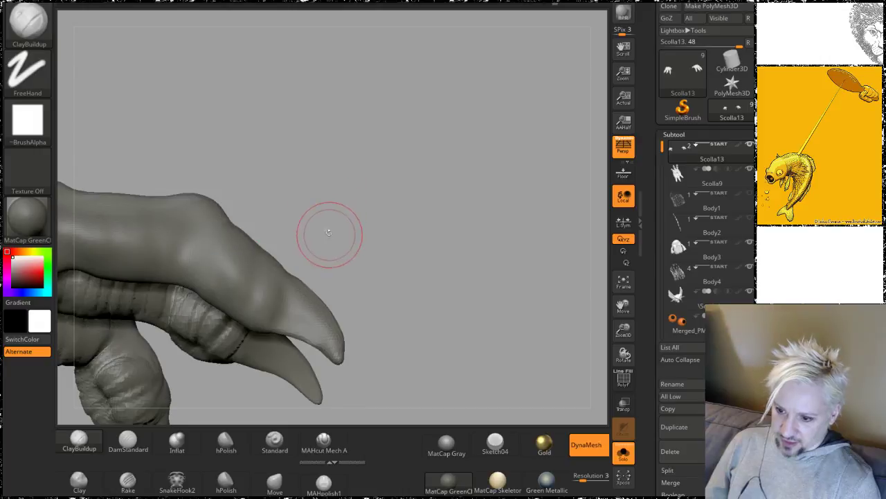
{"action": "left_click_drag", "start_coordinate": [329, 233], "coordinate": [282, 241]}
{"action": "left_click_drag", "start_coordinate": [327, 224], "coordinate": [263, 275]}
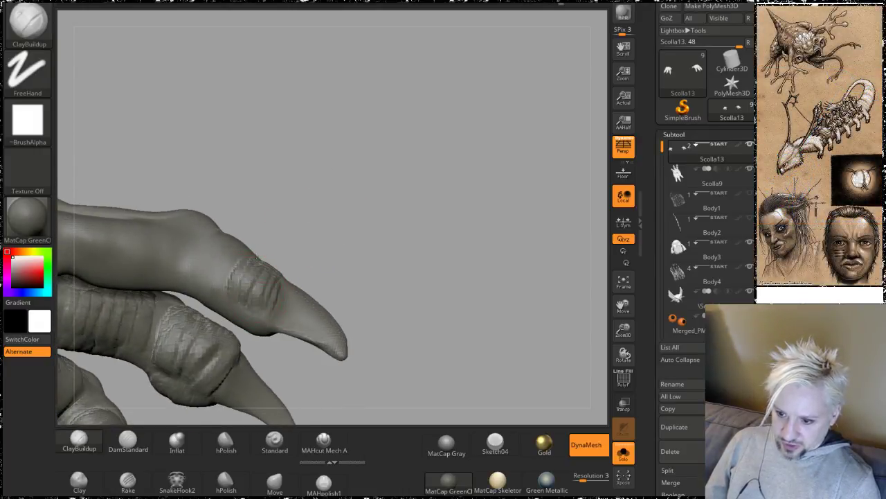
{"action": "left_click_drag", "start_coordinate": [294, 229], "coordinate": [262, 303]}
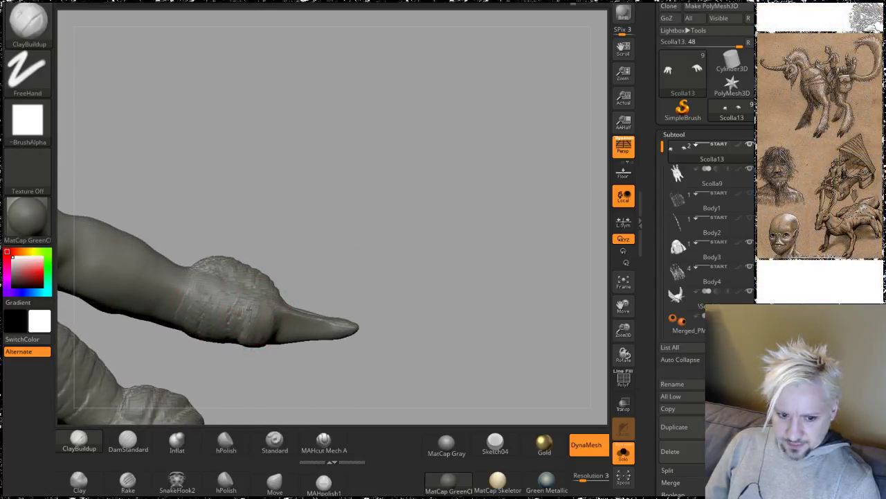
Step: Wrap the crosswise skin folds around the side and underside of the outer finger's end joint
{"action": "mouse_move", "coordinate": [312, 213]}
{"action": "left_mouse_down"}
{"action": "mouse_move", "coordinate": [360, 156]}
{"action": "mouse_move", "coordinate": [408, 125]}
{"action": "mouse_move", "coordinate": [381, 147]}
{"action": "mouse_move", "coordinate": [364, 118]}
{"action": "mouse_move", "coordinate": [380, 192]}
{"action": "mouse_move", "coordinate": [379, 139]}
{"action": "mouse_move", "coordinate": [391, 150]}
{"action": "mouse_move", "coordinate": [387, 121]}
{"action": "left_mouse_up"}
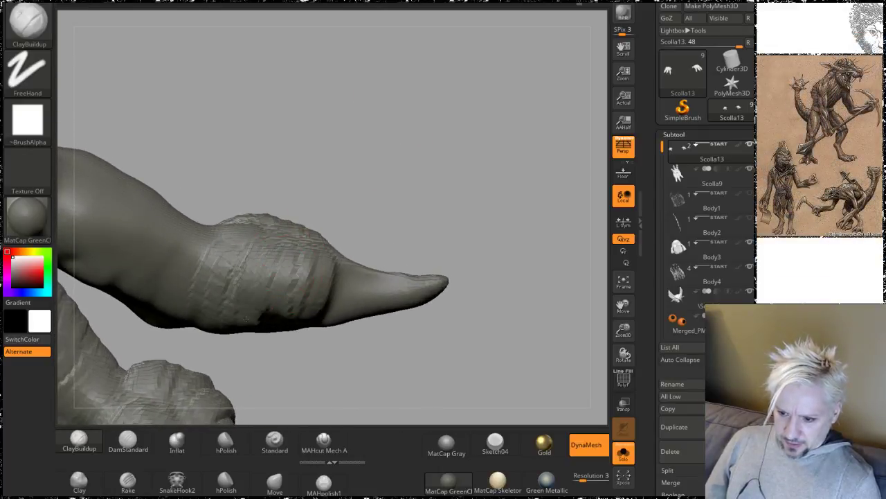
{"action": "left_click_drag", "start_coordinate": [246, 318], "coordinate": [211, 277]}
{"action": "mouse_move", "coordinate": [360, 117]}
{"action": "left_mouse_down"}
{"action": "mouse_move", "coordinate": [351, 60]}
{"action": "mouse_move", "coordinate": [282, 310]}
{"action": "left_mouse_up"}
{"action": "mouse_move", "coordinate": [394, 388]}
{"action": "left_mouse_down"}
{"action": "mouse_move", "coordinate": [404, 293]}
{"action": "mouse_move", "coordinate": [339, 276]}
{"action": "left_mouse_up"}
{"action": "left_click_drag", "start_coordinate": [265, 299], "coordinate": [271, 346]}
{"action": "mouse_move", "coordinate": [277, 183]}
{"action": "left_mouse_down"}
{"action": "mouse_move", "coordinate": [271, 176]}
{"action": "mouse_move", "coordinate": [340, 212]}
{"action": "left_mouse_up"}
Step: Fill the outer finger's end joint with finer wrinkles between the claw base and the knuckle
{"action": "mouse_move", "coordinate": [459, 352]}
{"action": "left_mouse_down"}
{"action": "mouse_move", "coordinate": [440, 217]}
{"action": "mouse_move", "coordinate": [378, 236]}
{"action": "left_mouse_up"}
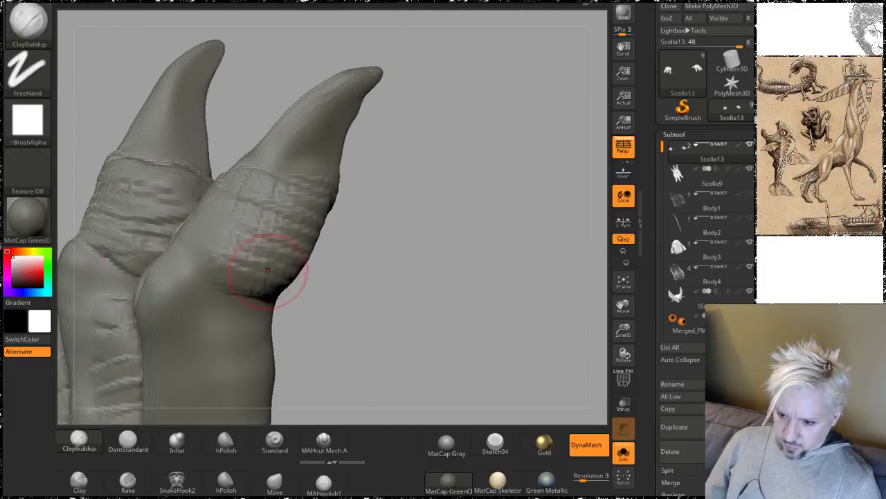
{"action": "mouse_move", "coordinate": [223, 234]}
{"action": "left_mouse_down"}
{"action": "mouse_move", "coordinate": [277, 226]}
{"action": "mouse_move", "coordinate": [242, 190]}
{"action": "left_mouse_up"}
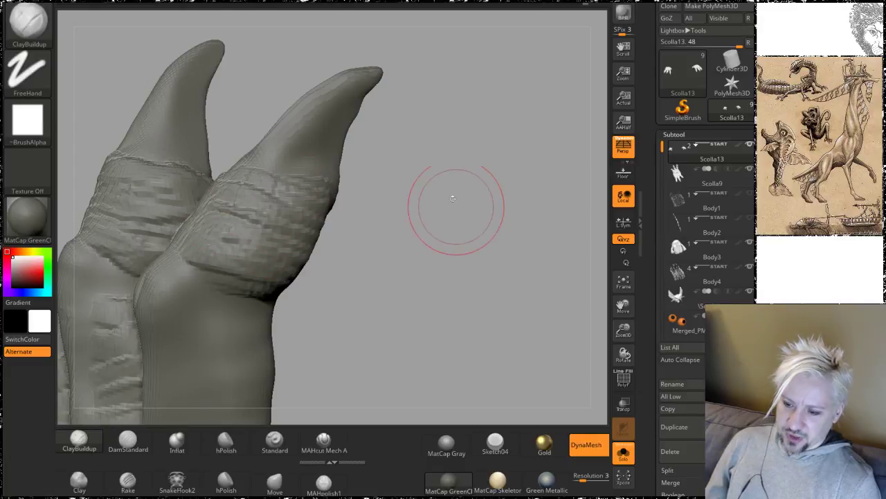
{"action": "left_click_drag", "start_coordinate": [453, 198], "coordinate": [455, 212]}
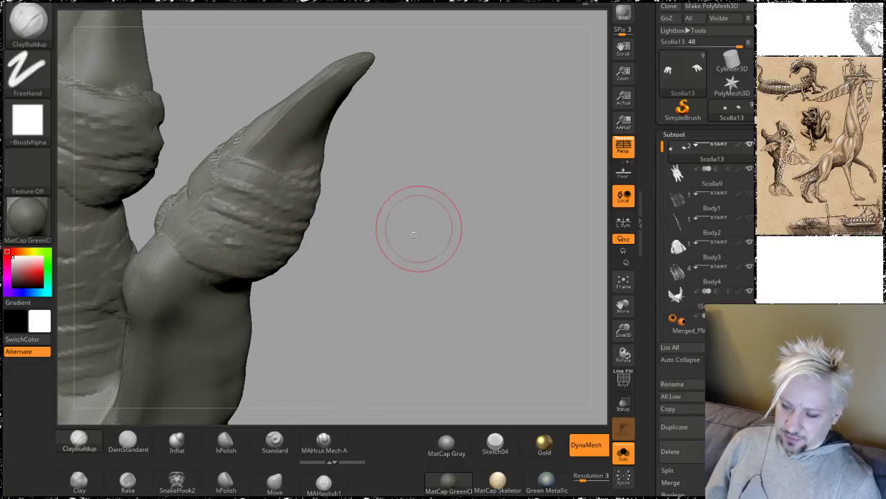
{"action": "left_click_drag", "start_coordinate": [414, 234], "coordinate": [404, 259]}
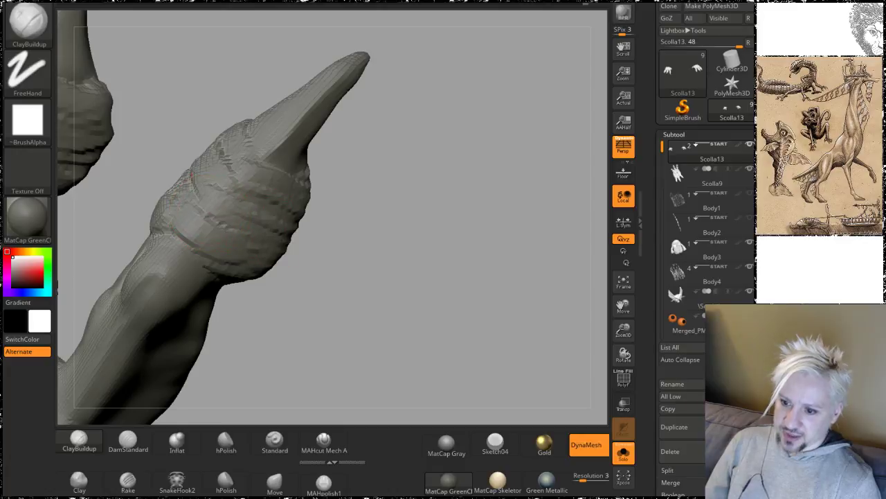
{"action": "mouse_move", "coordinate": [395, 253]}
{"action": "left_mouse_down", "text": "alt"}
{"action": "mouse_move", "coordinate": [439, 268]}
{"action": "mouse_move", "coordinate": [419, 222]}
{"action": "mouse_move", "coordinate": [427, 291]}
{"action": "mouse_move", "coordinate": [489, 194]}
{"action": "mouse_move", "coordinate": [429, 194]}
{"action": "left_mouse_up", "text": "alt"}
Step: Sculpt a row of crosswise folds down the outer side of the outer finger's segment between knuckle and hand
{"action": "mouse_move", "coordinate": [533, 230]}
{"action": "left_mouse_down"}
{"action": "mouse_move", "coordinate": [538, 190]}
{"action": "mouse_move", "coordinate": [346, 234]}
{"action": "left_mouse_up"}
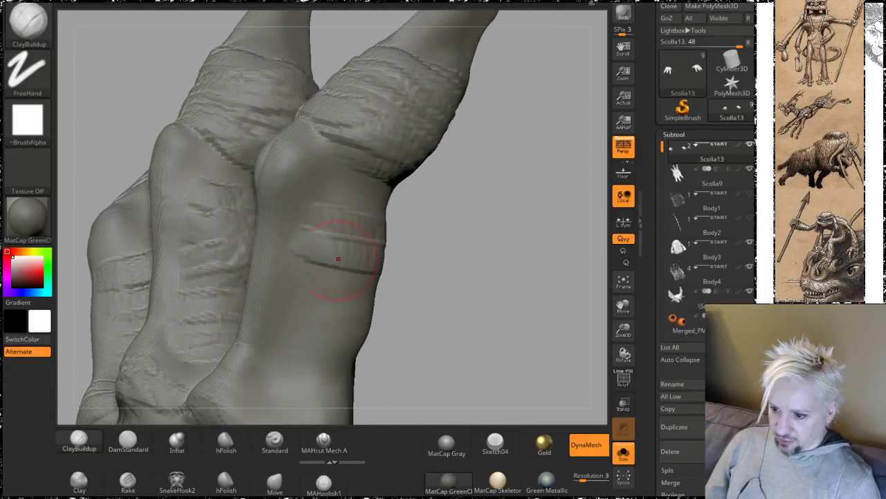
{"action": "mouse_move", "coordinate": [298, 276]}
{"action": "left_mouse_down"}
{"action": "mouse_move", "coordinate": [370, 293]}
{"action": "mouse_move", "coordinate": [367, 307]}
{"action": "left_mouse_up"}
{"action": "left_click_drag", "start_coordinate": [284, 324], "coordinate": [363, 343]}
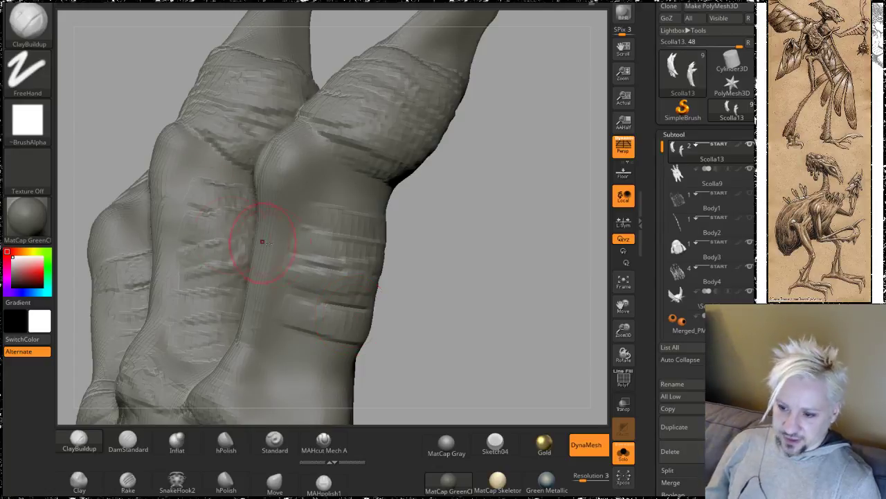
{"action": "left_click_drag", "start_coordinate": [304, 346], "coordinate": [360, 361]}
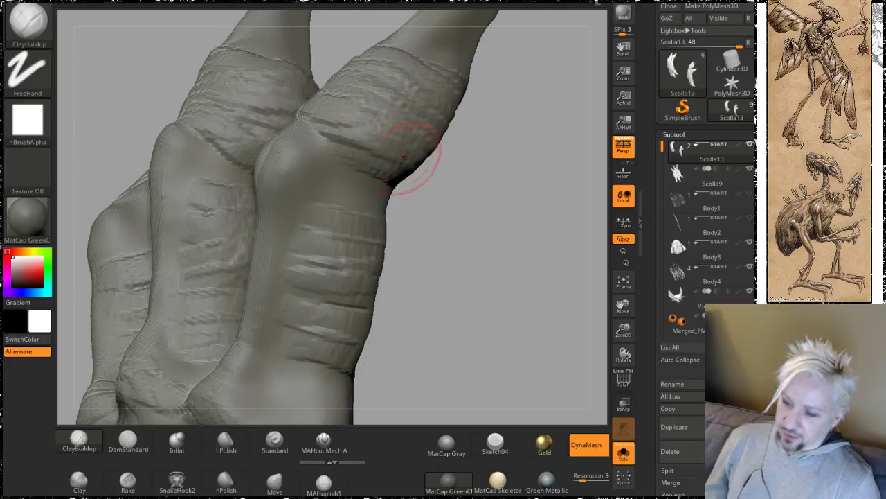
Step: Sculpt rows of crosswise skin folds along the underside of the outer finger's segment, from the palm to the end joint
{"action": "mouse_move", "coordinate": [458, 261]}
{"action": "left_mouse_down"}
{"action": "mouse_move", "coordinate": [457, 182]}
{"action": "mouse_move", "coordinate": [540, 163]}
{"action": "left_mouse_up"}
{"action": "left_click_drag", "start_coordinate": [377, 194], "coordinate": [344, 112]}
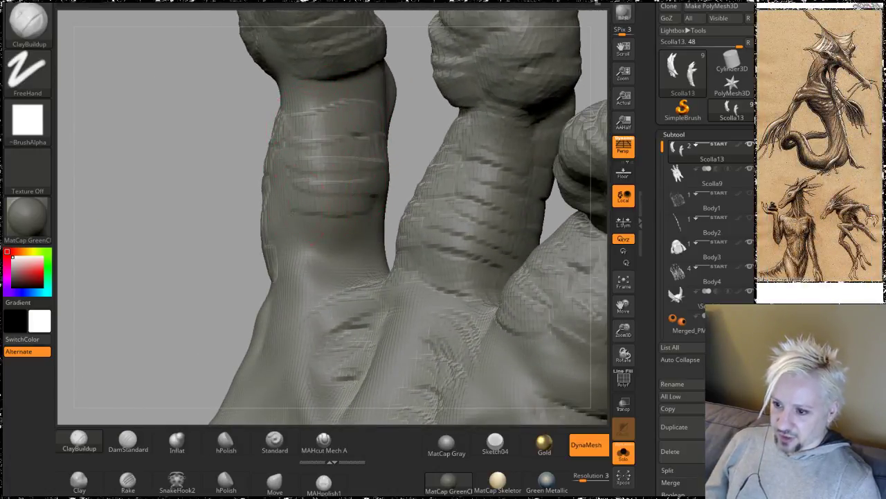
{"action": "left_click_drag", "start_coordinate": [294, 219], "coordinate": [376, 220]}
{"action": "left_click_drag", "start_coordinate": [293, 245], "coordinate": [377, 248]}
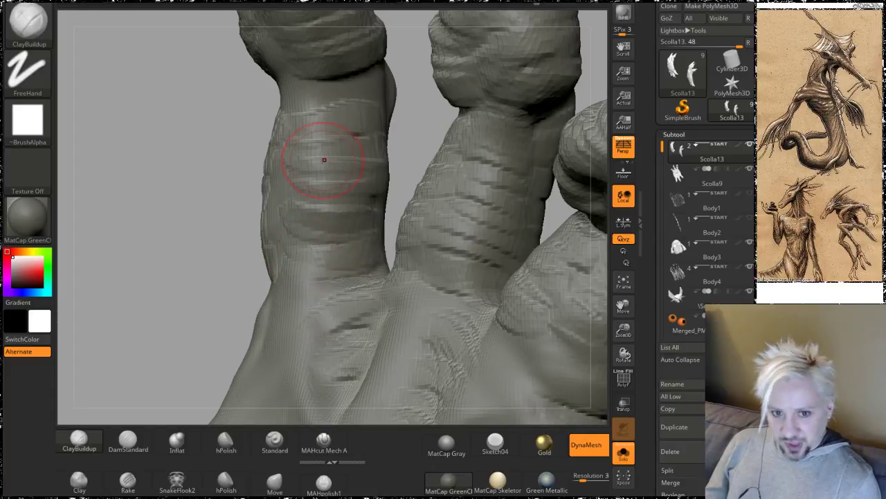
{"action": "left_click_drag", "start_coordinate": [204, 149], "coordinate": [345, 204]}
{"action": "mouse_move", "coordinate": [299, 250]}
{"action": "left_mouse_down"}
{"action": "mouse_move", "coordinate": [377, 232]}
{"action": "mouse_move", "coordinate": [374, 221]}
{"action": "left_mouse_up"}
{"action": "left_click_drag", "start_coordinate": [298, 207], "coordinate": [382, 197]}
{"action": "left_click_drag", "start_coordinate": [299, 187], "coordinate": [382, 176]}
{"action": "left_click_drag", "start_coordinate": [317, 160], "coordinate": [367, 164]}
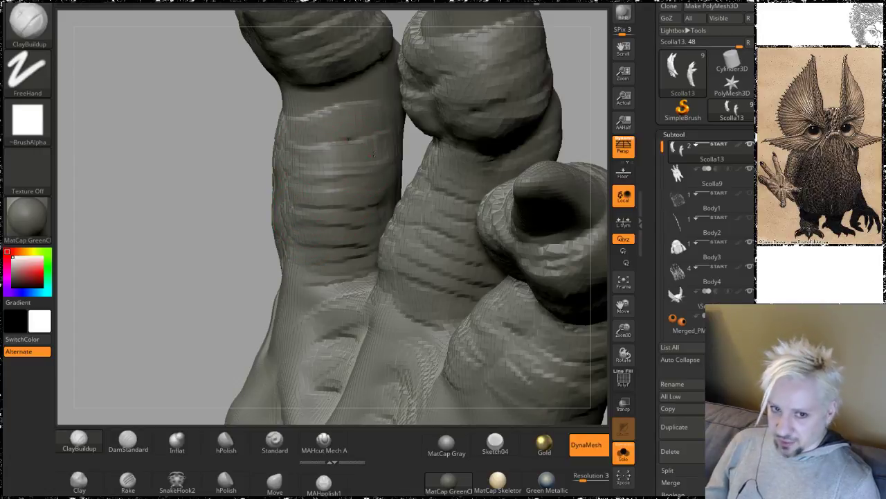
{"action": "left_click_drag", "start_coordinate": [312, 138], "coordinate": [367, 124]}
{"action": "mouse_move", "coordinate": [305, 117]}
{"action": "left_mouse_down"}
{"action": "mouse_move", "coordinate": [364, 110]}
{"action": "mouse_move", "coordinate": [377, 93]}
{"action": "left_mouse_up"}
Step: Join the underside folds to the side folds with crosswise wrinkles around the outer finger's segment
{"action": "left_click_drag", "start_coordinate": [149, 161], "coordinate": [233, 134]}
{"action": "left_click_drag", "start_coordinate": [276, 99], "coordinate": [223, 81]}
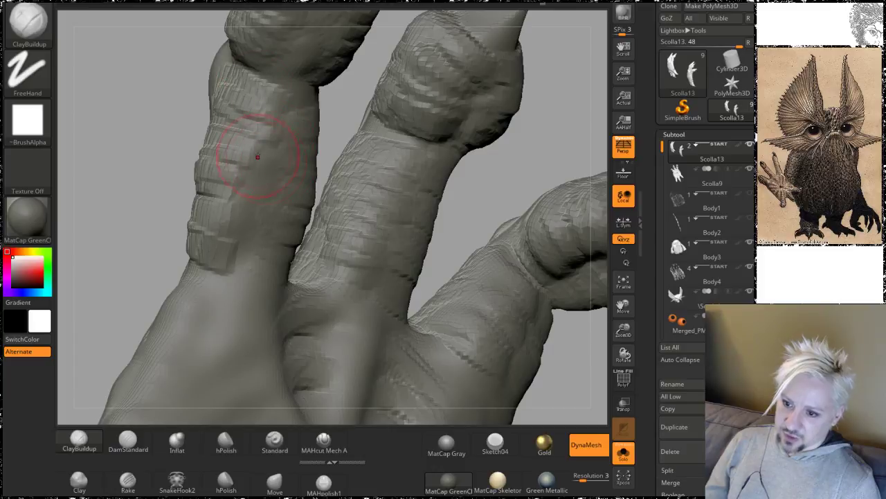
{"action": "mouse_move", "coordinate": [258, 156]}
{"action": "left_mouse_down"}
{"action": "mouse_move", "coordinate": [215, 144]}
{"action": "mouse_move", "coordinate": [222, 167]}
{"action": "left_mouse_up"}
{"action": "left_click_drag", "start_coordinate": [273, 135], "coordinate": [220, 116]}
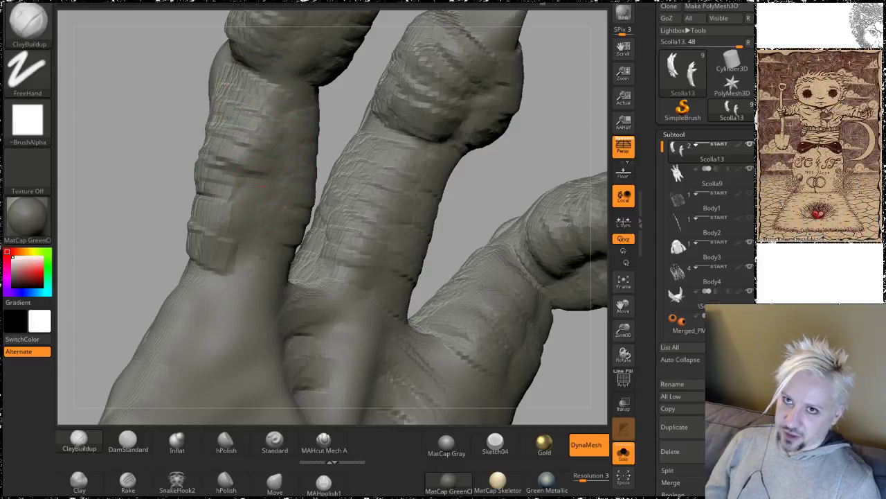
{"action": "mouse_move", "coordinate": [136, 190]}
{"action": "left_mouse_down"}
{"action": "mouse_move", "coordinate": [221, 164]}
{"action": "mouse_move", "coordinate": [210, 151]}
{"action": "left_mouse_up"}
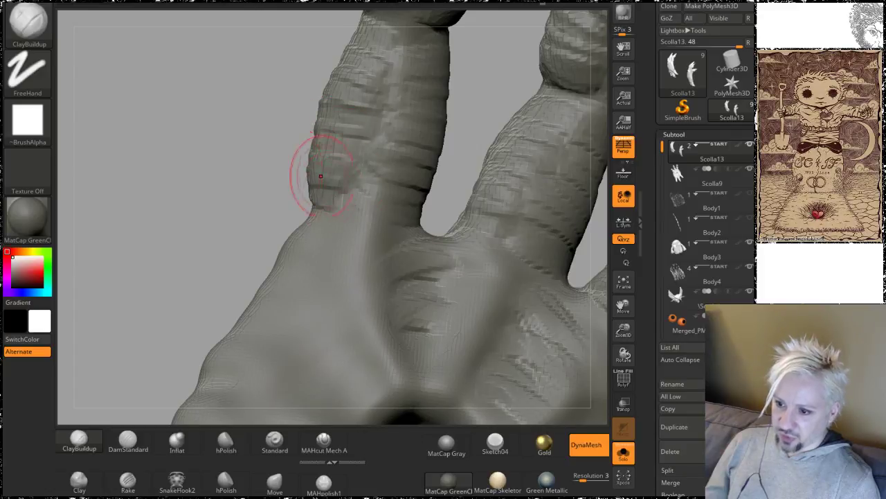
Step: Sculpt parallel crosswise folds on the outer side of the hand, just below the outer finger's base knuckle
{"action": "mouse_move", "coordinate": [173, 177]}
{"action": "left_mouse_down"}
{"action": "mouse_move", "coordinate": [331, 227]}
{"action": "mouse_move", "coordinate": [239, 256]}
{"action": "left_mouse_up"}
{"action": "left_click_drag", "start_coordinate": [334, 263], "coordinate": [245, 279]}
{"action": "left_click_drag", "start_coordinate": [334, 291], "coordinate": [249, 306]}
{"action": "left_click_drag", "start_coordinate": [338, 321], "coordinate": [257, 335]}
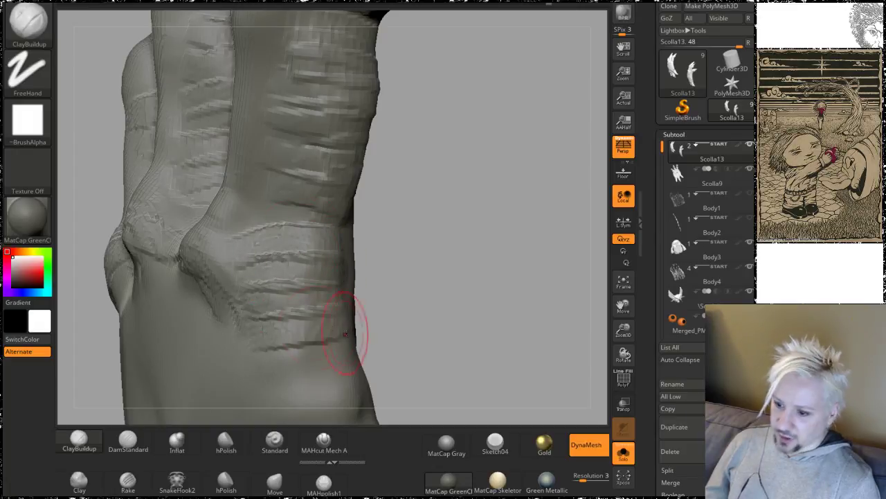
{"action": "left_click_drag", "start_coordinate": [342, 344], "coordinate": [268, 363]}
Step: Continue the row of crosswise folds along the hand's outer edge towards the wrist
{"action": "left_click_drag", "start_coordinate": [462, 284], "coordinate": [454, 133], "text": "alt"}
{"action": "left_click_drag", "start_coordinate": [520, 166], "coordinate": [488, 198]}
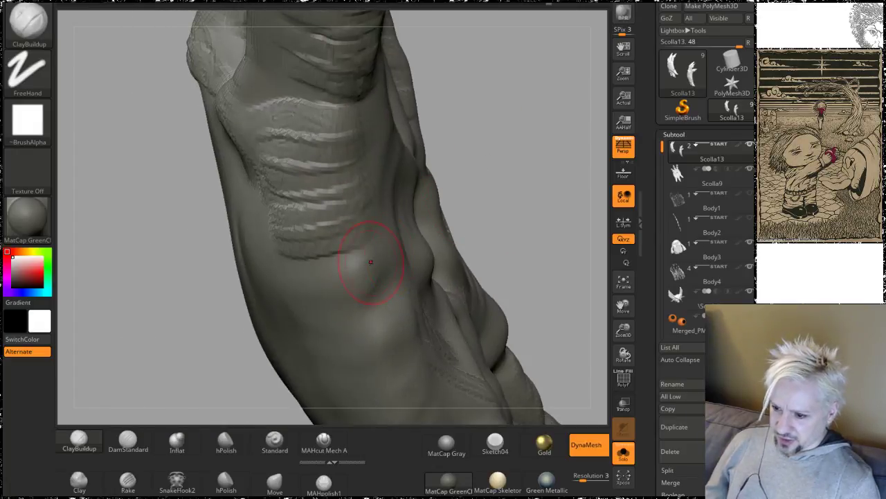
{"action": "left_click_drag", "start_coordinate": [371, 261], "coordinate": [311, 272]}
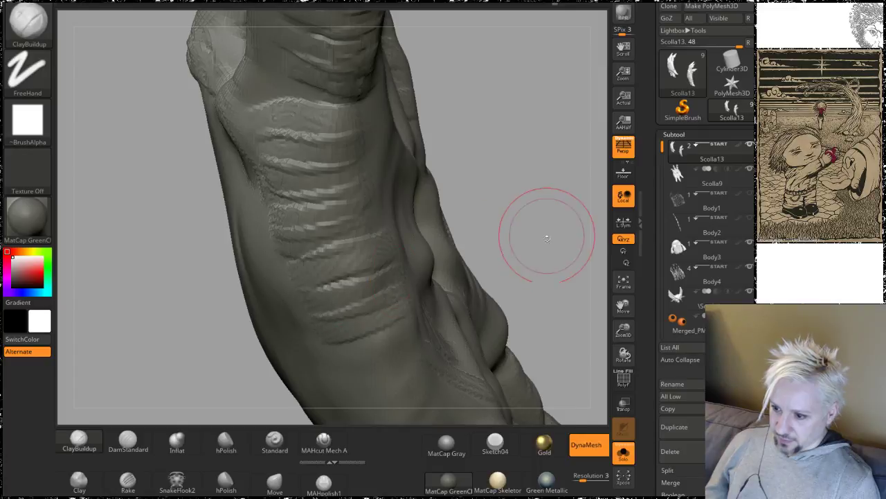
{"action": "mouse_move", "coordinate": [545, 233]}
{"action": "left_mouse_down"}
{"action": "mouse_move", "coordinate": [548, 123]}
{"action": "mouse_move", "coordinate": [441, 143]}
{"action": "left_mouse_up"}
{"action": "left_click_drag", "start_coordinate": [560, 222], "coordinate": [404, 212]}
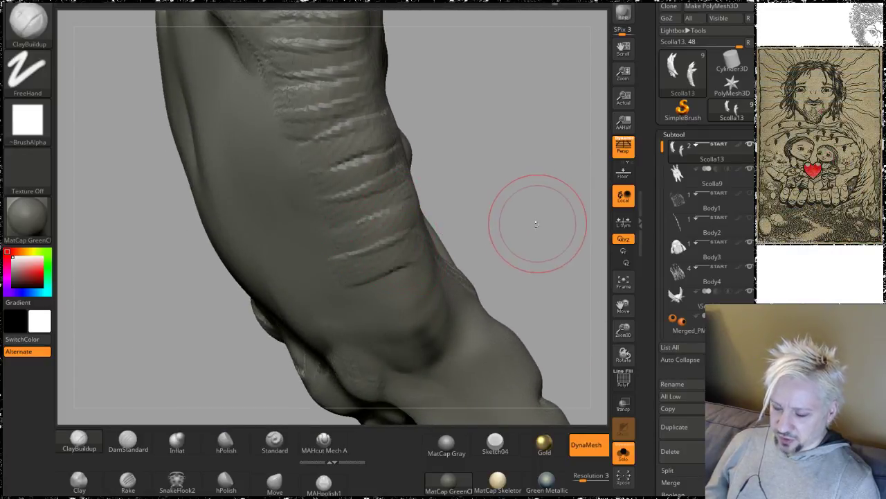
Step: Extend the crosswise folds past the lower end of the hand's outer edge onto the wrist
{"action": "mouse_move", "coordinate": [531, 224]}
{"action": "left_mouse_down"}
{"action": "mouse_move", "coordinate": [505, 123]}
{"action": "mouse_move", "coordinate": [493, 124]}
{"action": "left_mouse_up"}
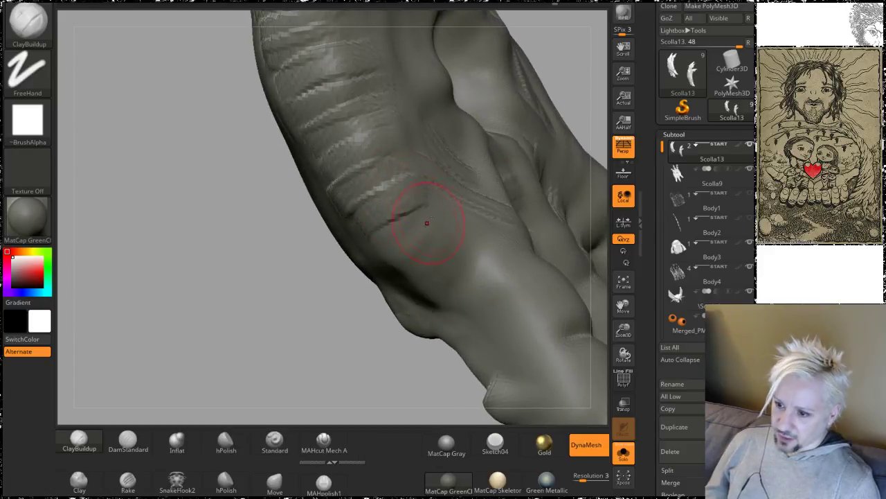
{"action": "mouse_move", "coordinate": [277, 360]}
{"action": "left_mouse_down"}
{"action": "mouse_move", "coordinate": [241, 206]}
{"action": "mouse_move", "coordinate": [260, 221]}
{"action": "mouse_move", "coordinate": [406, 148]}
{"action": "left_mouse_up"}
{"action": "mouse_move", "coordinate": [201, 225]}
{"action": "left_mouse_down"}
{"action": "mouse_move", "coordinate": [164, 245]}
{"action": "mouse_move", "coordinate": [204, 231]}
{"action": "left_mouse_up"}
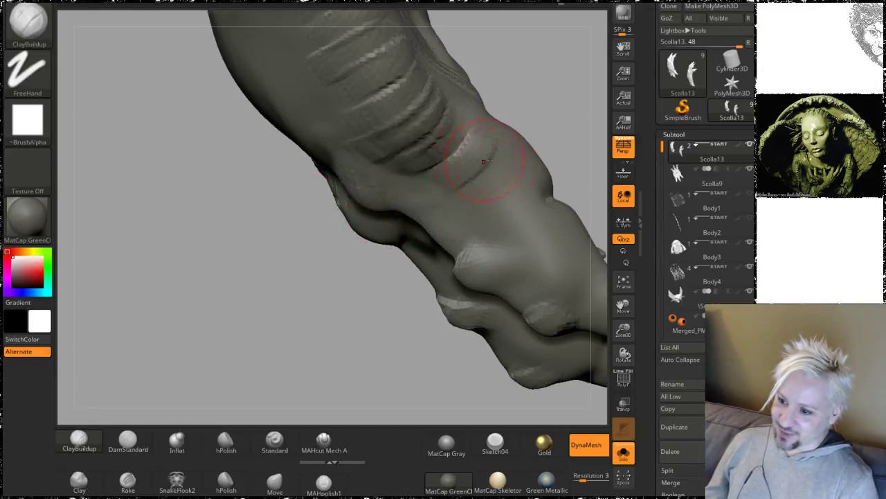
{"action": "mouse_move", "coordinate": [563, 111]}
{"action": "left_mouse_down"}
{"action": "mouse_move", "coordinate": [479, 112]}
{"action": "mouse_move", "coordinate": [519, 106]}
{"action": "mouse_move", "coordinate": [522, 90]}
{"action": "mouse_move", "coordinate": [478, 141]}
{"action": "mouse_move", "coordinate": [525, 124]}
{"action": "mouse_move", "coordinate": [456, 206]}
{"action": "mouse_move", "coordinate": [478, 242]}
{"action": "mouse_move", "coordinate": [460, 293]}
{"action": "mouse_move", "coordinate": [471, 197]}
{"action": "mouse_move", "coordinate": [392, 297]}
{"action": "mouse_move", "coordinate": [253, 297]}
{"action": "mouse_move", "coordinate": [264, 268]}
{"action": "left_mouse_up"}
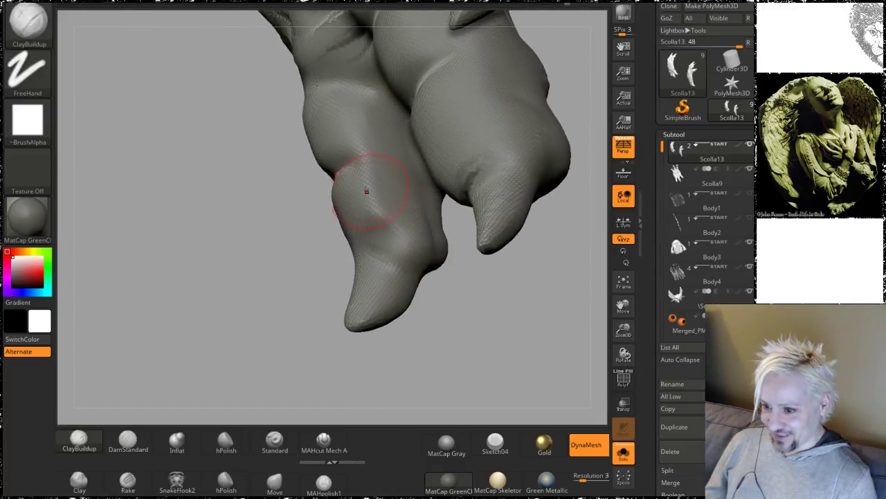
Step: Sculpt crosswise wrinkles around the outer finger's end segment, covering its sides and pad down to the claw's base
{"action": "left_click_drag", "start_coordinate": [335, 178], "coordinate": [426, 187]}
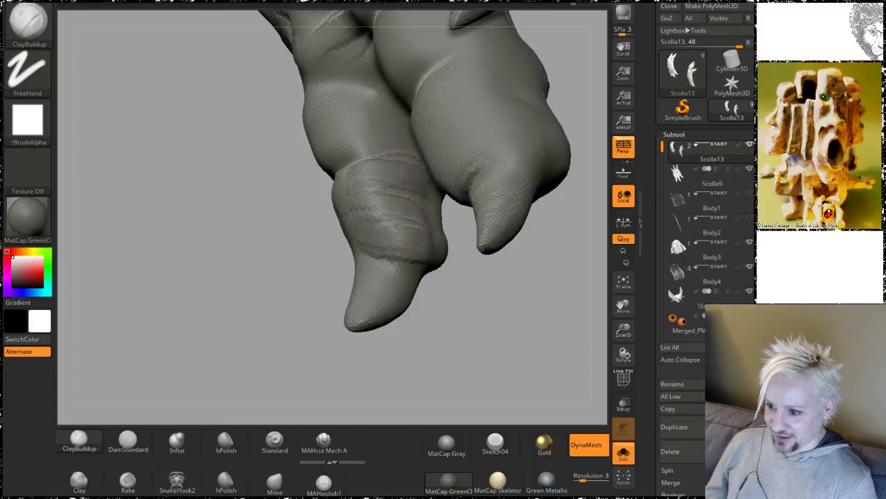
{"action": "mouse_move", "coordinate": [274, 255]}
{"action": "left_mouse_down"}
{"action": "mouse_move", "coordinate": [259, 188]}
{"action": "mouse_move", "coordinate": [362, 193]}
{"action": "left_mouse_up"}
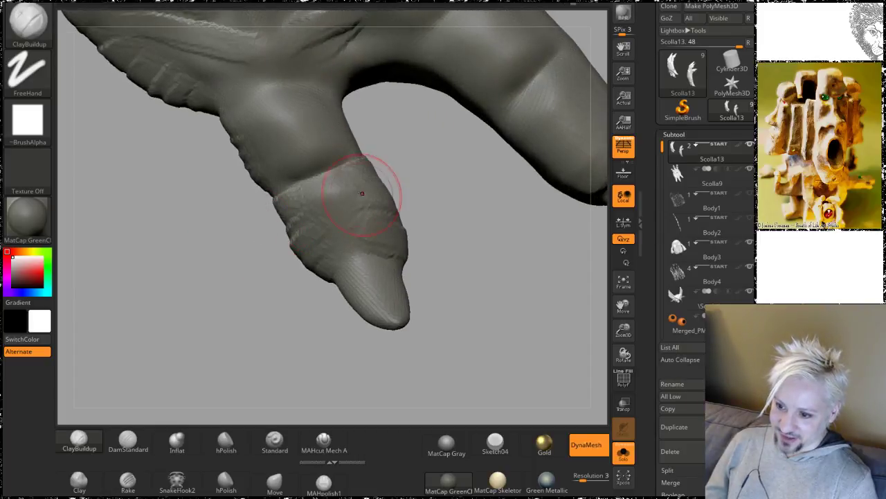
{"action": "mouse_move", "coordinate": [335, 260]}
{"action": "left_mouse_down"}
{"action": "mouse_move", "coordinate": [331, 243]}
{"action": "mouse_move", "coordinate": [360, 201]}
{"action": "mouse_move", "coordinate": [357, 239]}
{"action": "mouse_move", "coordinate": [371, 249]}
{"action": "left_mouse_up"}
{"action": "mouse_move", "coordinate": [449, 216]}
{"action": "left_mouse_down"}
{"action": "mouse_move", "coordinate": [298, 233]}
{"action": "mouse_move", "coordinate": [314, 195]}
{"action": "left_mouse_up"}
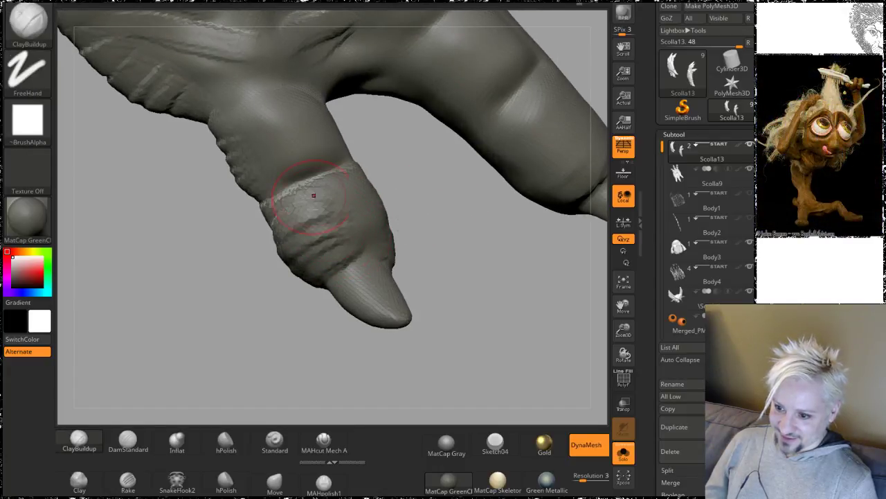
{"action": "mouse_move", "coordinate": [433, 188]}
{"action": "left_mouse_down"}
{"action": "mouse_move", "coordinate": [410, 191]}
{"action": "mouse_move", "coordinate": [427, 227]}
{"action": "left_mouse_up"}
{"action": "left_click_drag", "start_coordinate": [478, 199], "coordinate": [471, 180]}
Step: Add parallel crosswise folds across the side and palm face of the outer finger's base segment
{"action": "left_click_drag", "start_coordinate": [423, 160], "coordinate": [451, 226], "text": "alt"}
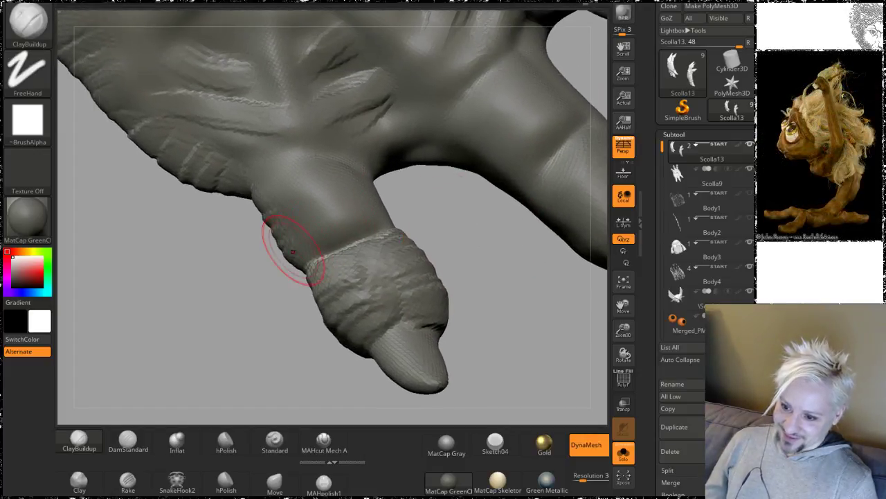
{"action": "mouse_move", "coordinate": [359, 251]}
{"action": "left_mouse_down"}
{"action": "mouse_move", "coordinate": [275, 209]}
{"action": "mouse_move", "coordinate": [288, 183]}
{"action": "left_mouse_up"}
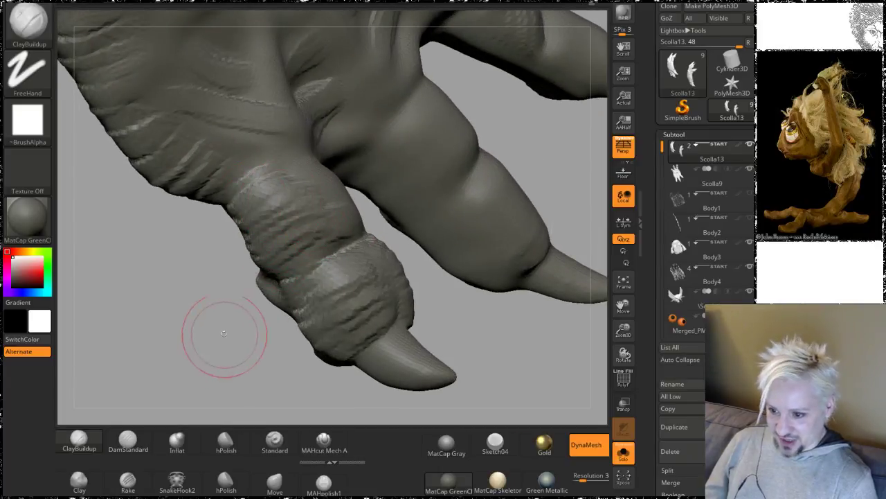
{"action": "left_click_drag", "start_coordinate": [224, 333], "coordinate": [302, 244]}
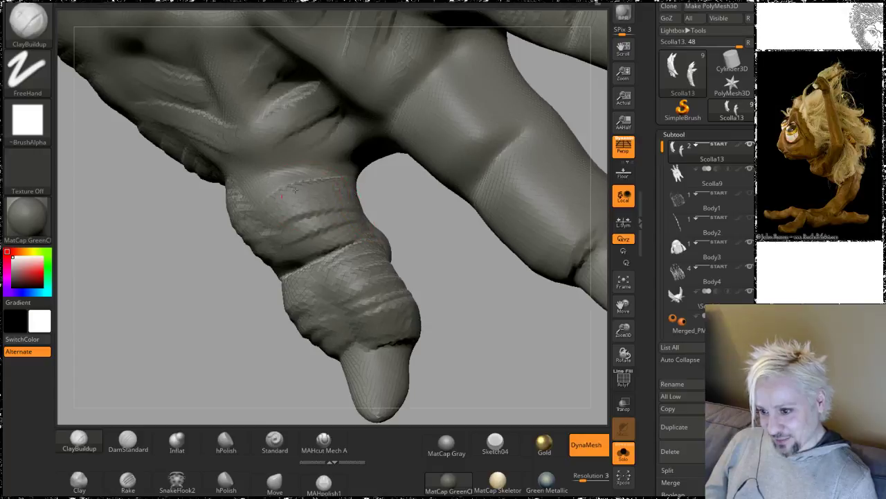
Step: Sculpt crosswise folds around the sides of the neighbouring middle finger's end segment, just above its claw
{"action": "mouse_move", "coordinate": [461, 245]}
{"action": "left_mouse_down", "text": "alt"}
{"action": "mouse_move", "coordinate": [332, 280]}
{"action": "mouse_move", "coordinate": [419, 300]}
{"action": "left_mouse_up", "text": "alt"}
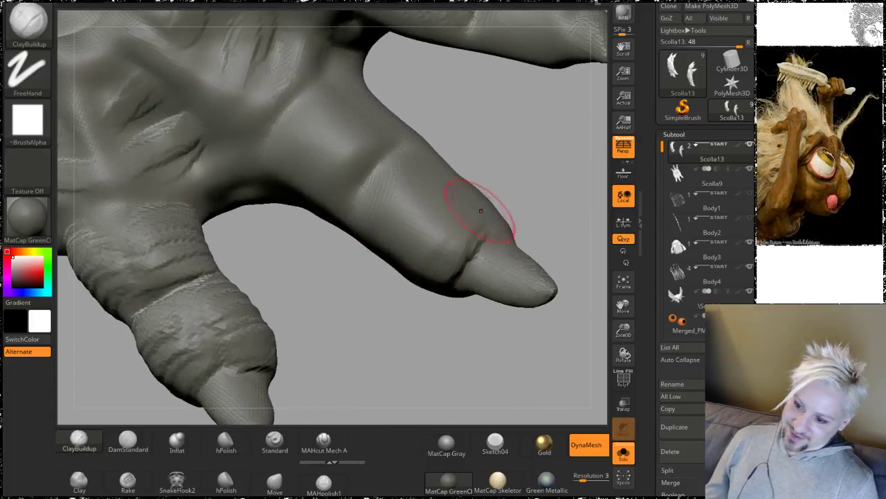
{"action": "mouse_move", "coordinate": [395, 368]}
{"action": "left_mouse_down"}
{"action": "mouse_move", "coordinate": [423, 259]}
{"action": "mouse_move", "coordinate": [415, 320]}
{"action": "mouse_move", "coordinate": [407, 281]}
{"action": "left_mouse_up"}
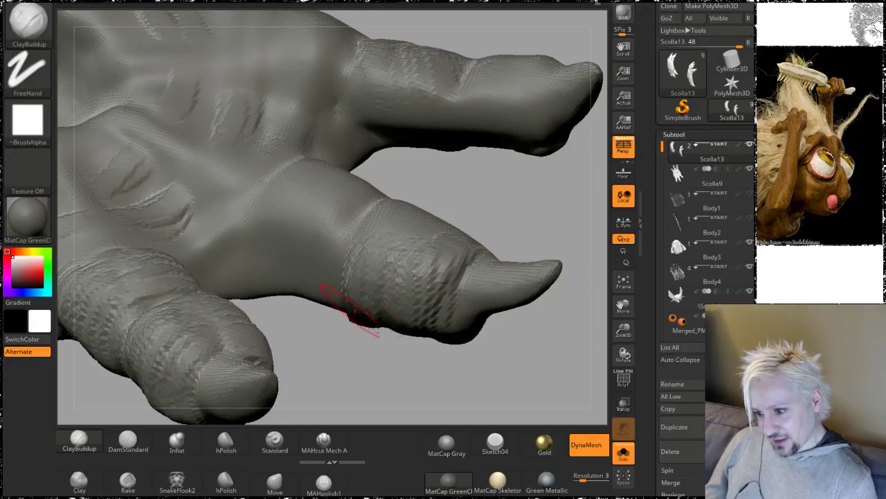
{"action": "left_click_drag", "start_coordinate": [388, 365], "coordinate": [447, 235]}
{"action": "mouse_move", "coordinate": [524, 186]}
{"action": "left_mouse_down"}
{"action": "mouse_move", "coordinate": [518, 203]}
{"action": "mouse_move", "coordinate": [408, 233]}
{"action": "left_mouse_up"}
{"action": "left_click_drag", "start_coordinate": [498, 225], "coordinate": [415, 245], "text": "alt"}
{"action": "left_click_drag", "start_coordinate": [509, 257], "coordinate": [435, 271], "text": "alt"}
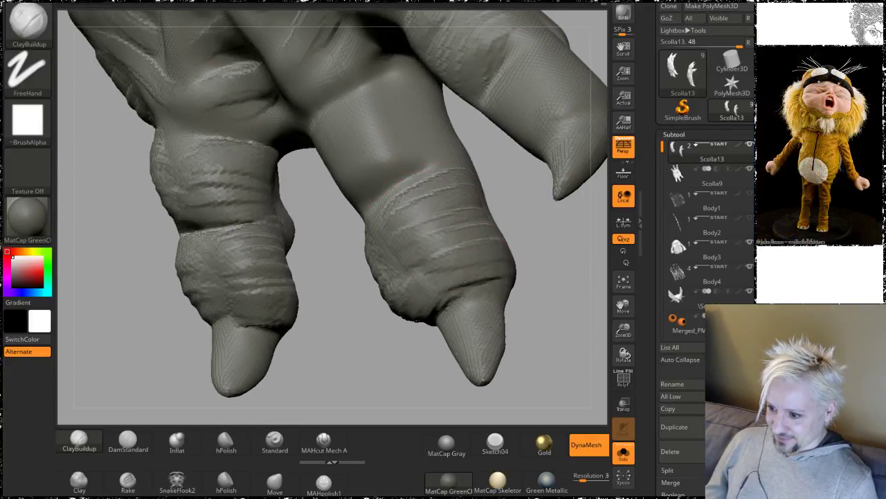
Step: Fill the palm-side pad of the middle finger's end segment with crosswise wrinkles that join the side folds
{"action": "left_click_drag", "start_coordinate": [564, 263], "coordinate": [523, 276]}
{"action": "left_click_drag", "start_coordinate": [488, 224], "coordinate": [461, 177]}
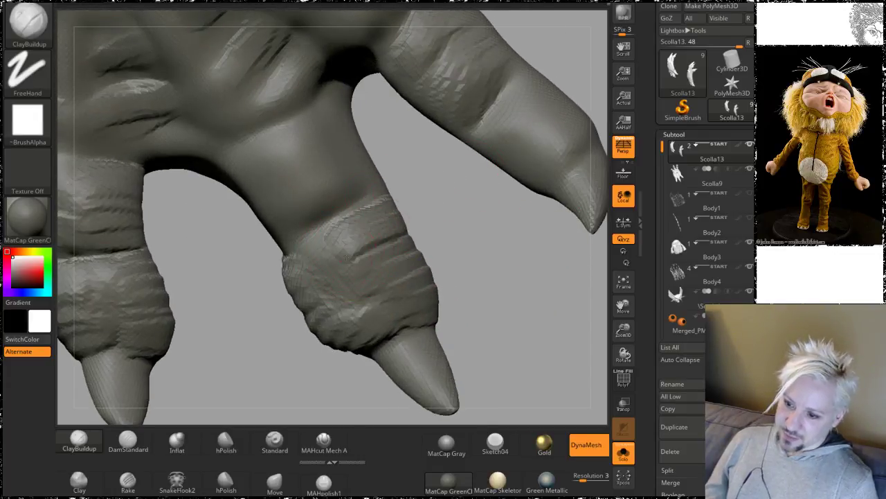
{"action": "mouse_move", "coordinate": [505, 287]}
{"action": "left_mouse_down"}
{"action": "mouse_move", "coordinate": [476, 251]}
{"action": "mouse_move", "coordinate": [423, 242]}
{"action": "left_mouse_up"}
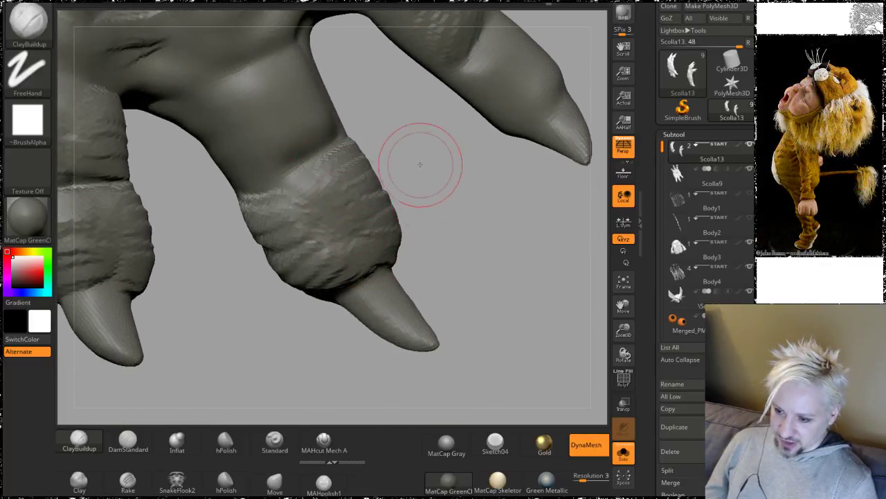
{"action": "left_click_drag", "start_coordinate": [419, 164], "coordinate": [329, 230]}
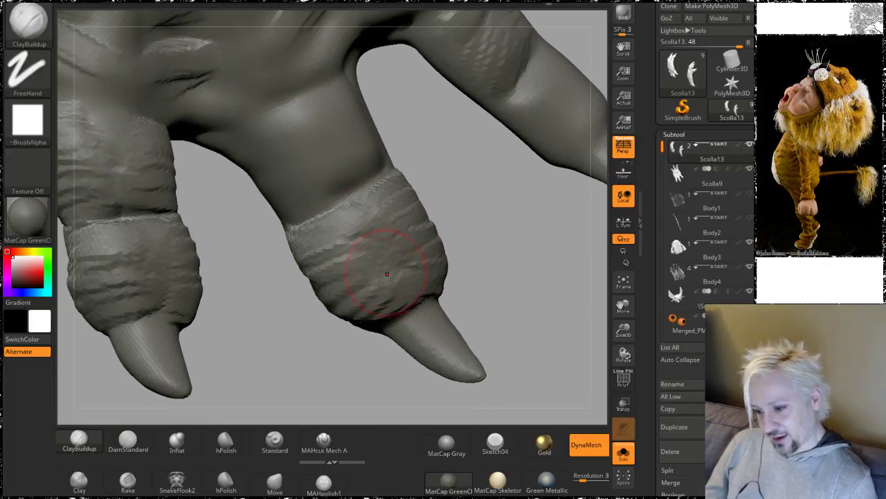
Step: Sculpt a row of parallel crosswise folds over the palm side of the middle finger's base segment
{"action": "mouse_move", "coordinate": [270, 313]}
{"action": "left_mouse_down"}
{"action": "mouse_move", "coordinate": [293, 362]}
{"action": "mouse_move", "coordinate": [357, 248]}
{"action": "left_mouse_up"}
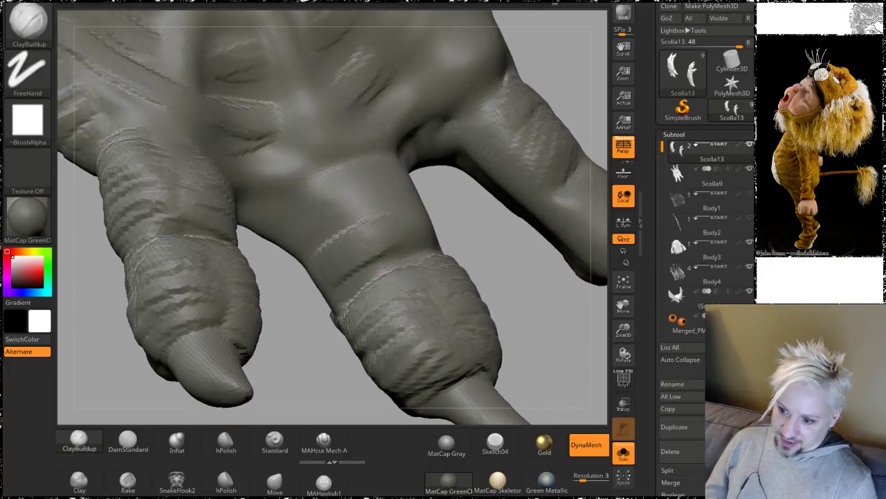
{"action": "left_click_drag", "start_coordinate": [320, 276], "coordinate": [364, 236]}
{"action": "left_click_drag", "start_coordinate": [302, 242], "coordinate": [347, 213]}
{"action": "left_click_drag", "start_coordinate": [273, 233], "coordinate": [318, 203]}
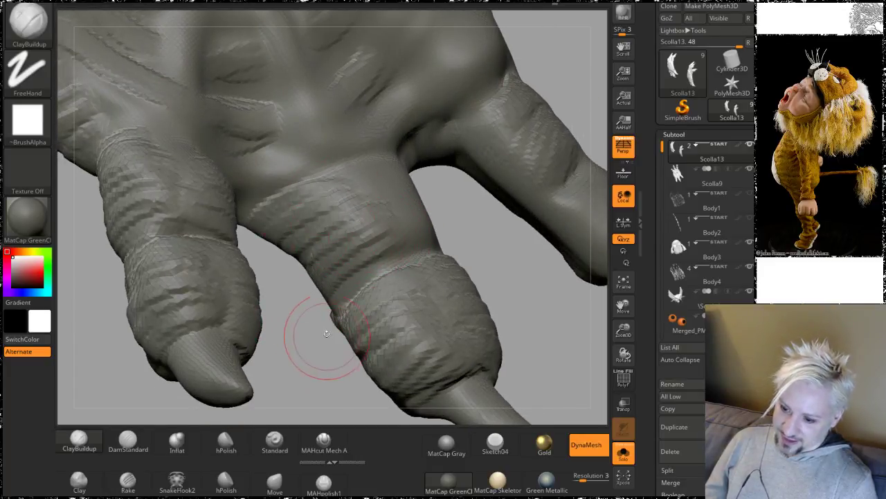
{"action": "mouse_move", "coordinate": [326, 333]}
{"action": "left_mouse_down"}
{"action": "mouse_move", "coordinate": [396, 166]}
{"action": "mouse_move", "coordinate": [460, 184]}
{"action": "left_mouse_up"}
{"action": "left_click_drag", "start_coordinate": [406, 216], "coordinate": [458, 207]}
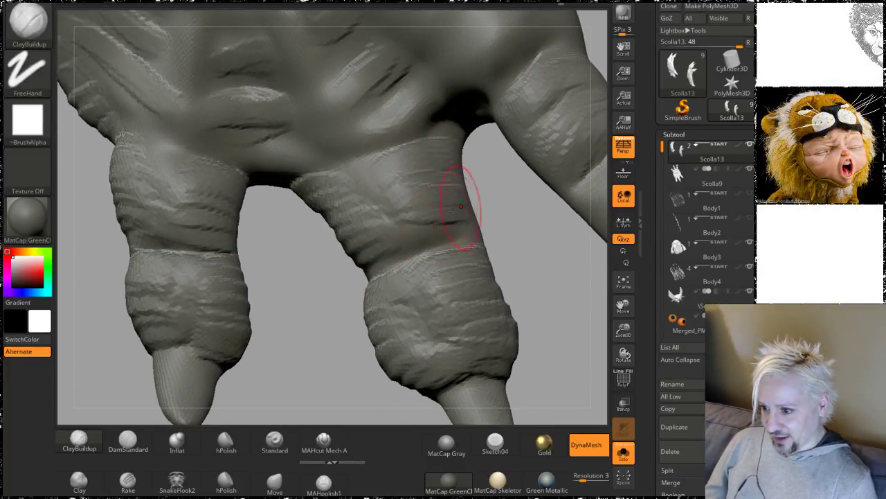
Step: Extend the middle finger's folds across its far side, linking the palm-side wrinkles with the knuckles
{"action": "mouse_move", "coordinate": [533, 219]}
{"action": "left_mouse_down"}
{"action": "mouse_move", "coordinate": [501, 229]}
{"action": "mouse_move", "coordinate": [415, 216]}
{"action": "left_mouse_up"}
{"action": "left_click_drag", "start_coordinate": [341, 274], "coordinate": [400, 304]}
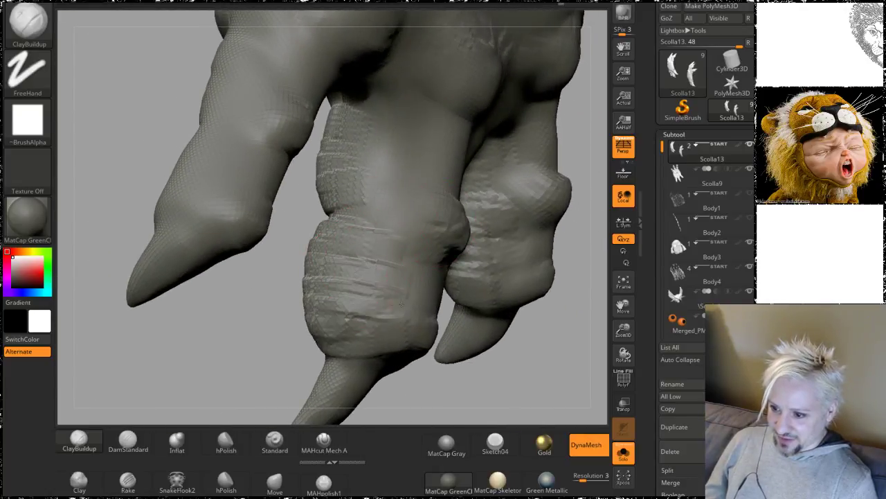
{"action": "left_click_drag", "start_coordinate": [256, 365], "coordinate": [198, 312]}
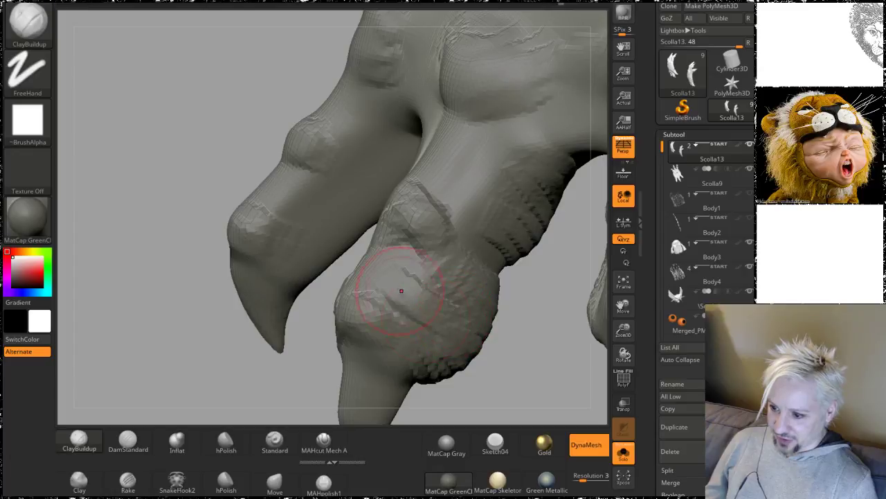
{"action": "left_click_drag", "start_coordinate": [385, 297], "coordinate": [454, 315]}
{"action": "left_click_drag", "start_coordinate": [401, 276], "coordinate": [432, 302]}
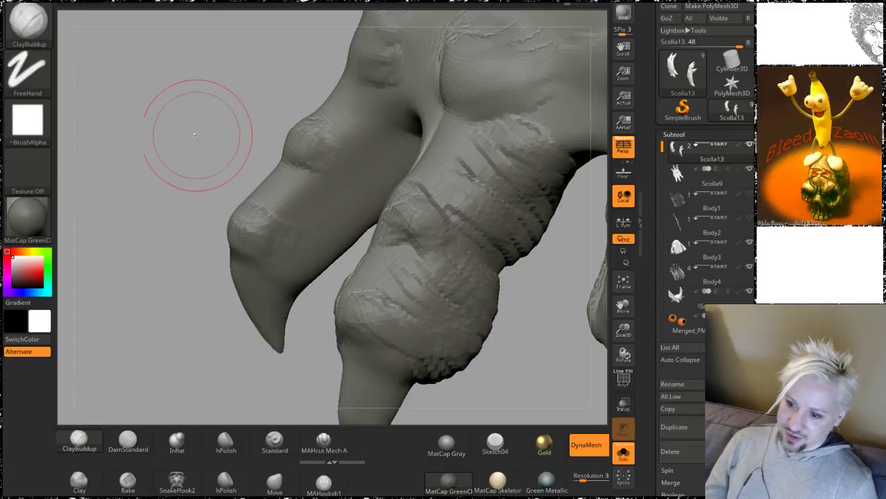
Step: Sculpt crosswise folds over the underside of the thumb-side finger, working on its base segment and fingertip pad
{"action": "mouse_move", "coordinate": [198, 115]}
{"action": "left_mouse_down"}
{"action": "mouse_move", "coordinate": [258, 152]}
{"action": "mouse_move", "coordinate": [204, 99]}
{"action": "mouse_move", "coordinate": [291, 270]}
{"action": "mouse_move", "coordinate": [307, 281]}
{"action": "mouse_move", "coordinate": [319, 92]}
{"action": "mouse_move", "coordinate": [279, 132]}
{"action": "left_mouse_up"}
{"action": "left_click_drag", "start_coordinate": [328, 89], "coordinate": [311, 151]}
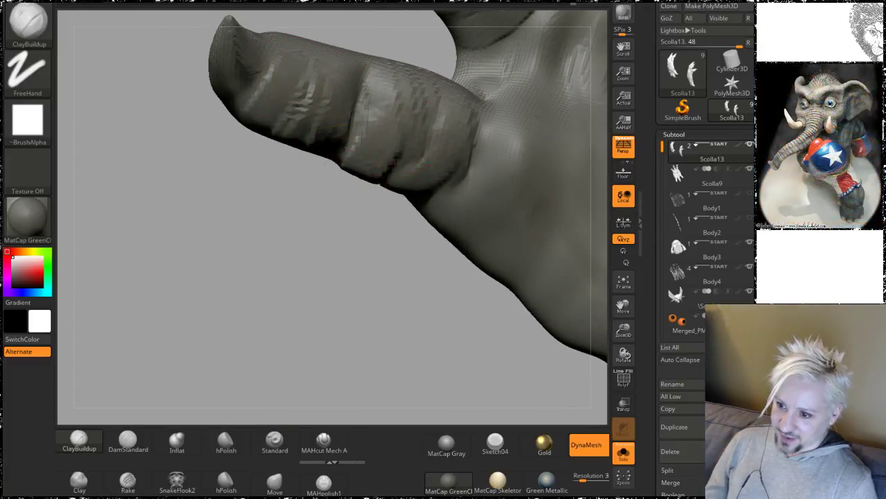
{"action": "left_click_drag", "start_coordinate": [394, 164], "coordinate": [416, 173]}
{"action": "mouse_move", "coordinate": [273, 277]}
{"action": "left_mouse_down"}
{"action": "mouse_move", "coordinate": [279, 311]}
{"action": "mouse_move", "coordinate": [265, 331]}
{"action": "mouse_move", "coordinate": [268, 323]}
{"action": "left_mouse_up"}
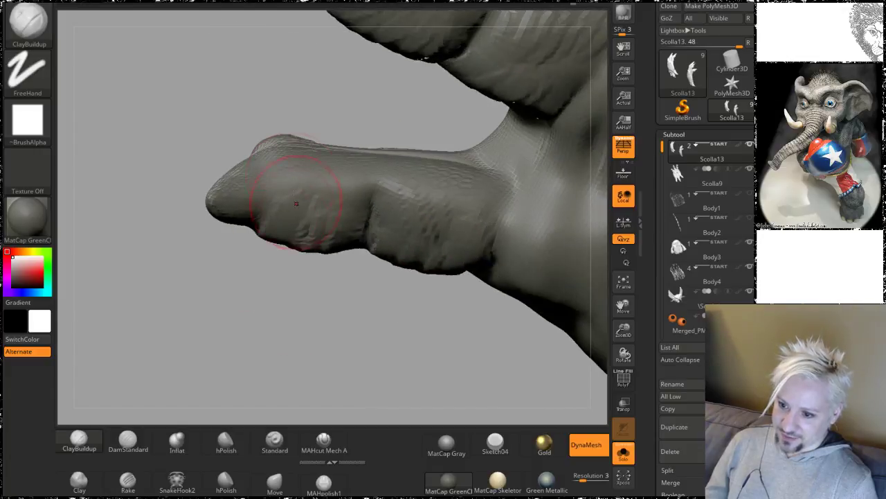
Step: Wrap crosswise wrinkles around the sides and pad of the thumb-side finger's end segment
{"action": "mouse_move", "coordinate": [304, 167]}
{"action": "left_mouse_down"}
{"action": "mouse_move", "coordinate": [316, 208]}
{"action": "mouse_move", "coordinate": [356, 195]}
{"action": "mouse_move", "coordinate": [352, 161]}
{"action": "left_mouse_up"}
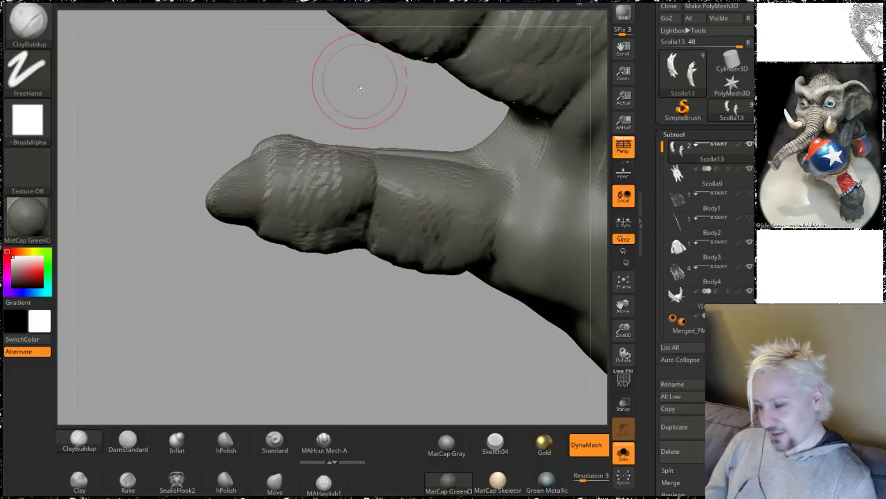
{"action": "left_click_drag", "start_coordinate": [364, 114], "coordinate": [361, 38]}
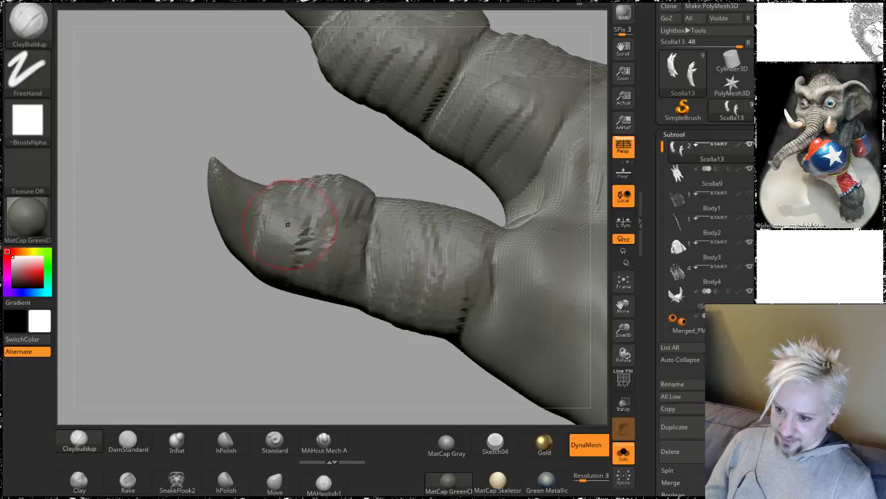
{"action": "mouse_move", "coordinate": [288, 224]}
{"action": "left_mouse_down"}
{"action": "mouse_move", "coordinate": [320, 255]}
{"action": "mouse_move", "coordinate": [336, 258]}
{"action": "left_mouse_up"}
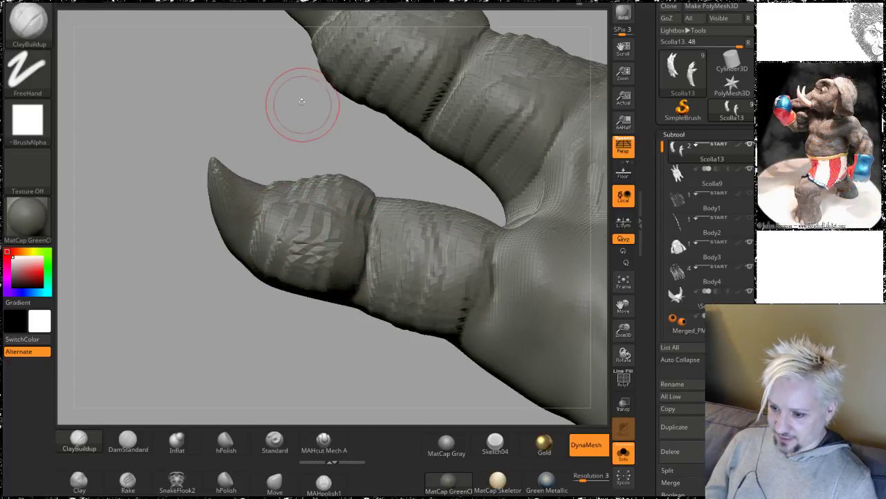
{"action": "mouse_move", "coordinate": [302, 102]}
{"action": "left_mouse_down"}
{"action": "mouse_move", "coordinate": [291, 198]}
{"action": "mouse_move", "coordinate": [300, 163]}
{"action": "mouse_move", "coordinate": [324, 180]}
{"action": "left_mouse_up"}
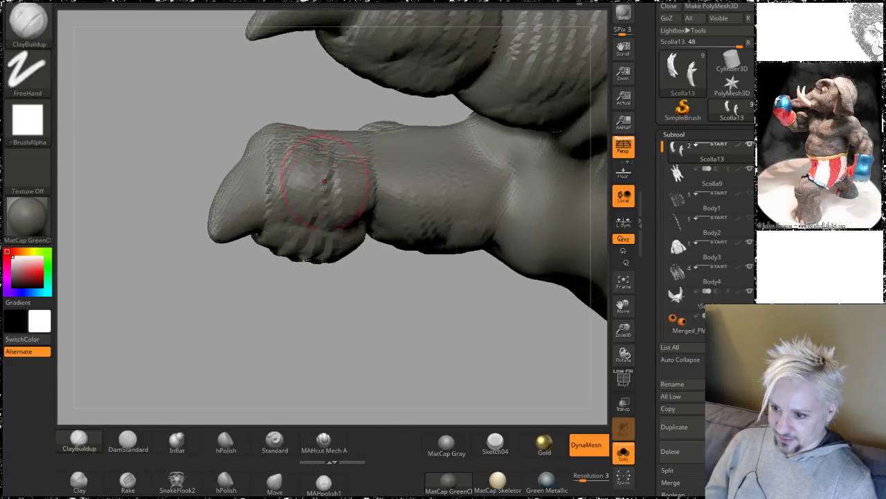
{"action": "left_click_drag", "start_coordinate": [295, 207], "coordinate": [293, 180]}
Step: With an enlarged Move brush, pull a finger's claw outward into a longer, downward-curving hook
{"action": "mouse_move", "coordinate": [287, 305]}
{"action": "left_mouse_down", "text": "alt"}
{"action": "mouse_move", "coordinate": [294, 187]}
{"action": "mouse_move", "coordinate": [306, 277]}
{"action": "mouse_move", "coordinate": [369, 192]}
{"action": "mouse_move", "coordinate": [390, 214]}
{"action": "mouse_move", "coordinate": [435, 210]}
{"action": "mouse_move", "coordinate": [319, 291]}
{"action": "mouse_move", "coordinate": [278, 334]}
{"action": "left_mouse_up", "text": "alt"}
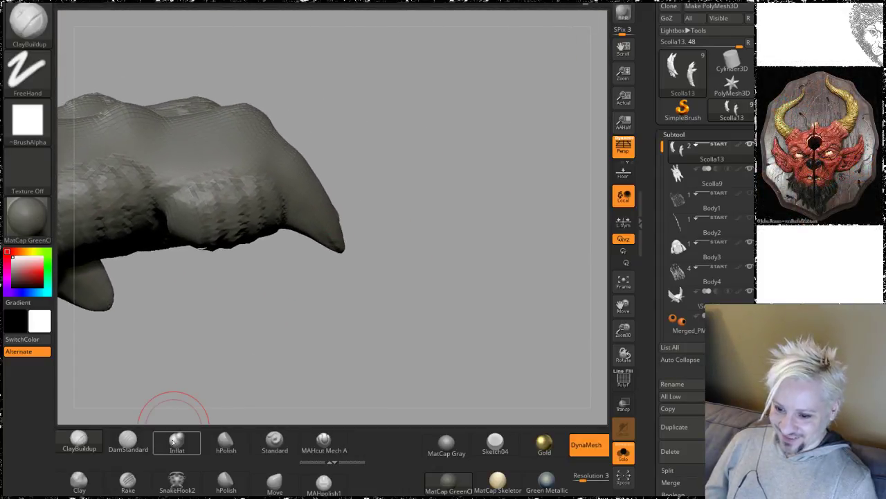
{"action": "left_click", "coordinate": [277, 483]}
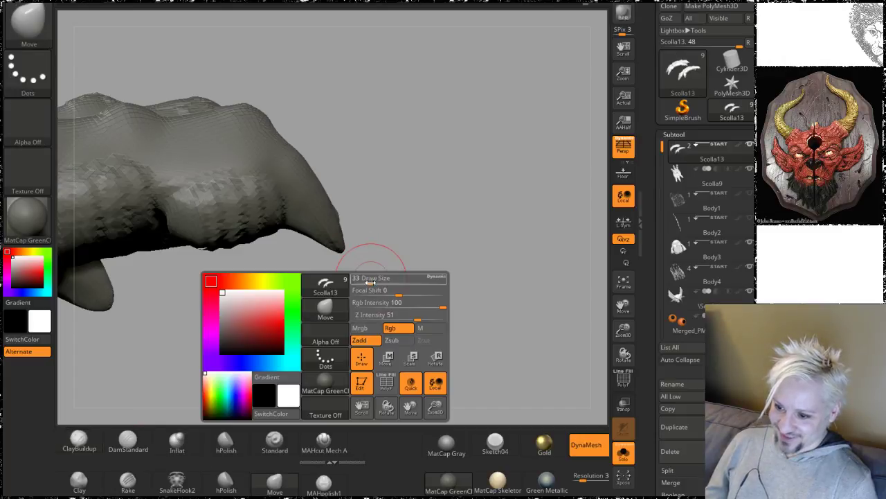
{"action": "key", "text": "space"}
{"action": "left_click_drag", "start_coordinate": [370, 282], "coordinate": [380, 279]}
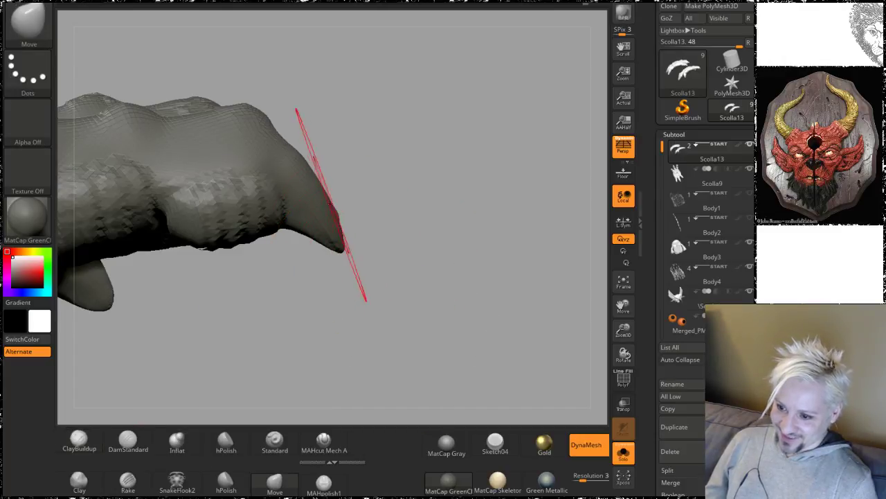
{"action": "left_click_drag", "start_coordinate": [329, 203], "coordinate": [368, 200]}
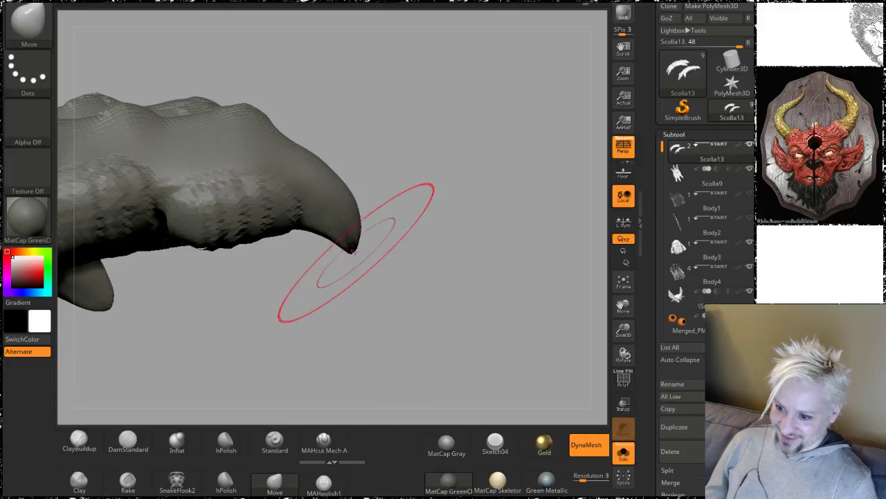
{"action": "left_click_drag", "start_coordinate": [369, 251], "coordinate": [422, 260]}
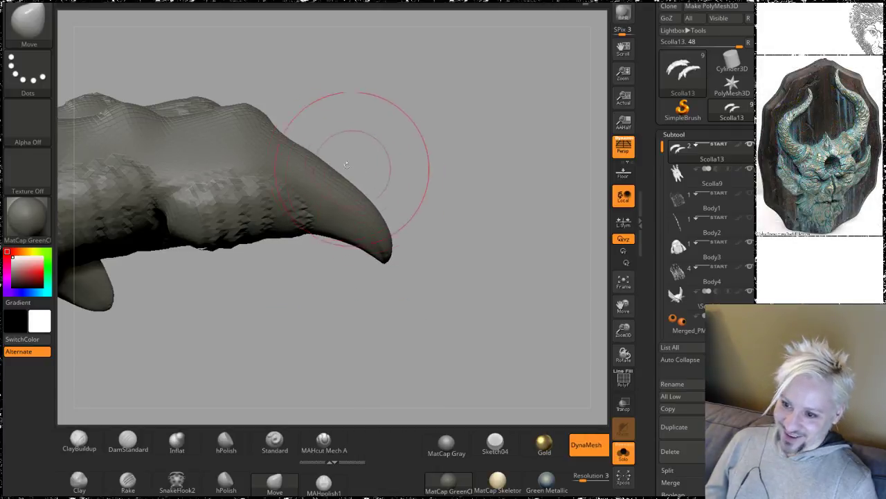
{"action": "mouse_move", "coordinate": [463, 150]}
{"action": "left_mouse_down"}
{"action": "mouse_move", "coordinate": [416, 198]}
{"action": "mouse_move", "coordinate": [434, 196]}
{"action": "mouse_move", "coordinate": [412, 234]}
{"action": "left_mouse_up"}
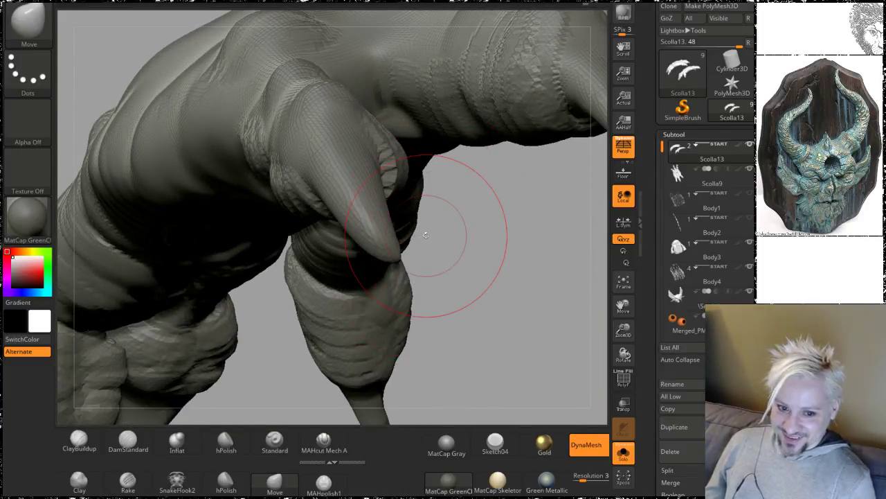
{"action": "mouse_move", "coordinate": [510, 247]}
{"action": "left_mouse_down", "text": "alt"}
{"action": "mouse_move", "coordinate": [529, 294]}
{"action": "mouse_move", "coordinate": [540, 286]}
{"action": "mouse_move", "coordinate": [521, 275]}
{"action": "left_mouse_up", "text": "alt"}
{"action": "mouse_move", "coordinate": [427, 295]}
{"action": "left_mouse_down"}
{"action": "mouse_move", "coordinate": [429, 307]}
{"action": "mouse_move", "coordinate": [459, 261]}
{"action": "mouse_move", "coordinate": [478, 257]}
{"action": "mouse_move", "coordinate": [453, 297]}
{"action": "mouse_move", "coordinate": [450, 277]}
{"action": "left_mouse_up"}
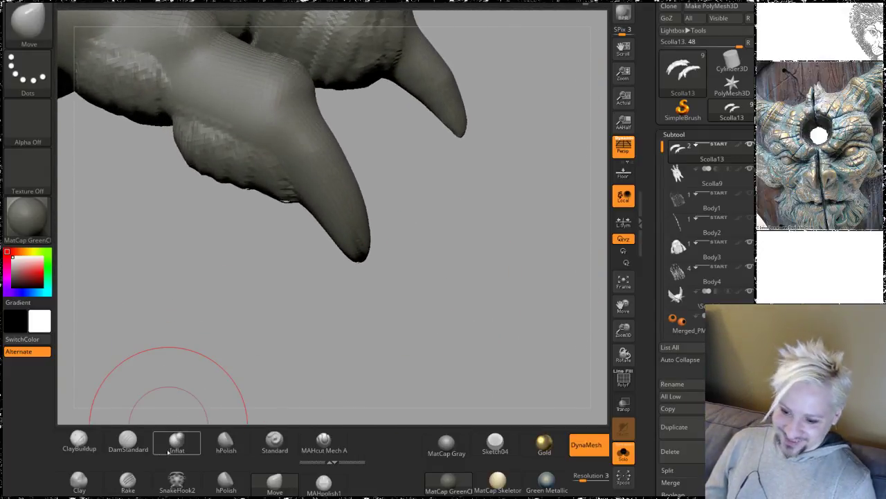
Step: Plane the lengthened claw's top and sides into flat facets using a smaller hPolish brush
{"action": "left_click", "coordinate": [222, 443]}
{"action": "key", "text": "space"}
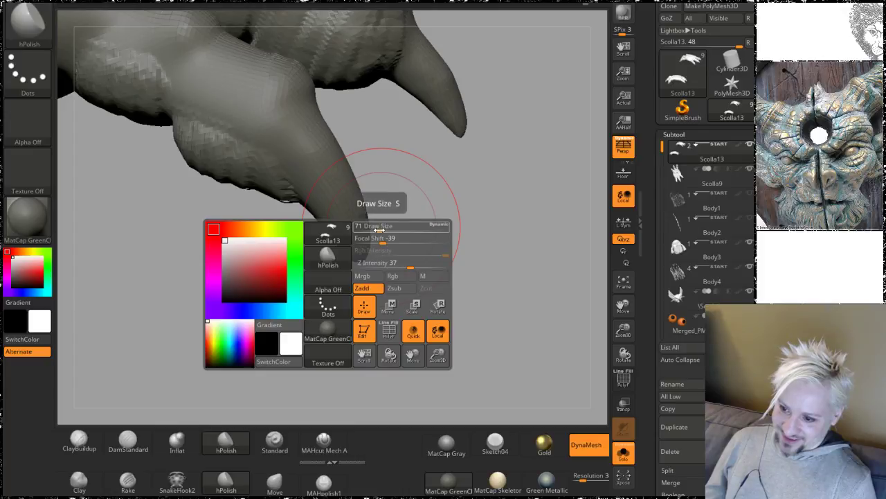
{"action": "left_click_drag", "start_coordinate": [380, 230], "coordinate": [370, 229]}
{"action": "left_click_drag", "start_coordinate": [327, 295], "coordinate": [321, 224]}
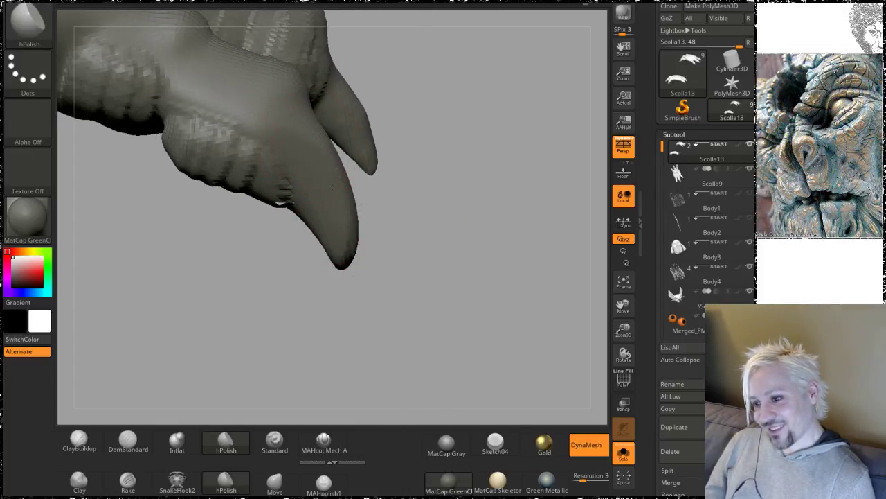
{"action": "mouse_move", "coordinate": [334, 265]}
{"action": "left_mouse_down"}
{"action": "mouse_move", "coordinate": [316, 332]}
{"action": "mouse_move", "coordinate": [367, 240]}
{"action": "left_mouse_up"}
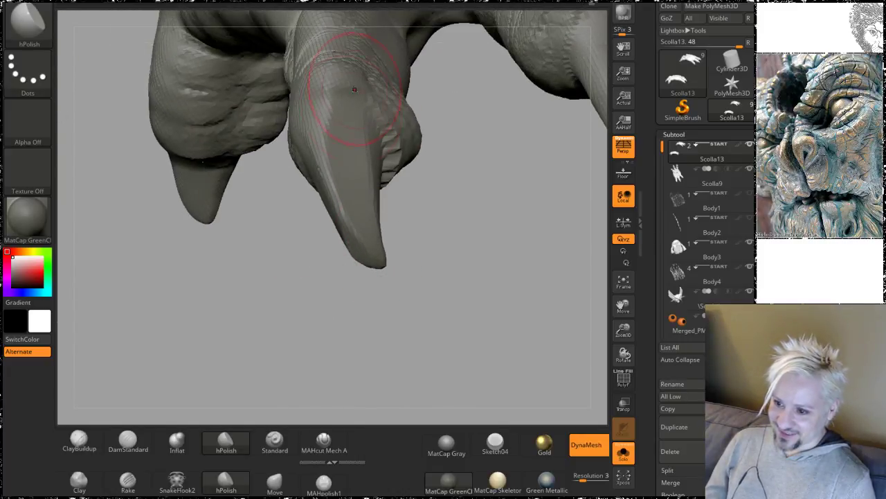
{"action": "mouse_move", "coordinate": [269, 325]}
{"action": "left_mouse_down"}
{"action": "mouse_move", "coordinate": [305, 221]}
{"action": "mouse_move", "coordinate": [324, 269]}
{"action": "mouse_move", "coordinate": [366, 246]}
{"action": "left_mouse_up"}
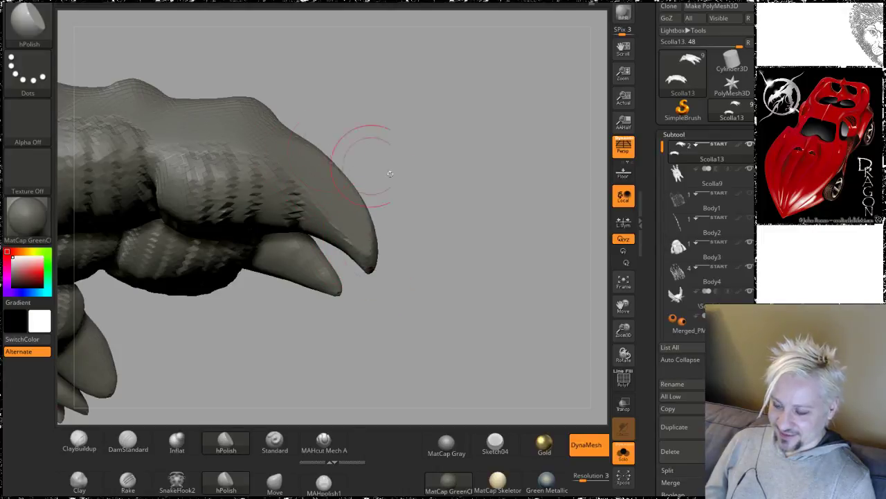
Step: Examine the planed claw and the folded finger segments from the side, from underneath and from the front
{"action": "left_click_drag", "start_coordinate": [480, 204], "coordinate": [432, 233]}
{"action": "mouse_move", "coordinate": [318, 274]}
{"action": "left_mouse_down"}
{"action": "mouse_move", "coordinate": [411, 285]}
{"action": "mouse_move", "coordinate": [357, 318]}
{"action": "left_mouse_up"}
{"action": "left_click_drag", "start_coordinate": [334, 248], "coordinate": [319, 283], "text": "alt"}
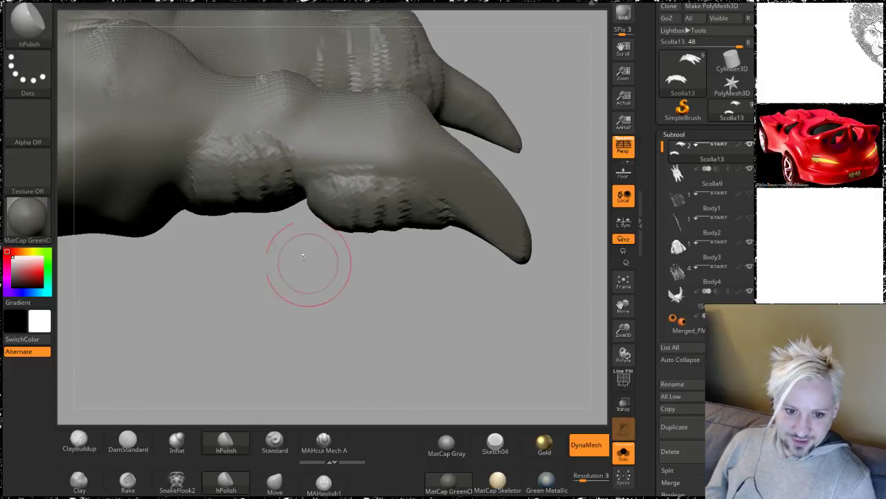
{"action": "mouse_move", "coordinate": [328, 289]}
{"action": "left_mouse_down"}
{"action": "mouse_move", "coordinate": [332, 264]}
{"action": "mouse_move", "coordinate": [358, 276]}
{"action": "left_mouse_up"}
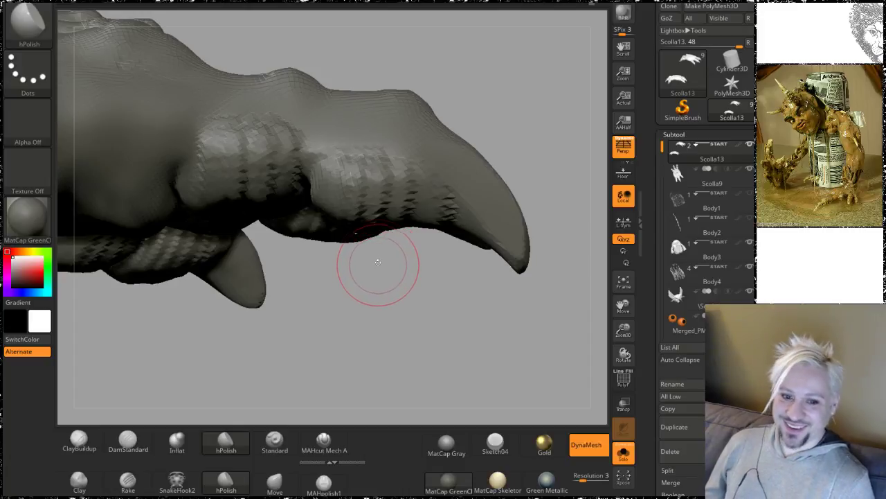
{"action": "mouse_move", "coordinate": [417, 306]}
{"action": "left_mouse_down"}
{"action": "mouse_move", "coordinate": [406, 259]}
{"action": "mouse_move", "coordinate": [426, 264]}
{"action": "mouse_move", "coordinate": [435, 248]}
{"action": "left_mouse_up"}
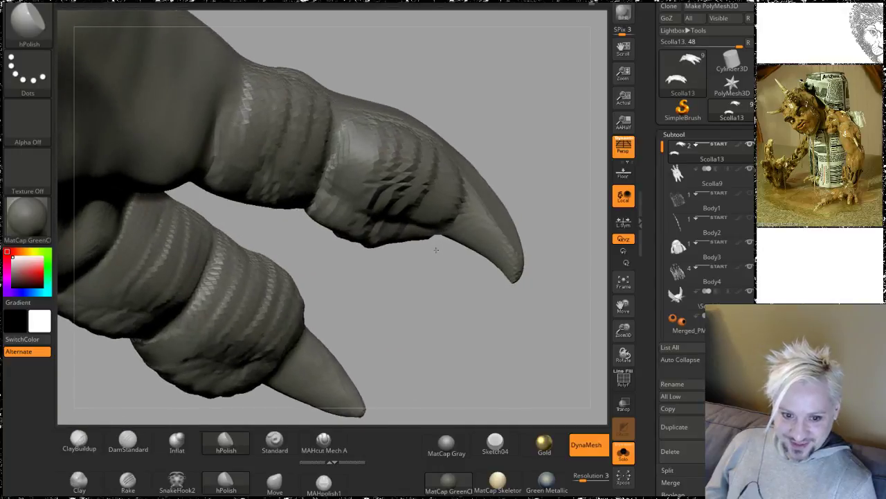
{"action": "mouse_move", "coordinate": [450, 321]}
{"action": "left_mouse_down", "text": "alt"}
{"action": "mouse_move", "coordinate": [399, 281]}
{"action": "mouse_move", "coordinate": [505, 129]}
{"action": "mouse_move", "coordinate": [506, 159]}
{"action": "mouse_move", "coordinate": [419, 274]}
{"action": "left_mouse_up", "text": "alt"}
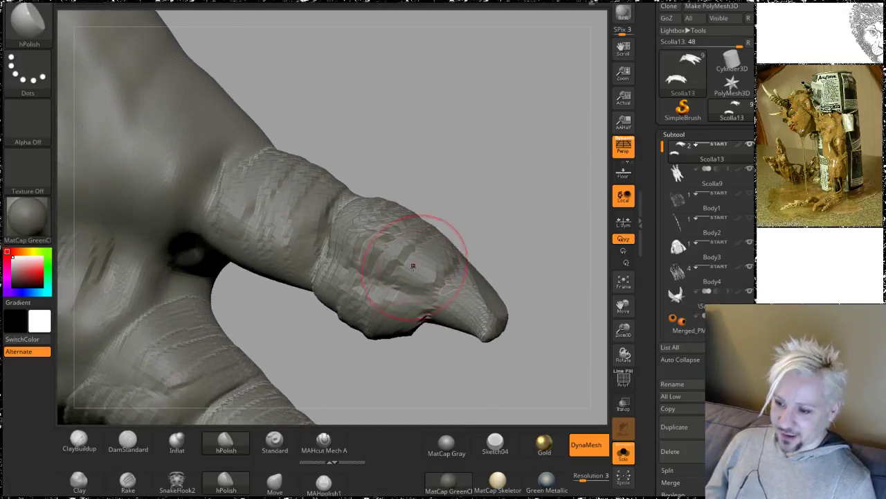
{"action": "key", "text": "shift"}
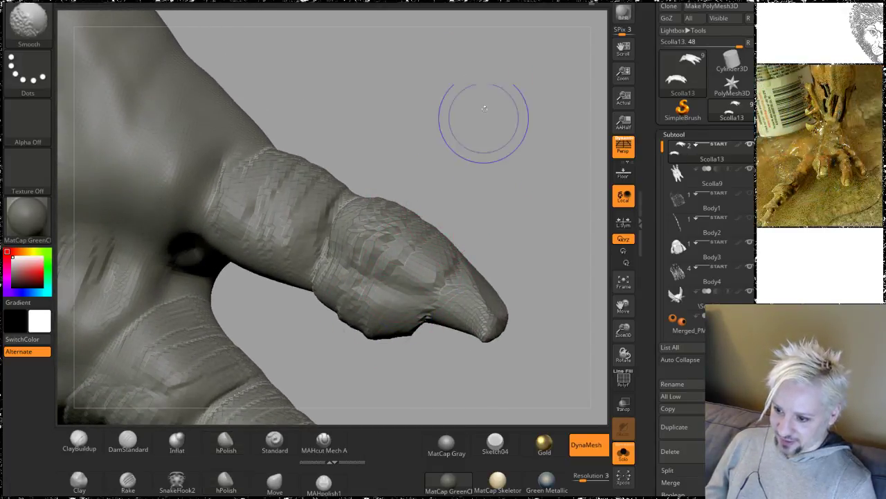
{"action": "mouse_move", "coordinate": [485, 108]}
{"action": "left_mouse_down"}
{"action": "mouse_move", "coordinate": [465, 166]}
{"action": "mouse_move", "coordinate": [475, 123]}
{"action": "mouse_move", "coordinate": [494, 203]}
{"action": "mouse_move", "coordinate": [463, 137]}
{"action": "left_mouse_up"}
{"action": "left_click_drag", "start_coordinate": [429, 345], "coordinate": [414, 280]}
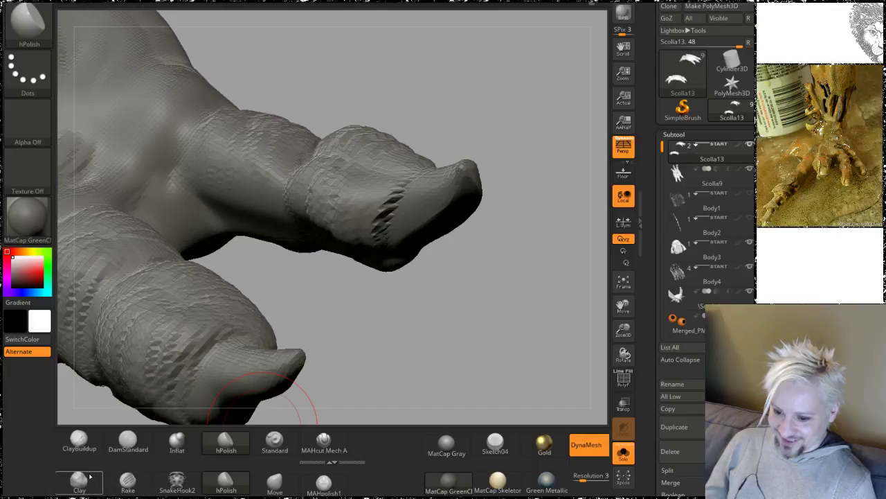
Step: With the ClayBuildup brush, add crosswise skin folds to the facing sides of two neighbouring fingers' base segments
{"action": "left_click", "coordinate": [79, 440]}
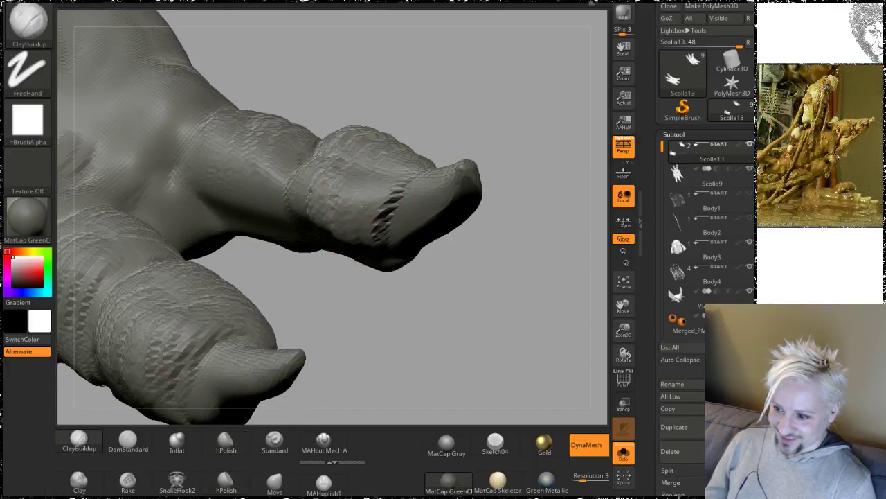
{"action": "mouse_move", "coordinate": [501, 58]}
{"action": "left_mouse_down"}
{"action": "mouse_move", "coordinate": [494, 148]}
{"action": "mouse_move", "coordinate": [423, 124]}
{"action": "left_mouse_up"}
{"action": "mouse_move", "coordinate": [491, 80]}
{"action": "left_mouse_down"}
{"action": "mouse_move", "coordinate": [469, 134]}
{"action": "mouse_move", "coordinate": [396, 160]}
{"action": "left_mouse_up"}
{"action": "left_click_drag", "start_coordinate": [420, 211], "coordinate": [460, 169]}
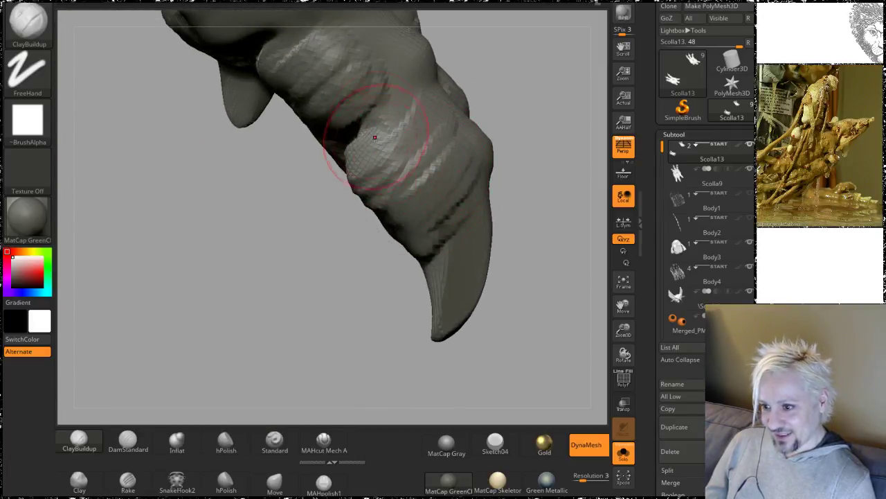
{"action": "left_click_drag", "start_coordinate": [547, 133], "coordinate": [447, 191]}
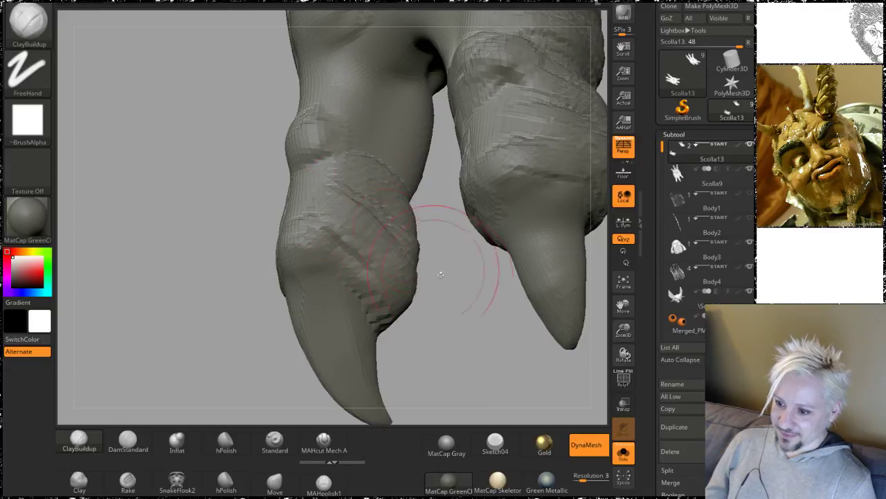
{"action": "mouse_move", "coordinate": [447, 280]}
{"action": "left_mouse_down"}
{"action": "mouse_move", "coordinate": [454, 321]}
{"action": "mouse_move", "coordinate": [423, 225]}
{"action": "left_mouse_up"}
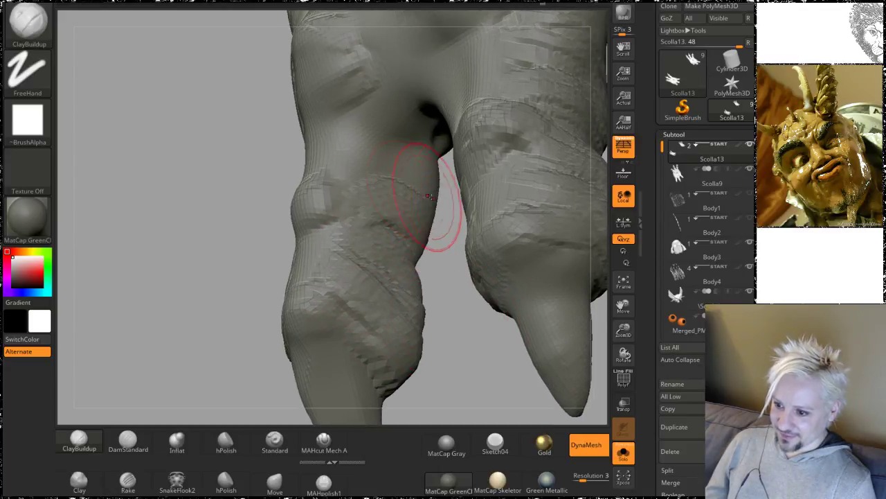
{"action": "left_click_drag", "start_coordinate": [376, 175], "coordinate": [379, 158]}
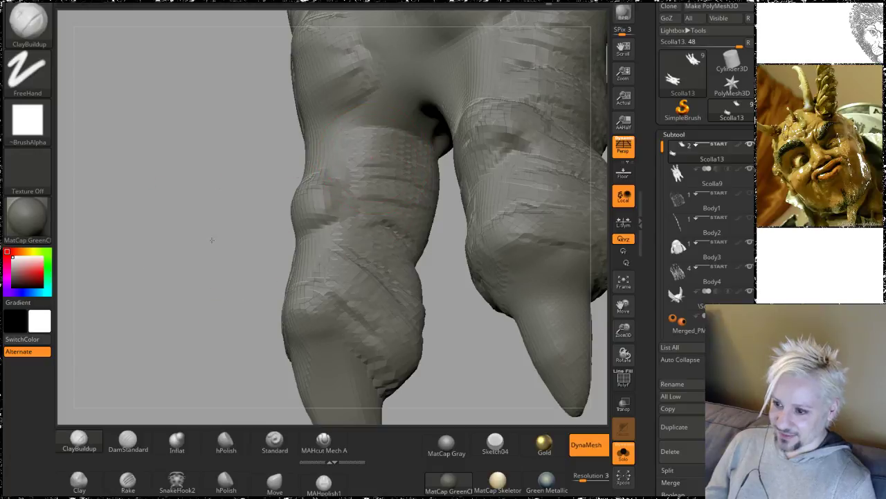
{"action": "left_click_drag", "start_coordinate": [212, 240], "coordinate": [513, 118]}
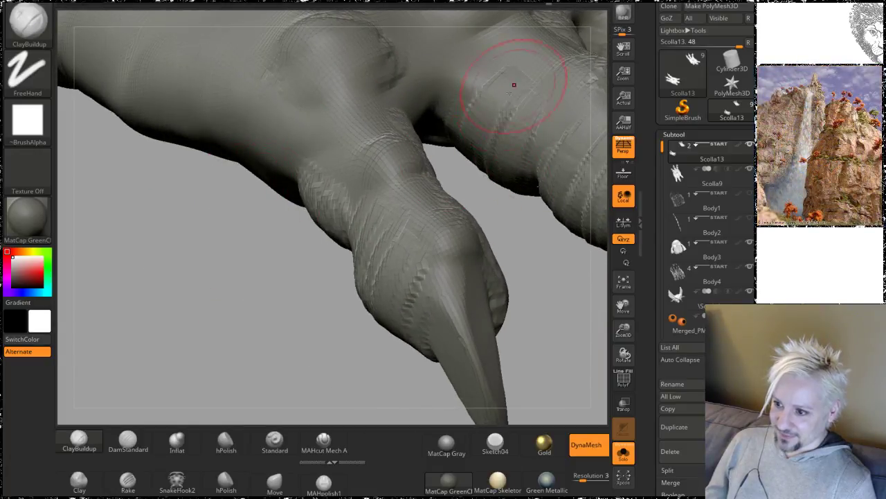
{"action": "left_click_drag", "start_coordinate": [513, 85], "coordinate": [505, 81]}
{"action": "left_click_drag", "start_coordinate": [558, 315], "coordinate": [555, 304]}
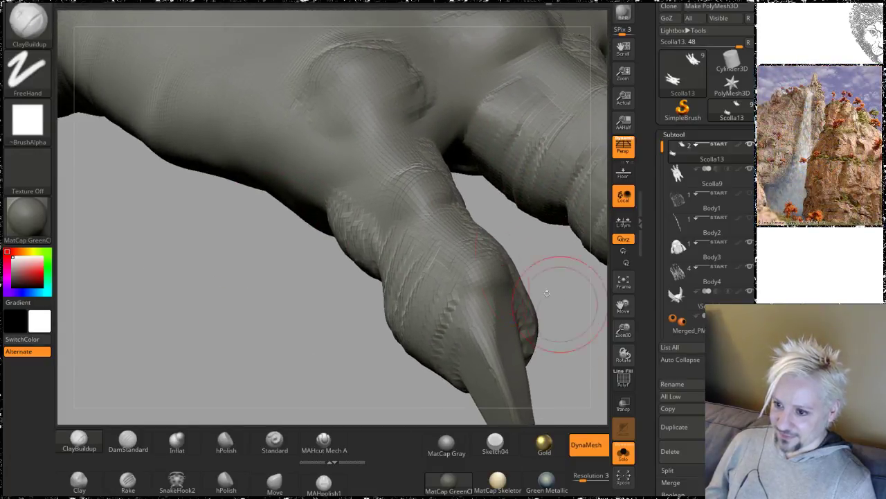
Step: Sculpt a row of crosswise creases along the outer side of the hand, from behind the finger's knuckle back towards the wrist
{"action": "mouse_move", "coordinate": [270, 299]}
{"action": "left_mouse_down"}
{"action": "mouse_move", "coordinate": [228, 300]}
{"action": "mouse_move", "coordinate": [232, 235]}
{"action": "left_mouse_up"}
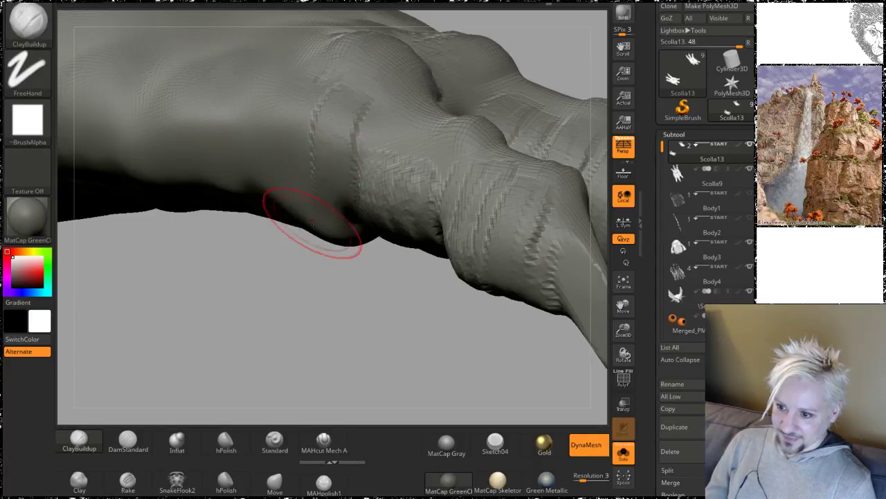
{"action": "left_click_drag", "start_coordinate": [312, 225], "coordinate": [284, 166]}
{"action": "mouse_move", "coordinate": [218, 356]}
{"action": "left_mouse_down"}
{"action": "mouse_move", "coordinate": [334, 333]}
{"action": "mouse_move", "coordinate": [357, 214]}
{"action": "left_mouse_up"}
{"action": "left_click_drag", "start_coordinate": [380, 36], "coordinate": [405, 106]}
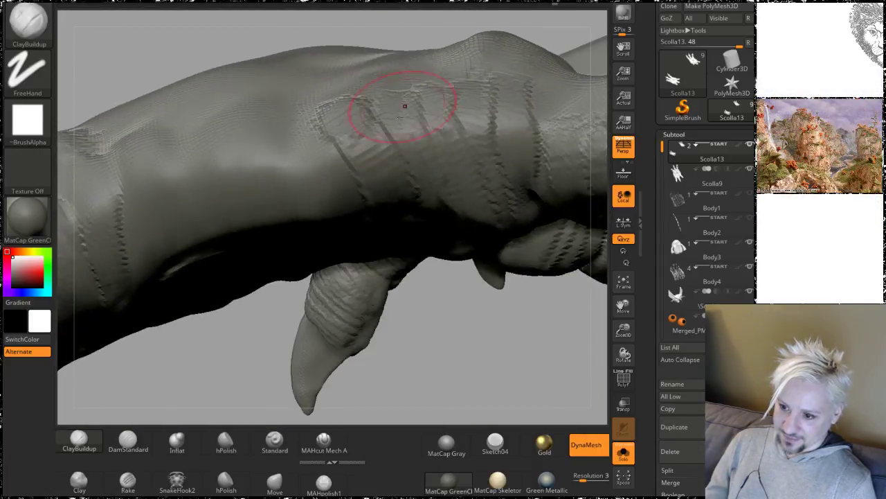
{"action": "left_click_drag", "start_coordinate": [297, 107], "coordinate": [322, 197]}
{"action": "left_click_drag", "start_coordinate": [273, 111], "coordinate": [298, 221]}
{"action": "left_click_drag", "start_coordinate": [245, 118], "coordinate": [277, 221]}
{"action": "left_click_drag", "start_coordinate": [214, 114], "coordinate": [232, 208]}
{"action": "left_click_drag", "start_coordinate": [168, 132], "coordinate": [185, 194]}
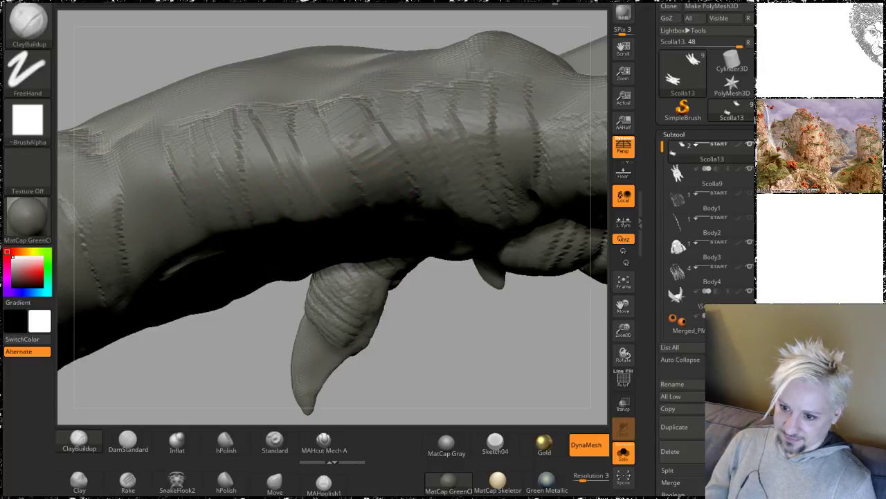
Step: Work crosswise folds around the fingertip where the long claw emerges, covering the end segment's top and sides
{"action": "left_click_drag", "start_coordinate": [490, 337], "coordinate": [508, 175]}
{"action": "mouse_move", "coordinate": [596, 203]}
{"action": "left_mouse_down", "text": "alt"}
{"action": "mouse_move", "coordinate": [415, 146]}
{"action": "mouse_move", "coordinate": [547, 213]}
{"action": "mouse_move", "coordinate": [470, 154]}
{"action": "mouse_move", "coordinate": [519, 95]}
{"action": "mouse_move", "coordinate": [508, 87]}
{"action": "mouse_move", "coordinate": [582, 147]}
{"action": "mouse_move", "coordinate": [522, 134]}
{"action": "mouse_move", "coordinate": [512, 102]}
{"action": "mouse_move", "coordinate": [498, 98]}
{"action": "left_mouse_up", "text": "alt"}
{"action": "left_click_drag", "start_coordinate": [384, 87], "coordinate": [582, 93], "text": "alt"}
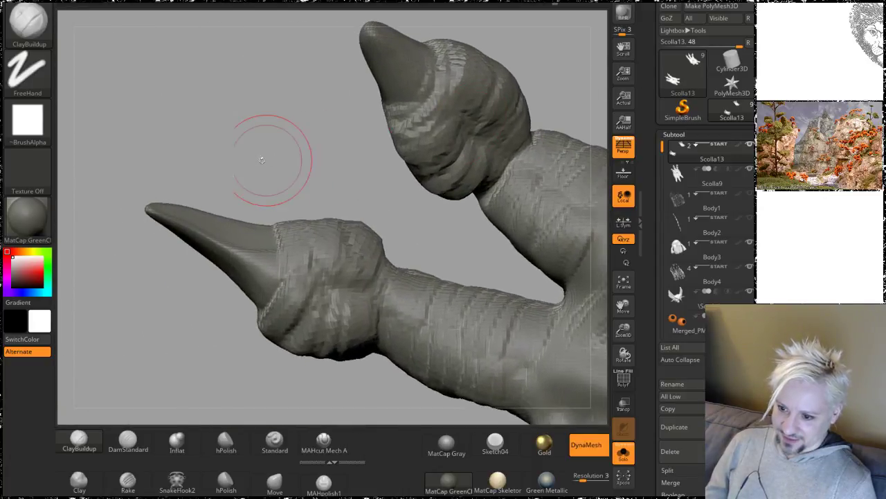
{"action": "mouse_move", "coordinate": [267, 144]}
{"action": "left_mouse_down"}
{"action": "mouse_move", "coordinate": [280, 260]}
{"action": "mouse_move", "coordinate": [283, 173]}
{"action": "mouse_move", "coordinate": [302, 247]}
{"action": "left_mouse_up"}
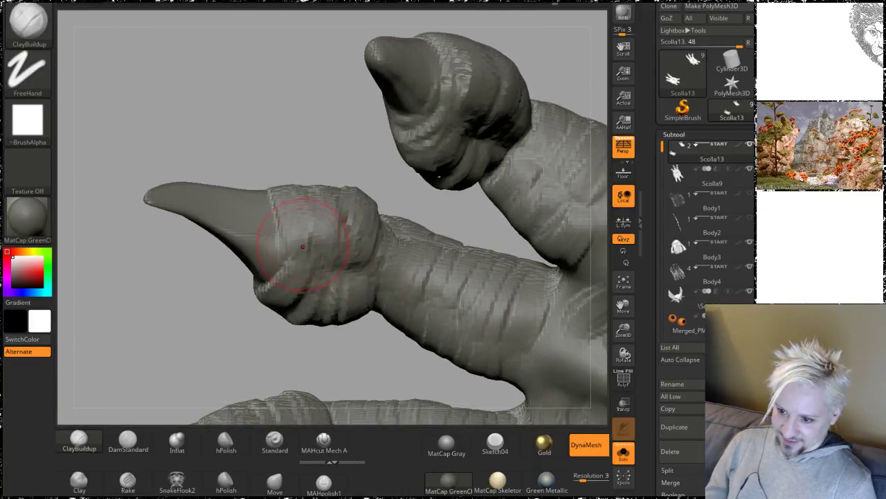
{"action": "mouse_move", "coordinate": [299, 177]}
{"action": "left_mouse_down"}
{"action": "mouse_move", "coordinate": [307, 244]}
{"action": "mouse_move", "coordinate": [263, 139]}
{"action": "mouse_move", "coordinate": [320, 195]}
{"action": "left_mouse_up"}
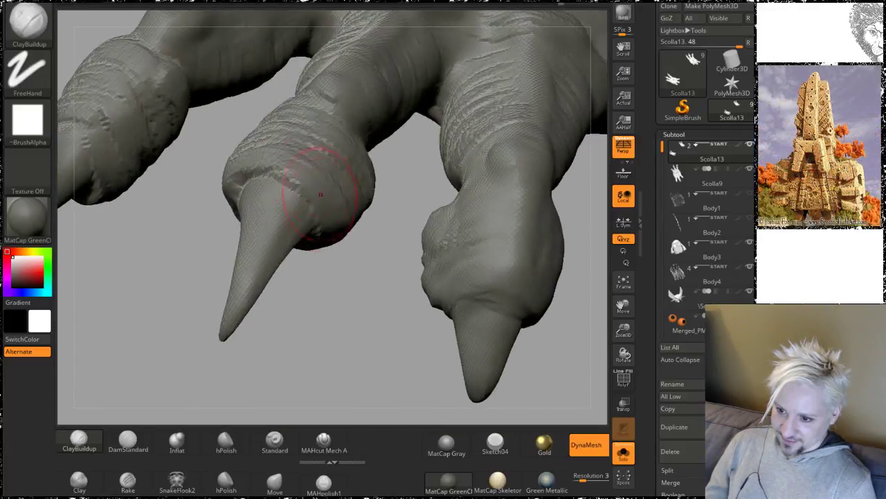
{"action": "mouse_move", "coordinate": [244, 187]}
{"action": "left_mouse_down"}
{"action": "mouse_move", "coordinate": [168, 243]}
{"action": "mouse_move", "coordinate": [284, 159]}
{"action": "left_mouse_up"}
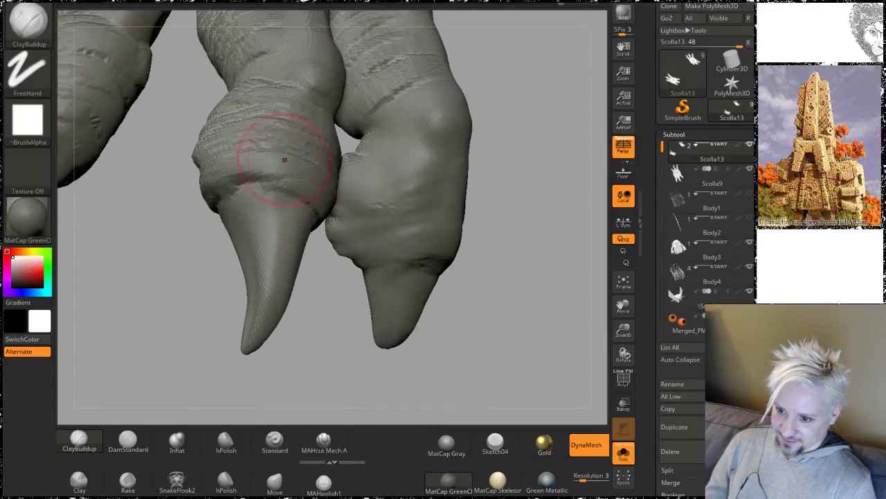
Step: Build up thick crosswise folds on the pad and sides of the middle finger's end segment, below its claw
{"action": "mouse_move", "coordinate": [508, 177]}
{"action": "left_mouse_down"}
{"action": "mouse_move", "coordinate": [526, 194]}
{"action": "mouse_move", "coordinate": [530, 159]}
{"action": "mouse_move", "coordinate": [491, 201]}
{"action": "mouse_move", "coordinate": [522, 151]}
{"action": "mouse_move", "coordinate": [382, 188]}
{"action": "mouse_move", "coordinate": [469, 83]}
{"action": "mouse_move", "coordinate": [468, 172]}
{"action": "left_mouse_up"}
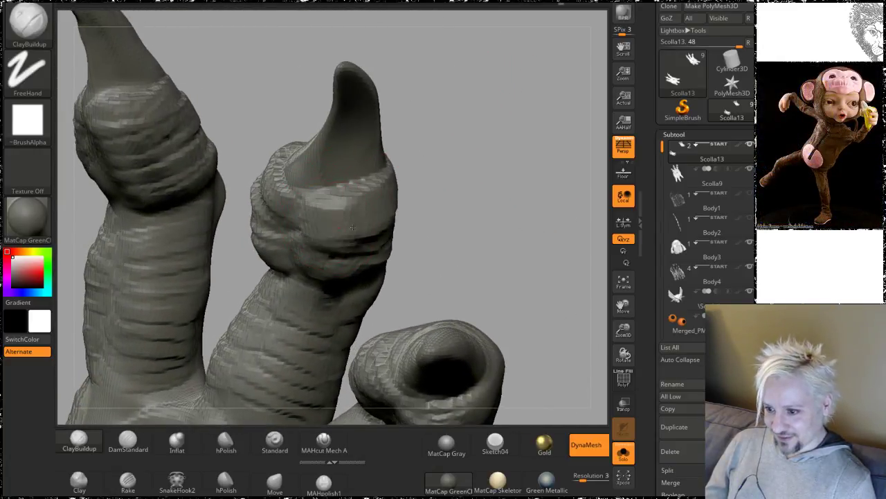
{"action": "left_click_drag", "start_coordinate": [466, 198], "coordinate": [417, 201]}
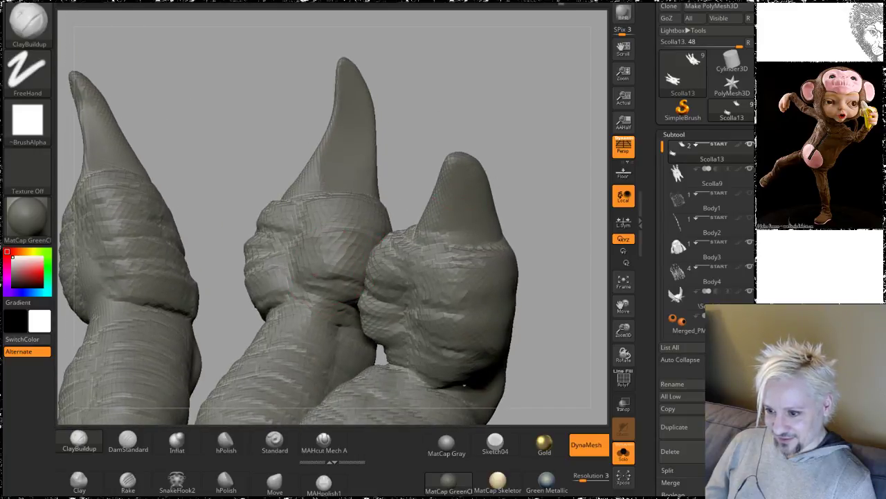
{"action": "mouse_move", "coordinate": [445, 132]}
{"action": "left_mouse_down"}
{"action": "mouse_move", "coordinate": [485, 48]}
{"action": "mouse_move", "coordinate": [524, 25]}
{"action": "mouse_move", "coordinate": [352, 109]}
{"action": "left_mouse_up"}
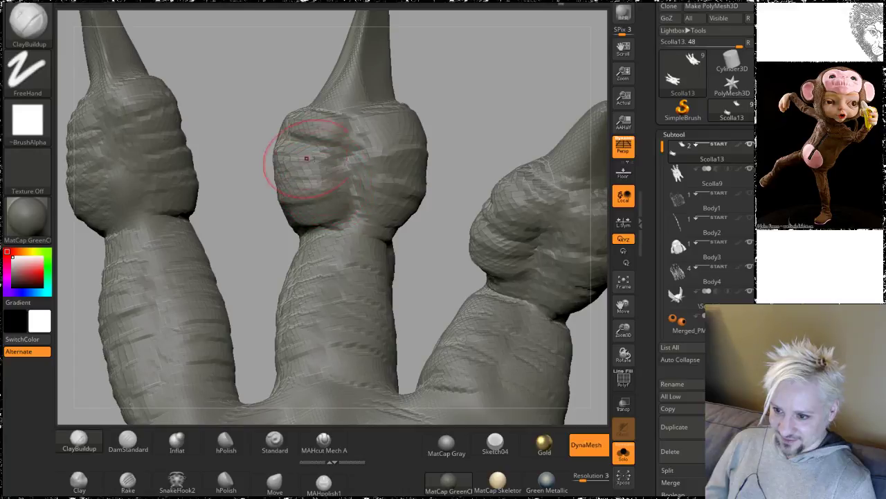
{"action": "mouse_move", "coordinate": [223, 73]}
{"action": "left_mouse_down"}
{"action": "mouse_move", "coordinate": [332, 111]}
{"action": "mouse_move", "coordinate": [350, 94]}
{"action": "mouse_move", "coordinate": [296, 131]}
{"action": "left_mouse_up"}
{"action": "left_click_drag", "start_coordinate": [294, 176], "coordinate": [316, 126]}
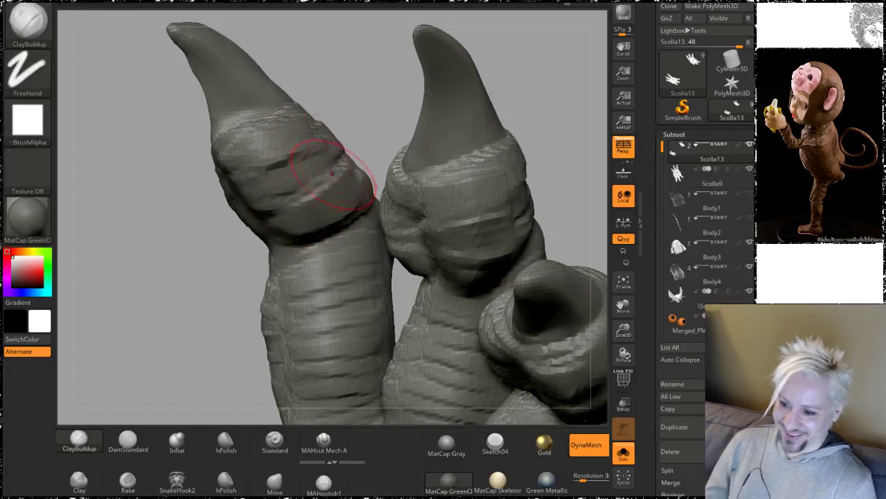
Step: Wrap bulging crosswise folds around the pad and both sides of the outer finger's end segment
{"action": "left_click_drag", "start_coordinate": [354, 104], "coordinate": [401, 59]}
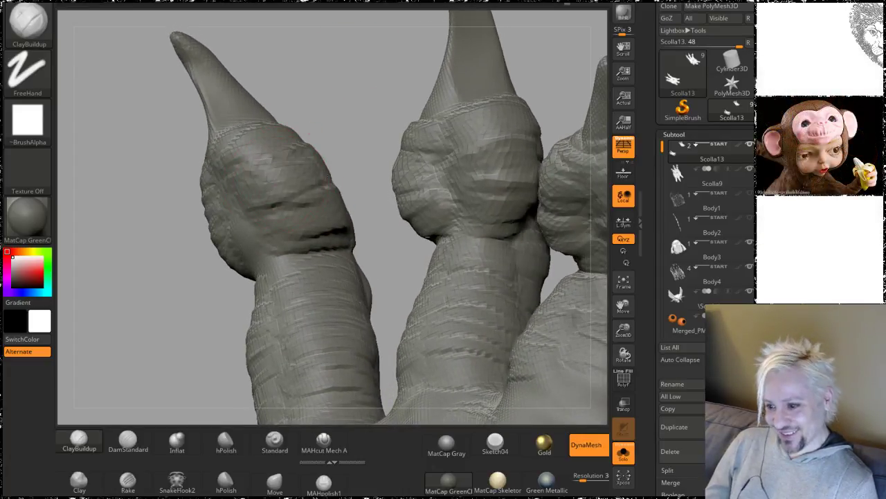
{"action": "right_click_drag", "start_coordinate": [302, 148], "coordinate": [329, 208]}
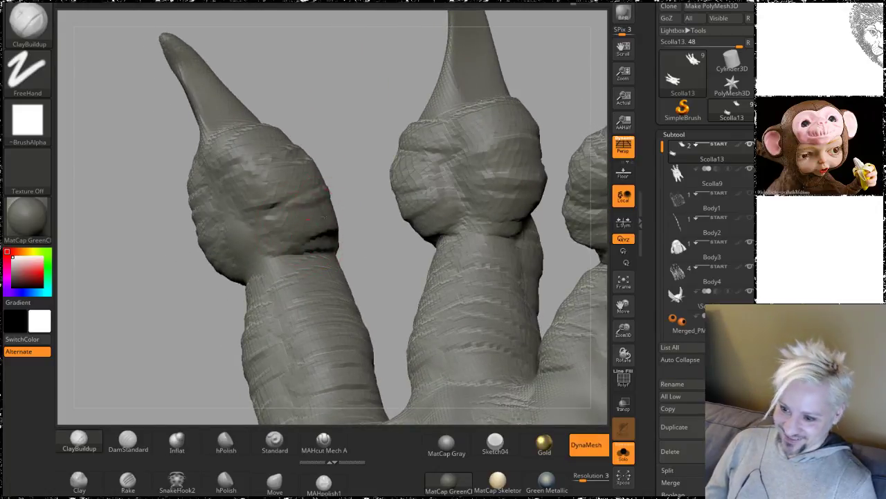
{"action": "right_click_drag", "start_coordinate": [308, 104], "coordinate": [275, 160]}
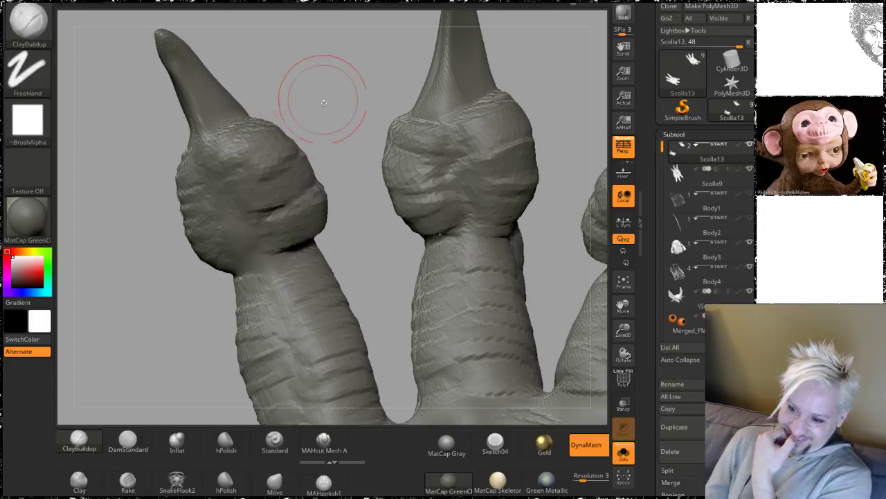
{"action": "mouse_move", "coordinate": [323, 102]}
{"action": "right_mouse_down"}
{"action": "mouse_move", "coordinate": [277, 94]}
{"action": "mouse_move", "coordinate": [197, 156]}
{"action": "mouse_move", "coordinate": [316, 191]}
{"action": "right_mouse_up"}
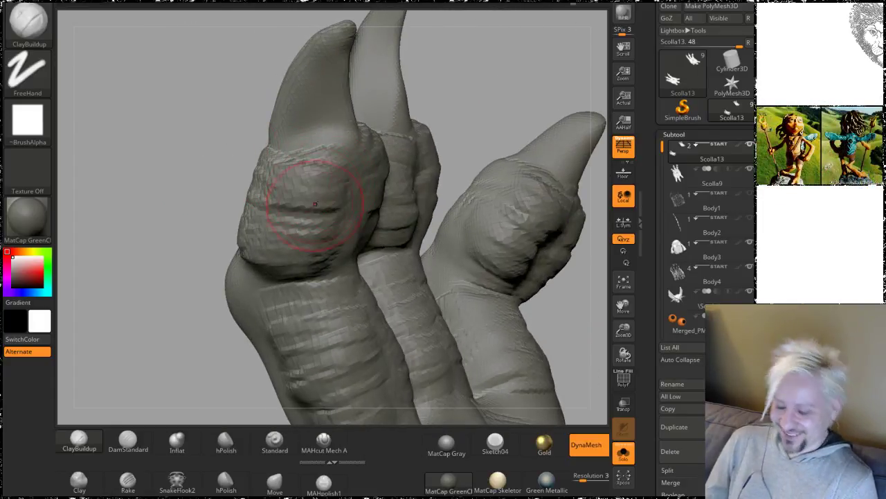
{"action": "mouse_move", "coordinate": [158, 148]}
{"action": "right_mouse_down"}
{"action": "mouse_move", "coordinate": [188, 129]}
{"action": "mouse_move", "coordinate": [311, 156]}
{"action": "right_mouse_up"}
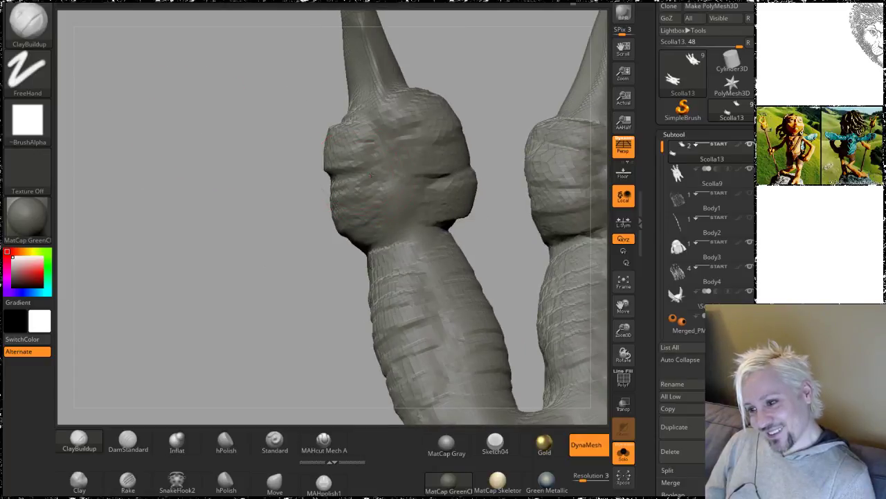
{"action": "mouse_move", "coordinate": [372, 174]}
{"action": "left_mouse_down"}
{"action": "mouse_move", "coordinate": [386, 210]}
{"action": "mouse_move", "coordinate": [367, 225]}
{"action": "left_mouse_up"}
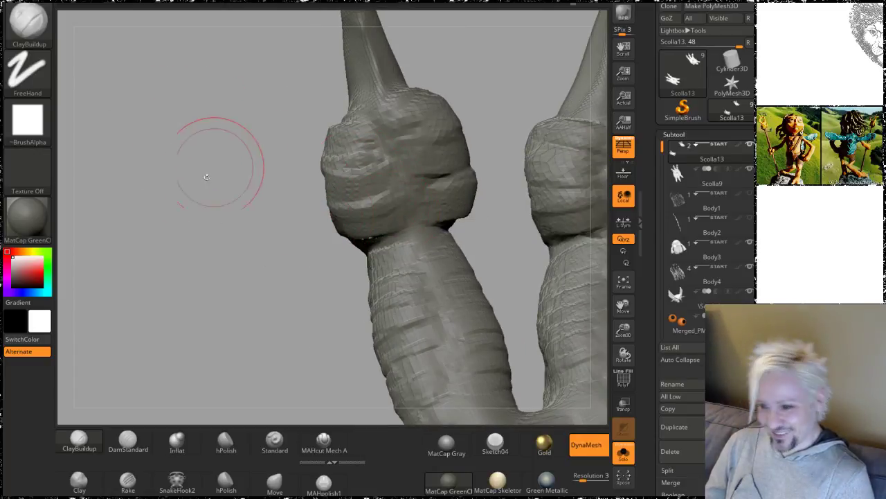
{"action": "mouse_move", "coordinate": [206, 176]}
{"action": "right_mouse_down"}
{"action": "mouse_move", "coordinate": [212, 204]}
{"action": "mouse_move", "coordinate": [211, 192]}
{"action": "mouse_move", "coordinate": [254, 198]}
{"action": "right_mouse_up"}
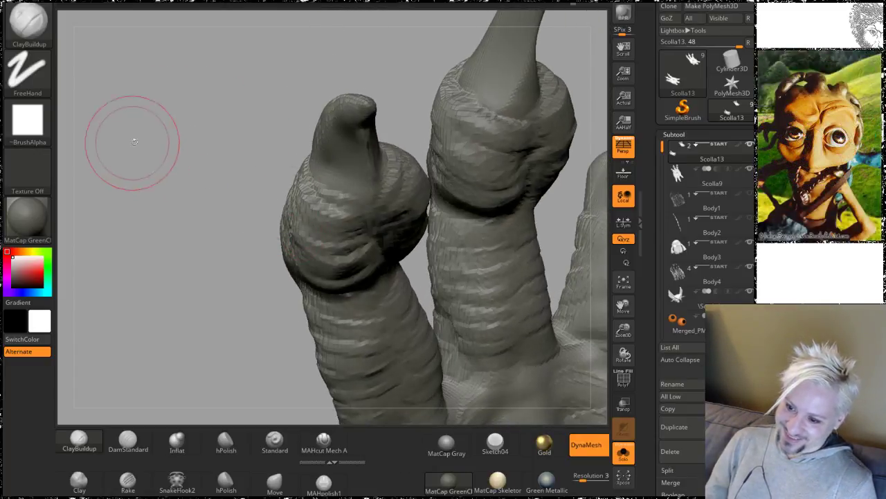
{"action": "right_click_drag", "start_coordinate": [134, 141], "coordinate": [326, 196]}
Step: Extend crosswise folds around the sides and undersides of the fingers' base segments, down to where they join the palm
{"action": "mouse_move", "coordinate": [470, 249]}
{"action": "right_mouse_down", "text": "alt"}
{"action": "mouse_move", "coordinate": [477, 113]}
{"action": "mouse_move", "coordinate": [422, 222]}
{"action": "right_mouse_up", "text": "alt"}
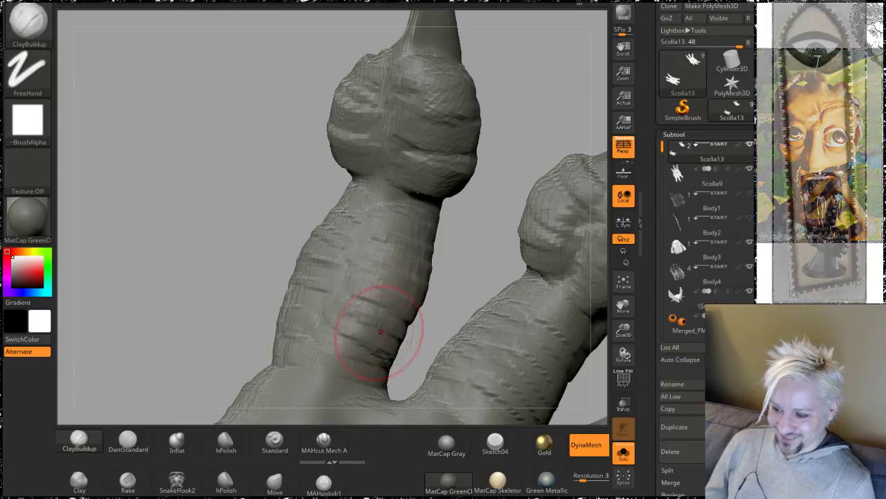
{"action": "right_click_drag", "start_coordinate": [380, 331], "coordinate": [314, 211]}
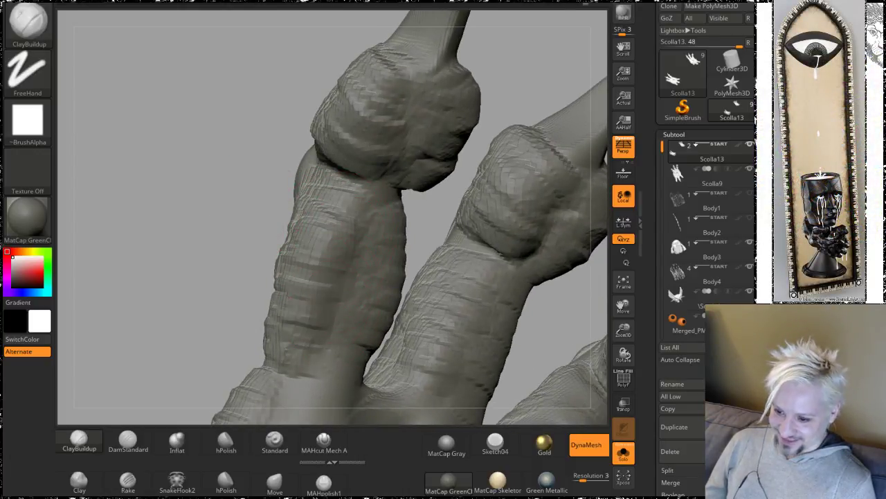
{"action": "mouse_move", "coordinate": [284, 332]}
{"action": "left_mouse_down"}
{"action": "mouse_move", "coordinate": [320, 337]}
{"action": "mouse_move", "coordinate": [281, 355]}
{"action": "left_mouse_up"}
{"action": "mouse_move", "coordinate": [216, 252]}
{"action": "right_mouse_down", "text": "alt"}
{"action": "mouse_move", "coordinate": [135, 132]}
{"action": "mouse_move", "coordinate": [187, 159]}
{"action": "right_mouse_up", "text": "alt"}
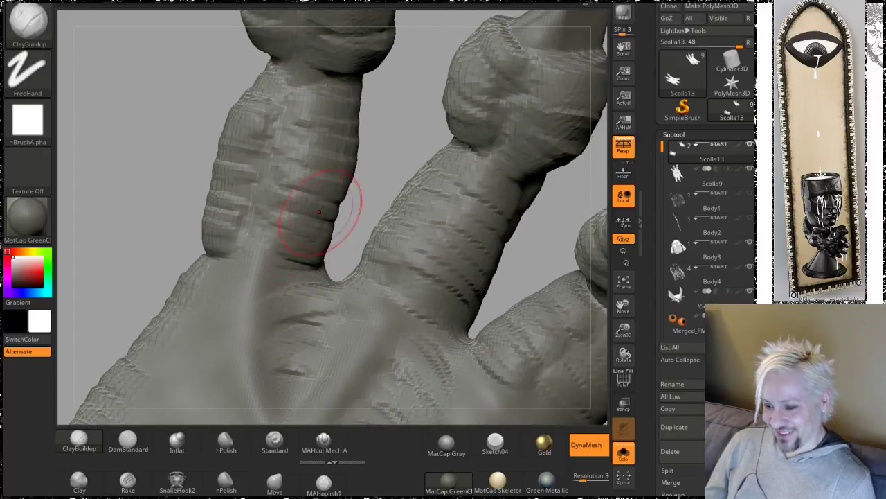
{"action": "mouse_move", "coordinate": [319, 211]}
{"action": "right_mouse_down"}
{"action": "mouse_move", "coordinate": [406, 139]}
{"action": "mouse_move", "coordinate": [361, 105]}
{"action": "right_mouse_up"}
{"action": "right_click_drag", "start_coordinate": [488, 188], "coordinate": [475, 175]}
{"action": "mouse_move", "coordinate": [316, 238]}
{"action": "left_mouse_down"}
{"action": "mouse_move", "coordinate": [339, 173]}
{"action": "mouse_move", "coordinate": [312, 138]}
{"action": "left_mouse_up"}
{"action": "mouse_move", "coordinate": [463, 182]}
{"action": "left_mouse_down"}
{"action": "mouse_move", "coordinate": [425, 154]}
{"action": "mouse_move", "coordinate": [365, 136]}
{"action": "left_mouse_up"}
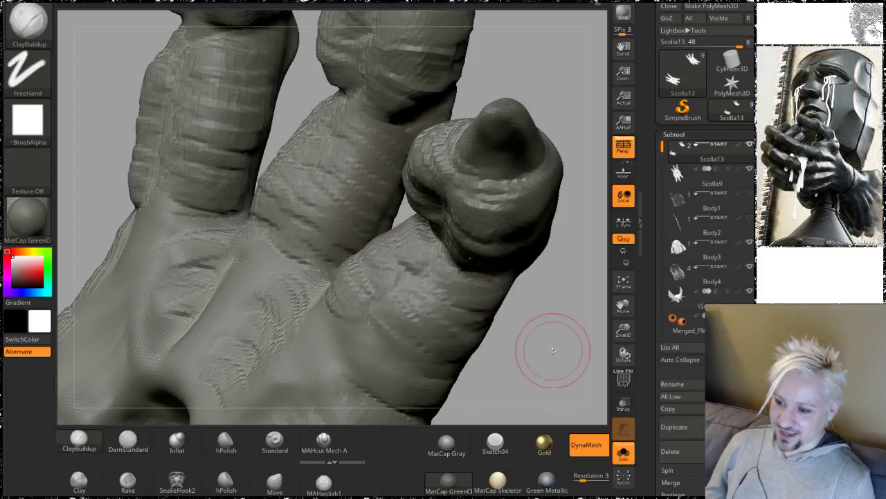
Step: Build up crosswise folds around the side and underside of the outer finger's base segment, ending in a crease above the palm
{"action": "mouse_move", "coordinate": [553, 350]}
{"action": "right_mouse_down"}
{"action": "mouse_move", "coordinate": [481, 223]}
{"action": "mouse_move", "coordinate": [494, 222]}
{"action": "right_mouse_up"}
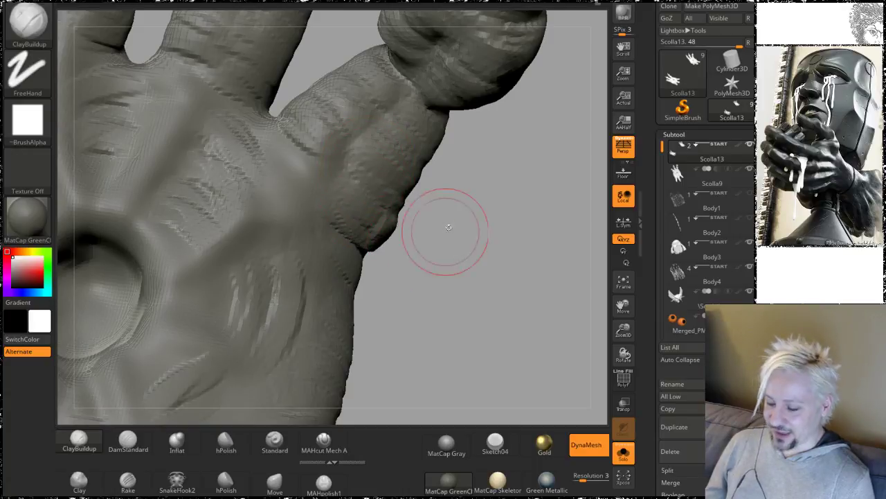
{"action": "mouse_move", "coordinate": [445, 228]}
{"action": "right_mouse_down"}
{"action": "mouse_move", "coordinate": [496, 255]}
{"action": "mouse_move", "coordinate": [481, 267]}
{"action": "mouse_move", "coordinate": [500, 293]}
{"action": "right_mouse_up"}
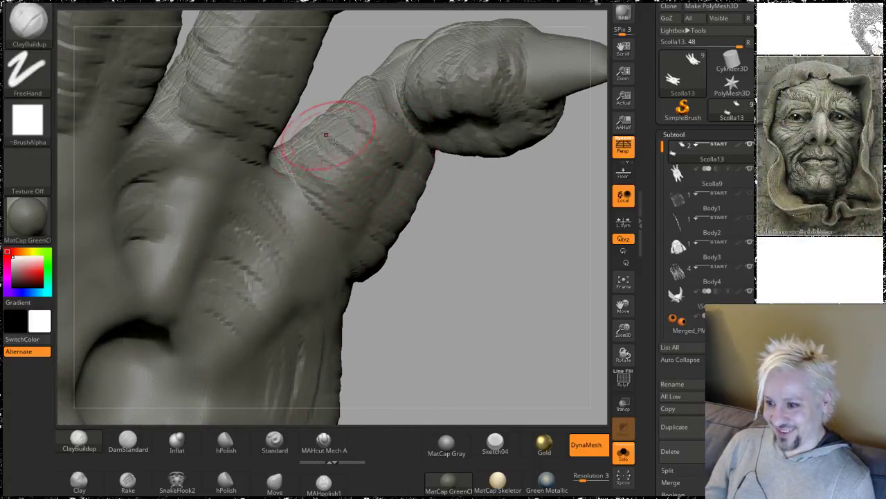
{"action": "right_click_drag", "start_coordinate": [501, 297], "coordinate": [464, 267]}
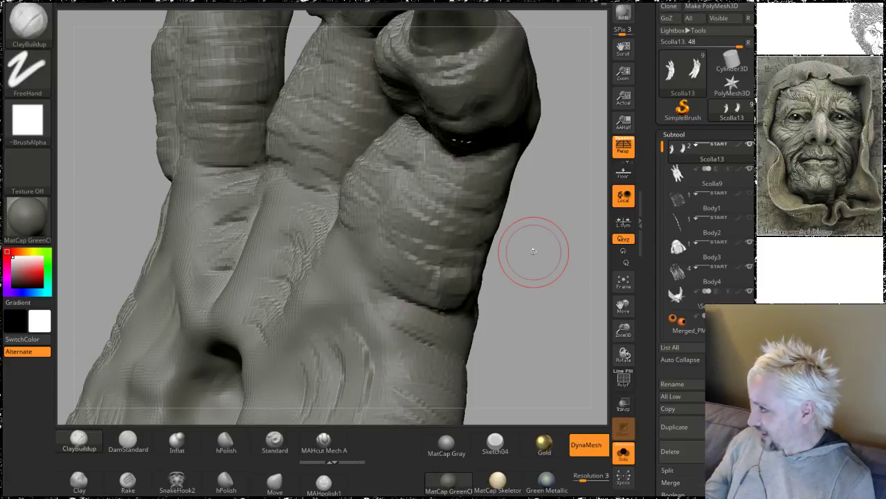
{"action": "mouse_move", "coordinate": [522, 267]}
{"action": "right_mouse_down"}
{"action": "mouse_move", "coordinate": [530, 257]}
{"action": "mouse_move", "coordinate": [519, 236]}
{"action": "right_mouse_up"}
{"action": "key", "text": "shift"}
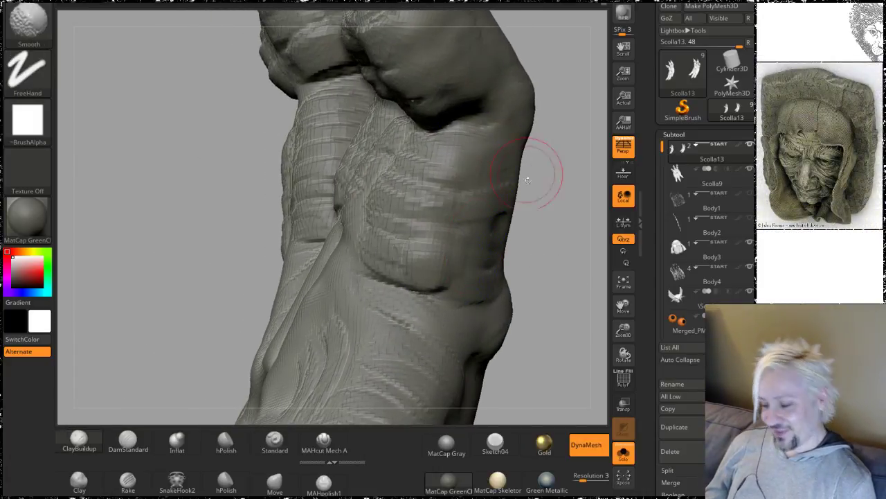
{"action": "mouse_move", "coordinate": [550, 178]}
{"action": "right_mouse_down"}
{"action": "mouse_move", "coordinate": [533, 198]}
{"action": "mouse_move", "coordinate": [505, 192]}
{"action": "mouse_move", "coordinate": [523, 180]}
{"action": "mouse_move", "coordinate": [524, 228]}
{"action": "mouse_move", "coordinate": [505, 193]}
{"action": "mouse_move", "coordinate": [501, 148]}
{"action": "mouse_move", "coordinate": [517, 193]}
{"action": "right_mouse_up"}
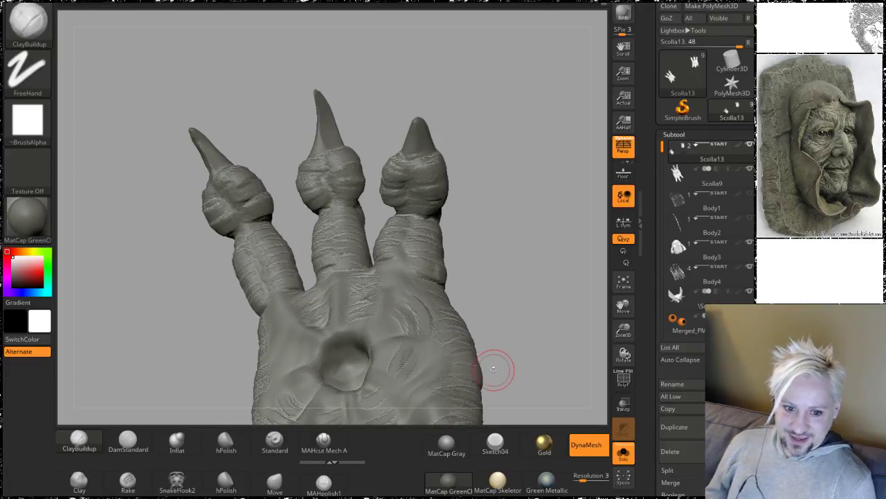
Step: Deepen the crosswise folds across the undersides of the three fingers' base segments and the palm just beneath them
{"action": "right_click_drag", "start_coordinate": [518, 190], "coordinate": [542, 266]}
{"action": "right_click_drag", "start_coordinate": [503, 142], "coordinate": [538, 223], "text": "alt"}
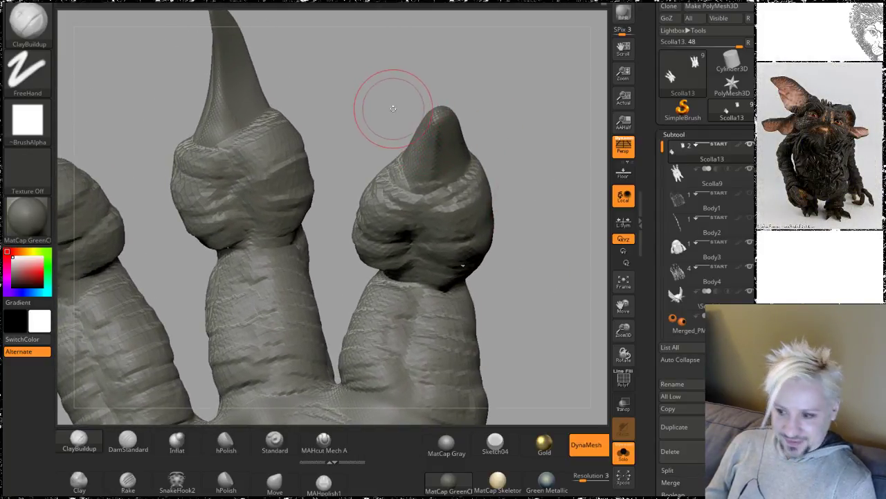
{"action": "mouse_move", "coordinate": [392, 103]}
{"action": "right_mouse_down"}
{"action": "mouse_move", "coordinate": [333, 125]}
{"action": "mouse_move", "coordinate": [376, 30]}
{"action": "mouse_move", "coordinate": [332, 203]}
{"action": "right_mouse_up"}
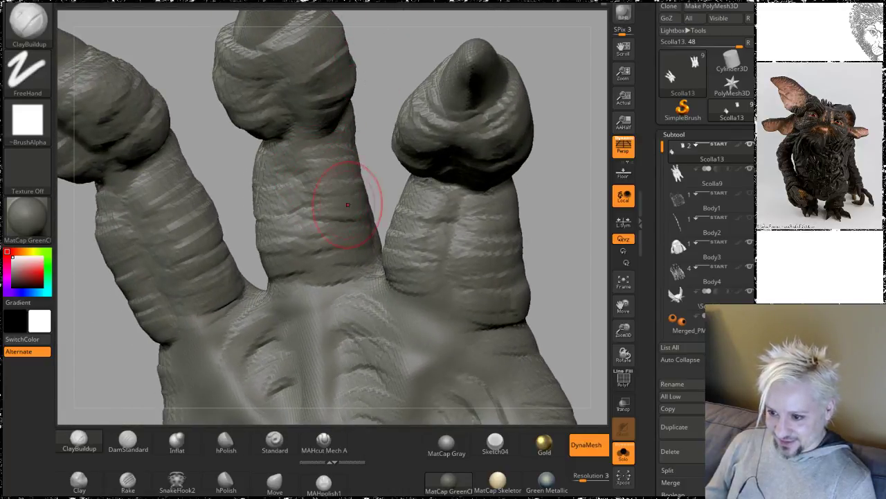
{"action": "mouse_move", "coordinate": [575, 204]}
{"action": "left_mouse_down"}
{"action": "mouse_move", "coordinate": [545, 249]}
{"action": "mouse_move", "coordinate": [515, 272]}
{"action": "left_mouse_up"}
Step: Carry crosswise folds up the sides of the middle and neighboring fingers' base segments toward the back of the hand
{"action": "right_click_drag", "start_coordinate": [514, 272], "coordinate": [516, 248]}
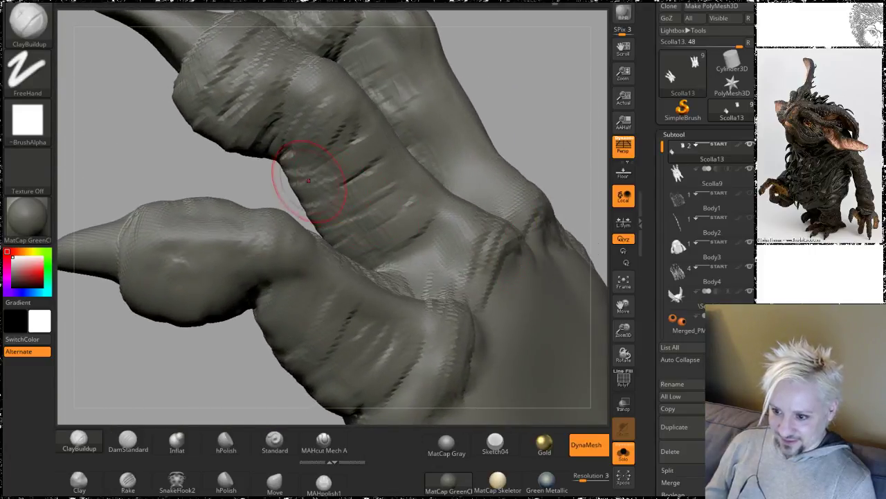
{"action": "left_click_drag", "start_coordinate": [327, 222], "coordinate": [375, 223]}
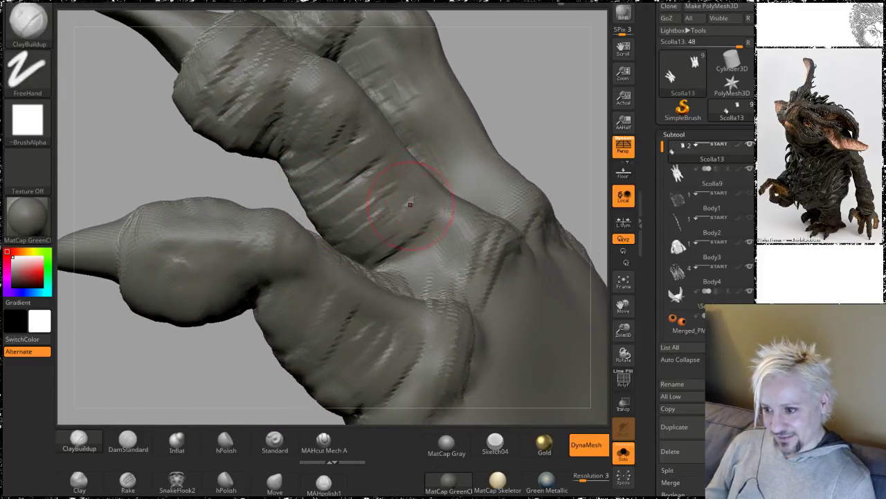
{"action": "mouse_move", "coordinate": [531, 79]}
{"action": "left_mouse_down"}
{"action": "mouse_move", "coordinate": [487, 122]}
{"action": "mouse_move", "coordinate": [505, 137]}
{"action": "left_mouse_up"}
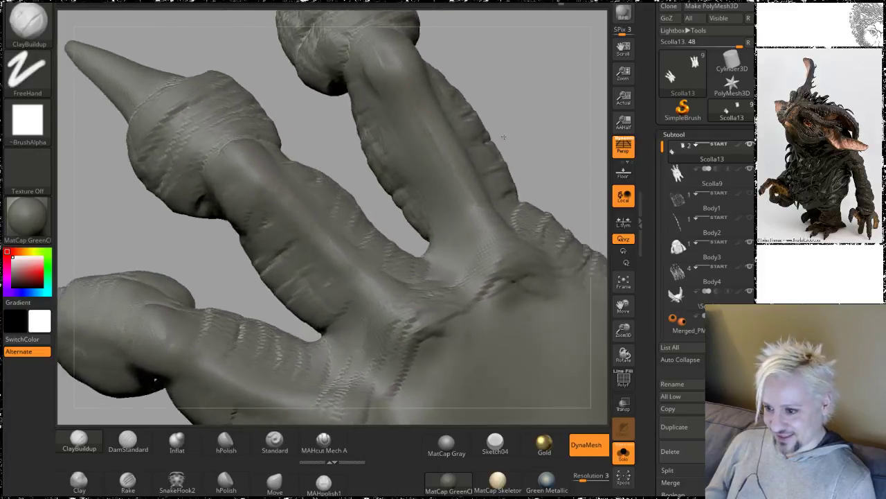
{"action": "right_click_drag", "start_coordinate": [504, 137], "coordinate": [376, 125]}
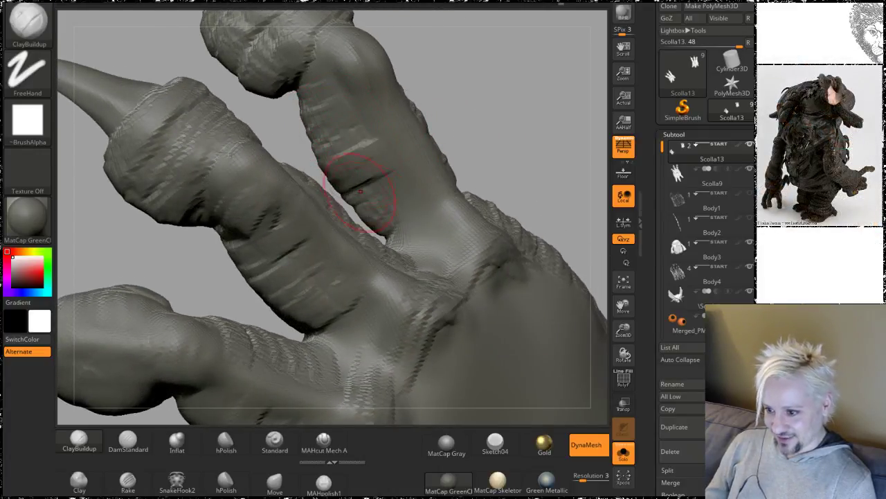
Step: Work crosswise folds over the knuckles between the base and end segments of the middle finger and its neighbor
{"action": "mouse_move", "coordinate": [444, 182]}
{"action": "right_mouse_down"}
{"action": "mouse_move", "coordinate": [546, 123]}
{"action": "mouse_move", "coordinate": [505, 84]}
{"action": "mouse_move", "coordinate": [519, 135]}
{"action": "right_mouse_up"}
{"action": "right_click_drag", "start_coordinate": [494, 99], "coordinate": [389, 130]}
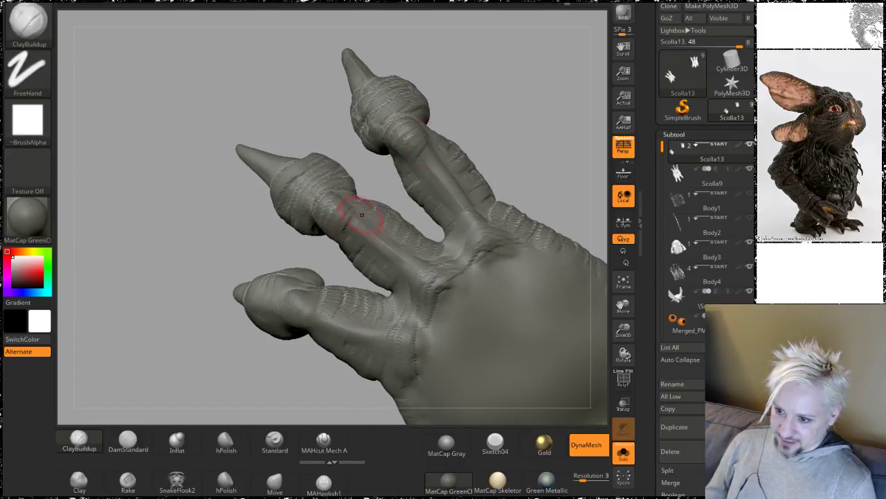
{"action": "right_click_drag", "start_coordinate": [361, 215], "coordinate": [311, 145]}
{"action": "mouse_move", "coordinate": [315, 193]}
{"action": "right_mouse_down"}
{"action": "mouse_move", "coordinate": [362, 154]}
{"action": "mouse_move", "coordinate": [306, 198]}
{"action": "mouse_move", "coordinate": [384, 211]}
{"action": "right_mouse_up"}
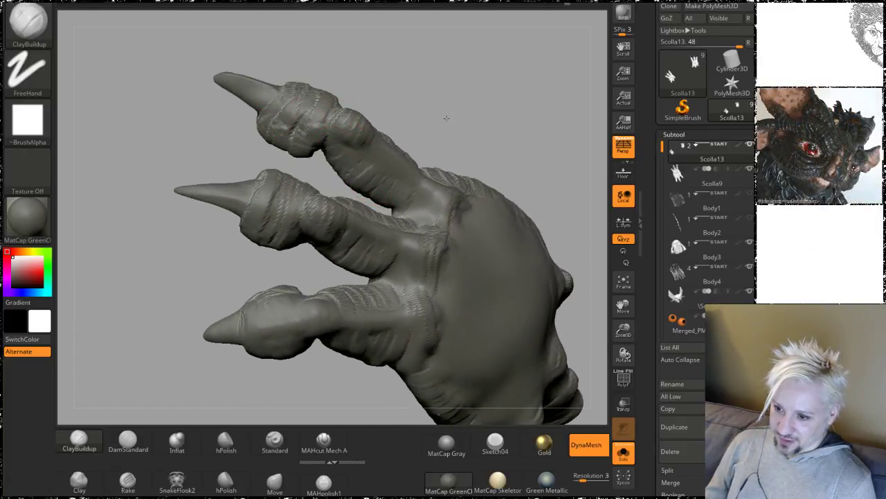
{"action": "mouse_move", "coordinate": [447, 119]}
{"action": "right_mouse_down"}
{"action": "mouse_move", "coordinate": [354, 171]}
{"action": "mouse_move", "coordinate": [380, 161]}
{"action": "right_mouse_up"}
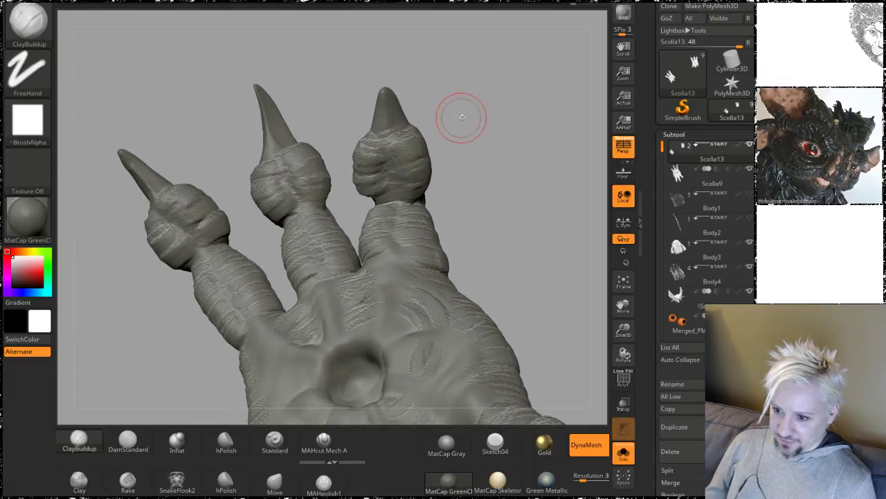
Step: Cover the smooth top and side of the outer finger's end segment with crosswise folds, from the claw base to the knuckle
{"action": "mouse_move", "coordinate": [461, 118]}
{"action": "right_mouse_down"}
{"action": "mouse_move", "coordinate": [381, 186]}
{"action": "mouse_move", "coordinate": [445, 193]}
{"action": "right_mouse_up"}
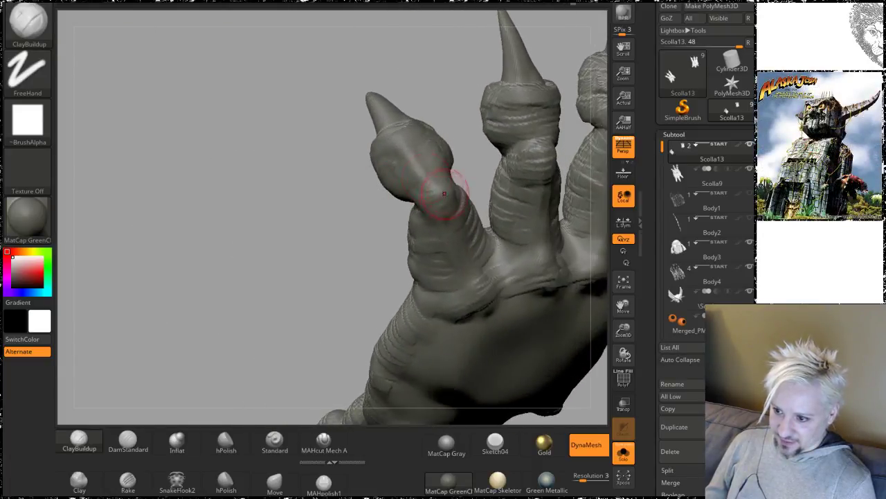
{"action": "left_click_drag", "start_coordinate": [279, 189], "coordinate": [299, 161]}
{"action": "left_click_drag", "start_coordinate": [302, 226], "coordinate": [305, 204]}
{"action": "mouse_move", "coordinate": [304, 204]}
{"action": "right_mouse_down"}
{"action": "mouse_move", "coordinate": [332, 208]}
{"action": "mouse_move", "coordinate": [365, 170]}
{"action": "mouse_move", "coordinate": [401, 186]}
{"action": "right_mouse_up"}
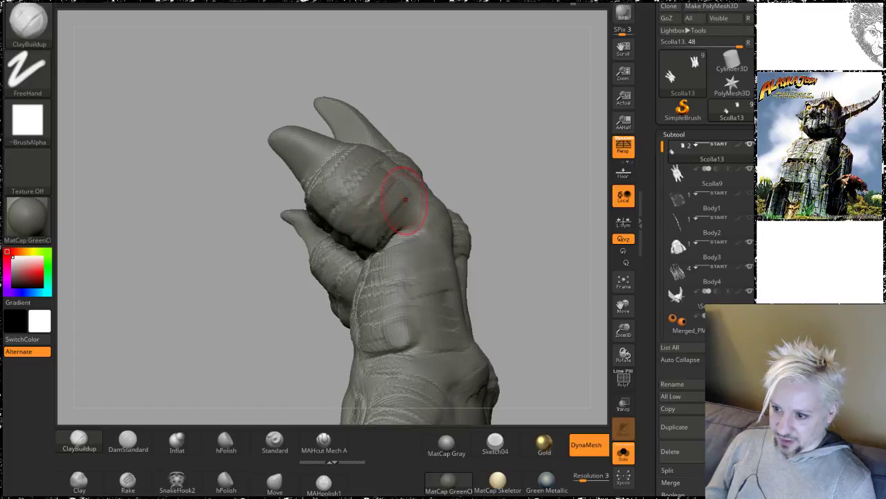
{"action": "left_click_drag", "start_coordinate": [505, 91], "coordinate": [421, 168]}
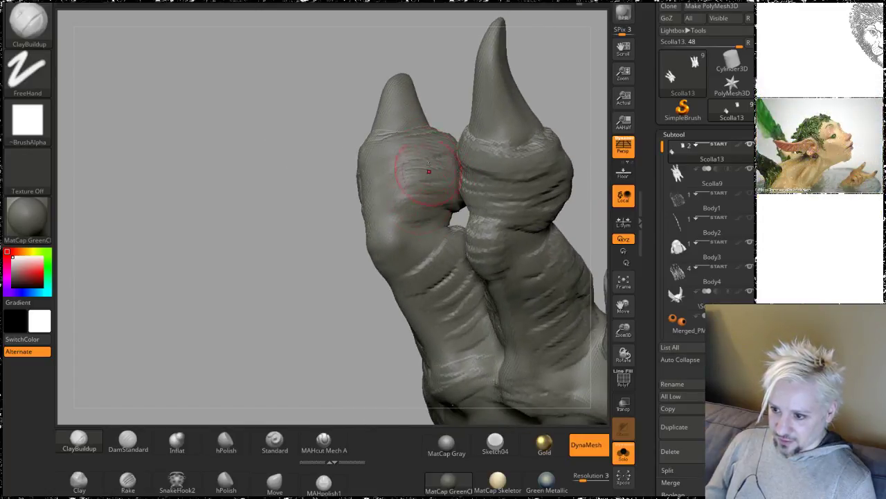
{"action": "mouse_move", "coordinate": [291, 253]}
{"action": "right_mouse_down"}
{"action": "mouse_move", "coordinate": [388, 214]}
{"action": "mouse_move", "coordinate": [471, 197]}
{"action": "right_mouse_up"}
{"action": "left_click_drag", "start_coordinate": [259, 205], "coordinate": [175, 106], "text": "alt"}
{"action": "right_click_drag", "start_coordinate": [175, 107], "coordinate": [225, 113]}
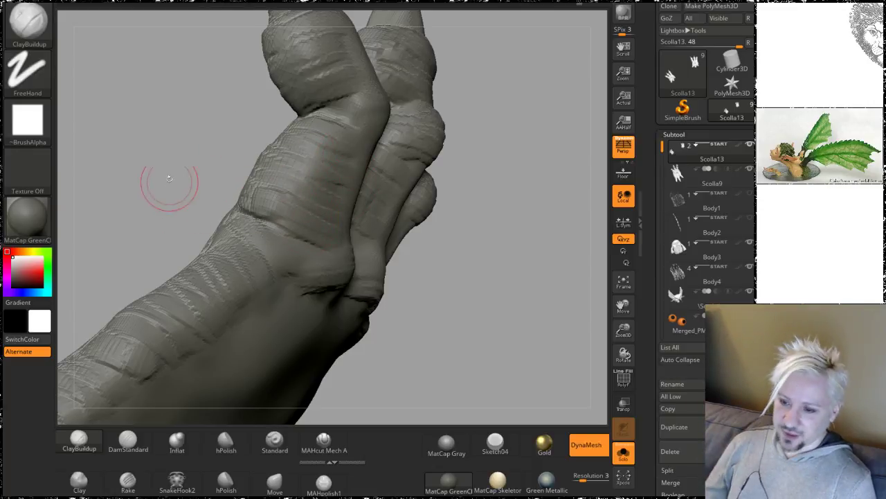
Step: Extend the crosswise folds along the side of the hand further onto its back, from the outer finger's base toward the rear digit
{"action": "mouse_move", "coordinate": [168, 179]}
{"action": "right_mouse_down"}
{"action": "mouse_move", "coordinate": [224, 134]}
{"action": "mouse_move", "coordinate": [242, 135]}
{"action": "mouse_move", "coordinate": [346, 183]}
{"action": "right_mouse_up"}
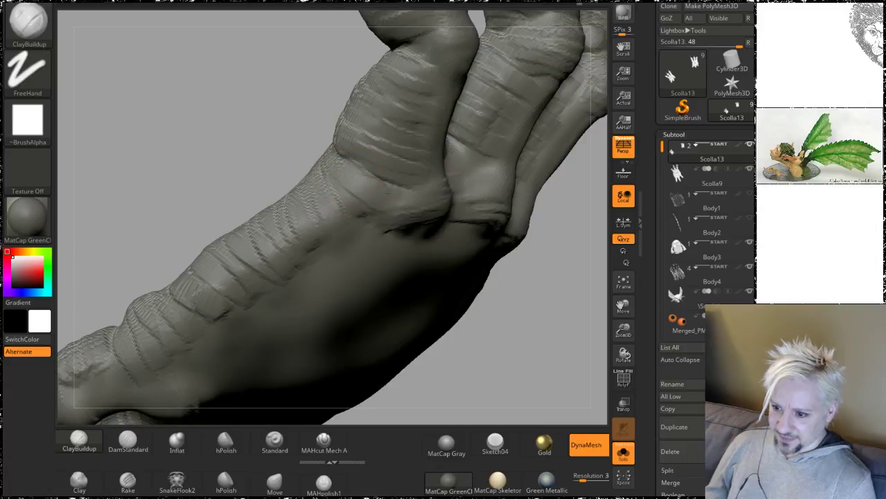
{"action": "right_click_drag", "start_coordinate": [257, 104], "coordinate": [260, 97]}
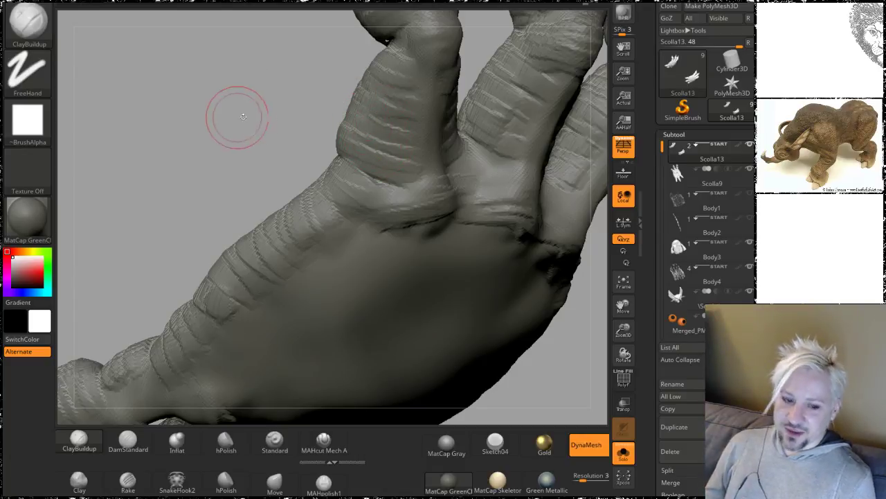
{"action": "mouse_move", "coordinate": [242, 129]}
{"action": "left_mouse_down"}
{"action": "mouse_move", "coordinate": [234, 127]}
{"action": "mouse_move", "coordinate": [245, 139]}
{"action": "left_mouse_up"}
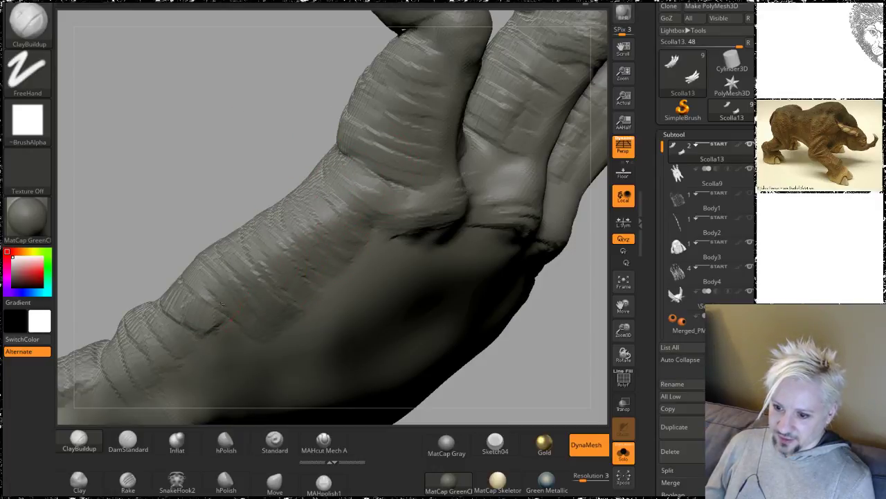
{"action": "left_click_drag", "start_coordinate": [168, 160], "coordinate": [309, 67], "text": "alt"}
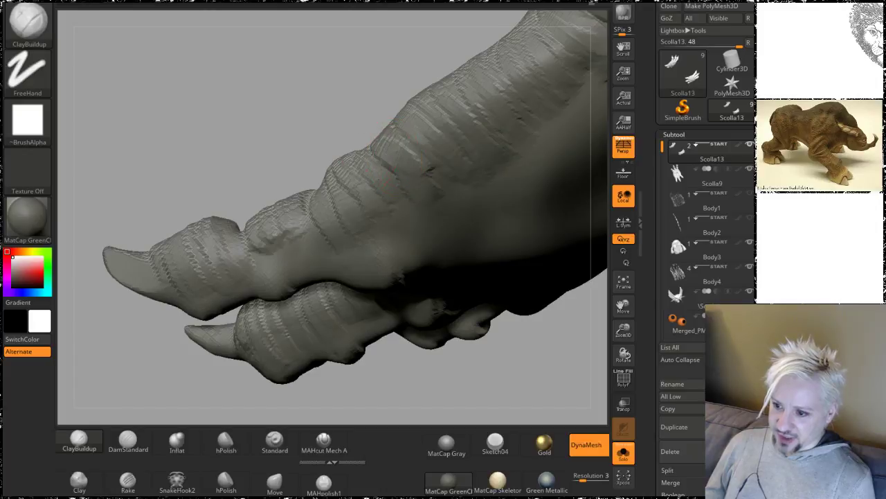
{"action": "mouse_move", "coordinate": [284, 117]}
{"action": "left_mouse_down"}
{"action": "mouse_move", "coordinate": [298, 109]}
{"action": "mouse_move", "coordinate": [259, 221]}
{"action": "mouse_move", "coordinate": [298, 124]}
{"action": "left_mouse_up"}
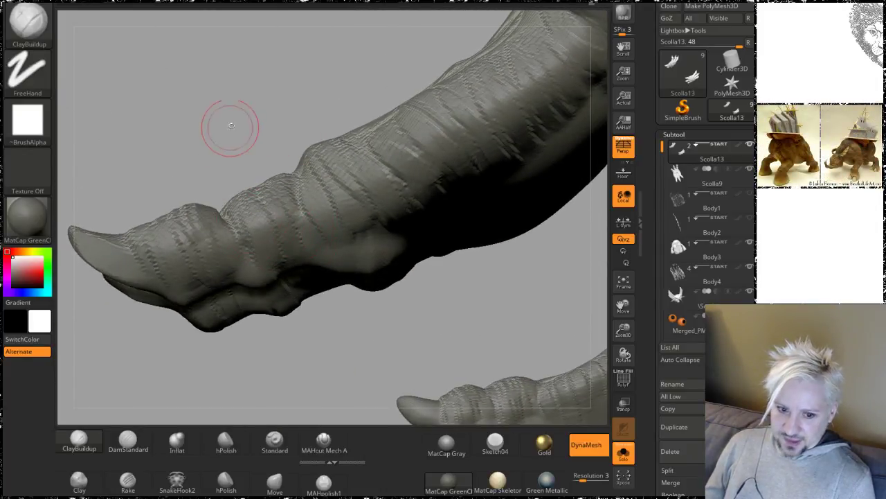
Step: Build up skin folds across the fingers and palm side of the clawed hand with the ClayBuildup brush
{"action": "left_click_drag", "start_coordinate": [231, 125], "coordinate": [291, 99]}
{"action": "left_click_drag", "start_coordinate": [346, 104], "coordinate": [402, 273]}
{"action": "left_click_drag", "start_coordinate": [435, 224], "coordinate": [459, 293], "text": "alt"}
{"action": "left_click_drag", "start_coordinate": [459, 292], "coordinate": [423, 221]}
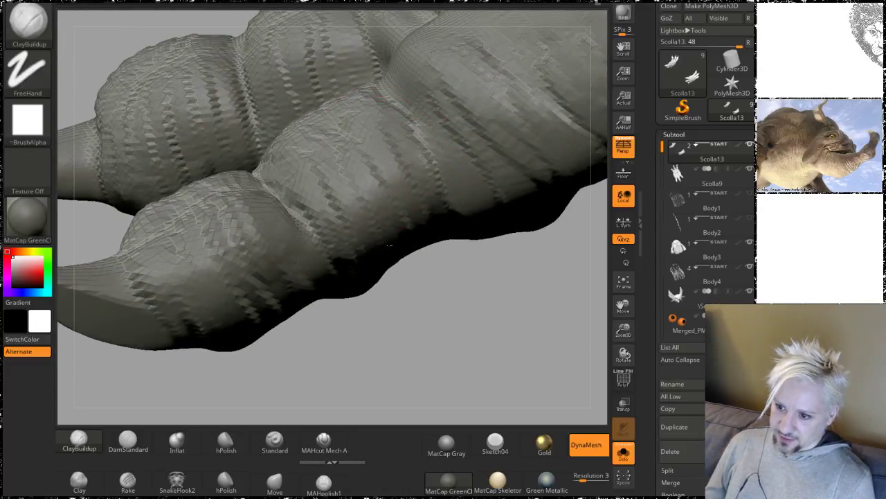
{"action": "mouse_move", "coordinate": [482, 354]}
{"action": "left_mouse_down", "text": "alt"}
{"action": "mouse_move", "coordinate": [423, 207]}
{"action": "mouse_move", "coordinate": [494, 268]}
{"action": "mouse_move", "coordinate": [471, 251]}
{"action": "mouse_move", "coordinate": [494, 270]}
{"action": "mouse_move", "coordinate": [508, 312]}
{"action": "mouse_move", "coordinate": [457, 134]}
{"action": "left_mouse_up", "text": "alt"}
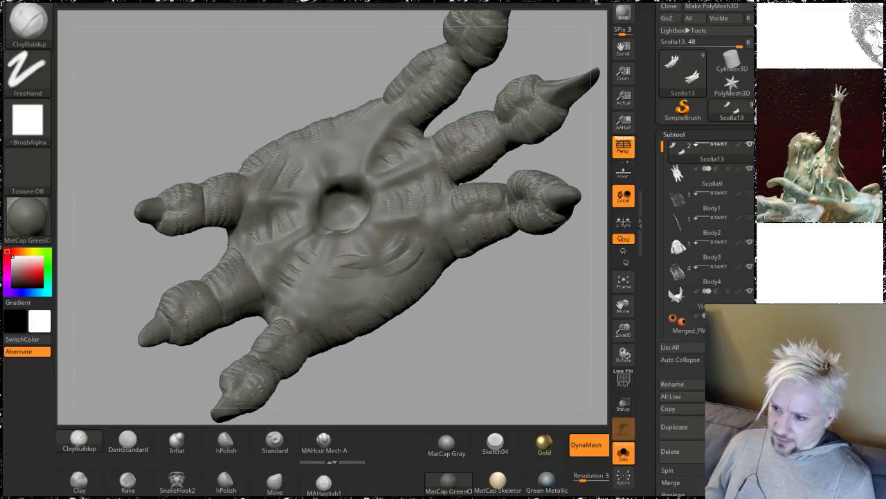
{"action": "left_click_drag", "start_coordinate": [538, 43], "coordinate": [501, 64]}
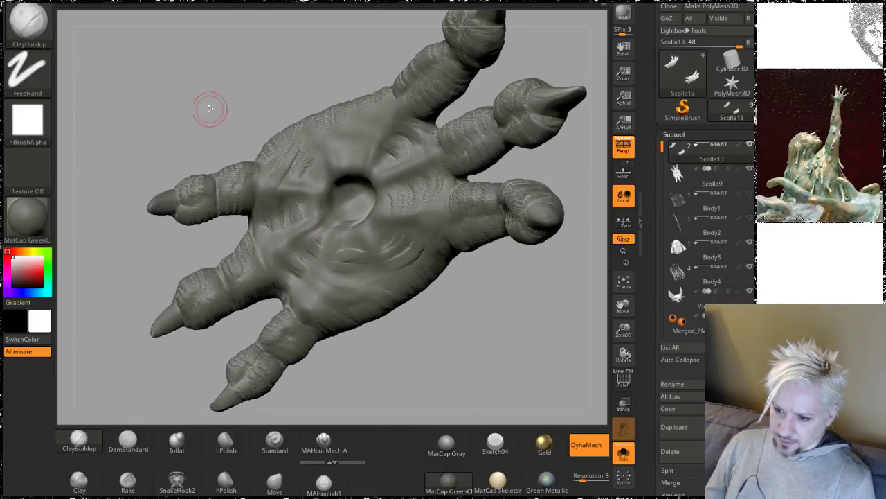
{"action": "left_click_drag", "start_coordinate": [210, 109], "coordinate": [305, 73], "text": "alt"}
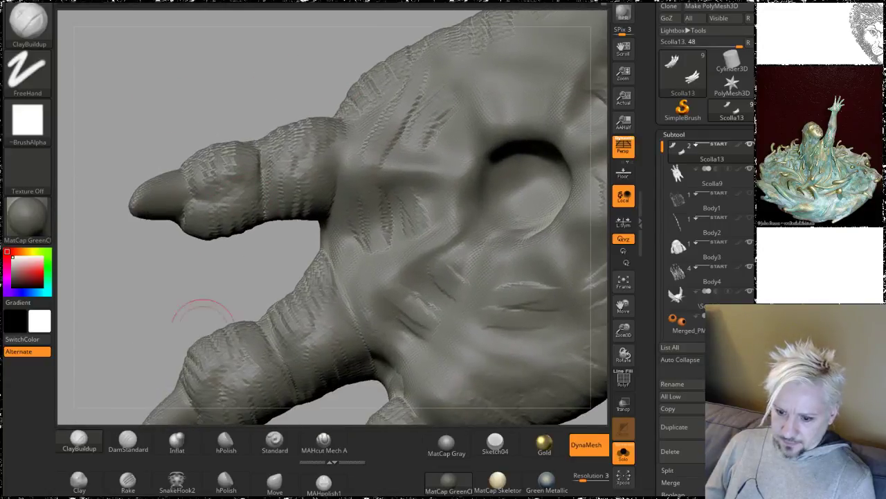
Step: Carve lengthwise creases along the undersides of the neighbouring clawed fingers with the DamStandard brush
{"action": "left_click", "coordinate": [126, 442]}
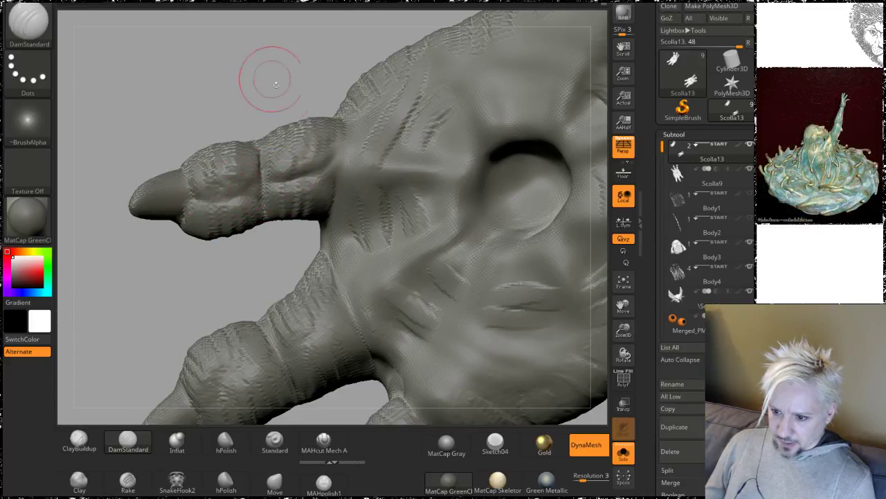
{"action": "mouse_move", "coordinate": [277, 85]}
{"action": "left_mouse_down"}
{"action": "mouse_move", "coordinate": [283, 69]}
{"action": "mouse_move", "coordinate": [277, 89]}
{"action": "left_mouse_up"}
{"action": "mouse_move", "coordinate": [239, 296]}
{"action": "left_mouse_down", "text": "alt"}
{"action": "mouse_move", "coordinate": [273, 154]}
{"action": "mouse_move", "coordinate": [301, 218]}
{"action": "left_mouse_up", "text": "alt"}
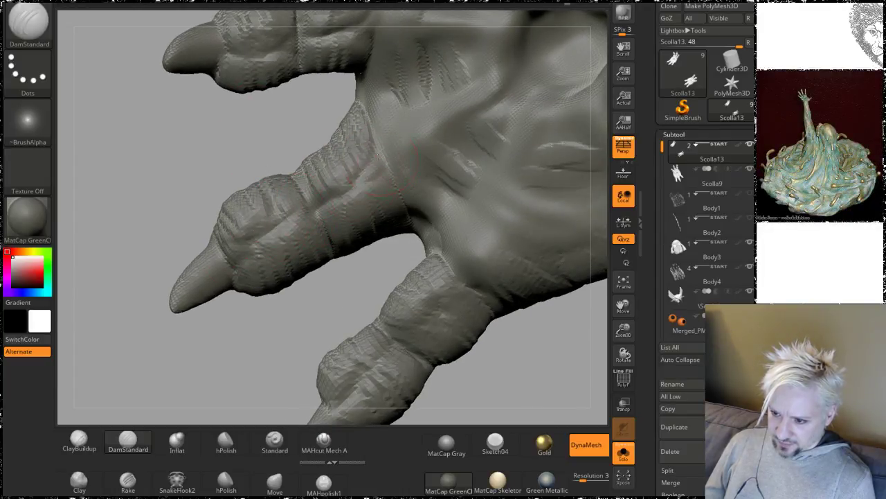
{"action": "mouse_move", "coordinate": [318, 294]}
{"action": "left_mouse_down", "text": "alt"}
{"action": "mouse_move", "coordinate": [330, 252]}
{"action": "mouse_move", "coordinate": [323, 160]}
{"action": "left_mouse_up", "text": "alt"}
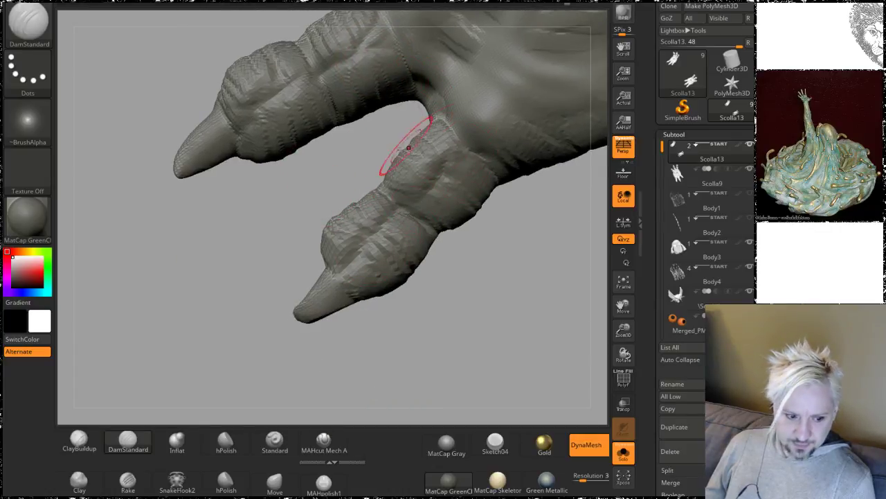
Step: Deepen the lengthwise crease on the outermost finger and refine the folds where it joins the palm edge
{"action": "mouse_move", "coordinate": [200, 283]}
{"action": "left_mouse_down", "text": "alt"}
{"action": "mouse_move", "coordinate": [243, 262]}
{"action": "mouse_move", "coordinate": [250, 271]}
{"action": "mouse_move", "coordinate": [259, 256]}
{"action": "mouse_move", "coordinate": [232, 260]}
{"action": "mouse_move", "coordinate": [241, 307]}
{"action": "mouse_move", "coordinate": [218, 295]}
{"action": "mouse_move", "coordinate": [233, 236]}
{"action": "mouse_move", "coordinate": [249, 214]}
{"action": "mouse_move", "coordinate": [310, 188]}
{"action": "left_mouse_up", "text": "alt"}
{"action": "mouse_move", "coordinate": [362, 212]}
{"action": "left_mouse_down"}
{"action": "mouse_move", "coordinate": [234, 214]}
{"action": "mouse_move", "coordinate": [353, 222]}
{"action": "left_mouse_up"}
{"action": "mouse_move", "coordinate": [482, 194]}
{"action": "left_mouse_down"}
{"action": "mouse_move", "coordinate": [504, 308]}
{"action": "mouse_move", "coordinate": [294, 195]}
{"action": "left_mouse_up"}
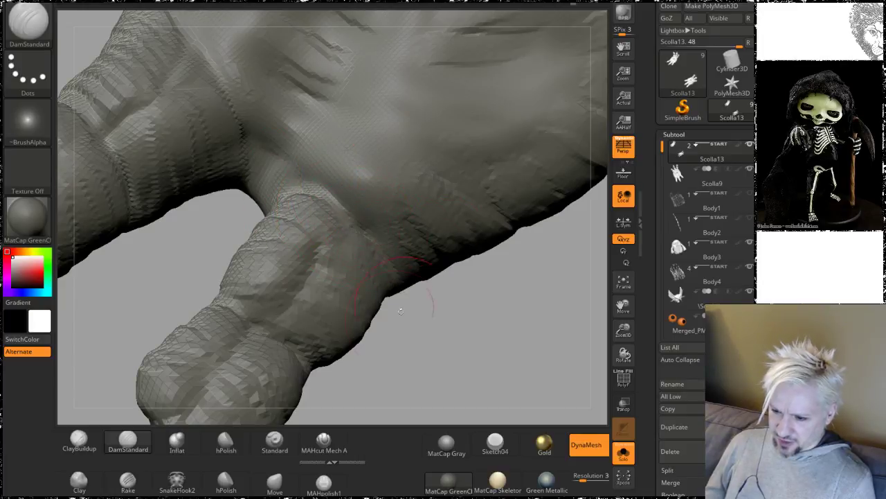
{"action": "mouse_move", "coordinate": [486, 330]}
{"action": "left_mouse_down"}
{"action": "mouse_move", "coordinate": [451, 271]}
{"action": "mouse_move", "coordinate": [491, 232]}
{"action": "mouse_move", "coordinate": [492, 330]}
{"action": "mouse_move", "coordinate": [317, 277]}
{"action": "left_mouse_up"}
{"action": "key", "text": "shift"}
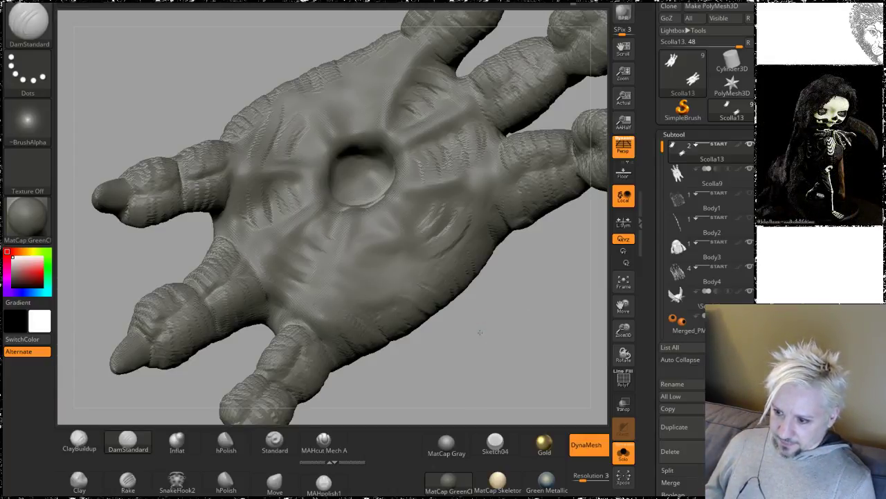
{"action": "mouse_move", "coordinate": [480, 332]}
{"action": "left_mouse_down"}
{"action": "mouse_move", "coordinate": [486, 352]}
{"action": "mouse_move", "coordinate": [475, 356]}
{"action": "mouse_move", "coordinate": [506, 198]}
{"action": "left_mouse_up"}
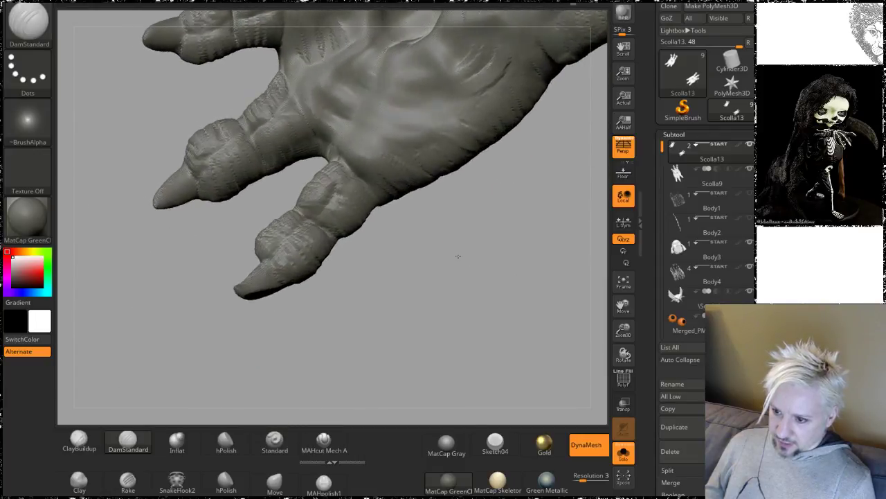
{"action": "left_click_drag", "start_coordinate": [458, 257], "coordinate": [408, 282], "text": "alt"}
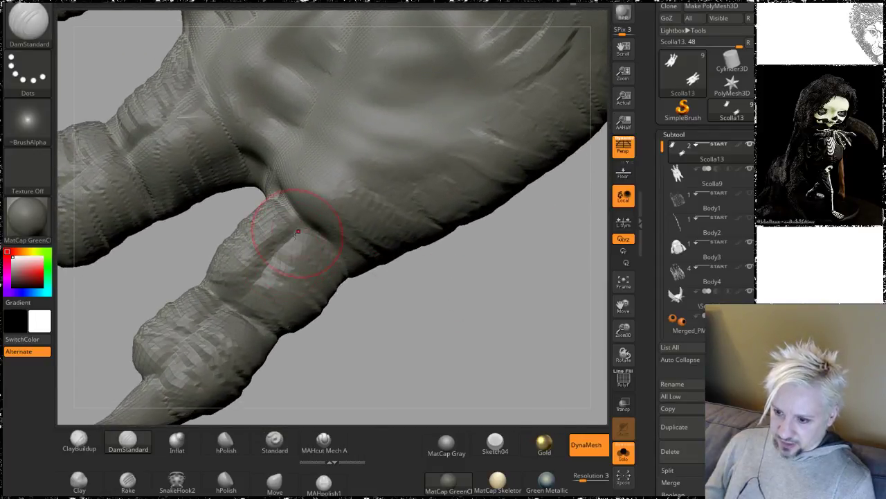
{"action": "left_click_drag", "start_coordinate": [476, 341], "coordinate": [454, 254]}
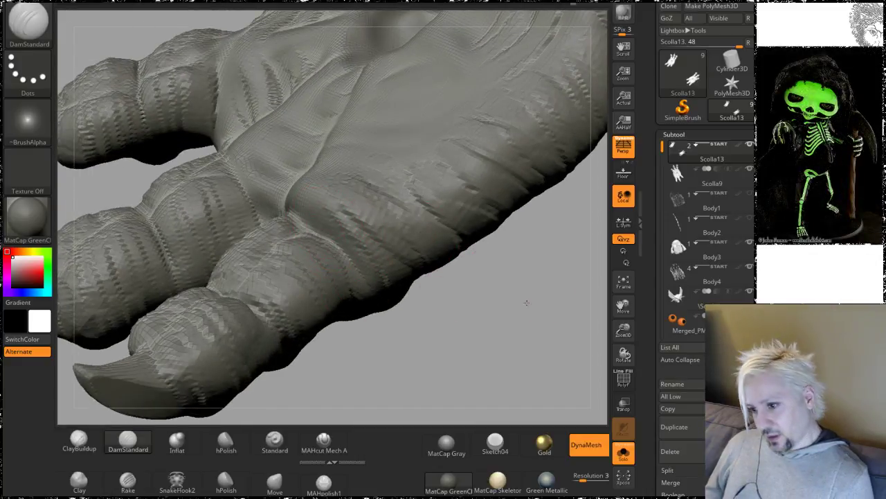
{"action": "left_click_drag", "start_coordinate": [526, 303], "coordinate": [420, 282]}
Step: Carve matching lengthwise creases into the undersides of the three fingers on the opposite side of the palm
{"action": "left_click_drag", "start_coordinate": [471, 163], "coordinate": [443, 353], "text": "alt"}
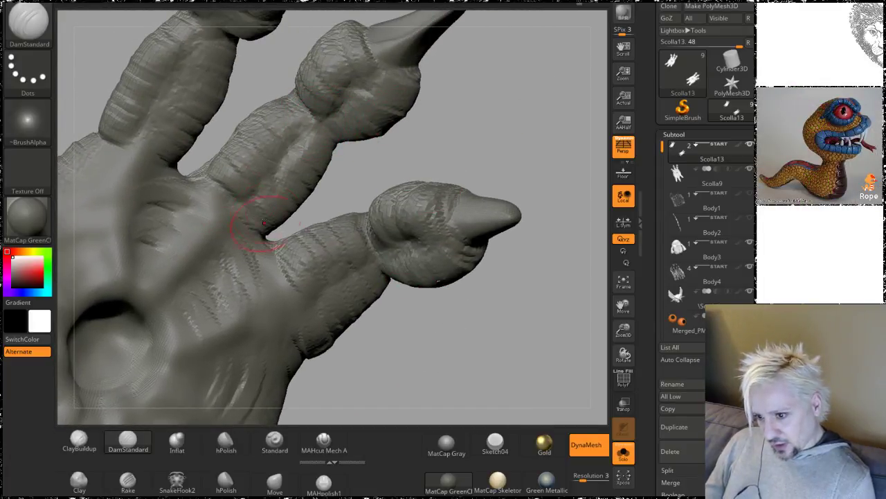
{"action": "left_click_drag", "start_coordinate": [344, 170], "coordinate": [249, 227]}
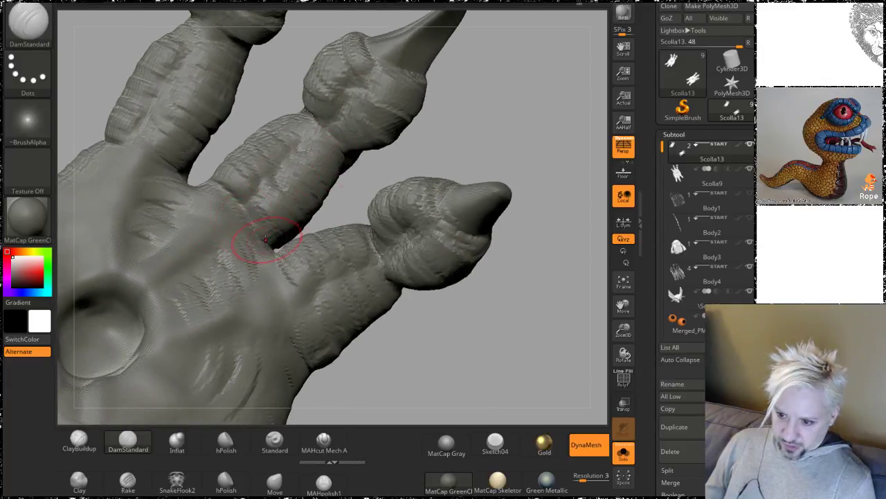
{"action": "left_click_drag", "start_coordinate": [252, 91], "coordinate": [262, 164]}
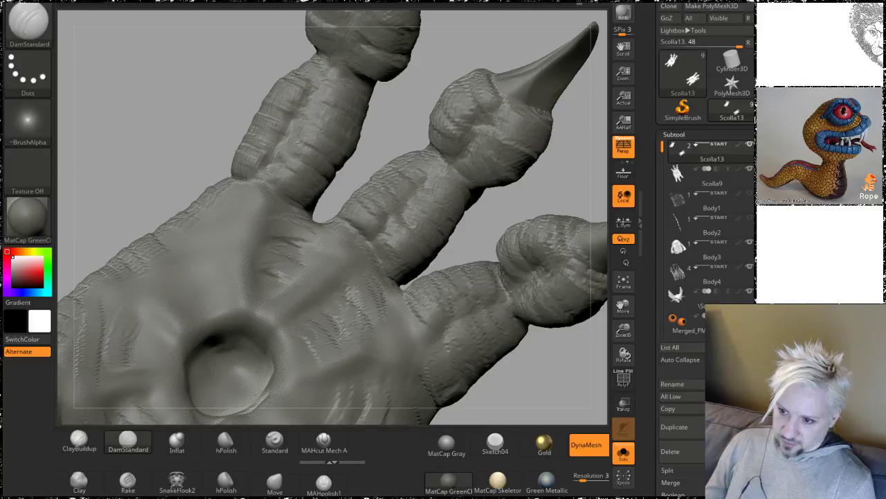
{"action": "left_click_drag", "start_coordinate": [187, 110], "coordinate": [374, 183]}
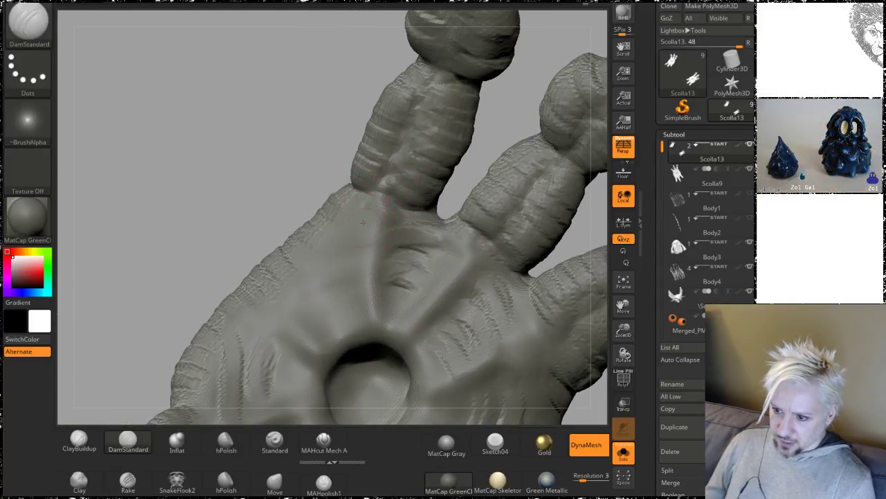
{"action": "left_click_drag", "start_coordinate": [229, 172], "coordinate": [298, 133]}
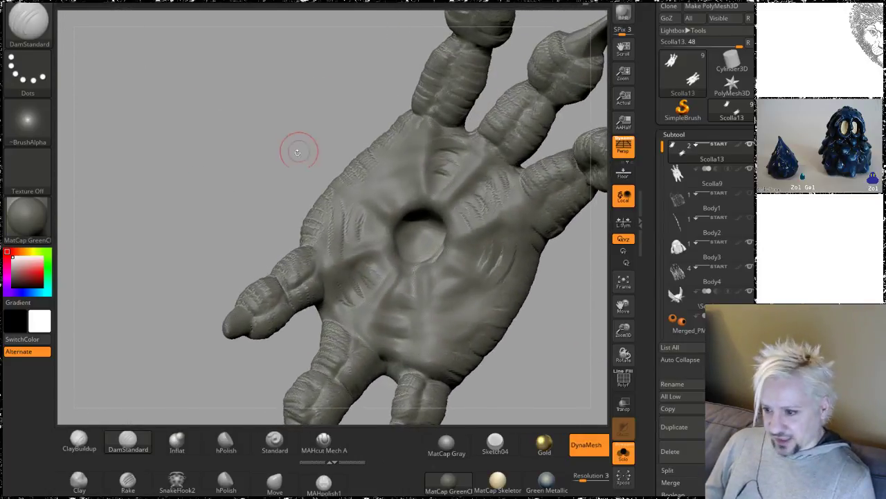
Step: Return to the first group of fingers and sharpen the creases along their segments and at their bases
{"action": "left_click_drag", "start_coordinate": [254, 182], "coordinate": [208, 181]}
{"action": "left_click_drag", "start_coordinate": [265, 400], "coordinate": [296, 155], "text": "alt"}
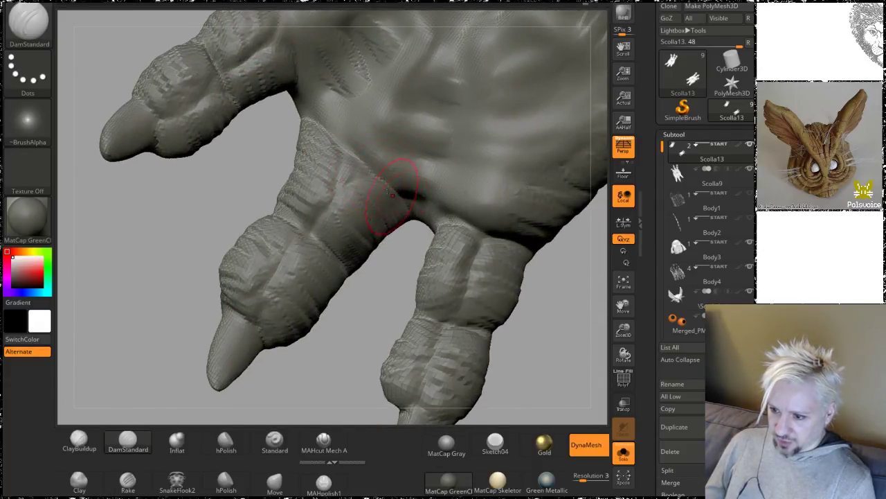
{"action": "left_click_drag", "start_coordinate": [543, 303], "coordinate": [493, 269]}
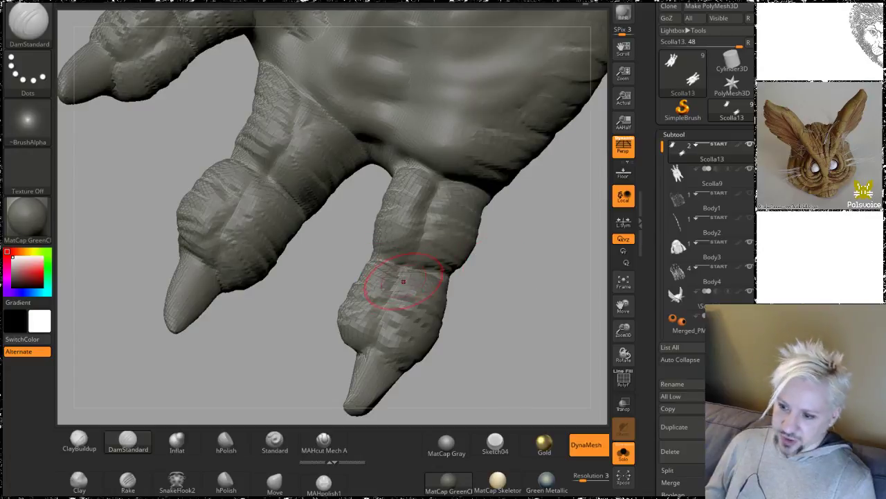
{"action": "mouse_move", "coordinate": [500, 323]}
{"action": "left_mouse_down"}
{"action": "mouse_move", "coordinate": [522, 292]}
{"action": "mouse_move", "coordinate": [526, 303]}
{"action": "left_mouse_up"}
Step: Smooth the rough wrinkles on the palm around the central hole and toward the outer edge
{"action": "left_click_drag", "start_coordinate": [357, 175], "coordinate": [362, 161], "text": "shift"}
{"action": "left_click_drag", "start_coordinate": [316, 204], "coordinate": [222, 123], "text": "shift"}
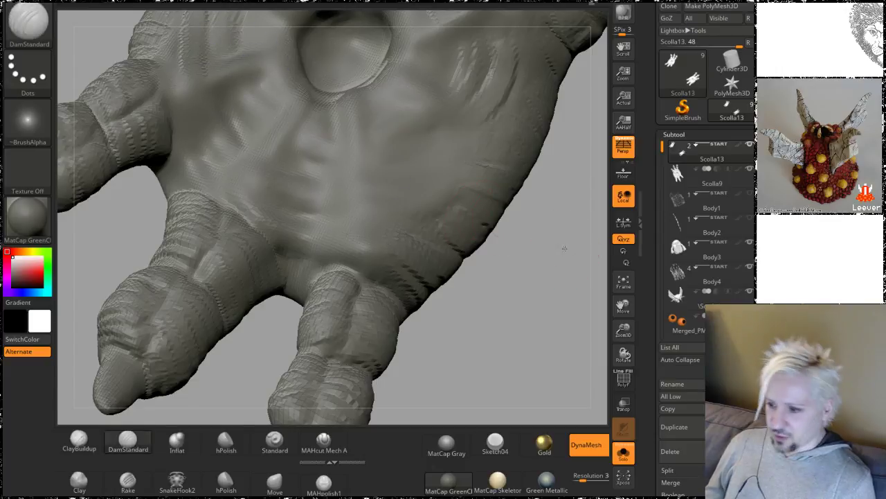
{"action": "left_click_drag", "start_coordinate": [564, 247], "coordinate": [529, 306], "text": "alt"}
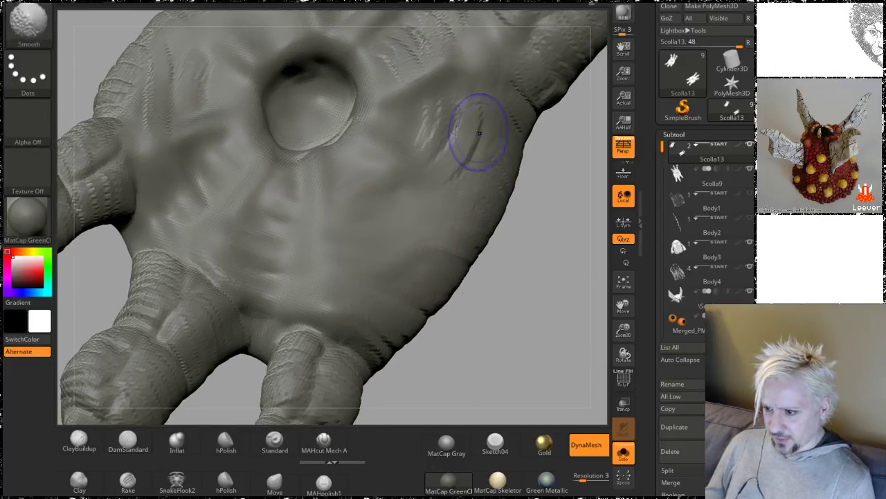
{"action": "left_click_drag", "start_coordinate": [564, 257], "coordinate": [434, 326]}
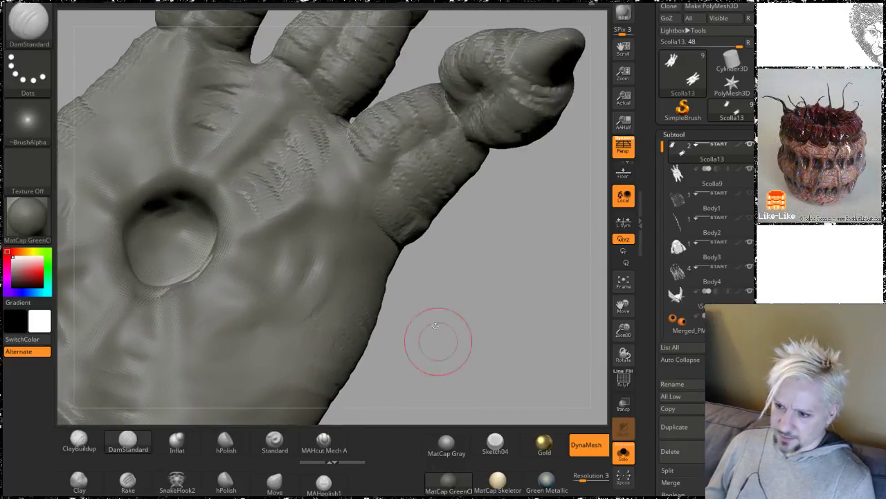
{"action": "key", "text": "shift"}
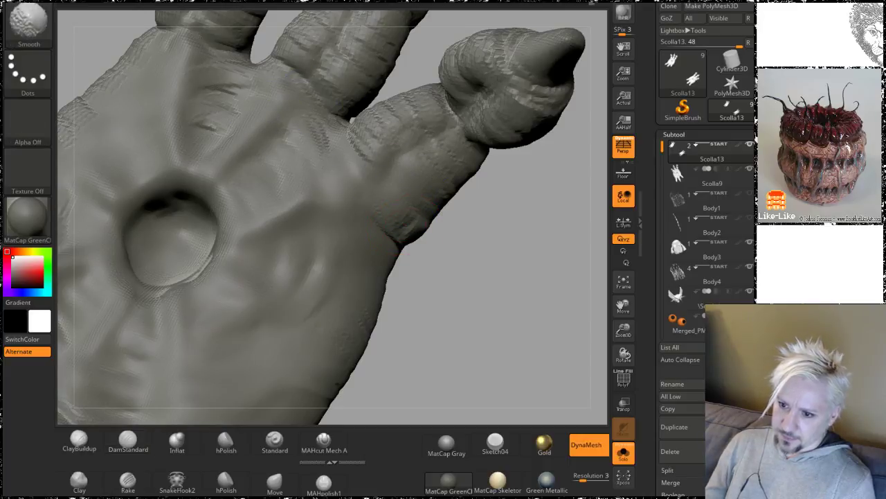
Step: Soften the harsh strokes between the palm hollow and the finger bases, including the palm's opposite edge
{"action": "mouse_move", "coordinate": [439, 277]}
{"action": "left_mouse_down"}
{"action": "mouse_move", "coordinate": [306, 174]}
{"action": "mouse_move", "coordinate": [231, 201]}
{"action": "mouse_move", "coordinate": [275, 180]}
{"action": "mouse_move", "coordinate": [300, 129]}
{"action": "left_mouse_up"}
{"action": "key", "text": "shift"}
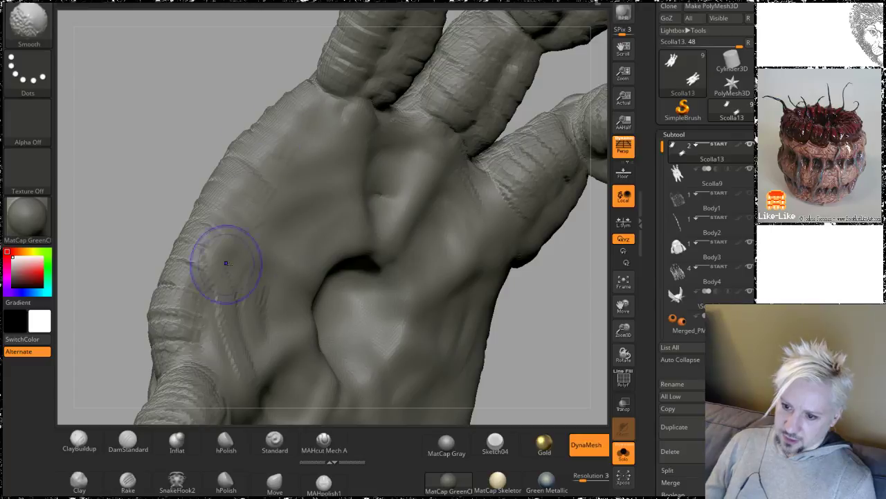
{"action": "left_click_drag", "start_coordinate": [170, 201], "coordinate": [283, 239]}
{"action": "mouse_move", "coordinate": [148, 169]}
{"action": "left_mouse_down"}
{"action": "mouse_move", "coordinate": [135, 166]}
{"action": "mouse_move", "coordinate": [170, 182]}
{"action": "left_mouse_up"}
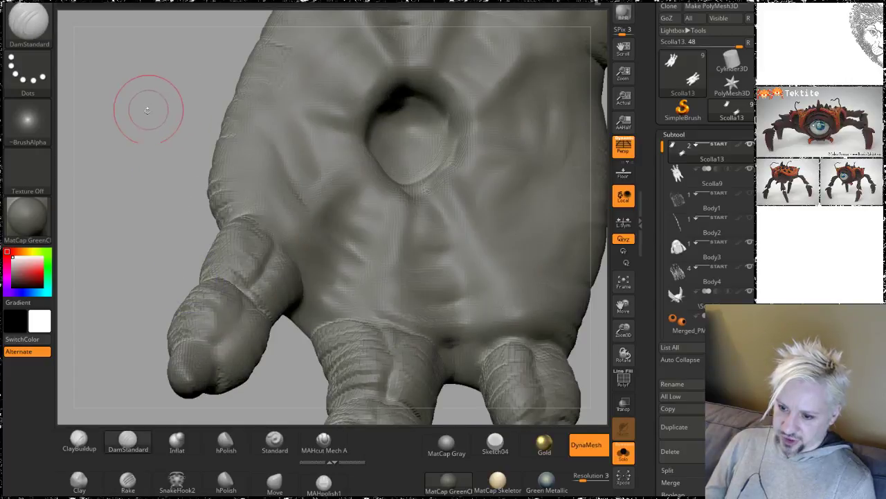
{"action": "mouse_move", "coordinate": [123, 128]}
{"action": "left_mouse_down"}
{"action": "mouse_move", "coordinate": [436, 128]}
{"action": "mouse_move", "coordinate": [485, 118]}
{"action": "mouse_move", "coordinate": [396, 135]}
{"action": "left_mouse_up"}
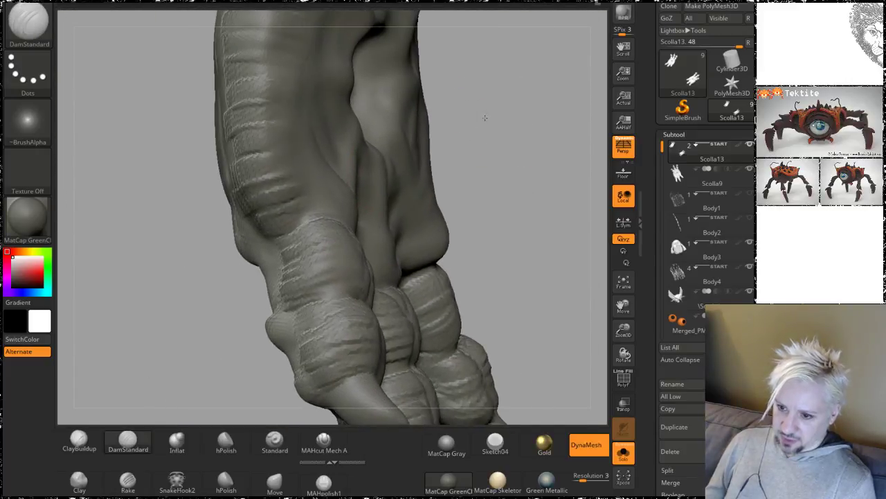
Step: Smooth the ridged folds along the narrow side of the hand and at the base of its fingers
{"action": "key", "text": "shift"}
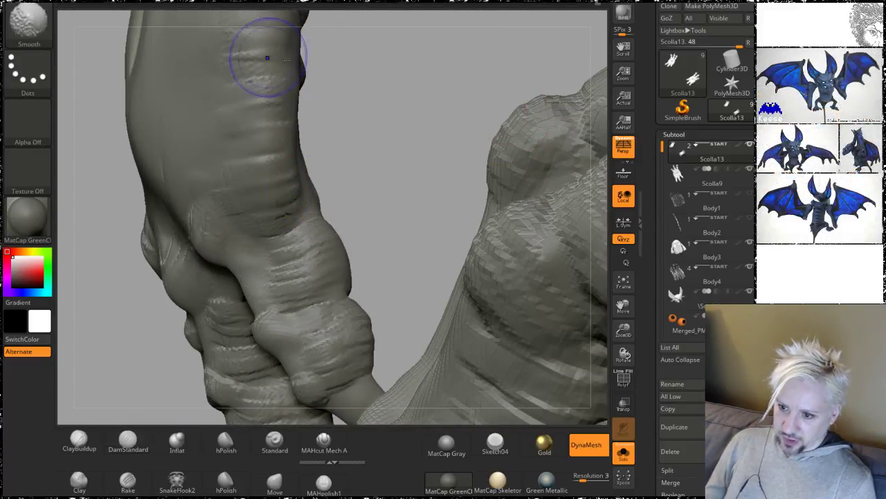
{"action": "mouse_move", "coordinate": [423, 77]}
{"action": "left_mouse_down", "text": "alt"}
{"action": "mouse_move", "coordinate": [439, 236]}
{"action": "mouse_move", "coordinate": [312, 219]}
{"action": "left_mouse_up", "text": "alt"}
{"action": "key", "text": "shift"}
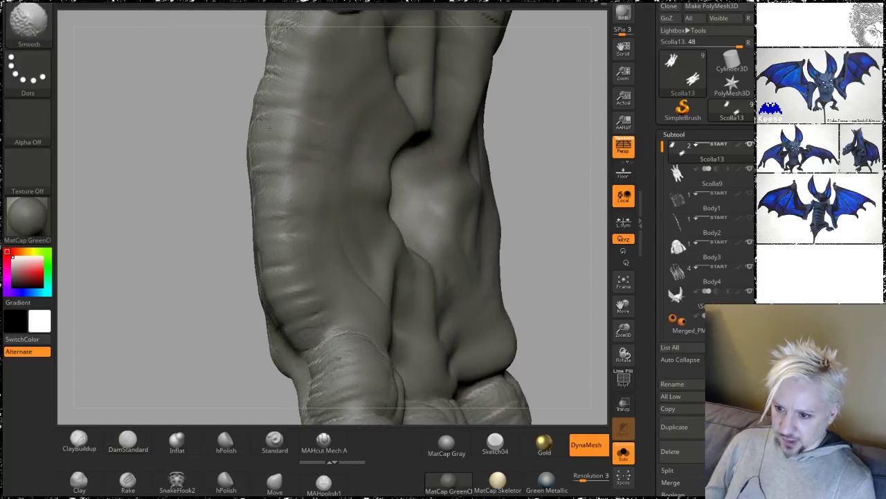
{"action": "mouse_move", "coordinate": [134, 109]}
{"action": "left_mouse_down"}
{"action": "mouse_move", "coordinate": [158, 184]}
{"action": "mouse_move", "coordinate": [185, 164]}
{"action": "left_mouse_up"}
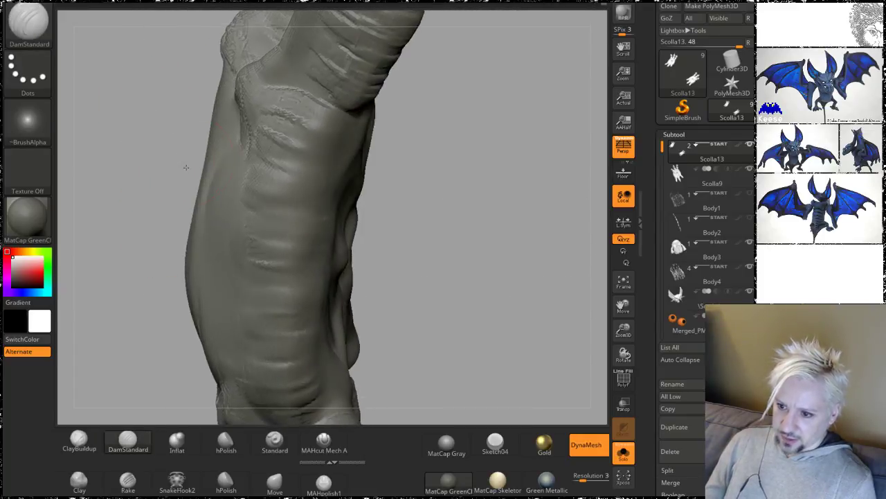
{"action": "key", "text": "shift"}
{"action": "left_click_drag", "start_coordinate": [314, 122], "coordinate": [295, 119], "text": "shift"}
Step: Turn off Solo mode to show all subtools and inspect the whole creature from the front
{"action": "mouse_move", "coordinate": [532, 287]}
{"action": "left_mouse_down", "text": "alt"}
{"action": "mouse_move", "coordinate": [422, 99]}
{"action": "mouse_move", "coordinate": [396, 79]}
{"action": "left_mouse_up", "text": "alt"}
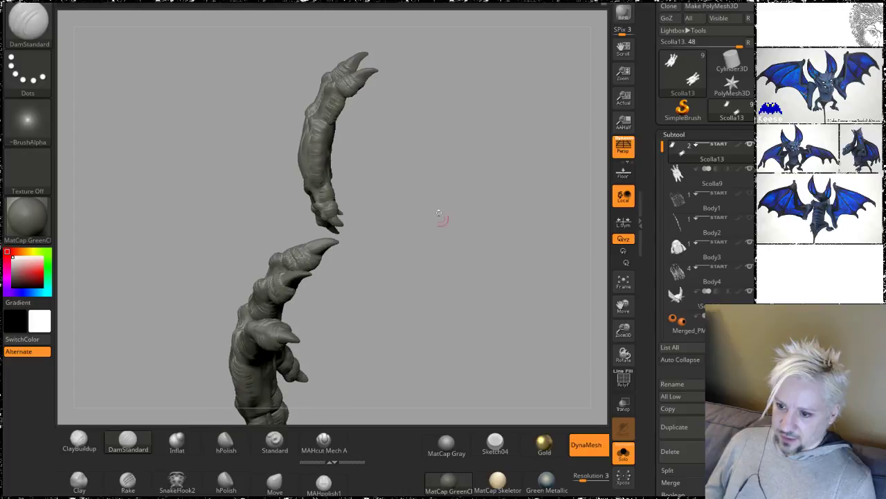
{"action": "mouse_move", "coordinate": [441, 220]}
{"action": "left_mouse_down", "text": "alt"}
{"action": "mouse_move", "coordinate": [490, 225]}
{"action": "mouse_move", "coordinate": [550, 140]}
{"action": "mouse_move", "coordinate": [537, 83]}
{"action": "mouse_move", "coordinate": [466, 174]}
{"action": "mouse_move", "coordinate": [464, 193]}
{"action": "left_mouse_up", "text": "alt"}
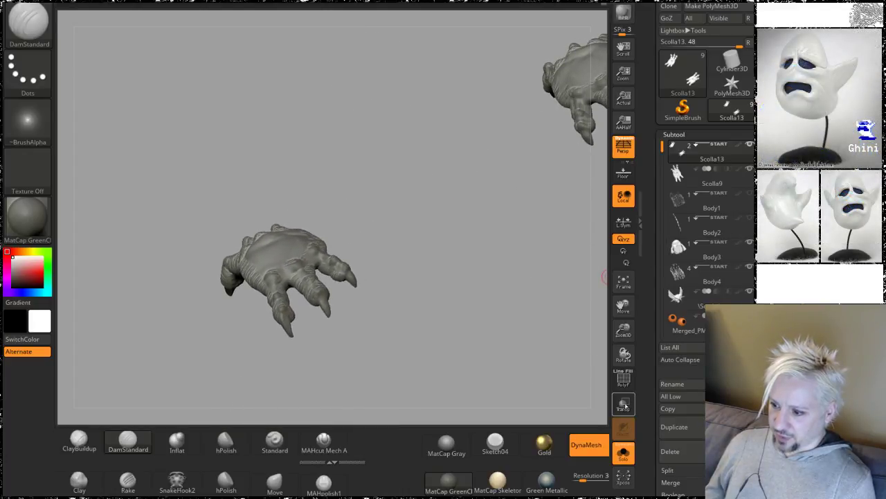
{"action": "left_click", "coordinate": [623, 452]}
{"action": "left_click_drag", "start_coordinate": [529, 300], "coordinate": [538, 298]}
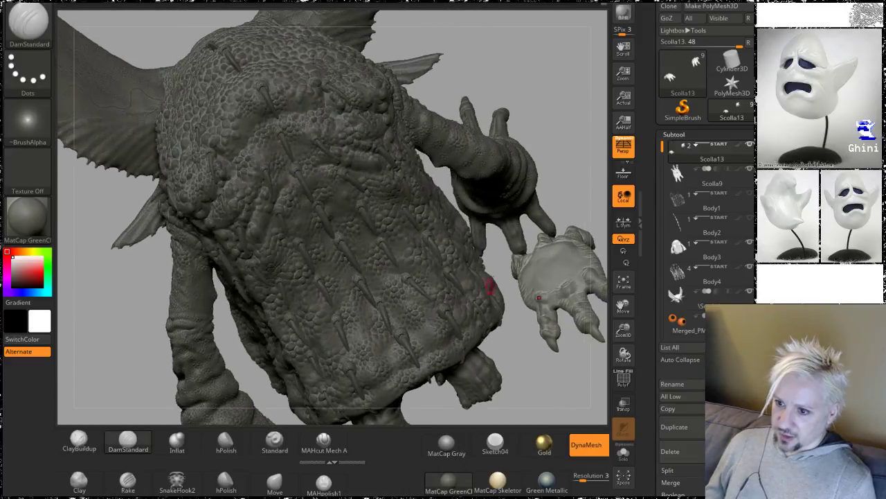
{"action": "left_click_drag", "start_coordinate": [511, 89], "coordinate": [651, 69]}
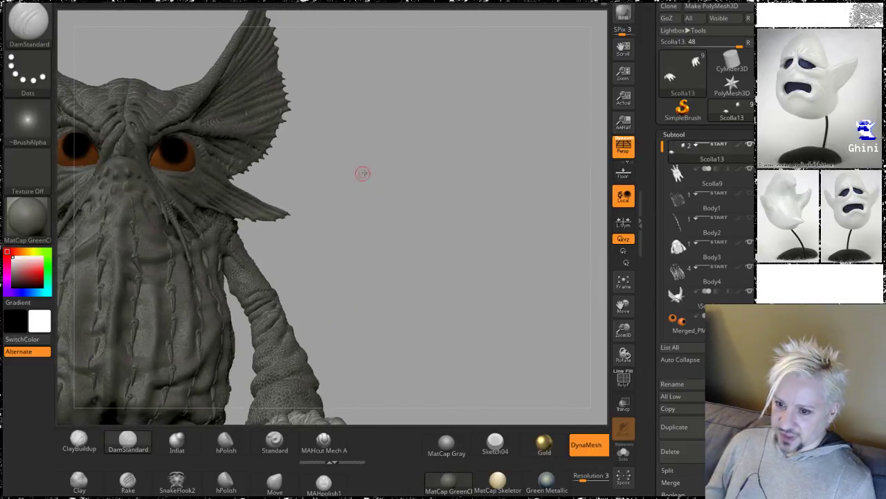
{"action": "mouse_move", "coordinate": [362, 173]}
{"action": "left_mouse_down", "text": "alt"}
{"action": "mouse_move", "coordinate": [523, 148]}
{"action": "mouse_move", "coordinate": [526, 168]}
{"action": "mouse_move", "coordinate": [540, 162]}
{"action": "mouse_move", "coordinate": [536, 103]}
{"action": "mouse_move", "coordinate": [552, 219]}
{"action": "left_mouse_up", "text": "alt"}
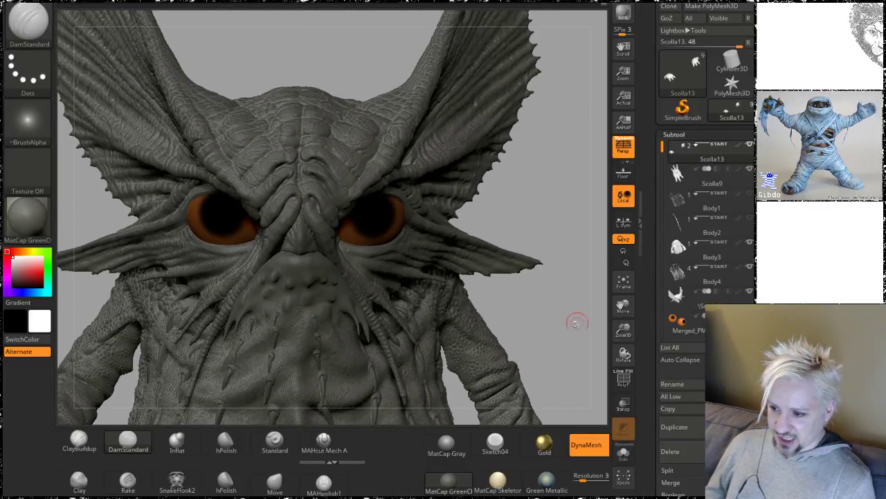
{"action": "left_click_drag", "start_coordinate": [561, 354], "coordinate": [543, 300], "text": "alt"}
{"action": "left_click_drag", "start_coordinate": [541, 415], "coordinate": [532, 295], "text": "alt"}
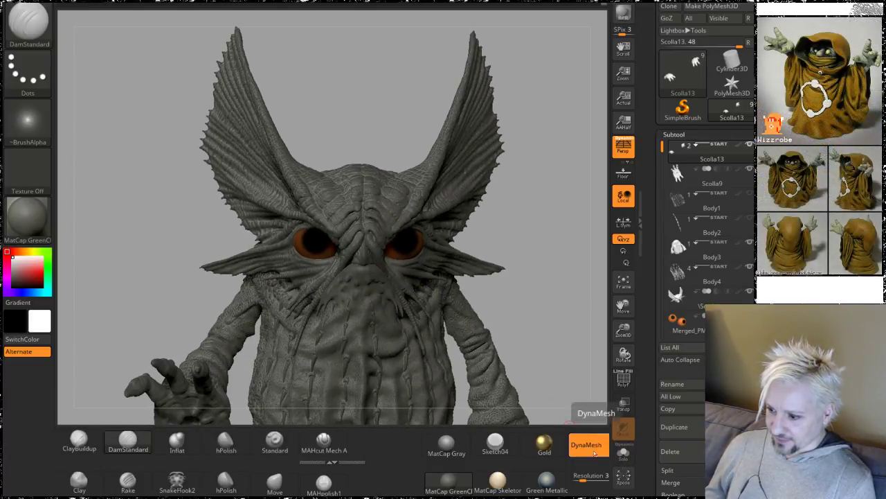
Step: Isolate the hands with Solo mode and frame the palm of one hand up close
{"action": "left_click", "coordinate": [623, 452]}
{"action": "key", "text": "f"}
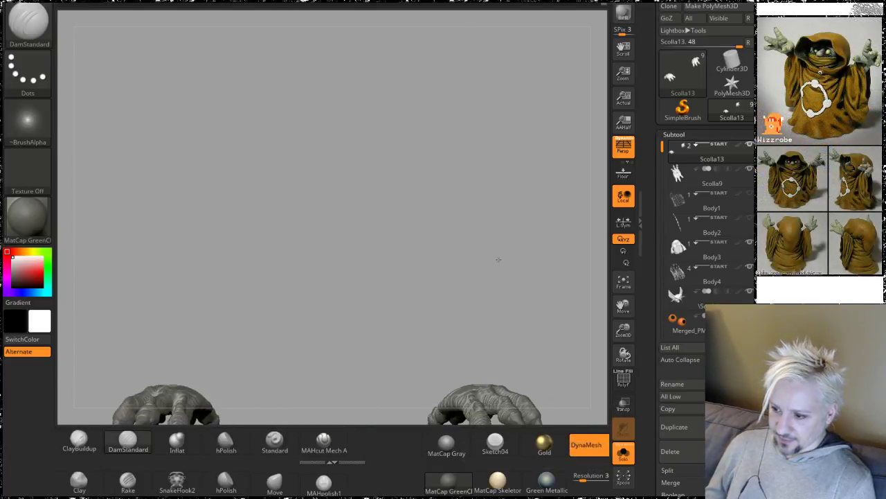
{"action": "left_click_drag", "start_coordinate": [494, 332], "coordinate": [479, 286]}
{"action": "key", "text": "f"}
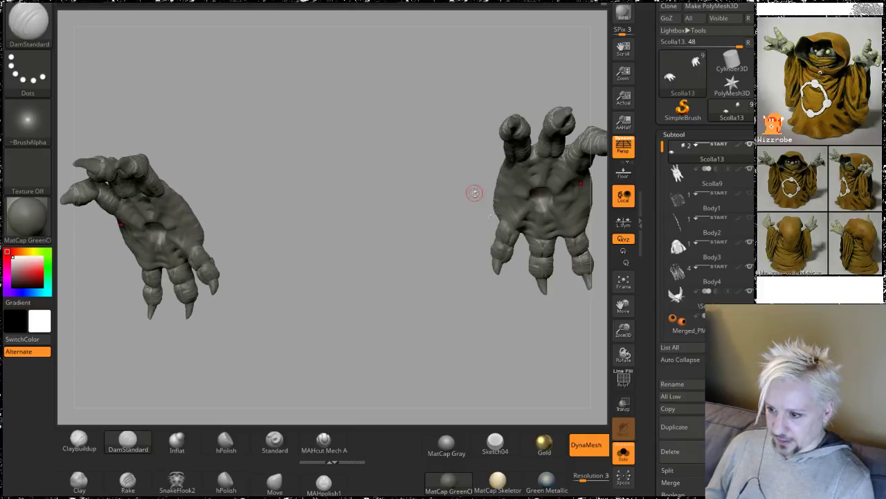
{"action": "left_click_drag", "start_coordinate": [442, 230], "coordinate": [298, 208]}
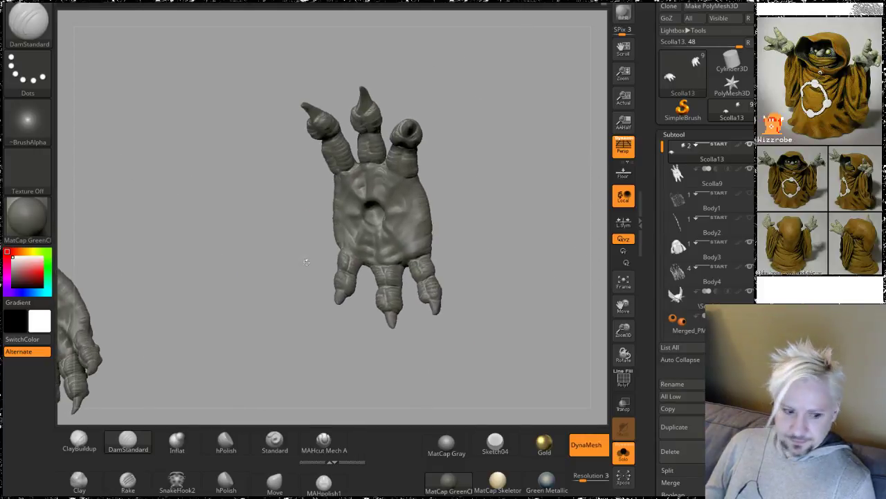
{"action": "left_click_drag", "start_coordinate": [296, 296], "coordinate": [328, 333], "text": "alt"}
{"action": "left_click_drag", "start_coordinate": [352, 115], "coordinate": [193, 178], "text": "alt"}
{"action": "left_click_drag", "start_coordinate": [451, 211], "coordinate": [458, 180]}
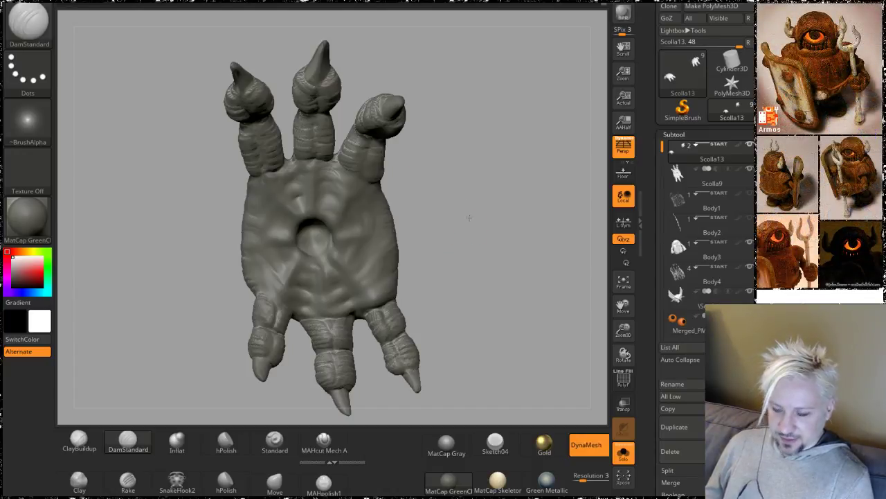
Step: Examine the wrinkles on the three upper fingers, their knuckles and claws from several angles
{"action": "left_click_drag", "start_coordinate": [469, 218], "coordinate": [501, 258], "text": "alt"}
{"action": "left_click_drag", "start_coordinate": [351, 111], "coordinate": [200, 281], "text": "alt"}
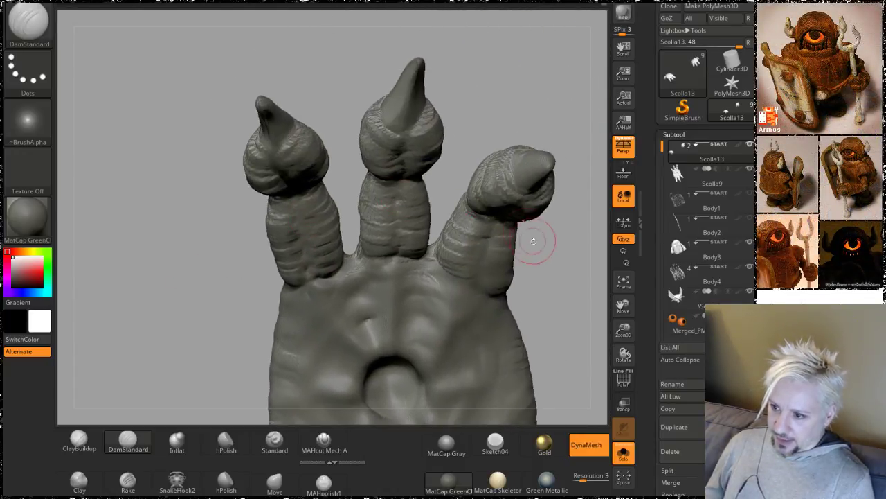
{"action": "left_click_drag", "start_coordinate": [534, 240], "coordinate": [488, 197]}
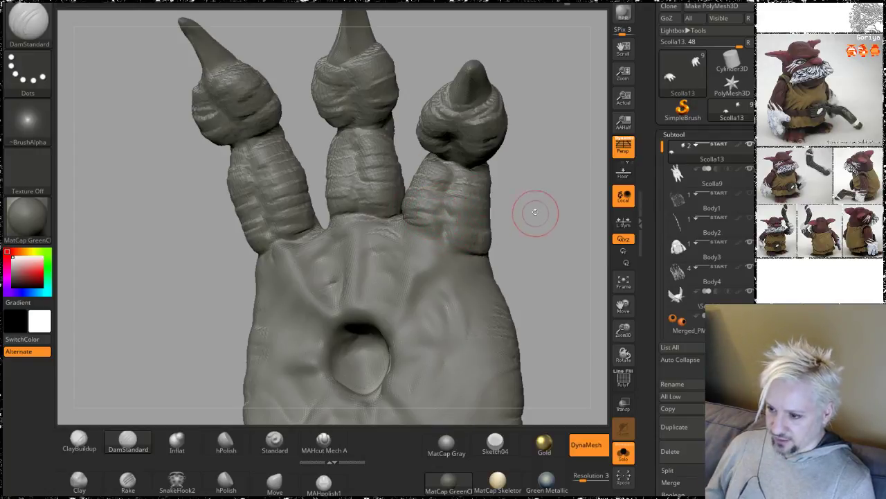
{"action": "left_click_drag", "start_coordinate": [536, 212], "coordinate": [549, 248], "text": "alt"}
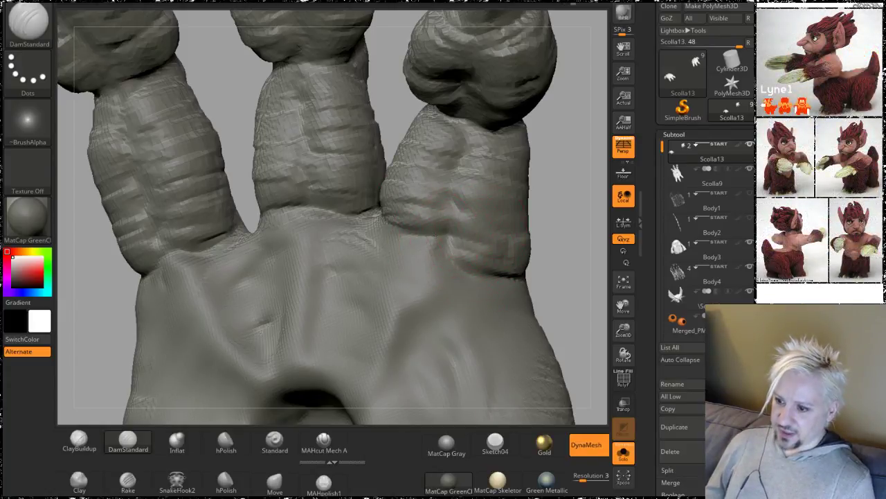
{"action": "right_click_drag", "start_coordinate": [410, 151], "coordinate": [385, 99]}
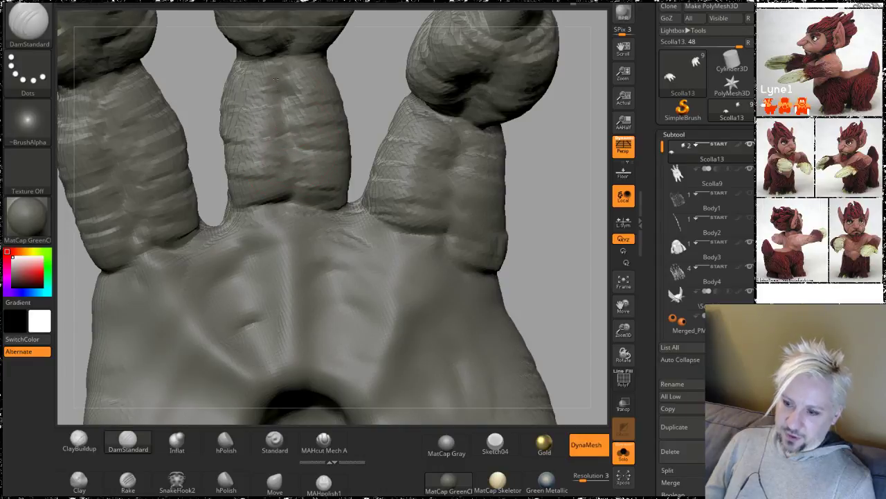
{"action": "mouse_move", "coordinate": [374, 47]}
{"action": "right_mouse_down"}
{"action": "mouse_move", "coordinate": [395, 198]}
{"action": "mouse_move", "coordinate": [366, 89]}
{"action": "right_mouse_up"}
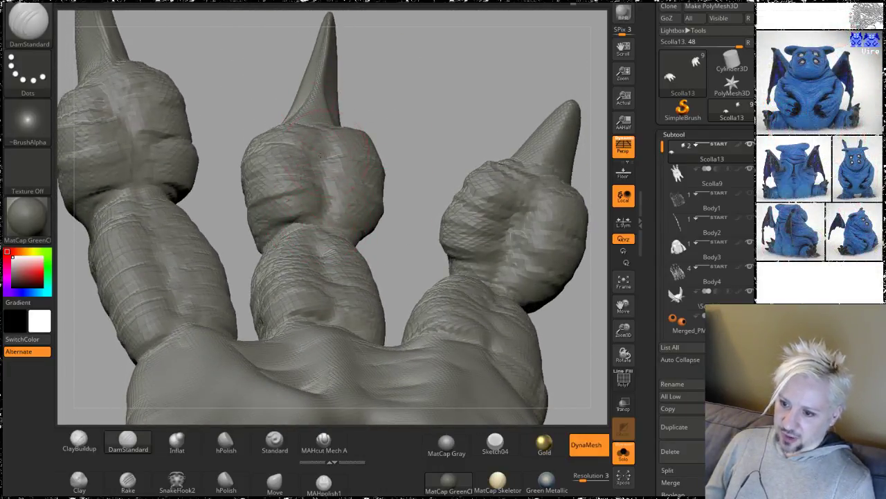
{"action": "mouse_move", "coordinate": [422, 104]}
{"action": "right_mouse_down"}
{"action": "mouse_move", "coordinate": [426, 79]}
{"action": "mouse_move", "coordinate": [434, 122]}
{"action": "mouse_move", "coordinate": [475, 99]}
{"action": "mouse_move", "coordinate": [517, 116]}
{"action": "mouse_move", "coordinate": [485, 97]}
{"action": "right_mouse_up"}
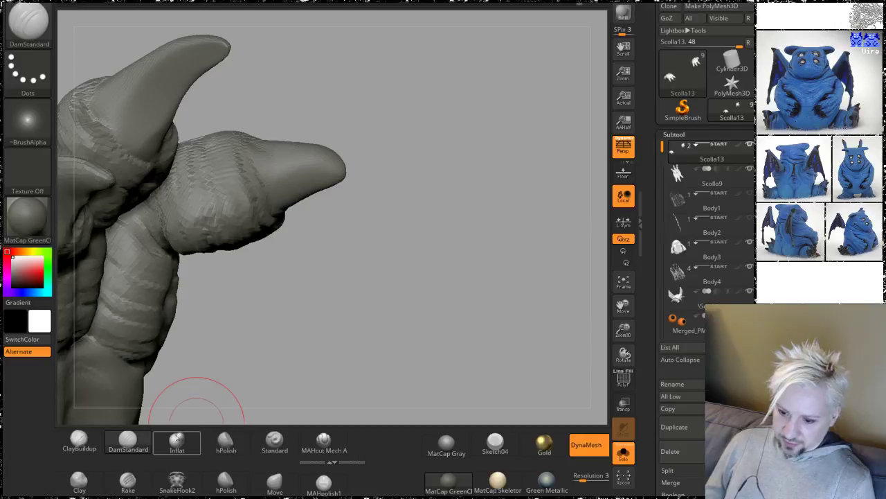
Step: Pull the tip of a short claw outward with an enlarged Move brush to make it longer and more curved
{"action": "mouse_move", "coordinate": [173, 408]}
{"action": "right_mouse_down"}
{"action": "mouse_move", "coordinate": [363, 351]}
{"action": "mouse_move", "coordinate": [367, 370]}
{"action": "mouse_move", "coordinate": [344, 280]}
{"action": "right_mouse_up"}
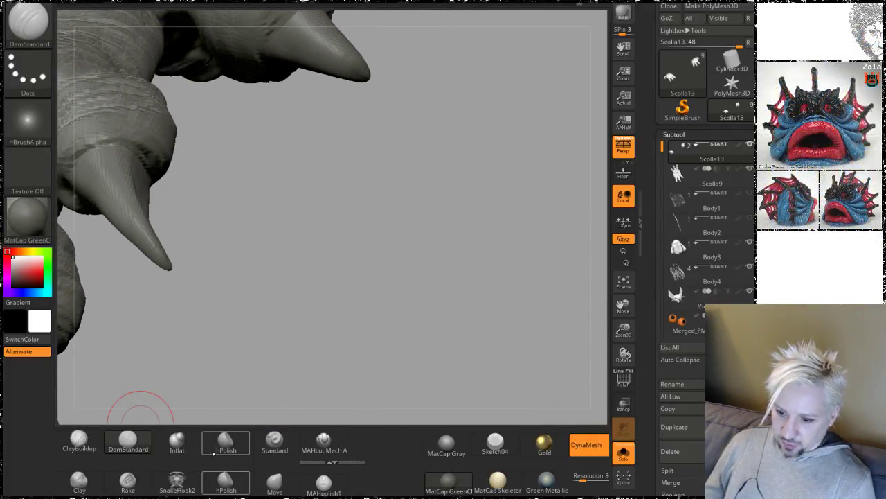
{"action": "left_click", "coordinate": [290, 486]}
{"action": "key", "text": "space"}
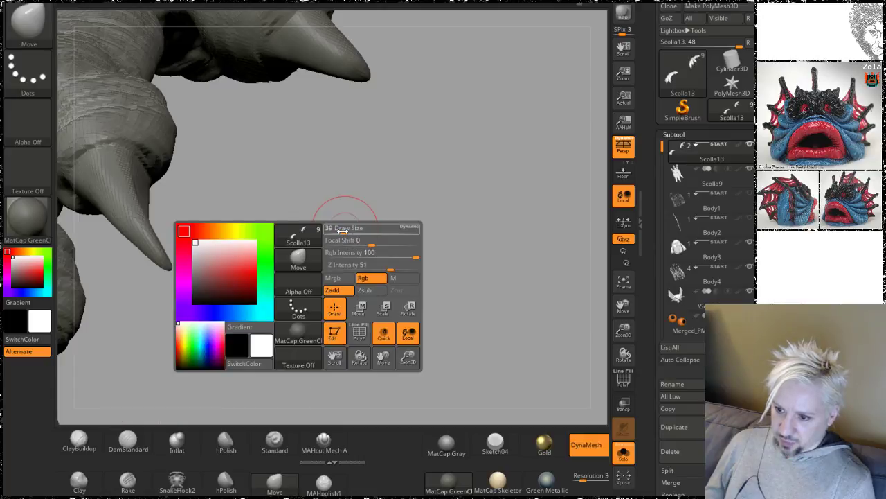
{"action": "left_click_drag", "start_coordinate": [343, 231], "coordinate": [361, 231]}
{"action": "mouse_move", "coordinate": [443, 184]}
{"action": "right_mouse_down"}
{"action": "mouse_move", "coordinate": [435, 275]}
{"action": "mouse_move", "coordinate": [333, 277]}
{"action": "right_mouse_up"}
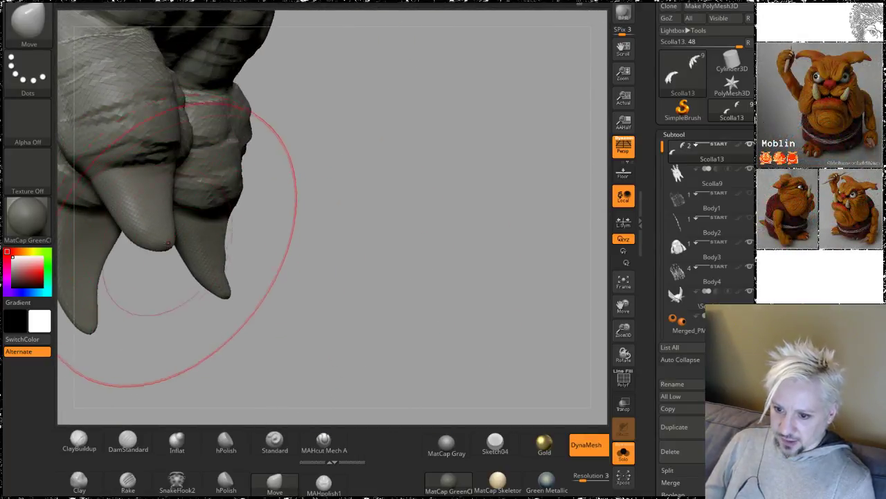
{"action": "mouse_move", "coordinate": [168, 243]}
{"action": "left_mouse_down"}
{"action": "mouse_move", "coordinate": [170, 257]}
{"action": "mouse_move", "coordinate": [210, 251]}
{"action": "mouse_move", "coordinate": [194, 272]}
{"action": "mouse_move", "coordinate": [216, 290]}
{"action": "left_mouse_up"}
{"action": "key", "text": "space"}
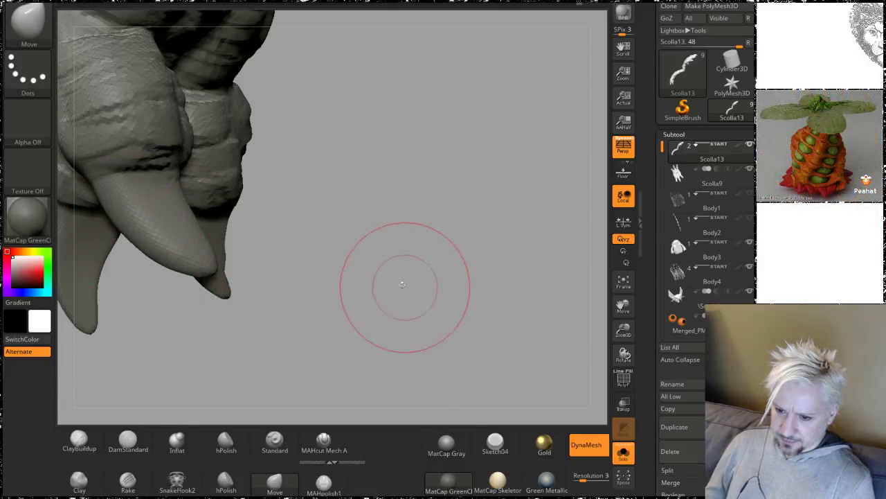
{"action": "left_click_drag", "start_coordinate": [402, 283], "coordinate": [448, 97]}
{"action": "mouse_move", "coordinate": [302, 270]}
{"action": "left_mouse_down", "text": "alt"}
{"action": "mouse_move", "coordinate": [449, 178]}
{"action": "mouse_move", "coordinate": [451, 155]}
{"action": "mouse_move", "coordinate": [439, 152]}
{"action": "left_mouse_up", "text": "alt"}
{"action": "key", "text": "space"}
{"action": "left_click_drag", "start_coordinate": [340, 193], "coordinate": [318, 190]}
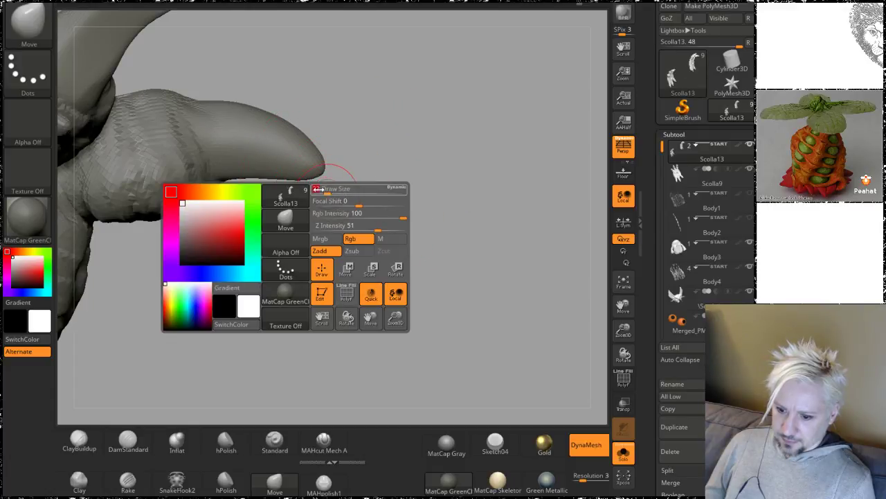
Step: Flatten and refine the surface of the reshaped claw with the hPolish brush
{"action": "left_click", "coordinate": [226, 483]}
{"action": "key", "text": "space"}
{"action": "left_click_drag", "start_coordinate": [288, 153], "coordinate": [289, 154]}
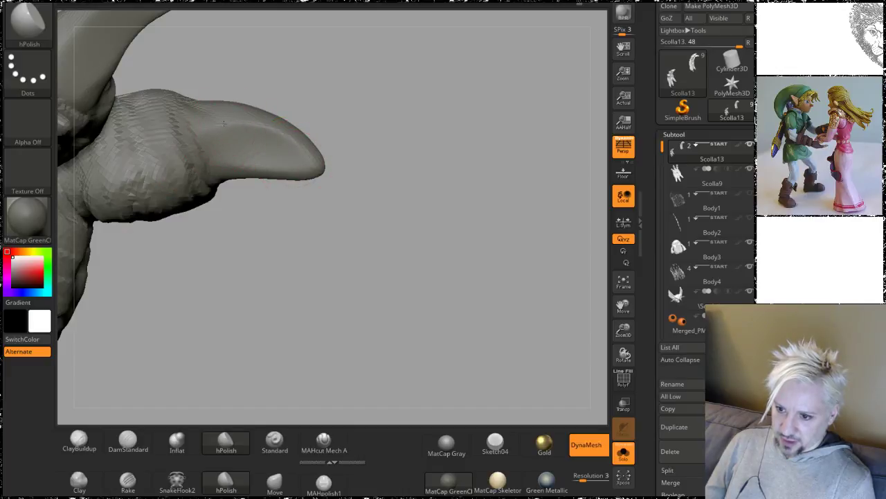
{"action": "mouse_move", "coordinate": [315, 178]}
{"action": "left_mouse_down"}
{"action": "mouse_move", "coordinate": [396, 134]}
{"action": "mouse_move", "coordinate": [277, 139]}
{"action": "mouse_move", "coordinate": [215, 158]}
{"action": "left_mouse_up"}
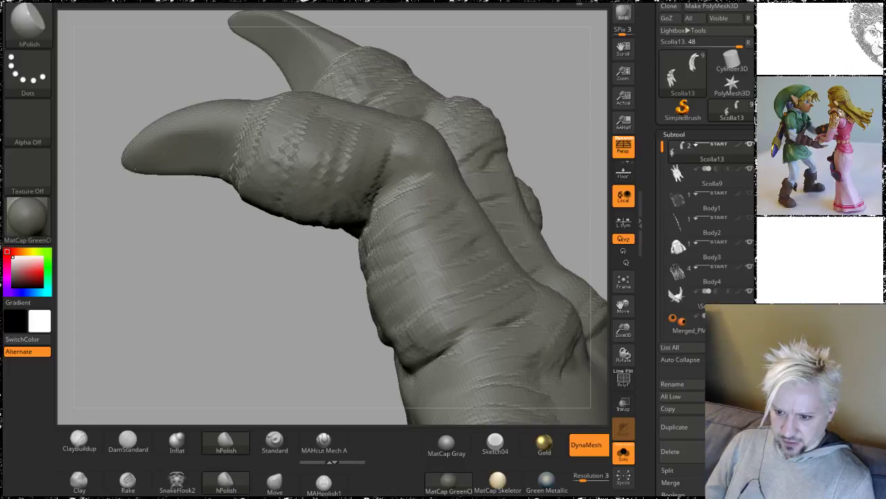
{"action": "mouse_move", "coordinate": [184, 169]}
{"action": "left_mouse_down"}
{"action": "mouse_move", "coordinate": [198, 300]}
{"action": "mouse_move", "coordinate": [277, 263]}
{"action": "mouse_move", "coordinate": [396, 245]}
{"action": "mouse_move", "coordinate": [358, 183]}
{"action": "mouse_move", "coordinate": [414, 154]}
{"action": "mouse_move", "coordinate": [399, 95]}
{"action": "mouse_move", "coordinate": [364, 178]}
{"action": "mouse_move", "coordinate": [415, 187]}
{"action": "mouse_move", "coordinate": [412, 145]}
{"action": "mouse_move", "coordinate": [448, 159]}
{"action": "mouse_move", "coordinate": [442, 135]}
{"action": "mouse_move", "coordinate": [416, 123]}
{"action": "mouse_move", "coordinate": [429, 139]}
{"action": "left_mouse_up"}
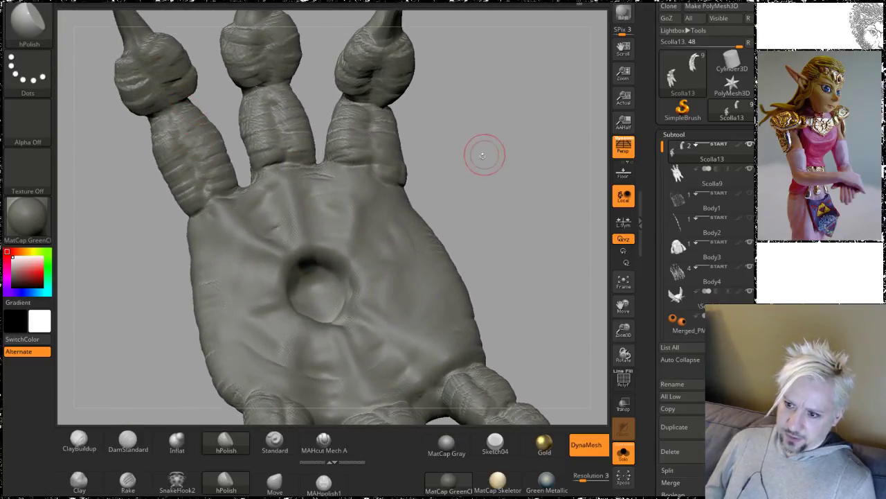
Step: Build up a raised ridge with ClayBuildup from the base of the outer upper finger toward the palm's central hole
{"action": "left_click_drag", "start_coordinate": [485, 153], "coordinate": [457, 152]}
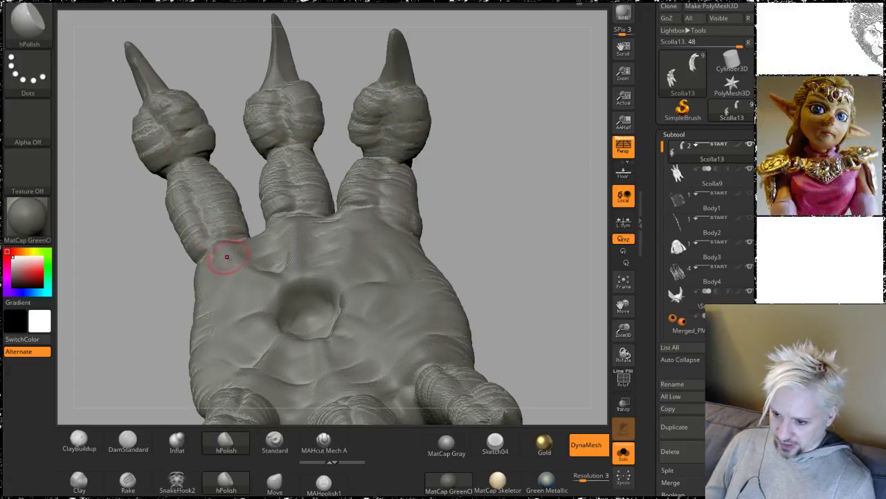
{"action": "mouse_move", "coordinate": [479, 200]}
{"action": "left_mouse_down"}
{"action": "mouse_move", "coordinate": [485, 153]}
{"action": "mouse_move", "coordinate": [472, 121]}
{"action": "mouse_move", "coordinate": [445, 150]}
{"action": "left_mouse_up"}
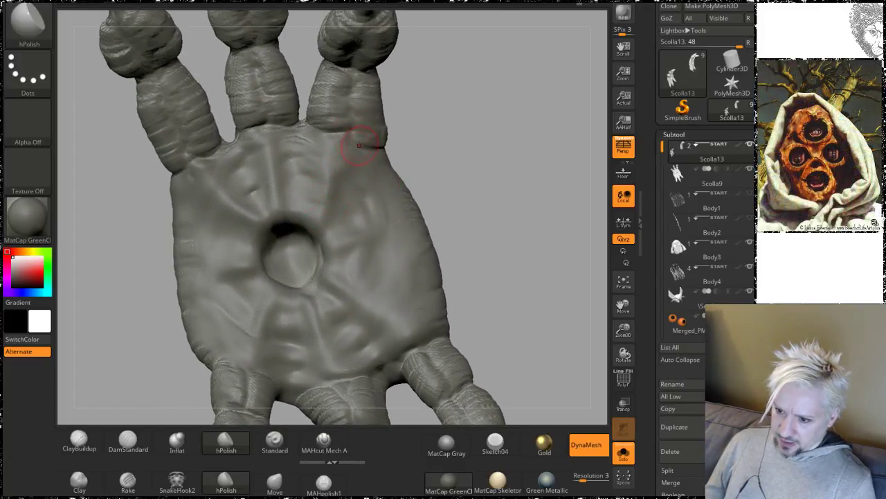
{"action": "left_click", "coordinate": [79, 438]}
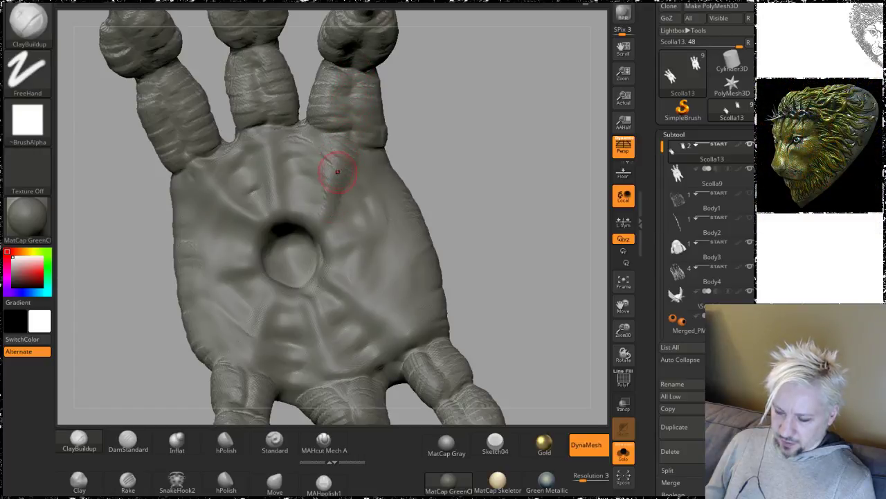
{"action": "left_click_drag", "start_coordinate": [477, 97], "coordinate": [420, 125]}
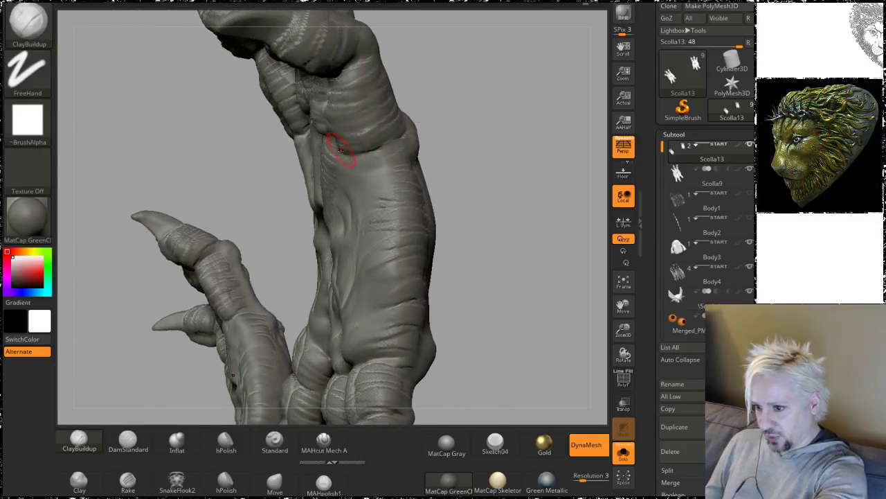
{"action": "left_click_drag", "start_coordinate": [492, 107], "coordinate": [336, 98]}
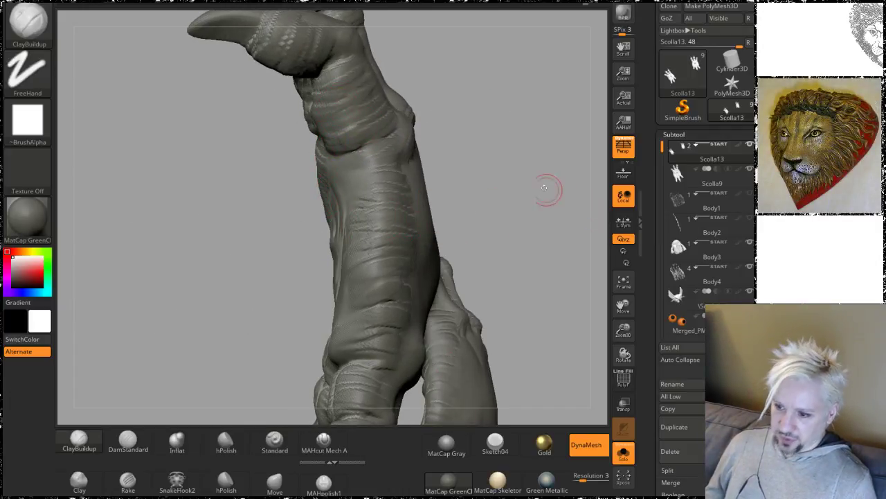
{"action": "mouse_move", "coordinate": [526, 160]}
{"action": "left_mouse_down"}
{"action": "mouse_move", "coordinate": [421, 180]}
{"action": "mouse_move", "coordinate": [478, 166]}
{"action": "mouse_move", "coordinate": [491, 191]}
{"action": "left_mouse_up"}
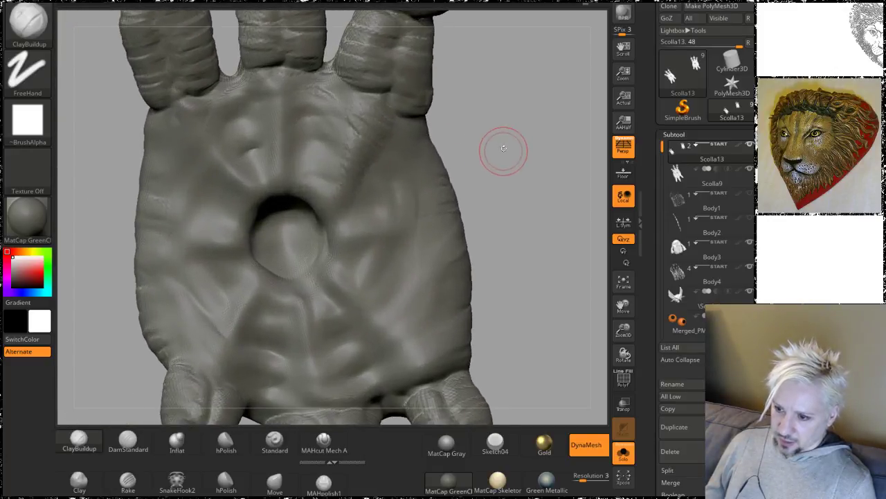
{"action": "mouse_move", "coordinate": [500, 148]}
{"action": "left_mouse_down"}
{"action": "mouse_move", "coordinate": [510, 184]}
{"action": "mouse_move", "coordinate": [494, 174]}
{"action": "mouse_move", "coordinate": [518, 177]}
{"action": "mouse_move", "coordinate": [471, 178]}
{"action": "left_mouse_up"}
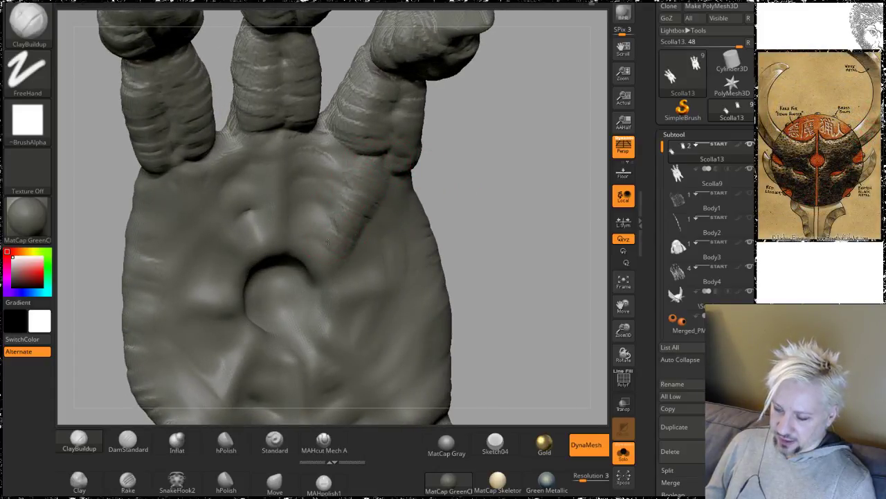
{"action": "left_click_drag", "start_coordinate": [530, 192], "coordinate": [503, 152]}
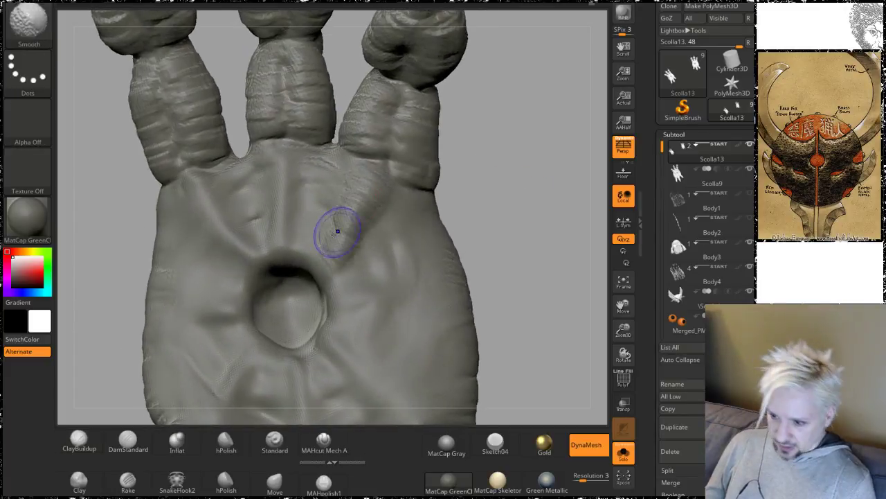
Step: Smooth the new palm ridge and rebuild it with ClayBuildup so it blends into the finger base
{"action": "left_click_drag", "start_coordinate": [337, 231], "coordinate": [362, 228], "text": "shift"}
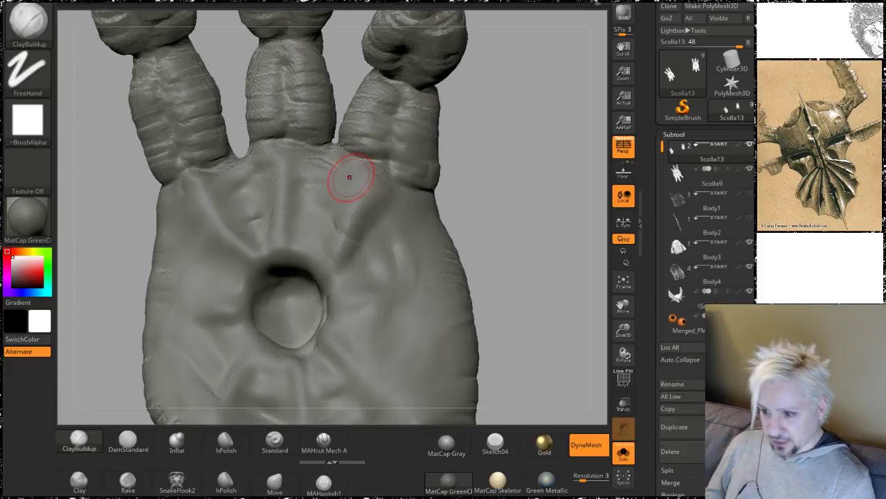
{"action": "mouse_move", "coordinate": [514, 173]}
{"action": "left_mouse_down"}
{"action": "mouse_move", "coordinate": [523, 177]}
{"action": "mouse_move", "coordinate": [511, 178]}
{"action": "left_mouse_up"}
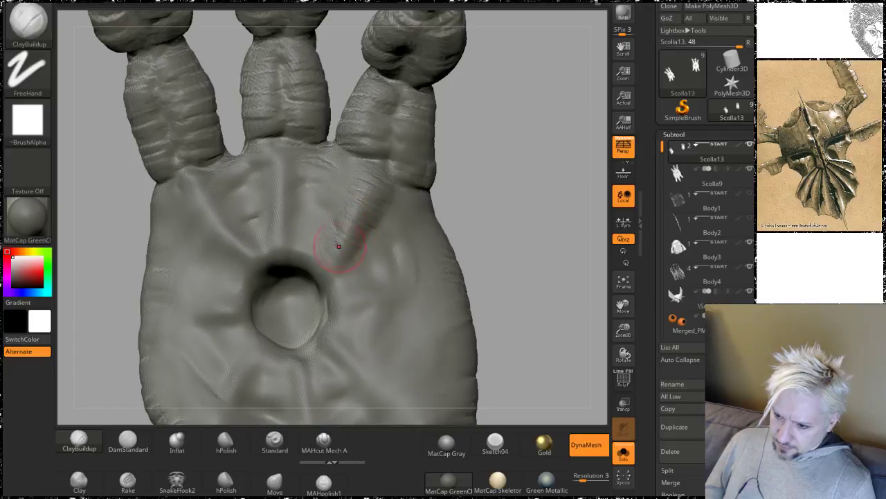
{"action": "mouse_move", "coordinate": [510, 198]}
{"action": "left_mouse_down"}
{"action": "mouse_move", "coordinate": [491, 144]}
{"action": "mouse_move", "coordinate": [513, 173]}
{"action": "mouse_move", "coordinate": [510, 198]}
{"action": "mouse_move", "coordinate": [511, 188]}
{"action": "mouse_move", "coordinate": [501, 216]}
{"action": "mouse_move", "coordinate": [485, 208]}
{"action": "left_mouse_up"}
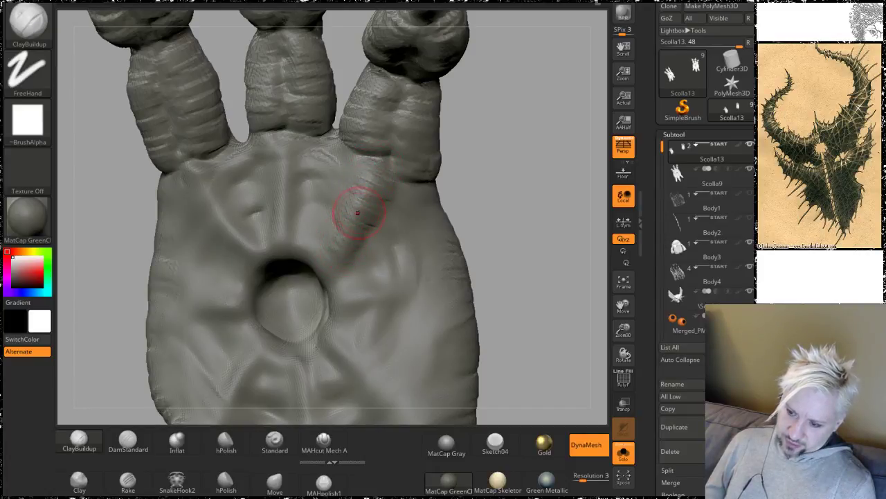
{"action": "left_click_drag", "start_coordinate": [489, 136], "coordinate": [429, 142]}
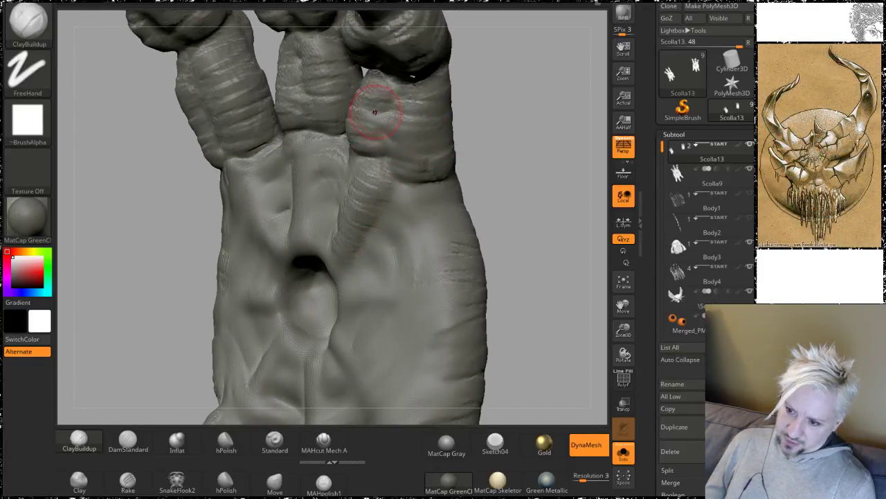
Step: Build up a raised rim with ClayBuildup around the side and lower edges of the palm's central hole
{"action": "left_click_drag", "start_coordinate": [456, 181], "coordinate": [334, 273]}
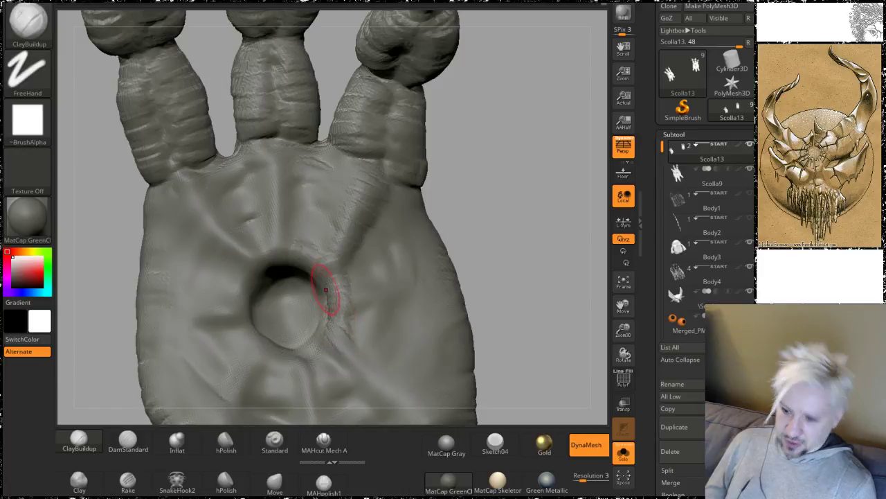
{"action": "mouse_move", "coordinate": [518, 249]}
{"action": "left_mouse_down"}
{"action": "mouse_move", "coordinate": [552, 168]}
{"action": "mouse_move", "coordinate": [385, 267]}
{"action": "left_mouse_up"}
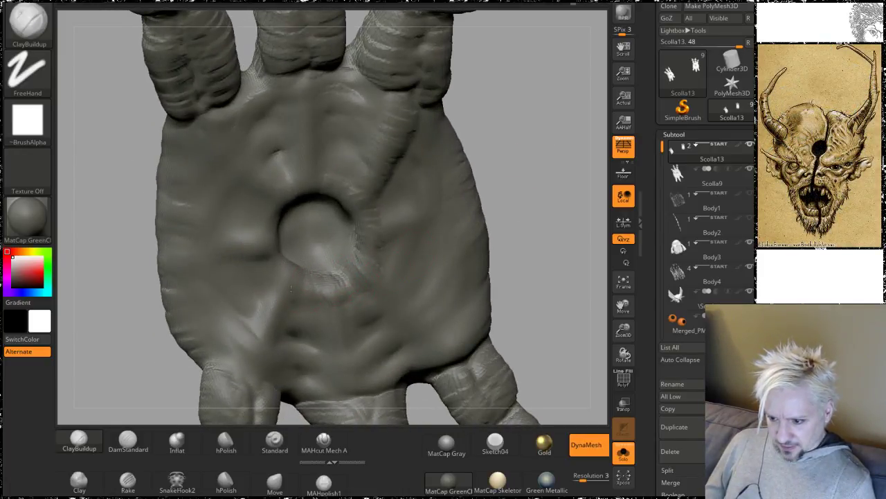
{"action": "left_click_drag", "start_coordinate": [291, 288], "coordinate": [275, 273]}
{"action": "left_click_drag", "start_coordinate": [513, 161], "coordinate": [473, 132]}
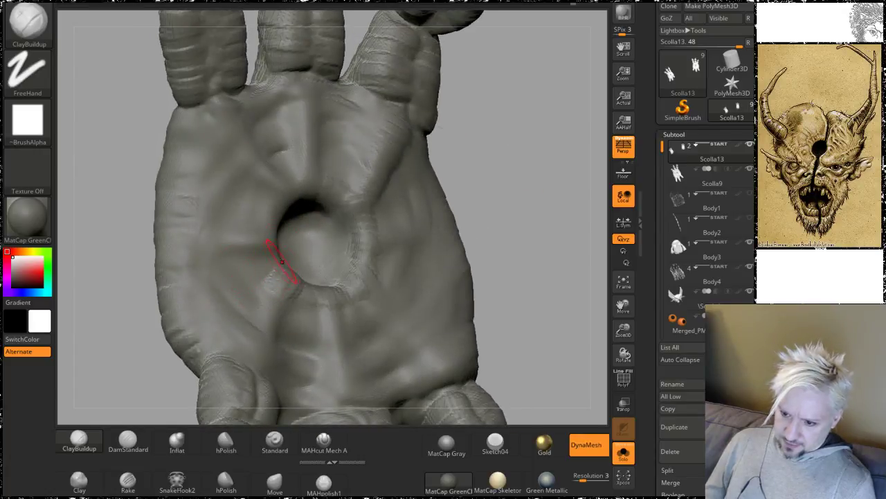
{"action": "left_click_drag", "start_coordinate": [519, 149], "coordinate": [462, 142]}
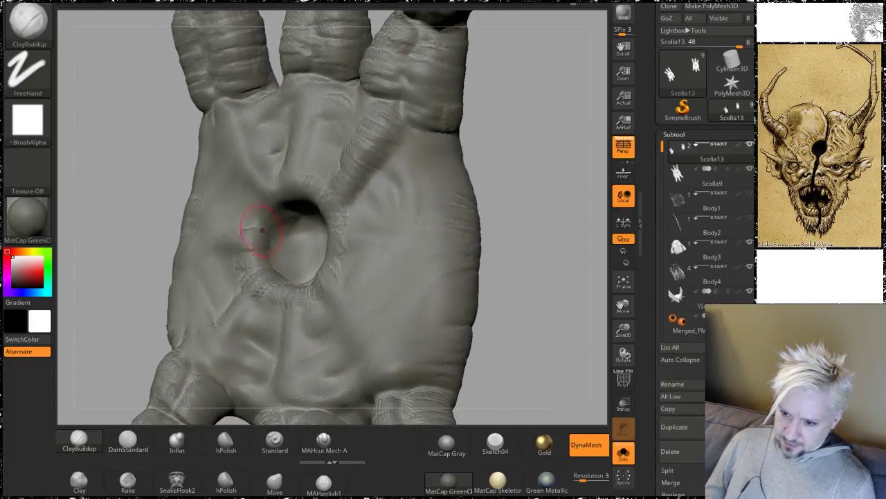
{"action": "left_click_drag", "start_coordinate": [508, 142], "coordinate": [409, 125]}
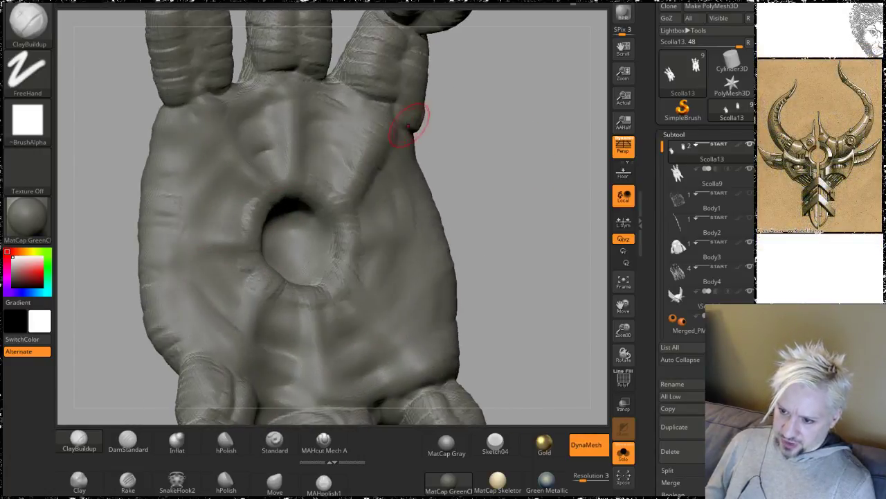
Step: Smooth the ridges on the upper palm between the finger bases and the central hole, and save the project
{"action": "left_click_drag", "start_coordinate": [493, 133], "coordinate": [500, 139]}
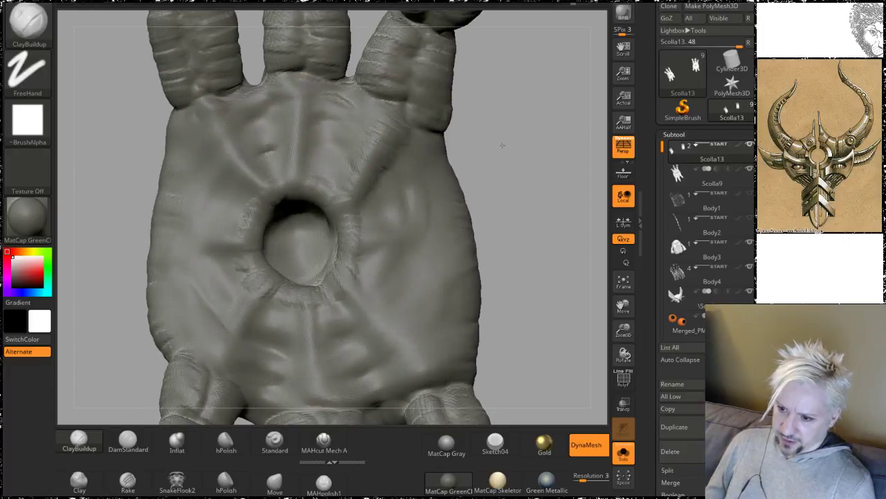
{"action": "key", "text": "shift"}
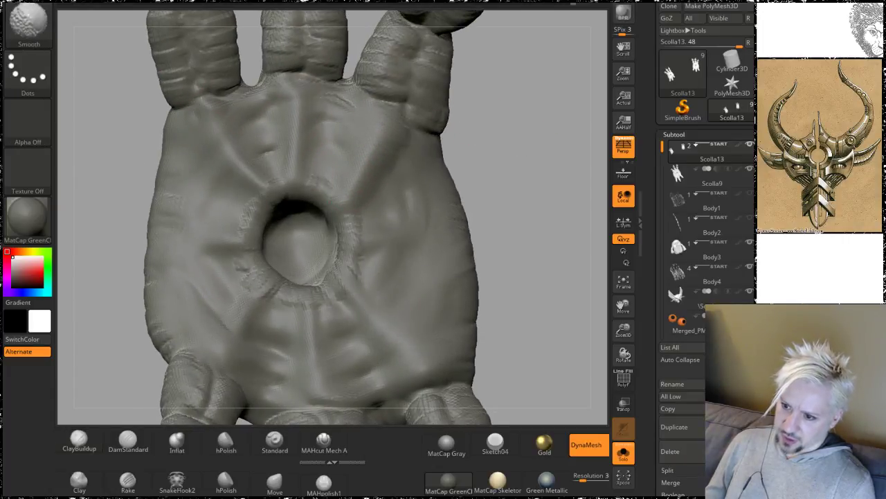
{"action": "left_click_drag", "start_coordinate": [538, 141], "coordinate": [513, 135]}
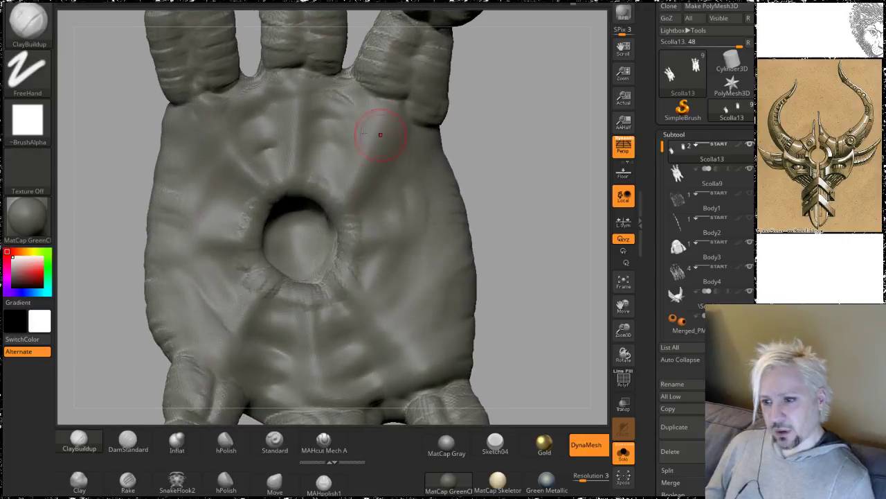
{"action": "left_click_drag", "start_coordinate": [296, 127], "coordinate": [291, 119], "text": "shift"}
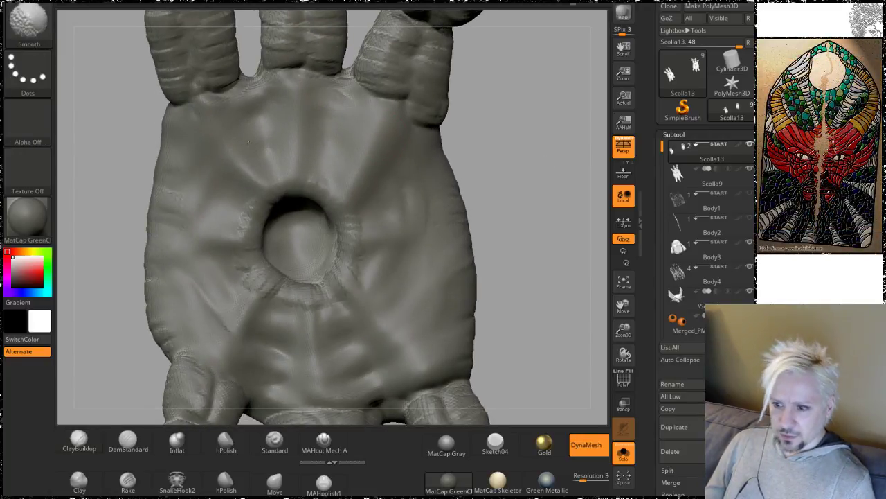
{"action": "key", "text": "ctrl+s"}
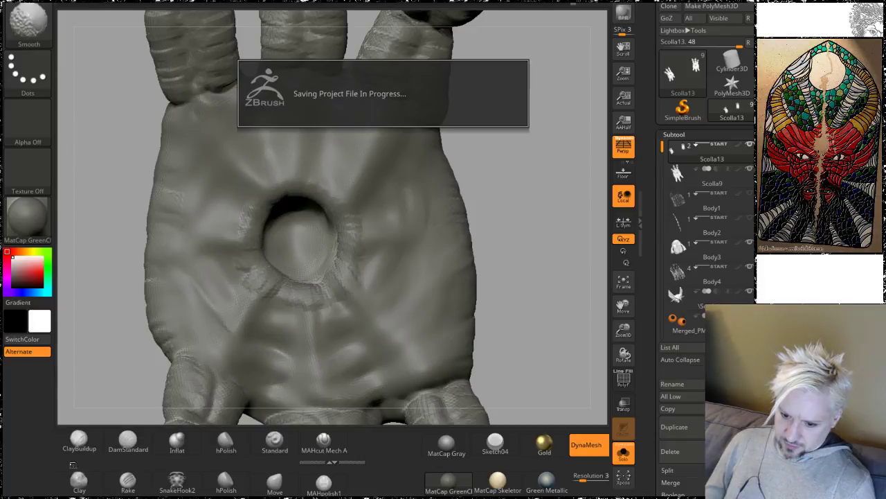
Step: Fill the hollows across the upper palm and beside the hole with the Clay brush, and smooth them into the surface
{"action": "left_click", "coordinate": [79, 484]}
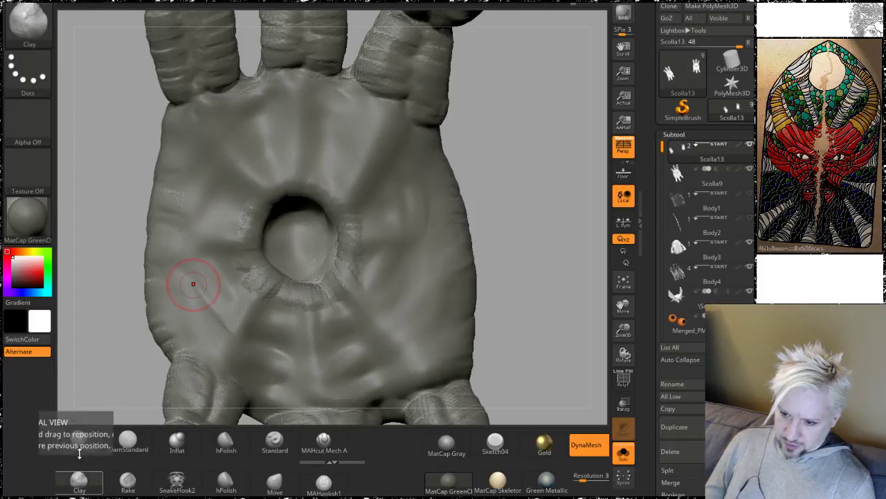
{"action": "mouse_move", "coordinate": [261, 172]}
{"action": "left_mouse_down"}
{"action": "mouse_move", "coordinate": [253, 115]}
{"action": "mouse_move", "coordinate": [263, 138]}
{"action": "mouse_move", "coordinate": [250, 135]}
{"action": "mouse_move", "coordinate": [341, 131]}
{"action": "mouse_move", "coordinate": [313, 127]}
{"action": "left_mouse_up"}
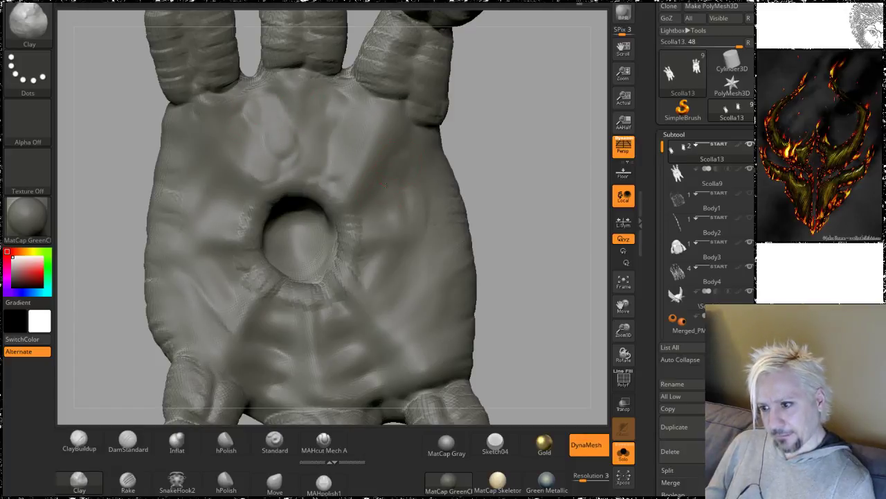
{"action": "mouse_move", "coordinate": [386, 184]}
{"action": "left_mouse_down"}
{"action": "mouse_move", "coordinate": [378, 204]}
{"action": "mouse_move", "coordinate": [413, 175]}
{"action": "left_mouse_up"}
{"action": "mouse_move", "coordinate": [233, 199]}
{"action": "left_mouse_down"}
{"action": "mouse_move", "coordinate": [187, 160]}
{"action": "mouse_move", "coordinate": [220, 215]}
{"action": "left_mouse_up"}
{"action": "key", "text": "shift"}
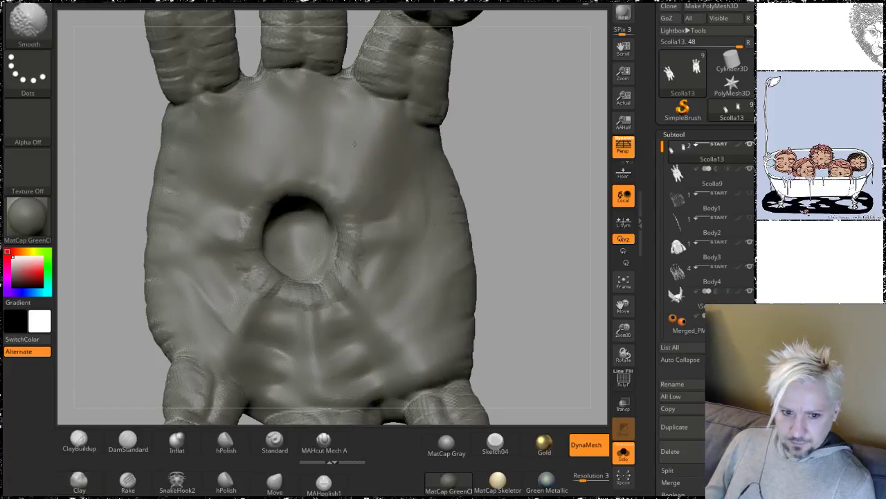
{"action": "key", "text": "shift"}
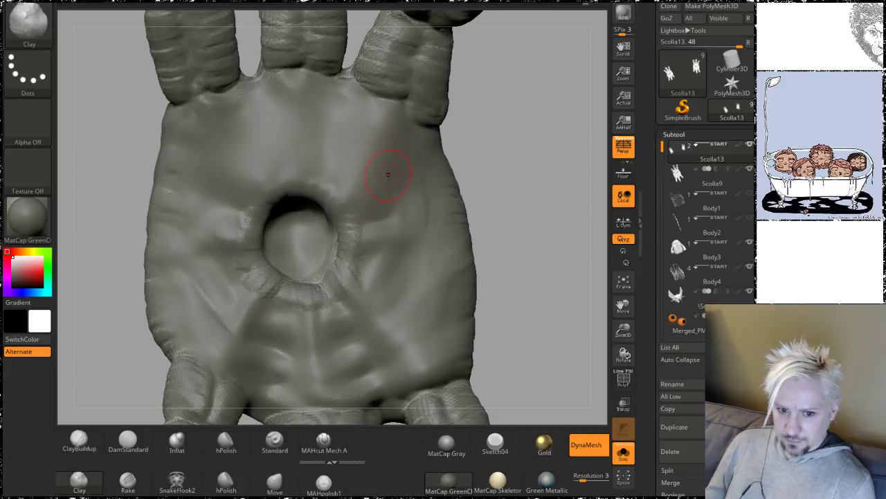
Step: Smooth down the rough raised rim around the side and lower edges of the palm's central hole
{"action": "key", "text": "shift"}
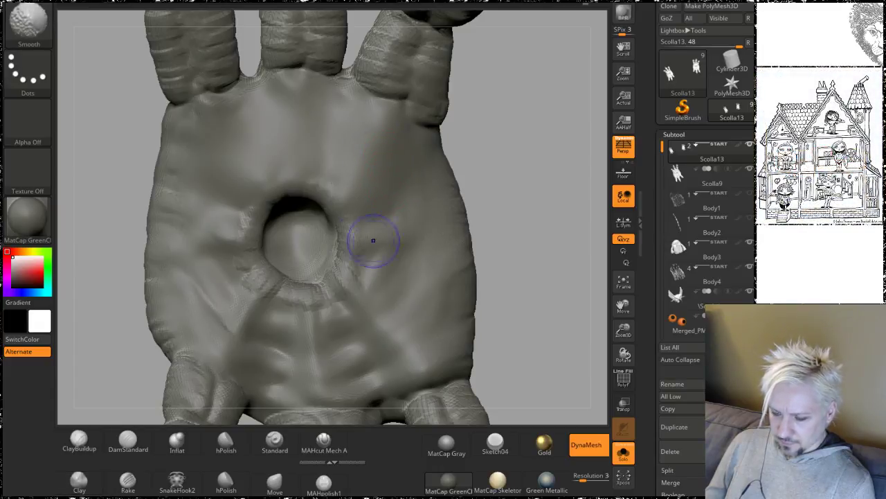
{"action": "mouse_move", "coordinate": [373, 240]}
{"action": "left_mouse_down", "text": "shift"}
{"action": "mouse_move", "coordinate": [334, 275]}
{"action": "mouse_move", "coordinate": [253, 266]}
{"action": "mouse_move", "coordinate": [297, 263]}
{"action": "left_mouse_up", "text": "shift"}
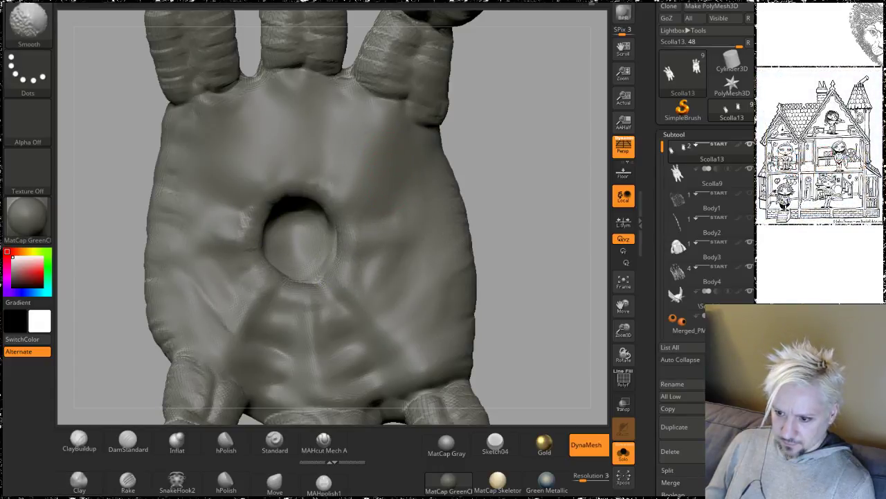
{"action": "mouse_move", "coordinate": [528, 161]}
{"action": "left_mouse_down"}
{"action": "mouse_move", "coordinate": [532, 87]}
{"action": "mouse_move", "coordinate": [526, 160]}
{"action": "mouse_move", "coordinate": [530, 128]}
{"action": "mouse_move", "coordinate": [485, 173]}
{"action": "mouse_move", "coordinate": [471, 204]}
{"action": "mouse_move", "coordinate": [496, 139]}
{"action": "mouse_move", "coordinate": [466, 243]}
{"action": "mouse_move", "coordinate": [494, 138]}
{"action": "mouse_move", "coordinate": [475, 129]}
{"action": "mouse_move", "coordinate": [475, 118]}
{"action": "mouse_move", "coordinate": [497, 259]}
{"action": "mouse_move", "coordinate": [477, 188]}
{"action": "mouse_move", "coordinate": [481, 131]}
{"action": "mouse_move", "coordinate": [495, 155]}
{"action": "mouse_move", "coordinate": [510, 157]}
{"action": "left_mouse_up"}
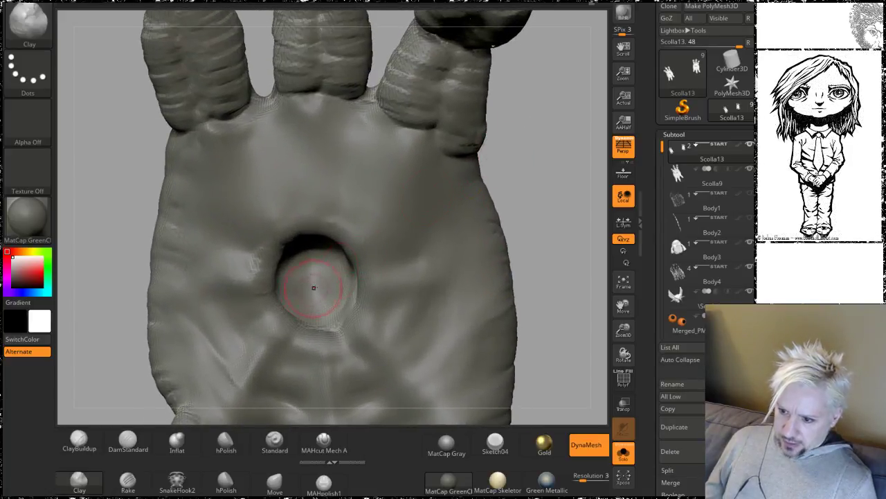
Step: Build short ClayBuildup ridges radiating outward from the upper right, right and lower edges of the palm's central hole
{"action": "left_click", "coordinate": [79, 439]}
{"action": "mouse_move", "coordinate": [346, 198]}
{"action": "left_mouse_down"}
{"action": "mouse_move", "coordinate": [339, 228]}
{"action": "mouse_move", "coordinate": [349, 179]}
{"action": "left_mouse_up"}
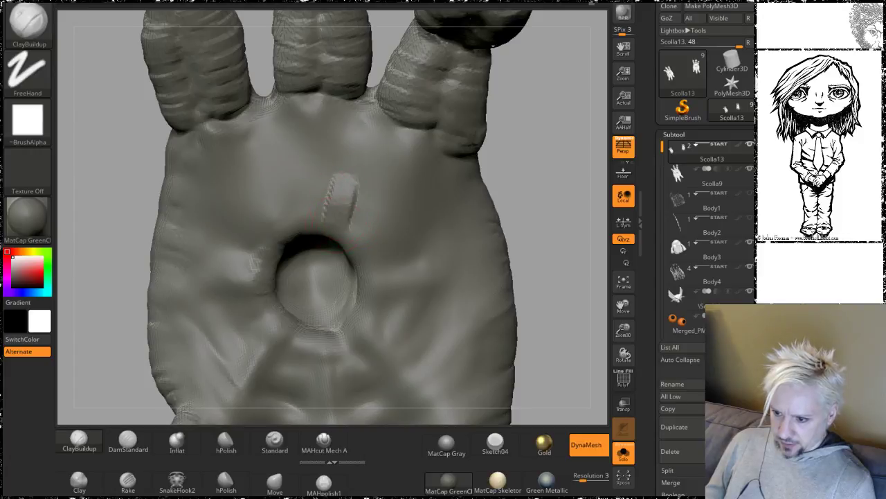
{"action": "left_click_drag", "start_coordinate": [353, 235], "coordinate": [389, 197]}
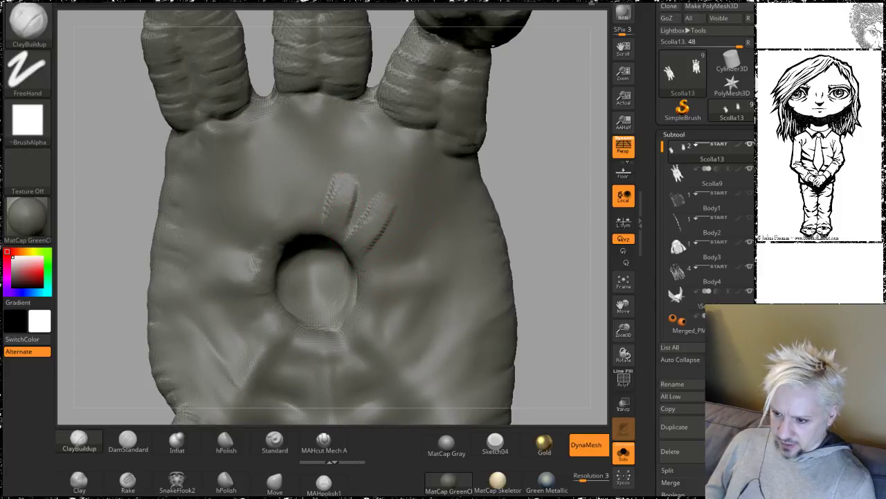
{"action": "left_click_drag", "start_coordinate": [367, 267], "coordinate": [429, 244]}
{"action": "left_click_drag", "start_coordinate": [548, 200], "coordinate": [535, 129], "text": "alt"}
{"action": "left_click_drag", "start_coordinate": [346, 216], "coordinate": [403, 229]}
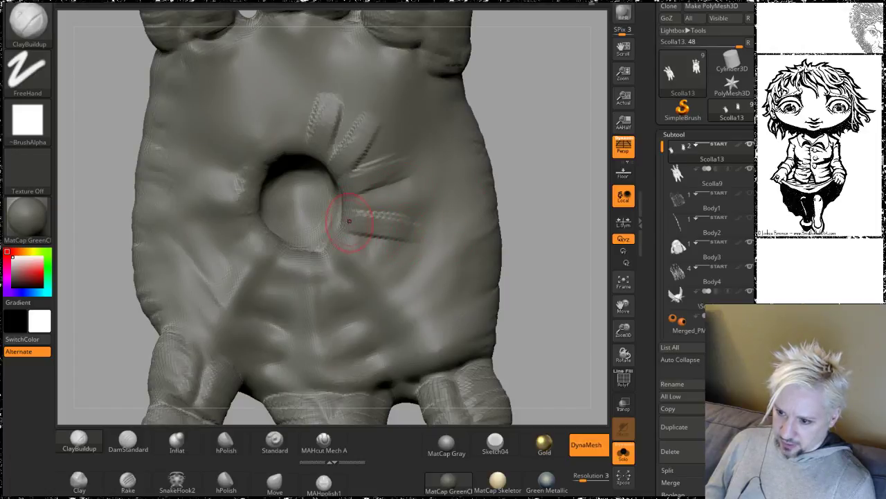
{"action": "left_click_drag", "start_coordinate": [318, 251], "coordinate": [351, 293]}
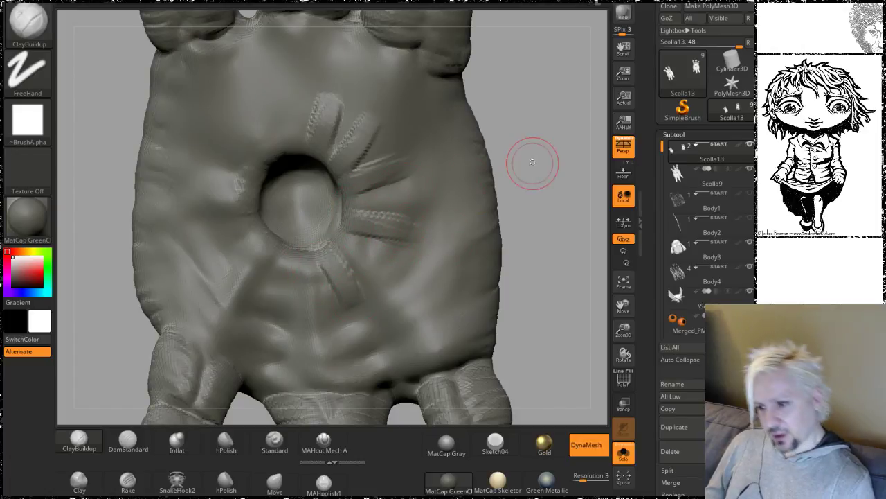
{"action": "left_click_drag", "start_coordinate": [530, 161], "coordinate": [484, 156]}
{"action": "left_click_drag", "start_coordinate": [311, 256], "coordinate": [276, 309]}
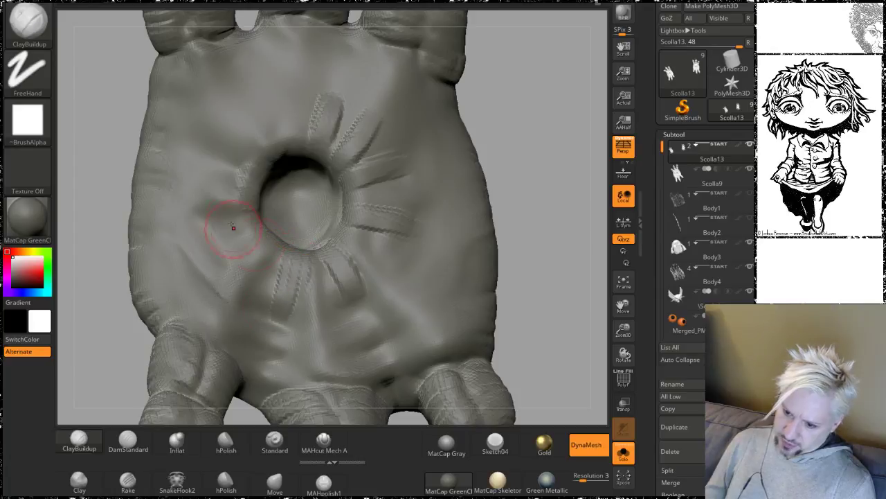
Step: Continue the radiating ClayBuildup ridges around the hole's left and upper edges and fill in extra ones on its right side
{"action": "left_click_drag", "start_coordinate": [246, 230], "coordinate": [227, 252]}
{"action": "left_click_drag", "start_coordinate": [246, 214], "coordinate": [207, 234]}
{"action": "left_click_drag", "start_coordinate": [251, 168], "coordinate": [201, 179]}
{"action": "left_click_drag", "start_coordinate": [247, 159], "coordinate": [208, 150]}
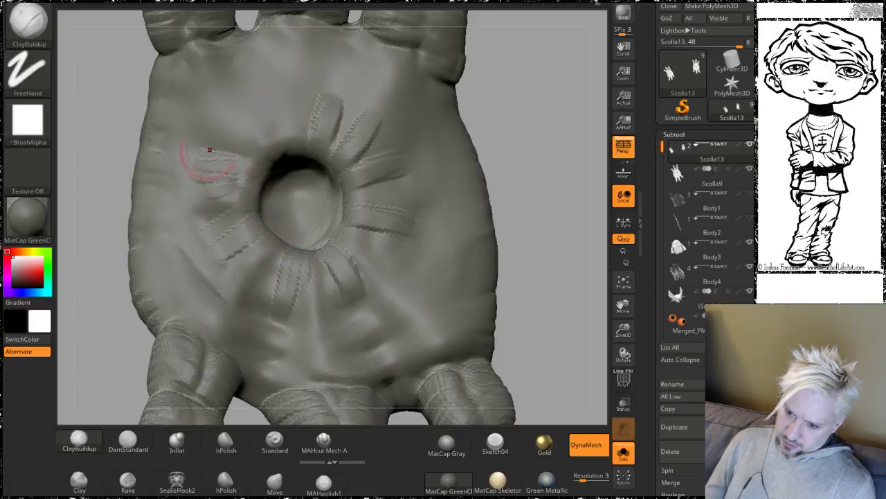
{"action": "left_click_drag", "start_coordinate": [291, 144], "coordinate": [261, 95]}
{"action": "left_click_drag", "start_coordinate": [297, 136], "coordinate": [276, 94]}
{"action": "left_click_drag", "start_coordinate": [264, 152], "coordinate": [213, 113]}
{"action": "left_click_drag", "start_coordinate": [350, 199], "coordinate": [406, 195]}
{"action": "left_click_drag", "start_coordinate": [351, 235], "coordinate": [410, 268]}
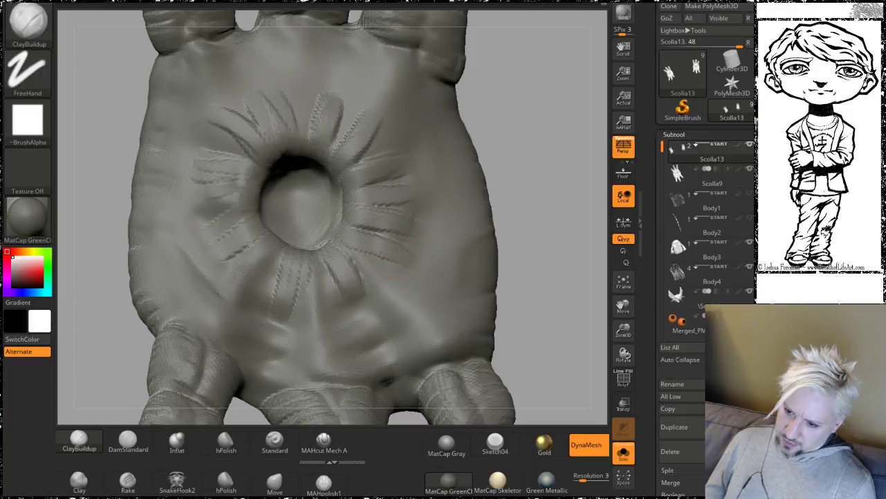
Step: Smooth the radiating ridges around the palm hole until they blend into the palm surface
{"action": "mouse_move", "coordinate": [496, 97]}
{"action": "left_mouse_down"}
{"action": "mouse_move", "coordinate": [548, 148]}
{"action": "mouse_move", "coordinate": [536, 109]}
{"action": "left_mouse_up"}
{"action": "mouse_move", "coordinate": [350, 142]}
{"action": "left_mouse_down", "text": "shift"}
{"action": "mouse_move", "coordinate": [365, 161]}
{"action": "mouse_move", "coordinate": [332, 104]}
{"action": "mouse_move", "coordinate": [232, 121]}
{"action": "mouse_move", "coordinate": [223, 219]}
{"action": "left_mouse_up", "text": "shift"}
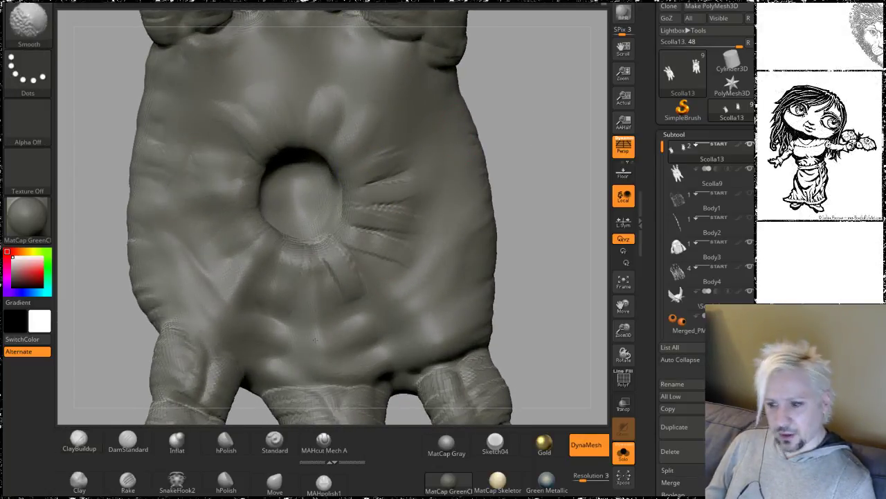
{"action": "left_click_drag", "start_coordinate": [370, 204], "coordinate": [404, 215], "text": "shift"}
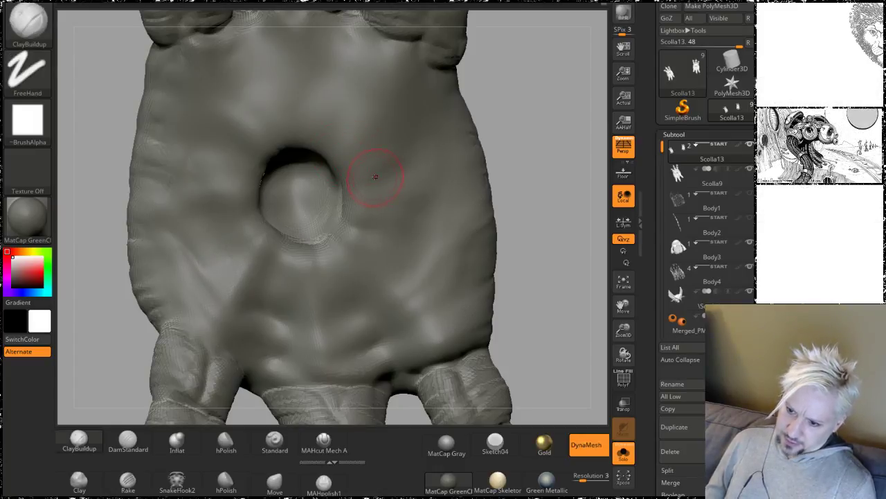
Step: Adjust the ClayBuildup draw size and build a thick eyelid-like rim around the palm's central hole, with pointed corners at both sides
{"action": "left_click_drag", "start_coordinate": [534, 132], "coordinate": [524, 111], "text": "alt"}
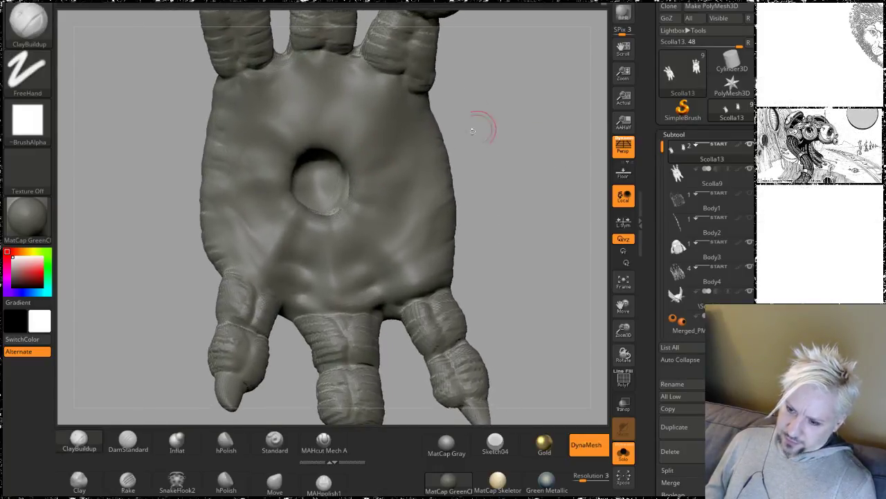
{"action": "mouse_move", "coordinate": [516, 143]}
{"action": "left_mouse_down"}
{"action": "mouse_move", "coordinate": [524, 121]}
{"action": "mouse_move", "coordinate": [503, 133]}
{"action": "mouse_move", "coordinate": [504, 170]}
{"action": "left_mouse_up"}
{"action": "key", "text": "space"}
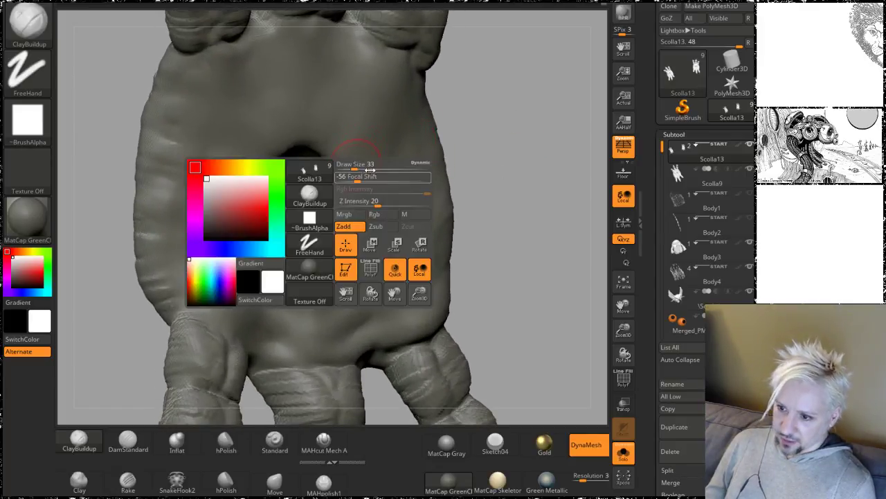
{"action": "left_click_drag", "start_coordinate": [352, 168], "coordinate": [360, 168]}
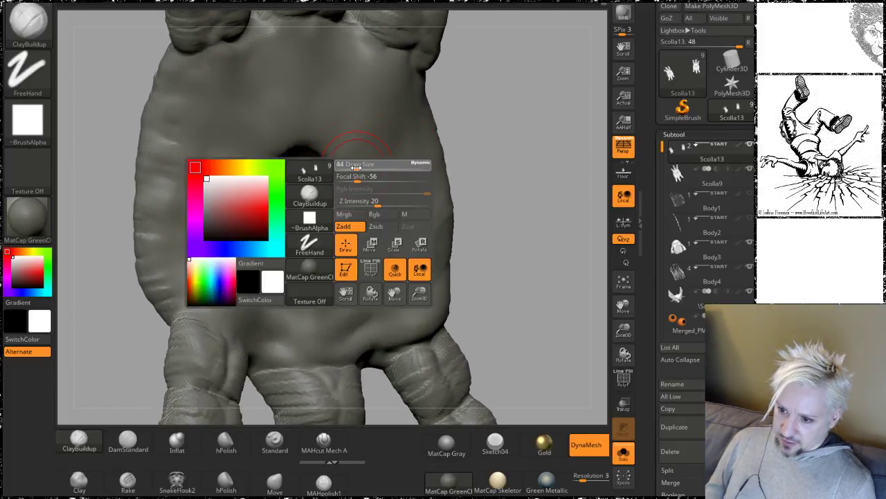
{"action": "left_click_drag", "start_coordinate": [500, 138], "coordinate": [493, 115]}
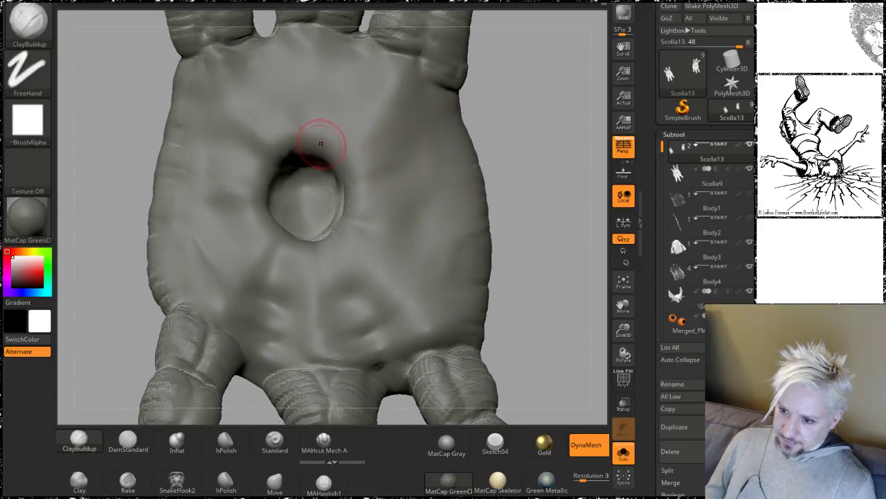
{"action": "left_click_drag", "start_coordinate": [335, 135], "coordinate": [376, 173]}
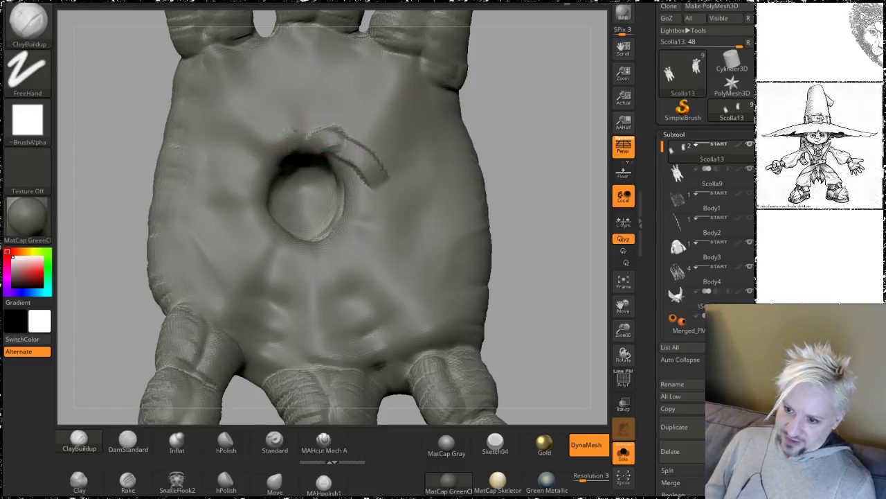
{"action": "left_click_drag", "start_coordinate": [269, 147], "coordinate": [238, 184]}
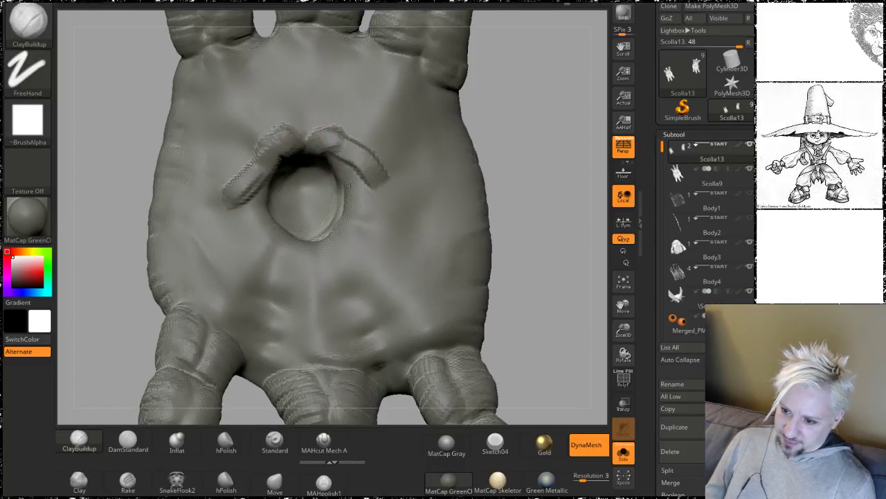
{"action": "mouse_move", "coordinate": [357, 185]}
{"action": "left_mouse_down"}
{"action": "mouse_move", "coordinate": [341, 147]}
{"action": "mouse_move", "coordinate": [381, 192]}
{"action": "left_mouse_up"}
{"action": "mouse_move", "coordinate": [357, 244]}
{"action": "left_mouse_down"}
{"action": "mouse_move", "coordinate": [289, 246]}
{"action": "mouse_move", "coordinate": [349, 241]}
{"action": "mouse_move", "coordinate": [388, 206]}
{"action": "left_mouse_up"}
{"action": "left_click_drag", "start_coordinate": [252, 213], "coordinate": [275, 228]}
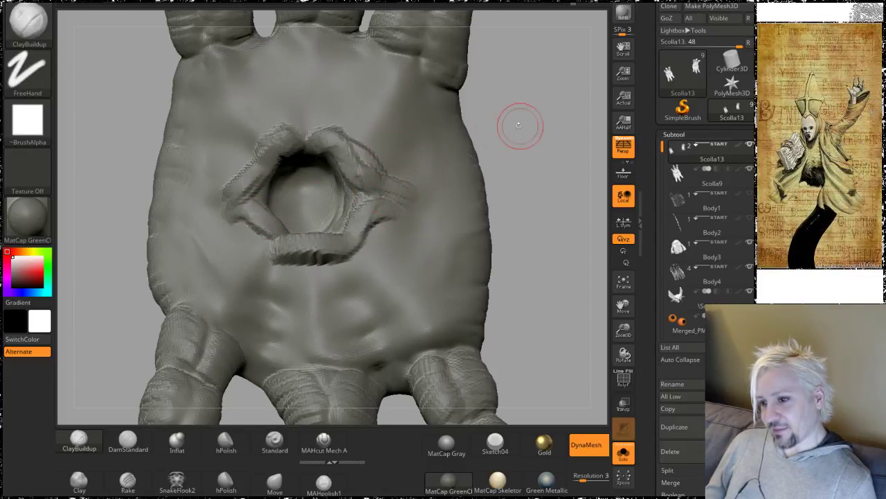
Step: Extend both corners of the eyelid-like rim with long ClayBuildup ridges running toward the palm's side edges
{"action": "mouse_move", "coordinate": [528, 95]}
{"action": "left_mouse_down"}
{"action": "mouse_move", "coordinate": [540, 118]}
{"action": "mouse_move", "coordinate": [519, 123]}
{"action": "left_mouse_up"}
{"action": "mouse_move", "coordinate": [277, 245]}
{"action": "left_mouse_down"}
{"action": "mouse_move", "coordinate": [262, 218]}
{"action": "mouse_move", "coordinate": [291, 255]}
{"action": "left_mouse_up"}
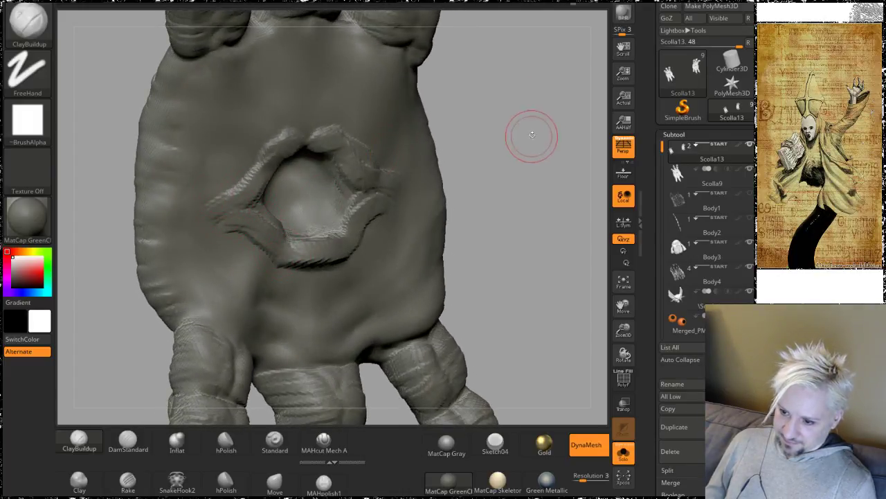
{"action": "mouse_move", "coordinate": [530, 132]}
{"action": "left_mouse_down"}
{"action": "mouse_move", "coordinate": [396, 192]}
{"action": "mouse_move", "coordinate": [459, 159]}
{"action": "left_mouse_up"}
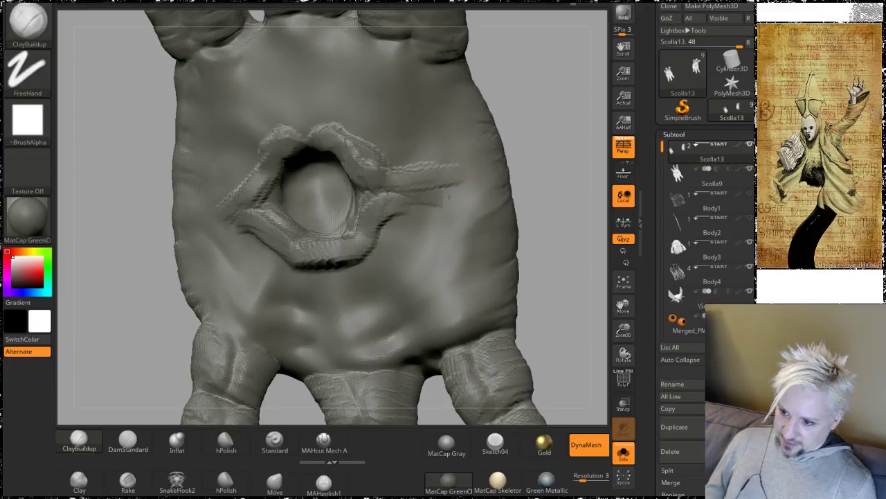
{"action": "left_click_drag", "start_coordinate": [448, 197], "coordinate": [458, 195]}
{"action": "left_click_drag", "start_coordinate": [243, 199], "coordinate": [186, 218]}
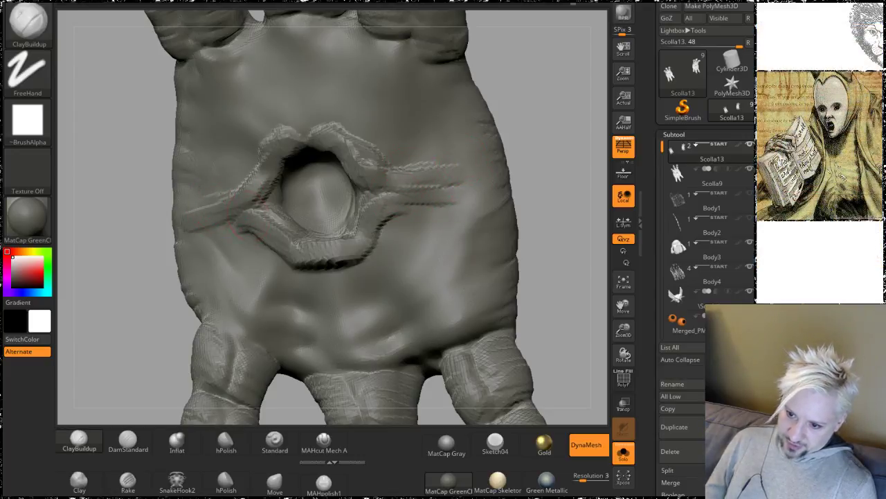
{"action": "left_click_drag", "start_coordinate": [241, 220], "coordinate": [193, 230]}
Step: Bridge the gap in the rim's upper edge with ClayBuildup, and smooth the rim and its side ridges
{"action": "mouse_move", "coordinate": [566, 133]}
{"action": "left_mouse_down"}
{"action": "mouse_move", "coordinate": [594, 129]}
{"action": "mouse_move", "coordinate": [587, 114]}
{"action": "left_mouse_up"}
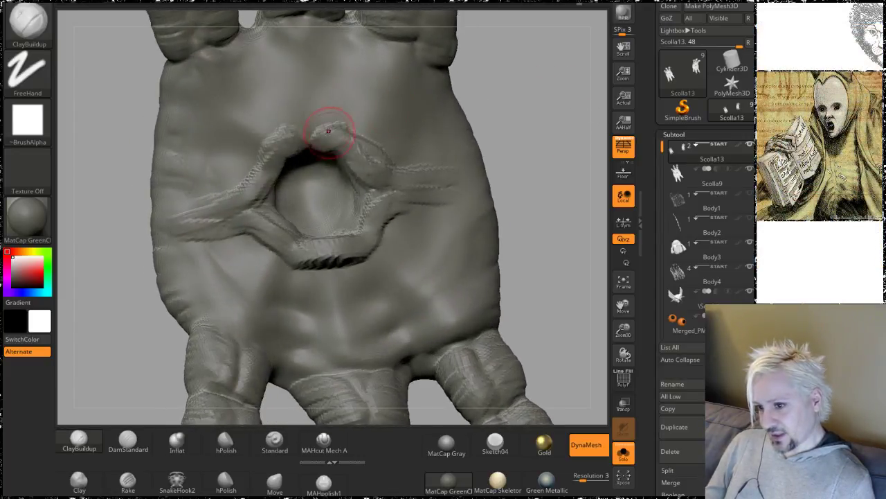
{"action": "mouse_move", "coordinate": [285, 144]}
{"action": "left_mouse_down"}
{"action": "mouse_move", "coordinate": [338, 129]}
{"action": "mouse_move", "coordinate": [320, 140]}
{"action": "left_mouse_up"}
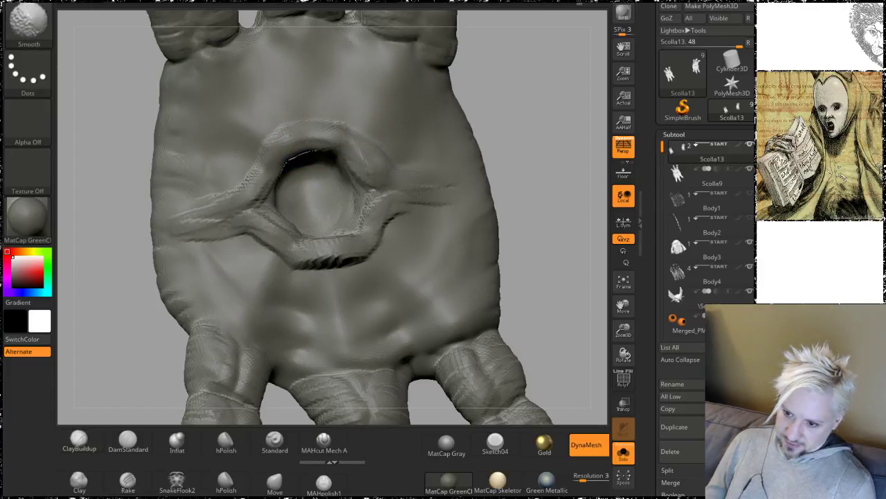
{"action": "mouse_move", "coordinate": [202, 210]}
{"action": "left_mouse_down", "text": "shift"}
{"action": "mouse_move", "coordinate": [326, 259]}
{"action": "mouse_move", "coordinate": [401, 206]}
{"action": "left_mouse_up", "text": "shift"}
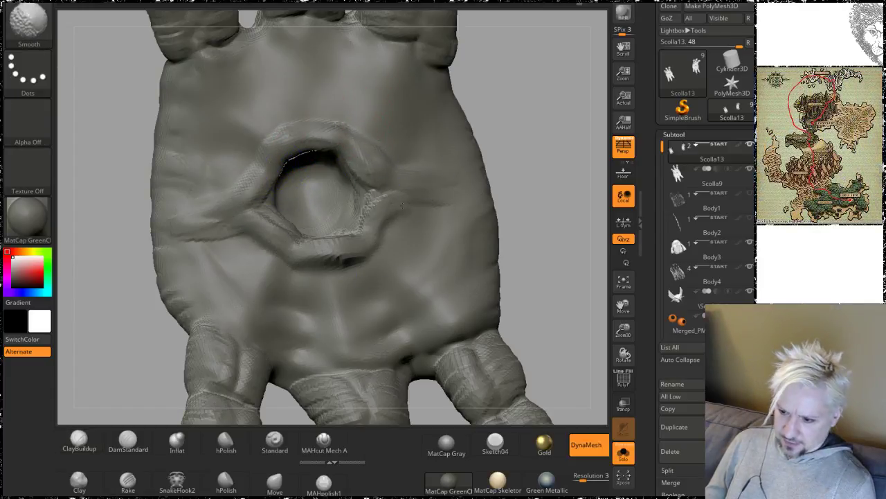
{"action": "mouse_move", "coordinate": [515, 91]}
{"action": "left_mouse_down"}
{"action": "mouse_move", "coordinate": [505, 89]}
{"action": "mouse_move", "coordinate": [514, 98]}
{"action": "left_mouse_up"}
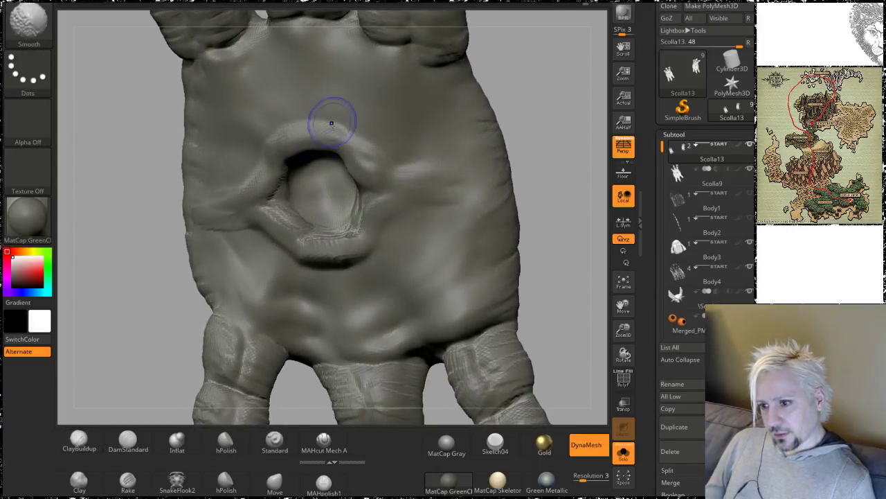
Step: Smooth the rim around the palm hole and build a vertical ClayBuildup ridge from its lower edge toward the lower middle finger
{"action": "mouse_move", "coordinate": [524, 81]}
{"action": "left_mouse_down"}
{"action": "mouse_move", "coordinate": [548, 76]}
{"action": "mouse_move", "coordinate": [545, 99]}
{"action": "mouse_move", "coordinate": [540, 94]}
{"action": "left_mouse_up"}
{"action": "left_click_drag", "start_coordinate": [286, 214], "coordinate": [258, 206], "text": "shift"}
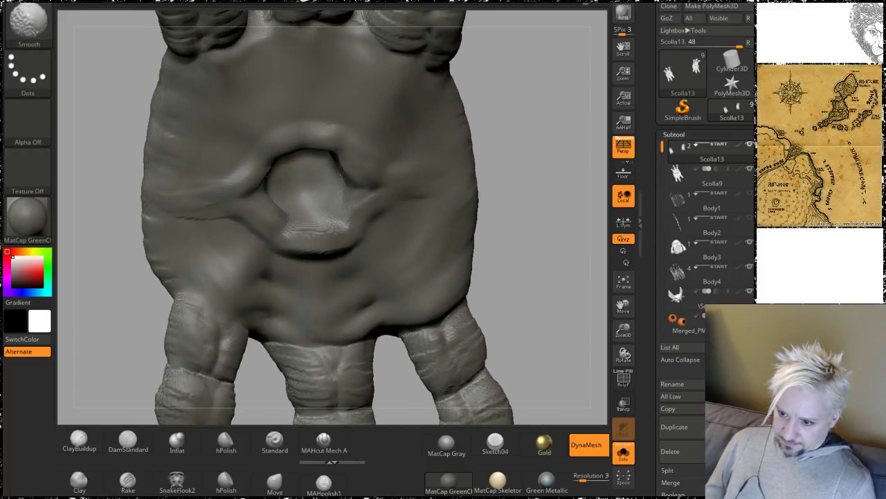
{"action": "mouse_move", "coordinate": [526, 145]}
{"action": "left_mouse_down"}
{"action": "mouse_move", "coordinate": [530, 76]}
{"action": "mouse_move", "coordinate": [529, 98]}
{"action": "left_mouse_up"}
{"action": "mouse_move", "coordinate": [303, 263]}
{"action": "left_mouse_down", "text": "shift"}
{"action": "mouse_move", "coordinate": [323, 263]}
{"action": "mouse_move", "coordinate": [319, 316]}
{"action": "left_mouse_up", "text": "shift"}
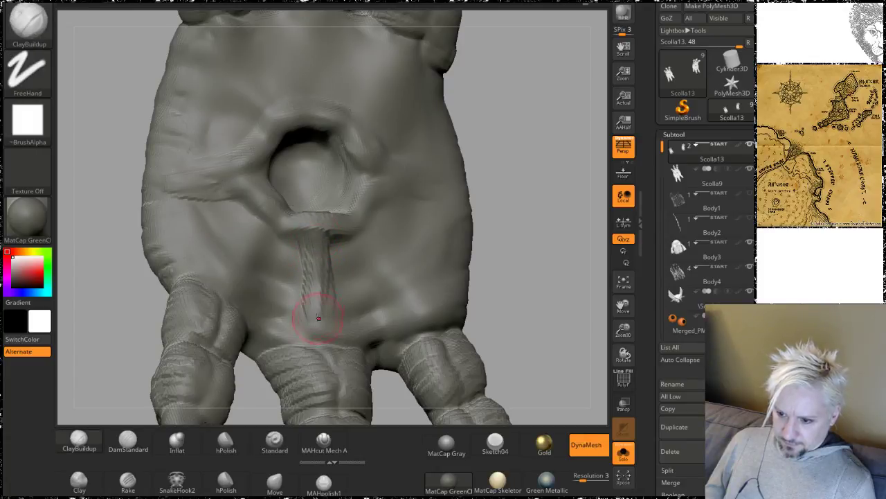
{"action": "mouse_move", "coordinate": [520, 103]}
{"action": "left_mouse_down"}
{"action": "mouse_move", "coordinate": [513, 134]}
{"action": "mouse_move", "coordinate": [520, 111]}
{"action": "left_mouse_up"}
{"action": "left_click_drag", "start_coordinate": [347, 236], "coordinate": [324, 291]}
{"action": "left_click_drag", "start_coordinate": [525, 98], "coordinate": [522, 177], "text": "alt"}
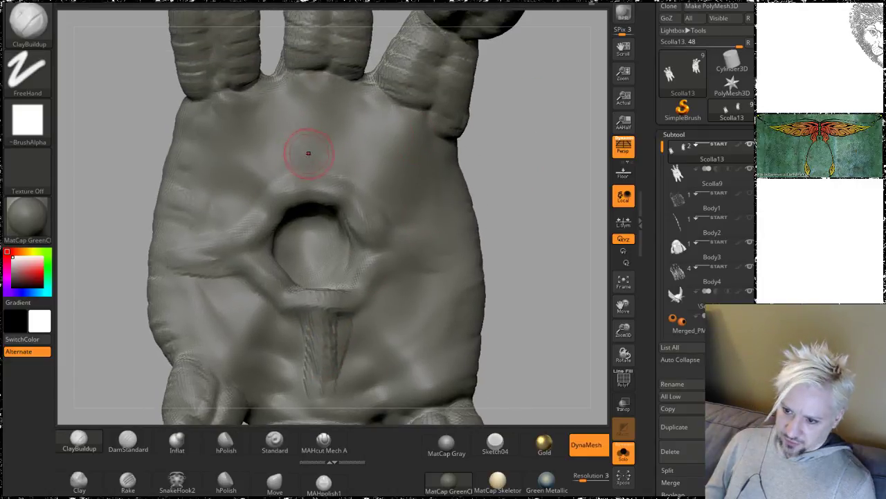
Step: Thicken the rim with ClayBuildup, add a diagonal ridge toward the palm's upper right side, and smooth these strokes into the palm
{"action": "mouse_move", "coordinate": [318, 186]}
{"action": "left_mouse_down"}
{"action": "mouse_move", "coordinate": [309, 159]}
{"action": "mouse_move", "coordinate": [337, 176]}
{"action": "left_mouse_up"}
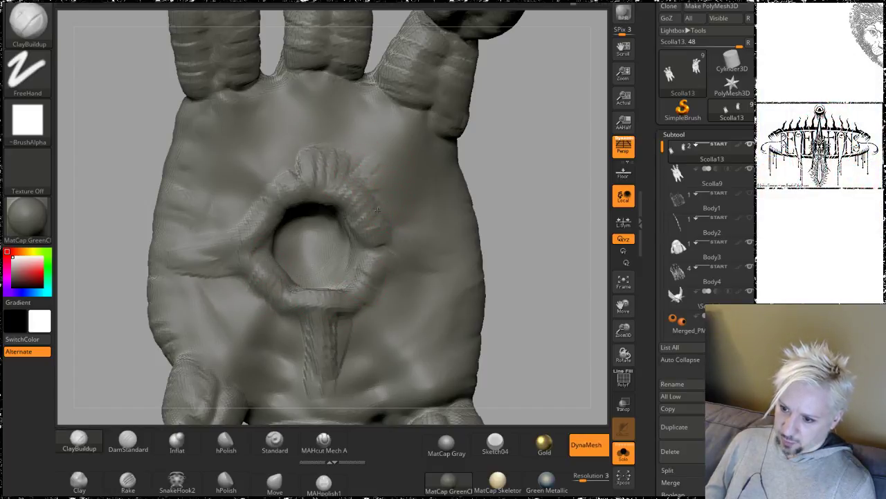
{"action": "left_click_drag", "start_coordinate": [385, 221], "coordinate": [440, 182]}
{"action": "left_click_drag", "start_coordinate": [386, 206], "coordinate": [430, 177]}
{"action": "key", "text": "shift"}
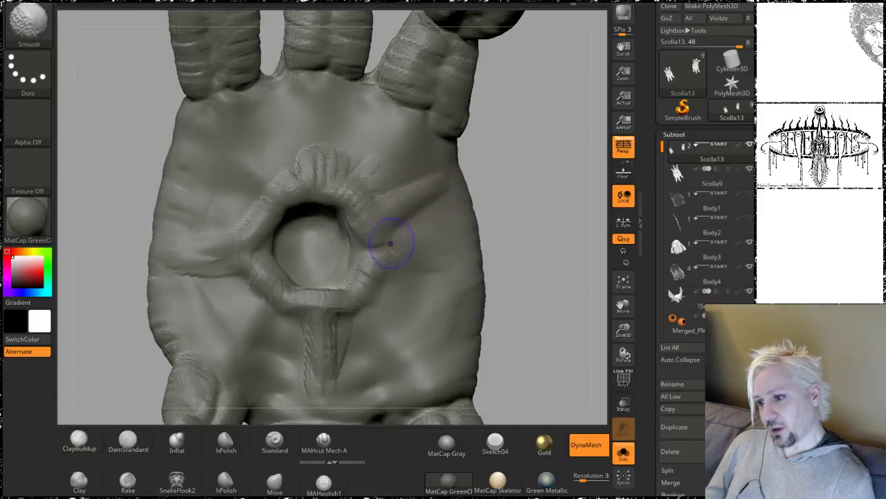
{"action": "left_click_drag", "start_coordinate": [311, 293], "coordinate": [322, 325], "text": "shift"}
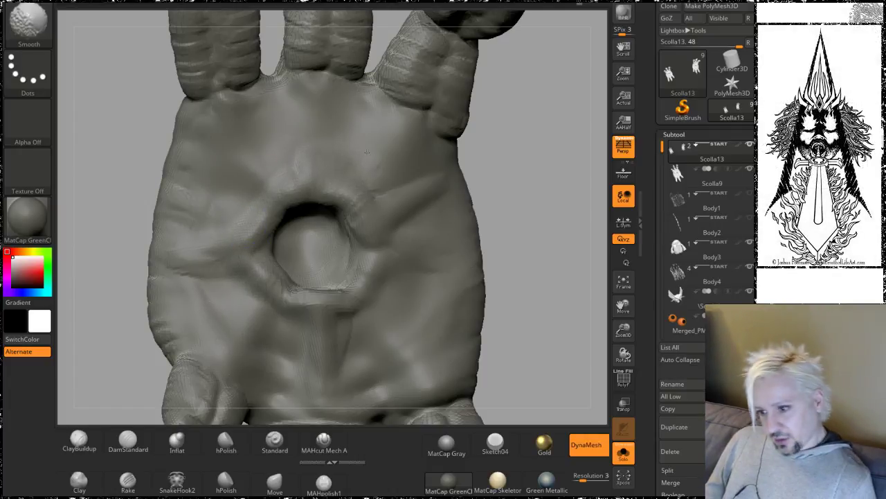
Step: Smooth the edges of the palm hole and the surrounding rim from several angles
{"action": "mouse_move", "coordinate": [530, 192]}
{"action": "left_mouse_down", "text": "alt"}
{"action": "mouse_move", "coordinate": [516, 145]}
{"action": "mouse_move", "coordinate": [526, 188]}
{"action": "mouse_move", "coordinate": [531, 170]}
{"action": "mouse_move", "coordinate": [525, 187]}
{"action": "left_mouse_up", "text": "alt"}
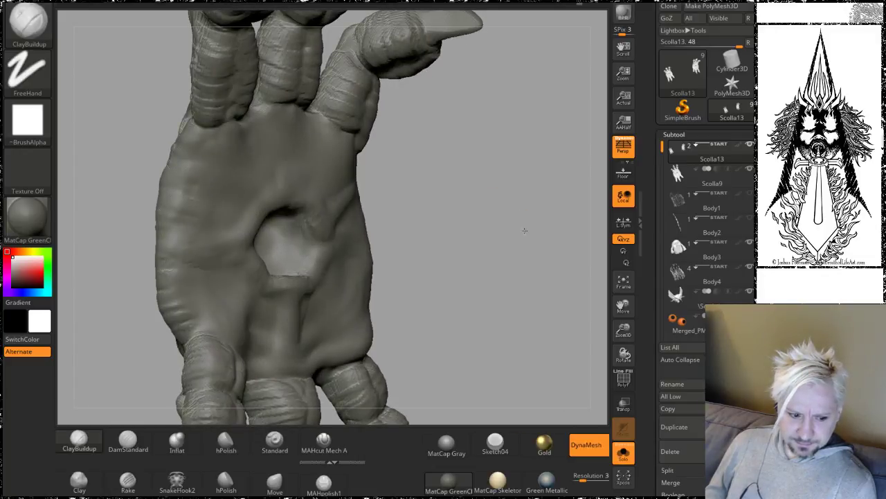
{"action": "left_click_drag", "start_coordinate": [524, 231], "coordinate": [523, 180]}
{"action": "mouse_move", "coordinate": [453, 204]}
{"action": "left_mouse_down"}
{"action": "mouse_move", "coordinate": [459, 182]}
{"action": "mouse_move", "coordinate": [449, 192]}
{"action": "mouse_move", "coordinate": [541, 182]}
{"action": "mouse_move", "coordinate": [540, 149]}
{"action": "mouse_move", "coordinate": [554, 175]}
{"action": "left_mouse_up"}
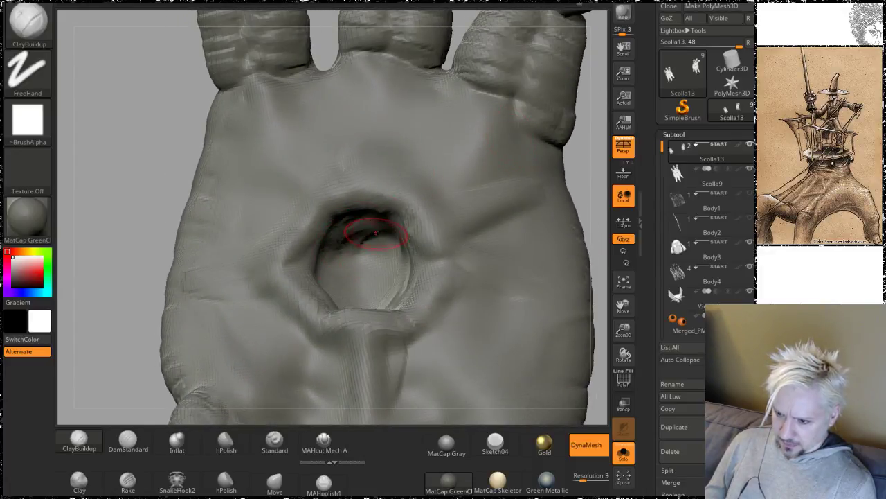
{"action": "key", "text": "shift"}
{"action": "mouse_move", "coordinate": [162, 166]}
{"action": "left_mouse_down", "text": "alt"}
{"action": "mouse_move", "coordinate": [162, 123]}
{"action": "mouse_move", "coordinate": [214, 170]}
{"action": "left_mouse_up", "text": "alt"}
{"action": "key", "text": "shift"}
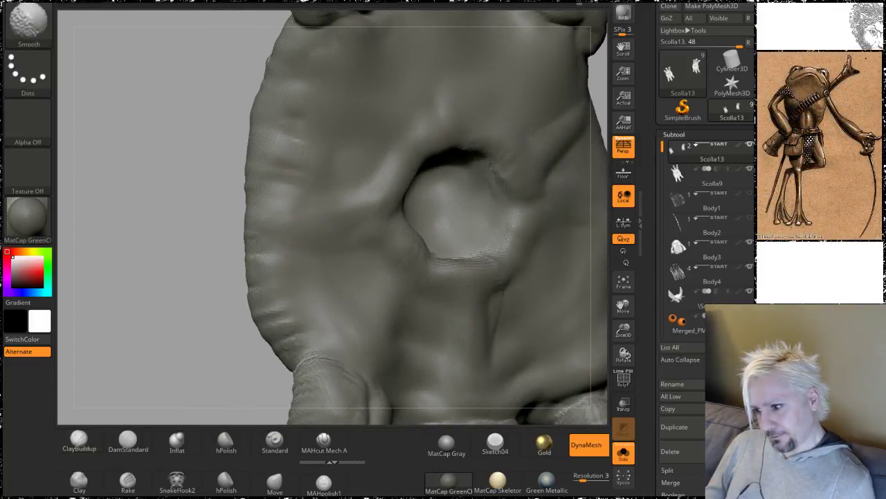
{"action": "mouse_move", "coordinate": [164, 231]}
{"action": "left_mouse_down"}
{"action": "mouse_move", "coordinate": [107, 184]}
{"action": "mouse_move", "coordinate": [344, 161]}
{"action": "left_mouse_up"}
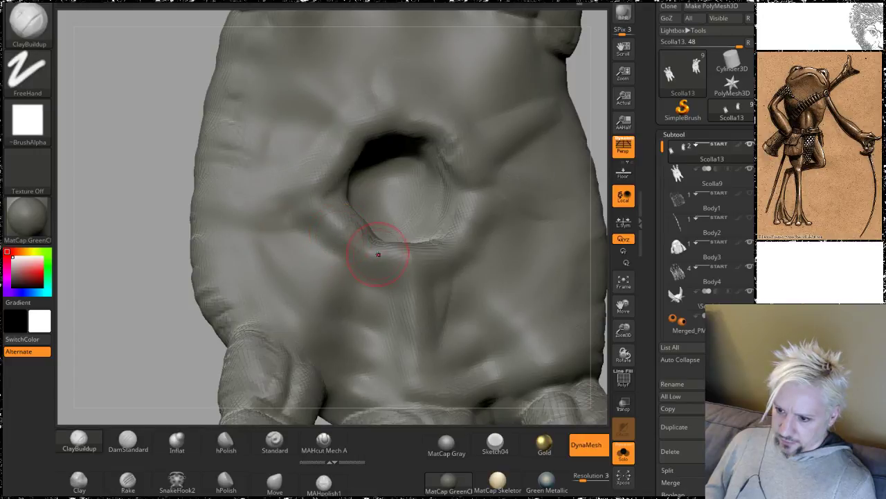
Step: Build four curved ClayBuildup ridges around the palm hole, sweeping from the palm's sides toward its upper and lower centre
{"action": "mouse_move", "coordinate": [405, 267]}
{"action": "left_mouse_down"}
{"action": "mouse_move", "coordinate": [325, 220]}
{"action": "mouse_move", "coordinate": [243, 217]}
{"action": "mouse_move", "coordinate": [350, 236]}
{"action": "left_mouse_up"}
{"action": "left_click_drag", "start_coordinate": [420, 324], "coordinate": [377, 250]}
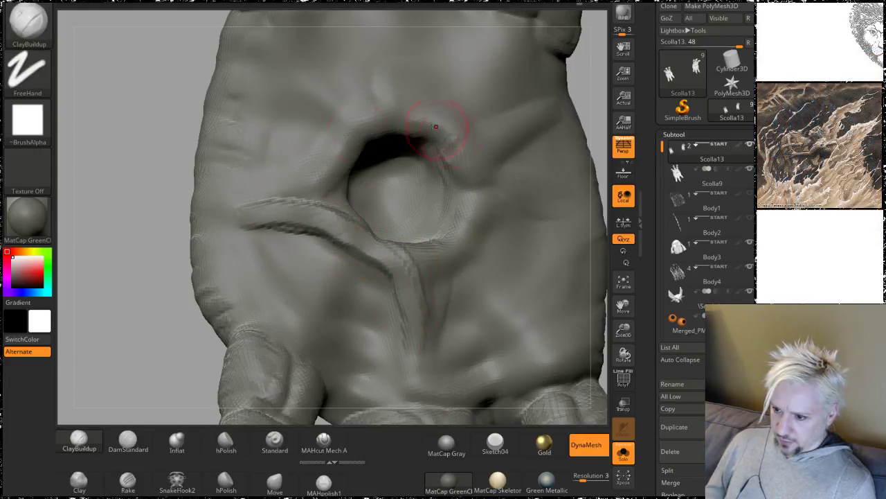
{"action": "left_click_drag", "start_coordinate": [152, 129], "coordinate": [74, 129], "text": "alt"}
{"action": "mouse_move", "coordinate": [433, 207]}
{"action": "left_mouse_down"}
{"action": "mouse_move", "coordinate": [368, 304]}
{"action": "mouse_move", "coordinate": [372, 328]}
{"action": "left_mouse_up"}
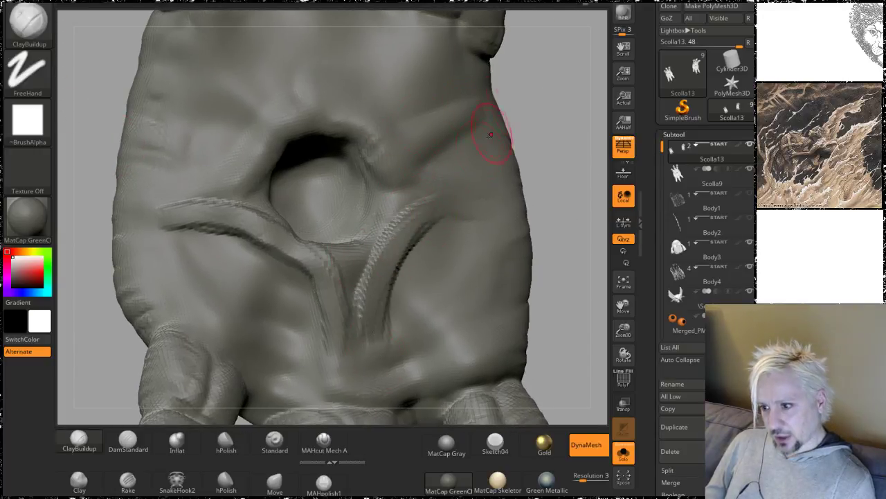
{"action": "mouse_move", "coordinate": [424, 172]}
{"action": "left_mouse_down"}
{"action": "mouse_move", "coordinate": [340, 59]}
{"action": "mouse_move", "coordinate": [204, 142]}
{"action": "left_mouse_up"}
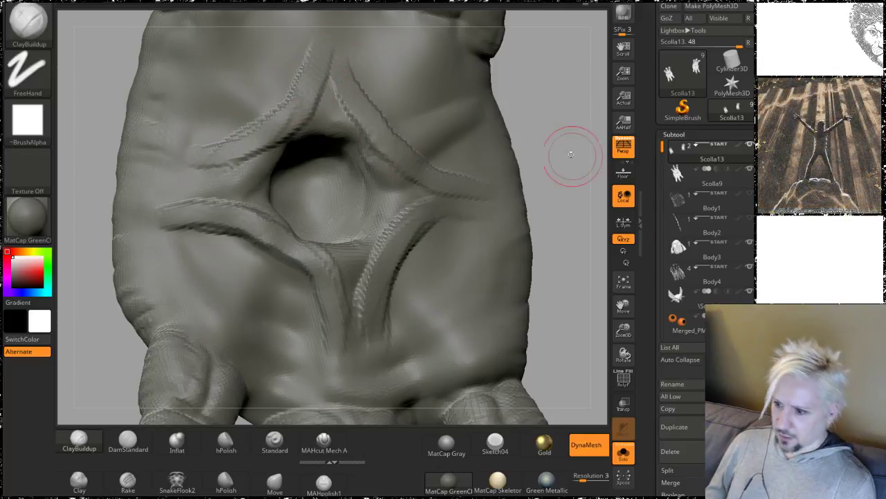
Step: Blend the outer edges of the four curved ridges into the palm surface and smooth them into soft folds
{"action": "mouse_move", "coordinate": [571, 154]}
{"action": "left_mouse_down", "text": "alt"}
{"action": "mouse_move", "coordinate": [536, 109]}
{"action": "mouse_move", "coordinate": [512, 160]}
{"action": "mouse_move", "coordinate": [516, 182]}
{"action": "mouse_move", "coordinate": [497, 201]}
{"action": "left_mouse_up", "text": "alt"}
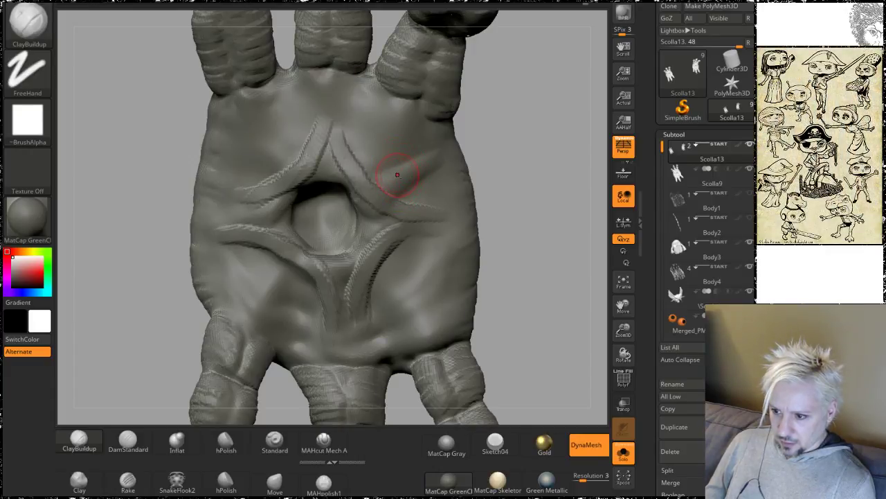
{"action": "left_click_drag", "start_coordinate": [400, 177], "coordinate": [403, 169], "text": "ctrl"}
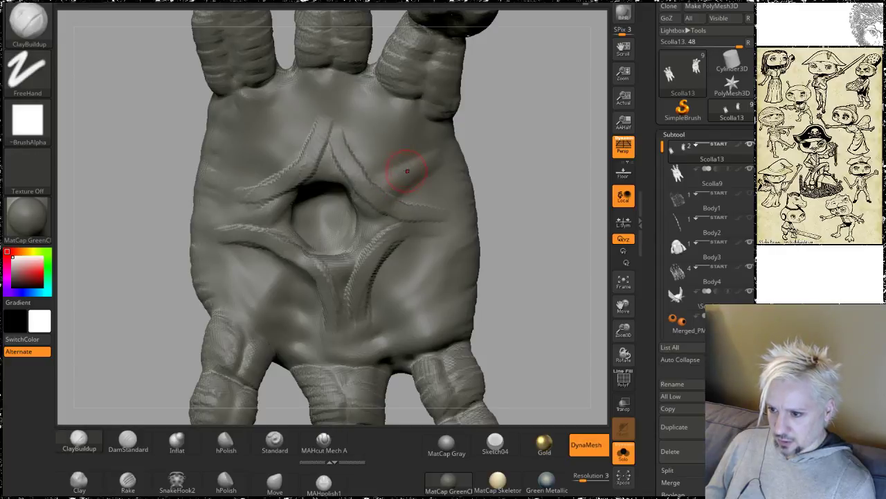
{"action": "key", "text": "shift"}
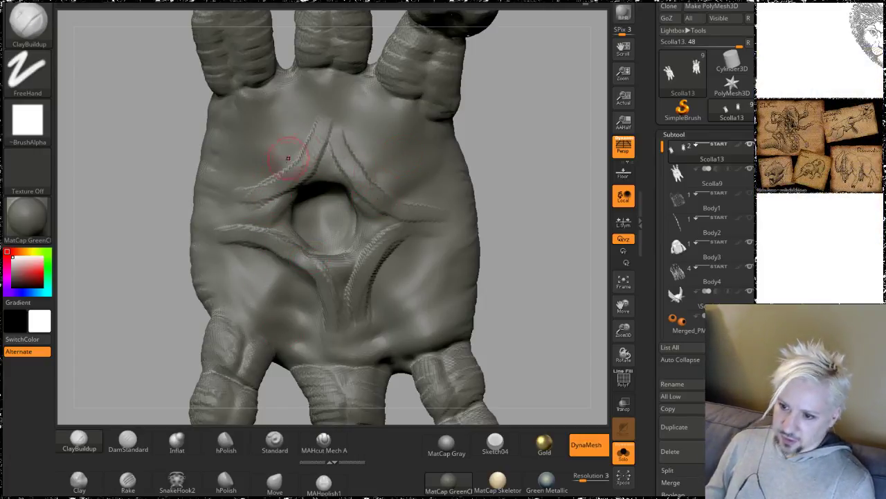
{"action": "key", "text": "shift"}
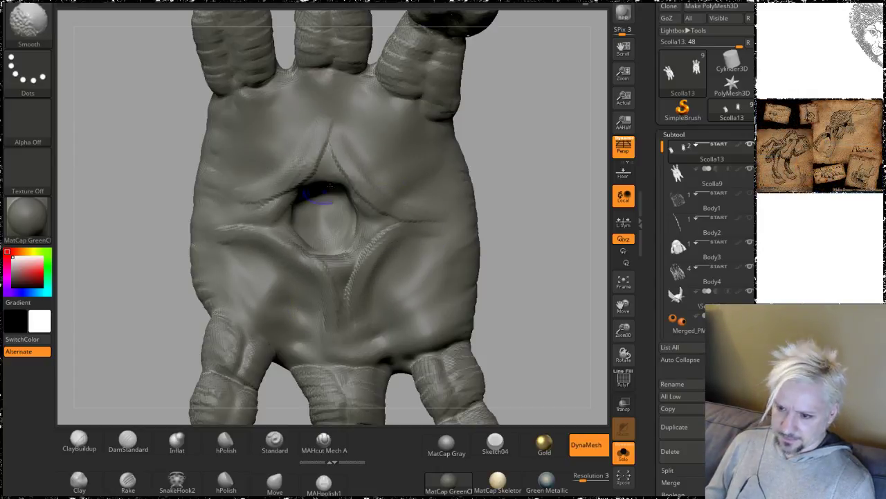
{"action": "key", "text": "shift"}
{"action": "mouse_move", "coordinate": [317, 166]}
{"action": "left_mouse_down", "text": "shift"}
{"action": "mouse_move", "coordinate": [364, 193]}
{"action": "mouse_move", "coordinate": [372, 271]}
{"action": "left_mouse_up", "text": "shift"}
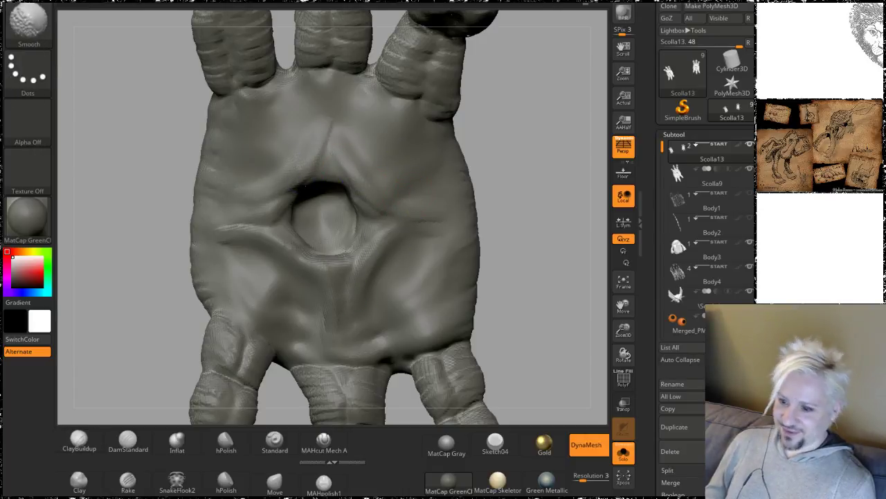
Step: Build up the palm hole's lower edge and right corner with ClayBuildup strokes, and smooth them
{"action": "mouse_move", "coordinate": [538, 148]}
{"action": "left_mouse_down"}
{"action": "mouse_move", "coordinate": [550, 119]}
{"action": "mouse_move", "coordinate": [486, 143]}
{"action": "mouse_move", "coordinate": [507, 136]}
{"action": "left_mouse_up"}
{"action": "mouse_move", "coordinate": [513, 187]}
{"action": "left_mouse_down"}
{"action": "mouse_move", "coordinate": [516, 124]}
{"action": "mouse_move", "coordinate": [520, 149]}
{"action": "left_mouse_up"}
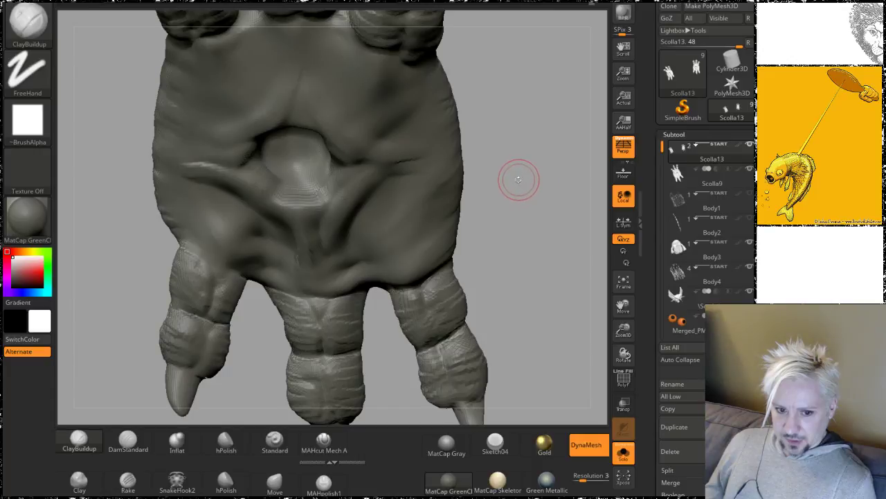
{"action": "left_click_drag", "start_coordinate": [512, 190], "coordinate": [519, 154], "text": "alt"}
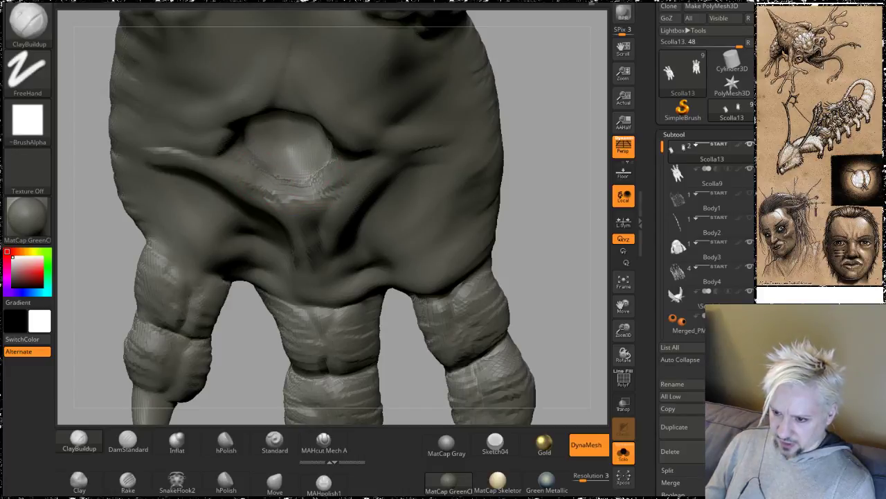
{"action": "left_click_drag", "start_coordinate": [543, 135], "coordinate": [534, 106]}
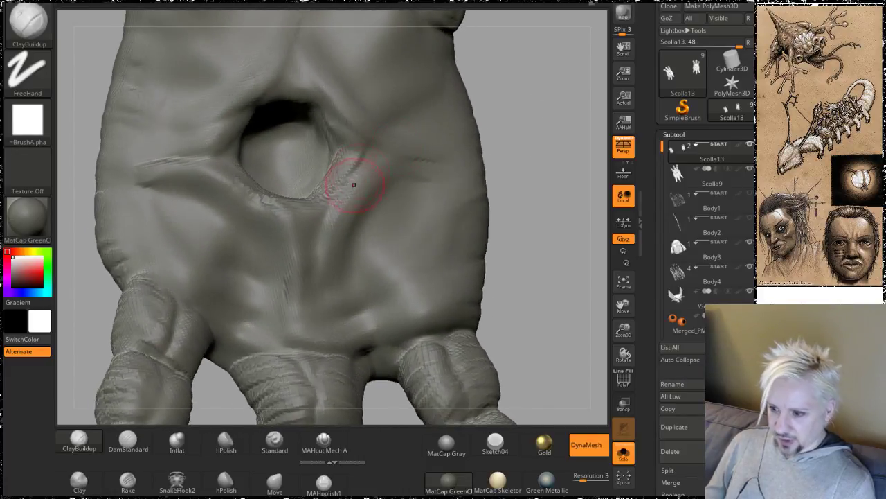
{"action": "mouse_move", "coordinate": [353, 184]}
{"action": "left_mouse_down"}
{"action": "mouse_move", "coordinate": [366, 165]}
{"action": "mouse_move", "coordinate": [322, 191]}
{"action": "mouse_move", "coordinate": [329, 196]}
{"action": "left_mouse_up"}
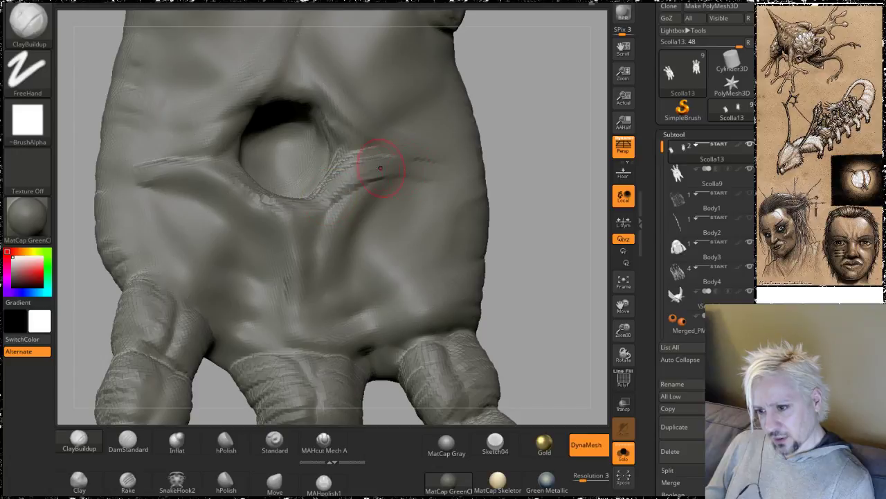
{"action": "mouse_move", "coordinate": [380, 167]}
{"action": "left_mouse_down"}
{"action": "mouse_move", "coordinate": [257, 201]}
{"action": "mouse_move", "coordinate": [335, 209]}
{"action": "left_mouse_up"}
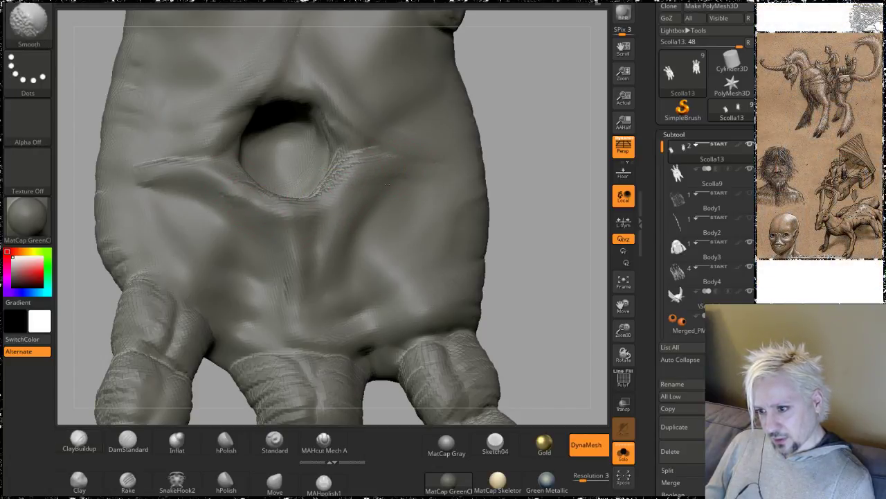
Step: Add ClayBuildup wrinkles radiating outward from the left corner of the palm hole and short ridges at its right corner
{"action": "mouse_move", "coordinate": [537, 130]}
{"action": "left_mouse_down"}
{"action": "mouse_move", "coordinate": [516, 157]}
{"action": "mouse_move", "coordinate": [544, 154]}
{"action": "mouse_move", "coordinate": [119, 293]}
{"action": "left_mouse_up"}
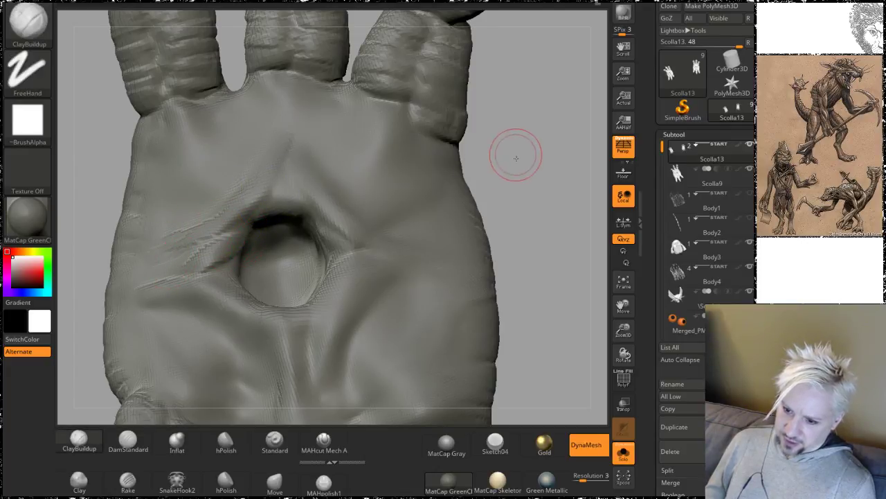
{"action": "left_click_drag", "start_coordinate": [515, 152], "coordinate": [435, 183]}
{"action": "left_click_drag", "start_coordinate": [234, 246], "coordinate": [192, 269]}
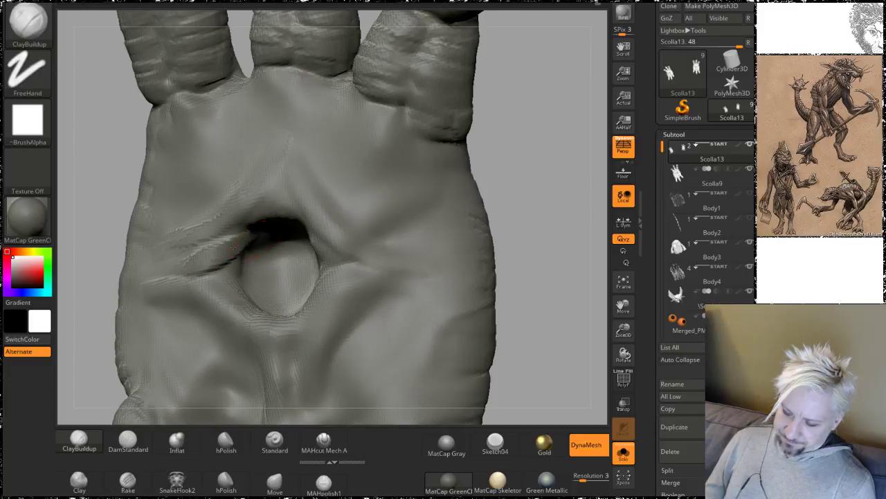
{"action": "mouse_move", "coordinate": [535, 192]}
{"action": "left_mouse_down"}
{"action": "mouse_move", "coordinate": [515, 173]}
{"action": "mouse_move", "coordinate": [537, 168]}
{"action": "mouse_move", "coordinate": [369, 263]}
{"action": "left_mouse_up"}
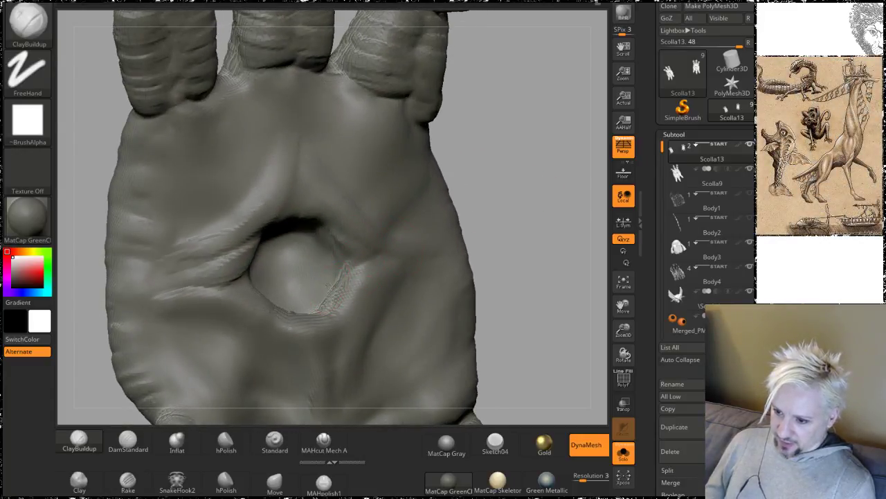
{"action": "left_click_drag", "start_coordinate": [328, 285], "coordinate": [367, 254]}
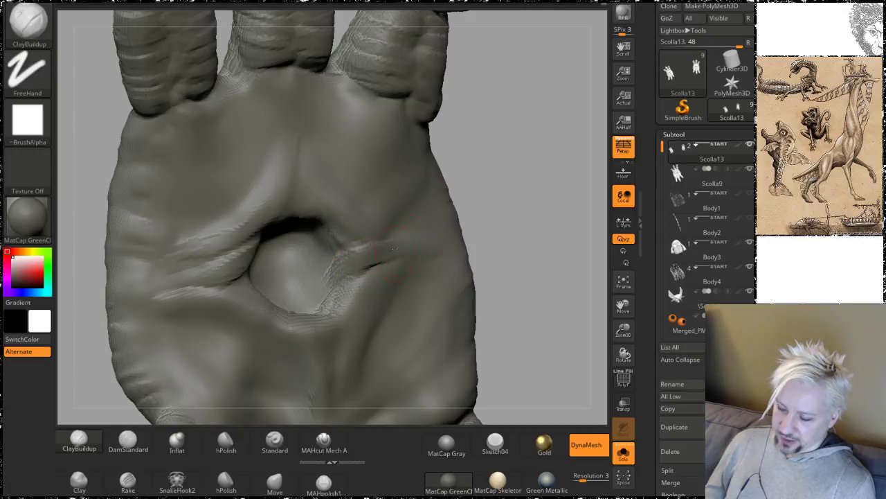
Step: Build a curved ClayBuildup ridge along the hole's lower right edge, sweeping up toward the palm's right side
{"action": "left_click_drag", "start_coordinate": [500, 197], "coordinate": [478, 187]}
{"action": "left_click_drag", "start_coordinate": [356, 312], "coordinate": [446, 260]}
{"action": "left_click_drag", "start_coordinate": [371, 316], "coordinate": [451, 259]}
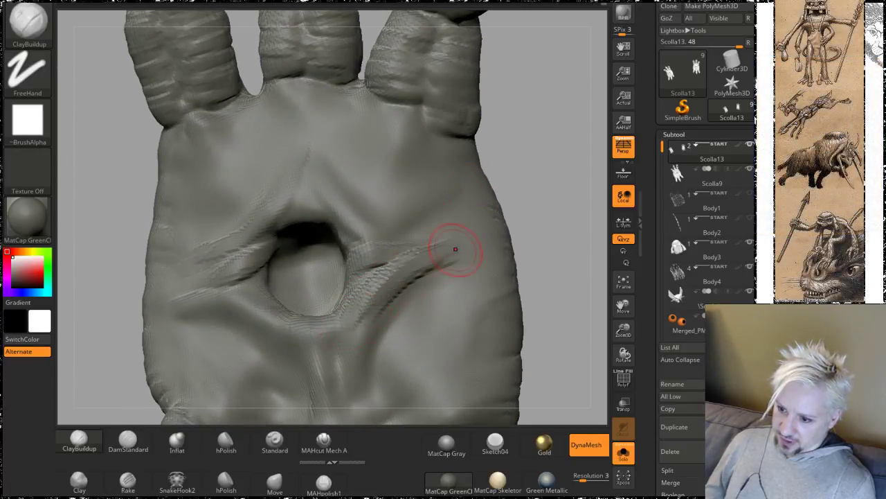
{"action": "left_click_drag", "start_coordinate": [391, 287], "coordinate": [381, 349]}
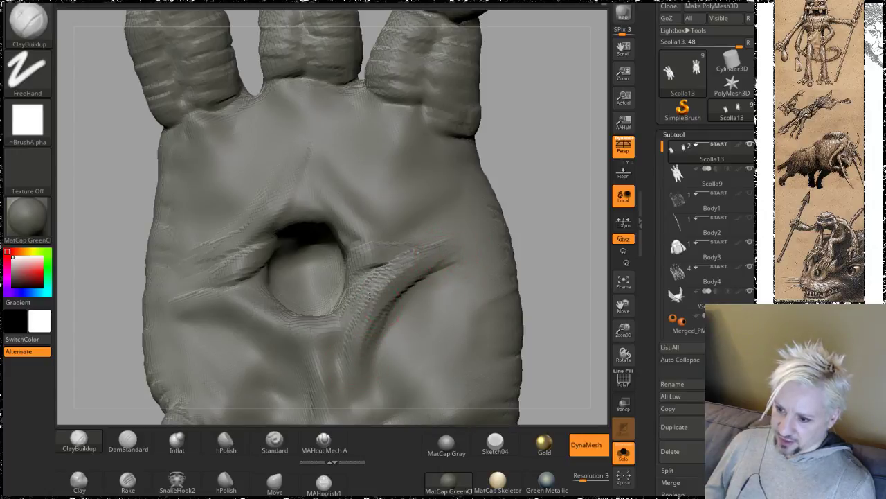
{"action": "left_click_drag", "start_coordinate": [370, 295], "coordinate": [440, 255]}
Step: Smooth the curved ridge and the corner wrinkles, and soften a ClayBuildup fold above the hole's right corner
{"action": "left_click_drag", "start_coordinate": [536, 146], "coordinate": [520, 160]}
{"action": "left_click_drag", "start_coordinate": [380, 289], "coordinate": [366, 359], "text": "shift"}
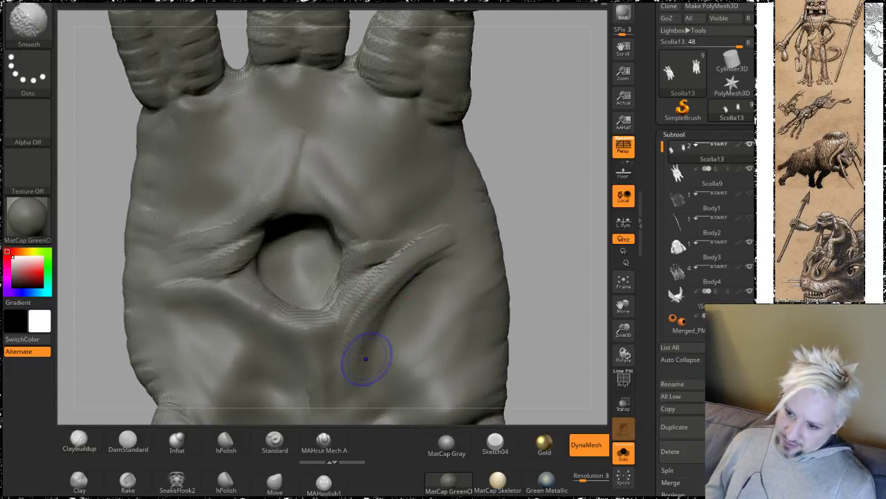
{"action": "mouse_move", "coordinate": [404, 260]}
{"action": "left_mouse_down", "text": "shift"}
{"action": "mouse_move", "coordinate": [370, 291]}
{"action": "mouse_move", "coordinate": [347, 343]}
{"action": "left_mouse_up", "text": "shift"}
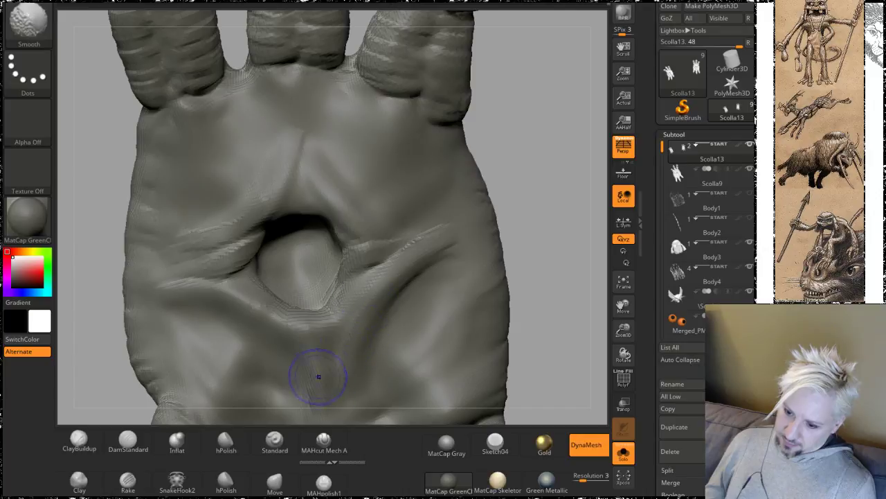
{"action": "left_click_drag", "start_coordinate": [213, 240], "coordinate": [212, 231], "text": "shift"}
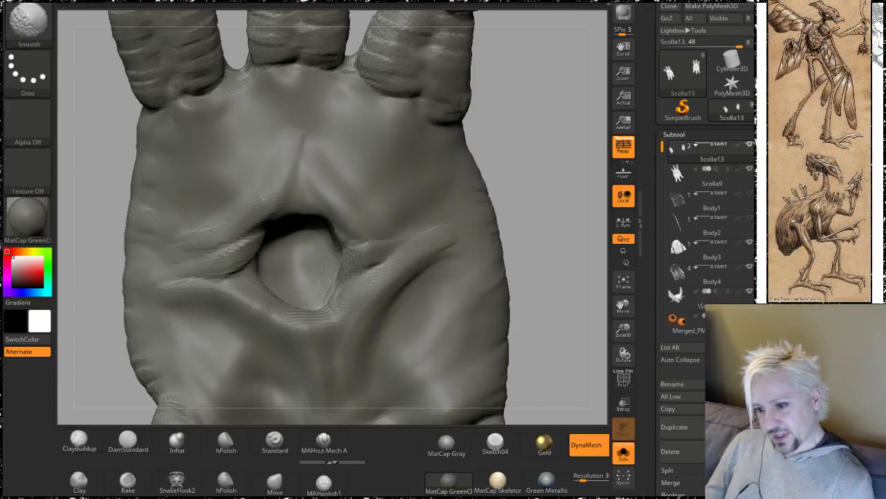
{"action": "left_click_drag", "start_coordinate": [547, 154], "coordinate": [519, 156]}
{"action": "left_click_drag", "start_coordinate": [312, 267], "coordinate": [305, 269], "text": "shift"}
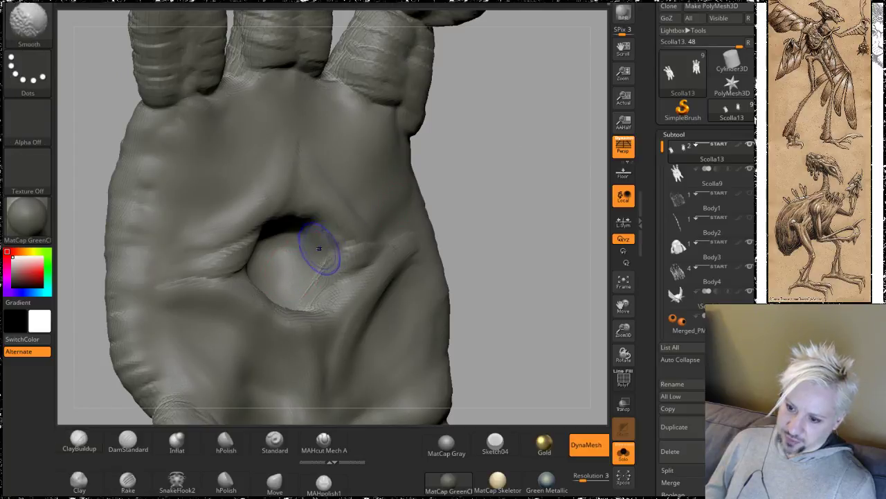
{"action": "left_click_drag", "start_coordinate": [511, 176], "coordinate": [462, 168]}
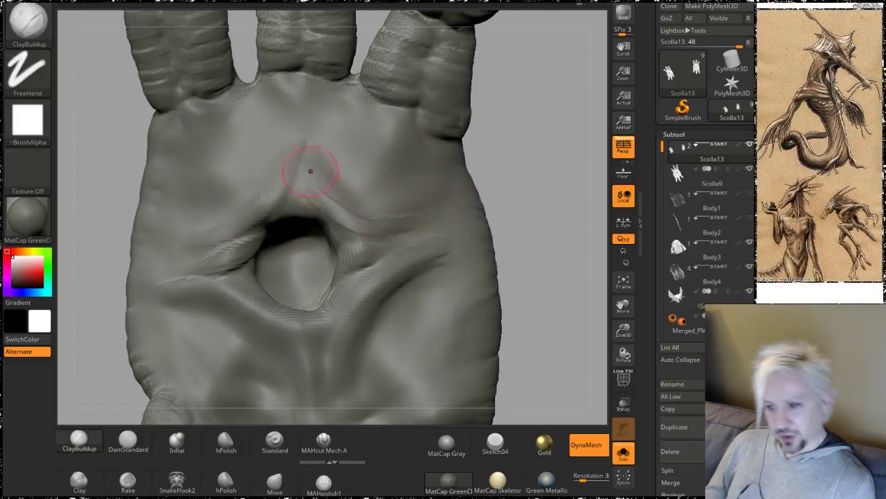
{"action": "left_click_drag", "start_coordinate": [336, 198], "coordinate": [376, 207], "text": "shift"}
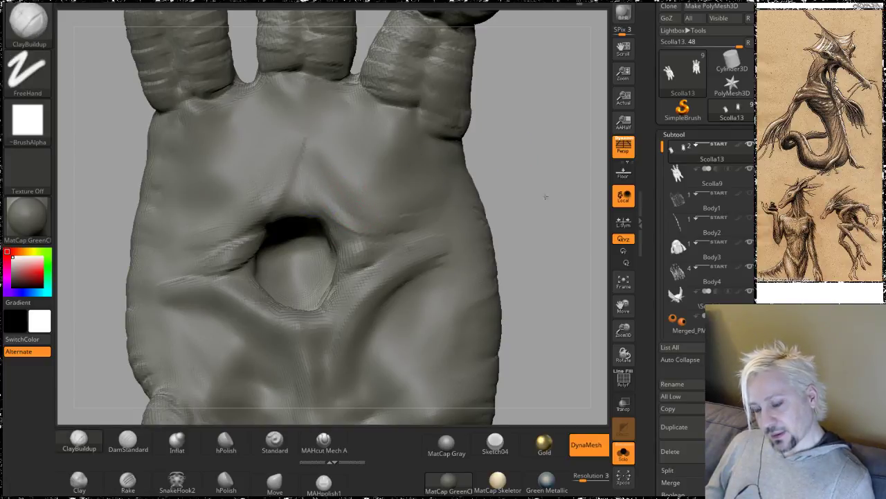
Step: Smooth the outer end of the curved ridge right of the palm hole, and undo the last stroke
{"action": "mouse_move", "coordinate": [546, 196]}
{"action": "left_mouse_down", "text": "alt"}
{"action": "mouse_move", "coordinate": [516, 126]}
{"action": "mouse_move", "coordinate": [534, 206]}
{"action": "left_mouse_up", "text": "alt"}
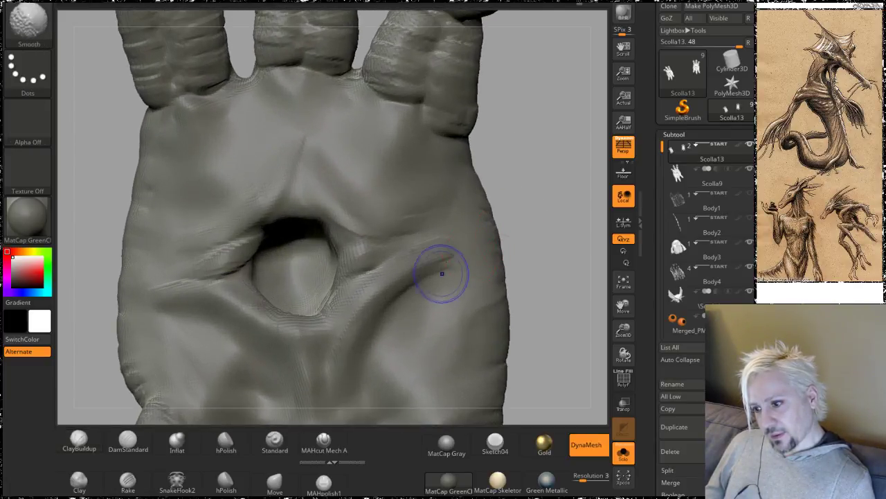
{"action": "mouse_move", "coordinate": [439, 273]}
{"action": "left_mouse_down", "text": "shift"}
{"action": "mouse_move", "coordinate": [453, 261]}
{"action": "mouse_move", "coordinate": [443, 221]}
{"action": "mouse_move", "coordinate": [403, 168]}
{"action": "mouse_move", "coordinate": [325, 157]}
{"action": "left_mouse_up", "text": "shift"}
{"action": "key", "text": "ctrl+z"}
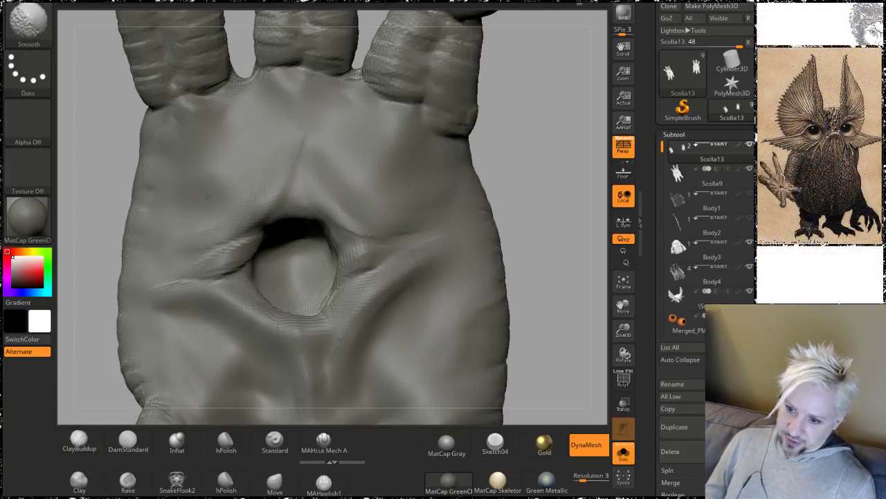
{"action": "left_click_drag", "start_coordinate": [561, 180], "coordinate": [519, 139], "text": "alt"}
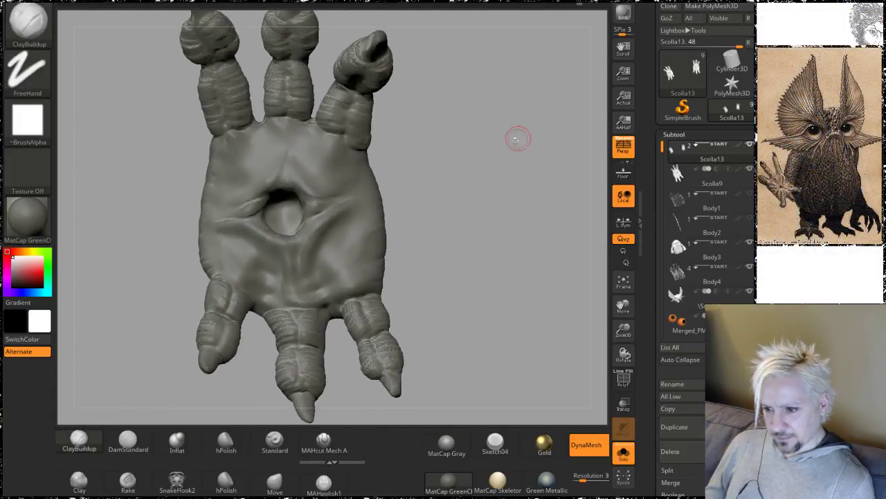
{"action": "mouse_move", "coordinate": [427, 219]}
{"action": "left_mouse_down", "text": "alt"}
{"action": "mouse_move", "coordinate": [574, 145]}
{"action": "mouse_move", "coordinate": [550, 135]}
{"action": "left_mouse_up", "text": "alt"}
{"action": "right_click_drag", "start_coordinate": [549, 135], "coordinate": [559, 141]}
{"action": "left_click_drag", "start_coordinate": [557, 143], "coordinate": [529, 106], "text": "alt"}
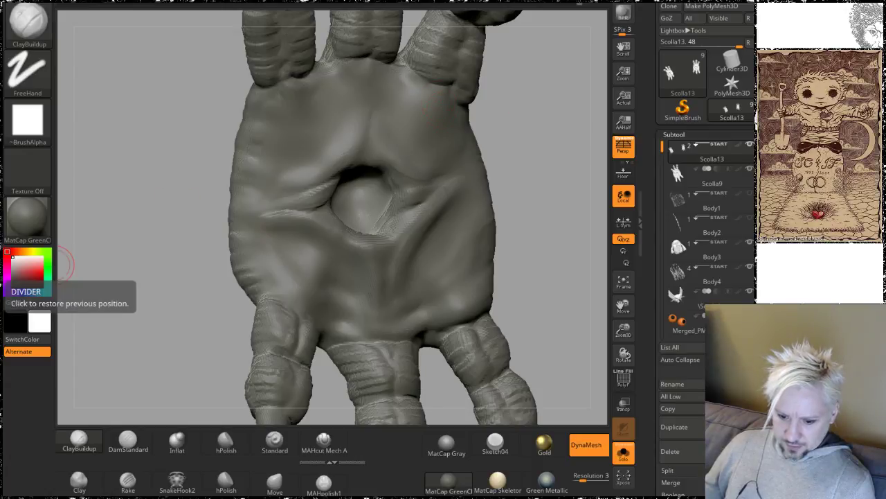
Step: Switch to the web browser, open a web page in a new tab, and narrow the browser window
{"action": "key", "text": "alt+Tab"}
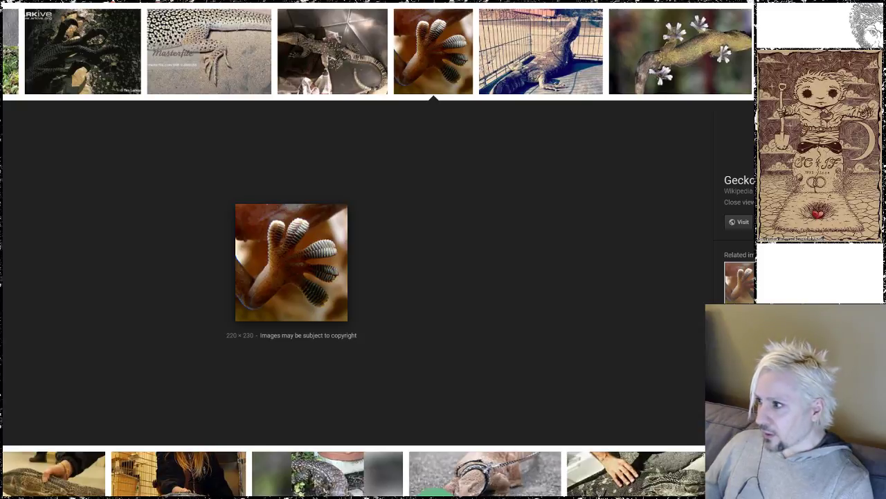
{"action": "key", "text": "ctrl+t"}
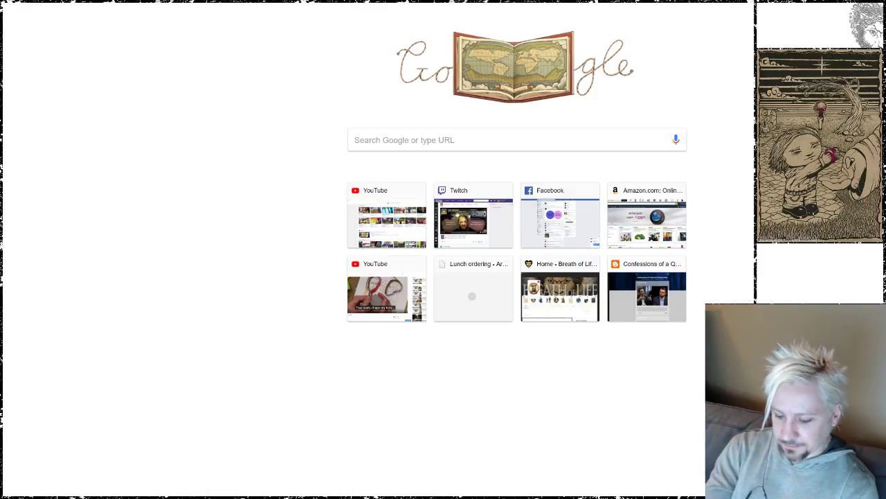
{"action": "type", "text": "www"}
{"action": "key", "text": "Return"}
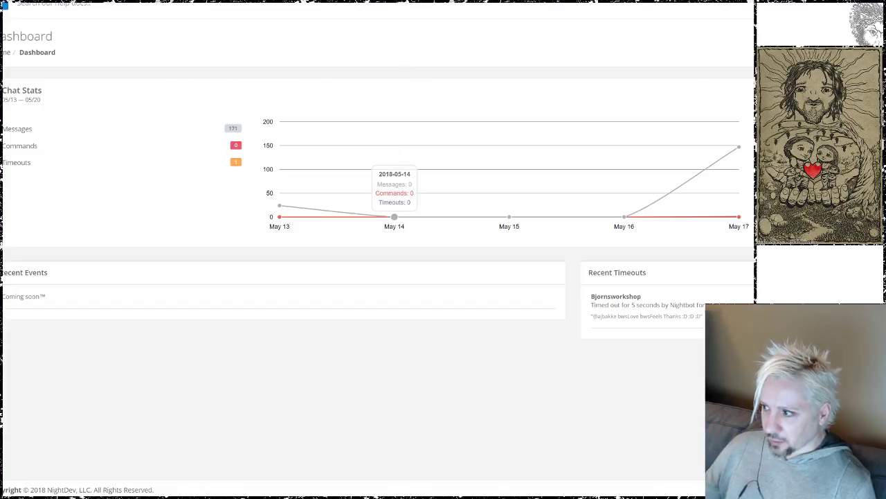
{"action": "left_click_drag", "start_coordinate": [755, 111], "coordinate": [489, 111]}
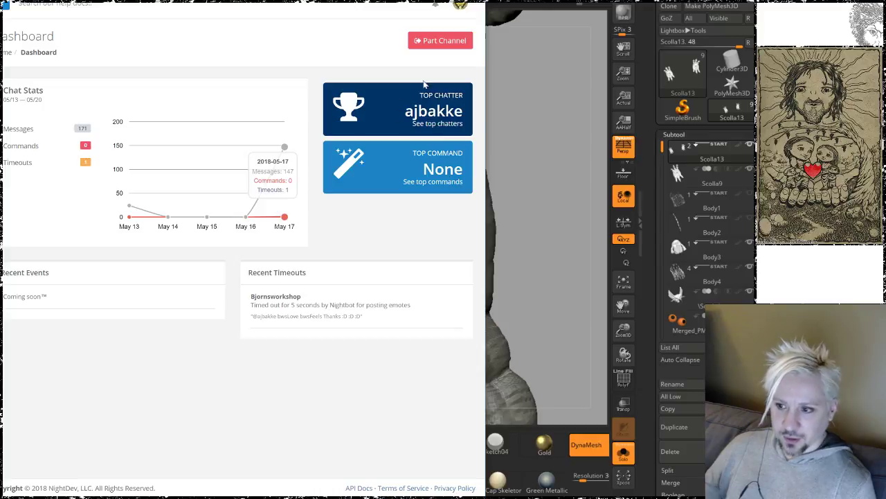
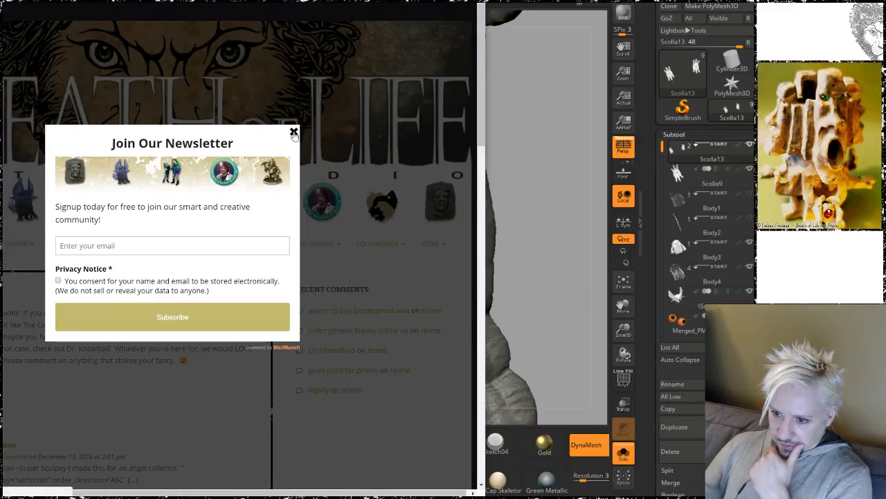
Step: Dismiss the newsletter sign-up, open the Ask Dr. Knowitall page, and look through it in a widened window
{"action": "left_click", "coordinate": [294, 135]}
{"action": "mouse_move", "coordinate": [309, 248]}
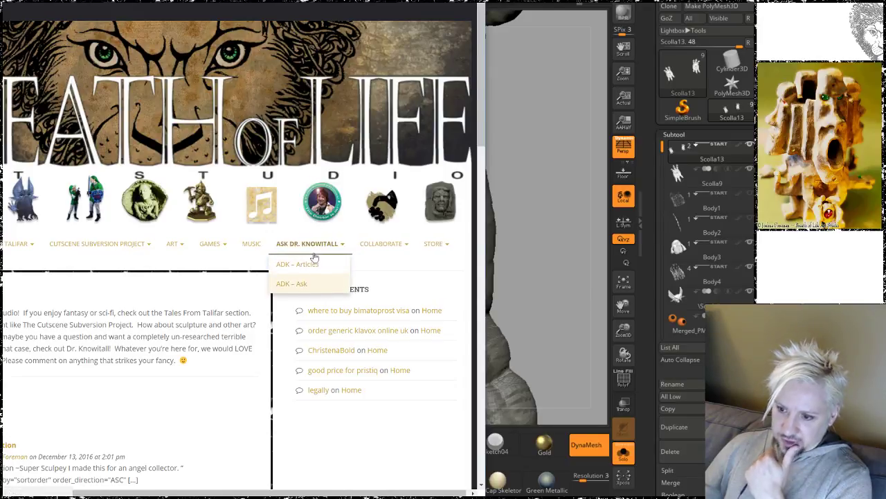
{"action": "left_click", "coordinate": [315, 247]}
{"action": "scroll", "coordinate": [207, 318], "scroll_direction": "down", "scroll_amount": 2}
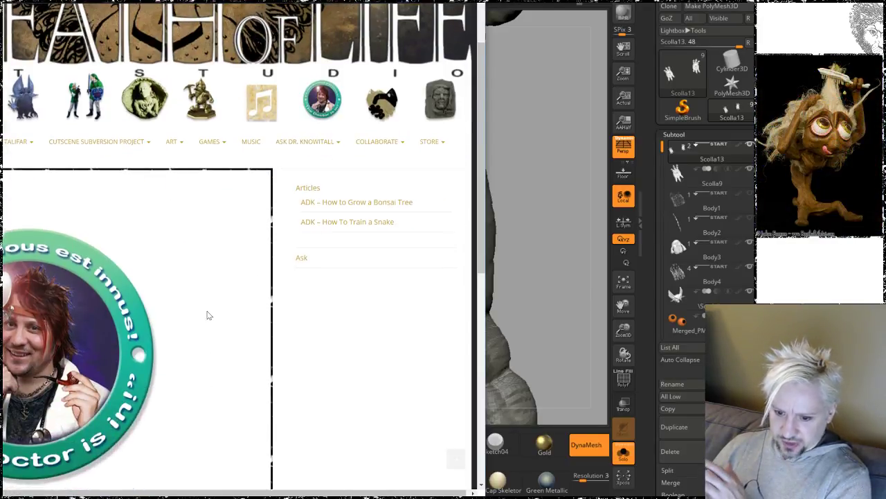
{"action": "left_click_drag", "start_coordinate": [131, 1], "coordinate": [242, 1]}
{"action": "scroll", "coordinate": [244, 235], "scroll_direction": "down", "scroll_amount": 1}
{"action": "scroll", "coordinate": [243, 239], "scroll_direction": "down", "scroll_amount": 3}
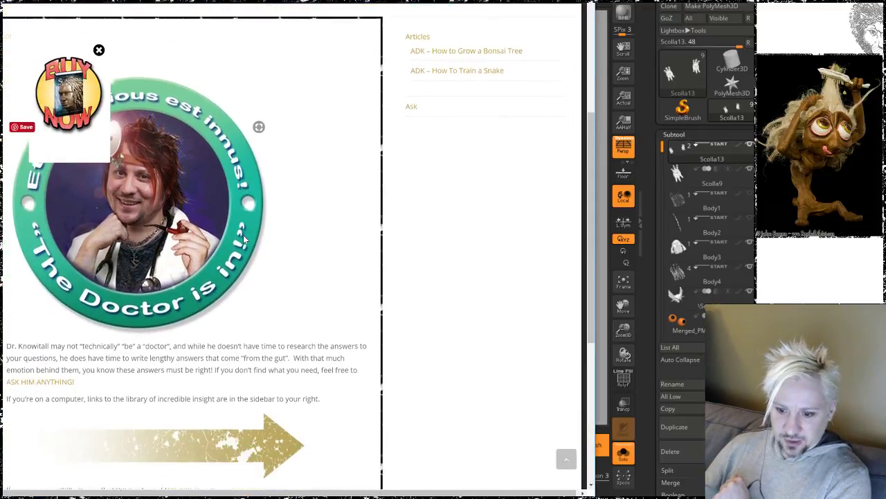
{"action": "scroll", "coordinate": [315, 232], "scroll_direction": "up", "scroll_amount": 2}
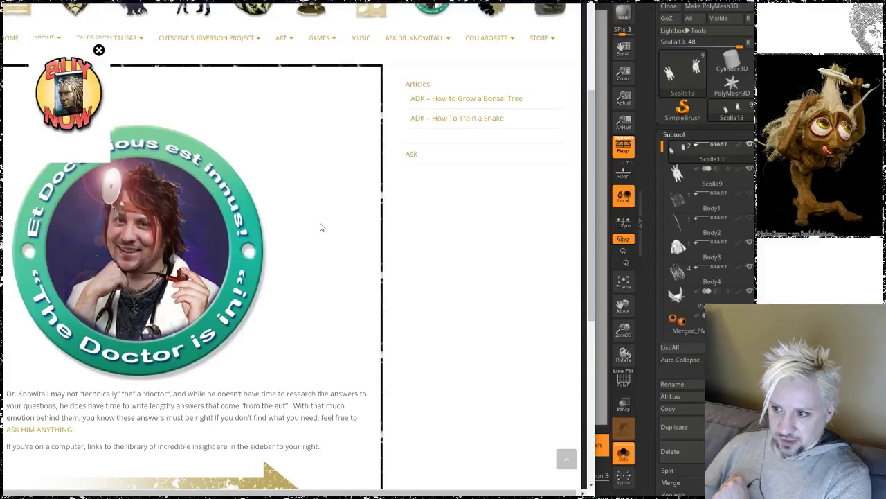
Step: Open the article "ADK – How To Train a Snake" and read down through its illustrated sections
{"action": "left_click", "coordinate": [460, 120]}
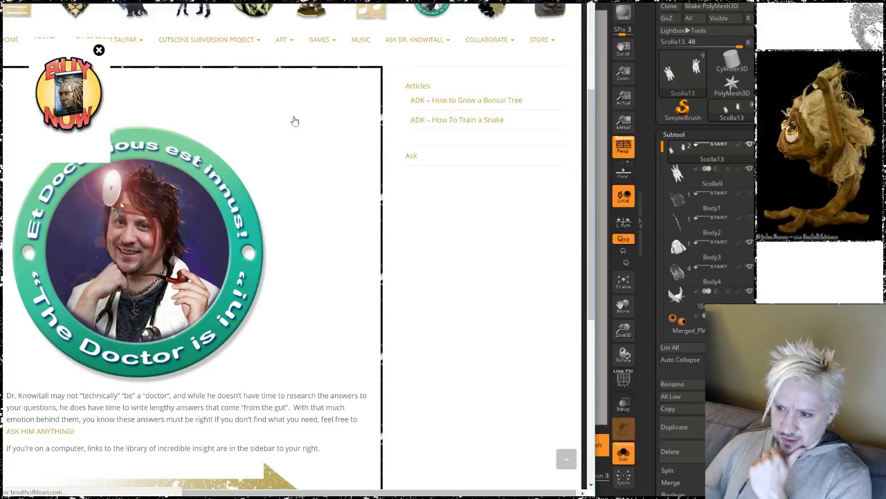
{"action": "scroll", "coordinate": [378, 188], "scroll_direction": "down", "scroll_amount": 4}
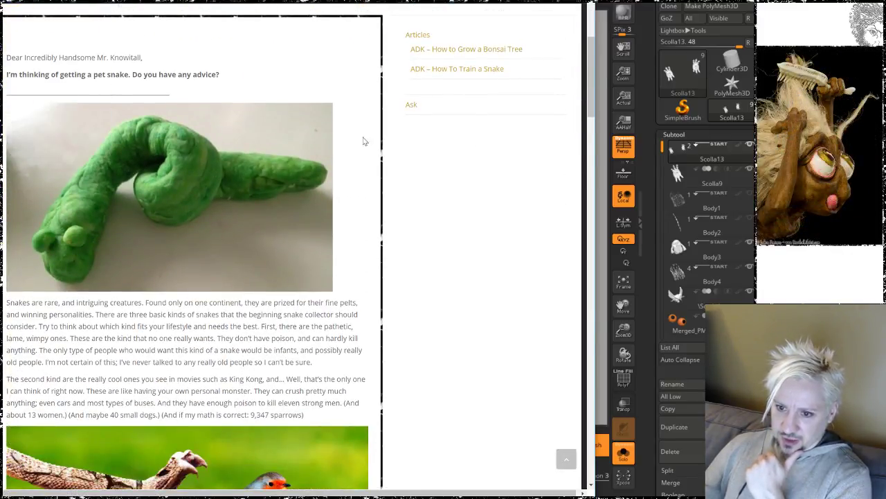
{"action": "scroll", "coordinate": [398, 155], "scroll_direction": "down", "scroll_amount": 4}
{"action": "scroll", "coordinate": [400, 158], "scroll_direction": "down", "scroll_amount": 6}
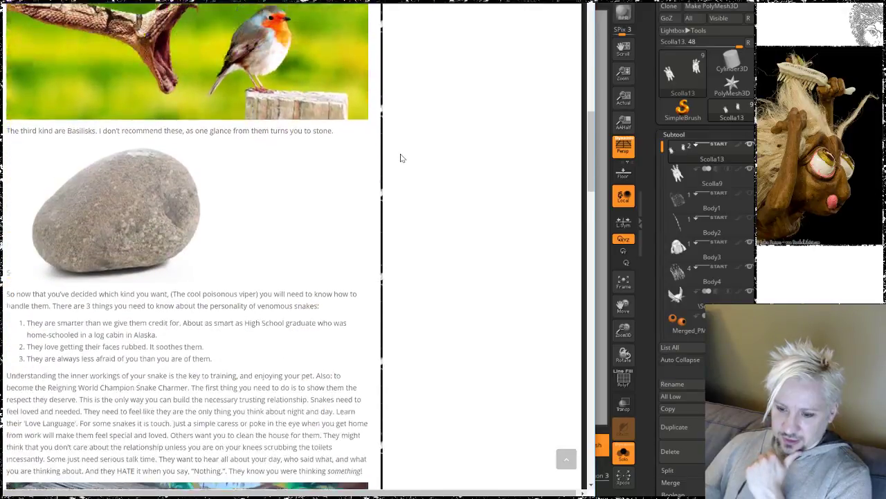
{"action": "scroll", "coordinate": [400, 158], "scroll_direction": "down", "scroll_amount": 5}
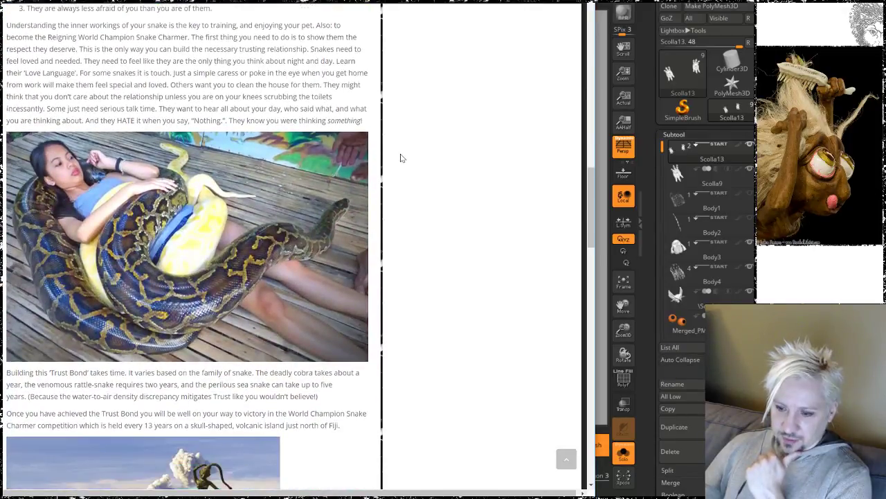
{"action": "scroll", "coordinate": [308, 242], "scroll_direction": "down", "scroll_amount": 7}
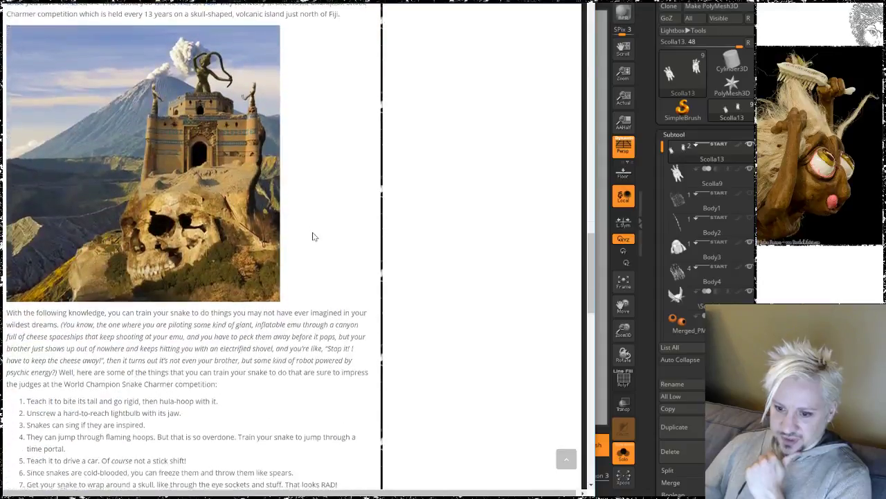
{"action": "scroll", "coordinate": [143, 241], "scroll_direction": "down", "scroll_amount": 2}
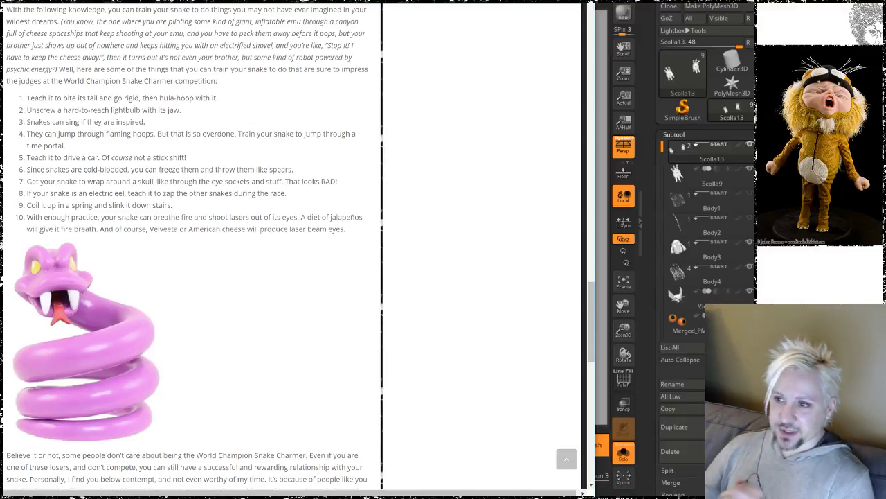
Step: Switch back to ZBrush, add ClayBuildup folds along the palm hole's upper right edge, and smooth them
{"action": "key", "text": "alt+Tab"}
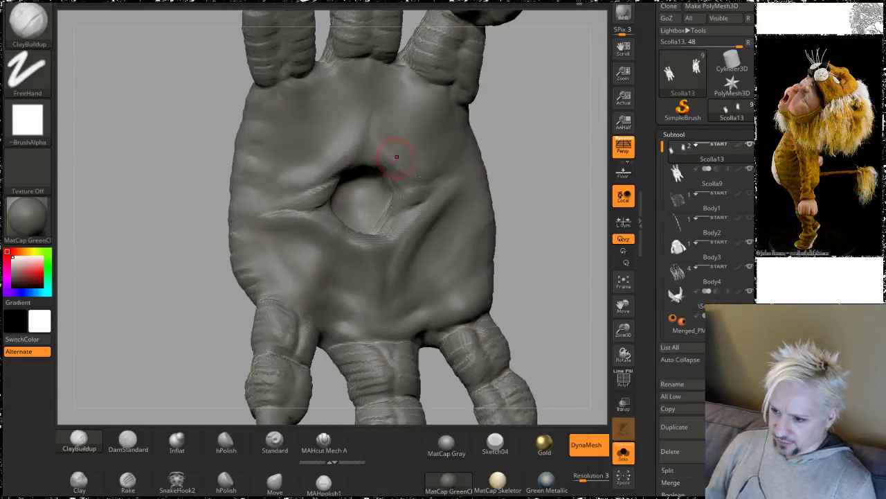
{"action": "left_click_drag", "start_coordinate": [544, 157], "coordinate": [550, 221]}
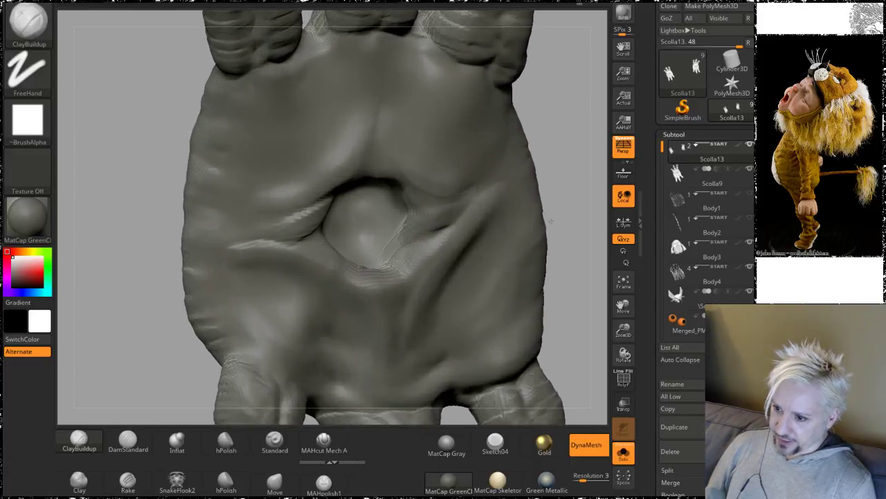
{"action": "left_click_drag", "start_coordinate": [564, 168], "coordinate": [423, 166]}
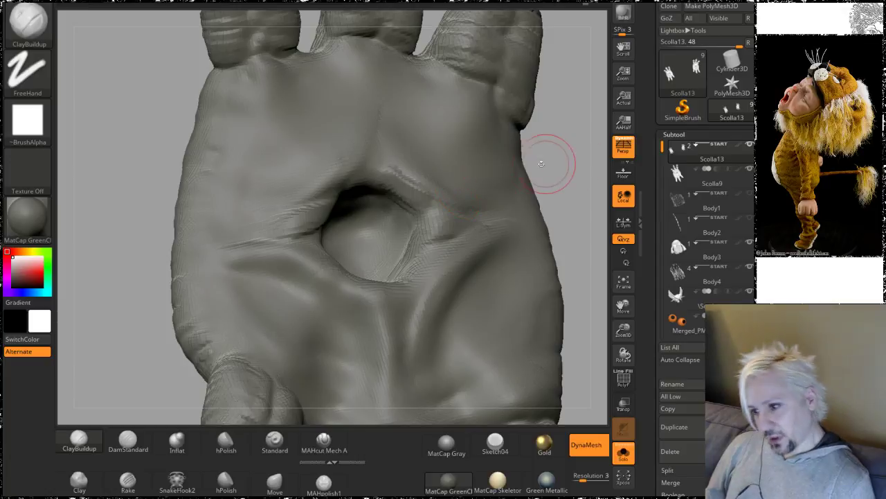
{"action": "left_click_drag", "start_coordinate": [547, 162], "coordinate": [417, 186]}
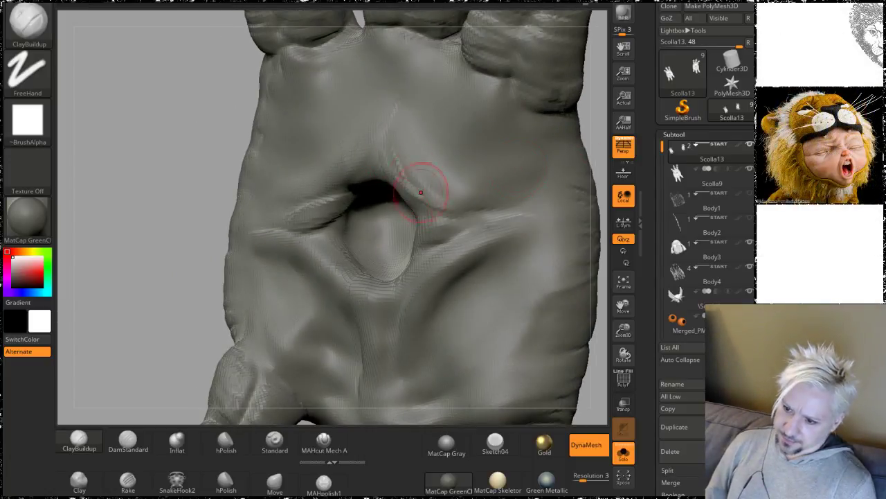
{"action": "left_click_drag", "start_coordinate": [413, 132], "coordinate": [466, 177]}
{"action": "left_click_drag", "start_coordinate": [419, 148], "coordinate": [449, 195]}
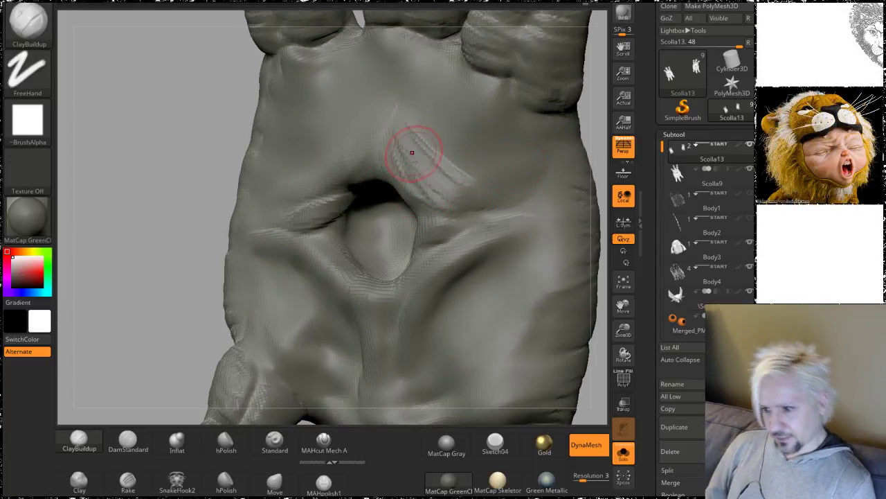
{"action": "left_click_drag", "start_coordinate": [396, 134], "coordinate": [450, 182], "text": "shift"}
Step: Reinforce the wrinkles at the palm hole's left corner and build up its right corner with ClayBuildup
{"action": "mouse_move", "coordinate": [154, 169]}
{"action": "left_mouse_down", "text": "alt"}
{"action": "mouse_move", "coordinate": [127, 125]}
{"action": "mouse_move", "coordinate": [144, 132]}
{"action": "mouse_move", "coordinate": [162, 182]}
{"action": "mouse_move", "coordinate": [130, 194]}
{"action": "mouse_move", "coordinate": [178, 157]}
{"action": "left_mouse_up", "text": "alt"}
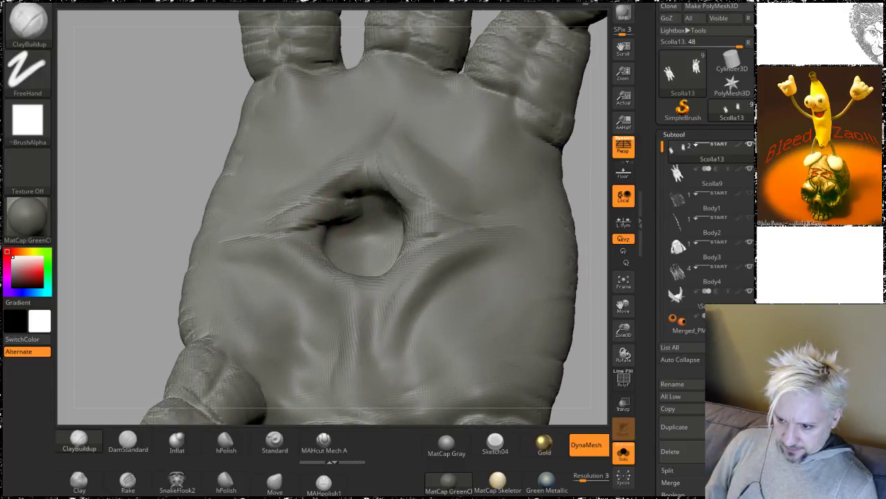
{"action": "left_click_drag", "start_coordinate": [316, 213], "coordinate": [287, 230]}
{"action": "left_click_drag", "start_coordinate": [128, 164], "coordinate": [151, 146]}
{"action": "left_click_drag", "start_coordinate": [394, 264], "coordinate": [416, 229]}
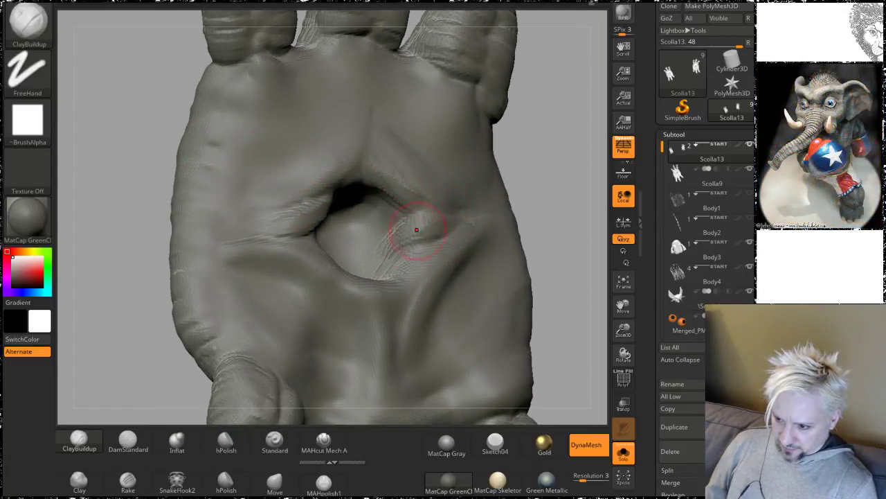
Step: Build ClayBuildup ridges from the hole's lower right rim and right corner outward toward the palm's right side
{"action": "mouse_move", "coordinate": [541, 156]}
{"action": "left_mouse_down"}
{"action": "mouse_move", "coordinate": [571, 157]}
{"action": "mouse_move", "coordinate": [544, 113]}
{"action": "left_mouse_up"}
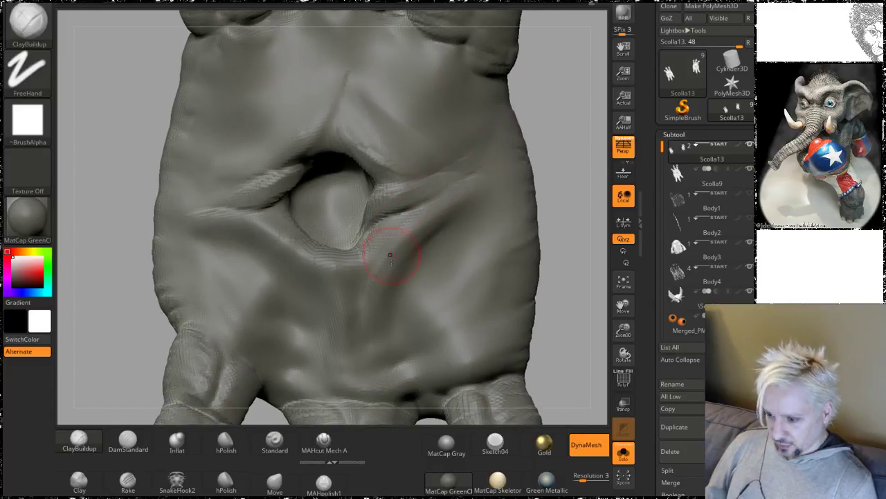
{"action": "left_click_drag", "start_coordinate": [390, 254], "coordinate": [488, 198]}
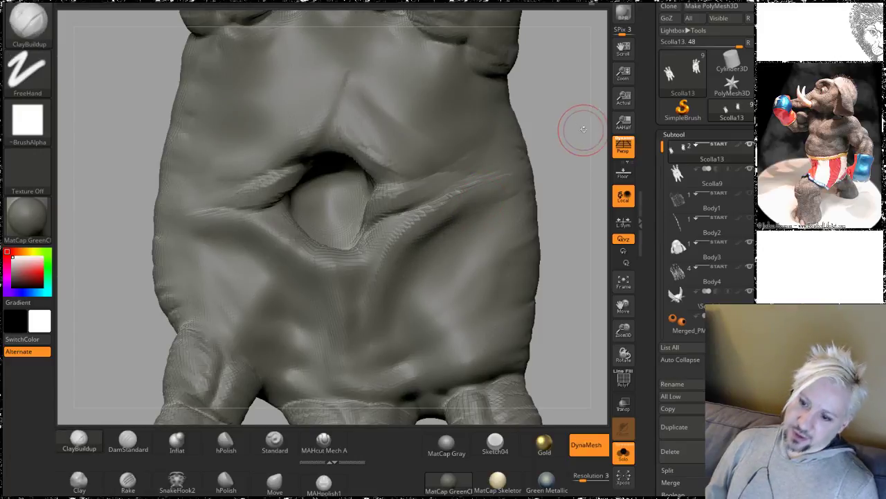
{"action": "left_click_drag", "start_coordinate": [580, 129], "coordinate": [596, 139]}
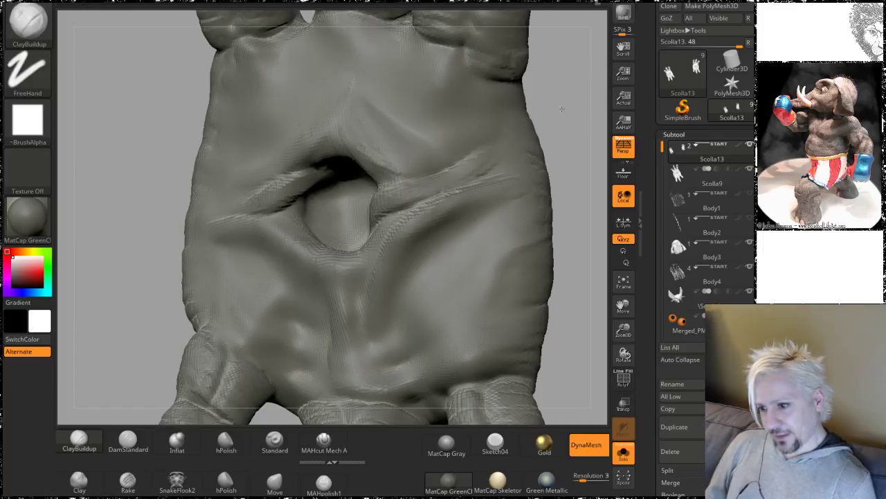
{"action": "left_click_drag", "start_coordinate": [580, 79], "coordinate": [474, 184]}
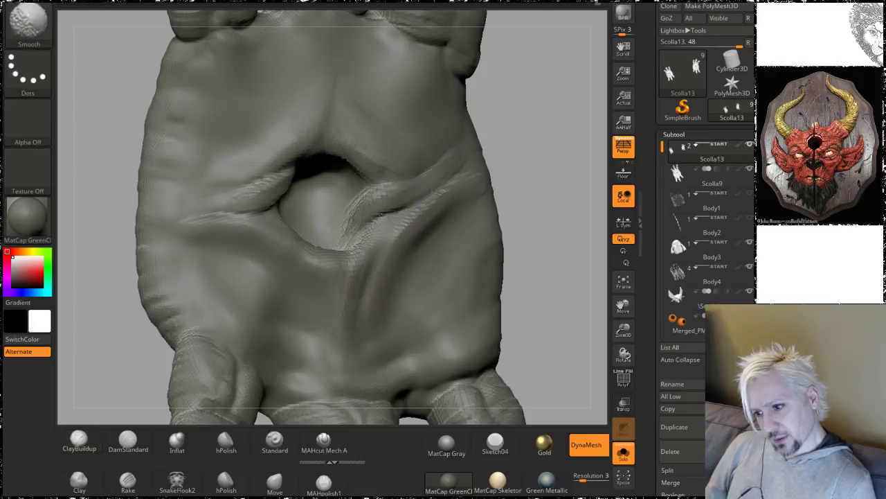
Step: Build up the palm hole's lower rim with ClayBuildup, and smooth the fold below its left corner
{"action": "left_click_drag", "start_coordinate": [508, 112], "coordinate": [412, 221]}
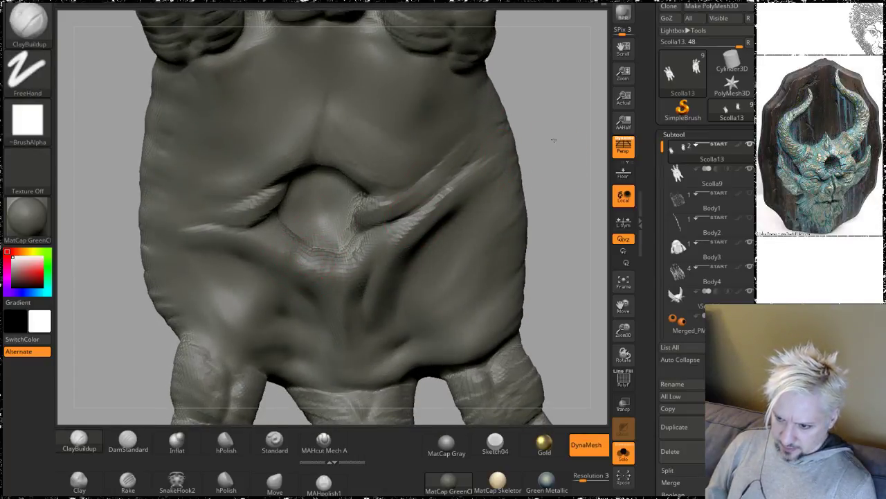
{"action": "left_click_drag", "start_coordinate": [553, 140], "coordinate": [338, 227]}
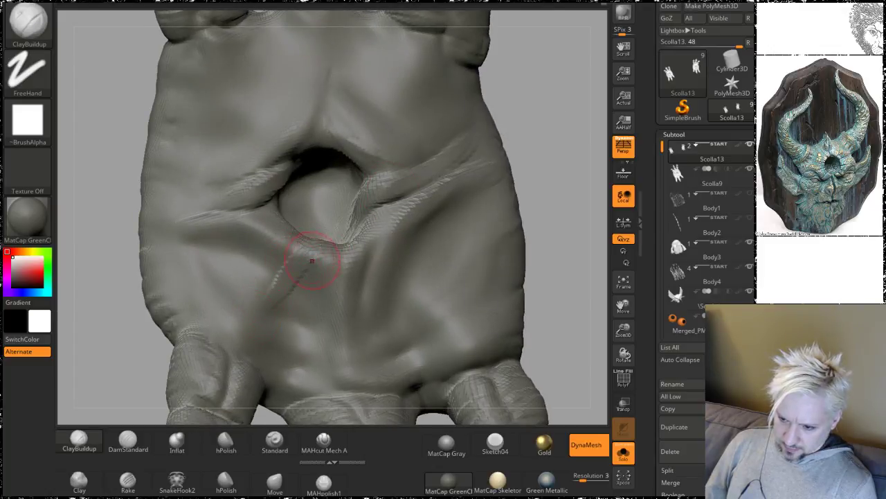
{"action": "left_click_drag", "start_coordinate": [530, 134], "coordinate": [447, 186]}
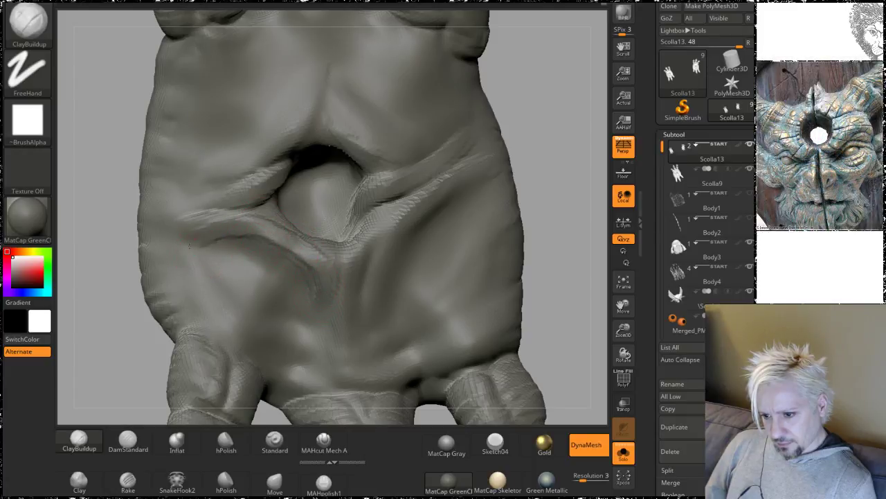
{"action": "left_click_drag", "start_coordinate": [185, 236], "coordinate": [266, 250], "text": "shift"}
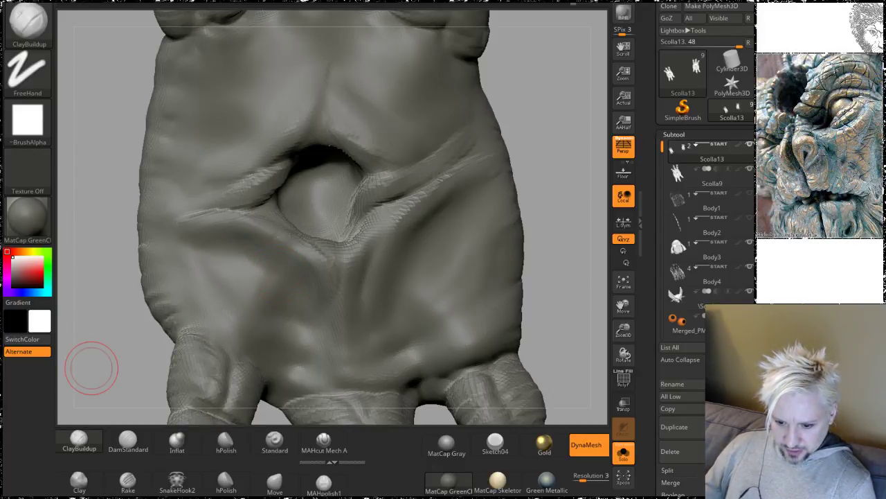
Step: Switch to the web browser and search Google for "spider spinneret" in a new tab
{"action": "key", "text": "alt+Tab"}
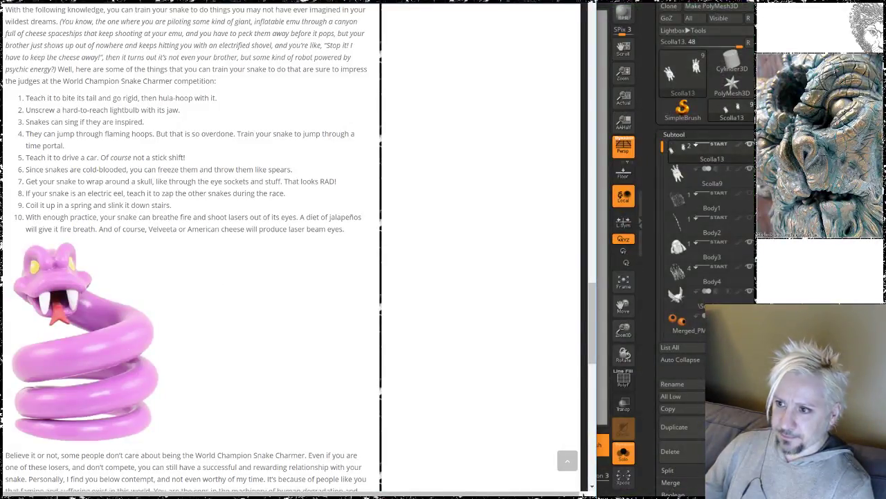
{"action": "key", "text": "ctrl+t"}
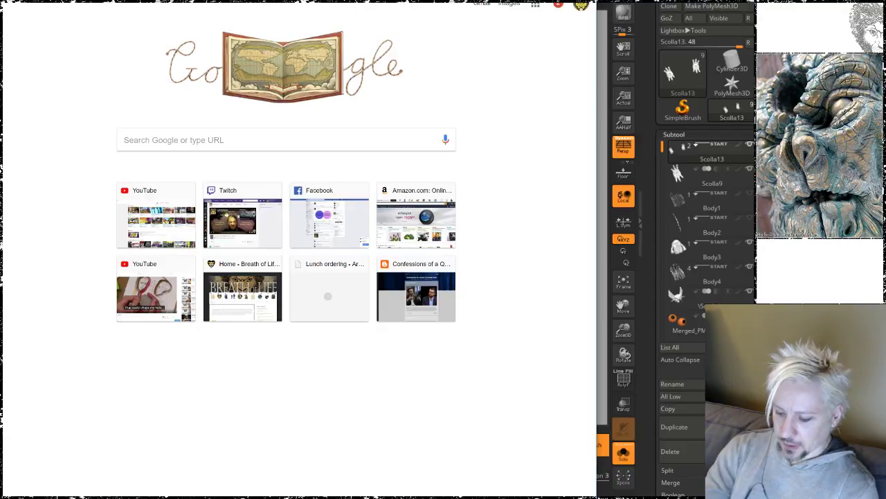
{"action": "type", "text": "spider sp"}
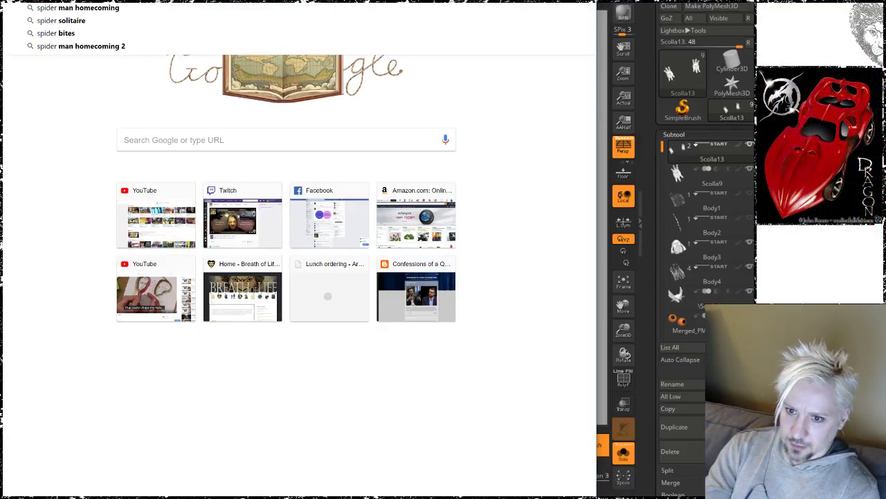
{"action": "type", "text": "inning"}
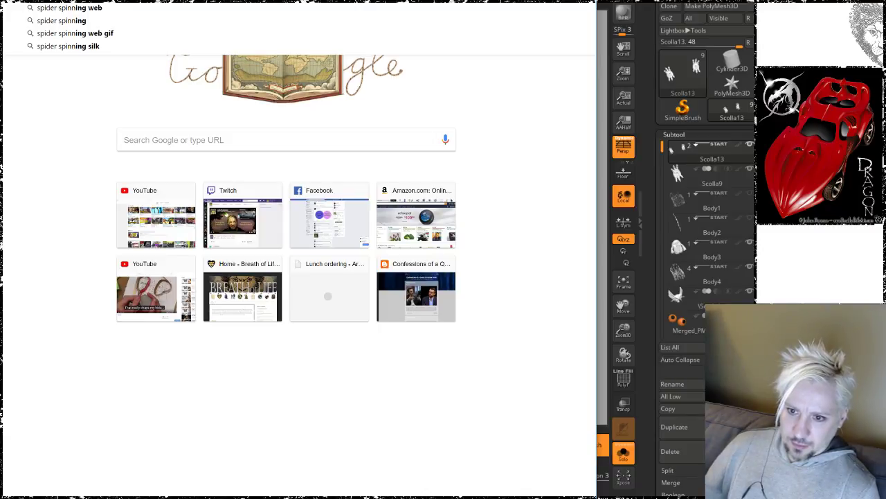
{"action": "key", "text": "BackSpace"}
{"action": "key", "text": "BackSpace"}
{"action": "key", "text": "BackSpace"}
{"action": "type", "text": "eret"}
{"action": "key", "text": "Return"}
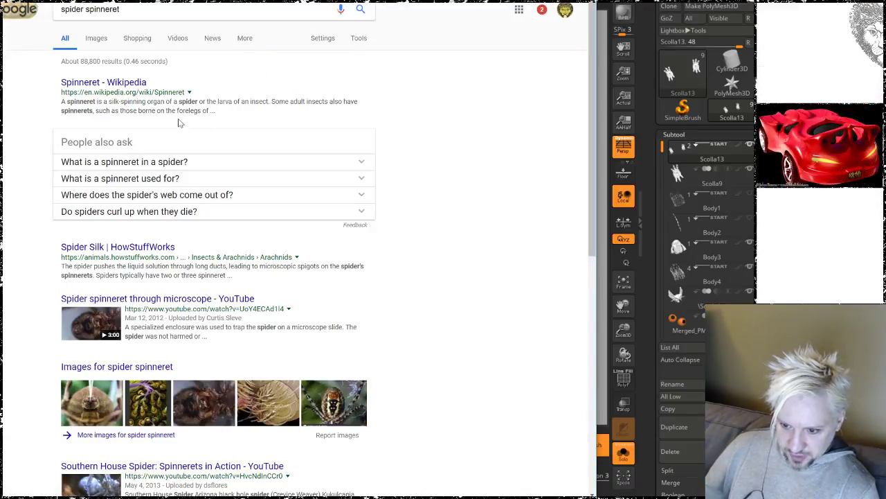
Step: Open the video "Spider spinneret through microscope", mute it and skim through it to study the spinneret's shape
{"action": "left_click", "coordinate": [190, 302]}
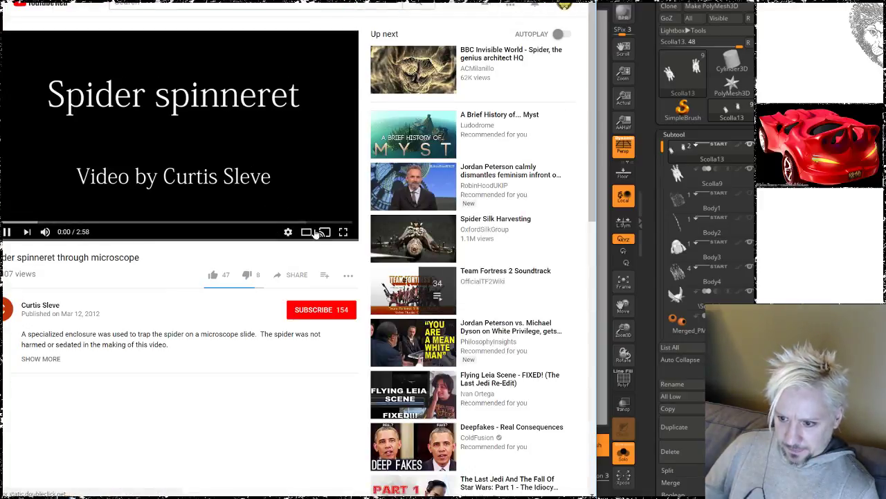
{"action": "left_click", "coordinate": [45, 231]}
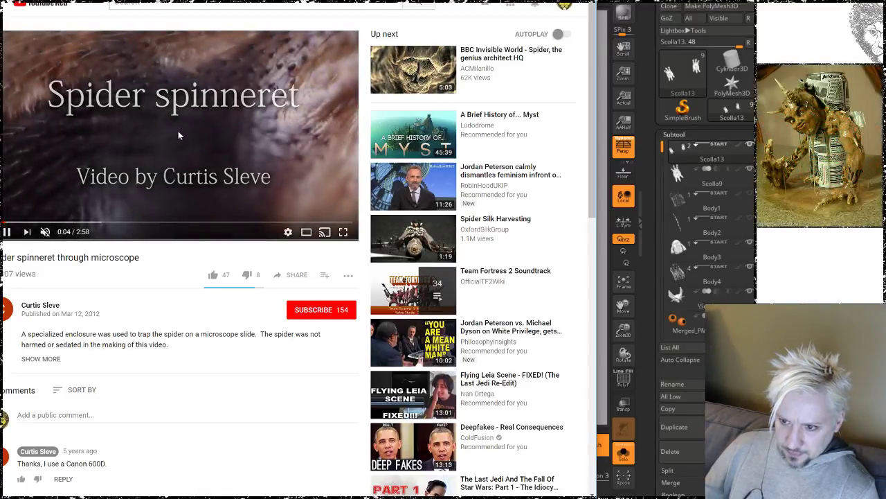
{"action": "left_click", "coordinate": [80, 222]}
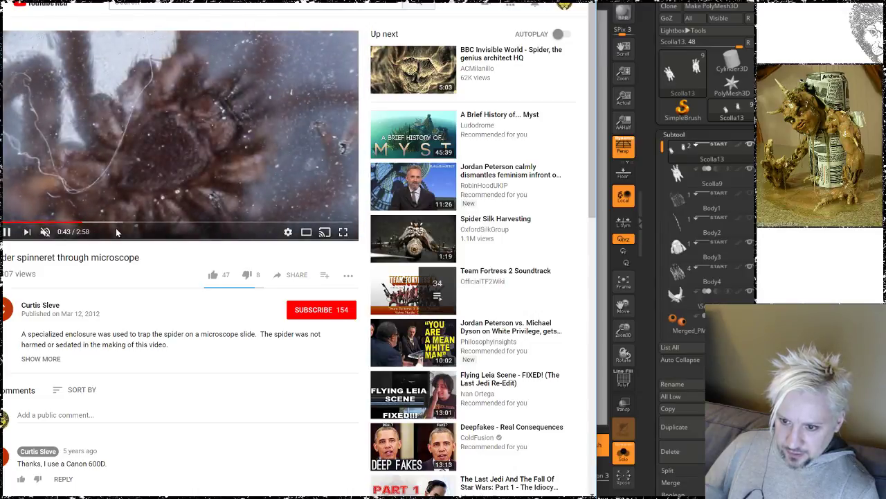
{"action": "left_click", "coordinate": [122, 222]}
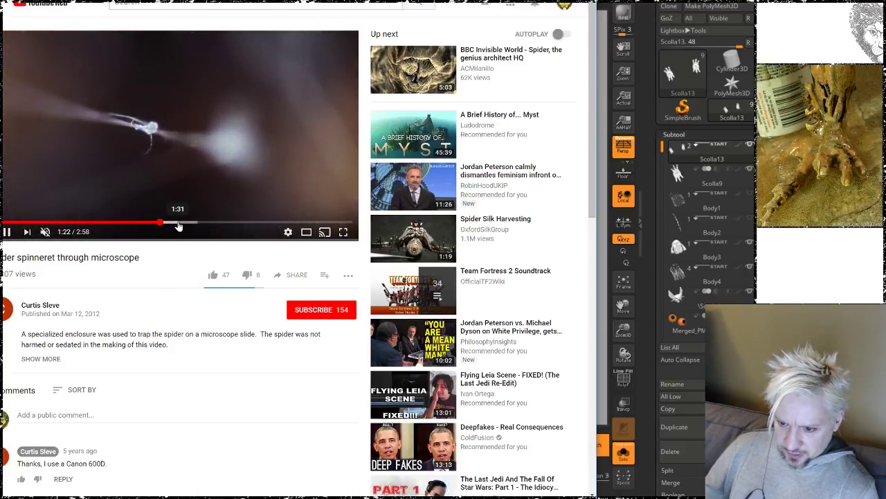
{"action": "left_click", "coordinate": [178, 223]}
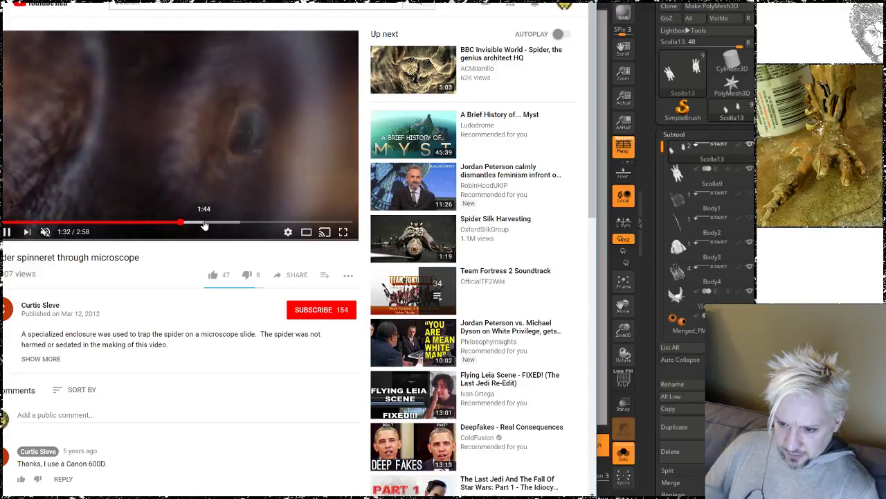
{"action": "left_click", "coordinate": [205, 223]}
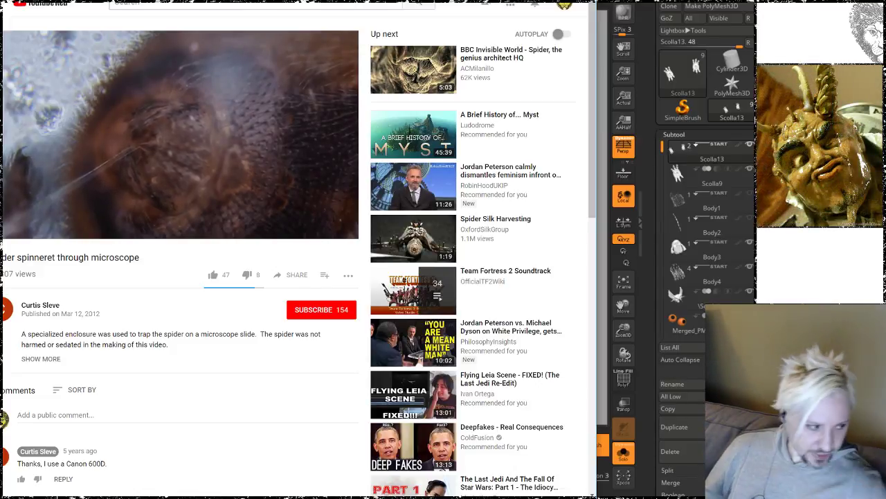
{"action": "mouse_move", "coordinate": [283, 149]}
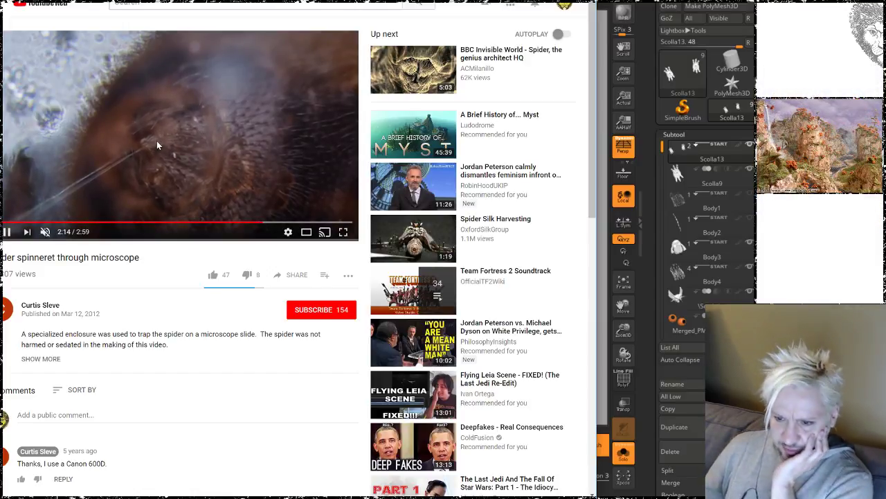
Step: Open the video "BBC Invisible World - Spider, the genius architect HQ" and skip ahead to the spider close-ups
{"action": "left_click", "coordinate": [509, 53]}
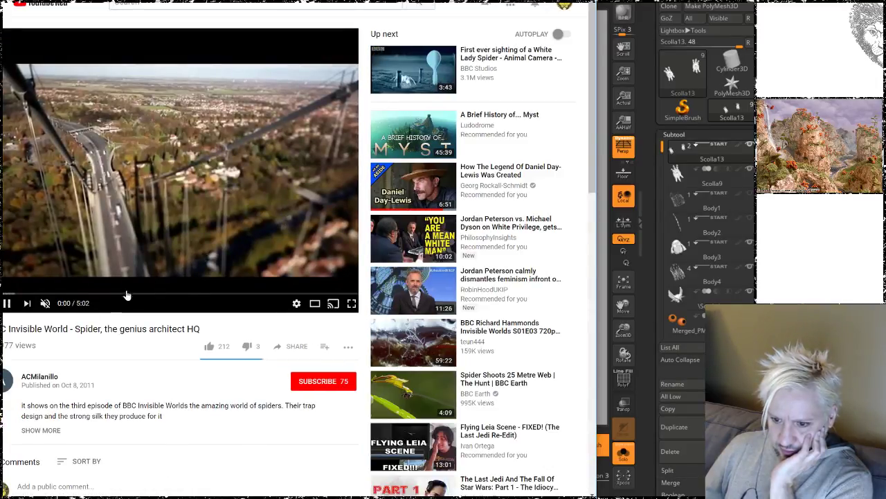
{"action": "left_click", "coordinate": [126, 296]}
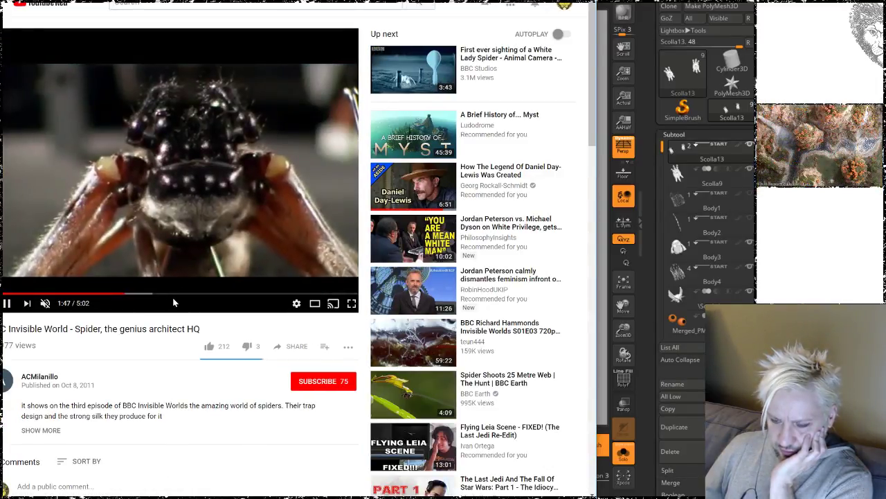
{"action": "left_click", "coordinate": [171, 296]}
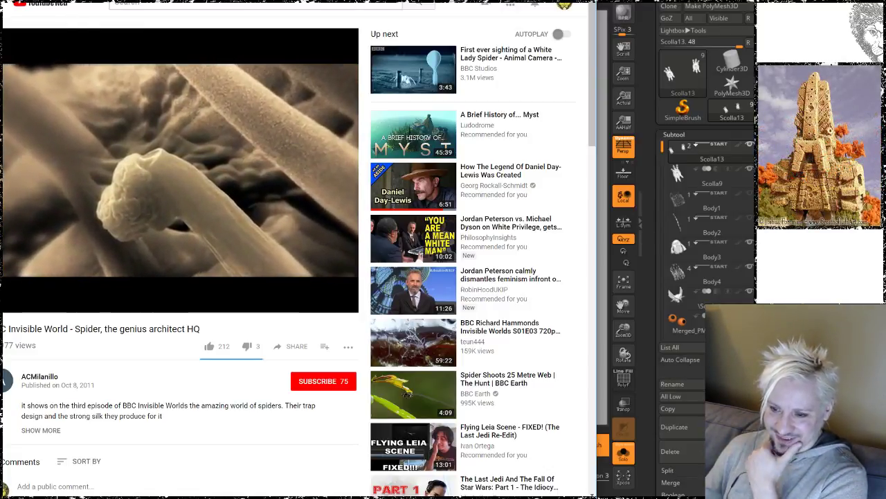
Step: Return to the spider spinneret search, show its image results, and enlarge the orb weaver spinneret photo from the Wikipedia Spinneret article
{"action": "key", "text": "alt+Left"}
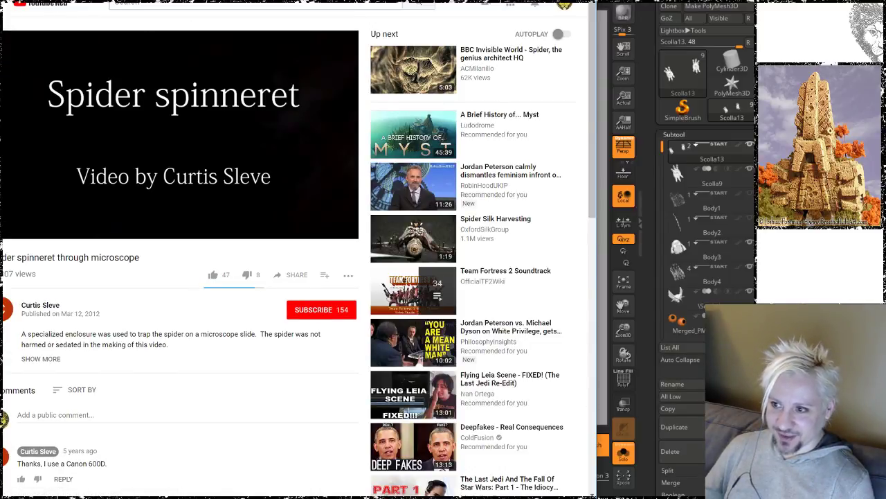
{"action": "key", "text": "alt+Left"}
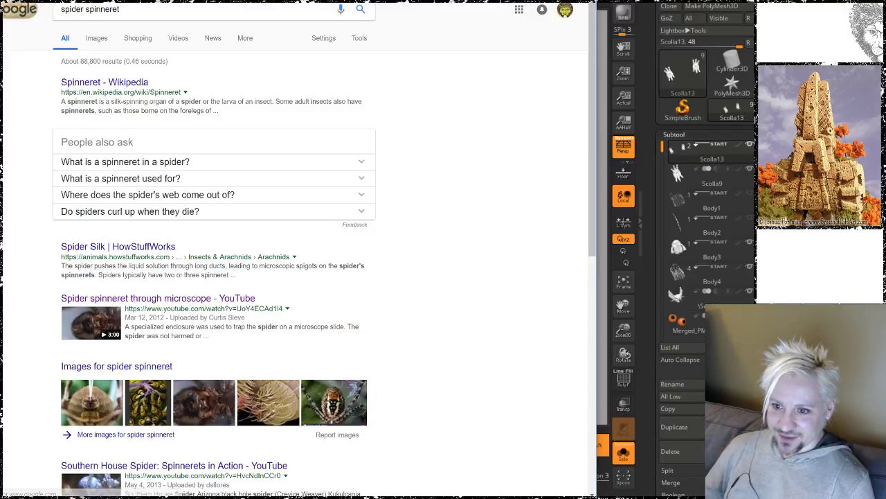
{"action": "key", "text": "alt+Left"}
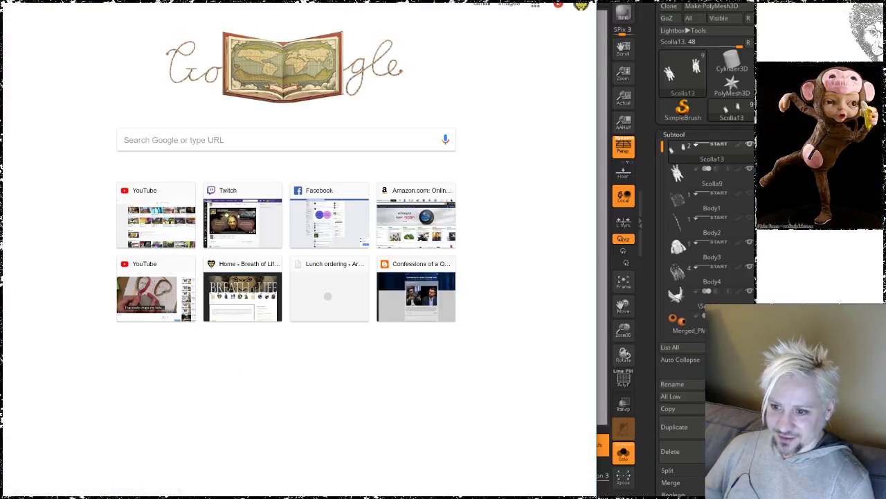
{"action": "key", "text": "alt+Right"}
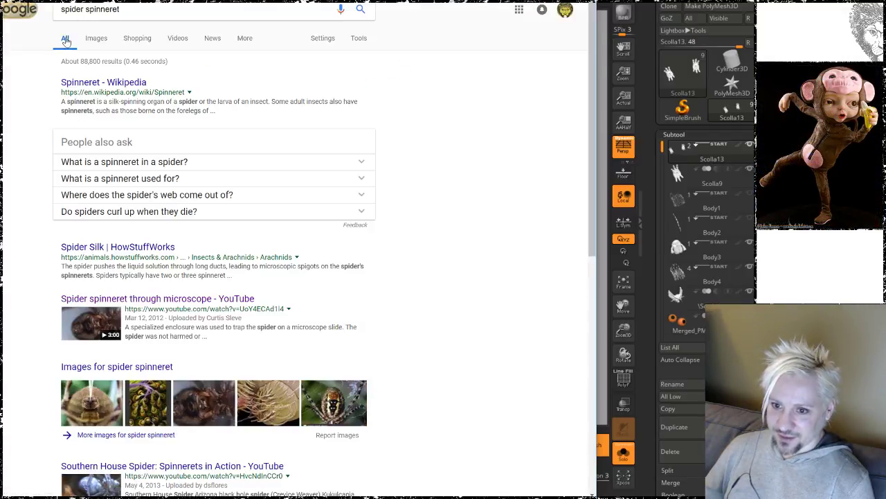
{"action": "left_click", "coordinate": [96, 39]}
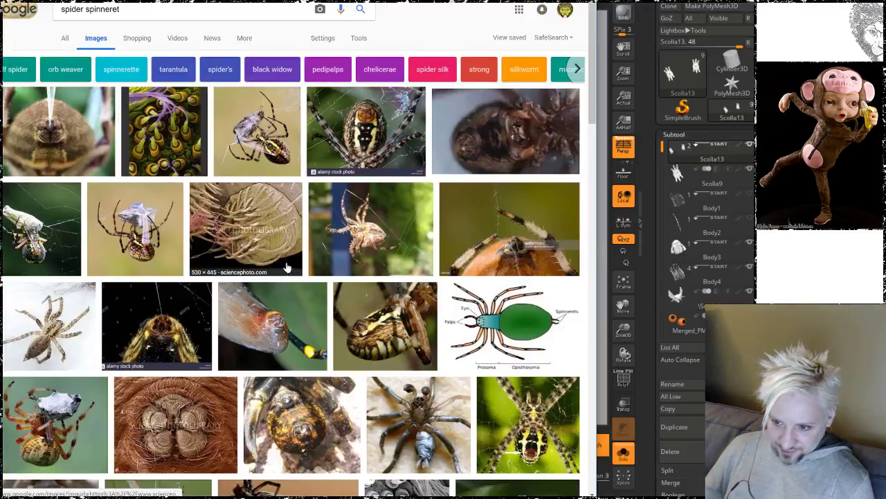
{"action": "left_click", "coordinate": [59, 128]}
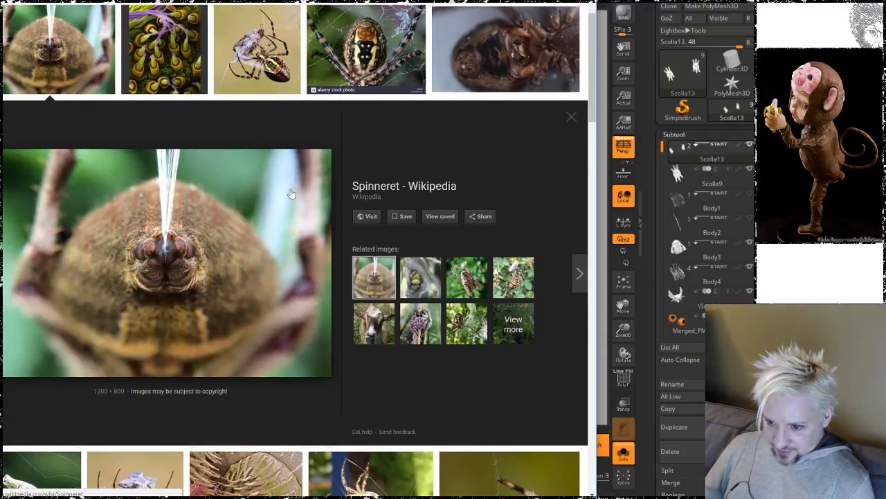
{"action": "left_click", "coordinate": [191, 261]}
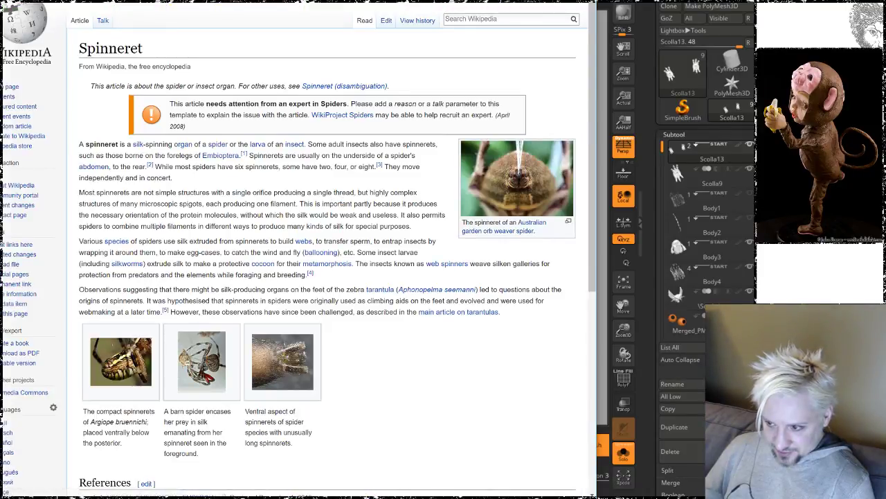
{"action": "left_click", "coordinate": [517, 171]}
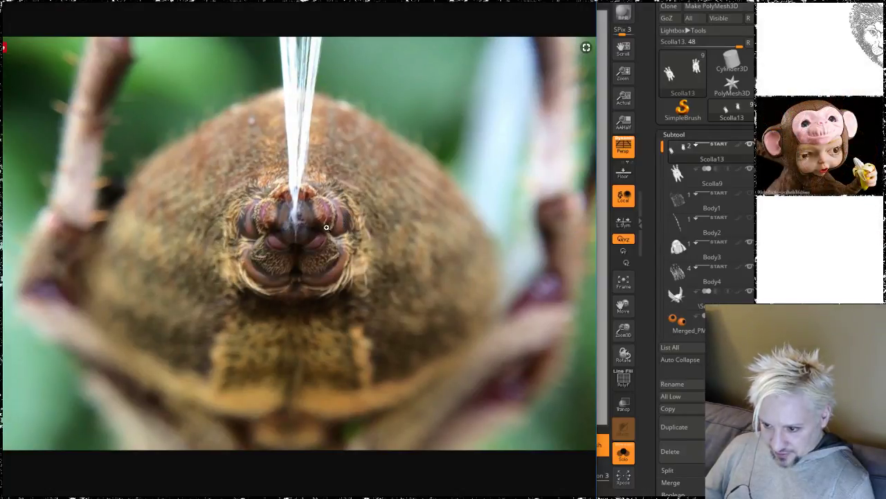
Step: Switch back to ZBrush and build spinneret-like bumps with ClayBuildup on the palm hole's upper right, upper left and lower right rim
{"action": "left_click", "coordinate": [326, 227]}
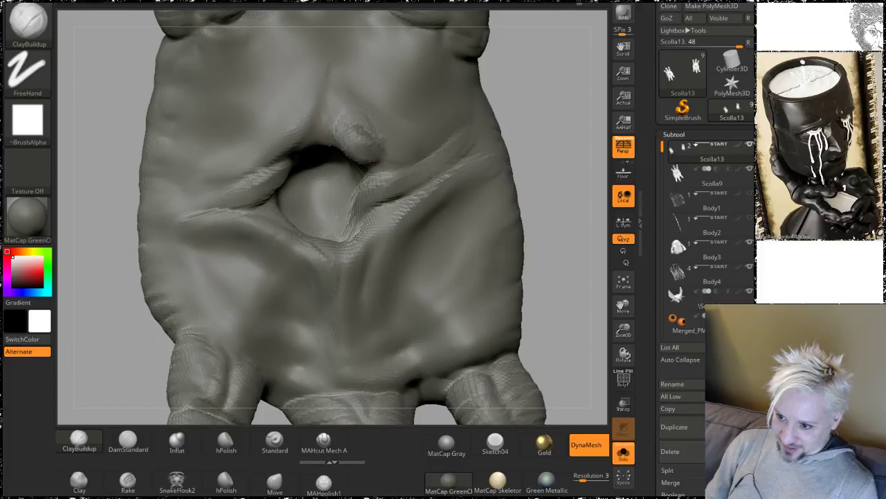
{"action": "mouse_move", "coordinate": [554, 95]}
{"action": "left_mouse_down"}
{"action": "mouse_move", "coordinate": [540, 90]}
{"action": "mouse_move", "coordinate": [558, 87]}
{"action": "mouse_move", "coordinate": [283, 140]}
{"action": "mouse_move", "coordinate": [291, 129]}
{"action": "mouse_move", "coordinate": [277, 128]}
{"action": "left_mouse_up"}
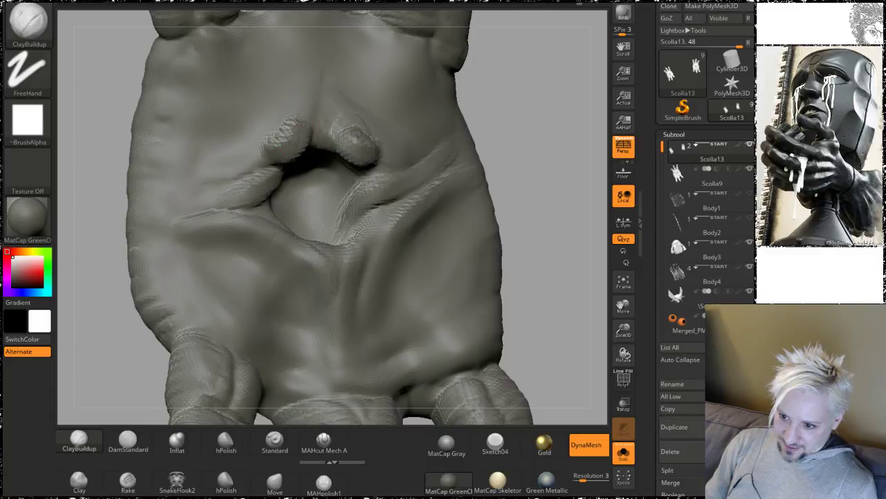
{"action": "left_click_drag", "start_coordinate": [534, 119], "coordinate": [579, 118]}
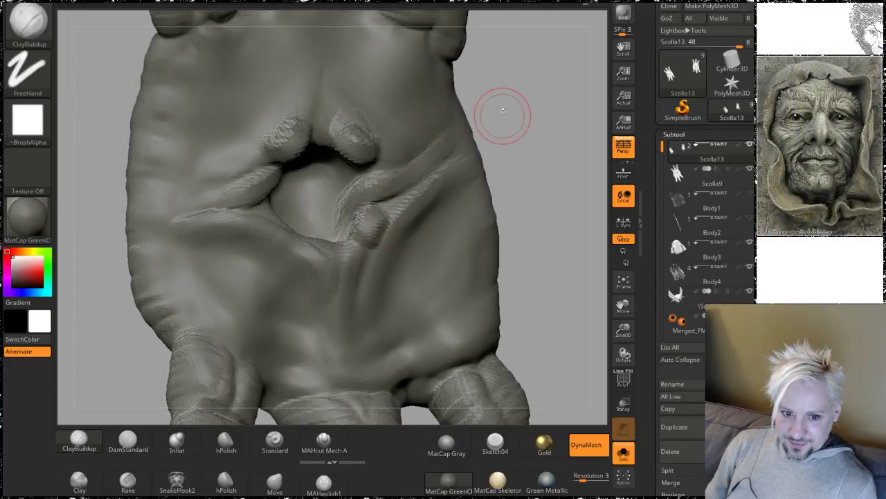
Step: Build up the lower right bump and add matching ClayBuildup bumps at the palm hole's lower left and bottom centre
{"action": "left_click_drag", "start_coordinate": [524, 93], "coordinate": [518, 93]}
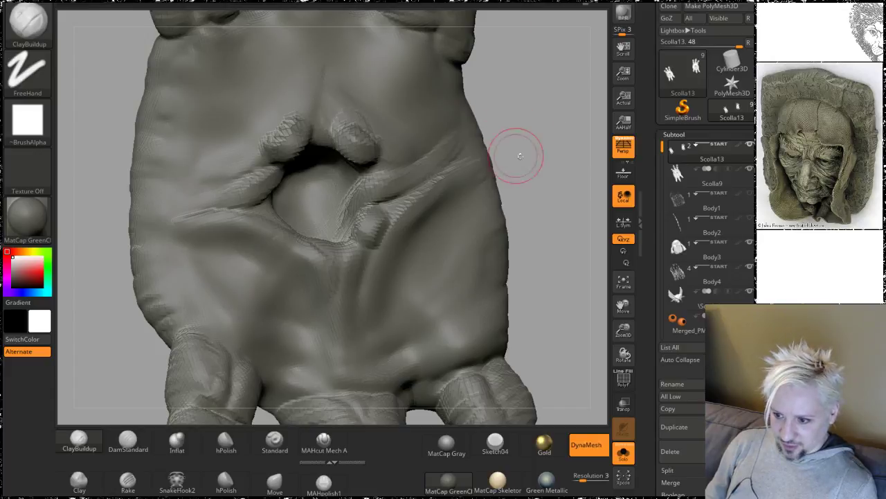
{"action": "mouse_move", "coordinate": [515, 152]}
{"action": "left_mouse_down"}
{"action": "mouse_move", "coordinate": [540, 137]}
{"action": "mouse_move", "coordinate": [371, 201]}
{"action": "left_mouse_up"}
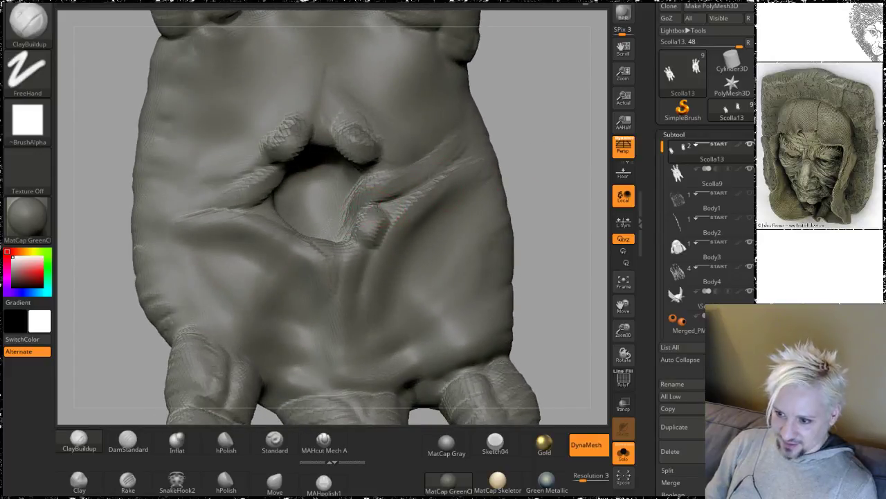
{"action": "mouse_move", "coordinate": [524, 150]}
{"action": "left_mouse_down"}
{"action": "mouse_move", "coordinate": [519, 130]}
{"action": "mouse_move", "coordinate": [534, 139]}
{"action": "mouse_move", "coordinate": [530, 168]}
{"action": "mouse_move", "coordinate": [554, 164]}
{"action": "left_mouse_up"}
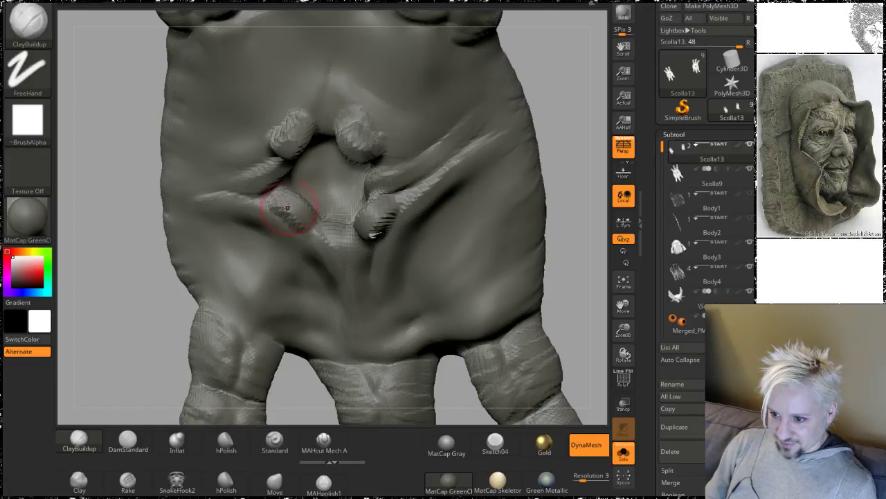
{"action": "left_click_drag", "start_coordinate": [565, 100], "coordinate": [366, 164]}
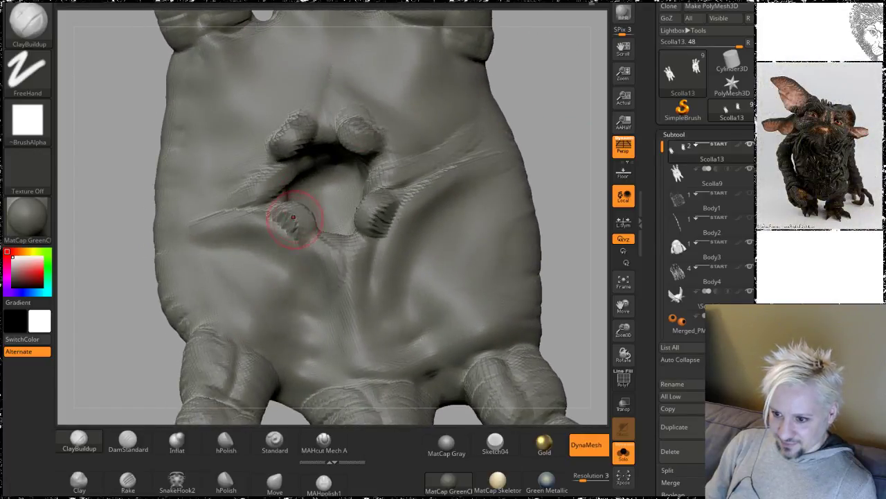
{"action": "left_click_drag", "start_coordinate": [550, 93], "coordinate": [502, 114]}
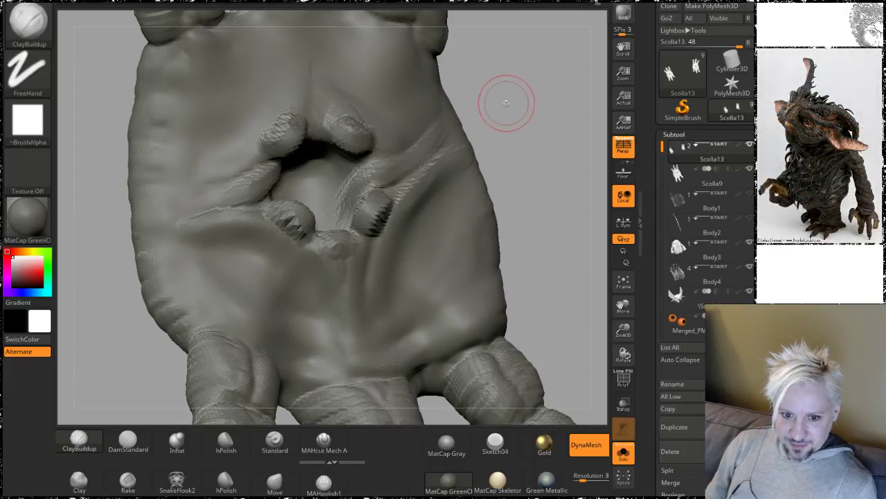
Step: Add ClayBuildup bumps on the palm hole's left and right sides and thicken the upper bumps of the ring
{"action": "mouse_move", "coordinate": [504, 76]}
{"action": "left_mouse_down"}
{"action": "mouse_move", "coordinate": [550, 120]}
{"action": "mouse_move", "coordinate": [556, 101]}
{"action": "mouse_move", "coordinate": [547, 101]}
{"action": "left_mouse_up"}
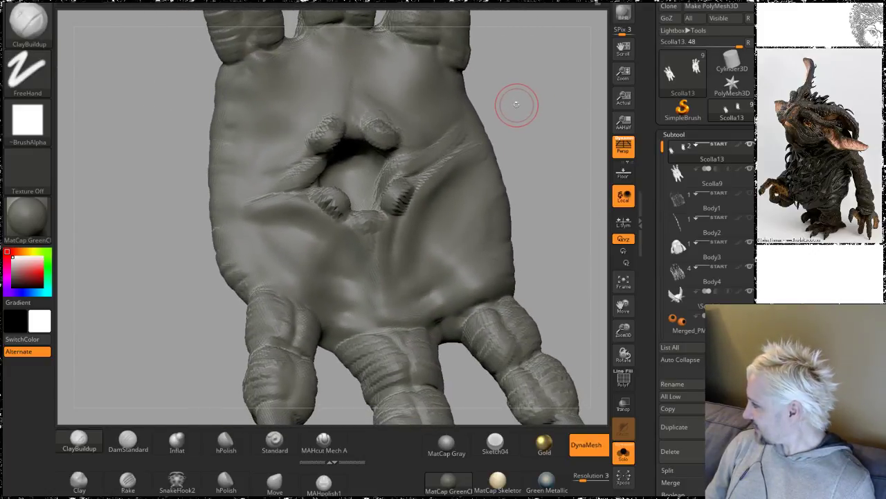
{"action": "mouse_move", "coordinate": [539, 130]}
{"action": "left_mouse_down"}
{"action": "mouse_move", "coordinate": [550, 90]}
{"action": "mouse_move", "coordinate": [548, 145]}
{"action": "left_mouse_up"}
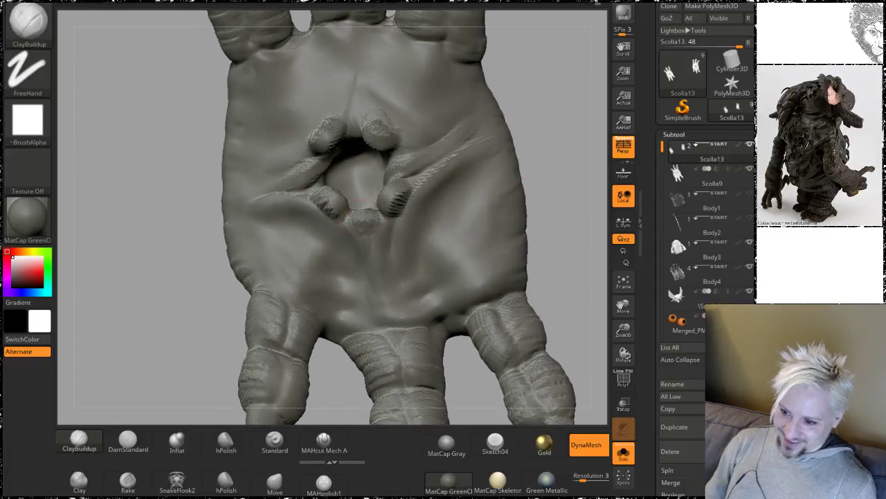
{"action": "mouse_move", "coordinate": [547, 102]}
{"action": "left_mouse_down"}
{"action": "mouse_move", "coordinate": [538, 144]}
{"action": "mouse_move", "coordinate": [499, 147]}
{"action": "left_mouse_up"}
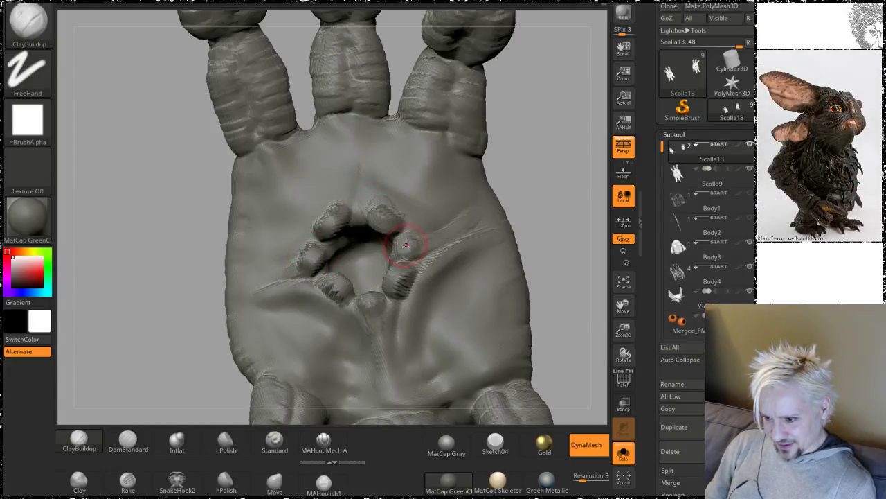
{"action": "mouse_move", "coordinate": [554, 206]}
{"action": "left_mouse_down"}
{"action": "mouse_move", "coordinate": [568, 183]}
{"action": "mouse_move", "coordinate": [539, 211]}
{"action": "mouse_move", "coordinate": [547, 228]}
{"action": "left_mouse_up"}
{"action": "left_click_drag", "start_coordinate": [560, 142], "coordinate": [372, 136]}
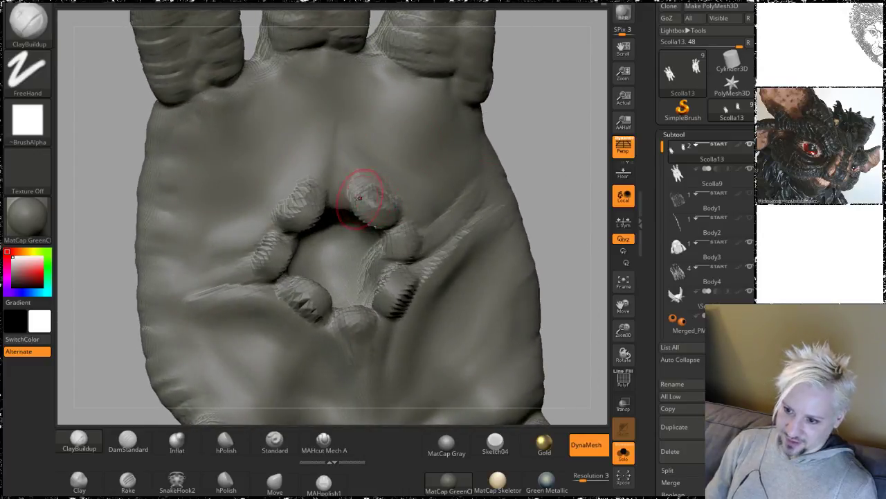
Step: Thicken the upper right and upper left bumps of the palm hole with an outer layer of ClayBuildup
{"action": "left_click_drag", "start_coordinate": [545, 168], "coordinate": [558, 145]}
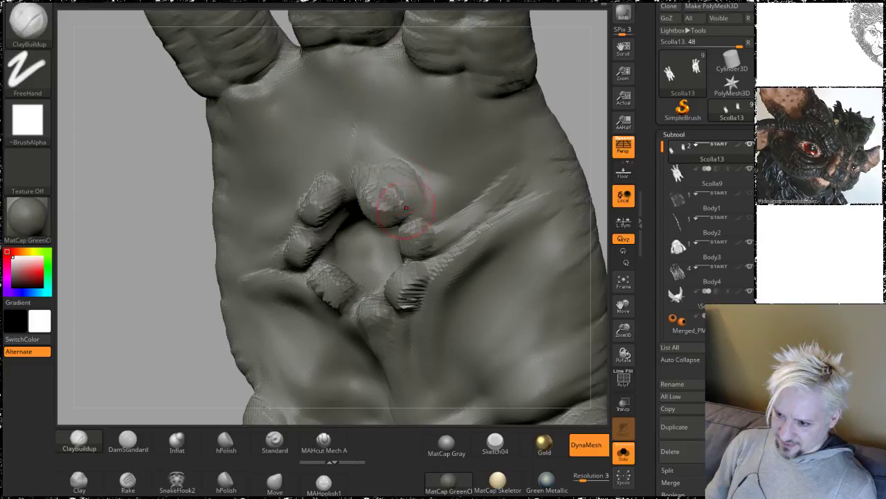
{"action": "mouse_move", "coordinate": [574, 89]}
{"action": "left_mouse_down"}
{"action": "mouse_move", "coordinate": [597, 101]}
{"action": "mouse_move", "coordinate": [578, 104]}
{"action": "left_mouse_up"}
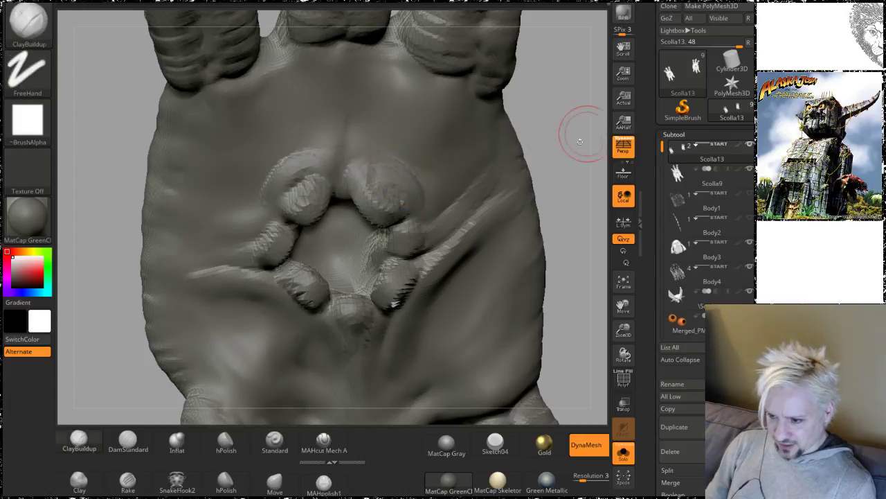
{"action": "mouse_move", "coordinate": [579, 134]}
{"action": "left_mouse_down"}
{"action": "mouse_move", "coordinate": [568, 80]}
{"action": "mouse_move", "coordinate": [558, 89]}
{"action": "left_mouse_up"}
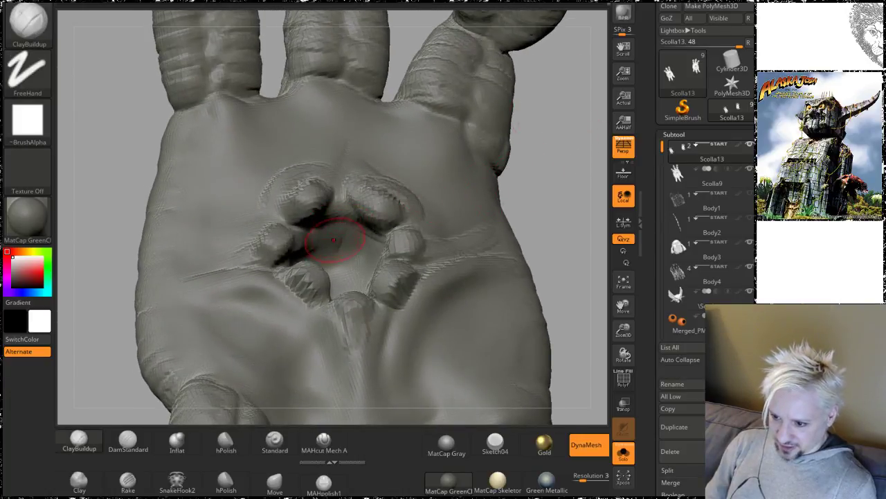
{"action": "left_click_drag", "start_coordinate": [561, 168], "coordinate": [534, 180]}
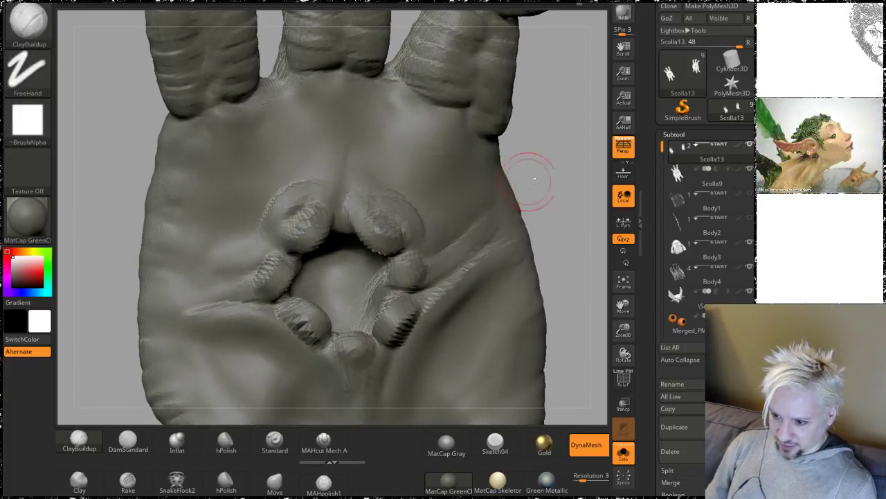
Step: Build fleshy ClayBuildup folds around the outer edges of the palm hole's left, lower, and right bumps
{"action": "mouse_move", "coordinate": [553, 211]}
{"action": "left_mouse_down", "text": "alt"}
{"action": "mouse_move", "coordinate": [539, 183]}
{"action": "mouse_move", "coordinate": [497, 210]}
{"action": "mouse_move", "coordinate": [537, 195]}
{"action": "mouse_move", "coordinate": [530, 213]}
{"action": "mouse_move", "coordinate": [495, 220]}
{"action": "left_mouse_up", "text": "alt"}
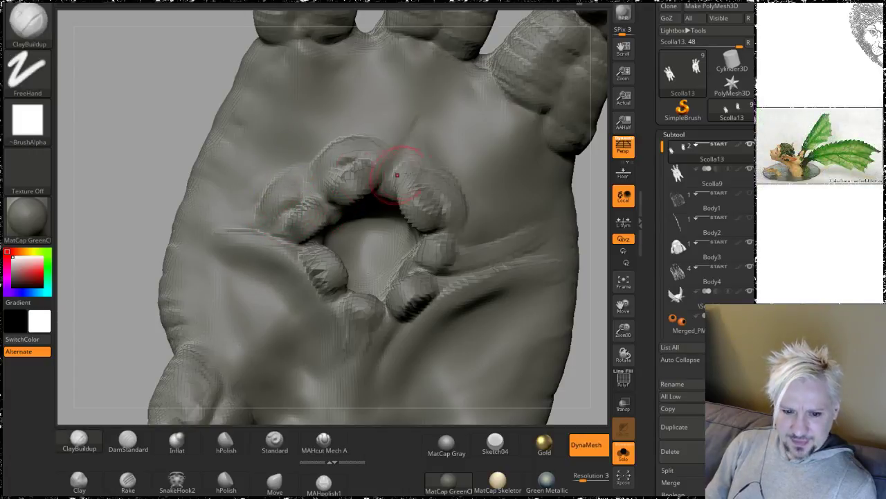
{"action": "mouse_move", "coordinate": [158, 97]}
{"action": "left_mouse_down"}
{"action": "mouse_move", "coordinate": [167, 111]}
{"action": "mouse_move", "coordinate": [168, 103]}
{"action": "left_mouse_up"}
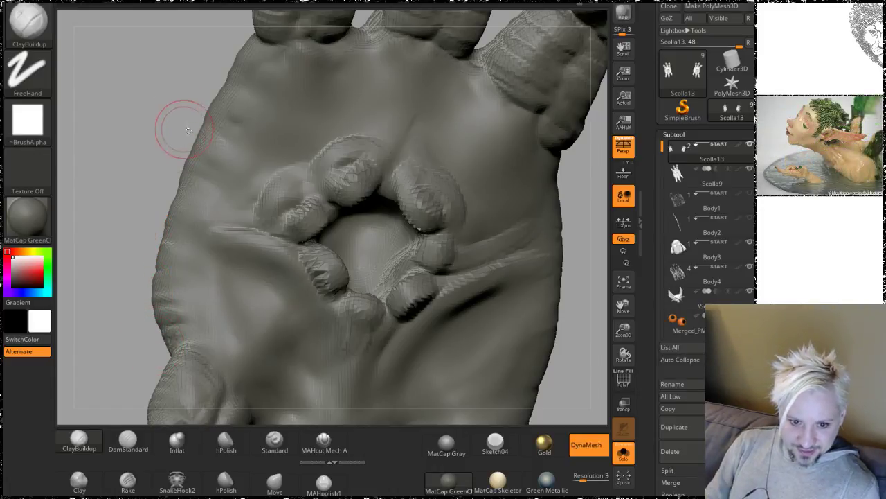
{"action": "left_click_drag", "start_coordinate": [145, 135], "coordinate": [303, 255]}
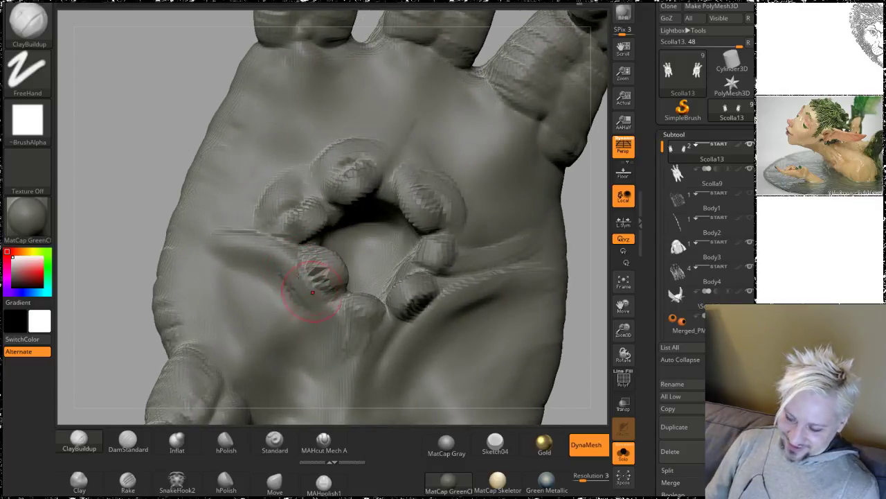
{"action": "mouse_move", "coordinate": [548, 189]}
{"action": "left_mouse_down", "text": "alt"}
{"action": "mouse_move", "coordinate": [516, 167]}
{"action": "mouse_move", "coordinate": [494, 182]}
{"action": "left_mouse_up", "text": "alt"}
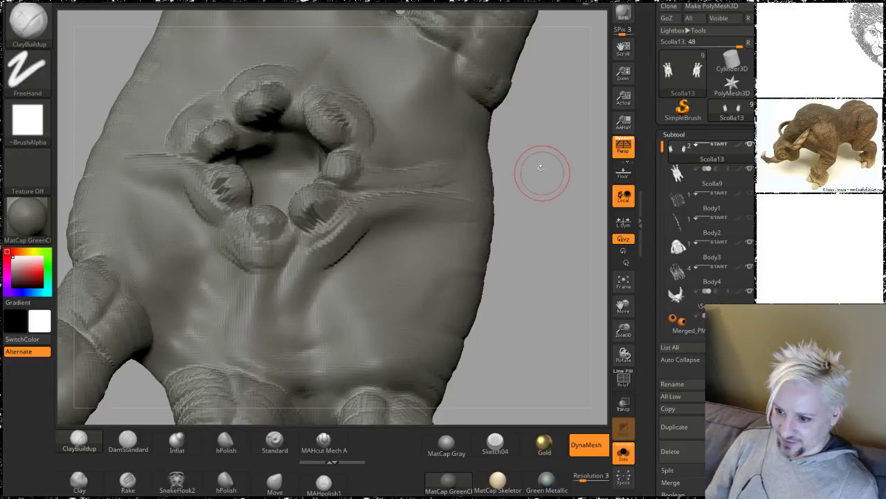
{"action": "mouse_move", "coordinate": [541, 168]}
{"action": "left_mouse_down"}
{"action": "mouse_move", "coordinate": [536, 198]}
{"action": "mouse_move", "coordinate": [352, 242]}
{"action": "left_mouse_up"}
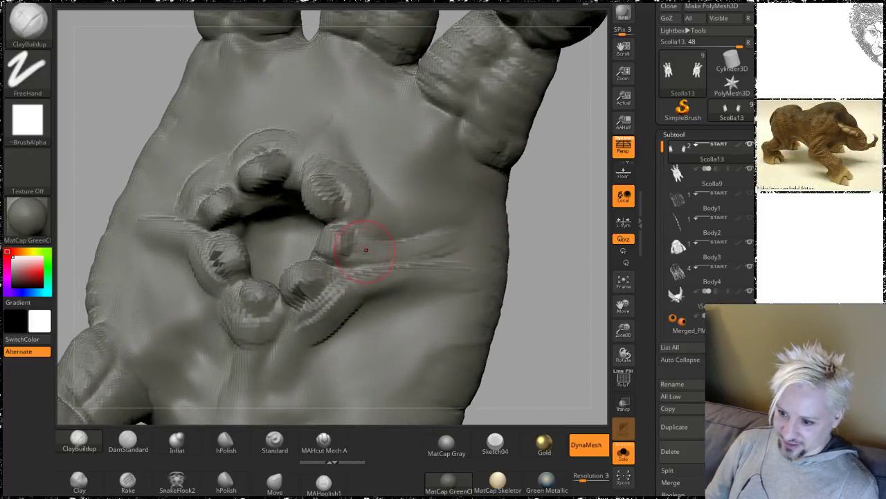
{"action": "mouse_move", "coordinate": [556, 201]}
{"action": "left_mouse_down"}
{"action": "mouse_move", "coordinate": [567, 192]}
{"action": "mouse_move", "coordinate": [525, 200]}
{"action": "mouse_move", "coordinate": [510, 220]}
{"action": "mouse_move", "coordinate": [520, 208]}
{"action": "mouse_move", "coordinate": [502, 173]}
{"action": "mouse_move", "coordinate": [540, 279]}
{"action": "mouse_move", "coordinate": [534, 293]}
{"action": "mouse_move", "coordinate": [485, 284]}
{"action": "mouse_move", "coordinate": [469, 265]}
{"action": "mouse_move", "coordinate": [467, 232]}
{"action": "mouse_move", "coordinate": [487, 254]}
{"action": "mouse_move", "coordinate": [519, 247]}
{"action": "mouse_move", "coordinate": [491, 254]}
{"action": "mouse_move", "coordinate": [463, 234]}
{"action": "mouse_move", "coordinate": [257, 231]}
{"action": "mouse_move", "coordinate": [246, 197]}
{"action": "mouse_move", "coordinate": [277, 208]}
{"action": "left_mouse_up"}
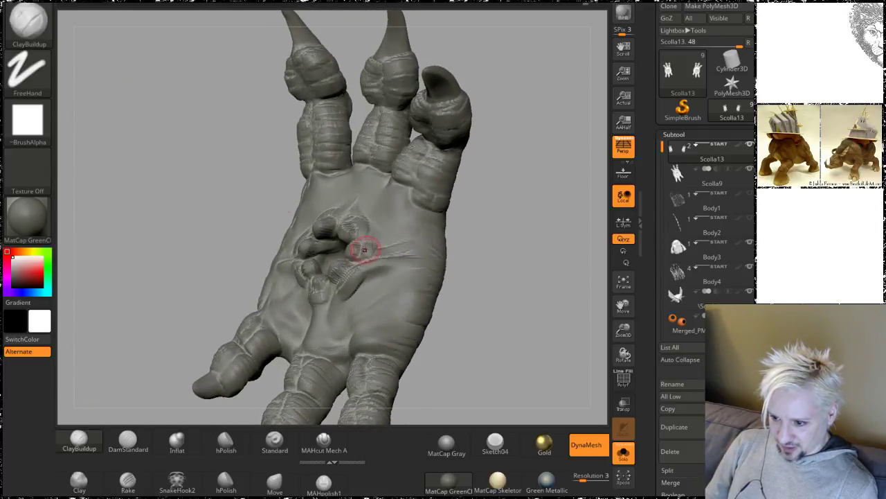
Step: Push the palm toward the back of the hand in side view with an enlarged Move brush
{"action": "mouse_move", "coordinate": [468, 215]}
{"action": "left_mouse_down"}
{"action": "mouse_move", "coordinate": [538, 252]}
{"action": "mouse_move", "coordinate": [317, 411]}
{"action": "left_mouse_up"}
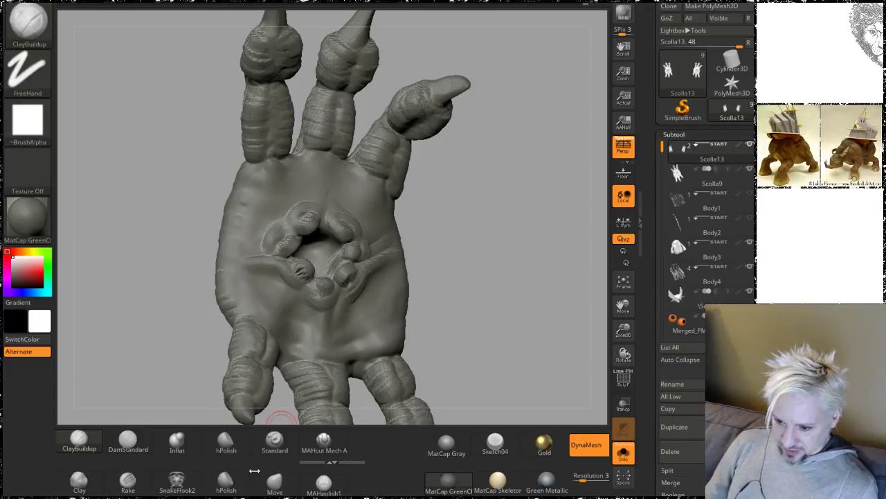
{"action": "left_click", "coordinate": [274, 481]}
{"action": "key", "text": "space"}
{"action": "left_click_drag", "start_coordinate": [366, 230], "coordinate": [397, 233]}
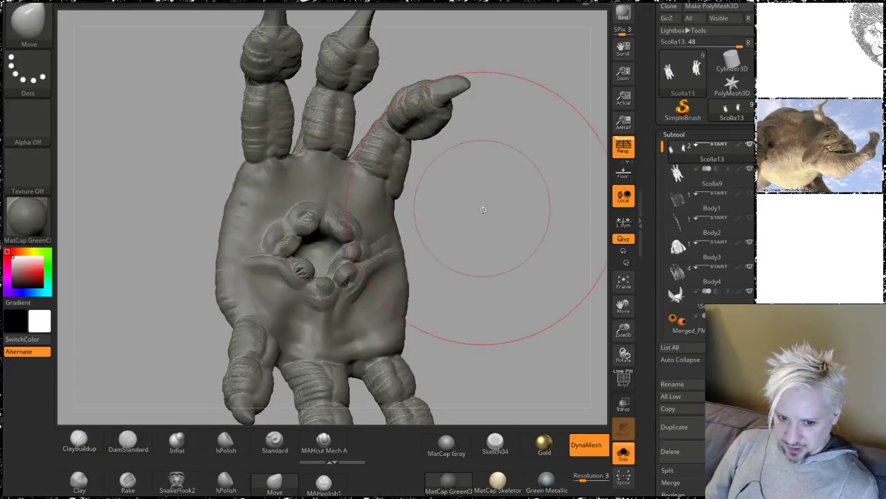
{"action": "left_click_drag", "start_coordinate": [446, 200], "coordinate": [479, 235]}
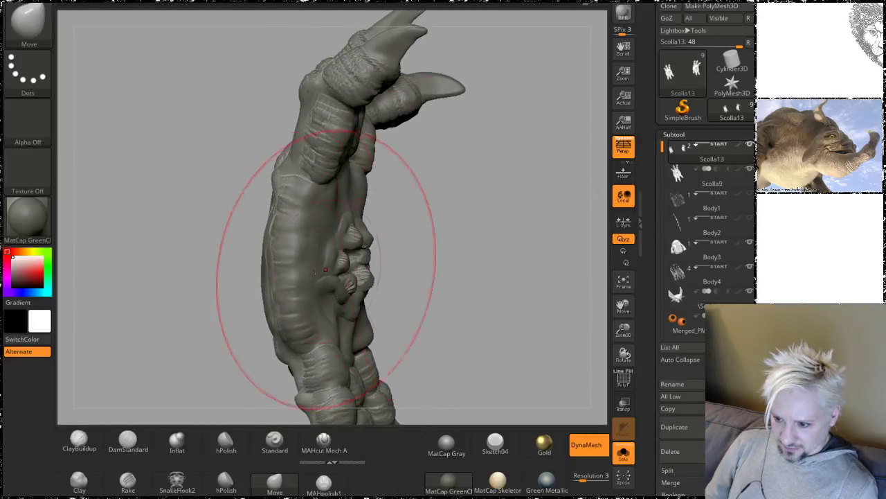
{"action": "mouse_move", "coordinate": [348, 266]}
{"action": "left_mouse_down"}
{"action": "mouse_move", "coordinate": [305, 264]}
{"action": "mouse_move", "coordinate": [320, 264]}
{"action": "left_mouse_up"}
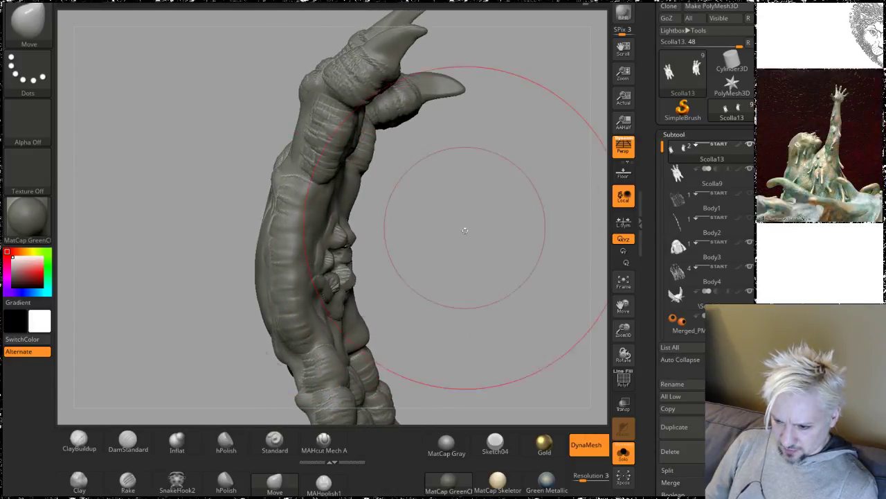
Step: Reduce the Move brush's draw size and mask both side edges of the palm
{"action": "left_click_drag", "start_coordinate": [464, 229], "coordinate": [424, 218]}
{"action": "mouse_move", "coordinate": [515, 198]}
{"action": "left_mouse_down"}
{"action": "mouse_move", "coordinate": [475, 159]}
{"action": "mouse_move", "coordinate": [477, 166]}
{"action": "left_mouse_up"}
{"action": "key", "text": "space"}
{"action": "left_click_drag", "start_coordinate": [429, 264], "coordinate": [419, 265]}
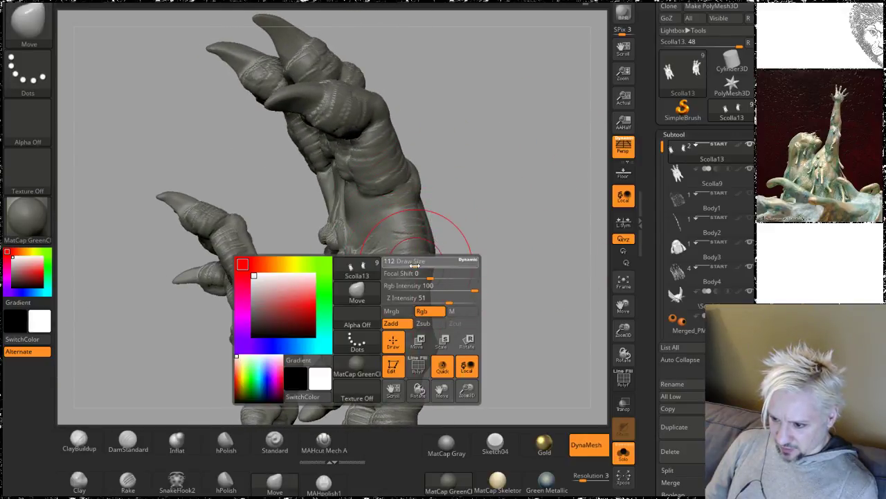
{"action": "mouse_move", "coordinate": [414, 307]}
{"action": "left_mouse_down", "text": "ctrl"}
{"action": "mouse_move", "coordinate": [408, 325]}
{"action": "mouse_move", "coordinate": [405, 222]}
{"action": "mouse_move", "coordinate": [385, 176]}
{"action": "mouse_move", "coordinate": [410, 376]}
{"action": "left_mouse_up", "text": "ctrl"}
{"action": "left_click_drag", "start_coordinate": [489, 159], "coordinate": [581, 164]}
{"action": "key", "text": "ctrl"}
{"action": "mouse_move", "coordinate": [322, 168]}
{"action": "left_mouse_down", "text": "ctrl"}
{"action": "mouse_move", "coordinate": [310, 339]}
{"action": "mouse_move", "coordinate": [342, 377]}
{"action": "left_mouse_up", "text": "ctrl"}
{"action": "left_click_drag", "start_coordinate": [524, 248], "coordinate": [469, 216]}
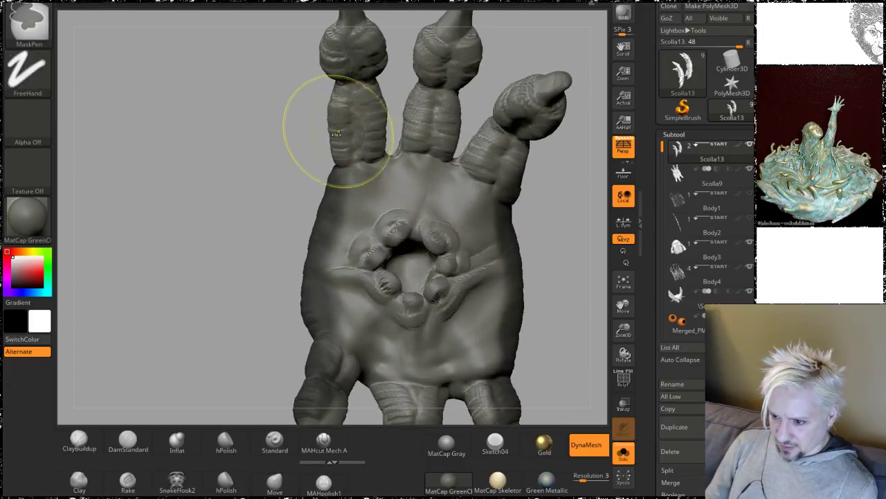
Step: Mask the three upper fingers and the three lower fingers around the palm
{"action": "mouse_move", "coordinate": [337, 134]}
{"action": "left_mouse_down", "text": "ctrl"}
{"action": "mouse_move", "coordinate": [357, 164]}
{"action": "mouse_move", "coordinate": [360, 97]}
{"action": "left_mouse_up", "text": "ctrl"}
{"action": "mouse_move", "coordinate": [428, 114]}
{"action": "left_mouse_down", "text": "ctrl"}
{"action": "mouse_move", "coordinate": [433, 149]}
{"action": "mouse_move", "coordinate": [436, 97]}
{"action": "left_mouse_up", "text": "ctrl"}
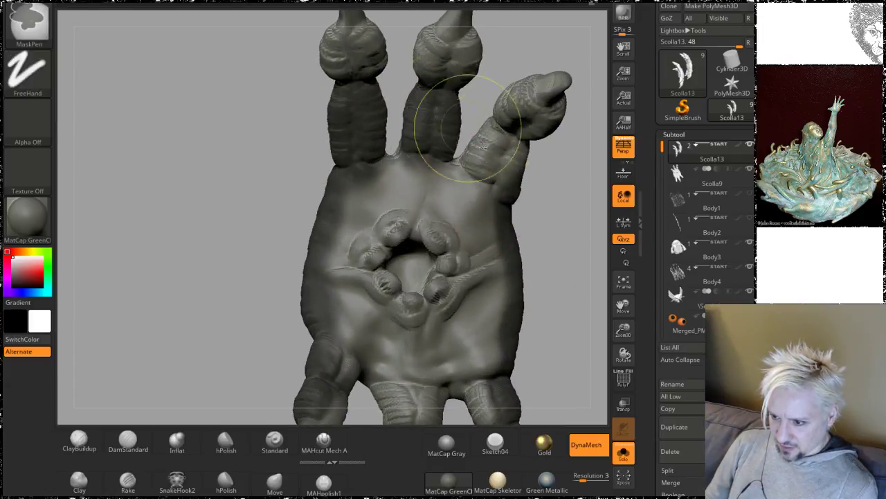
{"action": "left_click_drag", "start_coordinate": [484, 146], "coordinate": [516, 111], "text": "ctrl"}
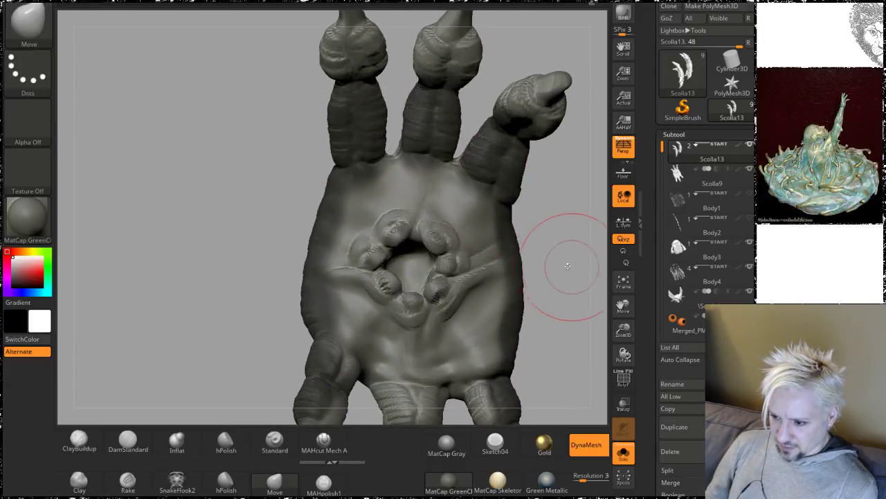
{"action": "left_click_drag", "start_coordinate": [568, 266], "coordinate": [518, 115], "text": "alt"}
{"action": "mouse_move", "coordinate": [374, 249]}
{"action": "left_mouse_down", "text": "ctrl"}
{"action": "mouse_move", "coordinate": [363, 250]}
{"action": "mouse_move", "coordinate": [359, 282]}
{"action": "left_mouse_up", "text": "ctrl"}
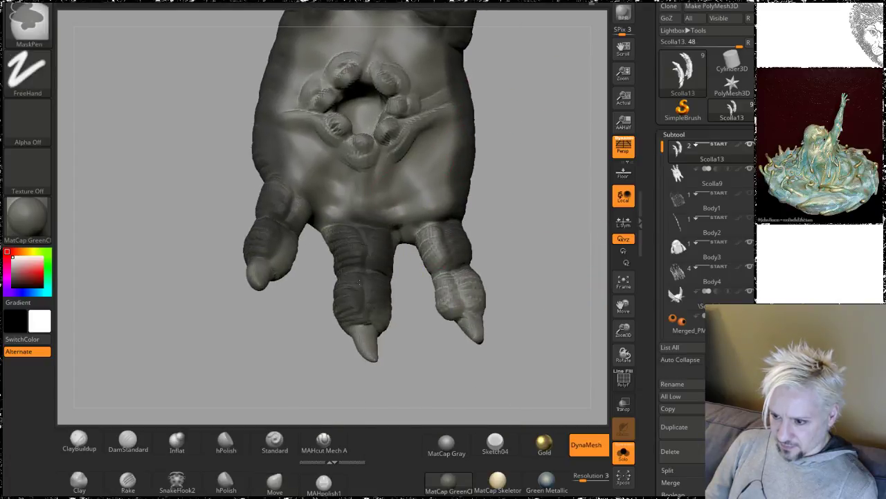
{"action": "mouse_move", "coordinate": [443, 260]}
{"action": "left_mouse_down", "text": "ctrl"}
{"action": "mouse_move", "coordinate": [458, 294]}
{"action": "mouse_move", "coordinate": [410, 228]}
{"action": "left_mouse_up", "text": "ctrl"}
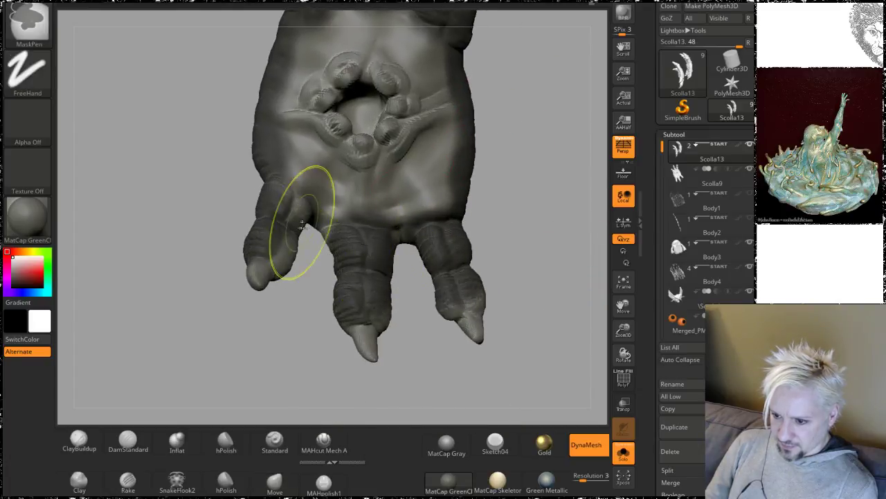
{"action": "left_click_drag", "start_coordinate": [300, 223], "coordinate": [275, 266], "text": "ctrl"}
{"action": "left_click_drag", "start_coordinate": [340, 257], "coordinate": [349, 257], "text": "ctrl"}
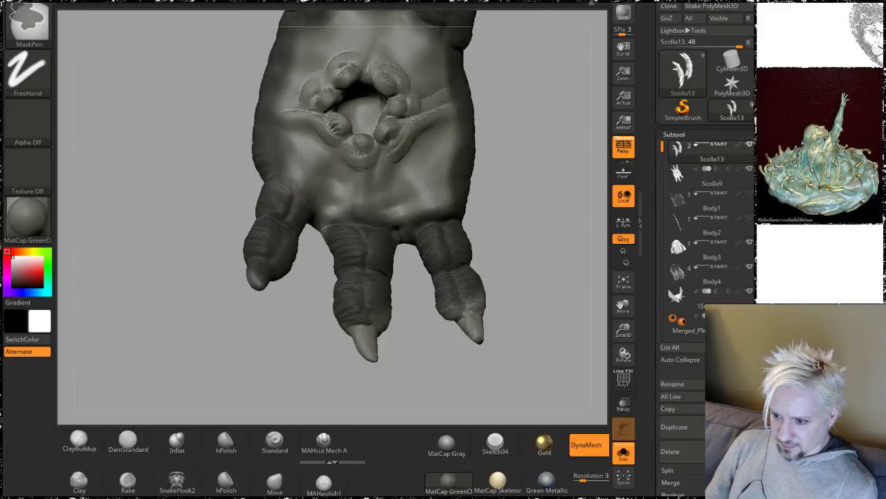
Step: Push the unmasked palm centre inward with a larger Move brush to hollow the palm, and clear the mask
{"action": "left_click_drag", "start_coordinate": [502, 145], "coordinate": [447, 223], "text": "alt"}
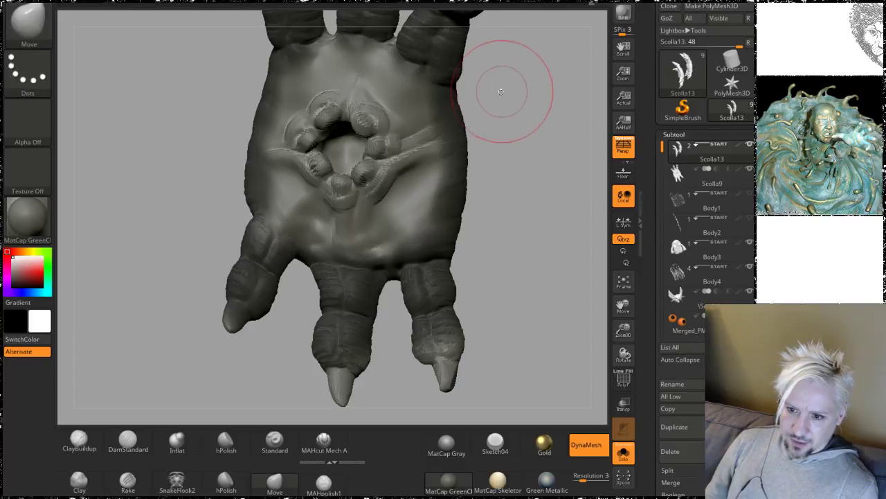
{"action": "mouse_move", "coordinate": [509, 93]}
{"action": "left_mouse_down"}
{"action": "mouse_move", "coordinate": [473, 158]}
{"action": "mouse_move", "coordinate": [282, 151]}
{"action": "left_mouse_up"}
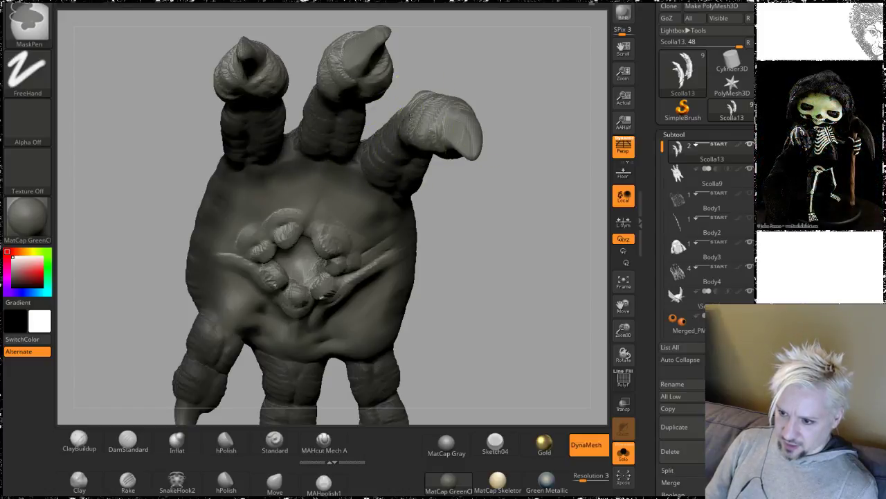
{"action": "mouse_move", "coordinate": [499, 244]}
{"action": "left_mouse_down"}
{"action": "mouse_move", "coordinate": [484, 187]}
{"action": "mouse_move", "coordinate": [515, 225]}
{"action": "mouse_move", "coordinate": [494, 198]}
{"action": "mouse_move", "coordinate": [448, 208]}
{"action": "left_mouse_up"}
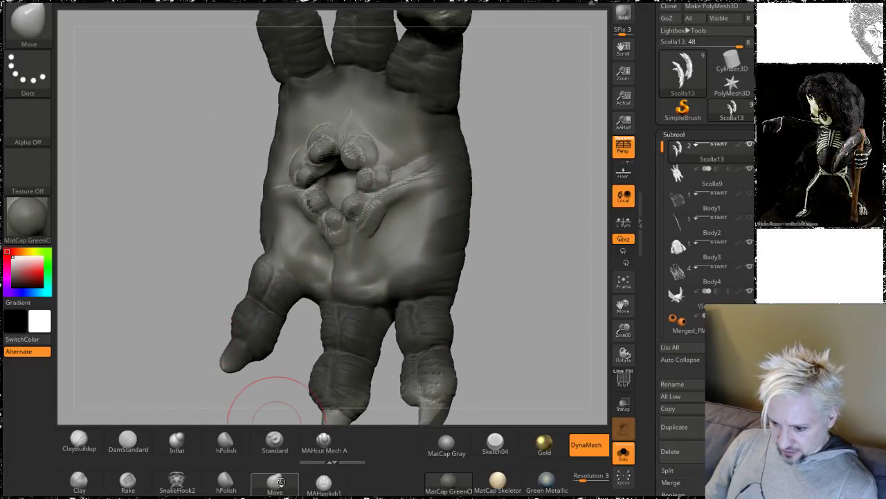
{"action": "key", "text": "b"}
{"action": "key", "text": "space"}
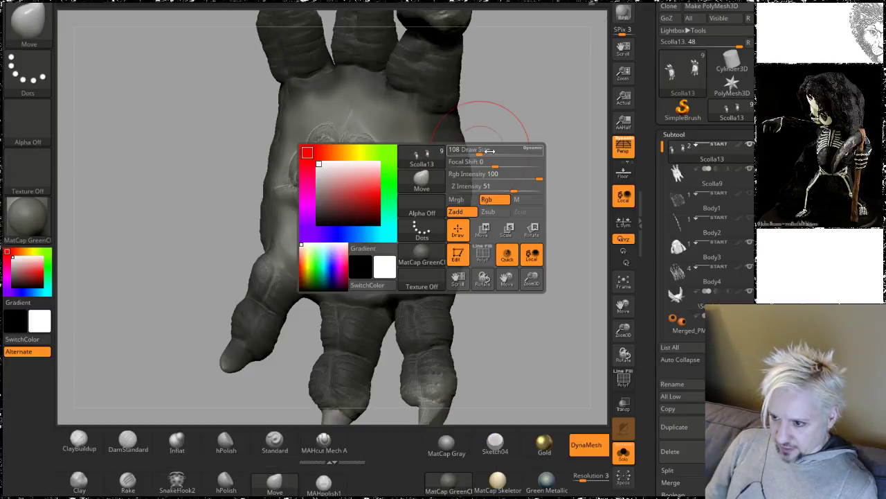
{"action": "mouse_move", "coordinate": [489, 153]}
{"action": "left_mouse_down"}
{"action": "mouse_move", "coordinate": [500, 151]}
{"action": "mouse_move", "coordinate": [388, 167]}
{"action": "left_mouse_up"}
{"action": "mouse_move", "coordinate": [499, 104]}
{"action": "left_mouse_down"}
{"action": "mouse_move", "coordinate": [520, 99]}
{"action": "mouse_move", "coordinate": [595, 115]}
{"action": "mouse_move", "coordinate": [564, 113]}
{"action": "left_mouse_up"}
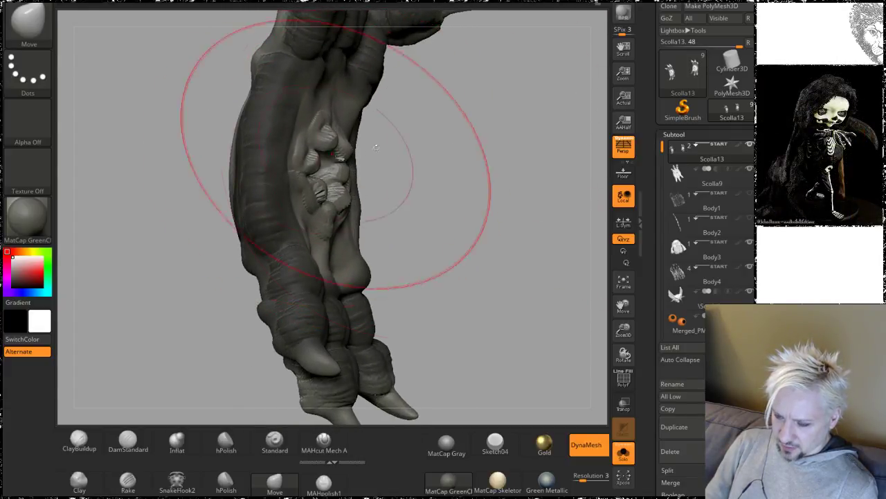
{"action": "mouse_move", "coordinate": [495, 135]}
{"action": "left_mouse_down"}
{"action": "mouse_move", "coordinate": [419, 149]}
{"action": "mouse_move", "coordinate": [440, 153]}
{"action": "left_mouse_up"}
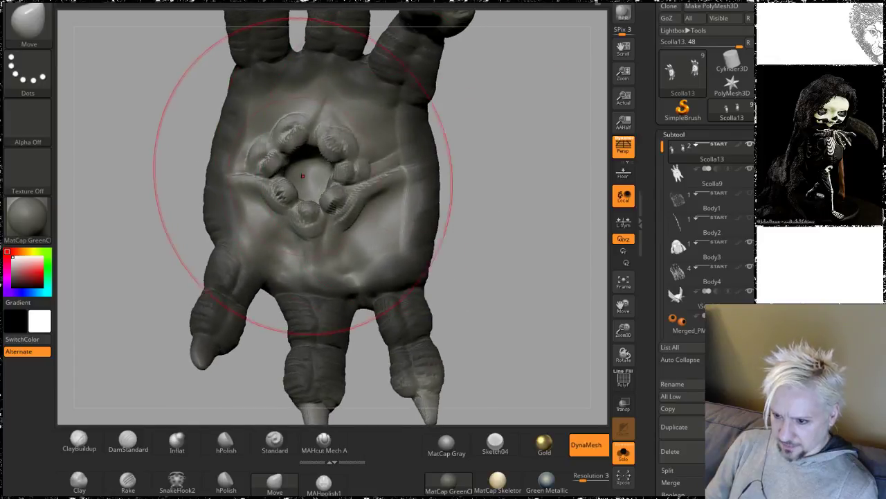
{"action": "left_click_drag", "start_coordinate": [302, 173], "coordinate": [326, 166]}
{"action": "mouse_move", "coordinate": [501, 156]}
{"action": "left_mouse_down"}
{"action": "mouse_move", "coordinate": [475, 135]}
{"action": "mouse_move", "coordinate": [452, 134]}
{"action": "mouse_move", "coordinate": [504, 149]}
{"action": "mouse_move", "coordinate": [478, 139]}
{"action": "mouse_move", "coordinate": [514, 139]}
{"action": "left_mouse_up"}
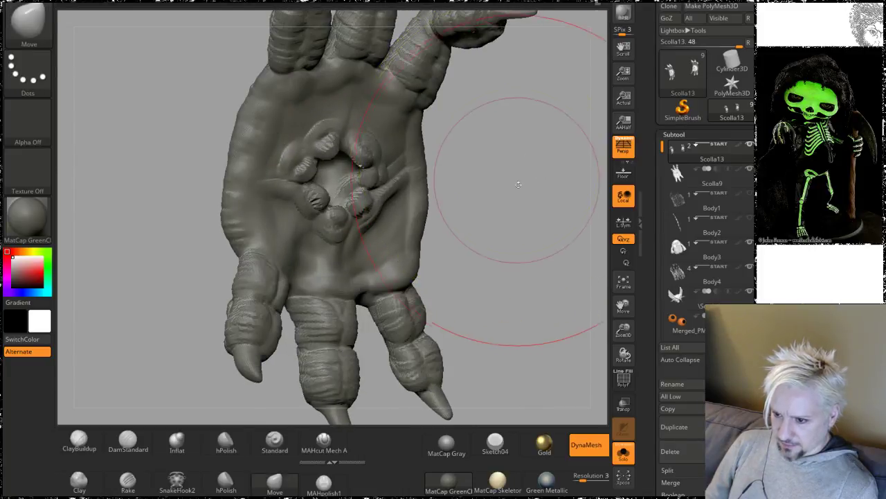
Step: Switch to ClayBuildup and rework the hollowed palm's outer surface, smoothing the ridge along its right side
{"action": "mouse_move", "coordinate": [519, 174]}
{"action": "left_mouse_down"}
{"action": "mouse_move", "coordinate": [504, 187]}
{"action": "mouse_move", "coordinate": [484, 187]}
{"action": "mouse_move", "coordinate": [503, 187]}
{"action": "mouse_move", "coordinate": [503, 166]}
{"action": "mouse_move", "coordinate": [485, 175]}
{"action": "left_mouse_up"}
{"action": "key", "text": "space"}
{"action": "left_click", "coordinate": [79, 439]}
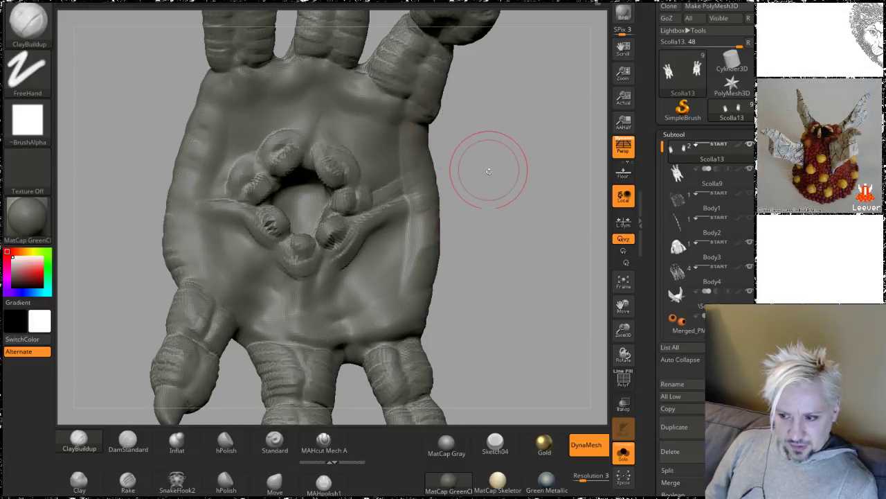
{"action": "left_click_drag", "start_coordinate": [506, 177], "coordinate": [479, 177]}
{"action": "left_click_drag", "start_coordinate": [403, 259], "coordinate": [401, 235], "text": "shift"}
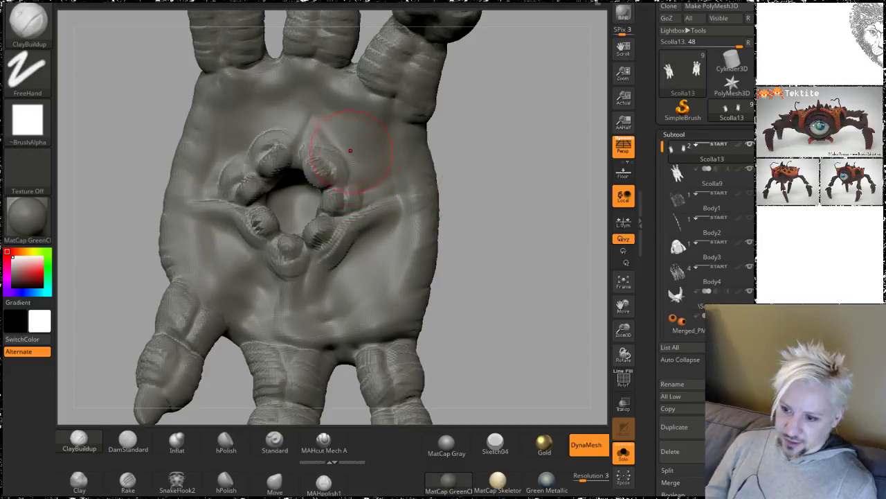
{"action": "key", "text": "shift"}
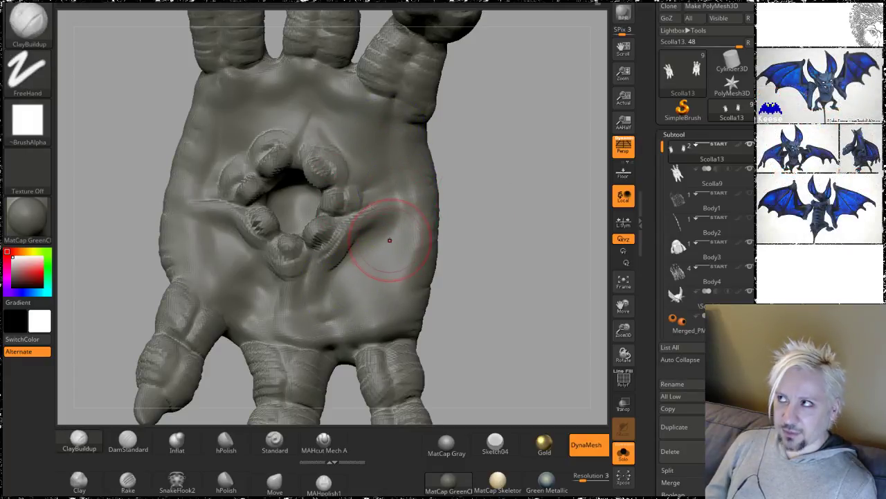
Step: Smooth the spinneret bumps and surrounding palm folds, and adjust the ClayBuildup draw size
{"action": "left_click_drag", "start_coordinate": [509, 172], "coordinate": [484, 139]}
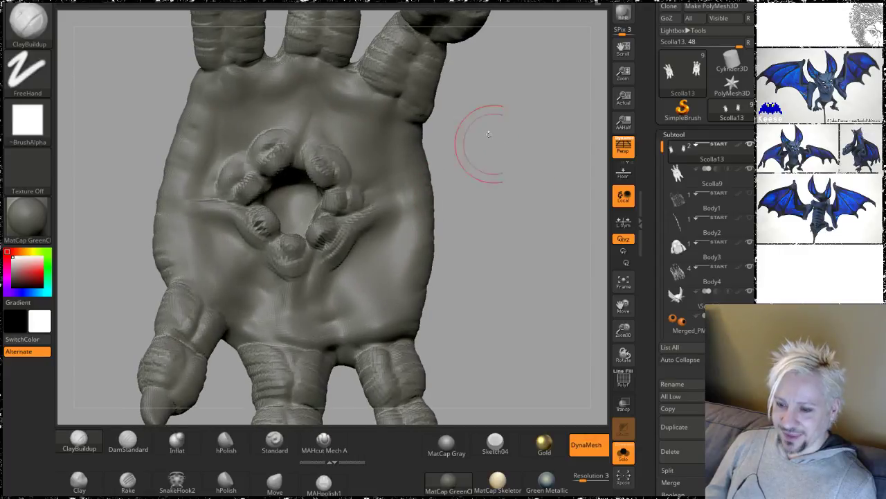
{"action": "key", "text": "shift"}
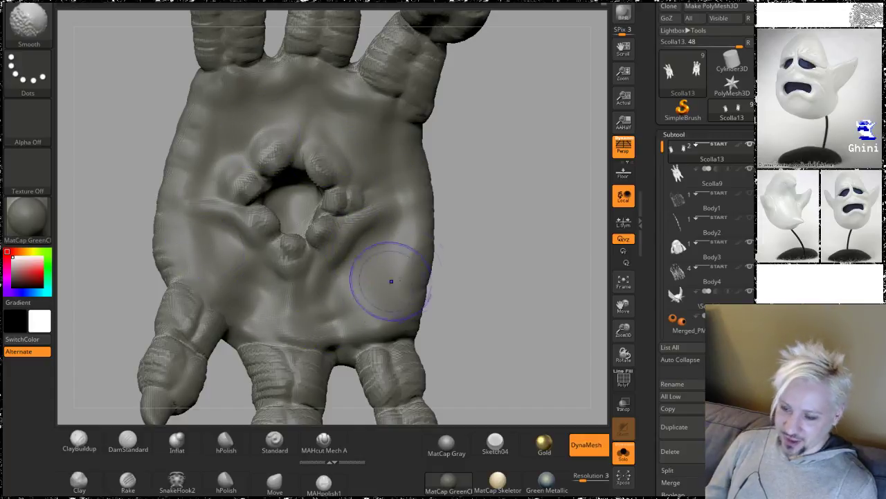
{"action": "mouse_move", "coordinate": [510, 267]}
{"action": "left_mouse_down"}
{"action": "mouse_move", "coordinate": [484, 239]}
{"action": "mouse_move", "coordinate": [518, 262]}
{"action": "mouse_move", "coordinate": [532, 258]}
{"action": "mouse_move", "coordinate": [531, 284]}
{"action": "mouse_move", "coordinate": [527, 276]}
{"action": "left_mouse_up"}
{"action": "key", "text": "space"}
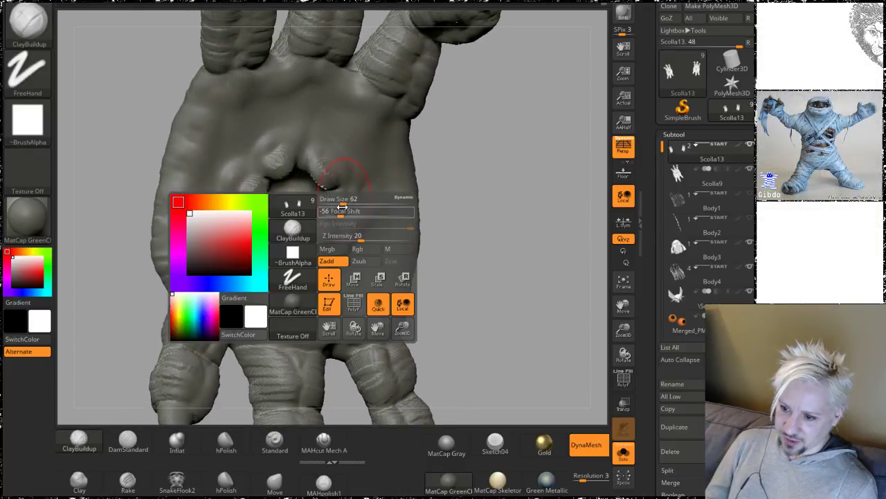
{"action": "left_click_drag", "start_coordinate": [340, 200], "coordinate": [345, 200]}
{"action": "left_click_drag", "start_coordinate": [536, 129], "coordinate": [411, 166]}
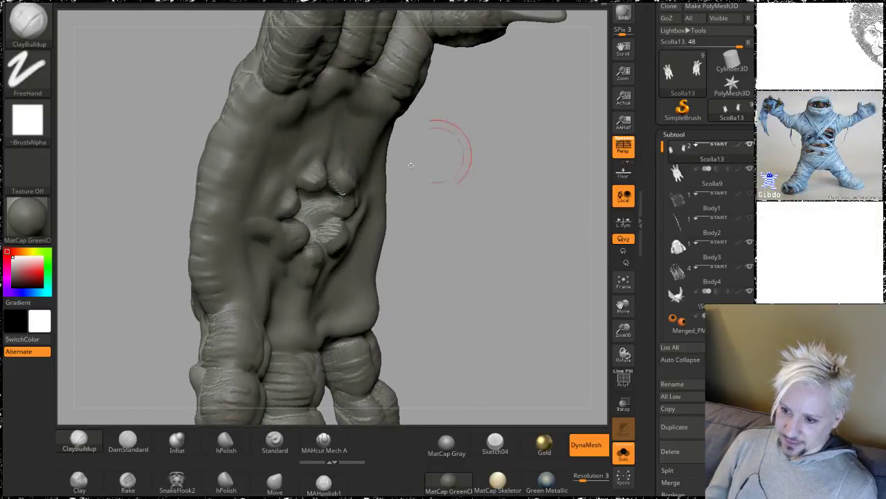
Step: Smooth the upper-right bump and the rough inner rim and floor of the palm opening
{"action": "key", "text": "shift"}
{"action": "left_click_drag", "start_coordinate": [524, 250], "coordinate": [485, 224]}
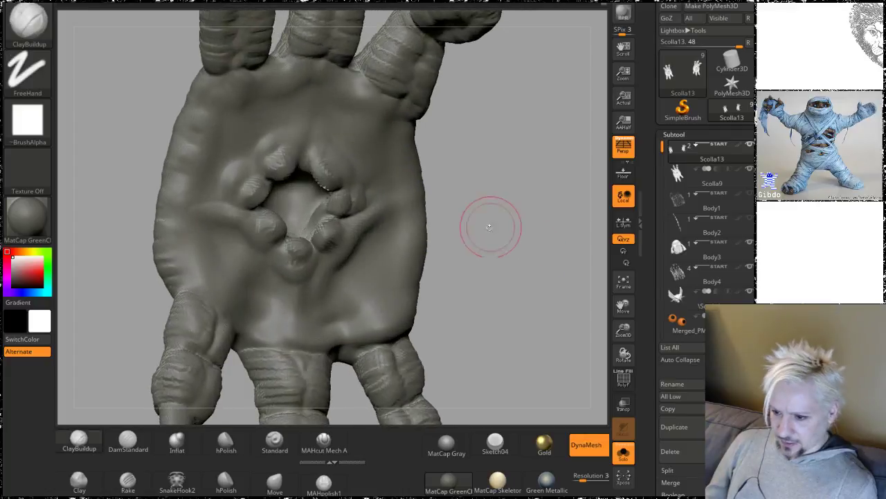
{"action": "left_click", "coordinate": [477, 180], "text": "ctrl"}
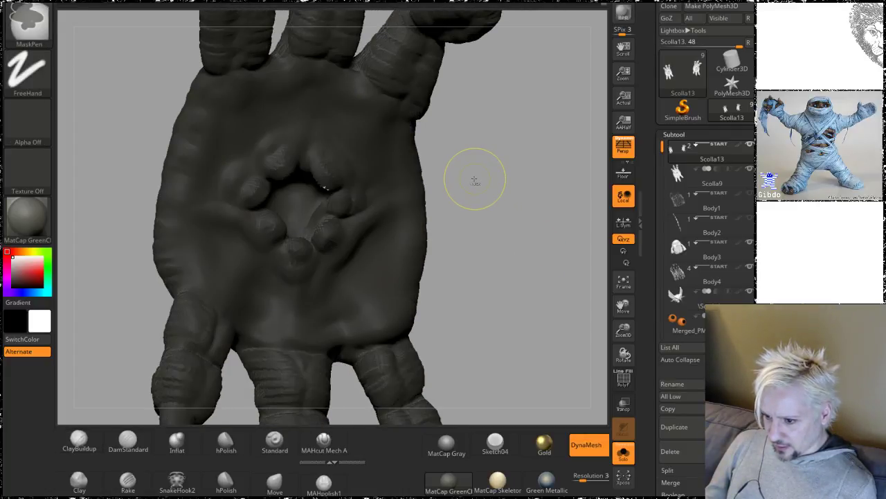
{"action": "left_click", "coordinate": [477, 178], "text": "ctrl"}
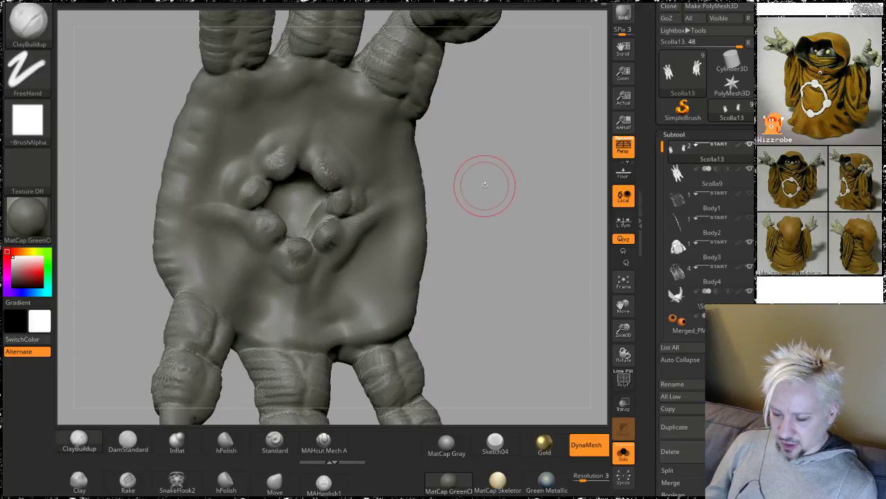
{"action": "mouse_move", "coordinate": [485, 185]}
{"action": "left_mouse_down"}
{"action": "mouse_move", "coordinate": [499, 210]}
{"action": "mouse_move", "coordinate": [451, 187]}
{"action": "left_mouse_up"}
{"action": "left_click_drag", "start_coordinate": [346, 174], "coordinate": [355, 163], "text": "shift"}
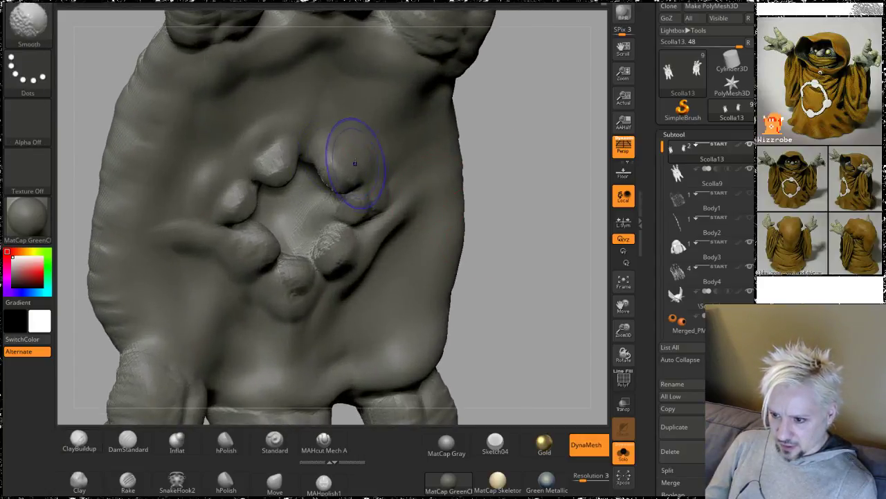
{"action": "left_click_drag", "start_coordinate": [319, 248], "coordinate": [308, 212], "text": "shift"}
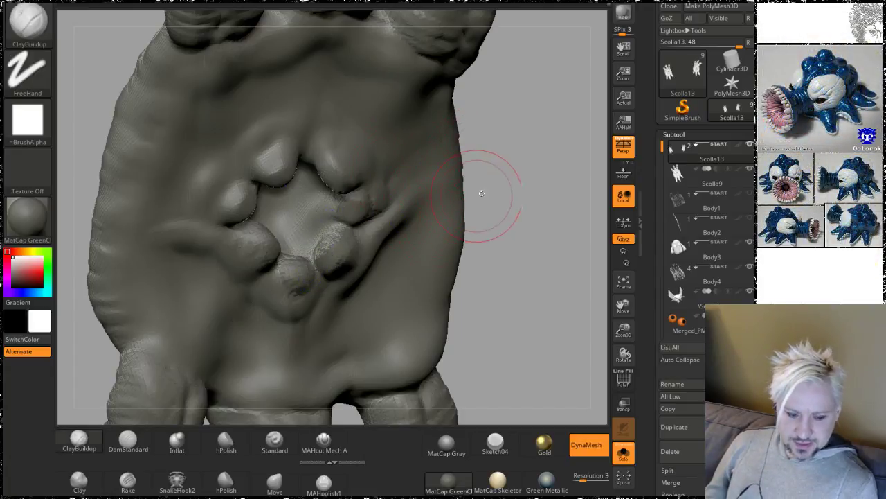
Step: Switch to the Inflat brush with a smaller size, puff up the bumps around the palm opening, and smooth them
{"action": "mouse_move", "coordinate": [519, 194]}
{"action": "left_mouse_down", "text": "alt"}
{"action": "mouse_move", "coordinate": [524, 214]}
{"action": "mouse_move", "coordinate": [519, 194]}
{"action": "left_mouse_up", "text": "alt"}
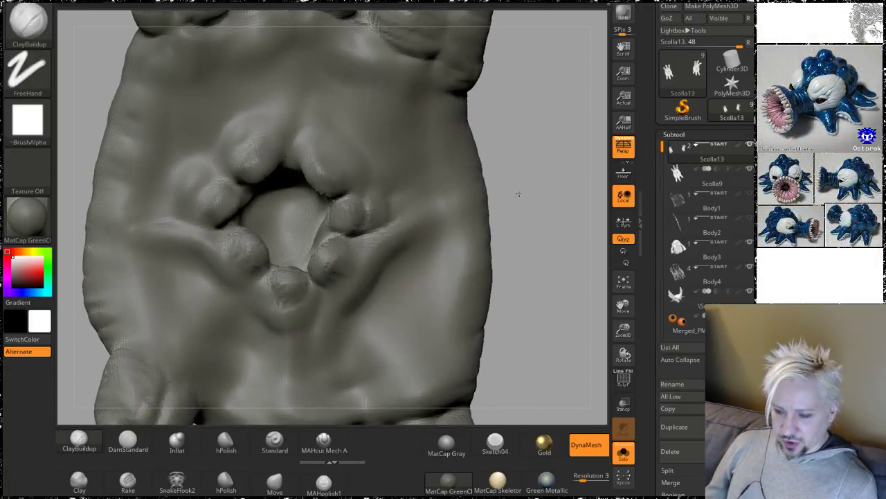
{"action": "left_click_drag", "start_coordinate": [539, 227], "coordinate": [575, 194], "text": "alt"}
{"action": "left_click_drag", "start_coordinate": [538, 118], "coordinate": [539, 175], "text": "alt"}
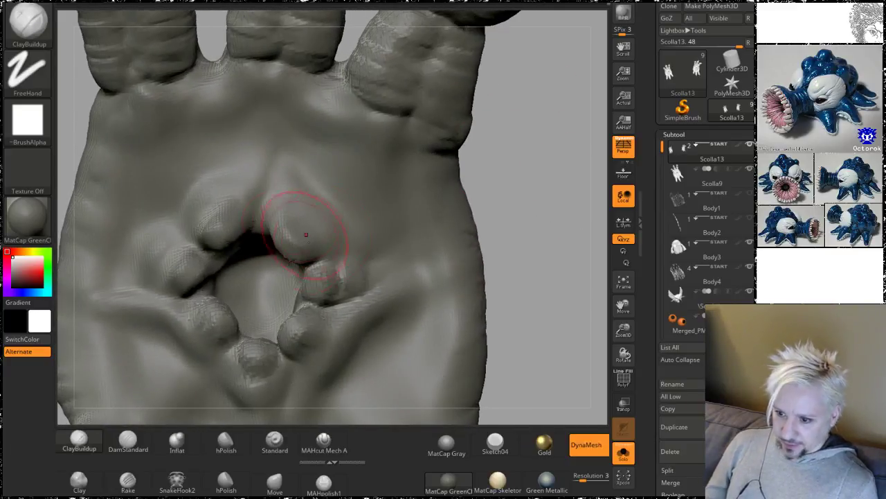
{"action": "left_click", "coordinate": [174, 440]}
{"action": "key", "text": "space"}
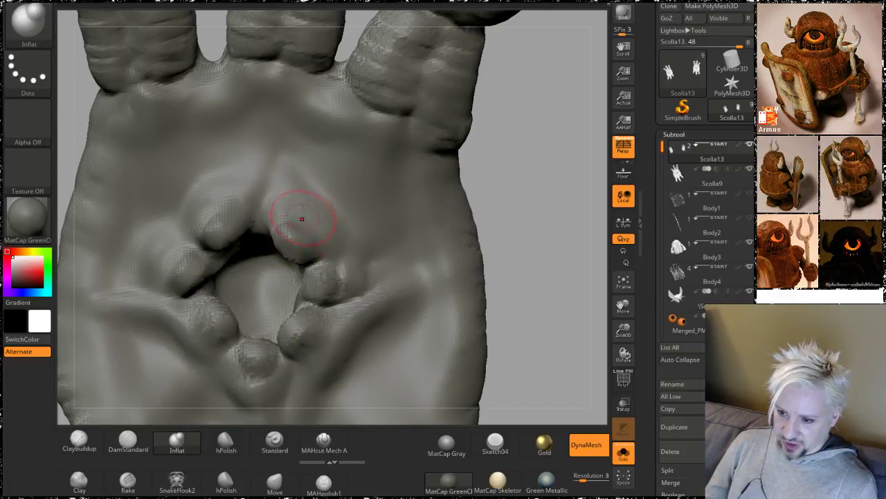
{"action": "left_click_drag", "start_coordinate": [516, 181], "coordinate": [526, 163]}
{"action": "mouse_move", "coordinate": [283, 300]}
{"action": "left_mouse_down", "text": "shift"}
{"action": "mouse_move", "coordinate": [340, 257]}
{"action": "mouse_move", "coordinate": [208, 301]}
{"action": "mouse_move", "coordinate": [158, 232]}
{"action": "mouse_move", "coordinate": [206, 164]}
{"action": "left_mouse_up", "text": "shift"}
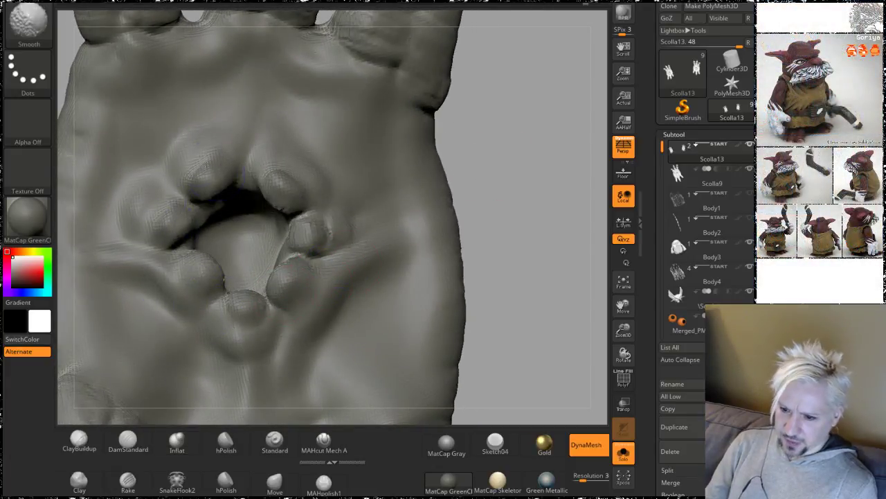
Step: Continue rounding the ring of bumps with Inflat and smooth the creases between the lower bumps
{"action": "left_click_drag", "start_coordinate": [513, 189], "coordinate": [542, 176]}
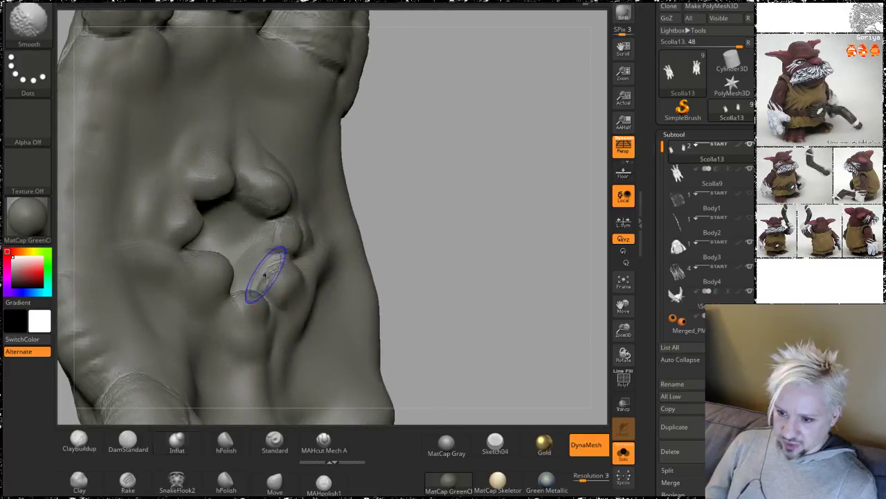
{"action": "left_click_drag", "start_coordinate": [456, 160], "coordinate": [410, 154]}
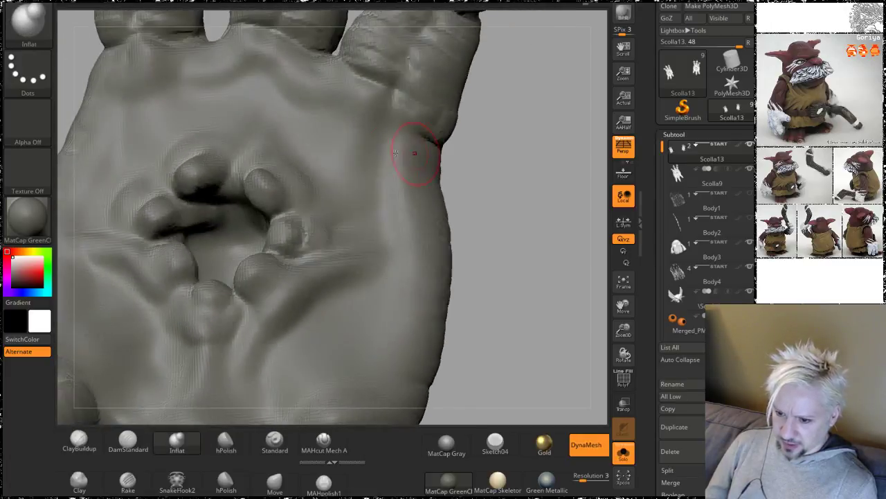
{"action": "left_click_drag", "start_coordinate": [536, 209], "coordinate": [149, 198]}
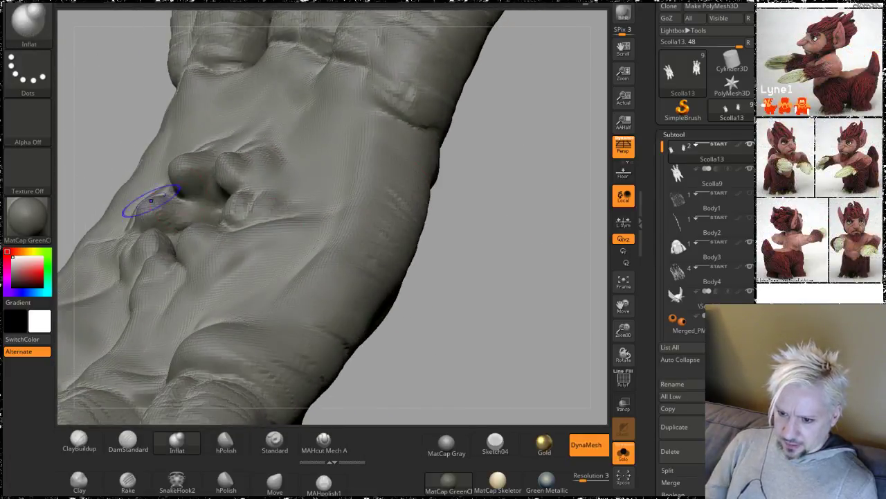
{"action": "mouse_move", "coordinate": [453, 180]}
{"action": "left_mouse_down"}
{"action": "mouse_move", "coordinate": [561, 229]}
{"action": "mouse_move", "coordinate": [416, 171]}
{"action": "left_mouse_up"}
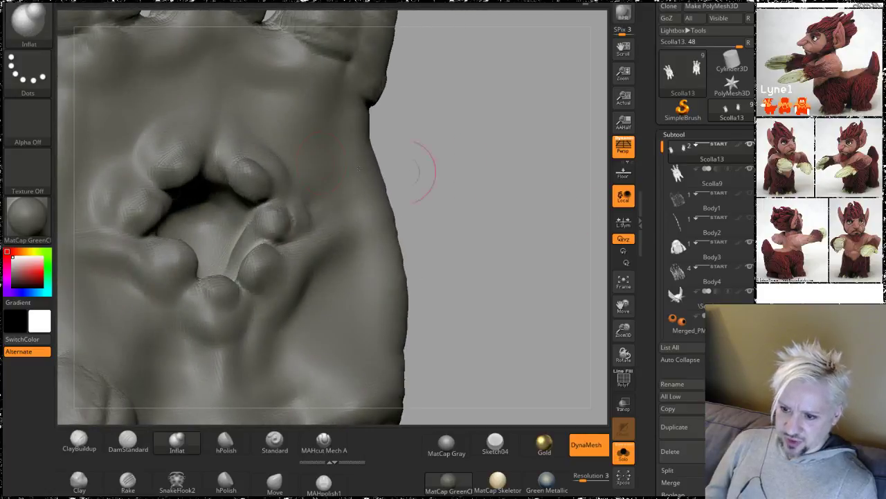
{"action": "mouse_move", "coordinate": [524, 147]}
{"action": "left_mouse_down"}
{"action": "mouse_move", "coordinate": [507, 169]}
{"action": "mouse_move", "coordinate": [499, 207]}
{"action": "mouse_move", "coordinate": [439, 233]}
{"action": "left_mouse_up"}
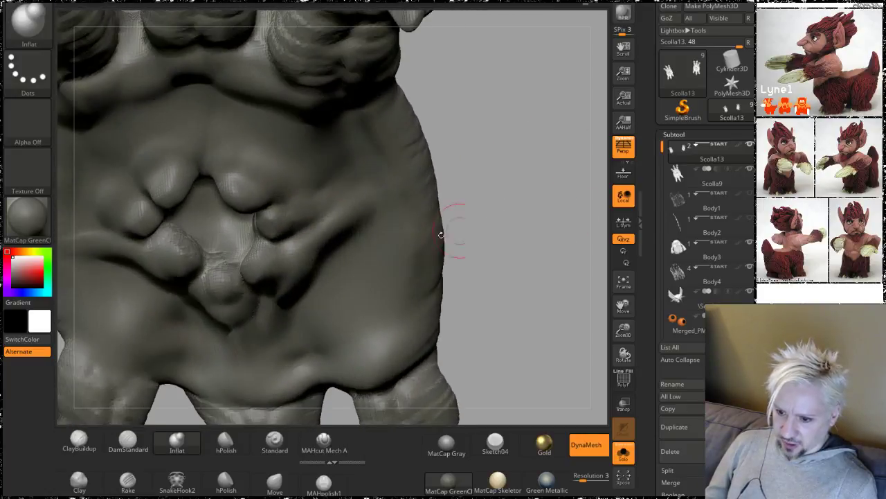
Step: Switch to ClayBuildup and build fleshy ridges from the upper bumps down into the palm opening
{"action": "mouse_move", "coordinate": [492, 197]}
{"action": "left_mouse_down"}
{"action": "mouse_move", "coordinate": [546, 131]}
{"action": "mouse_move", "coordinate": [550, 140]}
{"action": "mouse_move", "coordinate": [414, 212]}
{"action": "mouse_move", "coordinate": [432, 198]}
{"action": "mouse_move", "coordinate": [470, 210]}
{"action": "mouse_move", "coordinate": [457, 198]}
{"action": "mouse_move", "coordinate": [425, 200]}
{"action": "mouse_move", "coordinate": [426, 208]}
{"action": "mouse_move", "coordinate": [445, 210]}
{"action": "mouse_move", "coordinate": [432, 162]}
{"action": "mouse_move", "coordinate": [516, 202]}
{"action": "mouse_move", "coordinate": [506, 176]}
{"action": "mouse_move", "coordinate": [500, 185]}
{"action": "mouse_move", "coordinate": [519, 191]}
{"action": "mouse_move", "coordinate": [532, 176]}
{"action": "mouse_move", "coordinate": [421, 223]}
{"action": "left_mouse_up"}
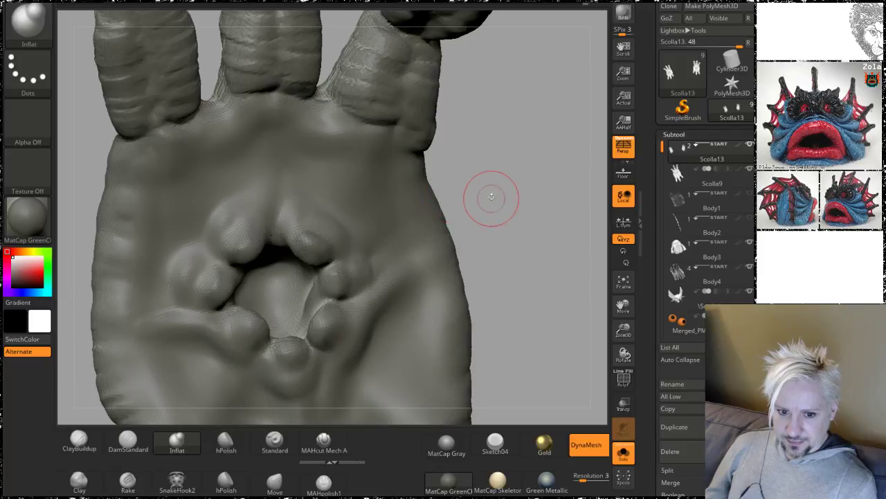
{"action": "mouse_move", "coordinate": [491, 178]}
{"action": "left_mouse_down"}
{"action": "mouse_move", "coordinate": [499, 204]}
{"action": "mouse_move", "coordinate": [483, 187]}
{"action": "left_mouse_up"}
{"action": "left_click_drag", "start_coordinate": [480, 248], "coordinate": [475, 215]}
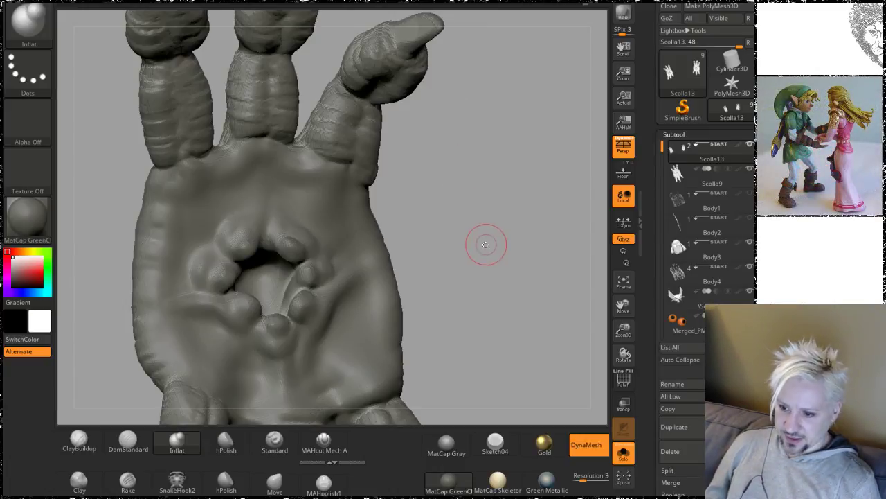
{"action": "mouse_move", "coordinate": [486, 244]}
{"action": "left_mouse_down", "text": "alt"}
{"action": "mouse_move", "coordinate": [479, 240]}
{"action": "mouse_move", "coordinate": [489, 210]}
{"action": "mouse_move", "coordinate": [540, 182]}
{"action": "mouse_move", "coordinate": [529, 184]}
{"action": "mouse_move", "coordinate": [531, 147]}
{"action": "mouse_move", "coordinate": [532, 208]}
{"action": "mouse_move", "coordinate": [517, 203]}
{"action": "left_mouse_up", "text": "alt"}
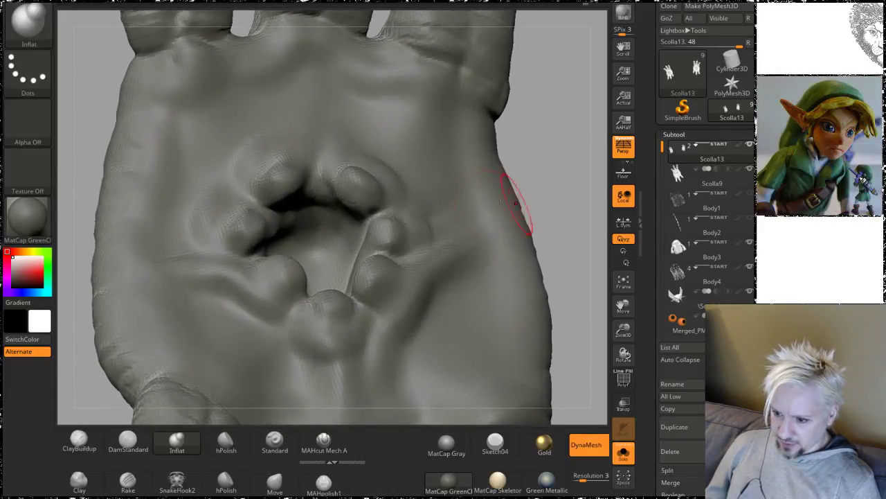
{"action": "mouse_move", "coordinate": [529, 169]}
{"action": "left_mouse_down"}
{"action": "mouse_move", "coordinate": [416, 228]}
{"action": "mouse_move", "coordinate": [231, 368]}
{"action": "left_mouse_up"}
{"action": "left_click", "coordinate": [78, 441]}
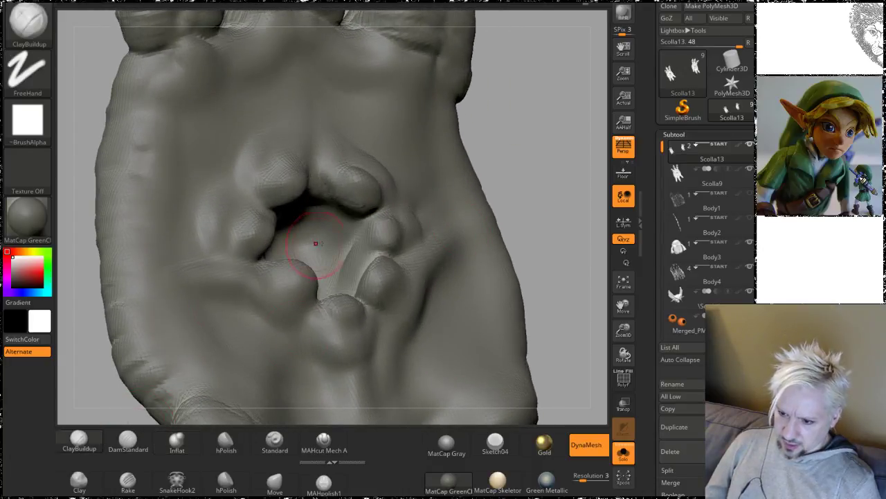
{"action": "left_click_drag", "start_coordinate": [337, 207], "coordinate": [313, 257]}
{"action": "left_click_drag", "start_coordinate": [497, 133], "coordinate": [429, 144]}
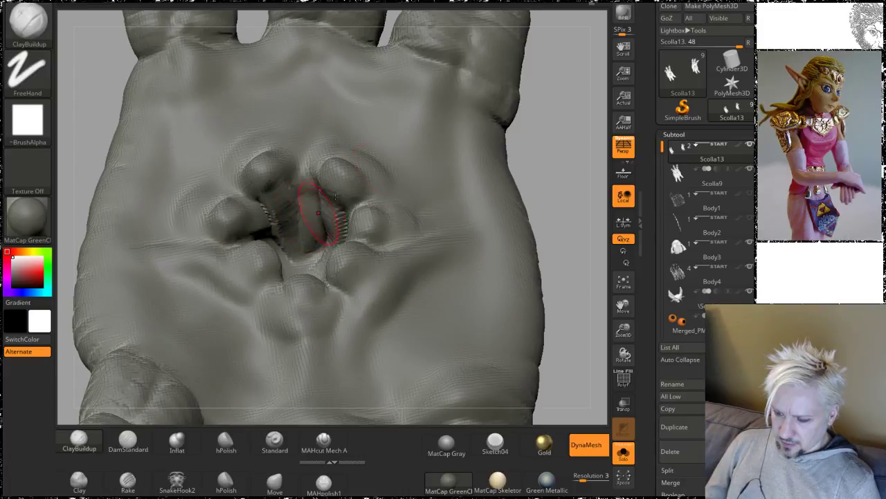
Step: Build up ridges leading from the left and lower-left bumps into the cavity
{"action": "left_click_drag", "start_coordinate": [587, 118], "coordinate": [468, 167]}
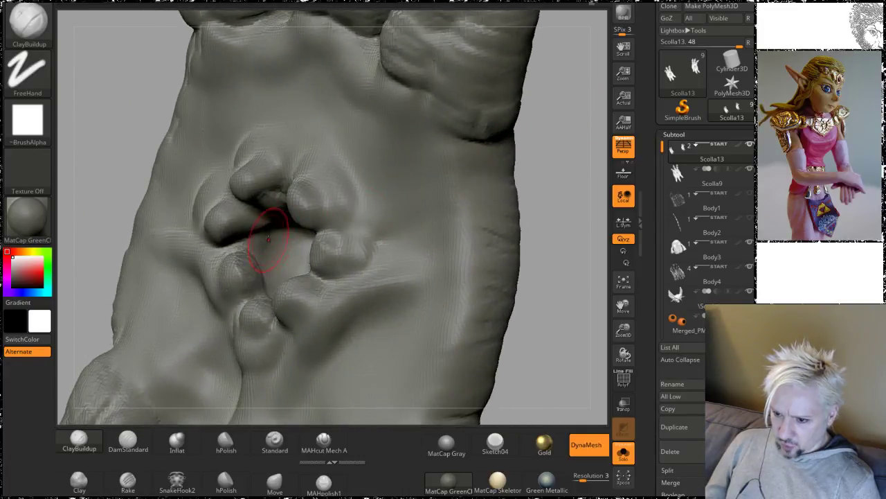
{"action": "mouse_move", "coordinate": [268, 238]}
{"action": "left_mouse_down"}
{"action": "mouse_move", "coordinate": [281, 242]}
{"action": "mouse_move", "coordinate": [259, 244]}
{"action": "mouse_move", "coordinate": [293, 245]}
{"action": "left_mouse_up"}
{"action": "mouse_move", "coordinate": [534, 154]}
{"action": "left_mouse_down"}
{"action": "mouse_move", "coordinate": [544, 160]}
{"action": "mouse_move", "coordinate": [265, 260]}
{"action": "left_mouse_up"}
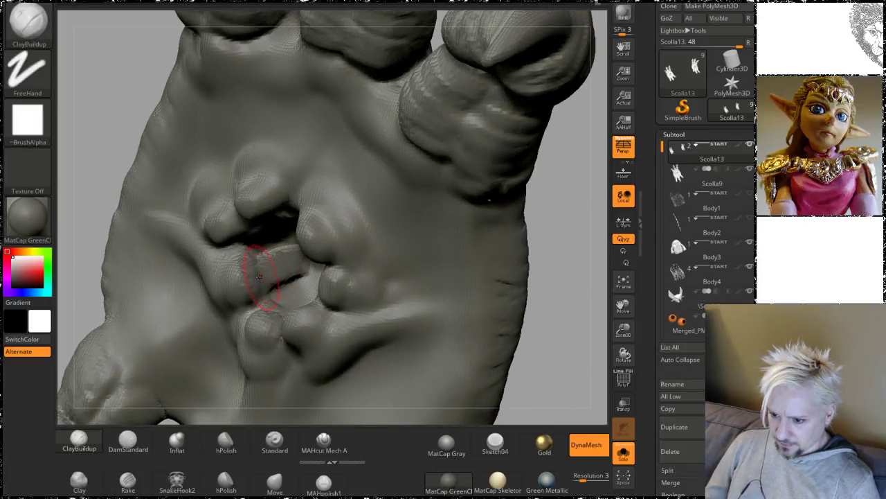
{"action": "left_click_drag", "start_coordinate": [544, 198], "coordinate": [277, 251]}
{"action": "mouse_move", "coordinate": [567, 277]}
{"action": "left_mouse_down"}
{"action": "mouse_move", "coordinate": [564, 247]}
{"action": "mouse_move", "coordinate": [564, 277]}
{"action": "mouse_move", "coordinate": [547, 281]}
{"action": "left_mouse_up"}
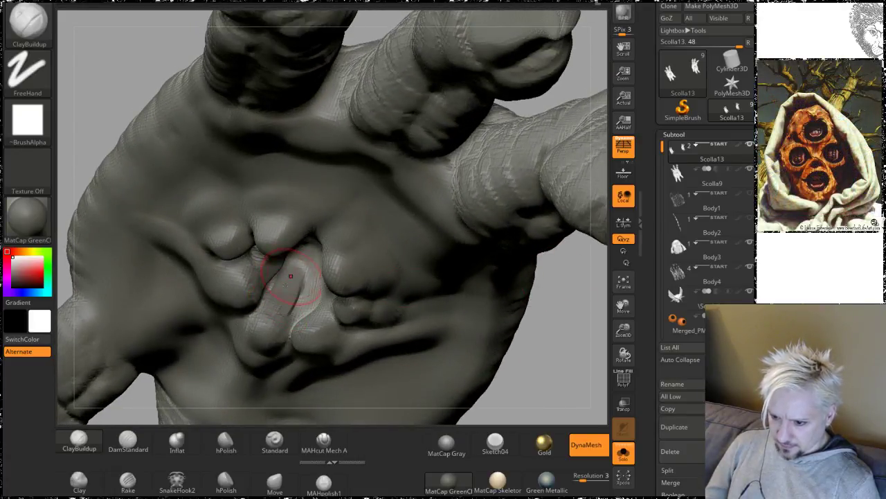
Step: Add clay ridges from the bottom and lower-right bumps across the cavity floor, and smooth them
{"action": "mouse_move", "coordinate": [536, 377]}
{"action": "left_mouse_down"}
{"action": "mouse_move", "coordinate": [516, 363]}
{"action": "mouse_move", "coordinate": [535, 350]}
{"action": "mouse_move", "coordinate": [499, 329]}
{"action": "left_mouse_up"}
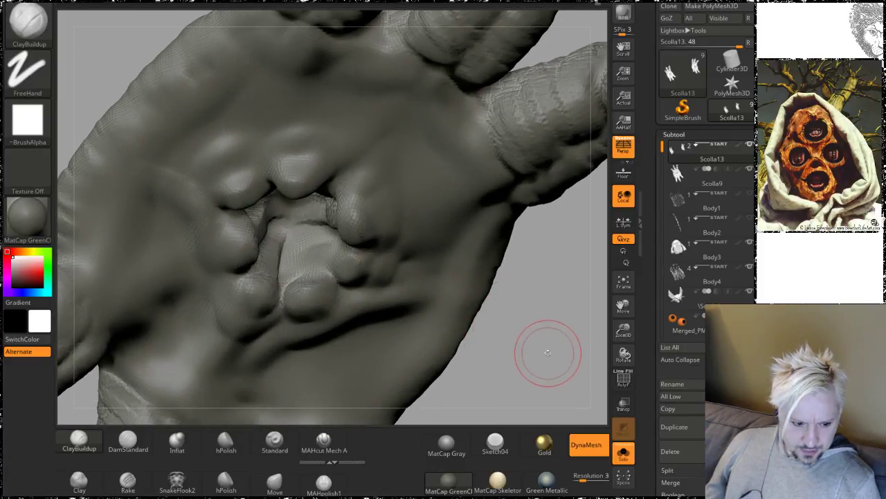
{"action": "left_click_drag", "start_coordinate": [547, 352], "coordinate": [549, 361]}
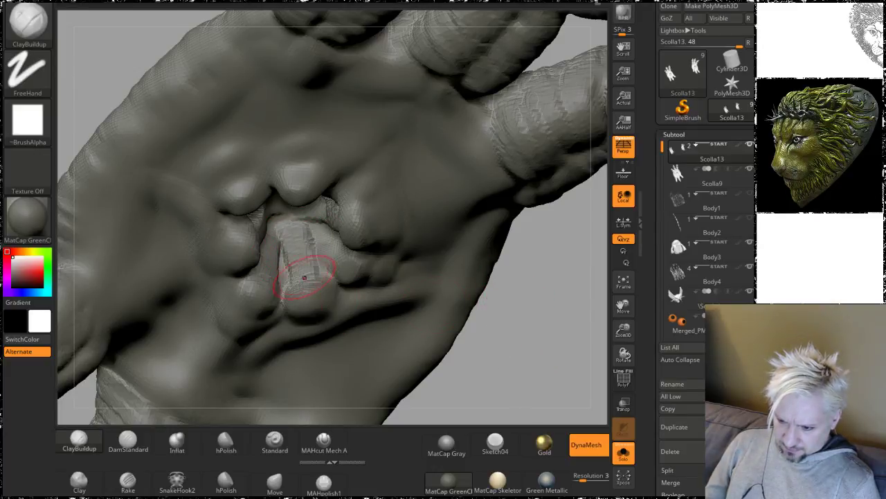
{"action": "mouse_move", "coordinate": [515, 369]}
{"action": "left_mouse_down"}
{"action": "mouse_move", "coordinate": [528, 356]}
{"action": "mouse_move", "coordinate": [526, 364]}
{"action": "left_mouse_up"}
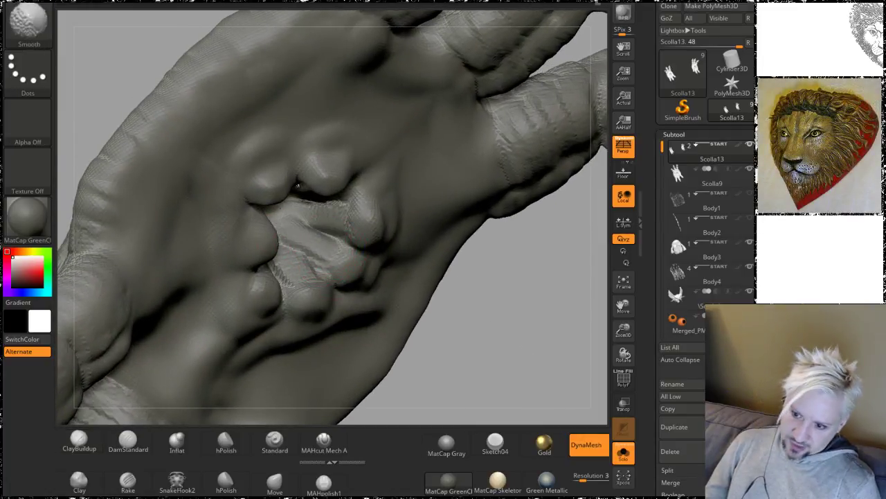
{"action": "mouse_move", "coordinate": [538, 337]}
{"action": "left_mouse_down"}
{"action": "mouse_move", "coordinate": [510, 320]}
{"action": "mouse_move", "coordinate": [483, 327]}
{"action": "left_mouse_up"}
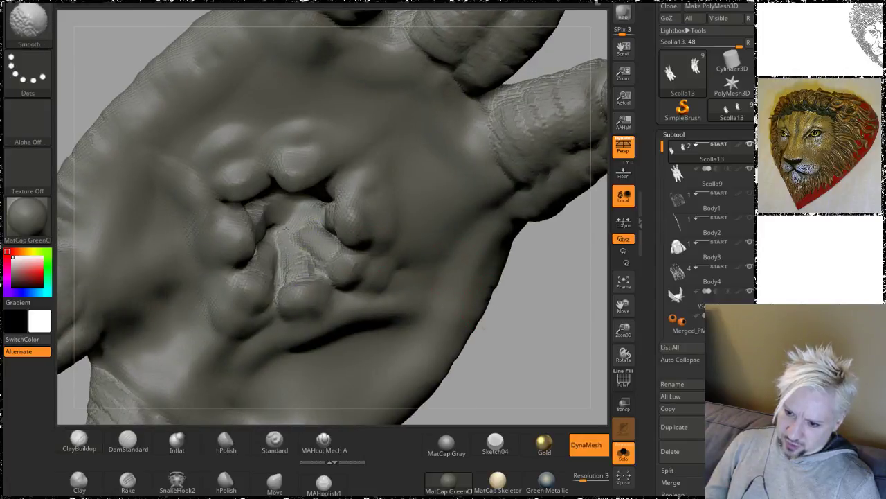
{"action": "mouse_move", "coordinate": [542, 332]}
{"action": "left_mouse_down"}
{"action": "mouse_move", "coordinate": [511, 319]}
{"action": "mouse_move", "coordinate": [540, 332]}
{"action": "mouse_move", "coordinate": [365, 316]}
{"action": "mouse_move", "coordinate": [332, 297]}
{"action": "left_mouse_up"}
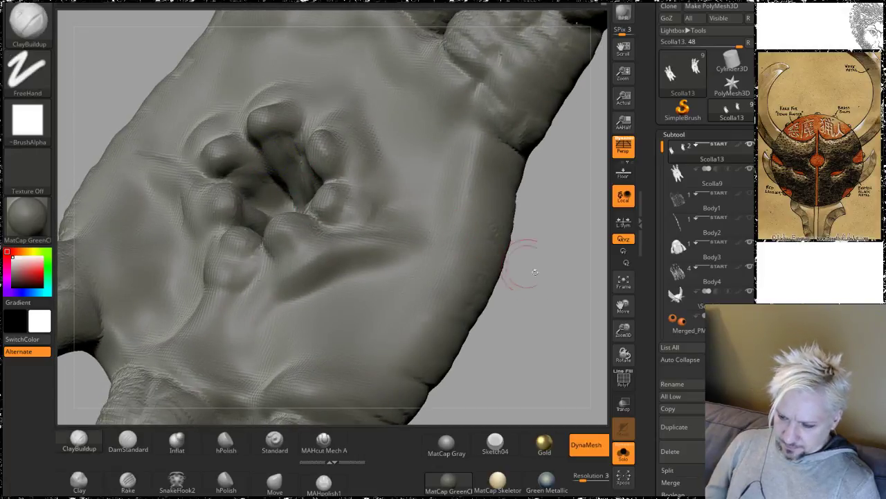
Step: Extend a ridge from the upper-left bump toward the cavity's centre and smooth where the ridges meet
{"action": "left_click_drag", "start_coordinate": [535, 266], "coordinate": [521, 286]}
{"action": "left_click_drag", "start_coordinate": [235, 160], "coordinate": [292, 187]}
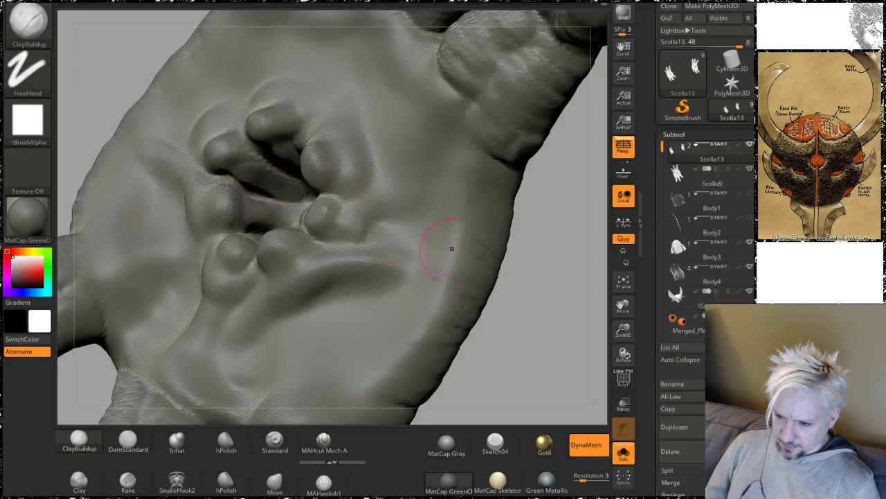
{"action": "mouse_move", "coordinate": [527, 299]}
{"action": "left_mouse_down"}
{"action": "mouse_move", "coordinate": [547, 316]}
{"action": "mouse_move", "coordinate": [568, 247]}
{"action": "mouse_move", "coordinate": [576, 263]}
{"action": "mouse_move", "coordinate": [546, 306]}
{"action": "mouse_move", "coordinate": [542, 349]}
{"action": "mouse_move", "coordinate": [574, 309]}
{"action": "left_mouse_up"}
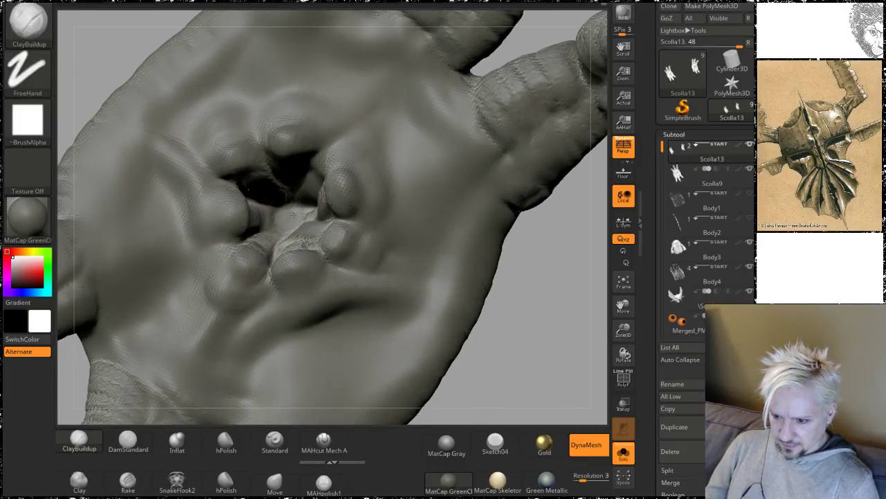
{"action": "key", "text": "shift"}
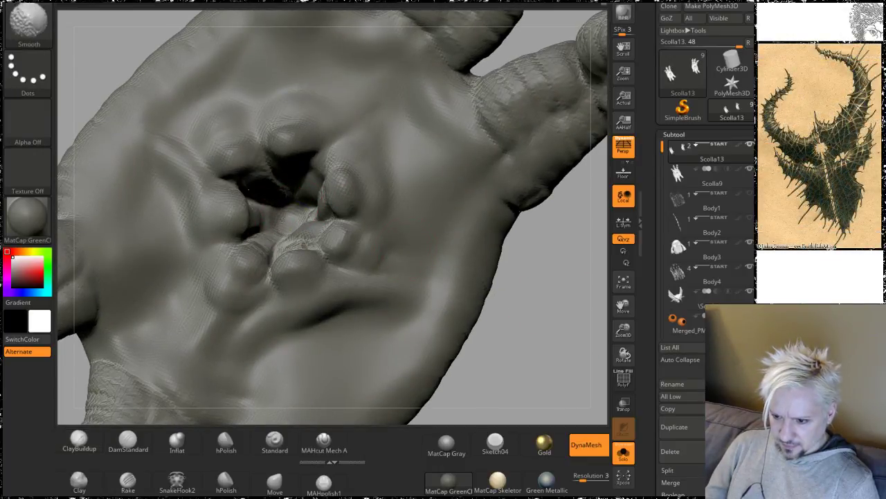
{"action": "mouse_move", "coordinate": [526, 335]}
{"action": "left_mouse_down", "text": "alt"}
{"action": "mouse_move", "coordinate": [484, 229]}
{"action": "mouse_move", "coordinate": [480, 297]}
{"action": "left_mouse_up", "text": "alt"}
{"action": "key", "text": "shift"}
Step: Refine the converging ridges inside the opening with ClayBuildup, thickening those from the right and lower bumps
{"action": "mouse_move", "coordinate": [448, 236]}
{"action": "left_mouse_down"}
{"action": "mouse_move", "coordinate": [454, 249]}
{"action": "mouse_move", "coordinate": [421, 243]}
{"action": "mouse_move", "coordinate": [432, 224]}
{"action": "mouse_move", "coordinate": [436, 261]}
{"action": "mouse_move", "coordinate": [488, 326]}
{"action": "mouse_move", "coordinate": [532, 279]}
{"action": "mouse_move", "coordinate": [500, 264]}
{"action": "left_mouse_up"}
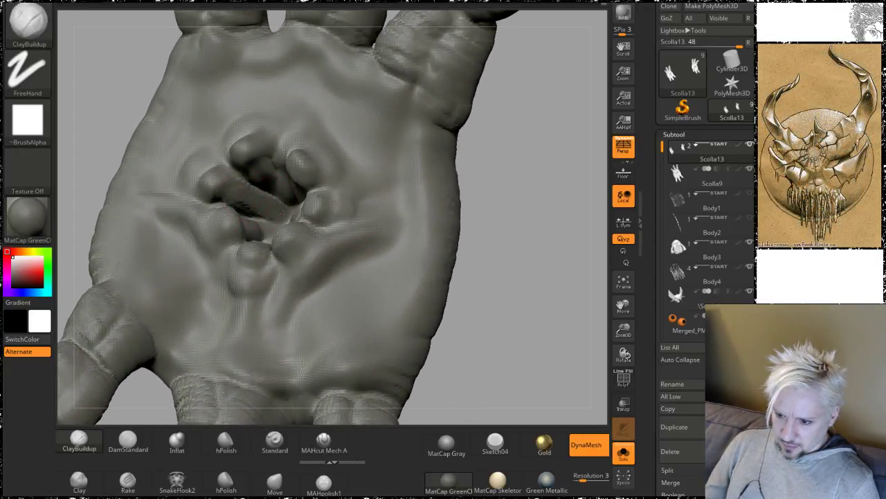
{"action": "left_click_drag", "start_coordinate": [477, 187], "coordinate": [296, 206]}
{"action": "left_click_drag", "start_coordinate": [485, 152], "coordinate": [466, 182]}
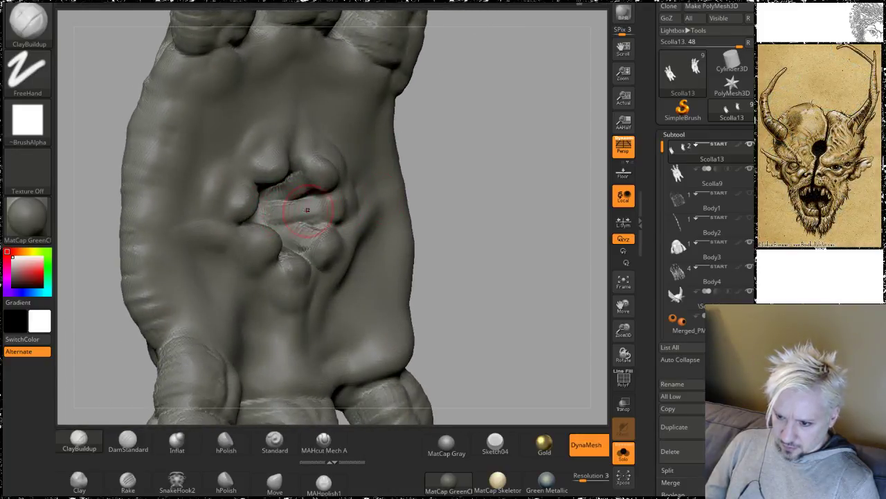
{"action": "mouse_move", "coordinate": [483, 255]}
{"action": "left_mouse_down", "text": "alt"}
{"action": "mouse_move", "coordinate": [493, 207]}
{"action": "mouse_move", "coordinate": [495, 218]}
{"action": "mouse_move", "coordinate": [511, 214]}
{"action": "mouse_move", "coordinate": [373, 236]}
{"action": "left_mouse_up", "text": "alt"}
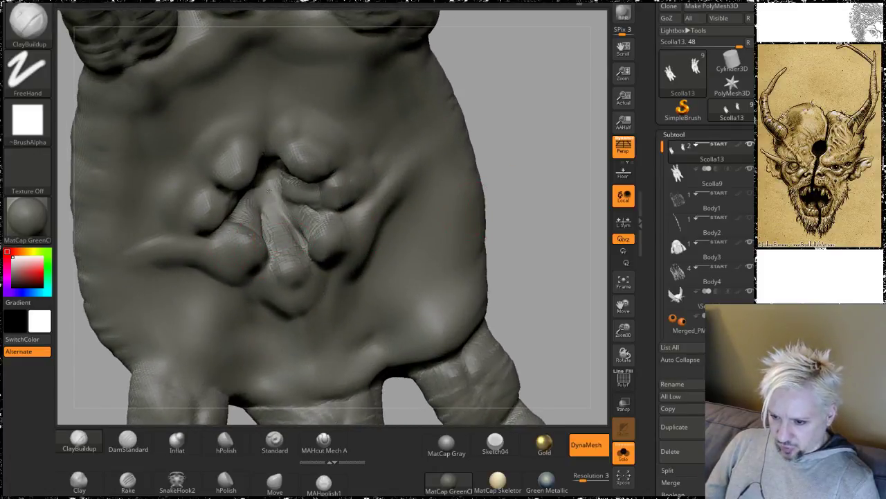
{"action": "left_click_drag", "start_coordinate": [503, 141], "coordinate": [318, 143]}
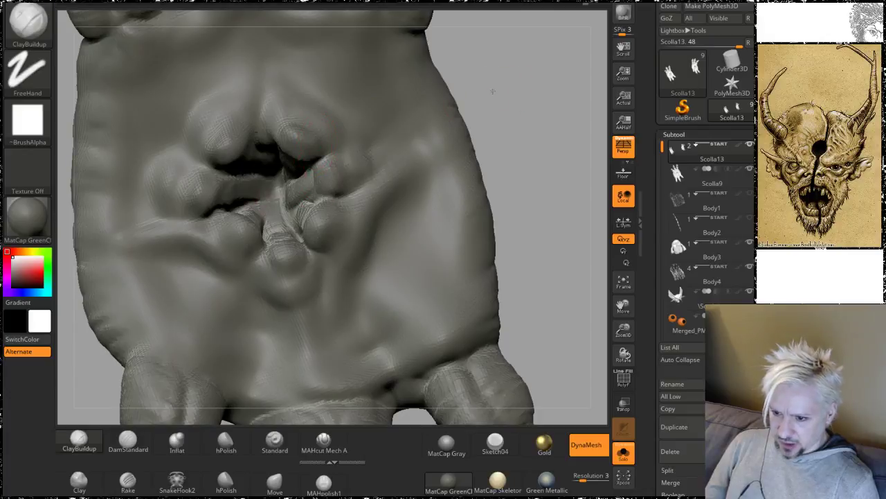
{"action": "left_click_drag", "start_coordinate": [493, 91], "coordinate": [287, 232]}
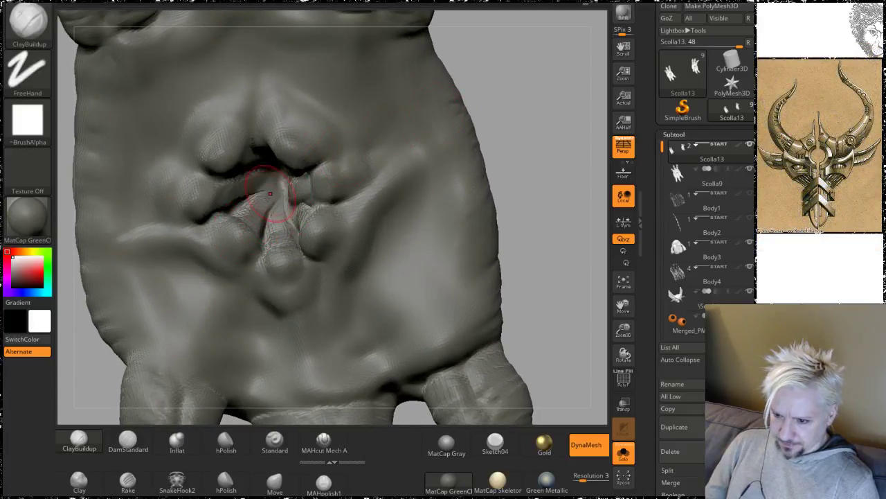
Step: Smooth the ridges where they converge beside the bottom and lower-right bumps inside the palm cavity
{"action": "left_click_drag", "start_coordinate": [485, 117], "coordinate": [481, 90]}
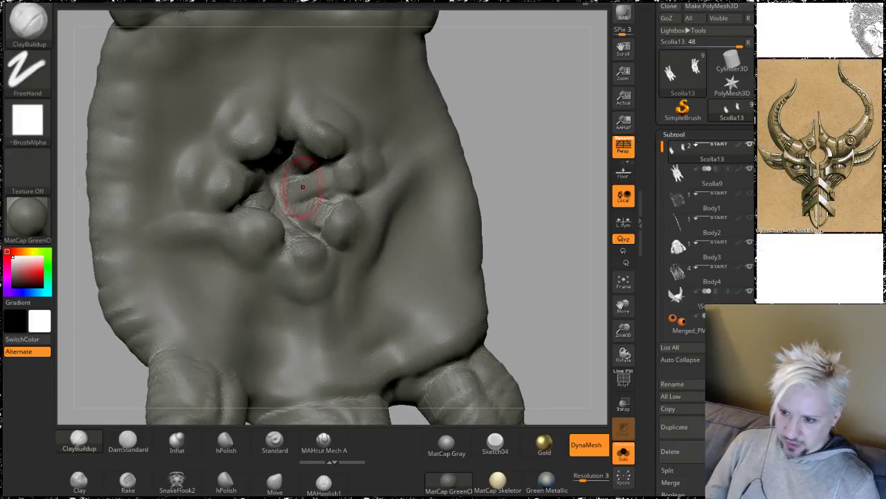
{"action": "left_click_drag", "start_coordinate": [554, 125], "coordinate": [270, 166]}
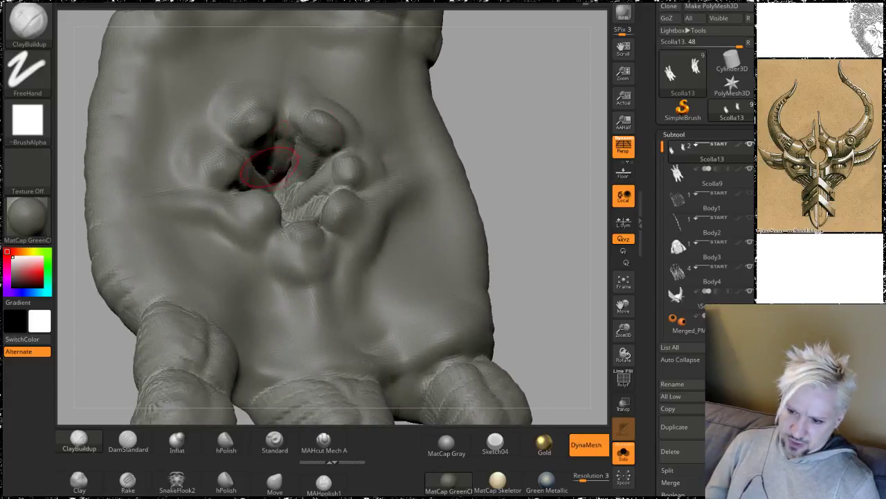
{"action": "mouse_move", "coordinate": [476, 96]}
{"action": "left_mouse_down"}
{"action": "mouse_move", "coordinate": [499, 95]}
{"action": "mouse_move", "coordinate": [506, 63]}
{"action": "mouse_move", "coordinate": [485, 73]}
{"action": "left_mouse_up"}
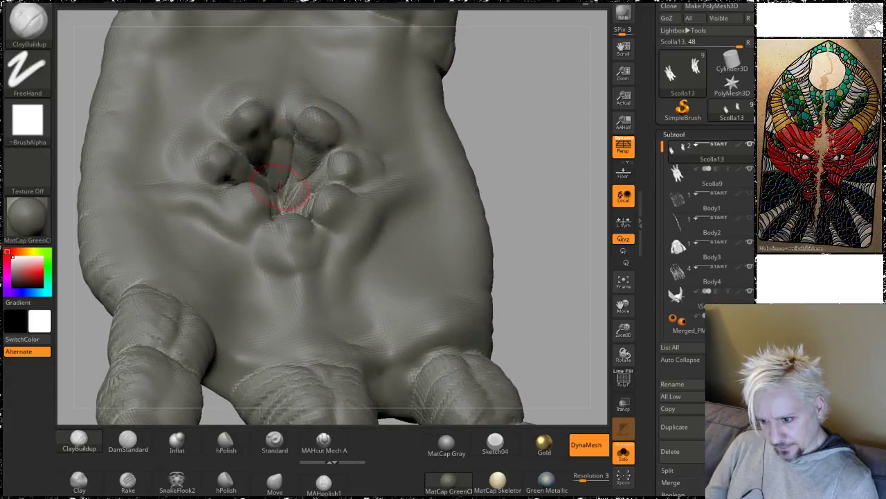
{"action": "left_click_drag", "start_coordinate": [508, 88], "coordinate": [346, 187]}
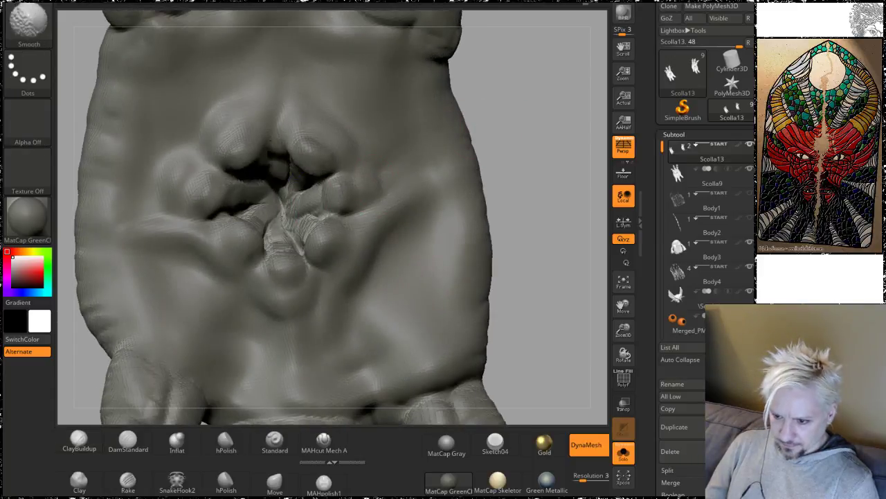
{"action": "left_click_drag", "start_coordinate": [300, 246], "coordinate": [310, 220], "text": "shift"}
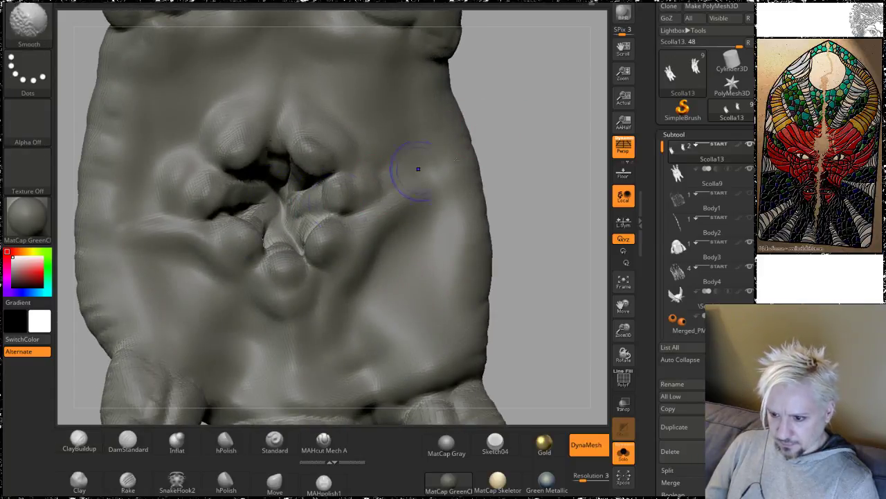
{"action": "mouse_move", "coordinate": [530, 168]}
{"action": "left_mouse_down"}
{"action": "mouse_move", "coordinate": [550, 136]}
{"action": "mouse_move", "coordinate": [500, 160]}
{"action": "left_mouse_up"}
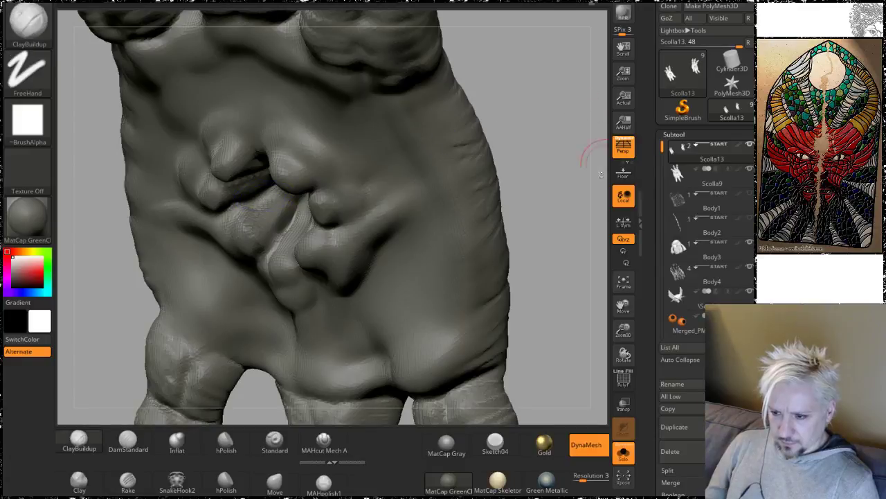
Step: Layer ClayBuildup strokes across the palm's right half, above and below the bumps and toward the lower-right finger's base
{"action": "left_click_drag", "start_coordinate": [593, 148], "coordinate": [502, 156], "text": "alt"}
{"action": "mouse_move", "coordinate": [494, 194]}
{"action": "left_mouse_down", "text": "alt"}
{"action": "mouse_move", "coordinate": [503, 229]}
{"action": "mouse_move", "coordinate": [491, 178]}
{"action": "mouse_move", "coordinate": [450, 144]}
{"action": "left_mouse_up", "text": "alt"}
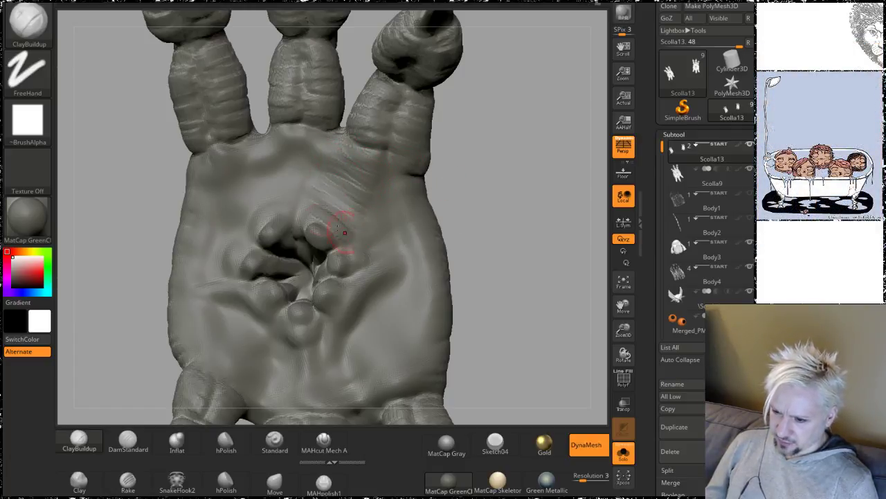
{"action": "left_click_drag", "start_coordinate": [520, 173], "coordinate": [427, 173]}
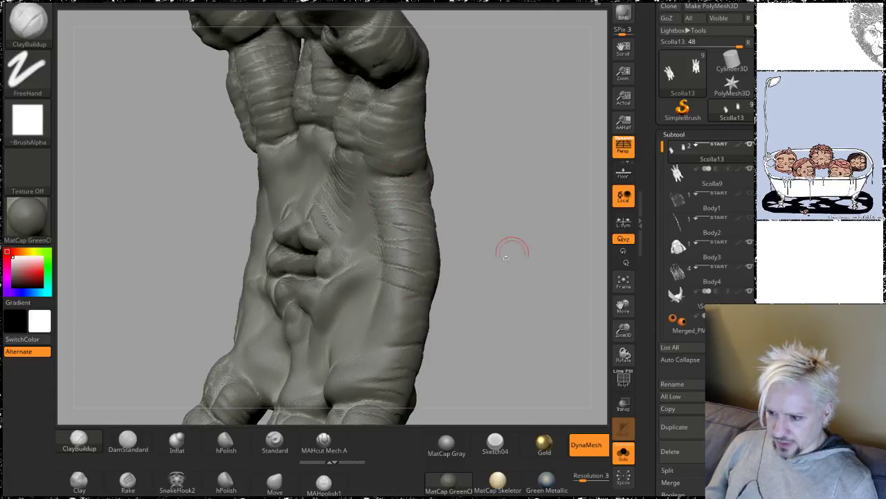
{"action": "mouse_move", "coordinate": [512, 250]}
{"action": "left_mouse_down"}
{"action": "mouse_move", "coordinate": [469, 164]}
{"action": "mouse_move", "coordinate": [376, 160]}
{"action": "mouse_move", "coordinate": [379, 224]}
{"action": "left_mouse_up"}
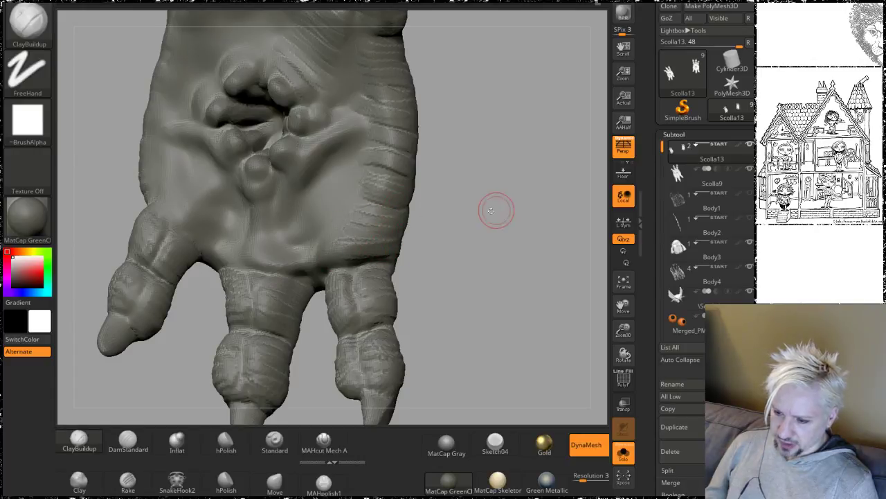
{"action": "left_click_drag", "start_coordinate": [494, 205], "coordinate": [390, 186]}
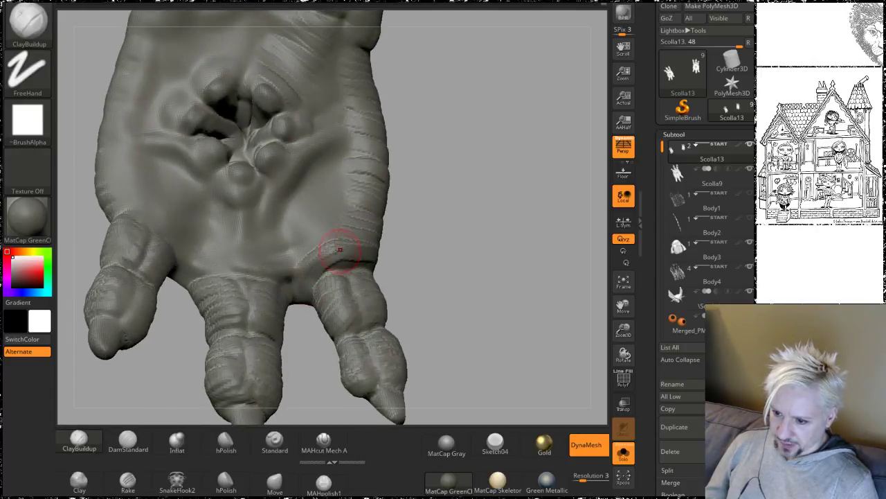
{"action": "mouse_move", "coordinate": [285, 257]}
{"action": "left_mouse_down"}
{"action": "mouse_move", "coordinate": [312, 231]}
{"action": "mouse_move", "coordinate": [277, 215]}
{"action": "mouse_move", "coordinate": [330, 188]}
{"action": "left_mouse_up"}
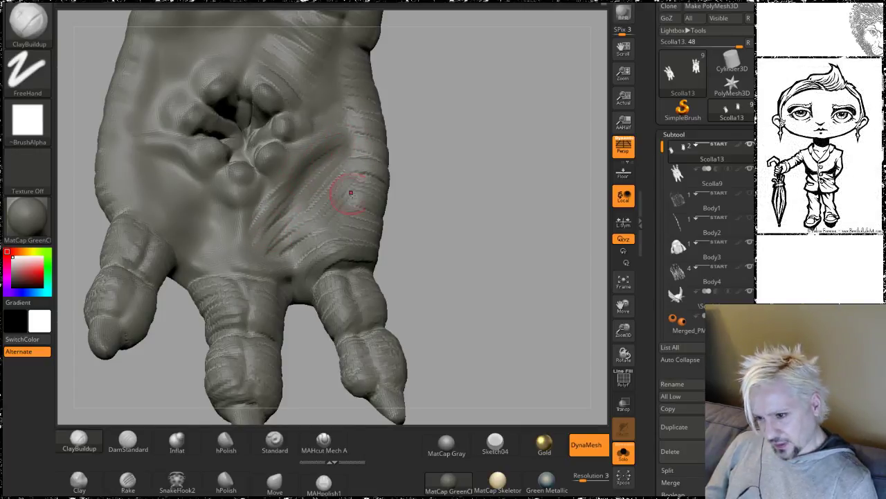
Step: Build up long clay strokes down the palm's right side, from the upper-right finger to the lower-right finger
{"action": "mouse_move", "coordinate": [461, 92]}
{"action": "left_mouse_down"}
{"action": "mouse_move", "coordinate": [298, 232]}
{"action": "mouse_move", "coordinate": [326, 204]}
{"action": "left_mouse_up"}
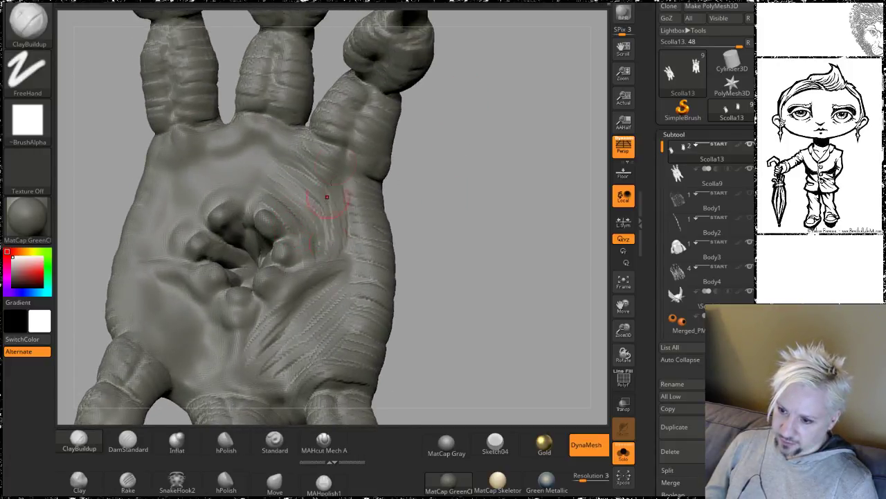
{"action": "mouse_move", "coordinate": [337, 235]}
{"action": "left_mouse_down"}
{"action": "mouse_move", "coordinate": [344, 197]}
{"action": "mouse_move", "coordinate": [376, 266]}
{"action": "left_mouse_up"}
{"action": "left_click_drag", "start_coordinate": [462, 219], "coordinate": [438, 234]}
{"action": "left_click_drag", "start_coordinate": [342, 326], "coordinate": [328, 291]}
{"action": "left_click_drag", "start_coordinate": [309, 349], "coordinate": [317, 296]}
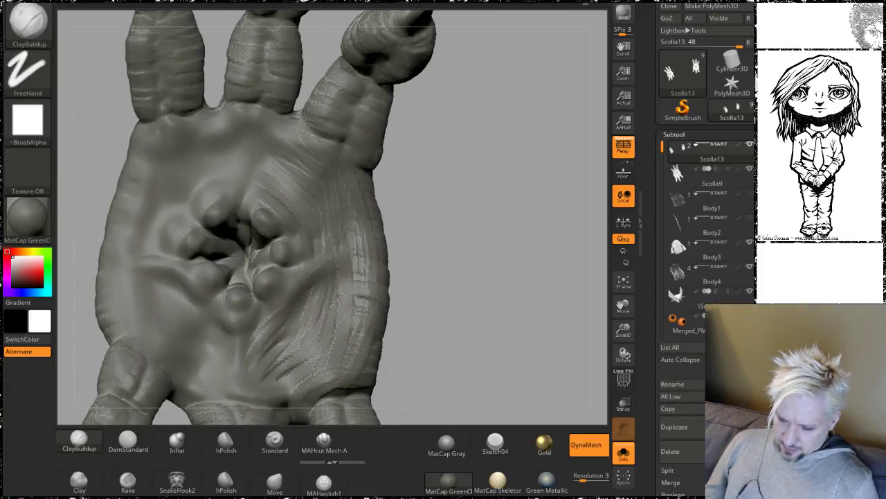
Step: Smooth the fresh clay strokes across the palm's right half, including the streaks below the upper-right finger
{"action": "key", "text": "shift"}
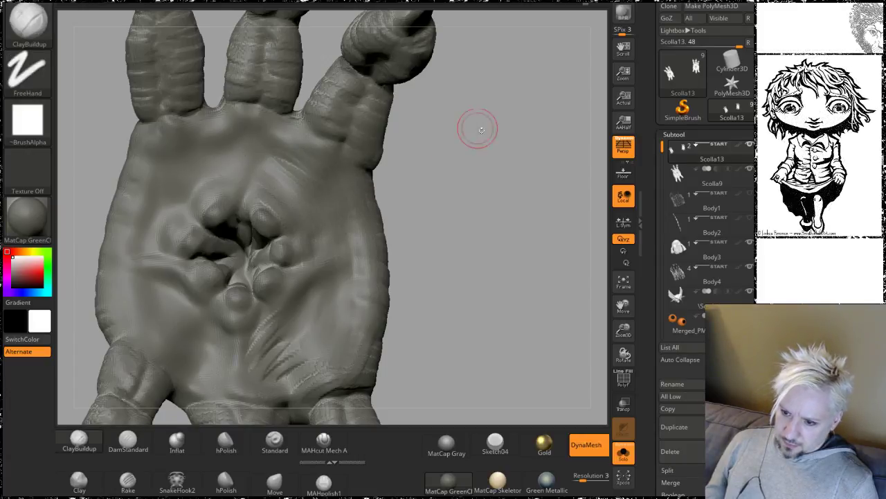
{"action": "left_click_drag", "start_coordinate": [477, 129], "coordinate": [515, 32], "text": "alt"}
{"action": "left_click_drag", "start_coordinate": [332, 276], "coordinate": [312, 252], "text": "shift"}
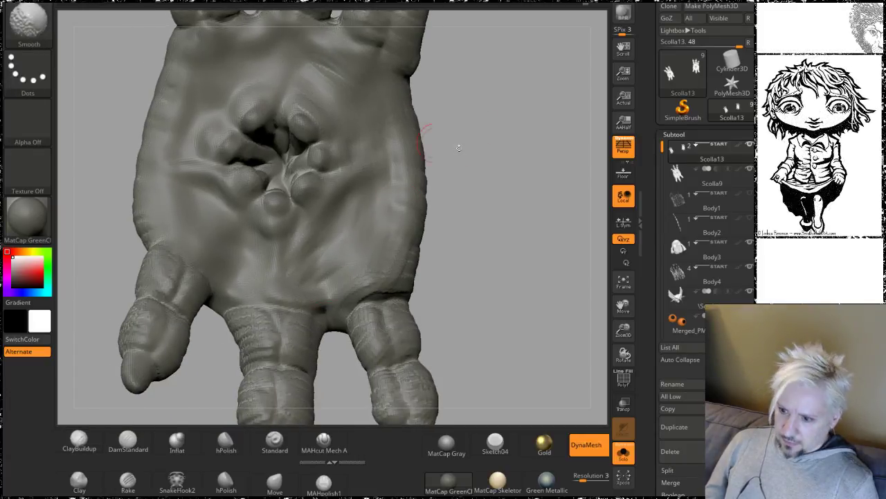
{"action": "mouse_move", "coordinate": [458, 148]}
{"action": "left_mouse_down"}
{"action": "mouse_move", "coordinate": [497, 172]}
{"action": "mouse_move", "coordinate": [493, 182]}
{"action": "mouse_move", "coordinate": [482, 178]}
{"action": "left_mouse_up"}
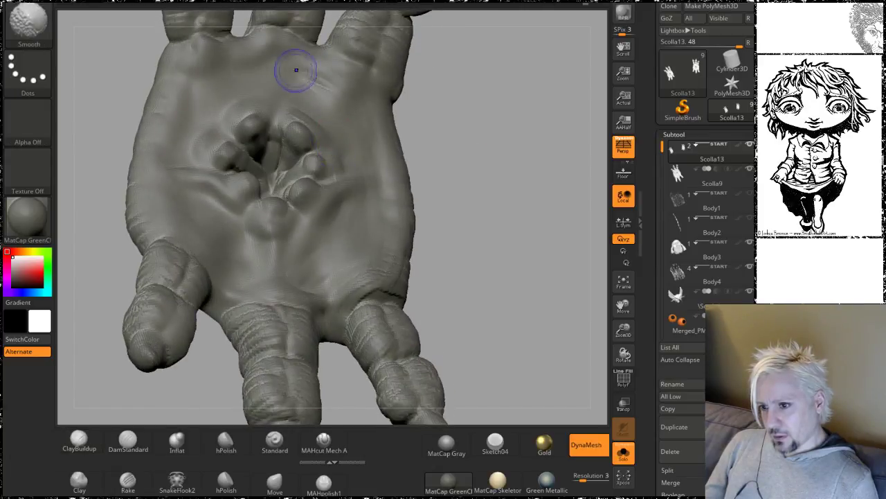
{"action": "left_click_drag", "start_coordinate": [297, 70], "coordinate": [334, 89], "text": "shift"}
{"action": "mouse_move", "coordinate": [491, 171]}
{"action": "left_mouse_down"}
{"action": "mouse_move", "coordinate": [475, 207]}
{"action": "mouse_move", "coordinate": [522, 245]}
{"action": "mouse_move", "coordinate": [528, 222]}
{"action": "mouse_move", "coordinate": [544, 232]}
{"action": "mouse_move", "coordinate": [478, 242]}
{"action": "left_mouse_up"}
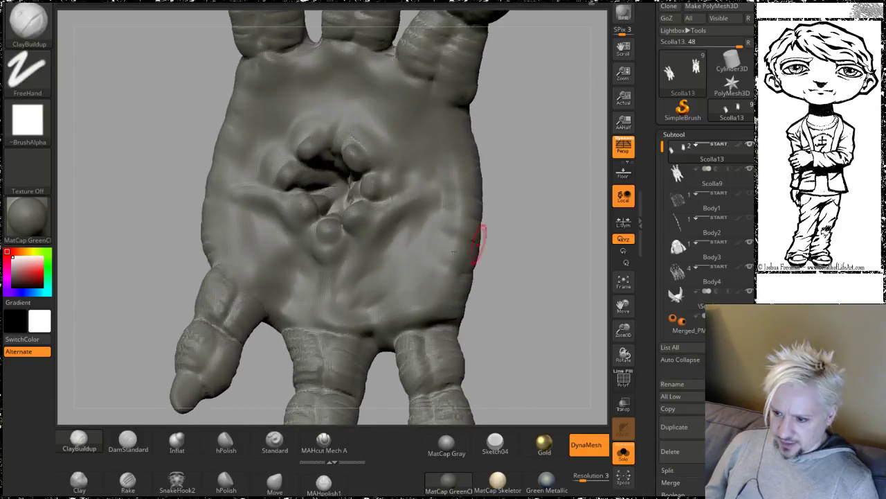
Step: Add a raised clay pad on the palm just above the lower-right finger's base, checking its form from the side
{"action": "left_click_drag", "start_coordinate": [402, 297], "coordinate": [406, 268]}
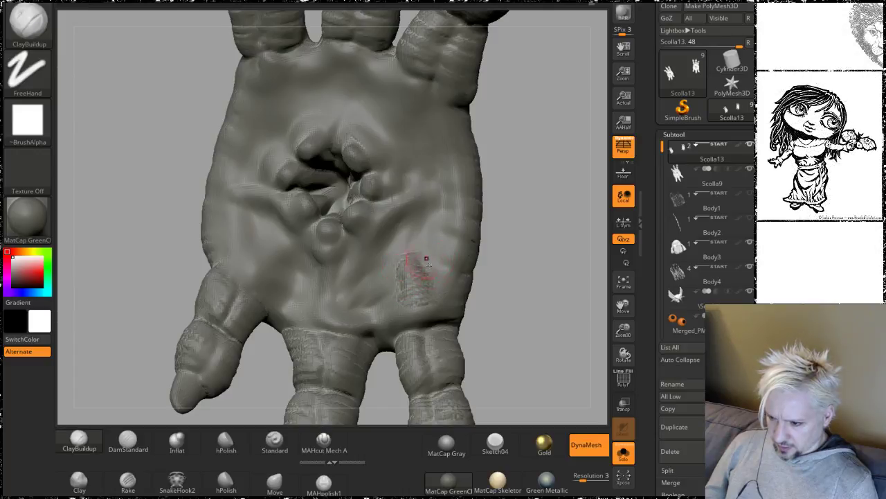
{"action": "mouse_move", "coordinate": [513, 268]}
{"action": "left_mouse_down"}
{"action": "mouse_move", "coordinate": [526, 257]}
{"action": "mouse_move", "coordinate": [542, 271]}
{"action": "left_mouse_up"}
{"action": "left_click_drag", "start_coordinate": [470, 286], "coordinate": [414, 306]}
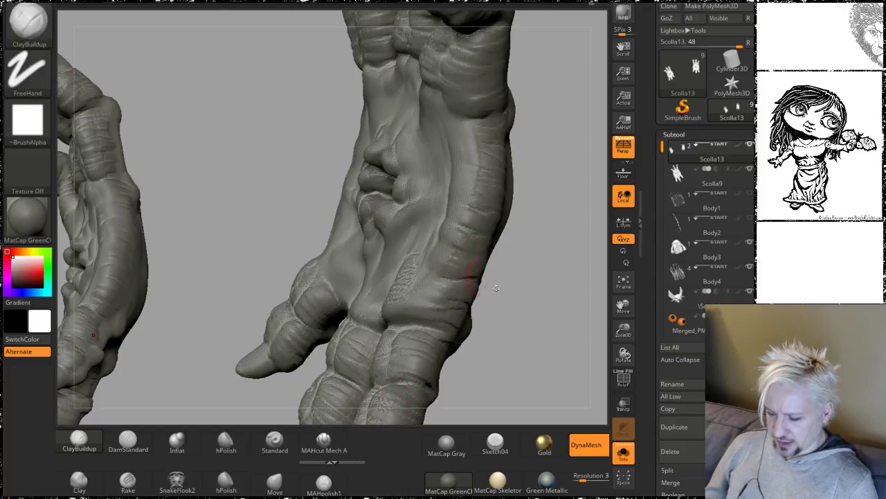
{"action": "mouse_move", "coordinate": [496, 288]}
{"action": "left_mouse_down"}
{"action": "mouse_move", "coordinate": [478, 281]}
{"action": "mouse_move", "coordinate": [505, 285]}
{"action": "left_mouse_up"}
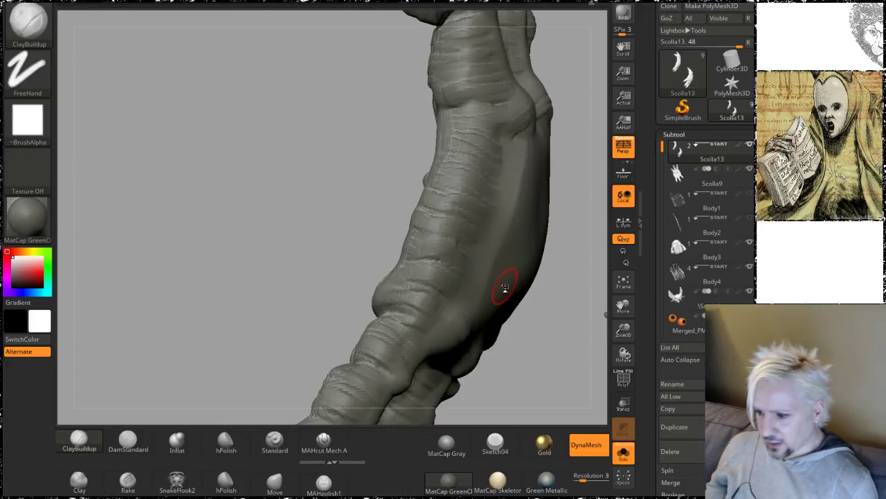
{"action": "mouse_move", "coordinate": [321, 247]}
{"action": "left_mouse_down"}
{"action": "mouse_move", "coordinate": [352, 266]}
{"action": "mouse_move", "coordinate": [568, 316]}
{"action": "mouse_move", "coordinate": [480, 279]}
{"action": "mouse_move", "coordinate": [495, 272]}
{"action": "mouse_move", "coordinate": [372, 322]}
{"action": "left_mouse_up"}
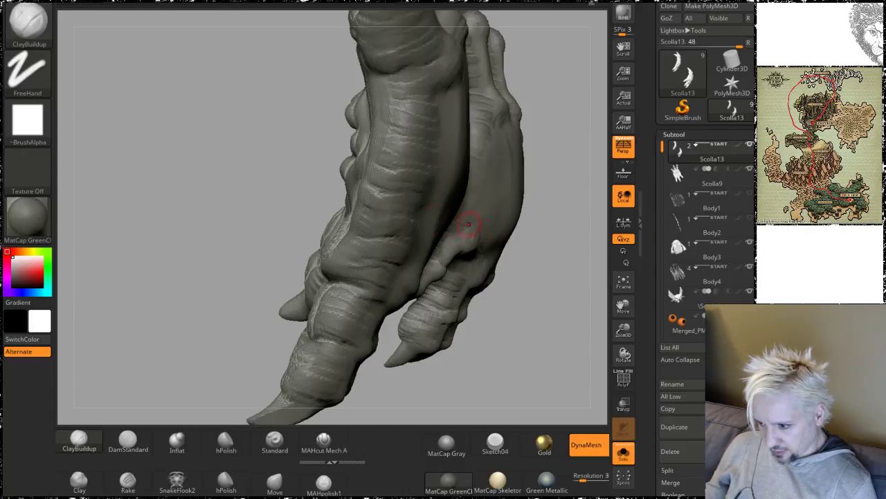
{"action": "mouse_move", "coordinate": [566, 261]}
{"action": "left_mouse_down"}
{"action": "mouse_move", "coordinate": [526, 277]}
{"action": "mouse_move", "coordinate": [448, 249]}
{"action": "mouse_move", "coordinate": [500, 271]}
{"action": "mouse_move", "coordinate": [488, 270]}
{"action": "left_mouse_up"}
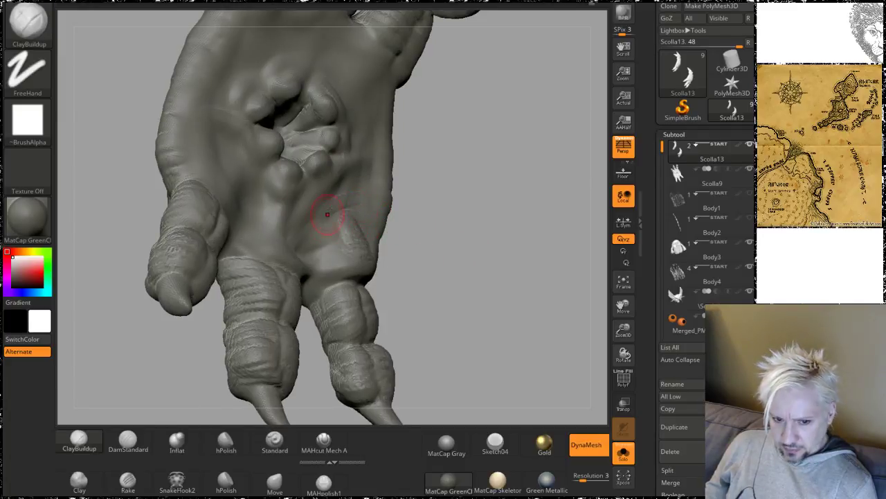
{"action": "mouse_move", "coordinate": [466, 252]}
{"action": "left_mouse_down"}
{"action": "mouse_move", "coordinate": [486, 267]}
{"action": "mouse_move", "coordinate": [477, 242]}
{"action": "mouse_move", "coordinate": [457, 264]}
{"action": "mouse_move", "coordinate": [446, 239]}
{"action": "left_mouse_up"}
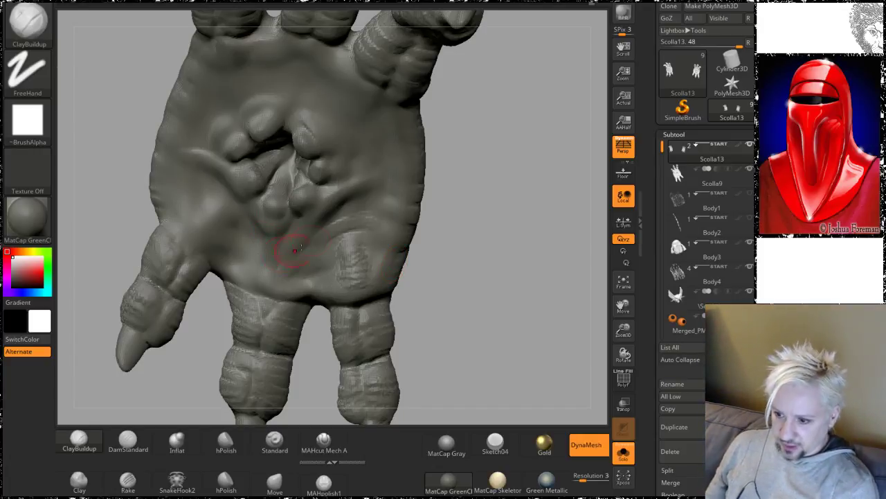
Step: Sculpt a curved fold arching around the pad above the lower-right finger, and smooth its strokes
{"action": "left_click_drag", "start_coordinate": [462, 284], "coordinate": [436, 284], "text": "alt"}
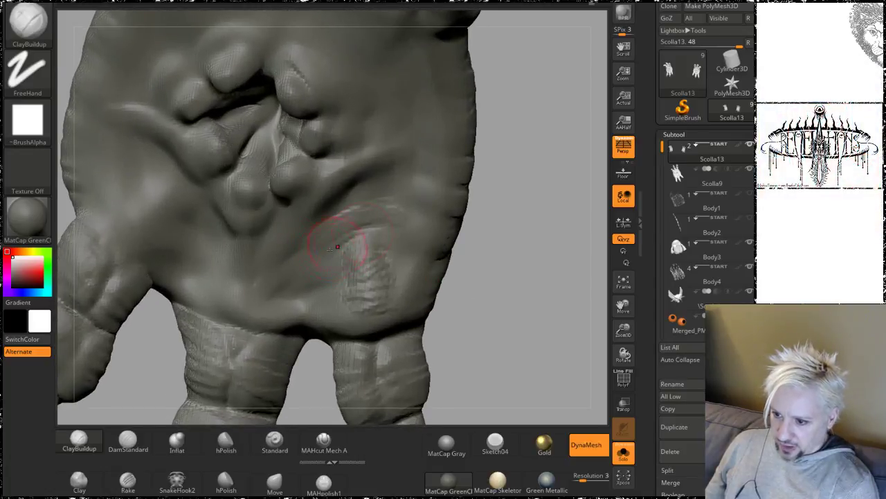
{"action": "left_click_drag", "start_coordinate": [338, 246], "coordinate": [382, 223]}
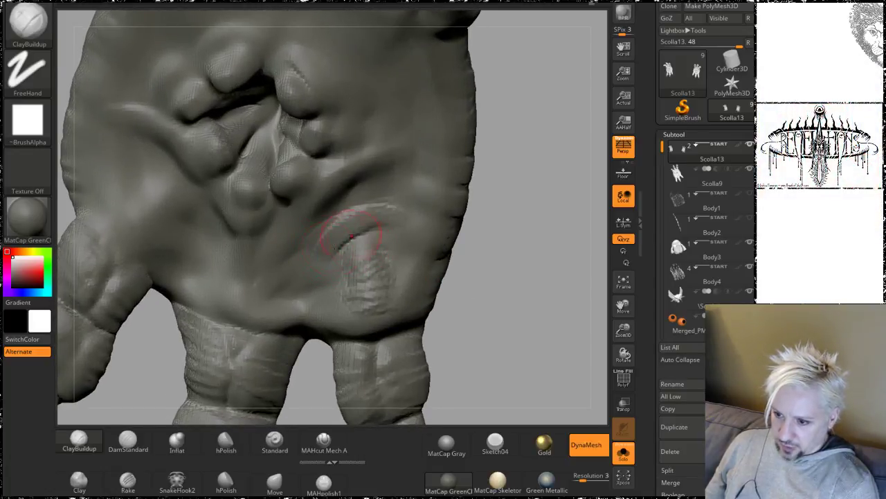
{"action": "mouse_move", "coordinate": [331, 231]}
{"action": "left_mouse_down"}
{"action": "mouse_move", "coordinate": [368, 215]}
{"action": "mouse_move", "coordinate": [387, 236]}
{"action": "mouse_move", "coordinate": [385, 211]}
{"action": "mouse_move", "coordinate": [353, 245]}
{"action": "mouse_move", "coordinate": [333, 246]}
{"action": "left_mouse_up"}
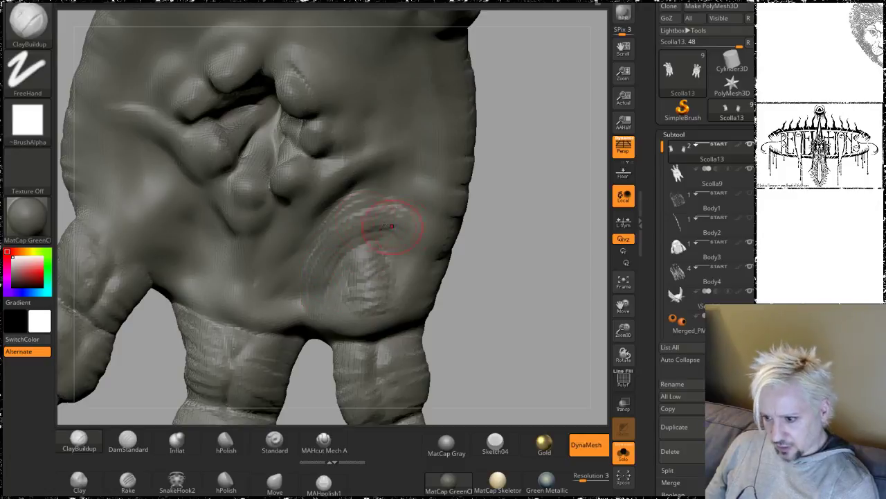
{"action": "mouse_move", "coordinate": [392, 226]}
{"action": "left_mouse_down"}
{"action": "mouse_move", "coordinate": [409, 211]}
{"action": "mouse_move", "coordinate": [328, 257]}
{"action": "mouse_move", "coordinate": [380, 230]}
{"action": "mouse_move", "coordinate": [343, 251]}
{"action": "left_mouse_up"}
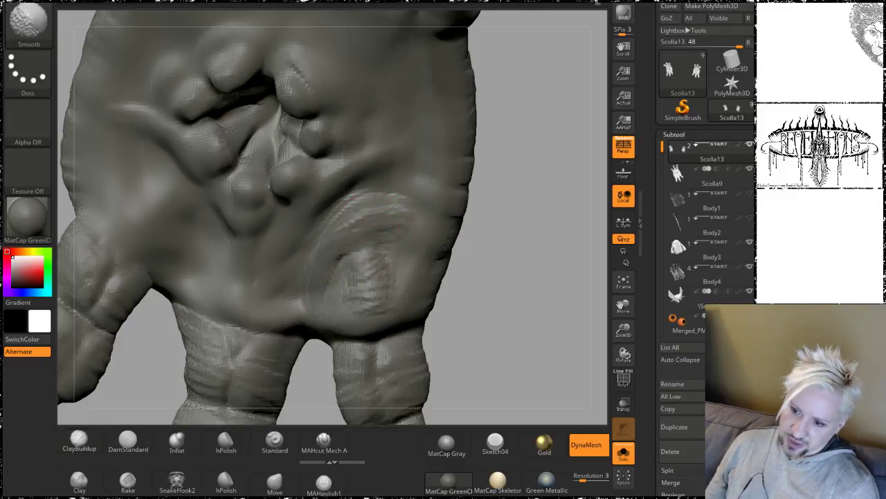
{"action": "mouse_move", "coordinate": [355, 210]}
{"action": "left_mouse_down", "text": "shift"}
{"action": "mouse_move", "coordinate": [348, 216]}
{"action": "mouse_move", "coordinate": [393, 215]}
{"action": "left_mouse_up", "text": "shift"}
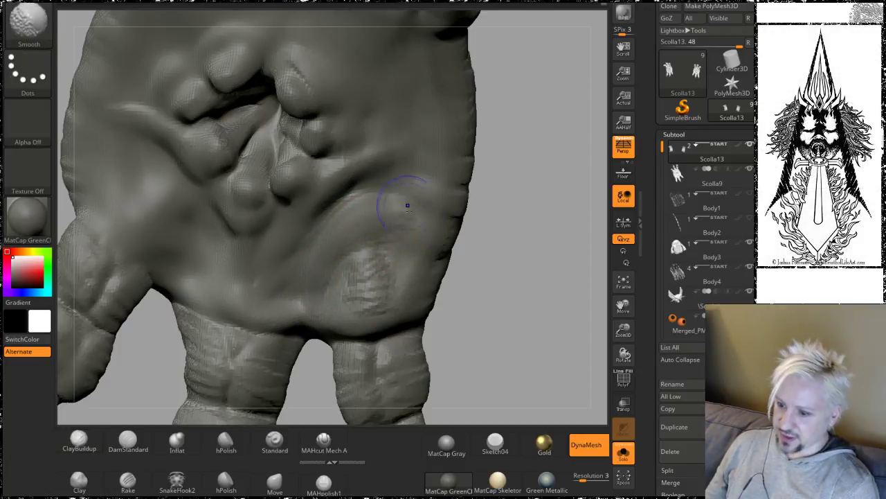
Step: Refine the pad above the lower-right finger and shape the palm surface below the bottom bump with ClayBuildup
{"action": "left_click_drag", "start_coordinate": [500, 287], "coordinate": [491, 237], "text": "alt"}
{"action": "mouse_move", "coordinate": [491, 237]}
{"action": "left_mouse_down"}
{"action": "mouse_move", "coordinate": [505, 252]}
{"action": "mouse_move", "coordinate": [461, 267]}
{"action": "left_mouse_up"}
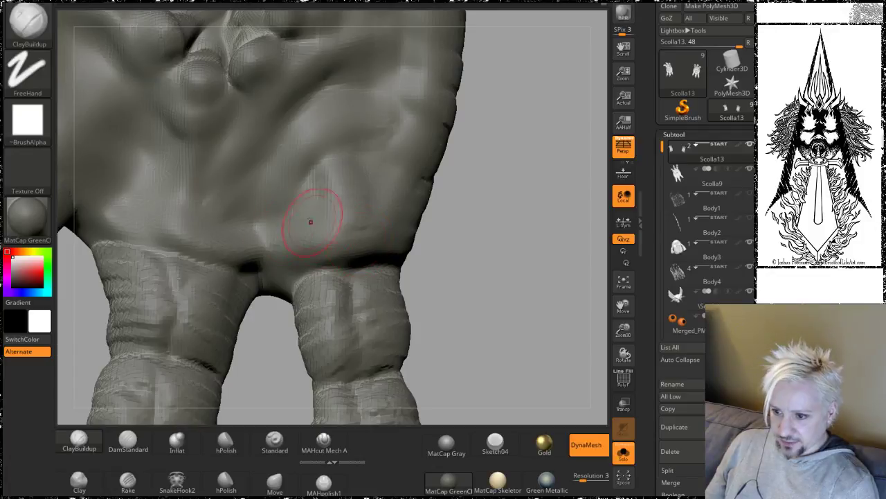
{"action": "mouse_move", "coordinate": [475, 207]}
{"action": "left_mouse_down"}
{"action": "mouse_move", "coordinate": [572, 261]}
{"action": "mouse_move", "coordinate": [441, 222]}
{"action": "left_mouse_up"}
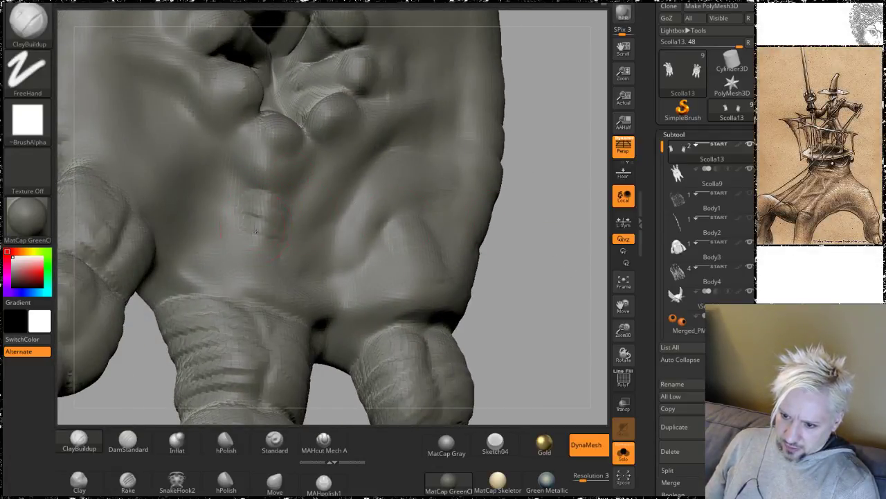
{"action": "mouse_move", "coordinate": [522, 248]}
{"action": "left_mouse_down"}
{"action": "mouse_move", "coordinate": [554, 290]}
{"action": "mouse_move", "coordinate": [569, 294]}
{"action": "left_mouse_up"}
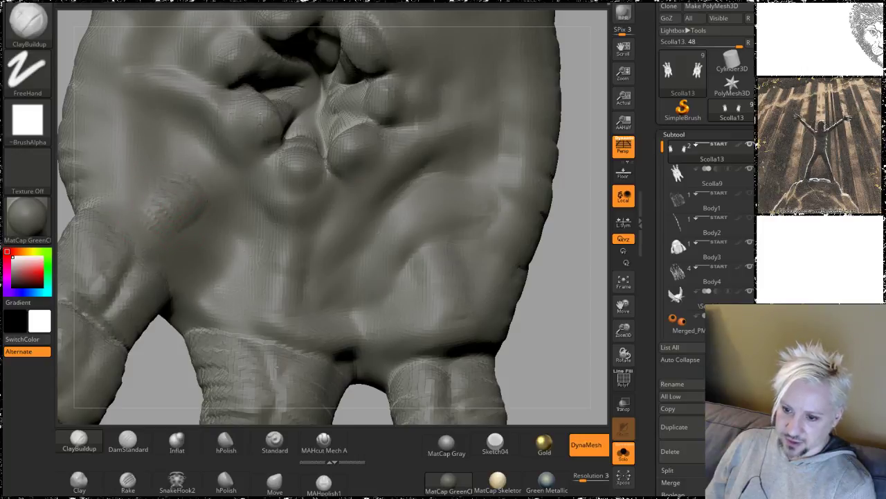
Step: Build up a ridge running from the lower-left finger's base into the palm, and smooth it into the surface
{"action": "left_click_drag", "start_coordinate": [538, 326], "coordinate": [631, 288], "text": "alt"}
{"action": "mouse_move", "coordinate": [122, 151]}
{"action": "left_mouse_down", "text": "alt"}
{"action": "mouse_move", "coordinate": [188, 180]}
{"action": "mouse_move", "coordinate": [141, 175]}
{"action": "left_mouse_up", "text": "alt"}
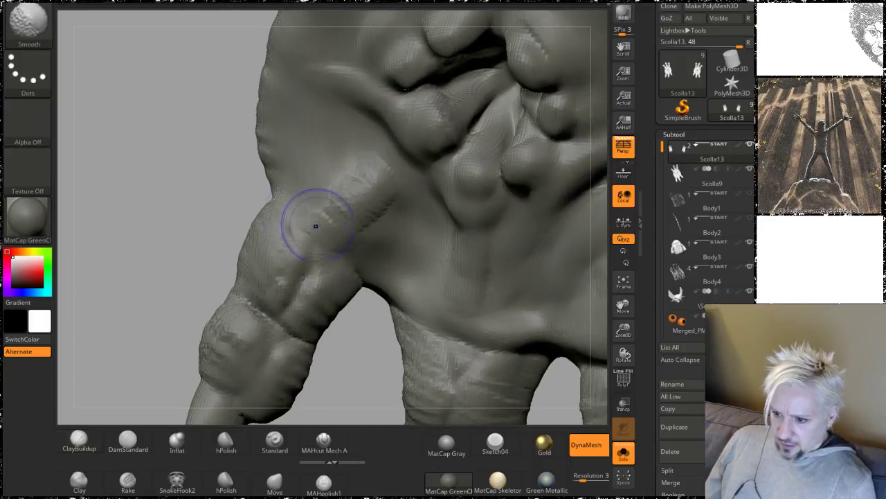
{"action": "mouse_move", "coordinate": [316, 226]}
{"action": "left_mouse_down", "text": "shift"}
{"action": "mouse_move", "coordinate": [340, 208]}
{"action": "mouse_move", "coordinate": [411, 230]}
{"action": "left_mouse_up", "text": "shift"}
{"action": "left_click_drag", "start_coordinate": [111, 168], "coordinate": [146, 136]}
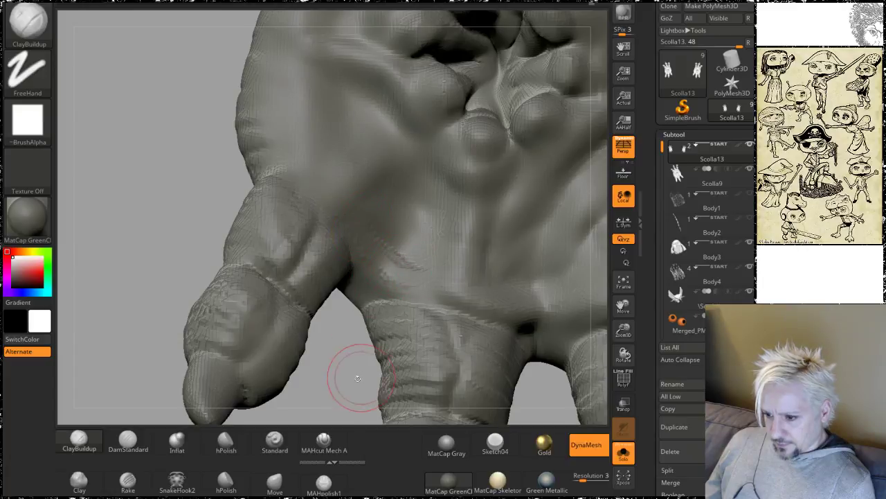
Step: Add a curved clay fold around the palm area above the lower-left finger, and smooth it
{"action": "left_click_drag", "start_coordinate": [350, 377], "coordinate": [340, 313]}
{"action": "mouse_move", "coordinate": [339, 315]}
{"action": "right_mouse_down"}
{"action": "mouse_move", "coordinate": [346, 381]}
{"action": "mouse_move", "coordinate": [358, 389]}
{"action": "mouse_move", "coordinate": [334, 339]}
{"action": "mouse_move", "coordinate": [334, 305]}
{"action": "right_mouse_up"}
{"action": "left_click_drag", "start_coordinate": [550, 259], "coordinate": [480, 255], "text": "alt"}
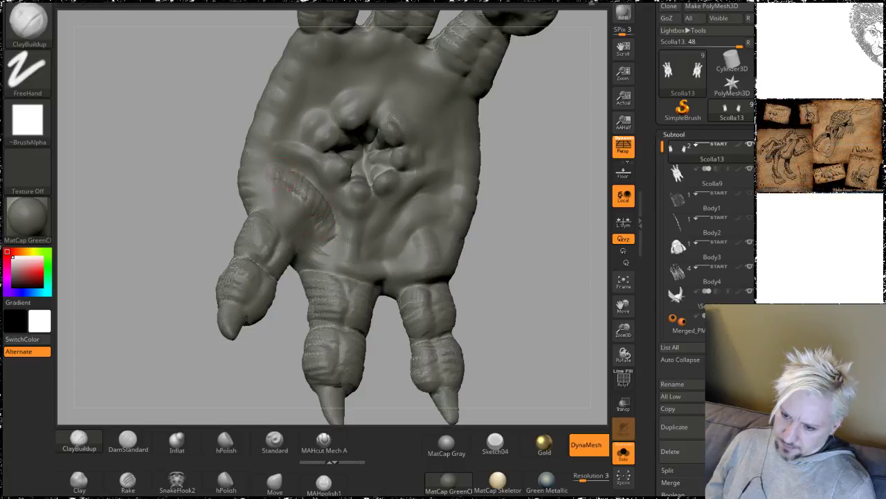
{"action": "key", "text": "shift"}
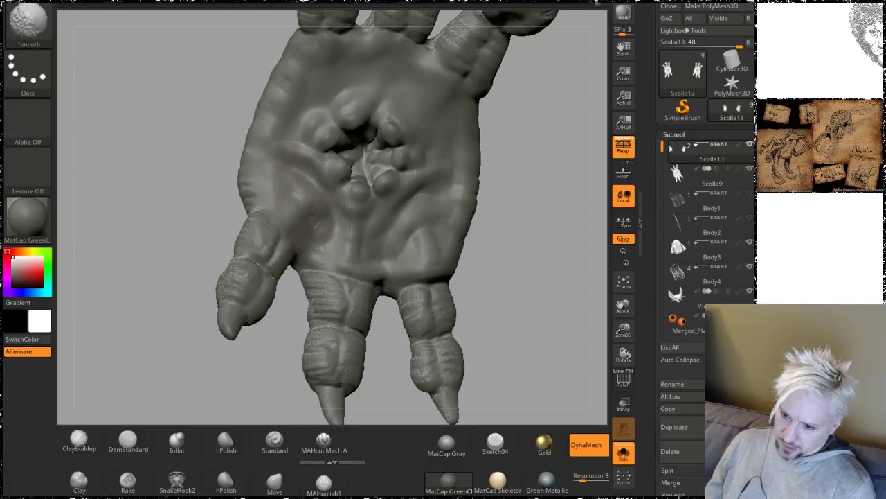
Step: Build up the curved palm fold above the lower-left finger with ClayBuildup and smooth it into the surrounding surface
{"action": "left_click_drag", "start_coordinate": [326, 246], "coordinate": [281, 180], "text": "shift"}
{"action": "mouse_move", "coordinate": [522, 174]}
{"action": "left_mouse_down"}
{"action": "mouse_move", "coordinate": [524, 218]}
{"action": "mouse_move", "coordinate": [464, 247]}
{"action": "left_mouse_up"}
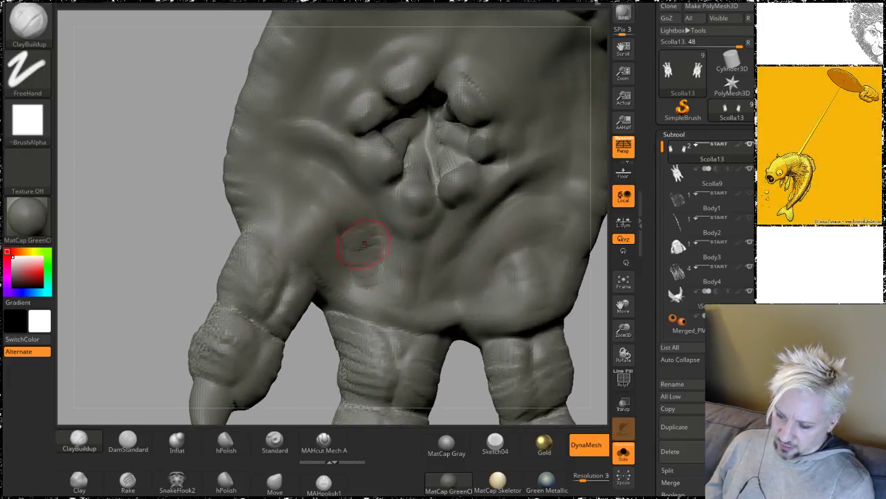
{"action": "left_click_drag", "start_coordinate": [367, 271], "coordinate": [352, 222]}
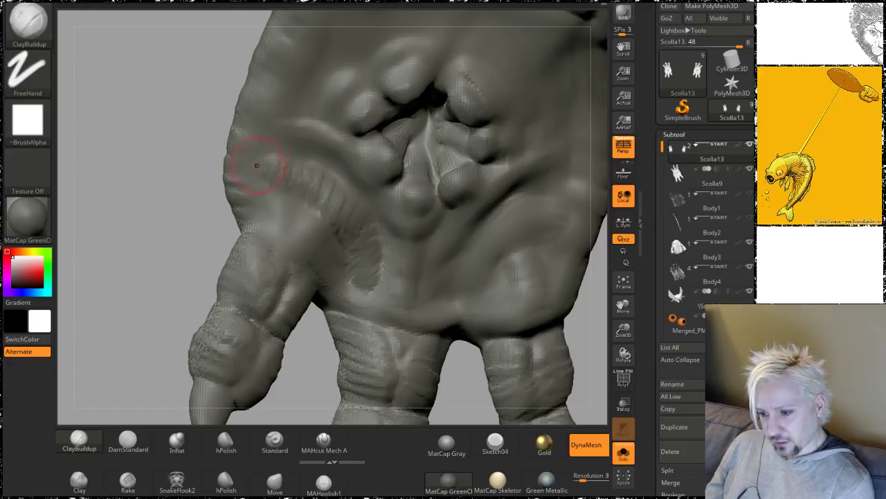
{"action": "key", "text": "shift"}
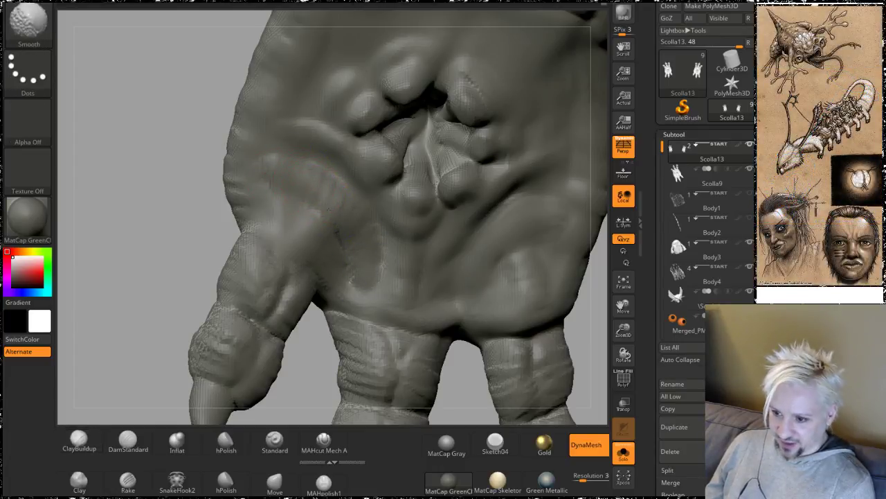
{"action": "mouse_move", "coordinate": [192, 240]}
{"action": "left_mouse_down"}
{"action": "mouse_move", "coordinate": [195, 175]}
{"action": "mouse_move", "coordinate": [184, 184]}
{"action": "left_mouse_up"}
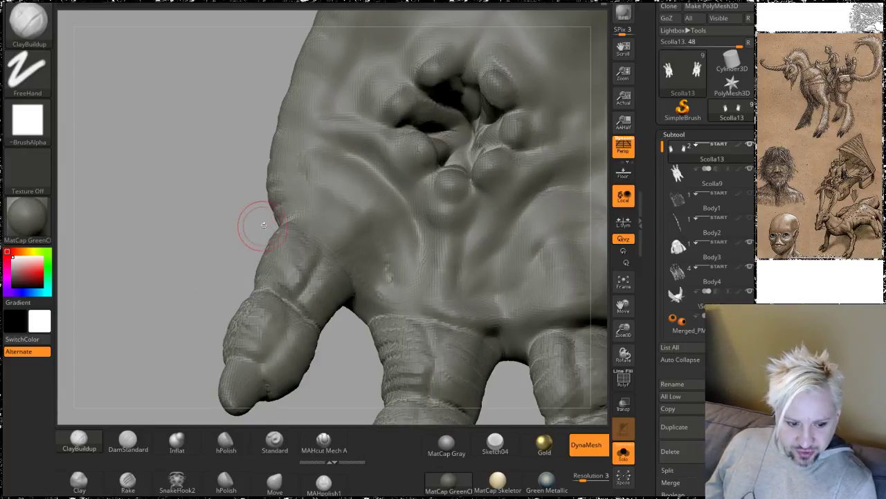
{"action": "left_click_drag", "start_coordinate": [182, 203], "coordinate": [177, 245]}
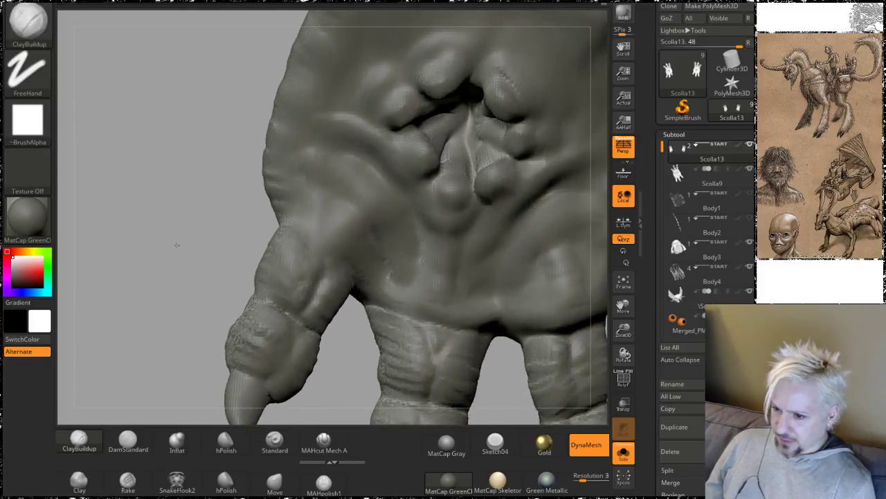
{"action": "key", "text": "shift"}
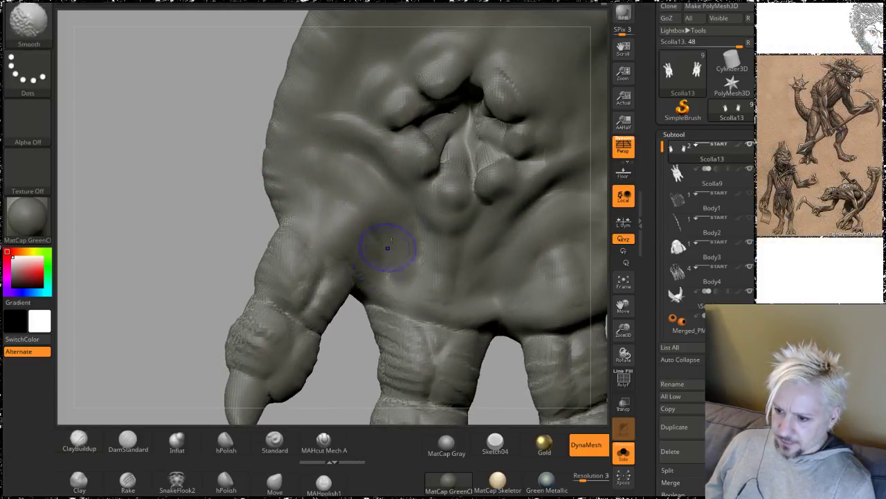
Step: Add clay ridges running from the bases of the upper fingers toward the palm opening, and smooth them
{"action": "mouse_move", "coordinate": [167, 75]}
{"action": "left_mouse_down"}
{"action": "mouse_move", "coordinate": [164, 155]}
{"action": "mouse_move", "coordinate": [187, 154]}
{"action": "left_mouse_up"}
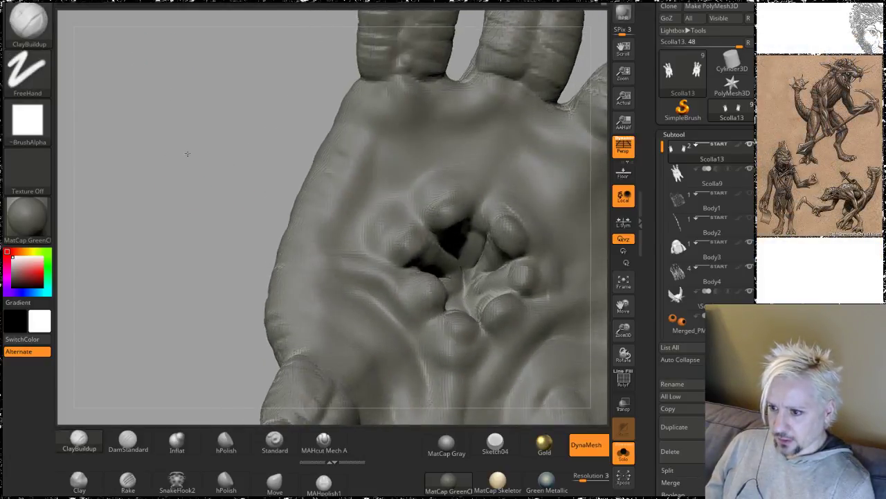
{"action": "left_click_drag", "start_coordinate": [381, 173], "coordinate": [422, 155]}
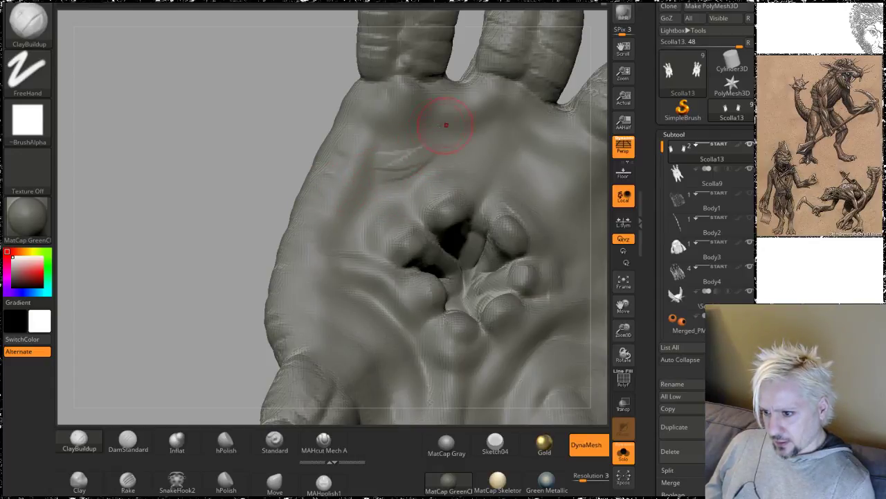
{"action": "left_click_drag", "start_coordinate": [404, 106], "coordinate": [409, 155]}
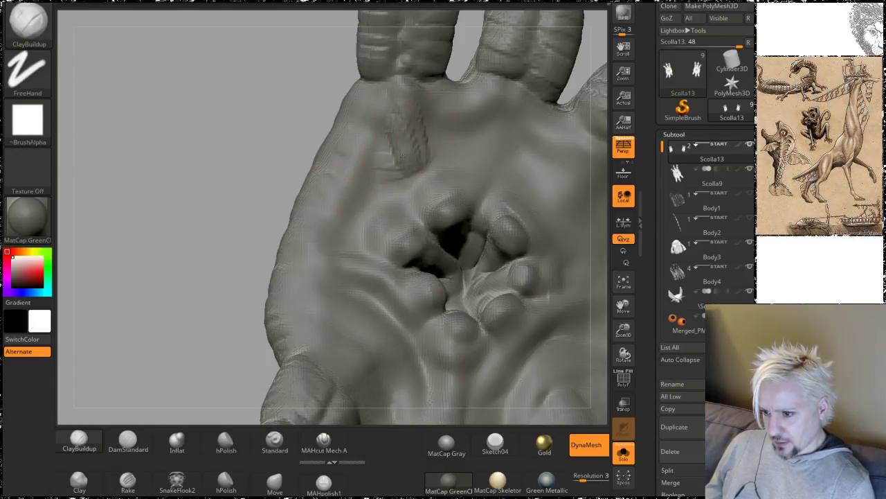
{"action": "key", "text": "shift"}
{"action": "mouse_move", "coordinate": [495, 118]}
{"action": "left_mouse_down"}
{"action": "mouse_move", "coordinate": [498, 145]}
{"action": "mouse_move", "coordinate": [491, 118]}
{"action": "left_mouse_up"}
{"action": "mouse_move", "coordinate": [157, 115]}
{"action": "left_mouse_down", "text": "alt"}
{"action": "mouse_move", "coordinate": [102, 139]}
{"action": "mouse_move", "coordinate": [20, 128]}
{"action": "left_mouse_up", "text": "alt"}
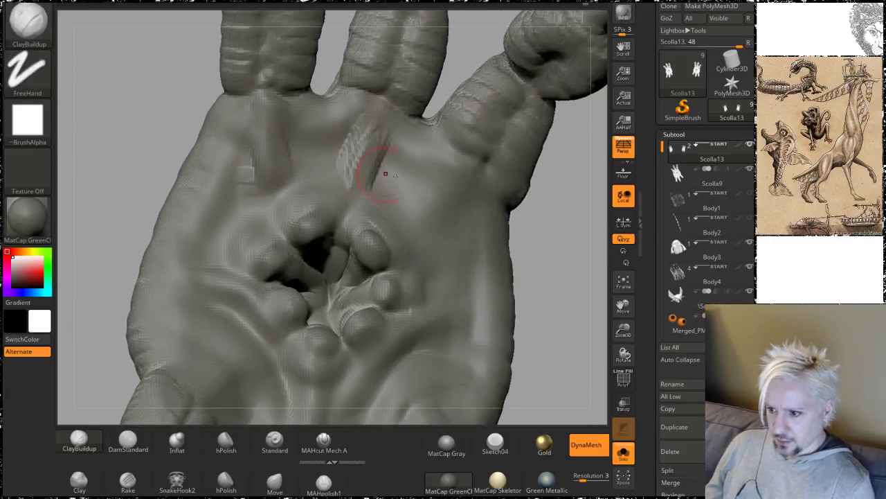
{"action": "mouse_move", "coordinate": [463, 173]}
{"action": "left_mouse_down"}
{"action": "mouse_move", "coordinate": [437, 211]}
{"action": "mouse_move", "coordinate": [454, 187]}
{"action": "mouse_move", "coordinate": [340, 124]}
{"action": "left_mouse_up"}
{"action": "left_click_drag", "start_coordinate": [269, 178], "coordinate": [253, 170], "text": "shift"}
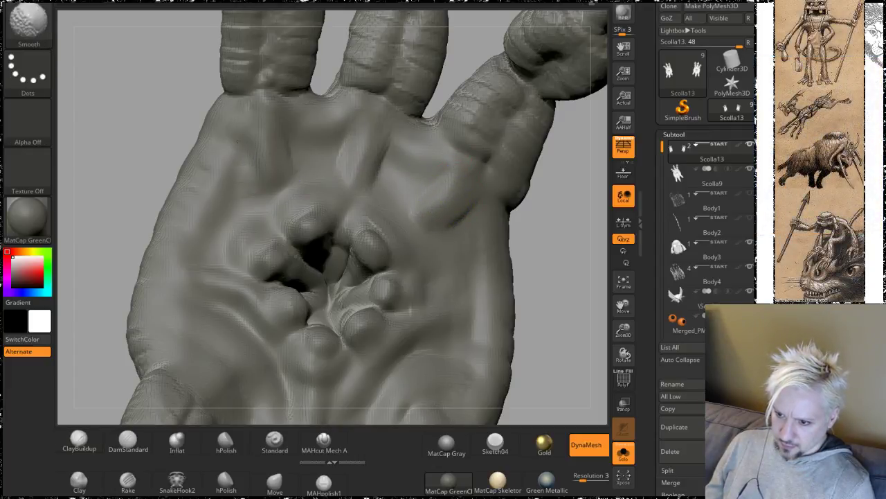
Step: Sculpt a curved fold between the palm opening and the upper-right finger's pad, and smooth its strokes
{"action": "left_click_drag", "start_coordinate": [554, 249], "coordinate": [456, 151], "text": "alt"}
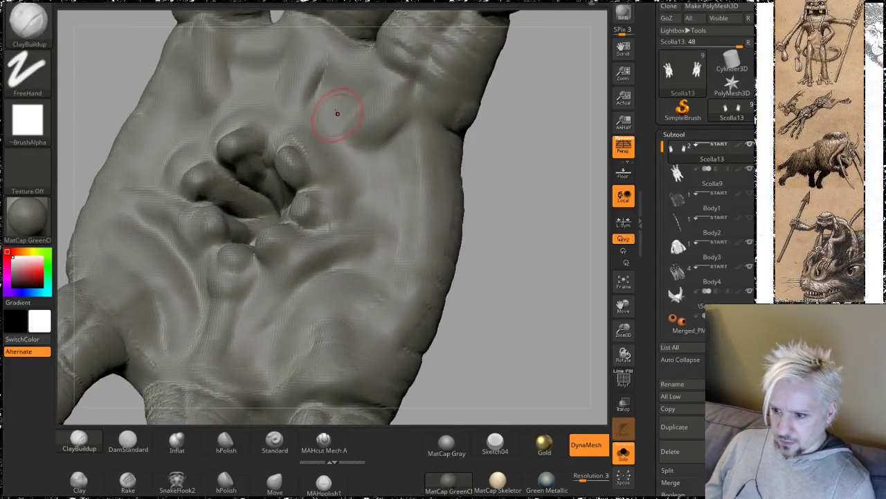
{"action": "mouse_move", "coordinate": [332, 109]}
{"action": "left_mouse_down"}
{"action": "mouse_move", "coordinate": [363, 166]}
{"action": "mouse_move", "coordinate": [358, 151]}
{"action": "left_mouse_up"}
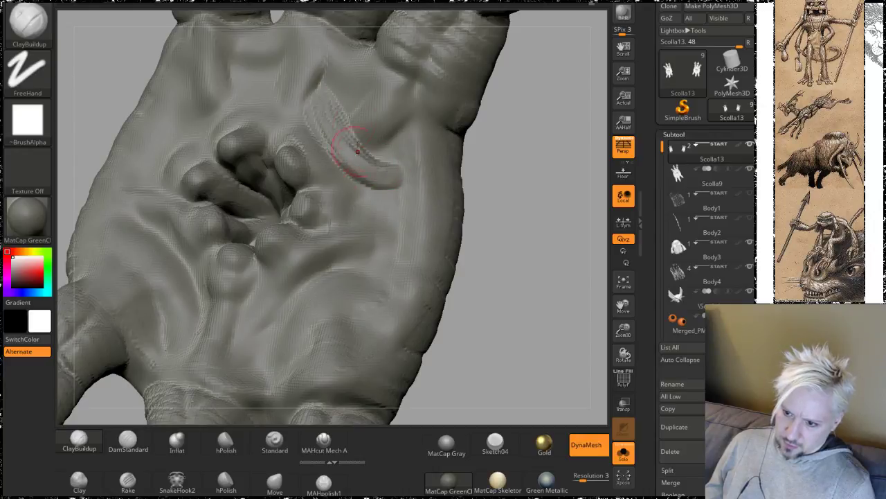
{"action": "left_click_drag", "start_coordinate": [326, 103], "coordinate": [286, 113]}
{"action": "mouse_move", "coordinate": [527, 222]}
{"action": "left_mouse_down", "text": "alt"}
{"action": "mouse_move", "coordinate": [556, 258]}
{"action": "mouse_move", "coordinate": [582, 249]}
{"action": "left_mouse_up", "text": "alt"}
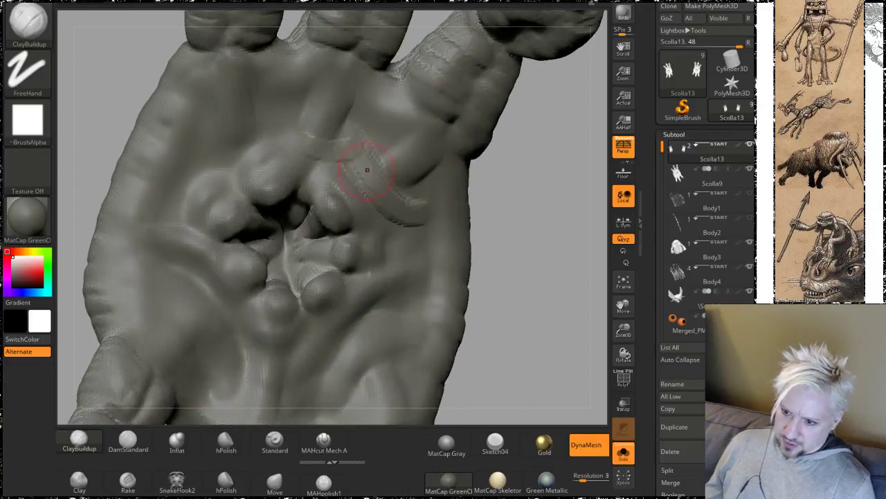
{"action": "key", "text": "shift"}
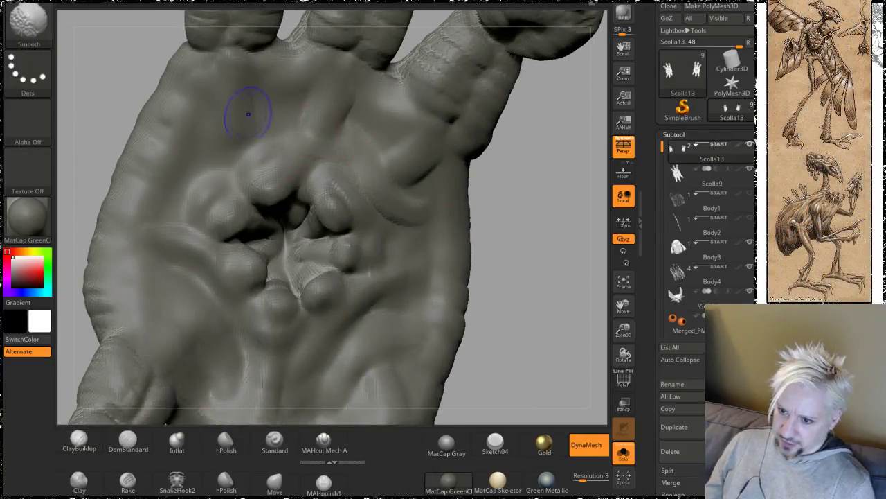
Step: Build up a curved fold across the palm between the upper-left finger and the opening, and smooth the surface around it
{"action": "mouse_move", "coordinate": [246, 144]}
{"action": "left_mouse_down"}
{"action": "mouse_move", "coordinate": [269, 130]}
{"action": "mouse_move", "coordinate": [226, 148]}
{"action": "mouse_move", "coordinate": [275, 135]}
{"action": "mouse_move", "coordinate": [222, 149]}
{"action": "mouse_move", "coordinate": [284, 115]}
{"action": "mouse_move", "coordinate": [196, 177]}
{"action": "left_mouse_up"}
{"action": "mouse_move", "coordinate": [520, 261]}
{"action": "left_mouse_down", "text": "alt"}
{"action": "mouse_move", "coordinate": [498, 196]}
{"action": "mouse_move", "coordinate": [477, 216]}
{"action": "mouse_move", "coordinate": [471, 205]}
{"action": "mouse_move", "coordinate": [427, 222]}
{"action": "mouse_move", "coordinate": [427, 295]}
{"action": "left_mouse_up", "text": "alt"}
{"action": "key", "text": "shift"}
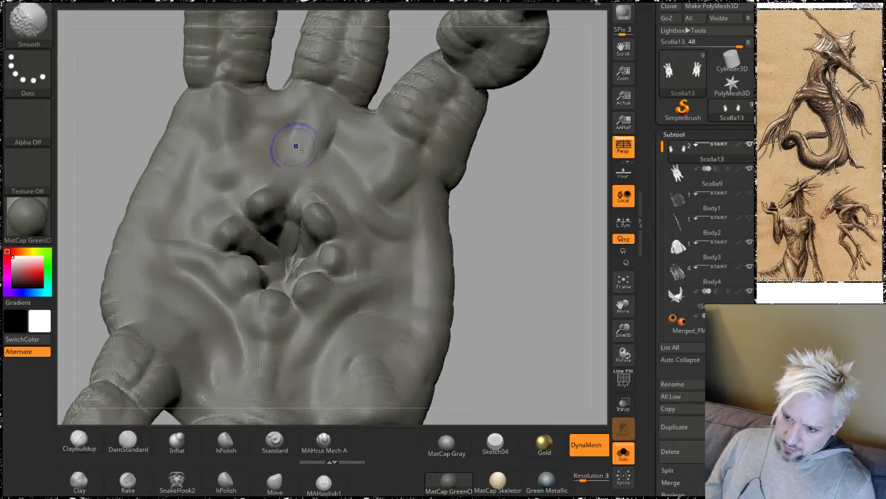
{"action": "mouse_move", "coordinate": [528, 194]}
{"action": "left_mouse_down"}
{"action": "mouse_move", "coordinate": [517, 217]}
{"action": "mouse_move", "coordinate": [500, 206]}
{"action": "left_mouse_up"}
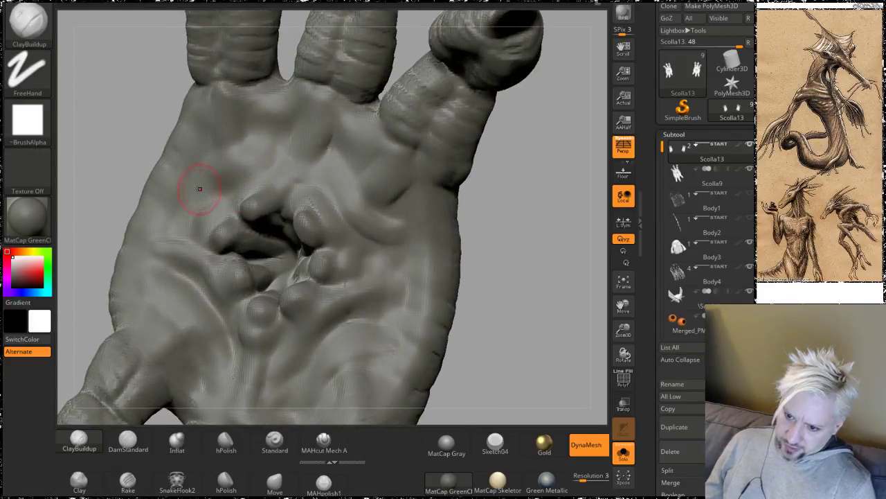
{"action": "mouse_move", "coordinate": [204, 186]}
{"action": "left_mouse_down"}
{"action": "mouse_move", "coordinate": [257, 143]}
{"action": "mouse_move", "coordinate": [252, 131]}
{"action": "left_mouse_up"}
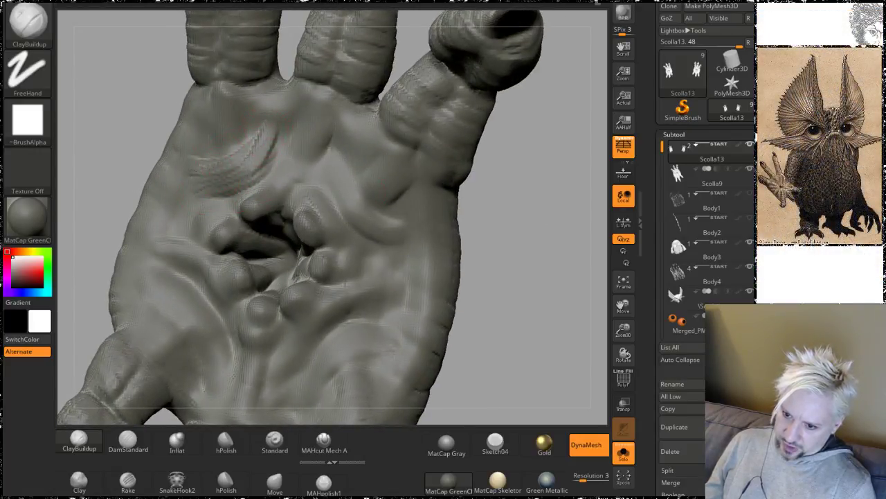
{"action": "key", "text": "shift"}
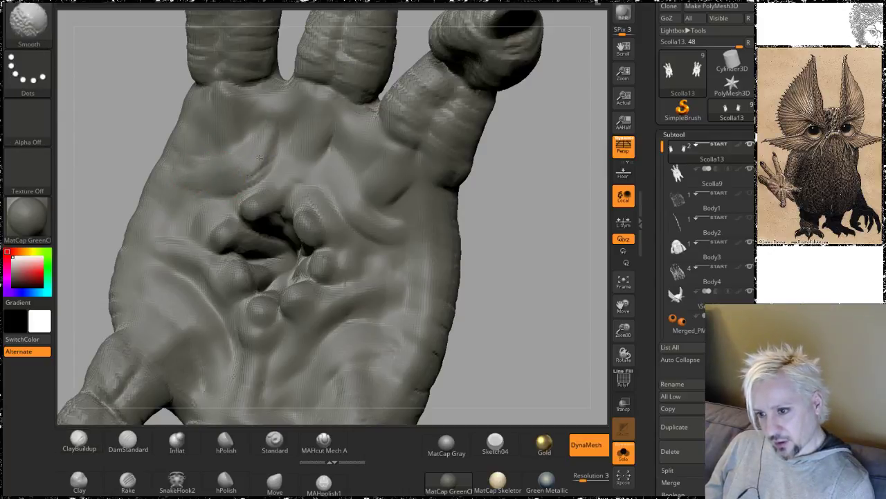
{"action": "left_click_drag", "start_coordinate": [259, 158], "coordinate": [255, 179], "text": "shift"}
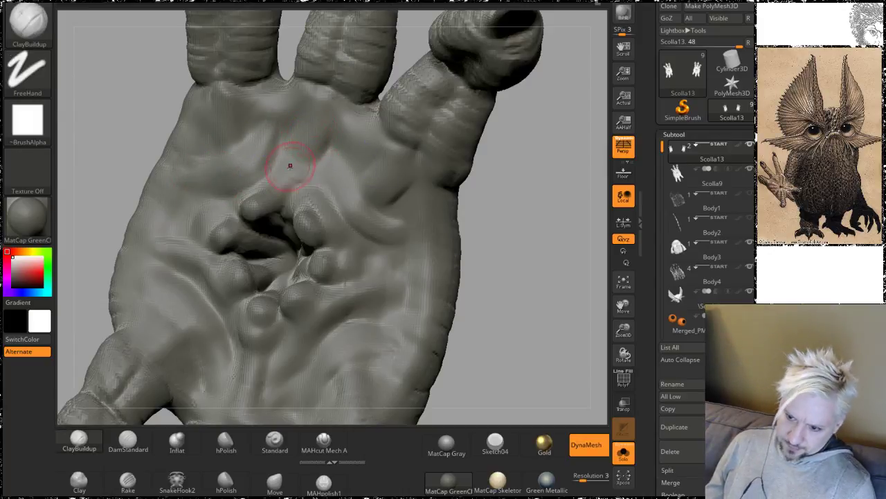
{"action": "left_click_drag", "start_coordinate": [296, 146], "coordinate": [316, 188], "text": "shift"}
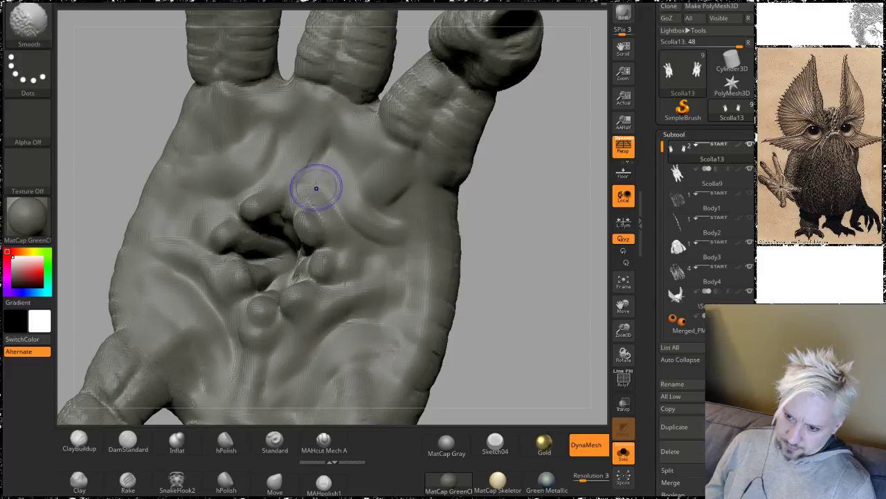
Step: Extend a clay fold below the upper-right finger out to the palm's edge, and smooth the pad at that finger's base
{"action": "left_click_drag", "start_coordinate": [392, 220], "coordinate": [341, 209]}
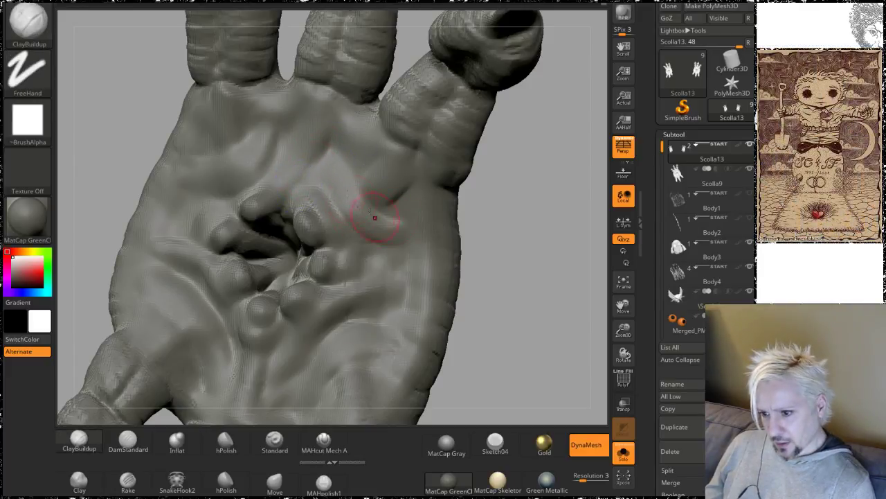
{"action": "mouse_move", "coordinate": [415, 209]}
{"action": "left_mouse_down"}
{"action": "mouse_move", "coordinate": [386, 220]}
{"action": "mouse_move", "coordinate": [393, 231]}
{"action": "mouse_move", "coordinate": [421, 230]}
{"action": "mouse_move", "coordinate": [416, 237]}
{"action": "mouse_move", "coordinate": [376, 237]}
{"action": "left_mouse_up"}
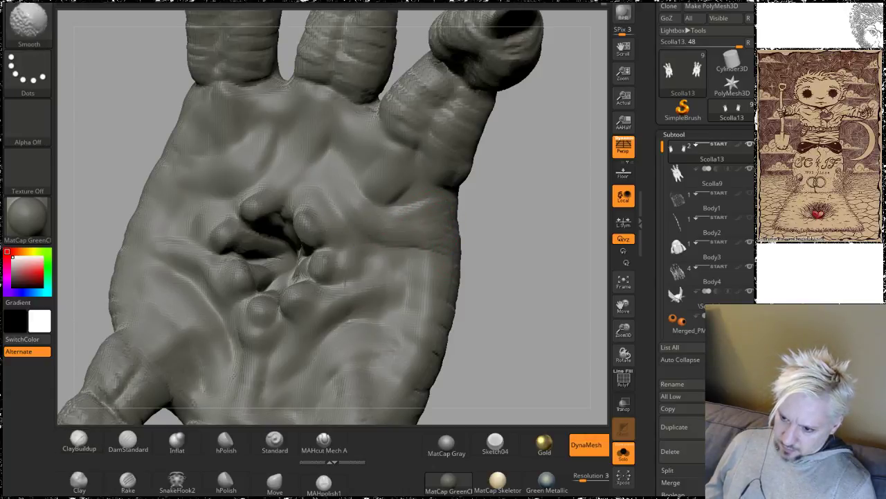
{"action": "left_click_drag", "start_coordinate": [562, 231], "coordinate": [408, 217]}
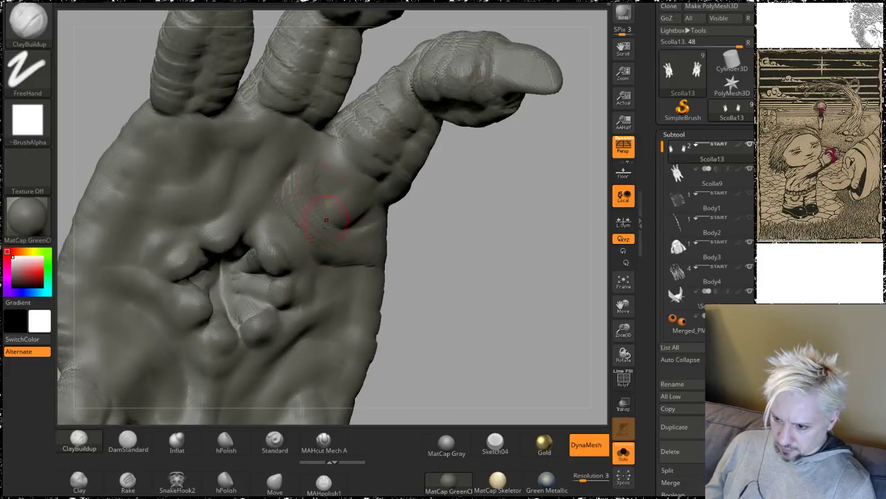
{"action": "key", "text": "shift"}
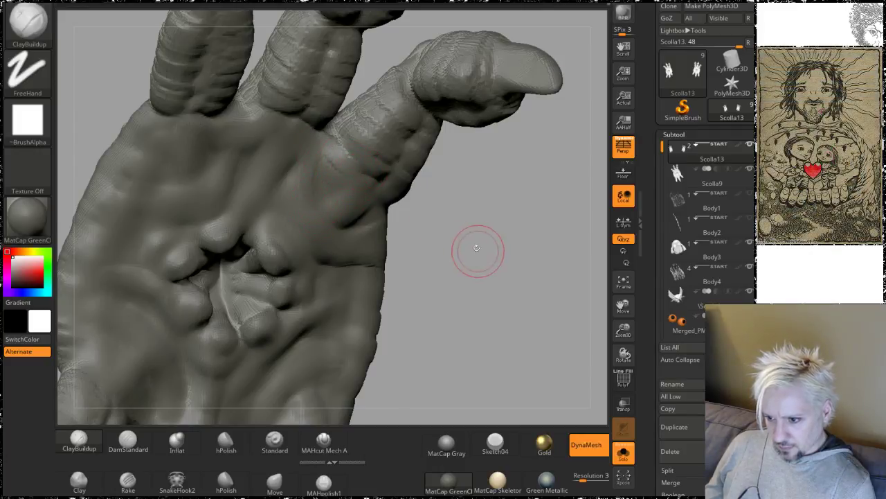
Step: Carve creases around the upper-right finger's base and the adjoining palm edge with DamStandard, and soften the nearby palm surface
{"action": "mouse_move", "coordinate": [475, 247]}
{"action": "left_mouse_down"}
{"action": "mouse_move", "coordinate": [139, 402]}
{"action": "mouse_move", "coordinate": [155, 412]}
{"action": "left_mouse_up"}
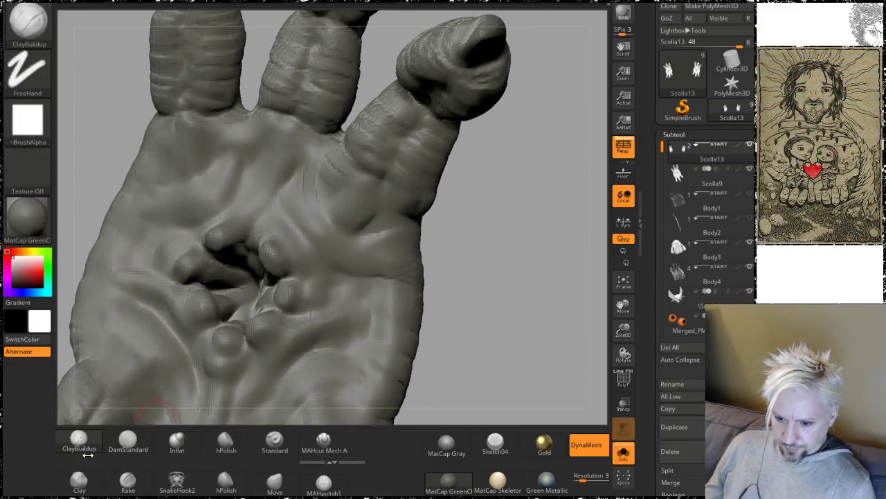
{"action": "left_click", "coordinate": [130, 439]}
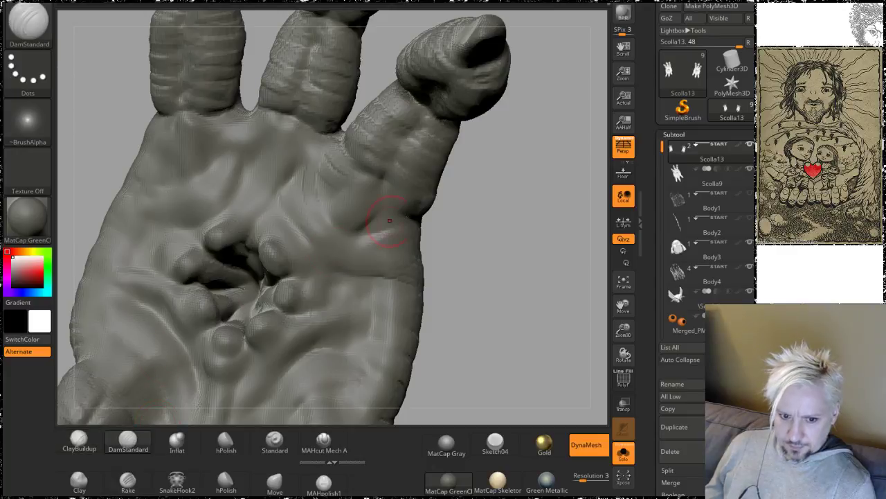
{"action": "mouse_move", "coordinate": [475, 198]}
{"action": "left_mouse_down"}
{"action": "mouse_move", "coordinate": [486, 208]}
{"action": "mouse_move", "coordinate": [492, 200]}
{"action": "mouse_move", "coordinate": [480, 224]}
{"action": "mouse_move", "coordinate": [406, 187]}
{"action": "left_mouse_up"}
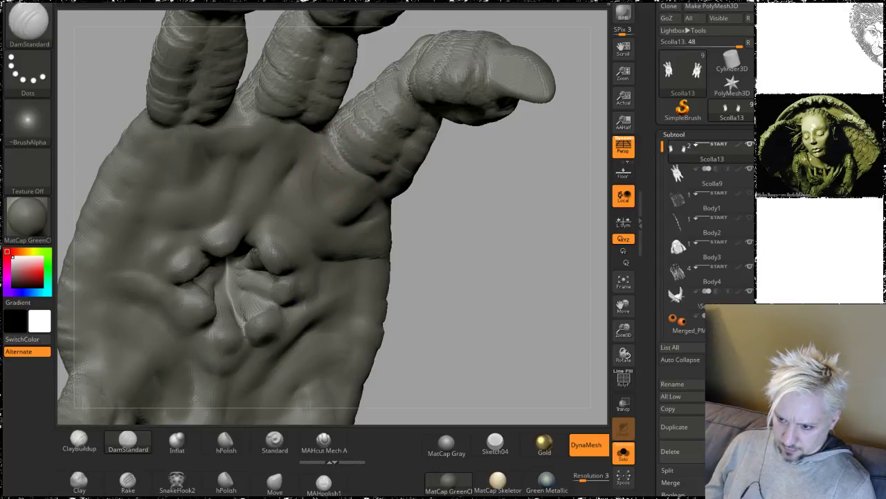
{"action": "mouse_move", "coordinate": [467, 192]}
{"action": "left_mouse_down"}
{"action": "mouse_move", "coordinate": [359, 159]}
{"action": "mouse_move", "coordinate": [421, 177]}
{"action": "left_mouse_up"}
{"action": "mouse_move", "coordinate": [519, 110]}
{"action": "left_mouse_down"}
{"action": "mouse_move", "coordinate": [480, 99]}
{"action": "mouse_move", "coordinate": [416, 166]}
{"action": "mouse_move", "coordinate": [422, 173]}
{"action": "left_mouse_up"}
{"action": "left_click_drag", "start_coordinate": [277, 200], "coordinate": [353, 189]}
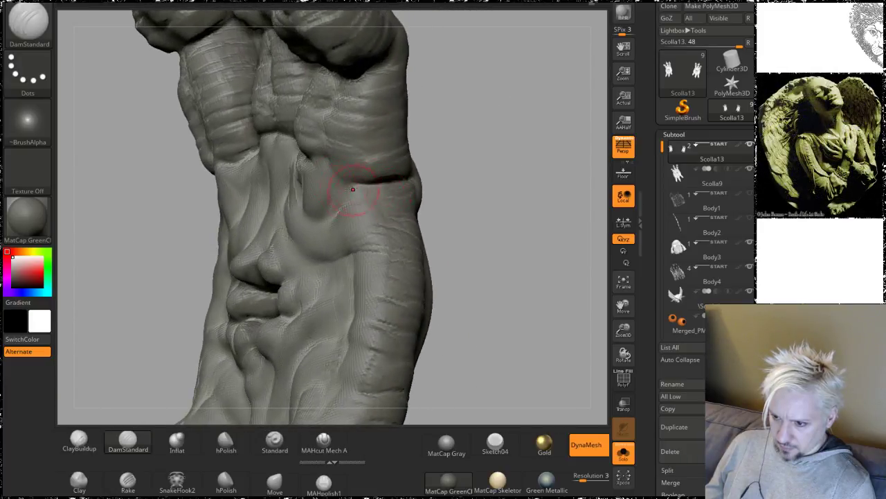
{"action": "mouse_move", "coordinate": [464, 123]}
{"action": "left_mouse_down"}
{"action": "mouse_move", "coordinate": [475, 124]}
{"action": "mouse_move", "coordinate": [341, 179]}
{"action": "mouse_move", "coordinate": [249, 144]}
{"action": "left_mouse_up"}
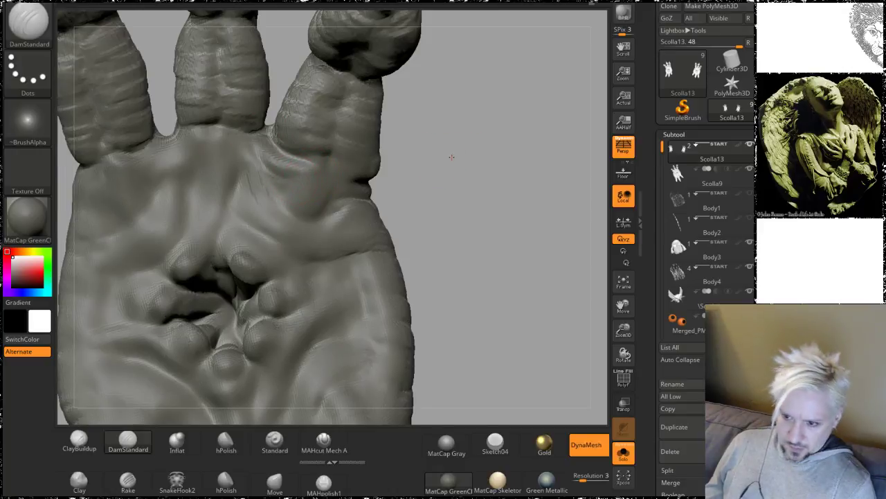
{"action": "left_click_drag", "start_coordinate": [451, 155], "coordinate": [540, 188], "text": "alt"}
{"action": "left_click_drag", "start_coordinate": [346, 221], "coordinate": [375, 246], "text": "shift"}
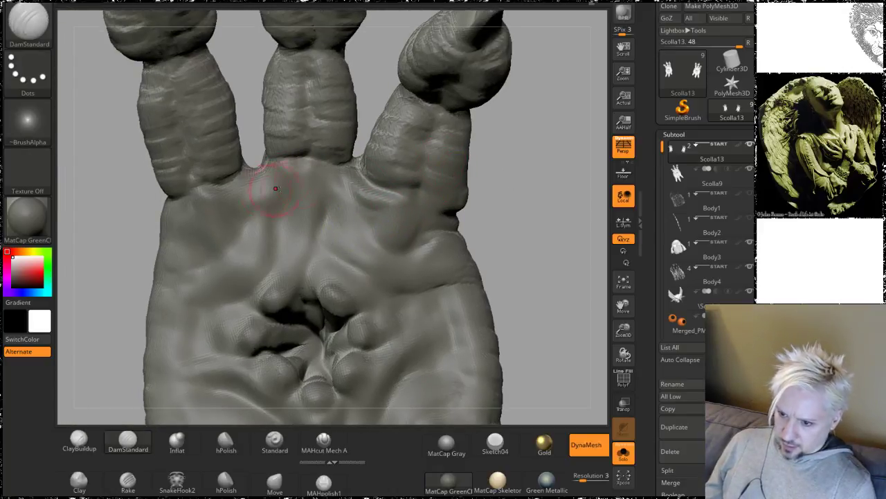
Step: Carve creases with DamStandard where the middle and upper-left fingers meet the palm, including the palm edge below the upper-left finger
{"action": "left_click_drag", "start_coordinate": [235, 71], "coordinate": [313, 55], "text": "alt"}
{"action": "left_click_drag", "start_coordinate": [126, 153], "coordinate": [122, 188]}
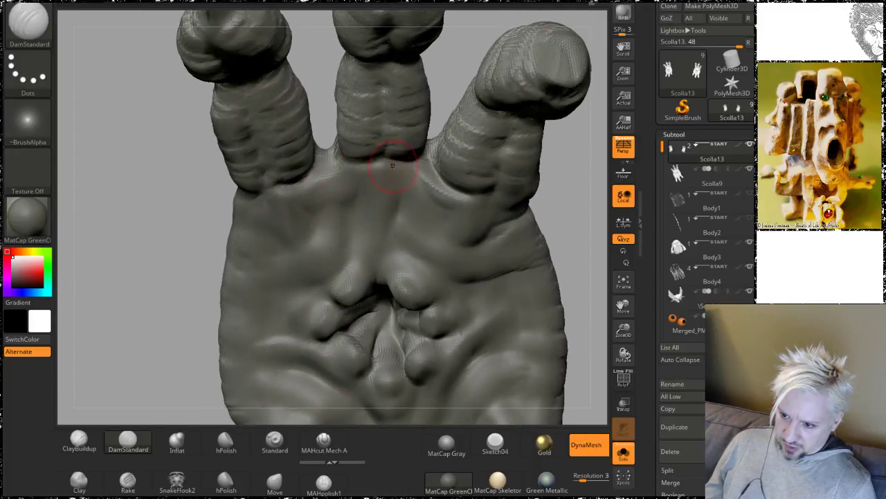
{"action": "left_click_drag", "start_coordinate": [309, 97], "coordinate": [286, 126]}
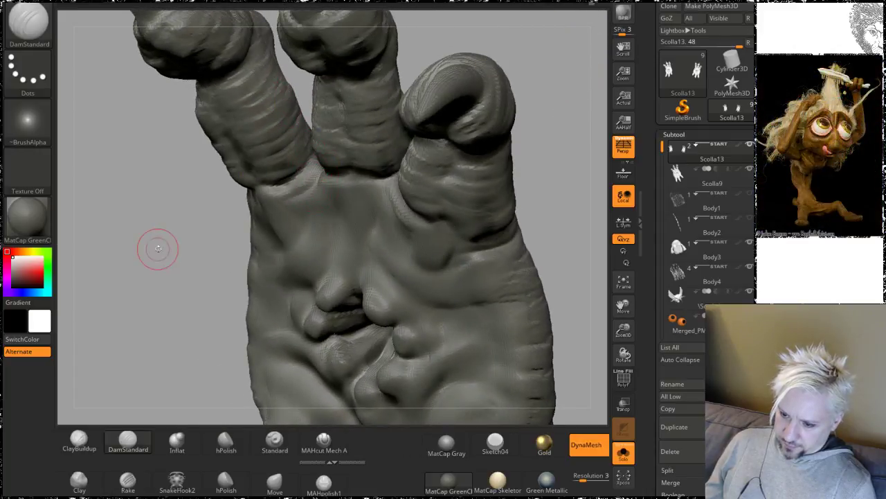
{"action": "left_click_drag", "start_coordinate": [158, 251], "coordinate": [243, 206]}
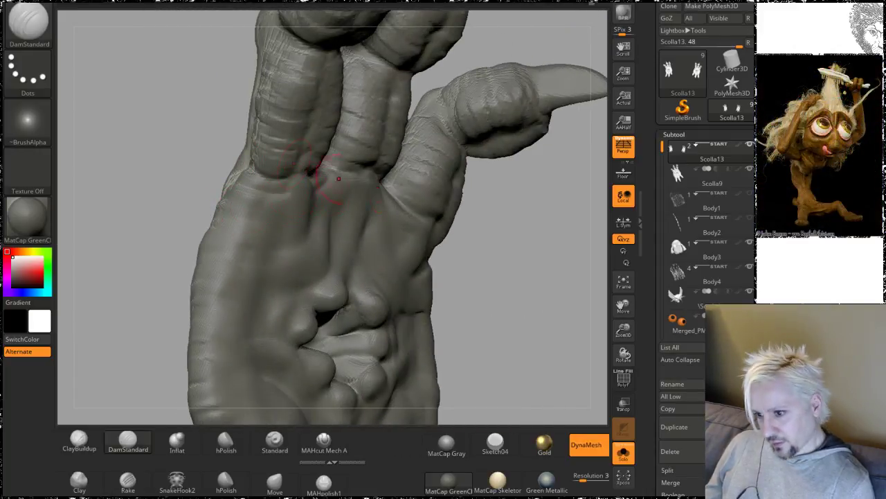
{"action": "mouse_move", "coordinate": [525, 255]}
{"action": "left_mouse_down"}
{"action": "mouse_move", "coordinate": [493, 192]}
{"action": "mouse_move", "coordinate": [462, 200]}
{"action": "mouse_move", "coordinate": [502, 207]}
{"action": "left_mouse_up"}
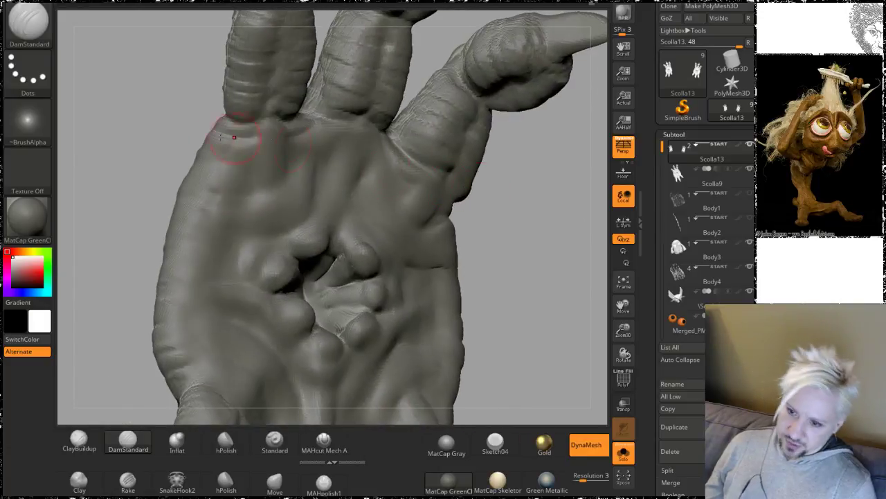
{"action": "mouse_move", "coordinate": [129, 113]}
{"action": "left_mouse_down"}
{"action": "mouse_move", "coordinate": [127, 129]}
{"action": "mouse_move", "coordinate": [132, 102]}
{"action": "mouse_move", "coordinate": [188, 109]}
{"action": "left_mouse_up"}
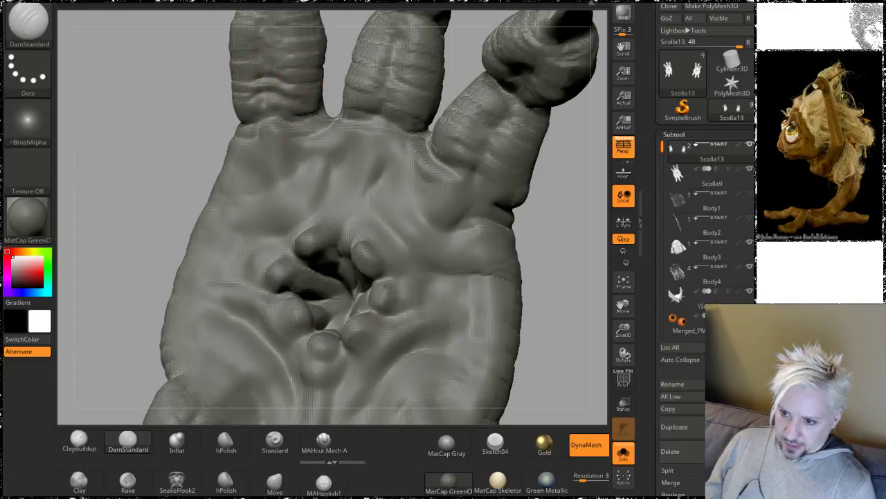
{"action": "mouse_move", "coordinate": [156, 132]}
{"action": "left_mouse_down"}
{"action": "mouse_move", "coordinate": [148, 184]}
{"action": "mouse_move", "coordinate": [170, 153]}
{"action": "left_mouse_up"}
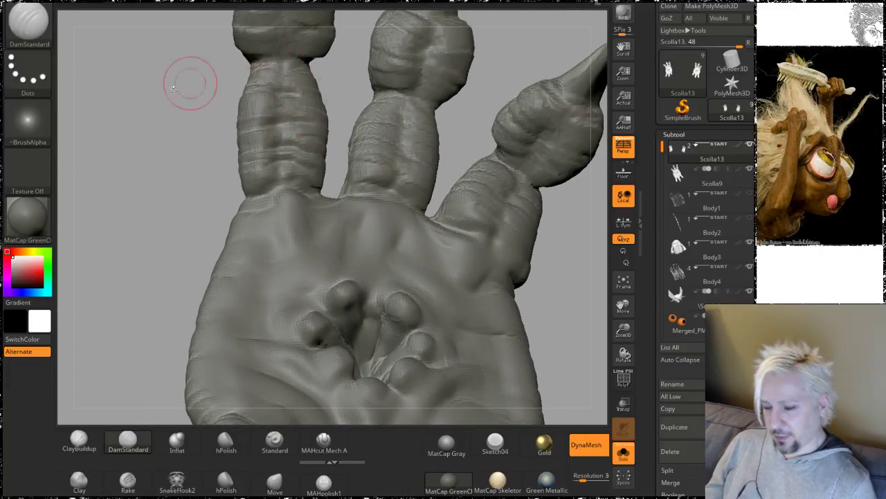
Step: Refine the crease at the upper-right finger's base from several angles, and soften the surface where the finger joins the palm
{"action": "mouse_move", "coordinate": [127, 109]}
{"action": "left_mouse_down"}
{"action": "mouse_move", "coordinate": [148, 201]}
{"action": "mouse_move", "coordinate": [286, 160]}
{"action": "left_mouse_up"}
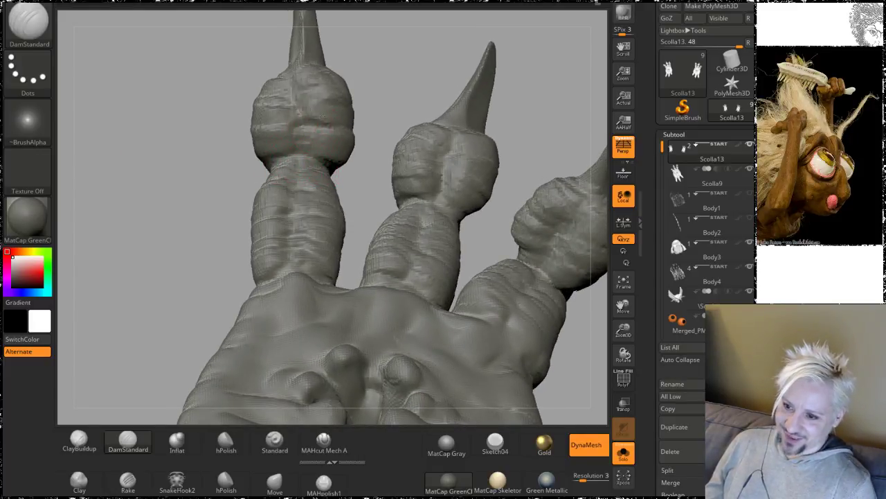
{"action": "mouse_move", "coordinate": [376, 67]}
{"action": "left_mouse_down"}
{"action": "mouse_move", "coordinate": [376, 129]}
{"action": "mouse_move", "coordinate": [366, 147]}
{"action": "mouse_move", "coordinate": [348, 90]}
{"action": "left_mouse_up"}
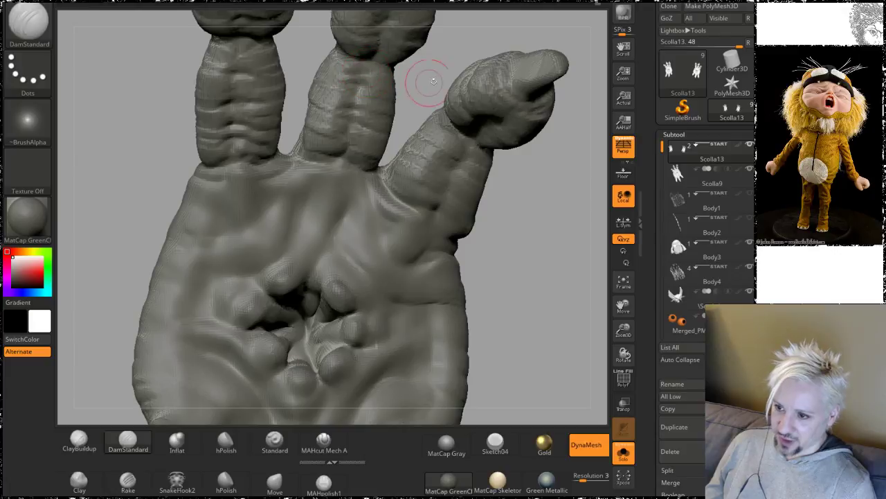
{"action": "mouse_move", "coordinate": [433, 81]}
{"action": "left_mouse_down"}
{"action": "mouse_move", "coordinate": [404, 135]}
{"action": "mouse_move", "coordinate": [401, 92]}
{"action": "mouse_move", "coordinate": [345, 141]}
{"action": "left_mouse_up"}
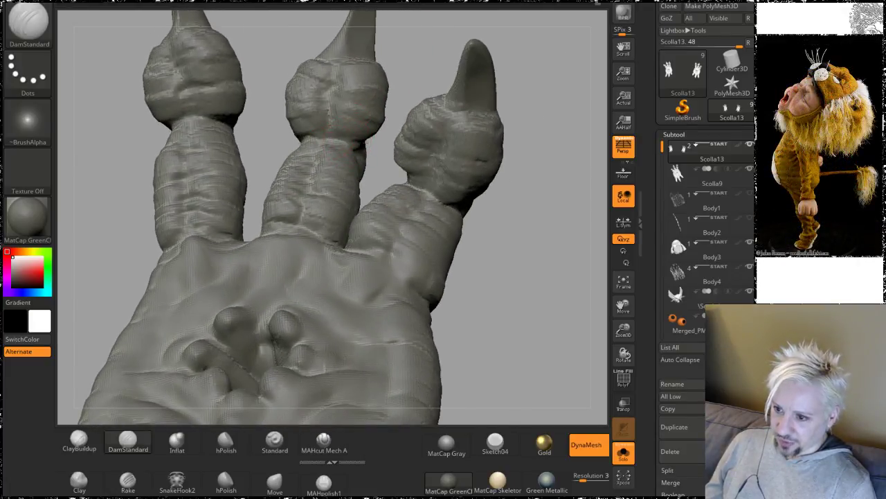
{"action": "left_click_drag", "start_coordinate": [416, 56], "coordinate": [345, 45]}
{"action": "left_click_drag", "start_coordinate": [503, 129], "coordinate": [457, 152]}
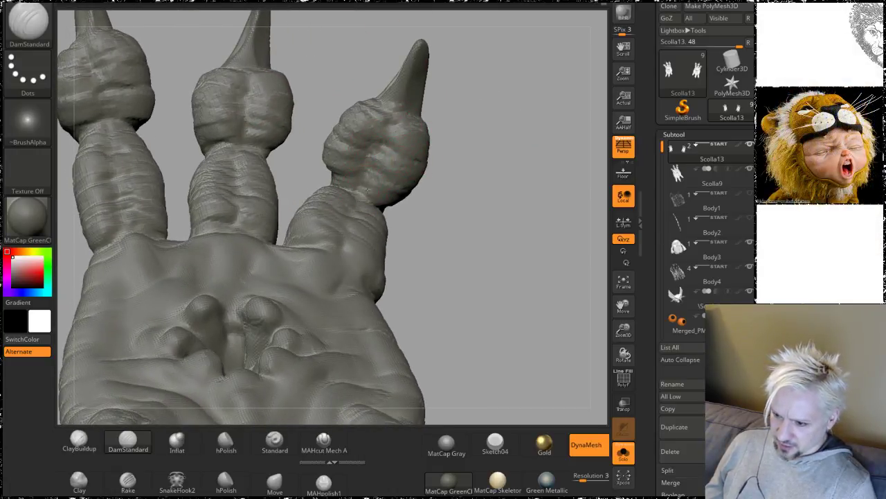
{"action": "mouse_move", "coordinate": [471, 216]}
{"action": "left_mouse_down", "text": "alt"}
{"action": "mouse_move", "coordinate": [483, 115]}
{"action": "mouse_move", "coordinate": [473, 169]}
{"action": "left_mouse_up", "text": "alt"}
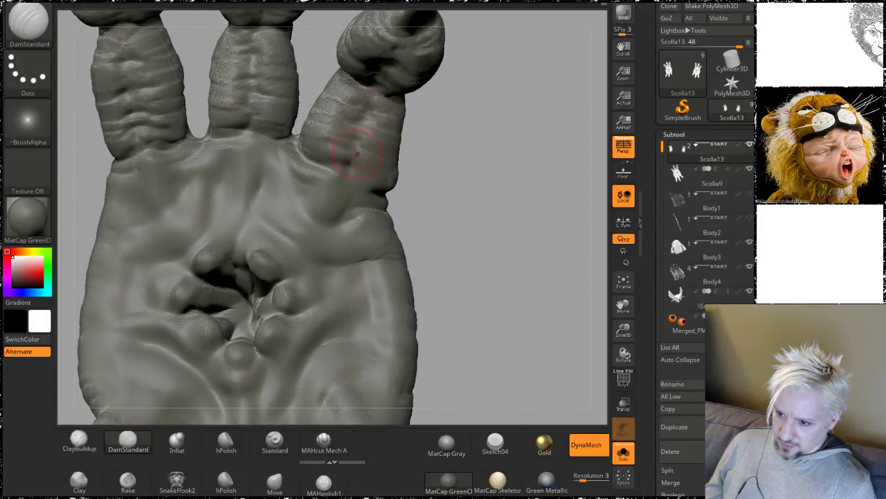
{"action": "key", "text": "shift"}
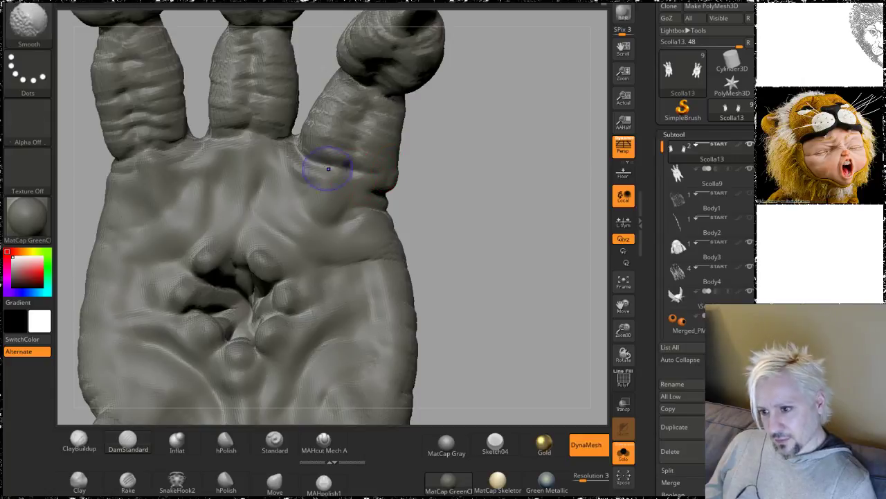
{"action": "mouse_move", "coordinate": [474, 202]}
{"action": "left_mouse_down", "text": "alt"}
{"action": "mouse_move", "coordinate": [446, 115]}
{"action": "mouse_move", "coordinate": [466, 143]}
{"action": "mouse_move", "coordinate": [439, 146]}
{"action": "mouse_move", "coordinate": [465, 147]}
{"action": "mouse_move", "coordinate": [470, 182]}
{"action": "mouse_move", "coordinate": [478, 149]}
{"action": "left_mouse_up", "text": "alt"}
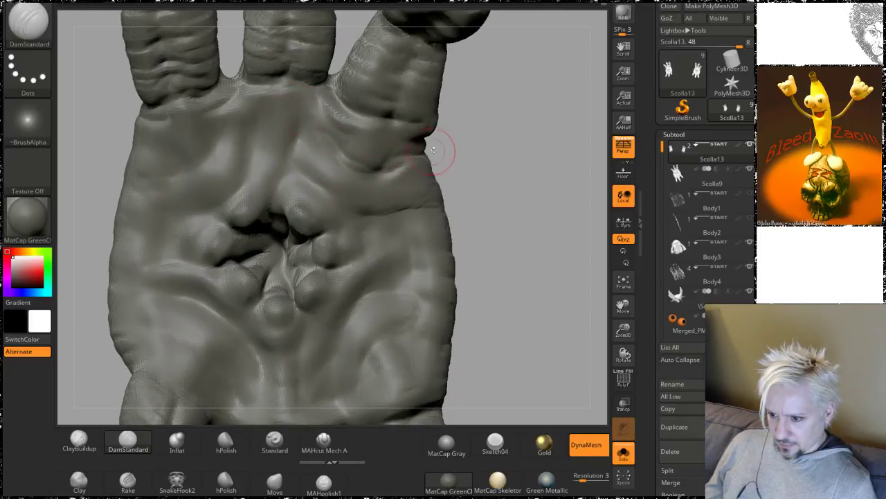
Step: Deepen the creases around the upper-right finger's pad and across the adjoining palm side with DamStandard
{"action": "left_click_drag", "start_coordinate": [482, 135], "coordinate": [373, 145]}
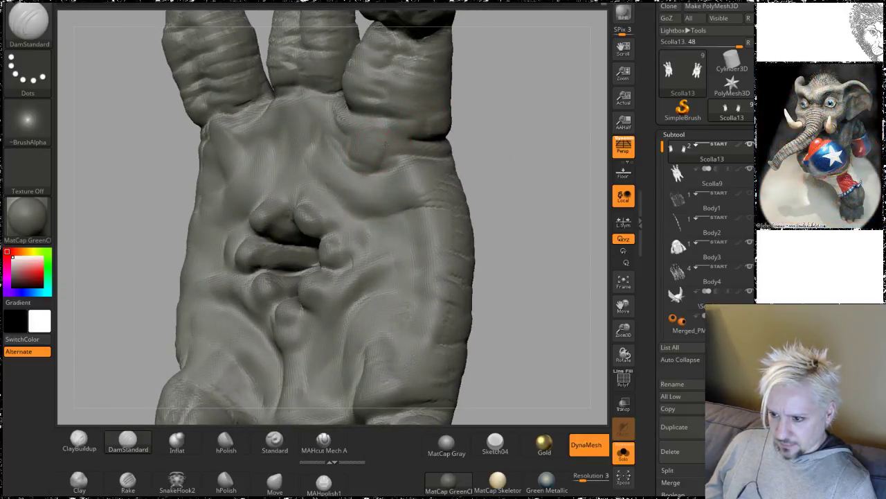
{"action": "left_click_drag", "start_coordinate": [490, 127], "coordinate": [411, 141]}
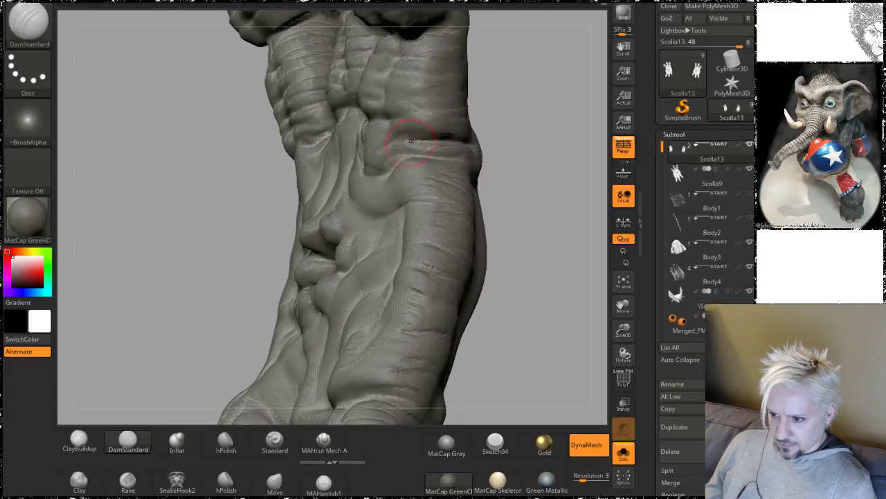
{"action": "left_click_drag", "start_coordinate": [535, 107], "coordinate": [527, 127]}
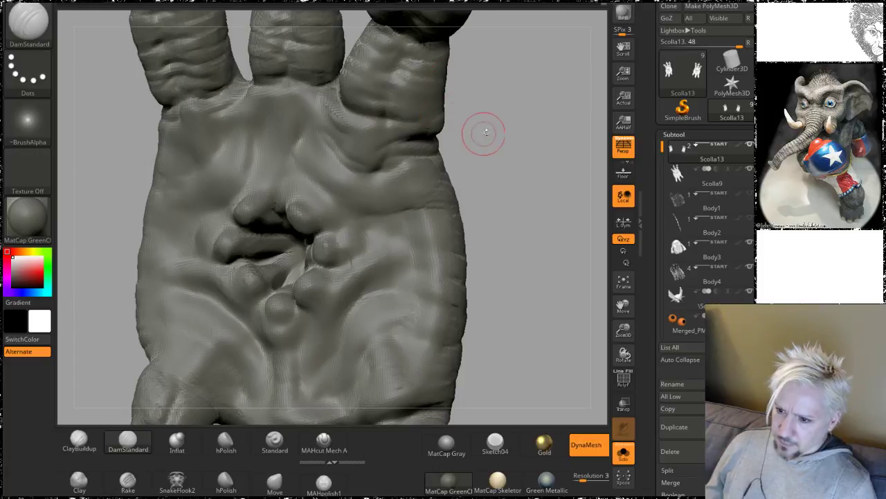
{"action": "left_click_drag", "start_coordinate": [483, 134], "coordinate": [397, 135]}
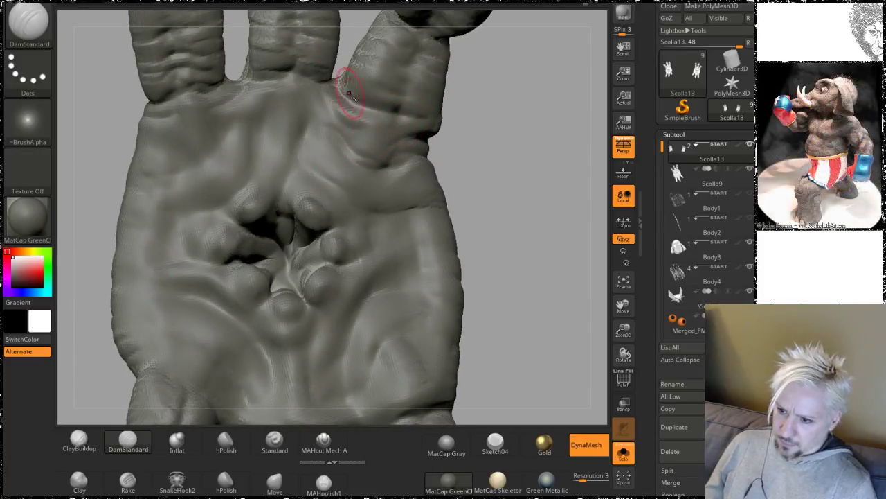
{"action": "left_click_drag", "start_coordinate": [483, 99], "coordinate": [462, 108]}
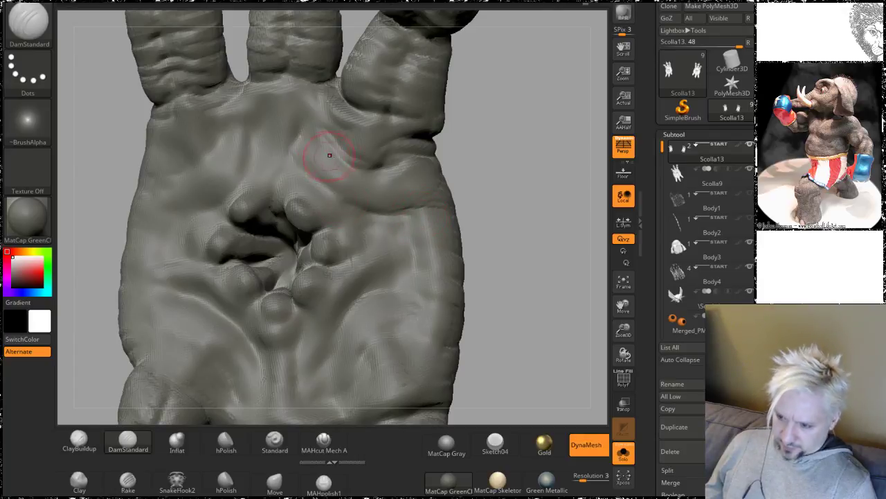
Step: Sharpen the palm folds between the central opening and the upper finger bases with DamStandard
{"action": "mouse_move", "coordinate": [514, 168]}
{"action": "left_mouse_down"}
{"action": "mouse_move", "coordinate": [518, 178]}
{"action": "mouse_move", "coordinate": [486, 153]}
{"action": "mouse_move", "coordinate": [475, 186]}
{"action": "left_mouse_up"}
{"action": "left_click_drag", "start_coordinate": [489, 218], "coordinate": [457, 192]}
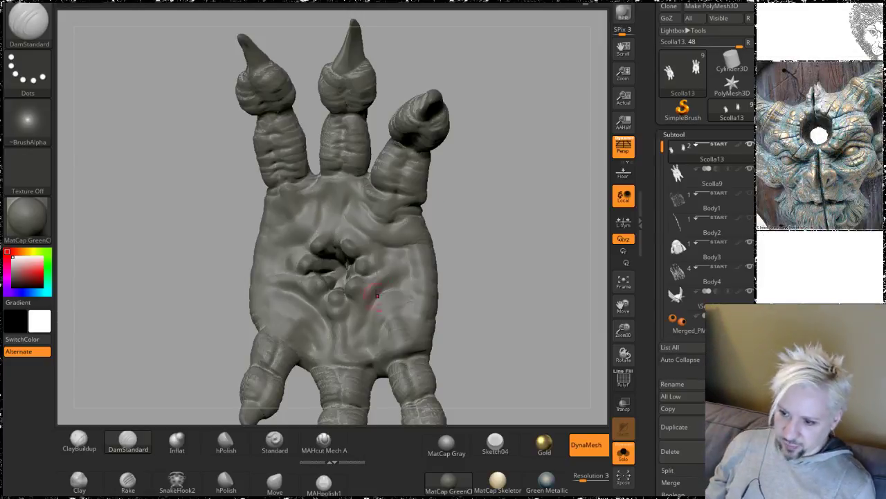
{"action": "mouse_move", "coordinate": [488, 223]}
{"action": "left_mouse_down", "text": "alt"}
{"action": "mouse_move", "coordinate": [498, 281]}
{"action": "mouse_move", "coordinate": [518, 192]}
{"action": "mouse_move", "coordinate": [499, 180]}
{"action": "mouse_move", "coordinate": [468, 189]}
{"action": "left_mouse_up", "text": "alt"}
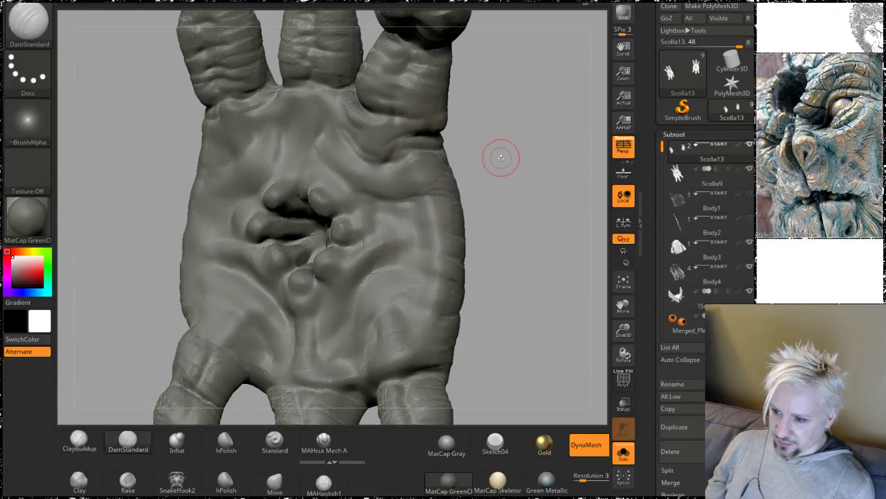
{"action": "left_click_drag", "start_coordinate": [499, 152], "coordinate": [439, 163]}
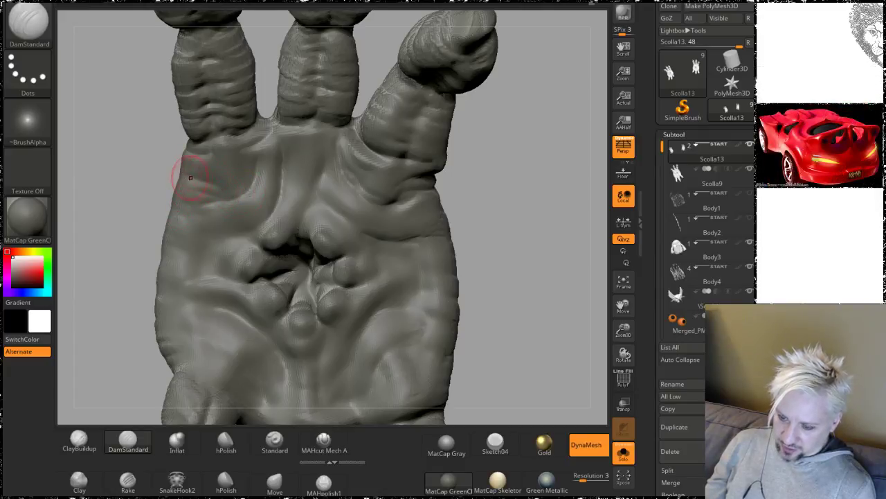
Step: Smooth the palm surface between the opening and the right edge, and carve the fold line running out to that edge
{"action": "mouse_move", "coordinate": [496, 222]}
{"action": "left_mouse_down", "text": "alt"}
{"action": "mouse_move", "coordinate": [496, 162]}
{"action": "mouse_move", "coordinate": [488, 168]}
{"action": "mouse_move", "coordinate": [497, 198]}
{"action": "mouse_move", "coordinate": [481, 146]}
{"action": "mouse_move", "coordinate": [485, 173]}
{"action": "left_mouse_up", "text": "alt"}
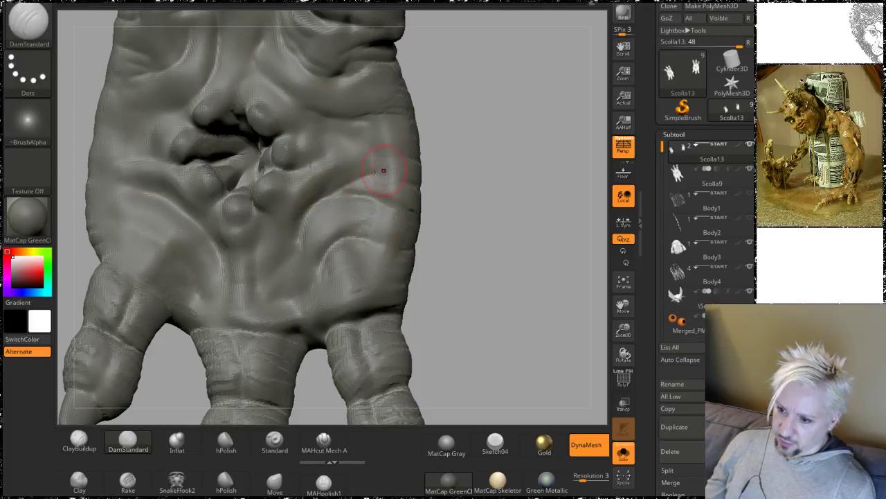
{"action": "key", "text": "shift"}
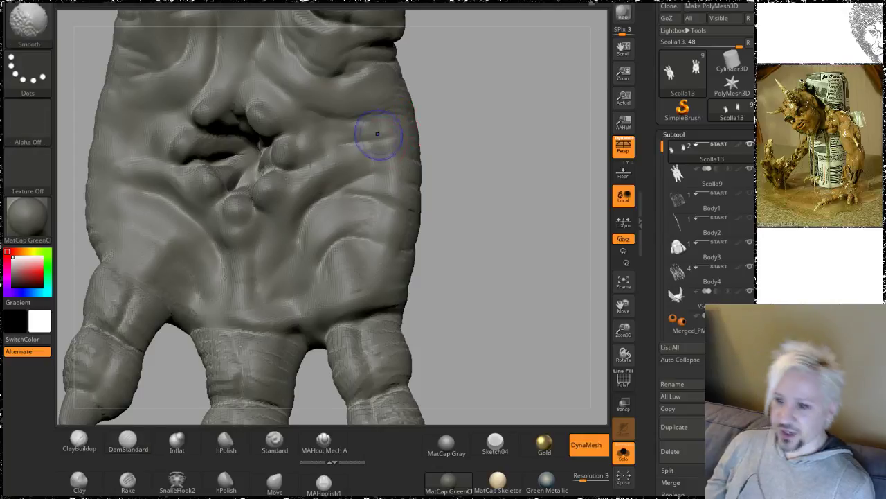
{"action": "mouse_move", "coordinate": [352, 169]}
{"action": "left_mouse_down", "text": "shift"}
{"action": "mouse_move", "coordinate": [436, 130]}
{"action": "mouse_move", "coordinate": [489, 140]}
{"action": "mouse_move", "coordinate": [473, 123]}
{"action": "left_mouse_up", "text": "shift"}
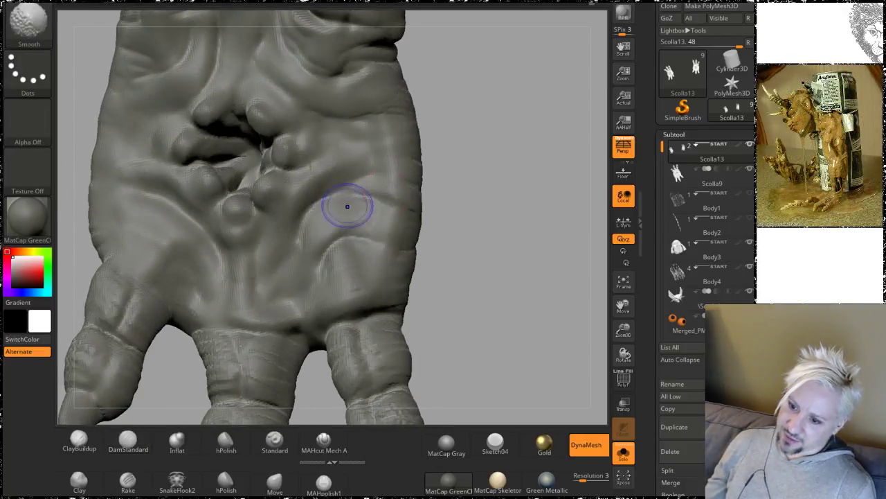
{"action": "left_click_drag", "start_coordinate": [348, 206], "coordinate": [374, 217], "text": "shift"}
{"action": "left_click_drag", "start_coordinate": [335, 243], "coordinate": [381, 212]}
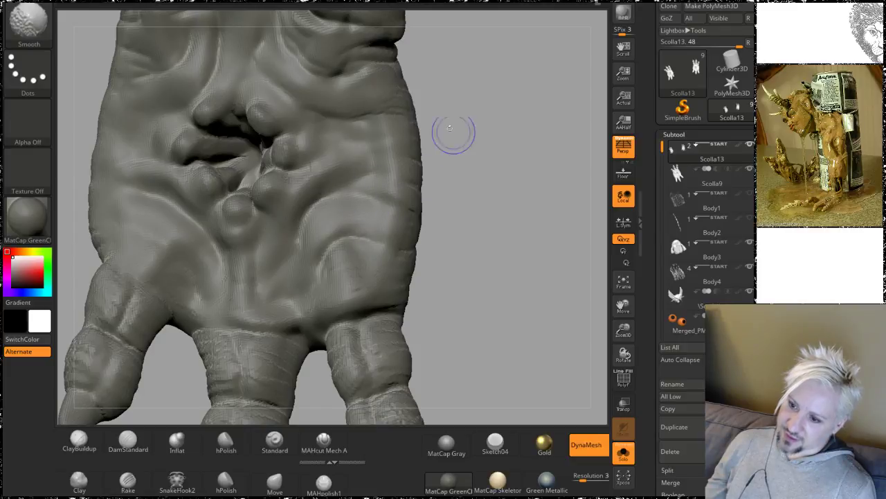
{"action": "left_click_drag", "start_coordinate": [439, 124], "coordinate": [390, 148]}
{"action": "key", "text": "shift"}
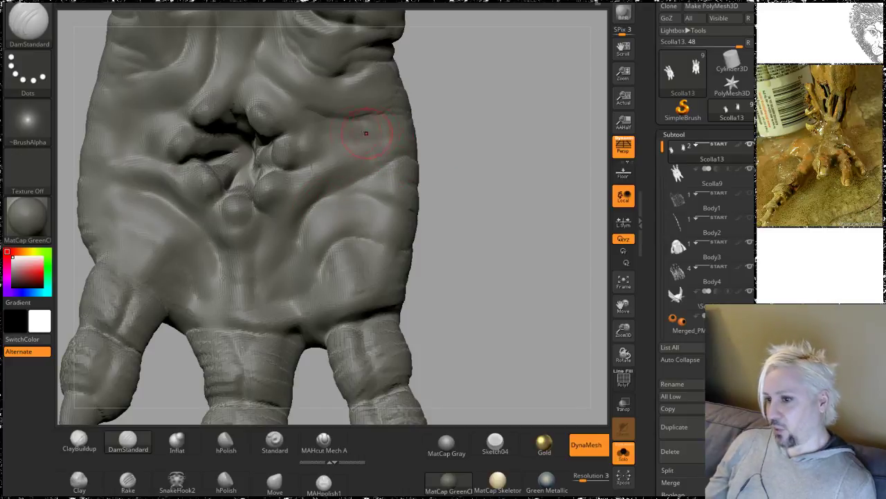
Step: Carve creases with DamStandard across the lower palm, running from the central bumps down to the base of the middle finger
{"action": "key", "text": "shift"}
{"action": "mouse_move", "coordinate": [483, 90]}
{"action": "left_mouse_down", "text": "alt"}
{"action": "mouse_move", "coordinate": [569, 88]}
{"action": "mouse_move", "coordinate": [571, 67]}
{"action": "left_mouse_up", "text": "alt"}
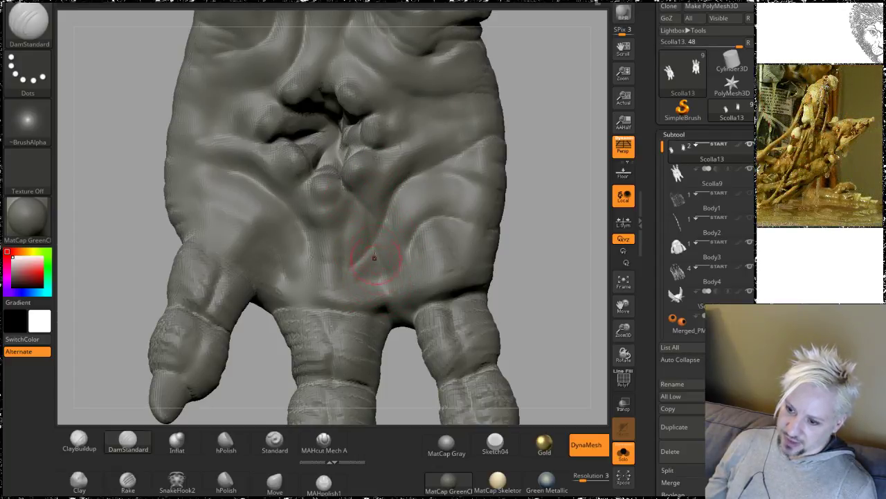
{"action": "mouse_move", "coordinate": [567, 114]}
{"action": "left_mouse_down"}
{"action": "mouse_move", "coordinate": [547, 113]}
{"action": "mouse_move", "coordinate": [355, 194]}
{"action": "left_mouse_up"}
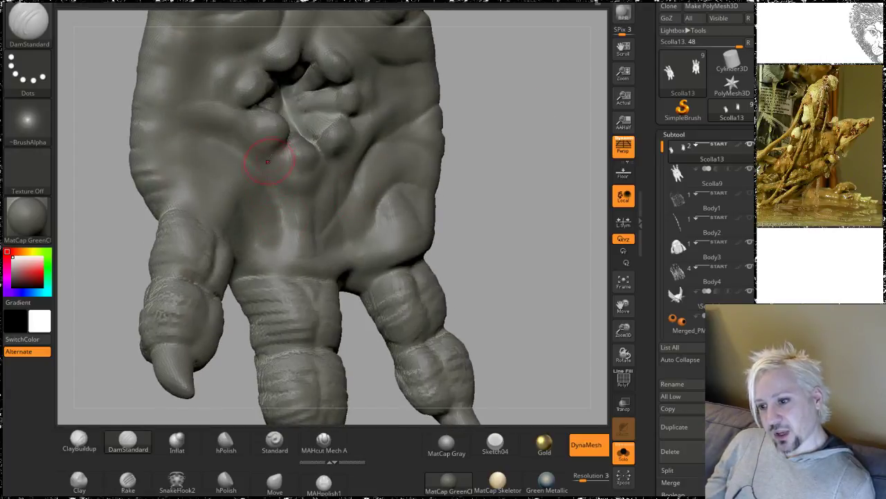
{"action": "left_click_drag", "start_coordinate": [463, 143], "coordinate": [335, 187]}
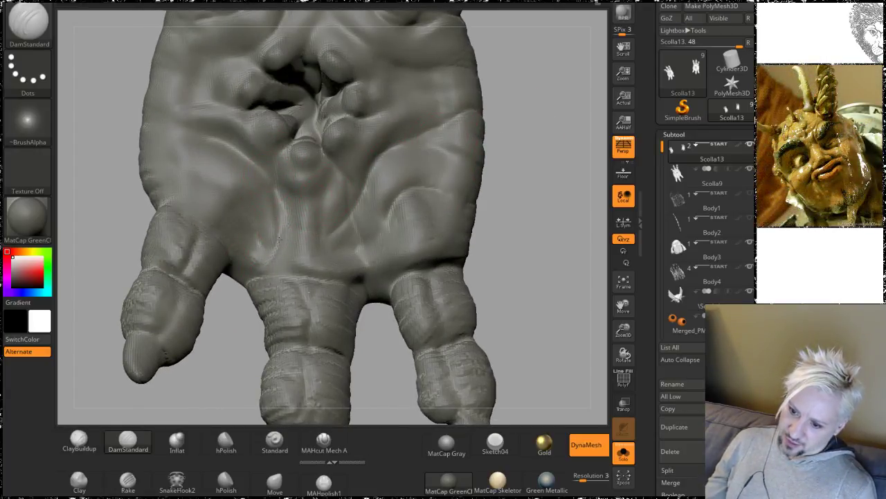
{"action": "left_click_drag", "start_coordinate": [275, 271], "coordinate": [259, 269]}
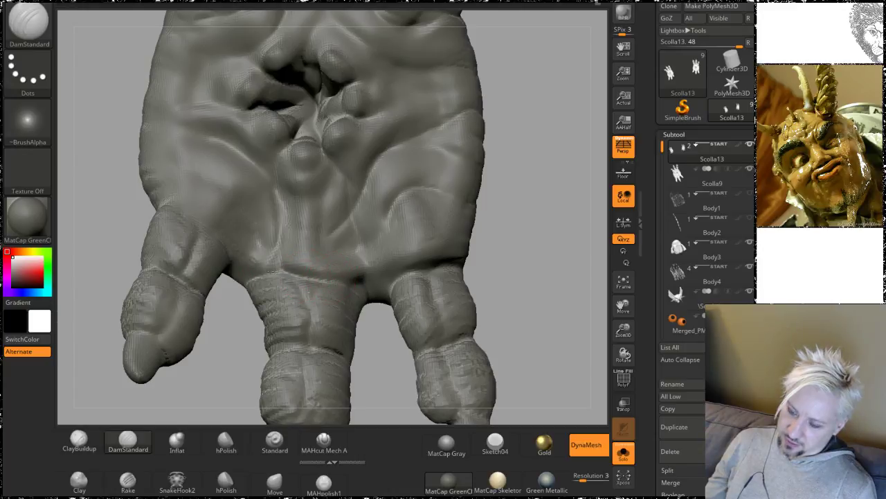
{"action": "left_click_drag", "start_coordinate": [548, 251], "coordinate": [462, 178], "text": "alt"}
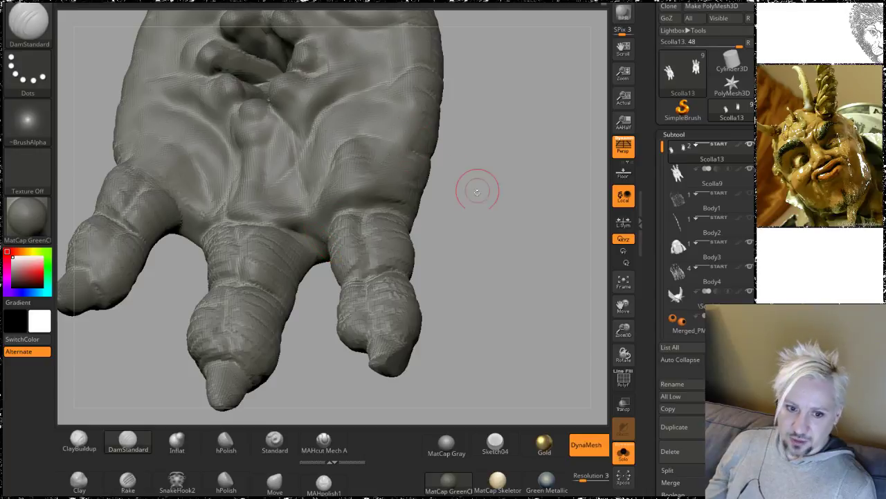
Step: Carve fine wrinkles with DamStandard along the outer edge of the palm and above the neighbouring finger base
{"action": "left_click_drag", "start_coordinate": [477, 191], "coordinate": [435, 162]}
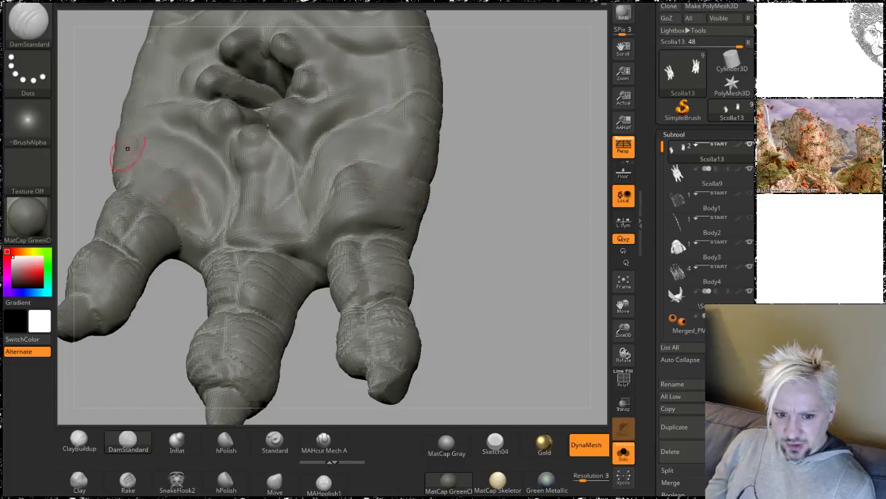
{"action": "mouse_move", "coordinate": [476, 207]}
{"action": "left_mouse_down"}
{"action": "mouse_move", "coordinate": [477, 194]}
{"action": "mouse_move", "coordinate": [405, 206]}
{"action": "left_mouse_up"}
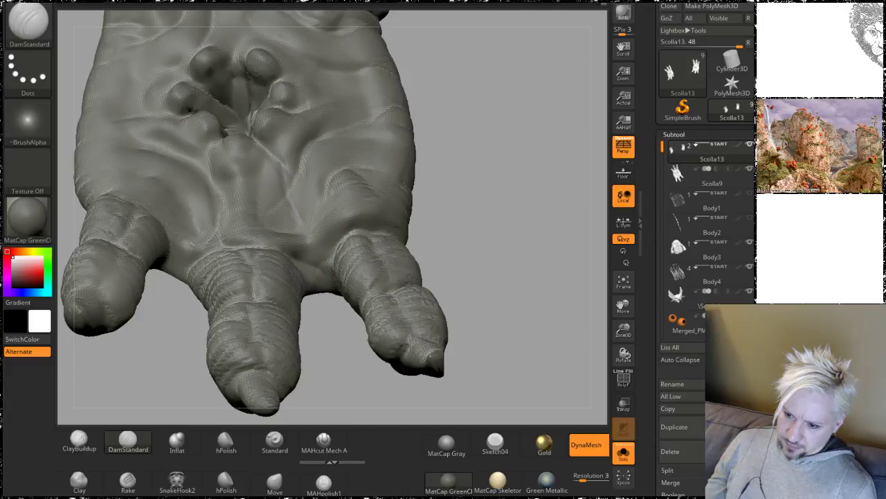
{"action": "left_click_drag", "start_coordinate": [491, 212], "coordinate": [476, 195]}
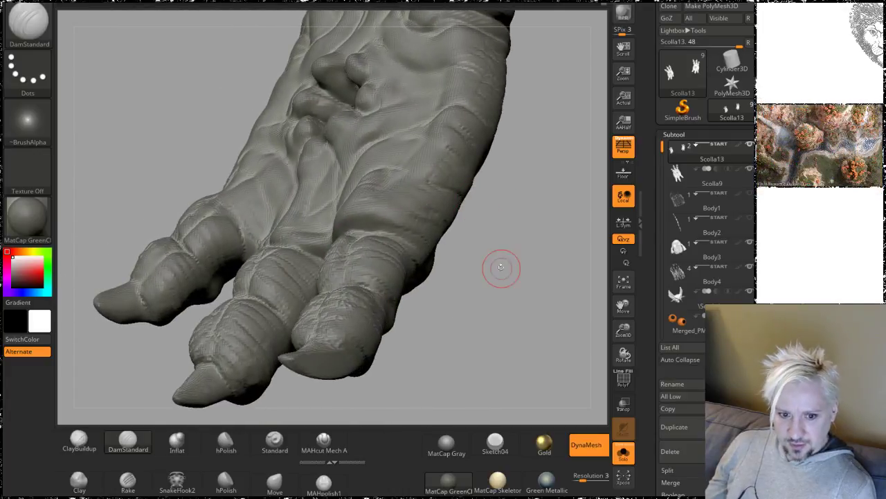
{"action": "mouse_move", "coordinate": [501, 268]}
{"action": "left_mouse_down"}
{"action": "mouse_move", "coordinate": [420, 231]}
{"action": "mouse_move", "coordinate": [451, 245]}
{"action": "mouse_move", "coordinate": [450, 227]}
{"action": "mouse_move", "coordinate": [273, 234]}
{"action": "left_mouse_up"}
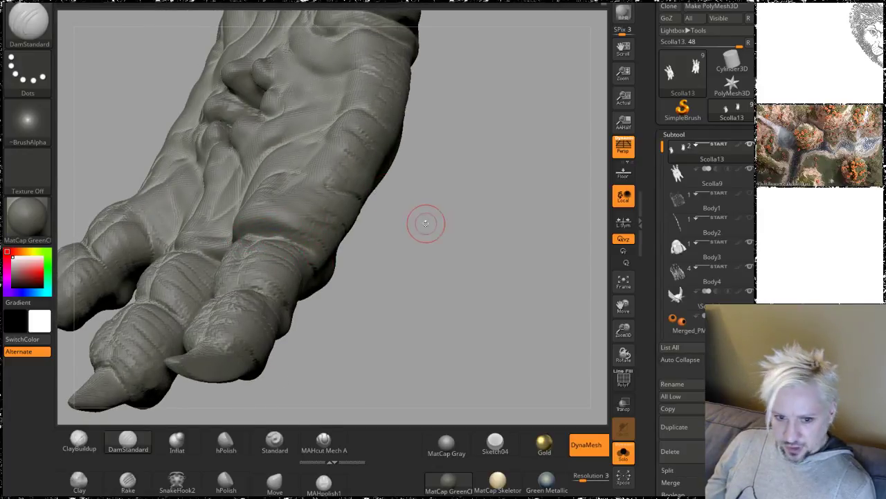
{"action": "mouse_move", "coordinate": [425, 223]}
{"action": "left_mouse_down"}
{"action": "mouse_move", "coordinate": [421, 249]}
{"action": "mouse_move", "coordinate": [404, 199]}
{"action": "left_mouse_up"}
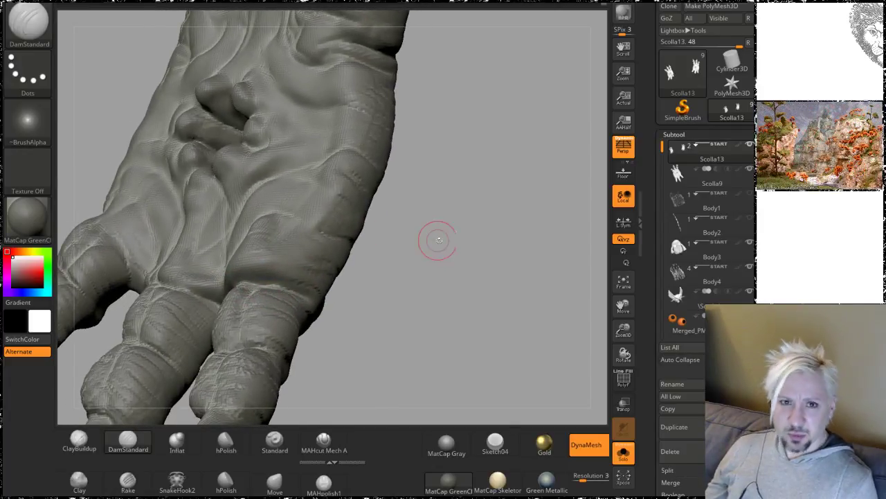
Step: Deepen the folds around the raised pad above the outer finger and extend them toward the palm's edge
{"action": "mouse_move", "coordinate": [445, 225]}
{"action": "left_mouse_down"}
{"action": "mouse_move", "coordinate": [480, 209]}
{"action": "mouse_move", "coordinate": [547, 208]}
{"action": "left_mouse_up"}
{"action": "mouse_move", "coordinate": [485, 228]}
{"action": "left_mouse_down"}
{"action": "mouse_move", "coordinate": [446, 231]}
{"action": "mouse_move", "coordinate": [504, 218]}
{"action": "mouse_move", "coordinate": [511, 238]}
{"action": "mouse_move", "coordinate": [367, 241]}
{"action": "left_mouse_up"}
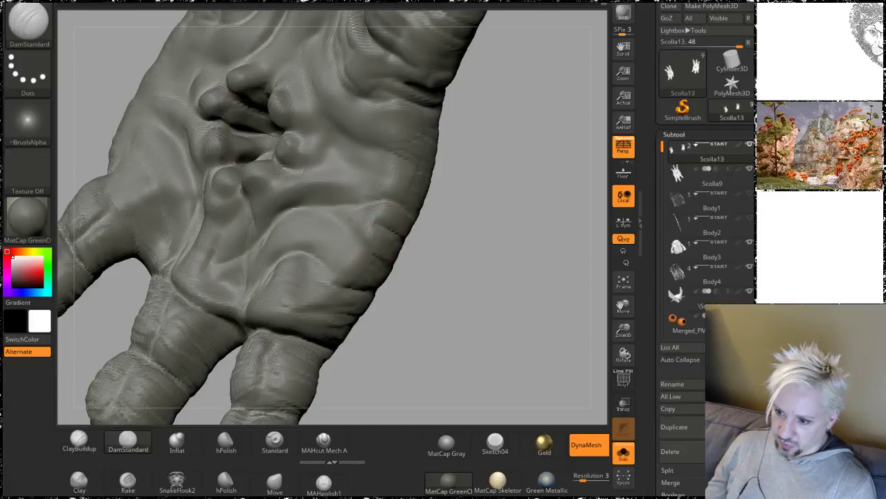
{"action": "mouse_move", "coordinate": [492, 236]}
{"action": "left_mouse_down"}
{"action": "mouse_move", "coordinate": [471, 273]}
{"action": "mouse_move", "coordinate": [475, 266]}
{"action": "mouse_move", "coordinate": [457, 276]}
{"action": "left_mouse_up"}
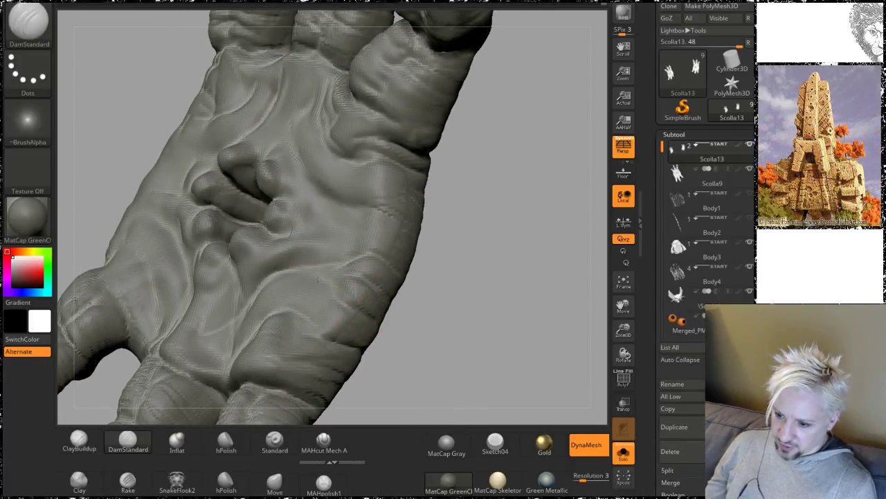
{"action": "mouse_move", "coordinate": [459, 340]}
{"action": "left_mouse_down"}
{"action": "mouse_move", "coordinate": [380, 203]}
{"action": "mouse_move", "coordinate": [264, 205]}
{"action": "left_mouse_up"}
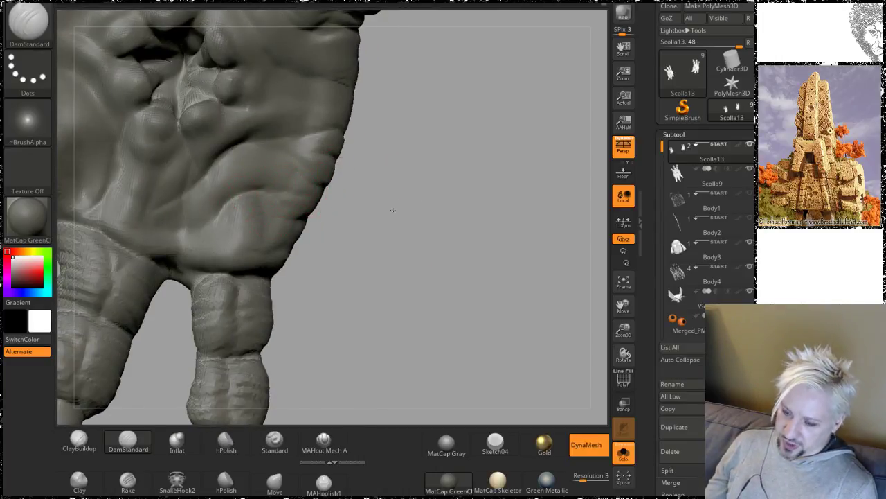
Step: Carve additional creases between the central bumps and finger bases and a short fold at the opposite edge of the palm
{"action": "left_click_drag", "start_coordinate": [392, 210], "coordinate": [327, 234]}
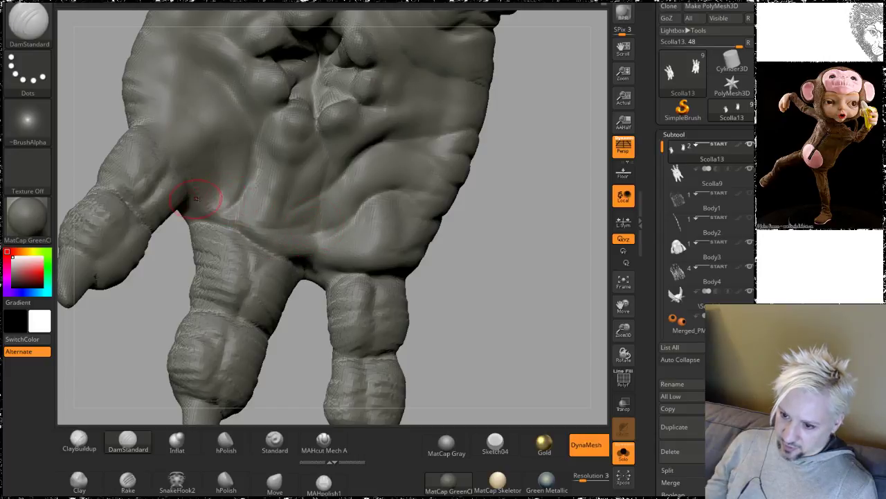
{"action": "left_click_drag", "start_coordinate": [390, 194], "coordinate": [459, 217]}
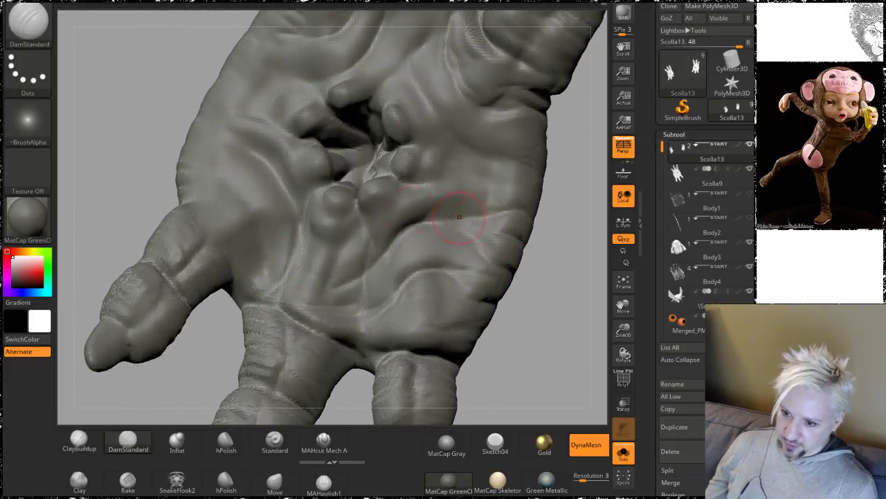
{"action": "mouse_move", "coordinate": [79, 150]}
{"action": "left_mouse_down"}
{"action": "mouse_move", "coordinate": [153, 162]}
{"action": "mouse_move", "coordinate": [162, 152]}
{"action": "left_mouse_up"}
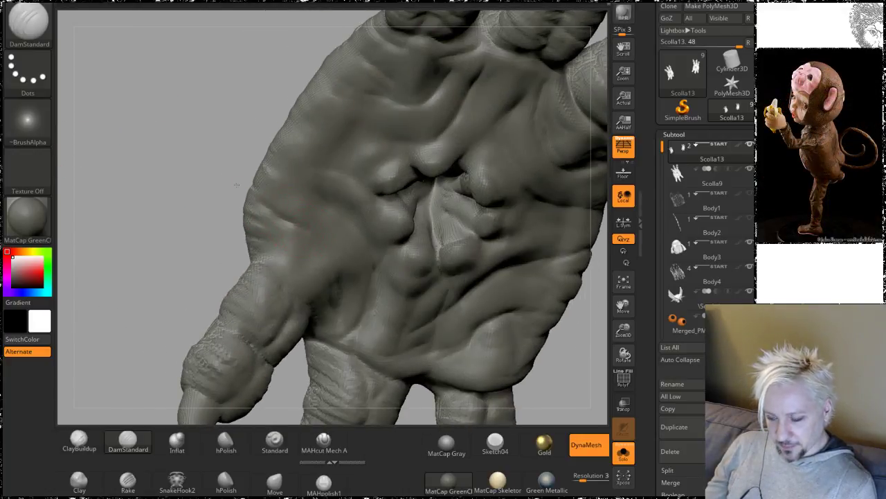
{"action": "mouse_move", "coordinate": [206, 118]}
{"action": "left_mouse_down"}
{"action": "mouse_move", "coordinate": [216, 157]}
{"action": "mouse_move", "coordinate": [206, 128]}
{"action": "left_mouse_up"}
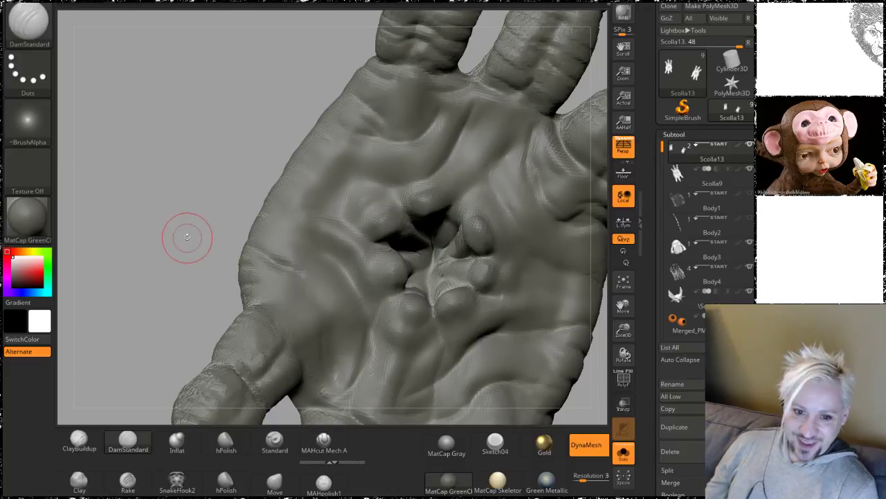
Step: Turn off Solo mode to show all subtools and examine the hand's palm against the whole creature from several angles
{"action": "mouse_move", "coordinate": [162, 217]}
{"action": "left_mouse_down"}
{"action": "mouse_move", "coordinate": [168, 225]}
{"action": "mouse_move", "coordinate": [135, 123]}
{"action": "mouse_move", "coordinate": [155, 137]}
{"action": "mouse_move", "coordinate": [259, 86]}
{"action": "mouse_move", "coordinate": [267, 131]}
{"action": "mouse_move", "coordinate": [255, 158]}
{"action": "left_mouse_up"}
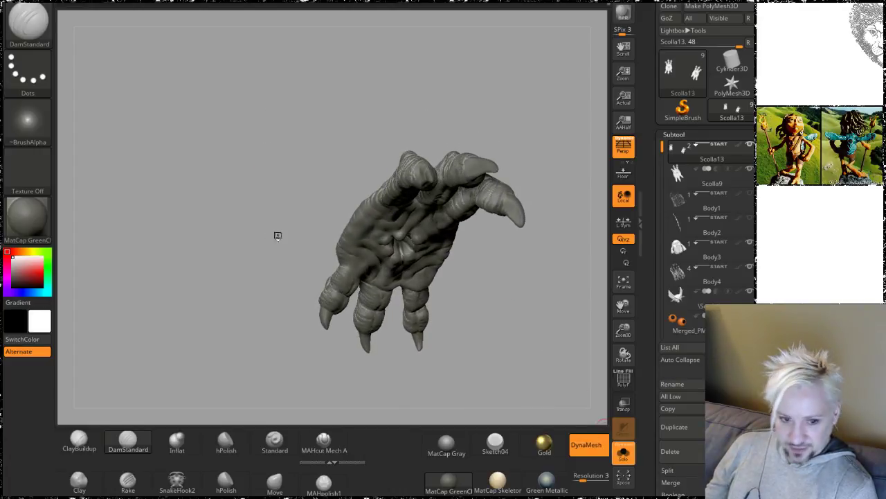
{"action": "left_click", "coordinate": [621, 452]}
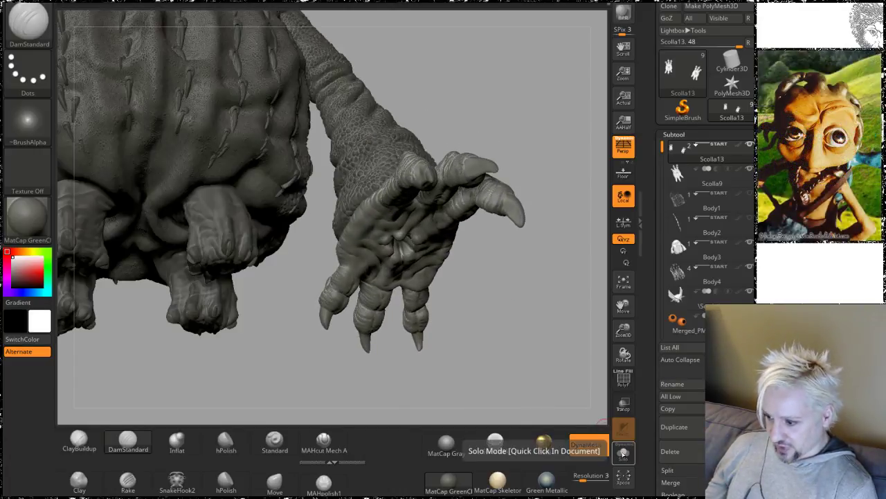
{"action": "key", "text": "f"}
{"action": "left_click_drag", "start_coordinate": [484, 159], "coordinate": [511, 146]}
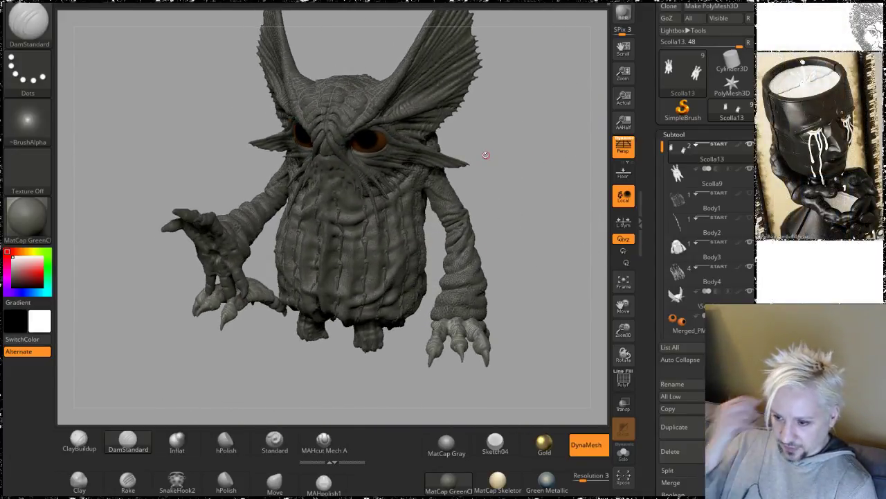
{"action": "left_click_drag", "start_coordinate": [520, 226], "coordinate": [484, 243]}
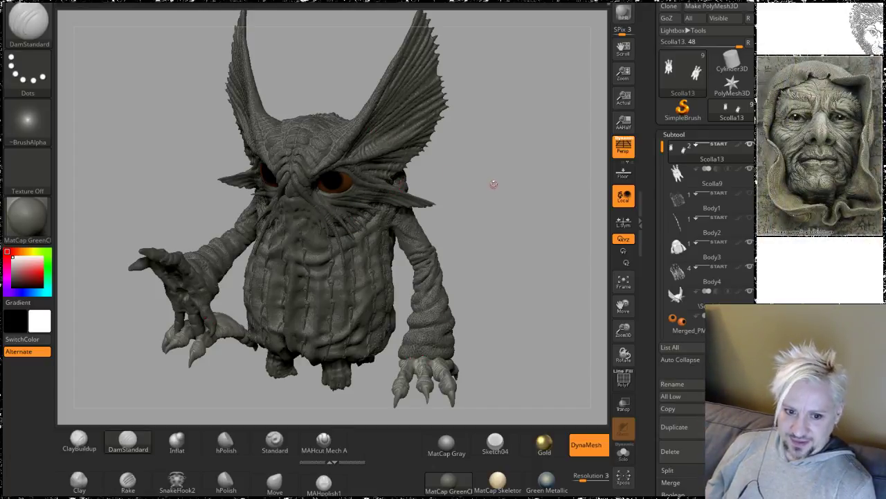
{"action": "mouse_move", "coordinate": [493, 177]}
{"action": "left_mouse_down"}
{"action": "mouse_move", "coordinate": [497, 171]}
{"action": "mouse_move", "coordinate": [497, 192]}
{"action": "left_mouse_up"}
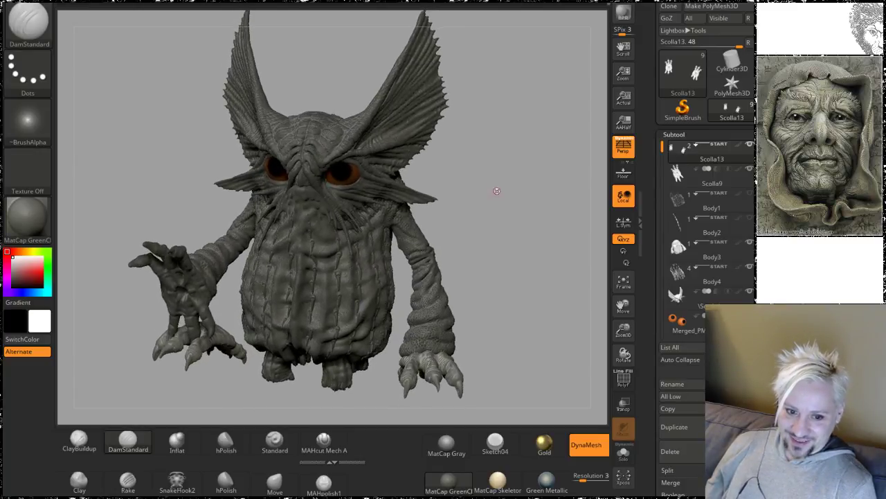
{"action": "mouse_move", "coordinate": [505, 229]}
{"action": "left_mouse_down"}
{"action": "mouse_move", "coordinate": [486, 191]}
{"action": "mouse_move", "coordinate": [489, 144]}
{"action": "mouse_move", "coordinate": [475, 229]}
{"action": "mouse_move", "coordinate": [462, 220]}
{"action": "mouse_move", "coordinate": [492, 198]}
{"action": "mouse_move", "coordinate": [499, 203]}
{"action": "mouse_move", "coordinate": [489, 217]}
{"action": "mouse_move", "coordinate": [480, 138]}
{"action": "mouse_move", "coordinate": [524, 374]}
{"action": "left_mouse_up"}
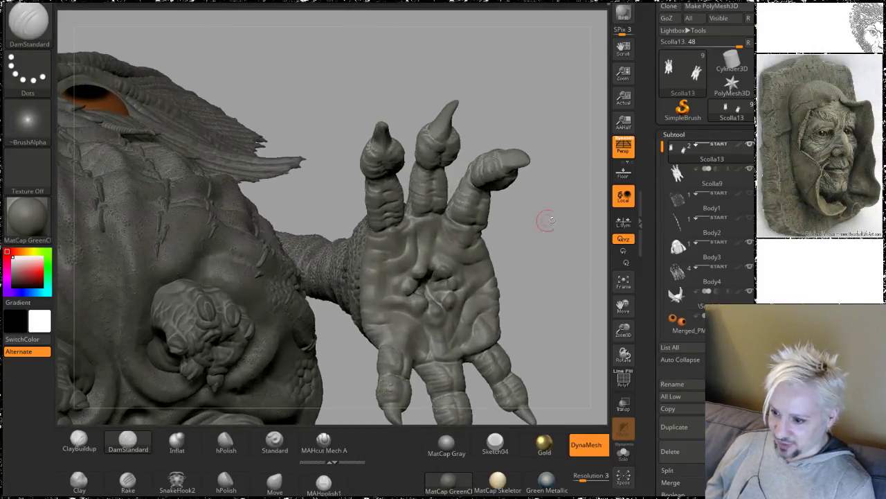
Step: Carve wrinkles with DamStandard from the body-side edge of the palm in toward the central bumps
{"action": "mouse_move", "coordinate": [547, 220]}
{"action": "left_mouse_down"}
{"action": "mouse_move", "coordinate": [513, 201]}
{"action": "mouse_move", "coordinate": [524, 285]}
{"action": "left_mouse_up"}
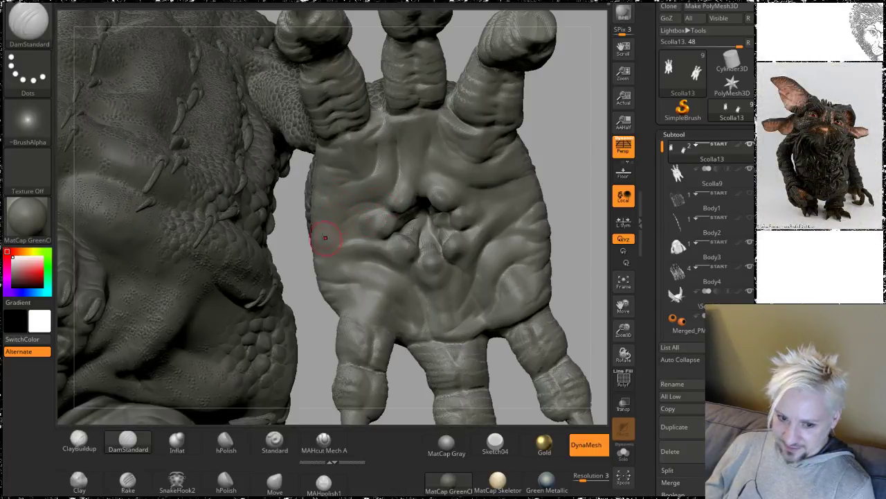
{"action": "mouse_move", "coordinate": [552, 109]}
{"action": "left_mouse_down"}
{"action": "mouse_move", "coordinate": [475, 143]}
{"action": "mouse_move", "coordinate": [492, 192]}
{"action": "mouse_move", "coordinate": [504, 145]}
{"action": "left_mouse_up"}
{"action": "left_click_drag", "start_coordinate": [503, 196], "coordinate": [524, 131], "text": "alt"}
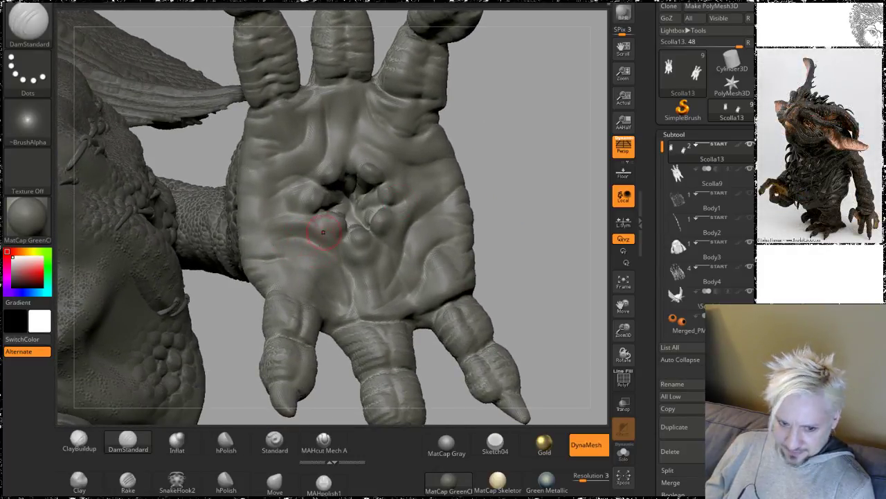
{"action": "mouse_move", "coordinate": [501, 201]}
{"action": "left_mouse_down"}
{"action": "mouse_move", "coordinate": [512, 197]}
{"action": "mouse_move", "coordinate": [504, 202]}
{"action": "mouse_move", "coordinate": [509, 237]}
{"action": "left_mouse_up"}
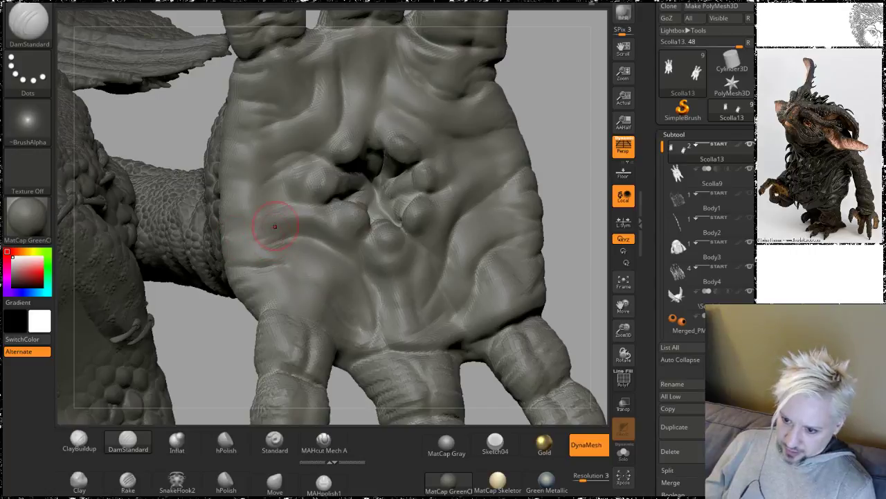
{"action": "left_click_drag", "start_coordinate": [544, 109], "coordinate": [215, 236]}
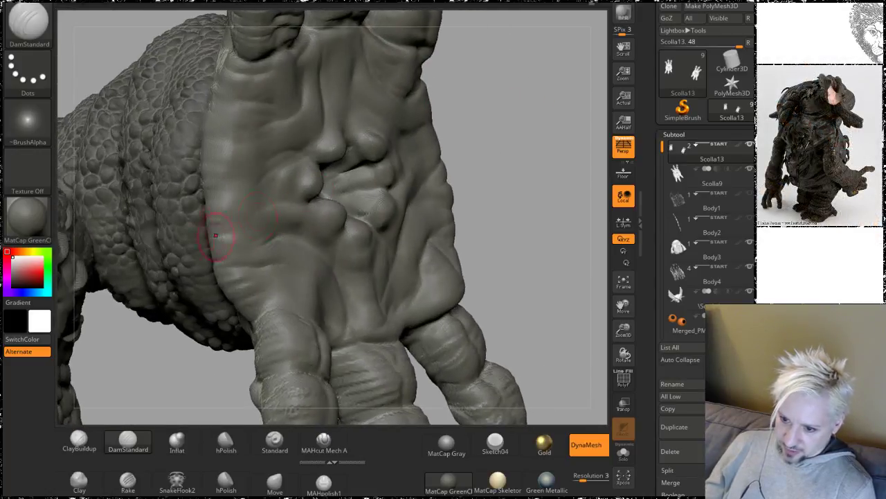
Step: Add short wrinkles across the palm's body-side rim and soften them with the Smooth brush
{"action": "left_click_drag", "start_coordinate": [480, 129], "coordinate": [334, 162]}
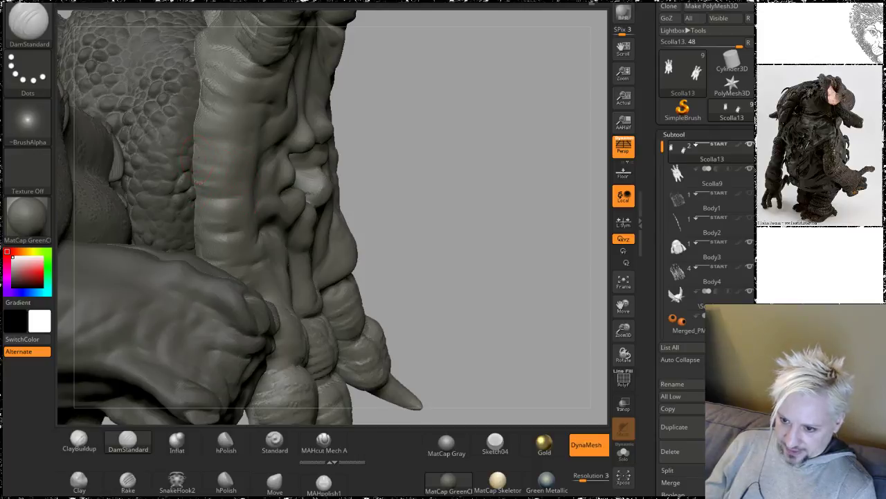
{"action": "mouse_move", "coordinate": [367, 114]}
{"action": "left_mouse_down"}
{"action": "mouse_move", "coordinate": [484, 138]}
{"action": "mouse_move", "coordinate": [422, 109]}
{"action": "mouse_move", "coordinate": [245, 135]}
{"action": "left_mouse_up"}
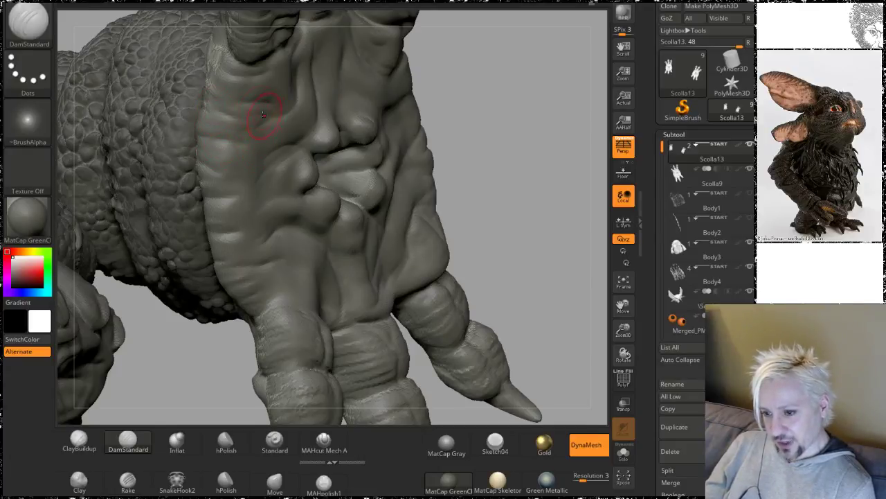
{"action": "left_click_drag", "start_coordinate": [526, 136], "coordinate": [355, 134]}
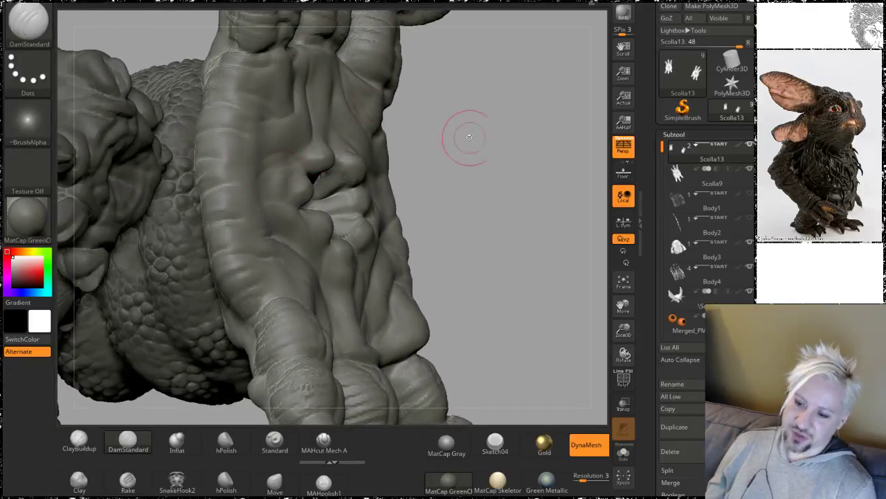
{"action": "mouse_move", "coordinate": [469, 137]}
{"action": "left_mouse_down"}
{"action": "mouse_move", "coordinate": [215, 201]}
{"action": "mouse_move", "coordinate": [241, 162]}
{"action": "mouse_move", "coordinate": [233, 126]}
{"action": "left_mouse_up"}
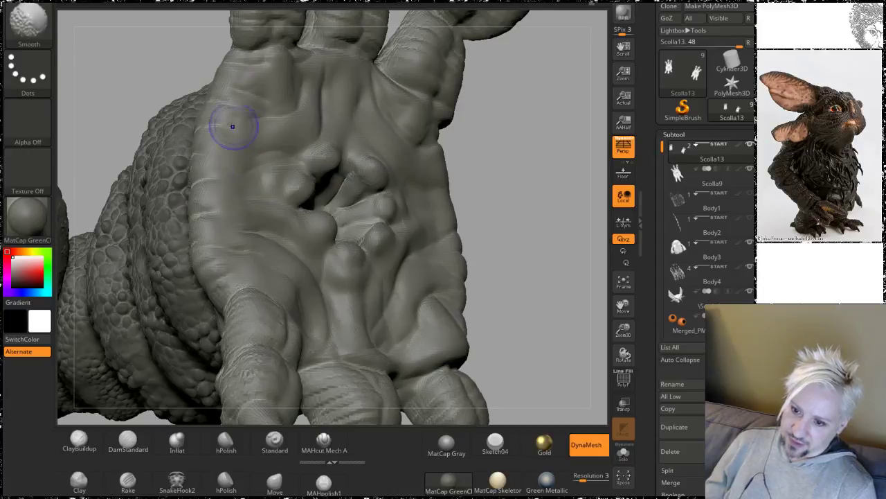
Step: Carve deeper DamStandard creases across the body-side palm edge just above the lower side finger's base
{"action": "left_click_drag", "start_coordinate": [519, 168], "coordinate": [430, 183]}
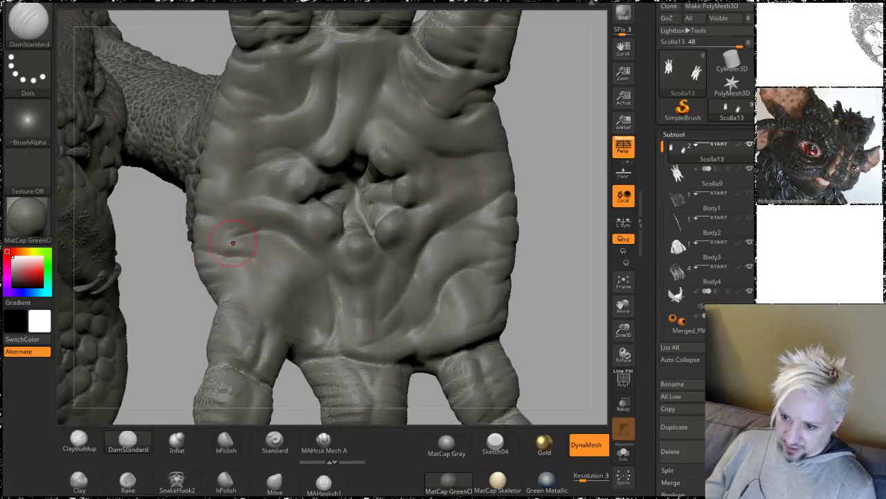
{"action": "left_click_drag", "start_coordinate": [233, 242], "coordinate": [277, 228]}
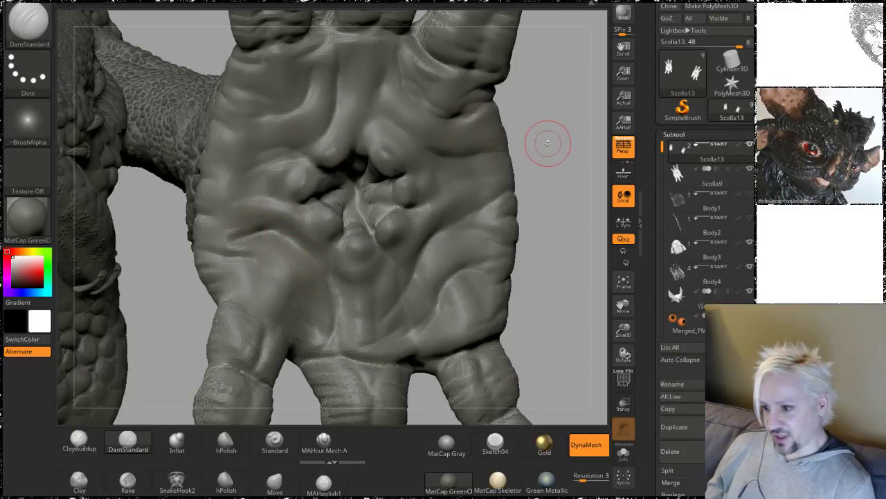
{"action": "left_click_drag", "start_coordinate": [549, 141], "coordinate": [556, 143]}
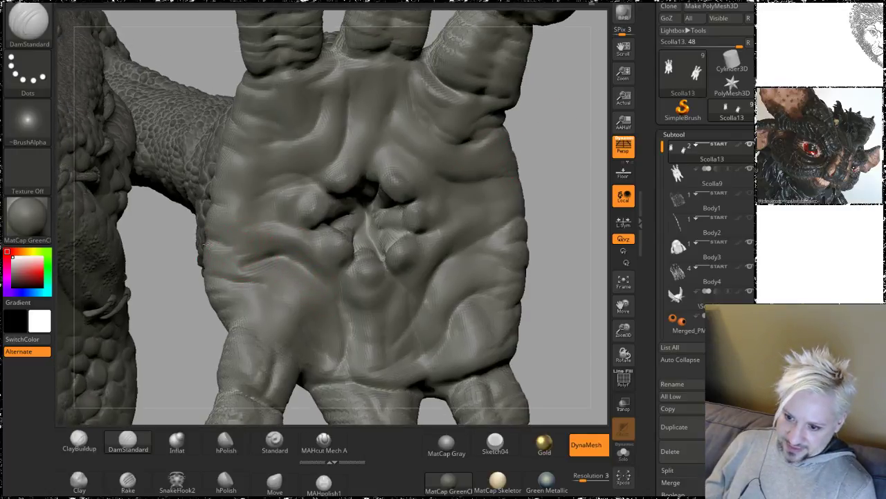
{"action": "left_click_drag", "start_coordinate": [554, 132], "coordinate": [526, 127]}
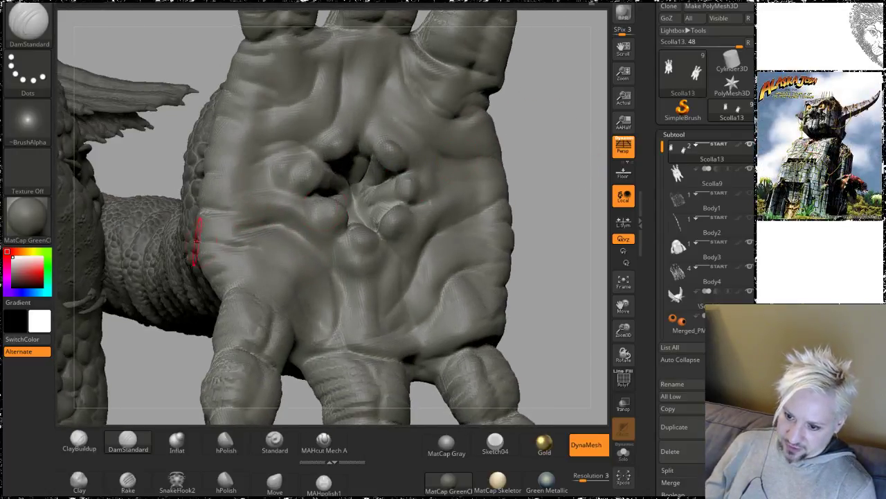
Step: Isolate the hands with Solo mode and inspect the palm's body-side edge from the side and front
{"action": "mouse_move", "coordinate": [549, 92]}
{"action": "left_mouse_down"}
{"action": "mouse_move", "coordinate": [512, 128]}
{"action": "mouse_move", "coordinate": [211, 220]}
{"action": "left_mouse_up"}
{"action": "left_click_drag", "start_coordinate": [364, 146], "coordinate": [326, 174]}
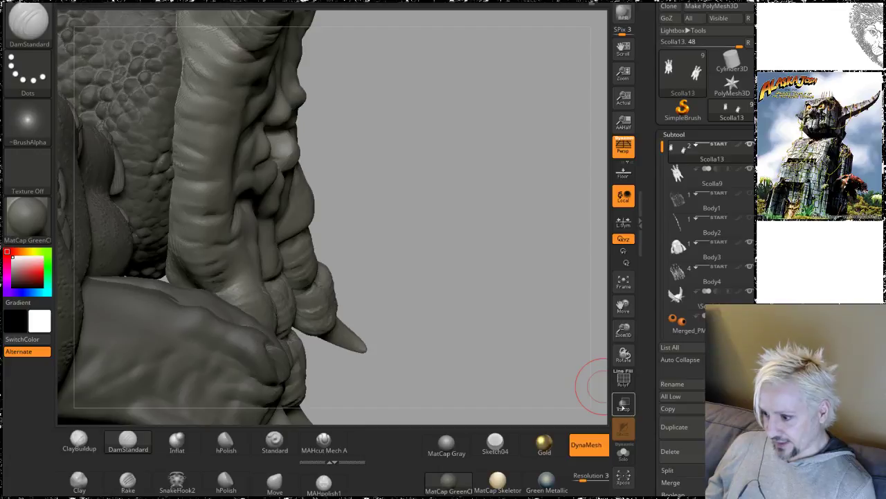
{"action": "left_click", "coordinate": [623, 452]}
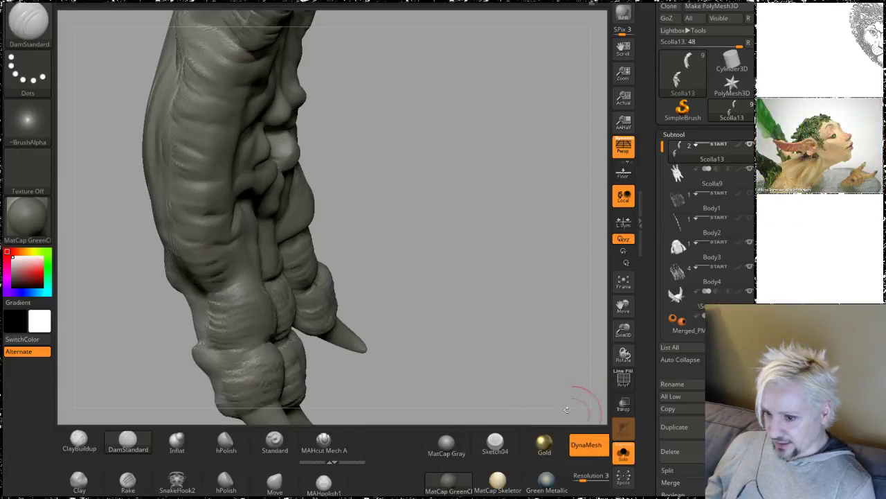
{"action": "mouse_move", "coordinate": [337, 155]}
{"action": "left_mouse_down"}
{"action": "mouse_move", "coordinate": [406, 131]}
{"action": "mouse_move", "coordinate": [385, 125]}
{"action": "left_mouse_up"}
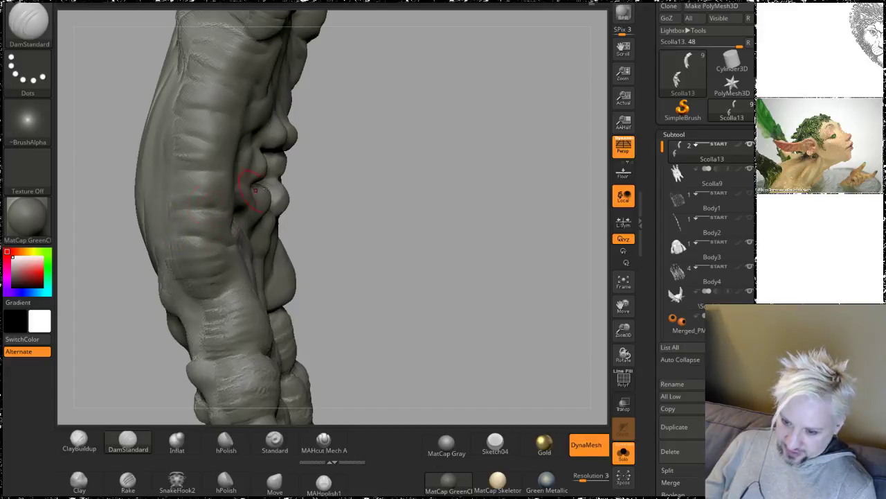
{"action": "left_click_drag", "start_coordinate": [378, 193], "coordinate": [275, 208]}
{"action": "mouse_move", "coordinate": [167, 296]}
{"action": "left_mouse_down", "text": "alt"}
{"action": "mouse_move", "coordinate": [176, 309]}
{"action": "mouse_move", "coordinate": [146, 316]}
{"action": "left_mouse_up", "text": "alt"}
Step: Build up the folds between the body-side palm edge and the central bumps with ClayBuildup, and smooth them
{"action": "left_click", "coordinate": [79, 439]}
{"action": "key", "text": "space"}
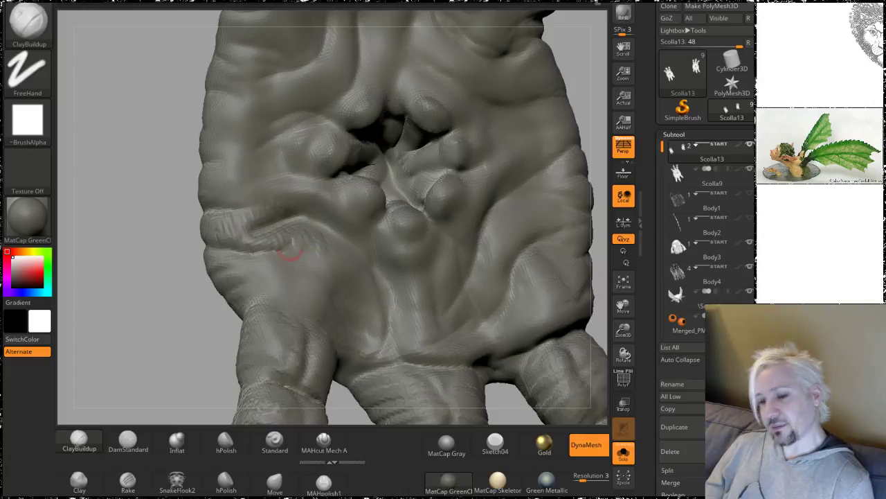
{"action": "left_click_drag", "start_coordinate": [115, 251], "coordinate": [197, 199]}
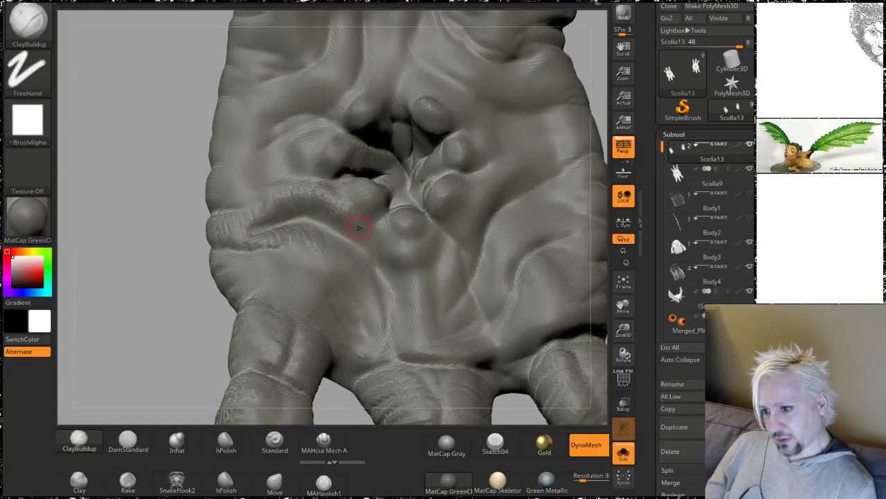
{"action": "key", "text": "shift"}
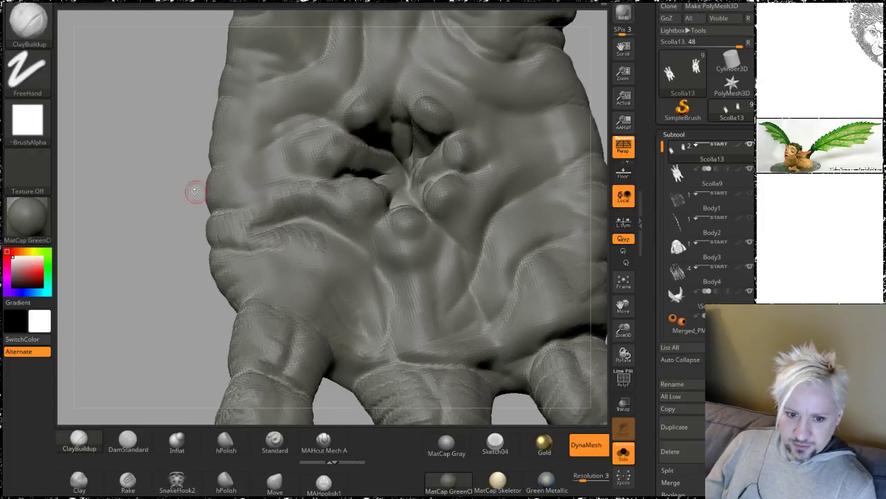
{"action": "mouse_move", "coordinate": [145, 180]}
{"action": "left_mouse_down", "text": "alt"}
{"action": "mouse_move", "coordinate": [162, 190]}
{"action": "mouse_move", "coordinate": [155, 179]}
{"action": "left_mouse_up", "text": "alt"}
{"action": "mouse_move", "coordinate": [169, 280]}
{"action": "left_mouse_down", "text": "alt"}
{"action": "mouse_move", "coordinate": [151, 265]}
{"action": "mouse_move", "coordinate": [149, 239]}
{"action": "mouse_move", "coordinate": [147, 277]}
{"action": "mouse_move", "coordinate": [171, 284]}
{"action": "mouse_move", "coordinate": [188, 269]}
{"action": "left_mouse_up", "text": "alt"}
{"action": "left_click_drag", "start_coordinate": [356, 195], "coordinate": [319, 212], "text": "shift"}
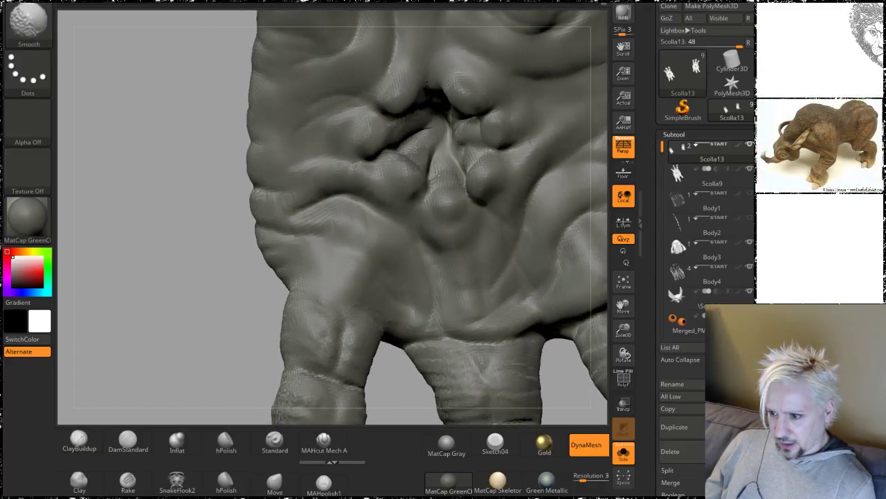
Step: Add ClayBuildup strokes along the curved fold above the lower side finger and soften them with the Smooth brush
{"action": "mouse_move", "coordinate": [340, 212]}
{"action": "left_mouse_down"}
{"action": "mouse_move", "coordinate": [360, 241]}
{"action": "mouse_move", "coordinate": [372, 231]}
{"action": "mouse_move", "coordinate": [390, 246]}
{"action": "mouse_move", "coordinate": [386, 253]}
{"action": "left_mouse_up"}
{"action": "left_click_drag", "start_coordinate": [322, 209], "coordinate": [359, 237], "text": "shift"}
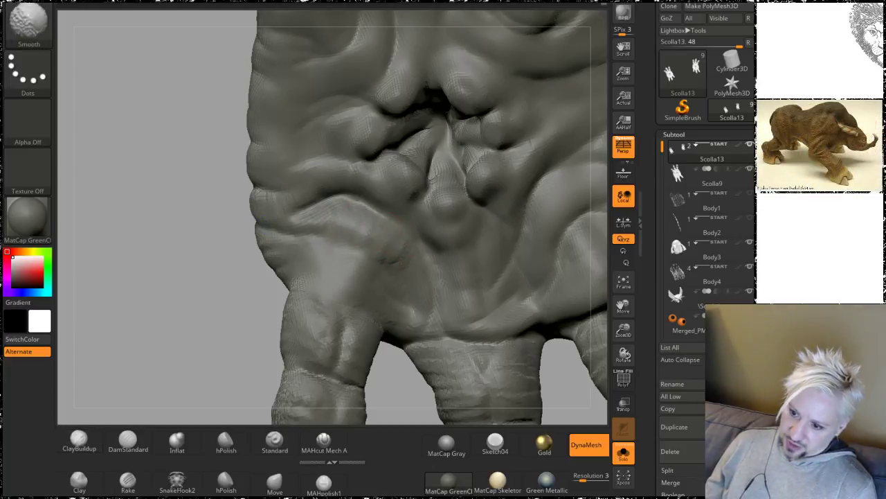
{"action": "mouse_move", "coordinate": [154, 297]}
{"action": "left_mouse_down", "text": "alt"}
{"action": "mouse_move", "coordinate": [176, 241]}
{"action": "mouse_move", "coordinate": [161, 239]}
{"action": "left_mouse_up", "text": "alt"}
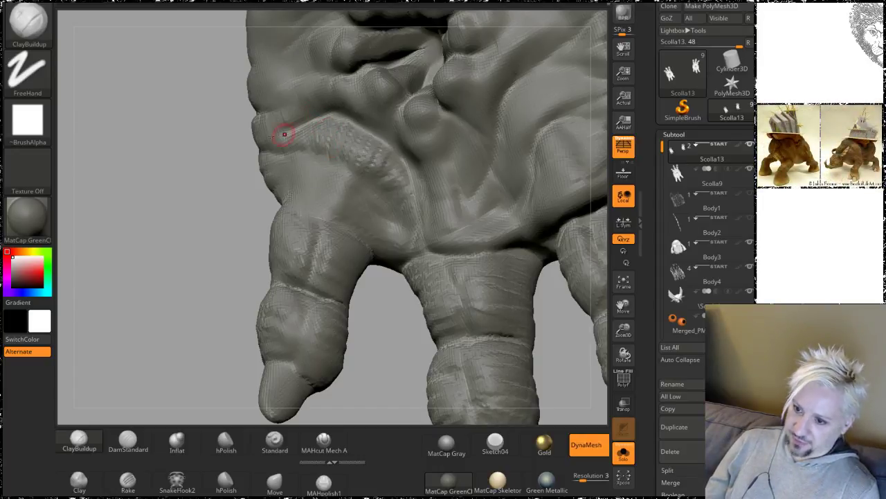
{"action": "mouse_move", "coordinate": [149, 204]}
{"action": "left_mouse_down", "text": "alt"}
{"action": "mouse_move", "coordinate": [145, 192]}
{"action": "mouse_move", "coordinate": [245, 152]}
{"action": "left_mouse_up", "text": "alt"}
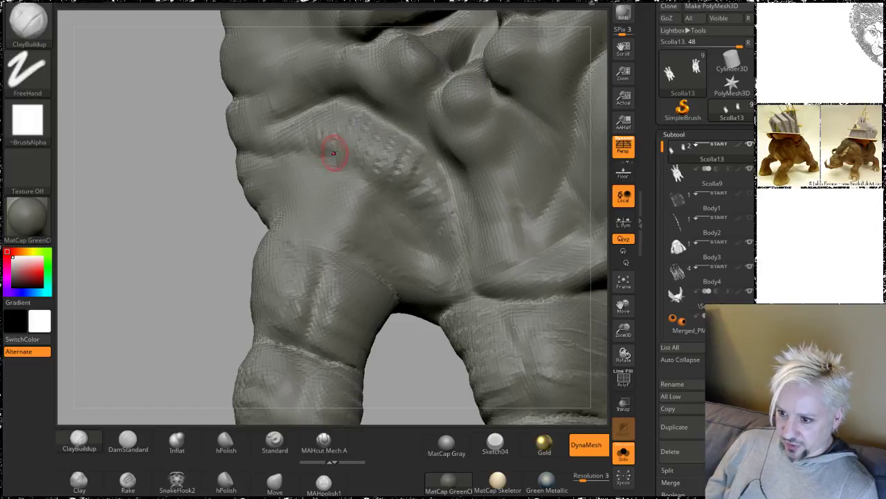
{"action": "key", "text": "shift"}
{"action": "left_click_drag", "start_coordinate": [382, 166], "coordinate": [444, 194], "text": "shift"}
Step: Build up wrinkled skin at the lower side finger's base and rework the curved fold above it with ClayBuildup
{"action": "mouse_move", "coordinate": [145, 186]}
{"action": "left_mouse_down", "text": "alt"}
{"action": "mouse_move", "coordinate": [160, 169]}
{"action": "mouse_move", "coordinate": [207, 173]}
{"action": "left_mouse_up", "text": "alt"}
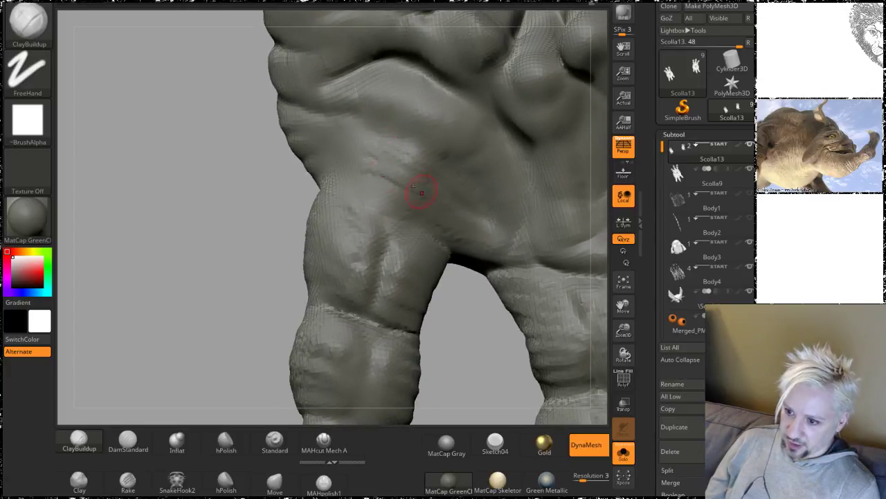
{"action": "mouse_move", "coordinate": [180, 247]}
{"action": "left_mouse_down"}
{"action": "mouse_move", "coordinate": [176, 206]}
{"action": "mouse_move", "coordinate": [192, 226]}
{"action": "left_mouse_up"}
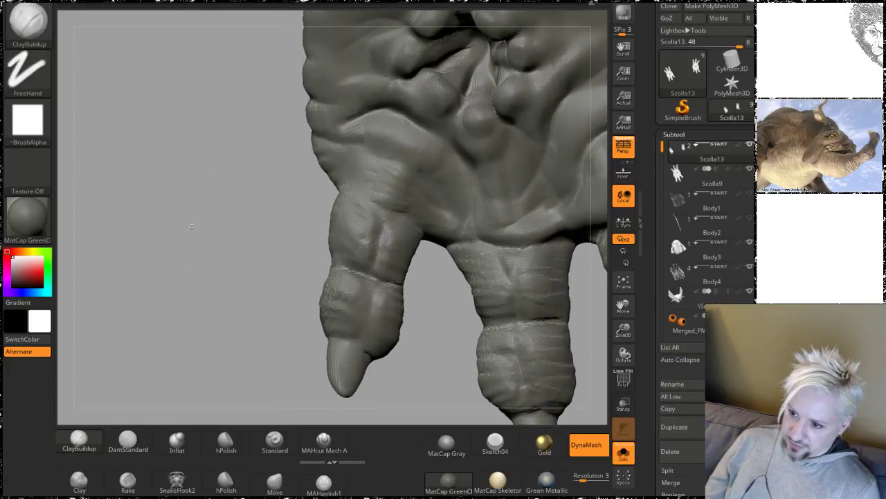
{"action": "left_click_drag", "start_coordinate": [308, 186], "coordinate": [372, 155]}
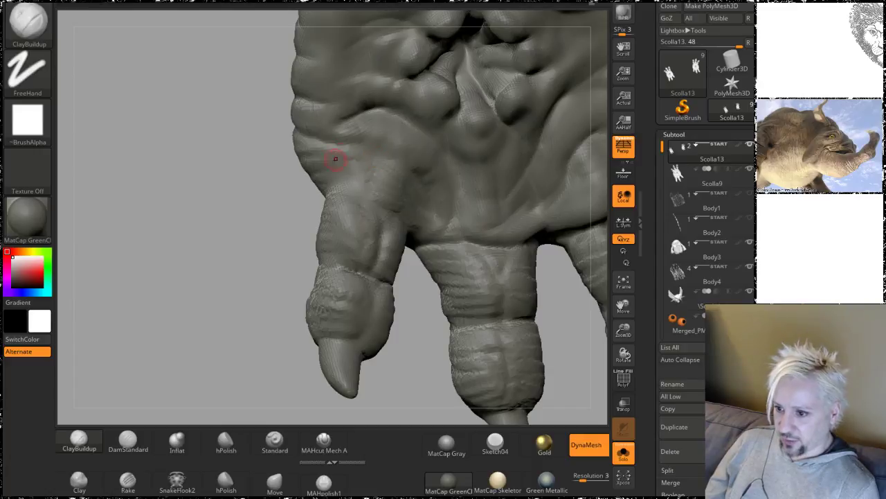
{"action": "left_click_drag", "start_coordinate": [215, 275], "coordinate": [413, 211]}
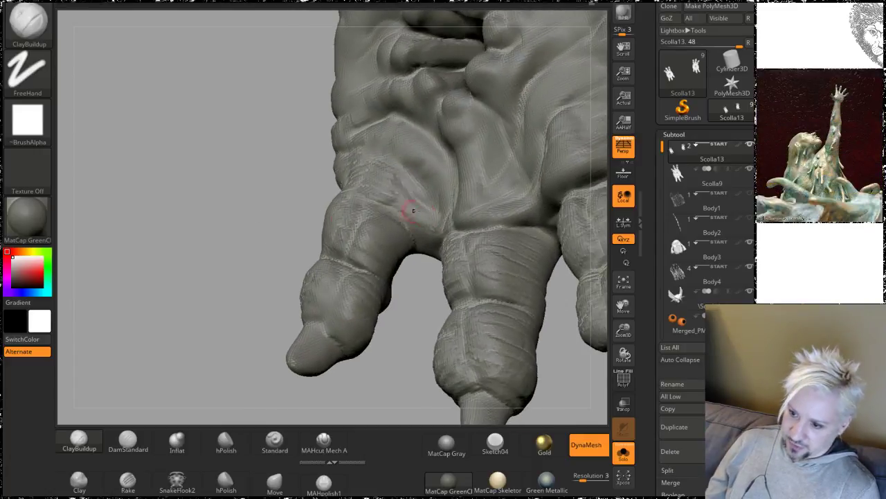
{"action": "mouse_move", "coordinate": [178, 159]}
{"action": "left_mouse_down"}
{"action": "mouse_move", "coordinate": [186, 199]}
{"action": "mouse_move", "coordinate": [402, 181]}
{"action": "mouse_move", "coordinate": [451, 194]}
{"action": "mouse_move", "coordinate": [473, 230]}
{"action": "mouse_move", "coordinate": [501, 243]}
{"action": "left_mouse_up"}
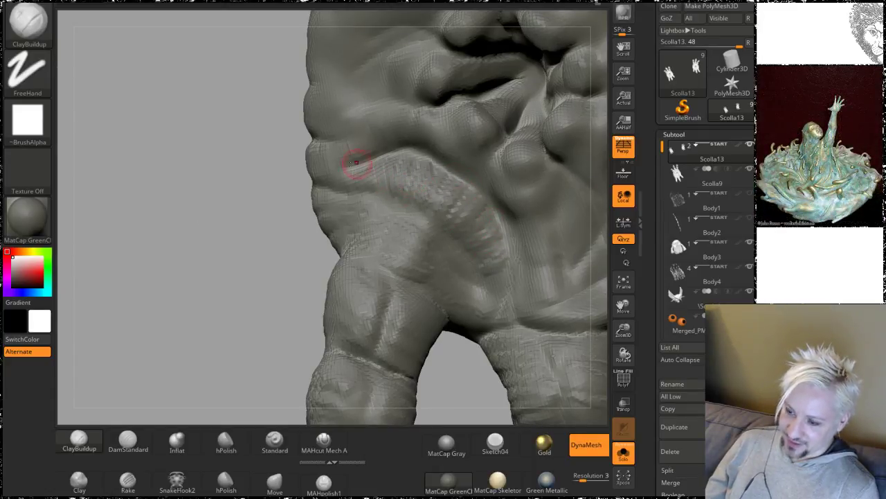
Step: Thicken the ridge and knobs on the body side of the palm's central opening with ClayBuildup, smoothing the outer knob
{"action": "mouse_move", "coordinate": [168, 180]}
{"action": "left_mouse_down"}
{"action": "mouse_move", "coordinate": [150, 224]}
{"action": "mouse_move", "coordinate": [186, 193]}
{"action": "left_mouse_up"}
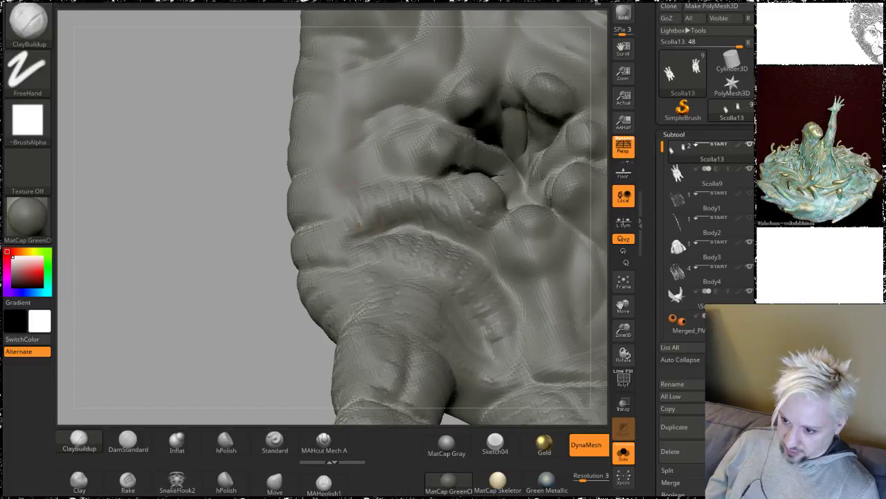
{"action": "mouse_move", "coordinate": [141, 138]}
{"action": "left_mouse_down"}
{"action": "mouse_move", "coordinate": [134, 148]}
{"action": "mouse_move", "coordinate": [148, 172]}
{"action": "left_mouse_up"}
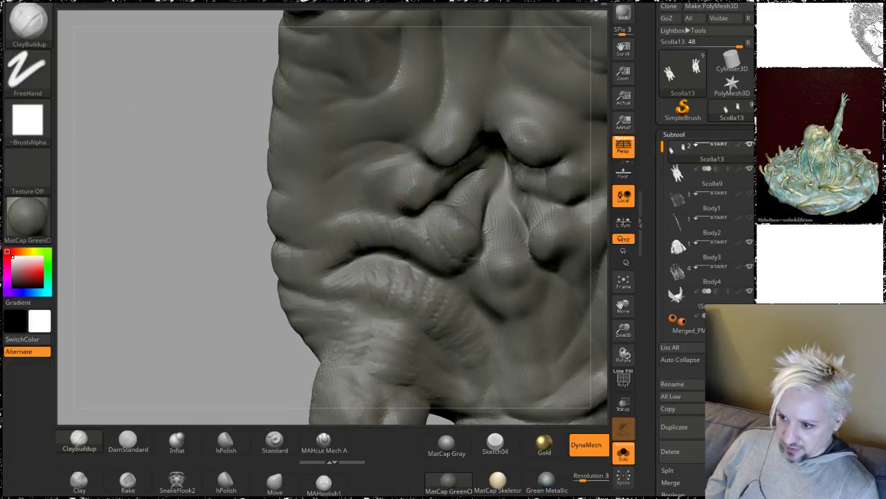
{"action": "left_click_drag", "start_coordinate": [176, 236], "coordinate": [190, 174]}
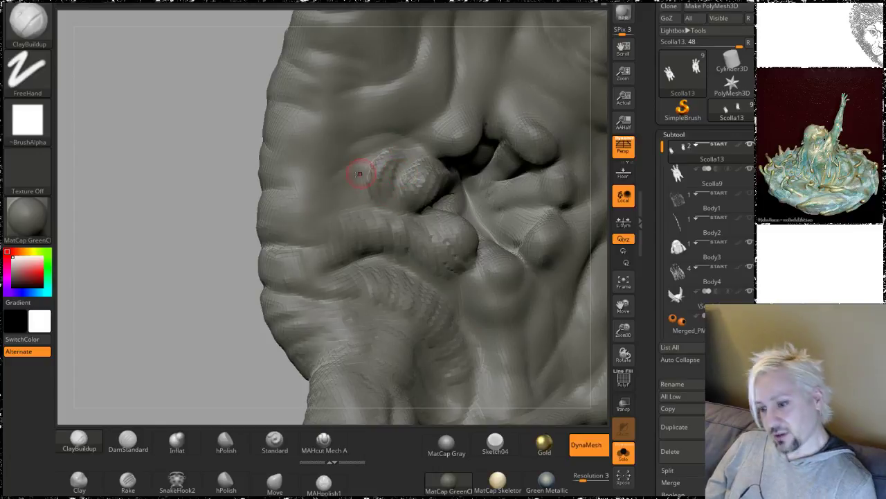
{"action": "mouse_move", "coordinate": [391, 197]}
{"action": "left_mouse_down", "text": "shift"}
{"action": "mouse_move", "coordinate": [420, 182]}
{"action": "mouse_move", "coordinate": [391, 163]}
{"action": "left_mouse_up", "text": "shift"}
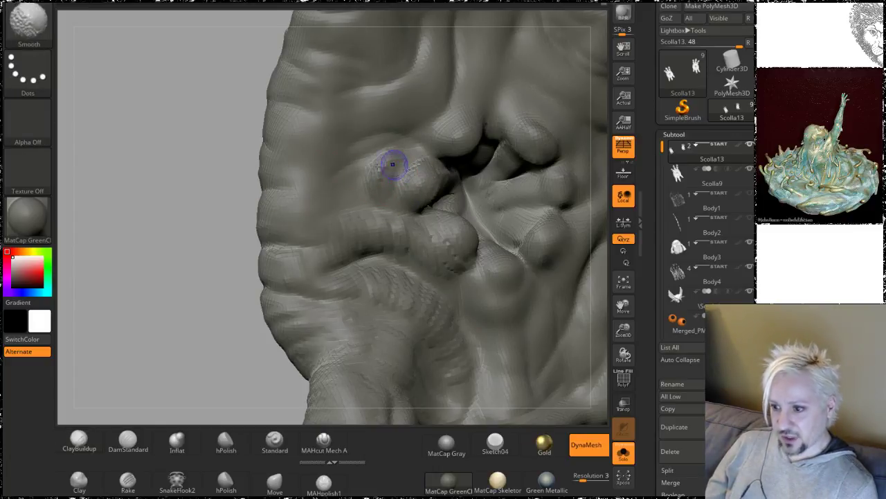
{"action": "left_click_drag", "start_coordinate": [136, 146], "coordinate": [129, 178], "text": "alt"}
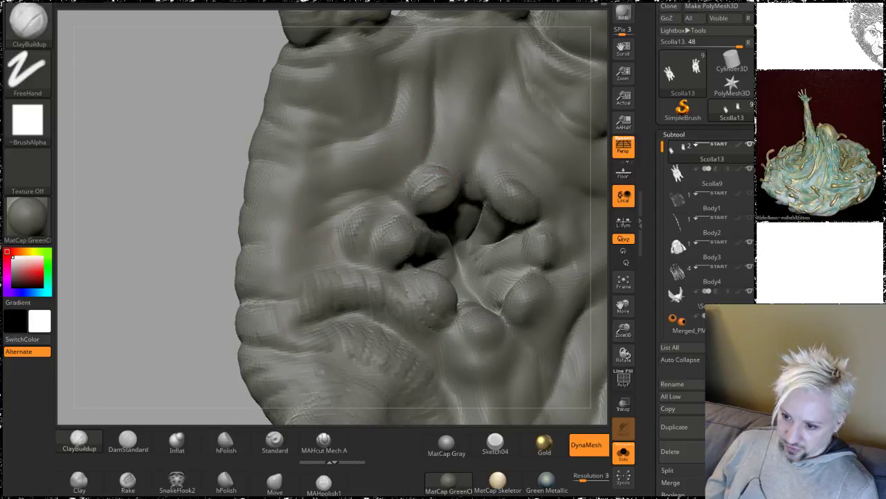
Step: Extend a ClayBuildup fold from the body-side knob out to the palm's edge, and smooth the fold and neighbouring knobs
{"action": "mouse_move", "coordinate": [338, 230]}
{"action": "left_mouse_down"}
{"action": "mouse_move", "coordinate": [297, 259]}
{"action": "mouse_move", "coordinate": [278, 249]}
{"action": "mouse_move", "coordinate": [270, 271]}
{"action": "mouse_move", "coordinate": [235, 261]}
{"action": "left_mouse_up"}
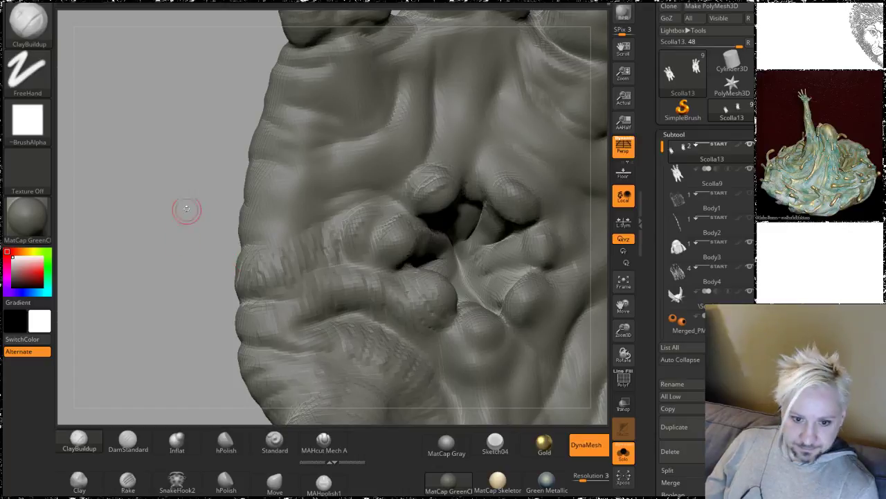
{"action": "mouse_move", "coordinate": [187, 209]}
{"action": "left_mouse_down"}
{"action": "mouse_move", "coordinate": [154, 223]}
{"action": "mouse_move", "coordinate": [162, 205]}
{"action": "mouse_move", "coordinate": [150, 200]}
{"action": "left_mouse_up"}
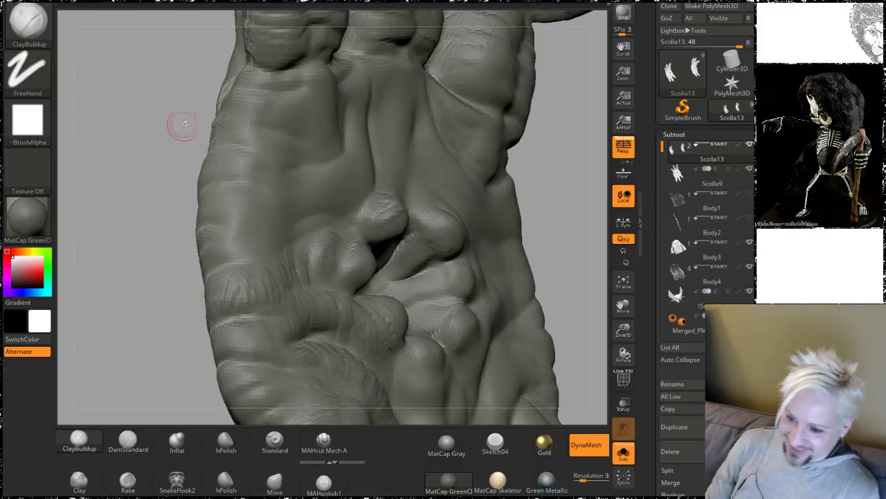
{"action": "key", "text": "shift"}
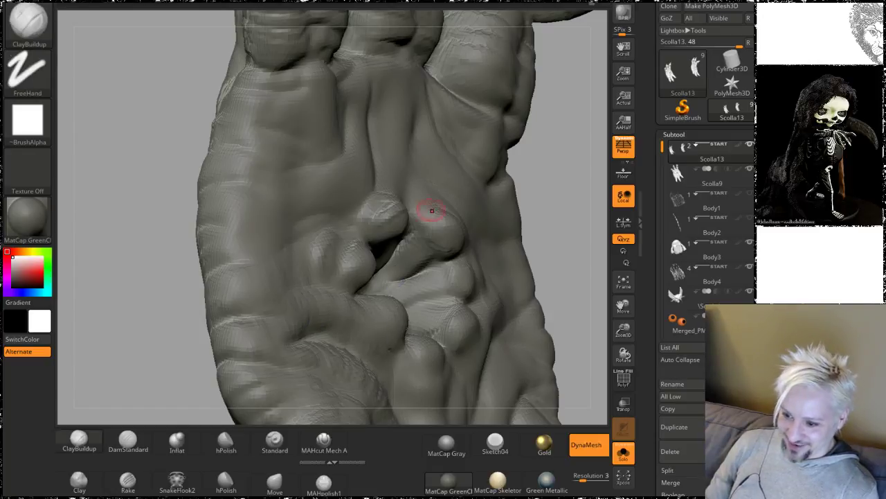
{"action": "mouse_move", "coordinate": [561, 229]}
{"action": "left_mouse_down"}
{"action": "mouse_move", "coordinate": [536, 125]}
{"action": "mouse_move", "coordinate": [515, 123]}
{"action": "left_mouse_up"}
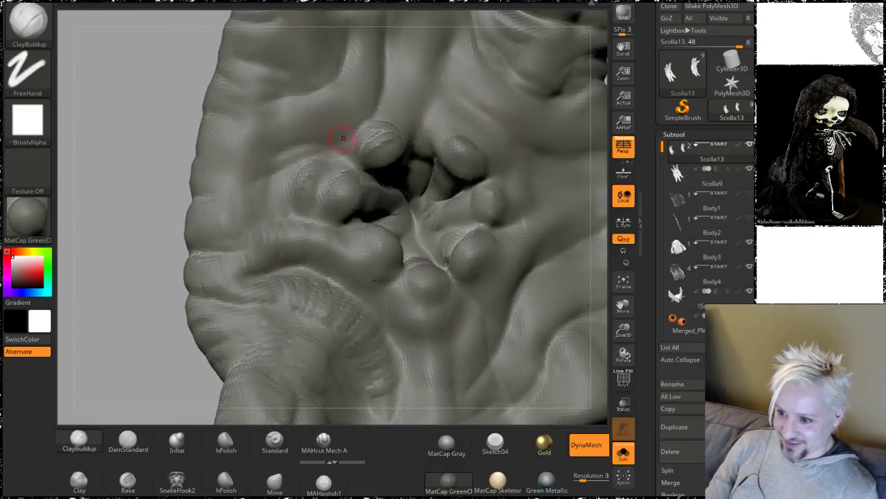
{"action": "key", "text": "shift"}
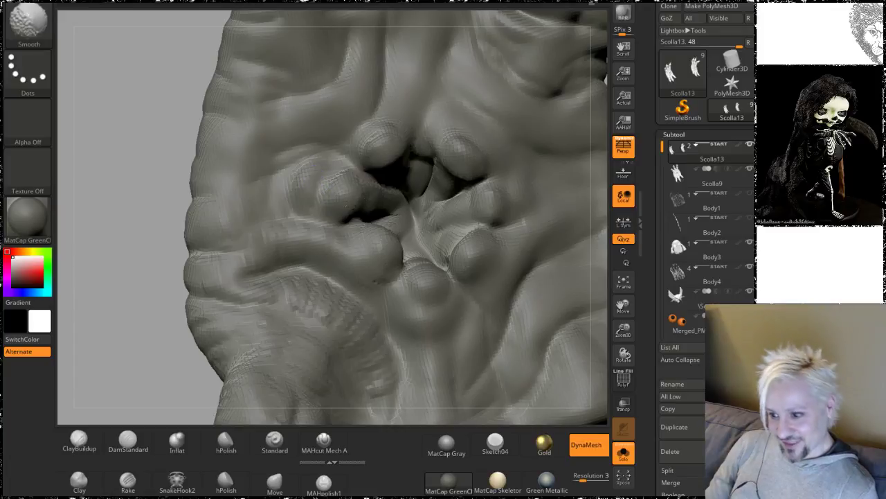
Step: Add ClayBuildup strokes beneath the lowest central bump and along the surrounding palm folds
{"action": "left_click_drag", "start_coordinate": [145, 311], "coordinate": [161, 255]}
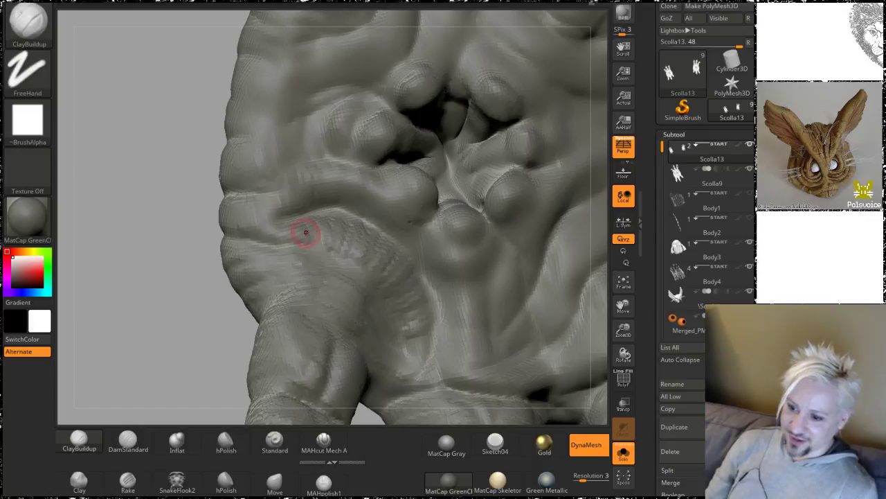
{"action": "mouse_move", "coordinate": [139, 188]}
{"action": "left_mouse_down"}
{"action": "mouse_move", "coordinate": [137, 177]}
{"action": "mouse_move", "coordinate": [131, 186]}
{"action": "mouse_move", "coordinate": [139, 193]}
{"action": "left_mouse_up"}
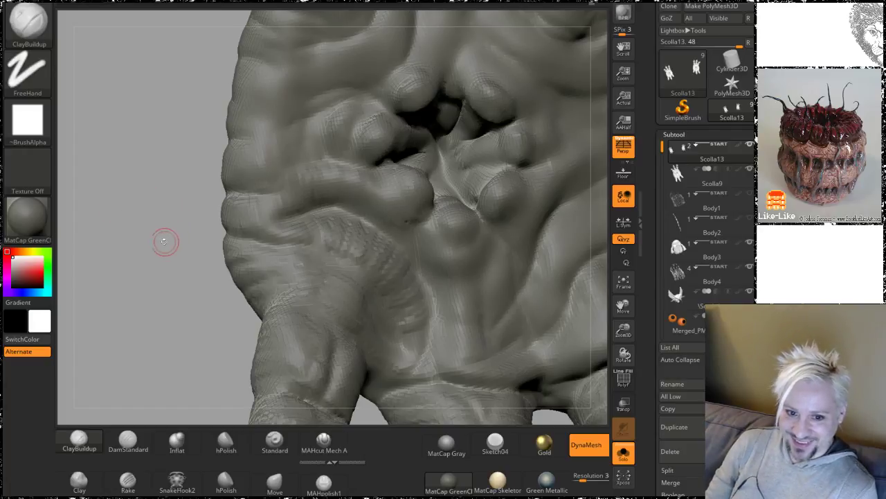
{"action": "mouse_move", "coordinate": [165, 160]}
{"action": "left_mouse_down", "text": "alt"}
{"action": "mouse_move", "coordinate": [158, 194]}
{"action": "mouse_move", "coordinate": [144, 156]}
{"action": "left_mouse_up", "text": "alt"}
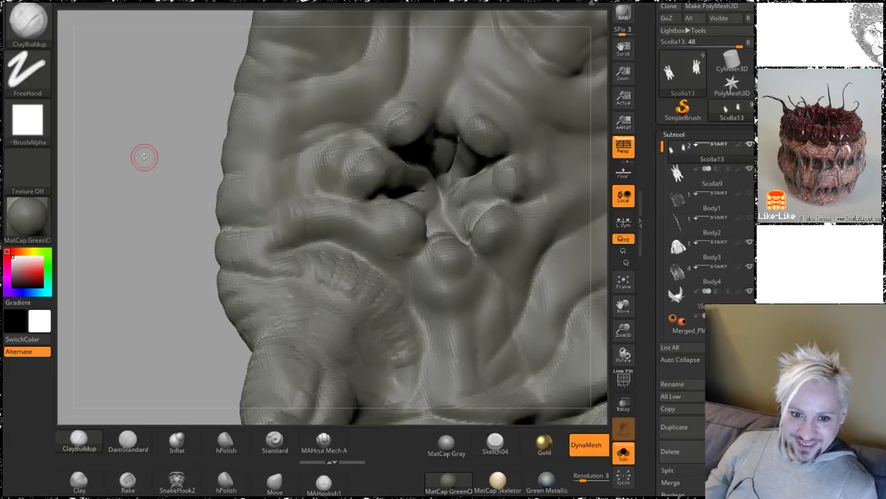
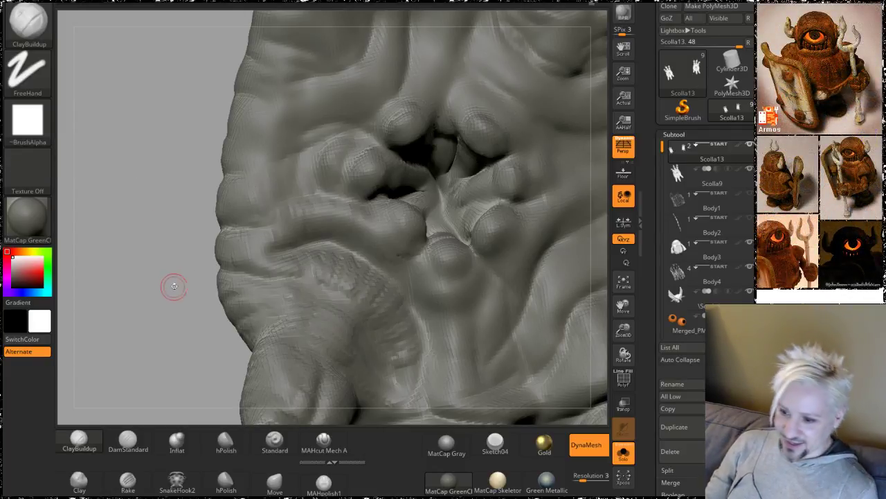
{"action": "mouse_move", "coordinate": [175, 286]}
{"action": "left_mouse_down"}
{"action": "mouse_move", "coordinate": [159, 270]}
{"action": "mouse_move", "coordinate": [218, 303]}
{"action": "left_mouse_up"}
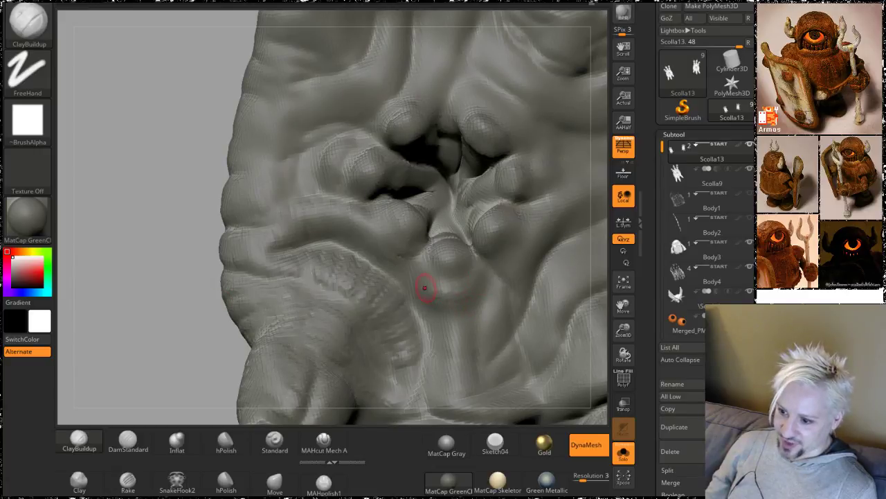
Step: Enlarge the ClayBuildup brush and build up the folds below the central bumps and across the upper palm
{"action": "key", "text": "space"}
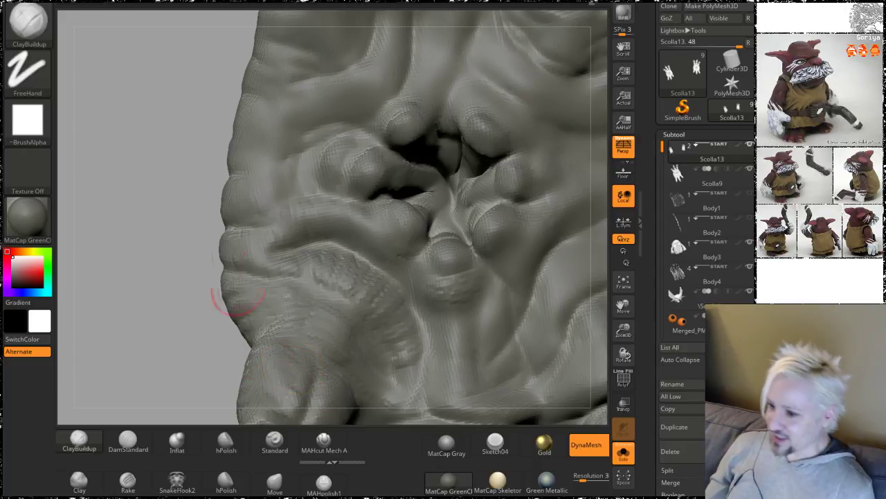
{"action": "left_click_drag", "start_coordinate": [154, 225], "coordinate": [132, 192], "text": "alt"}
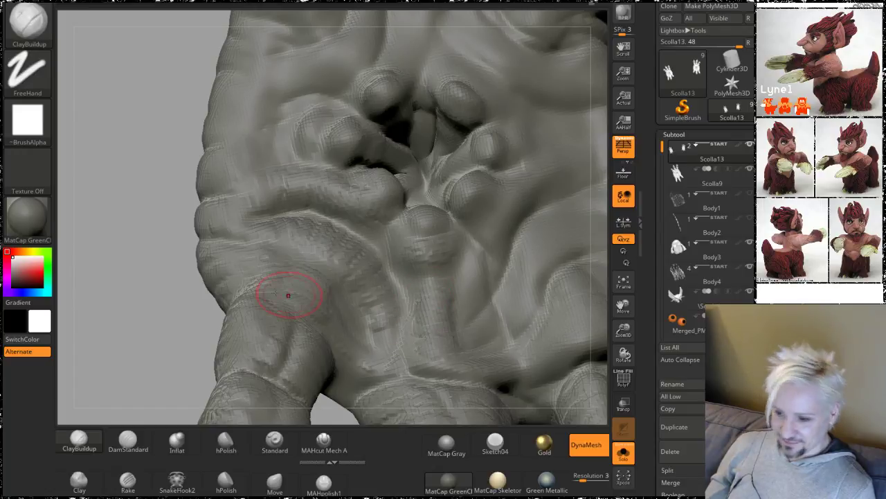
{"action": "mouse_move", "coordinate": [125, 234]}
{"action": "left_mouse_down", "text": "alt"}
{"action": "mouse_move", "coordinate": [106, 265]}
{"action": "mouse_move", "coordinate": [104, 311]}
{"action": "left_mouse_up", "text": "alt"}
Step: Turn off Solo mode to show all subtools and check both palms against the whole creature
{"action": "mouse_move", "coordinate": [150, 182]}
{"action": "left_mouse_down"}
{"action": "mouse_move", "coordinate": [170, 205]}
{"action": "mouse_move", "coordinate": [206, 219]}
{"action": "mouse_move", "coordinate": [211, 238]}
{"action": "left_mouse_up"}
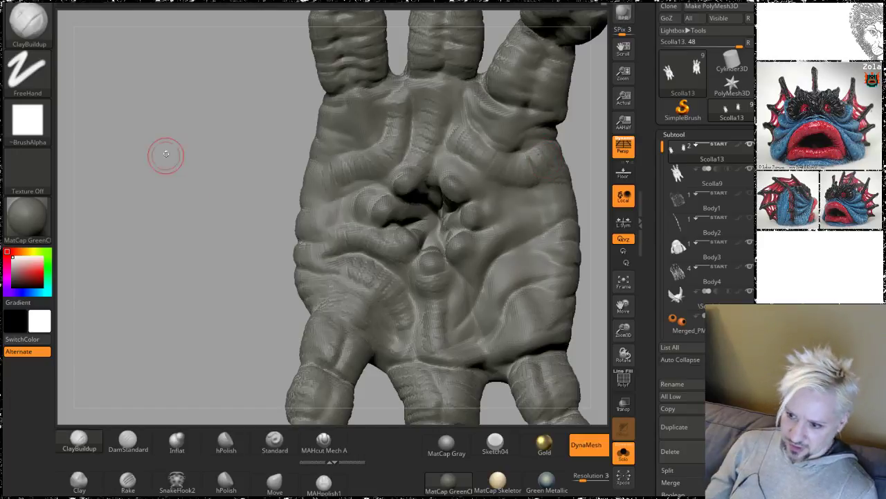
{"action": "mouse_move", "coordinate": [167, 156]}
{"action": "left_mouse_down"}
{"action": "mouse_move", "coordinate": [190, 210]}
{"action": "mouse_move", "coordinate": [129, 90]}
{"action": "mouse_move", "coordinate": [149, 90]}
{"action": "left_mouse_up"}
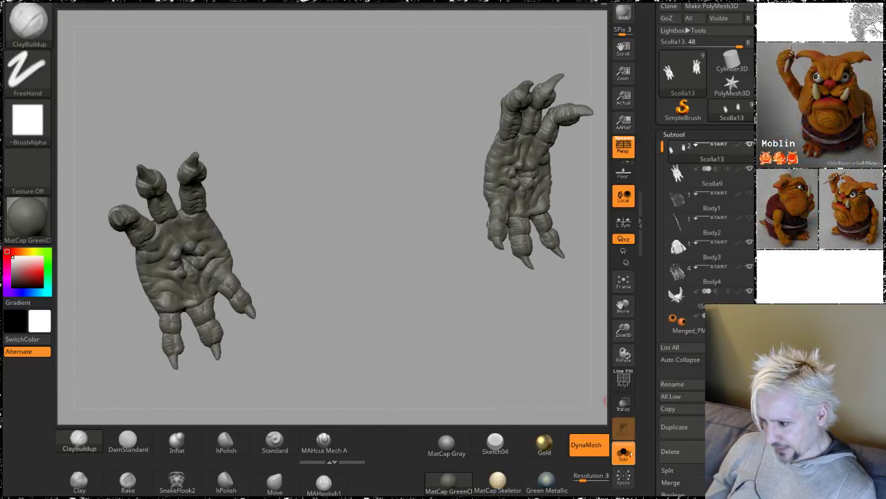
{"action": "left_click", "coordinate": [412, 243]}
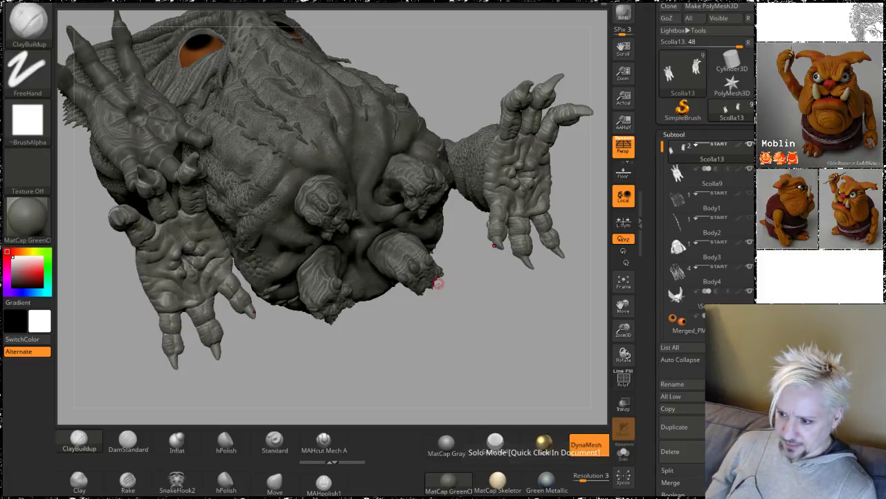
Step: Examine the hands against the full creature from the front and from beneath, ending on a close look at one palm
{"action": "mouse_move", "coordinate": [511, 313]}
{"action": "left_mouse_down"}
{"action": "mouse_move", "coordinate": [476, 374]}
{"action": "mouse_move", "coordinate": [483, 303]}
{"action": "mouse_move", "coordinate": [478, 400]}
{"action": "mouse_move", "coordinate": [495, 350]}
{"action": "mouse_move", "coordinate": [563, 326]}
{"action": "mouse_move", "coordinate": [536, 279]}
{"action": "mouse_move", "coordinate": [499, 293]}
{"action": "left_mouse_up"}
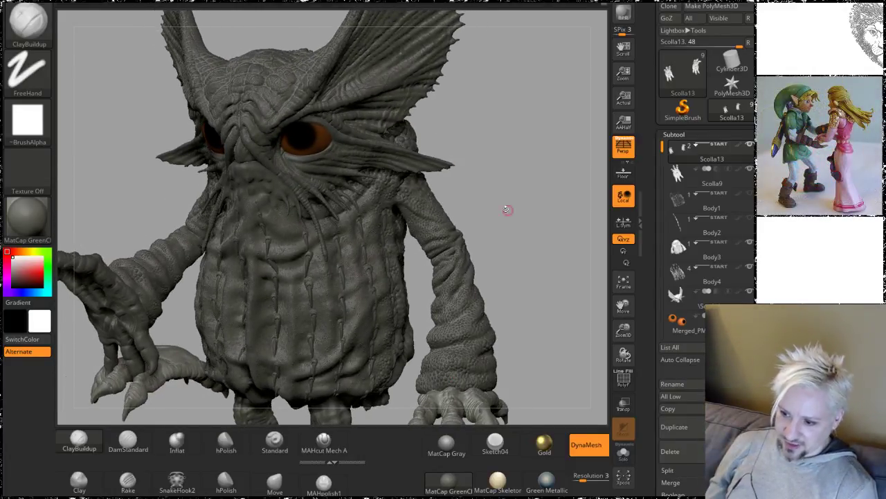
{"action": "left_click_drag", "start_coordinate": [507, 210], "coordinate": [421, 354]}
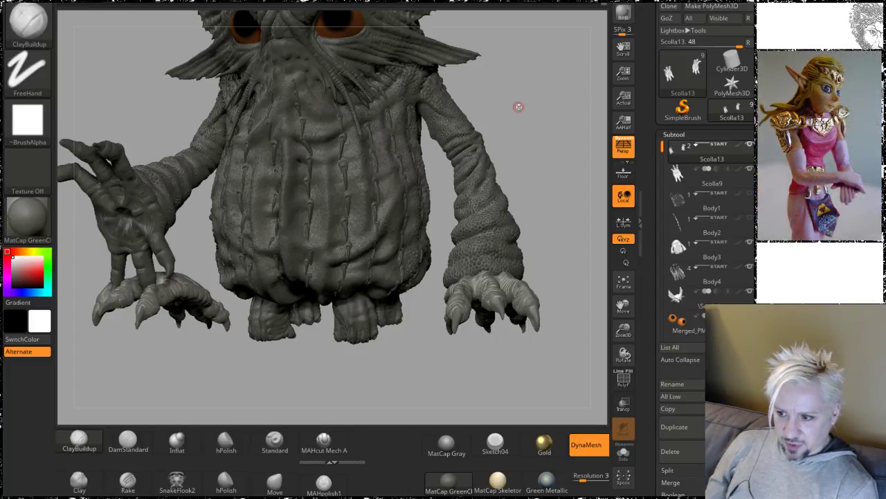
{"action": "mouse_move", "coordinate": [513, 110]}
{"action": "left_mouse_down"}
{"action": "mouse_move", "coordinate": [527, 129]}
{"action": "mouse_move", "coordinate": [520, 138]}
{"action": "mouse_move", "coordinate": [581, 162]}
{"action": "left_mouse_up"}
{"action": "left_click_drag", "start_coordinate": [480, 114], "coordinate": [437, 243], "text": "alt"}
{"action": "left_click_drag", "start_coordinate": [318, 398], "coordinate": [420, 85]}
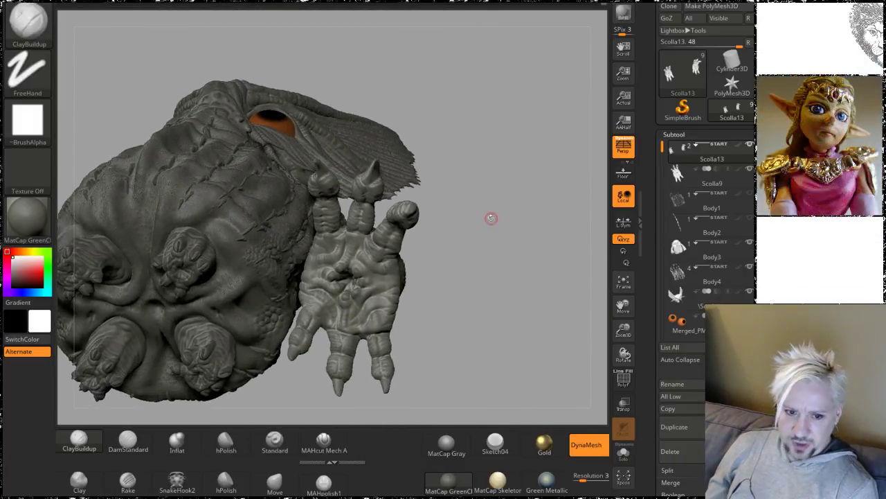
{"action": "left_click_drag", "start_coordinate": [491, 217], "coordinate": [510, 239]}
{"action": "left_click_drag", "start_coordinate": [406, 122], "coordinate": [475, 89]}
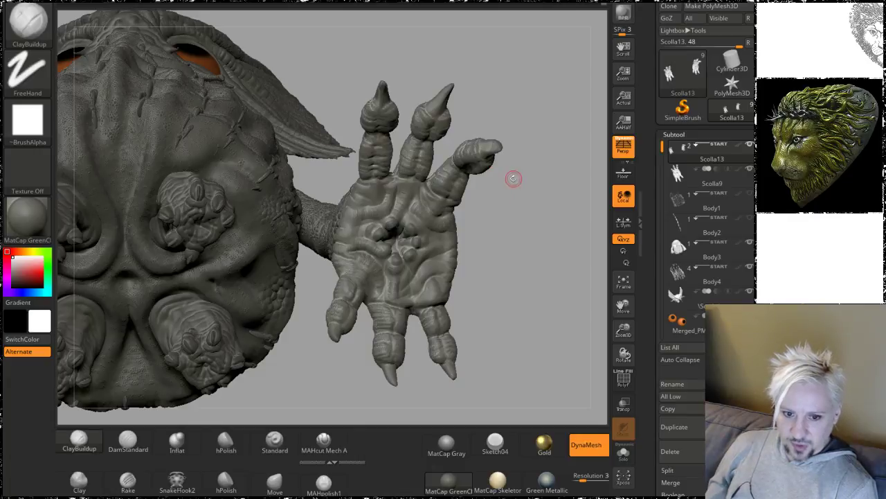
{"action": "mouse_move", "coordinate": [531, 219]}
{"action": "left_mouse_down"}
{"action": "mouse_move", "coordinate": [530, 231]}
{"action": "mouse_move", "coordinate": [530, 212]}
{"action": "left_mouse_up"}
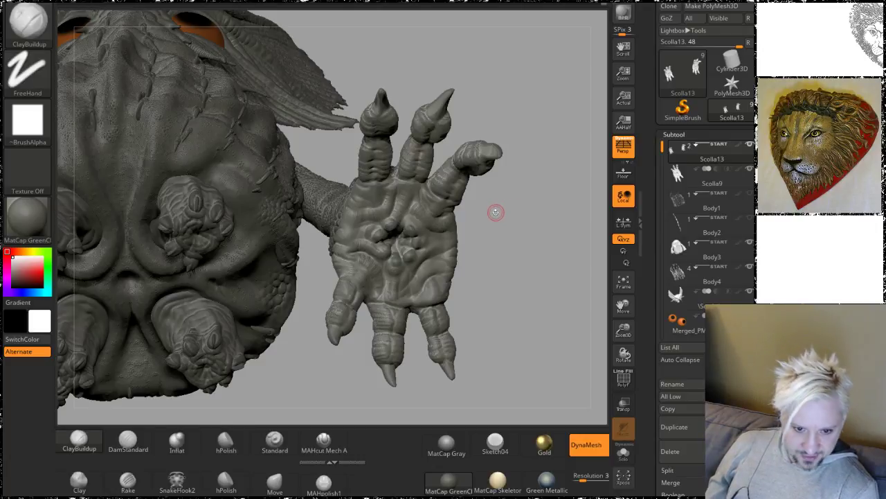
{"action": "mouse_move", "coordinate": [513, 237]}
{"action": "left_mouse_down", "text": "alt"}
{"action": "mouse_move", "coordinate": [527, 300]}
{"action": "mouse_move", "coordinate": [493, 291]}
{"action": "left_mouse_up", "text": "alt"}
{"action": "mouse_move", "coordinate": [502, 258]}
{"action": "left_mouse_down"}
{"action": "mouse_move", "coordinate": [508, 235]}
{"action": "mouse_move", "coordinate": [376, 267]}
{"action": "left_mouse_up"}
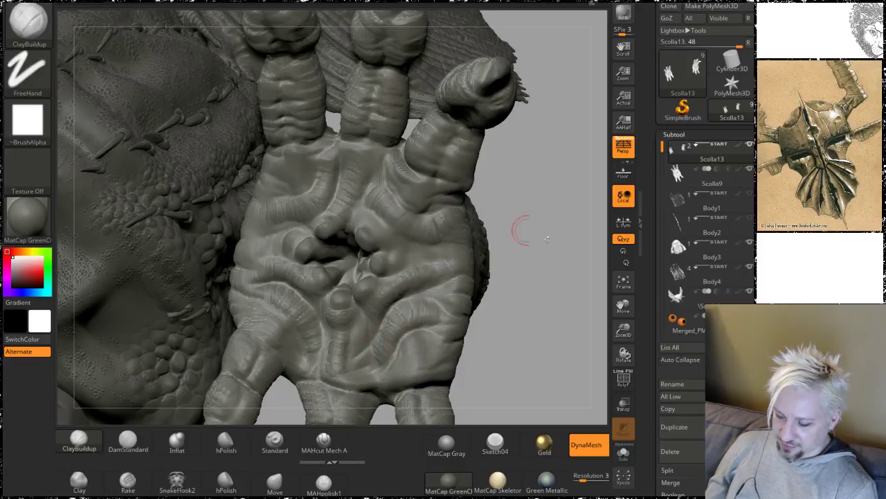
{"action": "left_click_drag", "start_coordinate": [522, 311], "coordinate": [360, 283]}
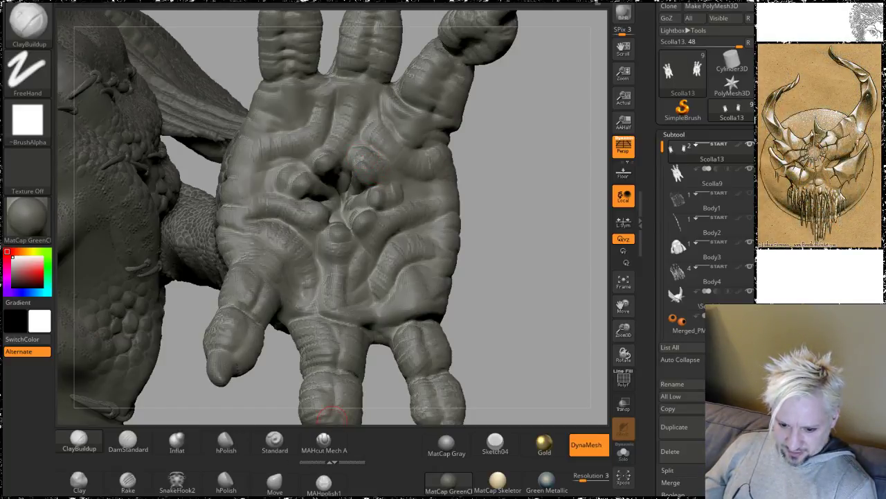
Step: Switch past the spider reference photo to the Nightbot dashboard and view the custom and default channel commands
{"action": "key", "text": "alt+Tab"}
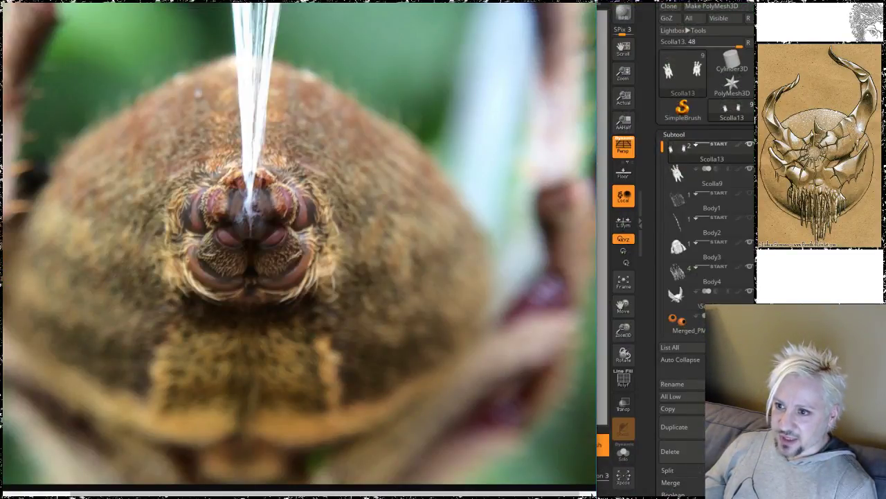
{"action": "key", "text": "alt+Tab"}
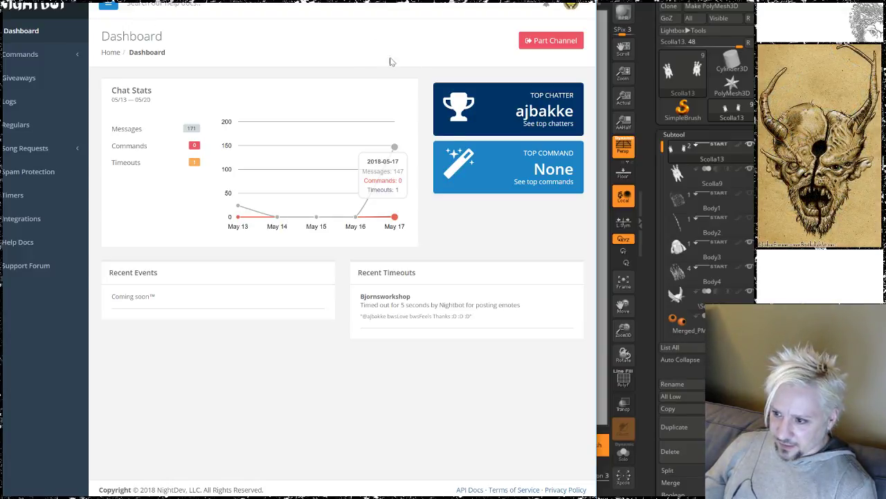
{"action": "left_click", "coordinate": [20, 57]}
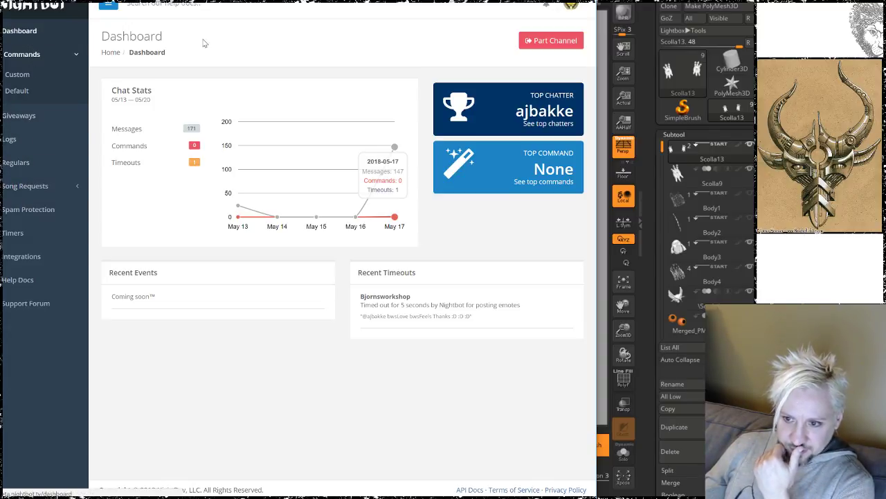
{"action": "left_click", "coordinate": [10, 78]}
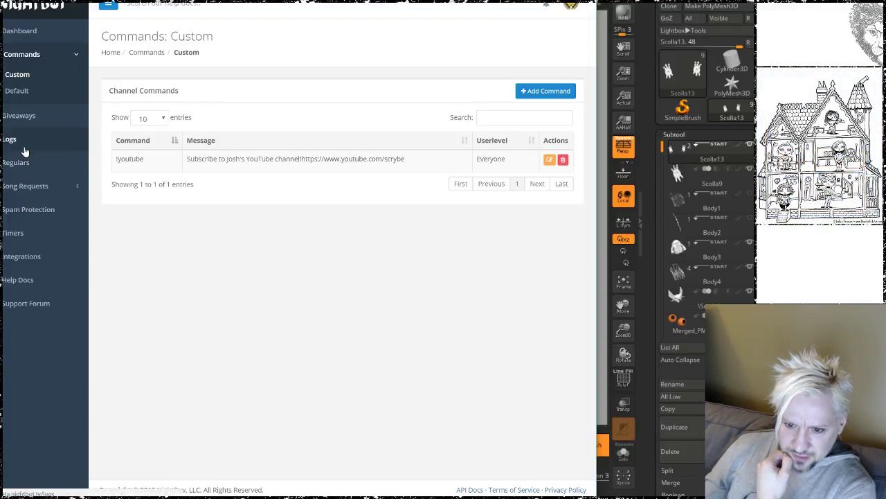
{"action": "left_click", "coordinate": [24, 94]}
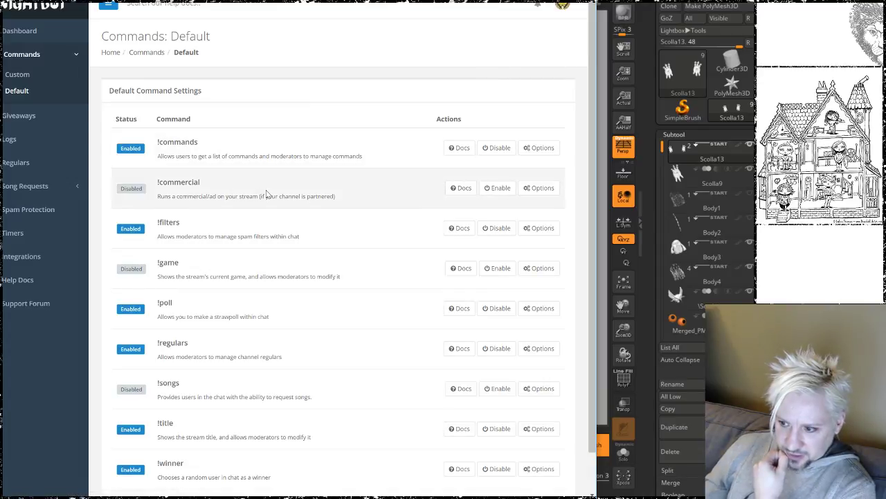
Step: Inspect the options of the !commercial command and look through the rest of the default command list
{"action": "left_click", "coordinate": [540, 190]}
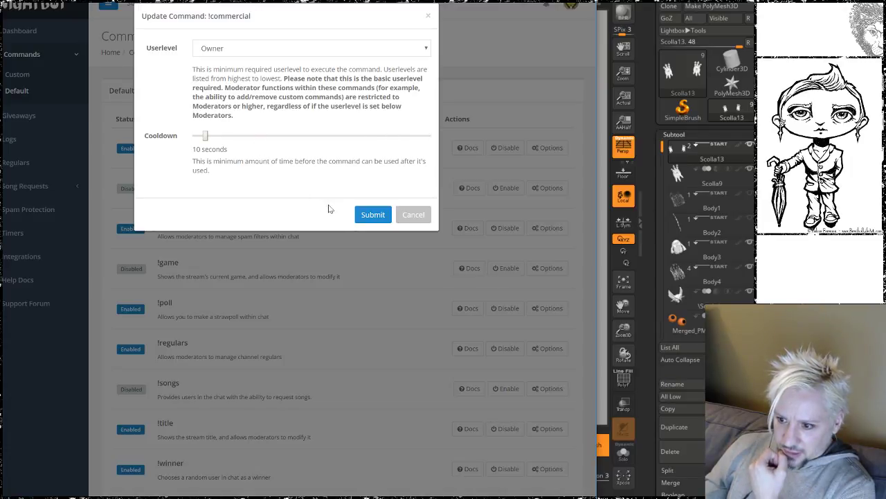
{"action": "left_click", "coordinate": [428, 17]}
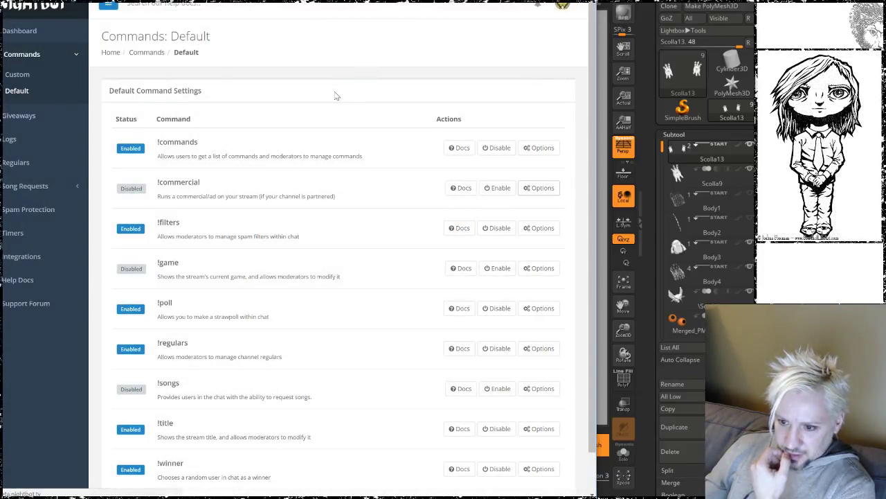
{"action": "scroll", "coordinate": [335, 96], "scroll_direction": "down", "scroll_amount": 1}
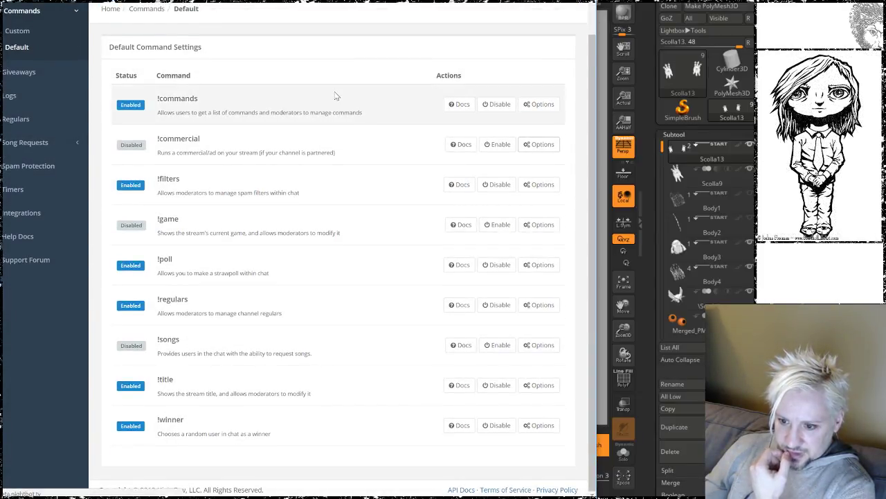
{"action": "scroll", "coordinate": [335, 96], "scroll_direction": "up", "scroll_amount": 1}
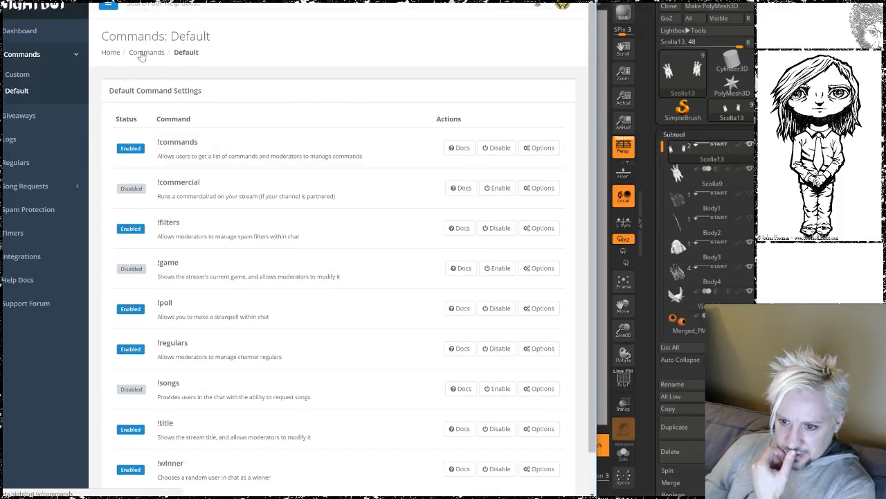
Step: Check the custom commands page and the account menu in Nightbot, and return to ZBrush
{"action": "left_click", "coordinate": [27, 77]}
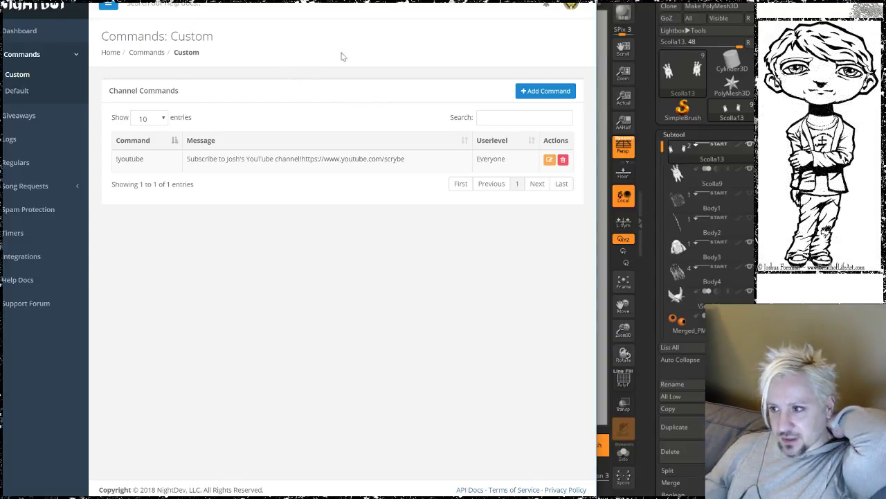
{"action": "left_click", "coordinate": [570, 6]}
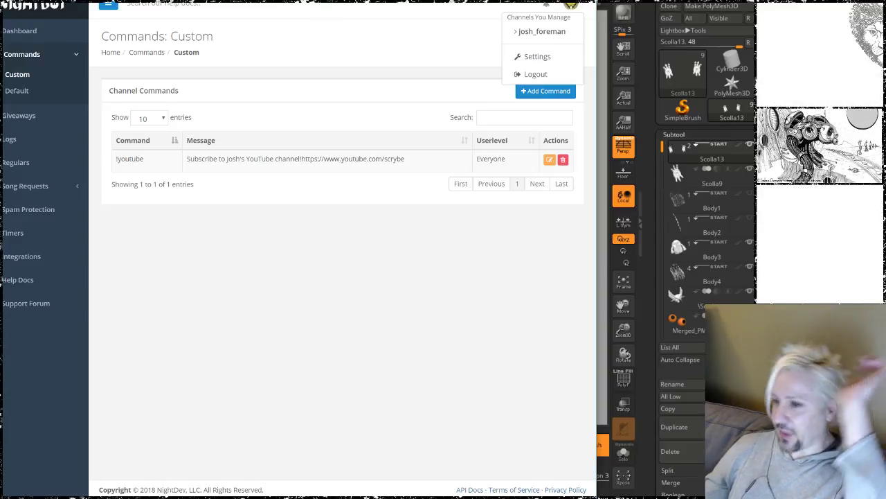
{"action": "key", "text": "alt+Tab"}
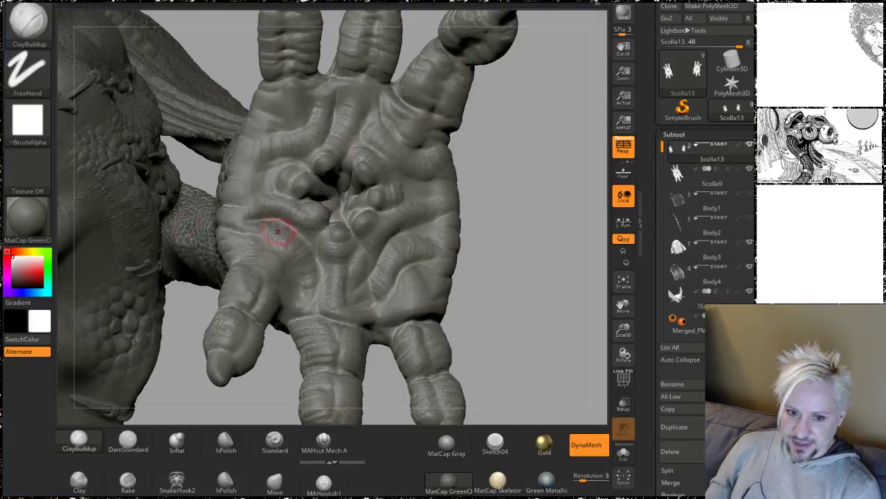
Step: Build up ClayBuildup folds along both edges of the palm and a small bump beneath the body-side upper finger
{"action": "left_click_drag", "start_coordinate": [521, 171], "coordinate": [495, 172]}
{"action": "left_click_drag", "start_coordinate": [526, 207], "coordinate": [521, 196]}
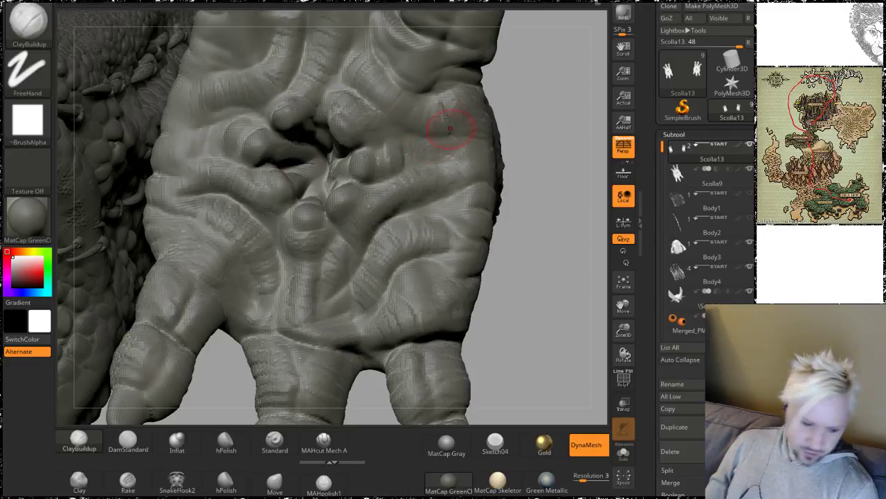
{"action": "mouse_move", "coordinate": [534, 143]}
{"action": "left_mouse_down"}
{"action": "mouse_move", "coordinate": [543, 141]}
{"action": "mouse_move", "coordinate": [425, 107]}
{"action": "left_mouse_up"}
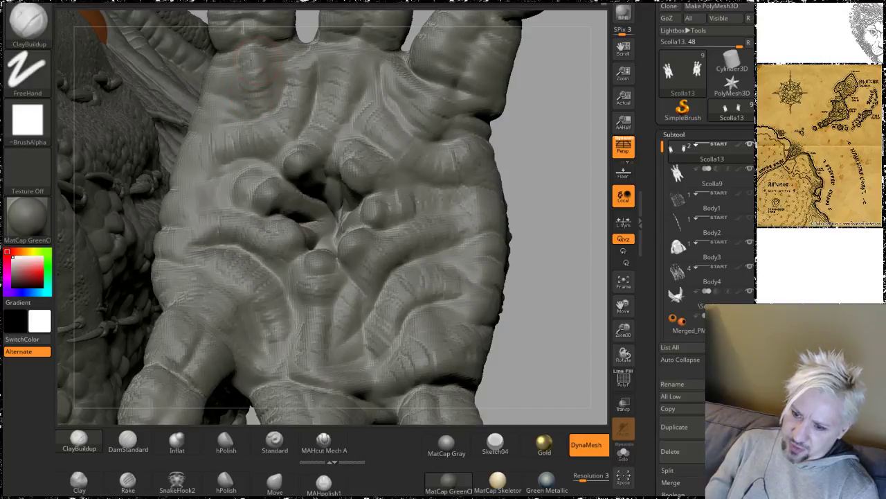
{"action": "mouse_move", "coordinate": [550, 233]}
{"action": "left_mouse_down"}
{"action": "mouse_move", "coordinate": [554, 213]}
{"action": "mouse_move", "coordinate": [198, 173]}
{"action": "left_mouse_up"}
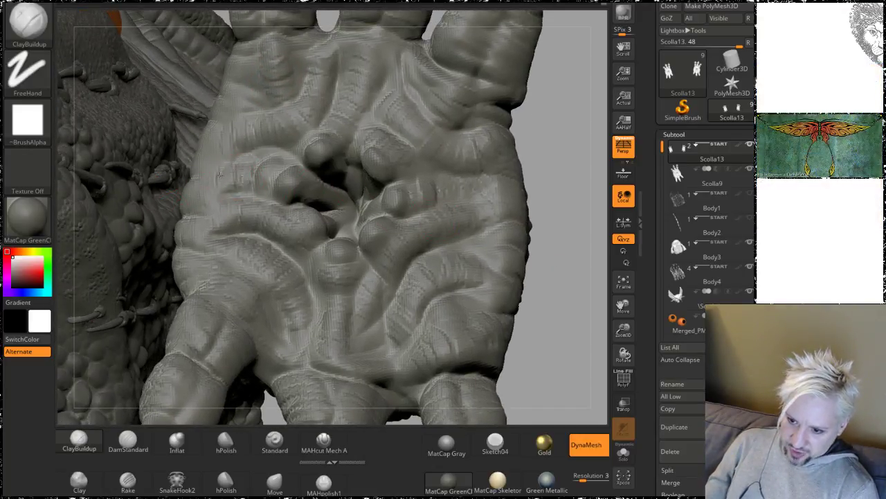
{"action": "left_click_drag", "start_coordinate": [554, 164], "coordinate": [182, 83]}
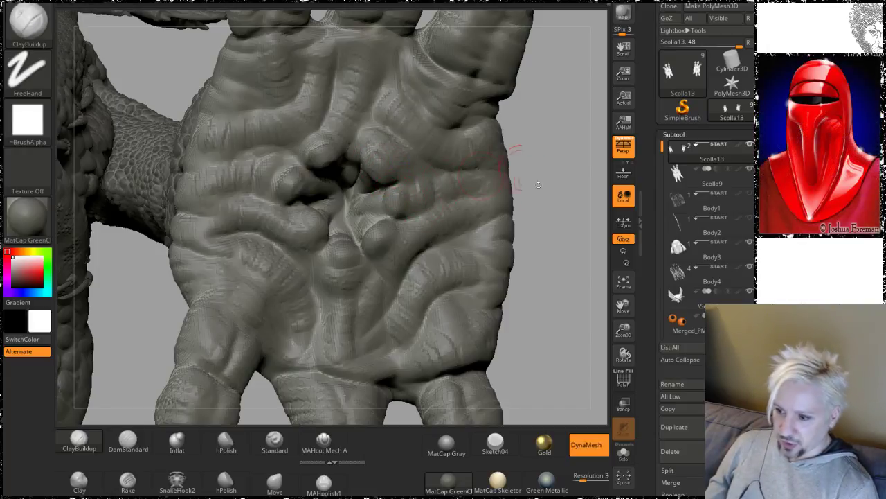
{"action": "mouse_move", "coordinate": [554, 251]}
{"action": "left_mouse_down"}
{"action": "mouse_move", "coordinate": [549, 232]}
{"action": "mouse_move", "coordinate": [523, 235]}
{"action": "left_mouse_up"}
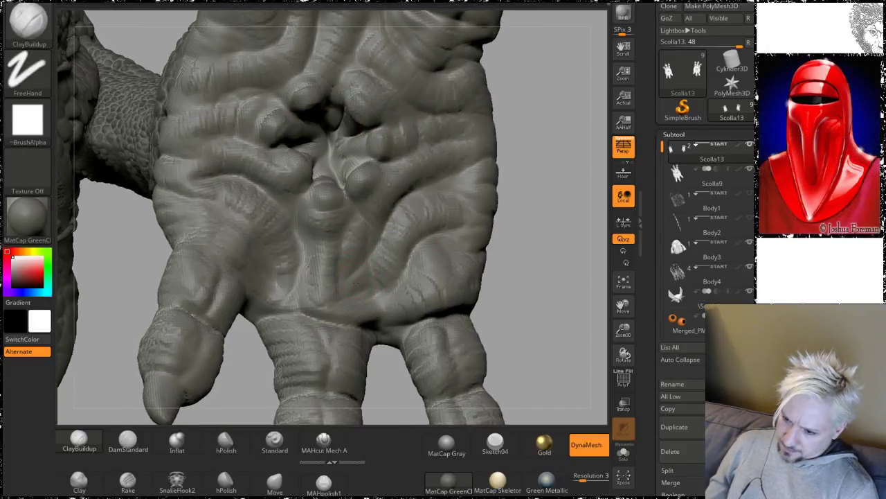
Step: Check the palm beside the body and isolate the hands subtool with Solo mode
{"action": "mouse_move", "coordinate": [531, 179]}
{"action": "left_mouse_down", "text": "alt"}
{"action": "mouse_move", "coordinate": [469, 140]}
{"action": "mouse_move", "coordinate": [477, 182]}
{"action": "left_mouse_up", "text": "alt"}
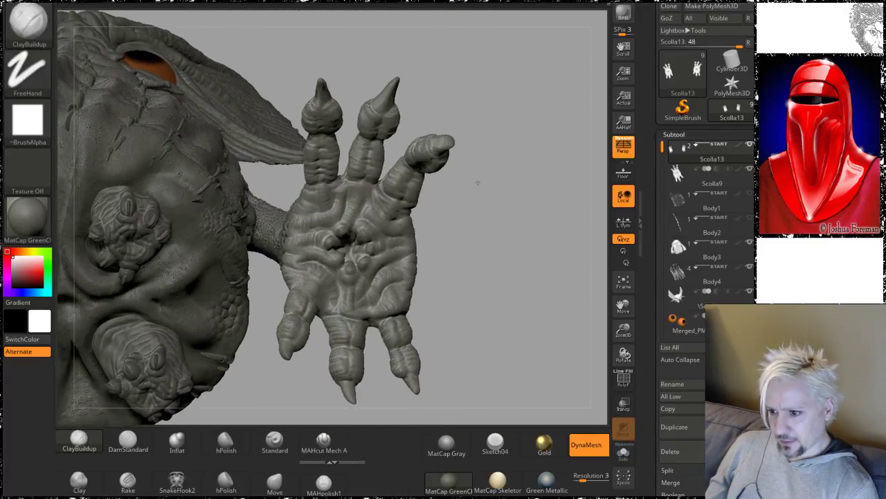
{"action": "mouse_move", "coordinate": [500, 210]}
{"action": "left_mouse_down"}
{"action": "mouse_move", "coordinate": [491, 222]}
{"action": "mouse_move", "coordinate": [499, 309]}
{"action": "mouse_move", "coordinate": [517, 266]}
{"action": "mouse_move", "coordinate": [509, 267]}
{"action": "left_mouse_up"}
{"action": "left_click", "coordinate": [623, 451]}
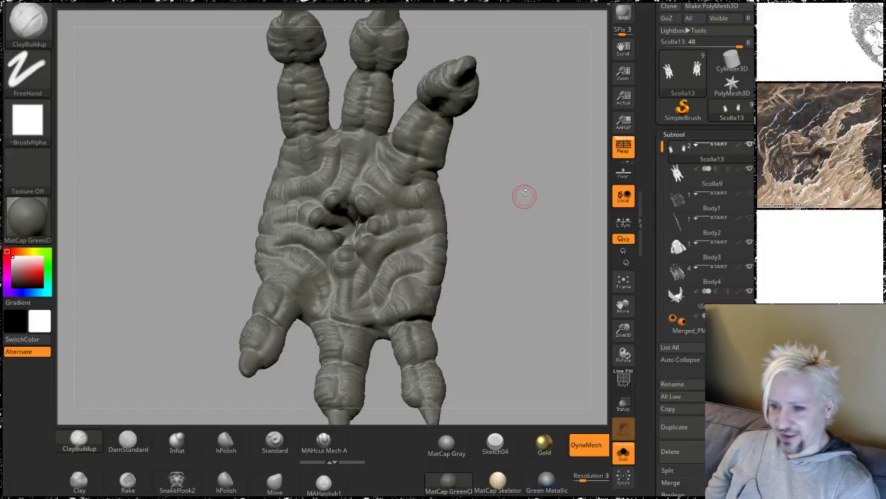
{"action": "mouse_move", "coordinate": [518, 211]}
{"action": "left_mouse_down", "text": "alt"}
{"action": "mouse_move", "coordinate": [510, 186]}
{"action": "mouse_move", "coordinate": [516, 246]}
{"action": "left_mouse_up", "text": "alt"}
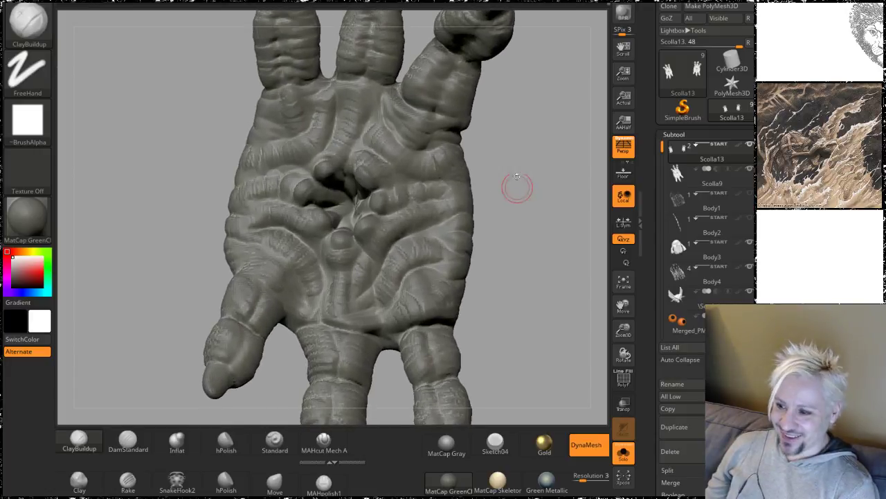
{"action": "mouse_move", "coordinate": [527, 144]}
{"action": "left_mouse_down", "text": "alt"}
{"action": "mouse_move", "coordinate": [518, 197]}
{"action": "mouse_move", "coordinate": [505, 190]}
{"action": "left_mouse_up", "text": "alt"}
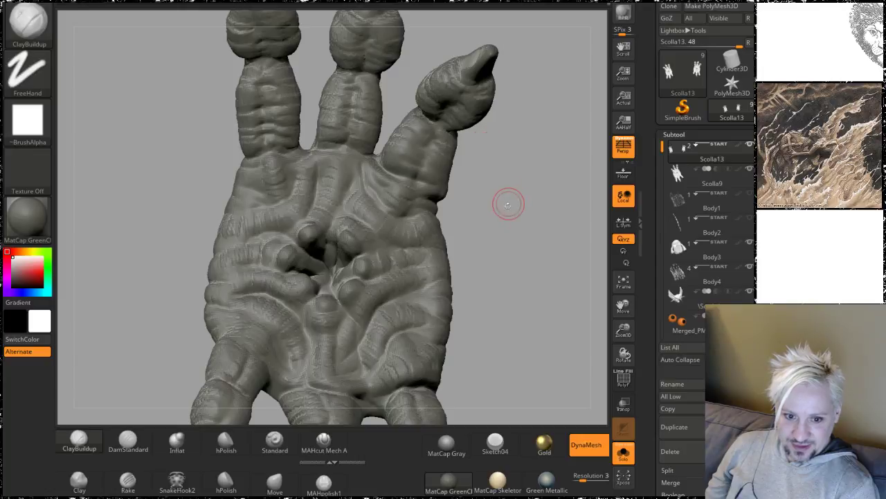
Step: Build up a thick ClayBuildup ridge from the base of the middle upper finger down toward the palm's central knobs
{"action": "mouse_move", "coordinate": [515, 220]}
{"action": "left_mouse_down", "text": "alt"}
{"action": "mouse_move", "coordinate": [469, 217]}
{"action": "mouse_move", "coordinate": [490, 231]}
{"action": "mouse_move", "coordinate": [502, 193]}
{"action": "mouse_move", "coordinate": [339, 92]}
{"action": "left_mouse_up", "text": "alt"}
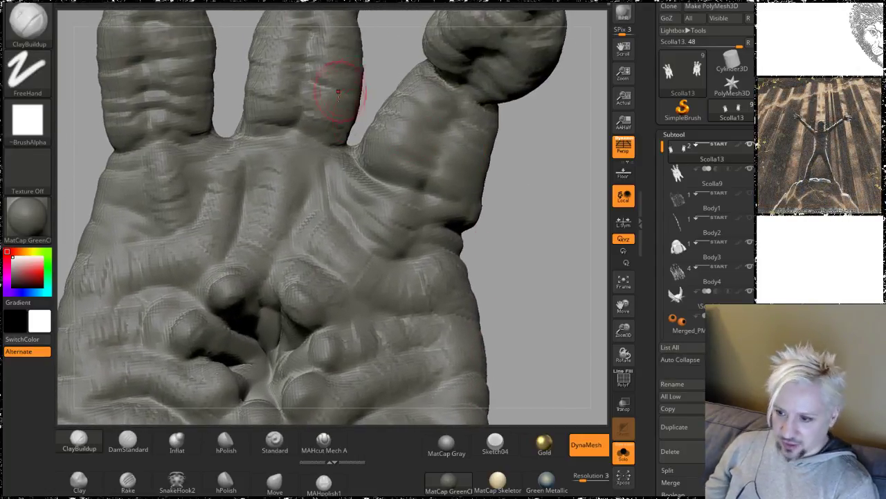
{"action": "mouse_move", "coordinate": [291, 158]}
{"action": "left_mouse_down"}
{"action": "mouse_move", "coordinate": [301, 184]}
{"action": "mouse_move", "coordinate": [296, 223]}
{"action": "left_mouse_up"}
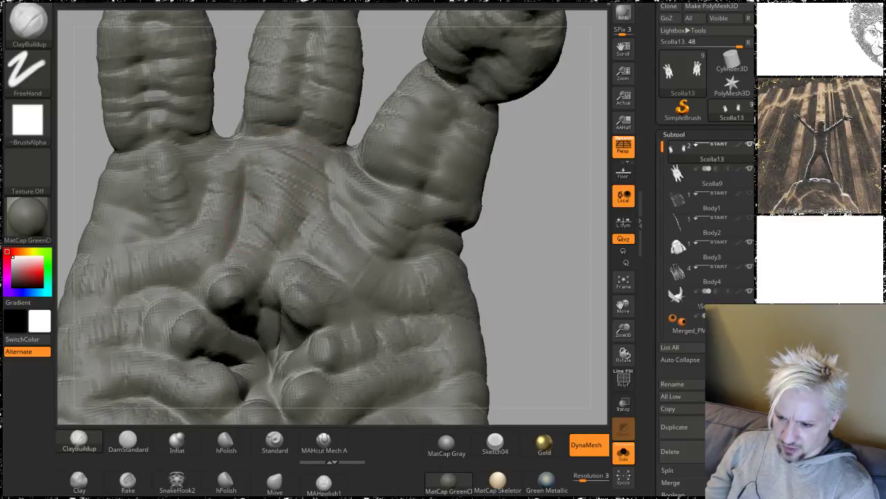
{"action": "left_click_drag", "start_coordinate": [533, 250], "coordinate": [228, 135]}
{"action": "mouse_move", "coordinate": [235, 69]}
{"action": "left_mouse_down"}
{"action": "mouse_move", "coordinate": [283, 136]}
{"action": "mouse_move", "coordinate": [241, 171]}
{"action": "left_mouse_up"}
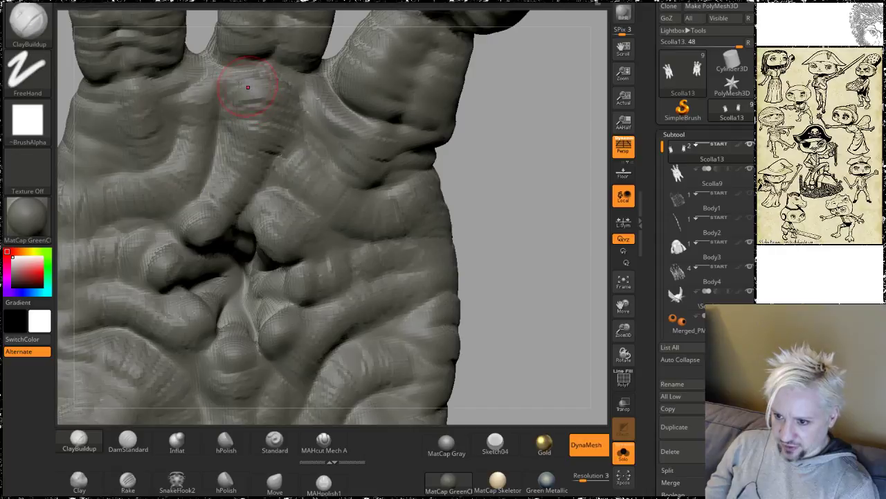
{"action": "left_click_drag", "start_coordinate": [510, 187], "coordinate": [549, 154]}
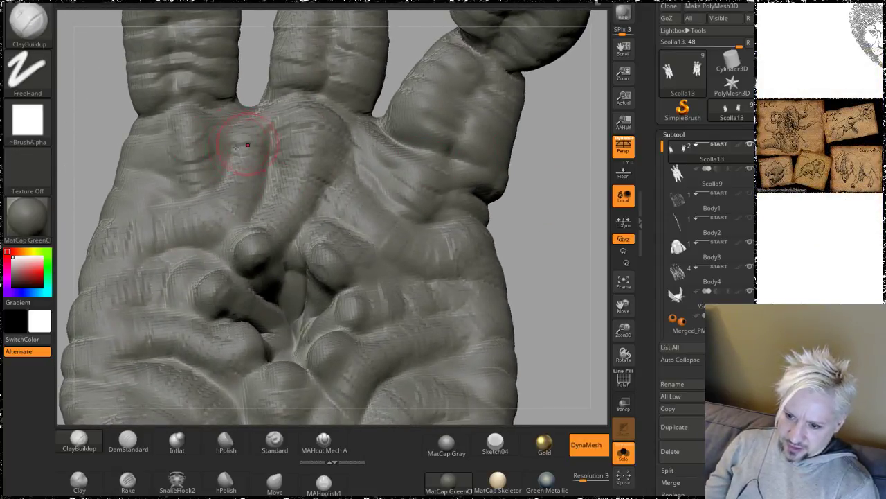
Step: Add ClayBuildup folds from the upper central knob up between the fingers and out toward the body-side palm edge
{"action": "mouse_move", "coordinate": [227, 196]}
{"action": "left_mouse_down"}
{"action": "mouse_move", "coordinate": [223, 208]}
{"action": "mouse_move", "coordinate": [180, 228]}
{"action": "left_mouse_up"}
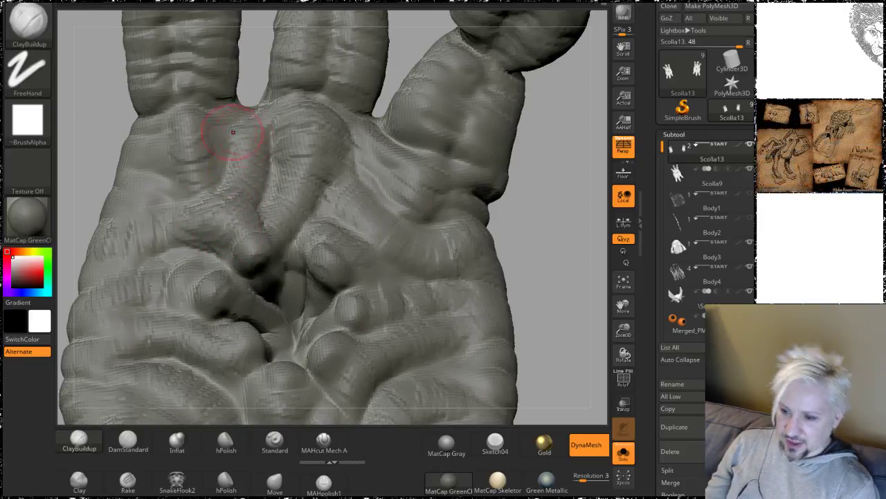
{"action": "mouse_move", "coordinate": [538, 182]}
{"action": "left_mouse_down"}
{"action": "mouse_move", "coordinate": [538, 200]}
{"action": "mouse_move", "coordinate": [505, 207]}
{"action": "left_mouse_up"}
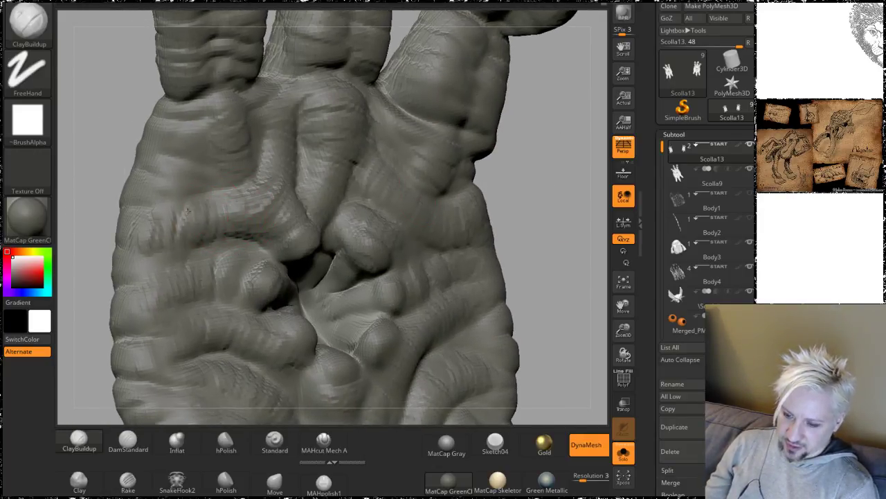
{"action": "left_click_drag", "start_coordinate": [565, 203], "coordinate": [464, 186]}
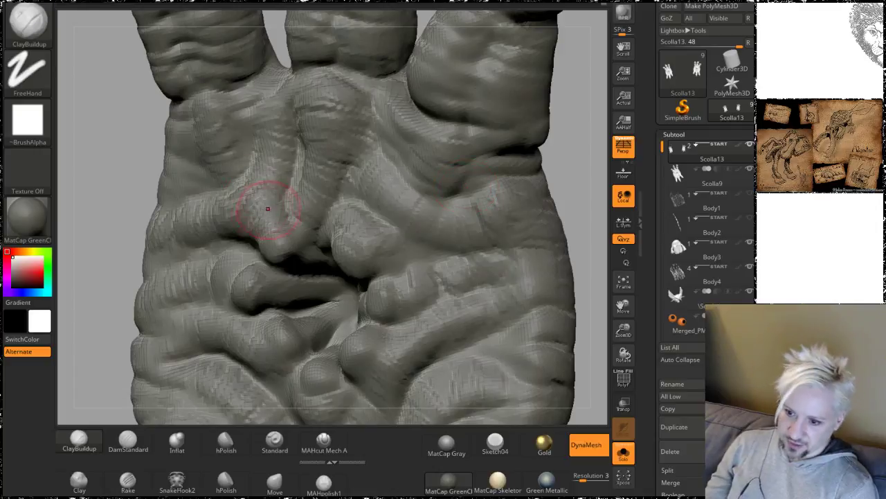
Step: Smooth the folds on the upper palm and build up a rounded ClayBuildup pad beneath the upper left finger
{"action": "key", "text": "shift"}
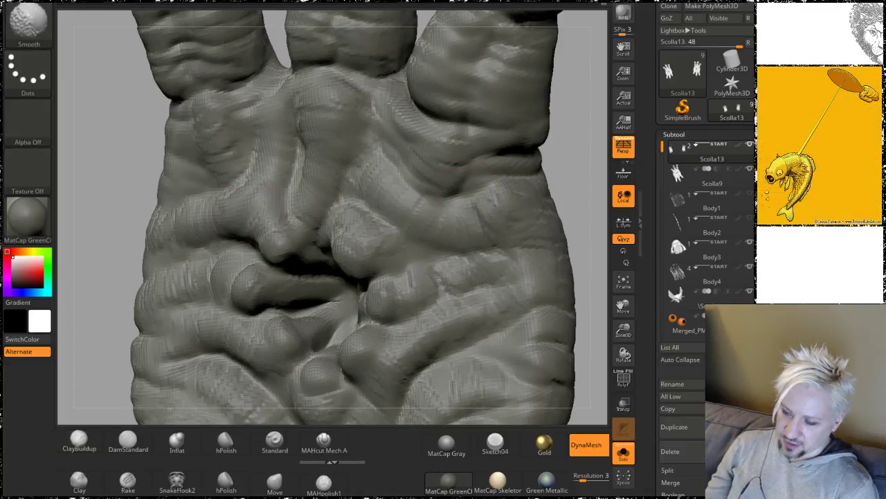
{"action": "mouse_move", "coordinate": [574, 182]}
{"action": "left_mouse_down"}
{"action": "mouse_move", "coordinate": [542, 160]}
{"action": "mouse_move", "coordinate": [552, 165]}
{"action": "left_mouse_up"}
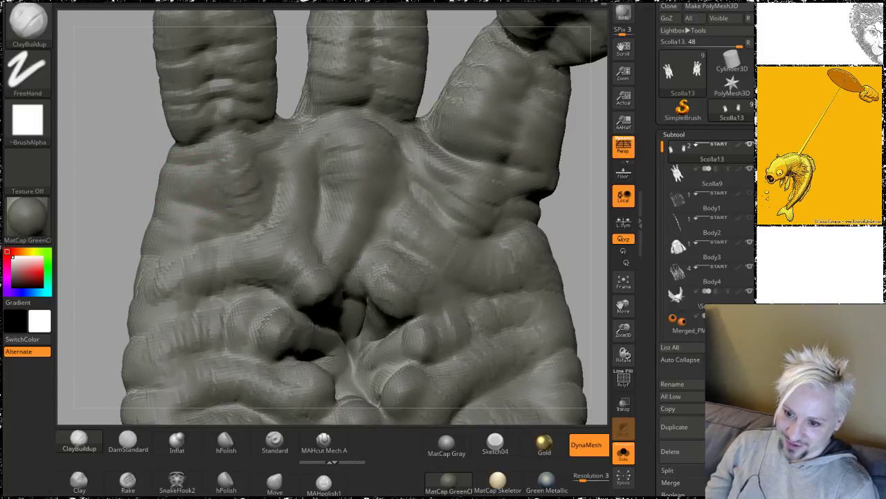
{"action": "mouse_move", "coordinate": [235, 153]}
{"action": "left_mouse_down"}
{"action": "mouse_move", "coordinate": [229, 181]}
{"action": "mouse_move", "coordinate": [247, 206]}
{"action": "mouse_move", "coordinate": [267, 185]}
{"action": "mouse_move", "coordinate": [258, 216]}
{"action": "left_mouse_up"}
{"action": "mouse_move", "coordinate": [188, 188]}
{"action": "left_mouse_down"}
{"action": "mouse_move", "coordinate": [203, 171]}
{"action": "mouse_move", "coordinate": [253, 168]}
{"action": "mouse_move", "coordinate": [231, 188]}
{"action": "left_mouse_up"}
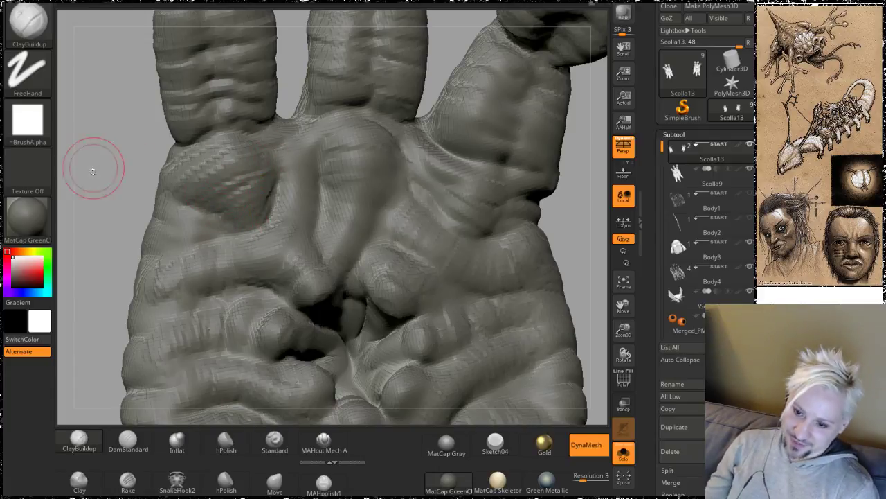
Step: Build up a bulging ClayBuildup pad on the palm above the lower left finger and smooth its surface
{"action": "left_click_drag", "start_coordinate": [92, 162], "coordinate": [143, 32]}
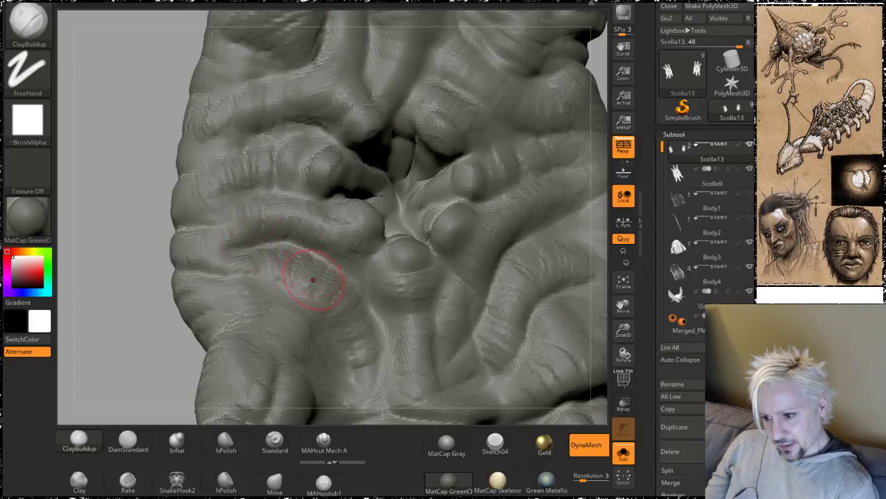
{"action": "mouse_move", "coordinate": [113, 257]}
{"action": "left_mouse_down"}
{"action": "mouse_move", "coordinate": [142, 249]}
{"action": "mouse_move", "coordinate": [133, 299]}
{"action": "left_mouse_up"}
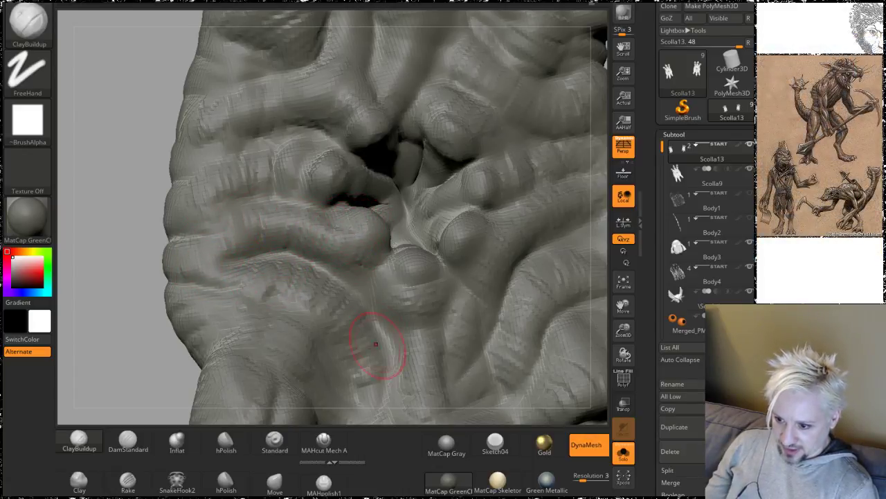
{"action": "mouse_move", "coordinate": [287, 285]}
{"action": "left_mouse_down"}
{"action": "mouse_move", "coordinate": [275, 303]}
{"action": "mouse_move", "coordinate": [352, 377]}
{"action": "mouse_move", "coordinate": [354, 360]}
{"action": "mouse_move", "coordinate": [359, 387]}
{"action": "mouse_move", "coordinate": [325, 349]}
{"action": "mouse_move", "coordinate": [233, 308]}
{"action": "left_mouse_up"}
{"action": "mouse_move", "coordinate": [115, 316]}
{"action": "left_mouse_down", "text": "alt"}
{"action": "mouse_move", "coordinate": [108, 297]}
{"action": "mouse_move", "coordinate": [144, 318]}
{"action": "mouse_move", "coordinate": [162, 230]}
{"action": "mouse_move", "coordinate": [164, 245]}
{"action": "mouse_move", "coordinate": [195, 247]}
{"action": "left_mouse_up", "text": "alt"}
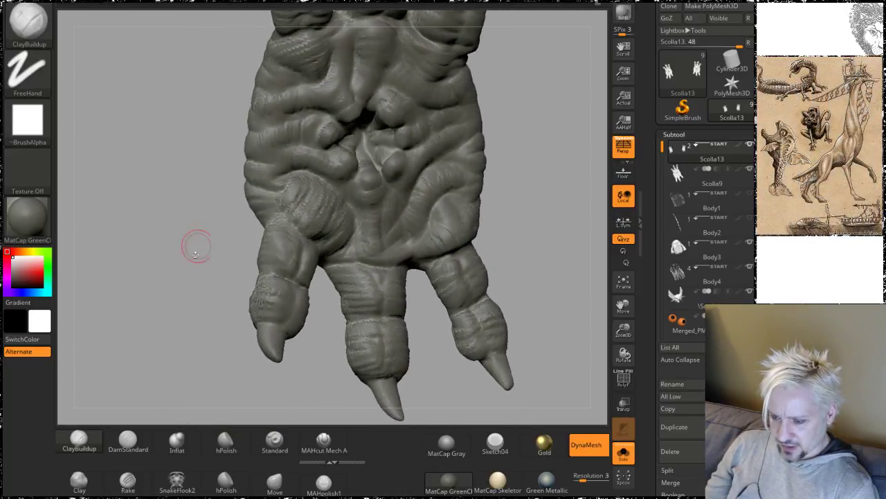
{"action": "mouse_move", "coordinate": [155, 268]}
{"action": "left_mouse_down"}
{"action": "mouse_move", "coordinate": [145, 238]}
{"action": "mouse_move", "coordinate": [175, 285]}
{"action": "mouse_move", "coordinate": [187, 280]}
{"action": "left_mouse_up"}
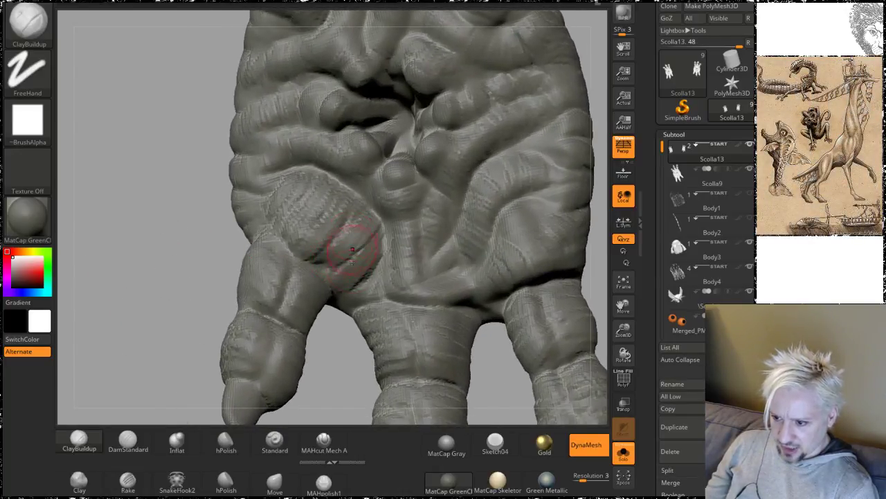
{"action": "key", "text": "shift"}
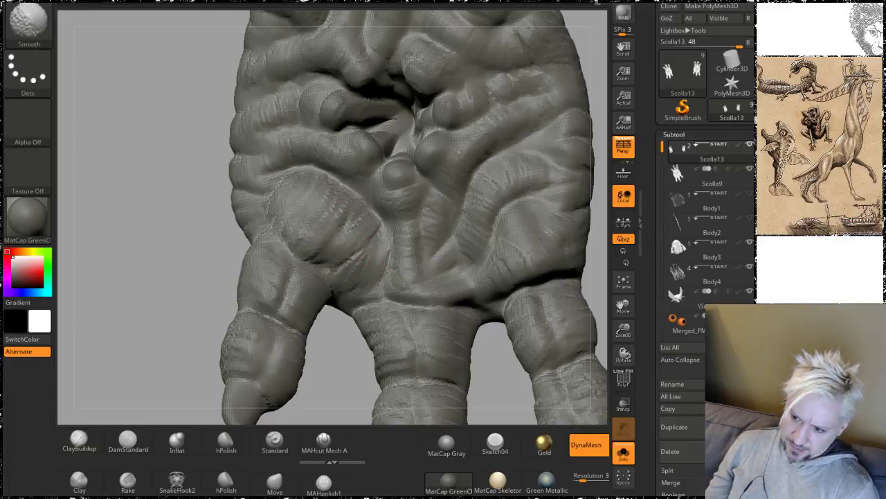
{"action": "mouse_move", "coordinate": [127, 193]}
{"action": "left_mouse_down"}
{"action": "mouse_move", "coordinate": [129, 204]}
{"action": "mouse_move", "coordinate": [157, 209]}
{"action": "left_mouse_up"}
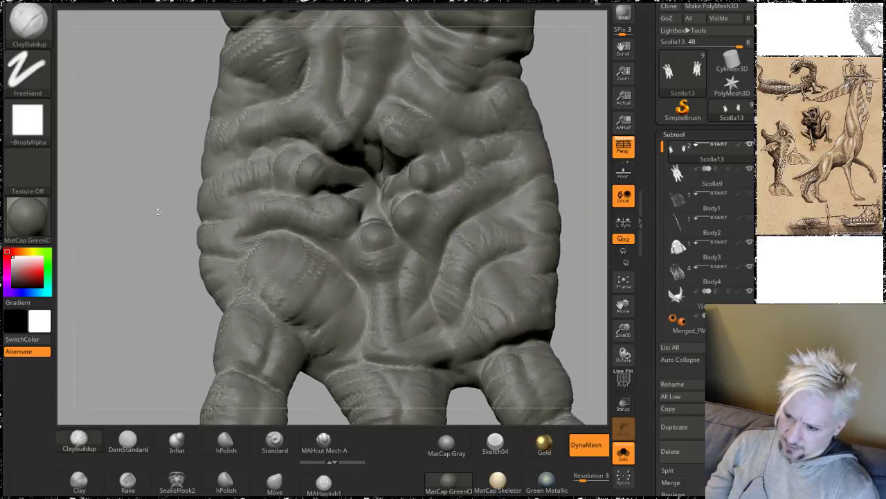
Step: Build up a thick ClayBuildup pad above the lower right finger and soften its strokes with Smooth
{"action": "left_click_drag", "start_coordinate": [570, 200], "coordinate": [471, 228]}
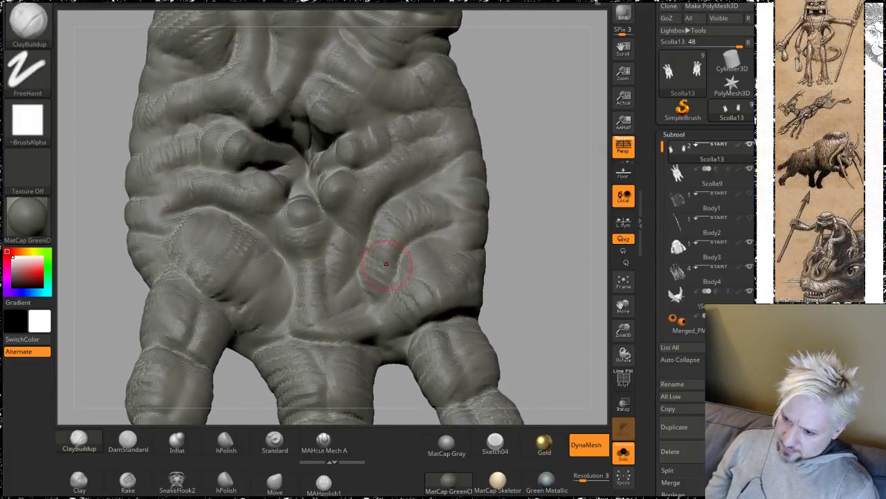
{"action": "left_click_drag", "start_coordinate": [388, 273], "coordinate": [386, 245]}
{"action": "mouse_move", "coordinate": [544, 237]}
{"action": "left_mouse_down", "text": "alt"}
{"action": "mouse_move", "coordinate": [510, 140]}
{"action": "mouse_move", "coordinate": [518, 174]}
{"action": "left_mouse_up", "text": "alt"}
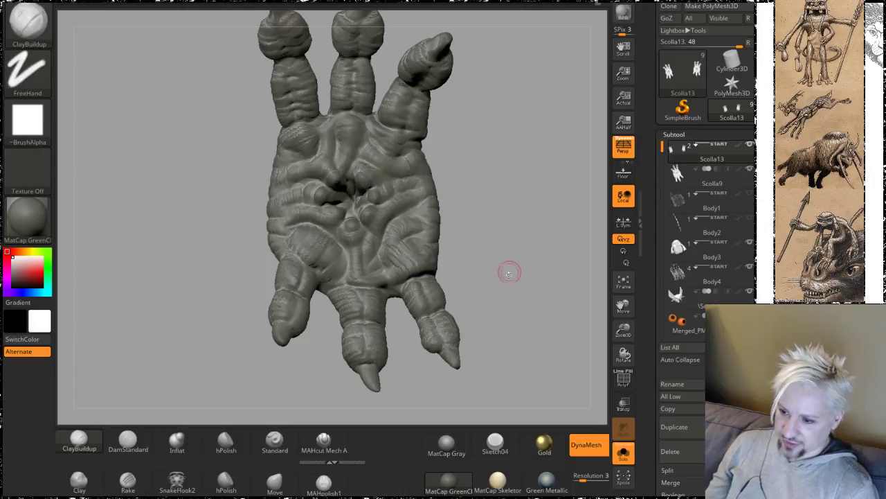
{"action": "left_click_drag", "start_coordinate": [509, 272], "coordinate": [395, 285]}
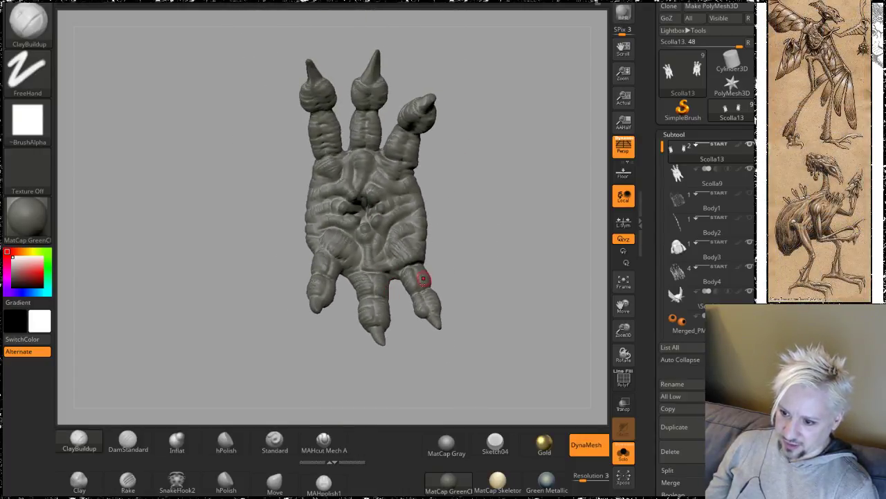
{"action": "mouse_move", "coordinate": [466, 201]}
{"action": "left_mouse_down"}
{"action": "mouse_move", "coordinate": [478, 198]}
{"action": "mouse_move", "coordinate": [504, 360]}
{"action": "left_mouse_up"}
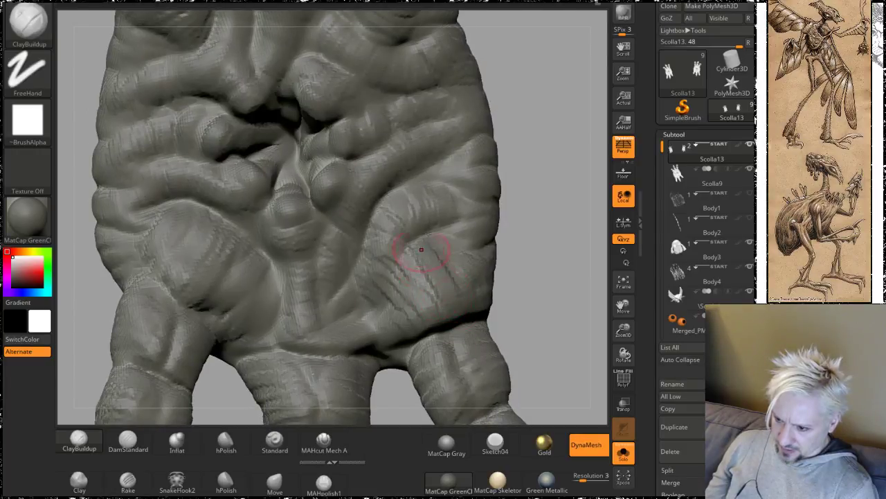
{"action": "mouse_move", "coordinate": [421, 249]}
{"action": "left_mouse_down"}
{"action": "mouse_move", "coordinate": [445, 263]}
{"action": "mouse_move", "coordinate": [435, 286]}
{"action": "mouse_move", "coordinate": [406, 300]}
{"action": "mouse_move", "coordinate": [378, 298]}
{"action": "left_mouse_up"}
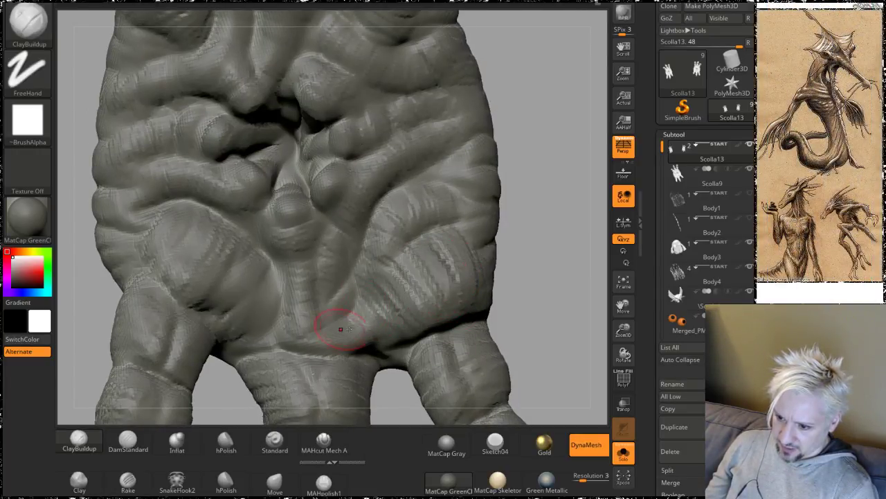
{"action": "mouse_move", "coordinate": [375, 305]}
{"action": "left_mouse_down", "text": "shift"}
{"action": "mouse_move", "coordinate": [443, 271]}
{"action": "mouse_move", "coordinate": [474, 280]}
{"action": "left_mouse_up", "text": "shift"}
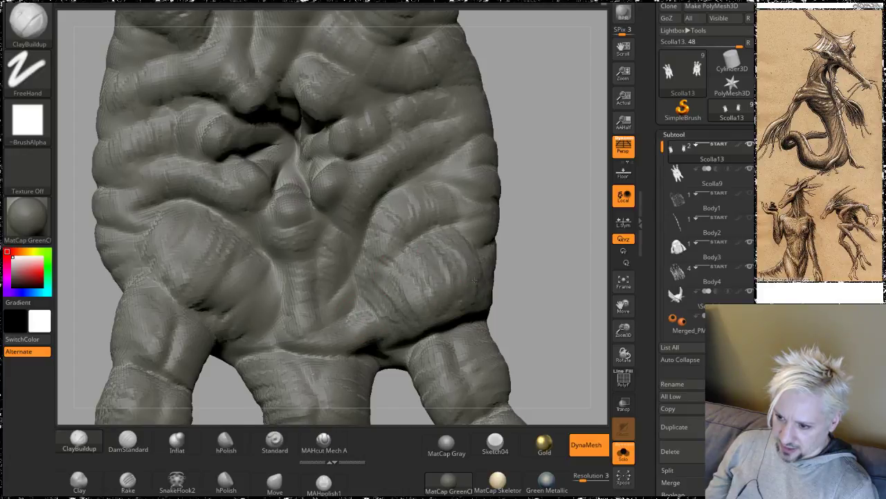
{"action": "mouse_move", "coordinate": [562, 253]}
{"action": "left_mouse_down", "text": "alt"}
{"action": "mouse_move", "coordinate": [528, 150]}
{"action": "mouse_move", "coordinate": [536, 215]}
{"action": "mouse_move", "coordinate": [513, 201]}
{"action": "left_mouse_up", "text": "alt"}
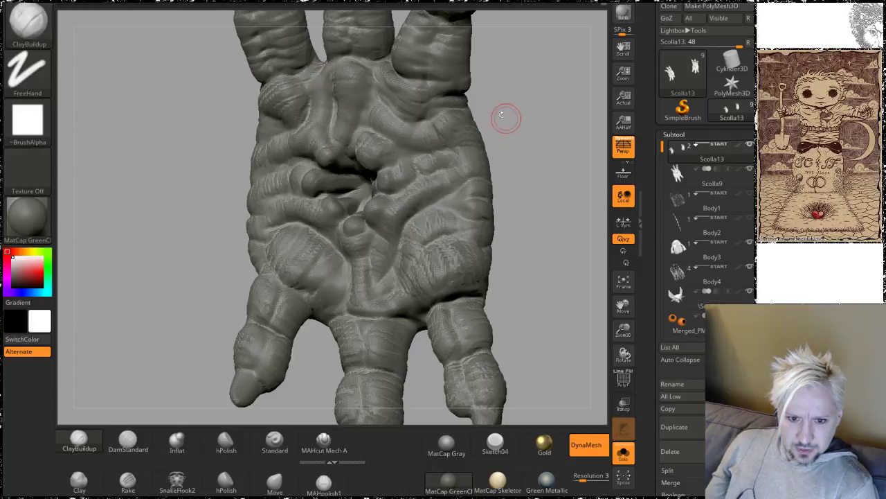
Step: Layer ClayBuildup folds above the lower right pad and wrinkles around the base of the upper right finger
{"action": "left_click_drag", "start_coordinate": [501, 115], "coordinate": [497, 132]}
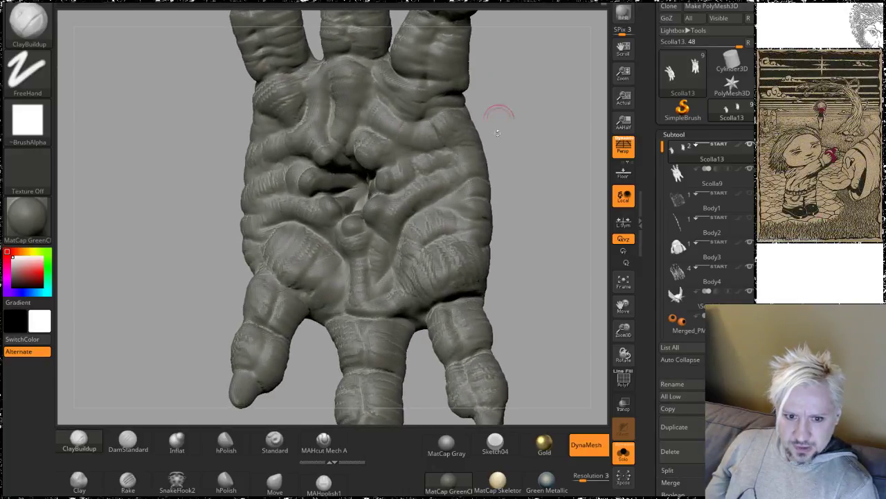
{"action": "mouse_move", "coordinate": [529, 209]}
{"action": "left_mouse_down", "text": "alt"}
{"action": "mouse_move", "coordinate": [526, 191]}
{"action": "mouse_move", "coordinate": [444, 242]}
{"action": "left_mouse_up", "text": "alt"}
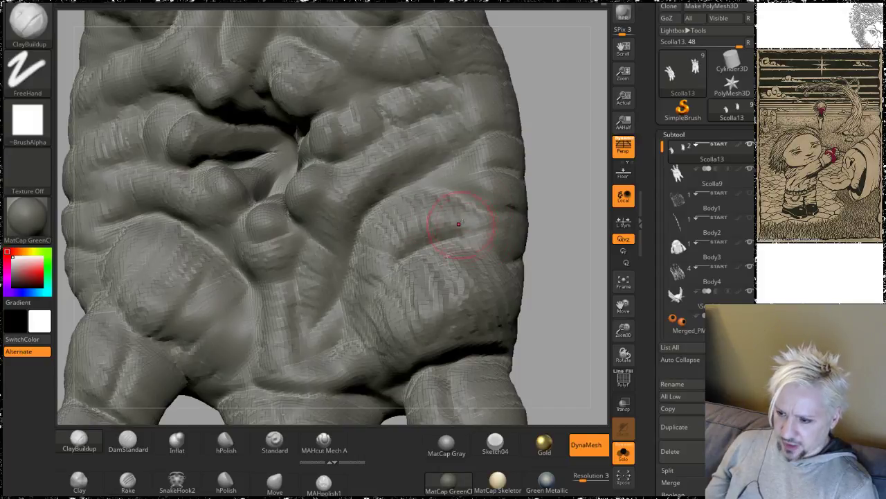
{"action": "mouse_move", "coordinate": [516, 142]}
{"action": "left_mouse_down"}
{"action": "mouse_move", "coordinate": [519, 182]}
{"action": "mouse_move", "coordinate": [455, 198]}
{"action": "left_mouse_up"}
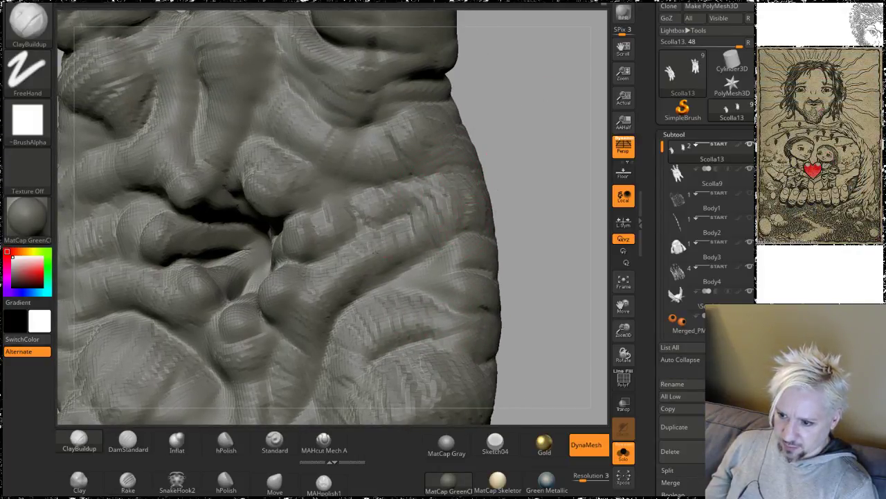
{"action": "mouse_move", "coordinate": [574, 203]}
{"action": "left_mouse_down"}
{"action": "mouse_move", "coordinate": [531, 187]}
{"action": "mouse_move", "coordinate": [499, 148]}
{"action": "left_mouse_up"}
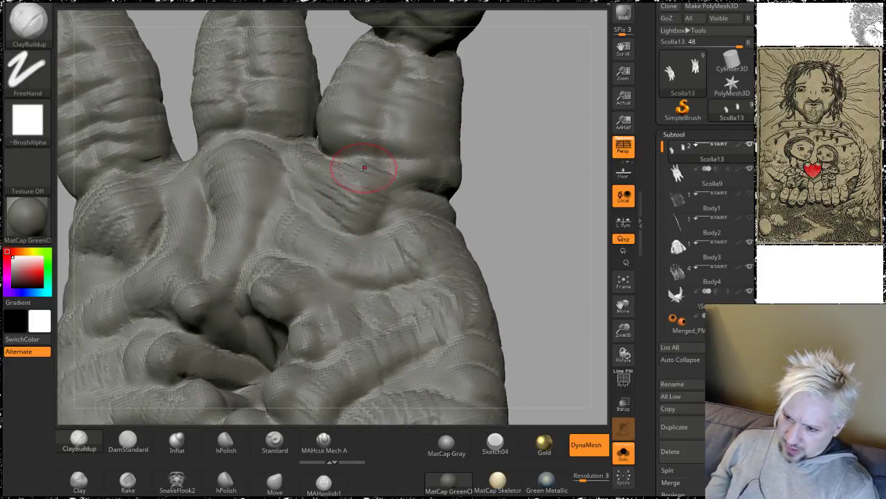
{"action": "left_click_drag", "start_coordinate": [515, 143], "coordinate": [382, 191]}
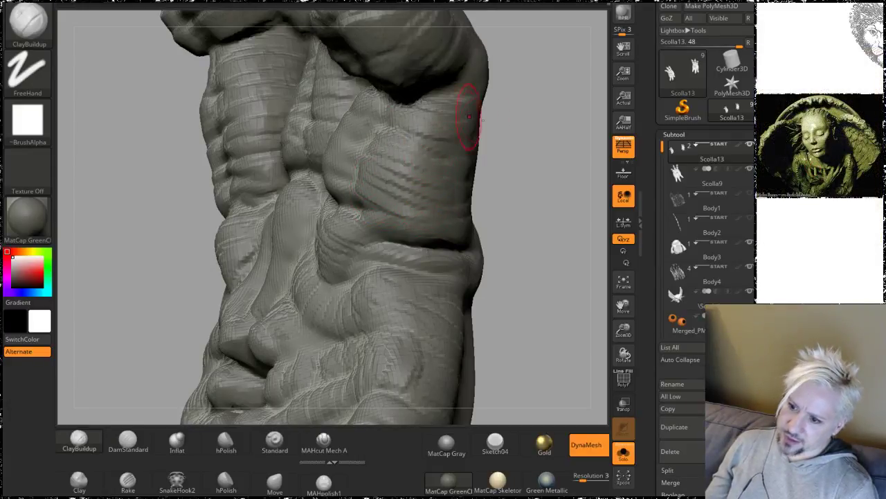
{"action": "left_click_drag", "start_coordinate": [543, 234], "coordinate": [507, 166]}
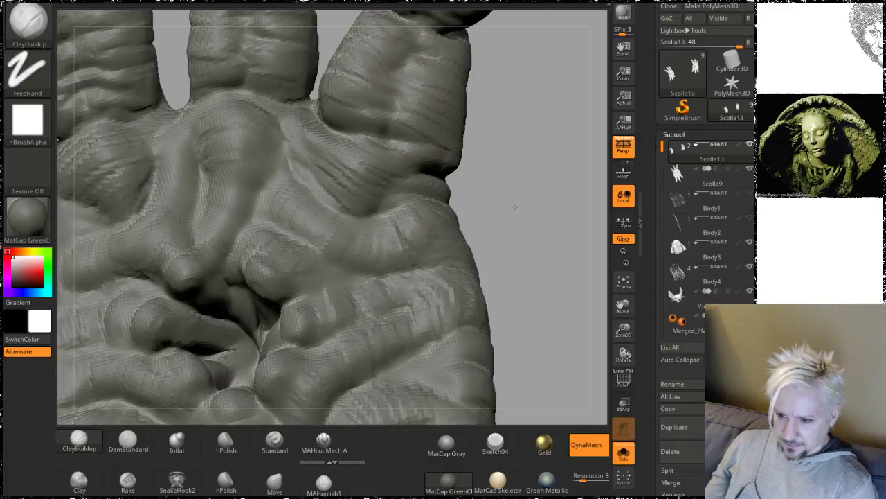
Step: Build up ClayBuildup folds along the palm's right edge and wrap them around the side of the hand
{"action": "mouse_move", "coordinate": [514, 207]}
{"action": "left_mouse_down"}
{"action": "mouse_move", "coordinate": [491, 145]}
{"action": "mouse_move", "coordinate": [495, 191]}
{"action": "mouse_move", "coordinate": [431, 237]}
{"action": "left_mouse_up"}
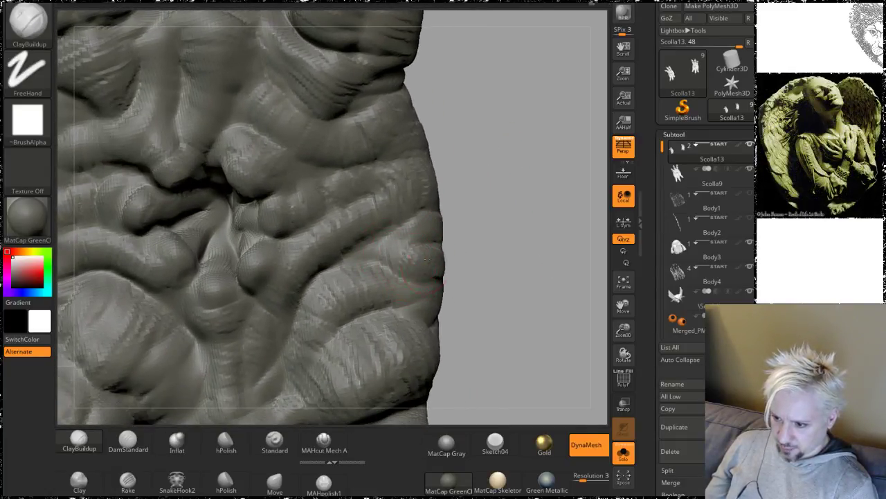
{"action": "left_click_drag", "start_coordinate": [499, 238], "coordinate": [417, 244]}
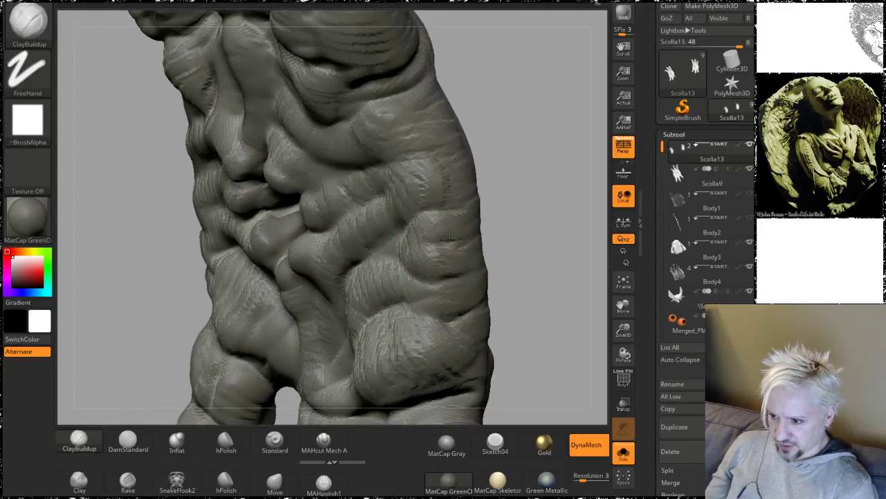
{"action": "left_click_drag", "start_coordinate": [522, 210], "coordinate": [476, 162]}
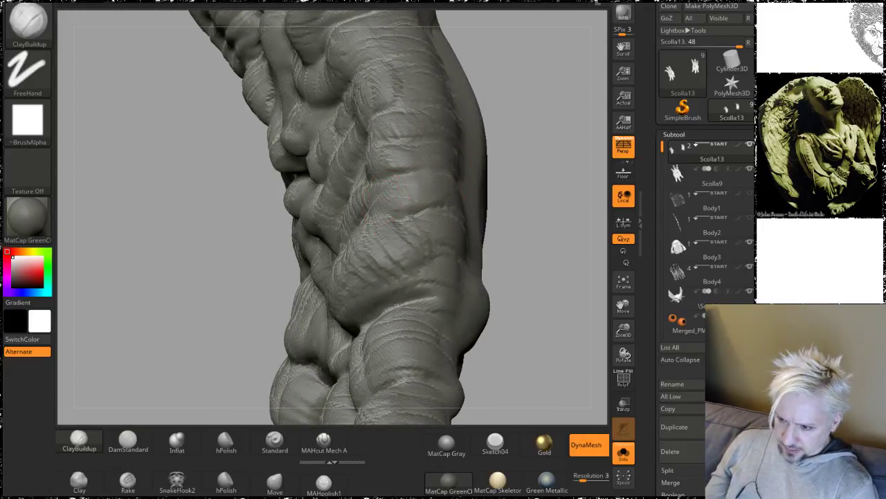
{"action": "left_click_drag", "start_coordinate": [394, 183], "coordinate": [418, 188]}
{"action": "left_click_drag", "start_coordinate": [546, 108], "coordinate": [371, 177]}
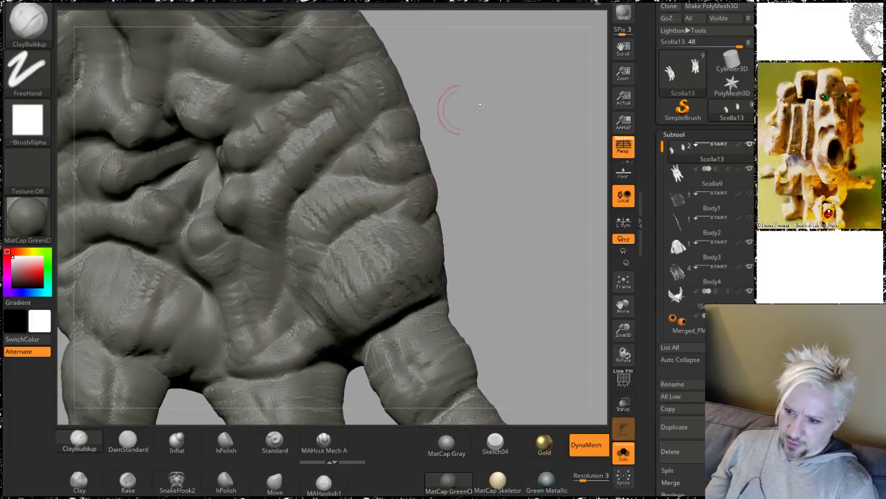
{"action": "left_click_drag", "start_coordinate": [510, 170], "coordinate": [520, 152]}
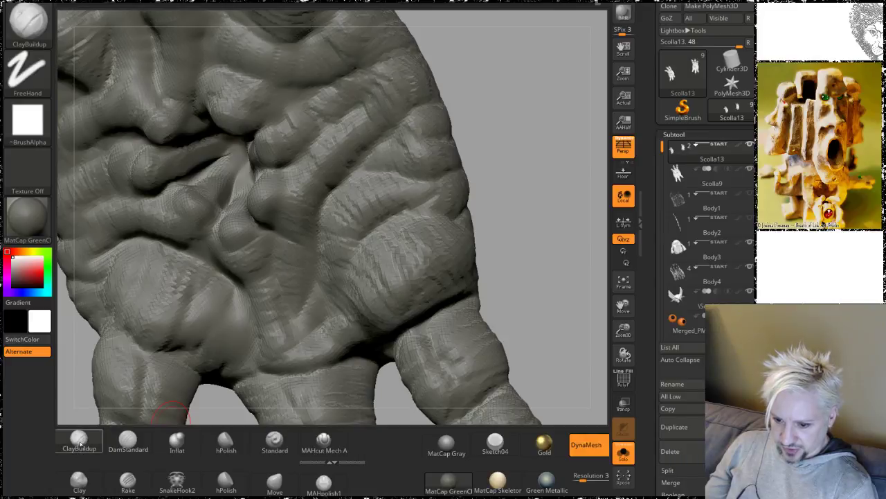
Step: Carve DamStandard creases between the folds on the palm's right edge and around the pad above the lower right finger
{"action": "left_click", "coordinate": [128, 440]}
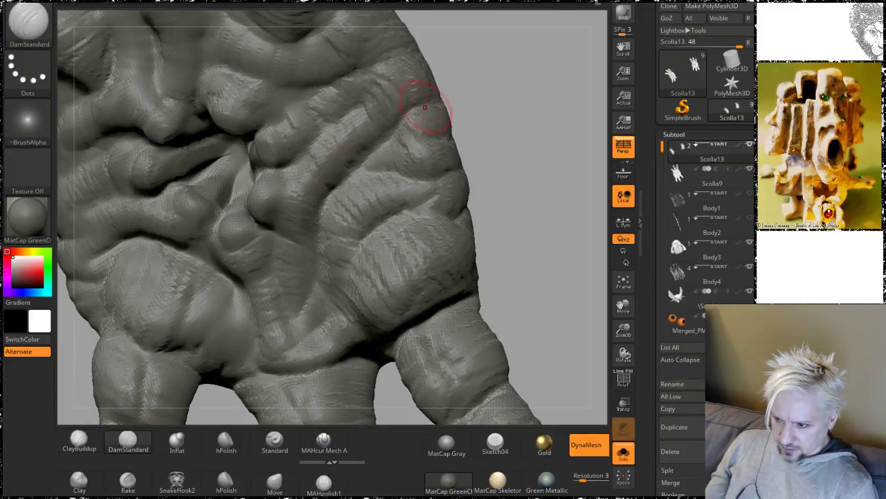
{"action": "left_click_drag", "start_coordinate": [440, 176], "coordinate": [356, 171]}
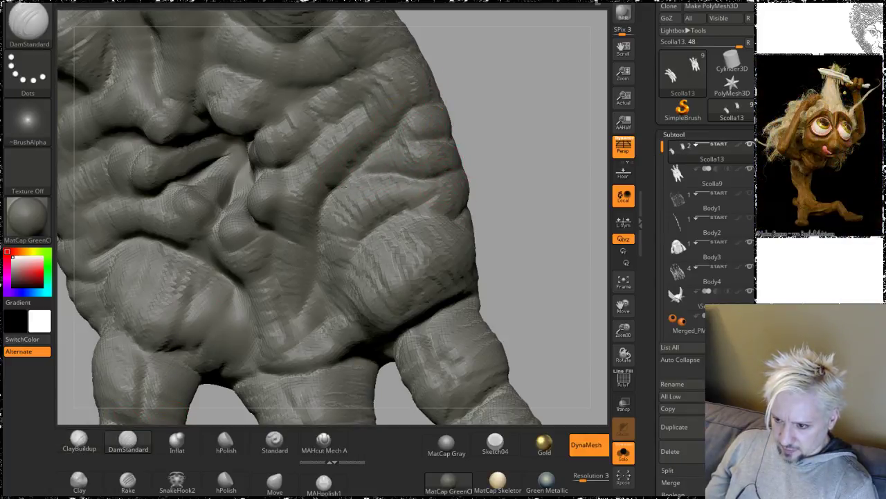
{"action": "mouse_move", "coordinate": [508, 161]}
{"action": "left_mouse_down"}
{"action": "mouse_move", "coordinate": [457, 135]}
{"action": "mouse_move", "coordinate": [429, 138]}
{"action": "left_mouse_up"}
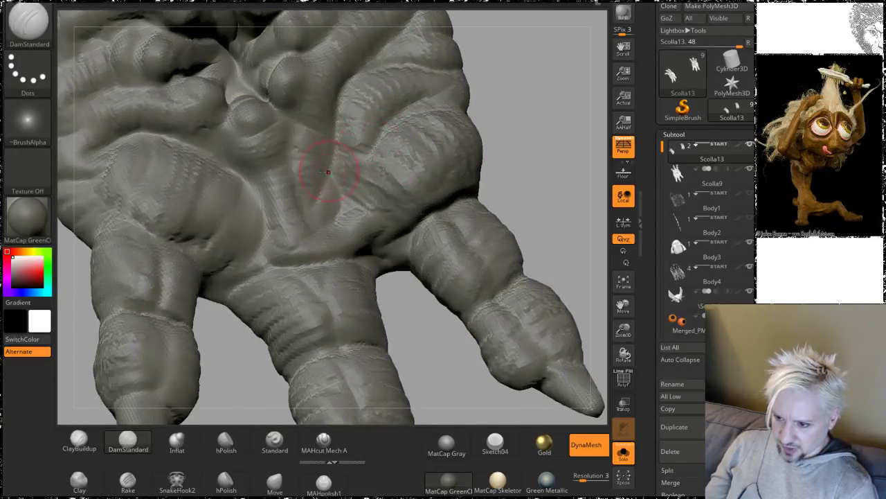
{"action": "left_click_drag", "start_coordinate": [511, 63], "coordinate": [495, 143]}
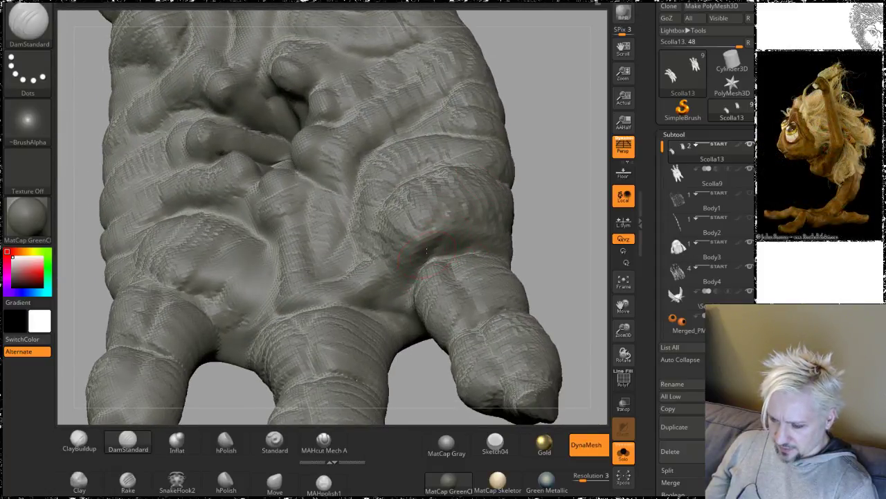
{"action": "left_click_drag", "start_coordinate": [562, 202], "coordinate": [507, 213]}
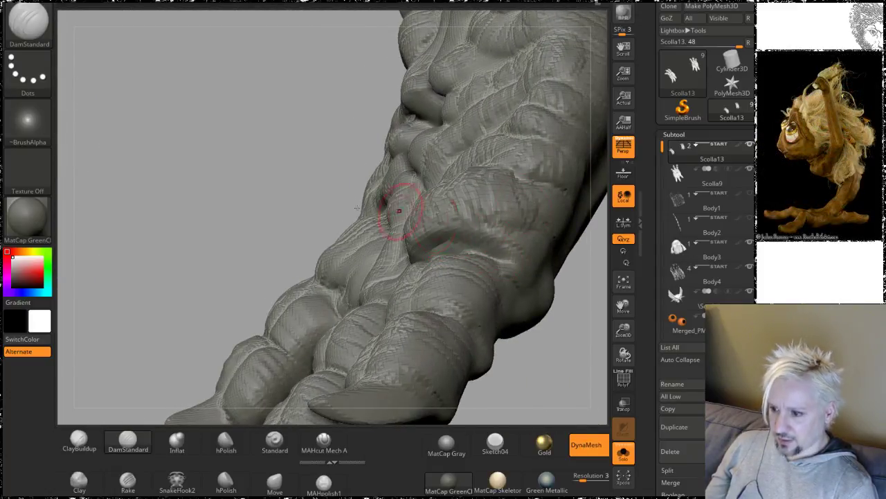
Step: Deepen the creases around the palm's central knobs with the DamStandard brush
{"action": "left_click_drag", "start_coordinate": [399, 210], "coordinate": [361, 269]}
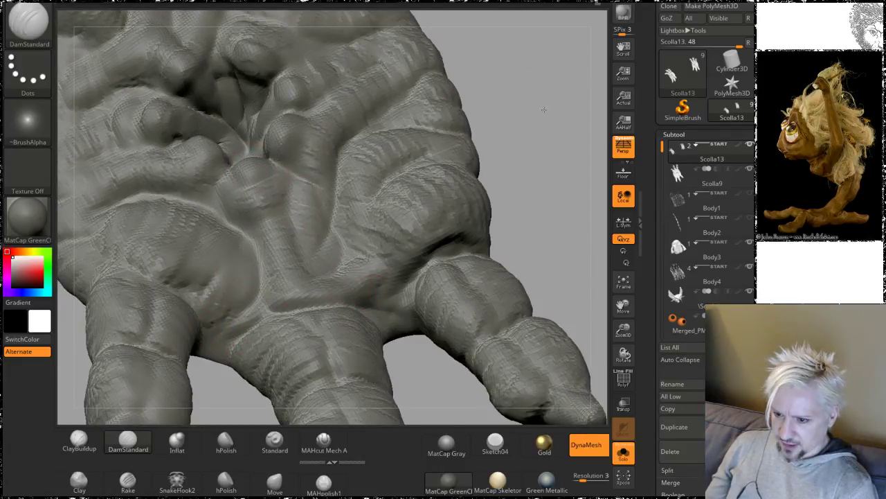
{"action": "left_click_drag", "start_coordinate": [544, 110], "coordinate": [198, 277]}
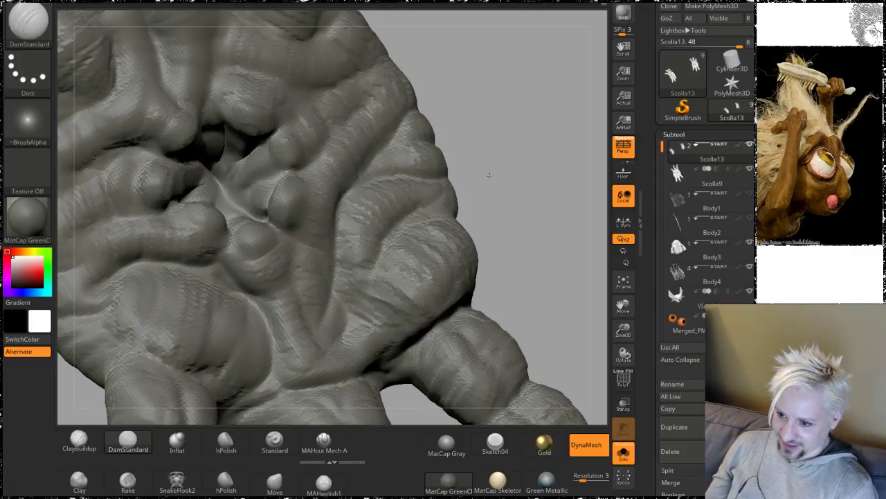
{"action": "mouse_move", "coordinate": [489, 175]}
{"action": "left_mouse_down"}
{"action": "mouse_move", "coordinate": [493, 162]}
{"action": "mouse_move", "coordinate": [324, 280]}
{"action": "left_mouse_up"}
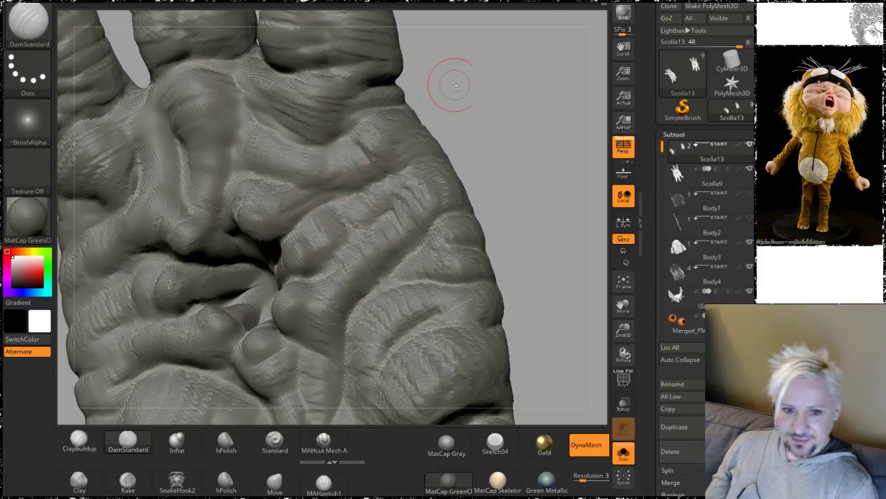
Step: Reduce the DamStandard draw size and refine the creases between the palm's central knobs and right-hand folds
{"action": "mouse_move", "coordinate": [493, 89]}
{"action": "left_mouse_down"}
{"action": "mouse_move", "coordinate": [484, 111]}
{"action": "mouse_move", "coordinate": [461, 118]}
{"action": "mouse_move", "coordinate": [464, 129]}
{"action": "left_mouse_up"}
{"action": "mouse_move", "coordinate": [501, 200]}
{"action": "left_mouse_down"}
{"action": "mouse_move", "coordinate": [544, 140]}
{"action": "mouse_move", "coordinate": [533, 142]}
{"action": "left_mouse_up"}
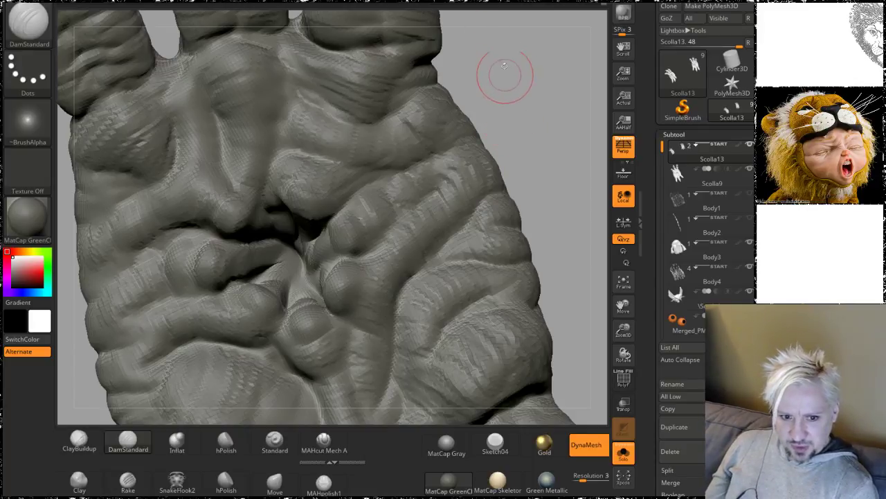
{"action": "left_click_drag", "start_coordinate": [524, 128], "coordinate": [519, 122]}
{"action": "mouse_move", "coordinate": [560, 145]}
{"action": "left_mouse_down"}
{"action": "mouse_move", "coordinate": [541, 163]}
{"action": "mouse_move", "coordinate": [532, 103]}
{"action": "mouse_move", "coordinate": [544, 109]}
{"action": "mouse_move", "coordinate": [501, 118]}
{"action": "left_mouse_up"}
{"action": "key", "text": "space"}
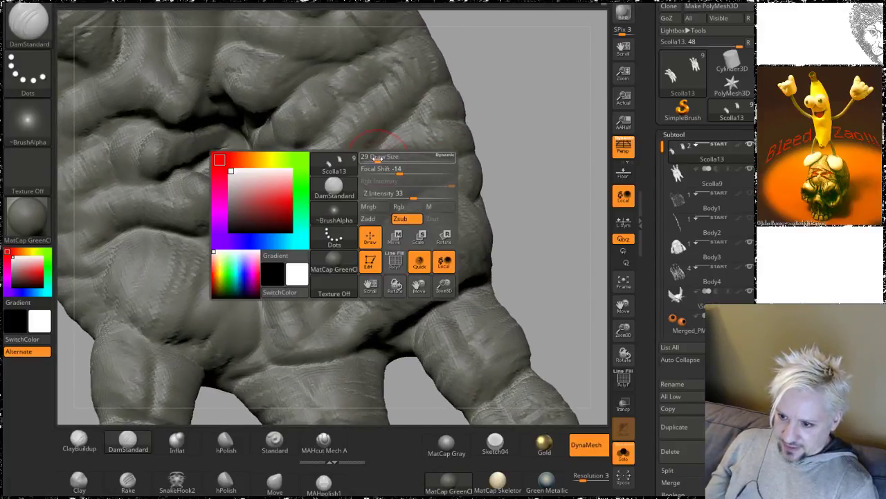
{"action": "left_click_drag", "start_coordinate": [377, 158], "coordinate": [370, 160]}
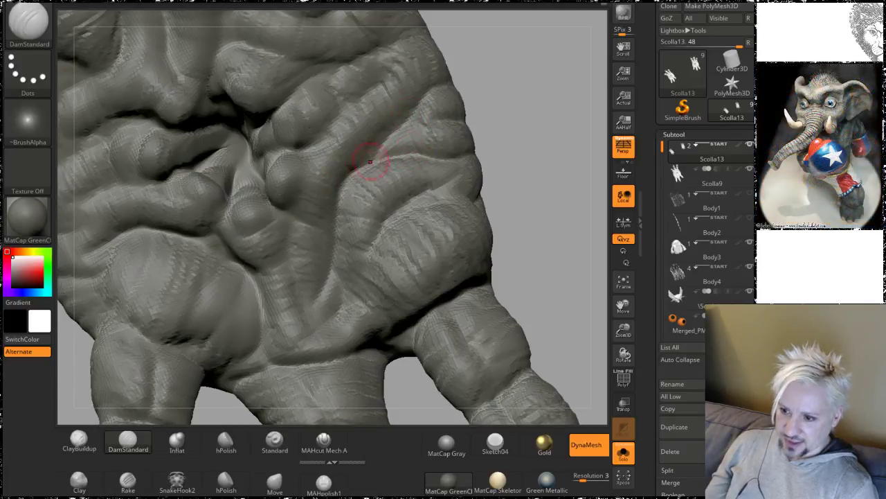
{"action": "right_click_drag", "start_coordinate": [370, 160], "coordinate": [338, 203]}
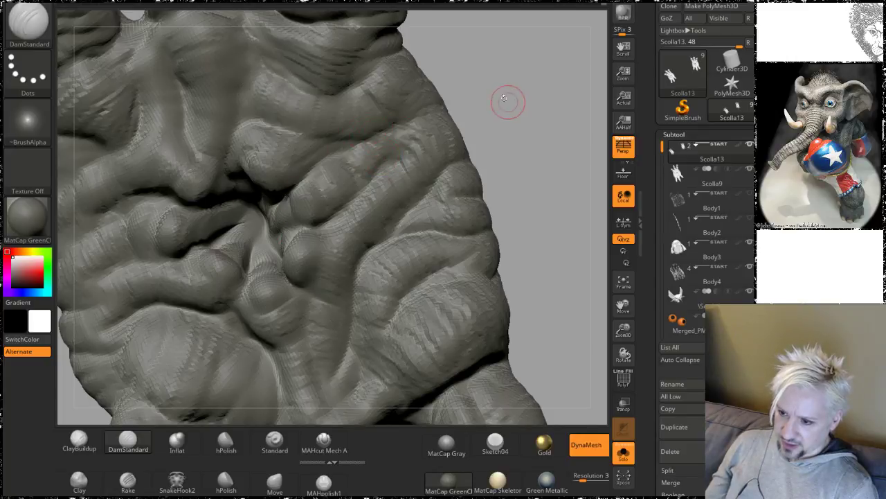
{"action": "mouse_move", "coordinate": [504, 98]}
{"action": "right_mouse_down"}
{"action": "mouse_move", "coordinate": [532, 134]}
{"action": "mouse_move", "coordinate": [381, 122]}
{"action": "right_mouse_up"}
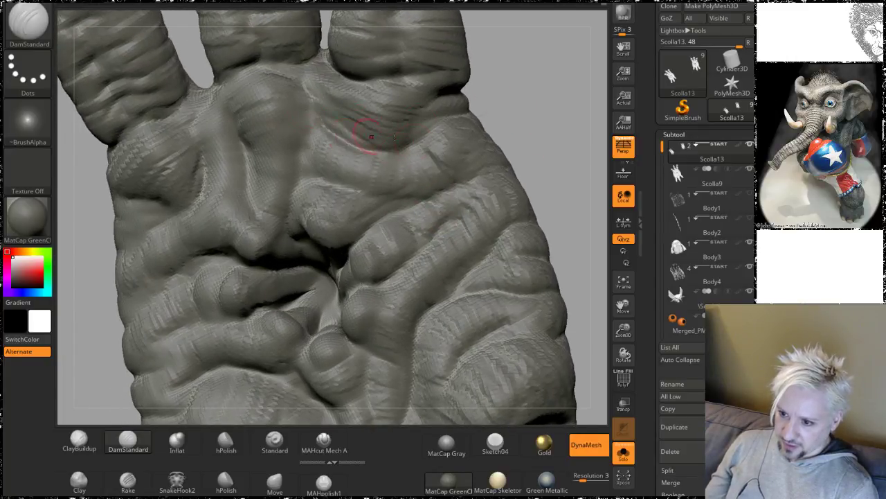
{"action": "right_click_drag", "start_coordinate": [513, 83], "coordinate": [307, 149]}
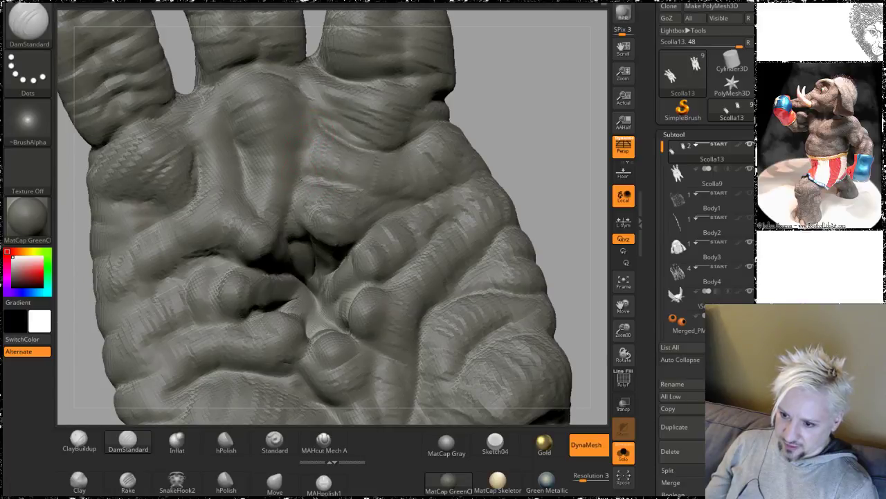
{"action": "mouse_move", "coordinate": [566, 160]}
{"action": "right_mouse_down", "text": "ctrl"}
{"action": "mouse_move", "coordinate": [533, 99]}
{"action": "mouse_move", "coordinate": [531, 118]}
{"action": "mouse_move", "coordinate": [544, 113]}
{"action": "mouse_move", "coordinate": [537, 102]}
{"action": "mouse_move", "coordinate": [537, 142]}
{"action": "right_mouse_up", "text": "ctrl"}
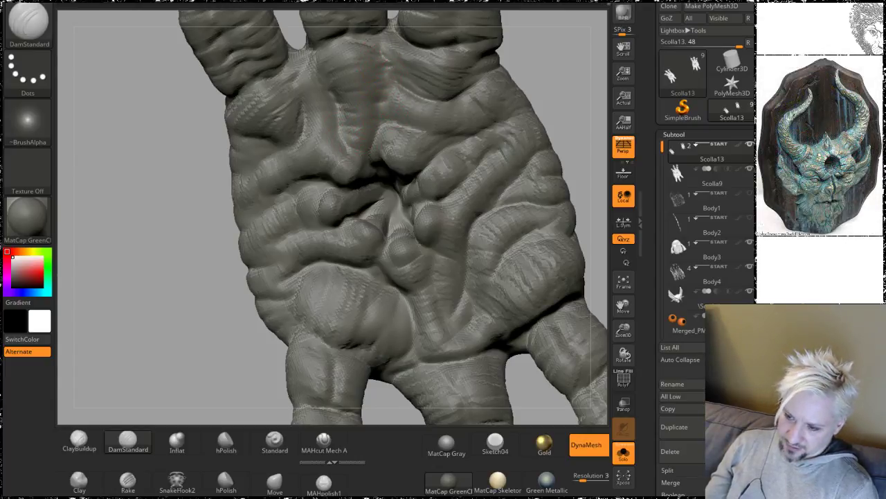
Step: Carve DamStandard creases along the palm's left edge, above the lower left pad and between the right-hand ridges
{"action": "mouse_move", "coordinate": [557, 103]}
{"action": "left_mouse_down"}
{"action": "mouse_move", "coordinate": [564, 79]}
{"action": "mouse_move", "coordinate": [534, 71]}
{"action": "left_mouse_up"}
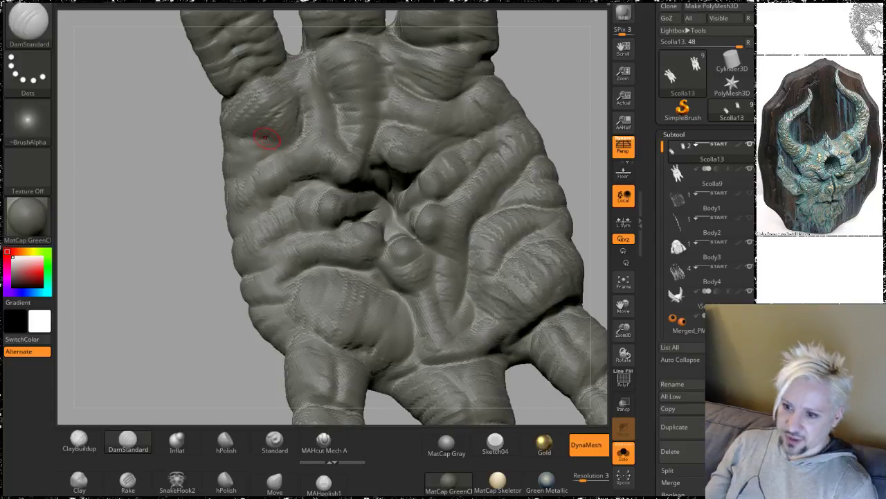
{"action": "left_click_drag", "start_coordinate": [136, 178], "coordinate": [201, 166]}
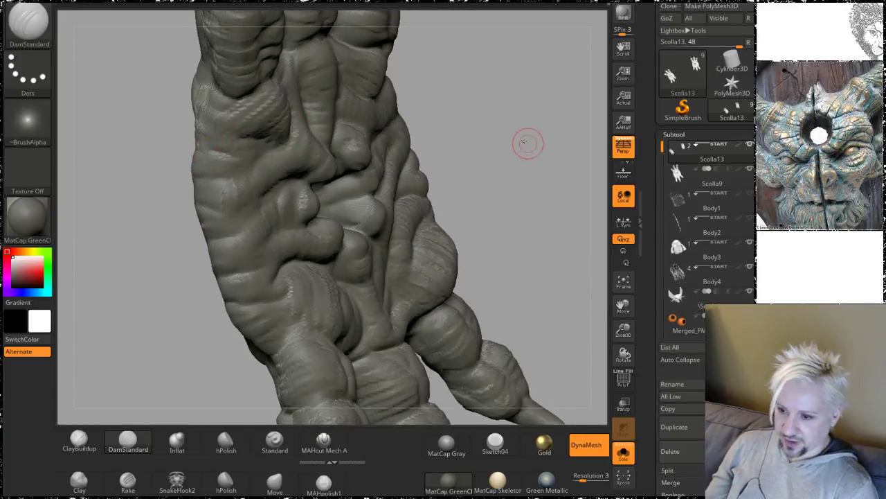
{"action": "mouse_move", "coordinate": [528, 142]}
{"action": "left_mouse_down"}
{"action": "mouse_move", "coordinate": [505, 109]}
{"action": "mouse_move", "coordinate": [495, 138]}
{"action": "mouse_move", "coordinate": [505, 194]}
{"action": "mouse_move", "coordinate": [547, 180]}
{"action": "mouse_move", "coordinate": [212, 253]}
{"action": "left_mouse_up"}
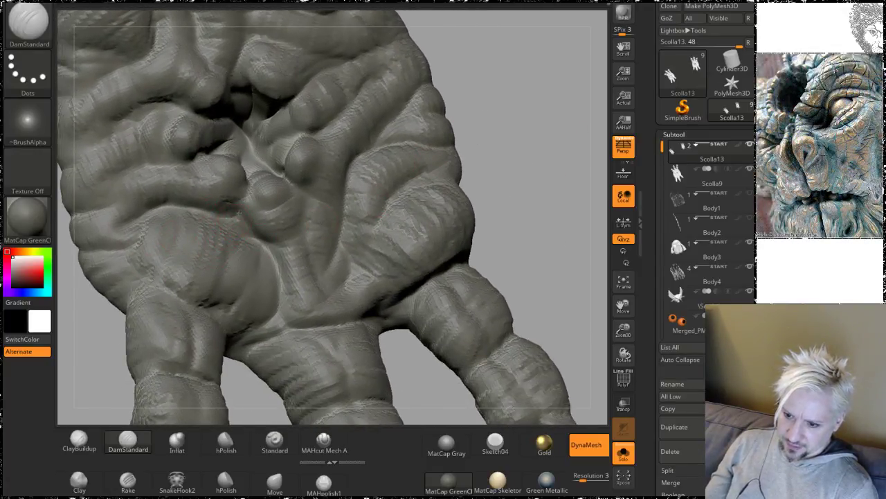
{"action": "left_click_drag", "start_coordinate": [515, 121], "coordinate": [313, 208]}
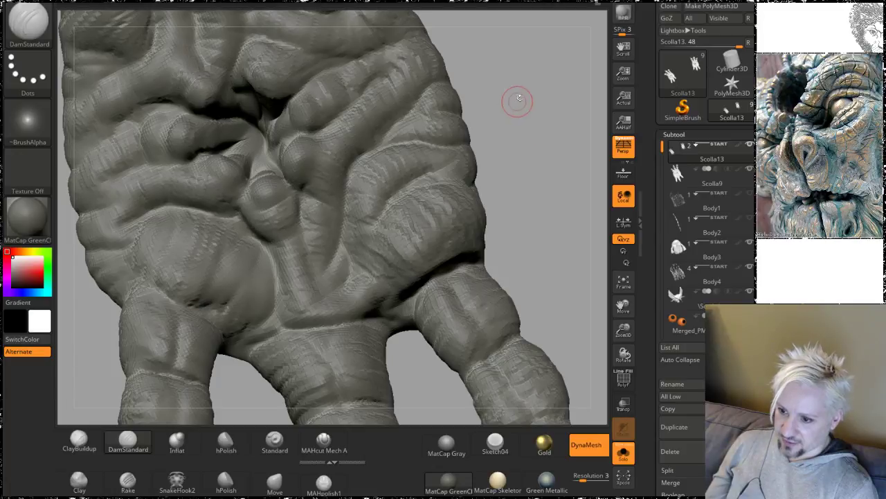
{"action": "mouse_move", "coordinate": [518, 102]}
{"action": "left_mouse_down"}
{"action": "mouse_move", "coordinate": [498, 123]}
{"action": "mouse_move", "coordinate": [307, 165]}
{"action": "left_mouse_up"}
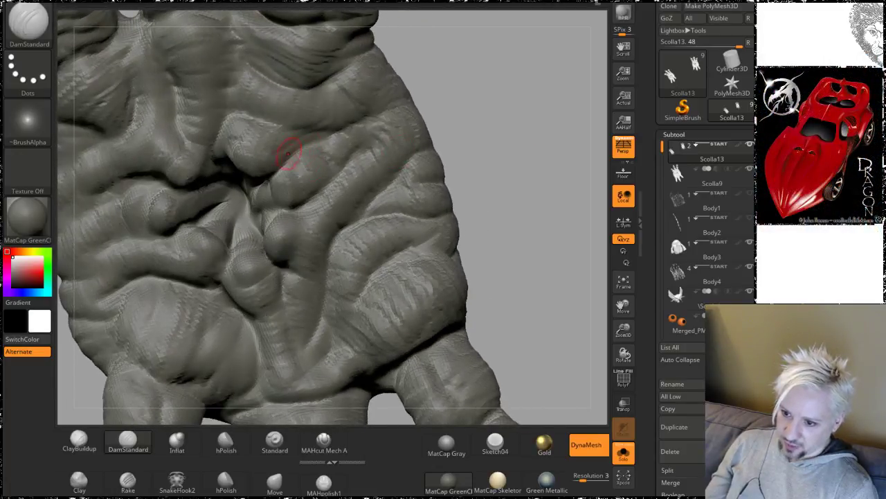
{"action": "left_click_drag", "start_coordinate": [485, 131], "coordinate": [354, 220]}
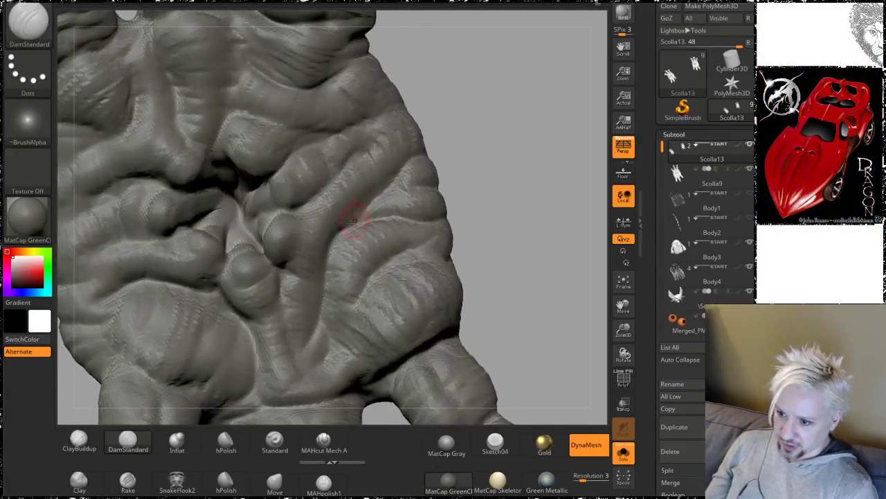
{"action": "left_click_drag", "start_coordinate": [496, 226], "coordinate": [462, 138], "text": "alt"}
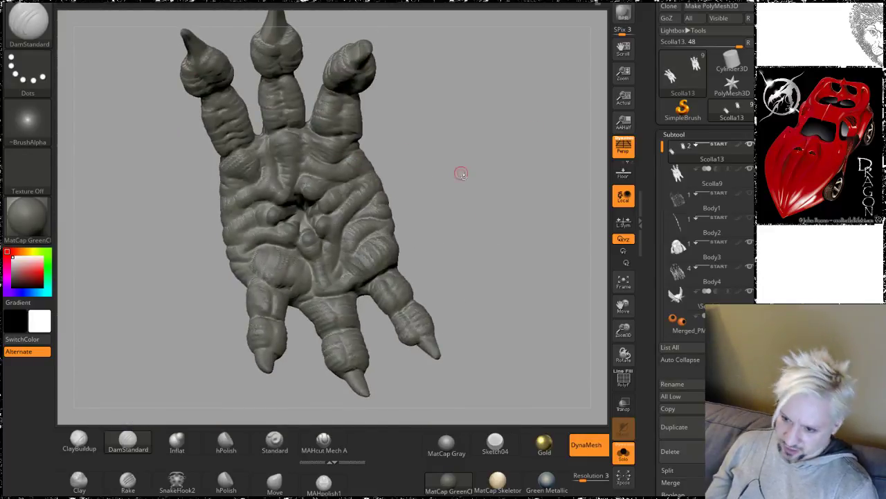
{"action": "mouse_move", "coordinate": [462, 172]}
{"action": "left_mouse_down"}
{"action": "mouse_move", "coordinate": [492, 257]}
{"action": "mouse_move", "coordinate": [481, 180]}
{"action": "mouse_move", "coordinate": [491, 174]}
{"action": "mouse_move", "coordinate": [475, 236]}
{"action": "left_mouse_up"}
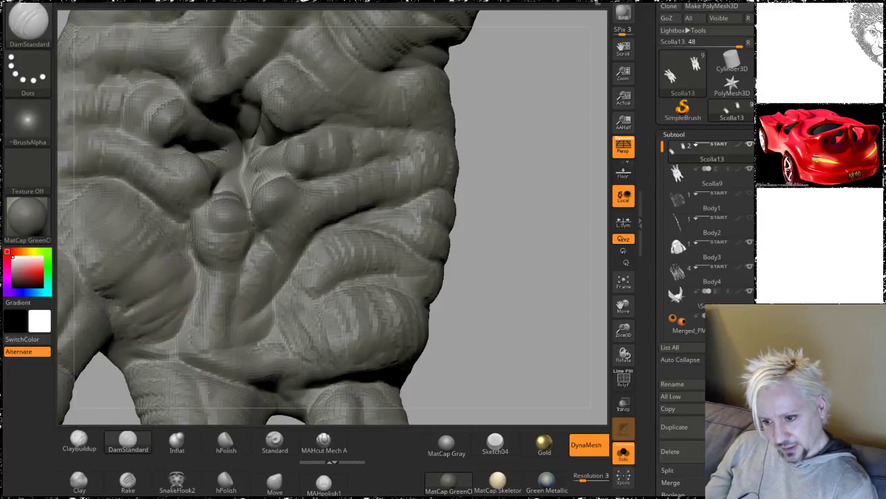
Step: Build up the pad below the upper left finger and fill the hollow beneath it with the ClayBuildup brush
{"action": "key", "text": "f"}
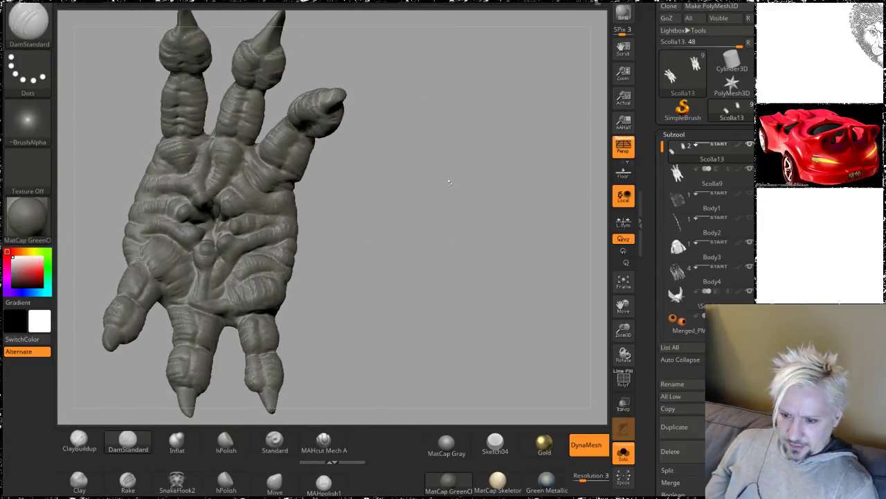
{"action": "mouse_move", "coordinate": [447, 181]}
{"action": "left_mouse_down"}
{"action": "mouse_move", "coordinate": [422, 191]}
{"action": "mouse_move", "coordinate": [425, 182]}
{"action": "mouse_move", "coordinate": [446, 183]}
{"action": "left_mouse_up"}
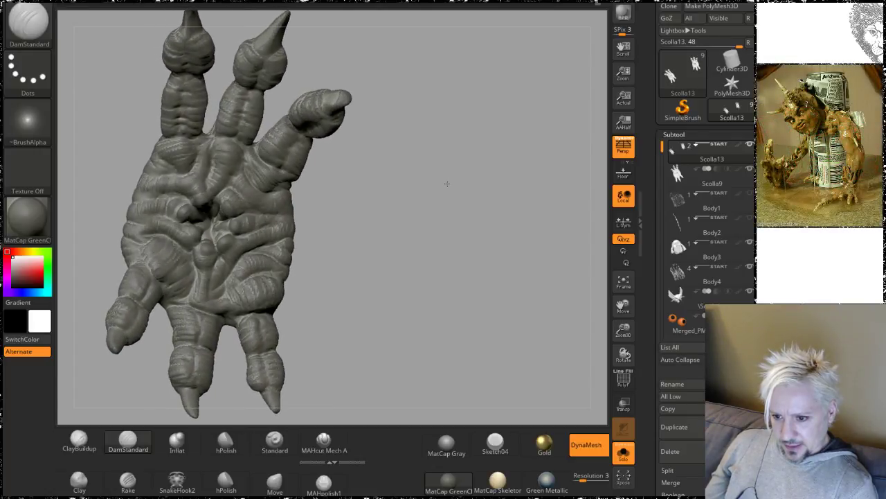
{"action": "left_click_drag", "start_coordinate": [393, 294], "coordinate": [485, 221], "text": "alt"}
{"action": "left_click", "coordinate": [83, 439]}
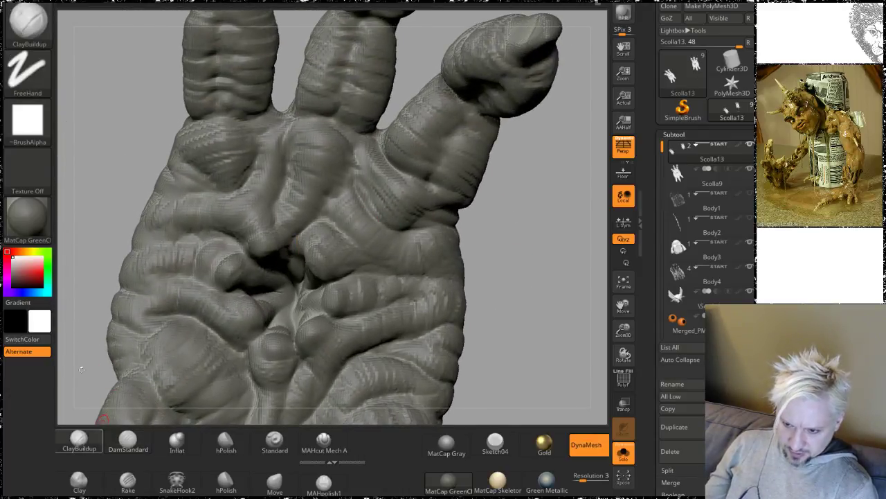
{"action": "key", "text": "space"}
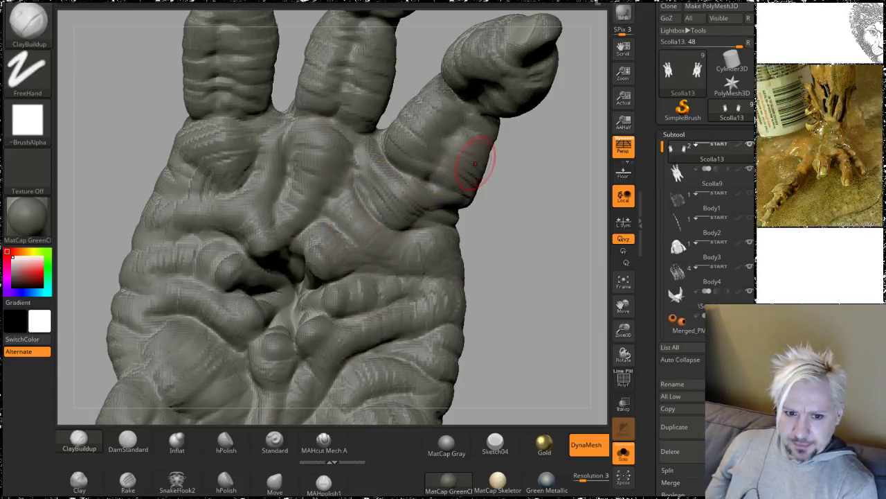
{"action": "mouse_move", "coordinate": [520, 244]}
{"action": "left_mouse_down"}
{"action": "mouse_move", "coordinate": [526, 238]}
{"action": "mouse_move", "coordinate": [524, 249]}
{"action": "mouse_move", "coordinate": [497, 192]}
{"action": "left_mouse_up"}
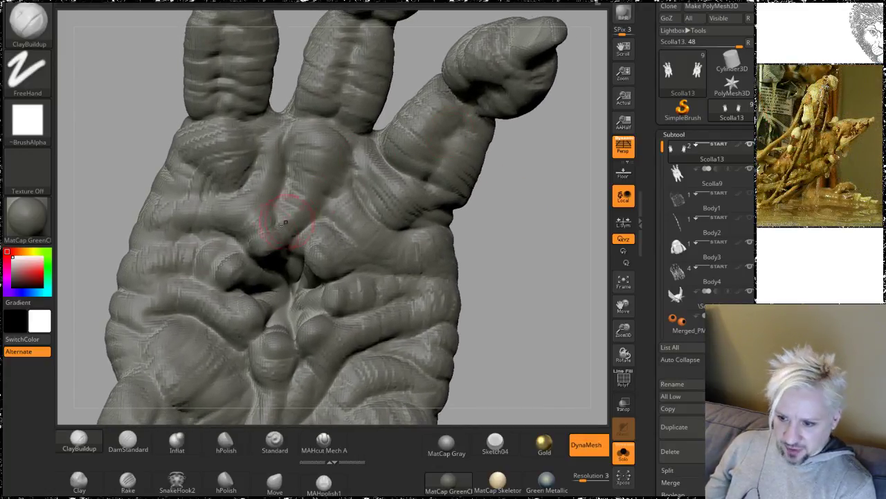
{"action": "mouse_move", "coordinate": [212, 188]}
{"action": "left_mouse_down"}
{"action": "mouse_move", "coordinate": [188, 193]}
{"action": "mouse_move", "coordinate": [209, 140]}
{"action": "left_mouse_up"}
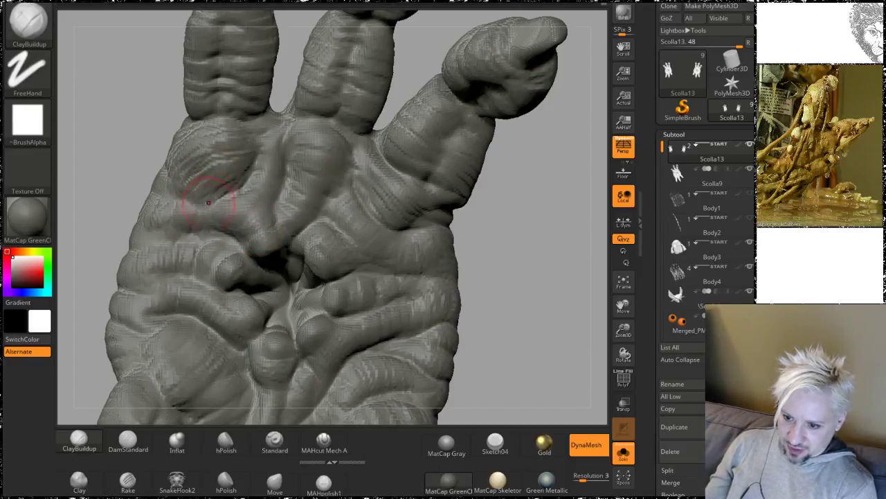
{"action": "left_click_drag", "start_coordinate": [179, 186], "coordinate": [207, 177]}
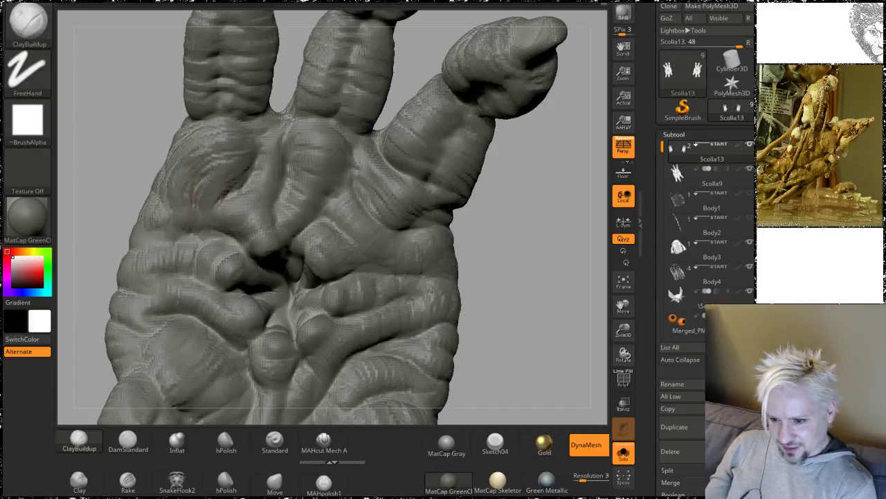
{"action": "mouse_move", "coordinate": [131, 109]}
{"action": "left_mouse_down", "text": "alt"}
{"action": "mouse_move", "coordinate": [189, 113]}
{"action": "mouse_move", "coordinate": [154, 91]}
{"action": "mouse_move", "coordinate": [164, 103]}
{"action": "left_mouse_up", "text": "alt"}
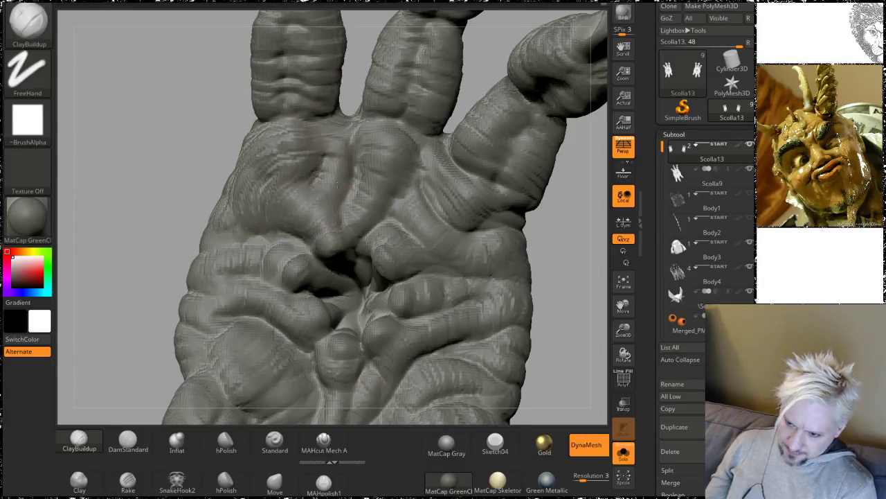
Step: Layer ClayBuildup folds below the base of the upper right finger and over the ridges on the palm's right side
{"action": "left_click_drag", "start_coordinate": [574, 267], "coordinate": [435, 182], "text": "alt"}
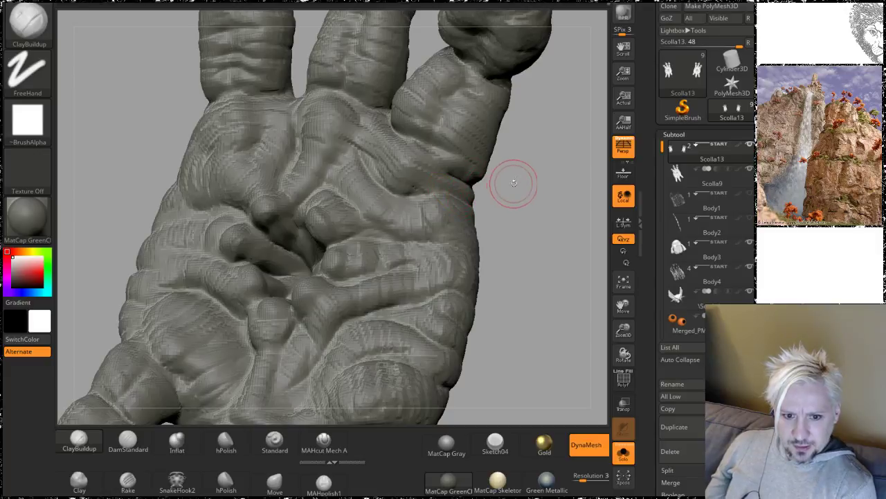
{"action": "mouse_move", "coordinate": [514, 190]}
{"action": "left_mouse_down"}
{"action": "mouse_move", "coordinate": [479, 174]}
{"action": "mouse_move", "coordinate": [496, 186]}
{"action": "left_mouse_up"}
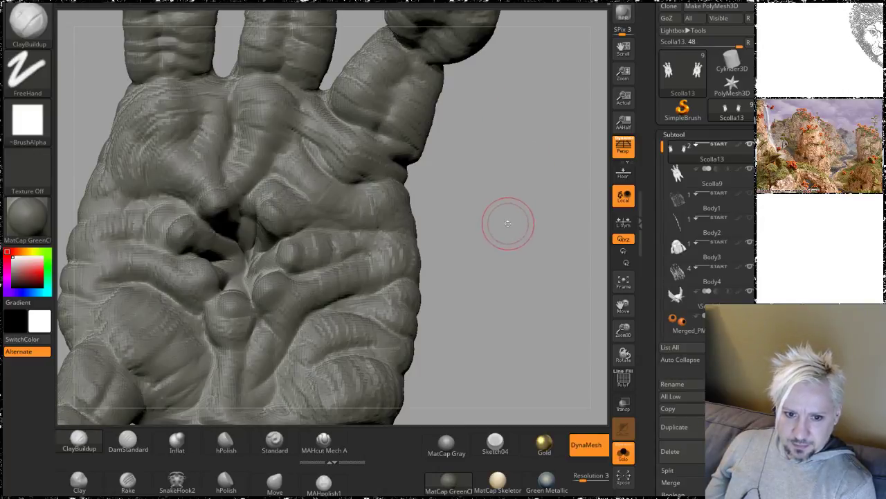
{"action": "mouse_move", "coordinate": [509, 222]}
{"action": "left_mouse_down"}
{"action": "mouse_move", "coordinate": [517, 224]}
{"action": "mouse_move", "coordinate": [515, 187]}
{"action": "left_mouse_up"}
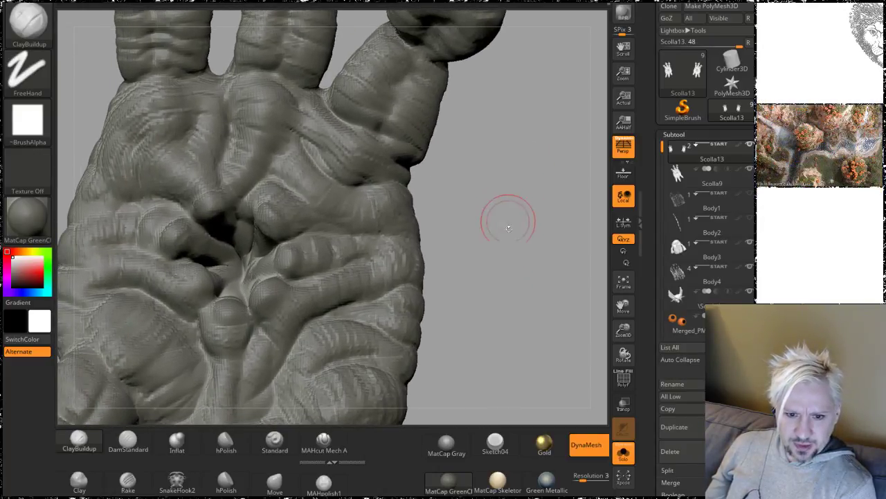
{"action": "mouse_move", "coordinate": [507, 218]}
{"action": "left_mouse_down"}
{"action": "mouse_move", "coordinate": [514, 224]}
{"action": "mouse_move", "coordinate": [514, 198]}
{"action": "mouse_move", "coordinate": [519, 214]}
{"action": "left_mouse_up"}
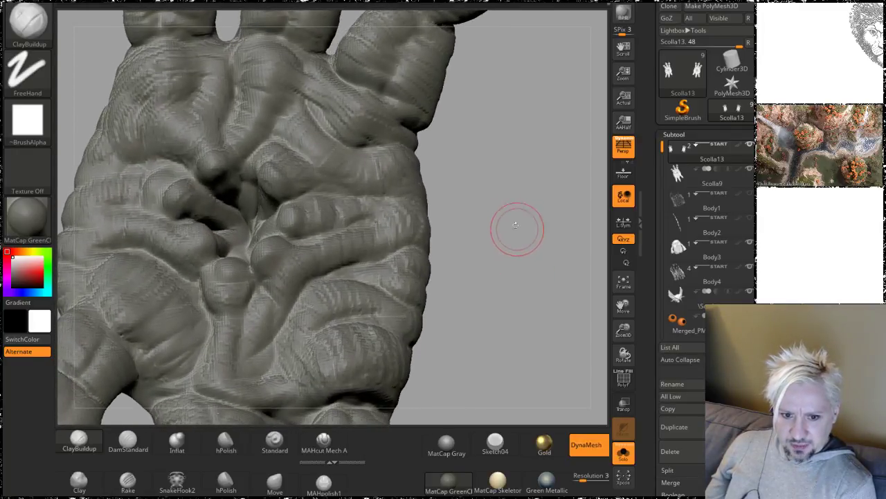
{"action": "mouse_move", "coordinate": [507, 246]}
{"action": "left_mouse_down"}
{"action": "mouse_move", "coordinate": [519, 202]}
{"action": "mouse_move", "coordinate": [494, 192]}
{"action": "left_mouse_up"}
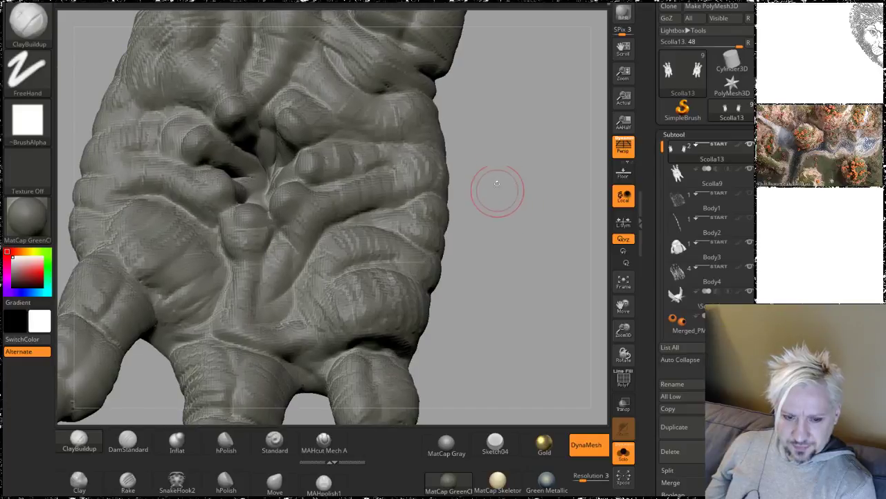
{"action": "left_click_drag", "start_coordinate": [545, 167], "coordinate": [534, 178]}
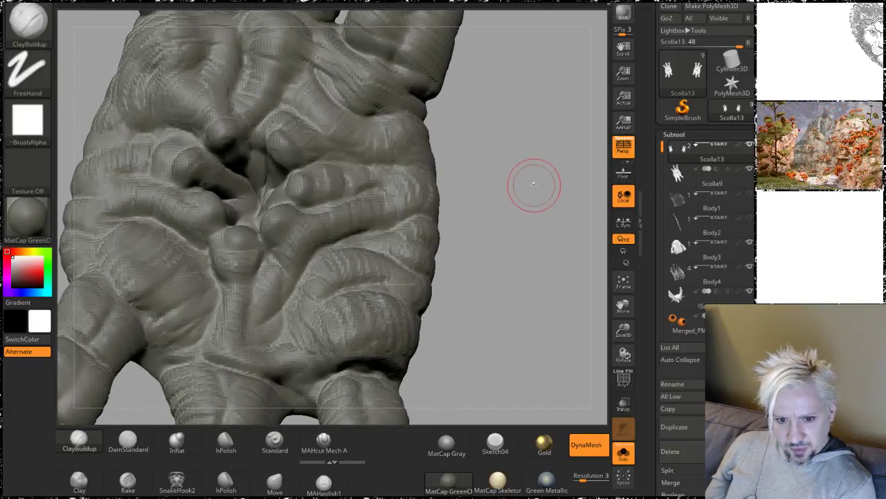
{"action": "mouse_move", "coordinate": [526, 284]}
{"action": "left_mouse_down"}
{"action": "mouse_move", "coordinate": [515, 252]}
{"action": "mouse_move", "coordinate": [530, 293]}
{"action": "mouse_move", "coordinate": [525, 232]}
{"action": "left_mouse_up"}
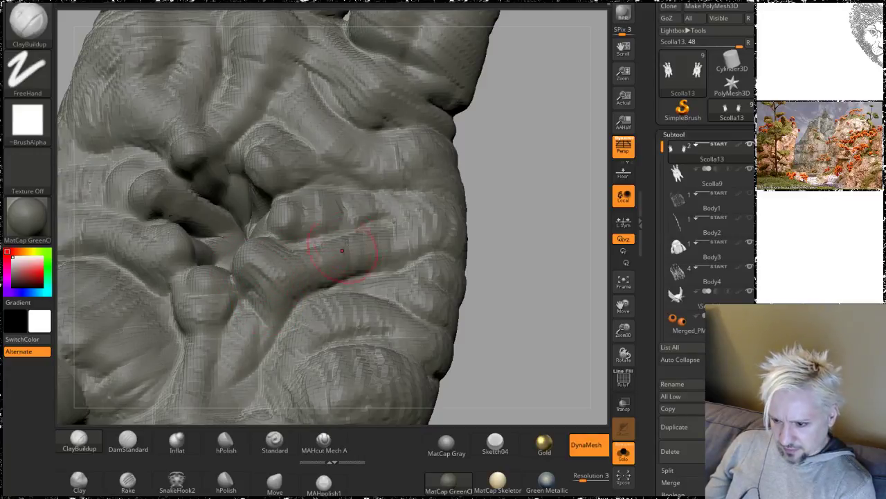
{"action": "mouse_move", "coordinate": [544, 268]}
{"action": "left_mouse_down"}
{"action": "mouse_move", "coordinate": [574, 251]}
{"action": "mouse_move", "coordinate": [519, 263]}
{"action": "mouse_move", "coordinate": [519, 237]}
{"action": "mouse_move", "coordinate": [522, 251]}
{"action": "left_mouse_up"}
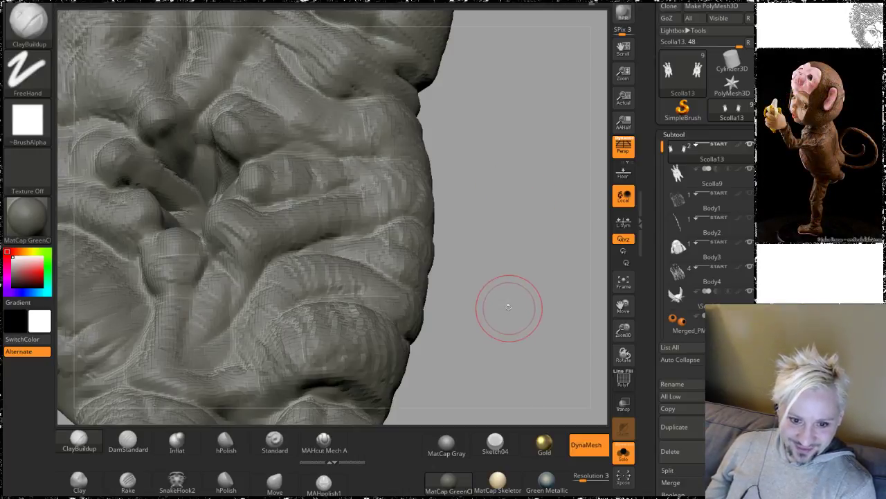
{"action": "mouse_move", "coordinate": [510, 329]}
{"action": "left_mouse_down", "text": "alt"}
{"action": "mouse_move", "coordinate": [489, 251]}
{"action": "mouse_move", "coordinate": [475, 243]}
{"action": "mouse_move", "coordinate": [497, 225]}
{"action": "mouse_move", "coordinate": [495, 254]}
{"action": "mouse_move", "coordinate": [477, 251]}
{"action": "left_mouse_up", "text": "alt"}
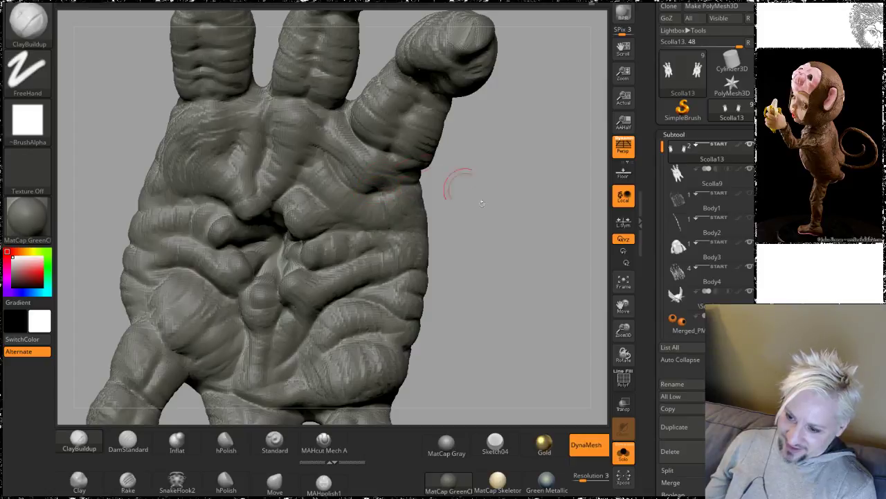
{"action": "left_click_drag", "start_coordinate": [482, 203], "coordinate": [489, 186]}
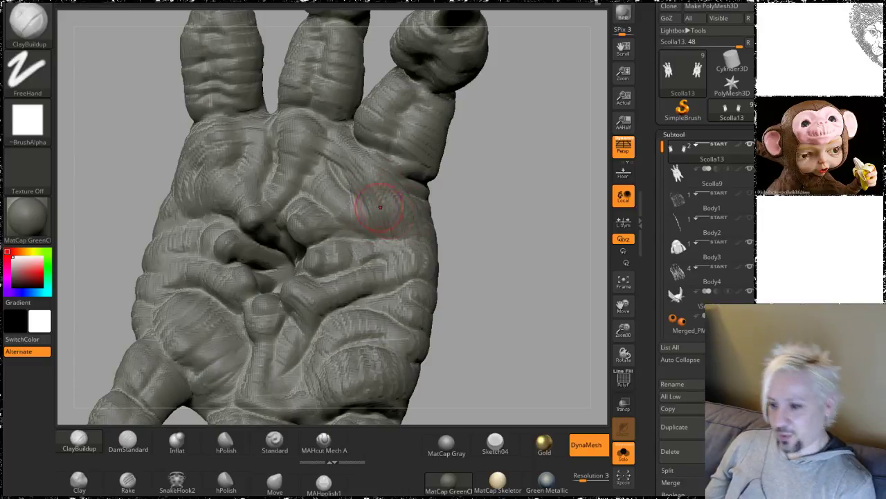
Step: Smooth the raised clay strokes across the palm's upper pads, central folds, right-side ridges and lower pads with the Smooth brush
{"action": "key", "text": "shift"}
{"action": "left_click_drag", "start_coordinate": [463, 203], "coordinate": [499, 201]}
{"action": "key", "text": "shift"}
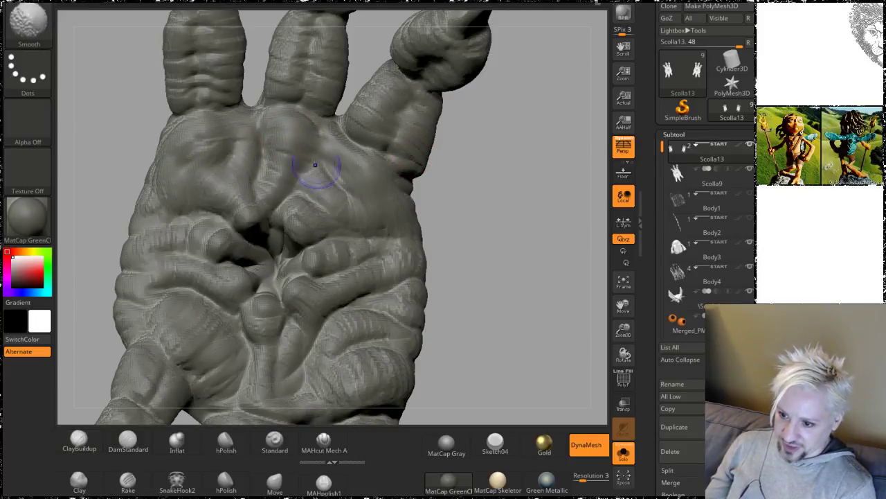
{"action": "left_click_drag", "start_coordinate": [471, 225], "coordinate": [352, 123]}
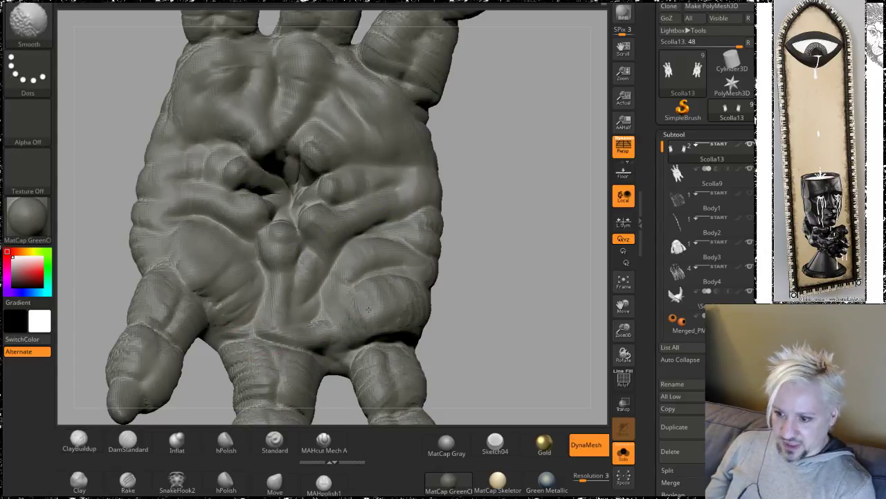
{"action": "left_click_drag", "start_coordinate": [515, 188], "coordinate": [450, 207]}
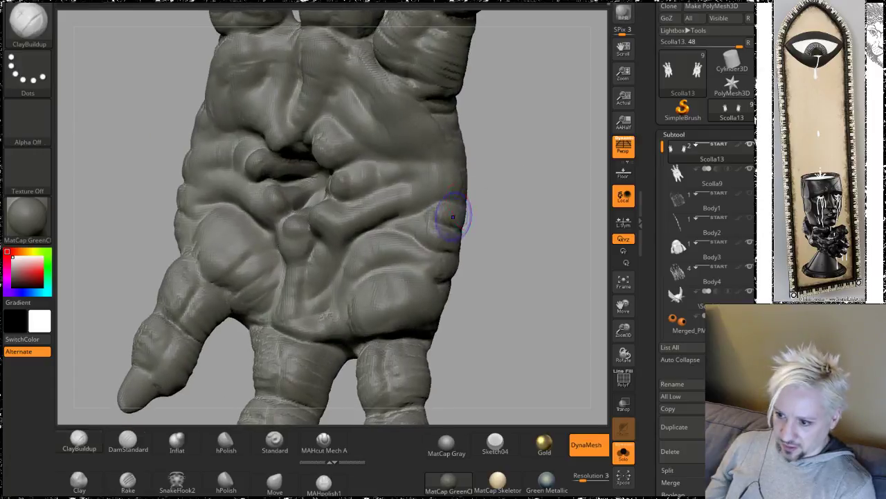
{"action": "left_click_drag", "start_coordinate": [520, 181], "coordinate": [509, 320], "text": "alt"}
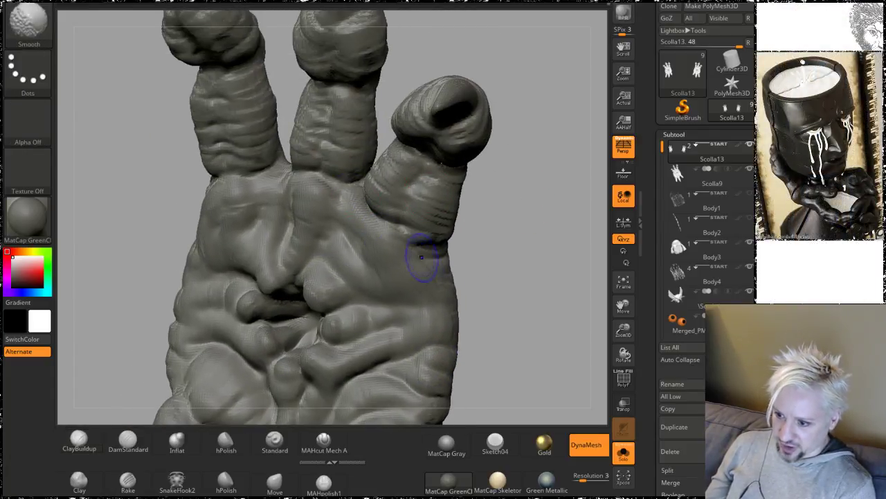
{"action": "mouse_move", "coordinate": [505, 188]}
{"action": "left_mouse_down"}
{"action": "mouse_move", "coordinate": [482, 219]}
{"action": "mouse_move", "coordinate": [576, 230]}
{"action": "left_mouse_up"}
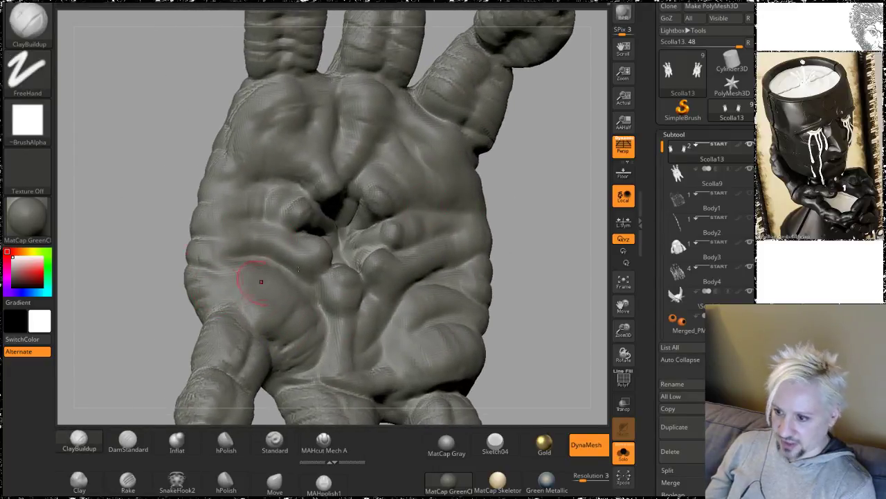
Step: Smooth the skin wrinkles on the inner side of the three upper fingers and their bulging fingertips
{"action": "left_click_drag", "start_coordinate": [542, 184], "coordinate": [600, 198]}
{"action": "mouse_move", "coordinate": [535, 119]}
{"action": "left_mouse_down", "text": "alt"}
{"action": "mouse_move", "coordinate": [516, 214]}
{"action": "mouse_move", "coordinate": [536, 222]}
{"action": "mouse_move", "coordinate": [479, 185]}
{"action": "left_mouse_up", "text": "alt"}
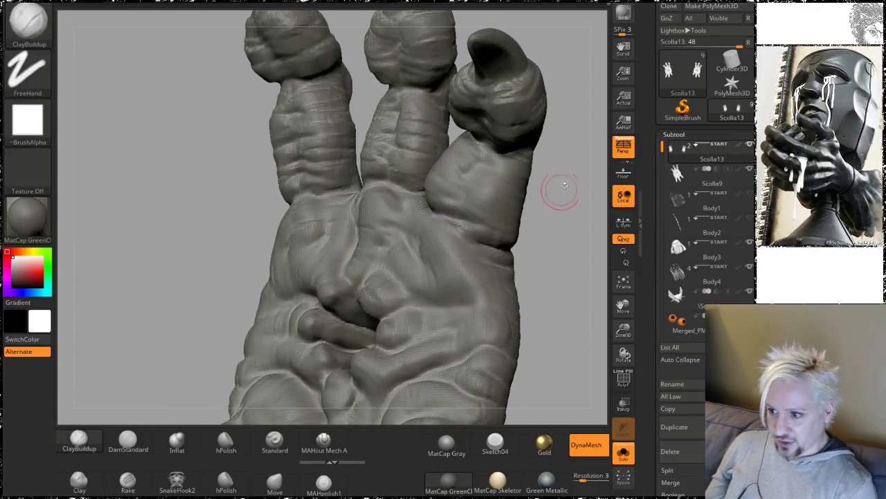
{"action": "left_click_drag", "start_coordinate": [560, 192], "coordinate": [525, 252]}
{"action": "key", "text": "shift"}
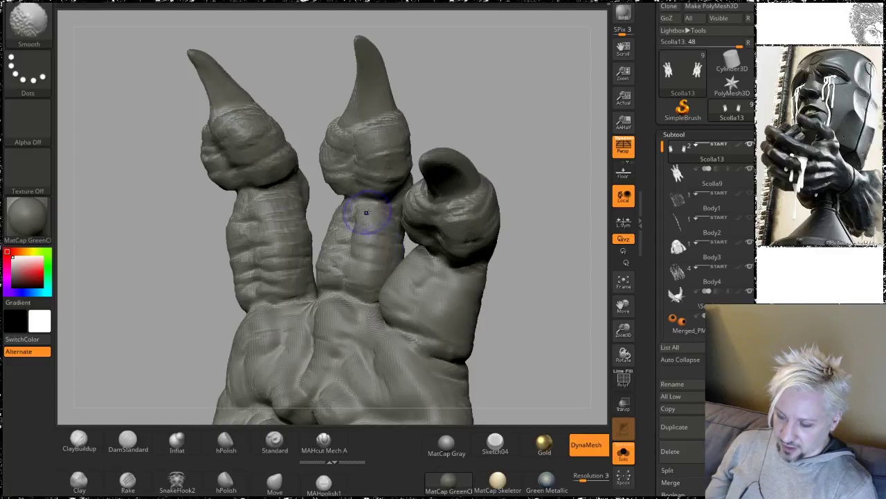
{"action": "left_click_drag", "start_coordinate": [536, 204], "coordinate": [471, 178]}
{"action": "key", "text": "shift"}
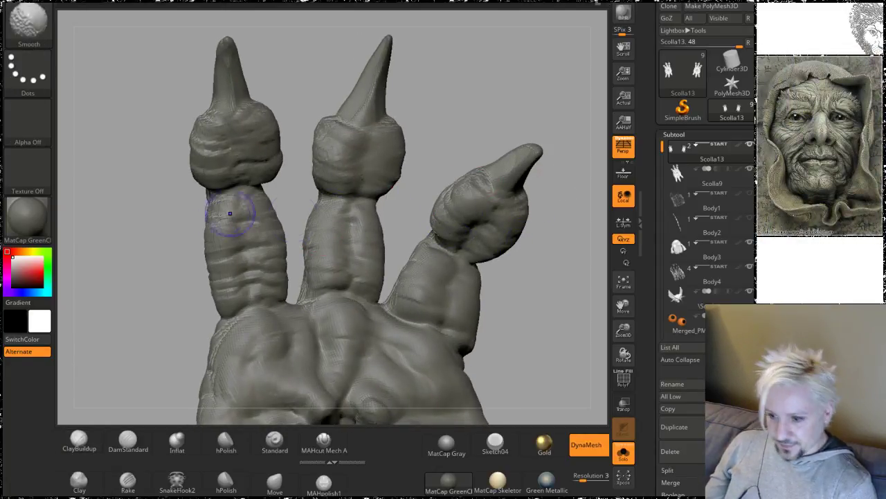
{"action": "left_click_drag", "start_coordinate": [226, 229], "coordinate": [240, 259], "text": "shift"}
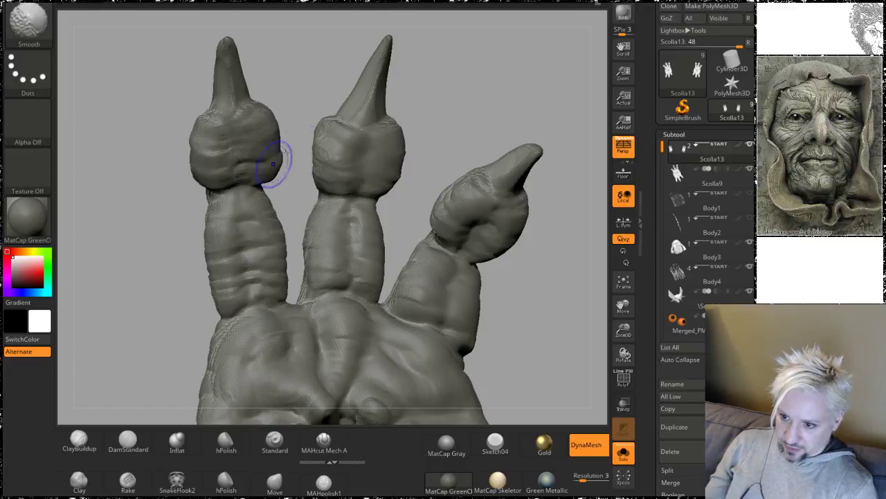
{"action": "mouse_move", "coordinate": [309, 36]}
{"action": "left_mouse_down"}
{"action": "mouse_move", "coordinate": [287, 92]}
{"action": "mouse_move", "coordinate": [381, 114]}
{"action": "left_mouse_up"}
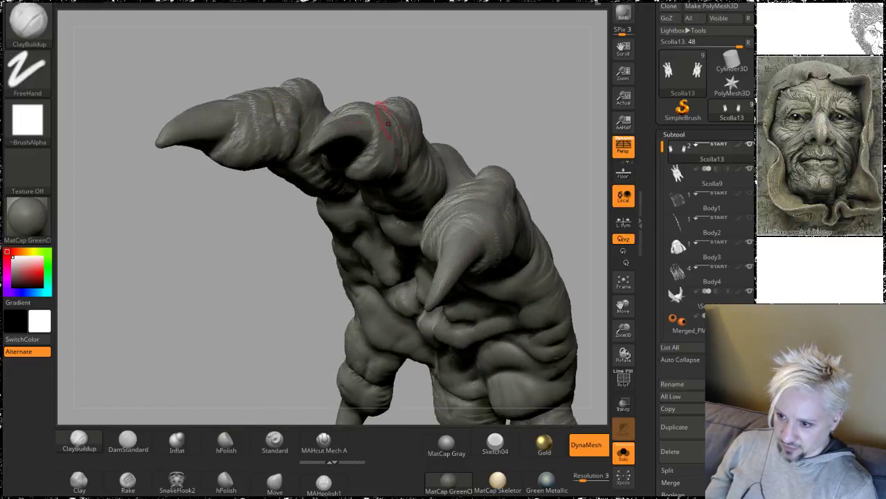
Step: Smooth the tips and knuckles of the clawed fingers from the front and the back of the hand
{"action": "key", "text": "shift"}
{"action": "mouse_move", "coordinate": [499, 112]}
{"action": "left_mouse_down", "text": "alt"}
{"action": "mouse_move", "coordinate": [417, 91]}
{"action": "mouse_move", "coordinate": [354, 188]}
{"action": "mouse_move", "coordinate": [409, 152]}
{"action": "mouse_move", "coordinate": [460, 231]}
{"action": "left_mouse_up", "text": "alt"}
{"action": "key", "text": "shift"}
{"action": "left_click_drag", "start_coordinate": [473, 146], "coordinate": [409, 171]}
{"action": "key", "text": "shift"}
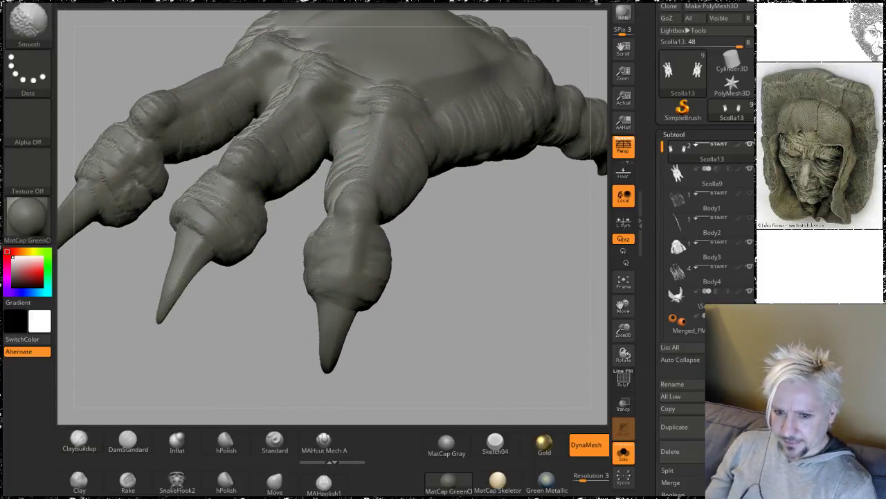
{"action": "key", "text": "shift"}
{"action": "mouse_move", "coordinate": [265, 356]}
{"action": "left_mouse_down"}
{"action": "mouse_move", "coordinate": [415, 229]}
{"action": "mouse_move", "coordinate": [447, 186]}
{"action": "mouse_move", "coordinate": [434, 145]}
{"action": "mouse_move", "coordinate": [468, 207]}
{"action": "left_mouse_up"}
{"action": "mouse_move", "coordinate": [337, 305]}
{"action": "left_mouse_down", "text": "alt"}
{"action": "mouse_move", "coordinate": [379, 291]}
{"action": "mouse_move", "coordinate": [513, 281]}
{"action": "mouse_move", "coordinate": [454, 275]}
{"action": "left_mouse_up", "text": "alt"}
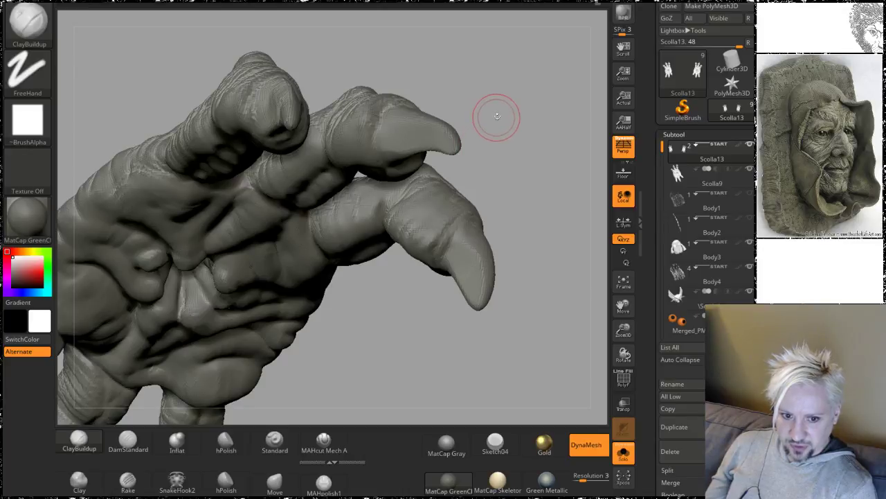
Step: Smooth the rough strokes along the outer finger's side, from the claw base over its joints to the hand's edge
{"action": "mouse_move", "coordinate": [496, 116]}
{"action": "left_mouse_down"}
{"action": "mouse_move", "coordinate": [488, 121]}
{"action": "mouse_move", "coordinate": [461, 90]}
{"action": "mouse_move", "coordinate": [487, 85]}
{"action": "mouse_move", "coordinate": [496, 111]}
{"action": "mouse_move", "coordinate": [489, 93]}
{"action": "mouse_move", "coordinate": [455, 73]}
{"action": "mouse_move", "coordinate": [411, 82]}
{"action": "left_mouse_up"}
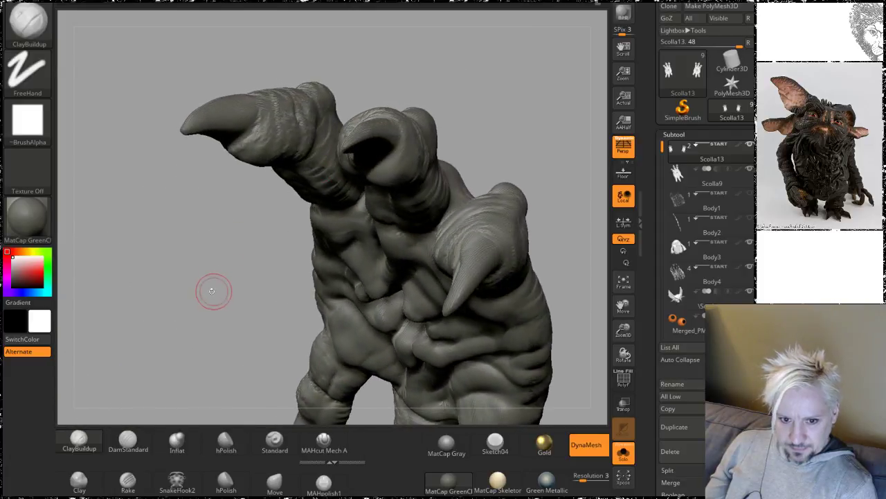
{"action": "mouse_move", "coordinate": [211, 291]}
{"action": "left_mouse_down"}
{"action": "mouse_move", "coordinate": [237, 267]}
{"action": "mouse_move", "coordinate": [216, 229]}
{"action": "mouse_move", "coordinate": [370, 257]}
{"action": "mouse_move", "coordinate": [284, 280]}
{"action": "mouse_move", "coordinate": [334, 210]}
{"action": "left_mouse_up"}
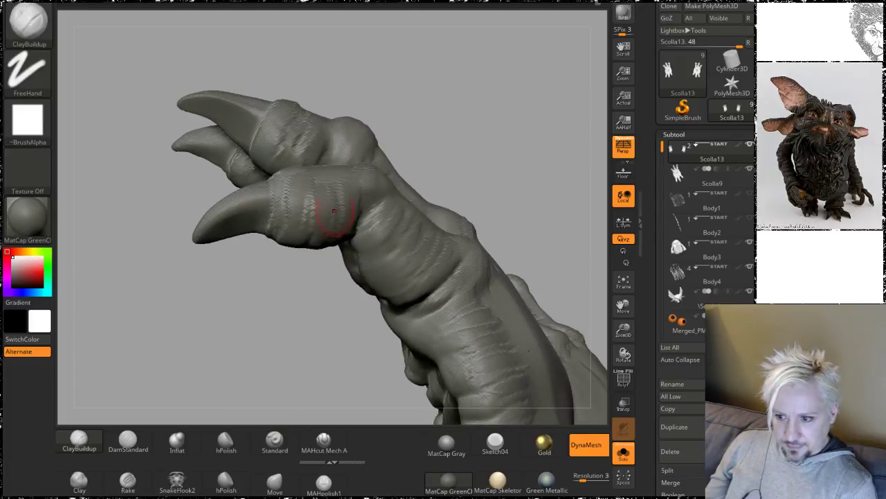
{"action": "key", "text": "shift"}
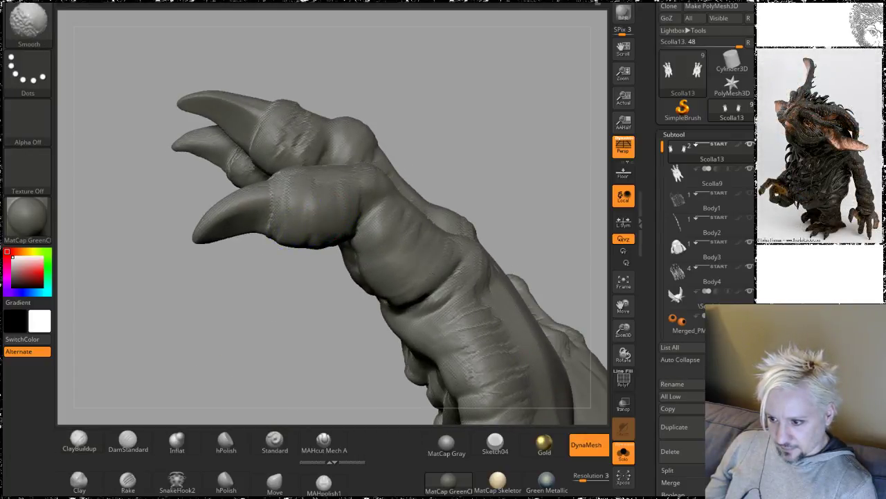
{"action": "mouse_move", "coordinate": [516, 211]}
{"action": "left_mouse_down", "text": "alt"}
{"action": "mouse_move", "coordinate": [494, 132]}
{"action": "mouse_move", "coordinate": [433, 89]}
{"action": "left_mouse_up", "text": "alt"}
{"action": "key", "text": "shift"}
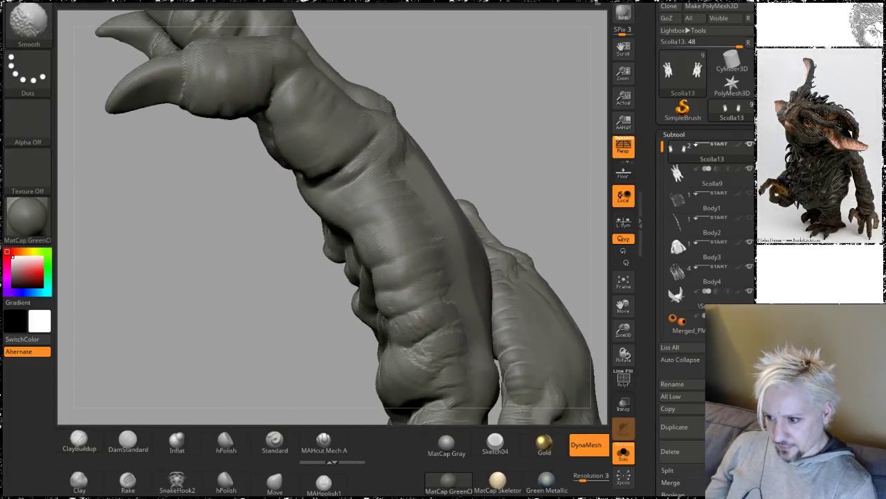
{"action": "left_click_drag", "start_coordinate": [510, 143], "coordinate": [478, 131]}
Step: Smooth the wrinkles on the three lower digits below the palm
{"action": "mouse_move", "coordinate": [475, 206]}
{"action": "left_mouse_down"}
{"action": "mouse_move", "coordinate": [483, 173]}
{"action": "mouse_move", "coordinate": [457, 179]}
{"action": "left_mouse_up"}
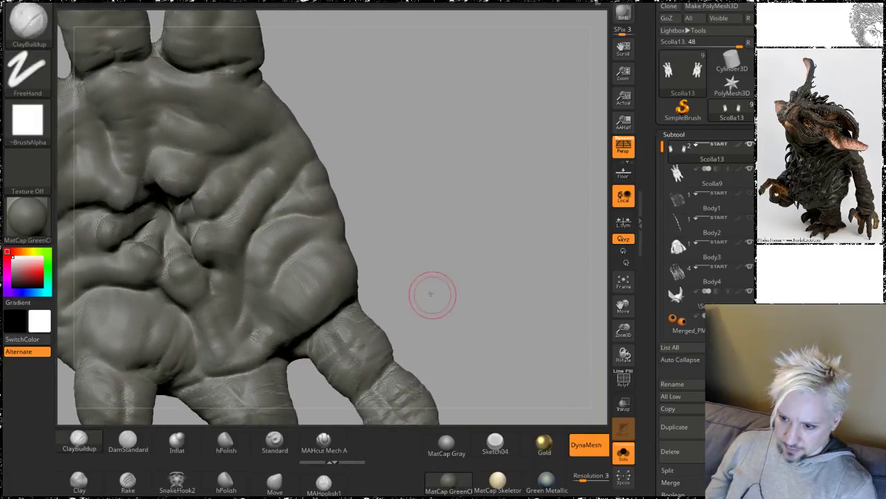
{"action": "mouse_move", "coordinate": [432, 293]}
{"action": "left_mouse_down", "text": "alt"}
{"action": "mouse_move", "coordinate": [386, 214]}
{"action": "mouse_move", "coordinate": [411, 262]}
{"action": "left_mouse_up", "text": "alt"}
{"action": "key", "text": "shift"}
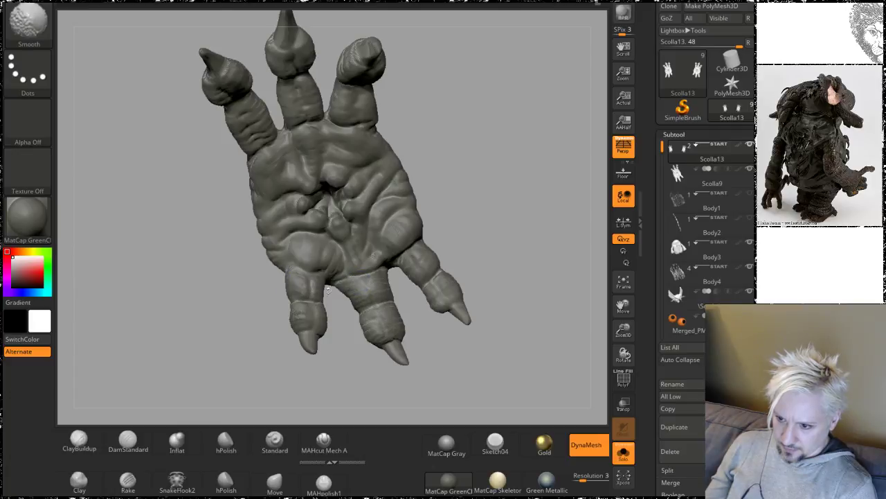
{"action": "mouse_move", "coordinate": [450, 208]}
{"action": "left_mouse_down"}
{"action": "mouse_move", "coordinate": [471, 189]}
{"action": "mouse_move", "coordinate": [471, 151]}
{"action": "mouse_move", "coordinate": [465, 167]}
{"action": "mouse_move", "coordinate": [541, 266]}
{"action": "left_mouse_up"}
Step: Turn off Solo mode and smooth the top wrinkles and knuckles of the first two clawed fingers on the lowered hand
{"action": "left_click", "coordinate": [622, 453]}
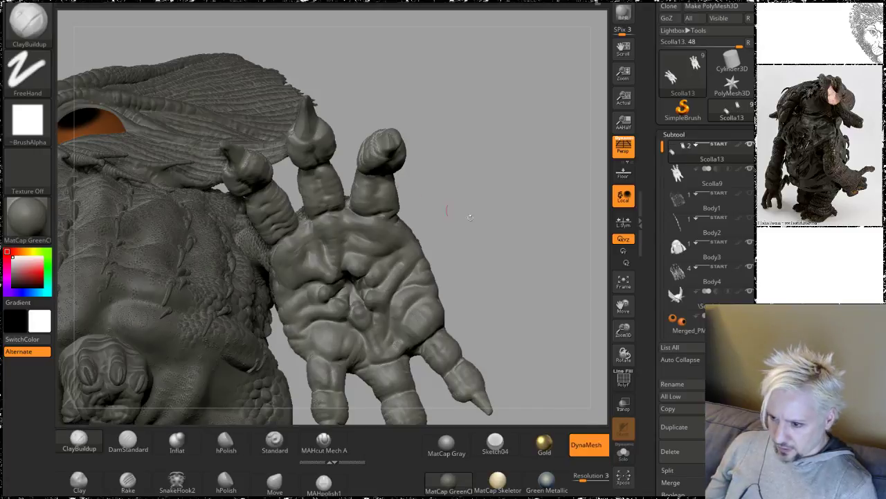
{"action": "left_click_drag", "start_coordinate": [489, 210], "coordinate": [424, 187], "text": "alt"}
{"action": "left_click_drag", "start_coordinate": [489, 275], "coordinate": [581, 274], "text": "alt"}
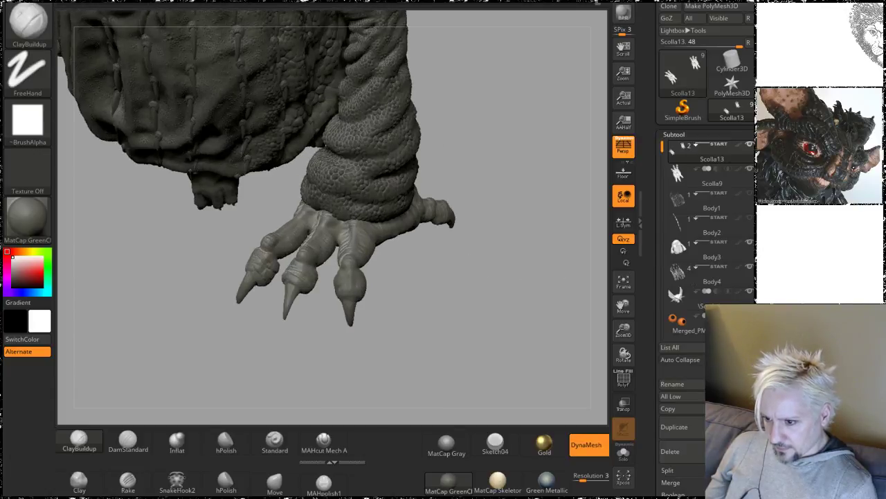
{"action": "left_click_drag", "start_coordinate": [453, 236], "coordinate": [453, 293], "text": "alt"}
{"action": "left_click_drag", "start_coordinate": [503, 321], "coordinate": [558, 318]}
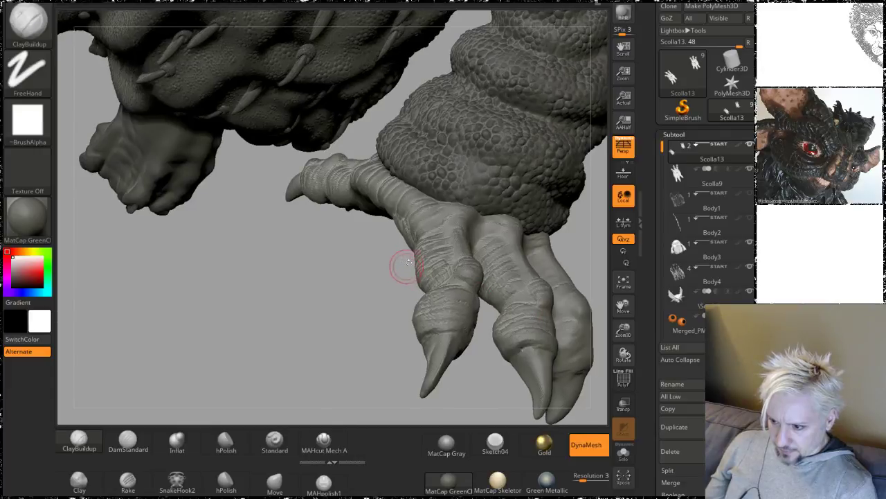
{"action": "left_click_drag", "start_coordinate": [408, 266], "coordinate": [443, 262], "text": "shift"}
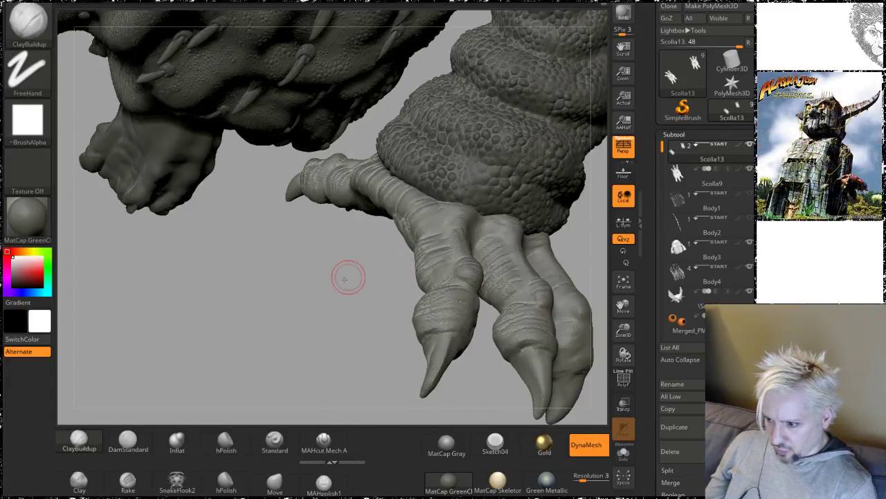
{"action": "left_click_drag", "start_coordinate": [346, 280], "coordinate": [418, 257]}
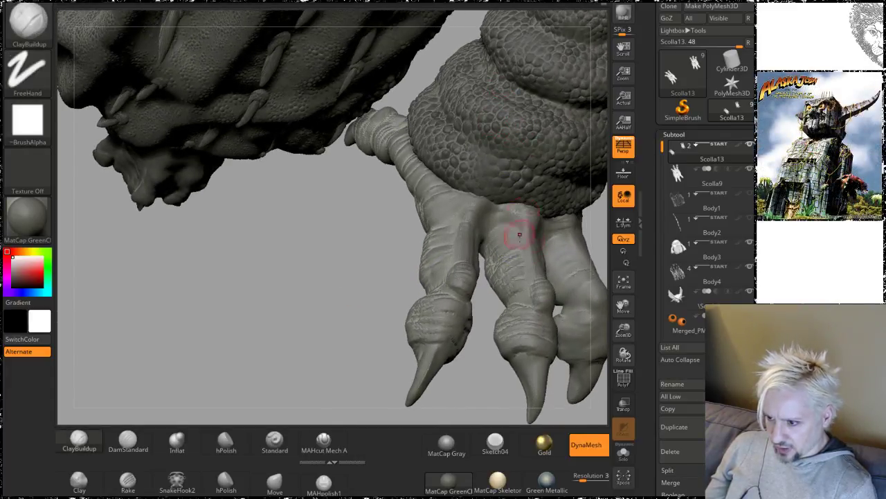
{"action": "key", "text": "shift"}
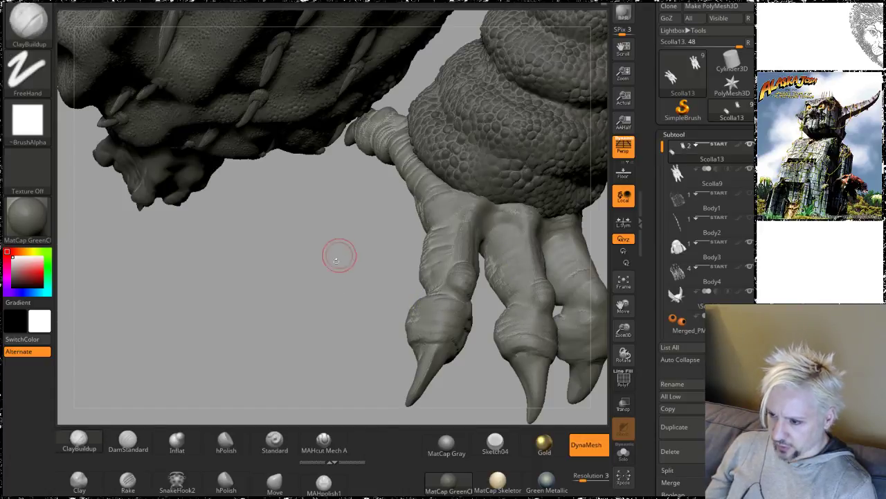
Step: Smooth the finger bases below the scaly wrist and the creases between the fingers on the back of the hand
{"action": "left_click_drag", "start_coordinate": [339, 256], "coordinate": [250, 232]}
{"action": "left_click_drag", "start_coordinate": [515, 240], "coordinate": [429, 217]}
{"action": "key", "text": "shift"}
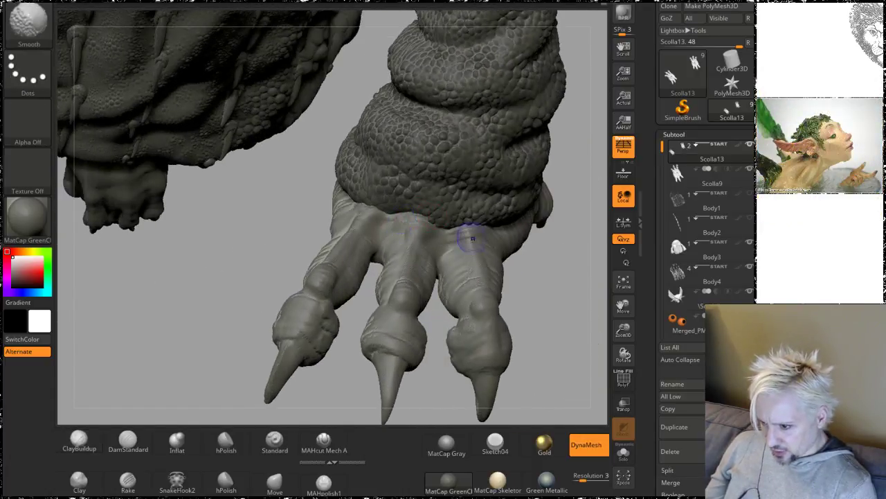
{"action": "mouse_move", "coordinate": [551, 295]}
{"action": "left_mouse_down"}
{"action": "mouse_move", "coordinate": [494, 285]}
{"action": "mouse_move", "coordinate": [512, 291]}
{"action": "mouse_move", "coordinate": [248, 299]}
{"action": "left_mouse_up"}
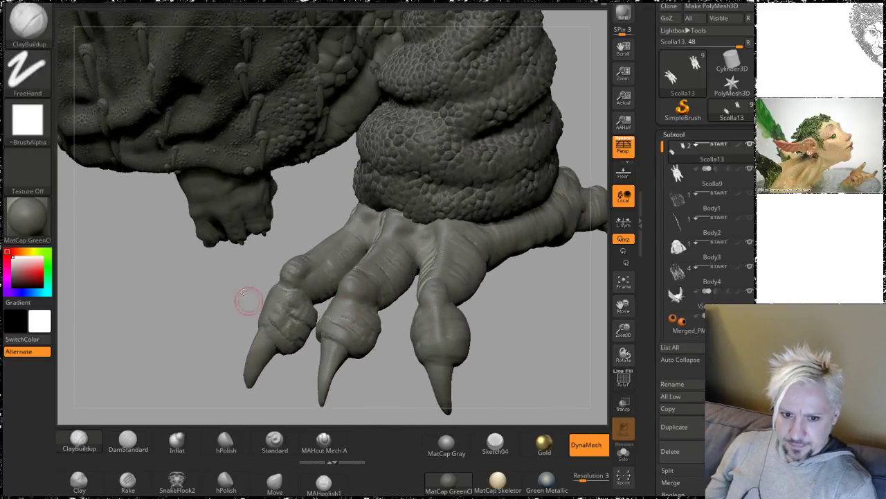
{"action": "mouse_move", "coordinate": [213, 354]}
{"action": "left_mouse_down"}
{"action": "mouse_move", "coordinate": [203, 291]}
{"action": "mouse_move", "coordinate": [185, 281]}
{"action": "left_mouse_up"}
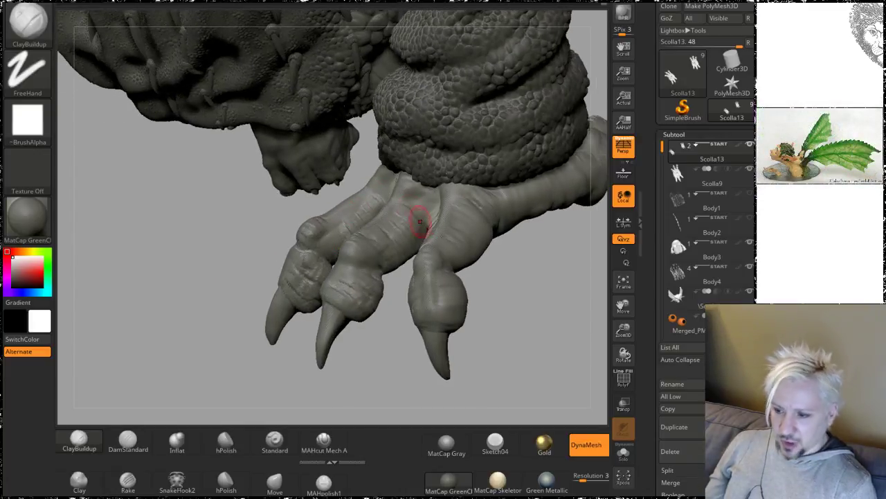
{"action": "key", "text": "shift"}
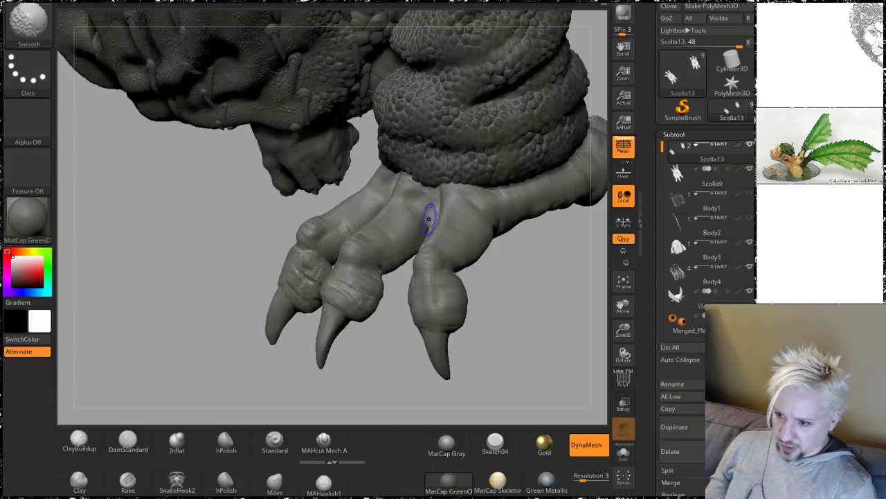
Step: Smooth the remaining wrinkles on the front fingers' bulbous tips and knuckles on the back of the hand
{"action": "left_click_drag", "start_coordinate": [390, 366], "coordinate": [422, 371]}
{"action": "key", "text": "shift"}
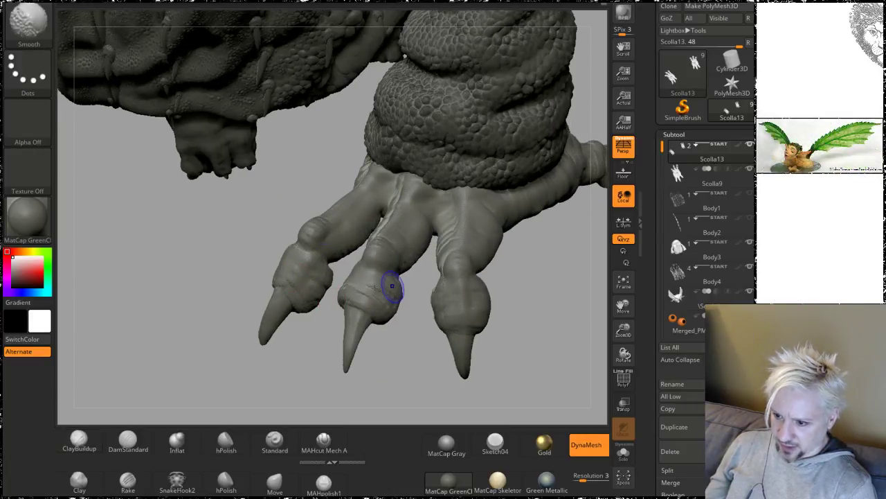
{"action": "key", "text": "shift"}
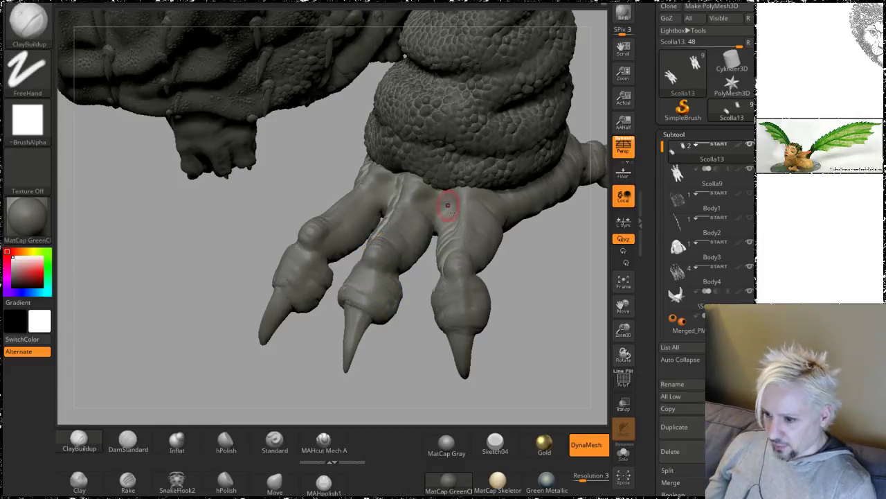
{"action": "left_click_drag", "start_coordinate": [534, 279], "coordinate": [459, 237]}
{"action": "key", "text": "shift"}
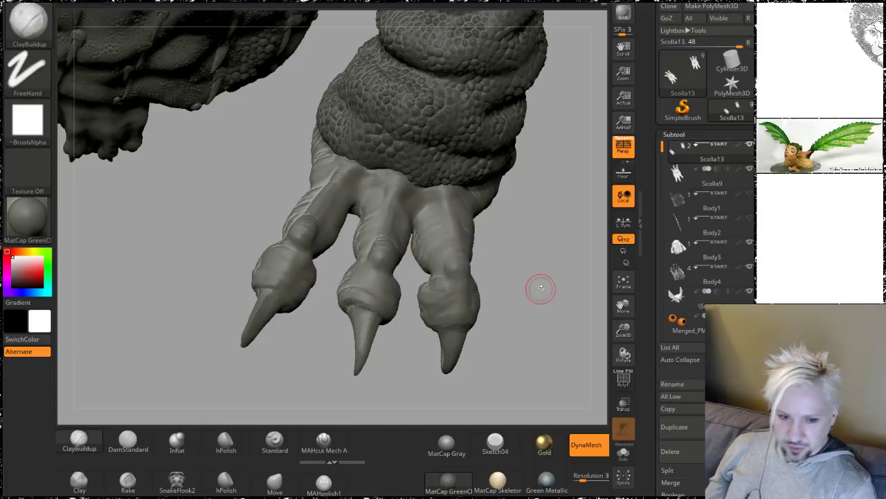
Step: Smooth the long side digit from its base at the wrist over the joints to the claw
{"action": "mouse_move", "coordinate": [538, 291]}
{"action": "left_mouse_down"}
{"action": "mouse_move", "coordinate": [508, 316]}
{"action": "mouse_move", "coordinate": [377, 291]}
{"action": "left_mouse_up"}
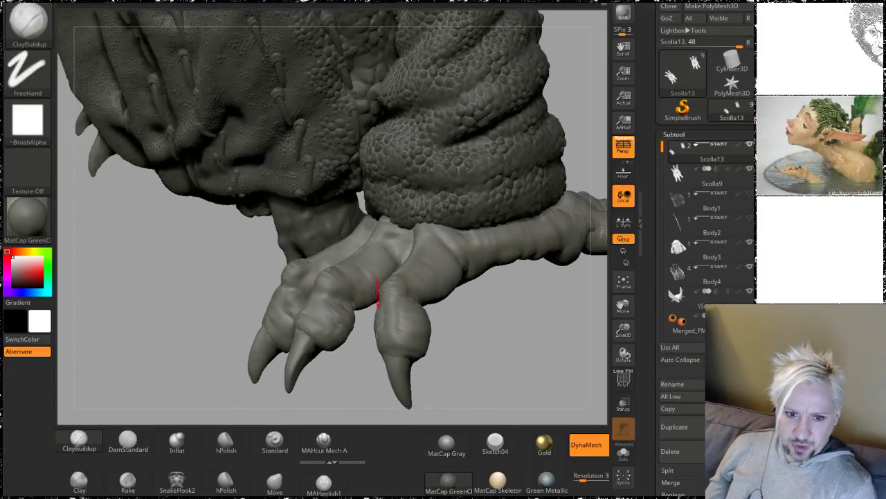
{"action": "left_click_drag", "start_coordinate": [495, 344], "coordinate": [420, 307]}
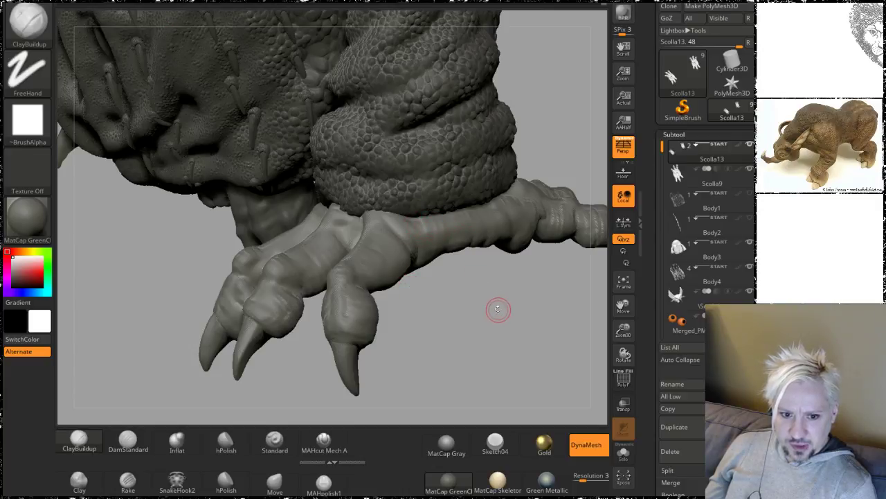
{"action": "mouse_move", "coordinate": [498, 309]}
{"action": "left_mouse_down"}
{"action": "mouse_move", "coordinate": [478, 301]}
{"action": "mouse_move", "coordinate": [498, 356]}
{"action": "mouse_move", "coordinate": [413, 310]}
{"action": "mouse_move", "coordinate": [477, 281]}
{"action": "mouse_move", "coordinate": [464, 305]}
{"action": "left_mouse_up"}
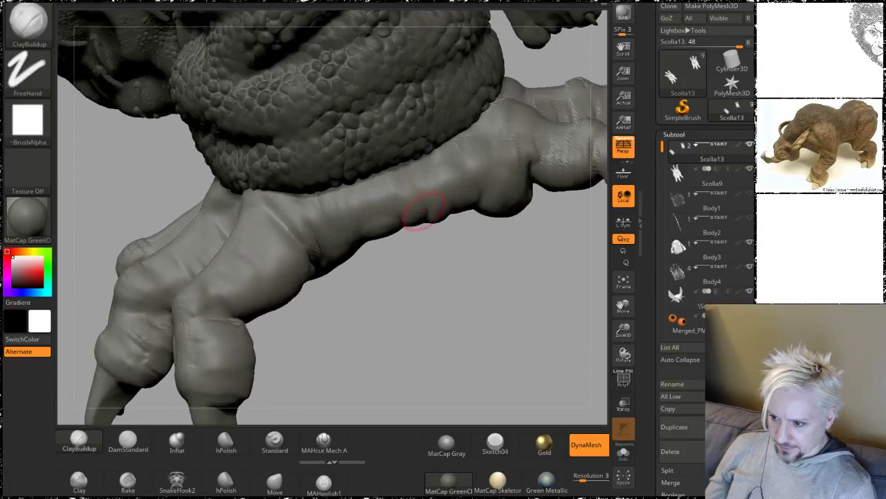
{"action": "key", "text": "shift"}
{"action": "left_click_drag", "start_coordinate": [547, 211], "coordinate": [405, 233]}
{"action": "key", "text": "shift"}
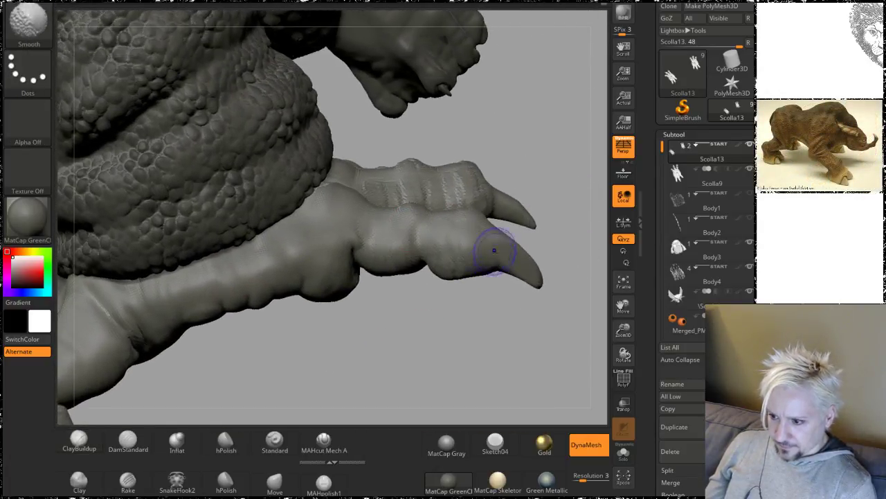
Step: Smooth the knuckles and remaining wrinkles on the tops of the clawed fingers beside the scaly wrist
{"action": "mouse_move", "coordinate": [494, 251]}
{"action": "left_mouse_down"}
{"action": "mouse_move", "coordinate": [437, 316]}
{"action": "mouse_move", "coordinate": [405, 198]}
{"action": "left_mouse_up"}
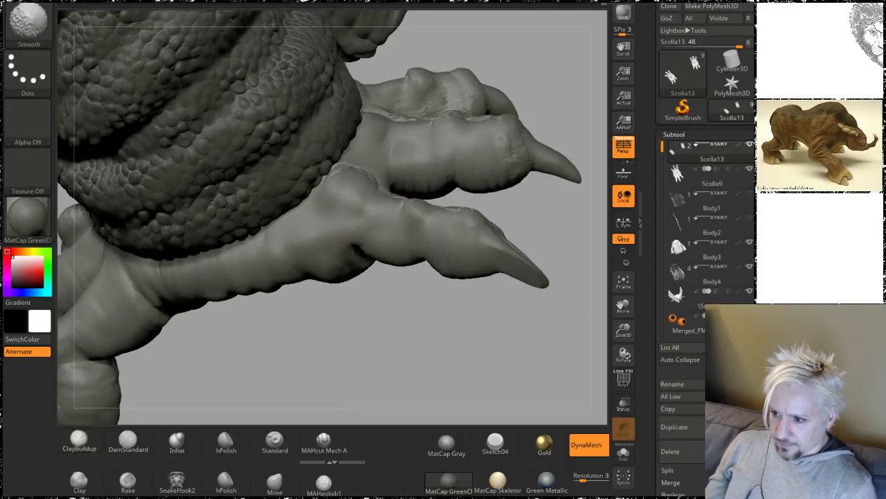
{"action": "mouse_move", "coordinate": [579, 94]}
{"action": "left_mouse_down"}
{"action": "mouse_move", "coordinate": [512, 134]}
{"action": "mouse_move", "coordinate": [515, 123]}
{"action": "mouse_move", "coordinate": [514, 182]}
{"action": "left_mouse_up"}
{"action": "key", "text": "shift"}
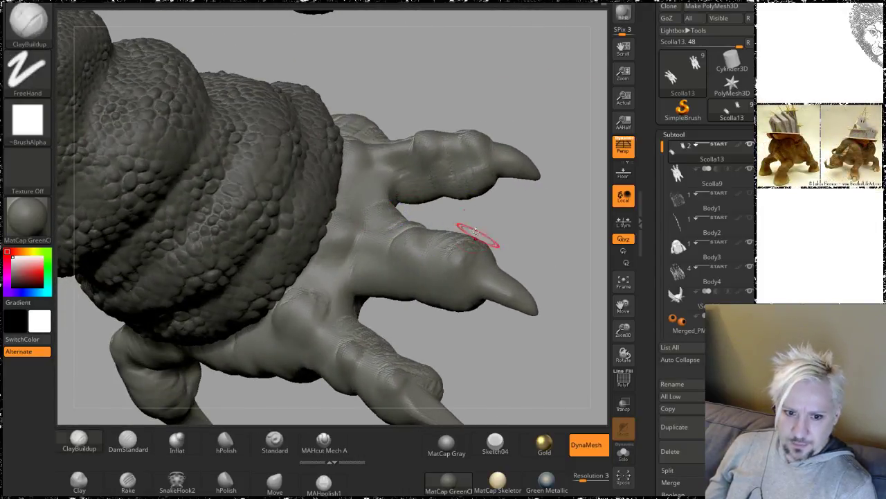
{"action": "left_click_drag", "start_coordinate": [544, 237], "coordinate": [502, 101]}
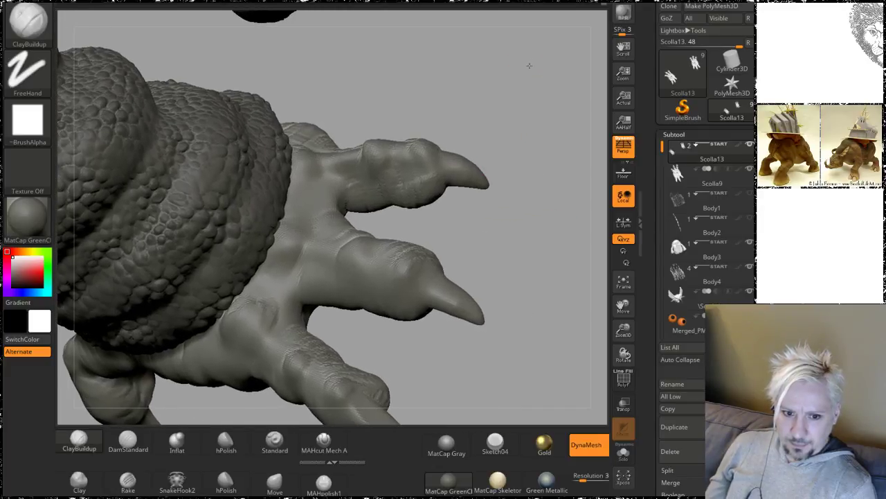
{"action": "left_click_drag", "start_coordinate": [529, 66], "coordinate": [524, 90]}
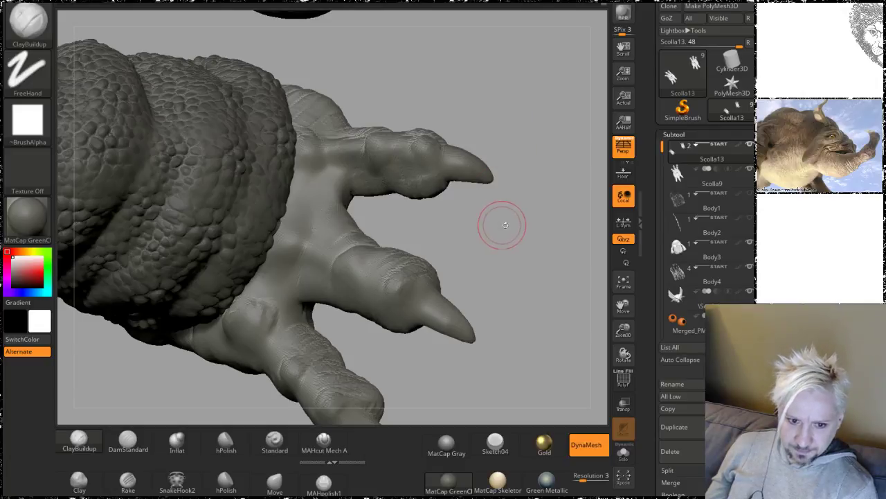
Step: Smooth the rough joint wrinkles and bulbous tips of the front fingers down to their claws
{"action": "mouse_move", "coordinate": [550, 206]}
{"action": "left_mouse_down"}
{"action": "mouse_move", "coordinate": [525, 242]}
{"action": "mouse_move", "coordinate": [520, 283]}
{"action": "mouse_move", "coordinate": [384, 293]}
{"action": "left_mouse_up"}
{"action": "key", "text": "shift"}
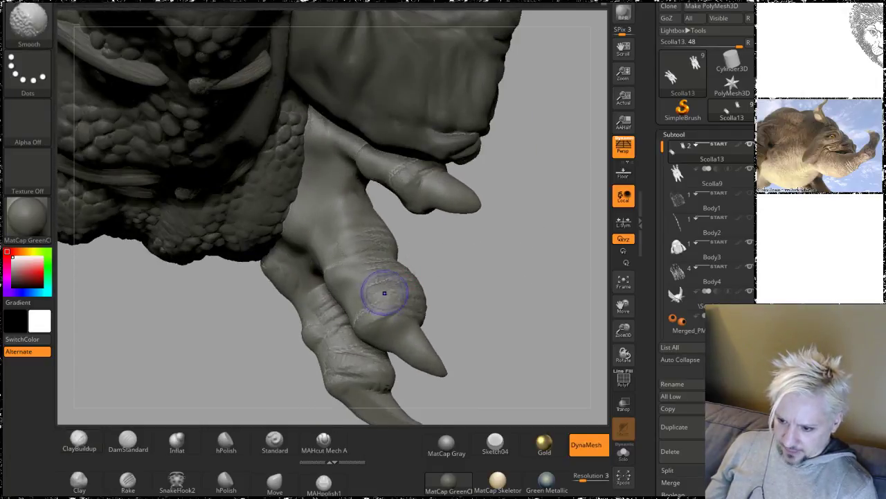
{"action": "mouse_move", "coordinate": [475, 261]}
{"action": "left_mouse_down"}
{"action": "mouse_move", "coordinate": [505, 273]}
{"action": "mouse_move", "coordinate": [307, 366]}
{"action": "left_mouse_up"}
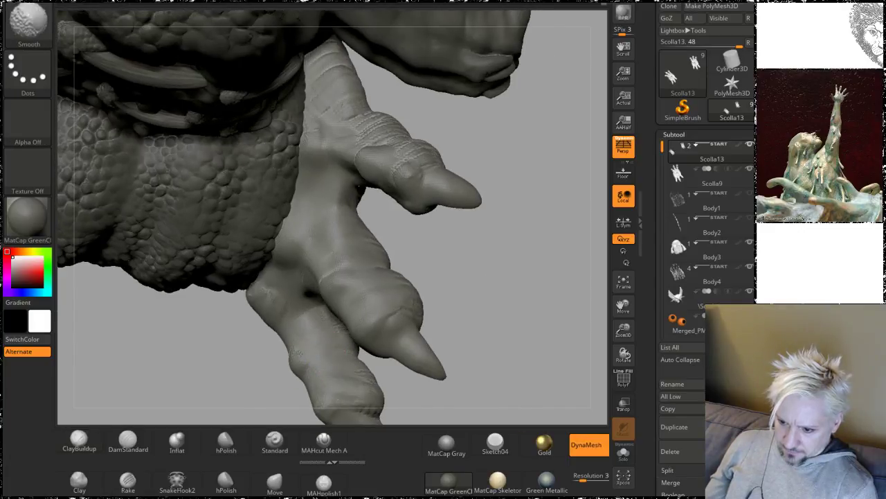
{"action": "mouse_move", "coordinate": [518, 281]}
{"action": "left_mouse_down"}
{"action": "mouse_move", "coordinate": [499, 340]}
{"action": "mouse_move", "coordinate": [500, 380]}
{"action": "mouse_move", "coordinate": [295, 352]}
{"action": "left_mouse_up"}
{"action": "key", "text": "shift"}
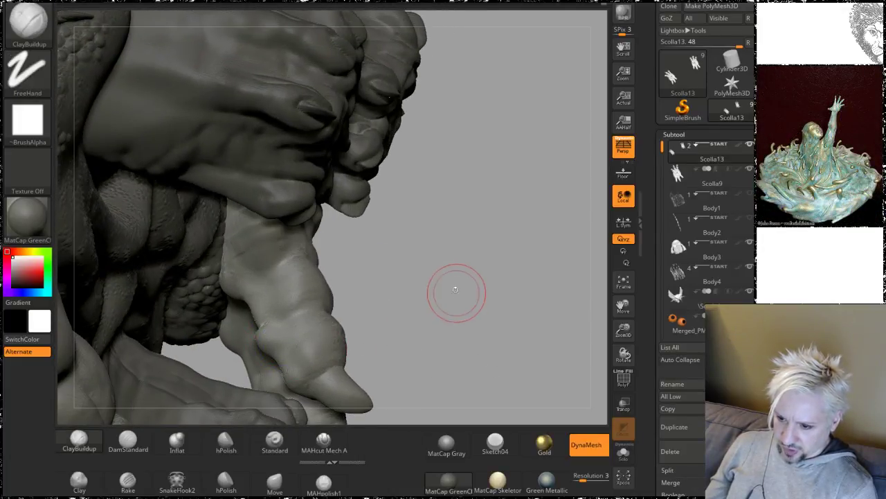
Step: Soften the stacked skin folds along the inner side of the outer digit, up to its clawed tip
{"action": "mouse_move", "coordinate": [451, 287]}
{"action": "left_mouse_down"}
{"action": "mouse_move", "coordinate": [429, 289]}
{"action": "mouse_move", "coordinate": [418, 254]}
{"action": "mouse_move", "coordinate": [427, 239]}
{"action": "mouse_move", "coordinate": [237, 310]}
{"action": "left_mouse_up"}
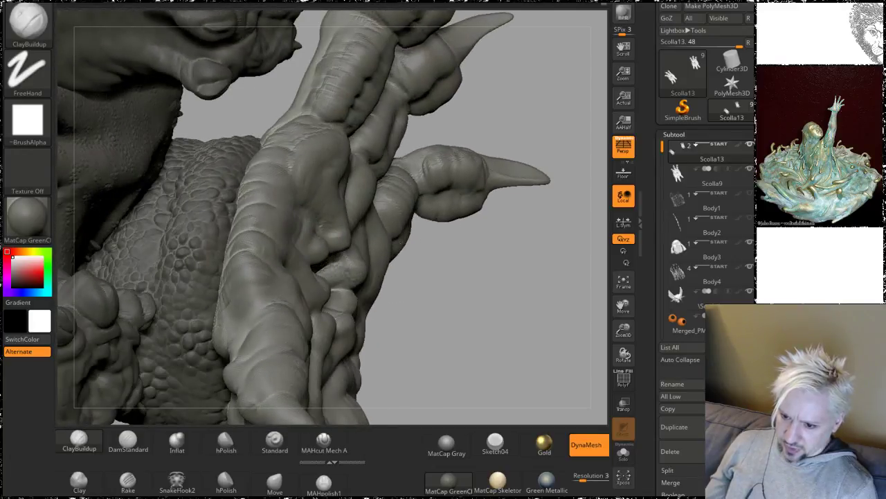
{"action": "key", "text": "shift"}
{"action": "mouse_move", "coordinate": [460, 247]}
{"action": "left_mouse_down"}
{"action": "mouse_move", "coordinate": [499, 311]}
{"action": "mouse_move", "coordinate": [506, 362]}
{"action": "mouse_move", "coordinate": [439, 254]}
{"action": "left_mouse_up"}
{"action": "key", "text": "shift"}
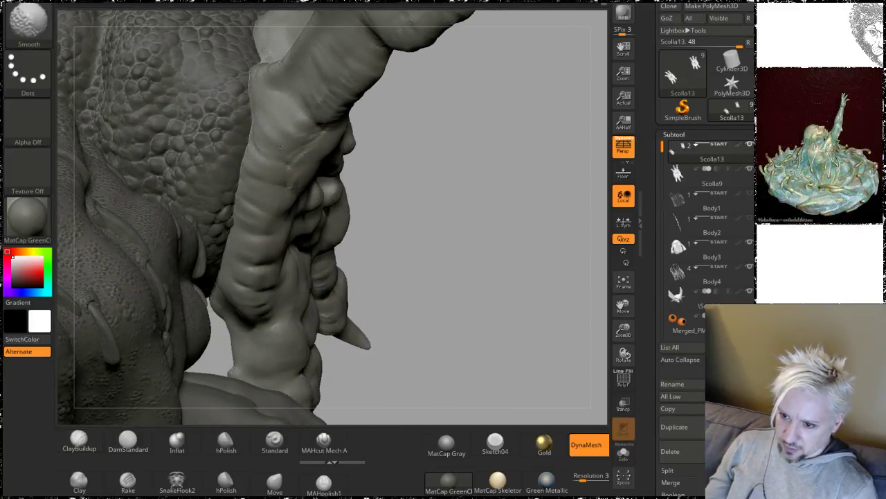
{"action": "mouse_move", "coordinate": [525, 182]}
{"action": "left_mouse_down"}
{"action": "mouse_move", "coordinate": [469, 215]}
{"action": "mouse_move", "coordinate": [331, 151]}
{"action": "left_mouse_up"}
{"action": "key", "text": "shift"}
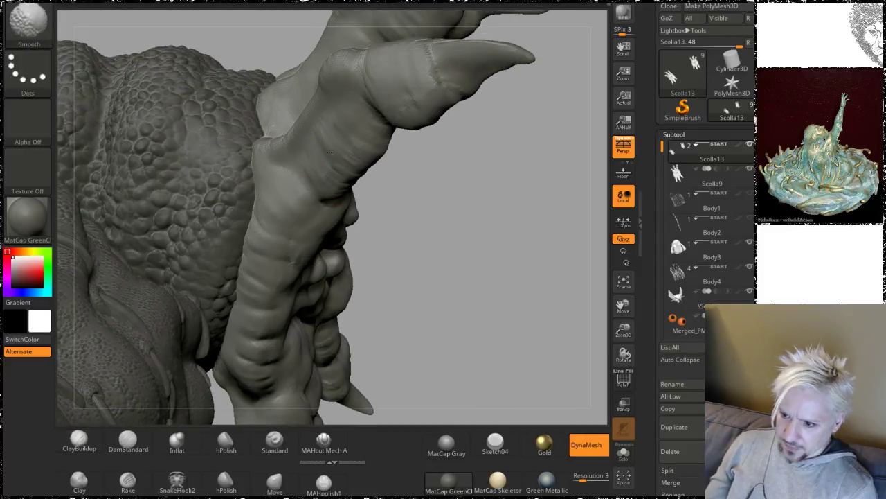
{"action": "mouse_move", "coordinate": [464, 198]}
{"action": "left_mouse_down"}
{"action": "mouse_move", "coordinate": [491, 224]}
{"action": "mouse_move", "coordinate": [499, 337]}
{"action": "left_mouse_up"}
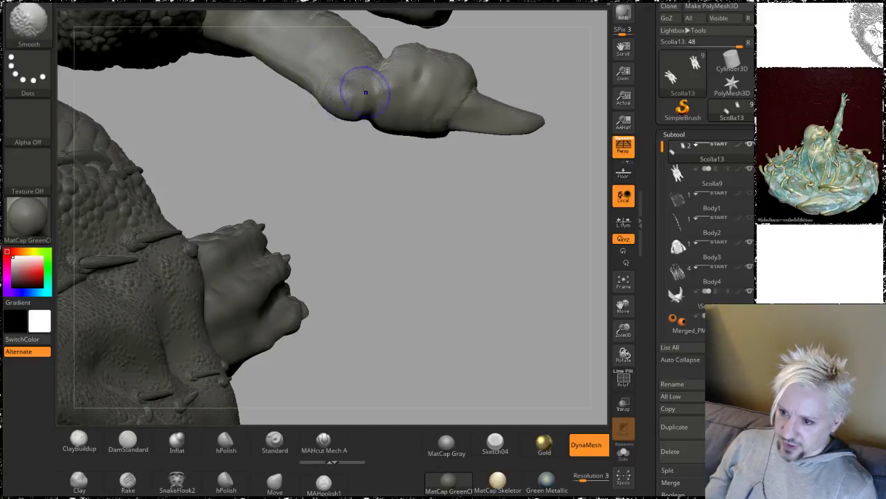
Step: Smooth the backs of the long fingers between the scaly wrist and the end knuckles
{"action": "mouse_move", "coordinate": [411, 307]}
{"action": "left_mouse_down"}
{"action": "mouse_move", "coordinate": [404, 187]}
{"action": "mouse_move", "coordinate": [405, 198]}
{"action": "mouse_move", "coordinate": [505, 221]}
{"action": "mouse_move", "coordinate": [524, 179]}
{"action": "mouse_move", "coordinate": [558, 229]}
{"action": "mouse_move", "coordinate": [565, 182]}
{"action": "mouse_move", "coordinate": [278, 316]}
{"action": "left_mouse_up"}
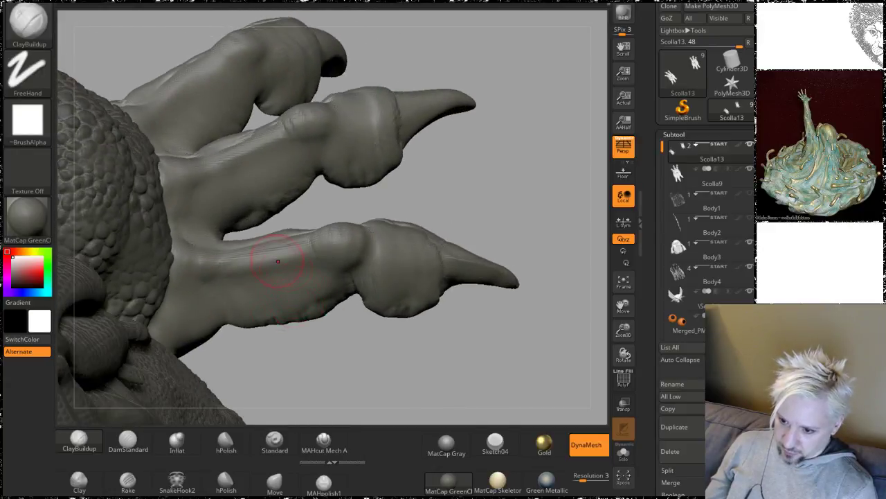
{"action": "left_click_drag", "start_coordinate": [498, 174], "coordinate": [485, 228]}
{"action": "left_click_drag", "start_coordinate": [266, 263], "coordinate": [274, 270], "text": "shift"}
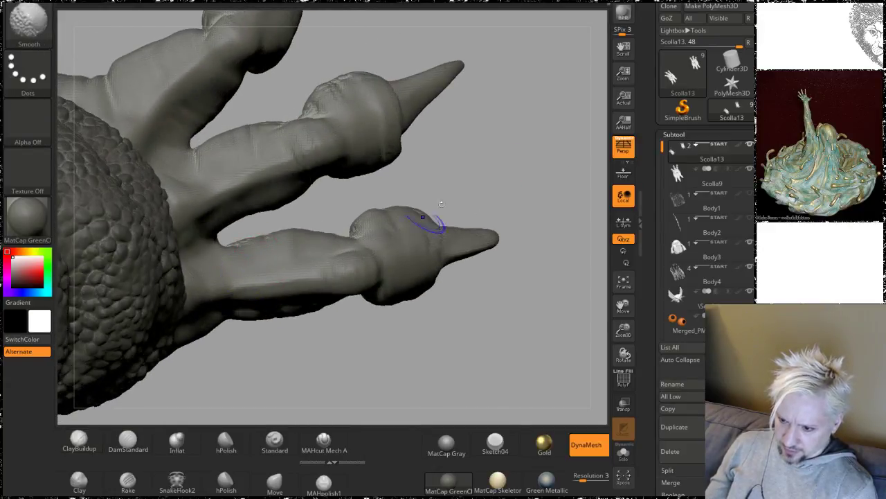
{"action": "mouse_move", "coordinate": [480, 156]}
{"action": "left_mouse_down"}
{"action": "mouse_move", "coordinate": [482, 263]}
{"action": "mouse_move", "coordinate": [339, 217]}
{"action": "left_mouse_up"}
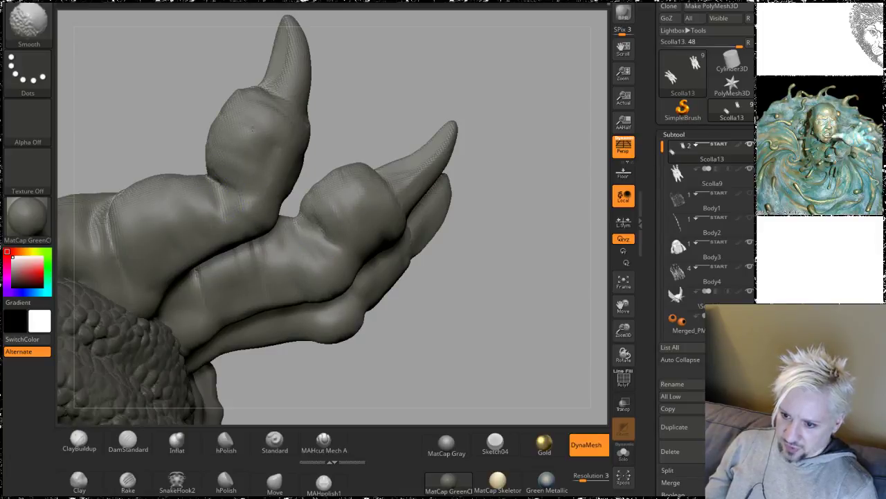
Step: Smooth the bulbous fingertips around the claws and the folds beneath the end joints
{"action": "mouse_move", "coordinate": [142, 76]}
{"action": "left_mouse_down"}
{"action": "mouse_move", "coordinate": [208, 182]}
{"action": "mouse_move", "coordinate": [372, 222]}
{"action": "mouse_move", "coordinate": [390, 292]}
{"action": "mouse_move", "coordinate": [263, 233]}
{"action": "left_mouse_up"}
{"action": "key", "text": "shift"}
{"action": "mouse_move", "coordinate": [293, 103]}
{"action": "left_mouse_down"}
{"action": "mouse_move", "coordinate": [340, 71]}
{"action": "mouse_move", "coordinate": [293, 178]}
{"action": "mouse_move", "coordinate": [281, 249]}
{"action": "left_mouse_up"}
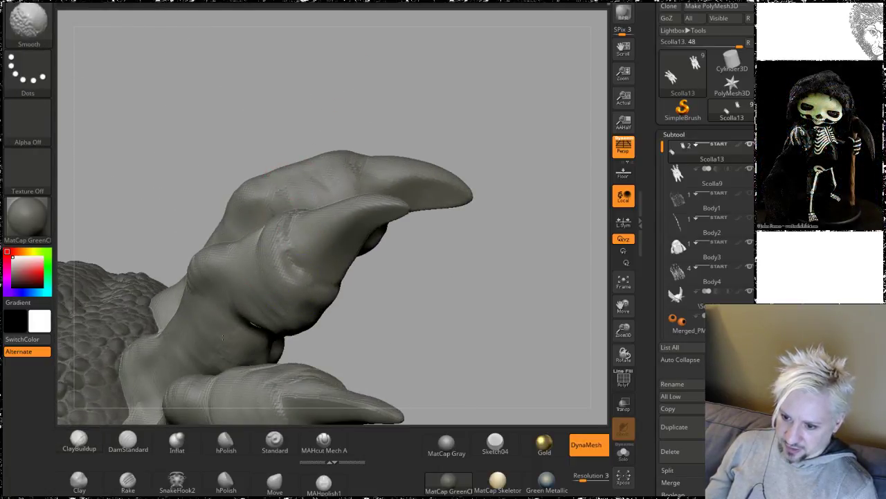
{"action": "mouse_move", "coordinate": [424, 317]}
{"action": "left_mouse_down"}
{"action": "mouse_move", "coordinate": [414, 171]}
{"action": "mouse_move", "coordinate": [465, 198]}
{"action": "mouse_move", "coordinate": [317, 187]}
{"action": "mouse_move", "coordinate": [304, 208]}
{"action": "left_mouse_up"}
{"action": "key", "text": "shift"}
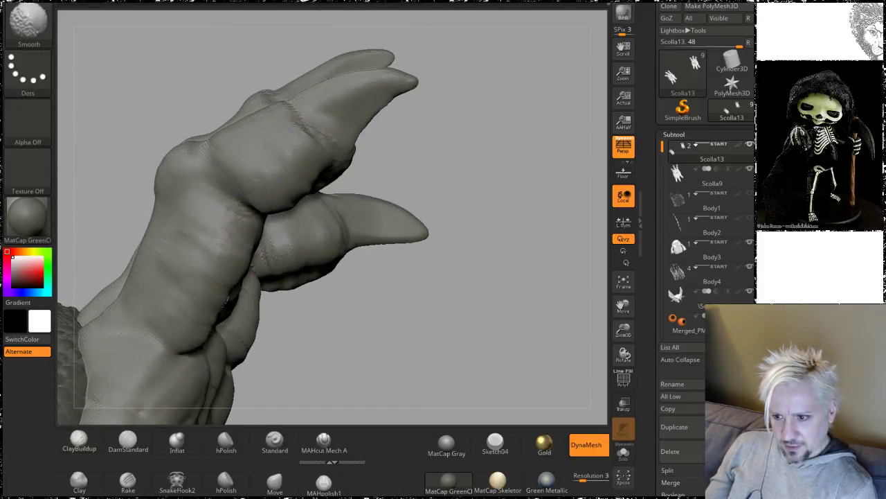
{"action": "mouse_move", "coordinate": [415, 159]}
{"action": "left_mouse_down"}
{"action": "mouse_move", "coordinate": [455, 198]}
{"action": "mouse_move", "coordinate": [419, 158]}
{"action": "mouse_move", "coordinate": [451, 155]}
{"action": "mouse_move", "coordinate": [439, 164]}
{"action": "mouse_move", "coordinate": [439, 184]}
{"action": "mouse_move", "coordinate": [441, 99]}
{"action": "left_mouse_up"}
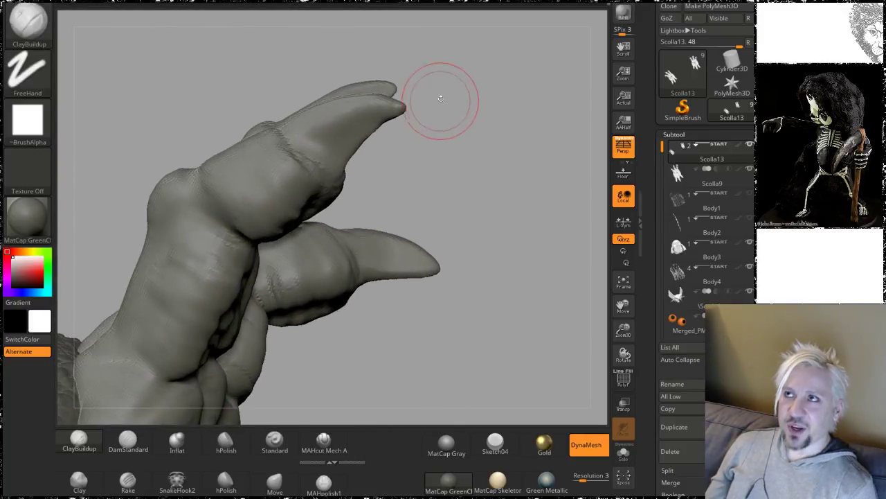
Step: Carve a crease around the claw base on one fingertip with the DamStandard brush at a smaller draw size
{"action": "left_click_drag", "start_coordinate": [475, 195], "coordinate": [404, 277]}
{"action": "left_click", "coordinate": [131, 444]}
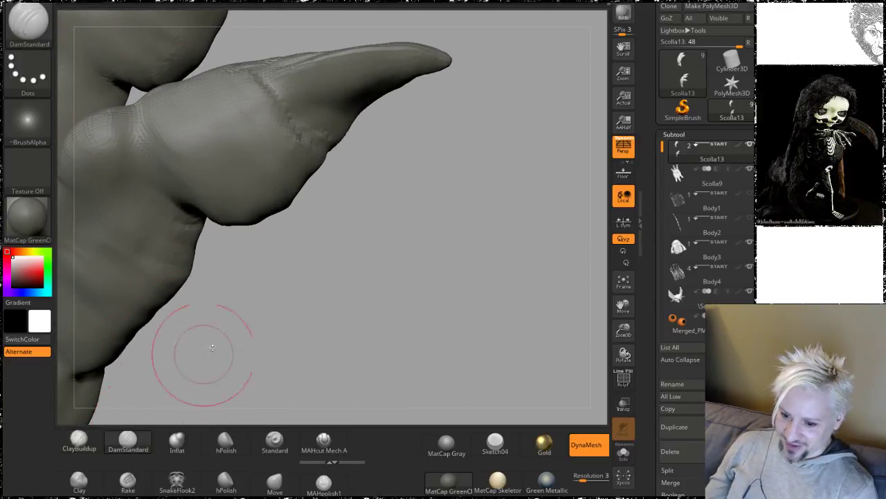
{"action": "key", "text": "space"}
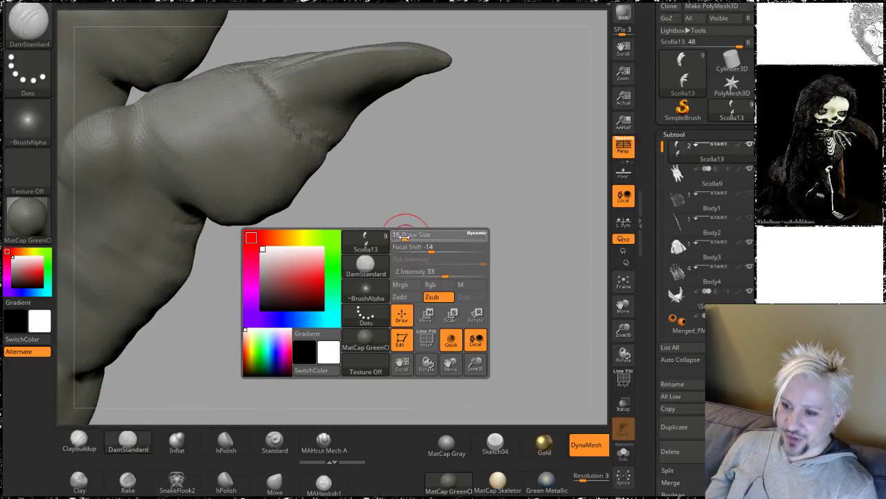
{"action": "left_click_drag", "start_coordinate": [419, 178], "coordinate": [340, 149]}
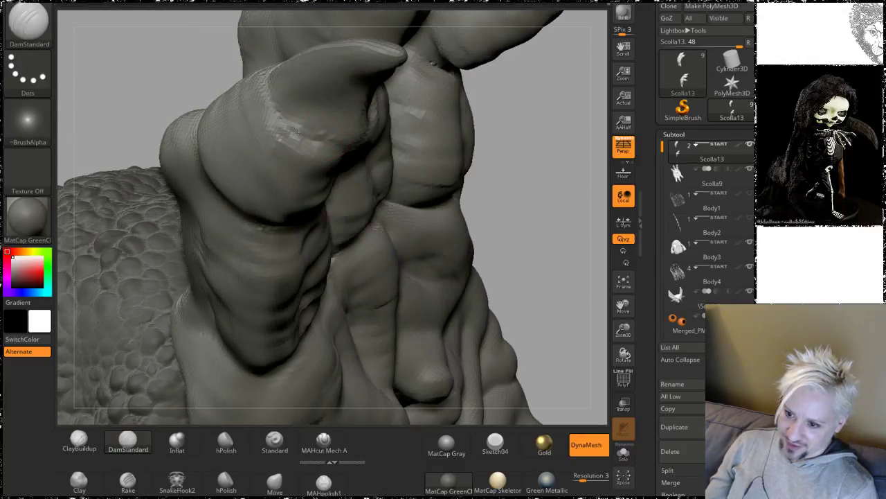
{"action": "left_click_drag", "start_coordinate": [157, 38], "coordinate": [349, 99]}
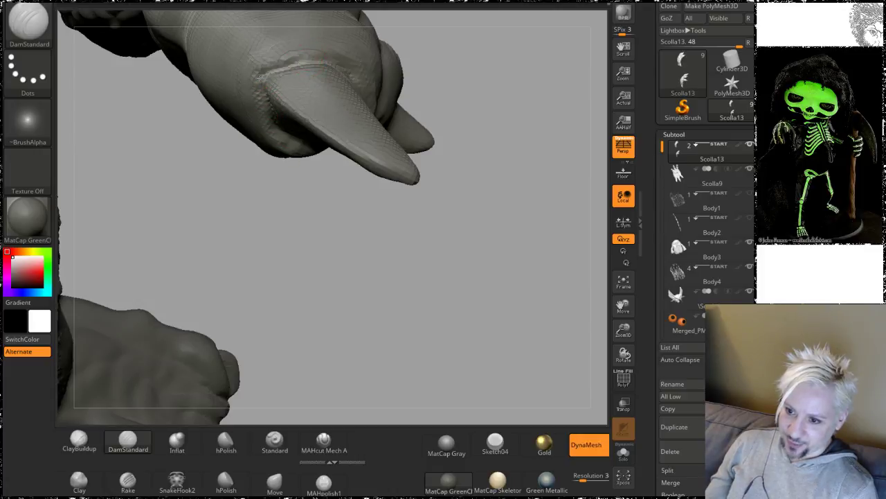
{"action": "mouse_move", "coordinate": [312, 304]}
{"action": "left_mouse_down"}
{"action": "mouse_move", "coordinate": [339, 131]}
{"action": "mouse_move", "coordinate": [295, 125]}
{"action": "left_mouse_up"}
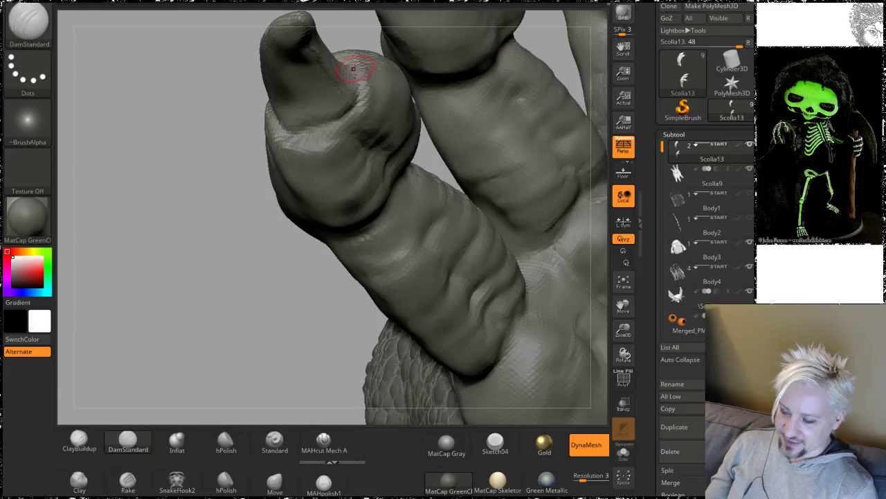
{"action": "mouse_move", "coordinate": [242, 267]}
{"action": "left_mouse_down"}
{"action": "mouse_move", "coordinate": [204, 240]}
{"action": "mouse_move", "coordinate": [218, 212]}
{"action": "mouse_move", "coordinate": [213, 143]}
{"action": "mouse_move", "coordinate": [245, 222]}
{"action": "mouse_move", "coordinate": [328, 237]}
{"action": "mouse_move", "coordinate": [388, 289]}
{"action": "mouse_move", "coordinate": [396, 223]}
{"action": "left_mouse_up"}
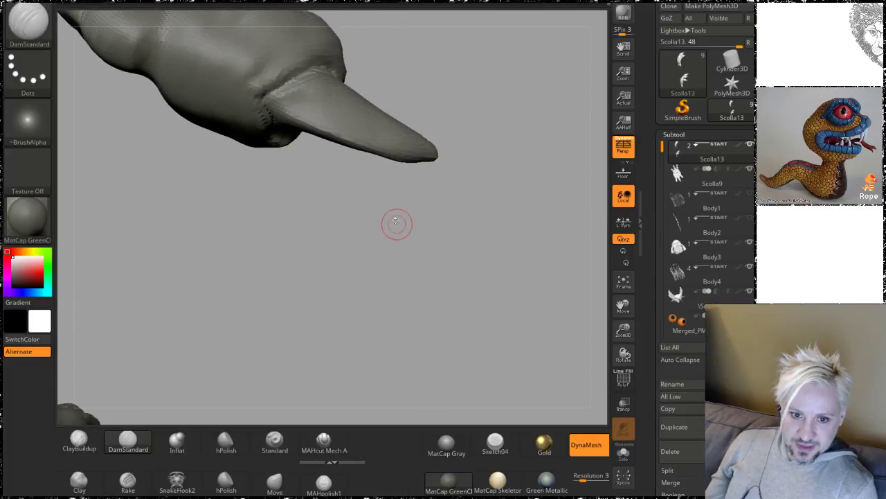
Step: Deepen the seam between fingertip and claw with DamStandard and carve lengthwise grooves along the claw
{"action": "mouse_move", "coordinate": [408, 264]}
{"action": "left_mouse_down"}
{"action": "mouse_move", "coordinate": [456, 205]}
{"action": "mouse_move", "coordinate": [430, 256]}
{"action": "mouse_move", "coordinate": [409, 236]}
{"action": "mouse_move", "coordinate": [414, 243]}
{"action": "mouse_move", "coordinate": [389, 267]}
{"action": "mouse_move", "coordinate": [401, 292]}
{"action": "mouse_move", "coordinate": [364, 295]}
{"action": "mouse_move", "coordinate": [373, 284]}
{"action": "mouse_move", "coordinate": [372, 212]}
{"action": "mouse_move", "coordinate": [366, 276]}
{"action": "mouse_move", "coordinate": [310, 286]}
{"action": "mouse_move", "coordinate": [298, 331]}
{"action": "left_mouse_up"}
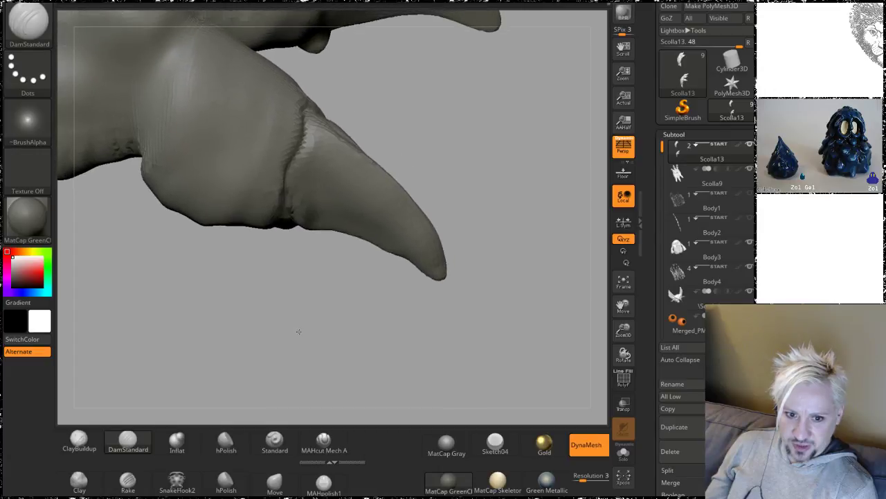
{"action": "mouse_move", "coordinate": [495, 152]}
{"action": "left_mouse_down"}
{"action": "mouse_move", "coordinate": [479, 136]}
{"action": "mouse_move", "coordinate": [413, 171]}
{"action": "left_mouse_up"}
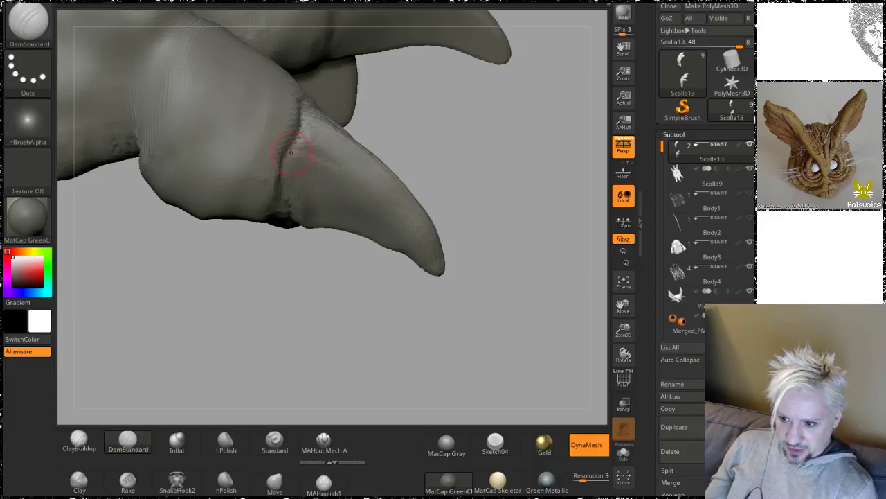
{"action": "mouse_move", "coordinate": [501, 175]}
{"action": "left_mouse_down"}
{"action": "mouse_move", "coordinate": [494, 153]}
{"action": "mouse_move", "coordinate": [498, 224]}
{"action": "mouse_move", "coordinate": [454, 192]}
{"action": "mouse_move", "coordinate": [495, 237]}
{"action": "mouse_move", "coordinate": [425, 251]}
{"action": "mouse_move", "coordinate": [457, 254]}
{"action": "left_mouse_up"}
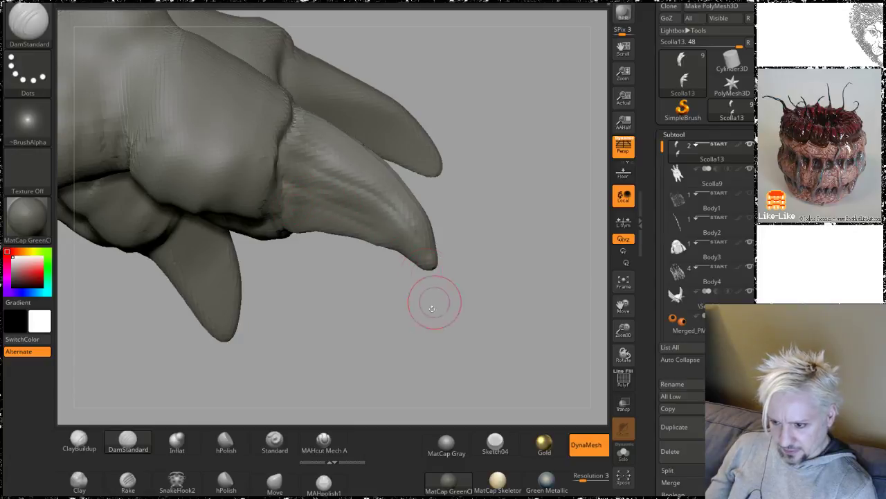
{"action": "mouse_move", "coordinate": [432, 309]}
{"action": "left_mouse_down"}
{"action": "mouse_move", "coordinate": [374, 313]}
{"action": "mouse_move", "coordinate": [367, 277]}
{"action": "mouse_move", "coordinate": [374, 305]}
{"action": "mouse_move", "coordinate": [378, 224]}
{"action": "mouse_move", "coordinate": [277, 235]}
{"action": "mouse_move", "coordinate": [513, 184]}
{"action": "left_mouse_up"}
Step: Define the claws on the lower fingers of the open palm with DamStandard strokes
{"action": "mouse_move", "coordinate": [519, 280]}
{"action": "left_mouse_down", "text": "alt"}
{"action": "mouse_move", "coordinate": [425, 118]}
{"action": "mouse_move", "coordinate": [412, 273]}
{"action": "mouse_move", "coordinate": [513, 259]}
{"action": "mouse_move", "coordinate": [413, 311]}
{"action": "mouse_move", "coordinate": [402, 308]}
{"action": "mouse_move", "coordinate": [461, 281]}
{"action": "mouse_move", "coordinate": [319, 255]}
{"action": "left_mouse_up", "text": "alt"}
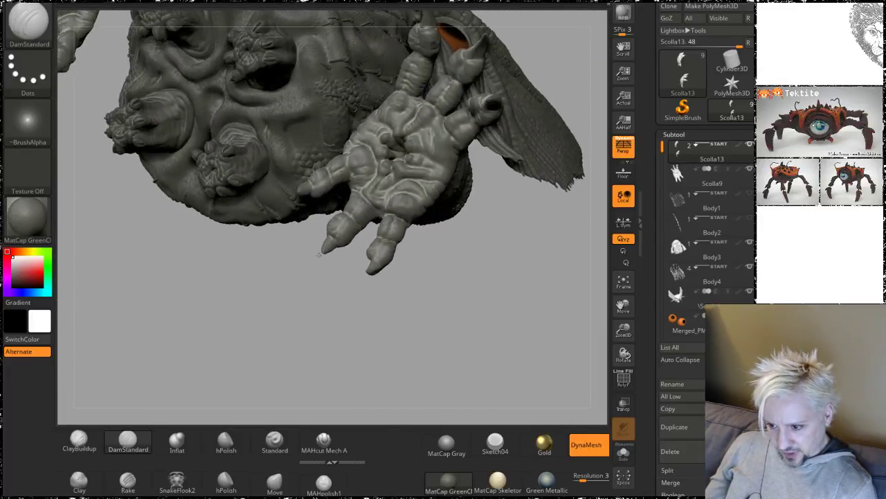
{"action": "mouse_move", "coordinate": [366, 295]}
{"action": "left_mouse_down", "text": "alt"}
{"action": "mouse_move", "coordinate": [360, 325]}
{"action": "mouse_move", "coordinate": [349, 286]}
{"action": "mouse_move", "coordinate": [284, 295]}
{"action": "mouse_move", "coordinate": [335, 265]}
{"action": "mouse_move", "coordinate": [337, 248]}
{"action": "mouse_move", "coordinate": [379, 233]}
{"action": "mouse_move", "coordinate": [427, 254]}
{"action": "left_mouse_up", "text": "alt"}
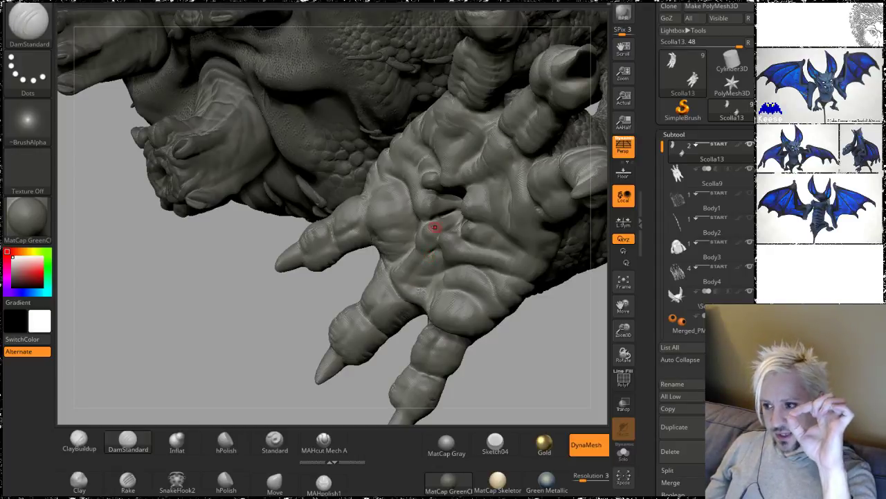
{"action": "mouse_move", "coordinate": [279, 334]}
{"action": "left_mouse_down", "text": "alt"}
{"action": "mouse_move", "coordinate": [277, 298]}
{"action": "mouse_move", "coordinate": [277, 358]}
{"action": "mouse_move", "coordinate": [197, 346]}
{"action": "left_mouse_up", "text": "alt"}
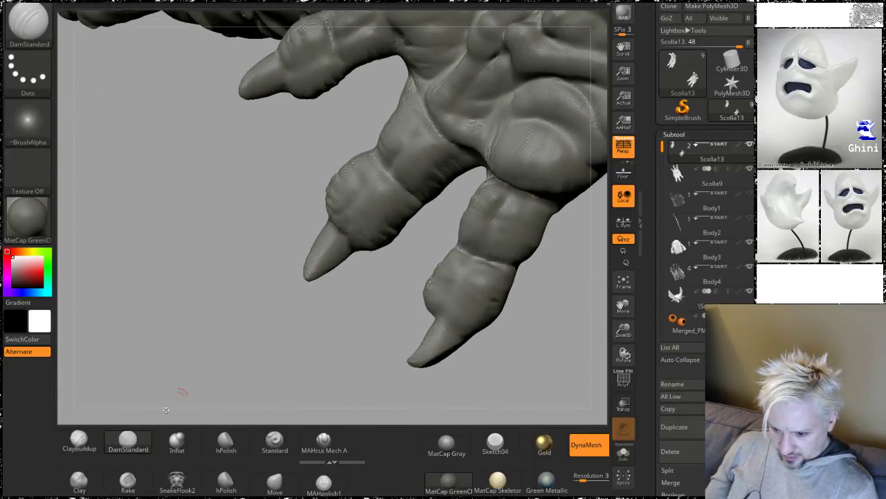
{"action": "left_click_drag", "start_coordinate": [287, 290], "coordinate": [313, 272]}
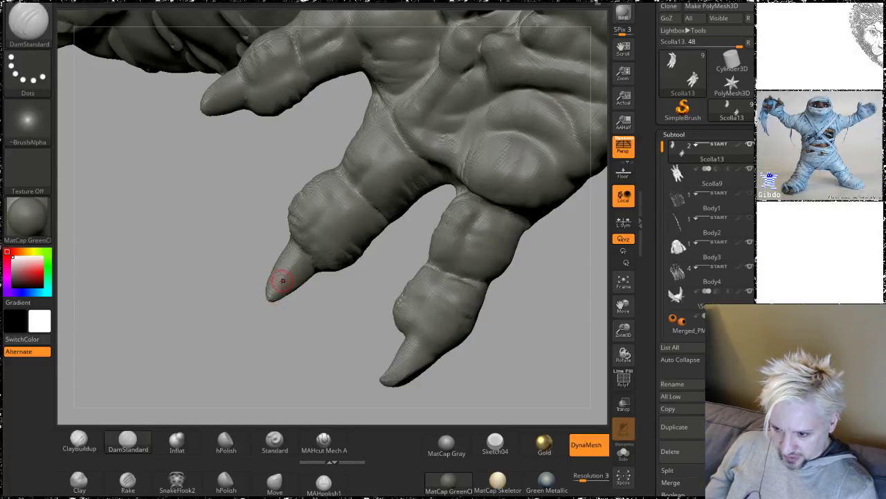
{"action": "left_click_drag", "start_coordinate": [229, 355], "coordinate": [284, 290]}
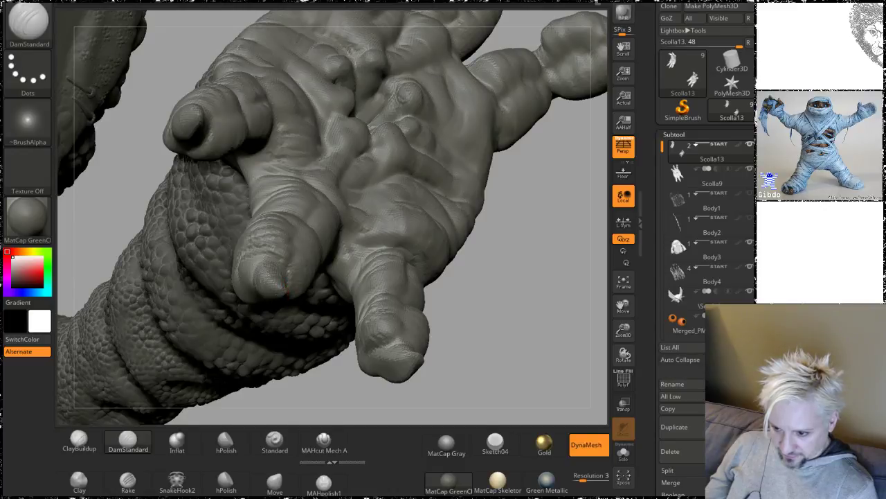
Step: Cut a small notch into the tip of one finger's claw with DamStandard and soften it with Smooth
{"action": "mouse_move", "coordinate": [507, 302]}
{"action": "left_mouse_down"}
{"action": "mouse_move", "coordinate": [291, 320]}
{"action": "mouse_move", "coordinate": [364, 304]}
{"action": "mouse_move", "coordinate": [402, 271]}
{"action": "left_mouse_up"}
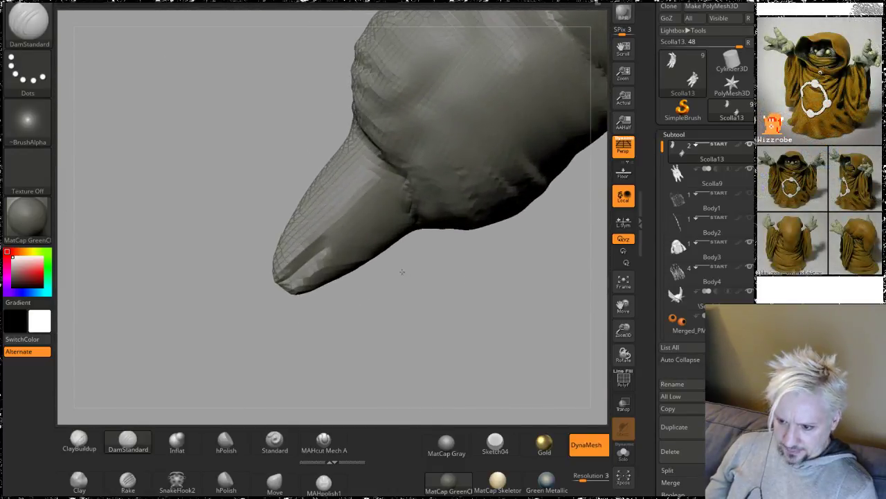
{"action": "left_click_drag", "start_coordinate": [246, 334], "coordinate": [285, 278]}
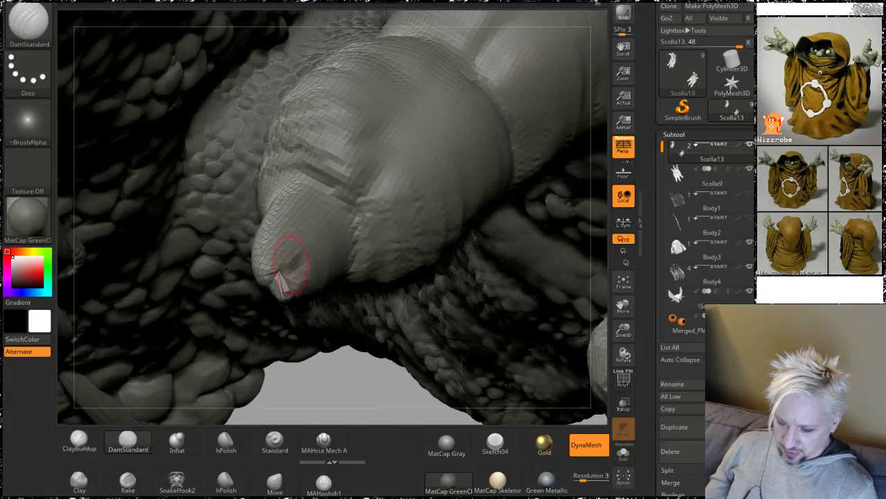
{"action": "mouse_move", "coordinate": [332, 372]}
{"action": "left_mouse_down"}
{"action": "mouse_move", "coordinate": [323, 398]}
{"action": "mouse_move", "coordinate": [308, 392]}
{"action": "left_mouse_up"}
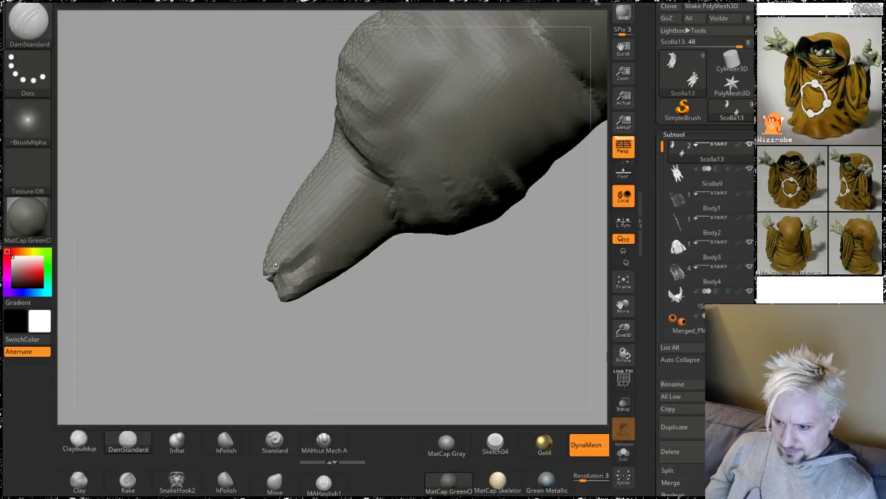
{"action": "left_click_drag", "start_coordinate": [274, 281], "coordinate": [280, 285], "text": "shift"}
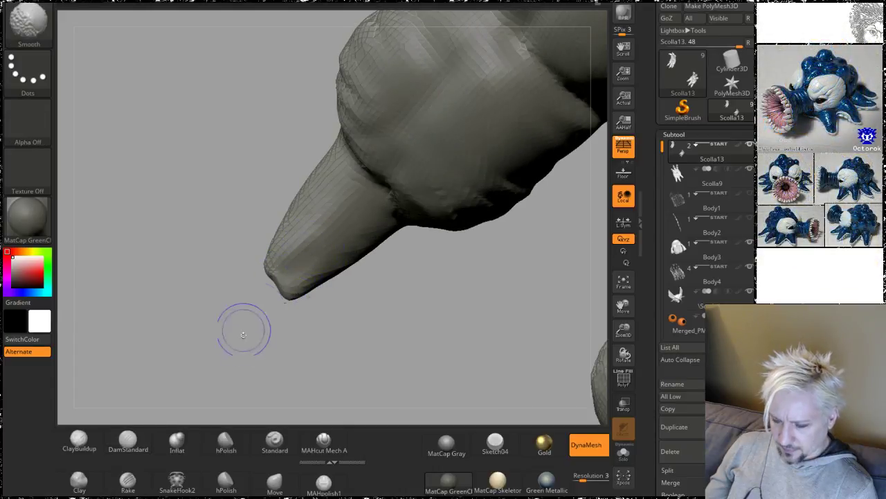
Step: Carve a deep lengthwise cleft into the claw with DamStandard, splitting its tip into two prongs
{"action": "mouse_move", "coordinate": [243, 334]}
{"action": "left_mouse_down"}
{"action": "mouse_move", "coordinate": [307, 326]}
{"action": "mouse_move", "coordinate": [255, 269]}
{"action": "mouse_move", "coordinate": [297, 285]}
{"action": "mouse_move", "coordinate": [294, 277]}
{"action": "left_mouse_up"}
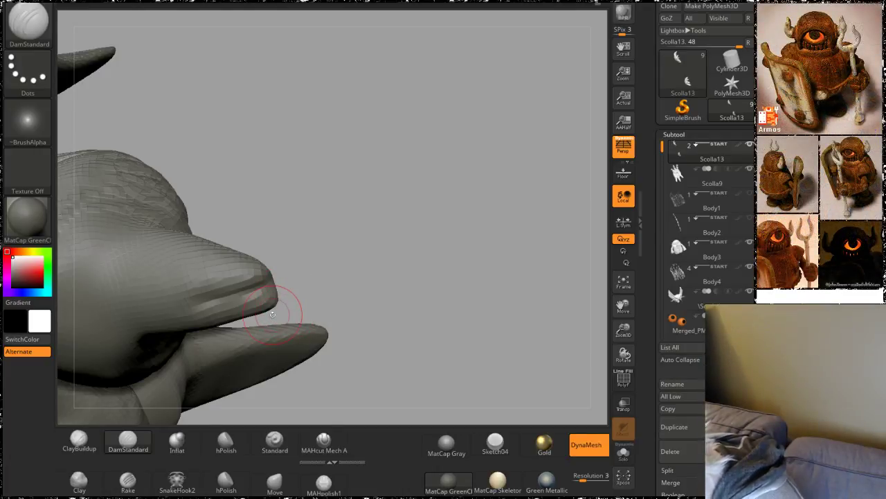
{"action": "mouse_move", "coordinate": [330, 187]}
{"action": "left_mouse_down"}
{"action": "mouse_move", "coordinate": [332, 200]}
{"action": "mouse_move", "coordinate": [277, 273]}
{"action": "left_mouse_up"}
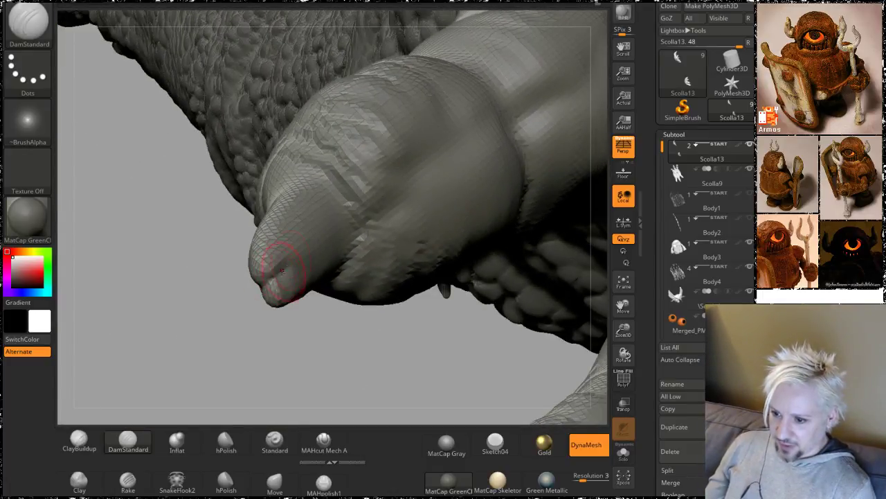
{"action": "left_click_drag", "start_coordinate": [200, 338], "coordinate": [287, 277]}
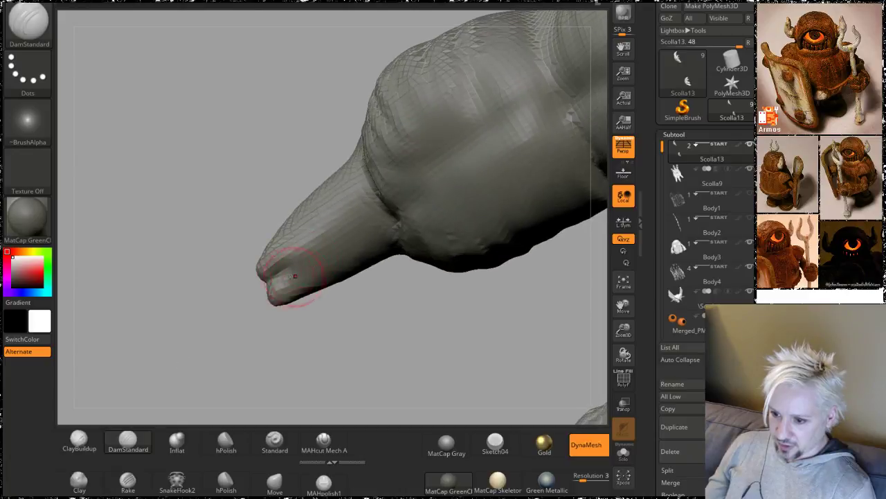
{"action": "left_click_drag", "start_coordinate": [216, 350], "coordinate": [284, 279]}
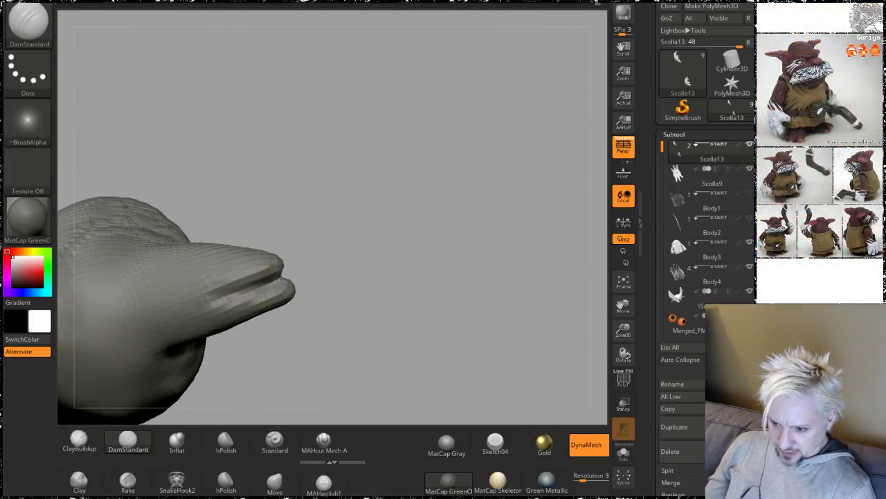
{"action": "mouse_move", "coordinate": [182, 297]}
{"action": "left_mouse_down"}
{"action": "mouse_move", "coordinate": [310, 192]}
{"action": "mouse_move", "coordinate": [347, 198]}
{"action": "mouse_move", "coordinate": [333, 218]}
{"action": "mouse_move", "coordinate": [311, 212]}
{"action": "mouse_move", "coordinate": [341, 200]}
{"action": "left_mouse_up"}
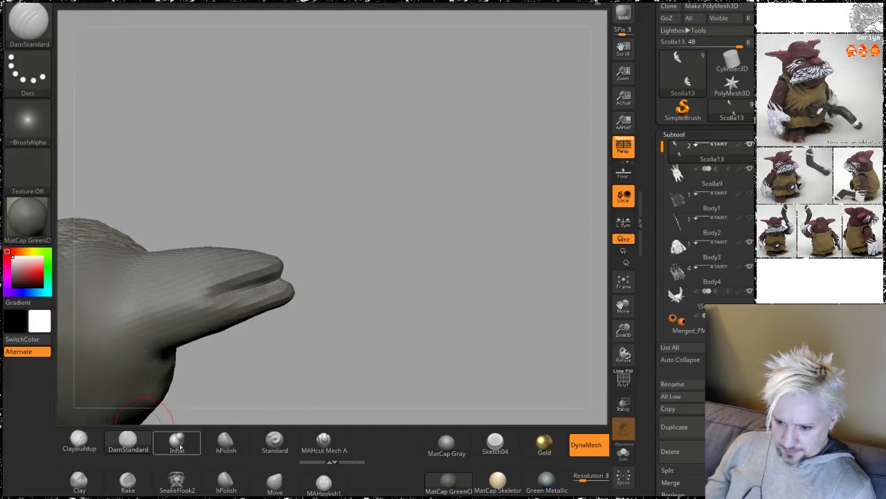
Step: Spread the two prongs of the split claw apart with the Move brush at a larger draw size and save the project
{"action": "left_click", "coordinate": [274, 483]}
{"action": "key", "text": "space"}
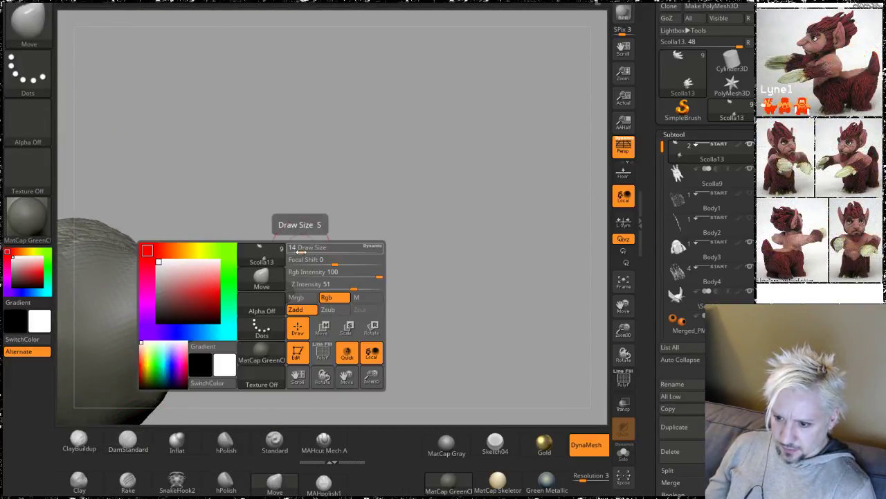
{"action": "left_click_drag", "start_coordinate": [300, 251], "coordinate": [303, 249]}
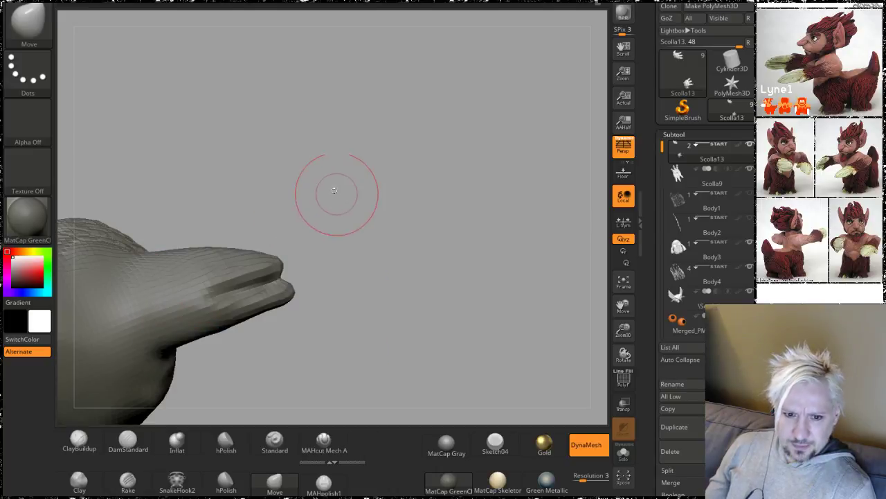
{"action": "left_click_drag", "start_coordinate": [330, 162], "coordinate": [362, 154]}
{"action": "mouse_move", "coordinate": [374, 188]}
{"action": "left_mouse_down"}
{"action": "mouse_move", "coordinate": [376, 178]}
{"action": "mouse_move", "coordinate": [390, 192]}
{"action": "left_mouse_up"}
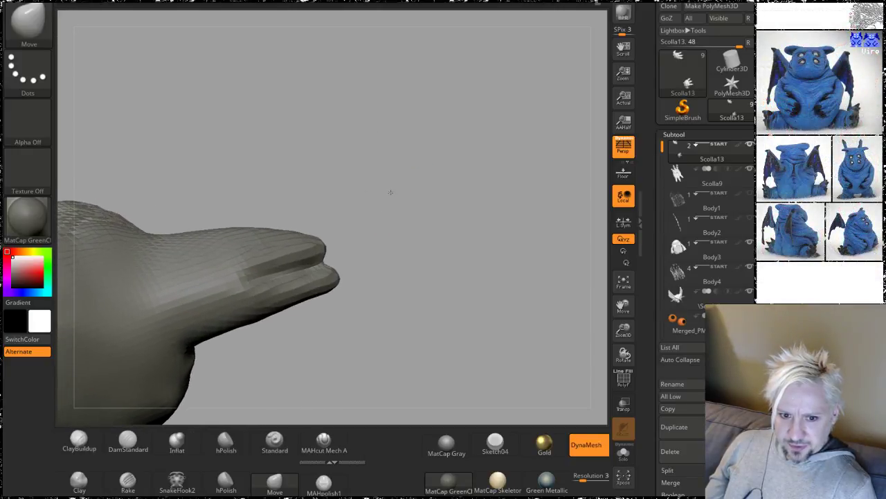
{"action": "left_click_drag", "start_coordinate": [316, 242], "coordinate": [354, 201]}
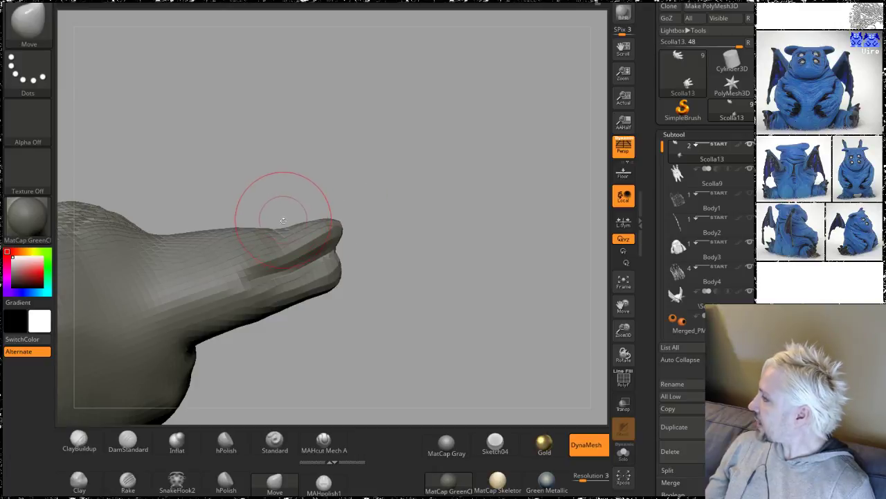
{"action": "mouse_move", "coordinate": [275, 231]}
{"action": "left_mouse_down"}
{"action": "mouse_move", "coordinate": [277, 210]}
{"action": "mouse_move", "coordinate": [298, 208]}
{"action": "left_mouse_up"}
{"action": "left_click_drag", "start_coordinate": [341, 275], "coordinate": [379, 259]}
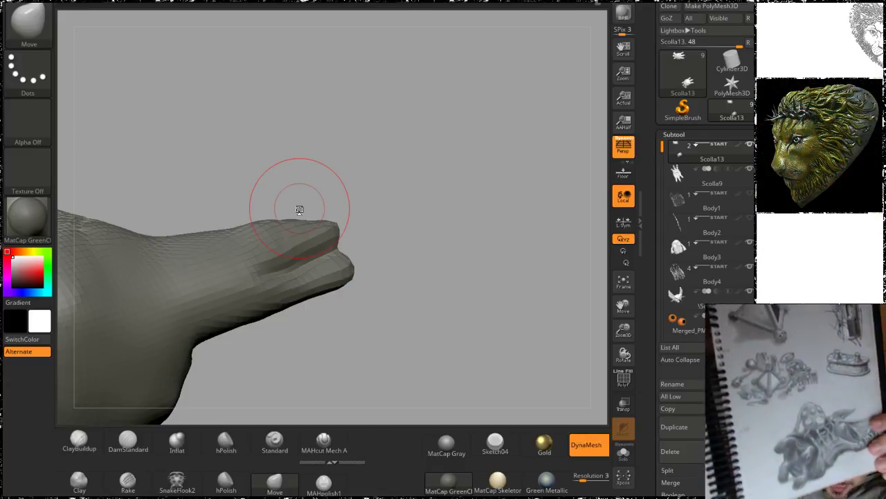
{"action": "key", "text": "ctrl+s"}
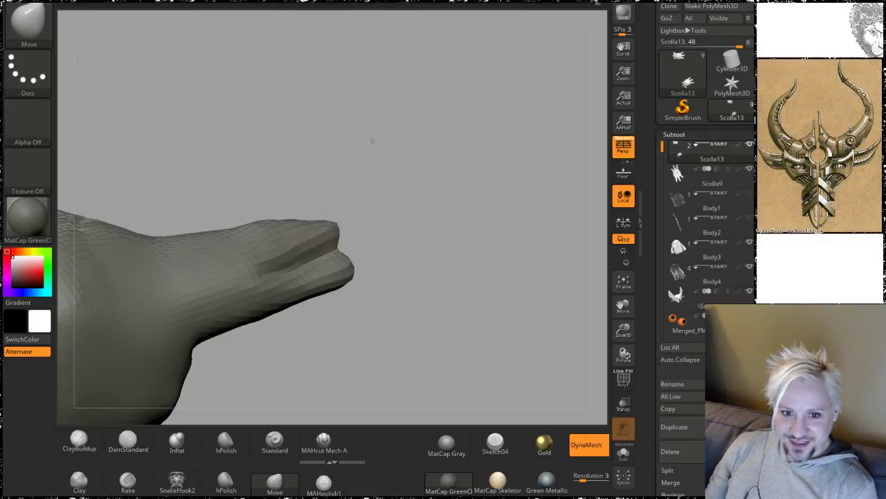
Step: Pull both prongs of the split claw further outward from its opposite side with the Move brush
{"action": "mouse_move", "coordinate": [372, 141]}
{"action": "left_mouse_down"}
{"action": "mouse_move", "coordinate": [286, 176]}
{"action": "mouse_move", "coordinate": [259, 208]}
{"action": "left_mouse_up"}
{"action": "left_click_drag", "start_coordinate": [260, 310], "coordinate": [254, 281]}
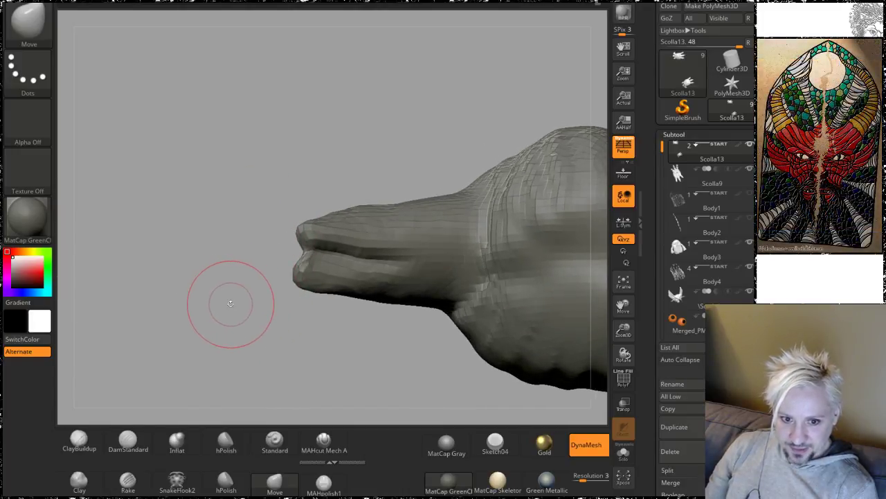
{"action": "mouse_move", "coordinate": [234, 308]}
{"action": "left_mouse_down"}
{"action": "mouse_move", "coordinate": [238, 323]}
{"action": "mouse_move", "coordinate": [243, 316]}
{"action": "left_mouse_up"}
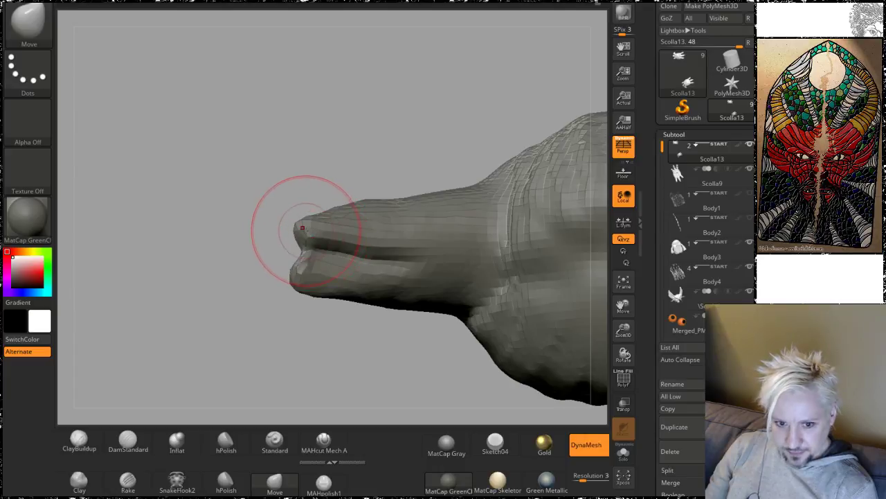
{"action": "left_click_drag", "start_coordinate": [301, 228], "coordinate": [272, 239]}
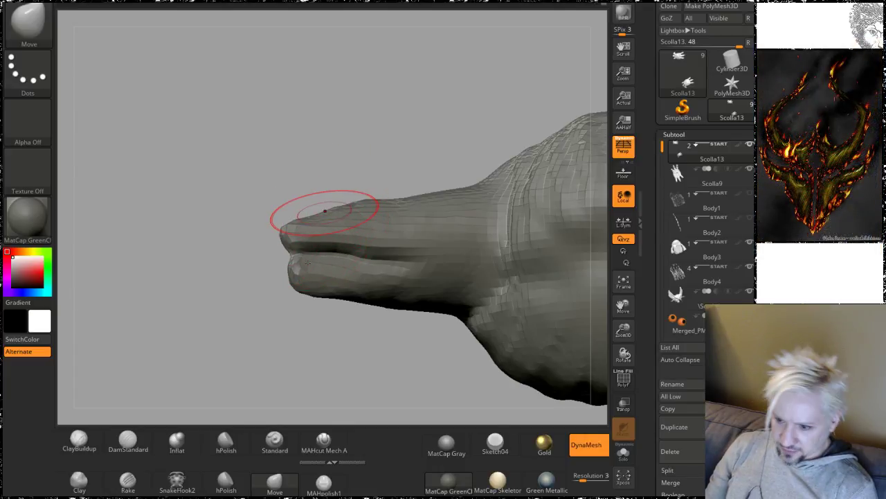
{"action": "left_click_drag", "start_coordinate": [299, 275], "coordinate": [263, 275]}
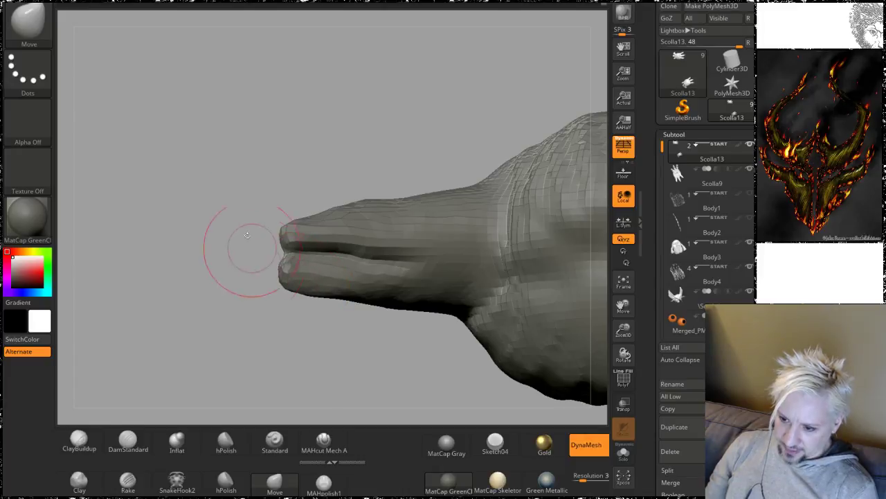
{"action": "left_click_drag", "start_coordinate": [247, 236], "coordinate": [297, 198]}
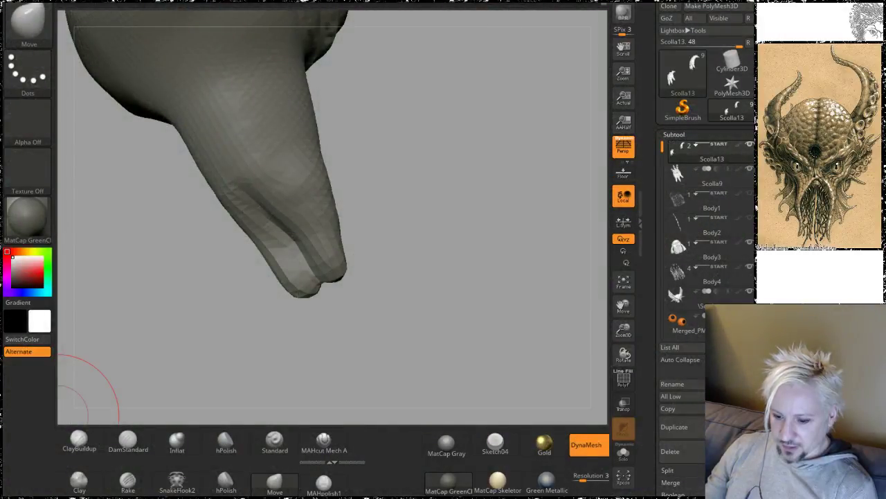
Step: Switch to the web browser and open the Tales From Talifar page of the Breath of Life Art Studio site
{"action": "key", "text": "alt+Tab"}
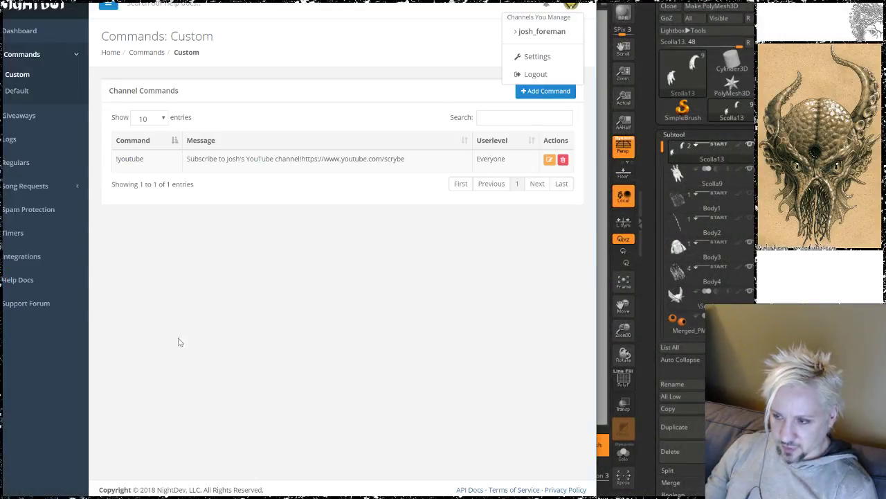
{"action": "key", "text": "ctrl+Tab"}
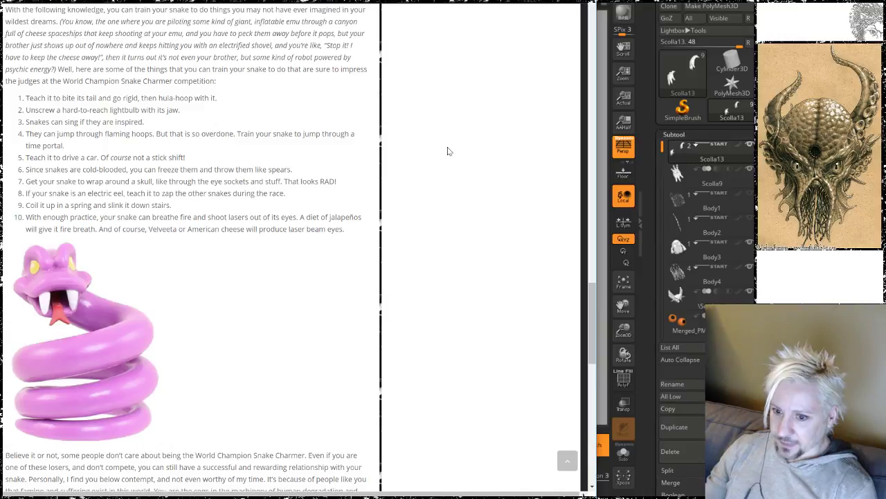
{"action": "scroll", "coordinate": [211, 203], "scroll_direction": "up", "scroll_amount": 3}
{"action": "scroll", "coordinate": [211, 203], "scroll_direction": "up", "scroll_amount": 4}
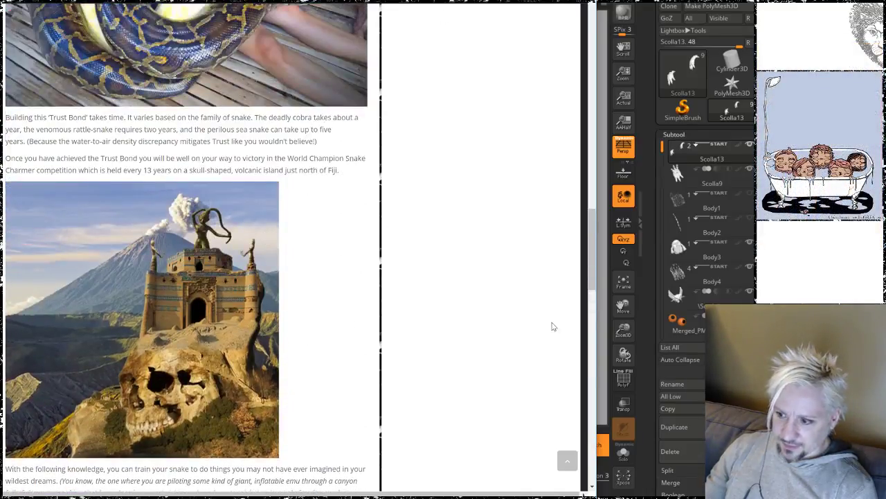
{"action": "left_click_drag", "start_coordinate": [586, 222], "coordinate": [578, 26]}
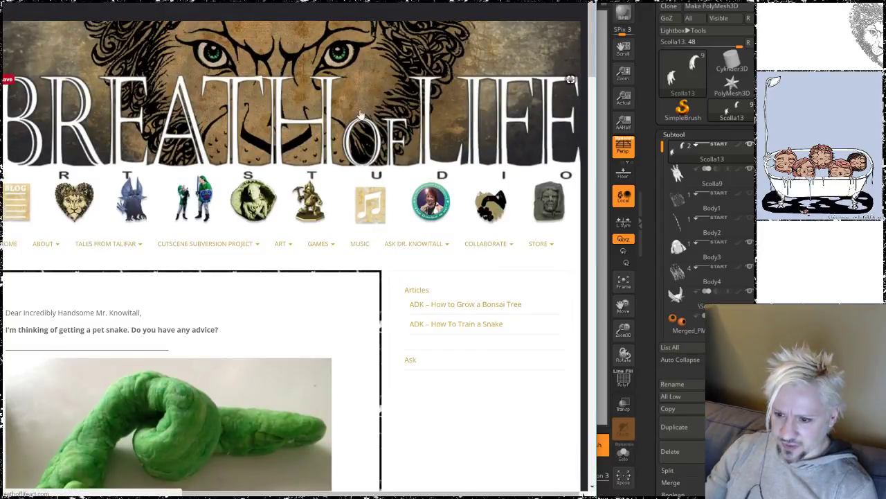
{"action": "mouse_move", "coordinate": [115, 241]}
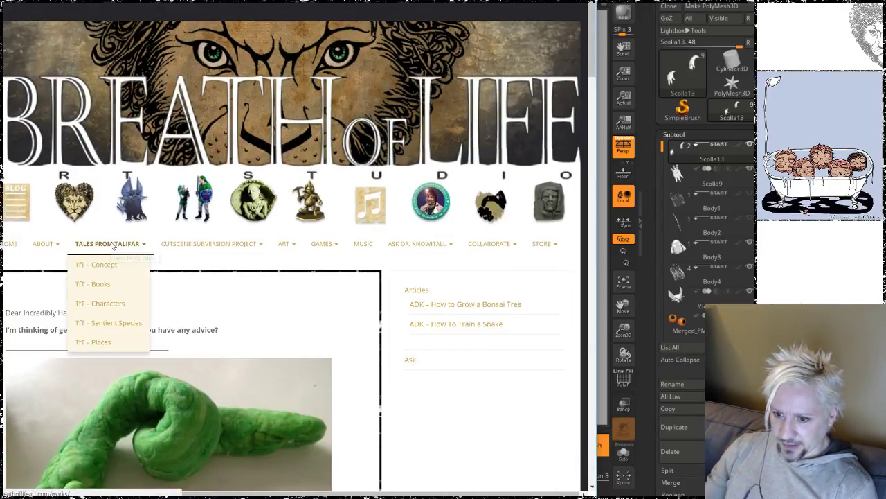
{"action": "left_click", "coordinate": [118, 241]}
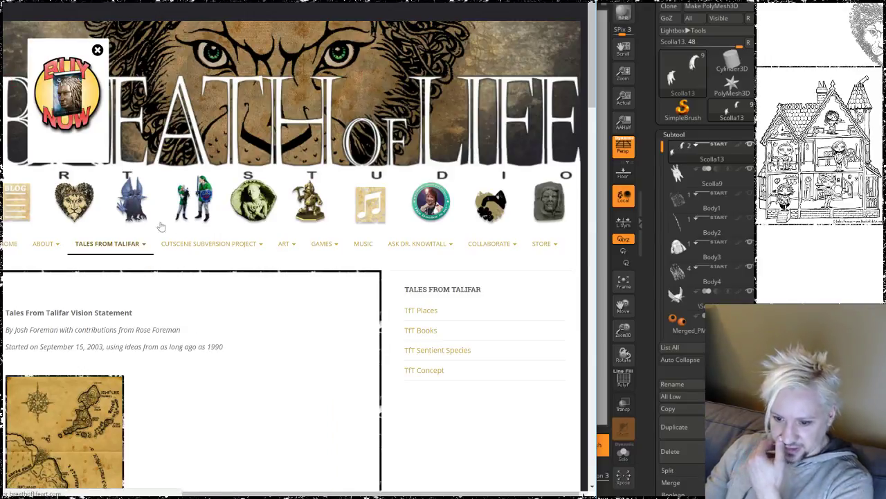
Step: Dismiss the Buy Now pop-up, skim the Tales From Talifar vision statement and open the TfT – Sentient Species page
{"action": "scroll", "coordinate": [194, 225], "scroll_direction": "down", "scroll_amount": 3}
{"action": "scroll", "coordinate": [197, 222], "scroll_direction": "up", "scroll_amount": 1}
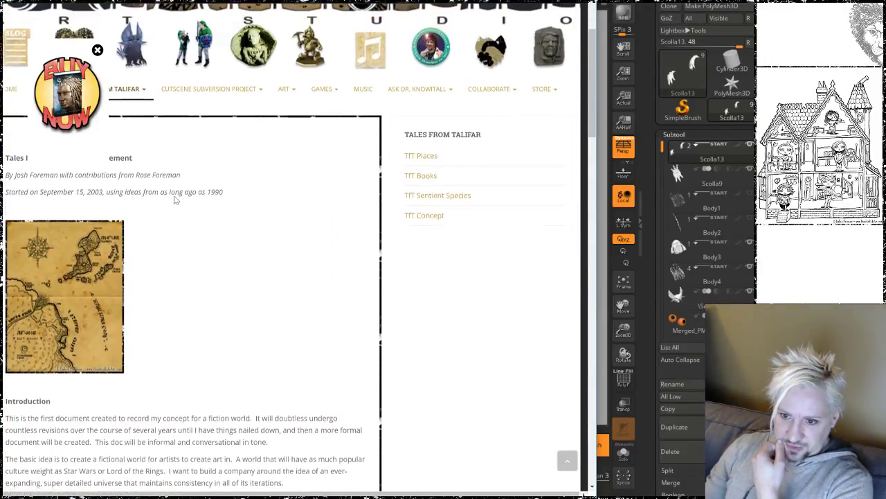
{"action": "left_click", "coordinate": [98, 52]}
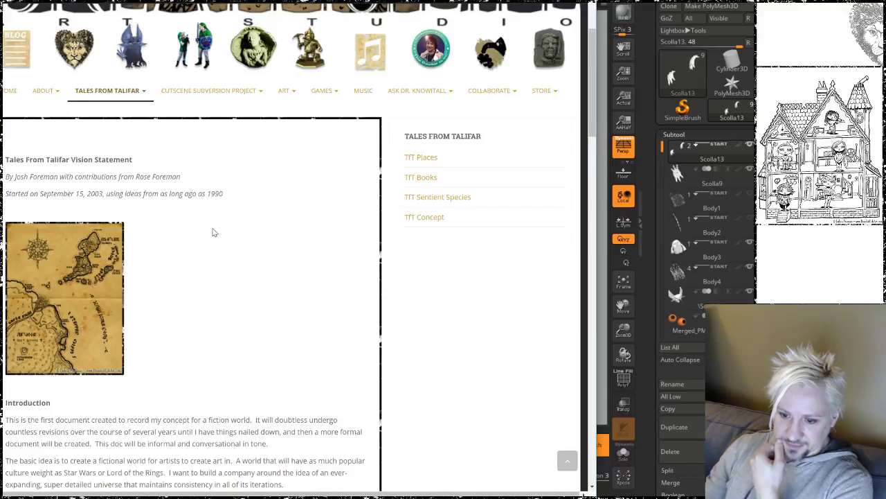
{"action": "scroll", "coordinate": [178, 237], "scroll_direction": "down", "scroll_amount": 4}
{"action": "scroll", "coordinate": [184, 249], "scroll_direction": "down", "scroll_amount": 1}
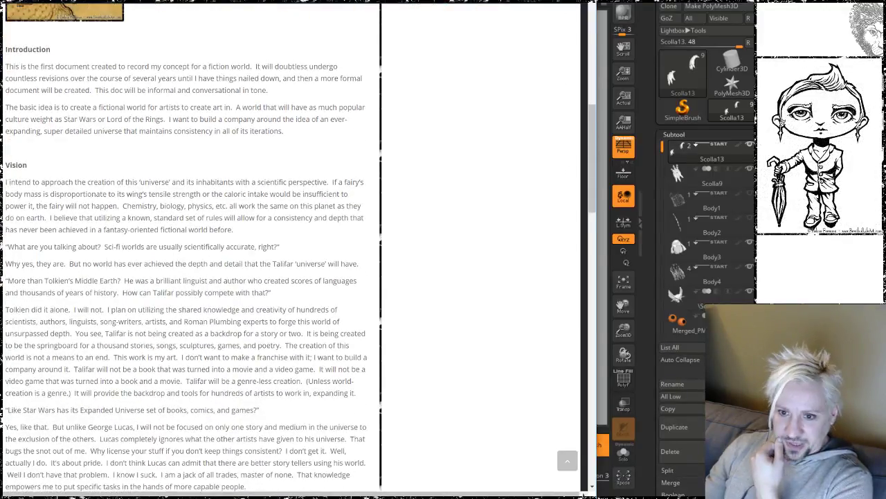
{"action": "scroll", "coordinate": [203, 222], "scroll_direction": "up", "scroll_amount": 7}
{"action": "mouse_move", "coordinate": [118, 246]}
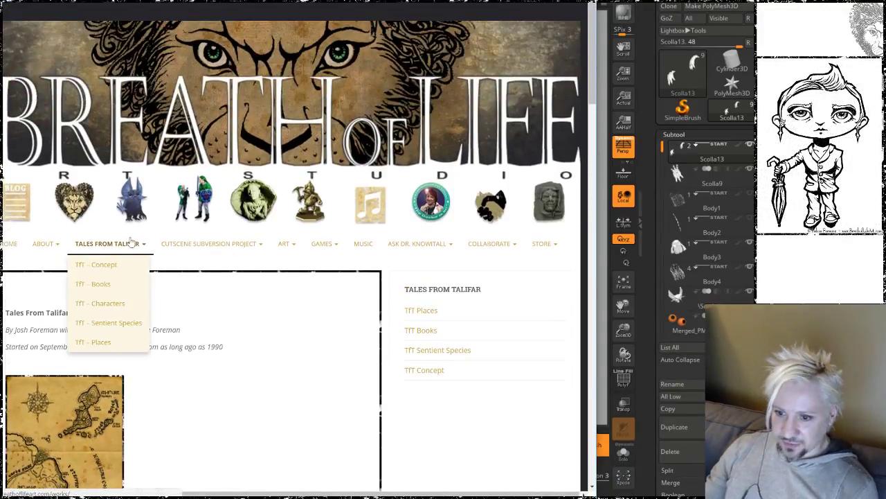
{"action": "left_click", "coordinate": [108, 324]}
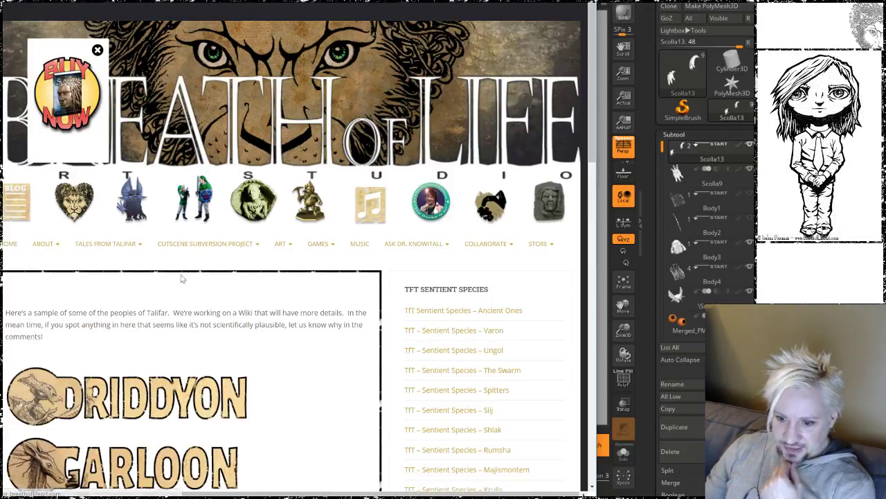
Step: Open the Driddyon entry among the sentient species and examine its creature drawings
{"action": "scroll", "coordinate": [181, 281], "scroll_direction": "down", "scroll_amount": 3}
{"action": "scroll", "coordinate": [206, 249], "scroll_direction": "down", "scroll_amount": 1}
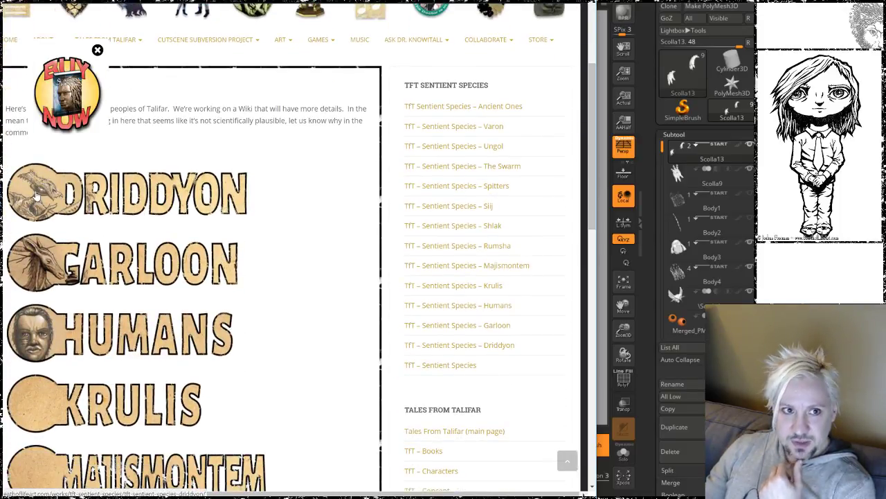
{"action": "left_click", "coordinate": [284, 237]}
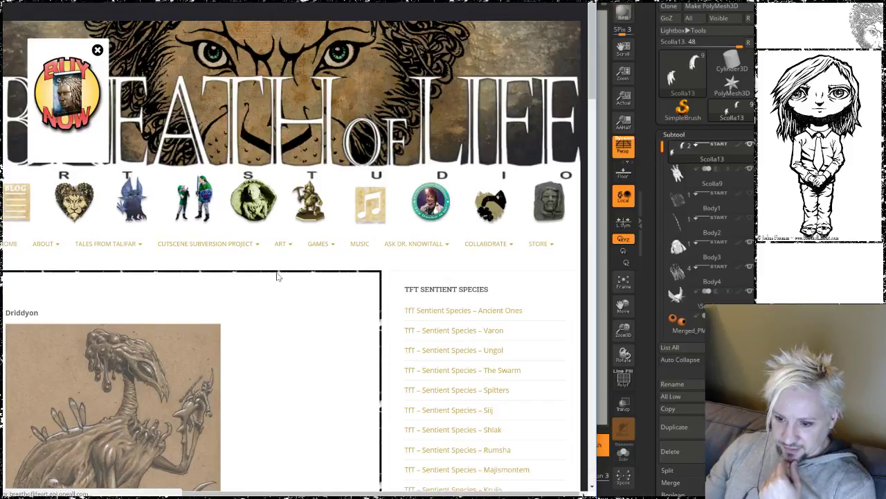
{"action": "scroll", "coordinate": [101, 52], "scroll_direction": "down", "scroll_amount": 2}
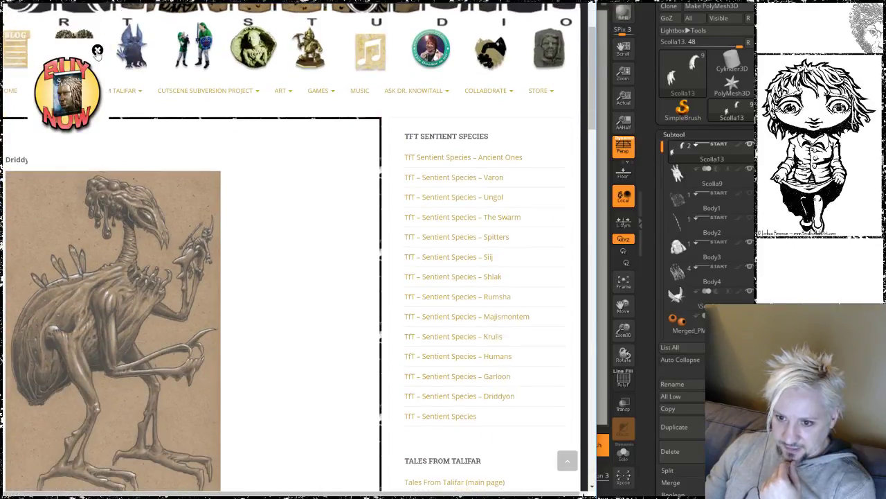
{"action": "scroll", "coordinate": [323, 226], "scroll_direction": "down", "scroll_amount": 2}
{"action": "scroll", "coordinate": [182, 226], "scroll_direction": "down", "scroll_amount": 6}
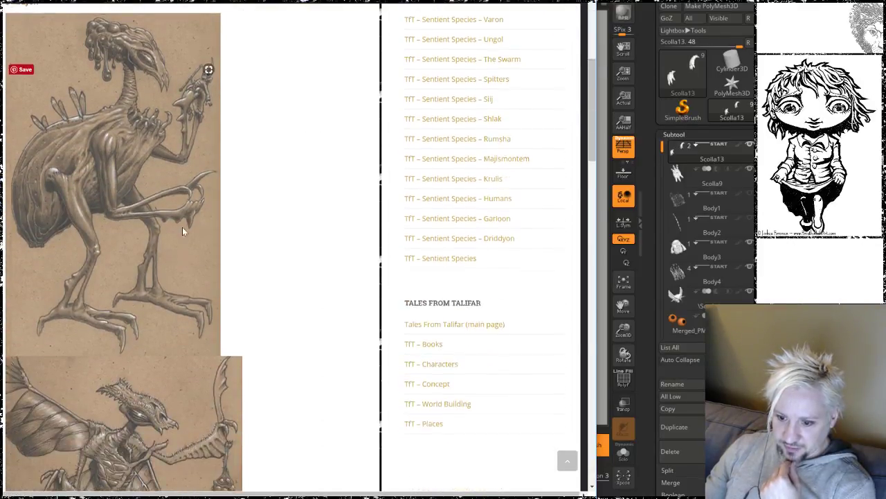
Step: Examine the remaining Driddyon drawings, read the species' physical and social descriptions and statistics table, and return to the page start
{"action": "scroll", "coordinate": [198, 227], "scroll_direction": "down", "scroll_amount": 10}
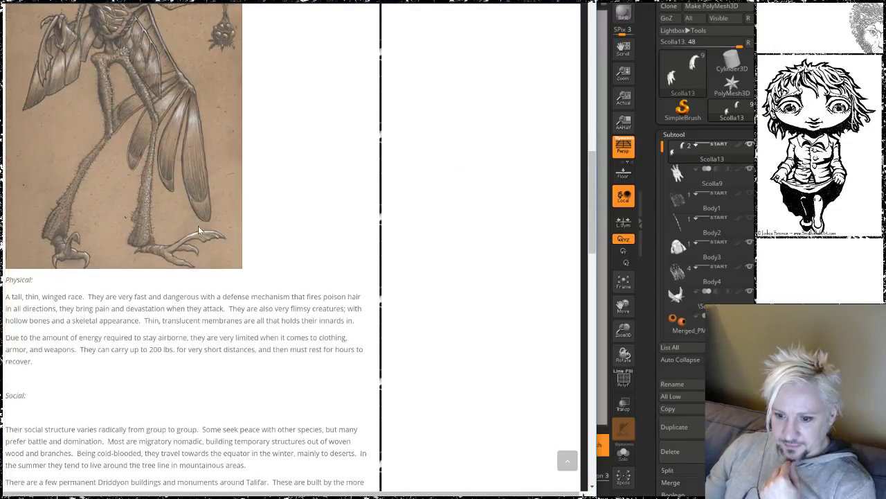
{"action": "scroll", "coordinate": [198, 226], "scroll_direction": "down", "scroll_amount": 2}
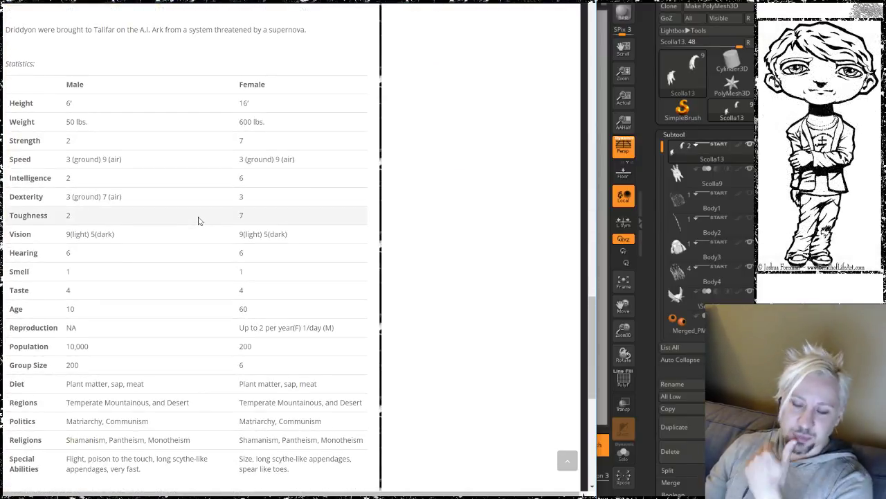
{"action": "scroll", "coordinate": [198, 221], "scroll_direction": "down", "scroll_amount": 2}
{"action": "scroll", "coordinate": [198, 220], "scroll_direction": "up", "scroll_amount": 2}
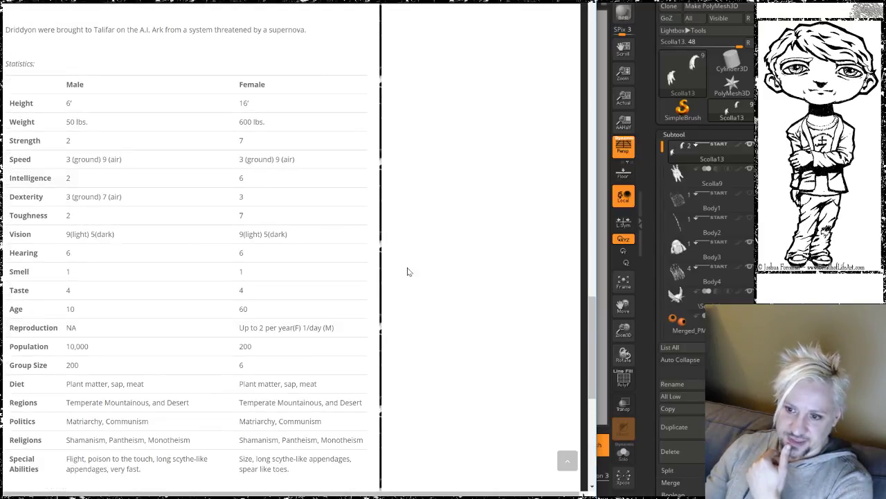
{"action": "scroll", "coordinate": [404, 267], "scroll_direction": "down", "scroll_amount": 4}
{"action": "scroll", "coordinate": [401, 264], "scroll_direction": "down", "scroll_amount": 2}
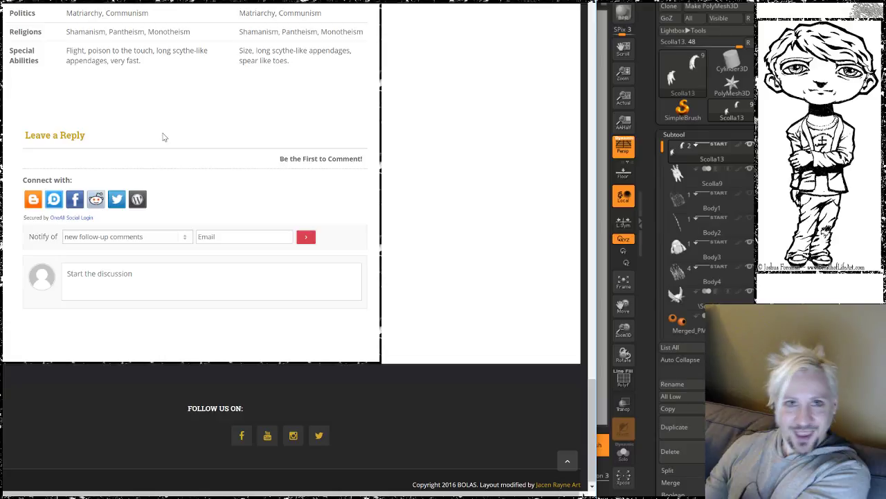
{"action": "scroll", "coordinate": [132, 79], "scroll_direction": "up", "scroll_amount": 1}
{"action": "scroll", "coordinate": [133, 79], "scroll_direction": "up", "scroll_amount": 1}
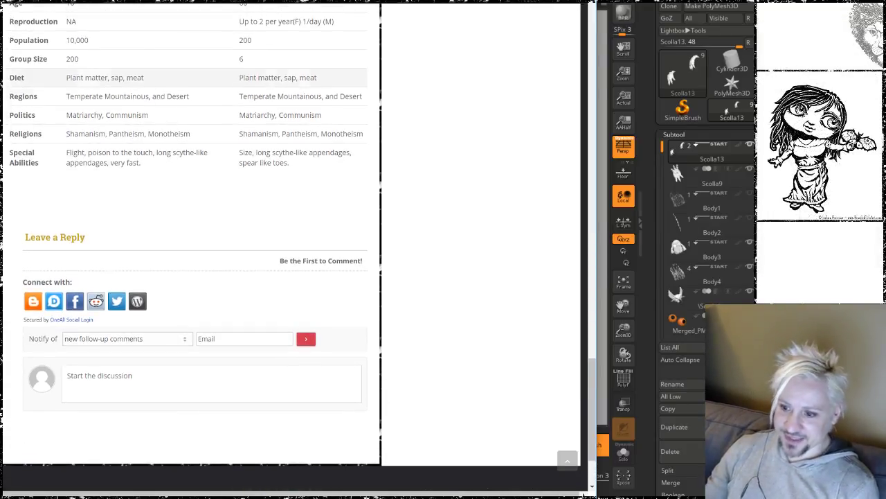
{"action": "scroll", "coordinate": [359, 196], "scroll_direction": "up", "scroll_amount": 2}
{"action": "scroll", "coordinate": [353, 222], "scroll_direction": "down", "scroll_amount": 1}
{"action": "scroll", "coordinate": [351, 236], "scroll_direction": "down", "scroll_amount": 1}
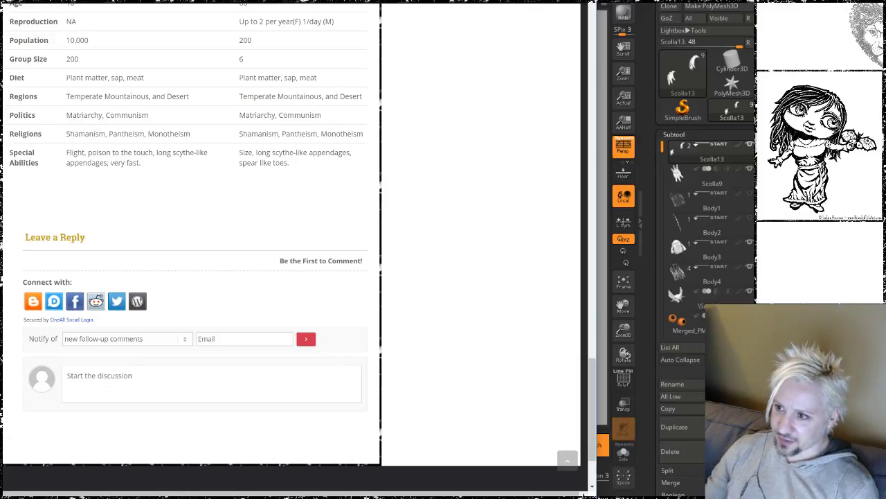
{"action": "left_click_drag", "start_coordinate": [592, 404], "coordinate": [255, 129]}
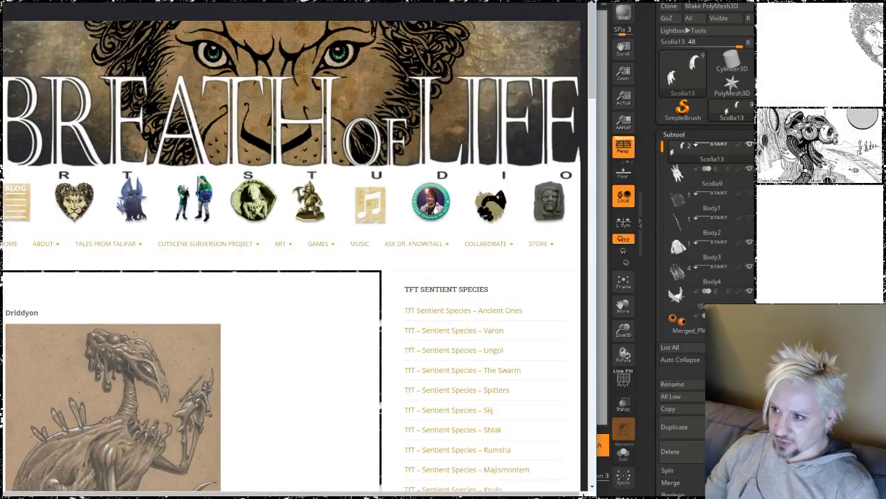
Step: Switch back to ZBrush and inspect the split claw tip and the neighbouring claws from several angles
{"action": "key", "text": "alt+Tab"}
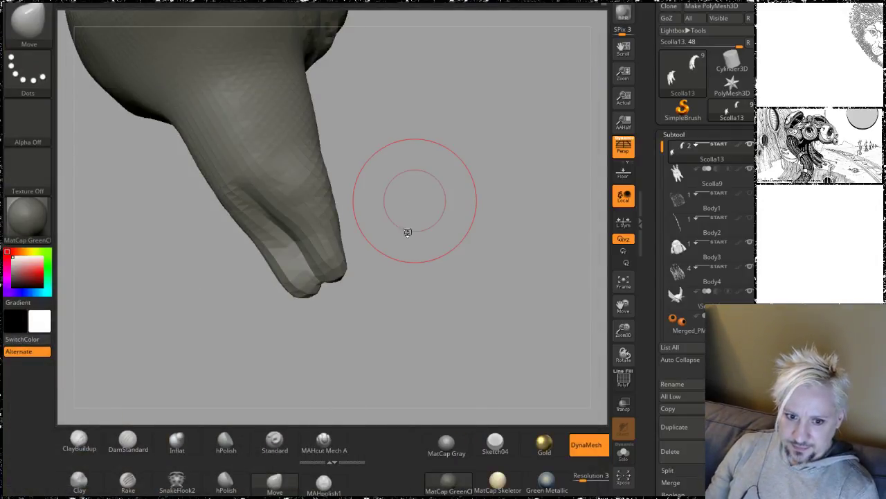
{"action": "mouse_move", "coordinate": [406, 231]}
{"action": "left_mouse_down"}
{"action": "mouse_move", "coordinate": [398, 238]}
{"action": "mouse_move", "coordinate": [393, 169]}
{"action": "left_mouse_up"}
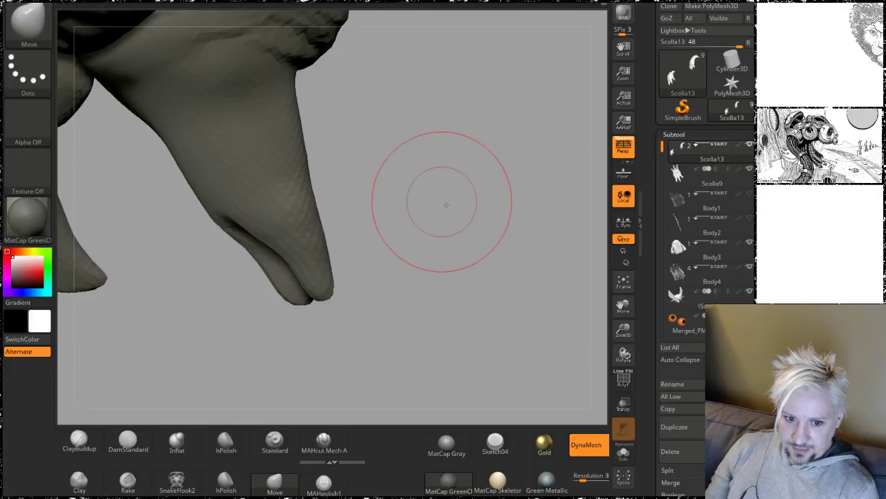
{"action": "mouse_move", "coordinate": [445, 201]}
{"action": "left_mouse_down"}
{"action": "mouse_move", "coordinate": [457, 196]}
{"action": "mouse_move", "coordinate": [464, 247]}
{"action": "mouse_move", "coordinate": [447, 212]}
{"action": "mouse_move", "coordinate": [431, 253]}
{"action": "mouse_move", "coordinate": [439, 218]}
{"action": "mouse_move", "coordinate": [480, 182]}
{"action": "mouse_move", "coordinate": [336, 228]}
{"action": "left_mouse_up"}
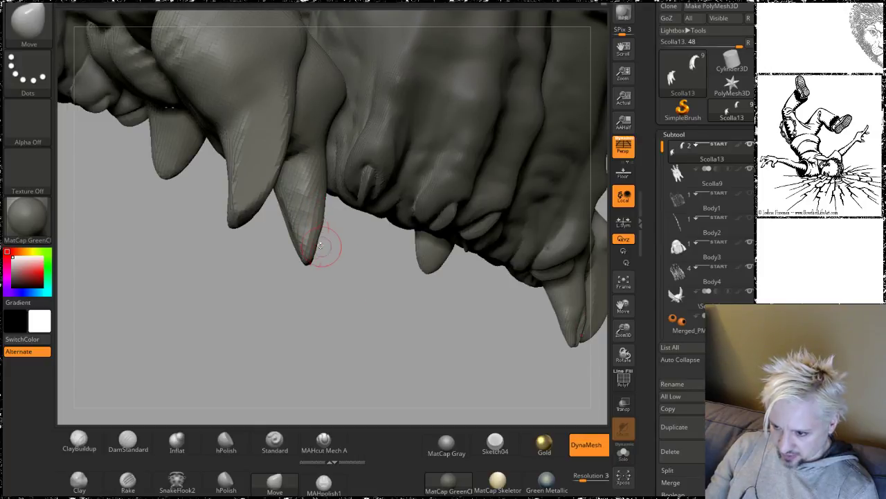
{"action": "mouse_move", "coordinate": [348, 281]}
{"action": "left_mouse_down"}
{"action": "mouse_move", "coordinate": [293, 243]}
{"action": "mouse_move", "coordinate": [316, 237]}
{"action": "left_mouse_up"}
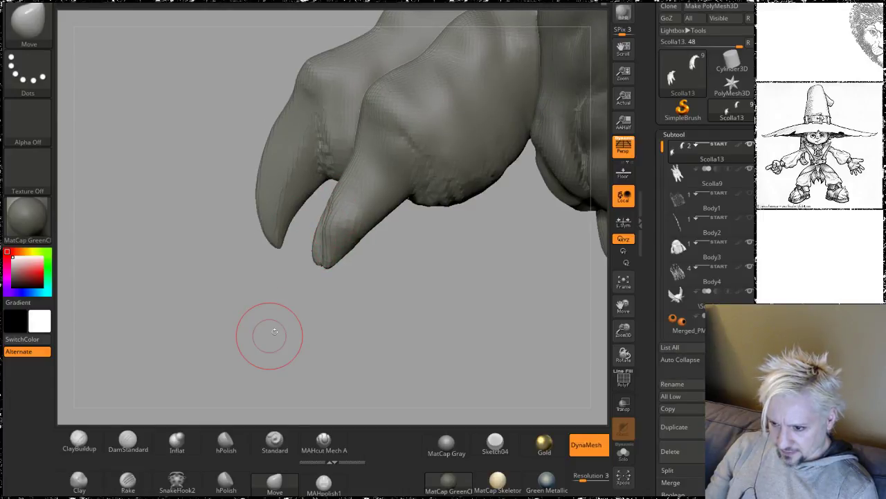
{"action": "mouse_move", "coordinate": [275, 332]}
{"action": "left_mouse_down"}
{"action": "mouse_move", "coordinate": [313, 310]}
{"action": "mouse_move", "coordinate": [316, 296]}
{"action": "left_mouse_up"}
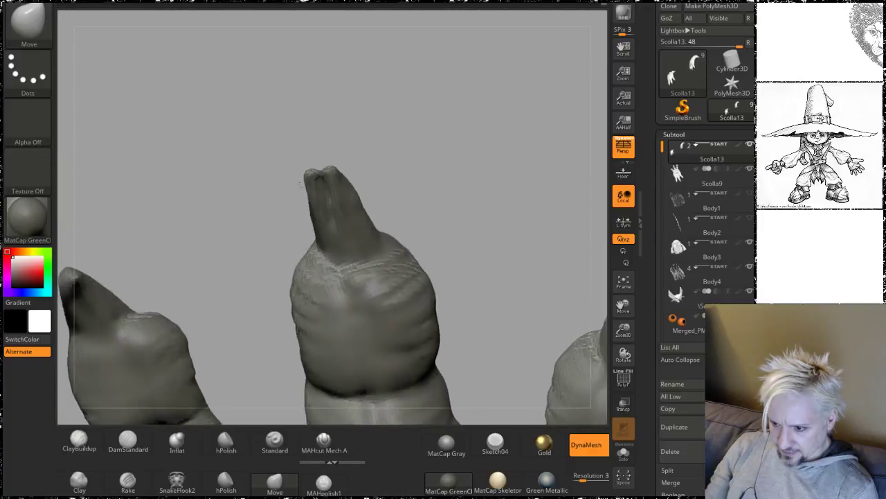
Step: Reshape the two prongs of the split claw with the Move brush to make them more pointed, undoing the last change
{"action": "left_click_drag", "start_coordinate": [317, 175], "coordinate": [308, 148]}
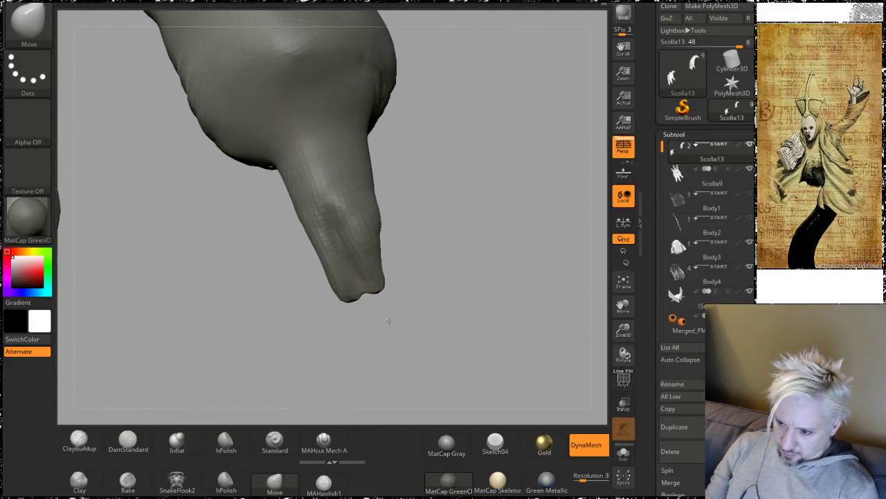
{"action": "mouse_move", "coordinate": [388, 322]}
{"action": "left_mouse_down"}
{"action": "mouse_move", "coordinate": [351, 248]}
{"action": "mouse_move", "coordinate": [374, 221]}
{"action": "left_mouse_up"}
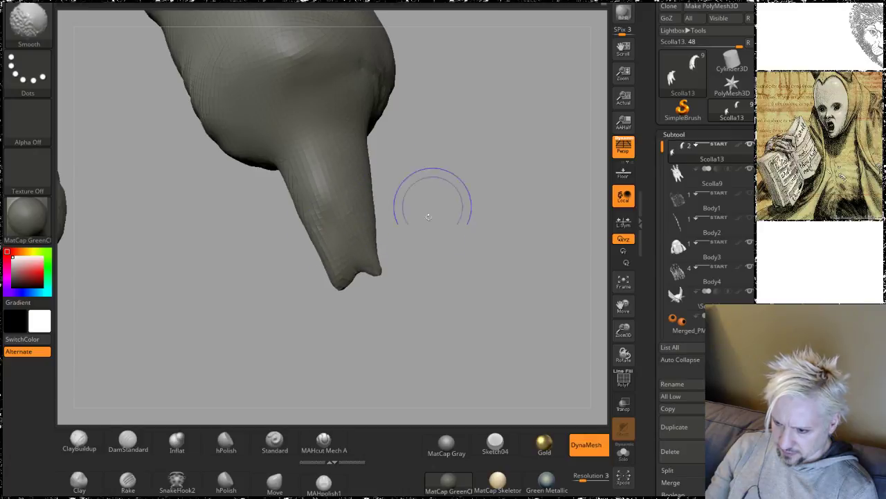
{"action": "mouse_move", "coordinate": [421, 165]}
{"action": "left_mouse_down"}
{"action": "mouse_move", "coordinate": [448, 194]}
{"action": "mouse_move", "coordinate": [475, 200]}
{"action": "mouse_move", "coordinate": [395, 180]}
{"action": "left_mouse_up"}
{"action": "key", "text": "ctrl+z"}
{"action": "mouse_move", "coordinate": [252, 208]}
{"action": "left_mouse_down"}
{"action": "mouse_move", "coordinate": [345, 261]}
{"action": "mouse_move", "coordinate": [369, 268]}
{"action": "mouse_move", "coordinate": [375, 255]}
{"action": "left_mouse_up"}
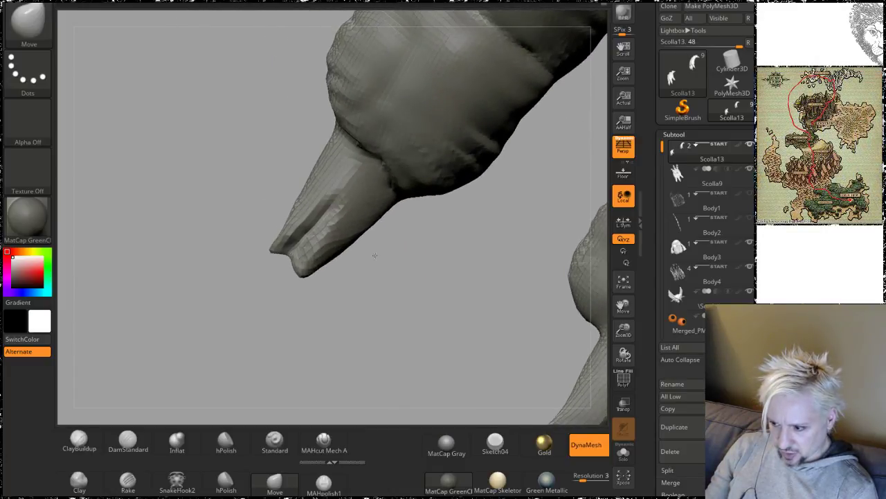
Step: Isolate the Scolla13 subtool with Solo and smooth the split claw tip back into a single point
{"action": "left_click", "coordinate": [613, 453]}
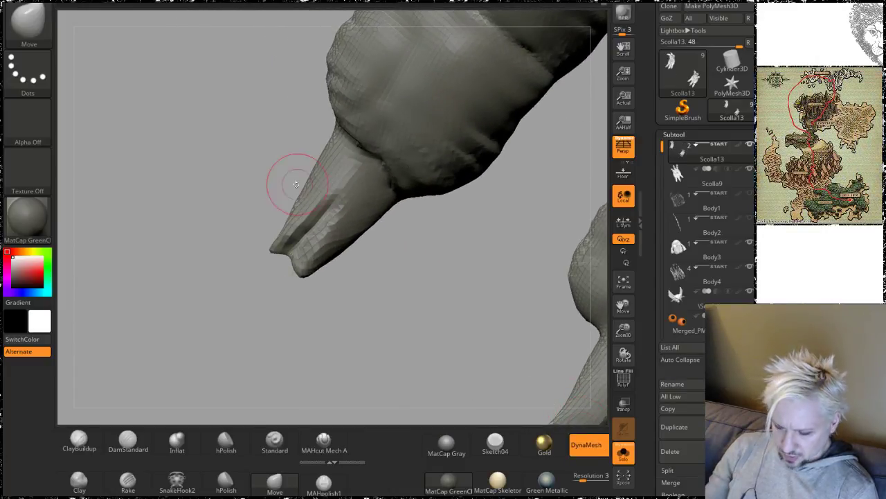
{"action": "mouse_move", "coordinate": [300, 257]}
{"action": "left_mouse_down", "text": "shift"}
{"action": "mouse_move", "coordinate": [298, 243]}
{"action": "mouse_move", "coordinate": [352, 197]}
{"action": "left_mouse_up", "text": "shift"}
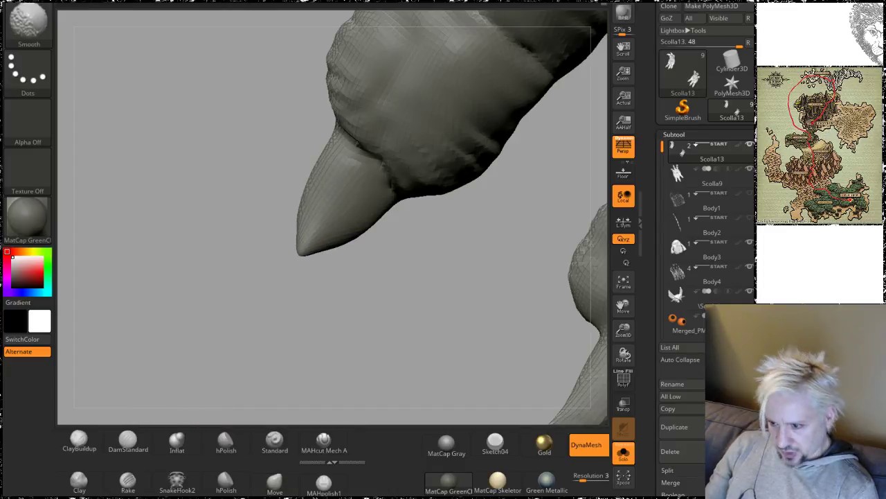
{"action": "left_click_drag", "start_coordinate": [302, 251], "coordinate": [325, 239], "text": "shift"}
{"action": "mouse_move", "coordinate": [242, 281]}
{"action": "left_mouse_down"}
{"action": "mouse_move", "coordinate": [277, 281]}
{"action": "mouse_move", "coordinate": [268, 280]}
{"action": "left_mouse_up"}
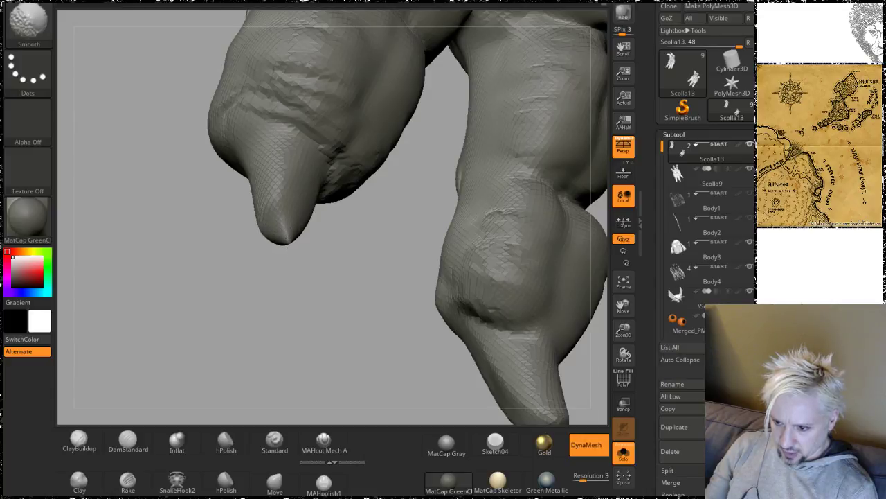
{"action": "left_click_drag", "start_coordinate": [277, 305], "coordinate": [224, 351]}
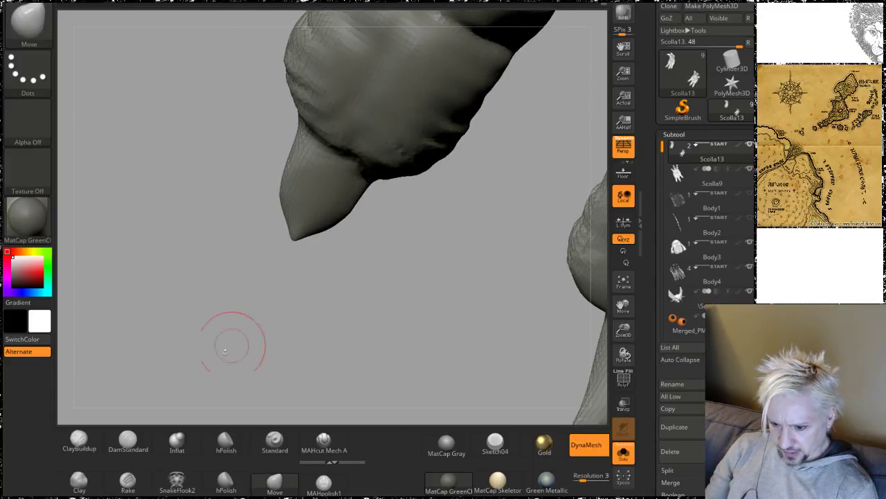
Step: Try pulling two long prongs out of the claw tip with the SnakeHook2 brush, and undo both pulls
{"action": "left_click", "coordinate": [160, 485]}
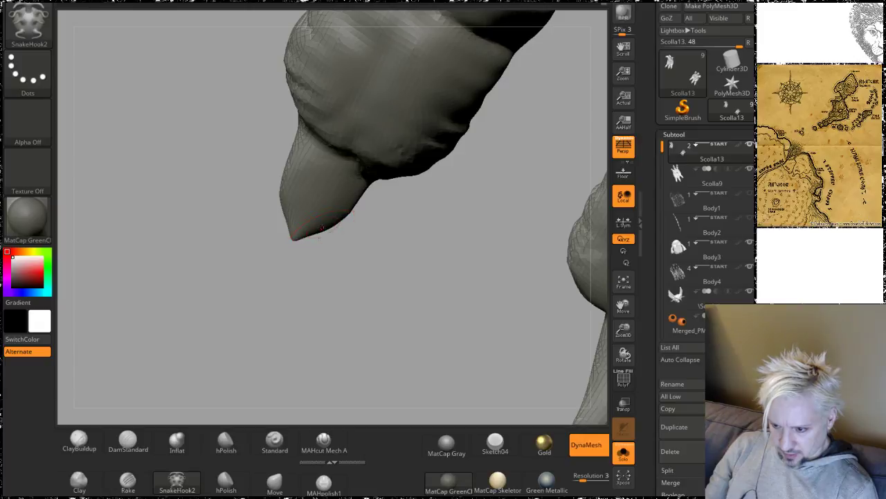
{"action": "left_click_drag", "start_coordinate": [321, 229], "coordinate": [288, 315]}
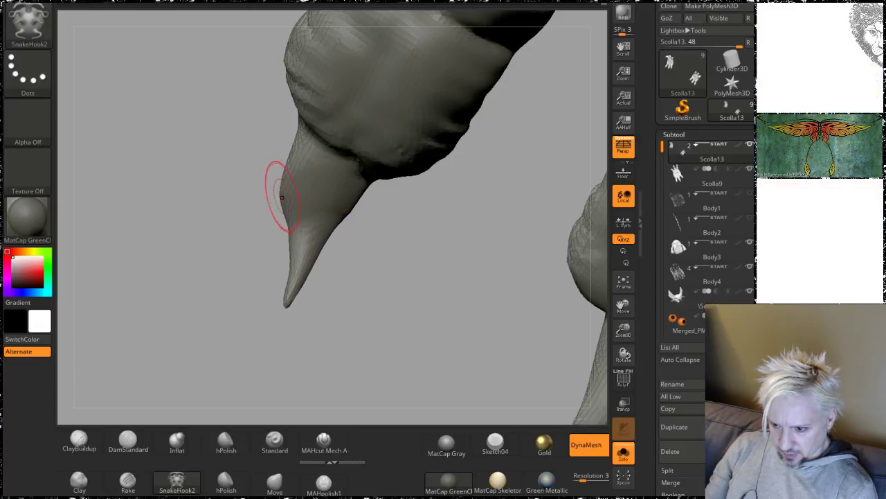
{"action": "left_click_drag", "start_coordinate": [282, 197], "coordinate": [244, 263]}
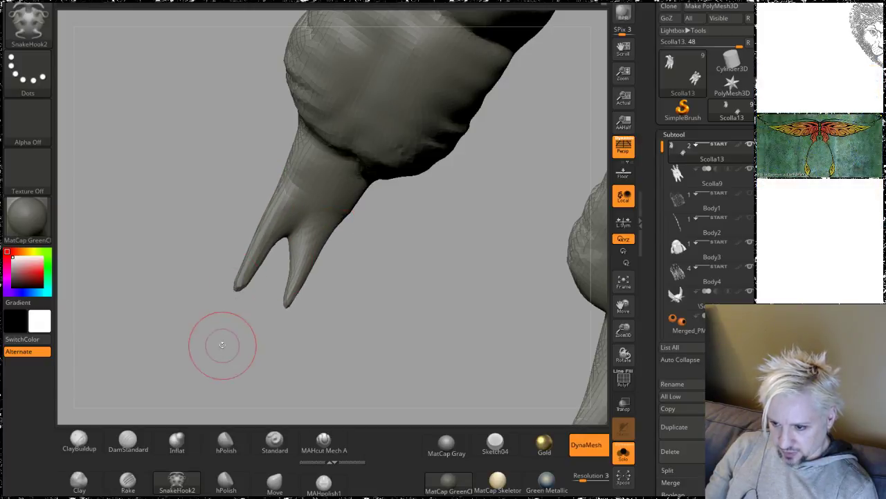
{"action": "left_click_drag", "start_coordinate": [222, 344], "coordinate": [374, 291]}
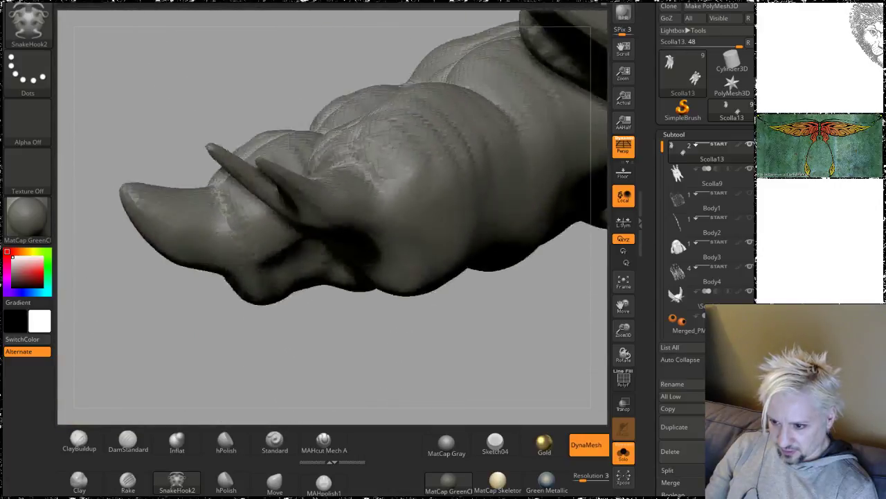
{"action": "left_click_drag", "start_coordinate": [298, 259], "coordinate": [213, 342]}
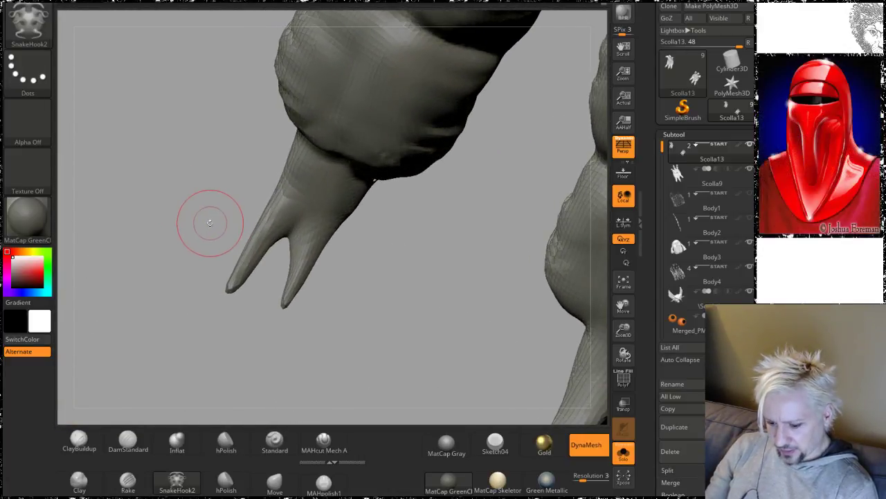
{"action": "key", "text": "ctrl+z"}
{"action": "key", "text": "ctrl+z"}
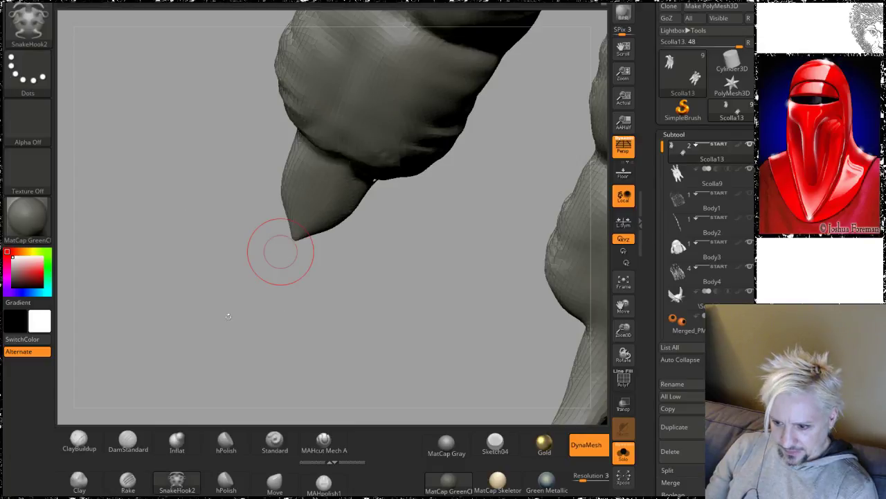
Step: Build up the claw tip into a thicker, blunt end with ClayBuildup and smooth the strokes
{"action": "left_click", "coordinate": [79, 441]}
{"action": "left_click_drag", "start_coordinate": [288, 307], "coordinate": [323, 208]}
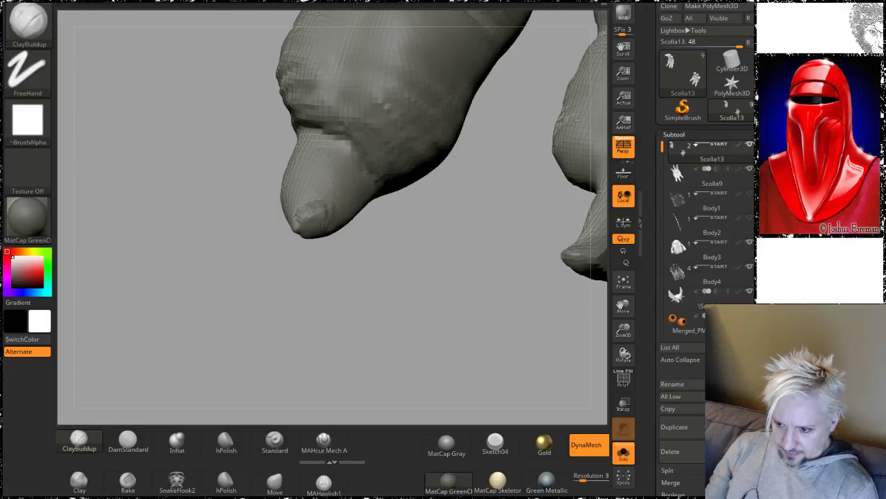
{"action": "left_click_drag", "start_coordinate": [285, 272], "coordinate": [281, 194]}
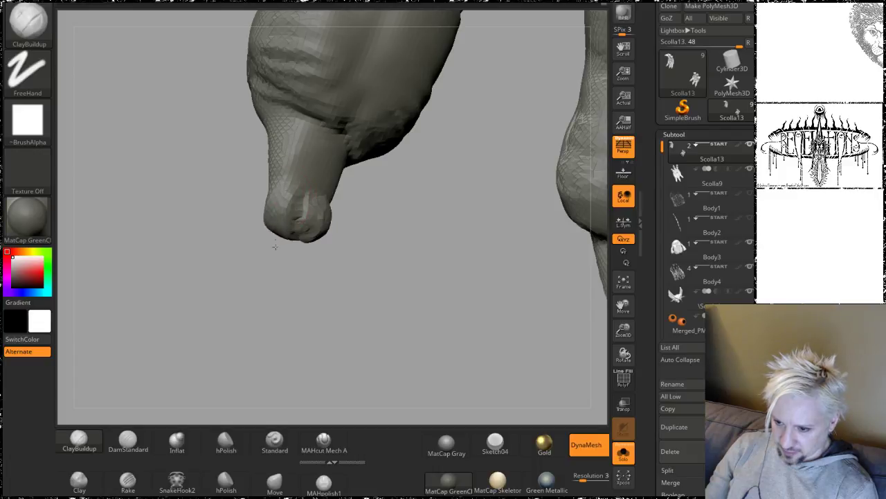
{"action": "left_click_drag", "start_coordinate": [271, 217], "coordinate": [293, 229]}
{"action": "left_click_drag", "start_coordinate": [335, 307], "coordinate": [338, 277]}
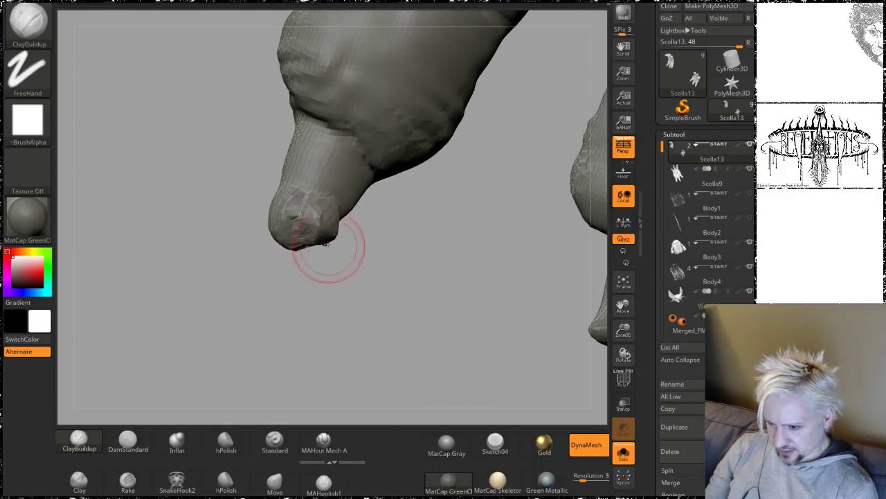
{"action": "mouse_move", "coordinate": [322, 242]}
{"action": "left_mouse_down"}
{"action": "mouse_move", "coordinate": [304, 239]}
{"action": "mouse_move", "coordinate": [313, 268]}
{"action": "left_mouse_up"}
{"action": "left_click_drag", "start_coordinate": [327, 313], "coordinate": [337, 203]}
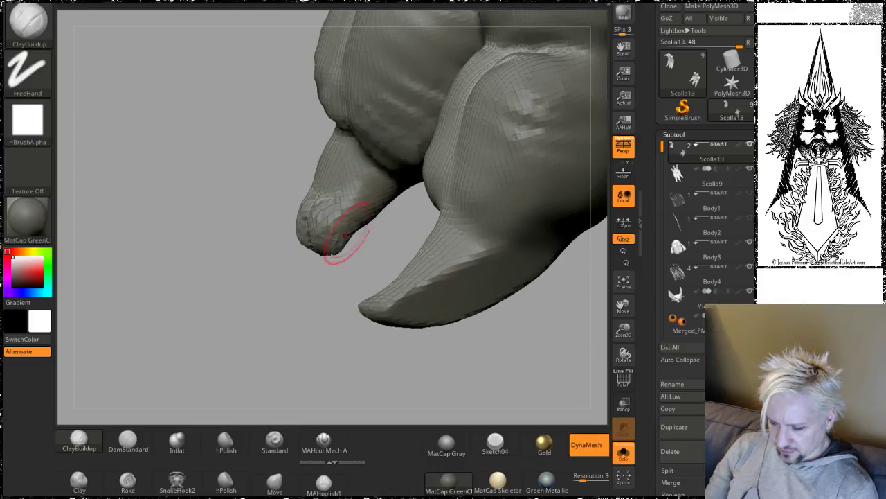
{"action": "left_click_drag", "start_coordinate": [214, 250], "coordinate": [239, 271]}
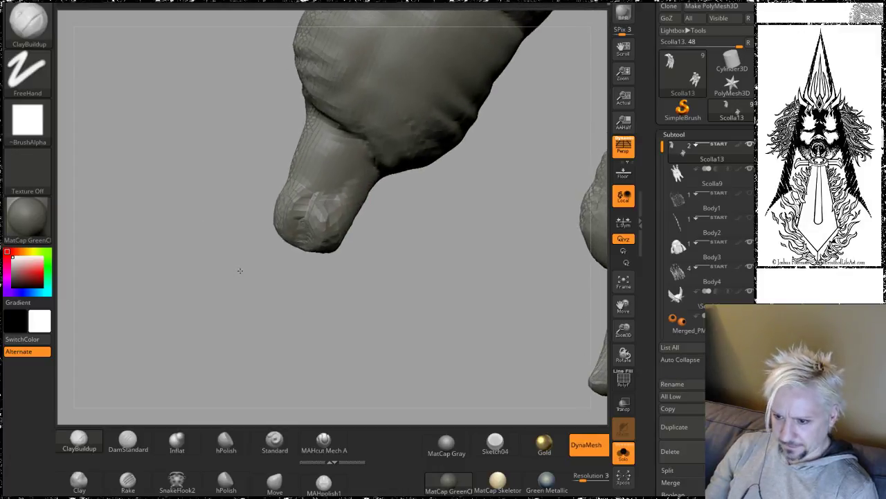
{"action": "mouse_move", "coordinate": [318, 196]}
{"action": "left_mouse_down", "text": "shift"}
{"action": "mouse_move", "coordinate": [297, 211]}
{"action": "mouse_move", "coordinate": [302, 235]}
{"action": "left_mouse_up", "text": "shift"}
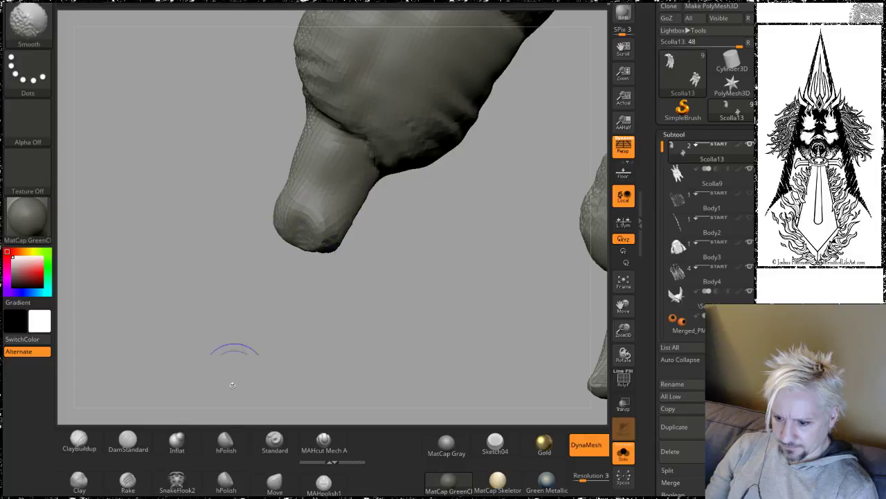
Step: Shape the blunt claw tip into two short prongs with the Move brush and smooth the surface below the notch
{"action": "left_click", "coordinate": [277, 479]}
{"action": "left_click_drag", "start_coordinate": [326, 298], "coordinate": [320, 273]}
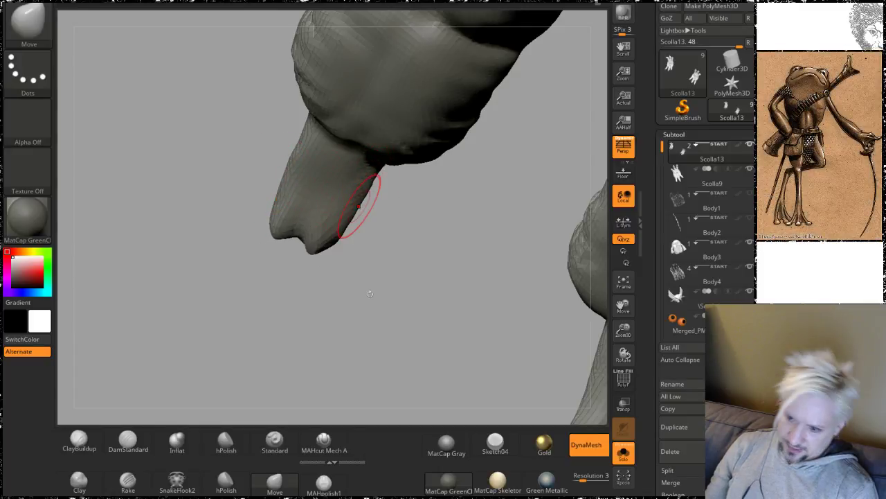
{"action": "mouse_move", "coordinate": [370, 293]}
{"action": "left_mouse_down"}
{"action": "mouse_move", "coordinate": [352, 139]}
{"action": "mouse_move", "coordinate": [386, 159]}
{"action": "left_mouse_up"}
{"action": "key", "text": "shift"}
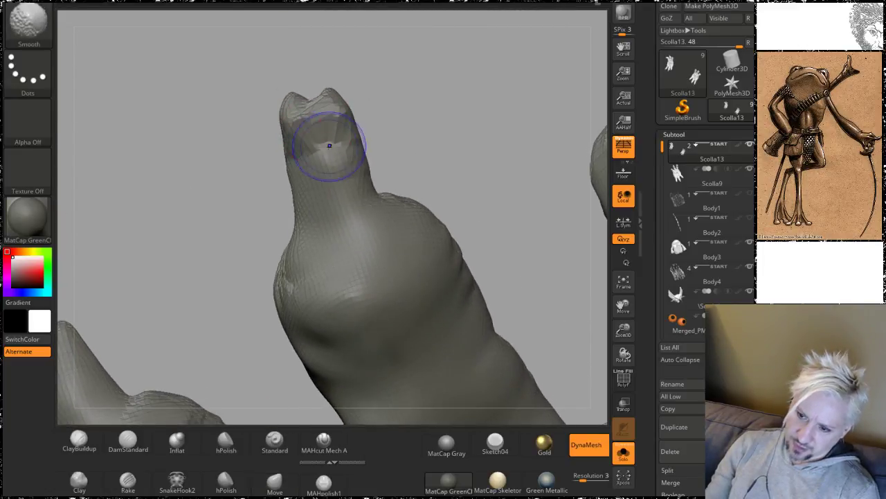
{"action": "mouse_move", "coordinate": [330, 145]}
{"action": "left_mouse_down", "text": "shift"}
{"action": "mouse_move", "coordinate": [312, 104]}
{"action": "mouse_move", "coordinate": [324, 175]}
{"action": "left_mouse_up", "text": "shift"}
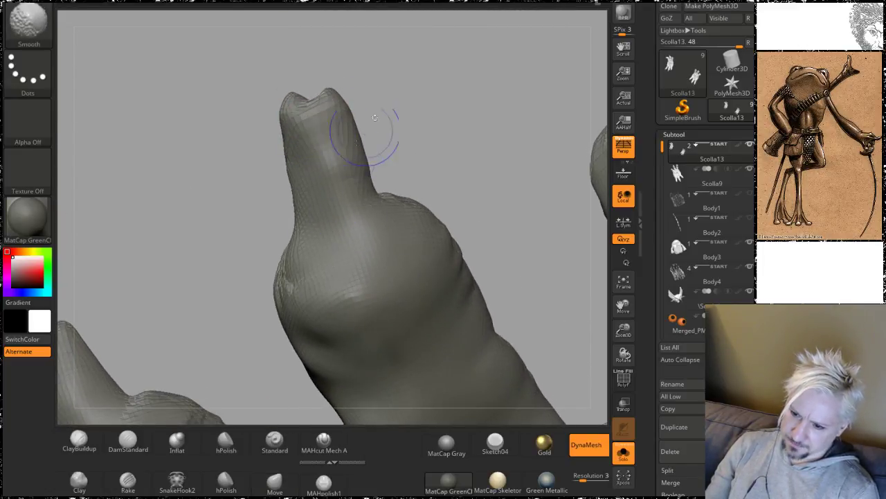
{"action": "mouse_move", "coordinate": [401, 93]}
{"action": "left_mouse_down"}
{"action": "mouse_move", "coordinate": [416, 85]}
{"action": "mouse_move", "coordinate": [321, 190]}
{"action": "left_mouse_up"}
{"action": "mouse_move", "coordinate": [227, 177]}
{"action": "left_mouse_down"}
{"action": "mouse_move", "coordinate": [208, 146]}
{"action": "mouse_move", "coordinate": [385, 119]}
{"action": "mouse_move", "coordinate": [382, 103]}
{"action": "mouse_move", "coordinate": [320, 139]}
{"action": "left_mouse_up"}
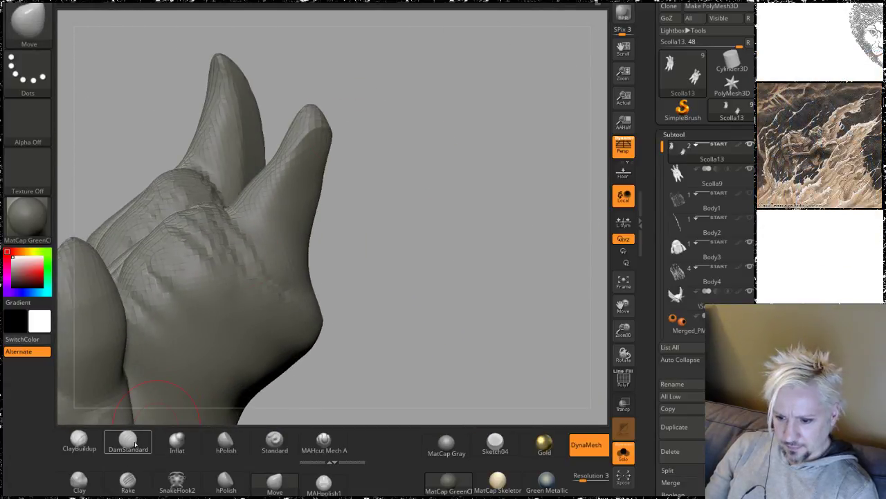
Step: Check the hand from several angles and shift the forked claw sideways on its fingertip with the Move brush
{"action": "left_click", "coordinate": [218, 450]}
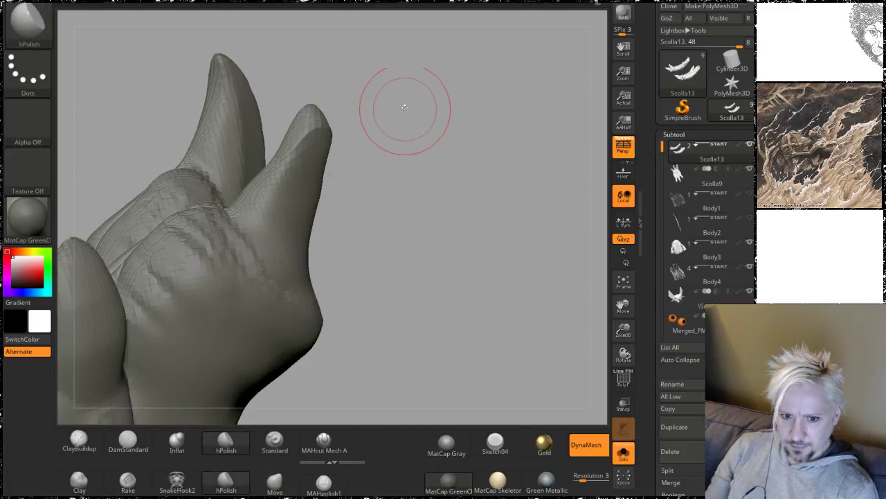
{"action": "left_click_drag", "start_coordinate": [390, 103], "coordinate": [440, 160], "text": "alt"}
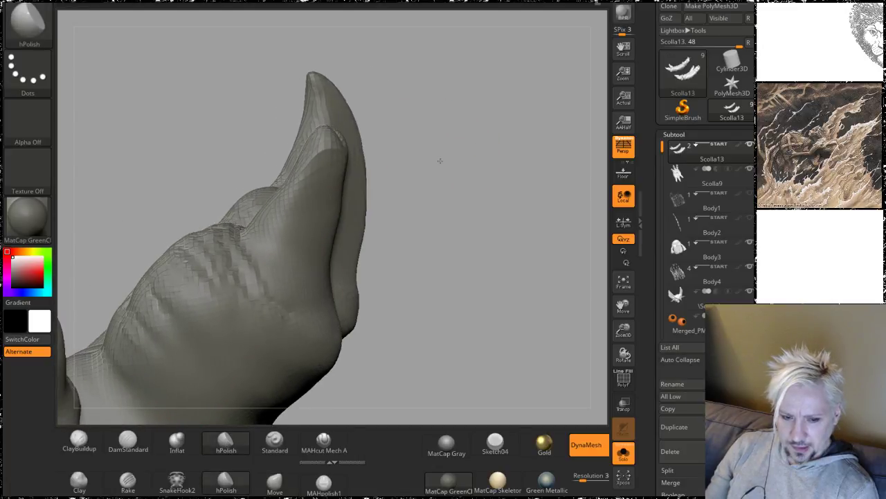
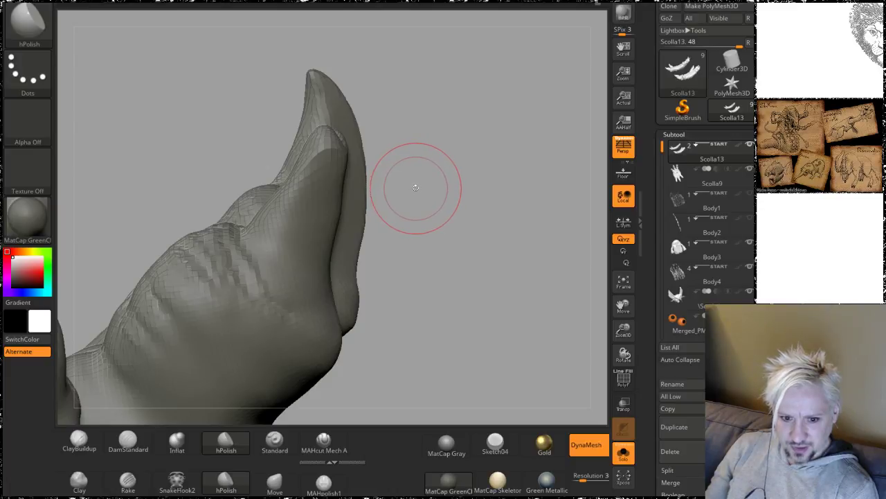
{"action": "mouse_move", "coordinate": [429, 211]}
{"action": "left_mouse_down"}
{"action": "mouse_move", "coordinate": [366, 124]}
{"action": "mouse_move", "coordinate": [398, 166]}
{"action": "mouse_move", "coordinate": [420, 85]}
{"action": "mouse_move", "coordinate": [457, 130]}
{"action": "mouse_move", "coordinate": [469, 205]}
{"action": "mouse_move", "coordinate": [471, 136]}
{"action": "mouse_move", "coordinate": [487, 247]}
{"action": "mouse_move", "coordinate": [476, 267]}
{"action": "mouse_move", "coordinate": [487, 212]}
{"action": "mouse_move", "coordinate": [481, 194]}
{"action": "mouse_move", "coordinate": [481, 201]}
{"action": "mouse_move", "coordinate": [469, 193]}
{"action": "left_mouse_up"}
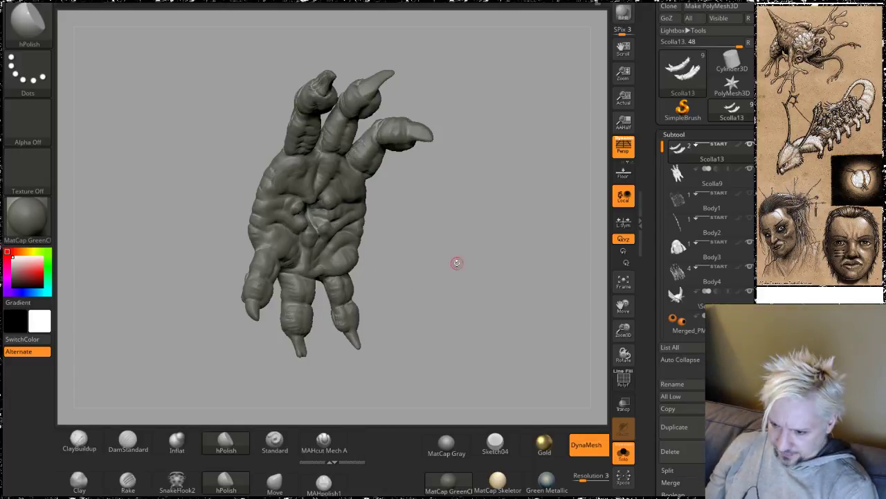
{"action": "mouse_move", "coordinate": [456, 263]}
{"action": "left_mouse_down"}
{"action": "mouse_move", "coordinate": [463, 257]}
{"action": "mouse_move", "coordinate": [449, 251]}
{"action": "mouse_move", "coordinate": [461, 276]}
{"action": "mouse_move", "coordinate": [461, 318]}
{"action": "mouse_move", "coordinate": [427, 358]}
{"action": "mouse_move", "coordinate": [436, 315]}
{"action": "mouse_move", "coordinate": [442, 320]}
{"action": "mouse_move", "coordinate": [227, 366]}
{"action": "left_mouse_up"}
{"action": "left_click", "coordinate": [274, 480]}
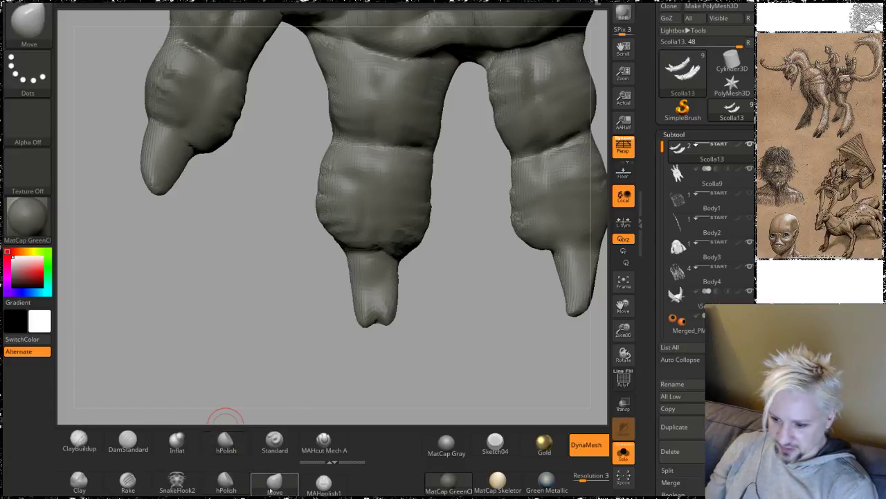
{"action": "key", "text": "space"}
{"action": "left_click_drag", "start_coordinate": [342, 316], "coordinate": [358, 315]}
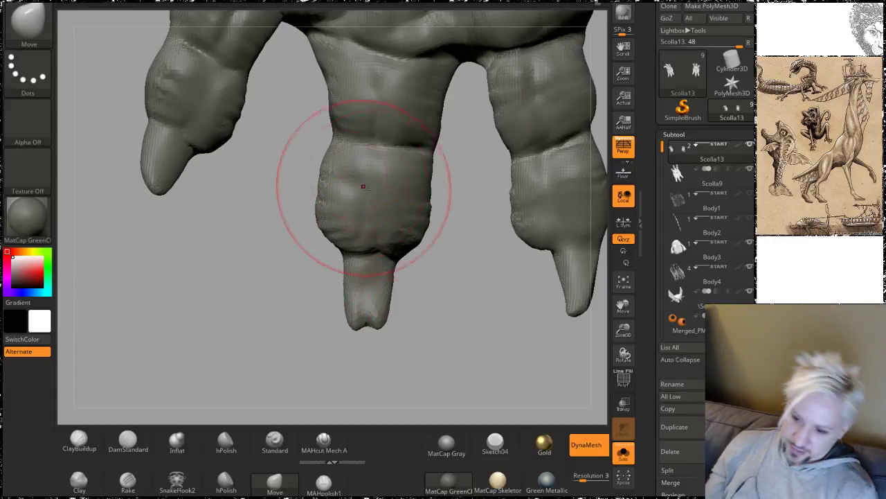
{"action": "mouse_move", "coordinate": [449, 299]}
{"action": "left_mouse_down"}
{"action": "mouse_move", "coordinate": [499, 283]}
{"action": "mouse_move", "coordinate": [501, 293]}
{"action": "mouse_move", "coordinate": [419, 299]}
{"action": "left_mouse_up"}
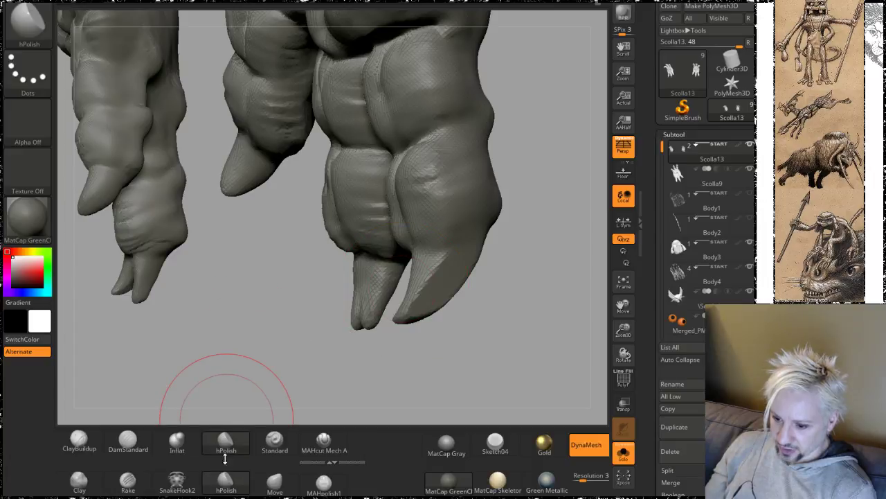
Step: Flatten the sides of the forked claw with the hPolish brush, checking it from both sides
{"action": "key", "text": "b"}
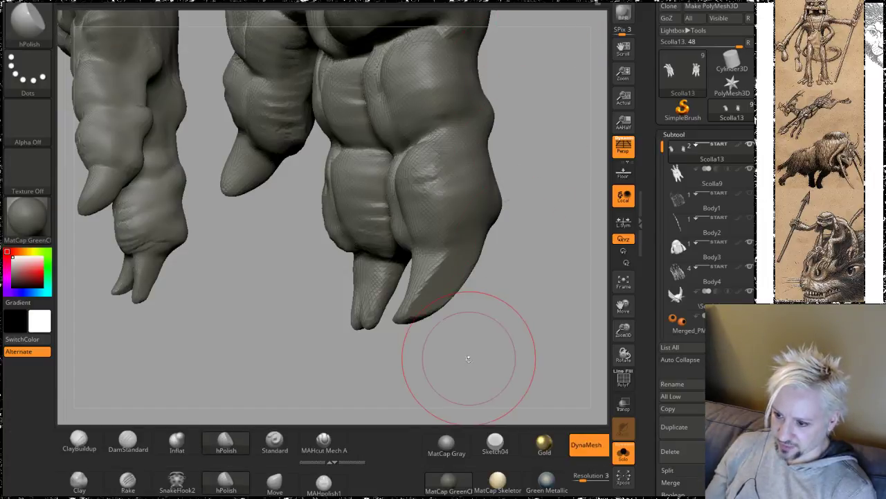
{"action": "key", "text": "space"}
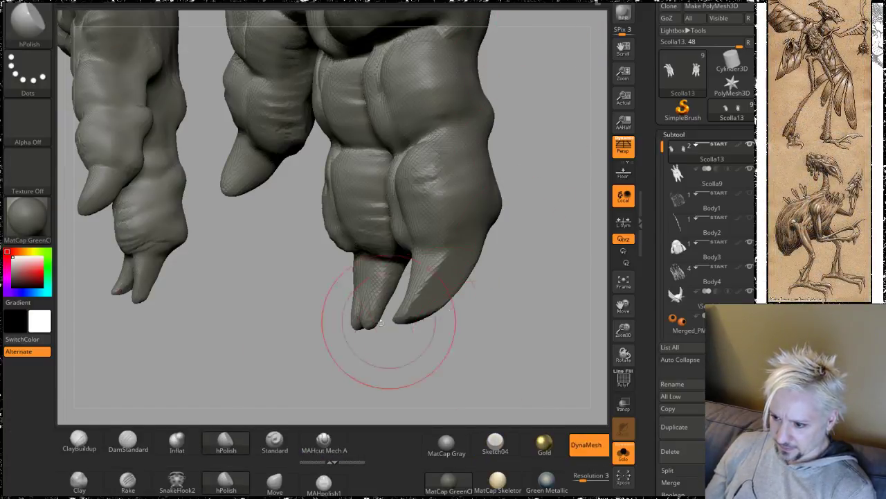
{"action": "mouse_move", "coordinate": [270, 346]}
{"action": "left_mouse_down", "text": "alt"}
{"action": "mouse_move", "coordinate": [257, 309]}
{"action": "mouse_move", "coordinate": [292, 359]}
{"action": "mouse_move", "coordinate": [280, 313]}
{"action": "left_mouse_up", "text": "alt"}
{"action": "key", "text": "space"}
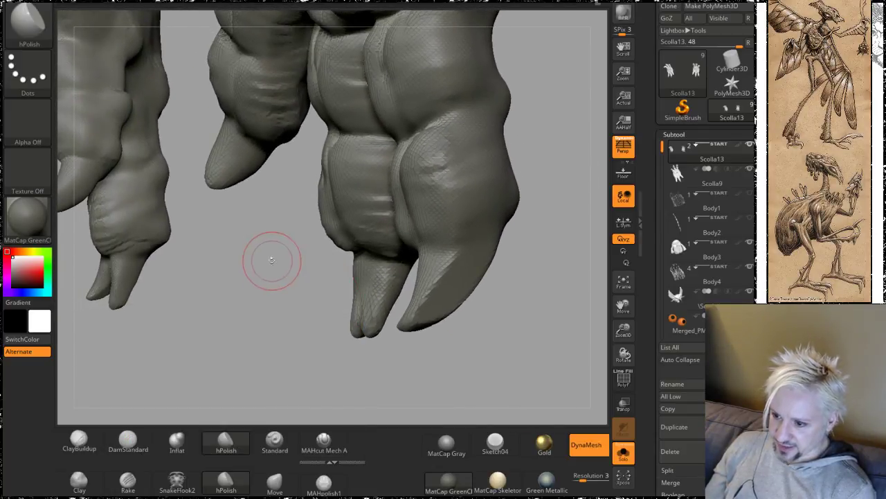
{"action": "left_click_drag", "start_coordinate": [272, 261], "coordinate": [365, 286]}
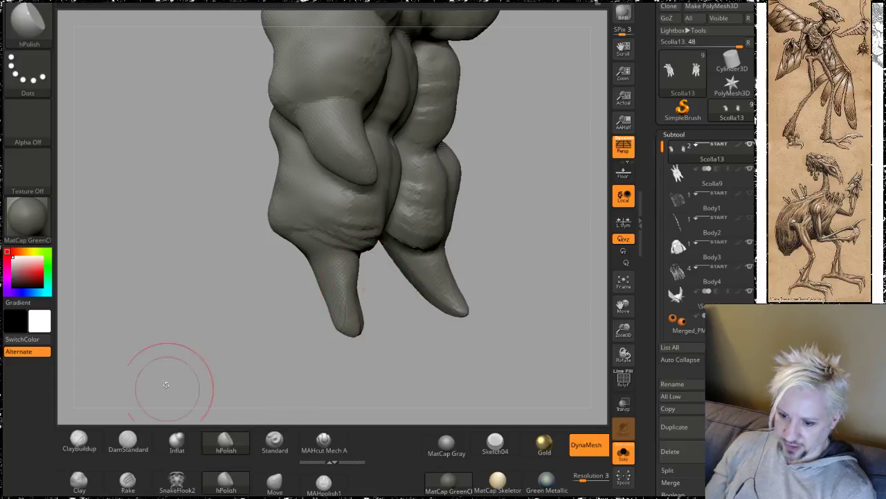
{"action": "left_click_drag", "start_coordinate": [206, 349], "coordinate": [319, 349]}
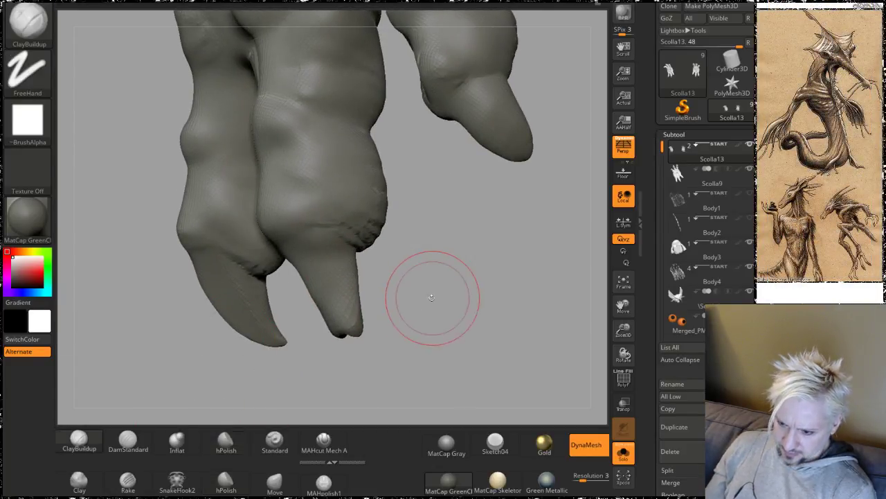
Step: Build two lengthwise ridges along the back of the forked claw with a smaller ClayBuildup brush and smooth them
{"action": "left_click_drag", "start_coordinate": [431, 299], "coordinate": [471, 279]}
{"action": "key", "text": "space"}
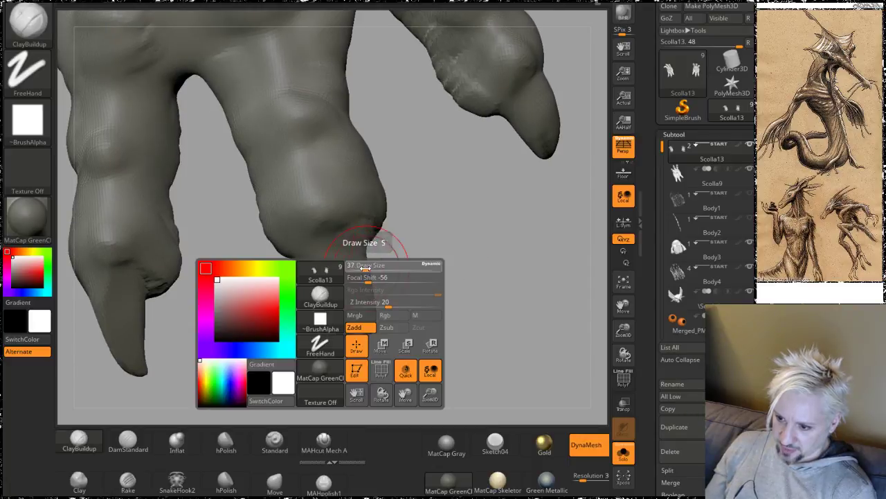
{"action": "mouse_move", "coordinate": [413, 264]}
{"action": "left_mouse_down"}
{"action": "mouse_move", "coordinate": [345, 248]}
{"action": "mouse_move", "coordinate": [352, 249]}
{"action": "left_mouse_up"}
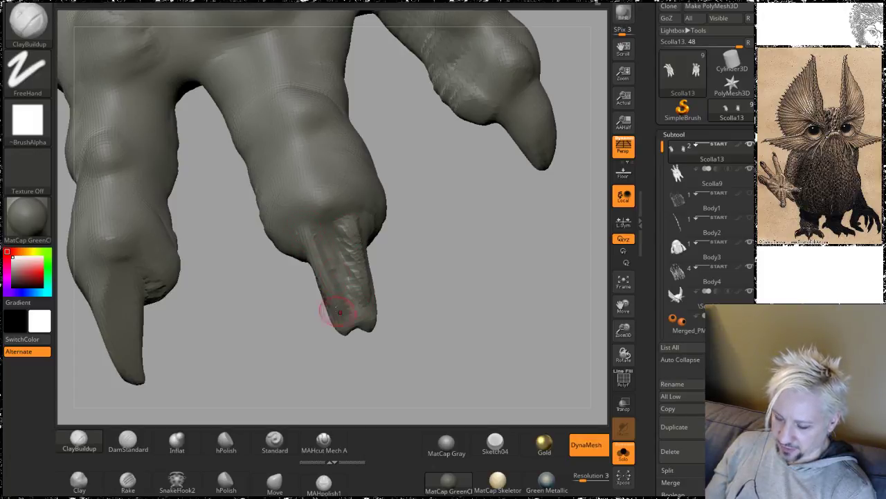
{"action": "mouse_move", "coordinate": [442, 270]}
{"action": "left_mouse_down"}
{"action": "mouse_move", "coordinate": [455, 229]}
{"action": "mouse_move", "coordinate": [450, 252]}
{"action": "left_mouse_up"}
{"action": "left_click_drag", "start_coordinate": [358, 253], "coordinate": [347, 226], "text": "shift"}
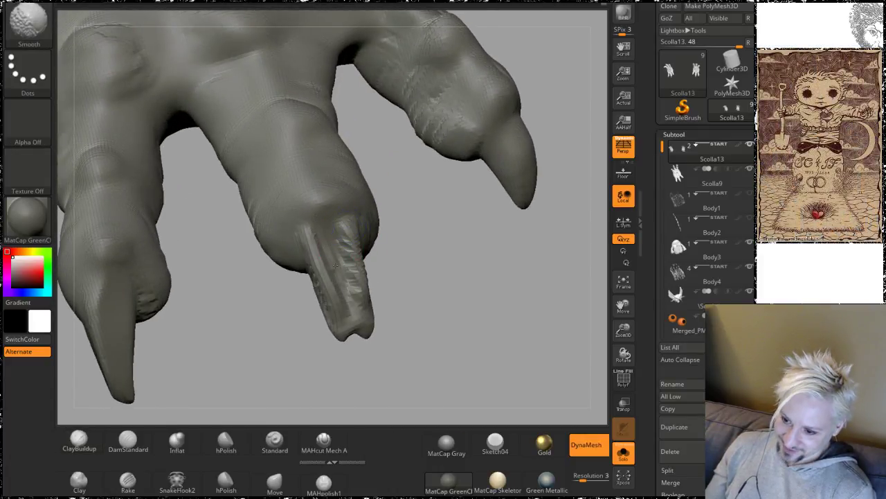
{"action": "left_click_drag", "start_coordinate": [342, 288], "coordinate": [344, 266], "text": "shift"}
Step: Refine the two claw ridges and the groove between them with ClayBuildup strokes and light smoothing from several angles
{"action": "mouse_move", "coordinate": [419, 300]}
{"action": "left_mouse_down"}
{"action": "mouse_move", "coordinate": [433, 273]}
{"action": "mouse_move", "coordinate": [336, 282]}
{"action": "left_mouse_up"}
{"action": "key", "text": "shift"}
{"action": "left_click_drag", "start_coordinate": [392, 253], "coordinate": [351, 241]}
{"action": "left_click_drag", "start_coordinate": [417, 307], "coordinate": [410, 336]}
{"action": "mouse_move", "coordinate": [431, 295]}
{"action": "left_mouse_down"}
{"action": "mouse_move", "coordinate": [435, 309]}
{"action": "mouse_move", "coordinate": [451, 297]}
{"action": "left_mouse_up"}
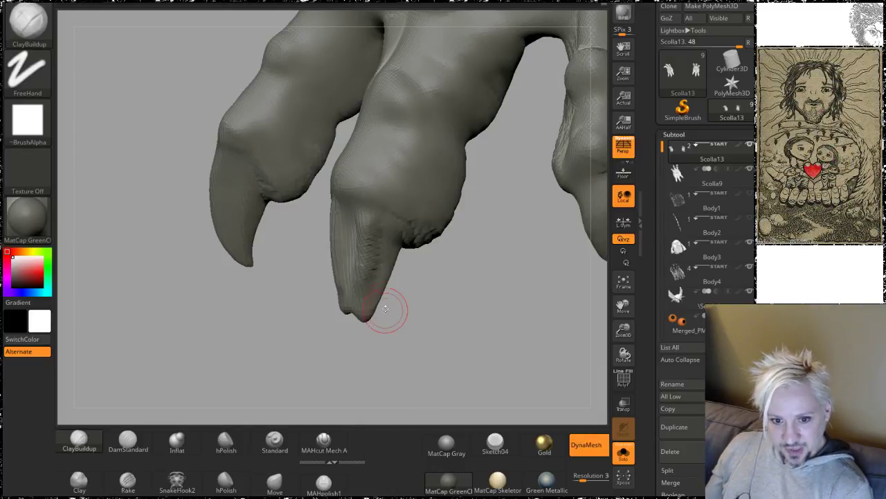
{"action": "mouse_move", "coordinate": [403, 292]}
{"action": "left_mouse_down"}
{"action": "mouse_move", "coordinate": [451, 320]}
{"action": "mouse_move", "coordinate": [415, 268]}
{"action": "left_mouse_up"}
{"action": "key", "text": "shift"}
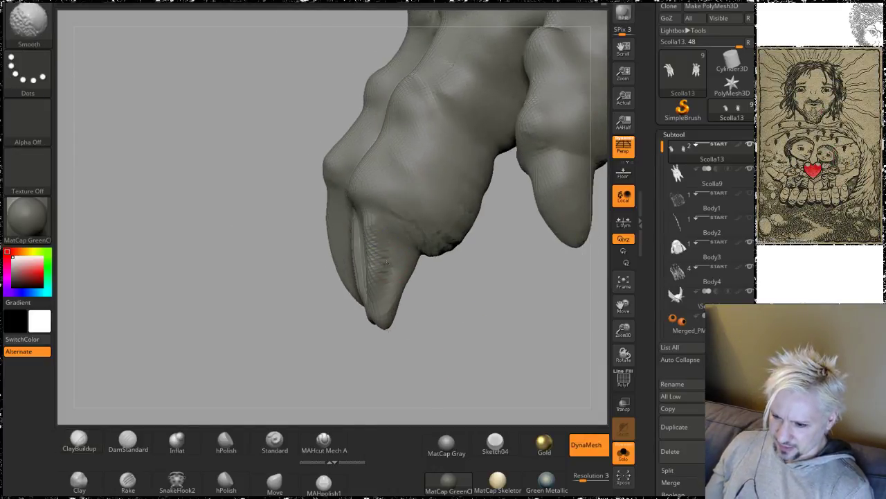
{"action": "mouse_move", "coordinate": [441, 335]}
{"action": "left_mouse_down"}
{"action": "mouse_move", "coordinate": [464, 316]}
{"action": "mouse_move", "coordinate": [482, 277]}
{"action": "mouse_move", "coordinate": [496, 284]}
{"action": "mouse_move", "coordinate": [488, 297]}
{"action": "left_mouse_up"}
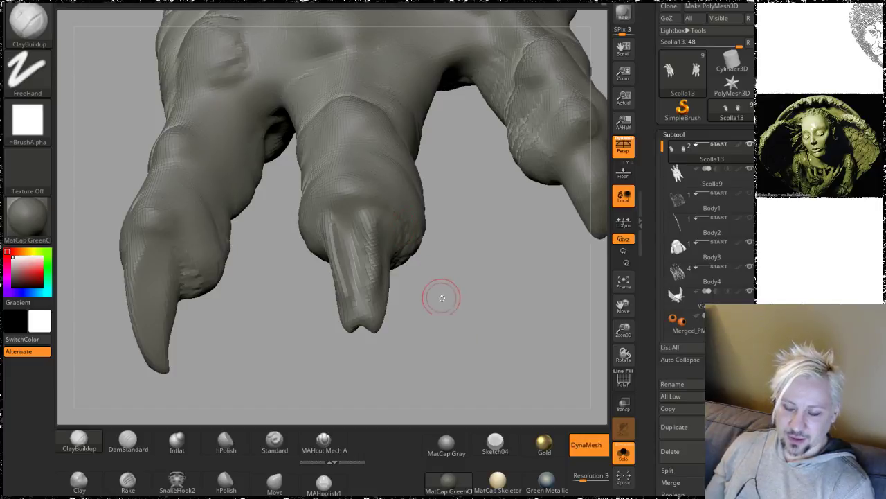
{"action": "mouse_move", "coordinate": [461, 328]}
{"action": "left_mouse_down", "text": "alt"}
{"action": "mouse_move", "coordinate": [449, 309]}
{"action": "mouse_move", "coordinate": [459, 344]}
{"action": "mouse_move", "coordinate": [459, 311]}
{"action": "mouse_move", "coordinate": [391, 336]}
{"action": "left_mouse_up", "text": "alt"}
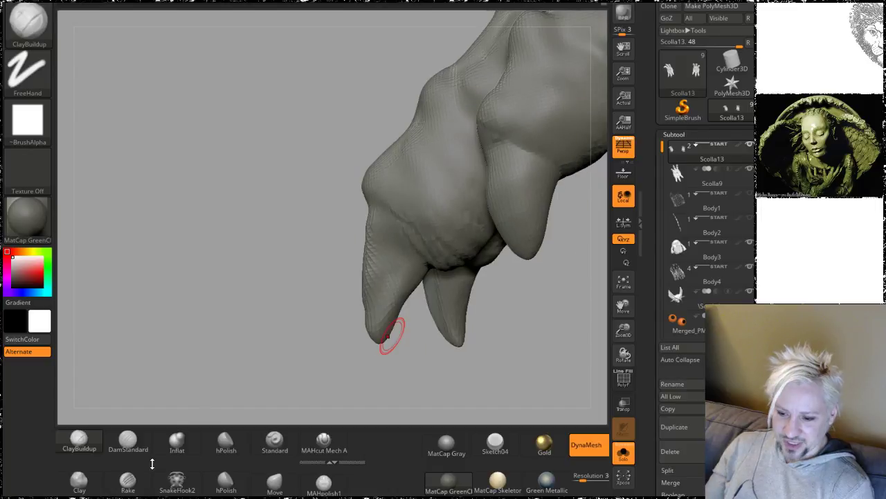
Step: Polish the ridges and sides of the forked claw with hPolish and smooth the rough strokes
{"action": "left_click", "coordinate": [226, 443]}
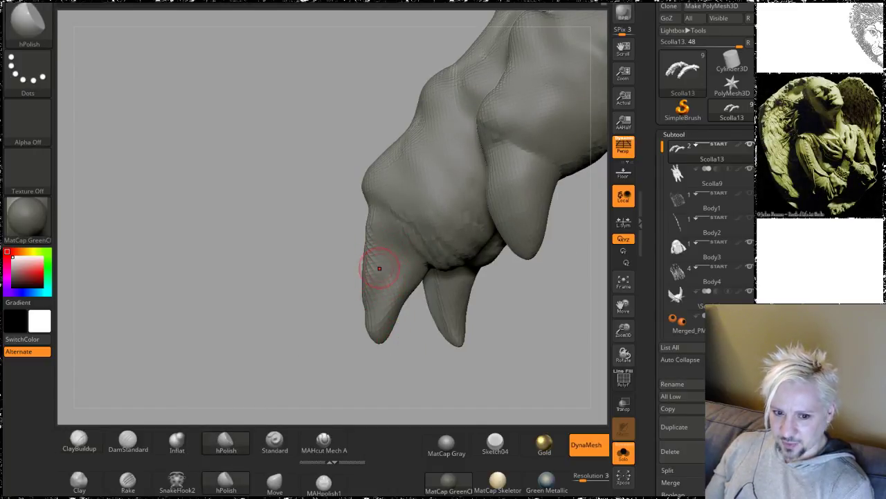
{"action": "left_click_drag", "start_coordinate": [386, 279], "coordinate": [378, 305], "text": "shift"}
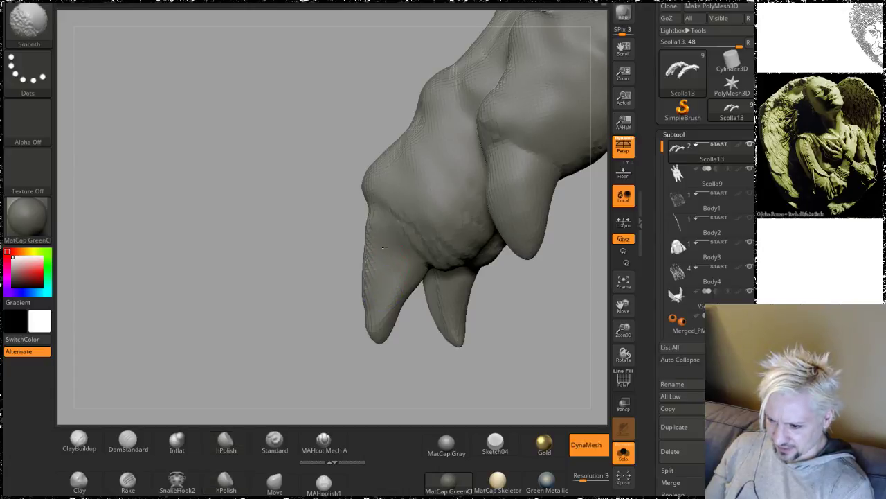
{"action": "mouse_move", "coordinate": [288, 281]}
{"action": "left_mouse_down"}
{"action": "mouse_move", "coordinate": [392, 254]}
{"action": "mouse_move", "coordinate": [344, 263]}
{"action": "left_mouse_up"}
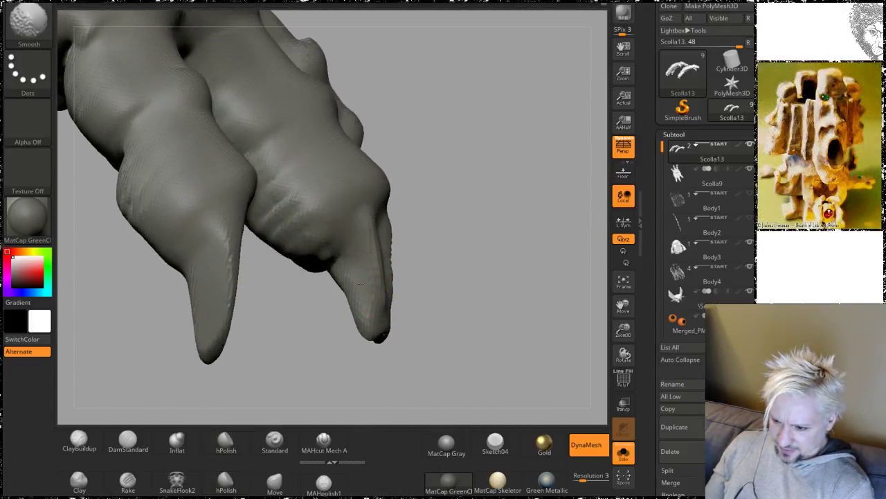
{"action": "left_click_drag", "start_coordinate": [463, 245], "coordinate": [415, 257]}
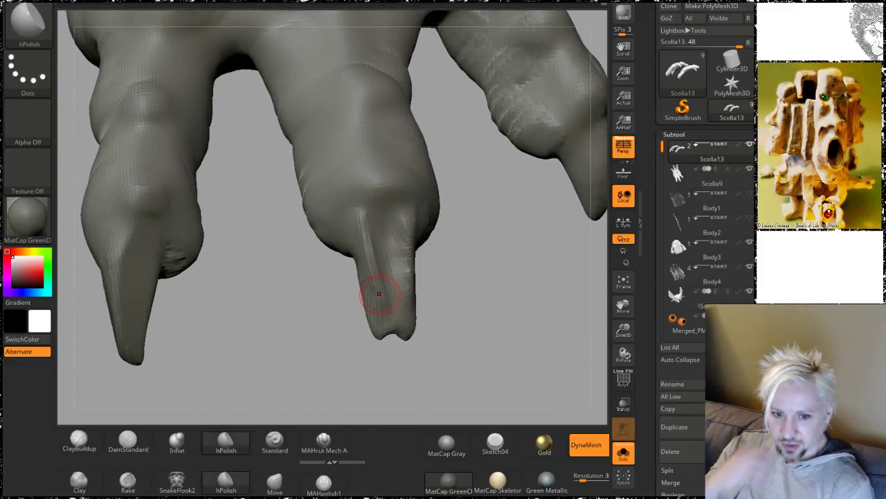
{"action": "left_click_drag", "start_coordinate": [318, 320], "coordinate": [292, 337]}
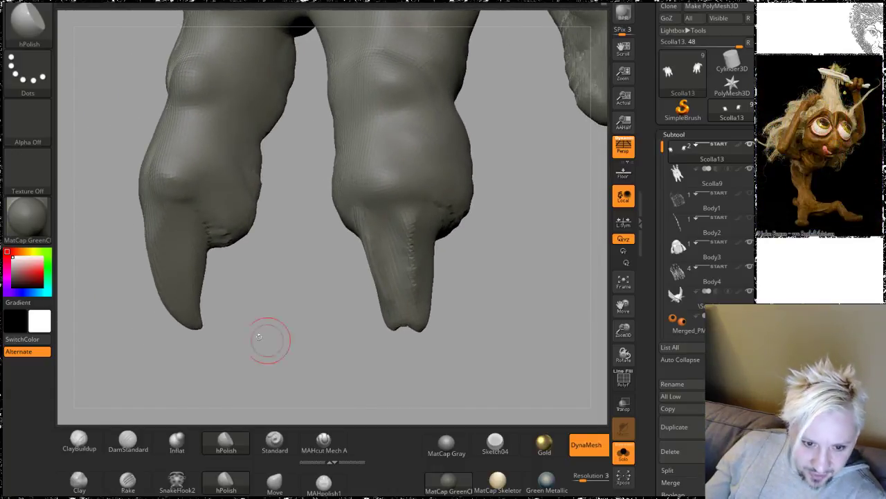
{"action": "mouse_move", "coordinate": [29, 220]}
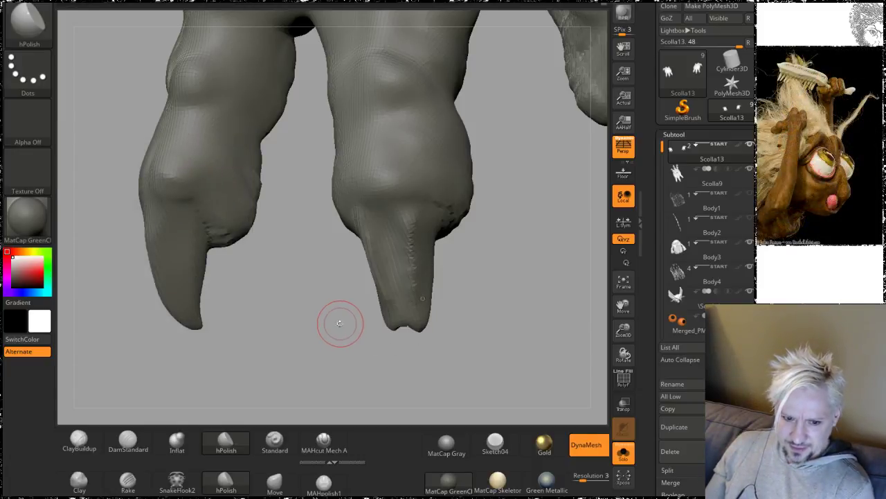
{"action": "left_click_drag", "start_coordinate": [326, 318], "coordinate": [352, 291]}
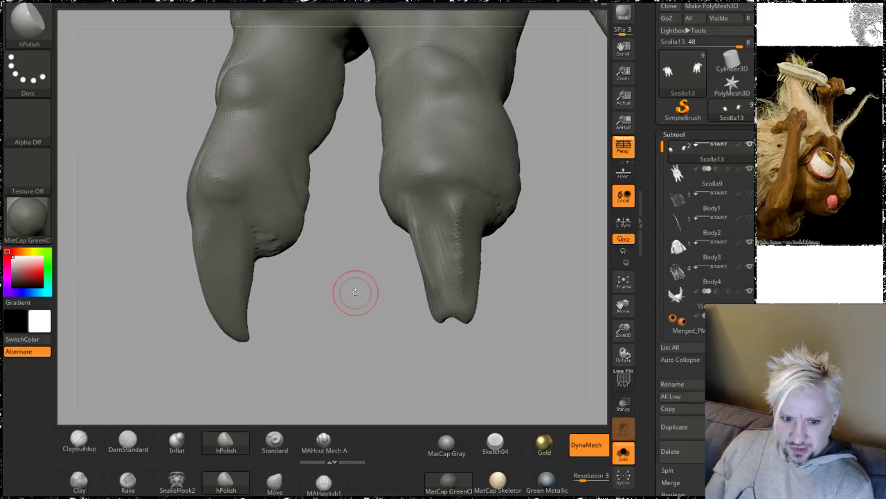
Step: Adjust the forked claw's profile and its two prongs with the Move brush from both sides and the front
{"action": "mouse_move", "coordinate": [364, 330]}
{"action": "left_mouse_down"}
{"action": "mouse_move", "coordinate": [348, 288]}
{"action": "mouse_move", "coordinate": [337, 304]}
{"action": "mouse_move", "coordinate": [348, 330]}
{"action": "mouse_move", "coordinate": [304, 341]}
{"action": "left_mouse_up"}
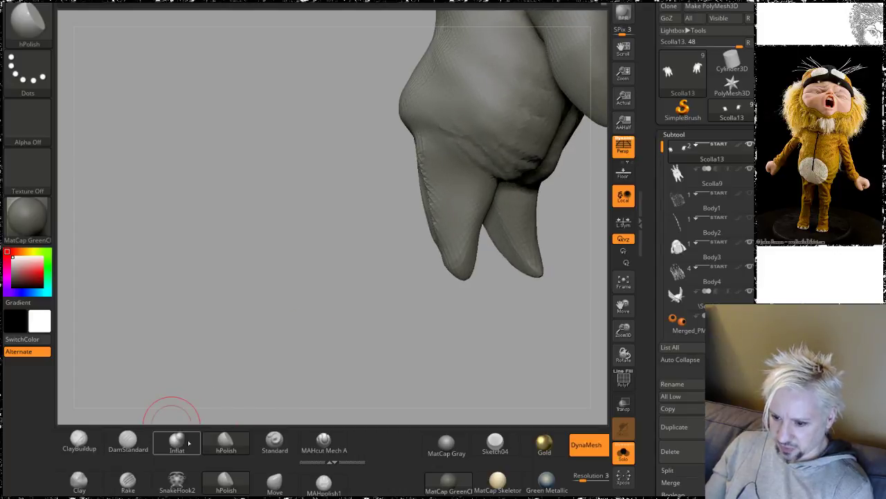
{"action": "left_click", "coordinate": [275, 488]}
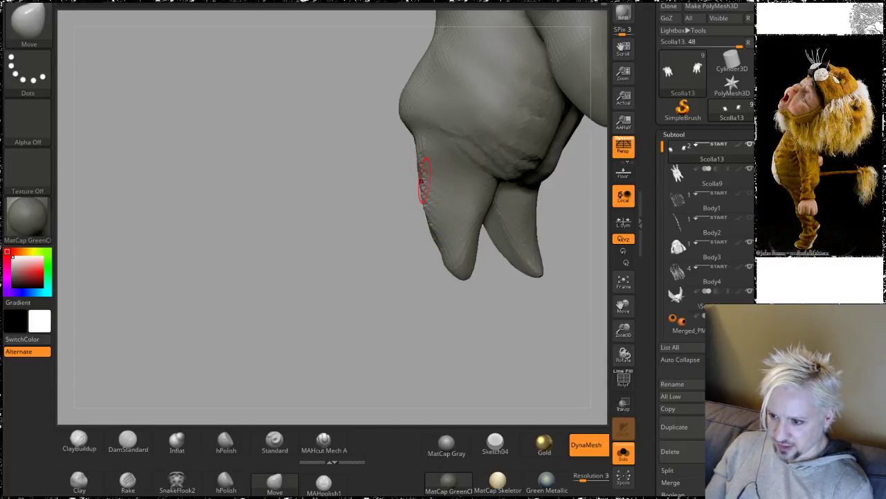
{"action": "mouse_move", "coordinate": [342, 281]}
{"action": "left_mouse_down"}
{"action": "mouse_move", "coordinate": [264, 276]}
{"action": "mouse_move", "coordinate": [277, 243]}
{"action": "mouse_move", "coordinate": [298, 228]}
{"action": "mouse_move", "coordinate": [249, 243]}
{"action": "mouse_move", "coordinate": [430, 248]}
{"action": "left_mouse_up"}
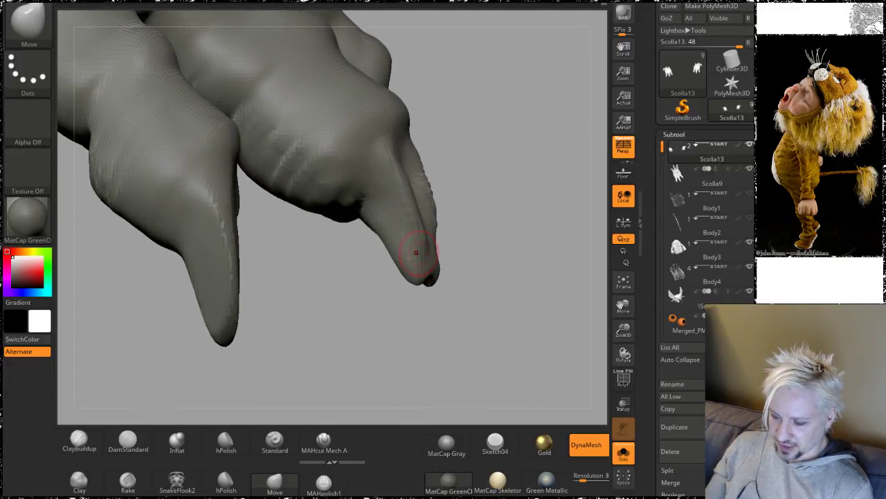
{"action": "left_click_drag", "start_coordinate": [502, 234], "coordinate": [415, 245]}
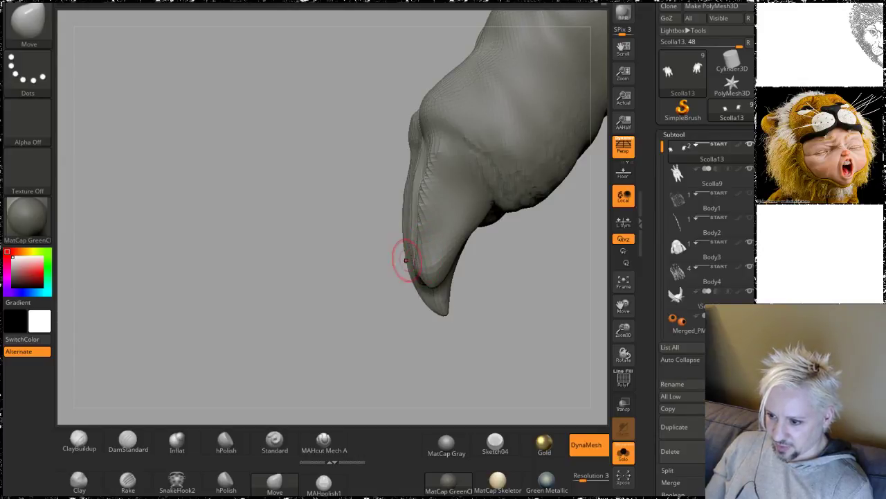
{"action": "left_click_drag", "start_coordinate": [323, 329], "coordinate": [365, 336]}
{"action": "left_click_drag", "start_coordinate": [447, 264], "coordinate": [427, 287]}
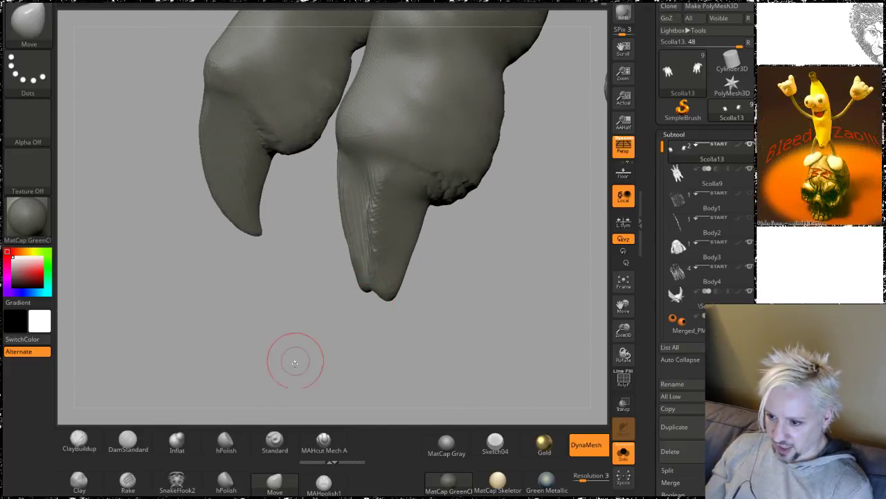
{"action": "mouse_move", "coordinate": [306, 337]}
{"action": "left_mouse_down"}
{"action": "mouse_move", "coordinate": [332, 311]}
{"action": "mouse_move", "coordinate": [322, 317]}
{"action": "left_mouse_up"}
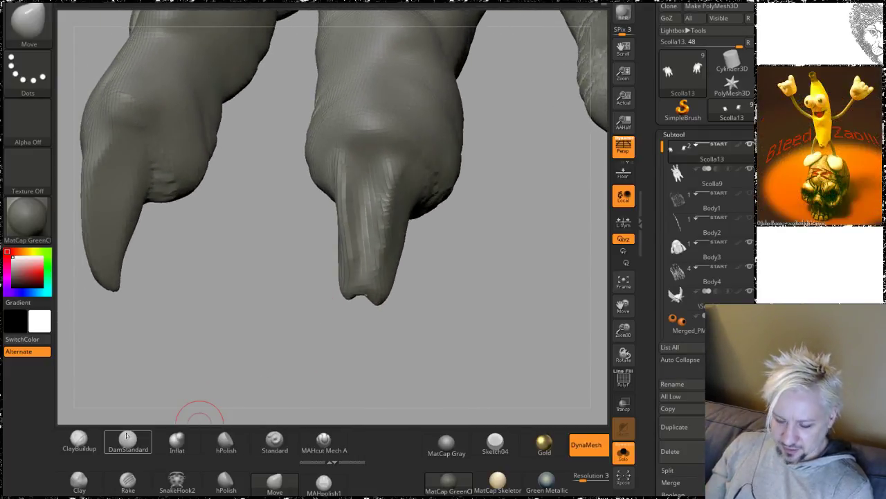
Step: Sharpen the two lengthwise ridges on the back of the forked claw with raised DamStandard strokes
{"action": "left_click_drag", "start_coordinate": [396, 153], "coordinate": [390, 179], "text": "alt"}
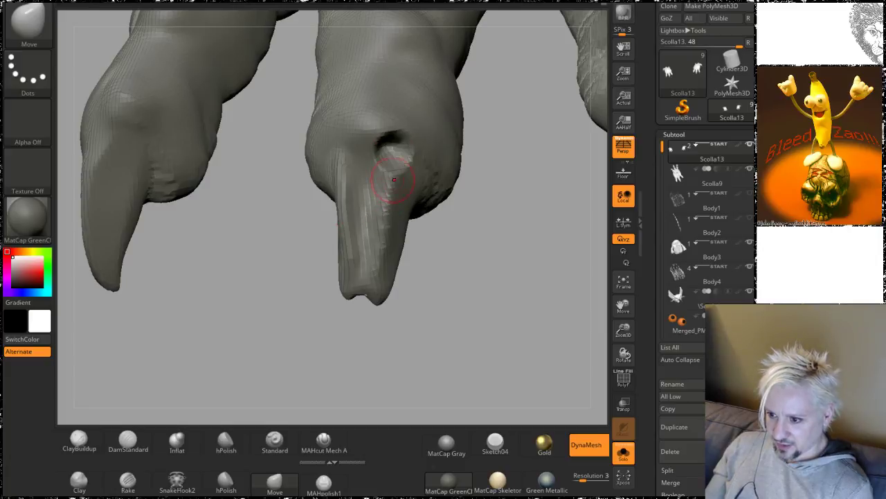
{"action": "key", "text": "ctrl+z"}
{"action": "left_click", "coordinate": [128, 442]}
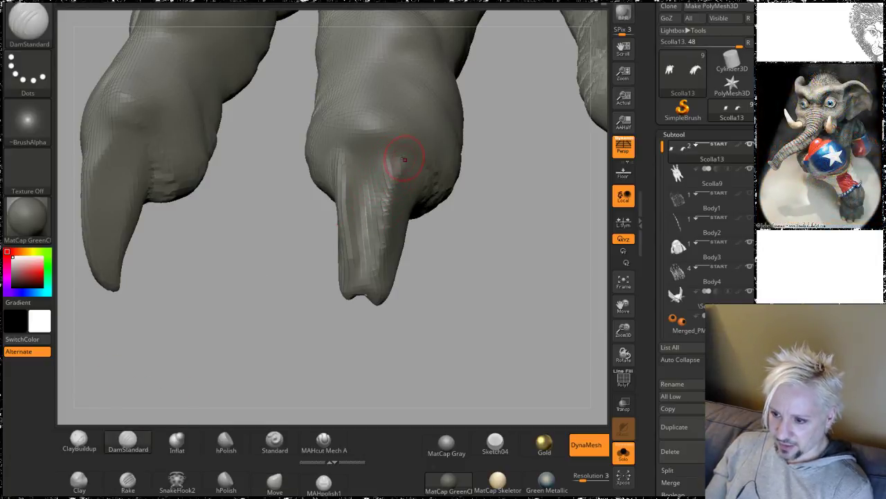
{"action": "key", "text": "shift"}
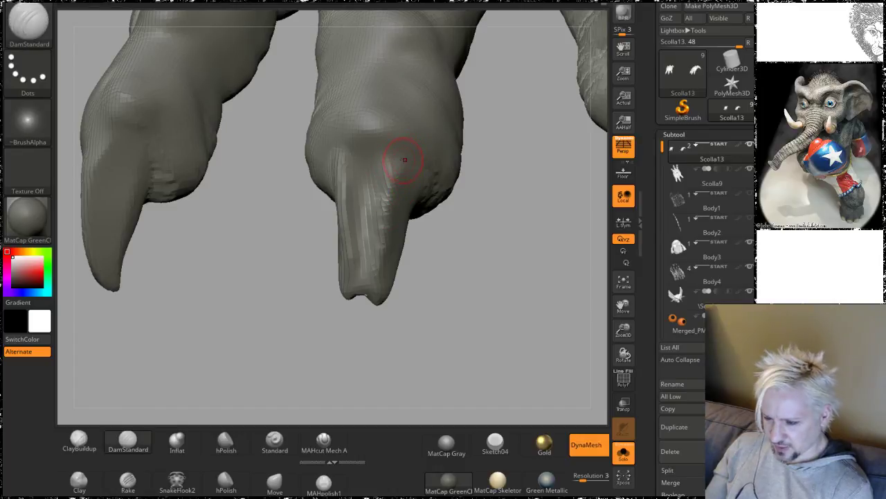
{"action": "key", "text": "ctrl"}
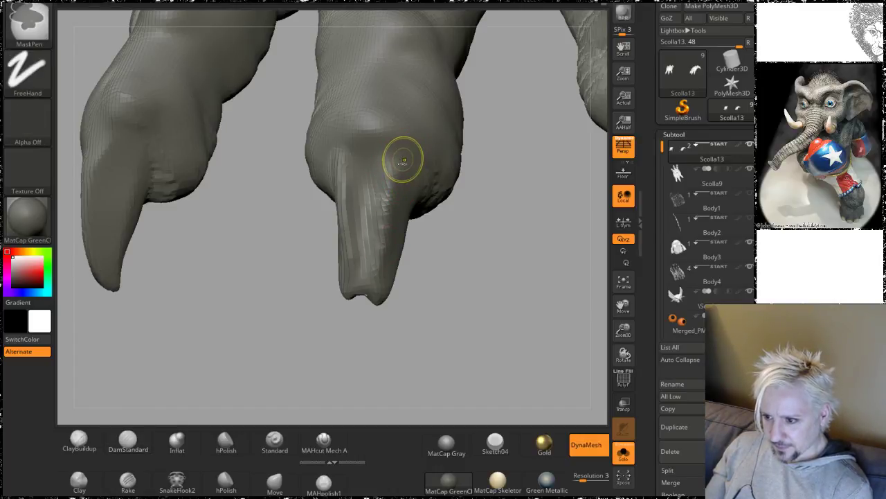
{"action": "left_click_drag", "start_coordinate": [403, 161], "coordinate": [386, 205]}
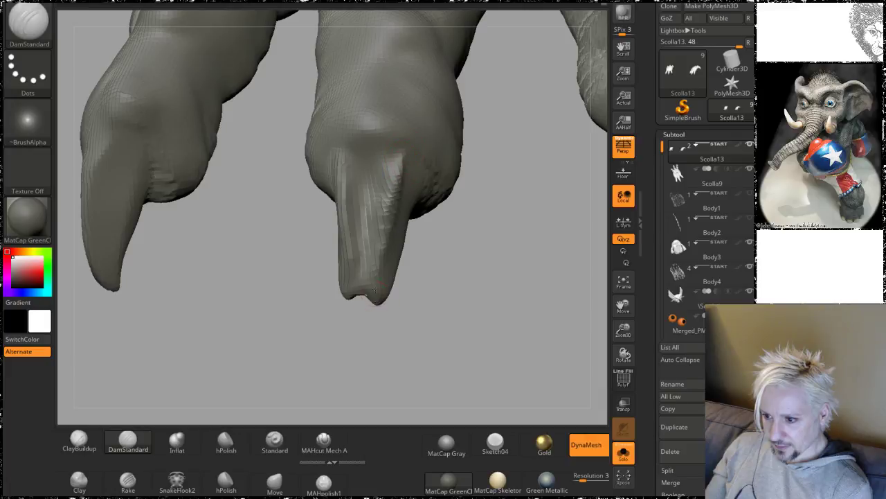
{"action": "mouse_move", "coordinate": [362, 337]}
{"action": "left_mouse_down"}
{"action": "mouse_move", "coordinate": [301, 307]}
{"action": "mouse_move", "coordinate": [363, 301]}
{"action": "mouse_move", "coordinate": [335, 183]}
{"action": "left_mouse_up"}
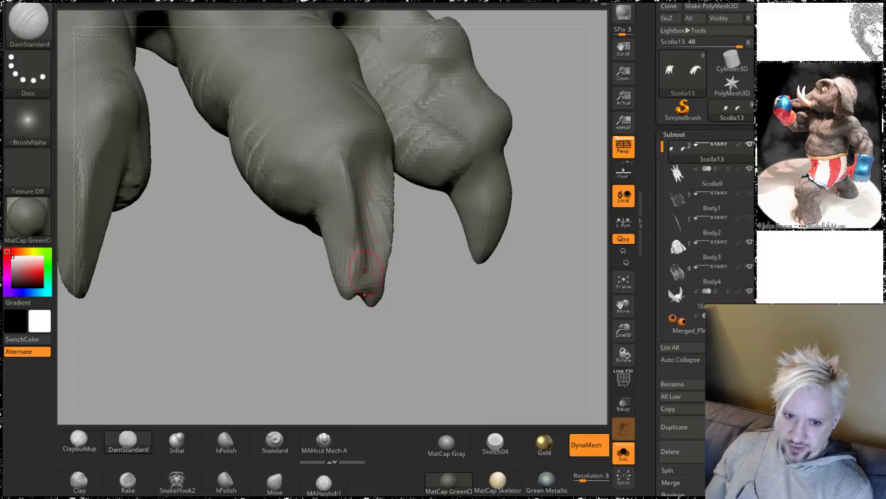
{"action": "mouse_move", "coordinate": [461, 334]}
{"action": "left_mouse_down"}
{"action": "mouse_move", "coordinate": [404, 336]}
{"action": "mouse_move", "coordinate": [422, 345]}
{"action": "left_mouse_up"}
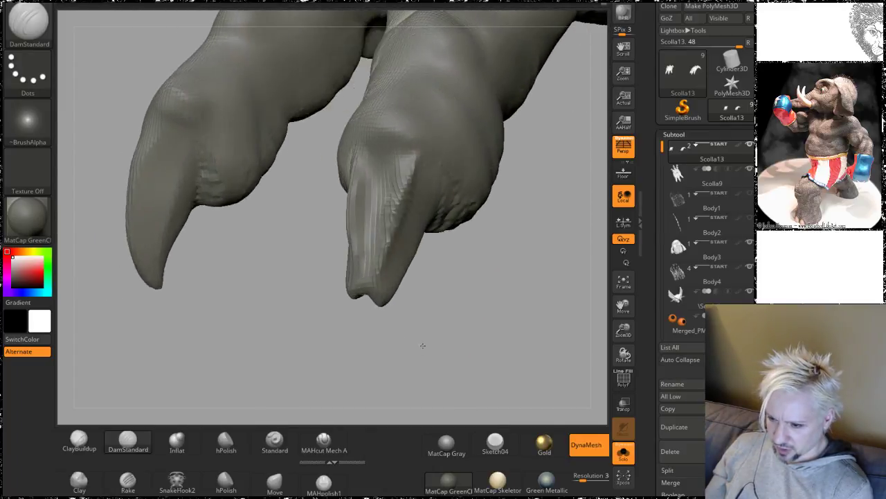
{"action": "key", "text": "ctrl"}
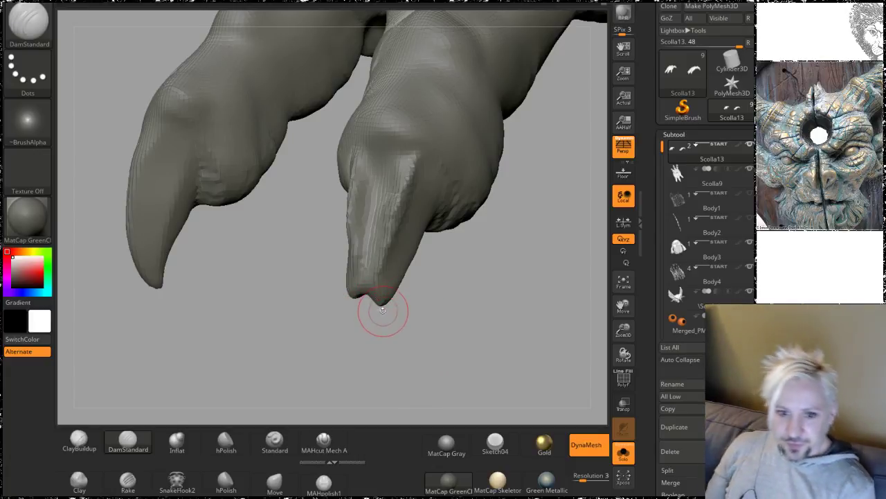
Step: Smooth the rough DamStandard strokes along the forked claw's ridges from the side and front
{"action": "left_click_drag", "start_coordinate": [489, 293], "coordinate": [422, 249]}
{"action": "key", "text": "shift"}
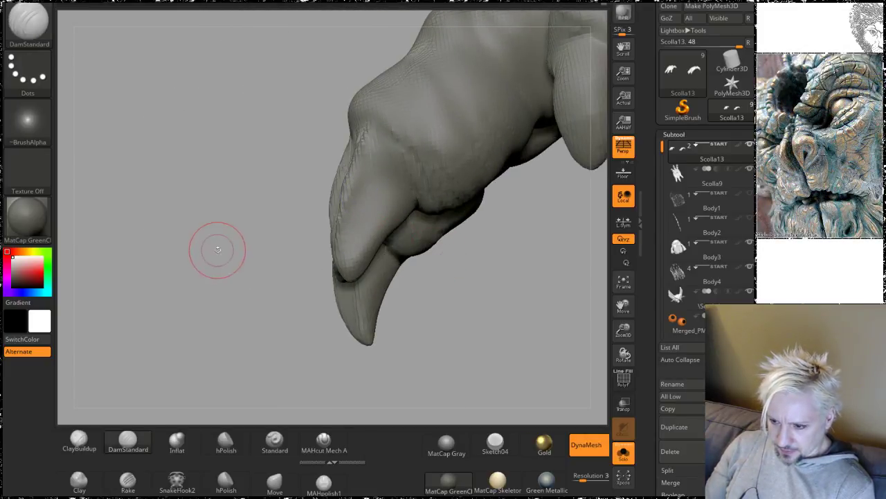
{"action": "left_click_drag", "start_coordinate": [217, 251], "coordinate": [312, 270]}
{"action": "key", "text": "shift"}
{"action": "left_click_drag", "start_coordinate": [500, 271], "coordinate": [418, 227]}
{"action": "key", "text": "shift"}
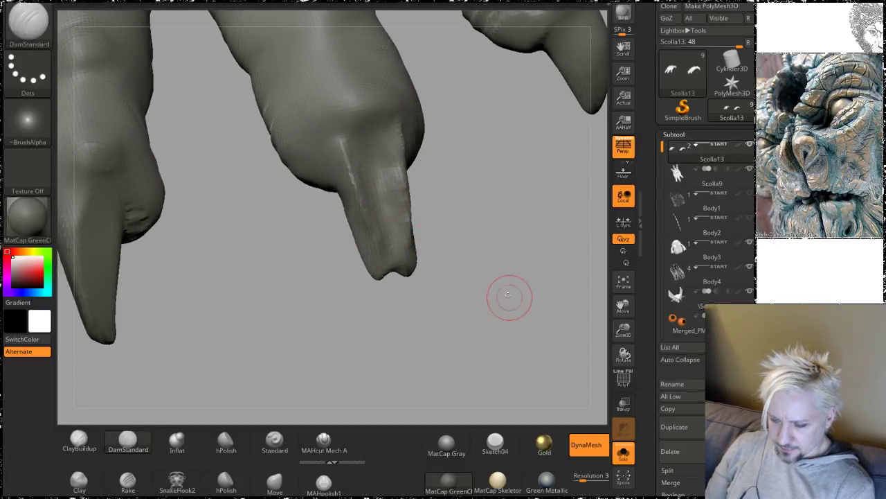
Step: Pull the forked claw's two prong tips outward with the Move brush from the underside to deepen the notch
{"action": "mouse_move", "coordinate": [508, 297]}
{"action": "left_mouse_down"}
{"action": "mouse_move", "coordinate": [481, 277]}
{"action": "mouse_move", "coordinate": [435, 297]}
{"action": "mouse_move", "coordinate": [477, 106]}
{"action": "mouse_move", "coordinate": [490, 87]}
{"action": "mouse_move", "coordinate": [491, 231]}
{"action": "mouse_move", "coordinate": [478, 139]}
{"action": "mouse_move", "coordinate": [462, 135]}
{"action": "mouse_move", "coordinate": [478, 195]}
{"action": "left_mouse_up"}
{"action": "mouse_move", "coordinate": [437, 172]}
{"action": "left_mouse_down"}
{"action": "mouse_move", "coordinate": [439, 135]}
{"action": "mouse_move", "coordinate": [395, 178]}
{"action": "left_mouse_up"}
{"action": "left_click_drag", "start_coordinate": [311, 168], "coordinate": [301, 170]}
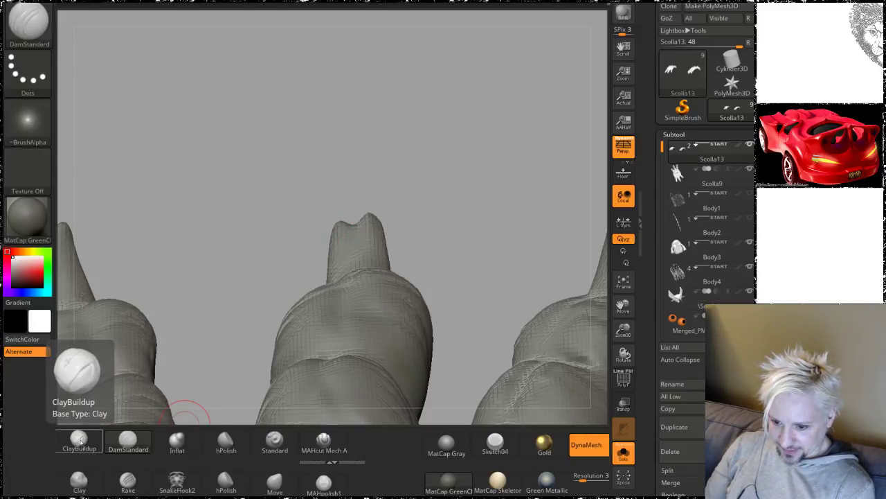
{"action": "left_click", "coordinate": [274, 480]}
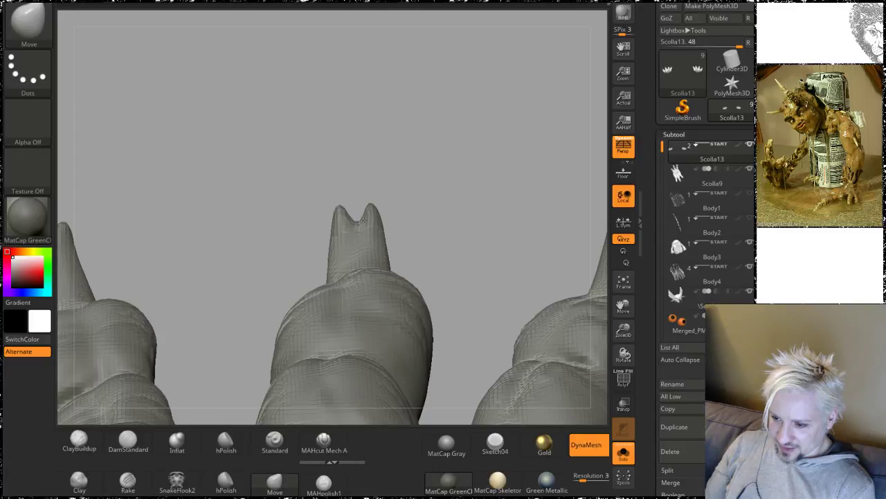
{"action": "left_click_drag", "start_coordinate": [385, 97], "coordinate": [396, 145]}
{"action": "left_click_drag", "start_coordinate": [297, 267], "coordinate": [291, 275]}
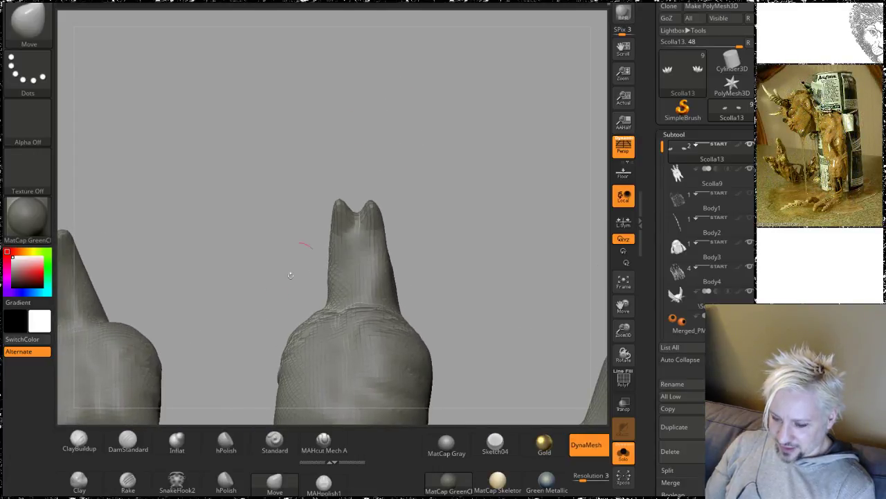
Step: Build up one side of the forked claw's underside with ClayBuildup and smooth its base into the fingertip
{"action": "left_click", "coordinate": [80, 441]}
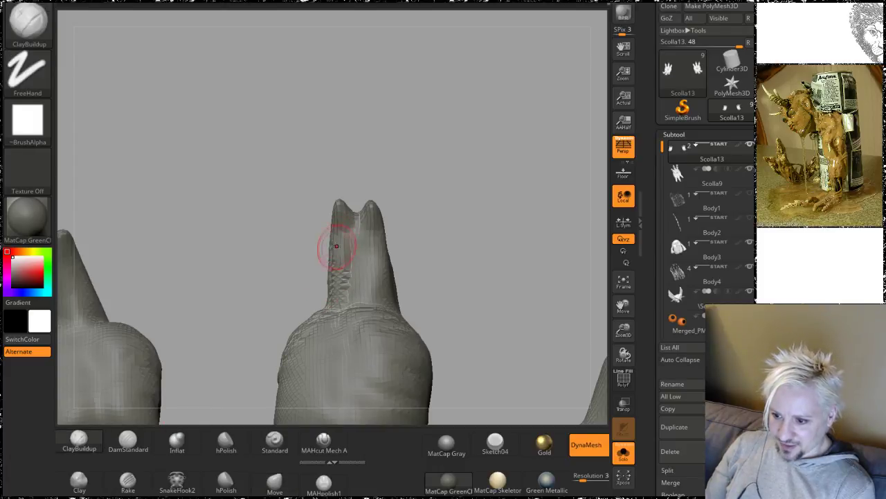
{"action": "mouse_move", "coordinate": [365, 151]}
{"action": "left_mouse_down"}
{"action": "mouse_move", "coordinate": [380, 146]}
{"action": "mouse_move", "coordinate": [374, 167]}
{"action": "left_mouse_up"}
{"action": "left_click_drag", "start_coordinate": [342, 231], "coordinate": [335, 313]}
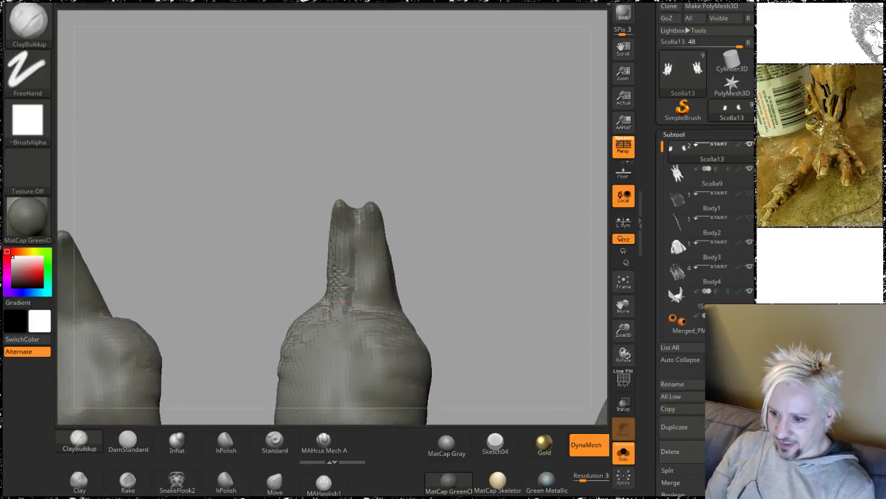
{"action": "left_click_drag", "start_coordinate": [389, 145], "coordinate": [405, 176]}
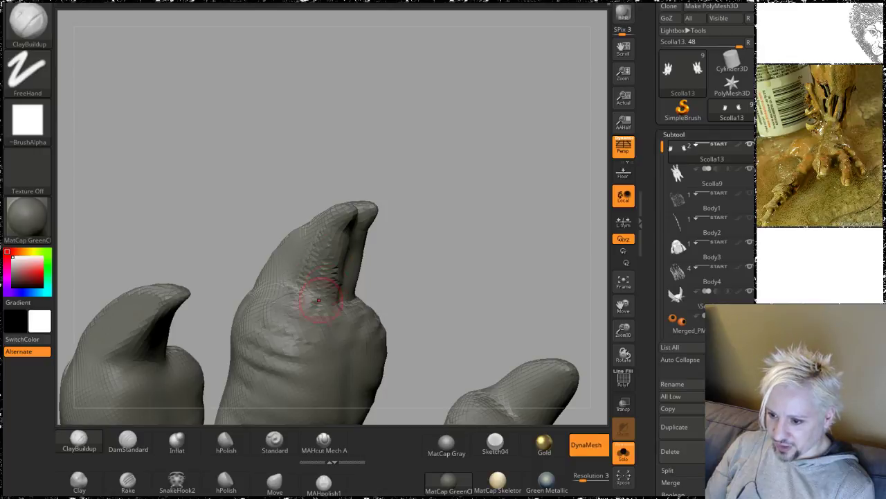
{"action": "left_click_drag", "start_coordinate": [397, 145], "coordinate": [302, 268]}
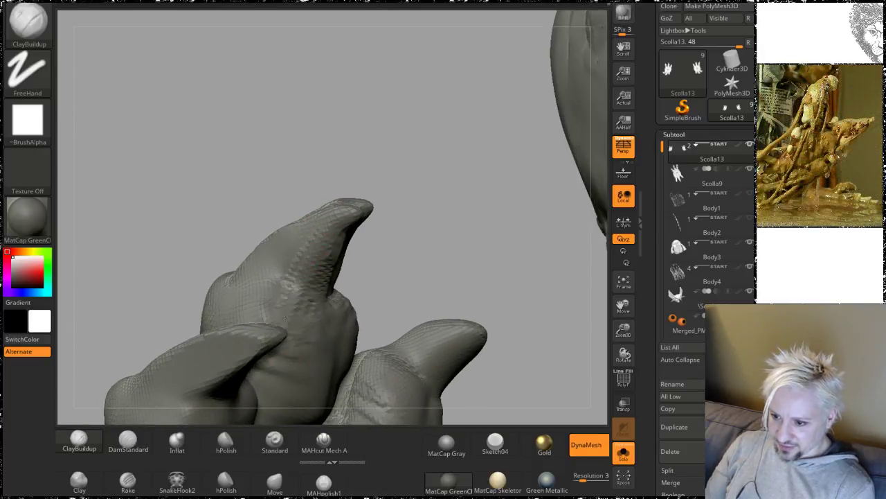
{"action": "key", "text": "shift"}
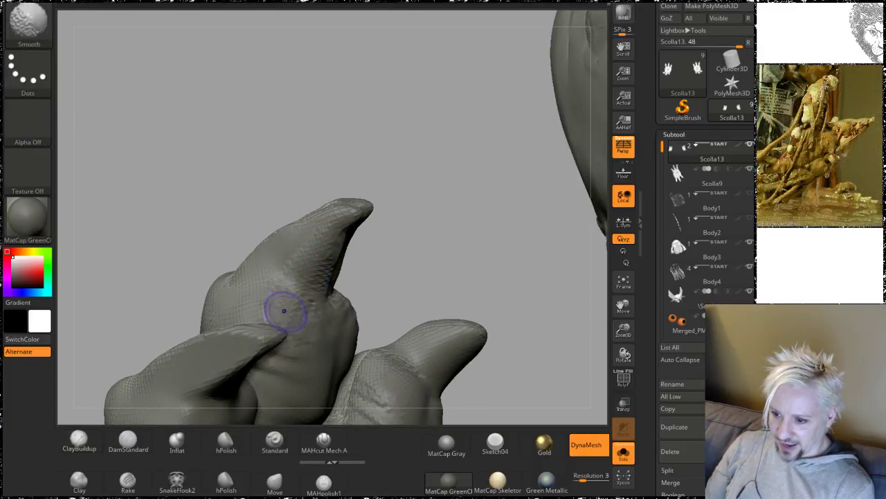
Step: Add more ClayBuildup volume along the underside of the forked claw and smooth the groove between its prongs
{"action": "left_click_drag", "start_coordinate": [406, 194], "coordinate": [381, 104]}
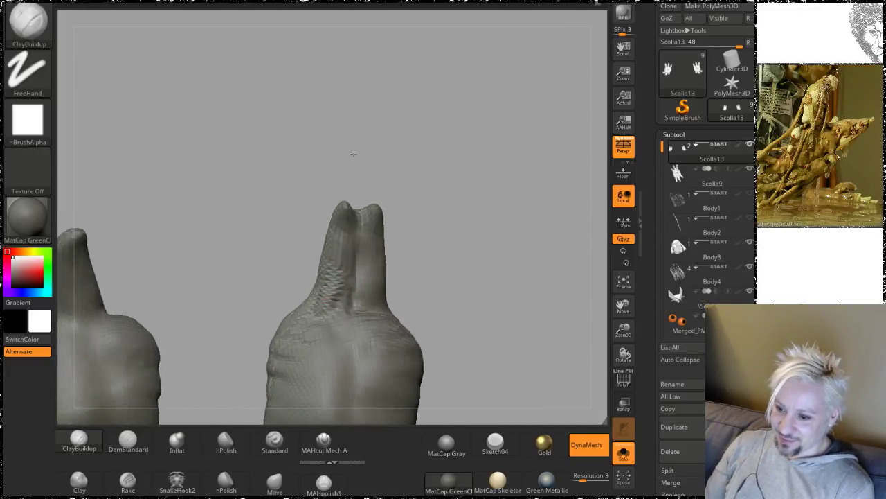
{"action": "left_click_drag", "start_coordinate": [353, 155], "coordinate": [316, 307]}
{"action": "key", "text": "shift"}
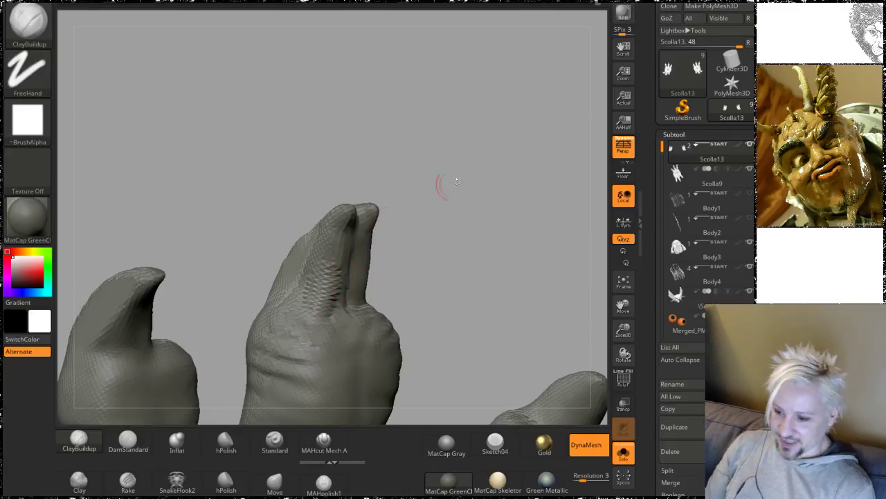
{"action": "left_click_drag", "start_coordinate": [439, 184], "coordinate": [434, 183]}
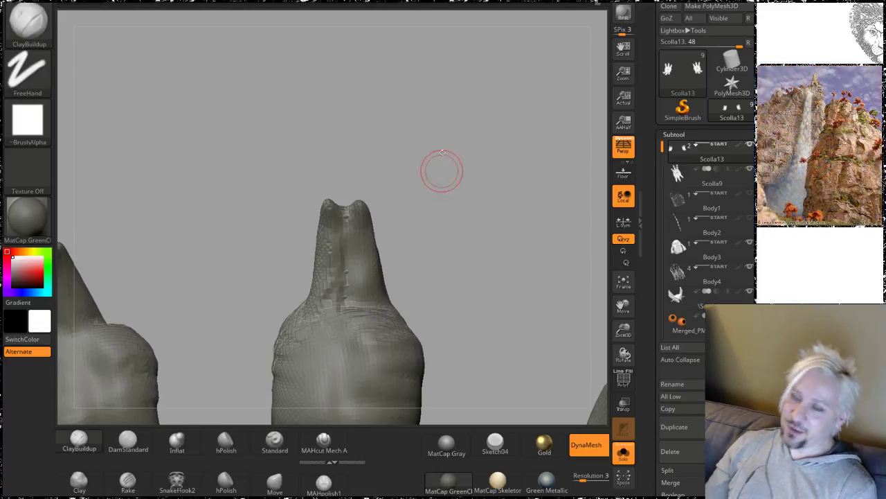
{"action": "key", "text": "shift"}
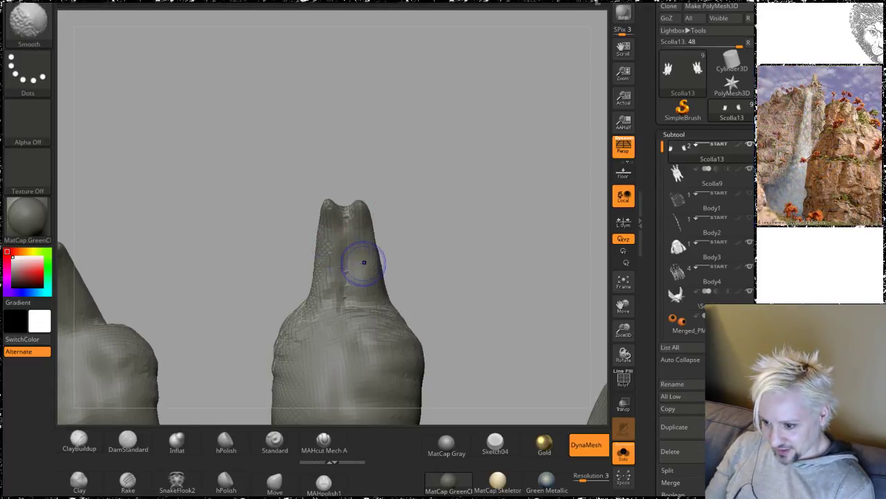
Step: Smooth the side and prong tips of the forked claw from the front and side
{"action": "mouse_move", "coordinate": [454, 155]}
{"action": "left_mouse_down"}
{"action": "mouse_move", "coordinate": [457, 312]}
{"action": "mouse_move", "coordinate": [465, 267]}
{"action": "left_mouse_up"}
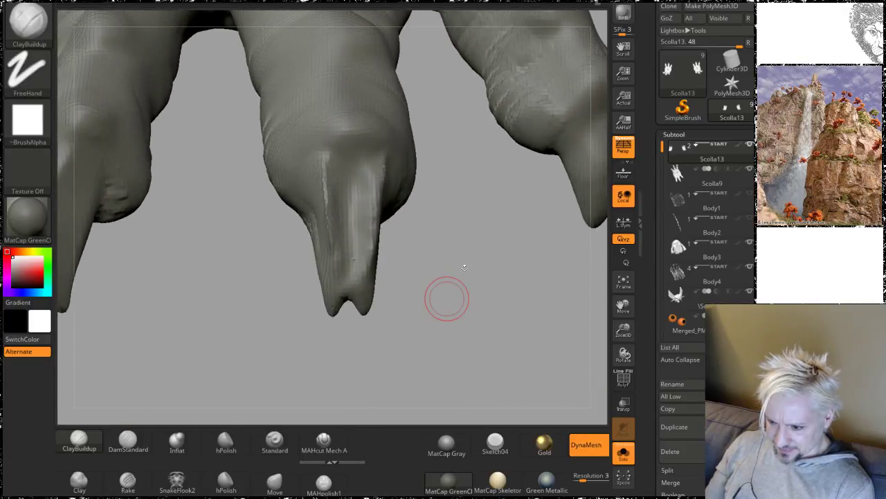
{"action": "left_click_drag", "start_coordinate": [447, 298], "coordinate": [351, 234]}
{"action": "key", "text": "shift"}
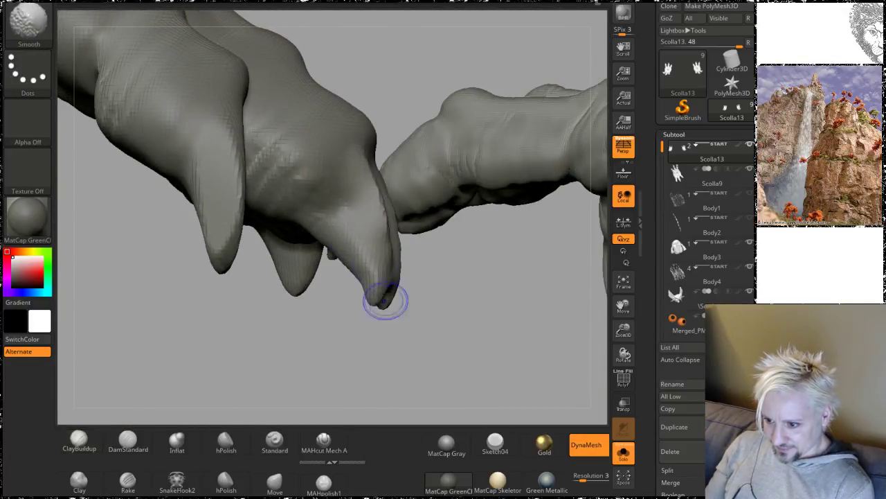
{"action": "mouse_move", "coordinate": [485, 325]}
{"action": "left_mouse_down"}
{"action": "mouse_move", "coordinate": [447, 192]}
{"action": "mouse_move", "coordinate": [445, 337]}
{"action": "mouse_move", "coordinate": [409, 316]}
{"action": "mouse_move", "coordinate": [419, 319]}
{"action": "left_mouse_up"}
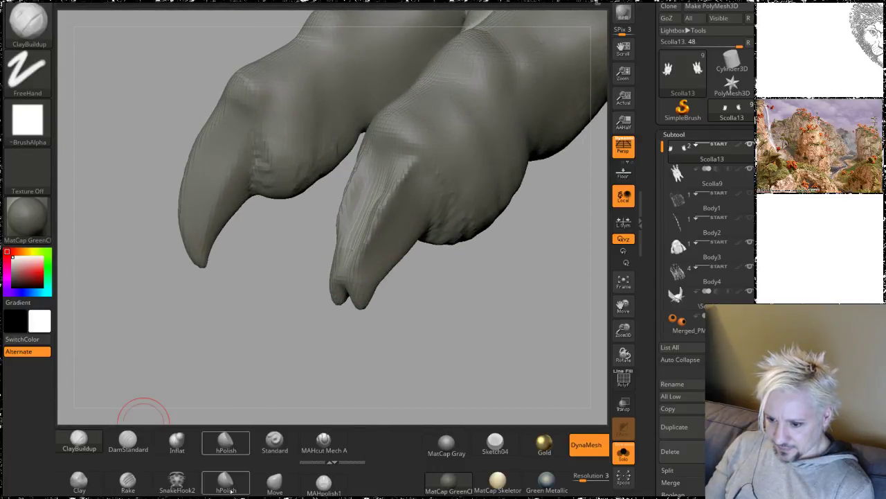
Step: Adjust the curve of the forked claw's back and ridges with the Move brush from several side angles
{"action": "left_click", "coordinate": [274, 482]}
{"action": "left_click_drag", "start_coordinate": [296, 316], "coordinate": [308, 272]}
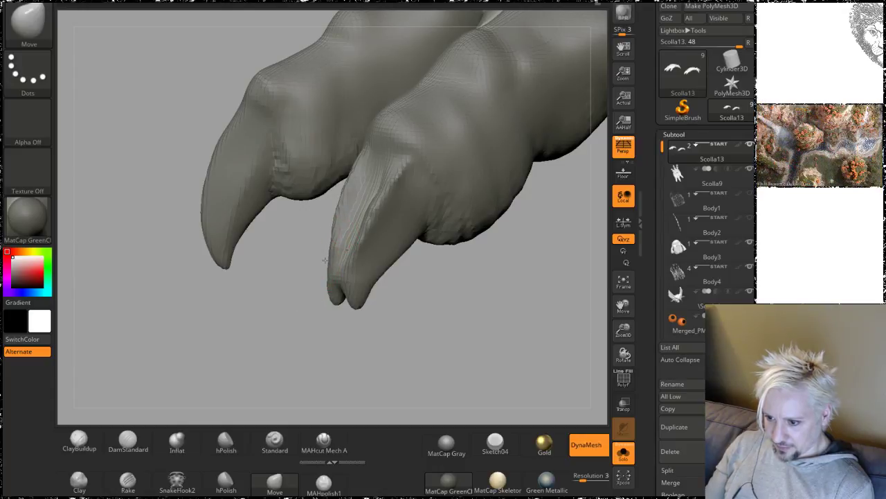
{"action": "mouse_move", "coordinate": [296, 306]}
{"action": "left_mouse_down"}
{"action": "mouse_move", "coordinate": [387, 176]}
{"action": "mouse_move", "coordinate": [389, 219]}
{"action": "mouse_move", "coordinate": [401, 228]}
{"action": "mouse_move", "coordinate": [340, 252]}
{"action": "left_mouse_up"}
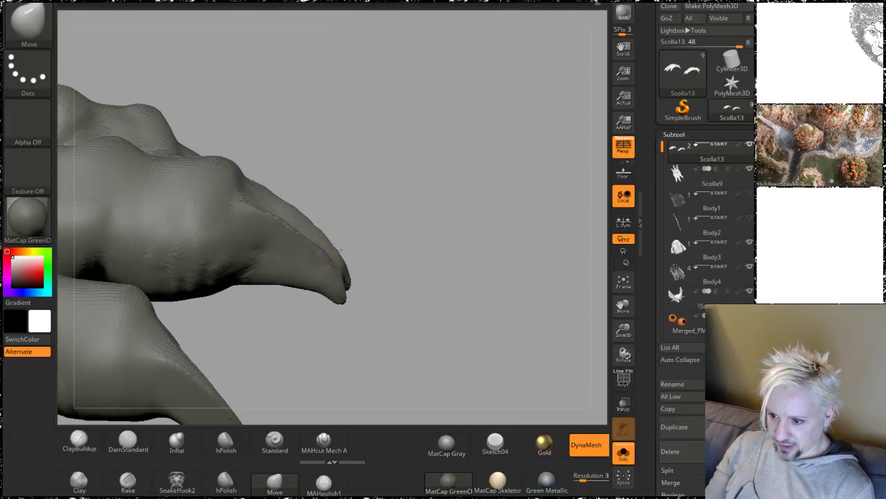
{"action": "left_click_drag", "start_coordinate": [393, 231], "coordinate": [345, 238]}
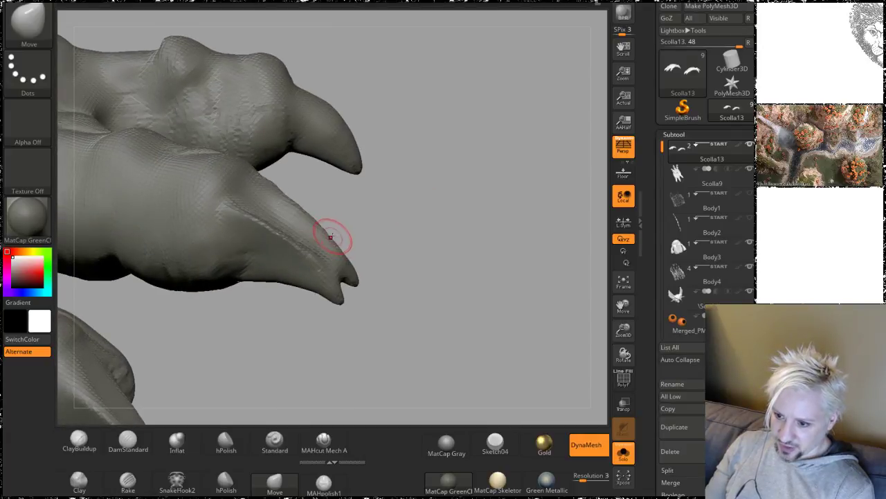
{"action": "left_click_drag", "start_coordinate": [469, 249], "coordinate": [416, 235]}
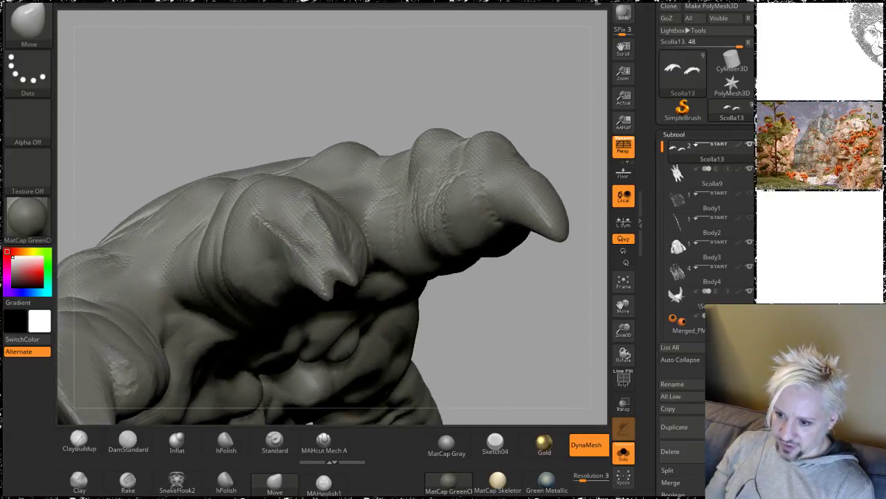
Step: Carve the lengthwise groove between the two prongs of the split claw with the DamStandard brush
{"action": "left_click_drag", "start_coordinate": [308, 422], "coordinate": [238, 342]}
{"action": "left_click", "coordinate": [128, 441]}
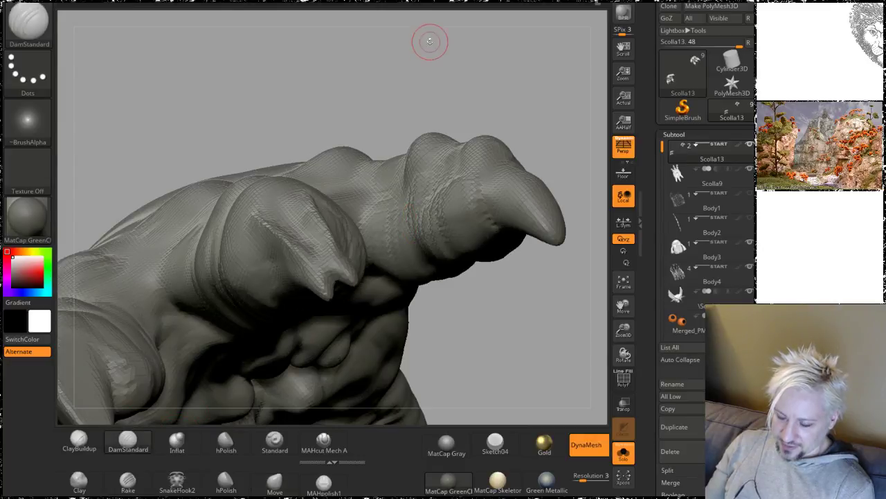
{"action": "left_click_drag", "start_coordinate": [429, 40], "coordinate": [393, 61]}
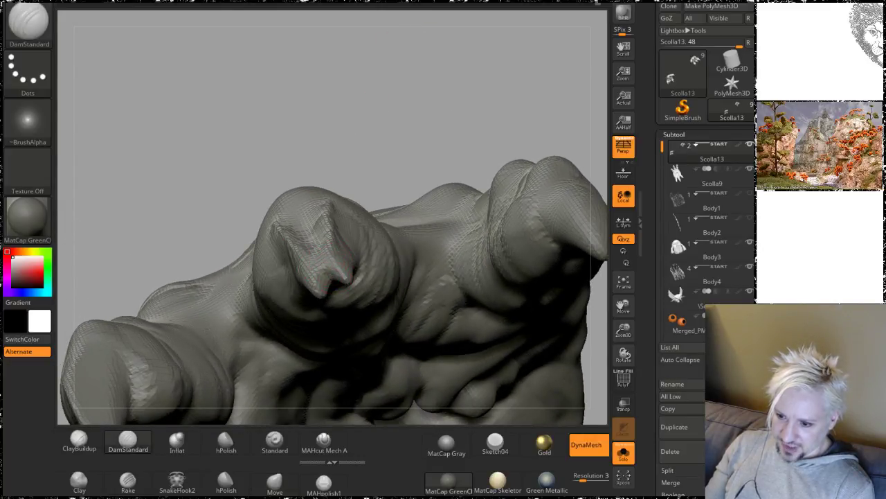
{"action": "left_click_drag", "start_coordinate": [361, 115], "coordinate": [379, 155]}
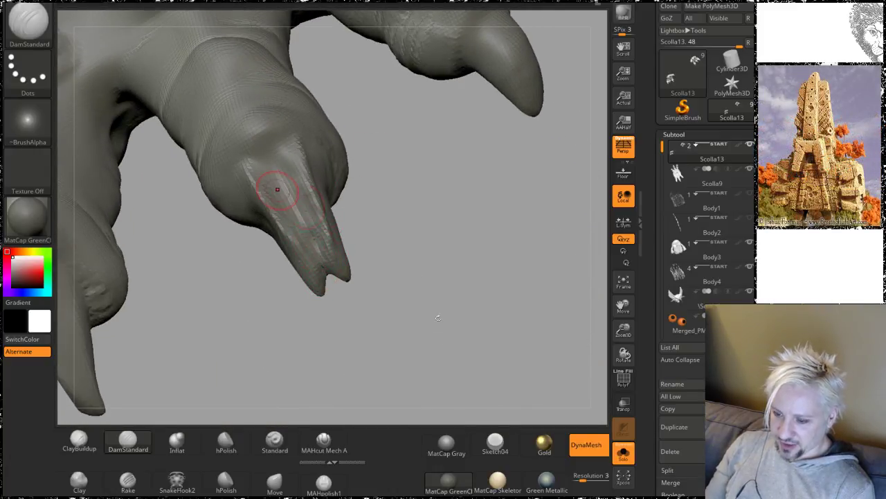
{"action": "left_click_drag", "start_coordinate": [438, 317], "coordinate": [398, 147]}
{"action": "left_click_drag", "start_coordinate": [339, 159], "coordinate": [334, 191]}
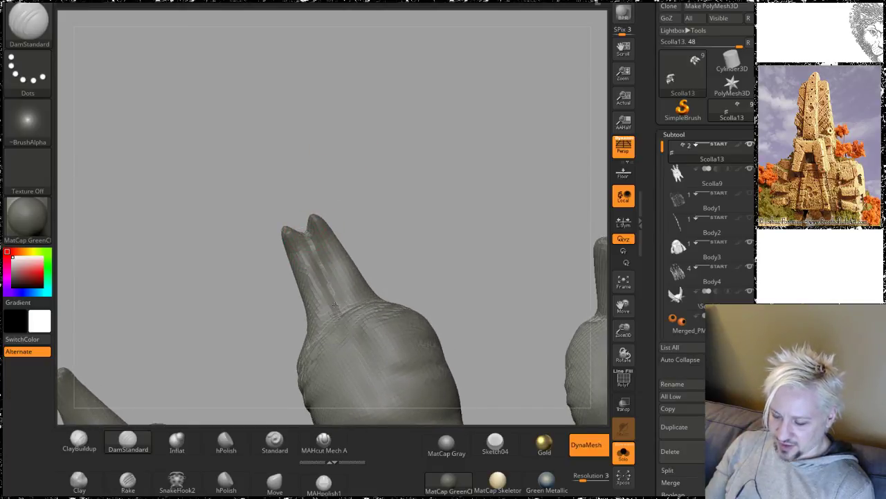
Step: Define the groove on the underside of the split claw and smooth the surface around it
{"action": "mouse_move", "coordinate": [409, 135]}
{"action": "left_mouse_down"}
{"action": "mouse_move", "coordinate": [425, 221]}
{"action": "mouse_move", "coordinate": [422, 182]}
{"action": "mouse_move", "coordinate": [377, 92]}
{"action": "mouse_move", "coordinate": [362, 115]}
{"action": "mouse_move", "coordinate": [437, 99]}
{"action": "mouse_move", "coordinate": [349, 107]}
{"action": "mouse_move", "coordinate": [311, 132]}
{"action": "mouse_move", "coordinate": [277, 233]}
{"action": "left_mouse_up"}
{"action": "key", "text": "shift"}
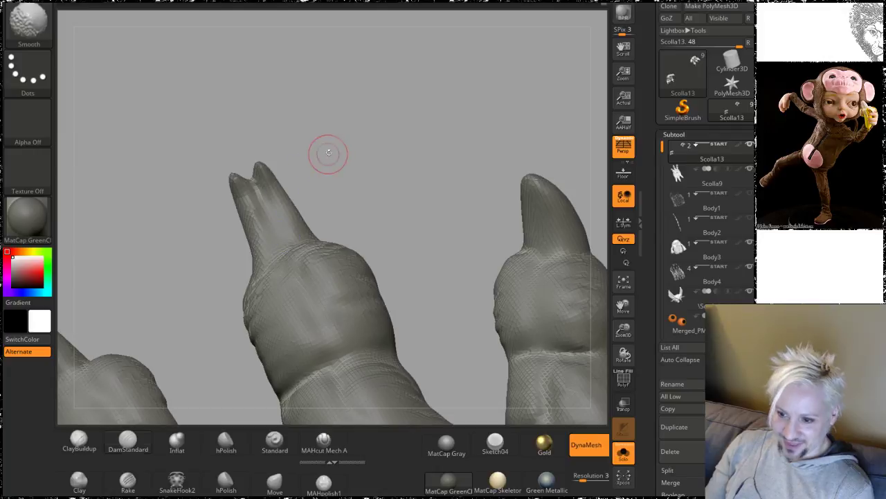
{"action": "left_click_drag", "start_coordinate": [367, 141], "coordinate": [371, 164]}
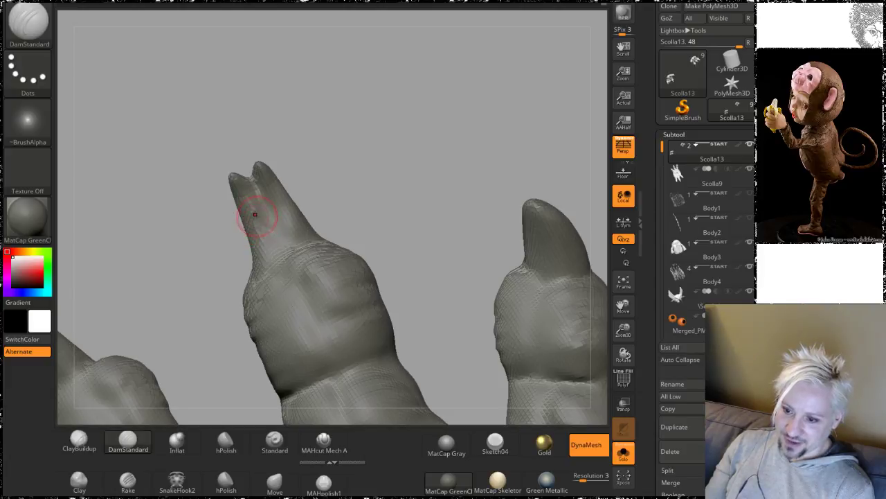
{"action": "key", "text": "shift"}
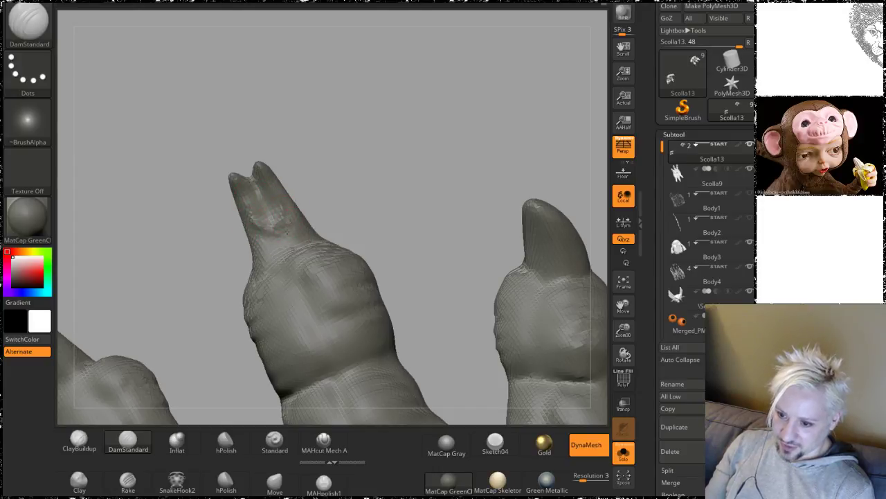
Step: Build up volume on the underside of the split claw near its base with the ClayBuildup brush
{"action": "left_click", "coordinate": [79, 440]}
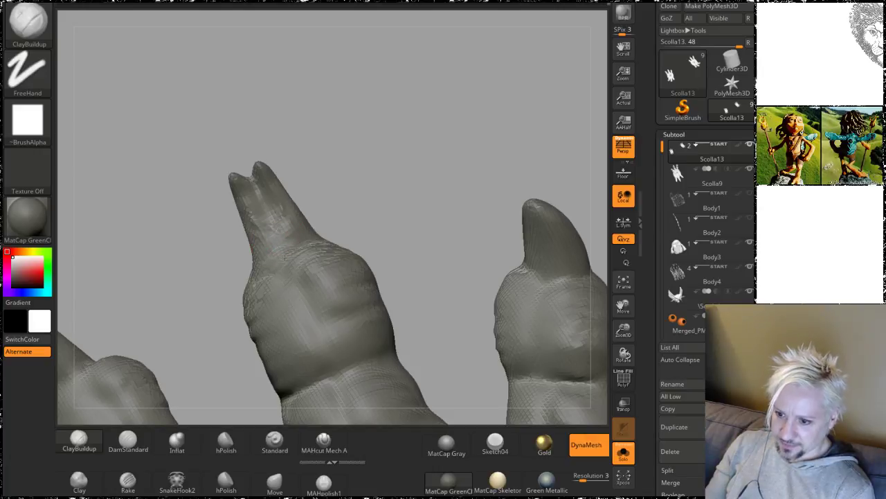
{"action": "mouse_move", "coordinate": [360, 121]}
{"action": "left_mouse_down"}
{"action": "mouse_move", "coordinate": [340, 152]}
{"action": "mouse_move", "coordinate": [356, 119]}
{"action": "mouse_move", "coordinate": [406, 123]}
{"action": "mouse_move", "coordinate": [426, 145]}
{"action": "mouse_move", "coordinate": [451, 104]}
{"action": "mouse_move", "coordinate": [435, 109]}
{"action": "left_mouse_up"}
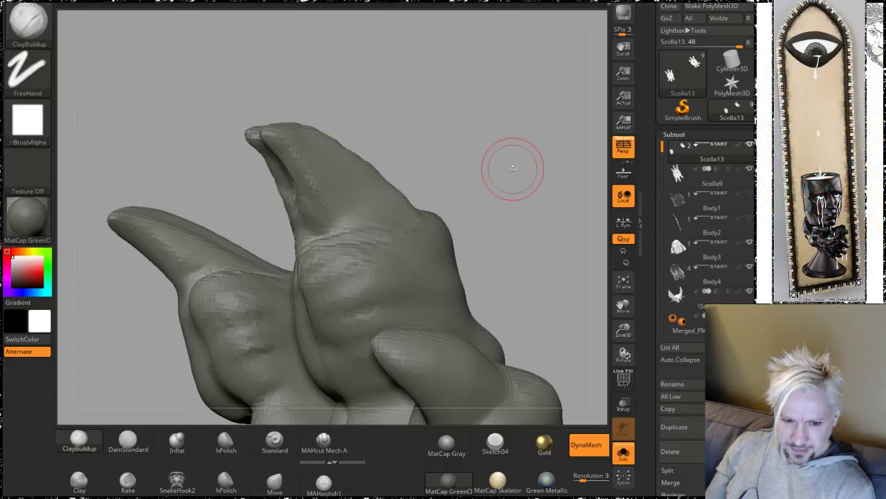
{"action": "mouse_move", "coordinate": [510, 170]}
{"action": "left_mouse_down"}
{"action": "mouse_move", "coordinate": [506, 148]}
{"action": "mouse_move", "coordinate": [507, 169]}
{"action": "mouse_move", "coordinate": [460, 146]}
{"action": "mouse_move", "coordinate": [477, 169]}
{"action": "left_mouse_up"}
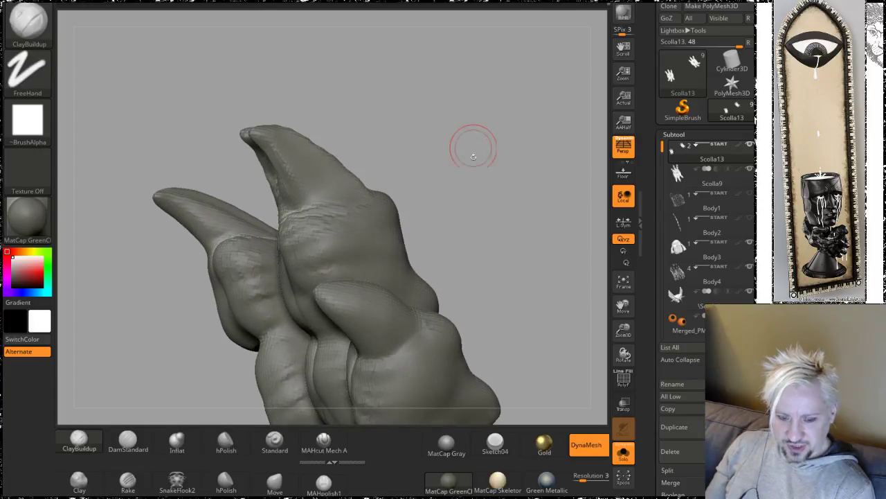
{"action": "mouse_move", "coordinate": [473, 145]}
{"action": "left_mouse_down", "text": "alt"}
{"action": "mouse_move", "coordinate": [480, 153]}
{"action": "mouse_move", "coordinate": [503, 138]}
{"action": "mouse_move", "coordinate": [449, 157]}
{"action": "mouse_move", "coordinate": [439, 143]}
{"action": "mouse_move", "coordinate": [409, 148]}
{"action": "left_mouse_up", "text": "alt"}
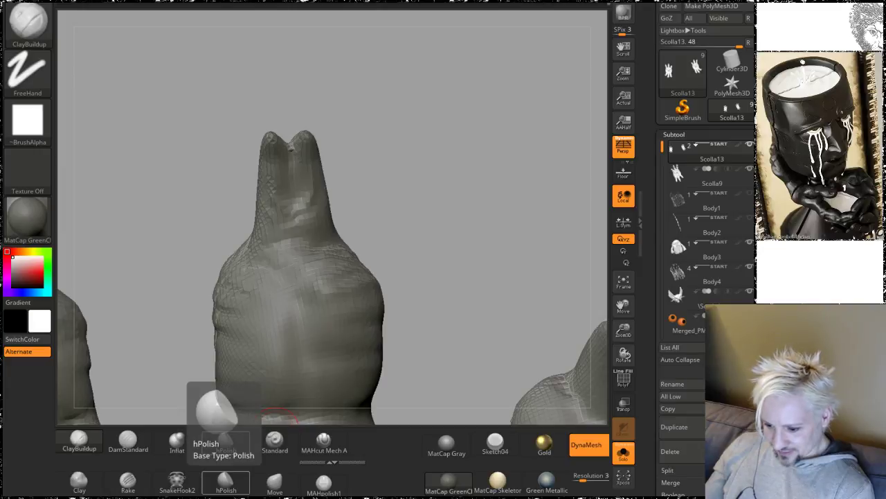
{"action": "key", "text": "alt+Tab"}
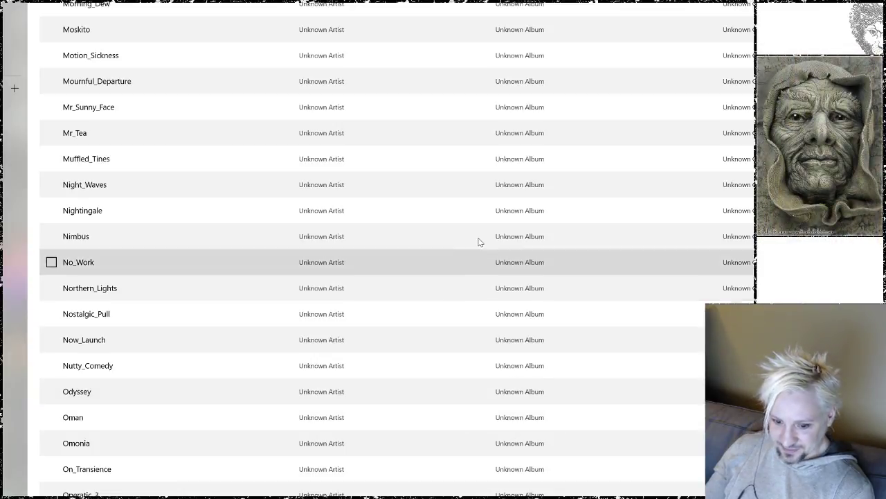
{"action": "key", "text": "alt+Tab"}
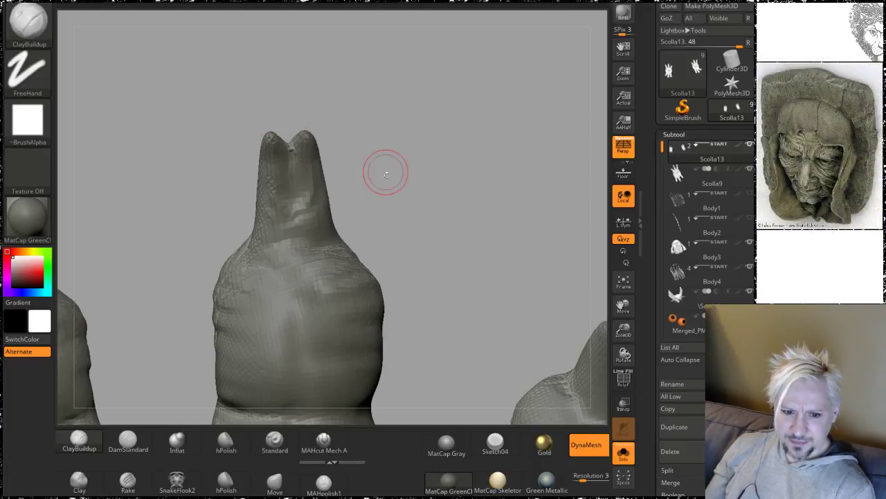
Step: Fill out the underside of the split claw where it meets the finger pad with ClayBuildup, and smooth the strokes
{"action": "mouse_move", "coordinate": [386, 174]}
{"action": "left_mouse_down"}
{"action": "mouse_move", "coordinate": [394, 158]}
{"action": "mouse_move", "coordinate": [402, 175]}
{"action": "mouse_move", "coordinate": [425, 131]}
{"action": "mouse_move", "coordinate": [382, 143]}
{"action": "left_mouse_up"}
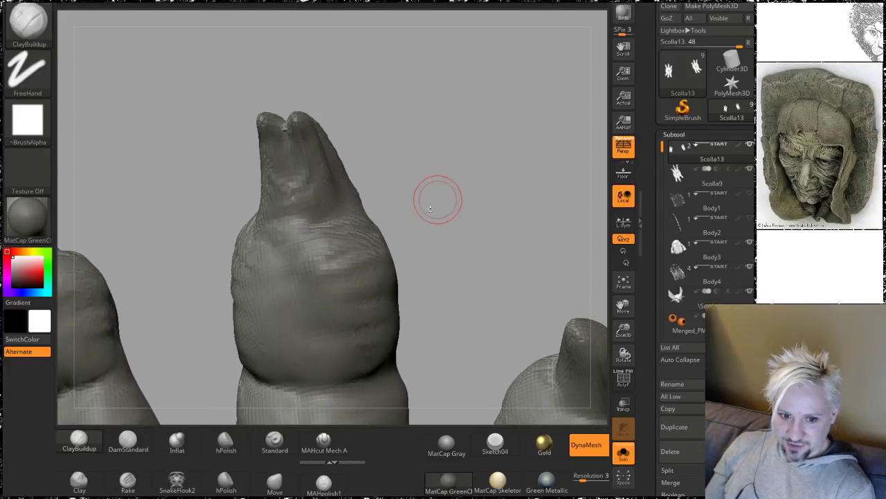
{"action": "mouse_move", "coordinate": [437, 198]}
{"action": "left_mouse_down"}
{"action": "mouse_move", "coordinate": [431, 184]}
{"action": "mouse_move", "coordinate": [463, 152]}
{"action": "mouse_move", "coordinate": [443, 159]}
{"action": "mouse_move", "coordinate": [450, 135]}
{"action": "mouse_move", "coordinate": [475, 136]}
{"action": "left_mouse_up"}
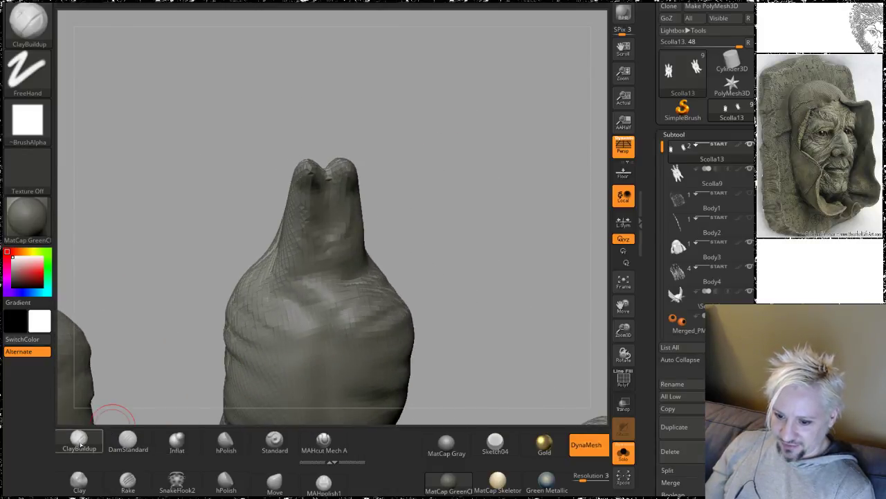
{"action": "key", "text": "b"}
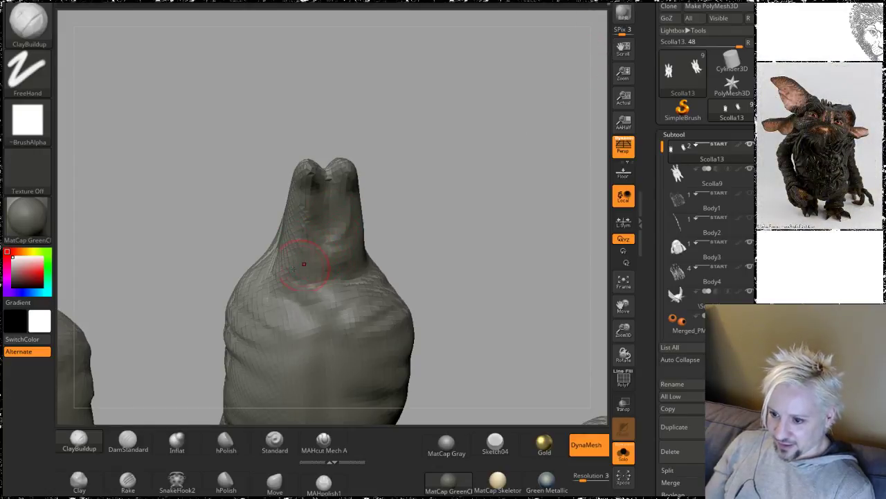
{"action": "mouse_move", "coordinate": [478, 160]}
{"action": "left_mouse_down"}
{"action": "mouse_move", "coordinate": [423, 183]}
{"action": "mouse_move", "coordinate": [338, 258]}
{"action": "left_mouse_up"}
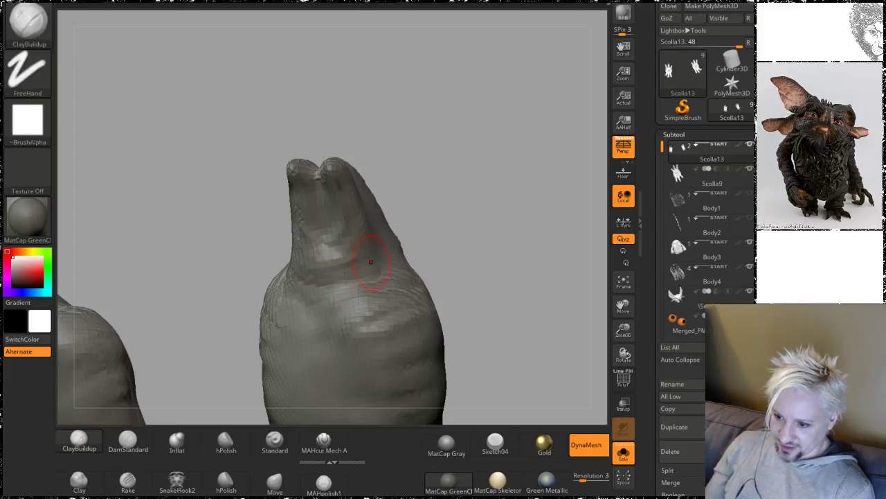
{"action": "left_click_drag", "start_coordinate": [468, 167], "coordinate": [346, 249]}
{"action": "key", "text": "shift"}
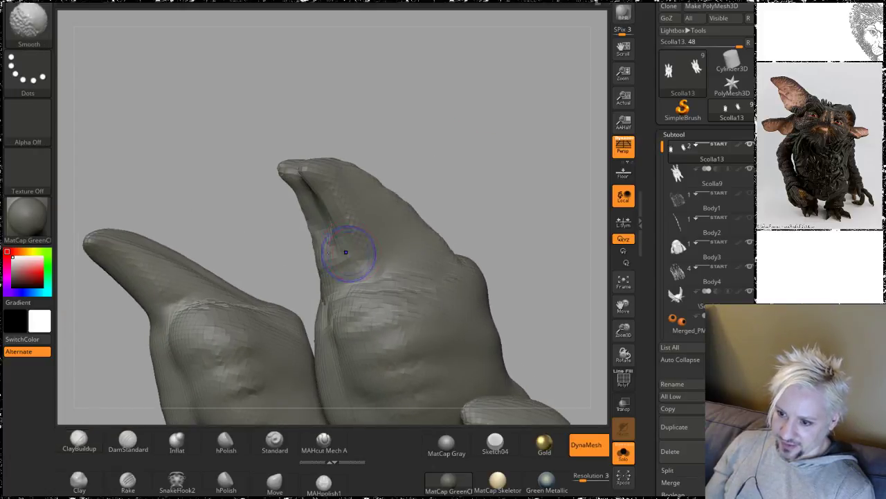
Step: Add clay along both sides of the split claw's base to blend it into the fingertip, and smooth the transition
{"action": "mouse_move", "coordinate": [417, 81]}
{"action": "left_mouse_down"}
{"action": "mouse_move", "coordinate": [453, 122]}
{"action": "mouse_move", "coordinate": [420, 151]}
{"action": "left_mouse_up"}
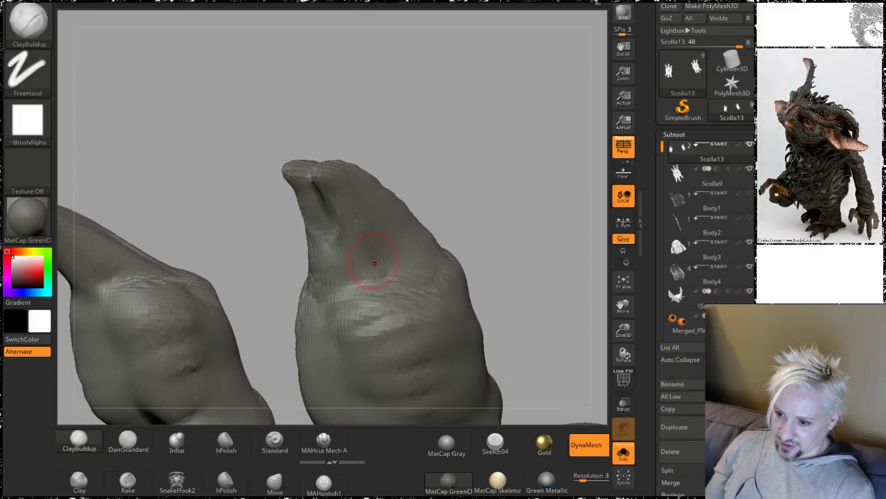
{"action": "left_click_drag", "start_coordinate": [408, 119], "coordinate": [526, 118]}
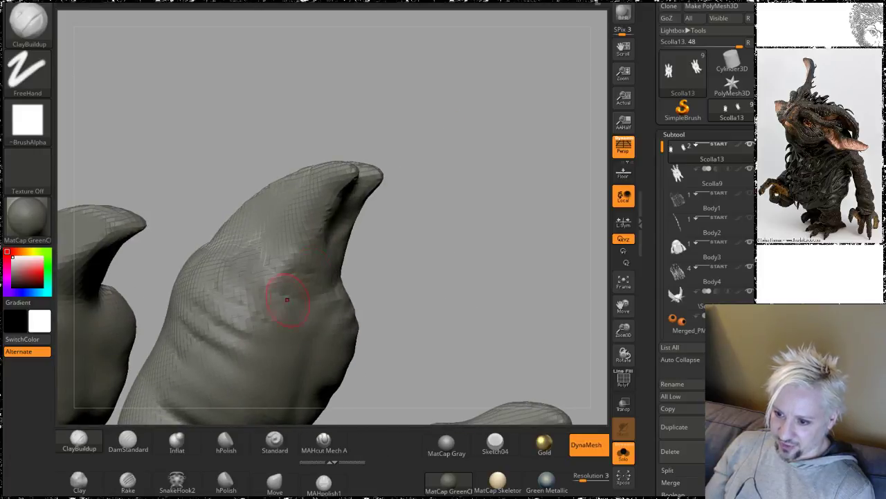
{"action": "left_click_drag", "start_coordinate": [415, 96], "coordinate": [445, 180]}
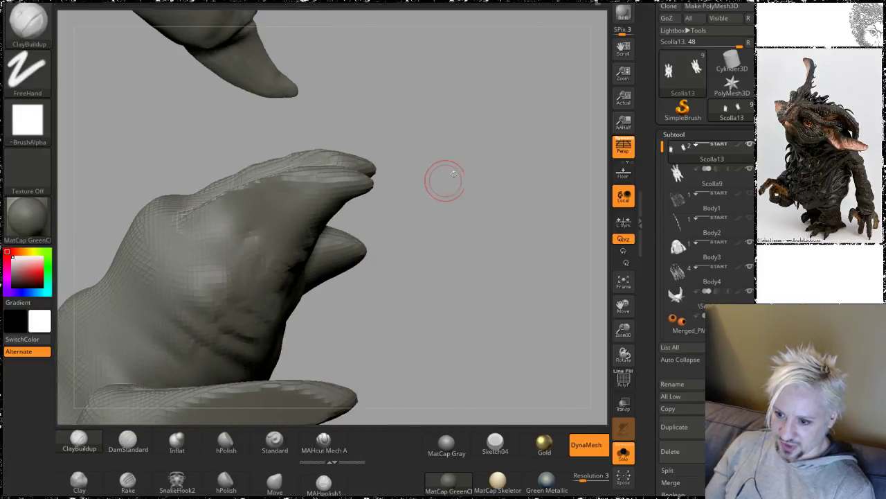
{"action": "left_click_drag", "start_coordinate": [491, 212], "coordinate": [448, 156]}
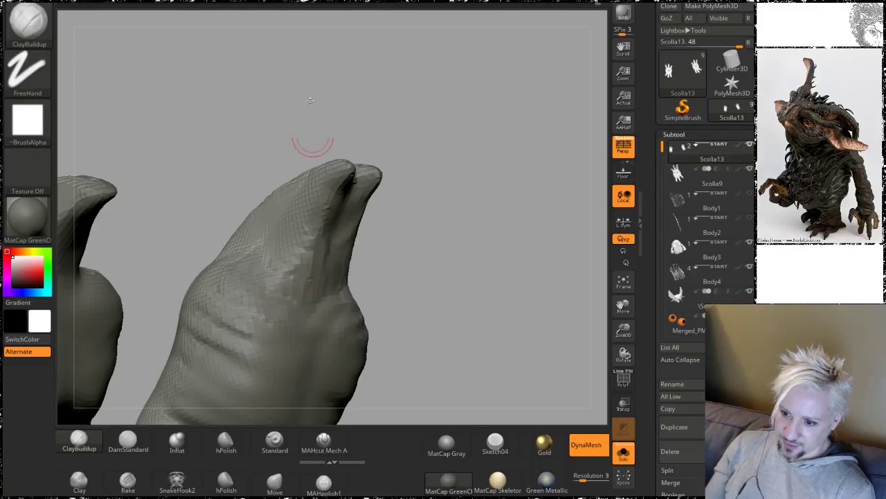
{"action": "left_click_drag", "start_coordinate": [312, 138], "coordinate": [280, 288]}
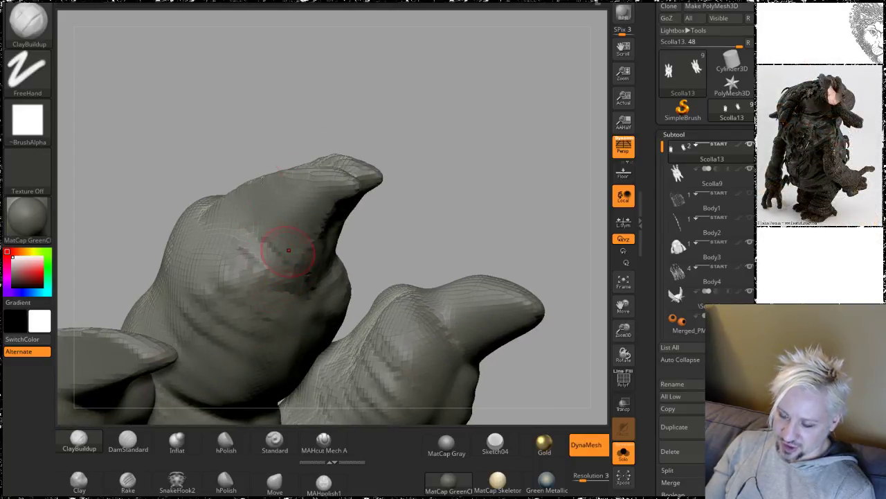
{"action": "left_click_drag", "start_coordinate": [289, 250], "coordinate": [295, 262]}
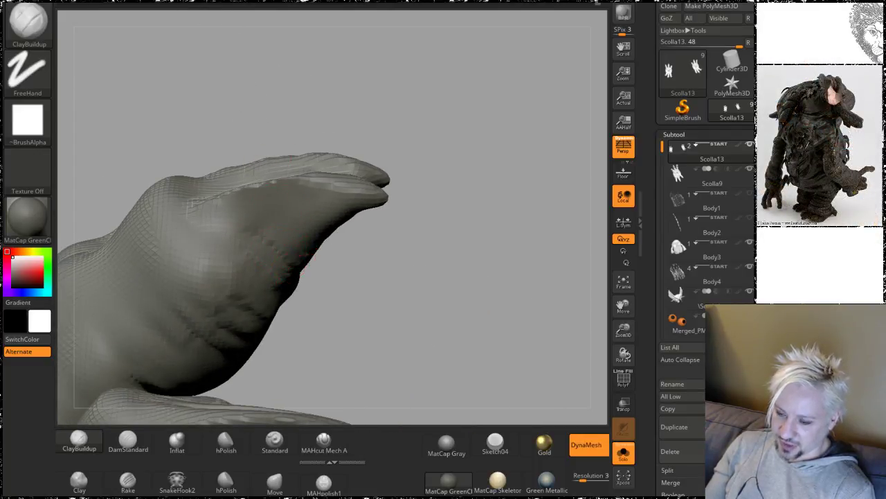
{"action": "key", "text": "shift"}
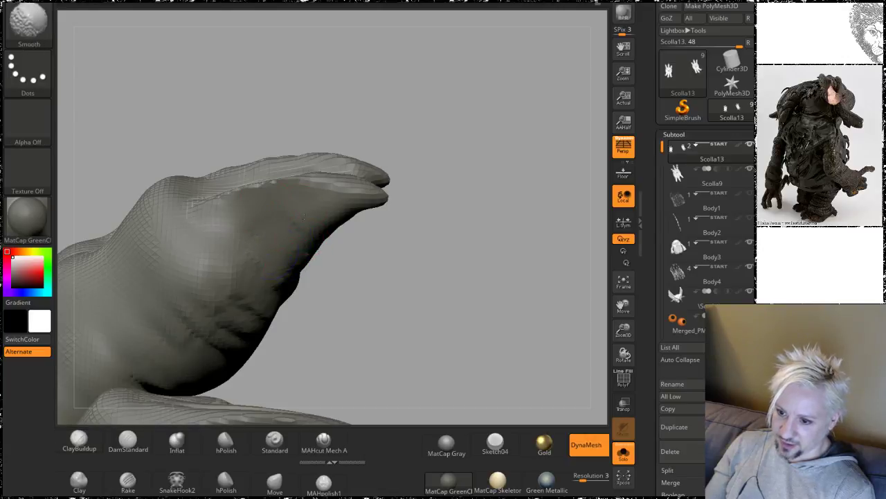
Step: Smooth the underside of the split claw and refine the form along its side and upper ridge
{"action": "left_click_drag", "start_coordinate": [461, 200], "coordinate": [376, 182]}
{"action": "key", "text": "shift"}
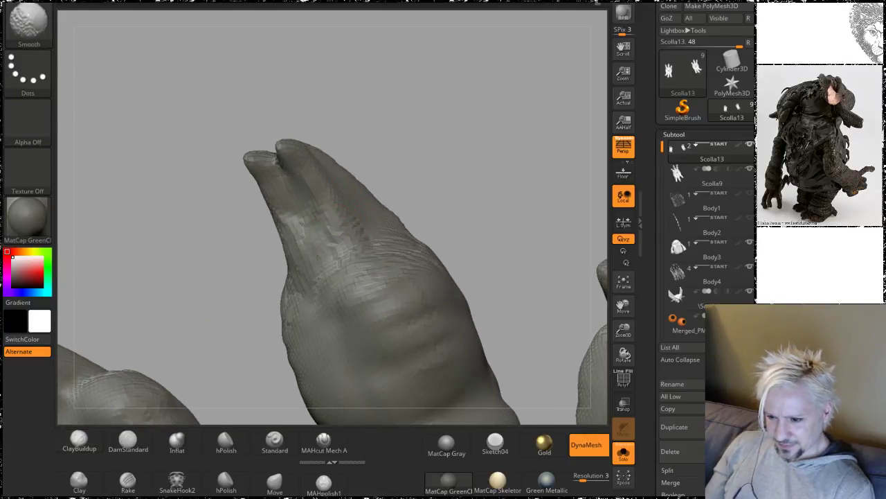
{"action": "left_click_drag", "start_coordinate": [278, 251], "coordinate": [358, 233], "text": "shift"}
{"action": "mouse_move", "coordinate": [478, 177]}
{"action": "left_mouse_down"}
{"action": "mouse_move", "coordinate": [439, 150]}
{"action": "mouse_move", "coordinate": [490, 140]}
{"action": "left_mouse_up"}
{"action": "left_click_drag", "start_coordinate": [513, 169], "coordinate": [460, 90], "text": "alt"}
{"action": "mouse_move", "coordinate": [320, 117]}
{"action": "left_mouse_down"}
{"action": "mouse_move", "coordinate": [360, 126]}
{"action": "mouse_move", "coordinate": [401, 192]}
{"action": "mouse_move", "coordinate": [406, 227]}
{"action": "mouse_move", "coordinate": [451, 167]}
{"action": "mouse_move", "coordinate": [451, 138]}
{"action": "mouse_move", "coordinate": [433, 138]}
{"action": "mouse_move", "coordinate": [455, 146]}
{"action": "mouse_move", "coordinate": [459, 110]}
{"action": "mouse_move", "coordinate": [455, 134]}
{"action": "mouse_move", "coordinate": [505, 144]}
{"action": "mouse_move", "coordinate": [445, 153]}
{"action": "mouse_move", "coordinate": [420, 130]}
{"action": "mouse_move", "coordinate": [439, 187]}
{"action": "mouse_move", "coordinate": [471, 155]}
{"action": "mouse_move", "coordinate": [467, 126]}
{"action": "mouse_move", "coordinate": [463, 132]}
{"action": "left_mouse_up"}
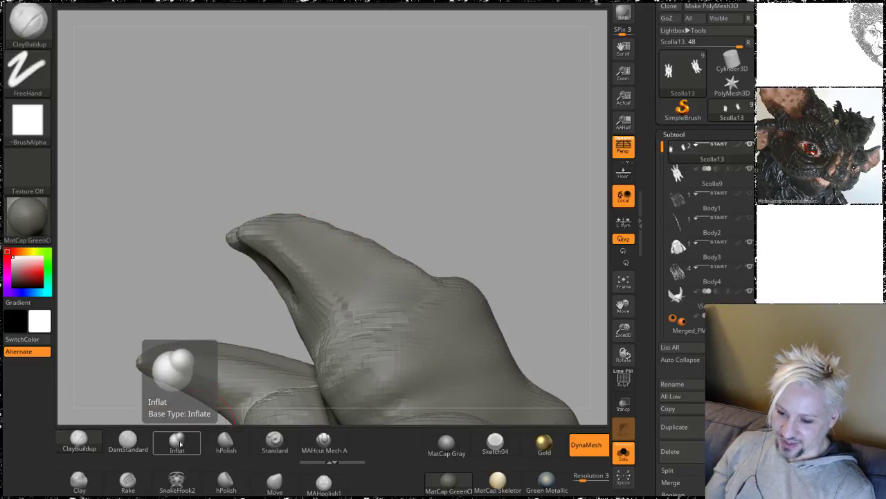
Step: Adjust the silhouette of the split claw and fingertip with the Move brush, and undo the last adjustment
{"action": "left_click", "coordinate": [275, 480]}
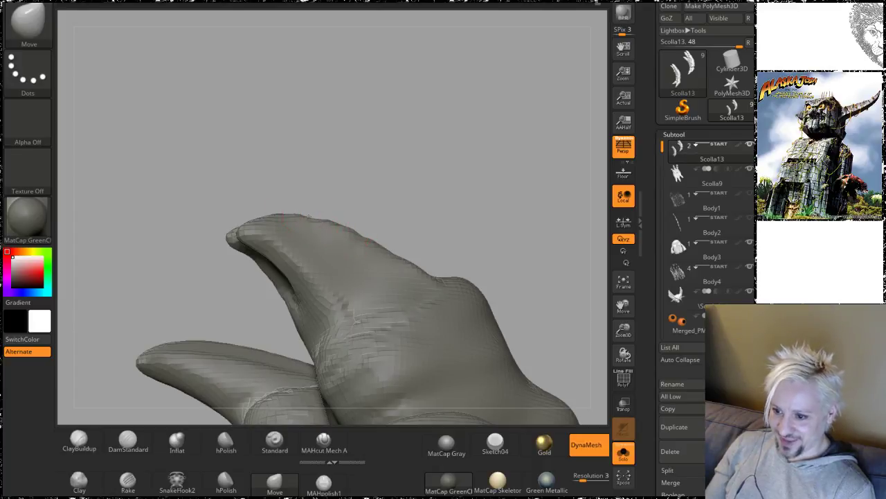
{"action": "left_click_drag", "start_coordinate": [376, 122], "coordinate": [285, 212]}
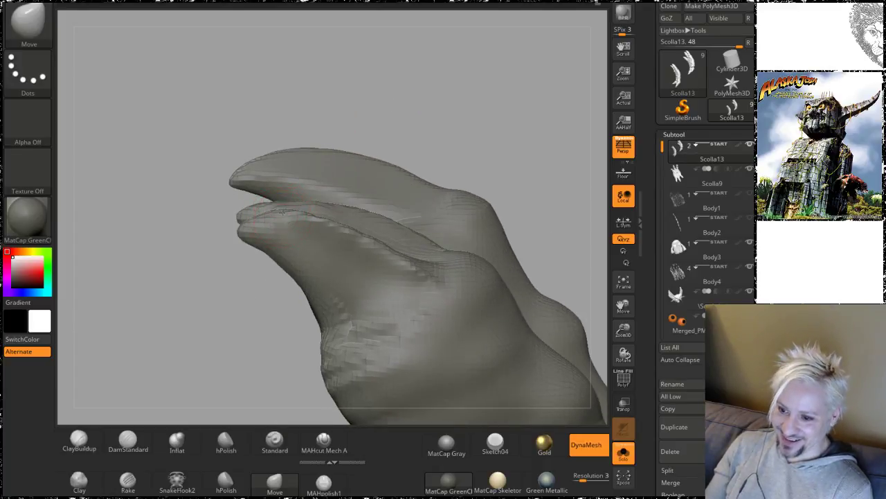
{"action": "left_click_drag", "start_coordinate": [374, 68], "coordinate": [441, 184]}
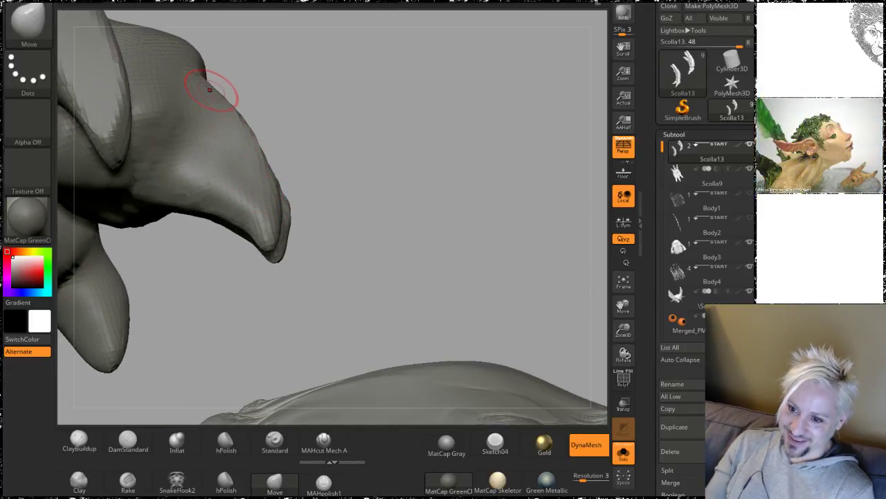
{"action": "left_click_drag", "start_coordinate": [466, 111], "coordinate": [368, 168]}
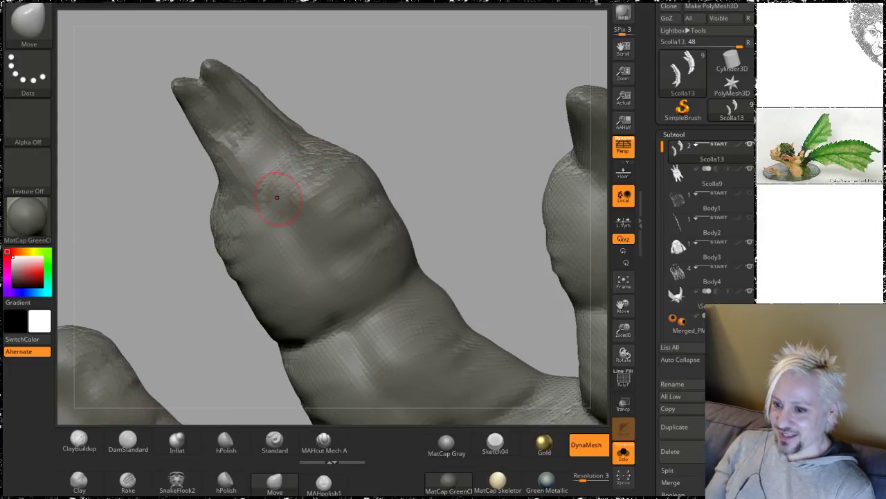
{"action": "key", "text": "ctrl+z"}
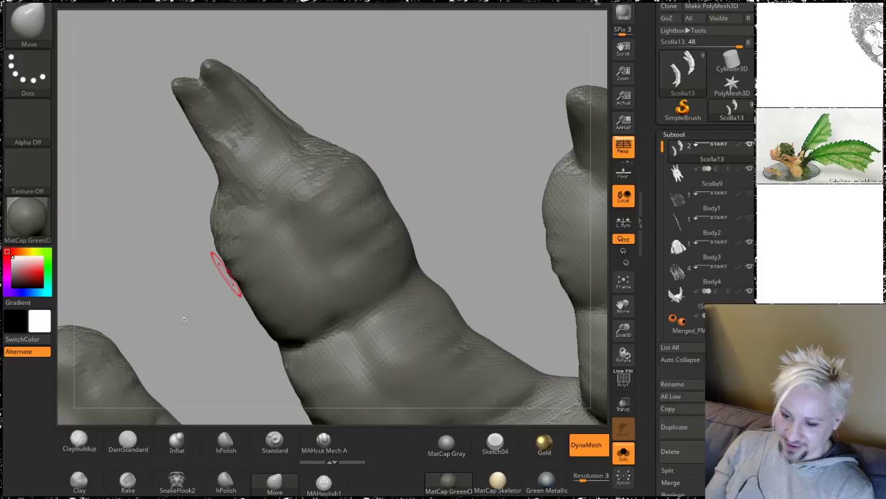
Step: Carve a sharp crease around the base of the split claw where it meets the fingertip with the DamStandard brush
{"action": "left_click", "coordinate": [128, 441]}
{"action": "mouse_move", "coordinate": [307, 159]}
{"action": "right_mouse_down"}
{"action": "mouse_move", "coordinate": [406, 122]}
{"action": "mouse_move", "coordinate": [327, 142]}
{"action": "right_mouse_up"}
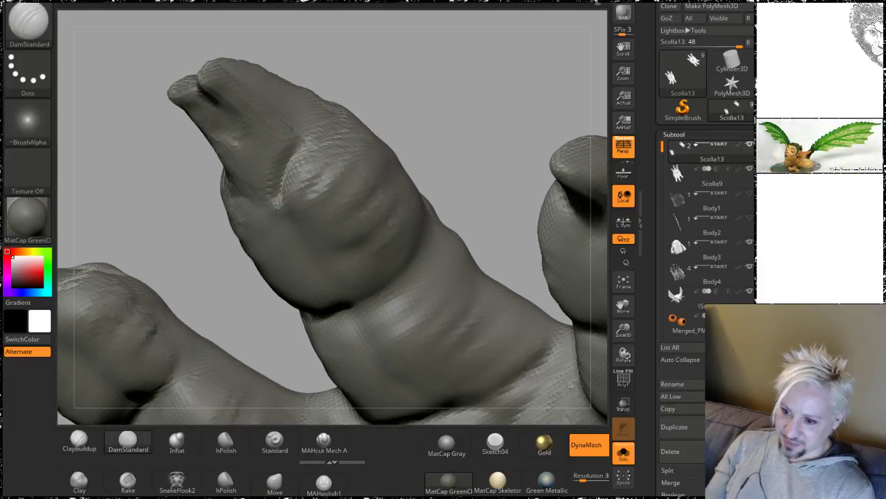
{"action": "right_click_drag", "start_coordinate": [377, 90], "coordinate": [338, 104]}
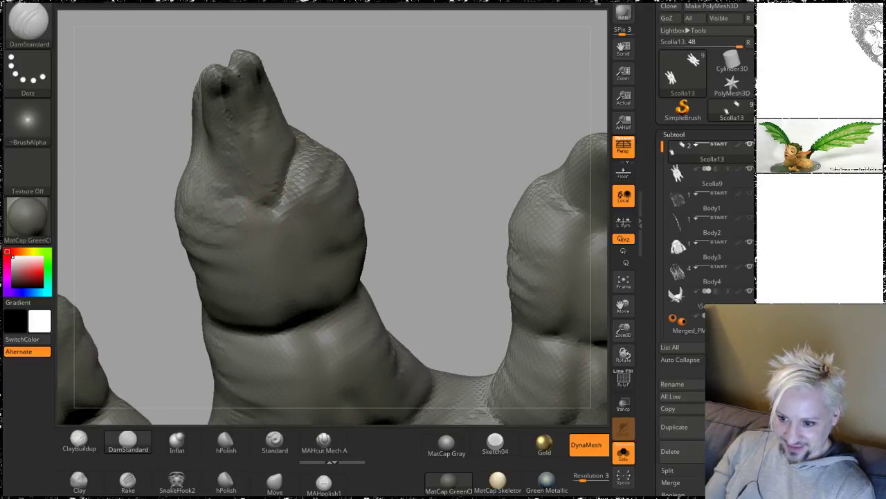
{"action": "left_click_drag", "start_coordinate": [267, 202], "coordinate": [195, 187]}
{"action": "mouse_move", "coordinate": [384, 102]}
{"action": "left_mouse_down"}
{"action": "mouse_move", "coordinate": [401, 107]}
{"action": "mouse_move", "coordinate": [382, 124]}
{"action": "left_mouse_up"}
{"action": "left_click_drag", "start_coordinate": [242, 255], "coordinate": [164, 213]}
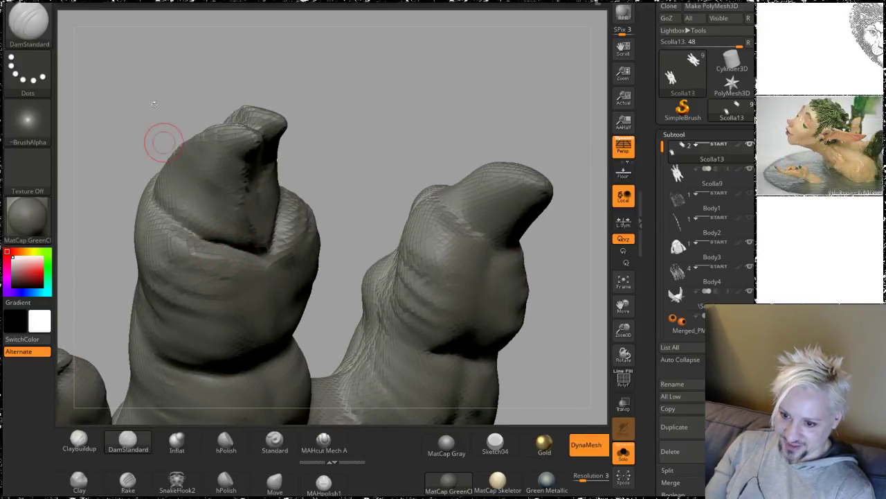
Step: Examine the split claw and the crease around its base from the underside, sides and top
{"action": "left_click_drag", "start_coordinate": [164, 142], "coordinate": [186, 222]}
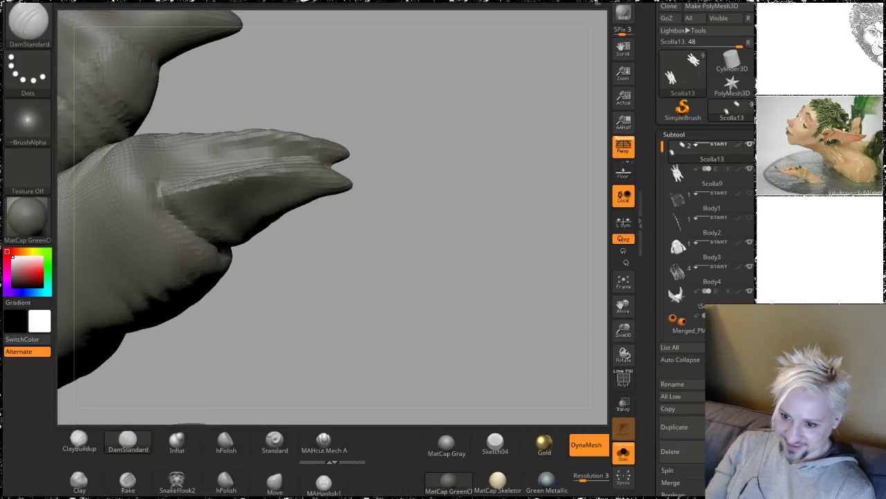
{"action": "mouse_move", "coordinate": [240, 88]}
{"action": "left_mouse_down"}
{"action": "mouse_move", "coordinate": [218, 141]}
{"action": "mouse_move", "coordinate": [176, 142]}
{"action": "left_mouse_up"}
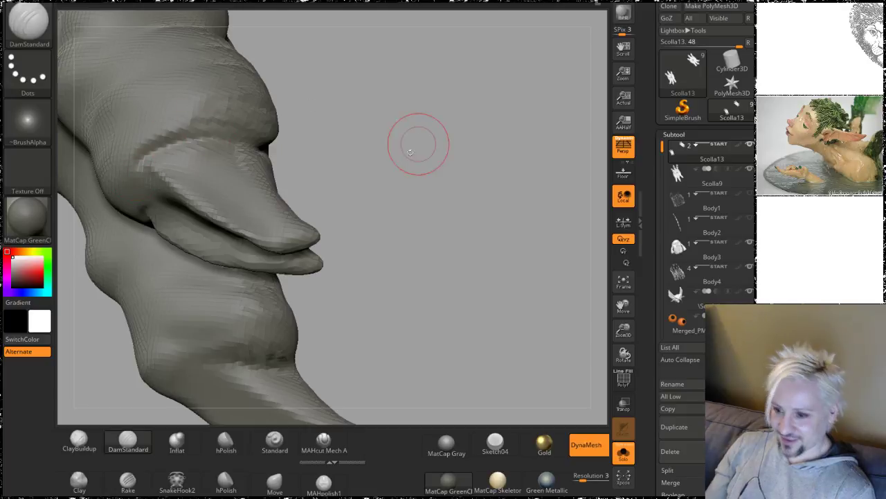
{"action": "left_click_drag", "start_coordinate": [415, 143], "coordinate": [396, 81]}
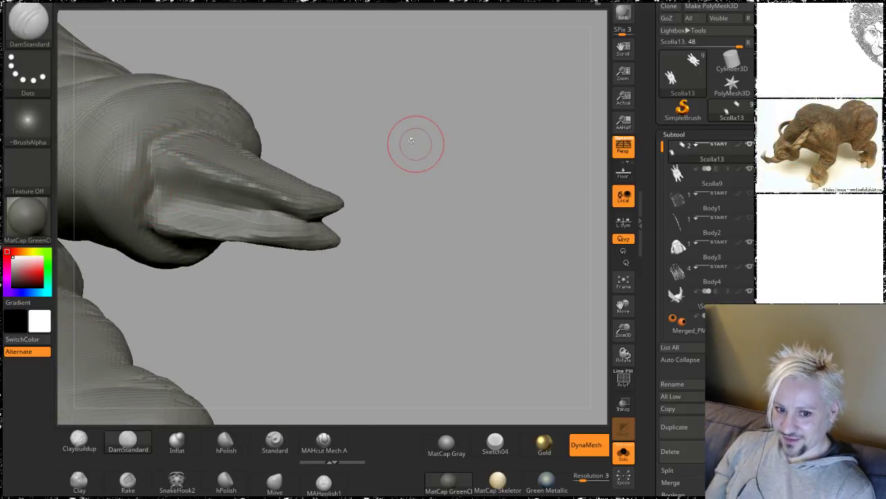
{"action": "left_click_drag", "start_coordinate": [414, 143], "coordinate": [383, 97]}
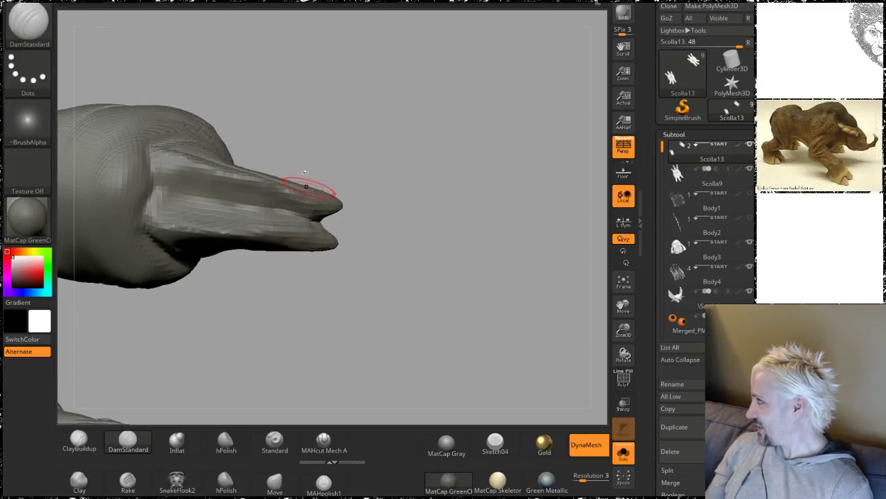
{"action": "left_click_drag", "start_coordinate": [356, 97], "coordinate": [411, 123]}
{"action": "mouse_move", "coordinate": [397, 90]}
{"action": "left_mouse_down"}
{"action": "mouse_move", "coordinate": [389, 71]}
{"action": "mouse_move", "coordinate": [414, 94]}
{"action": "left_mouse_up"}
{"action": "left_click_drag", "start_coordinate": [392, 143], "coordinate": [360, 149]}
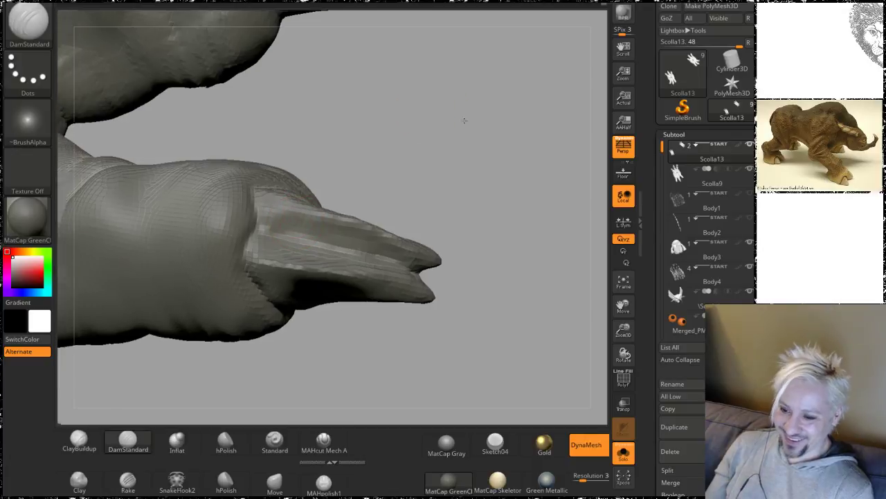
{"action": "left_click_drag", "start_coordinate": [465, 118], "coordinate": [405, 176]}
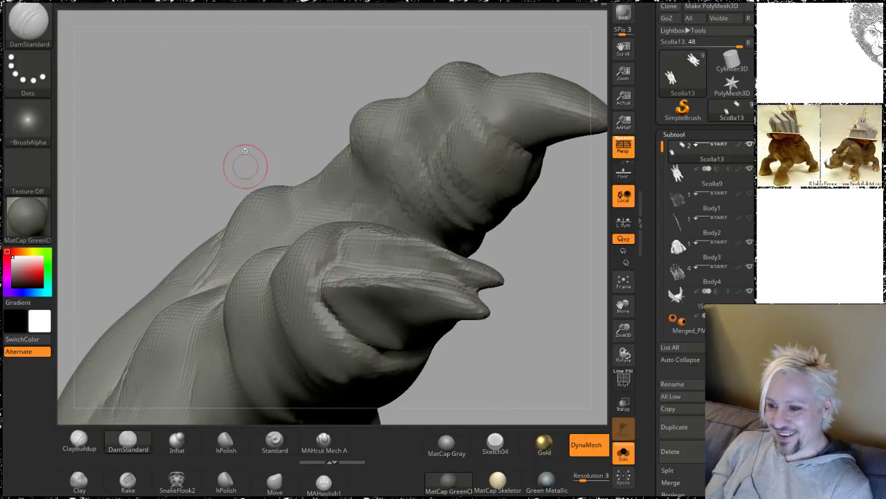
{"action": "mouse_move", "coordinate": [239, 73]}
{"action": "left_mouse_down"}
{"action": "mouse_move", "coordinate": [262, 152]}
{"action": "mouse_move", "coordinate": [271, 148]}
{"action": "left_mouse_up"}
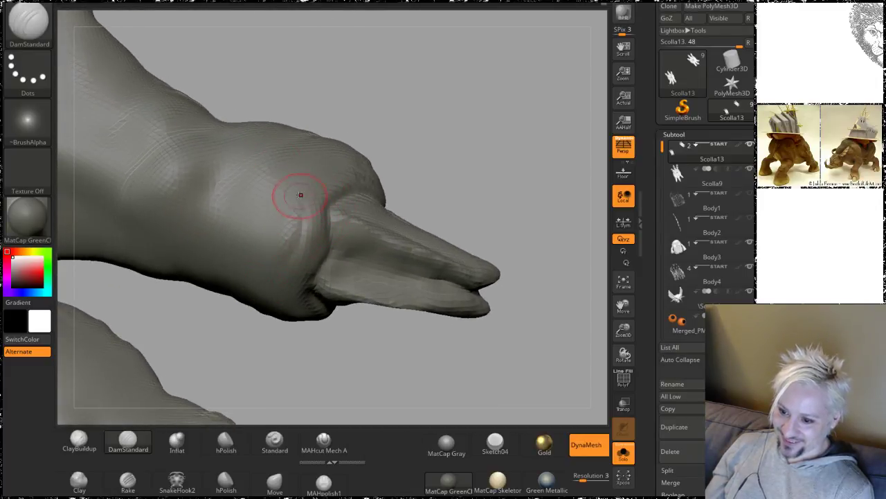
Step: Carve a skin wrinkle into the fingertip behind the split claw and deepen the crease at the claw's base with DamStandard
{"action": "left_click_drag", "start_coordinate": [300, 195], "coordinate": [276, 285]}
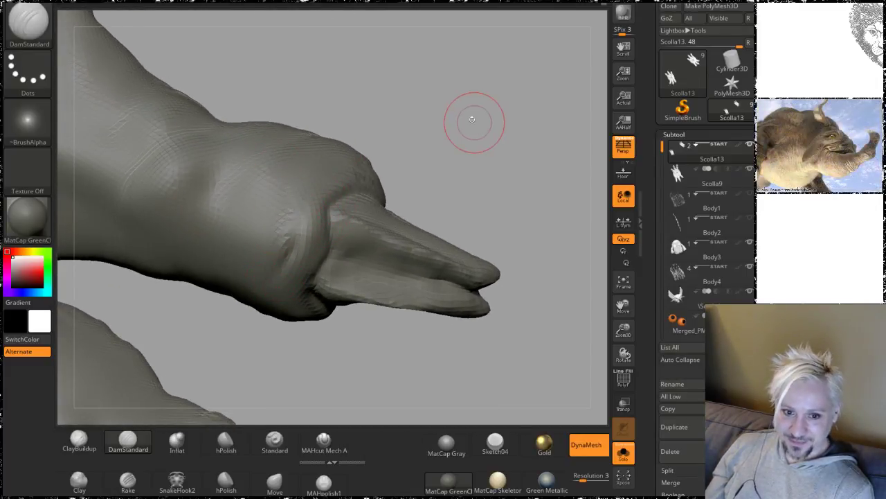
{"action": "mouse_move", "coordinate": [470, 118]}
{"action": "left_mouse_down"}
{"action": "mouse_move", "coordinate": [461, 188]}
{"action": "mouse_move", "coordinate": [479, 143]}
{"action": "mouse_move", "coordinate": [412, 148]}
{"action": "mouse_move", "coordinate": [418, 189]}
{"action": "mouse_move", "coordinate": [421, 171]}
{"action": "left_mouse_up"}
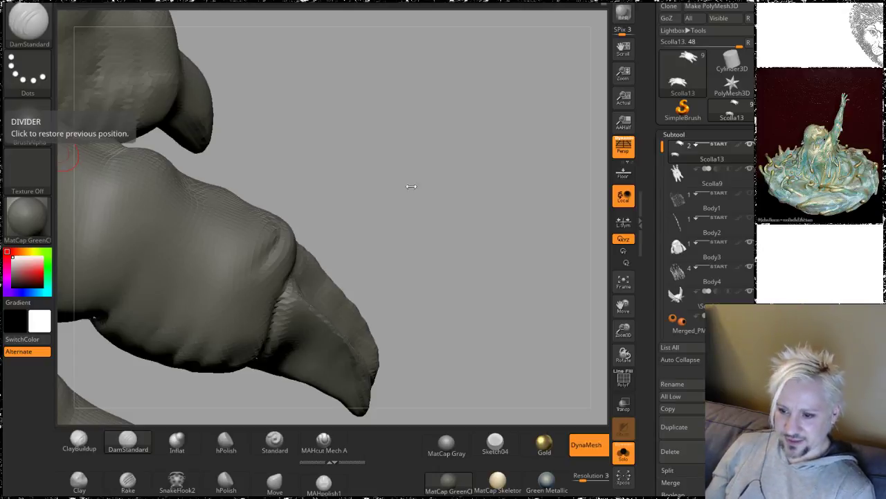
{"action": "left_click_drag", "start_coordinate": [434, 275], "coordinate": [417, 156]}
{"action": "left_click_drag", "start_coordinate": [437, 203], "coordinate": [437, 185]}
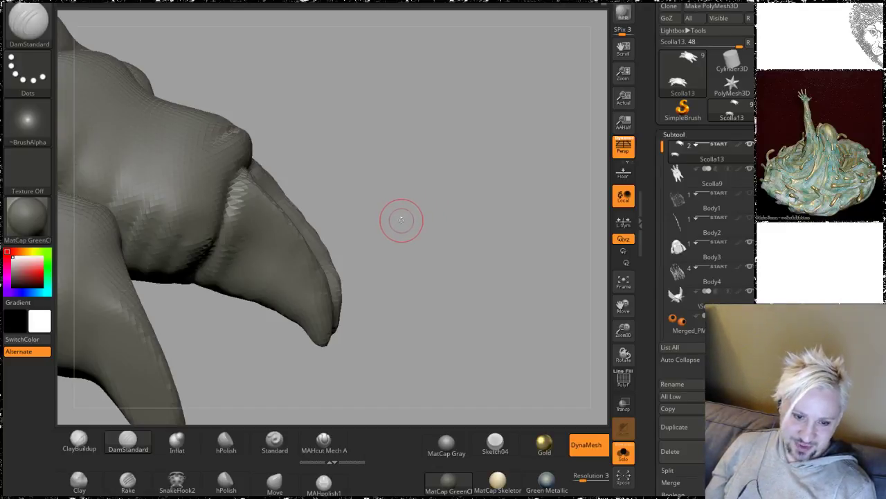
{"action": "mouse_move", "coordinate": [390, 209]}
{"action": "left_mouse_down"}
{"action": "mouse_move", "coordinate": [398, 185]}
{"action": "mouse_move", "coordinate": [416, 214]}
{"action": "mouse_move", "coordinate": [412, 194]}
{"action": "mouse_move", "coordinate": [390, 183]}
{"action": "mouse_move", "coordinate": [434, 152]}
{"action": "left_mouse_up"}
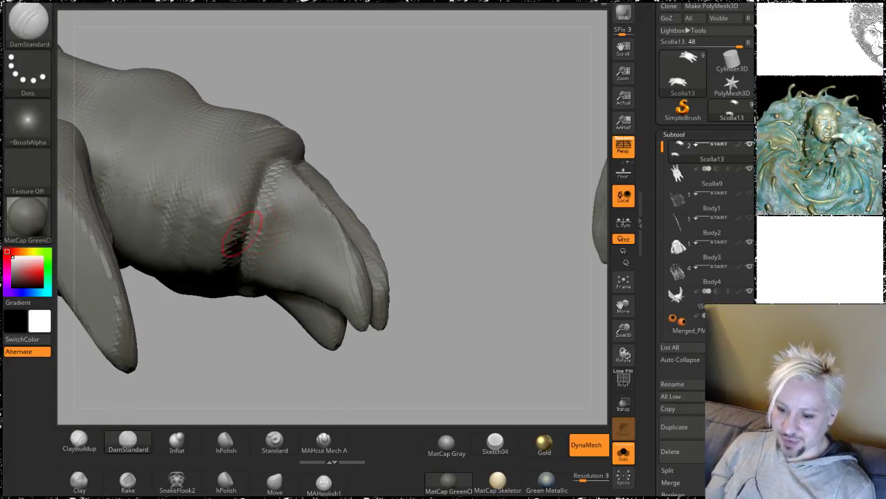
Step: Flatten the sides of the split claw with the hPolish brush and smooth its surface
{"action": "left_click", "coordinate": [226, 441]}
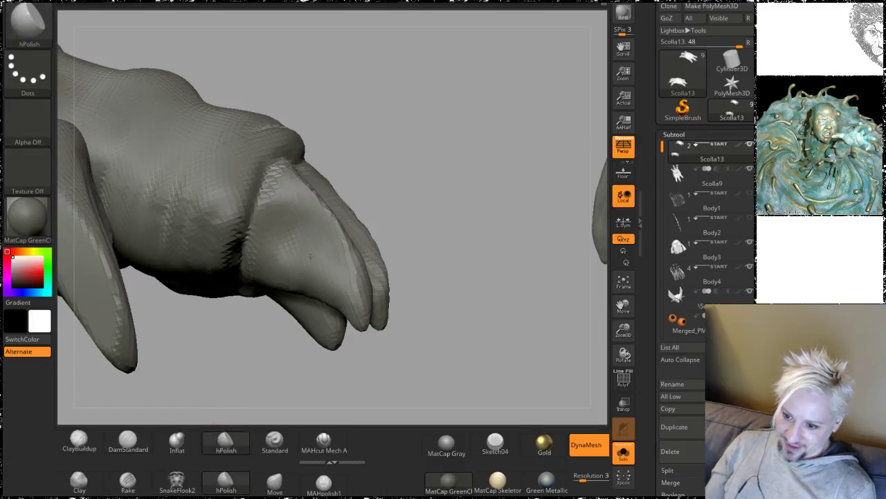
{"action": "left_click_drag", "start_coordinate": [464, 166], "coordinate": [382, 147]}
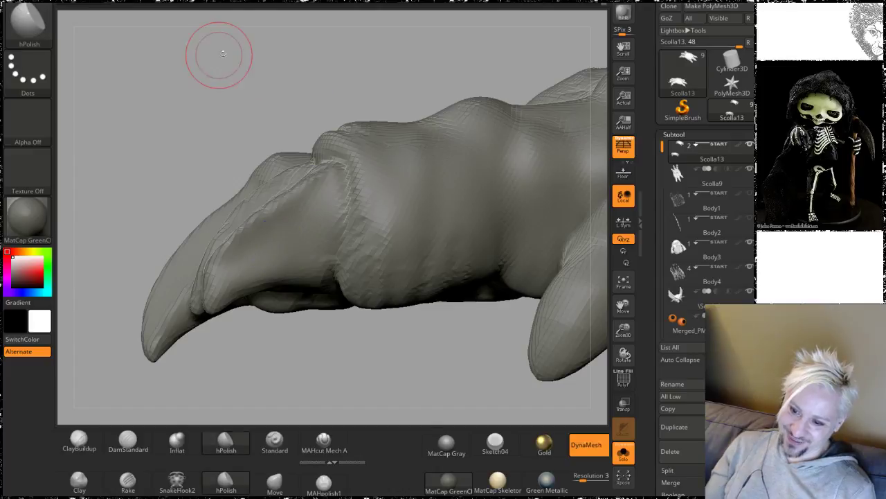
{"action": "mouse_move", "coordinate": [217, 55]}
{"action": "left_mouse_down"}
{"action": "mouse_move", "coordinate": [298, 93]}
{"action": "mouse_move", "coordinate": [287, 148]}
{"action": "left_mouse_up"}
{"action": "key", "text": "shift"}
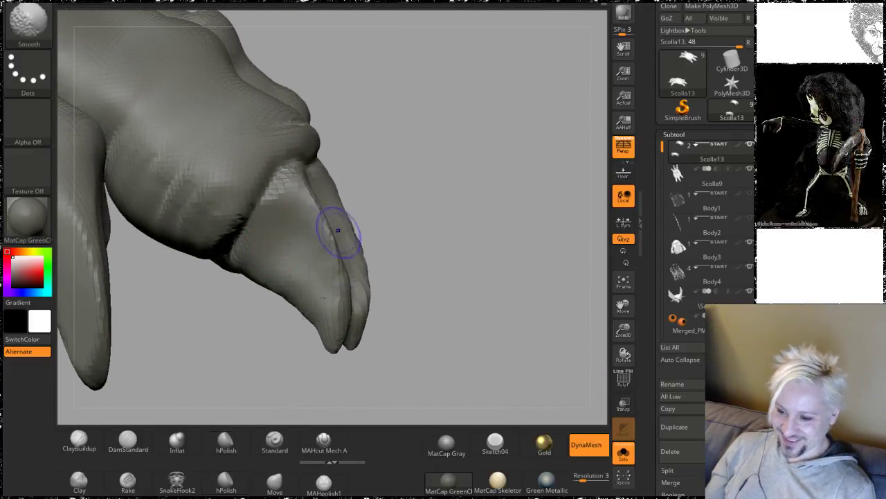
Step: Build up clay along the side of the split claw with ClayBuildup, smooth it, and check the claw from below
{"action": "left_click", "coordinate": [78, 439]}
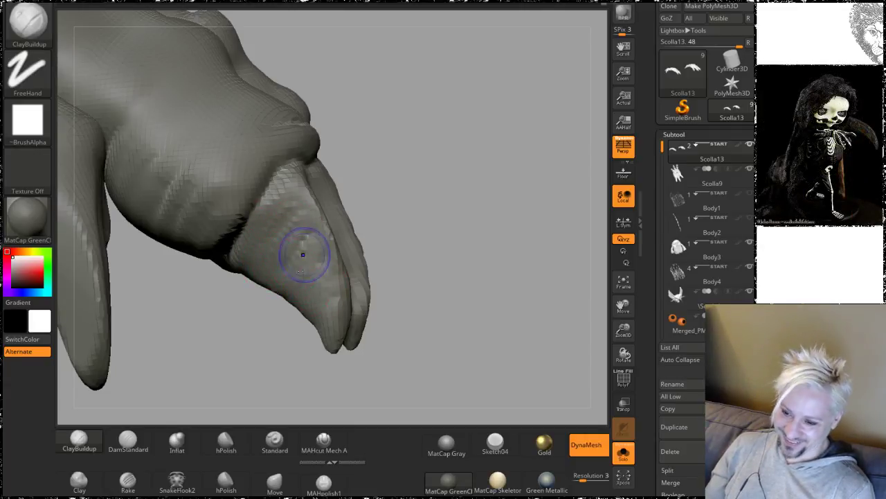
{"action": "mouse_move", "coordinate": [485, 198]}
{"action": "left_mouse_down"}
{"action": "mouse_move", "coordinate": [486, 185]}
{"action": "mouse_move", "coordinate": [504, 198]}
{"action": "mouse_move", "coordinate": [480, 178]}
{"action": "mouse_move", "coordinate": [453, 183]}
{"action": "mouse_move", "coordinate": [471, 214]}
{"action": "mouse_move", "coordinate": [473, 159]}
{"action": "mouse_move", "coordinate": [484, 158]}
{"action": "mouse_move", "coordinate": [491, 232]}
{"action": "mouse_move", "coordinate": [502, 153]}
{"action": "mouse_move", "coordinate": [477, 174]}
{"action": "mouse_move", "coordinate": [491, 231]}
{"action": "left_mouse_up"}
{"action": "left_click_drag", "start_coordinate": [408, 165], "coordinate": [416, 225], "text": "alt"}
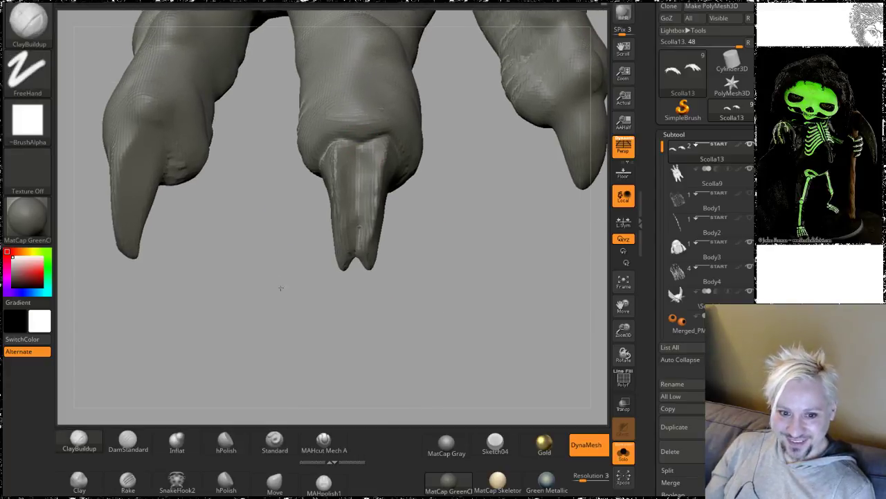
{"action": "mouse_move", "coordinate": [277, 291]}
{"action": "left_mouse_down"}
{"action": "mouse_move", "coordinate": [267, 330]}
{"action": "mouse_move", "coordinate": [281, 321]}
{"action": "mouse_move", "coordinate": [267, 338]}
{"action": "left_mouse_up"}
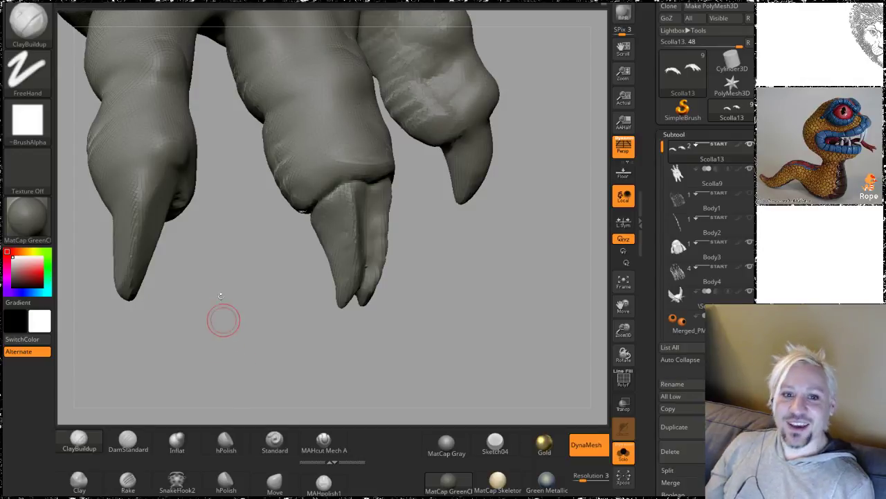
{"action": "left_click_drag", "start_coordinate": [288, 327], "coordinate": [429, 256]}
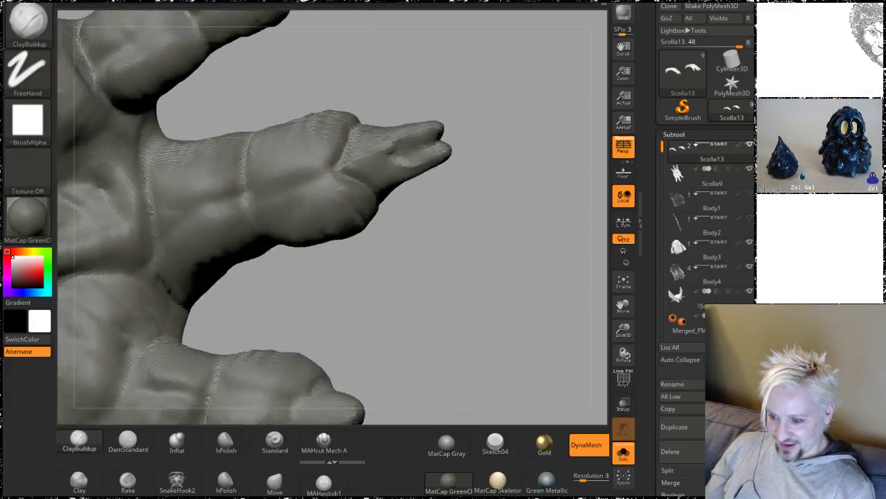
{"action": "left_click_drag", "start_coordinate": [360, 257], "coordinate": [298, 156]}
{"action": "mouse_move", "coordinate": [462, 181]}
{"action": "left_mouse_down"}
{"action": "mouse_move", "coordinate": [467, 214]}
{"action": "mouse_move", "coordinate": [455, 194]}
{"action": "left_mouse_up"}
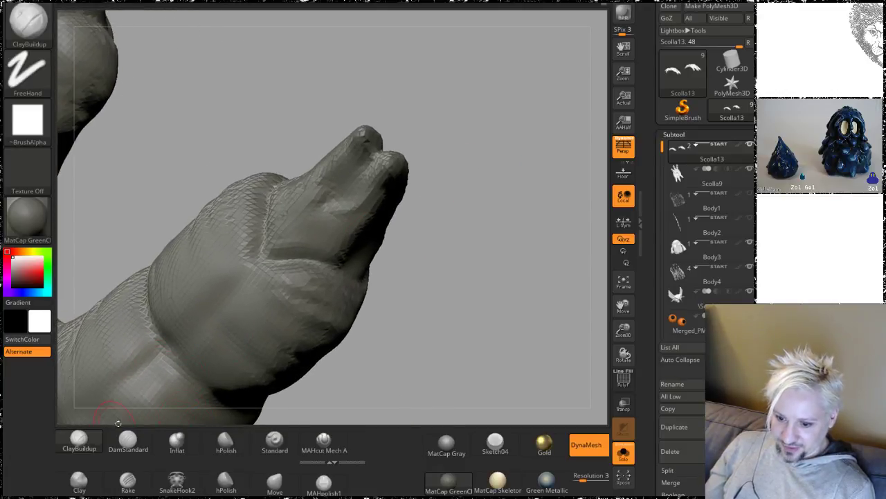
Step: Carve the groove between the split claw's two prongs with DamStandard and adjust the claw's silhouette with the Move brush
{"action": "left_click", "coordinate": [127, 441]}
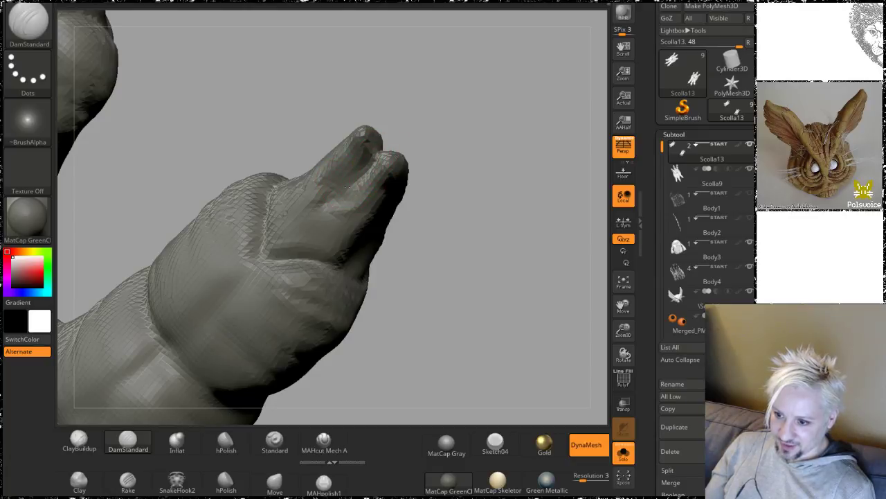
{"action": "left_click_drag", "start_coordinate": [458, 76], "coordinate": [362, 182]}
{"action": "left_click_drag", "start_coordinate": [547, 83], "coordinate": [277, 211]}
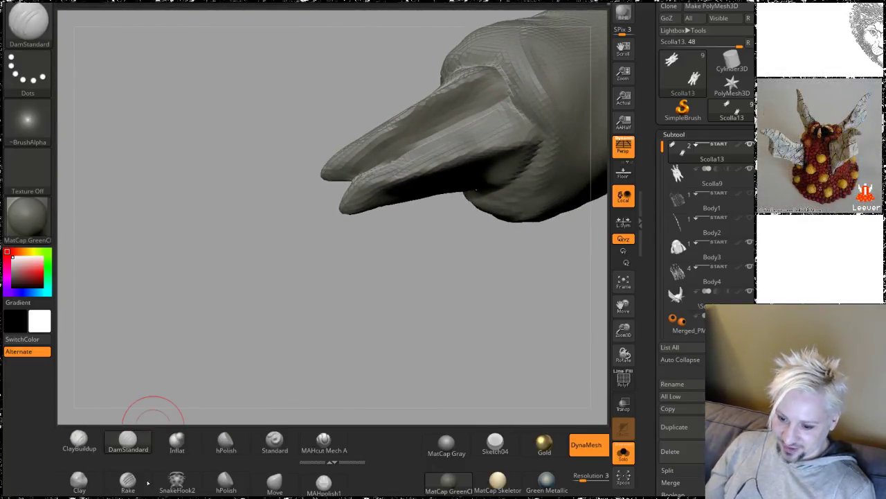
{"action": "left_click", "coordinate": [274, 483]}
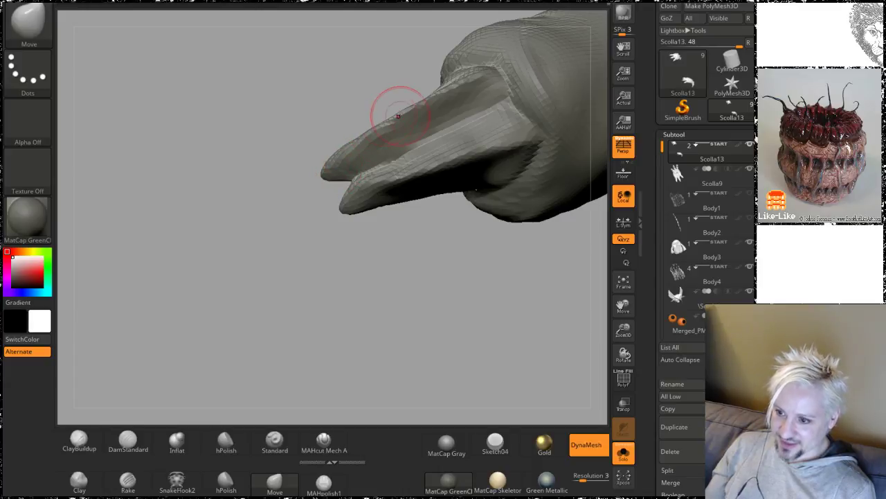
{"action": "left_click_drag", "start_coordinate": [327, 82], "coordinate": [341, 97]}
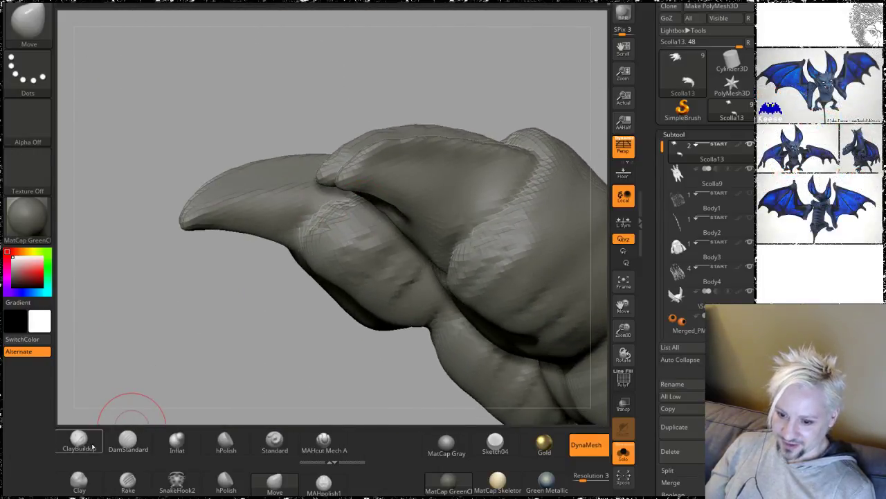
Step: Lay lengthwise ClayBuildup strokes over the sides of the split claw to give it a rough, ridged surface
{"action": "left_click", "coordinate": [79, 440]}
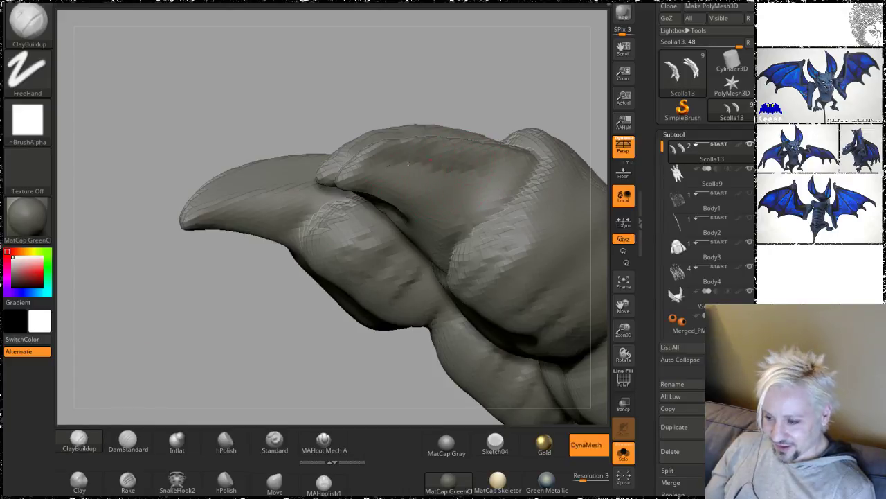
{"action": "mouse_move", "coordinate": [513, 177]}
{"action": "left_mouse_down"}
{"action": "mouse_move", "coordinate": [454, 159]}
{"action": "mouse_move", "coordinate": [396, 161]}
{"action": "left_mouse_up"}
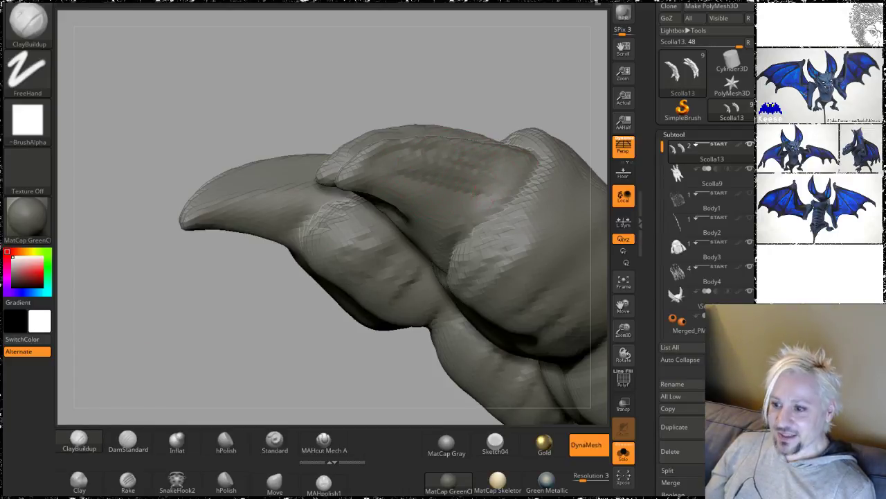
{"action": "mouse_move", "coordinate": [516, 45]}
{"action": "left_mouse_down"}
{"action": "mouse_move", "coordinate": [510, 174]}
{"action": "mouse_move", "coordinate": [473, 194]}
{"action": "mouse_move", "coordinate": [426, 178]}
{"action": "left_mouse_up"}
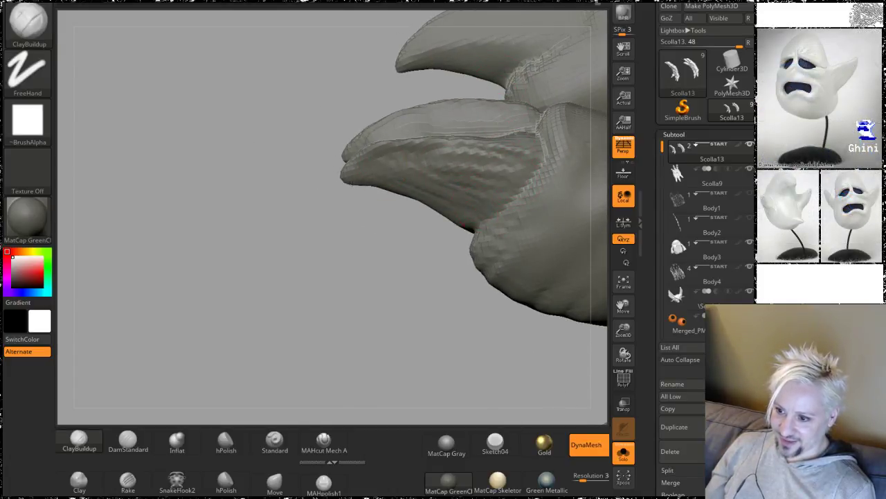
{"action": "left_click_drag", "start_coordinate": [303, 291], "coordinate": [487, 163]}
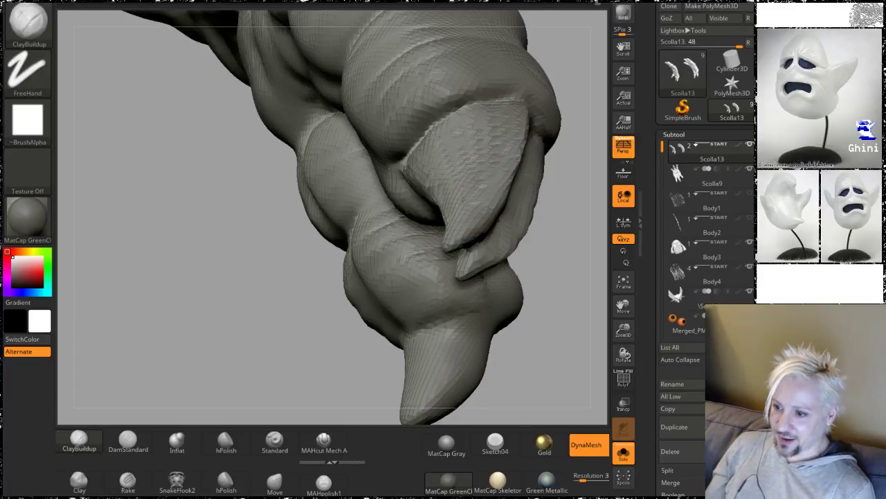
{"action": "mouse_move", "coordinate": [549, 291]}
{"action": "left_mouse_down"}
{"action": "mouse_move", "coordinate": [519, 200]}
{"action": "mouse_move", "coordinate": [419, 228]}
{"action": "mouse_move", "coordinate": [277, 198]}
{"action": "mouse_move", "coordinate": [347, 83]}
{"action": "mouse_move", "coordinate": [300, 136]}
{"action": "mouse_move", "coordinate": [337, 198]}
{"action": "mouse_move", "coordinate": [293, 241]}
{"action": "mouse_move", "coordinate": [363, 76]}
{"action": "left_mouse_up"}
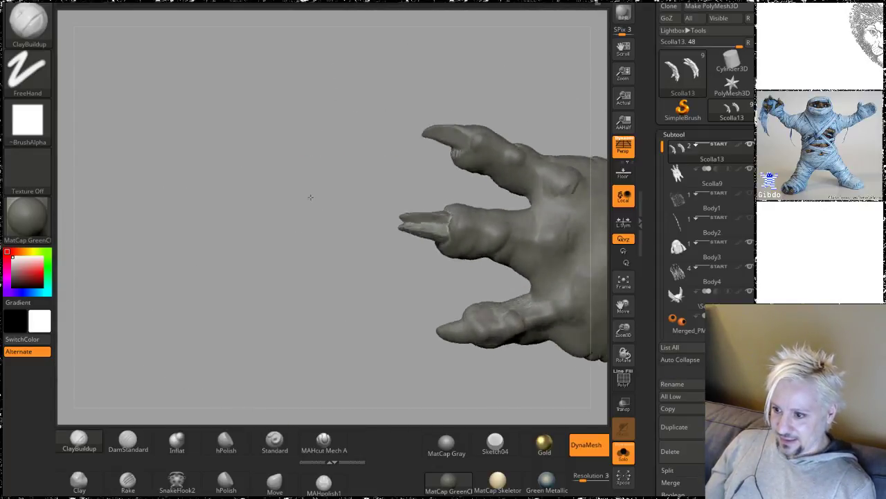
Step: Reshape the claw tip of the finger next to the split claw with the Move brush
{"action": "mouse_move", "coordinate": [443, 64]}
{"action": "left_mouse_down"}
{"action": "mouse_move", "coordinate": [392, 120]}
{"action": "mouse_move", "coordinate": [394, 148]}
{"action": "mouse_move", "coordinate": [421, 210]}
{"action": "mouse_move", "coordinate": [487, 172]}
{"action": "mouse_move", "coordinate": [416, 54]}
{"action": "left_mouse_up"}
{"action": "left_click_drag", "start_coordinate": [524, 177], "coordinate": [512, 94]}
{"action": "mouse_move", "coordinate": [478, 139]}
{"action": "left_mouse_down", "text": "alt"}
{"action": "mouse_move", "coordinate": [485, 182]}
{"action": "mouse_move", "coordinate": [540, 91]}
{"action": "mouse_move", "coordinate": [498, 95]}
{"action": "mouse_move", "coordinate": [499, 184]}
{"action": "mouse_move", "coordinate": [512, 129]}
{"action": "mouse_move", "coordinate": [478, 169]}
{"action": "left_mouse_up", "text": "alt"}
{"action": "key", "text": "space"}
{"action": "key", "text": "shift"}
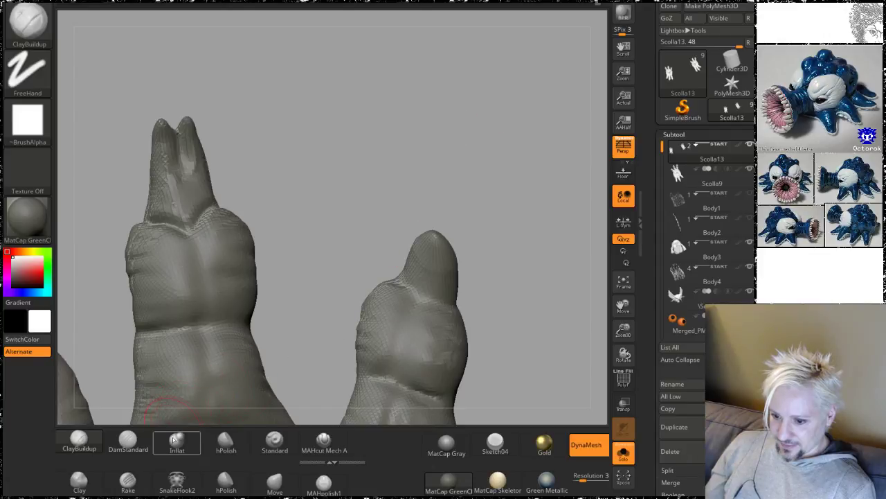
{"action": "left_click", "coordinate": [274, 481]}
{"action": "key", "text": "space"}
{"action": "left_click_drag", "start_coordinate": [426, 243], "coordinate": [423, 243]}
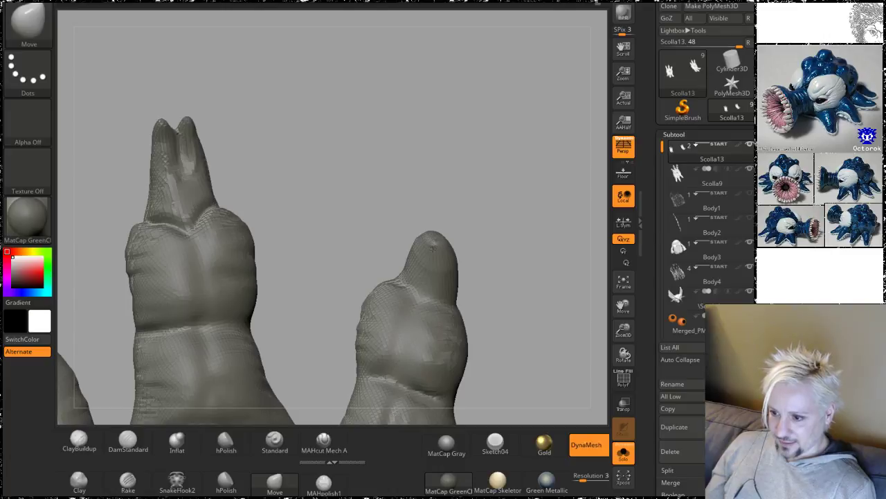
{"action": "left_click_drag", "start_coordinate": [491, 203], "coordinate": [439, 231]}
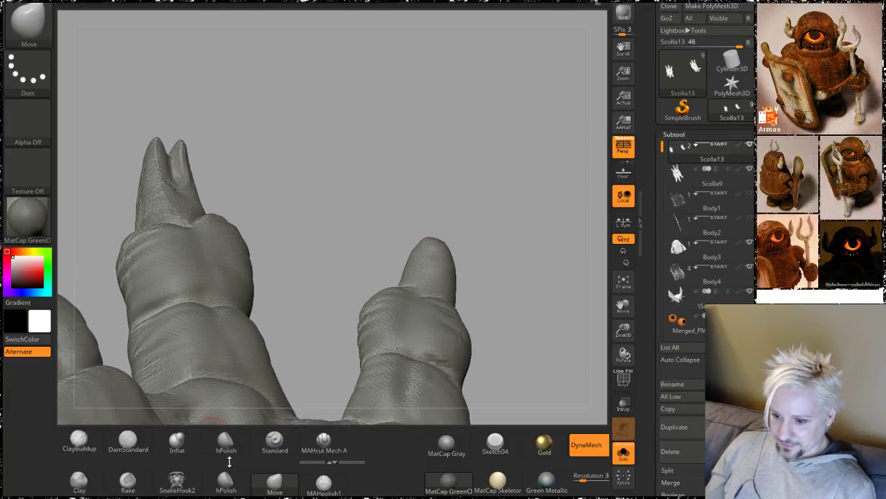
Step: Carve a split into the tip and along the upper side of the neighbouring finger's claw with DamStandard
{"action": "left_click", "coordinate": [127, 480]}
{"action": "left_click", "coordinate": [128, 441]}
{"action": "mouse_move", "coordinate": [475, 172]}
{"action": "left_mouse_down"}
{"action": "mouse_move", "coordinate": [500, 179]}
{"action": "mouse_move", "coordinate": [491, 174]}
{"action": "mouse_move", "coordinate": [432, 240]}
{"action": "left_mouse_up"}
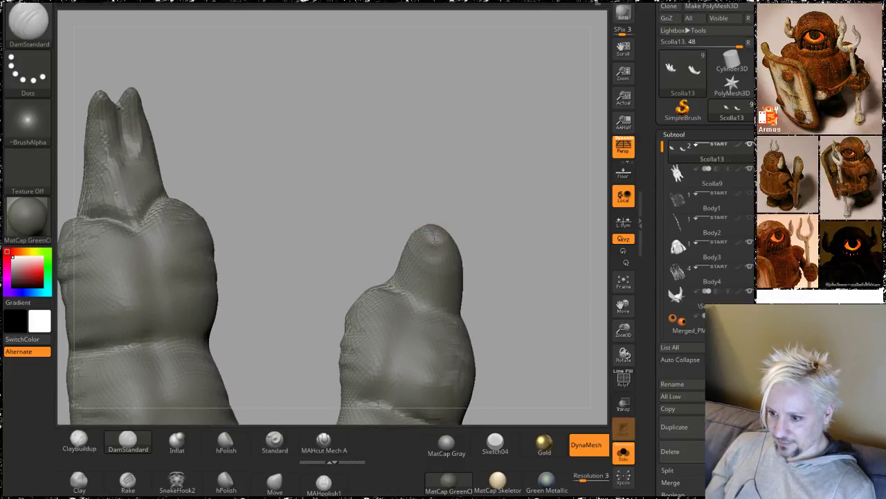
{"action": "left_click_drag", "start_coordinate": [487, 136], "coordinate": [462, 233]}
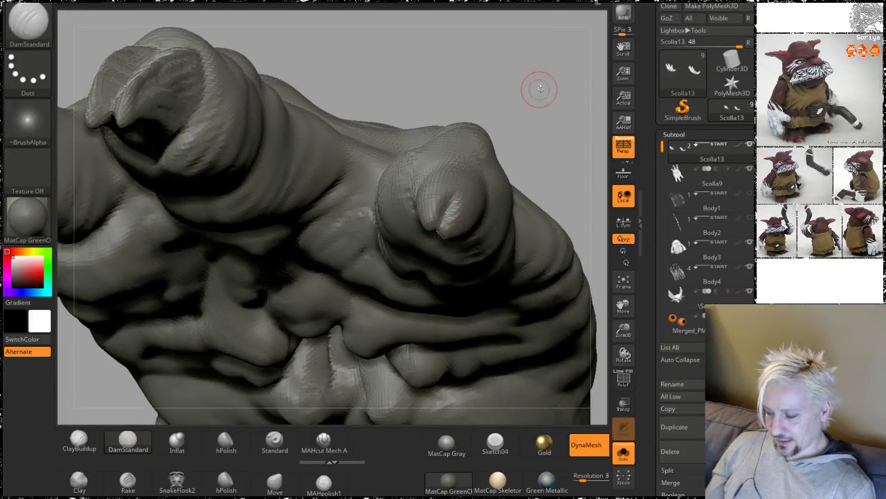
{"action": "right_click_drag", "start_coordinate": [540, 88], "coordinate": [450, 202]}
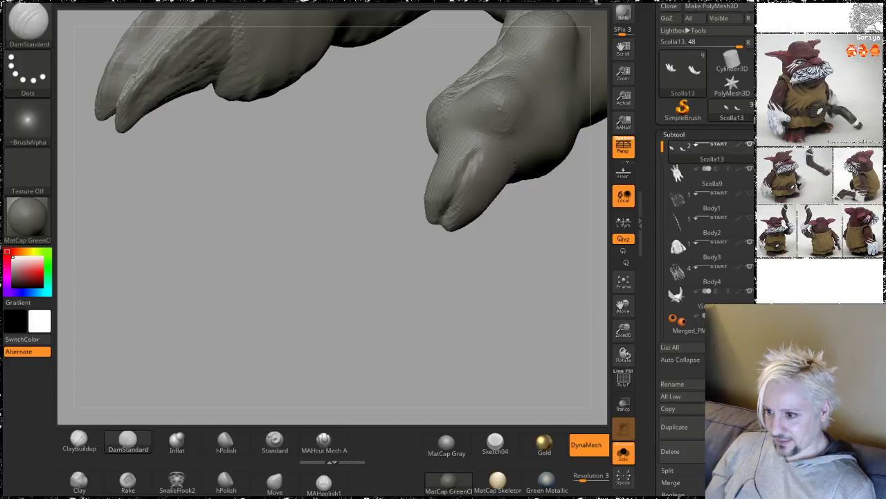
{"action": "mouse_move", "coordinate": [412, 212]}
{"action": "right_mouse_down"}
{"action": "mouse_move", "coordinate": [404, 275]}
{"action": "mouse_move", "coordinate": [492, 125]}
{"action": "right_mouse_up"}
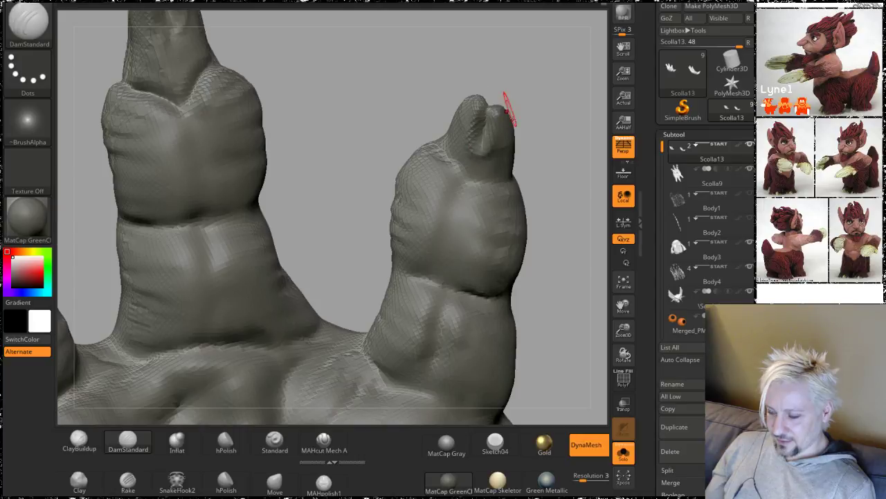
Step: Deepen the split along the upper side and tip of the smaller finger's claw with DamStandard
{"action": "left_click_drag", "start_coordinate": [545, 99], "coordinate": [520, 207], "text": "alt"}
{"action": "right_click_drag", "start_coordinate": [519, 207], "coordinate": [430, 264]}
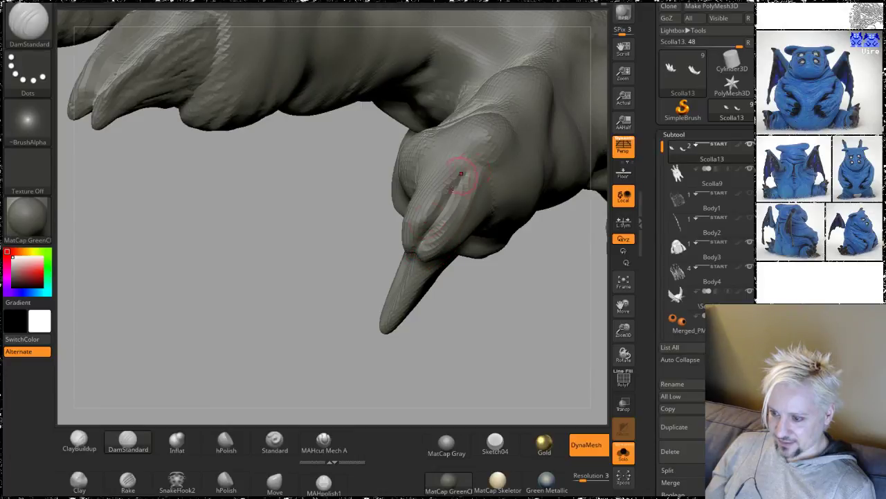
{"action": "right_click_drag", "start_coordinate": [273, 290], "coordinate": [382, 230]}
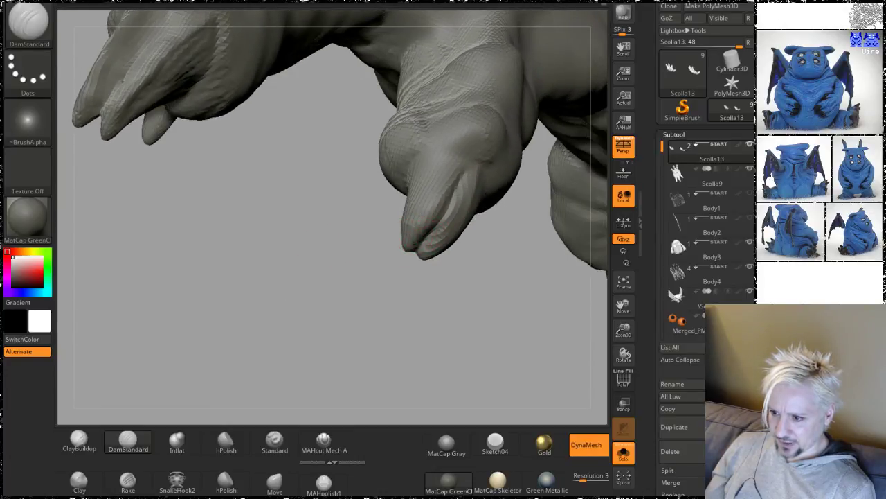
{"action": "left_click_drag", "start_coordinate": [376, 339], "coordinate": [485, 201]}
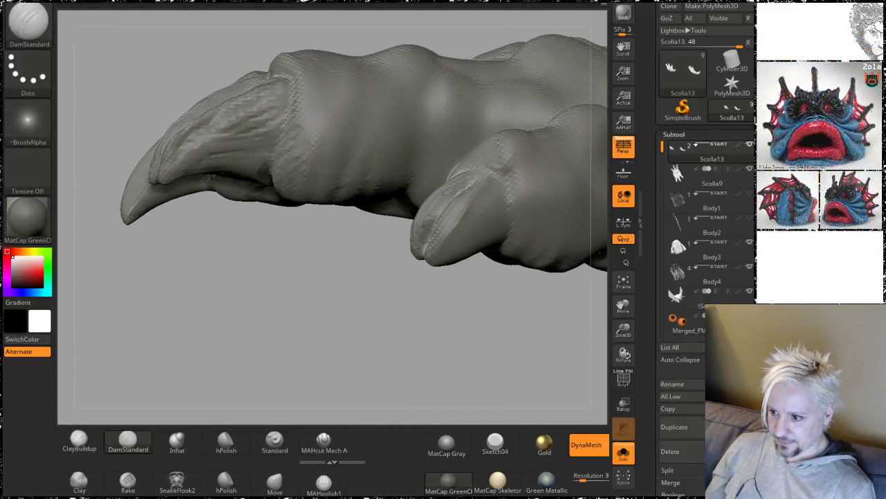
{"action": "right_click_drag", "start_coordinate": [434, 337], "coordinate": [529, 211]}
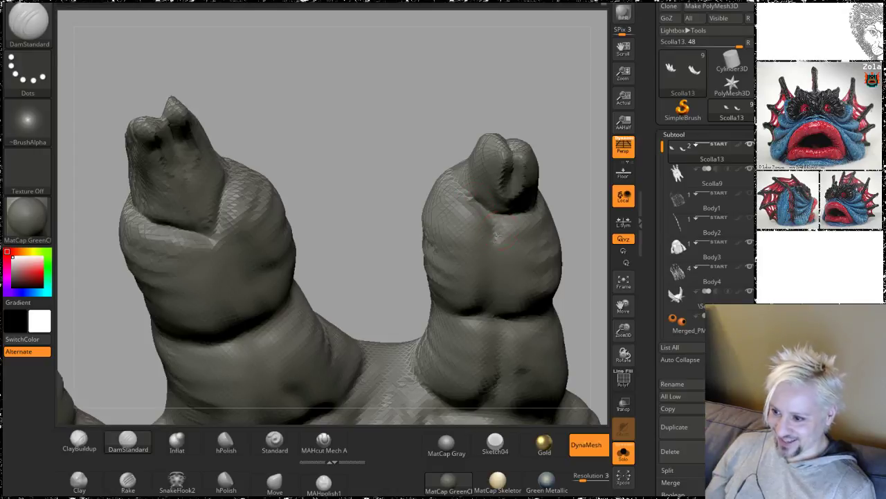
{"action": "right_click_drag", "start_coordinate": [474, 158], "coordinate": [464, 200]}
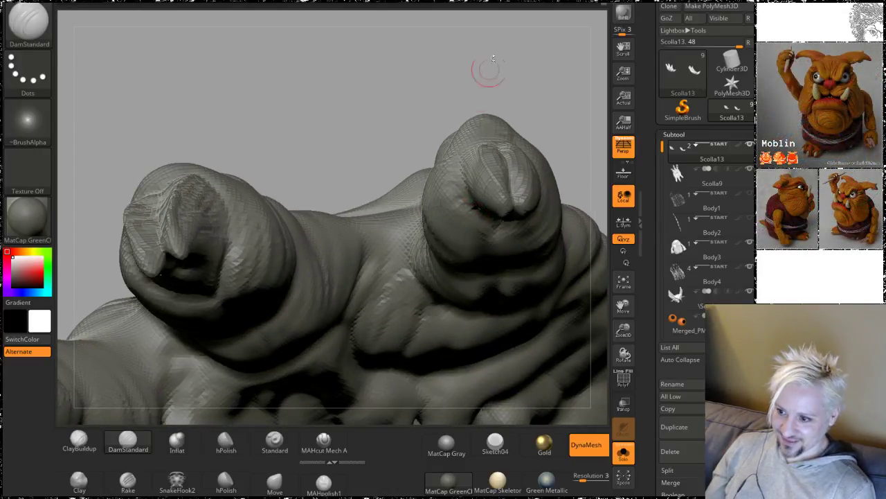
{"action": "right_click_drag", "start_coordinate": [493, 59], "coordinate": [471, 182]}
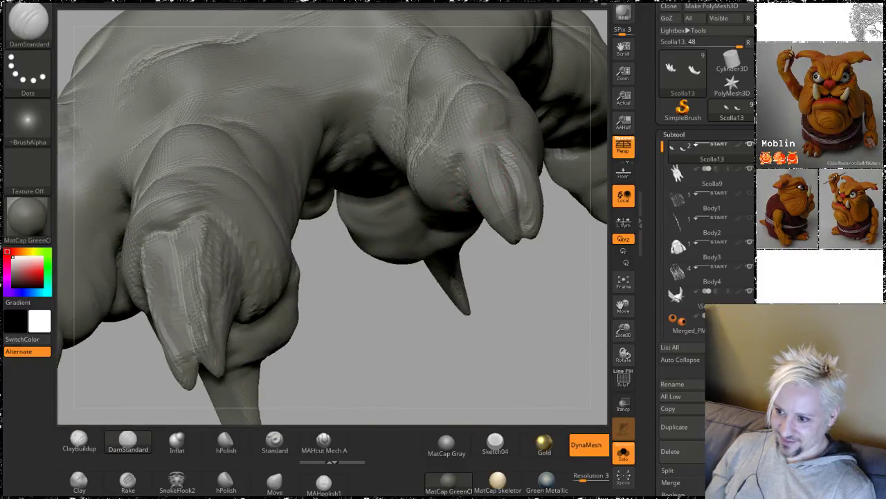
{"action": "right_click_drag", "start_coordinate": [440, 305], "coordinate": [511, 147]}
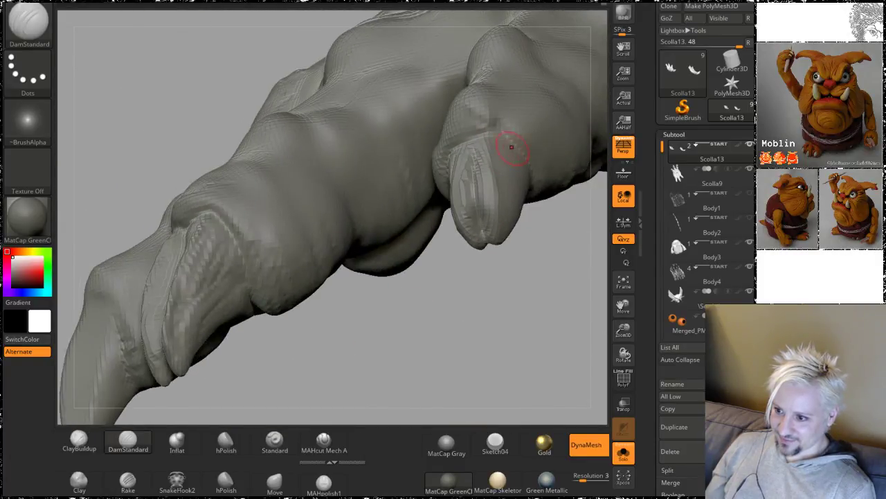
Step: Carve lengthwise grooves with DamStandard into the smaller claw's upper surface beside the split
{"action": "left_click_drag", "start_coordinate": [457, 365], "coordinate": [253, 203]}
{"action": "right_click_drag", "start_coordinate": [252, 203], "coordinate": [397, 131]}
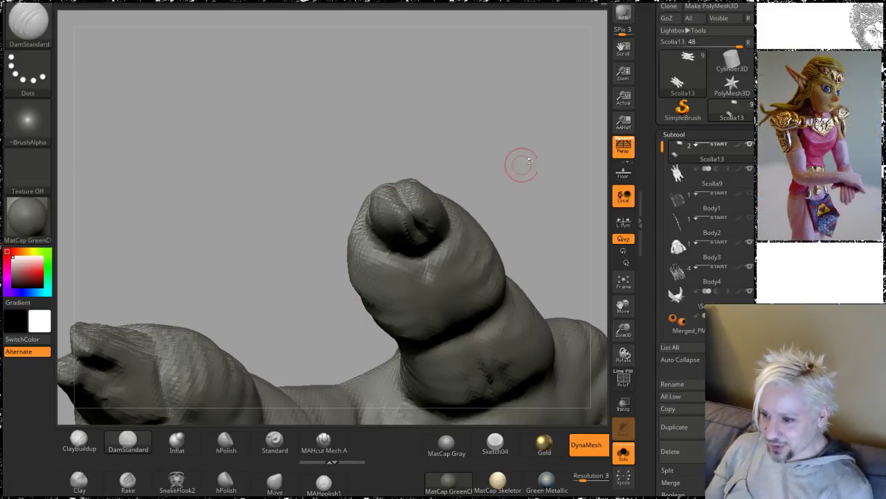
{"action": "mouse_move", "coordinate": [511, 145]}
{"action": "left_mouse_down"}
{"action": "mouse_move", "coordinate": [532, 279]}
{"action": "mouse_move", "coordinate": [508, 286]}
{"action": "mouse_move", "coordinate": [519, 278]}
{"action": "mouse_move", "coordinate": [480, 229]}
{"action": "left_mouse_up"}
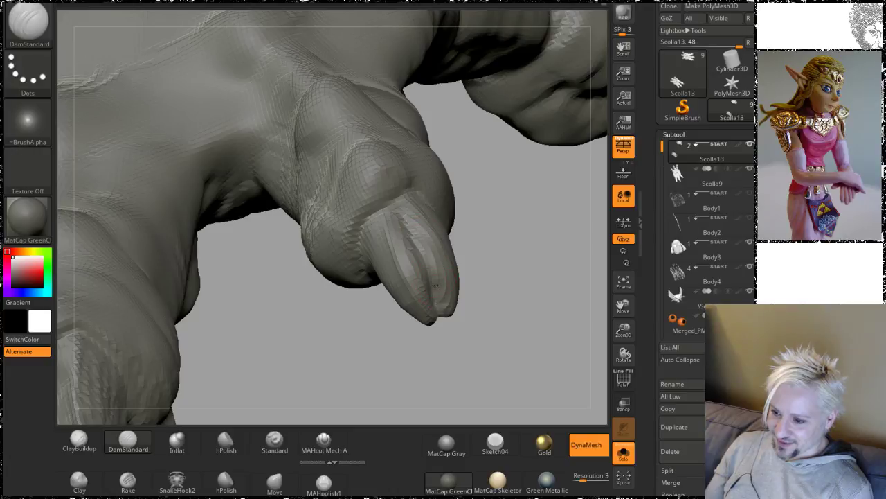
{"action": "left_click_drag", "start_coordinate": [494, 272], "coordinate": [419, 297]}
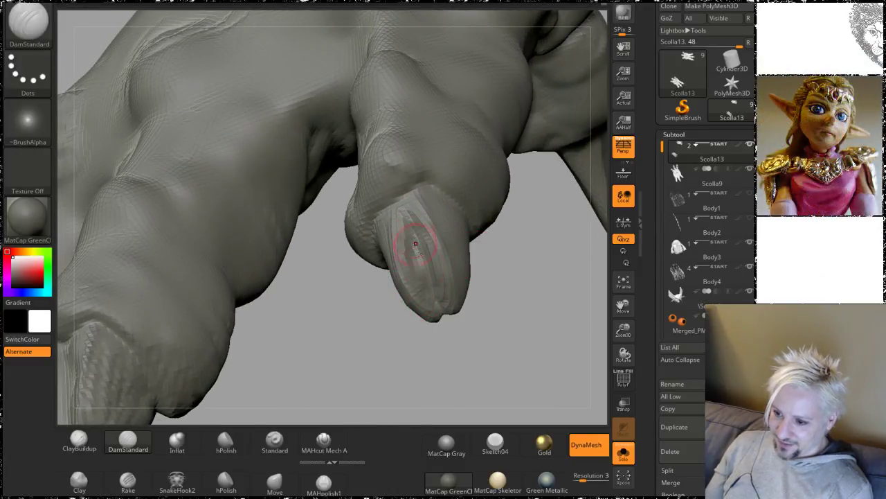
{"action": "left_click_drag", "start_coordinate": [468, 327], "coordinate": [445, 291]}
{"action": "mouse_move", "coordinate": [520, 273]}
{"action": "left_mouse_down"}
{"action": "mouse_move", "coordinate": [522, 309]}
{"action": "mouse_move", "coordinate": [505, 171]}
{"action": "mouse_move", "coordinate": [462, 150]}
{"action": "left_mouse_up"}
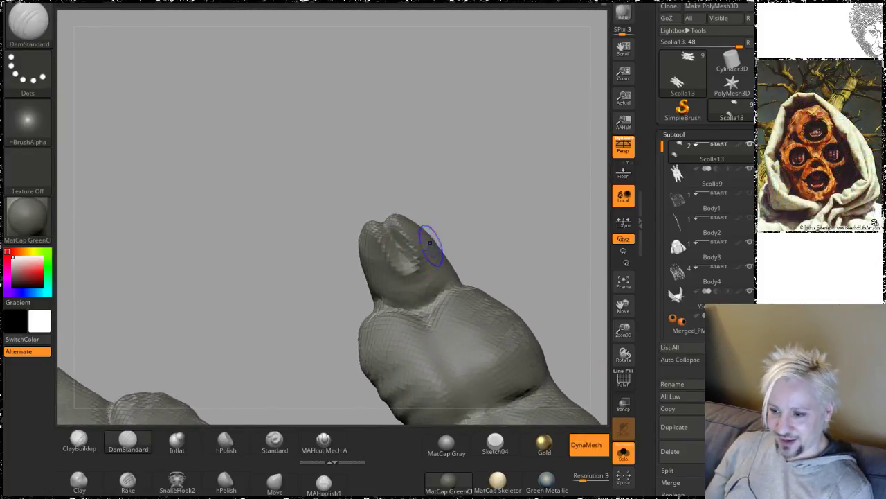
Step: Smooth the underside of the smaller claw and refine the groove between its two prongs
{"action": "left_click_drag", "start_coordinate": [430, 243], "coordinate": [411, 259], "text": "shift"}
{"action": "mouse_move", "coordinate": [478, 183]}
{"action": "left_mouse_down"}
{"action": "mouse_move", "coordinate": [501, 155]}
{"action": "mouse_move", "coordinate": [528, 196]}
{"action": "mouse_move", "coordinate": [487, 276]}
{"action": "mouse_move", "coordinate": [402, 266]}
{"action": "mouse_move", "coordinate": [423, 272]}
{"action": "left_mouse_up"}
{"action": "left_click_drag", "start_coordinate": [285, 308], "coordinate": [337, 249]}
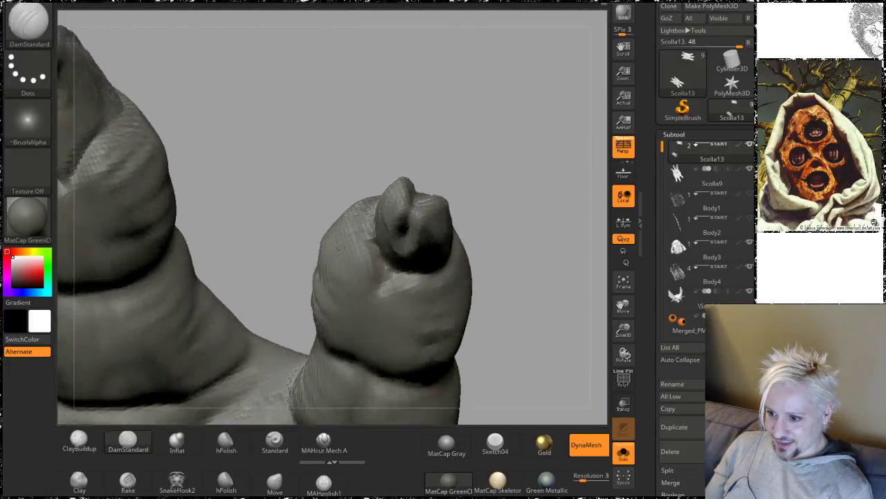
{"action": "left_click_drag", "start_coordinate": [361, 299], "coordinate": [292, 247]}
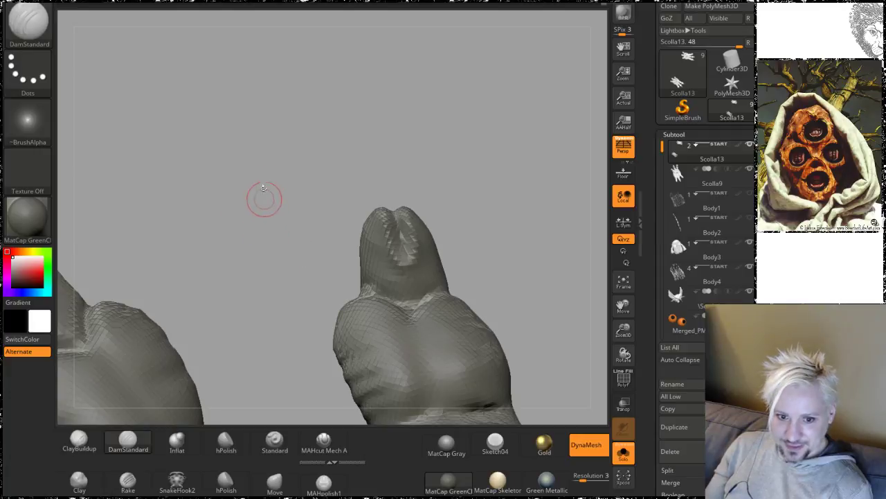
{"action": "left_click_drag", "start_coordinate": [263, 188], "coordinate": [242, 217]}
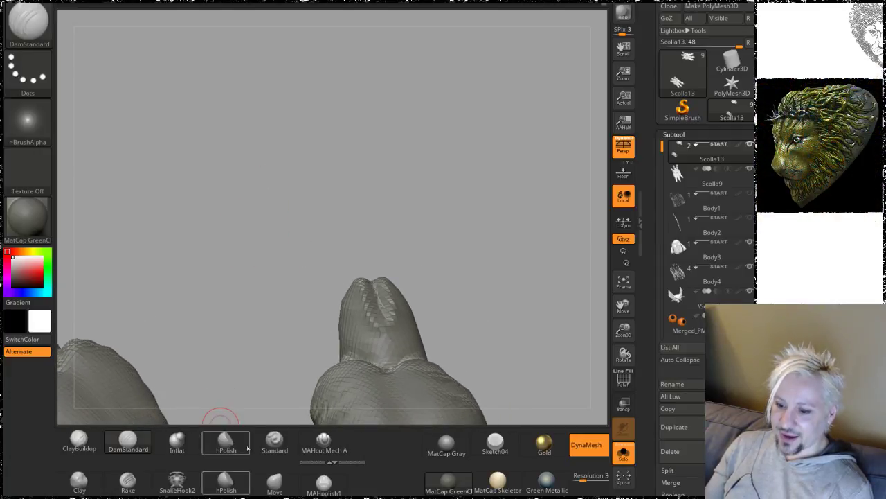
Step: Pull the smaller claw's two prongs into sharper points with the Move brush
{"action": "left_click", "coordinate": [274, 482]}
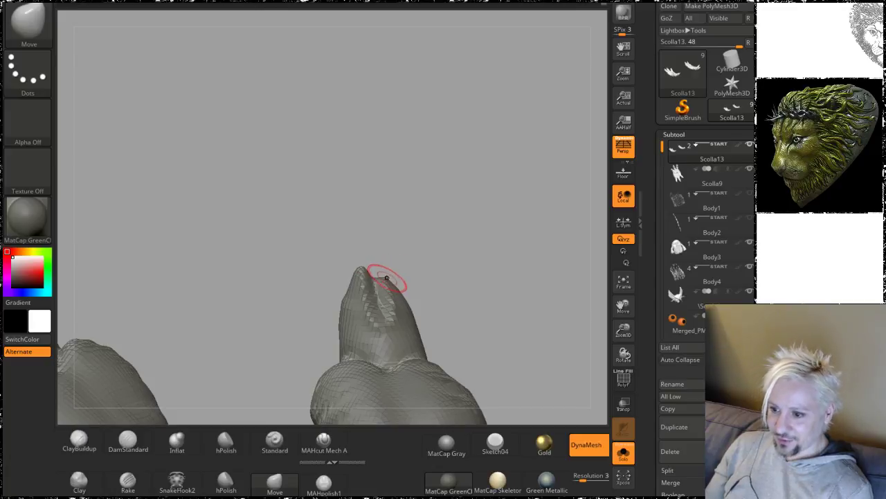
{"action": "left_click_drag", "start_coordinate": [446, 221], "coordinate": [422, 269]}
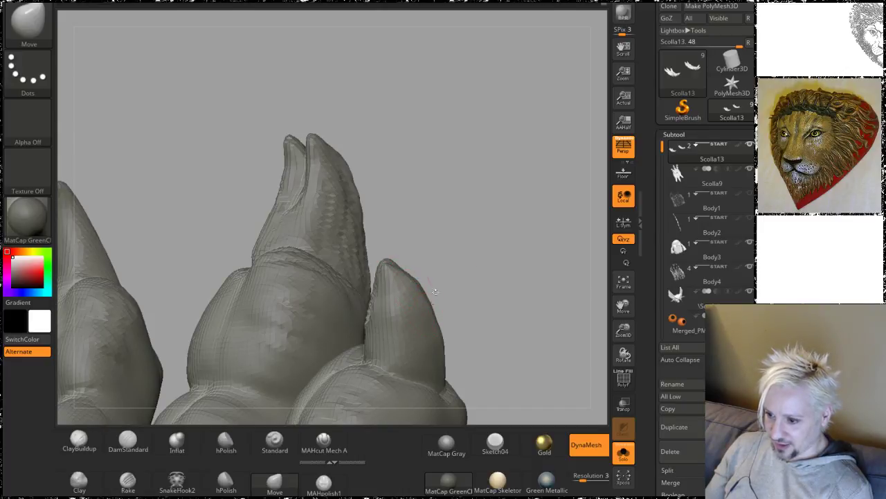
{"action": "left_click_drag", "start_coordinate": [497, 211], "coordinate": [413, 259]}
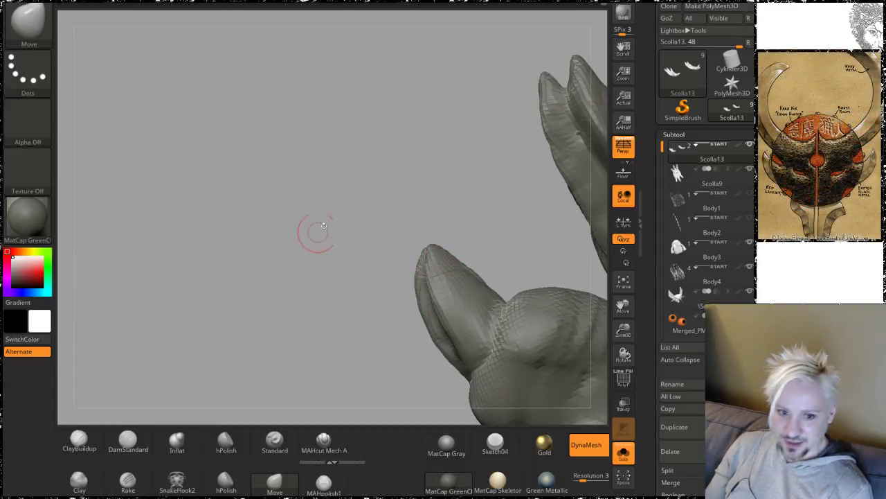
{"action": "left_click_drag", "start_coordinate": [323, 277], "coordinate": [353, 238]}
Step: Adjust the smaller claw's overall silhouette with a larger Move brush and refine its prong tips with a smaller one
{"action": "key", "text": "space"}
{"action": "left_click_drag", "start_coordinate": [463, 274], "coordinate": [455, 270]}
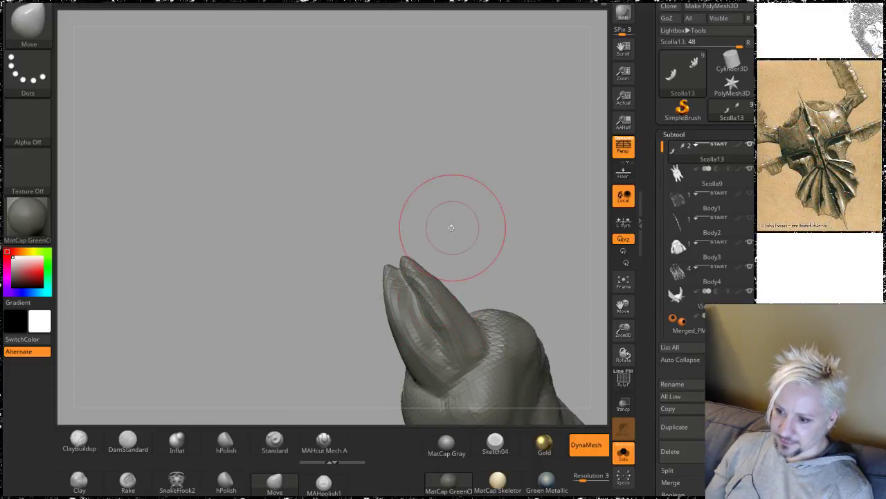
{"action": "left_click_drag", "start_coordinate": [451, 227], "coordinate": [443, 229]}
{"action": "left_click_drag", "start_coordinate": [394, 313], "coordinate": [391, 310]}
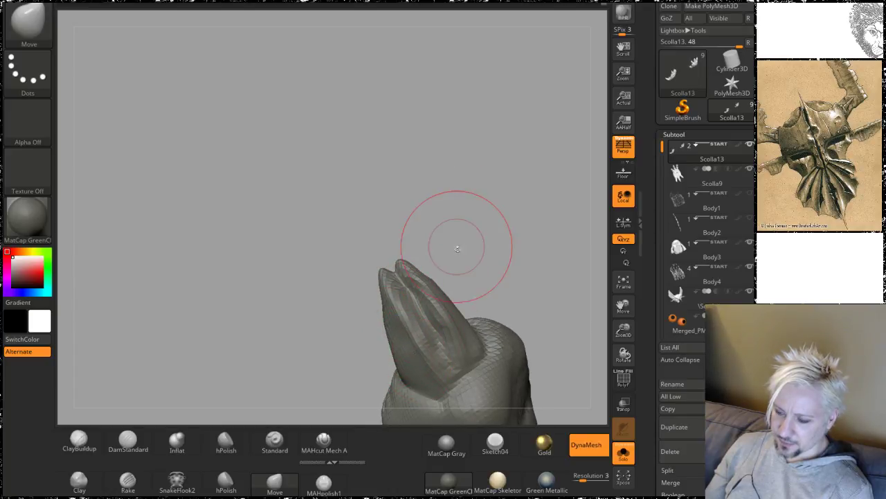
{"action": "mouse_move", "coordinate": [455, 237]}
{"action": "left_mouse_down"}
{"action": "mouse_move", "coordinate": [534, 171]}
{"action": "mouse_move", "coordinate": [468, 196]}
{"action": "mouse_move", "coordinate": [492, 242]}
{"action": "mouse_move", "coordinate": [439, 162]}
{"action": "mouse_move", "coordinate": [475, 221]}
{"action": "mouse_move", "coordinate": [450, 203]}
{"action": "left_mouse_up"}
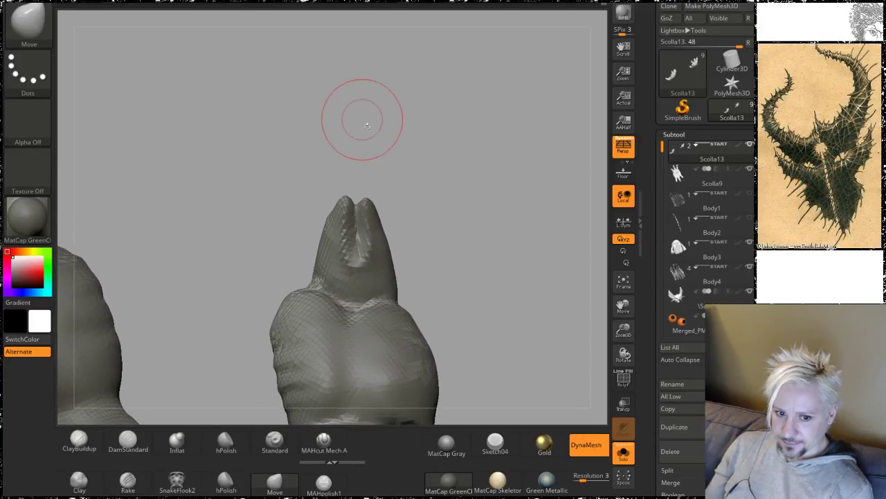
{"action": "key", "text": "space"}
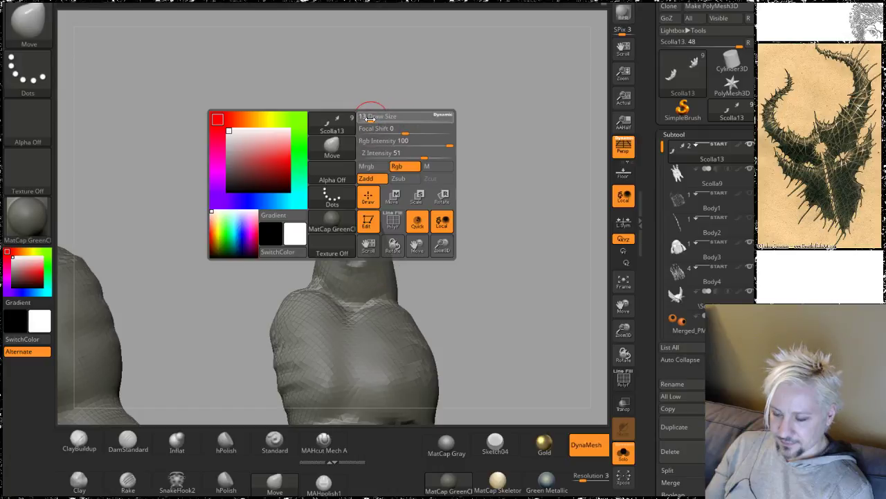
{"action": "key", "text": "shift"}
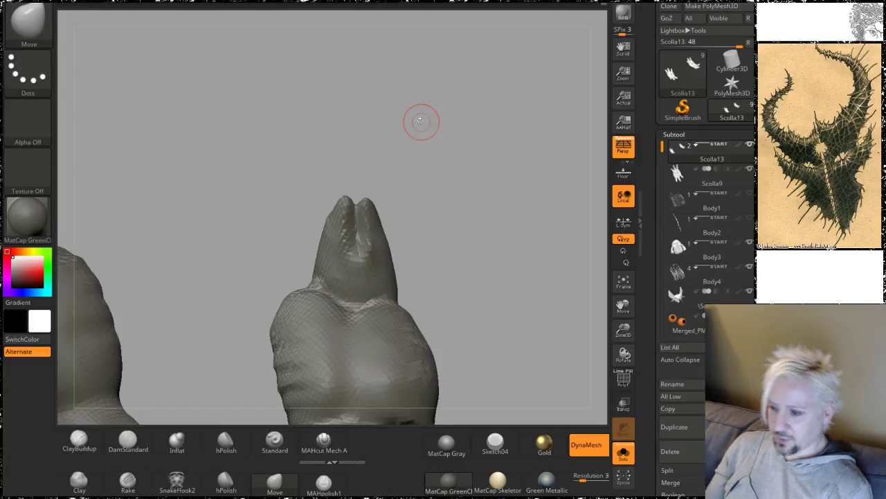
{"action": "mouse_move", "coordinate": [419, 120]}
{"action": "left_mouse_down"}
{"action": "mouse_move", "coordinate": [439, 192]}
{"action": "mouse_move", "coordinate": [427, 174]}
{"action": "mouse_move", "coordinate": [436, 125]}
{"action": "mouse_move", "coordinate": [459, 159]}
{"action": "mouse_move", "coordinate": [439, 326]}
{"action": "left_mouse_up"}
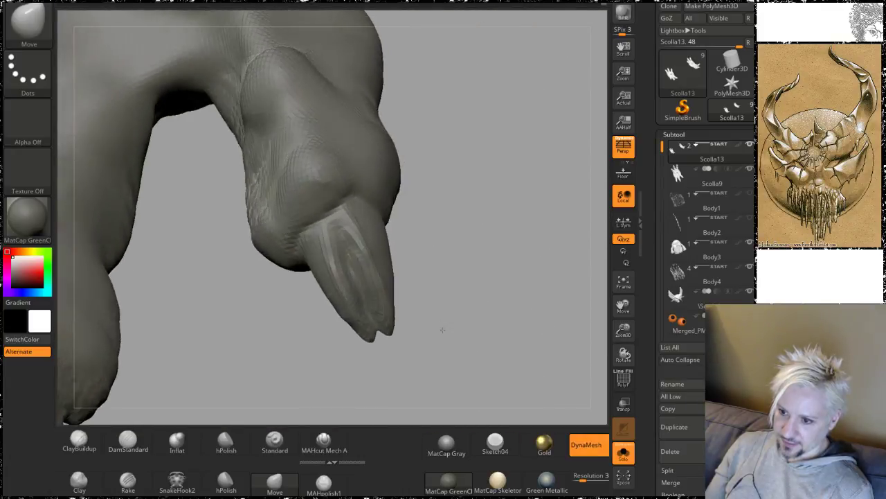
Step: Build up the flesh of the fingertip above the smaller claw's base with ClayBuildup strokes
{"action": "left_click", "coordinate": [79, 443]}
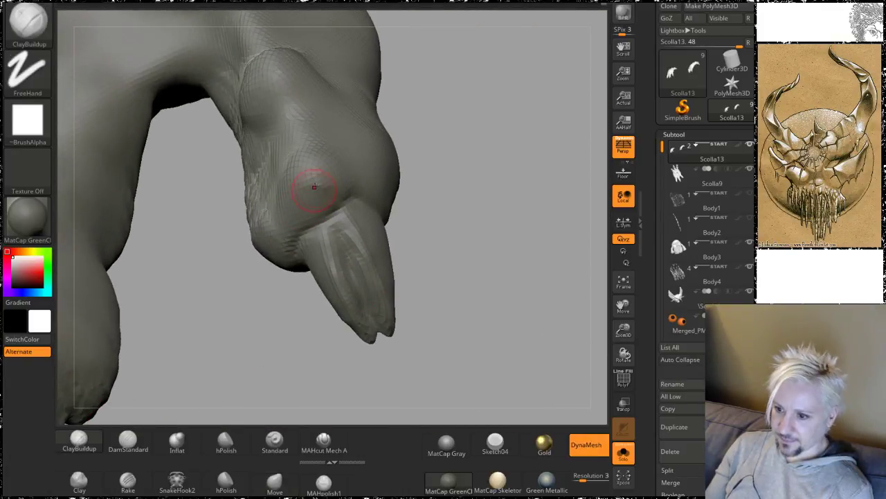
{"action": "key", "text": "space"}
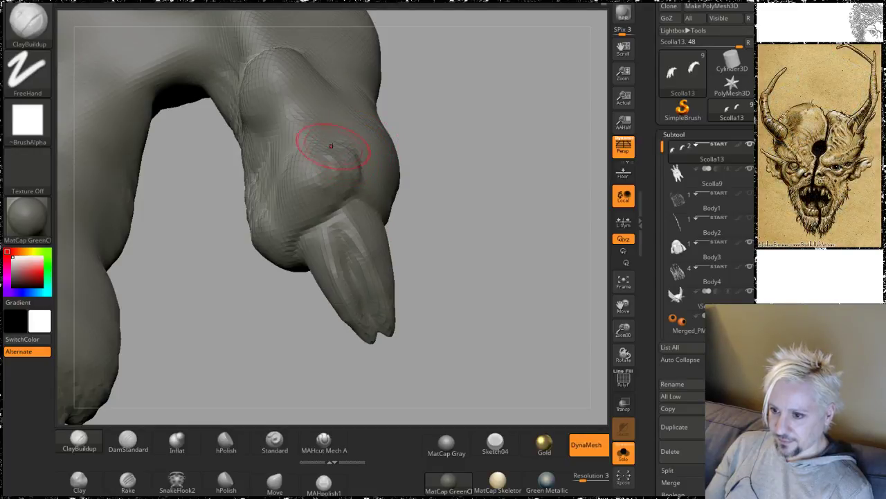
{"action": "mouse_move", "coordinate": [367, 173]}
{"action": "left_mouse_down"}
{"action": "mouse_move", "coordinate": [295, 190]}
{"action": "mouse_move", "coordinate": [279, 207]}
{"action": "mouse_move", "coordinate": [315, 177]}
{"action": "left_mouse_up"}
{"action": "left_click_drag", "start_coordinate": [498, 138], "coordinate": [498, 236], "text": "alt"}
{"action": "left_click_drag", "start_coordinate": [481, 152], "coordinate": [466, 172]}
{"action": "mouse_move", "coordinate": [309, 141]}
{"action": "left_mouse_down"}
{"action": "mouse_move", "coordinate": [305, 159]}
{"action": "mouse_move", "coordinate": [339, 147]}
{"action": "left_mouse_up"}
{"action": "mouse_move", "coordinate": [501, 118]}
{"action": "left_mouse_down"}
{"action": "mouse_move", "coordinate": [315, 142]}
{"action": "mouse_move", "coordinate": [307, 174]}
{"action": "left_mouse_up"}
{"action": "mouse_move", "coordinate": [450, 154]}
{"action": "left_mouse_down"}
{"action": "mouse_move", "coordinate": [352, 150]}
{"action": "mouse_move", "coordinate": [390, 172]}
{"action": "mouse_move", "coordinate": [409, 251]}
{"action": "mouse_move", "coordinate": [416, 233]}
{"action": "left_mouse_up"}
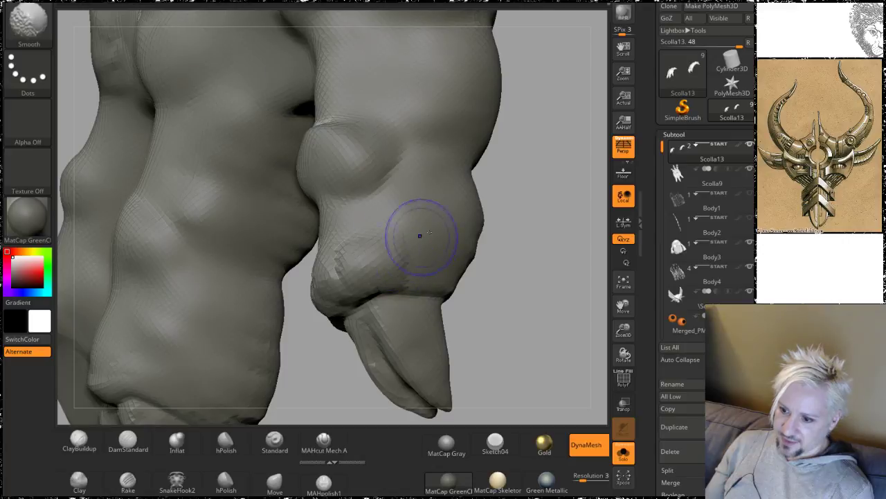
Step: Smooth the built-up fingertip flesh and the area around the finger's knuckle
{"action": "left_click_drag", "start_coordinate": [564, 253], "coordinate": [530, 229]}
{"action": "mouse_move", "coordinate": [337, 254]}
{"action": "left_mouse_down", "text": "shift"}
{"action": "mouse_move", "coordinate": [271, 254]}
{"action": "mouse_move", "coordinate": [283, 212]}
{"action": "left_mouse_up", "text": "shift"}
{"action": "mouse_move", "coordinate": [433, 160]}
{"action": "left_mouse_down"}
{"action": "mouse_move", "coordinate": [476, 150]}
{"action": "mouse_move", "coordinate": [469, 137]}
{"action": "left_mouse_up"}
{"action": "mouse_move", "coordinate": [243, 228]}
{"action": "left_mouse_down", "text": "shift"}
{"action": "mouse_move", "coordinate": [199, 291]}
{"action": "mouse_move", "coordinate": [217, 211]}
{"action": "mouse_move", "coordinate": [267, 129]}
{"action": "mouse_move", "coordinate": [291, 114]}
{"action": "left_mouse_up", "text": "shift"}
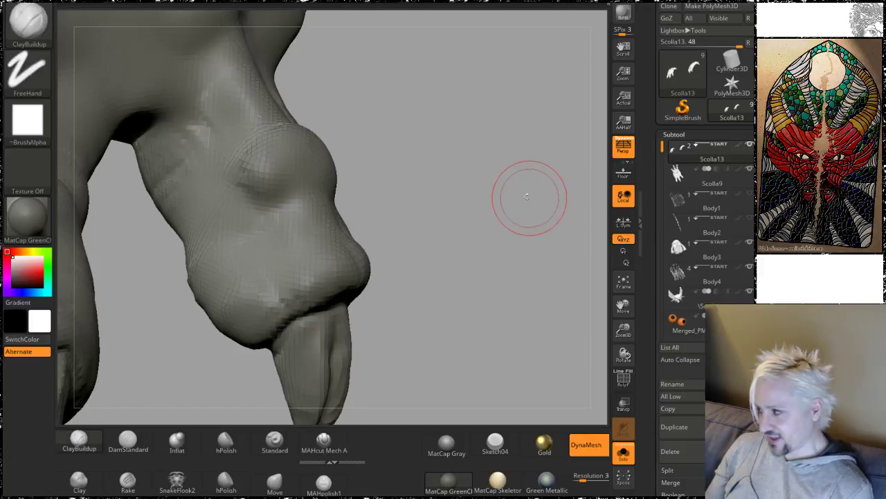
Step: Thicken the fold of skin around the claw's base and the fingertip's side with ClayBuildup
{"action": "mouse_move", "coordinate": [524, 191]}
{"action": "left_mouse_down"}
{"action": "mouse_move", "coordinate": [524, 251]}
{"action": "mouse_move", "coordinate": [518, 224]}
{"action": "mouse_move", "coordinate": [492, 223]}
{"action": "mouse_move", "coordinate": [488, 260]}
{"action": "mouse_move", "coordinate": [455, 194]}
{"action": "mouse_move", "coordinate": [455, 253]}
{"action": "mouse_move", "coordinate": [472, 305]}
{"action": "mouse_move", "coordinate": [488, 290]}
{"action": "left_mouse_up"}
{"action": "mouse_move", "coordinate": [501, 280]}
{"action": "left_mouse_down"}
{"action": "mouse_move", "coordinate": [512, 279]}
{"action": "mouse_move", "coordinate": [419, 201]}
{"action": "left_mouse_up"}
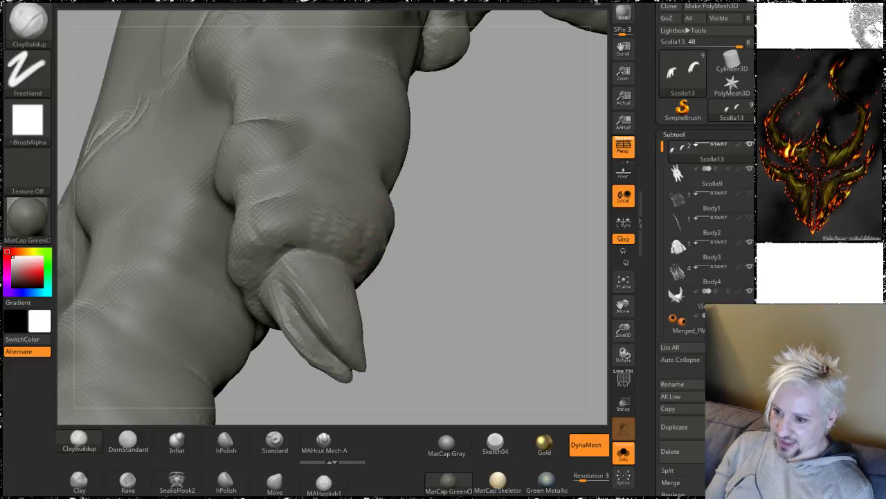
{"action": "mouse_move", "coordinate": [477, 232]}
{"action": "left_mouse_down"}
{"action": "mouse_move", "coordinate": [505, 158]}
{"action": "mouse_move", "coordinate": [362, 238]}
{"action": "left_mouse_up"}
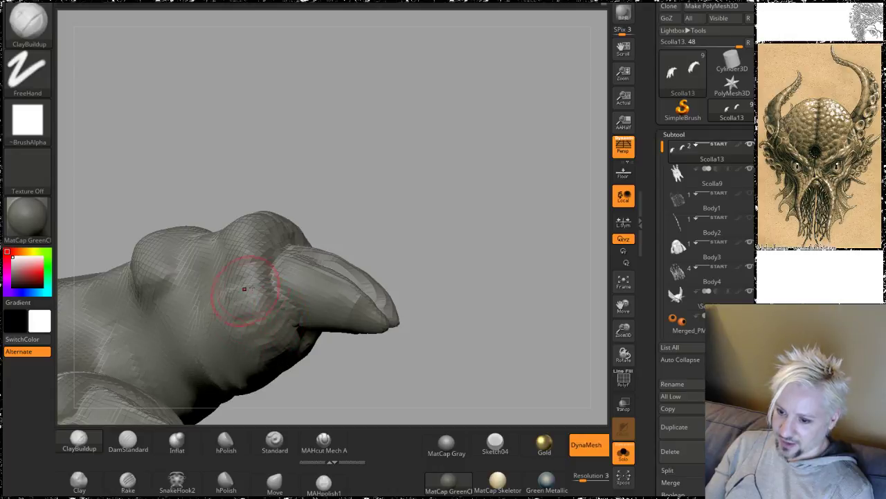
{"action": "left_click_drag", "start_coordinate": [376, 145], "coordinate": [377, 186]}
Step: Smooth the side of the finger and the skin fold above the claw
{"action": "left_click_drag", "start_coordinate": [227, 308], "coordinate": [236, 344], "text": "shift"}
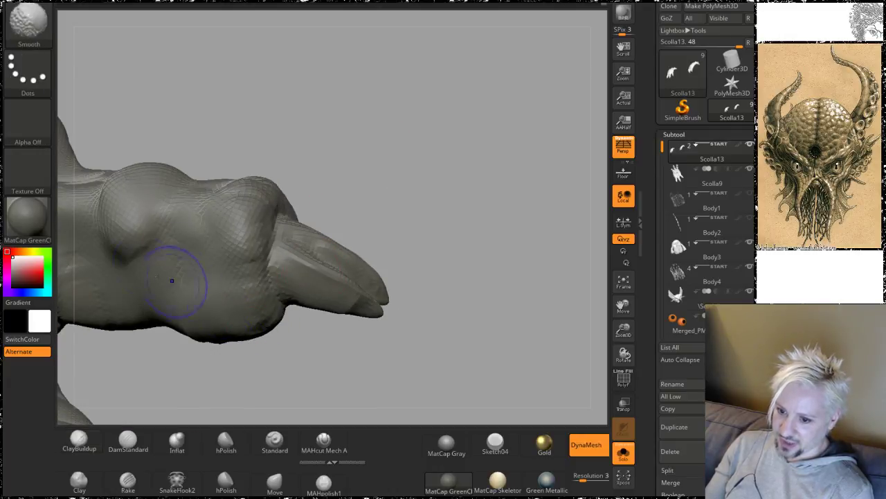
{"action": "left_click_drag", "start_coordinate": [157, 276], "coordinate": [129, 254], "text": "shift"}
{"action": "left_click_drag", "start_coordinate": [405, 179], "coordinate": [331, 192]}
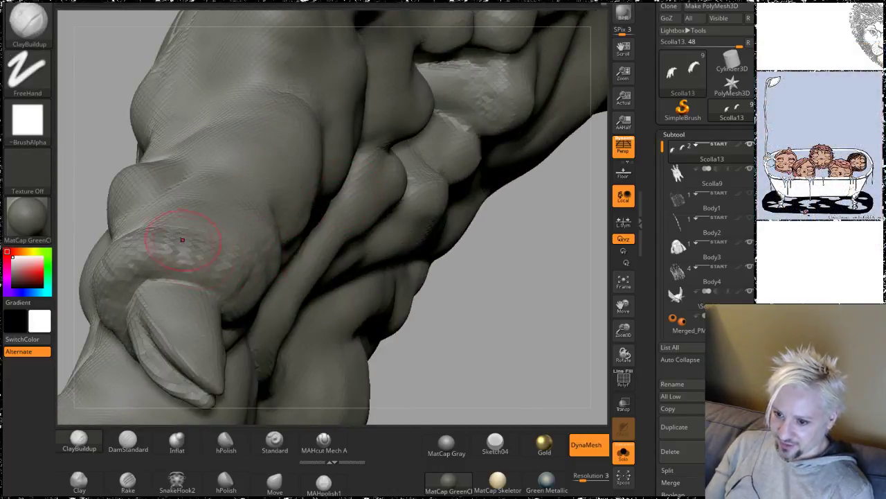
{"action": "left_click_drag", "start_coordinate": [183, 240], "coordinate": [255, 239], "text": "shift"}
Step: Build up the rounded bump on the finger's middle knuckle with ClayBuildup and soften its surface
{"action": "mouse_move", "coordinate": [529, 277]}
{"action": "left_mouse_down"}
{"action": "mouse_move", "coordinate": [530, 259]}
{"action": "mouse_move", "coordinate": [470, 269]}
{"action": "mouse_move", "coordinate": [409, 234]}
{"action": "mouse_move", "coordinate": [284, 243]}
{"action": "left_mouse_up"}
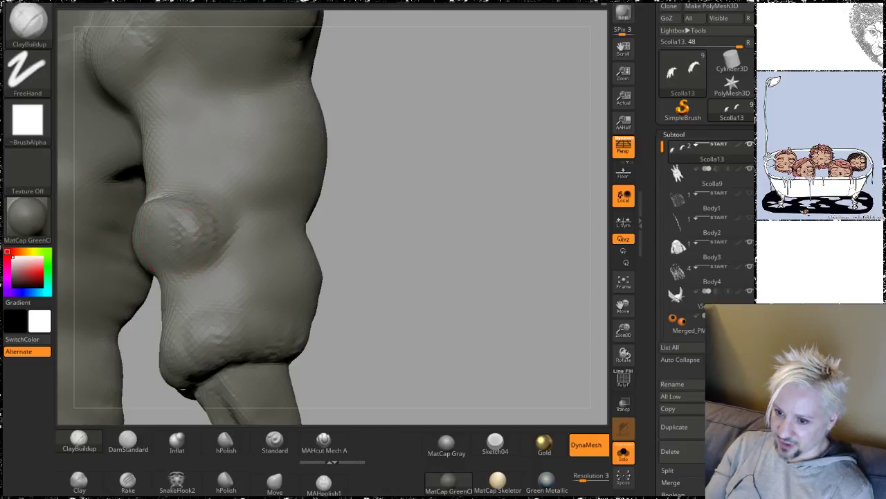
{"action": "mouse_move", "coordinate": [432, 221]}
{"action": "left_mouse_down"}
{"action": "mouse_move", "coordinate": [453, 187]}
{"action": "mouse_move", "coordinate": [447, 203]}
{"action": "mouse_move", "coordinate": [271, 202]}
{"action": "left_mouse_up"}
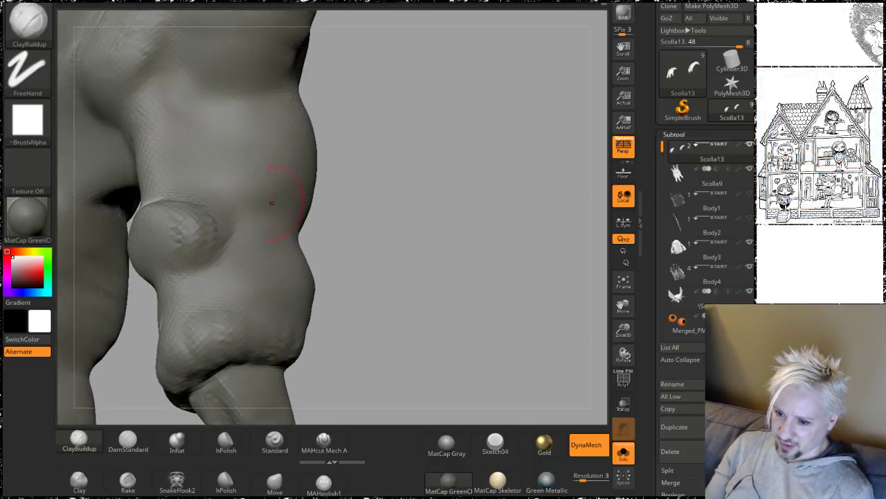
{"action": "mouse_move", "coordinate": [214, 212]}
{"action": "left_mouse_down", "text": "shift"}
{"action": "mouse_move", "coordinate": [196, 220]}
{"action": "mouse_move", "coordinate": [208, 222]}
{"action": "left_mouse_up", "text": "shift"}
Step: Carve lengthwise skin creases with DamStandard along the smaller finger above its middle knuckle and down beside the bump
{"action": "left_click_drag", "start_coordinate": [468, 169], "coordinate": [490, 215], "text": "alt"}
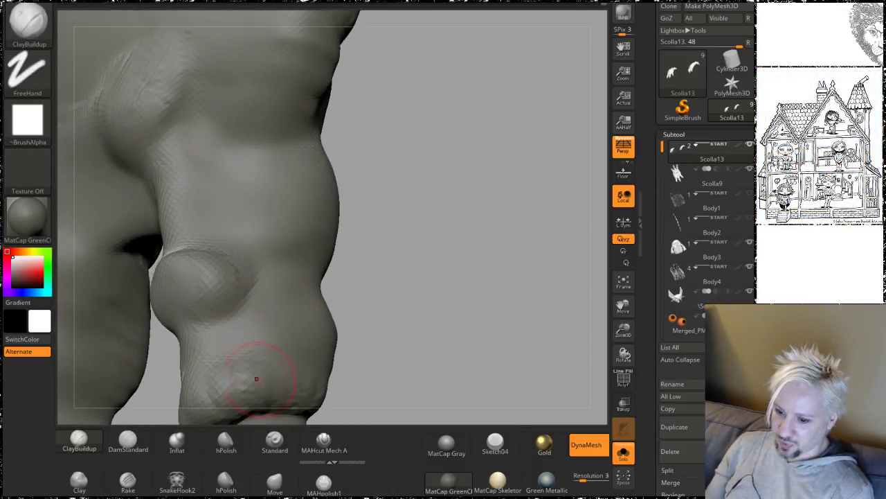
{"action": "left_click", "coordinate": [127, 441]}
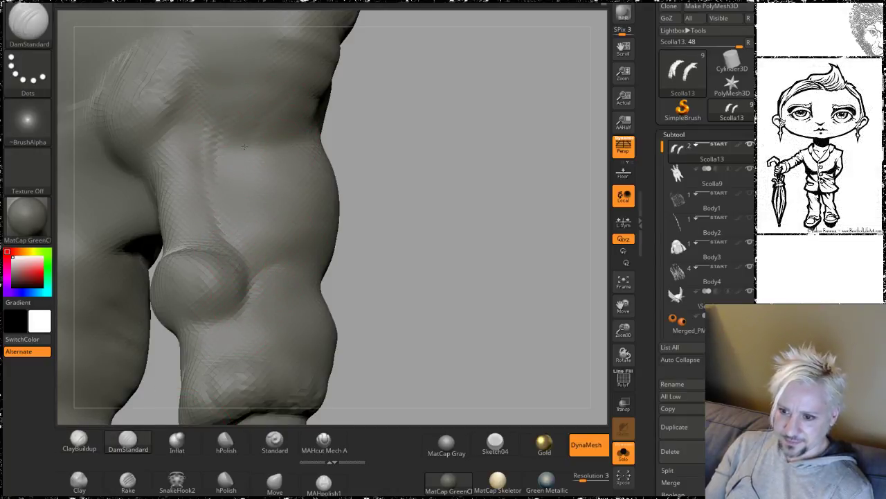
{"action": "mouse_move", "coordinate": [439, 218]}
{"action": "left_mouse_down"}
{"action": "mouse_move", "coordinate": [455, 242]}
{"action": "mouse_move", "coordinate": [450, 253]}
{"action": "left_mouse_up"}
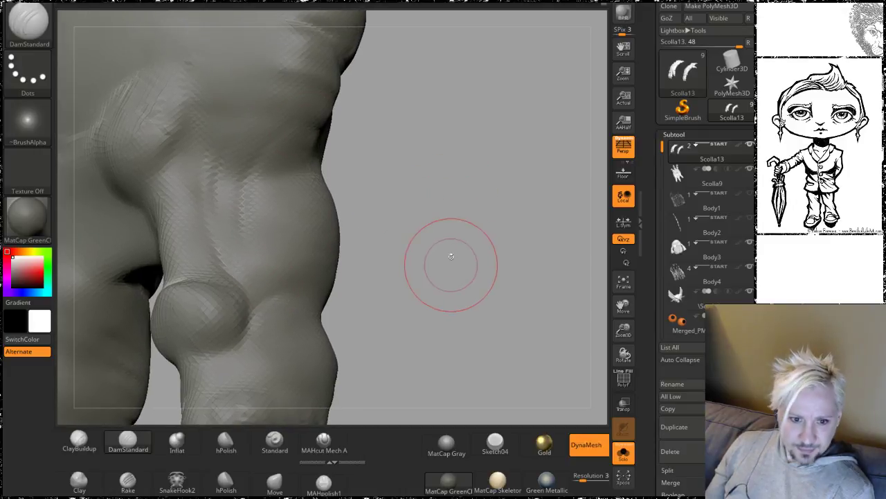
{"action": "mouse_move", "coordinate": [454, 170]}
{"action": "left_mouse_down"}
{"action": "mouse_move", "coordinate": [469, 198]}
{"action": "mouse_move", "coordinate": [472, 246]}
{"action": "mouse_move", "coordinate": [465, 234]}
{"action": "left_mouse_up"}
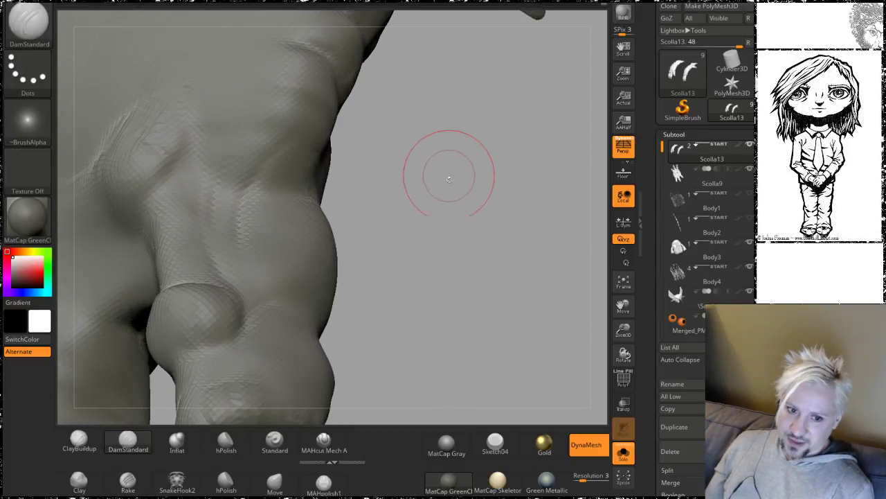
{"action": "mouse_move", "coordinate": [441, 289]}
{"action": "left_mouse_down"}
{"action": "mouse_move", "coordinate": [499, 198]}
{"action": "mouse_move", "coordinate": [511, 257]}
{"action": "mouse_move", "coordinate": [505, 239]}
{"action": "mouse_move", "coordinate": [447, 277]}
{"action": "mouse_move", "coordinate": [395, 230]}
{"action": "left_mouse_up"}
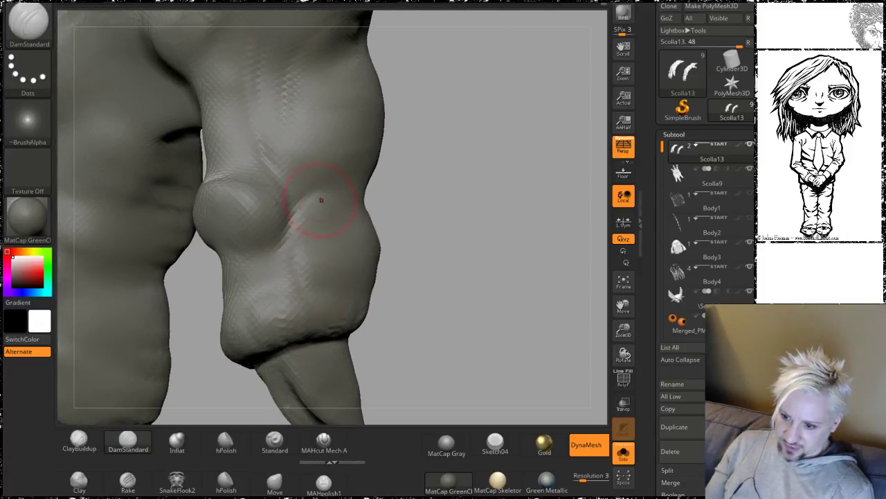
{"action": "left_click_drag", "start_coordinate": [457, 182], "coordinate": [531, 263]}
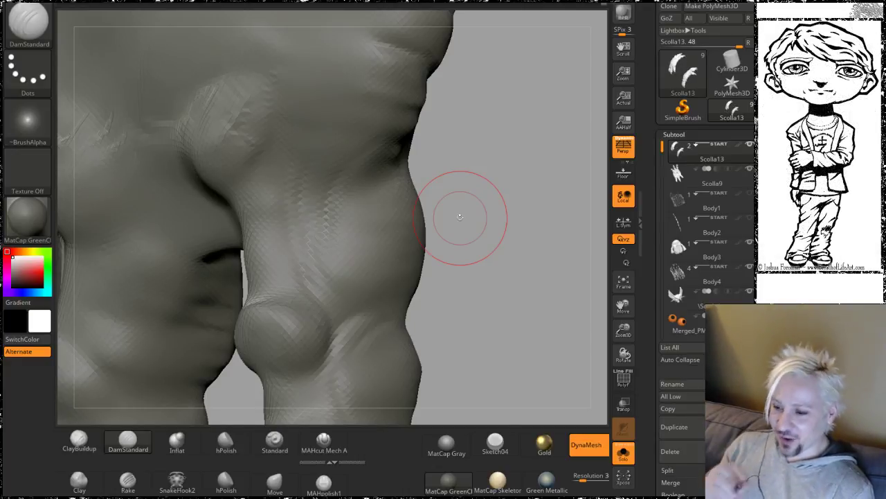
Step: Carve and soften creases around the base knuckle and on the back of the hand where the smaller finger begins
{"action": "left_click_drag", "start_coordinate": [472, 155], "coordinate": [231, 95]}
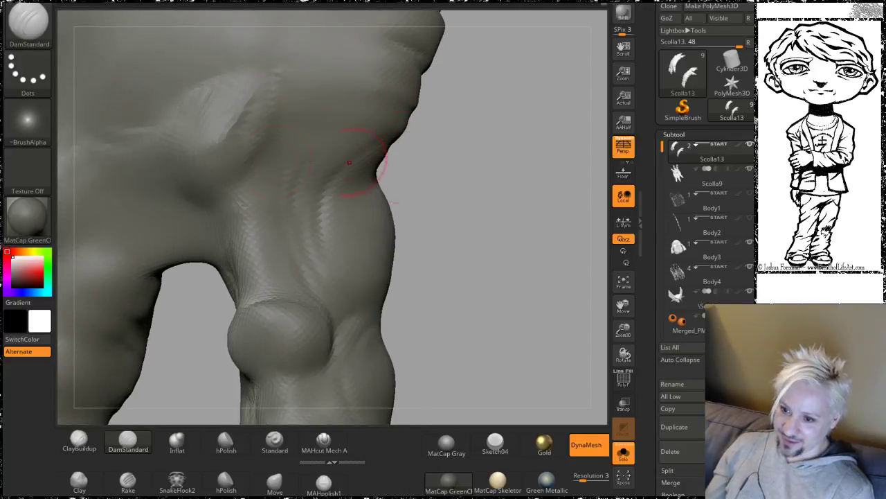
{"action": "key", "text": "shift"}
{"action": "left_click_drag", "start_coordinate": [471, 218], "coordinate": [459, 159]}
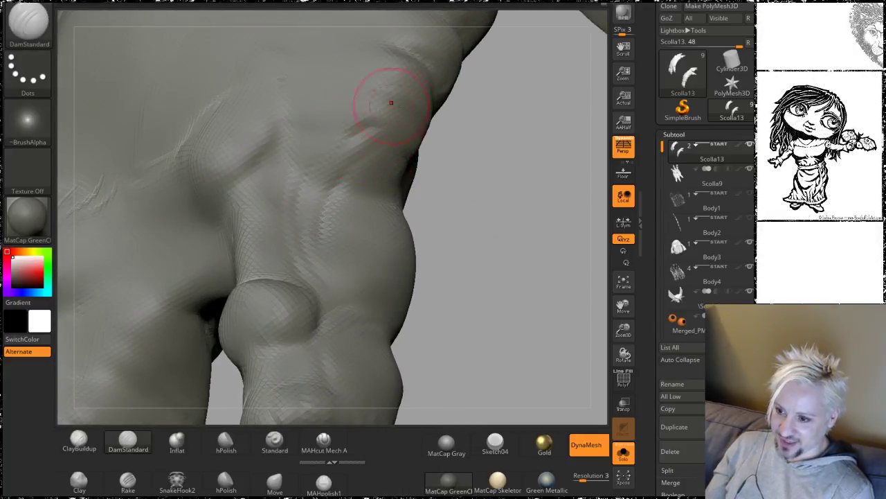
{"action": "mouse_move", "coordinate": [473, 244]}
{"action": "left_mouse_down"}
{"action": "mouse_move", "coordinate": [475, 148]}
{"action": "mouse_move", "coordinate": [478, 194]}
{"action": "mouse_move", "coordinate": [524, 160]}
{"action": "mouse_move", "coordinate": [516, 170]}
{"action": "left_mouse_up"}
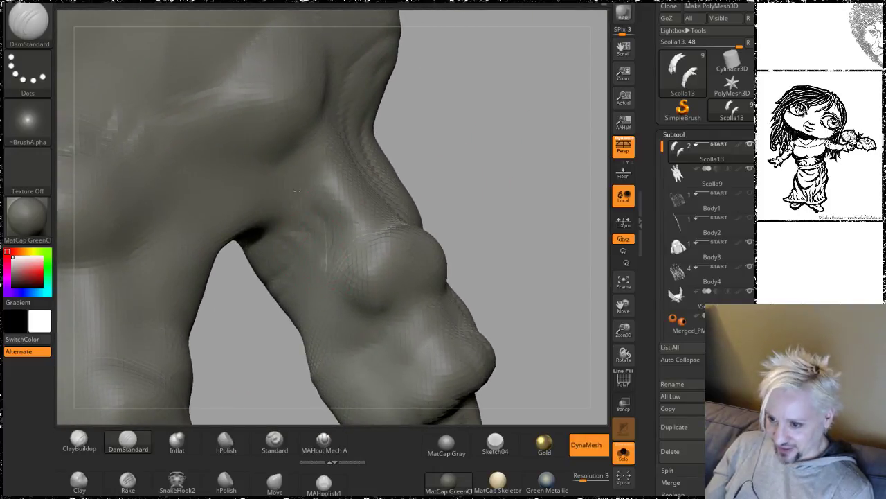
Step: Cut folds with DamStandard around the inner side and underside of the smaller finger's knuckle bump
{"action": "left_click_drag", "start_coordinate": [504, 220], "coordinate": [448, 132]}
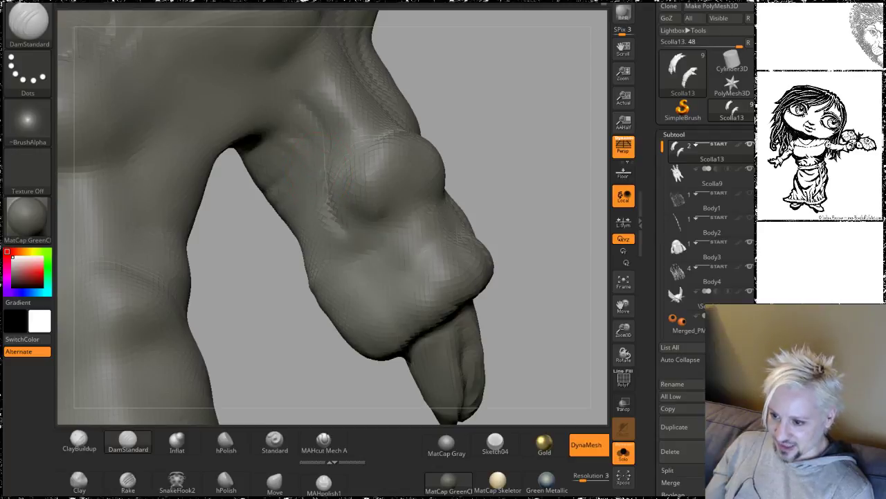
{"action": "mouse_move", "coordinate": [505, 182]}
{"action": "left_mouse_down"}
{"action": "mouse_move", "coordinate": [454, 119]}
{"action": "mouse_move", "coordinate": [446, 130]}
{"action": "left_mouse_up"}
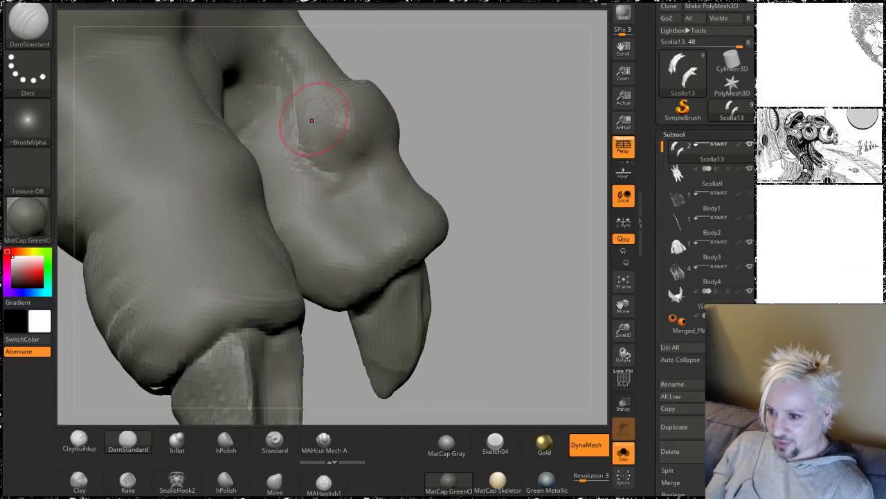
{"action": "left_click_drag", "start_coordinate": [312, 120], "coordinate": [369, 188]}
{"action": "mouse_move", "coordinate": [483, 168]}
{"action": "left_mouse_down"}
{"action": "mouse_move", "coordinate": [425, 129]}
{"action": "mouse_move", "coordinate": [401, 92]}
{"action": "left_mouse_up"}
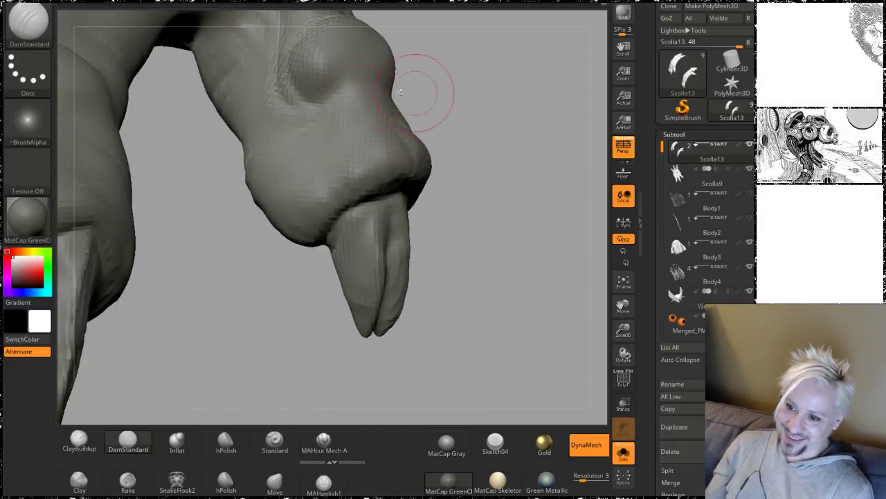
{"action": "left_click_drag", "start_coordinate": [487, 92], "coordinate": [443, 121]}
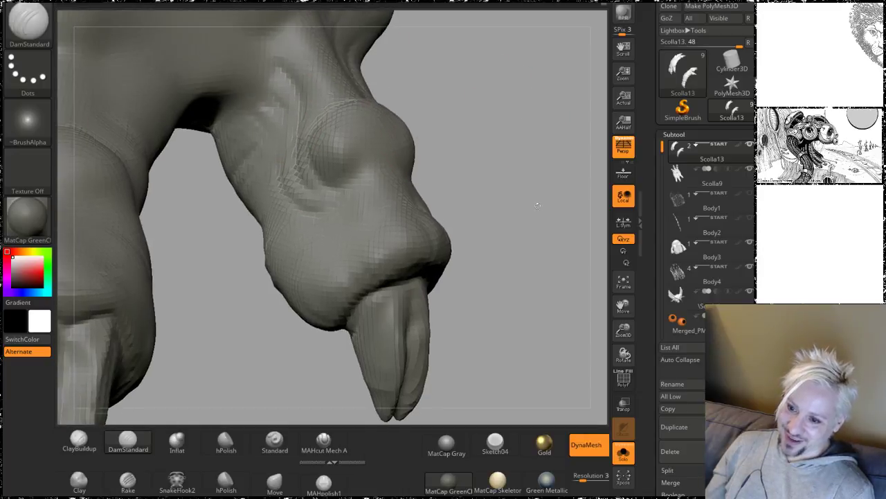
{"action": "mouse_move", "coordinate": [498, 138]}
{"action": "left_mouse_down"}
{"action": "mouse_move", "coordinate": [562, 192]}
{"action": "mouse_move", "coordinate": [360, 135]}
{"action": "left_mouse_up"}
Step: Carve curved, layered folds into the webbing between the smaller finger and its neighbour
{"action": "left_click_drag", "start_coordinate": [218, 360], "coordinate": [253, 159]}
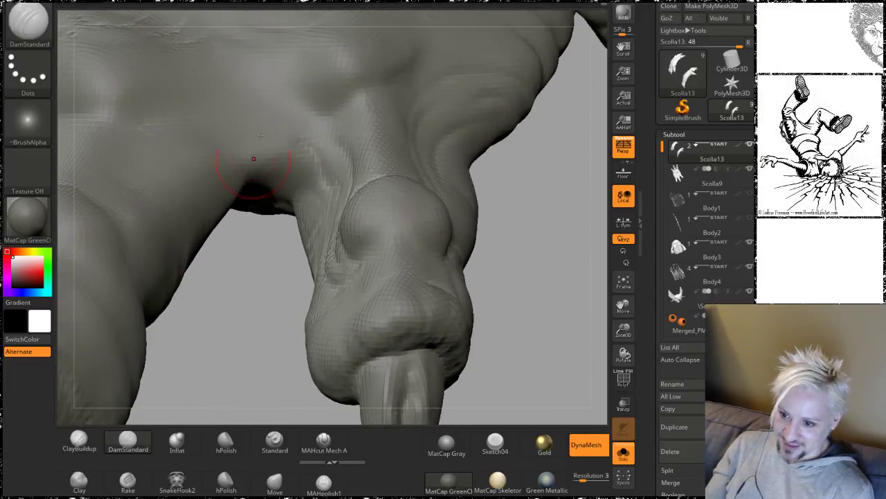
{"action": "left_click_drag", "start_coordinate": [309, 151], "coordinate": [259, 133]}
{"action": "left_click_drag", "start_coordinate": [273, 286], "coordinate": [261, 313]}
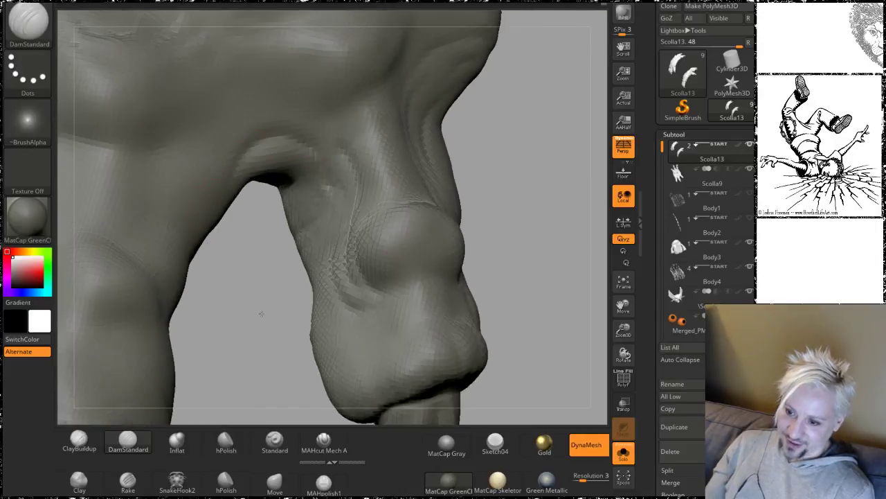
{"action": "mouse_move", "coordinate": [337, 158]}
{"action": "left_mouse_down"}
{"action": "mouse_move", "coordinate": [277, 112]}
{"action": "mouse_move", "coordinate": [232, 128]}
{"action": "left_mouse_up"}
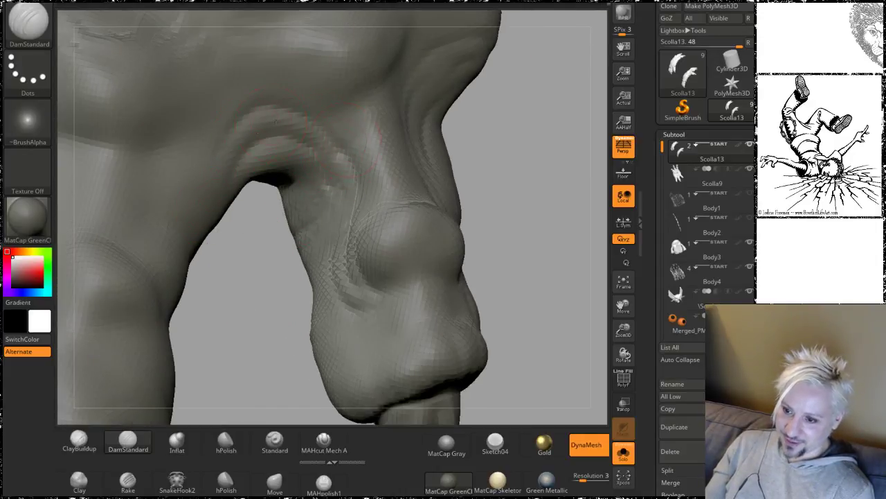
{"action": "mouse_move", "coordinate": [267, 362]}
{"action": "left_mouse_down"}
{"action": "mouse_move", "coordinate": [316, 301]}
{"action": "mouse_move", "coordinate": [237, 179]}
{"action": "left_mouse_up"}
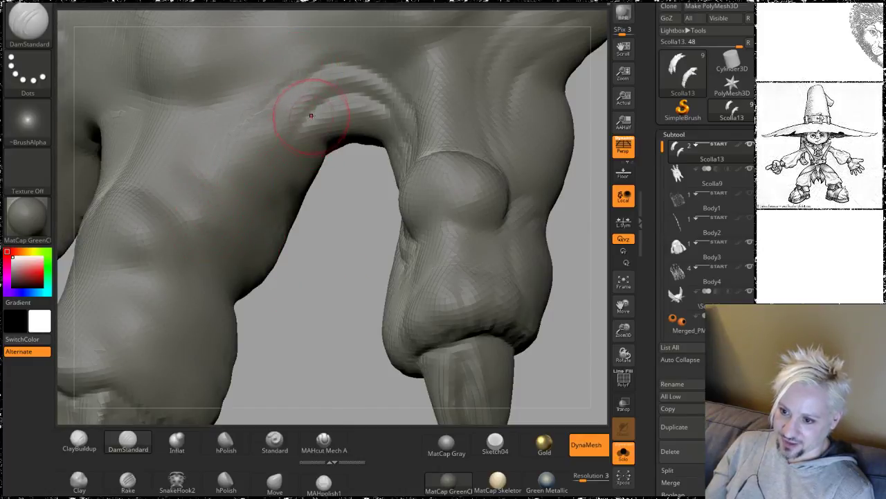
Step: Carve wrinkles around the neighbouring finger's middle knuckle and up toward the webbing
{"action": "left_click_drag", "start_coordinate": [293, 321], "coordinate": [311, 309]}
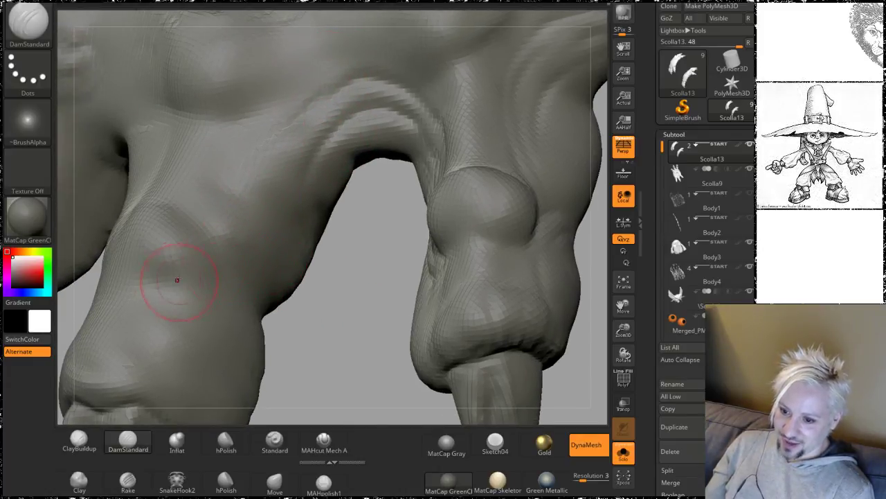
{"action": "mouse_move", "coordinate": [177, 280]}
{"action": "left_mouse_down"}
{"action": "mouse_move", "coordinate": [230, 263]}
{"action": "mouse_move", "coordinate": [253, 192]}
{"action": "left_mouse_up"}
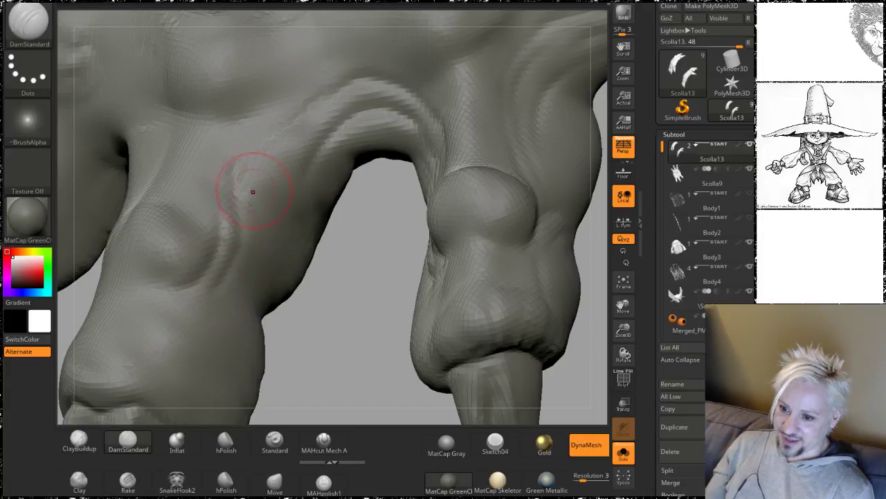
{"action": "left_click_drag", "start_coordinate": [378, 250], "coordinate": [291, 200]}
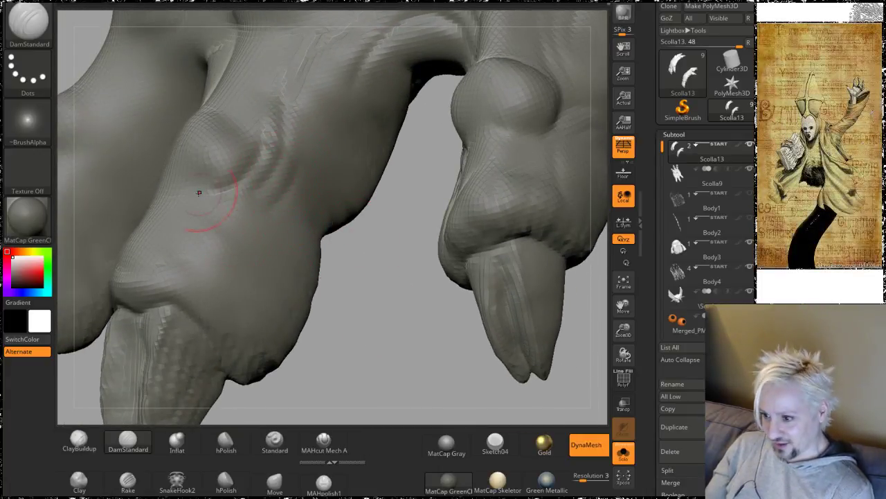
{"action": "left_click_drag", "start_coordinate": [366, 281], "coordinate": [490, 165]}
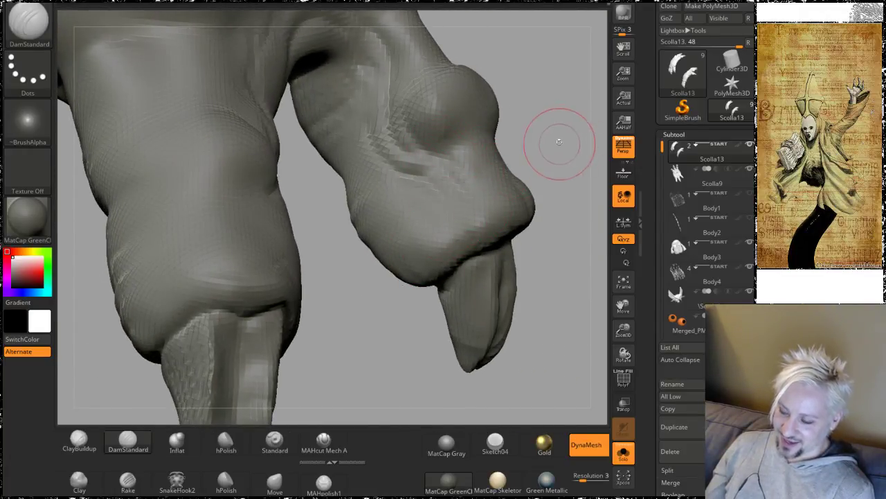
Step: Deepen the creases wrapping the outer side of the smaller finger's middle knuckle
{"action": "left_click_drag", "start_coordinate": [559, 142], "coordinate": [483, 132]}
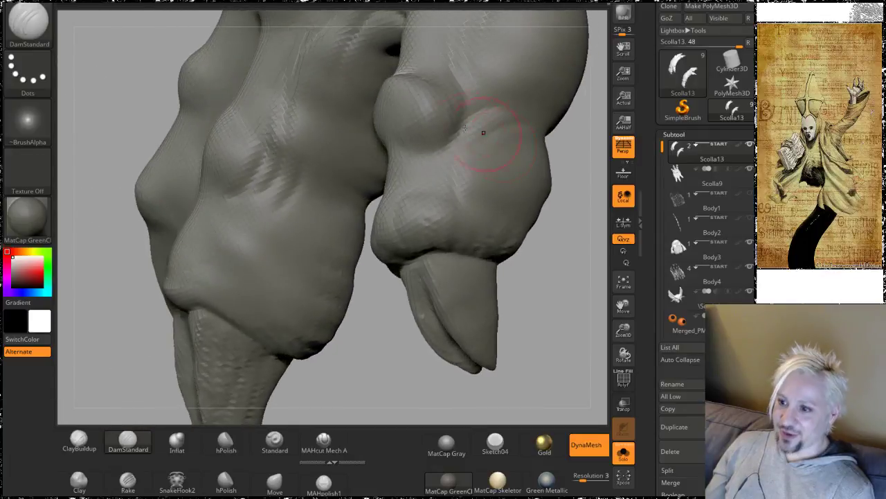
{"action": "left_click_drag", "start_coordinate": [574, 277], "coordinate": [488, 297], "text": "alt"}
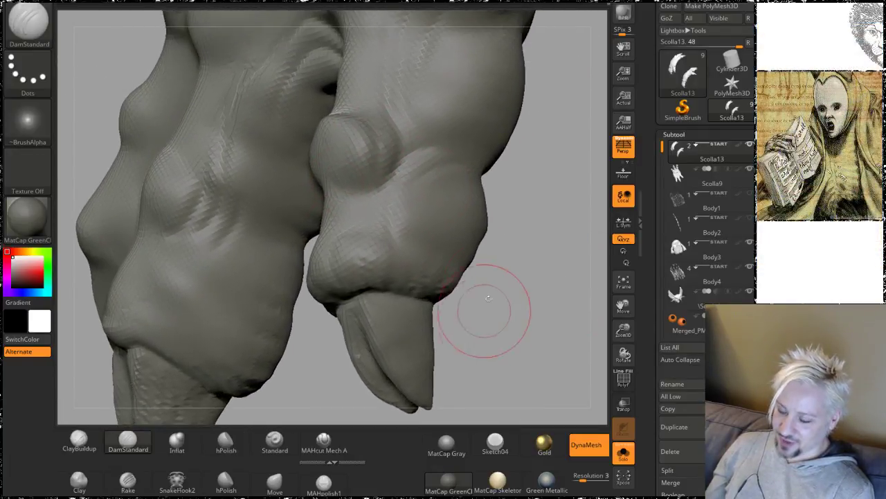
{"action": "mouse_move", "coordinate": [527, 103]}
{"action": "left_mouse_down"}
{"action": "mouse_move", "coordinate": [510, 254]}
{"action": "mouse_move", "coordinate": [510, 214]}
{"action": "mouse_move", "coordinate": [467, 121]}
{"action": "left_mouse_up"}
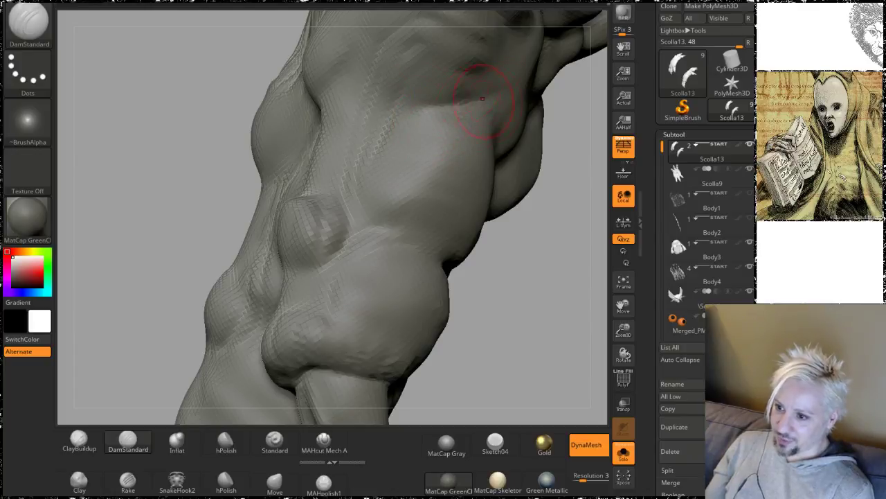
Step: Cut creases at the joints on the smaller finger's palm side and smooth the rough flesh of the adjacent finger's underside
{"action": "mouse_move", "coordinate": [550, 292]}
{"action": "left_mouse_down"}
{"action": "mouse_move", "coordinate": [505, 317]}
{"action": "mouse_move", "coordinate": [450, 291]}
{"action": "mouse_move", "coordinate": [479, 241]}
{"action": "left_mouse_up"}
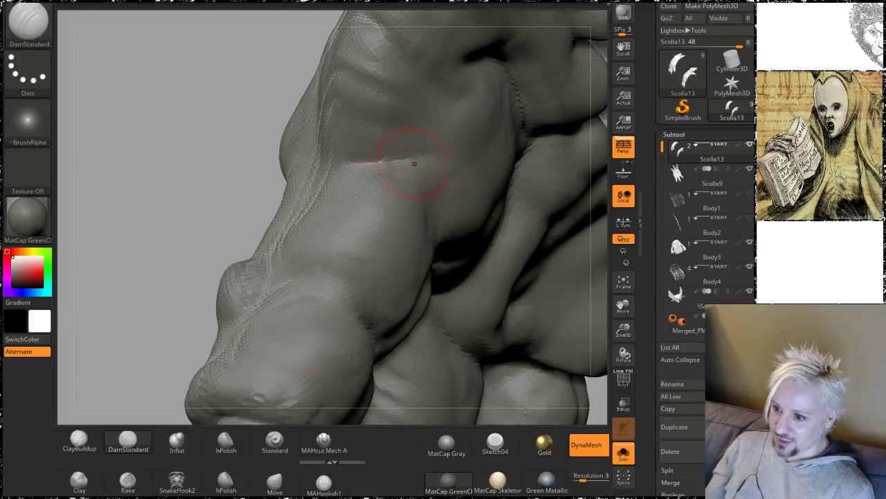
{"action": "mouse_move", "coordinate": [173, 177]}
{"action": "left_mouse_down"}
{"action": "mouse_move", "coordinate": [182, 99]}
{"action": "mouse_move", "coordinate": [186, 149]}
{"action": "mouse_move", "coordinate": [186, 129]}
{"action": "left_mouse_up"}
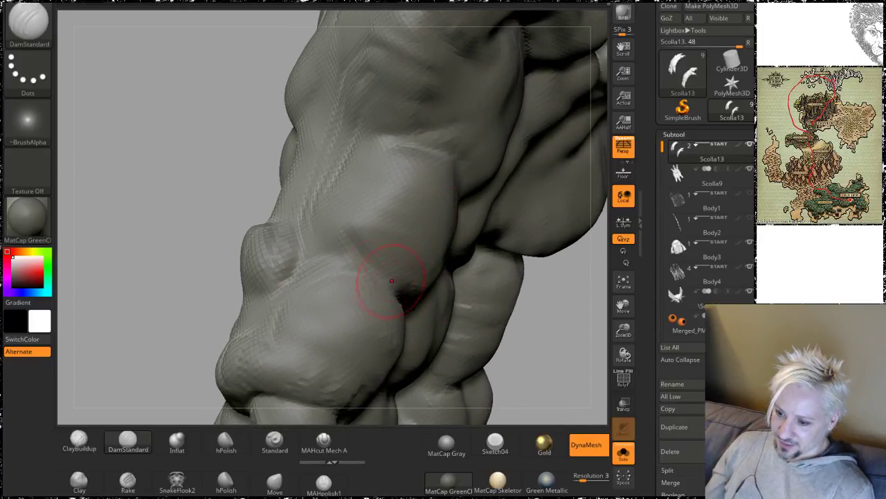
{"action": "mouse_move", "coordinate": [550, 349]}
{"action": "left_mouse_down", "text": "alt"}
{"action": "mouse_move", "coordinate": [490, 257]}
{"action": "mouse_move", "coordinate": [489, 317]}
{"action": "mouse_move", "coordinate": [487, 293]}
{"action": "left_mouse_up", "text": "alt"}
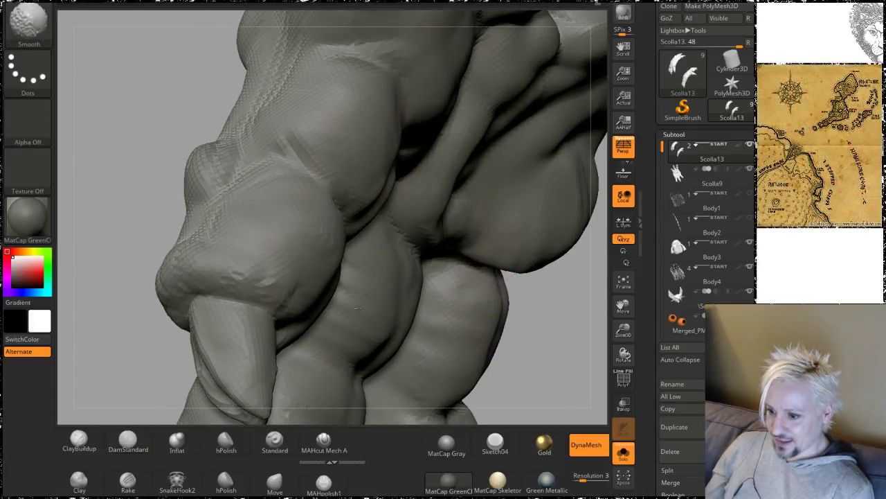
{"action": "mouse_move", "coordinate": [561, 356]}
{"action": "left_mouse_down"}
{"action": "mouse_move", "coordinate": [540, 277]}
{"action": "mouse_move", "coordinate": [475, 233]}
{"action": "left_mouse_up"}
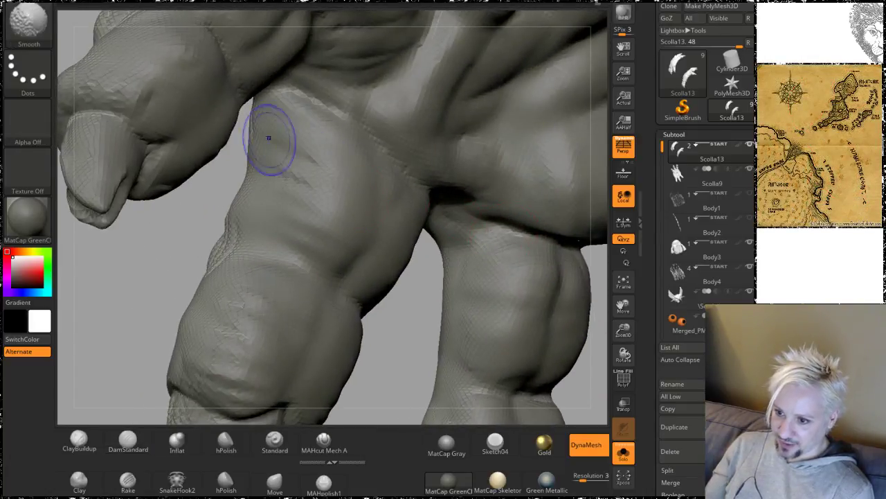
{"action": "key", "text": "shift"}
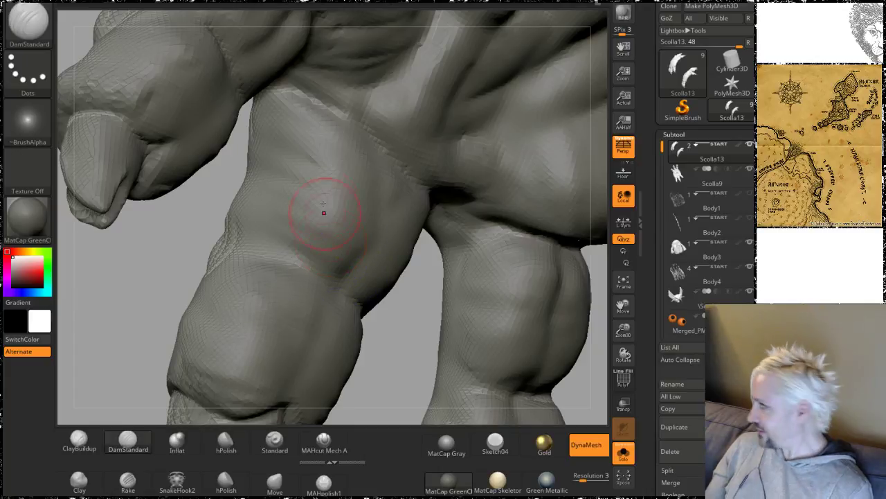
Step: Refine the folds below the smaller finger's knuckle bump and along the webbing with DamStandard
{"action": "mouse_move", "coordinate": [187, 224]}
{"action": "left_mouse_down"}
{"action": "mouse_move", "coordinate": [384, 327]}
{"action": "mouse_move", "coordinate": [343, 141]}
{"action": "left_mouse_up"}
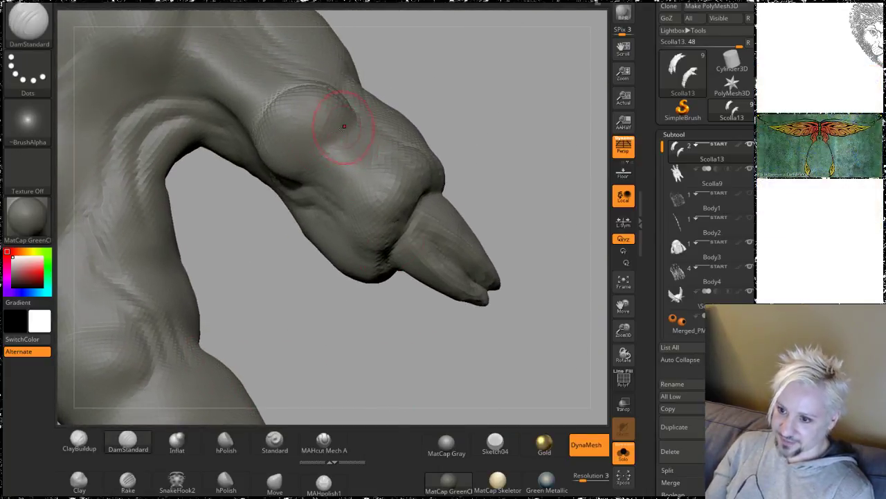
{"action": "mouse_move", "coordinate": [459, 73]}
{"action": "left_mouse_down"}
{"action": "mouse_move", "coordinate": [423, 90]}
{"action": "mouse_move", "coordinate": [354, 205]}
{"action": "left_mouse_up"}
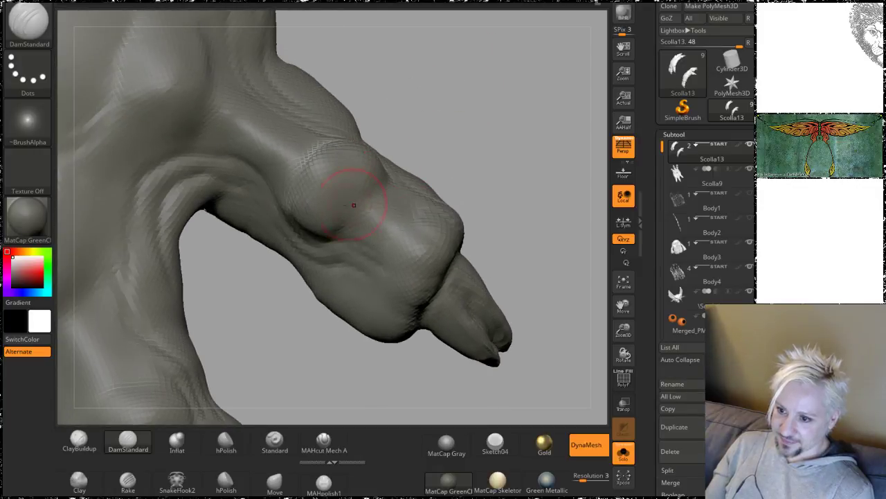
{"action": "mouse_move", "coordinate": [402, 147]}
{"action": "left_mouse_down"}
{"action": "mouse_move", "coordinate": [475, 188]}
{"action": "mouse_move", "coordinate": [497, 156]}
{"action": "mouse_move", "coordinate": [492, 225]}
{"action": "mouse_move", "coordinate": [521, 196]}
{"action": "mouse_move", "coordinate": [430, 253]}
{"action": "mouse_move", "coordinate": [470, 289]}
{"action": "mouse_move", "coordinate": [471, 303]}
{"action": "mouse_move", "coordinate": [496, 263]}
{"action": "mouse_move", "coordinate": [503, 291]}
{"action": "left_mouse_up"}
Step: Carve wrinkles over the neighbouring finger's middle knuckle and sweeping folds along both of its sides
{"action": "left_click_drag", "start_coordinate": [349, 256], "coordinate": [296, 271]}
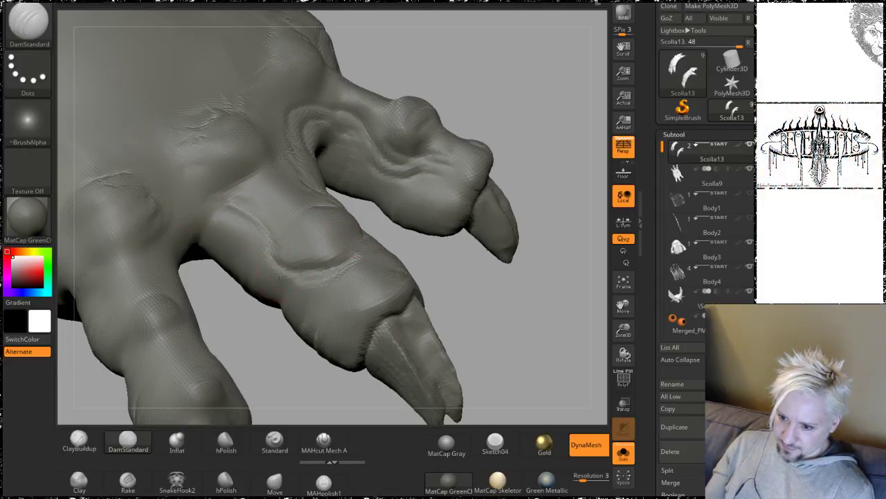
{"action": "left_click_drag", "start_coordinate": [429, 271], "coordinate": [291, 245]}
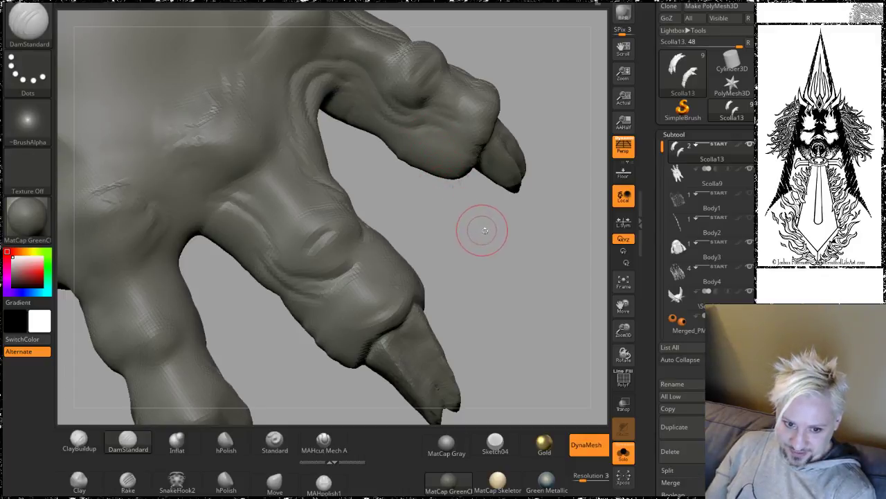
{"action": "left_click_drag", "start_coordinate": [499, 240], "coordinate": [494, 221]}
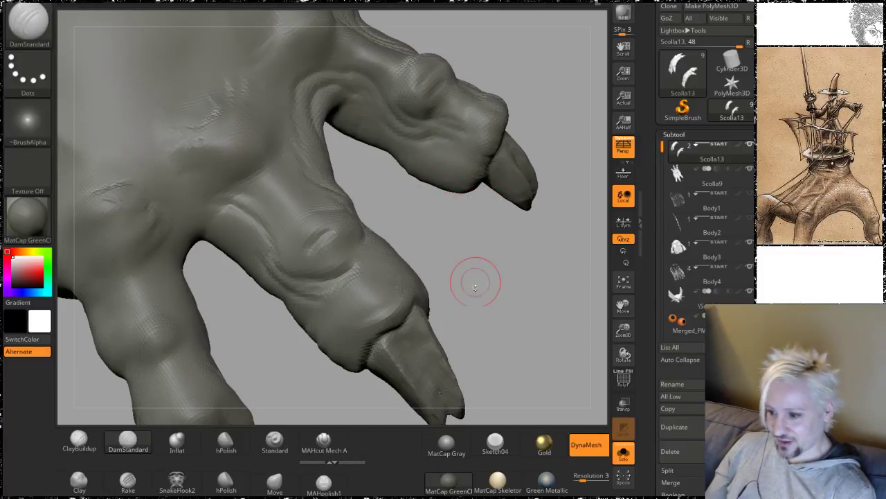
{"action": "mouse_move", "coordinate": [476, 288]}
{"action": "left_mouse_down", "text": "alt"}
{"action": "mouse_move", "coordinate": [488, 234]}
{"action": "mouse_move", "coordinate": [415, 234]}
{"action": "left_mouse_up", "text": "alt"}
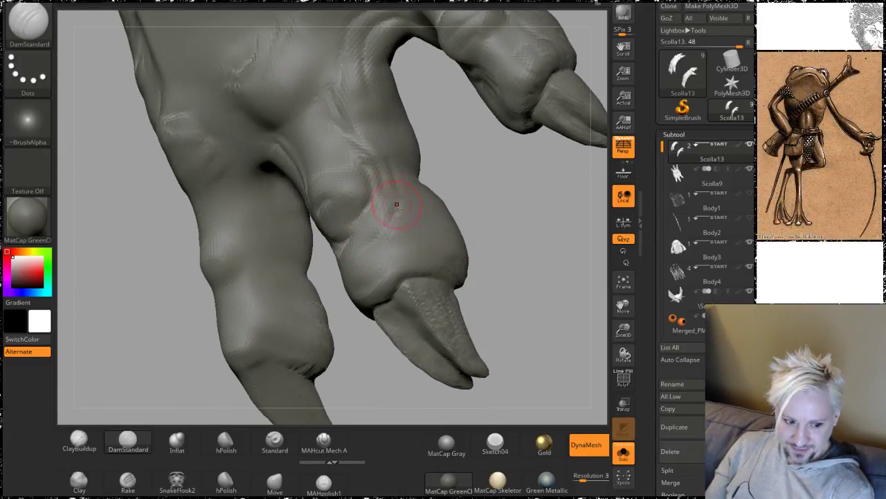
Step: Cut a crease across the split-clawed finger's end joint and around its side with DamStandard
{"action": "mouse_move", "coordinate": [495, 179]}
{"action": "left_mouse_down"}
{"action": "mouse_move", "coordinate": [408, 194]}
{"action": "mouse_move", "coordinate": [214, 340]}
{"action": "mouse_move", "coordinate": [264, 301]}
{"action": "left_mouse_up"}
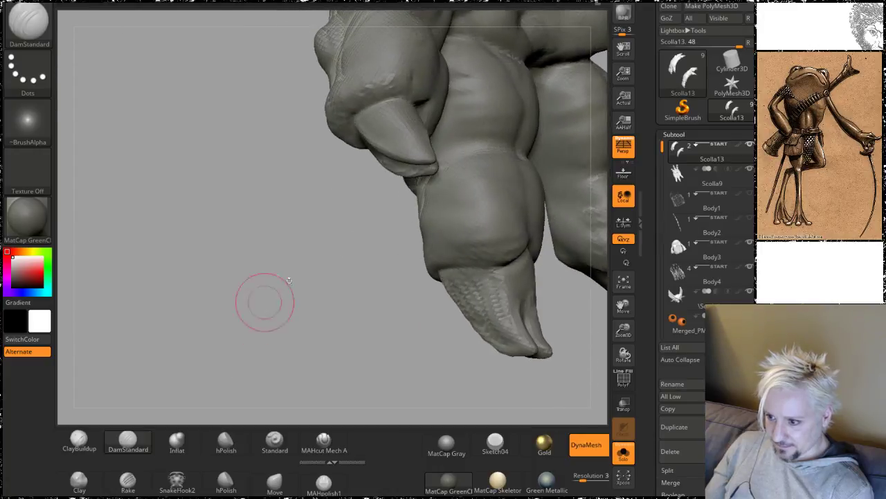
{"action": "mouse_move", "coordinate": [356, 296]}
{"action": "left_mouse_down"}
{"action": "mouse_move", "coordinate": [343, 294]}
{"action": "mouse_move", "coordinate": [356, 273]}
{"action": "left_mouse_up"}
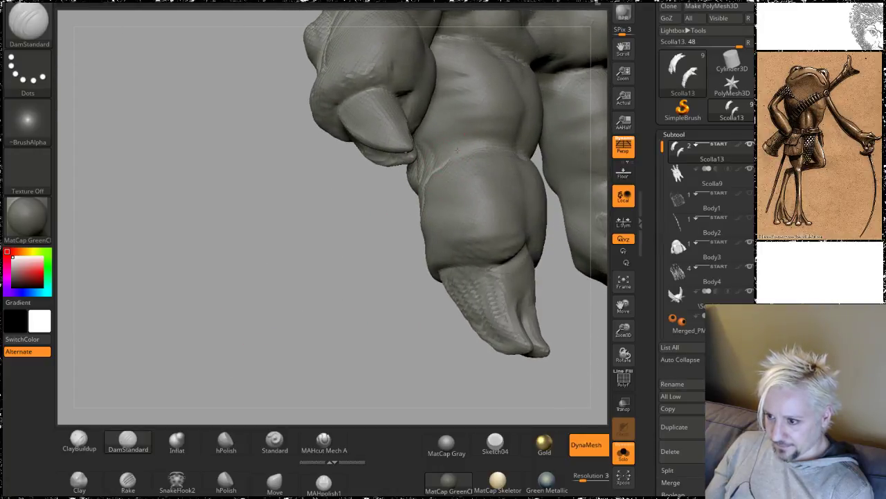
{"action": "left_click_drag", "start_coordinate": [457, 150], "coordinate": [497, 146]}
{"action": "left_click_drag", "start_coordinate": [364, 296], "coordinate": [331, 308]}
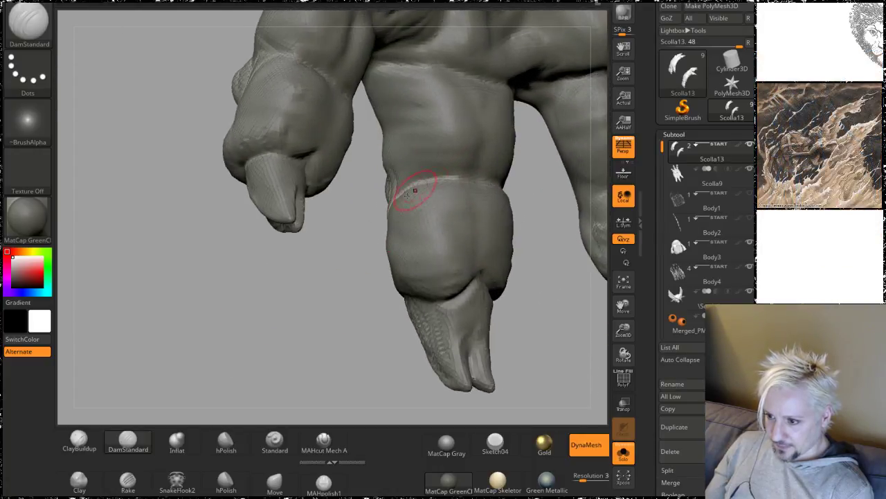
{"action": "left_click_drag", "start_coordinate": [448, 168], "coordinate": [407, 193]}
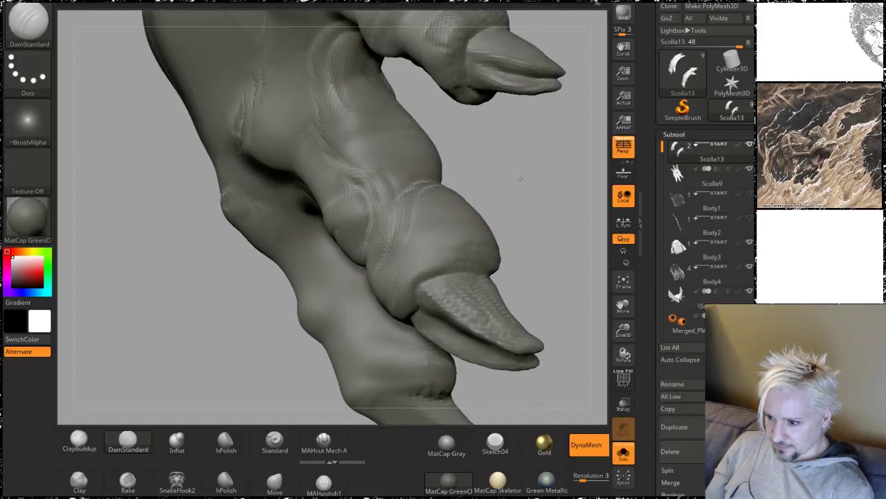
Step: Carve wrinkles along the side of the split-clawed finger, from below its middle knuckle bump toward the claw base
{"action": "mouse_move", "coordinate": [520, 179]}
{"action": "left_mouse_down"}
{"action": "mouse_move", "coordinate": [554, 142]}
{"action": "mouse_move", "coordinate": [465, 235]}
{"action": "mouse_move", "coordinate": [484, 155]}
{"action": "left_mouse_up"}
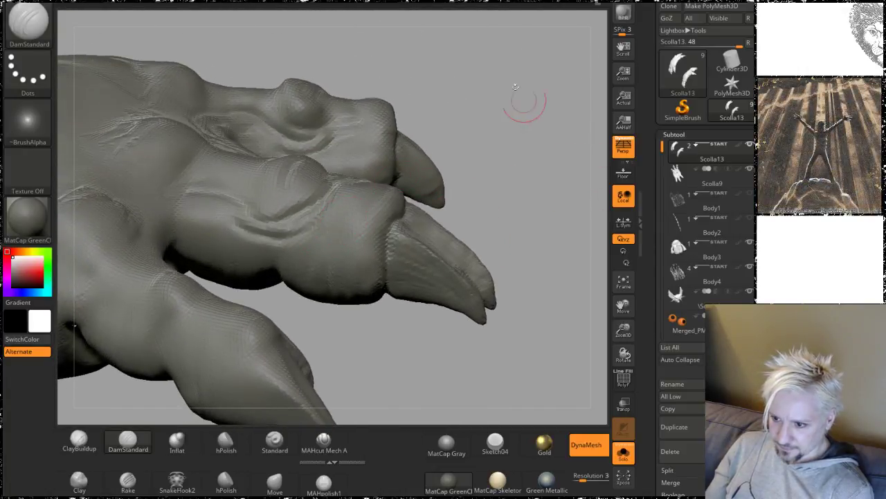
{"action": "mouse_move", "coordinate": [515, 87]}
{"action": "left_mouse_down"}
{"action": "mouse_move", "coordinate": [506, 97]}
{"action": "mouse_move", "coordinate": [507, 139]}
{"action": "left_mouse_up"}
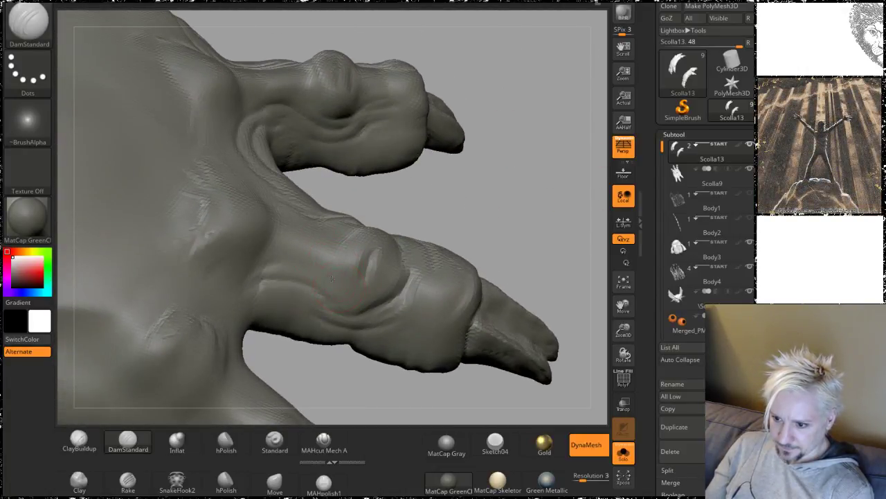
{"action": "left_click_drag", "start_coordinate": [257, 212], "coordinate": [338, 218]}
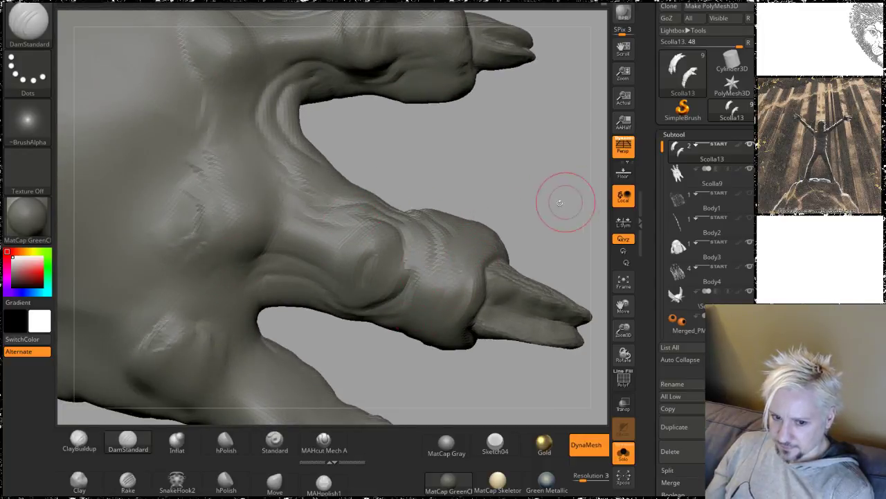
{"action": "mouse_move", "coordinate": [559, 202]}
{"action": "left_mouse_down"}
{"action": "mouse_move", "coordinate": [538, 148]}
{"action": "mouse_move", "coordinate": [459, 131]}
{"action": "left_mouse_up"}
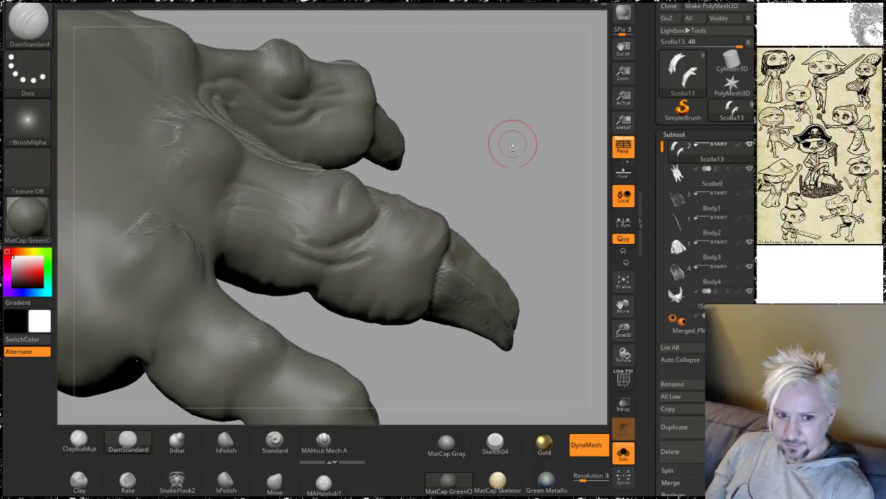
{"action": "left_click_drag", "start_coordinate": [512, 147], "coordinate": [393, 235]}
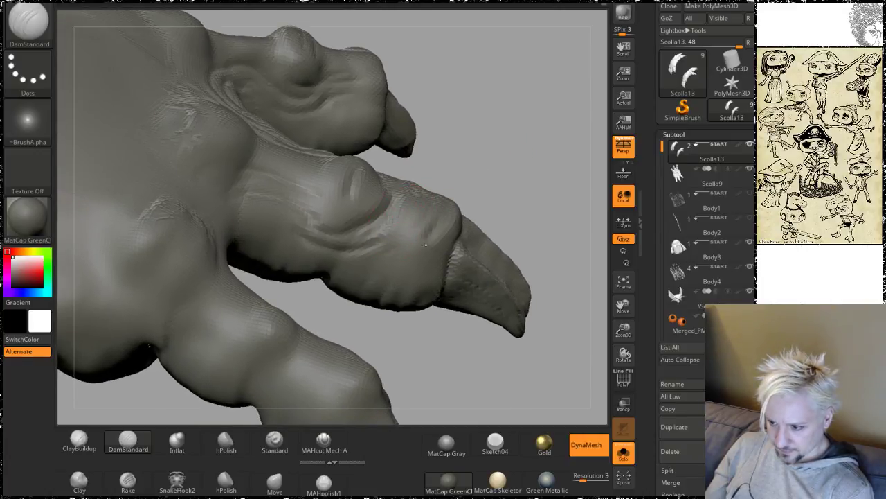
{"action": "left_click_drag", "start_coordinate": [526, 186], "coordinate": [390, 213]}
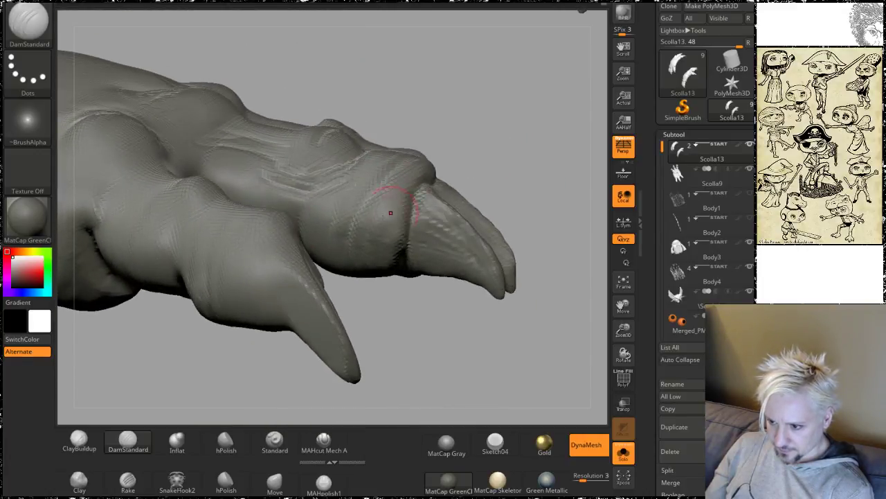
Step: Carve fine creases across the palm side of the same finger at its end joint and base
{"action": "left_click_drag", "start_coordinate": [511, 130], "coordinate": [340, 228]}
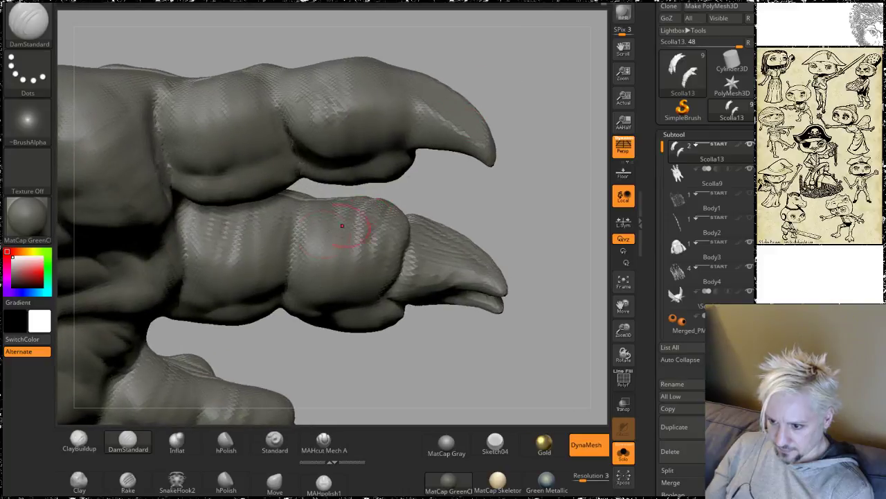
{"action": "left_click_drag", "start_coordinate": [528, 198], "coordinate": [422, 134]}
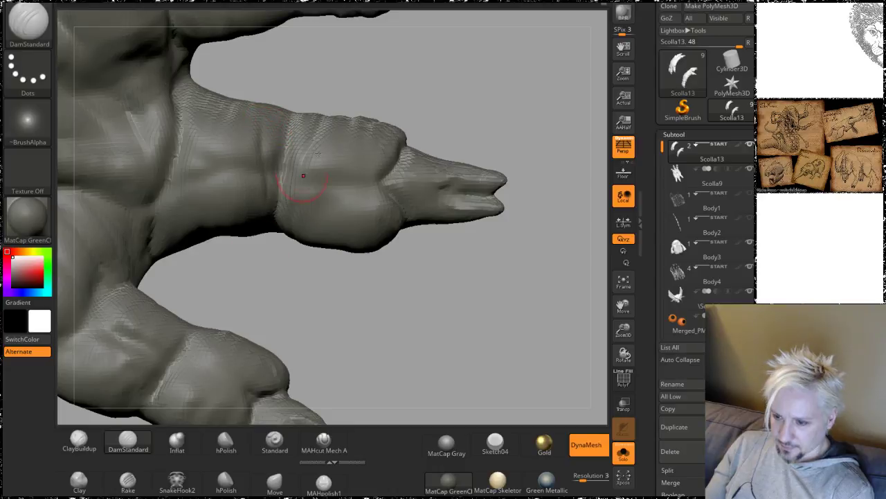
{"action": "mouse_move", "coordinate": [404, 79]}
{"action": "left_mouse_down"}
{"action": "mouse_move", "coordinate": [416, 59]}
{"action": "mouse_move", "coordinate": [402, 68]}
{"action": "left_mouse_up"}
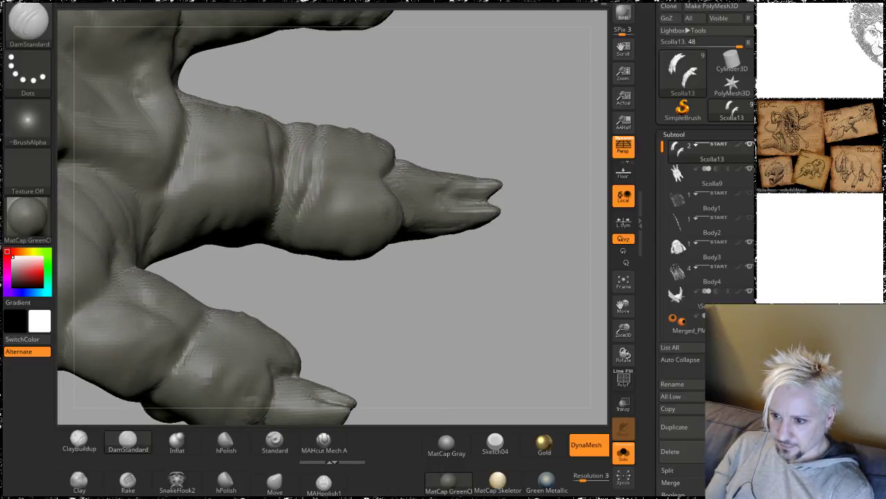
{"action": "left_click_drag", "start_coordinate": [445, 128], "coordinate": [425, 109]}
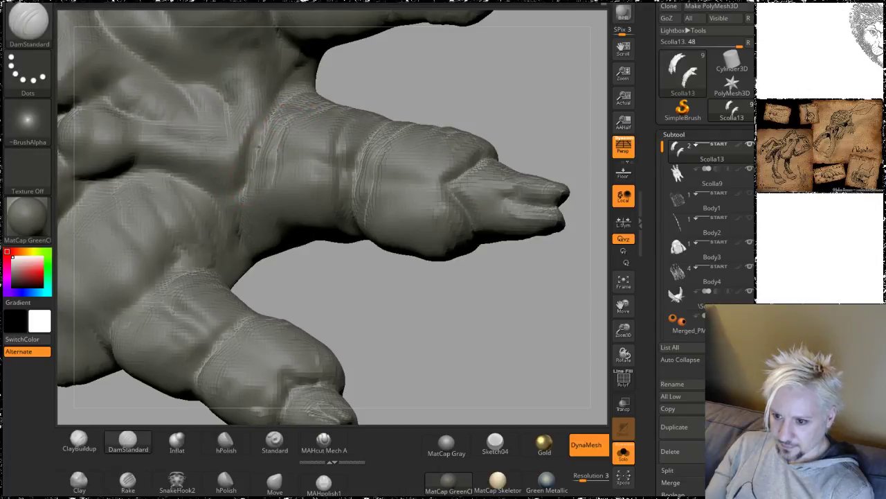
{"action": "left_click_drag", "start_coordinate": [396, 289], "coordinate": [278, 197]}
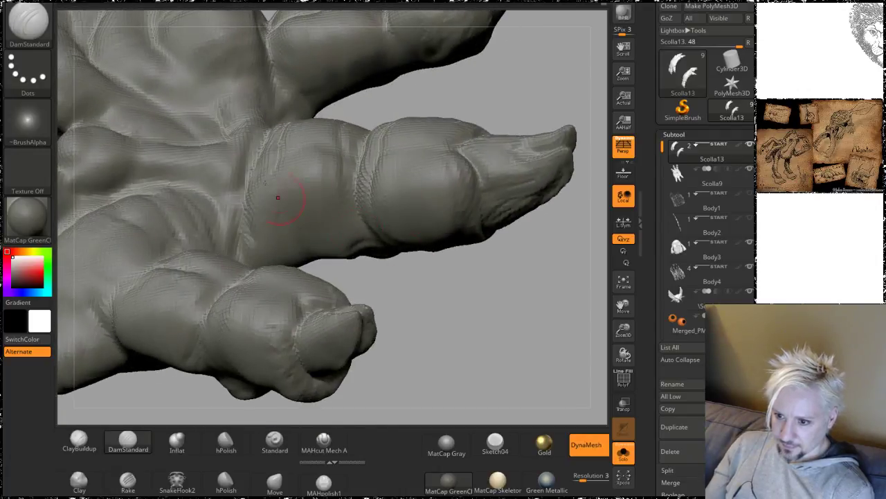
Step: Refine the folds around the finger's knuckle and base webbing, and save the project
{"action": "left_click_drag", "start_coordinate": [470, 329], "coordinate": [367, 192]}
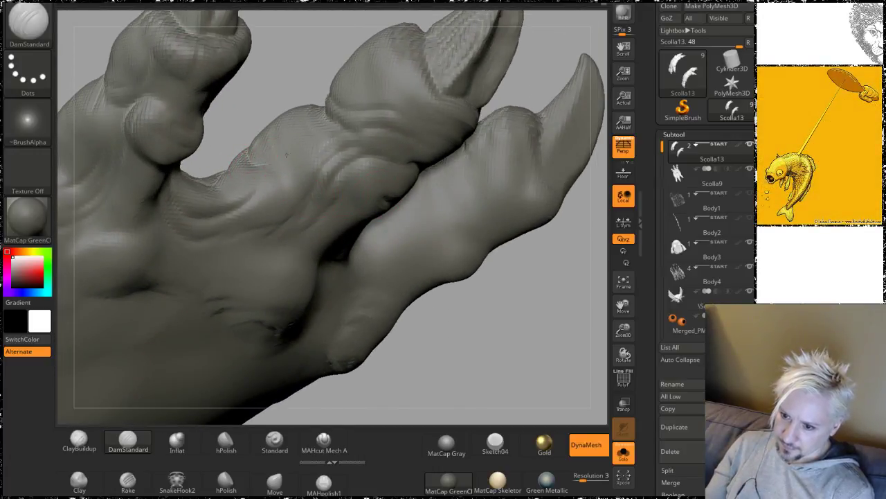
{"action": "left_click_drag", "start_coordinate": [305, 51], "coordinate": [223, 157]}
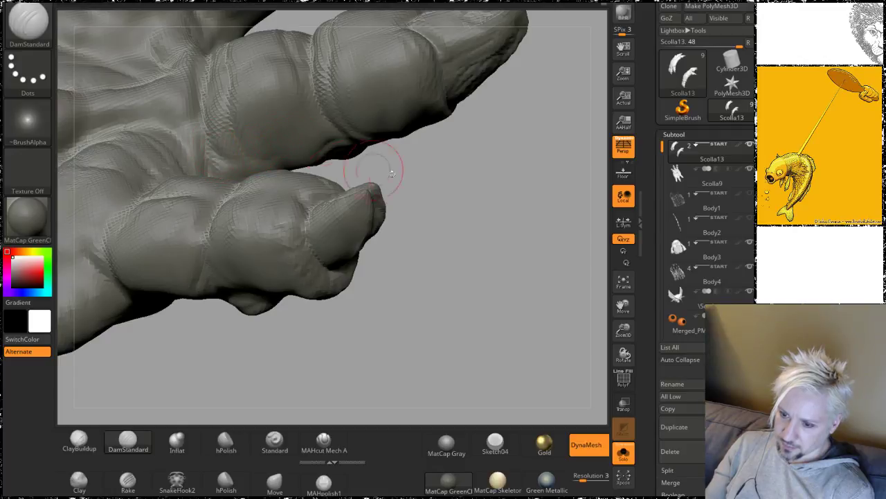
{"action": "left_click_drag", "start_coordinate": [391, 173], "coordinate": [489, 286]}
{"action": "key", "text": "ctrl+s"}
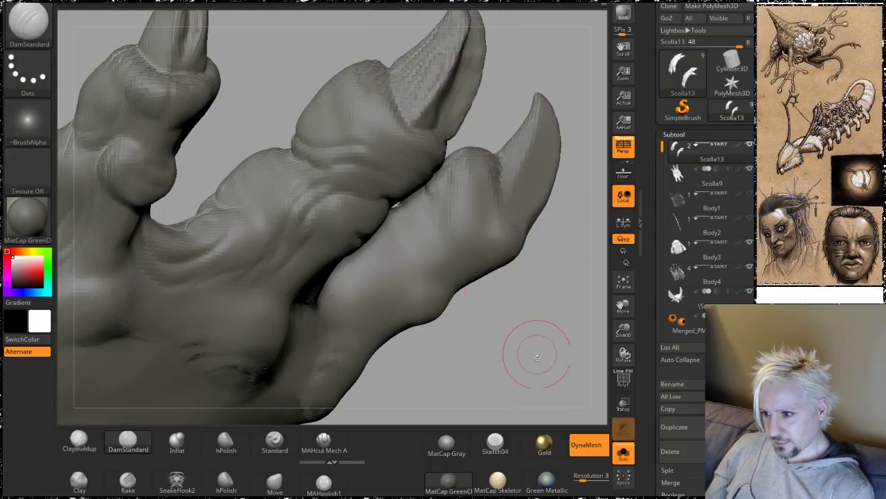
Step: Smooth the neighbouring finger's single-pointed claw down toward a blunt tip
{"action": "mouse_move", "coordinate": [530, 356]}
{"action": "left_mouse_down"}
{"action": "mouse_move", "coordinate": [545, 262]}
{"action": "mouse_move", "coordinate": [477, 213]}
{"action": "mouse_move", "coordinate": [457, 223]}
{"action": "left_mouse_up"}
{"action": "key", "text": "shift"}
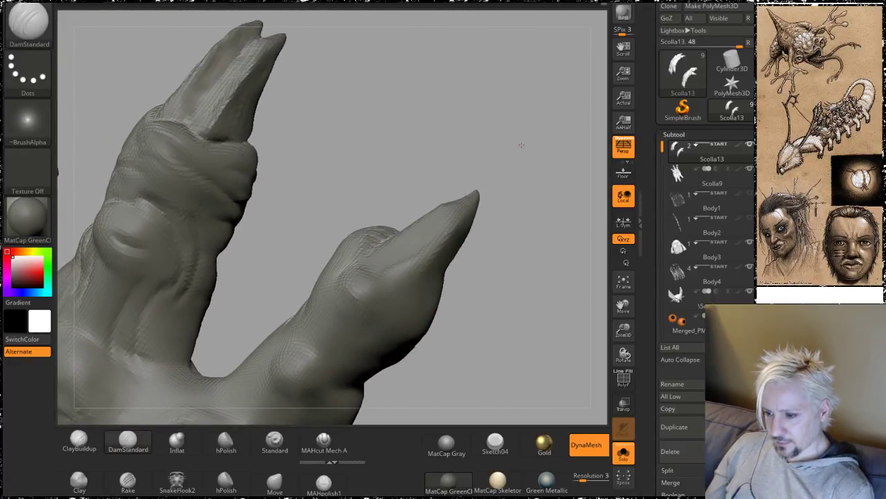
{"action": "mouse_move", "coordinate": [520, 146]}
{"action": "left_mouse_down"}
{"action": "mouse_move", "coordinate": [457, 171]}
{"action": "mouse_move", "coordinate": [478, 195]}
{"action": "left_mouse_up"}
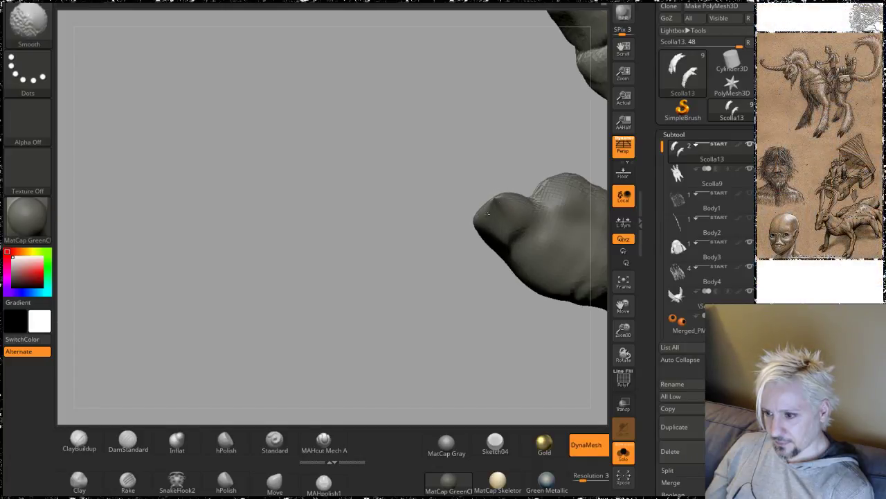
{"action": "mouse_move", "coordinate": [419, 182]}
{"action": "left_mouse_down"}
{"action": "mouse_move", "coordinate": [464, 132]}
{"action": "mouse_move", "coordinate": [539, 152]}
{"action": "mouse_move", "coordinate": [496, 226]}
{"action": "mouse_move", "coordinate": [446, 243]}
{"action": "mouse_move", "coordinate": [425, 263]}
{"action": "mouse_move", "coordinate": [443, 323]}
{"action": "mouse_move", "coordinate": [437, 356]}
{"action": "mouse_move", "coordinate": [422, 358]}
{"action": "left_mouse_up"}
Step: Reshape the blunted claw into a wide, flat-ended stub with the Move brush, smoothing its tip
{"action": "left_click", "coordinate": [274, 483]}
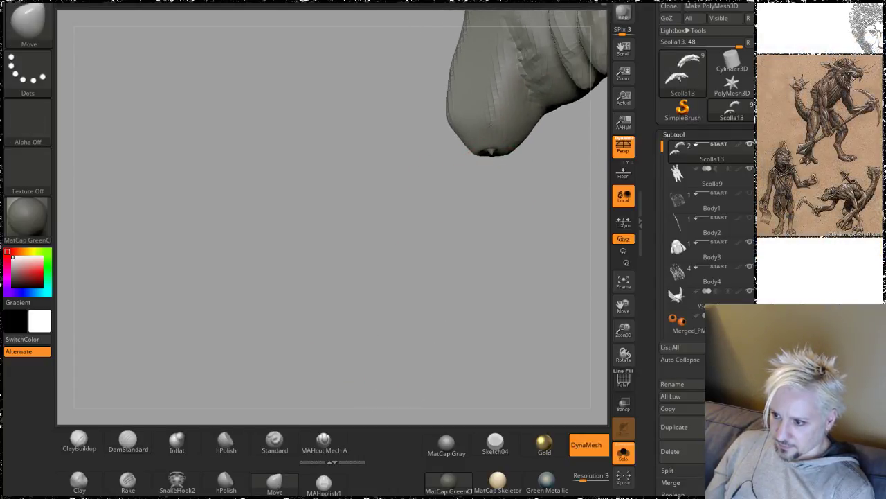
{"action": "mouse_move", "coordinate": [470, 258]}
{"action": "left_mouse_down"}
{"action": "mouse_move", "coordinate": [484, 184]}
{"action": "mouse_move", "coordinate": [447, 206]}
{"action": "mouse_move", "coordinate": [454, 221]}
{"action": "mouse_move", "coordinate": [387, 242]}
{"action": "mouse_move", "coordinate": [430, 279]}
{"action": "left_mouse_up"}
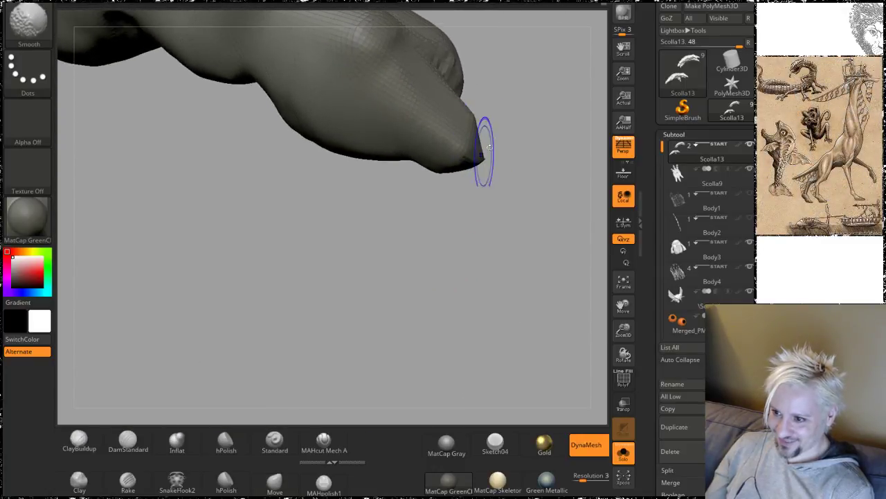
{"action": "mouse_move", "coordinate": [489, 147]}
{"action": "left_mouse_down"}
{"action": "mouse_move", "coordinate": [496, 206]}
{"action": "mouse_move", "coordinate": [483, 201]}
{"action": "mouse_move", "coordinate": [433, 87]}
{"action": "mouse_move", "coordinate": [425, 121]}
{"action": "mouse_move", "coordinate": [441, 118]}
{"action": "mouse_move", "coordinate": [401, 168]}
{"action": "mouse_move", "coordinate": [406, 158]}
{"action": "left_mouse_up"}
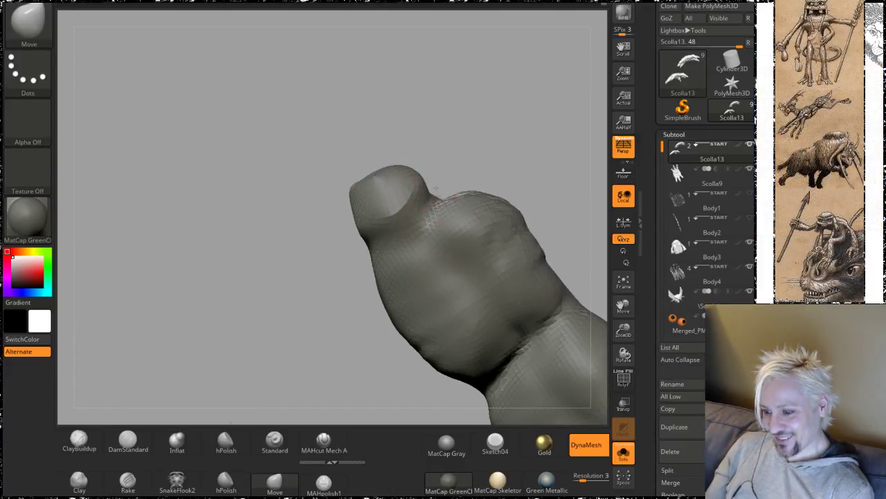
{"action": "mouse_move", "coordinate": [460, 109]}
{"action": "left_mouse_down"}
{"action": "mouse_move", "coordinate": [471, 273]}
{"action": "mouse_move", "coordinate": [419, 179]}
{"action": "left_mouse_up"}
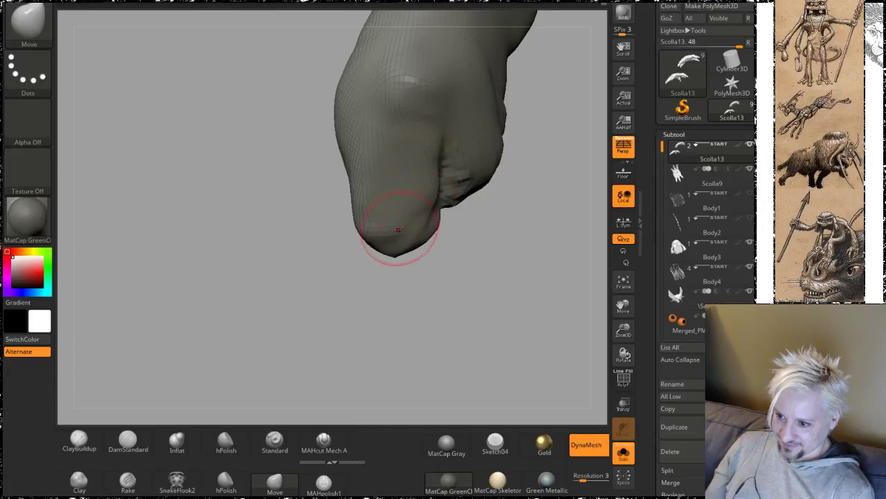
{"action": "mouse_move", "coordinate": [465, 257]}
{"action": "left_mouse_down"}
{"action": "mouse_move", "coordinate": [481, 263]}
{"action": "mouse_move", "coordinate": [459, 188]}
{"action": "left_mouse_up"}
{"action": "key", "text": "shift"}
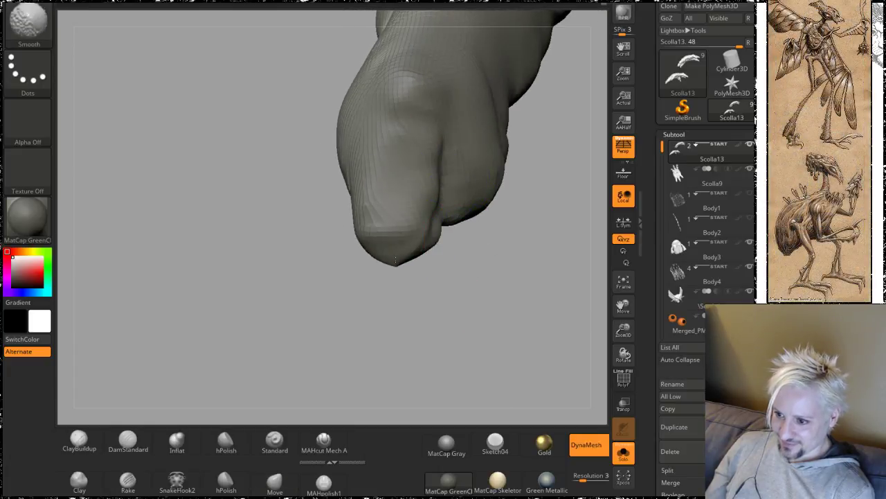
{"action": "mouse_move", "coordinate": [378, 305]}
{"action": "left_mouse_down"}
{"action": "mouse_move", "coordinate": [374, 150]}
{"action": "mouse_move", "coordinate": [410, 142]}
{"action": "left_mouse_up"}
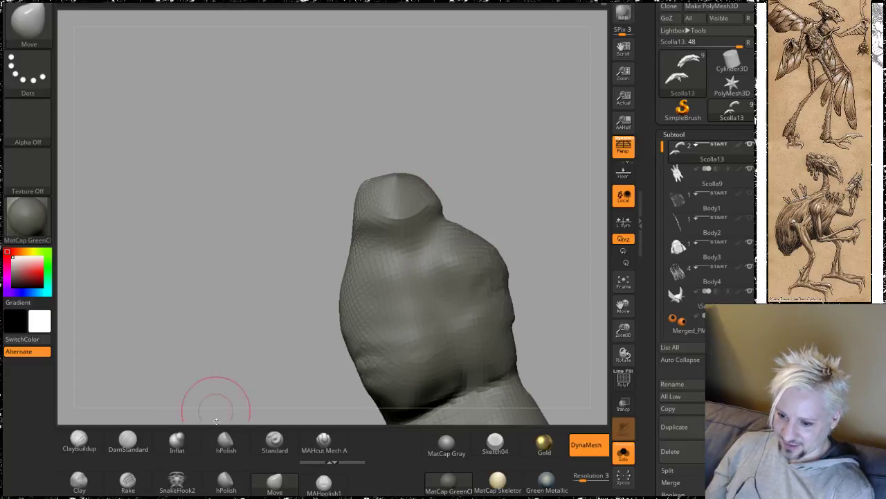
Step: Pull the stub's end into two separate prongs with the Move brush and adjust the split claw's profile
{"action": "left_click_drag", "start_coordinate": [228, 317], "coordinate": [253, 405]}
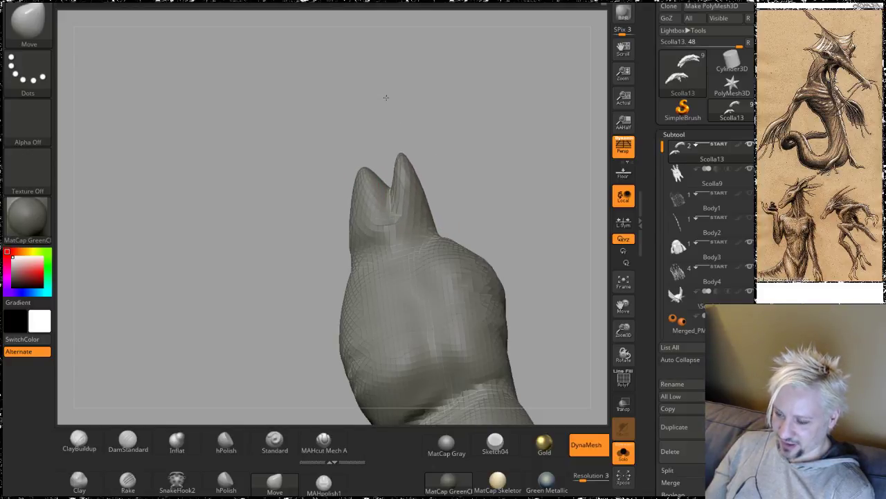
{"action": "left_click_drag", "start_coordinate": [470, 121], "coordinate": [432, 285]}
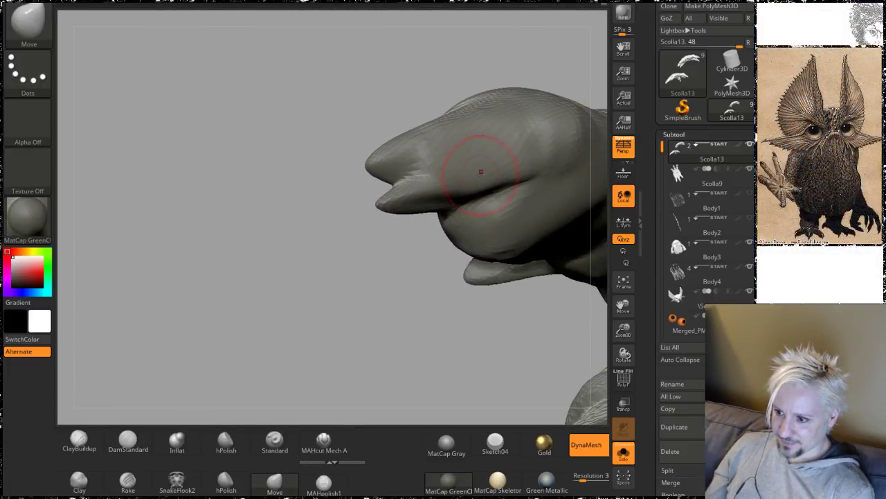
{"action": "left_click_drag", "start_coordinate": [480, 171], "coordinate": [470, 174]}
{"action": "left_click_drag", "start_coordinate": [352, 297], "coordinate": [343, 243]}
{"action": "left_click_drag", "start_coordinate": [494, 81], "coordinate": [380, 123]}
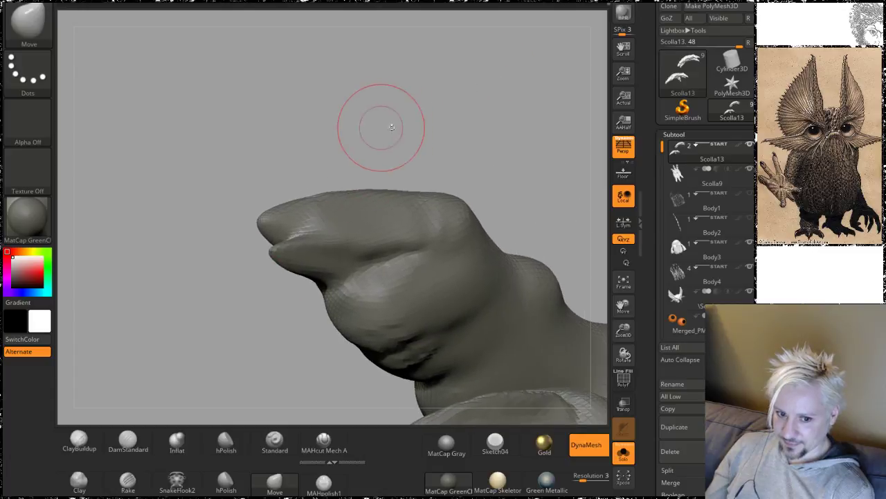
{"action": "mouse_move", "coordinate": [455, 135]}
{"action": "left_mouse_down"}
{"action": "mouse_move", "coordinate": [443, 124]}
{"action": "mouse_move", "coordinate": [453, 153]}
{"action": "mouse_move", "coordinate": [421, 105]}
{"action": "mouse_move", "coordinate": [366, 121]}
{"action": "left_mouse_up"}
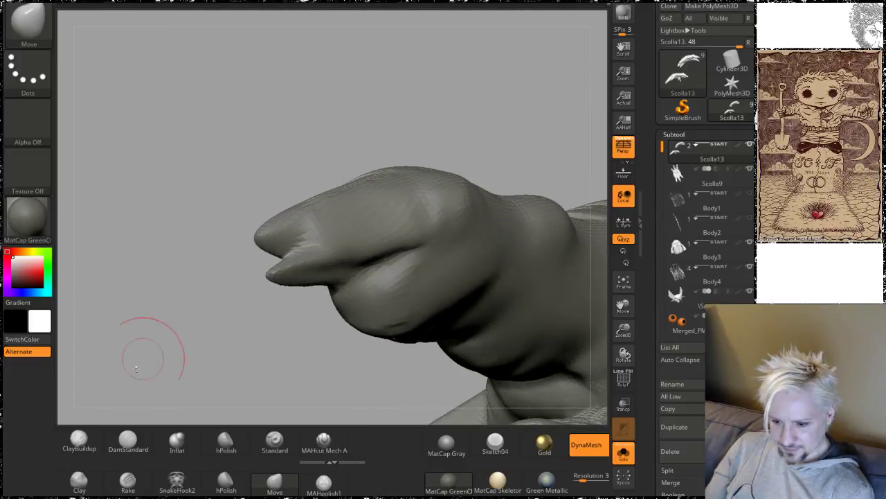
Step: Carve a deep groove along the split claw's lower edge and a ridged line along its upper side with DamStandard
{"action": "left_click", "coordinate": [123, 449]}
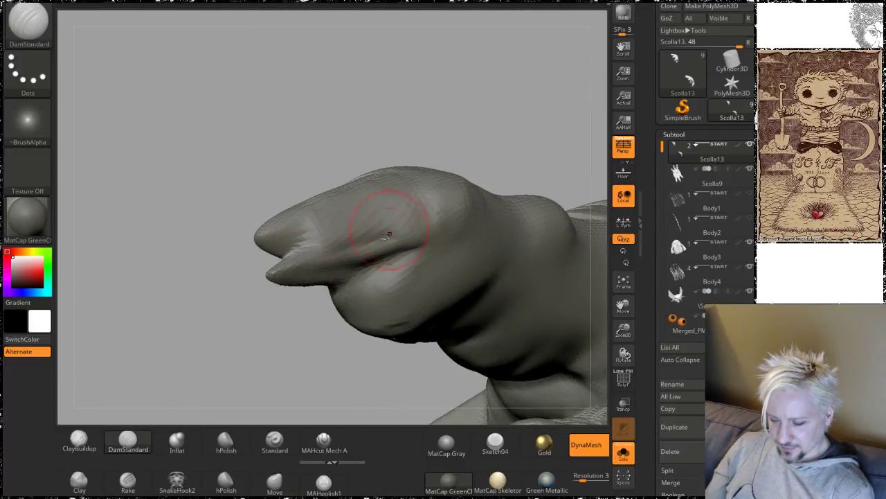
{"action": "left_click_drag", "start_coordinate": [293, 271], "coordinate": [437, 230]}
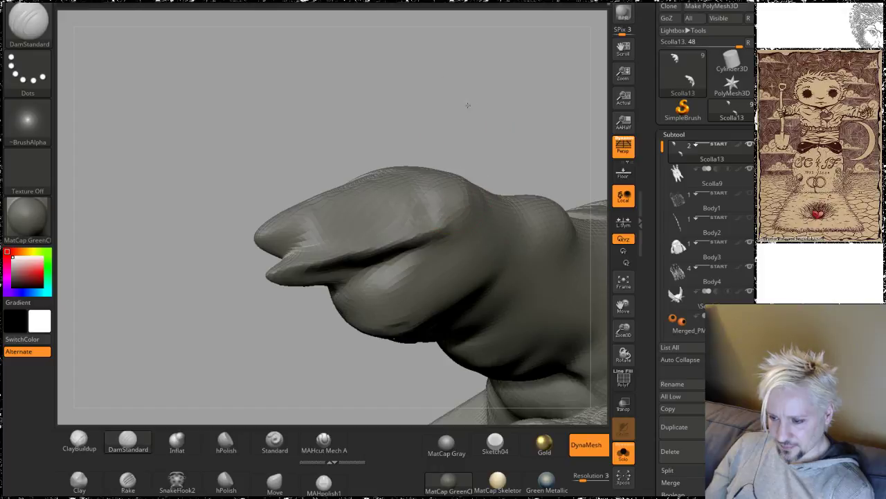
{"action": "left_click_drag", "start_coordinate": [468, 105], "coordinate": [366, 178]}
{"action": "left_click_drag", "start_coordinate": [277, 217], "coordinate": [430, 168]}
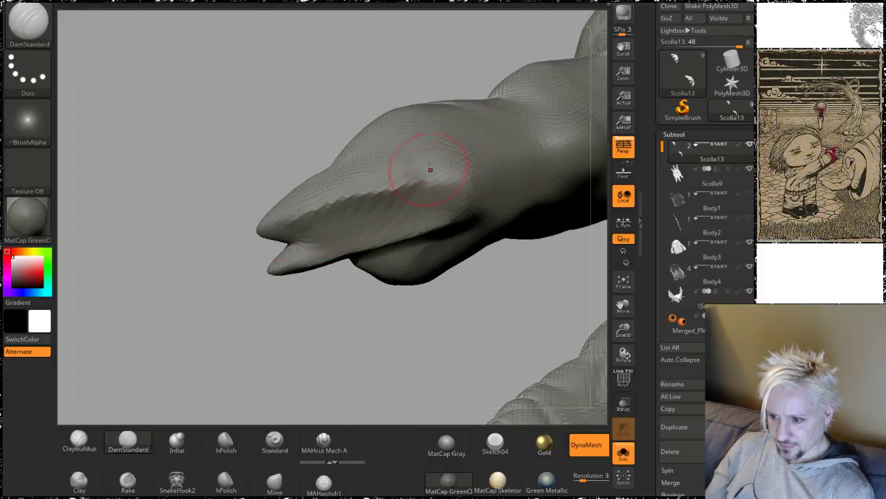
{"action": "left_click_drag", "start_coordinate": [354, 86], "coordinate": [363, 51]}
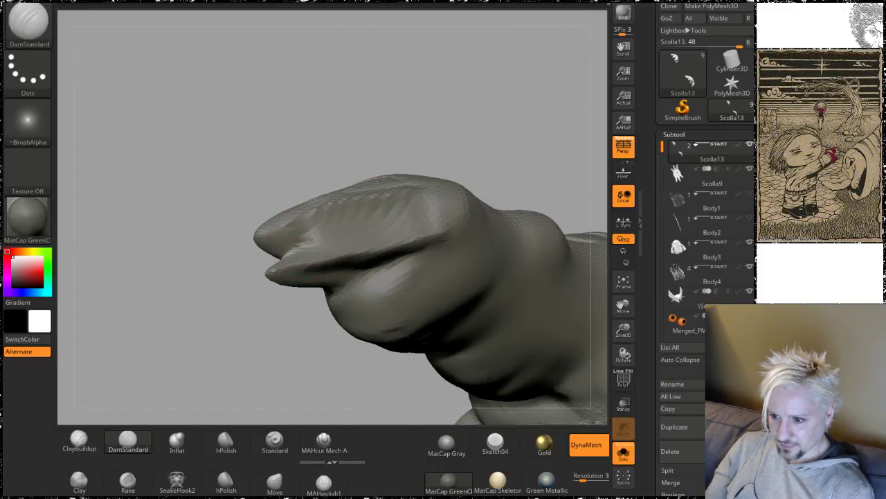
Step: Build up rough, streaky volume on the split claw and its fingertip with the ClayBuildup brush
{"action": "left_click_drag", "start_coordinate": [460, 135], "coordinate": [228, 394]}
{"action": "left_click", "coordinate": [79, 440]}
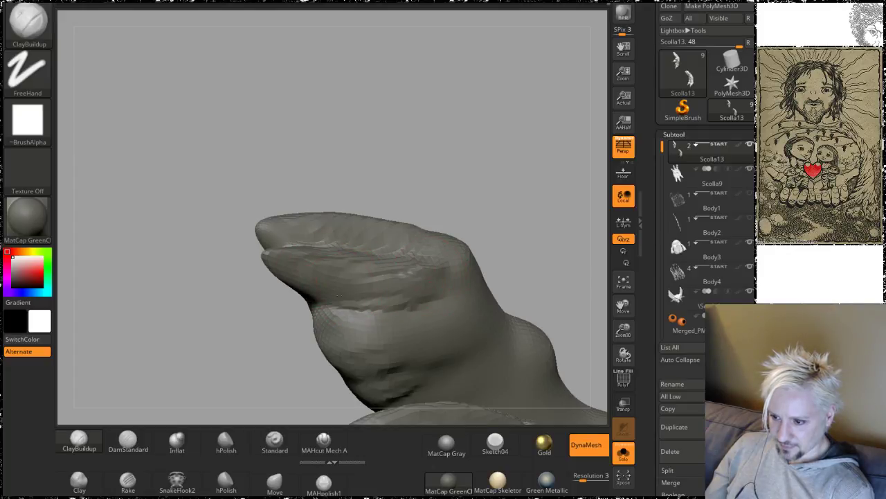
{"action": "left_click_drag", "start_coordinate": [453, 178], "coordinate": [424, 187]}
{"action": "left_click_drag", "start_coordinate": [350, 141], "coordinate": [362, 167], "text": "alt"}
{"action": "mouse_move", "coordinate": [156, 161]}
{"action": "left_mouse_down"}
{"action": "mouse_move", "coordinate": [216, 144]}
{"action": "mouse_move", "coordinate": [233, 115]}
{"action": "mouse_move", "coordinate": [232, 153]}
{"action": "mouse_move", "coordinate": [460, 88]}
{"action": "mouse_move", "coordinate": [438, 69]}
{"action": "mouse_move", "coordinate": [436, 125]}
{"action": "left_mouse_up"}
Step: Carve a crease around the base of the split claw where it meets the fingertip with DamStandard
{"action": "left_click", "coordinate": [128, 442]}
{"action": "left_click_drag", "start_coordinate": [372, 273], "coordinate": [350, 199]}
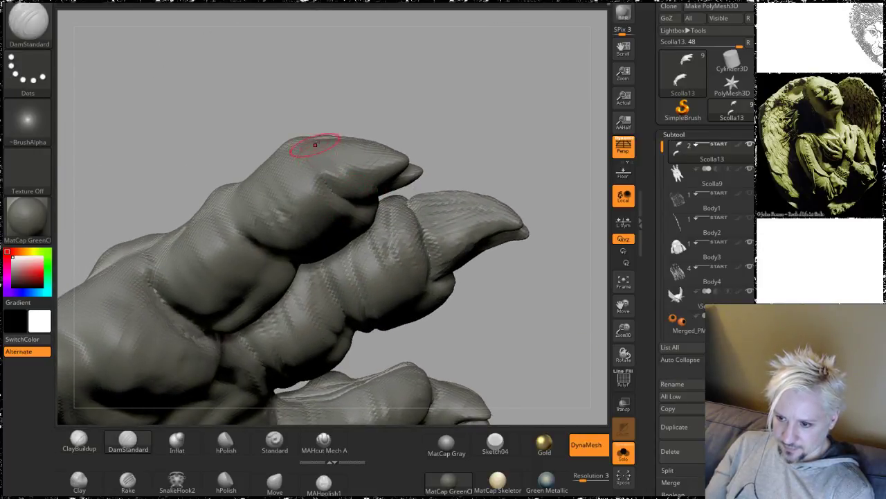
{"action": "left_click_drag", "start_coordinate": [346, 81], "coordinate": [337, 192]}
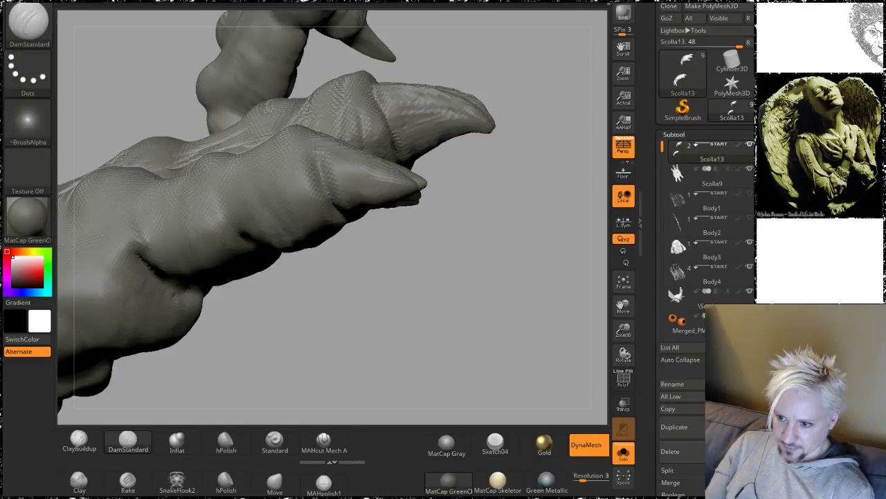
{"action": "mouse_move", "coordinate": [464, 289]}
{"action": "left_mouse_down"}
{"action": "mouse_move", "coordinate": [437, 332]}
{"action": "mouse_move", "coordinate": [429, 326]}
{"action": "left_mouse_up"}
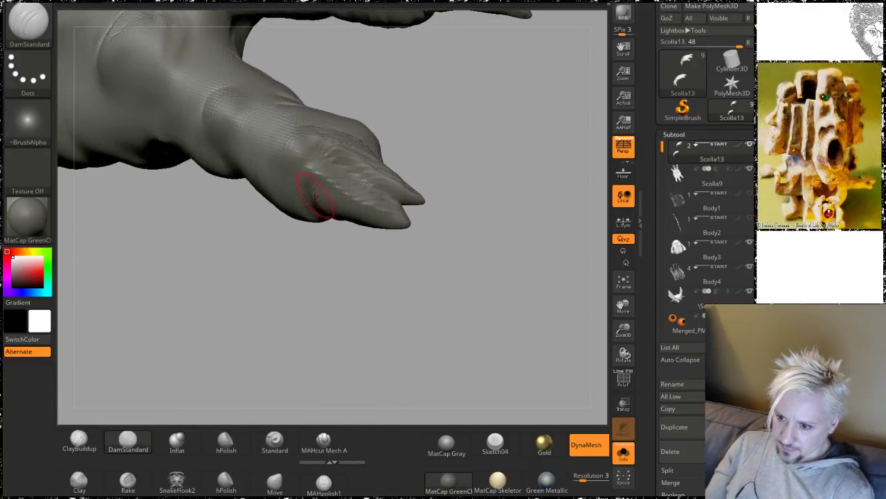
{"action": "mouse_move", "coordinate": [429, 159]}
{"action": "left_mouse_down"}
{"action": "mouse_move", "coordinate": [461, 134]}
{"action": "mouse_move", "coordinate": [326, 145]}
{"action": "left_mouse_up"}
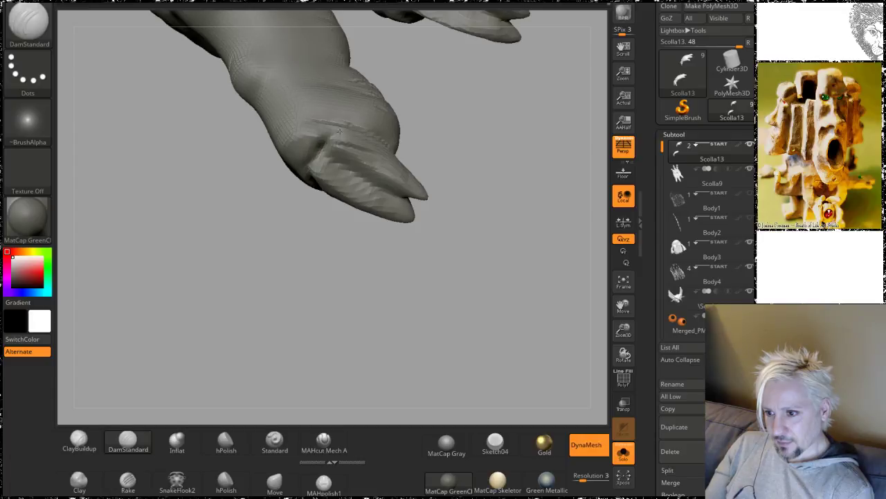
{"action": "mouse_move", "coordinate": [446, 135]}
{"action": "left_mouse_down"}
{"action": "mouse_move", "coordinate": [453, 142]}
{"action": "mouse_move", "coordinate": [388, 115]}
{"action": "mouse_move", "coordinate": [297, 127]}
{"action": "left_mouse_up"}
{"action": "mouse_move", "coordinate": [487, 206]}
{"action": "left_mouse_down"}
{"action": "mouse_move", "coordinate": [471, 111]}
{"action": "mouse_move", "coordinate": [436, 132]}
{"action": "mouse_move", "coordinate": [464, 138]}
{"action": "mouse_move", "coordinate": [496, 63]}
{"action": "mouse_move", "coordinate": [513, 99]}
{"action": "mouse_move", "coordinate": [465, 147]}
{"action": "left_mouse_up"}
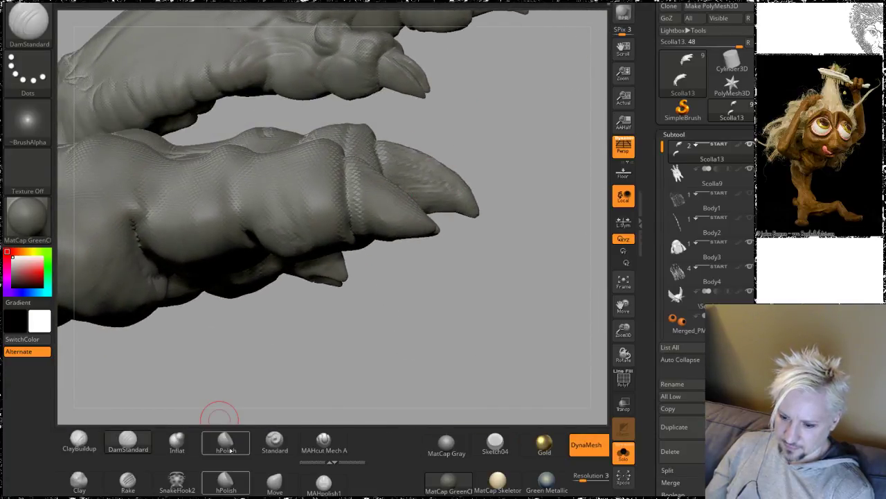
Step: Pull the split claw's prongs out into fuller, more rounded tips with the Move brush
{"action": "left_click", "coordinate": [274, 483]}
{"action": "key", "text": "space"}
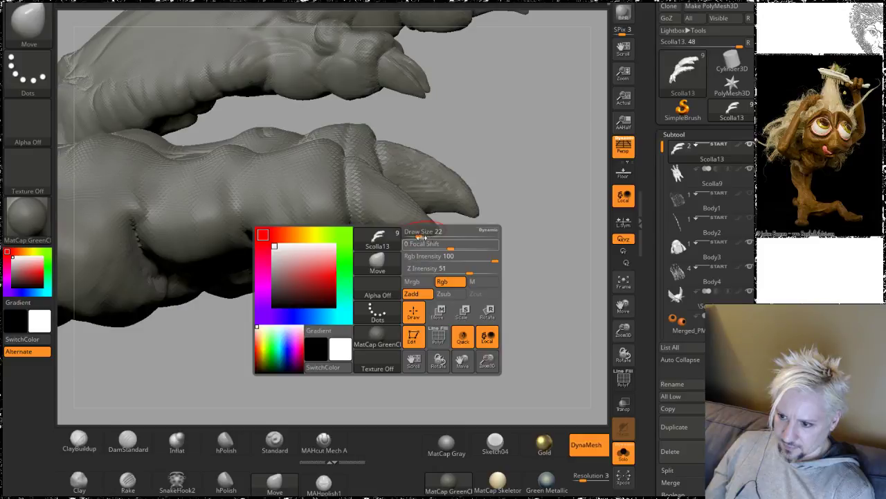
{"action": "left_click_drag", "start_coordinate": [421, 237], "coordinate": [422, 238]}
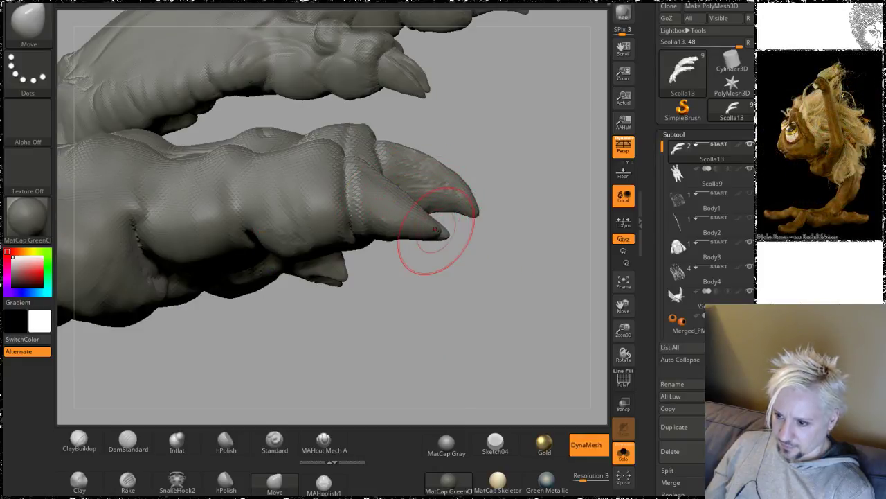
{"action": "left_click_drag", "start_coordinate": [448, 236], "coordinate": [456, 241]}
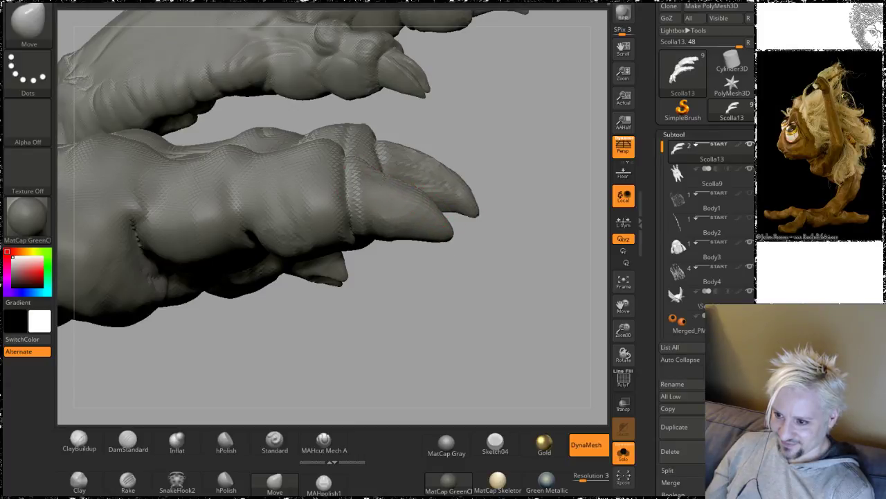
{"action": "mouse_move", "coordinate": [519, 103]}
{"action": "left_mouse_down"}
{"action": "mouse_move", "coordinate": [446, 143]}
{"action": "mouse_move", "coordinate": [434, 131]}
{"action": "left_mouse_up"}
{"action": "left_click_drag", "start_coordinate": [347, 92], "coordinate": [336, 65]}
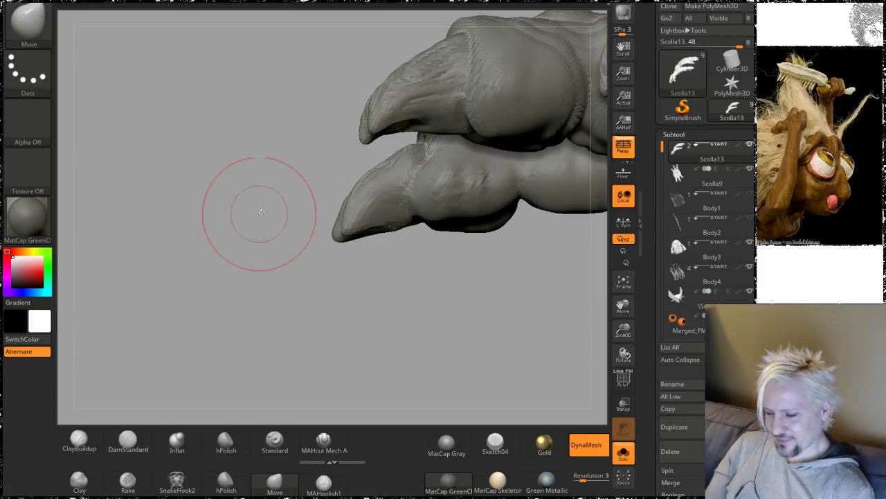
{"action": "mouse_move", "coordinate": [257, 205]}
{"action": "left_mouse_down"}
{"action": "mouse_move", "coordinate": [321, 227]}
{"action": "mouse_move", "coordinate": [303, 300]}
{"action": "mouse_move", "coordinate": [337, 263]}
{"action": "left_mouse_up"}
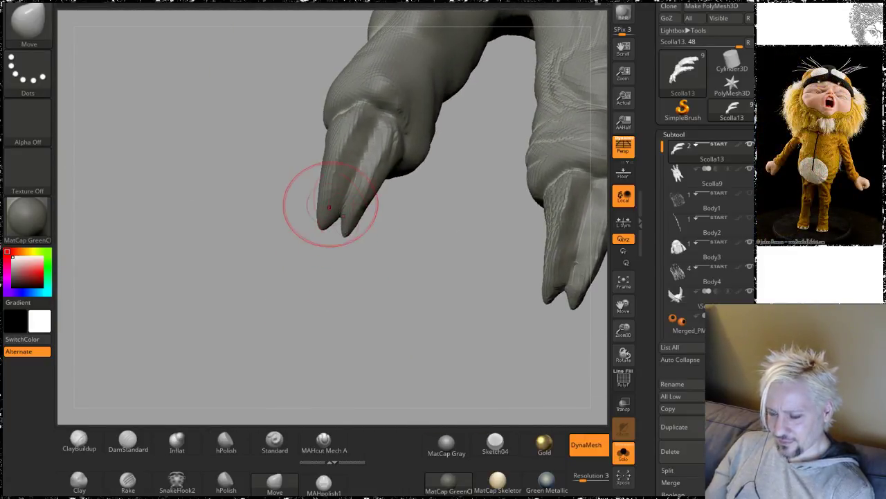
{"action": "mouse_move", "coordinate": [381, 307]}
{"action": "left_mouse_down"}
{"action": "mouse_move", "coordinate": [444, 185]}
{"action": "mouse_move", "coordinate": [455, 174]}
{"action": "mouse_move", "coordinate": [480, 184]}
{"action": "mouse_move", "coordinate": [501, 138]}
{"action": "mouse_move", "coordinate": [489, 188]}
{"action": "mouse_move", "coordinate": [486, 137]}
{"action": "mouse_move", "coordinate": [490, 146]}
{"action": "mouse_move", "coordinate": [479, 141]}
{"action": "left_mouse_up"}
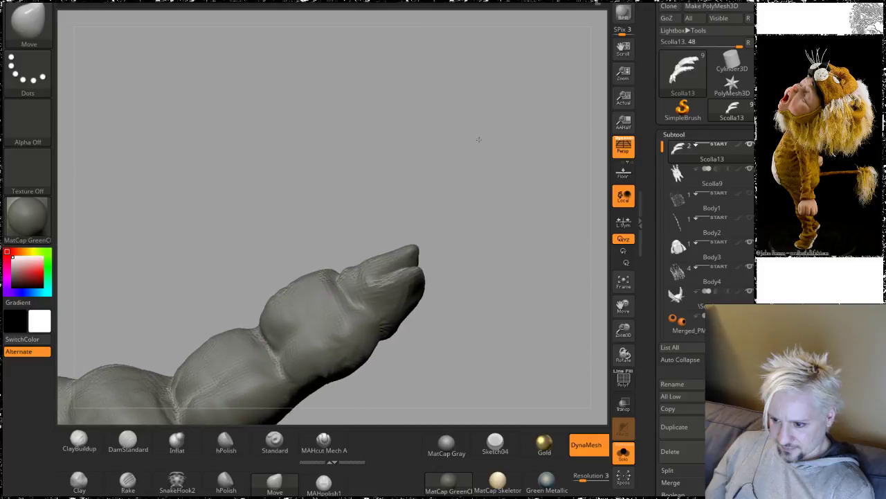
Step: Carve creases along the fingertip's underside pad and joint folds with DamStandard at a smaller draw size
{"action": "left_click", "coordinate": [126, 443]}
{"action": "key", "text": "space"}
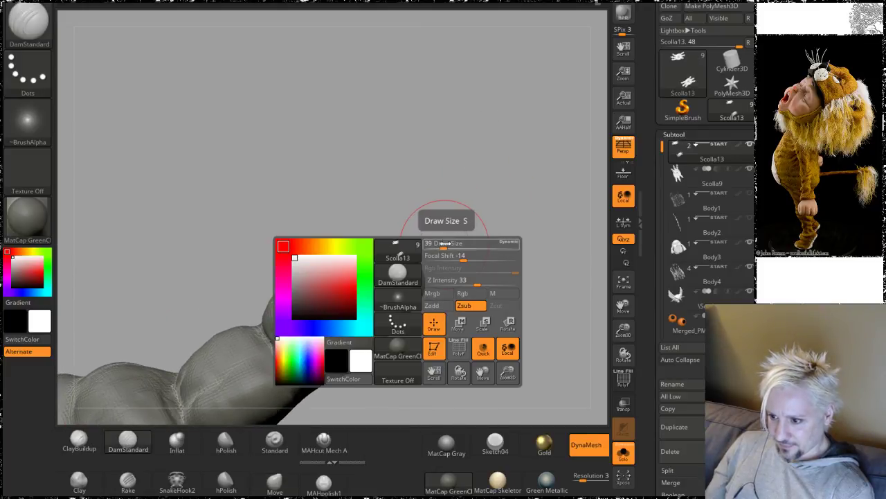
{"action": "left_click_drag", "start_coordinate": [446, 243], "coordinate": [439, 246]}
{"action": "mouse_move", "coordinate": [450, 212]}
{"action": "left_mouse_down", "text": "alt"}
{"action": "mouse_move", "coordinate": [463, 115]}
{"action": "mouse_move", "coordinate": [494, 244]}
{"action": "mouse_move", "coordinate": [478, 217]}
{"action": "mouse_move", "coordinate": [496, 240]}
{"action": "mouse_move", "coordinate": [443, 234]}
{"action": "left_mouse_up", "text": "alt"}
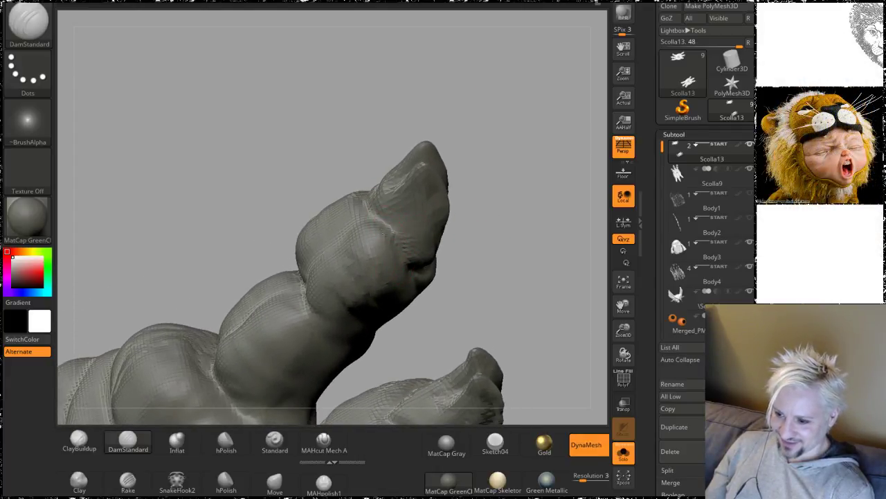
{"action": "left_click_drag", "start_coordinate": [482, 226], "coordinate": [458, 162]}
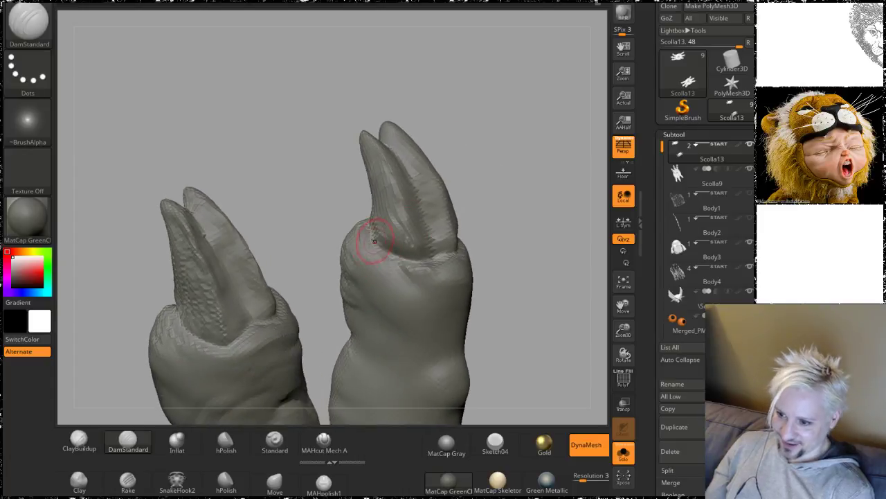
{"action": "left_click_drag", "start_coordinate": [480, 132], "coordinate": [526, 166]}
{"action": "left_click_drag", "start_coordinate": [445, 207], "coordinate": [334, 205]}
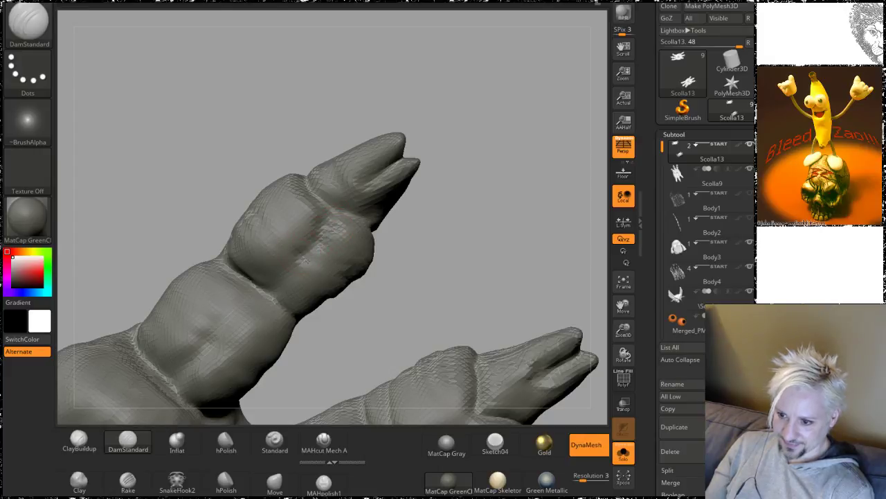
{"action": "left_click_drag", "start_coordinate": [409, 284], "coordinate": [394, 241]}
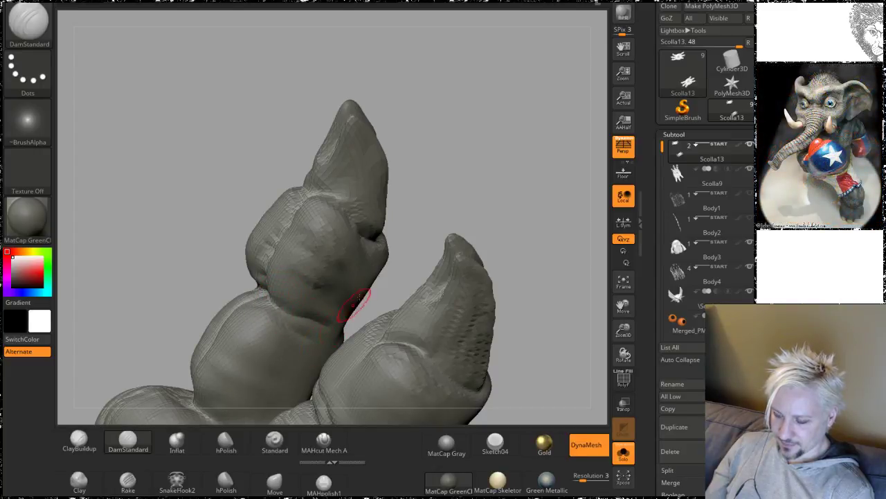
{"action": "left_click_drag", "start_coordinate": [499, 182], "coordinate": [444, 117]}
{"action": "left_click_drag", "start_coordinate": [492, 258], "coordinate": [502, 204], "text": "alt"}
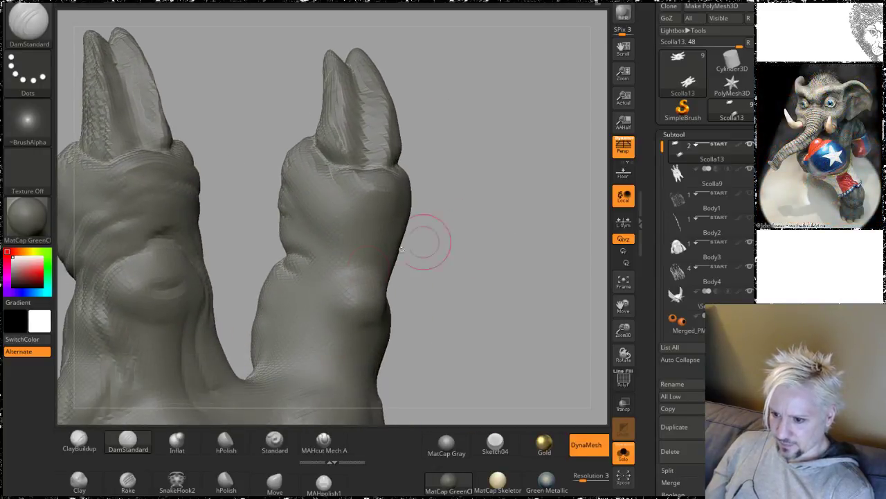
{"action": "left_click_drag", "start_coordinate": [497, 243], "coordinate": [494, 218]}
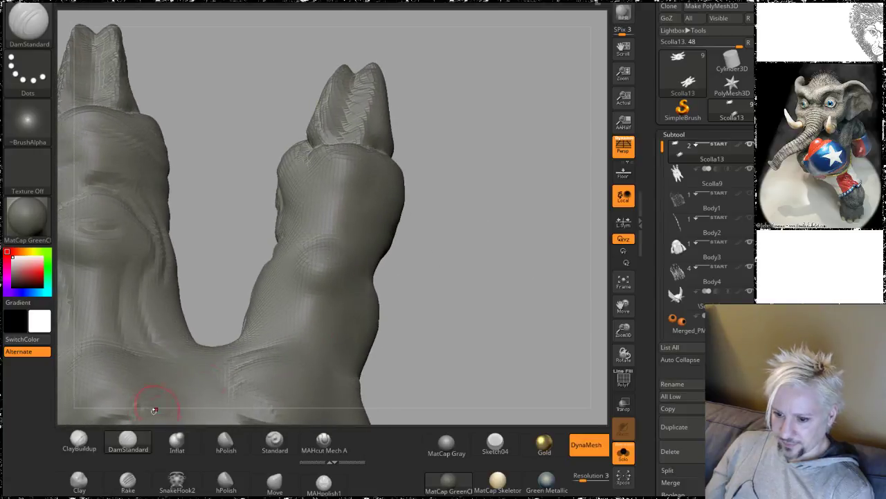
Step: Build up a raised knuckle and a tendon ridge along the back of the finger with ClayBuildup, and smooth them
{"action": "left_click", "coordinate": [81, 441]}
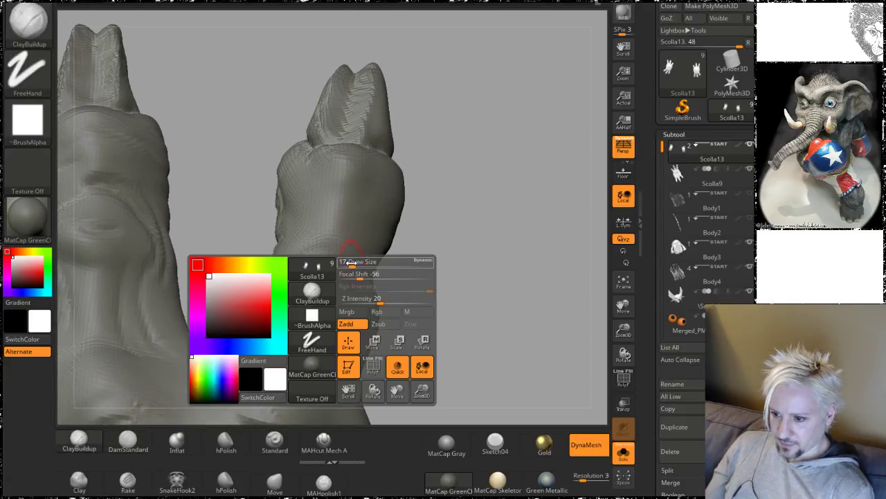
{"action": "key", "text": "space"}
{"action": "left_click_drag", "start_coordinate": [352, 267], "coordinate": [354, 272]}
{"action": "left_click_drag", "start_coordinate": [354, 263], "coordinate": [351, 265]}
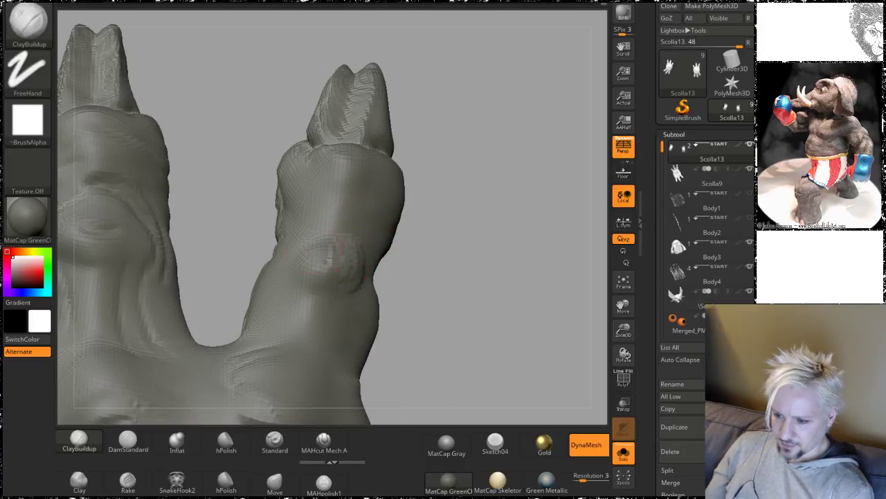
{"action": "mouse_move", "coordinate": [496, 296]}
{"action": "left_mouse_down", "text": "alt"}
{"action": "mouse_move", "coordinate": [425, 220]}
{"action": "mouse_move", "coordinate": [466, 200]}
{"action": "mouse_move", "coordinate": [471, 236]}
{"action": "mouse_move", "coordinate": [439, 240]}
{"action": "mouse_move", "coordinate": [444, 299]}
{"action": "left_mouse_up", "text": "alt"}
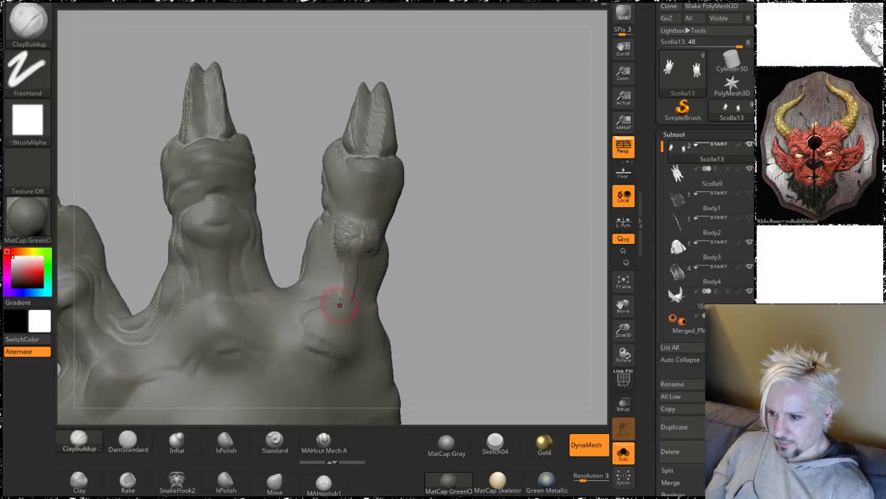
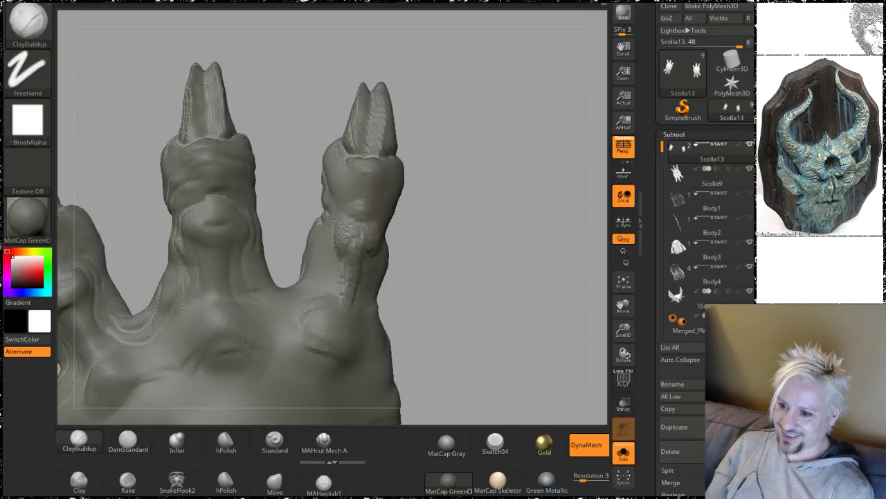
{"action": "mouse_move", "coordinate": [492, 231]}
{"action": "left_mouse_down"}
{"action": "mouse_move", "coordinate": [482, 241]}
{"action": "mouse_move", "coordinate": [501, 281]}
{"action": "mouse_move", "coordinate": [464, 247]}
{"action": "left_mouse_up"}
{"action": "key", "text": "shift"}
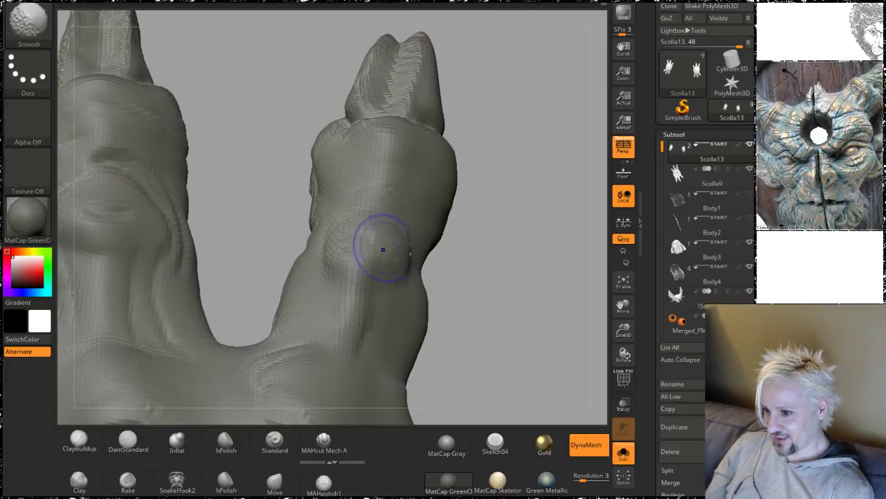
Step: Carve skin creases beside the knuckle and down the finger's side to its base fold with DamStandard
{"action": "mouse_move", "coordinate": [546, 256]}
{"action": "left_mouse_down"}
{"action": "mouse_move", "coordinate": [506, 272]}
{"action": "mouse_move", "coordinate": [494, 265]}
{"action": "mouse_move", "coordinate": [522, 257]}
{"action": "mouse_move", "coordinate": [507, 261]}
{"action": "left_mouse_up"}
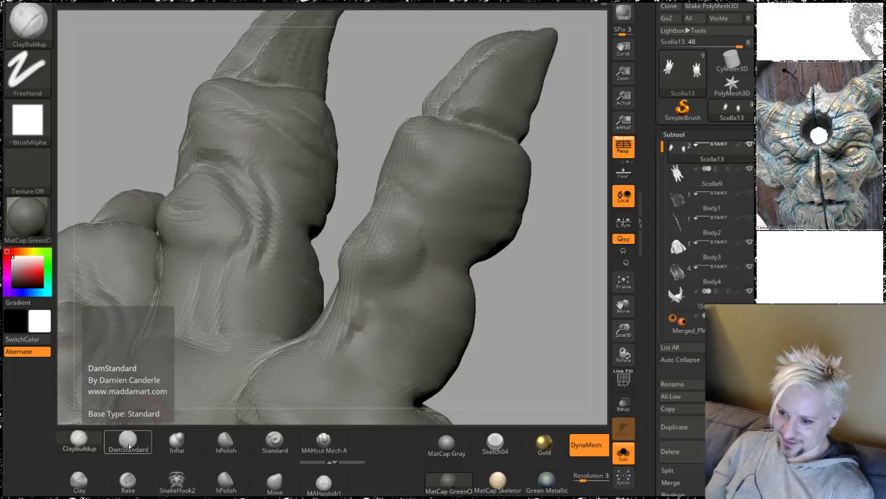
{"action": "left_click", "coordinate": [128, 447]}
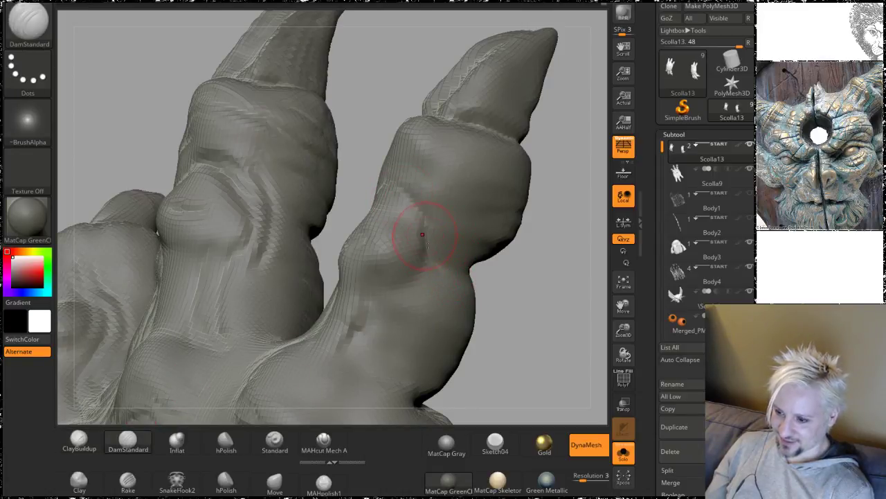
{"action": "left_click_drag", "start_coordinate": [558, 296], "coordinate": [536, 304]}
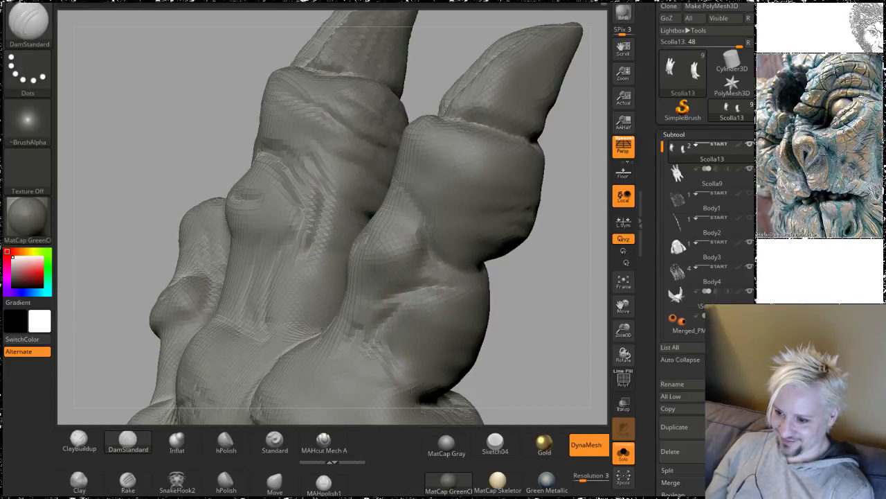
{"action": "left_click_drag", "start_coordinate": [556, 365], "coordinate": [527, 210], "text": "alt"}
{"action": "left_click_drag", "start_coordinate": [572, 232], "coordinate": [517, 226]}
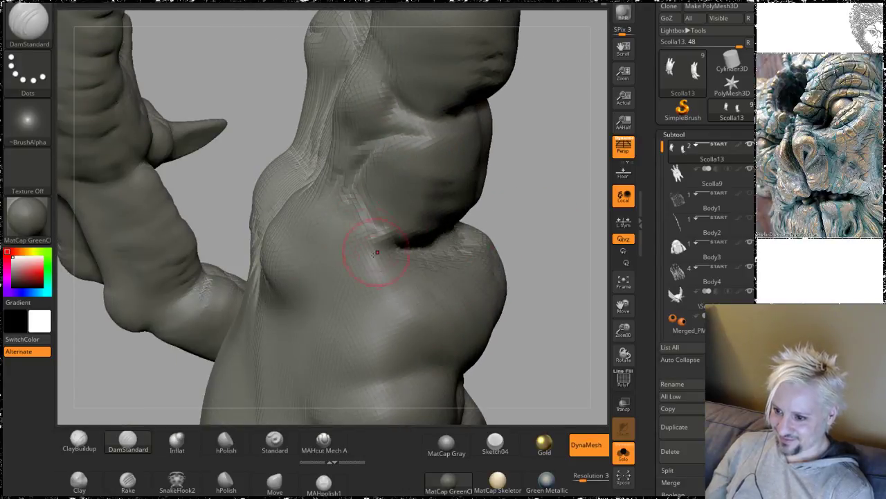
{"action": "mouse_move", "coordinate": [559, 207]}
{"action": "right_mouse_down"}
{"action": "mouse_move", "coordinate": [568, 157]}
{"action": "mouse_move", "coordinate": [529, 171]}
{"action": "right_mouse_up"}
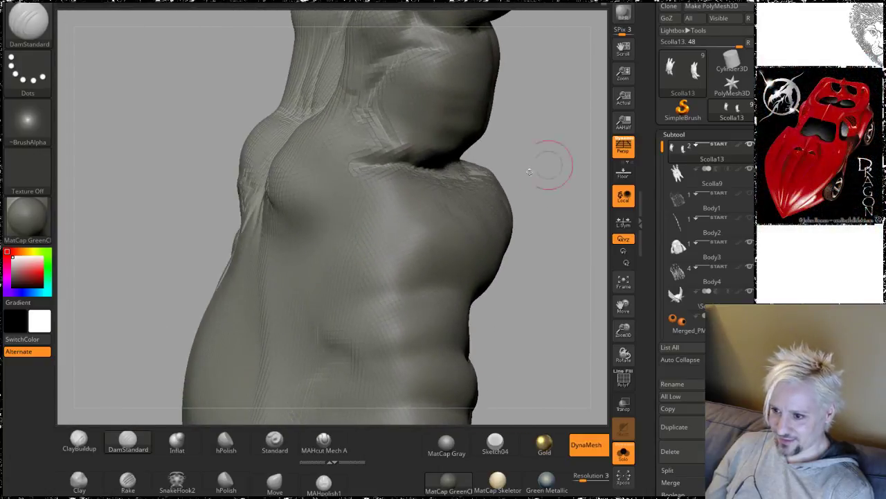
Step: Build up fleshy folds and pads around the finger's joints and below its claw with ClayBuildup
{"action": "left_click", "coordinate": [76, 443]}
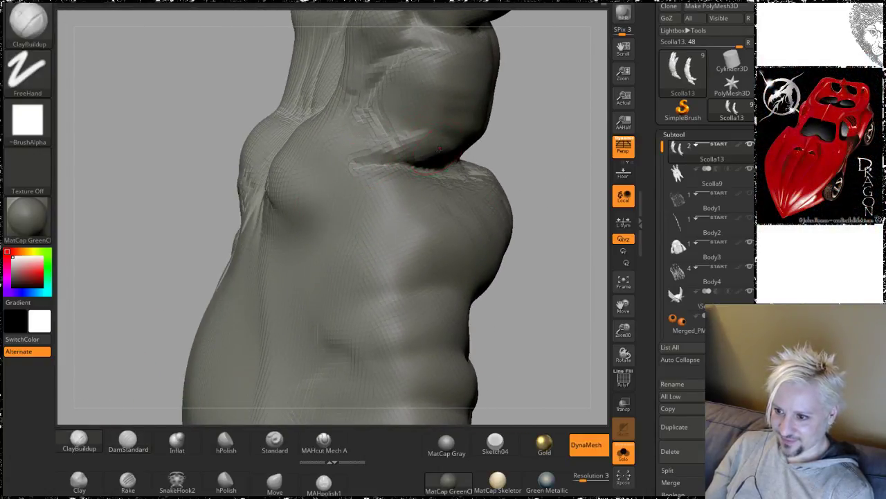
{"action": "mouse_move", "coordinate": [575, 175]}
{"action": "right_mouse_down"}
{"action": "mouse_move", "coordinate": [554, 208]}
{"action": "mouse_move", "coordinate": [407, 226]}
{"action": "right_mouse_up"}
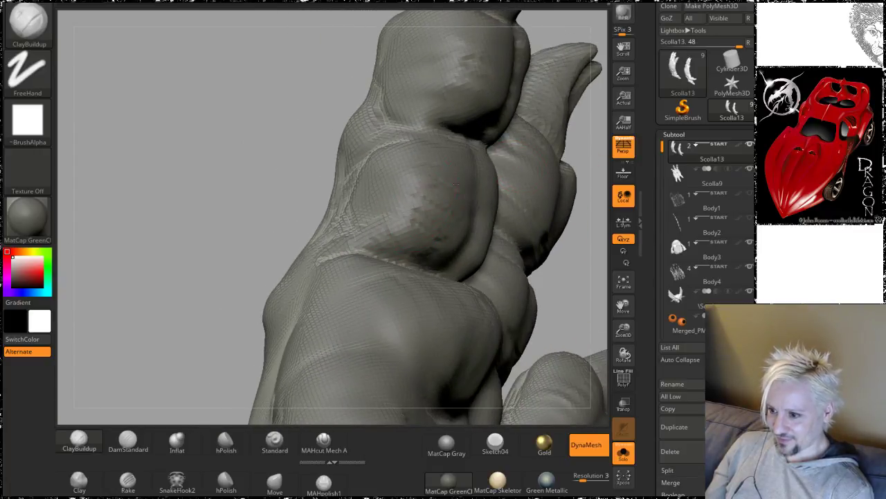
{"action": "mouse_move", "coordinate": [451, 148]}
{"action": "right_mouse_down"}
{"action": "mouse_move", "coordinate": [257, 182]}
{"action": "mouse_move", "coordinate": [253, 166]}
{"action": "mouse_move", "coordinate": [258, 177]}
{"action": "mouse_move", "coordinate": [270, 175]}
{"action": "right_mouse_up"}
{"action": "mouse_move", "coordinate": [477, 129]}
{"action": "right_mouse_down"}
{"action": "mouse_move", "coordinate": [499, 166]}
{"action": "mouse_move", "coordinate": [524, 173]}
{"action": "mouse_move", "coordinate": [383, 187]}
{"action": "right_mouse_up"}
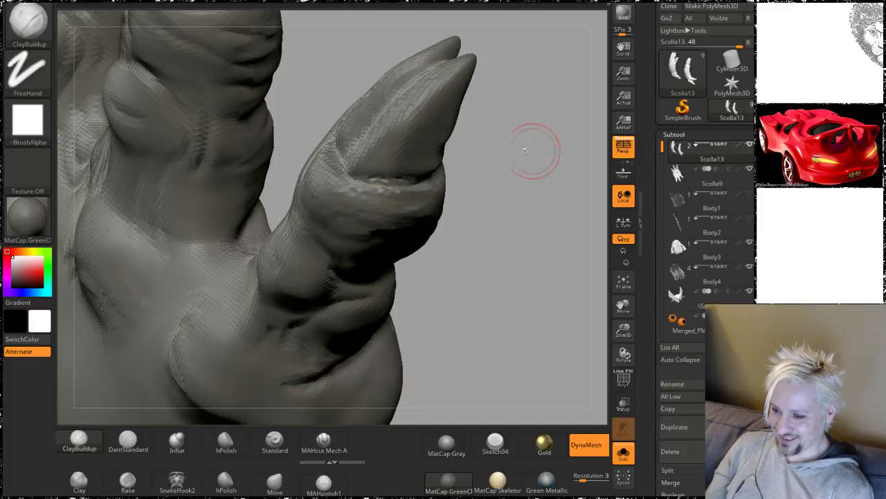
{"action": "mouse_move", "coordinate": [525, 151]}
{"action": "right_mouse_down"}
{"action": "mouse_move", "coordinate": [564, 198]}
{"action": "mouse_move", "coordinate": [305, 117]}
{"action": "right_mouse_up"}
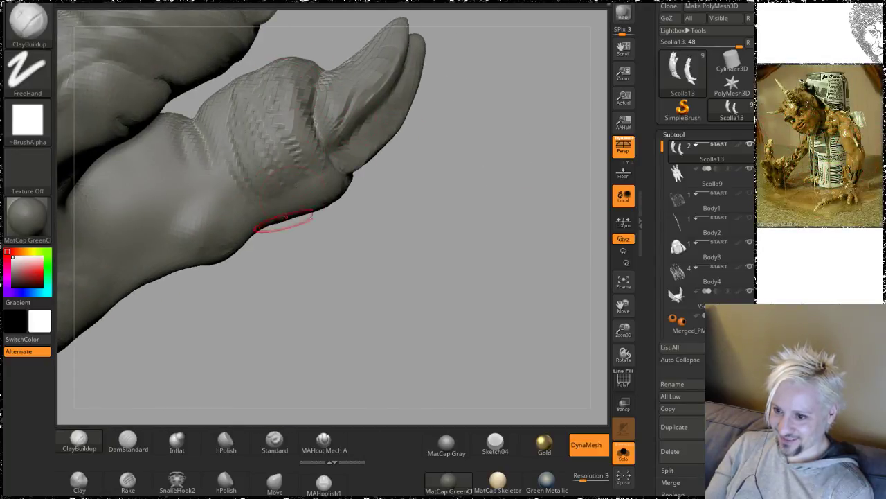
Step: Smooth the rough clay strokes on the finger's last segment and its joint folds
{"action": "key", "text": "shift"}
{"action": "left_click_drag", "start_coordinate": [301, 157], "coordinate": [292, 164], "text": "shift"}
{"action": "left_click_drag", "start_coordinate": [436, 301], "coordinate": [304, 187]}
{"action": "key", "text": "shift"}
{"action": "mouse_move", "coordinate": [484, 275]}
{"action": "left_mouse_down"}
{"action": "mouse_move", "coordinate": [461, 257]}
{"action": "mouse_move", "coordinate": [459, 241]}
{"action": "mouse_move", "coordinate": [396, 198]}
{"action": "left_mouse_up"}
{"action": "key", "text": "shift"}
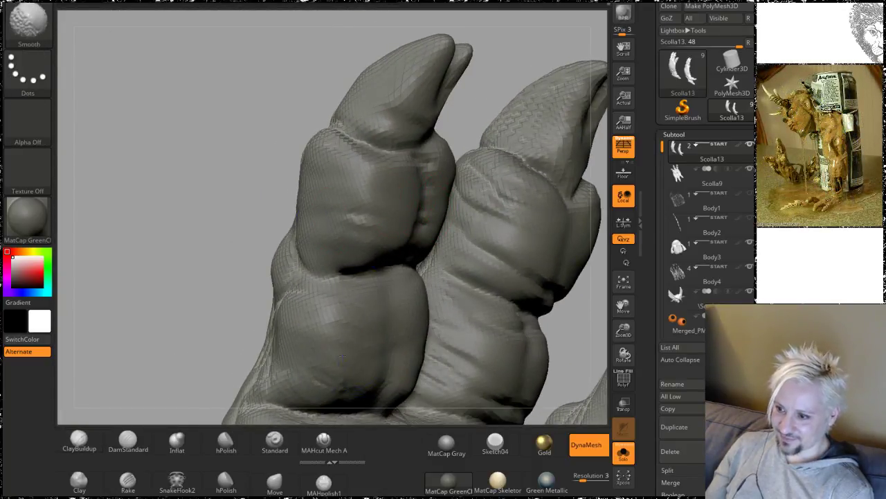
{"action": "mouse_move", "coordinate": [213, 149]}
{"action": "left_mouse_down"}
{"action": "mouse_move", "coordinate": [198, 170]}
{"action": "mouse_move", "coordinate": [214, 148]}
{"action": "mouse_move", "coordinate": [229, 151]}
{"action": "left_mouse_up"}
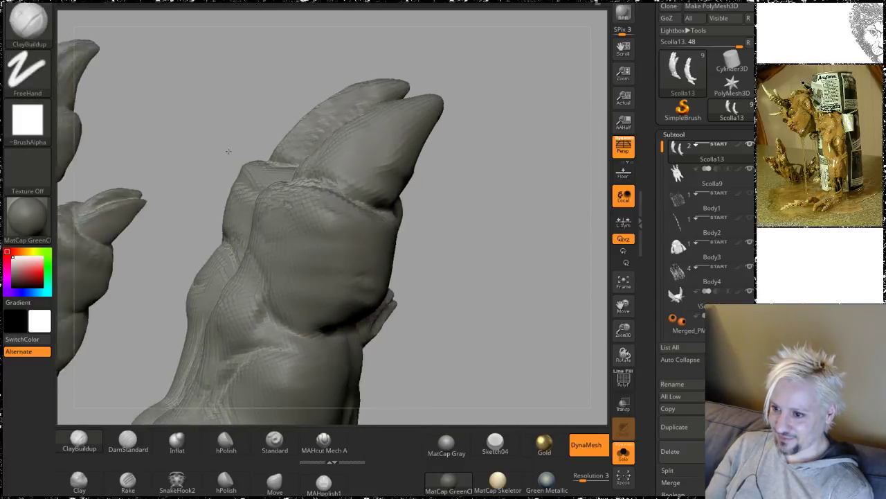
Step: Fill out the split claw and the fold at its base with ClayBuildup, working around it from several sides
{"action": "mouse_move", "coordinate": [228, 150]}
{"action": "right_mouse_down"}
{"action": "mouse_move", "coordinate": [205, 147]}
{"action": "mouse_move", "coordinate": [240, 131]}
{"action": "mouse_move", "coordinate": [208, 159]}
{"action": "mouse_move", "coordinate": [235, 172]}
{"action": "right_mouse_up"}
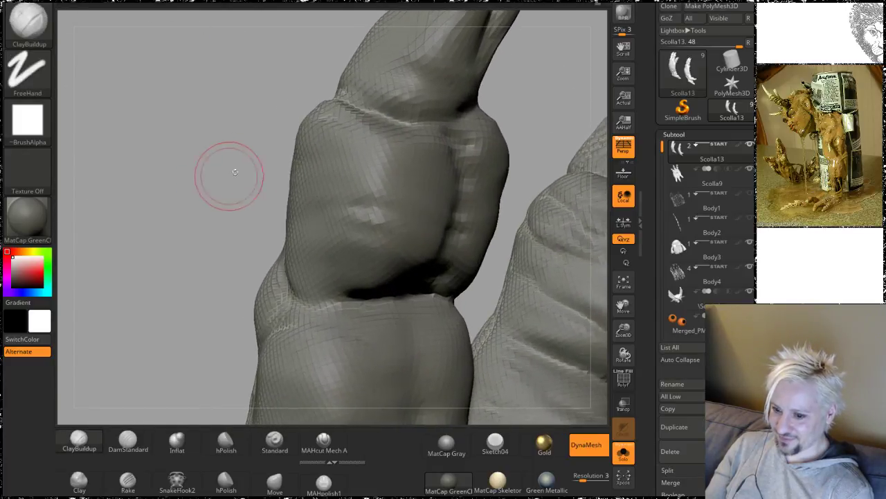
{"action": "right_click_drag", "start_coordinate": [210, 112], "coordinate": [235, 198]}
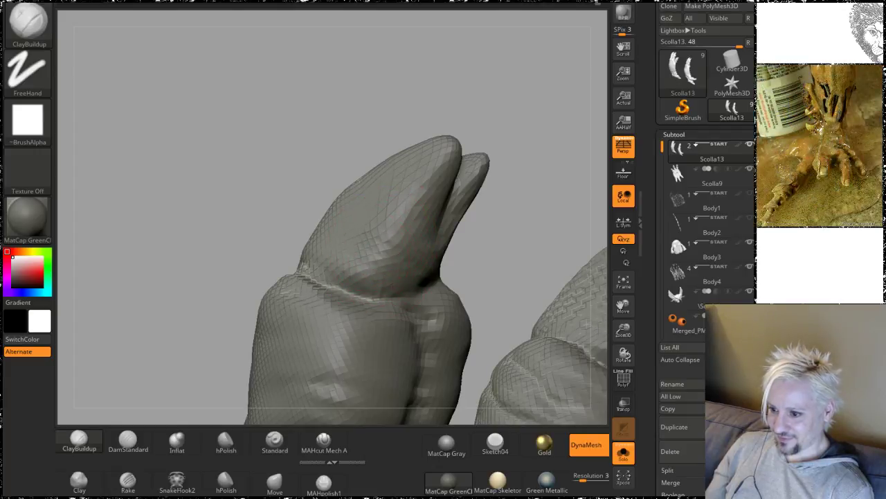
{"action": "right_click_drag", "start_coordinate": [437, 109], "coordinate": [473, 72]}
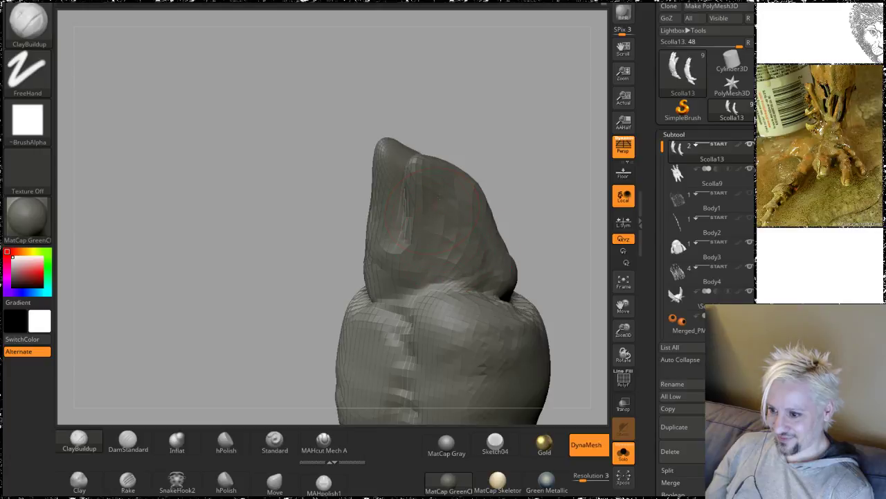
{"action": "mouse_move", "coordinate": [475, 149]}
{"action": "right_mouse_down"}
{"action": "mouse_move", "coordinate": [515, 123]}
{"action": "mouse_move", "coordinate": [525, 266]}
{"action": "mouse_move", "coordinate": [475, 312]}
{"action": "mouse_move", "coordinate": [439, 277]}
{"action": "mouse_move", "coordinate": [413, 323]}
{"action": "mouse_move", "coordinate": [379, 306]}
{"action": "right_mouse_up"}
{"action": "key", "text": "ctrl"}
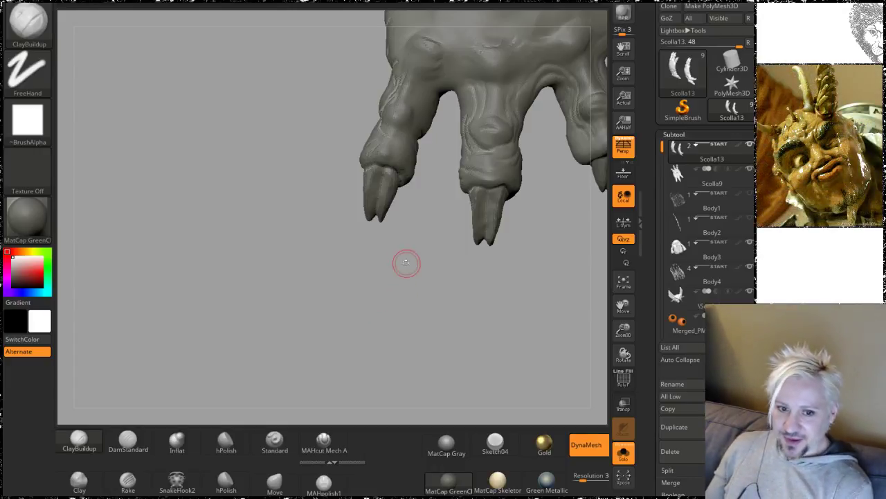
Step: Build up the split claws on the hand's fingers with rough ClayBuildup strokes running along their outer surfaces
{"action": "mouse_move", "coordinate": [424, 288]}
{"action": "left_mouse_down"}
{"action": "mouse_move", "coordinate": [441, 273]}
{"action": "mouse_move", "coordinate": [435, 125]}
{"action": "mouse_move", "coordinate": [425, 79]}
{"action": "mouse_move", "coordinate": [419, 88]}
{"action": "left_mouse_up"}
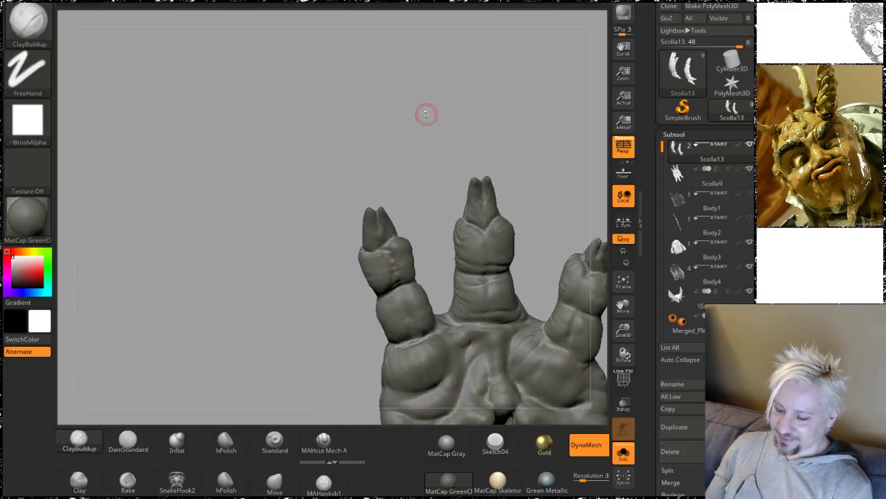
{"action": "left_click_drag", "start_coordinate": [422, 164], "coordinate": [282, 120], "text": "alt"}
{"action": "left_click_drag", "start_coordinate": [450, 156], "coordinate": [484, 207], "text": "alt"}
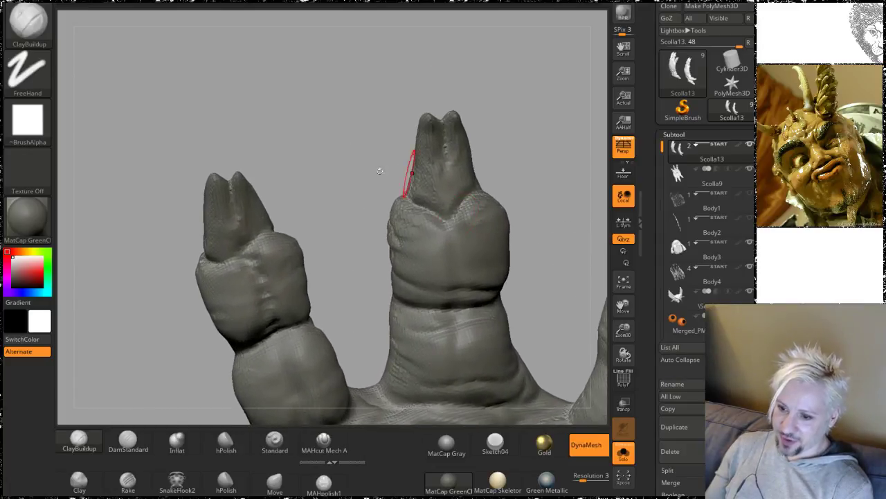
{"action": "left_click_drag", "start_coordinate": [316, 136], "coordinate": [384, 150], "text": "alt"}
{"action": "mouse_move", "coordinate": [374, 306]}
{"action": "left_mouse_down"}
{"action": "mouse_move", "coordinate": [348, 245]}
{"action": "mouse_move", "coordinate": [399, 230]}
{"action": "mouse_move", "coordinate": [326, 243]}
{"action": "mouse_move", "coordinate": [429, 279]}
{"action": "mouse_move", "coordinate": [410, 271]}
{"action": "mouse_move", "coordinate": [418, 289]}
{"action": "mouse_move", "coordinate": [415, 280]}
{"action": "mouse_move", "coordinate": [481, 245]}
{"action": "mouse_move", "coordinate": [466, 316]}
{"action": "mouse_move", "coordinate": [451, 311]}
{"action": "mouse_move", "coordinate": [464, 310]}
{"action": "mouse_move", "coordinate": [477, 275]}
{"action": "mouse_move", "coordinate": [382, 206]}
{"action": "left_mouse_up"}
{"action": "left_click_drag", "start_coordinate": [476, 270], "coordinate": [436, 141]}
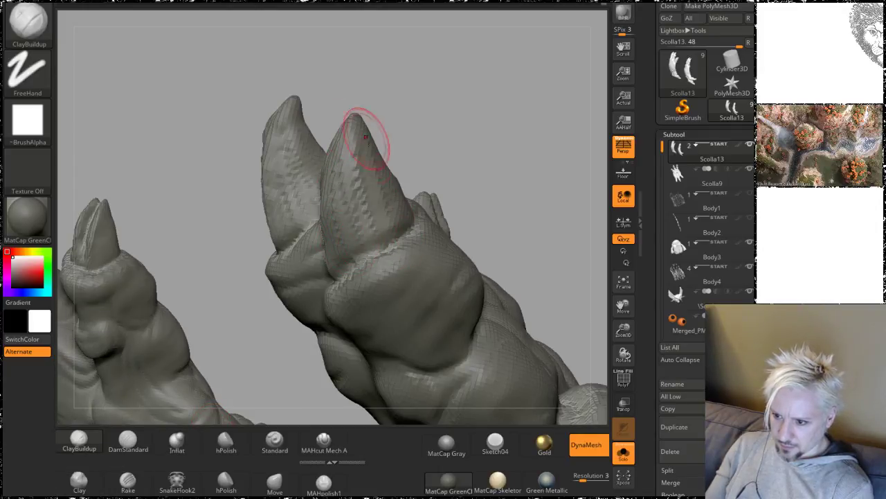
{"action": "left_click_drag", "start_coordinate": [425, 34], "coordinate": [424, 220]}
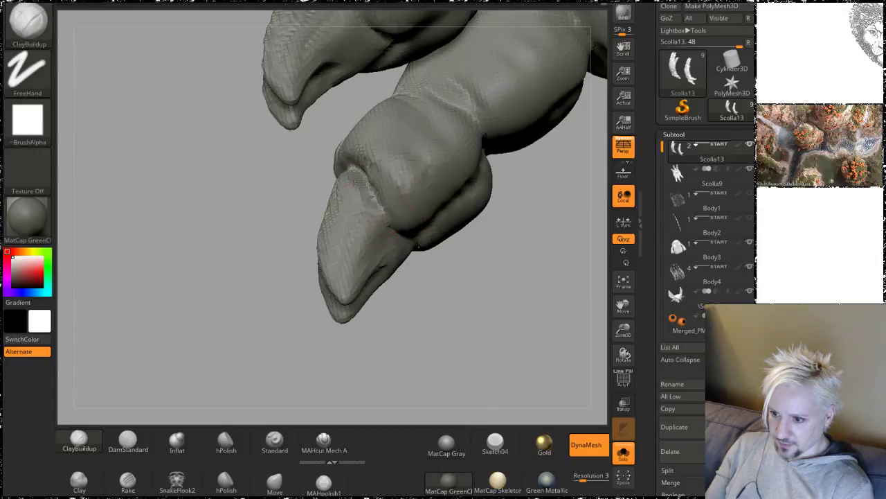
{"action": "left_click_drag", "start_coordinate": [469, 311], "coordinate": [322, 352], "text": "alt"}
Step: Carve skin creases above the claws and across the joints on the backs of the fingers with DamStandard
{"action": "left_click", "coordinate": [131, 446]}
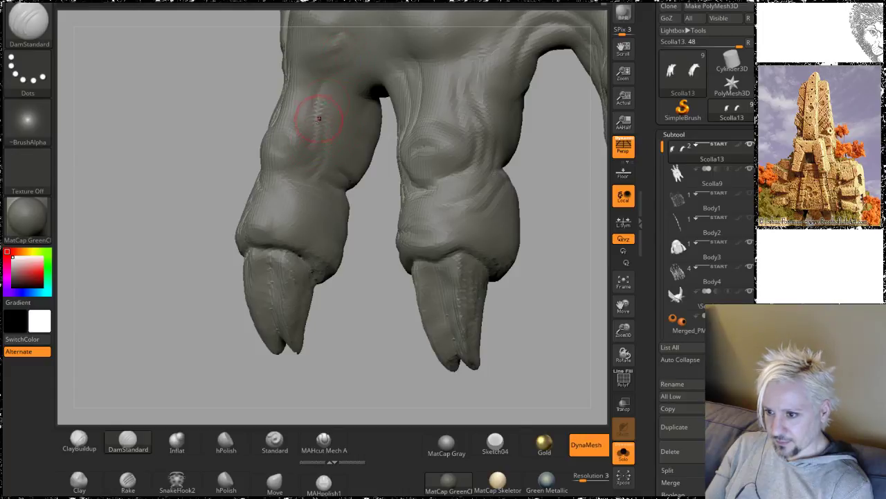
{"action": "left_click_drag", "start_coordinate": [374, 226], "coordinate": [338, 283]}
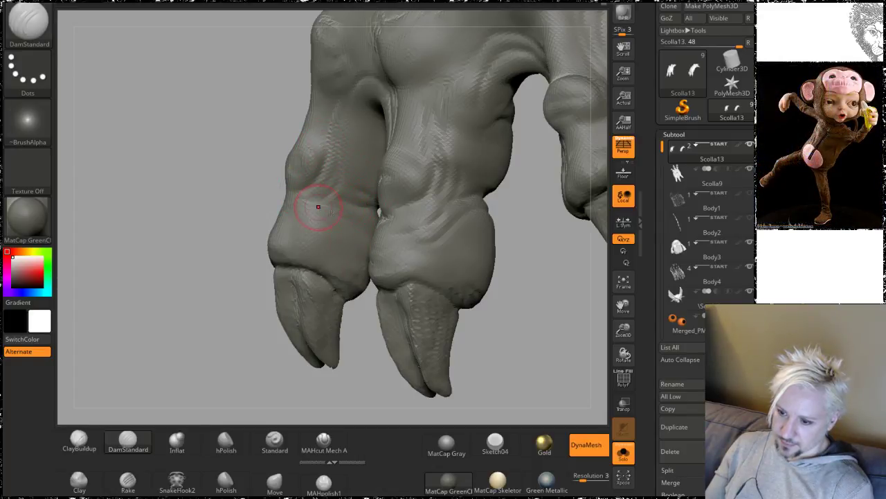
{"action": "mouse_move", "coordinate": [348, 372]}
{"action": "right_mouse_down"}
{"action": "mouse_move", "coordinate": [329, 277]}
{"action": "mouse_move", "coordinate": [305, 229]}
{"action": "mouse_move", "coordinate": [320, 222]}
{"action": "right_mouse_up"}
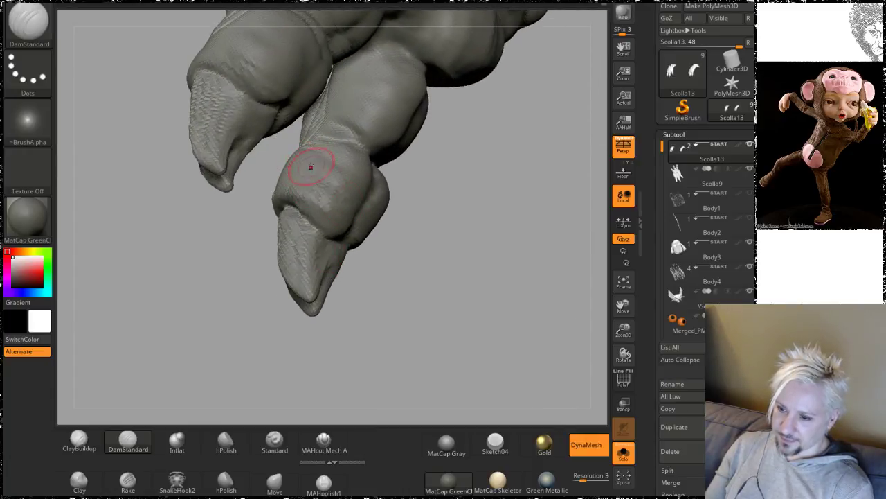
{"action": "mouse_move", "coordinate": [469, 191]}
{"action": "right_mouse_down"}
{"action": "mouse_move", "coordinate": [423, 270]}
{"action": "mouse_move", "coordinate": [353, 222]}
{"action": "right_mouse_up"}
Step: Carve DamStandard creases into the webbing between the fingers and along the finger's side
{"action": "mouse_move", "coordinate": [433, 266]}
{"action": "right_mouse_down"}
{"action": "mouse_move", "coordinate": [277, 233]}
{"action": "mouse_move", "coordinate": [272, 220]}
{"action": "mouse_move", "coordinate": [237, 223]}
{"action": "right_mouse_up"}
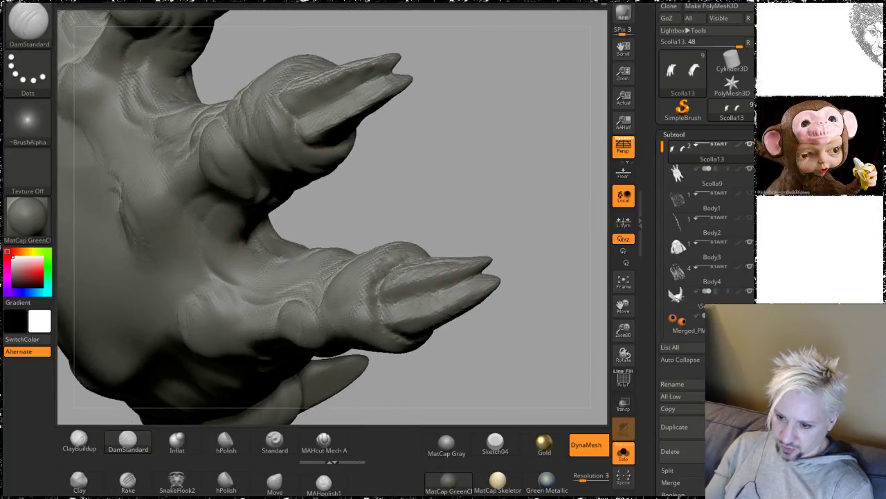
{"action": "mouse_move", "coordinate": [387, 192]}
{"action": "right_mouse_down"}
{"action": "mouse_move", "coordinate": [248, 246]}
{"action": "mouse_move", "coordinate": [269, 253]}
{"action": "right_mouse_up"}
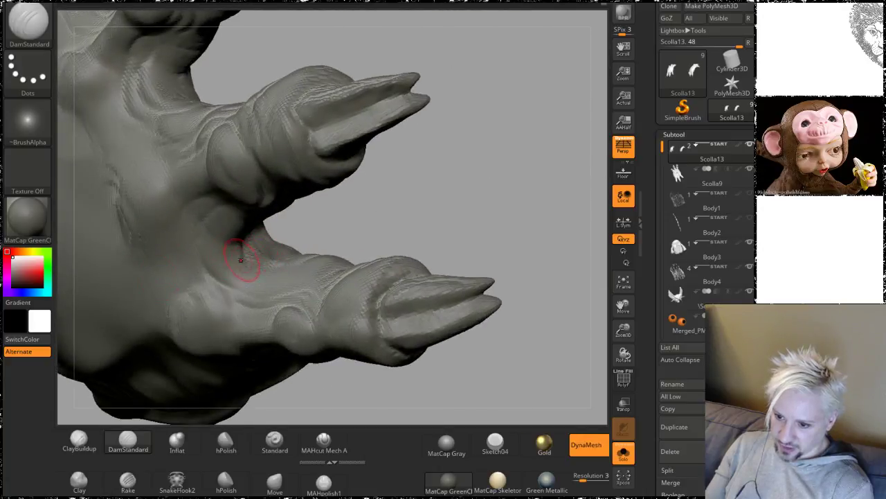
{"action": "mouse_move", "coordinate": [389, 204]}
{"action": "right_mouse_down"}
{"action": "mouse_move", "coordinate": [414, 211]}
{"action": "mouse_move", "coordinate": [398, 173]}
{"action": "mouse_move", "coordinate": [408, 155]}
{"action": "right_mouse_up"}
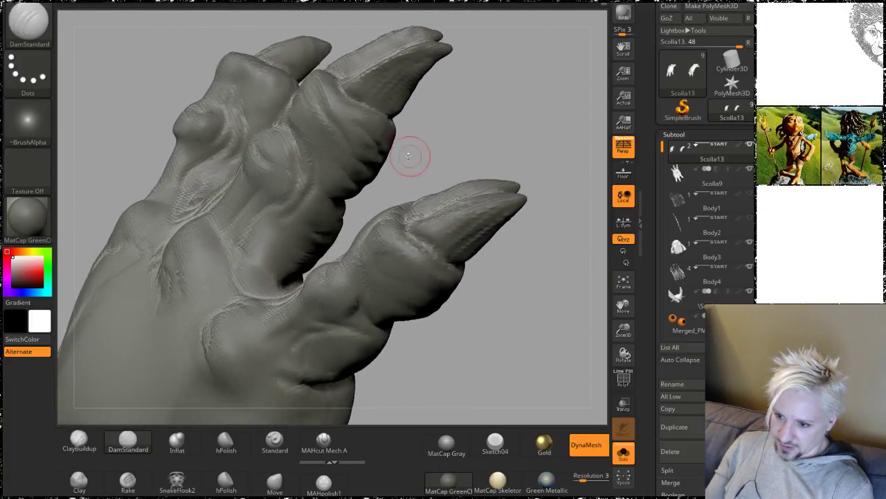
Step: Smooth the middle finger's palm side and carve more creases beside the finger knuckles with DamStandard
{"action": "right_click_drag", "start_coordinate": [474, 317], "coordinate": [308, 267]}
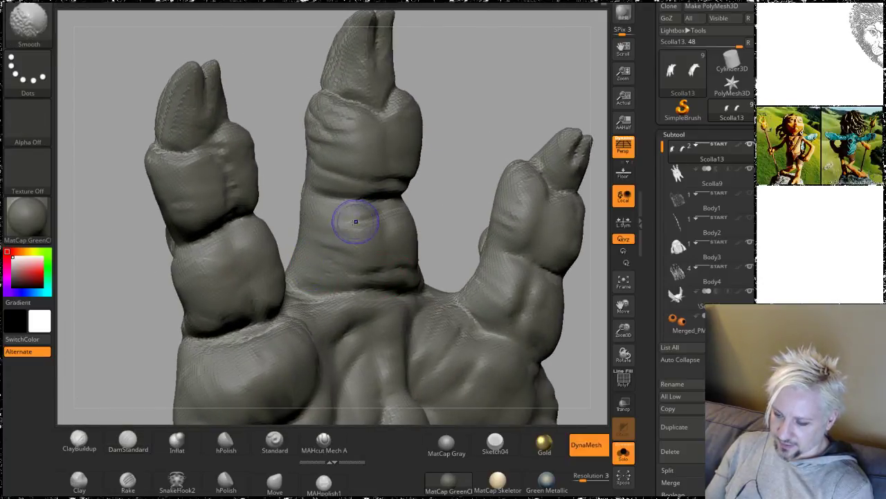
{"action": "left_click_drag", "start_coordinate": [477, 64], "coordinate": [537, 101]}
{"action": "key", "text": "shift"}
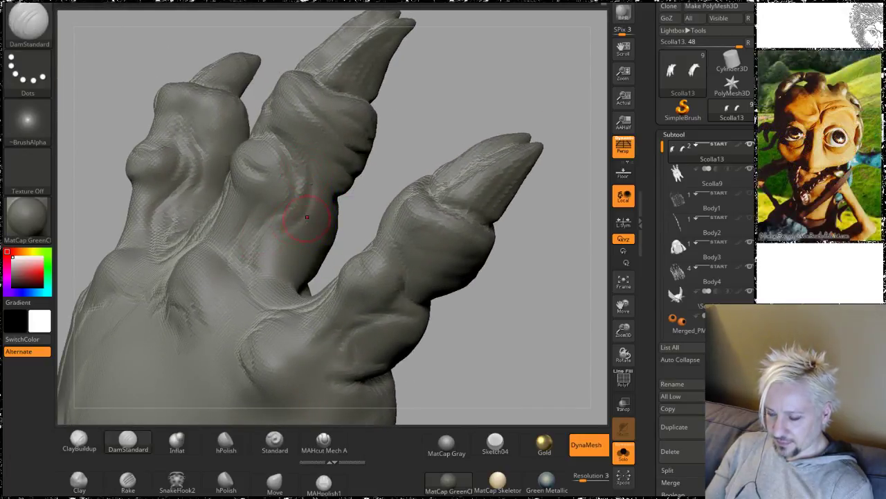
{"action": "mouse_move", "coordinate": [421, 151]}
{"action": "right_mouse_down"}
{"action": "mouse_move", "coordinate": [406, 155]}
{"action": "mouse_move", "coordinate": [450, 139]}
{"action": "mouse_move", "coordinate": [433, 142]}
{"action": "mouse_move", "coordinate": [446, 158]}
{"action": "mouse_move", "coordinate": [439, 154]}
{"action": "mouse_move", "coordinate": [421, 242]}
{"action": "right_mouse_up"}
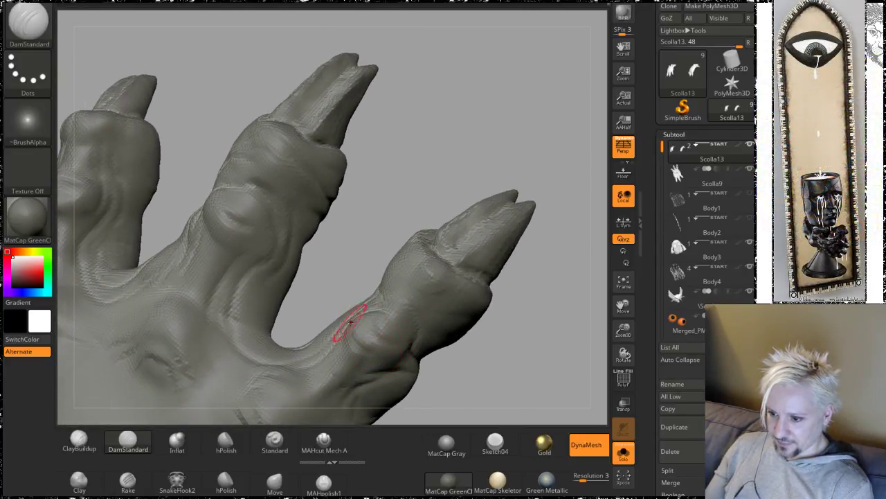
{"action": "mouse_move", "coordinate": [390, 180]}
{"action": "right_mouse_down"}
{"action": "mouse_move", "coordinate": [444, 164]}
{"action": "mouse_move", "coordinate": [467, 193]}
{"action": "right_mouse_up"}
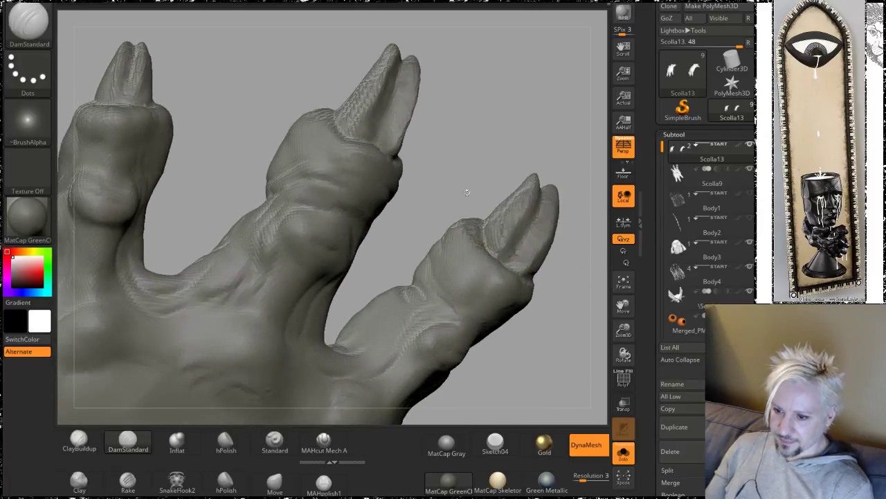
Step: Smooth the rough clay strokes along the side of the split claw
{"action": "mouse_move", "coordinate": [447, 149]}
{"action": "right_mouse_down"}
{"action": "mouse_move", "coordinate": [462, 162]}
{"action": "mouse_move", "coordinate": [439, 198]}
{"action": "mouse_move", "coordinate": [485, 253]}
{"action": "mouse_move", "coordinate": [477, 257]}
{"action": "right_mouse_up"}
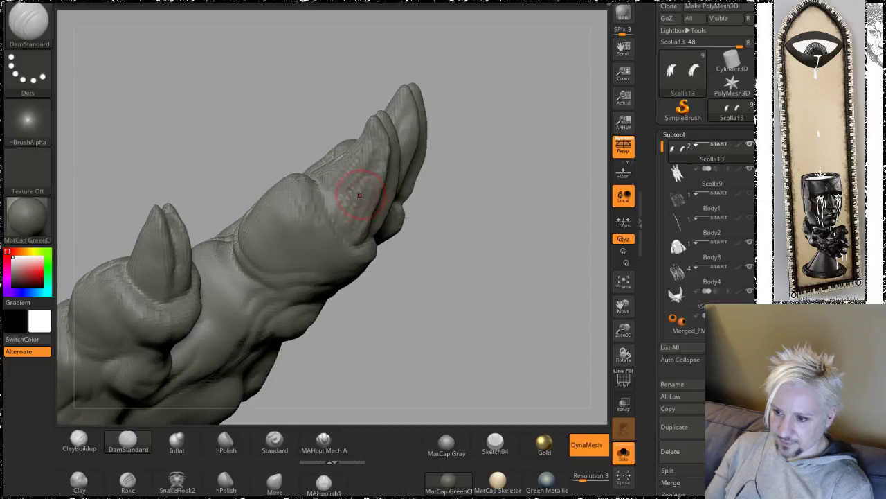
{"action": "mouse_move", "coordinate": [353, 194]}
{"action": "left_mouse_down", "text": "shift"}
{"action": "mouse_move", "coordinate": [368, 150]}
{"action": "mouse_move", "coordinate": [388, 149]}
{"action": "left_mouse_up", "text": "shift"}
{"action": "mouse_move", "coordinate": [487, 172]}
{"action": "right_mouse_down"}
{"action": "mouse_move", "coordinate": [506, 232]}
{"action": "mouse_move", "coordinate": [429, 309]}
{"action": "mouse_move", "coordinate": [391, 241]}
{"action": "mouse_move", "coordinate": [402, 196]}
{"action": "mouse_move", "coordinate": [417, 287]}
{"action": "mouse_move", "coordinate": [408, 305]}
{"action": "right_mouse_up"}
Step: Carve creases around the joints on the palm side of the outer finger with DamStandard
{"action": "right_click_drag", "start_coordinate": [160, 291], "coordinate": [452, 229], "text": "alt"}
{"action": "right_click_drag", "start_coordinate": [478, 325], "coordinate": [425, 216]}
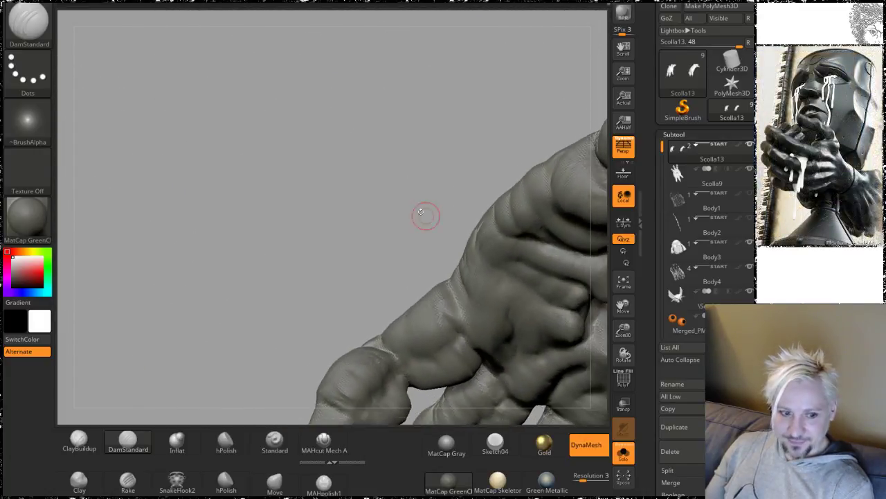
{"action": "right_click_drag", "start_coordinate": [258, 275], "coordinate": [286, 222]}
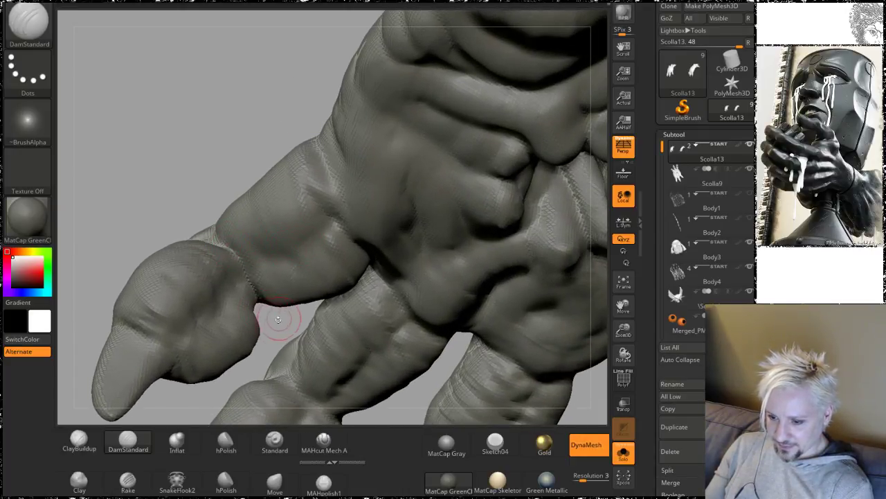
{"action": "right_click_drag", "start_coordinate": [277, 319], "coordinate": [325, 210]}
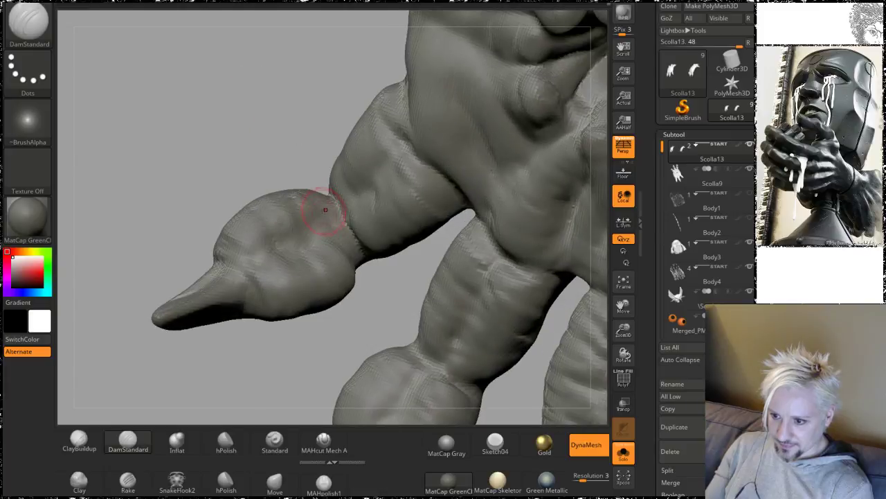
{"action": "right_click_drag", "start_coordinate": [383, 307], "coordinate": [315, 236]}
Step: Deepen the folds on the side of the outer finger at its middle joint and where its base meets the hand
{"action": "right_click_drag", "start_coordinate": [276, 135], "coordinate": [299, 223]}
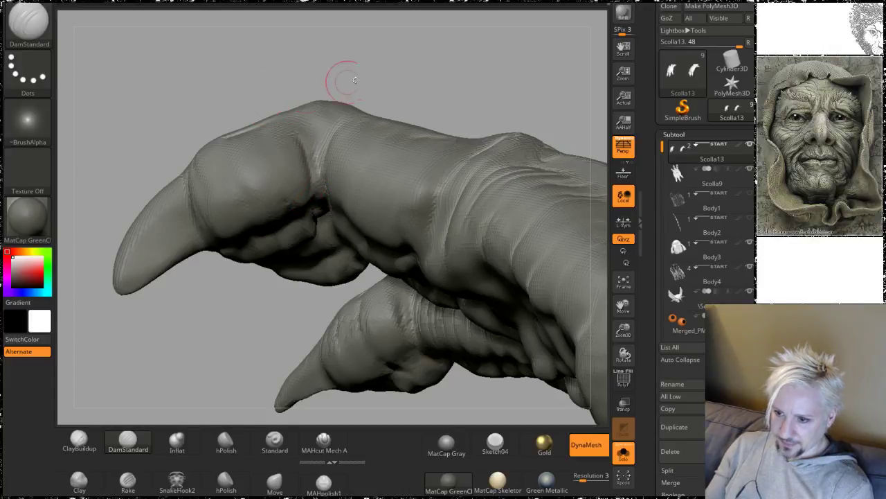
{"action": "right_click_drag", "start_coordinate": [355, 79], "coordinate": [363, 123]}
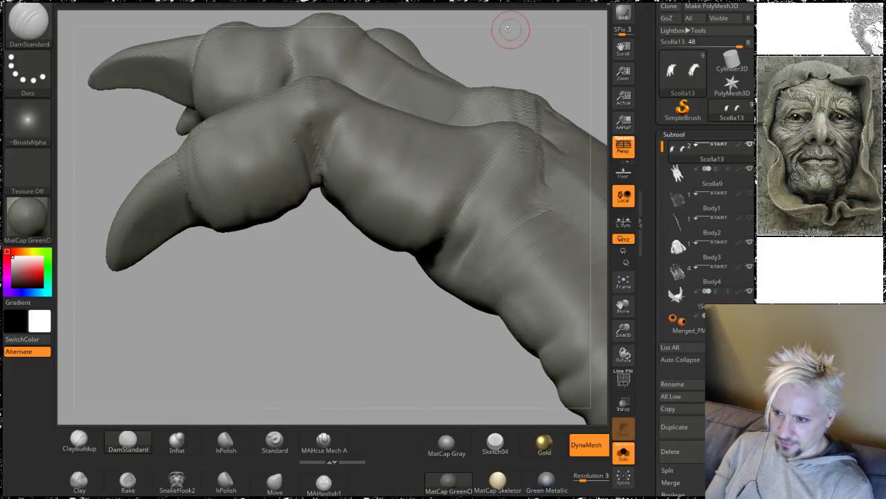
{"action": "right_click_drag", "start_coordinate": [508, 29], "coordinate": [460, 235]}
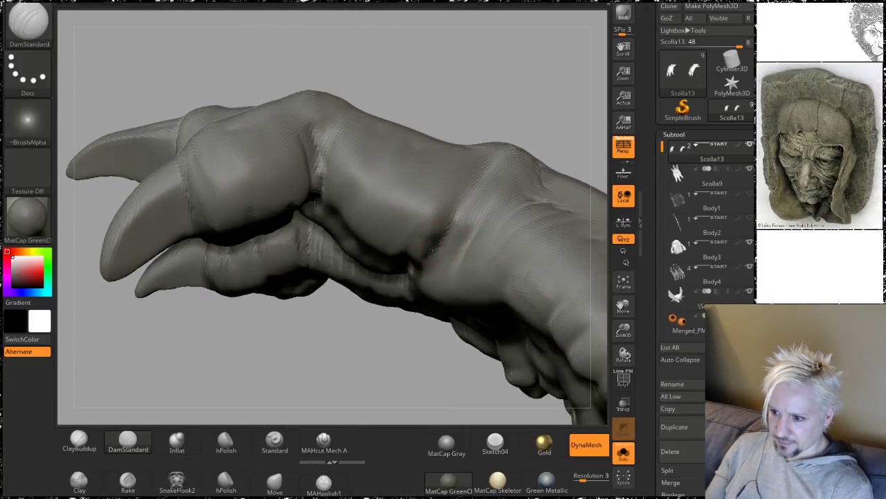
{"action": "mouse_move", "coordinate": [552, 79]}
{"action": "right_mouse_down"}
{"action": "mouse_move", "coordinate": [511, 95]}
{"action": "mouse_move", "coordinate": [485, 89]}
{"action": "mouse_move", "coordinate": [331, 251]}
{"action": "right_mouse_up"}
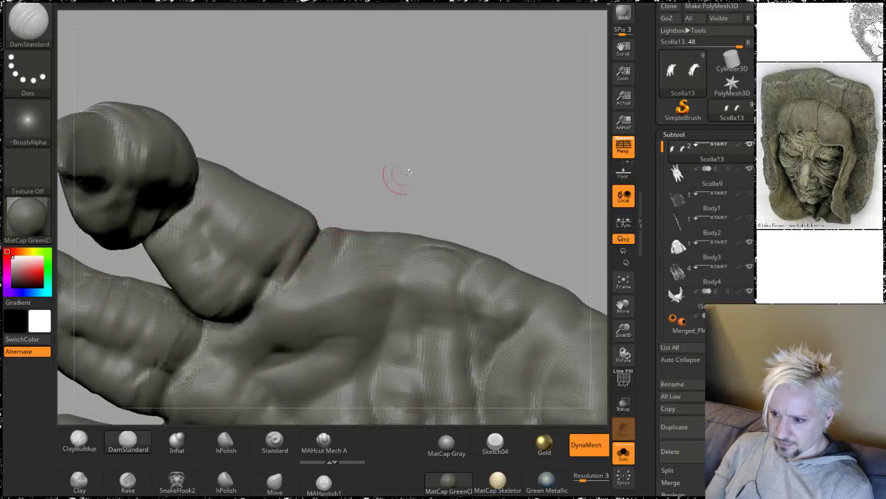
Step: Carve skin creases with DamStandard where the outer finger's base runs into the palm pads
{"action": "right_click_drag", "start_coordinate": [409, 172], "coordinate": [454, 178]}
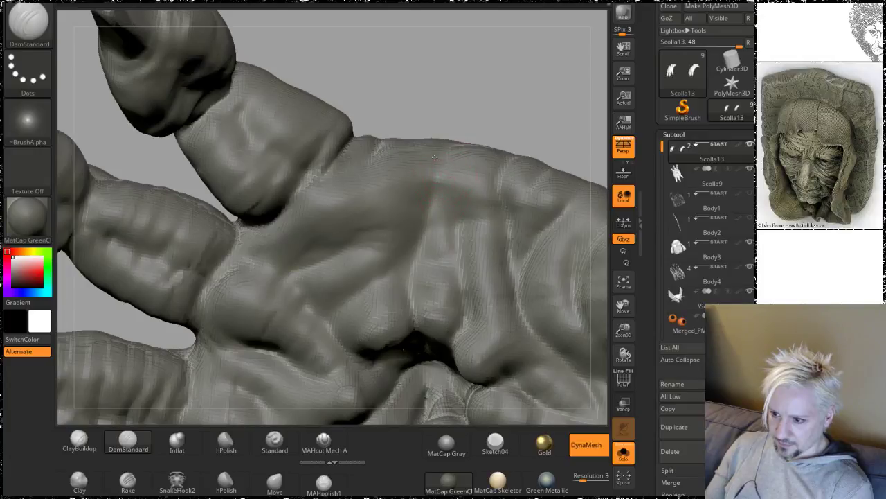
{"action": "right_click_drag", "start_coordinate": [461, 89], "coordinate": [472, 127]}
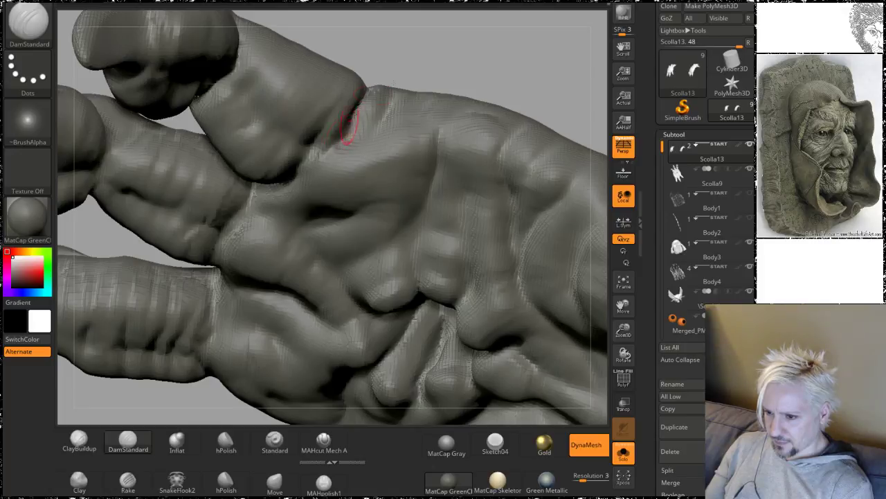
{"action": "right_click_drag", "start_coordinate": [349, 123], "coordinate": [484, 100]}
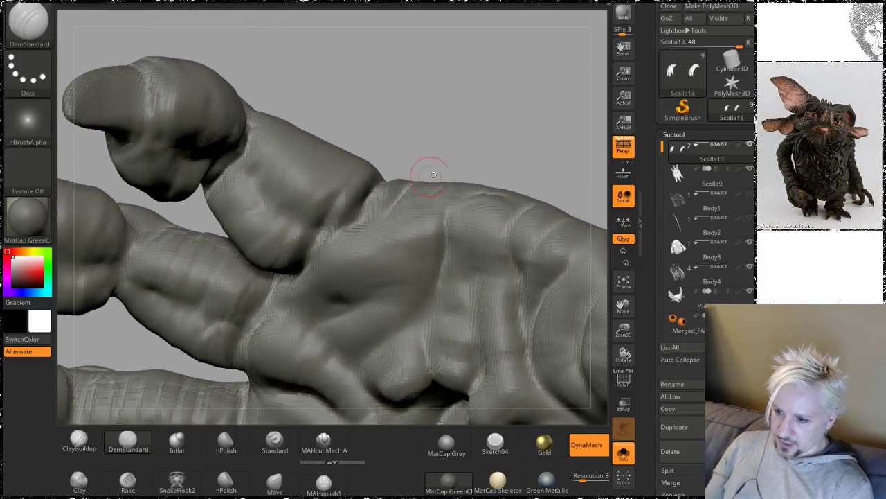
Step: Smooth the creases and folds on the fingers' undersides and the adjoining palm pads
{"action": "right_click_drag", "start_coordinate": [432, 175], "coordinate": [502, 36]}
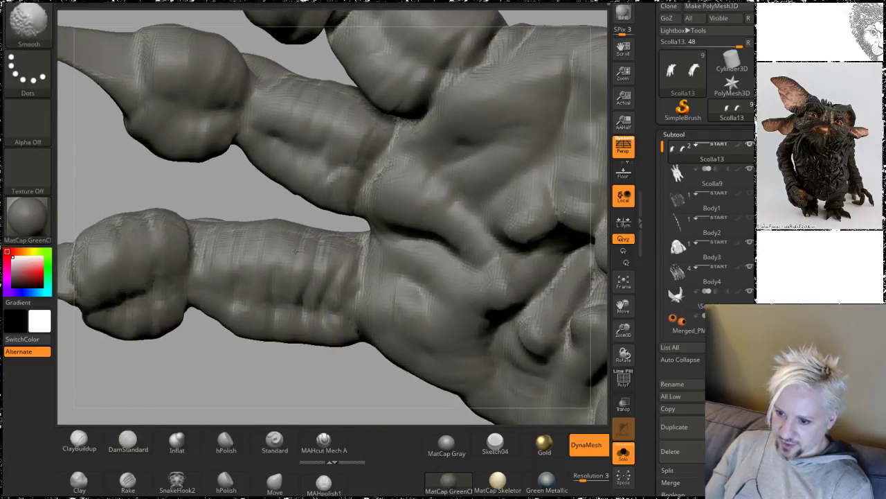
{"action": "mouse_move", "coordinate": [249, 380]}
{"action": "left_mouse_down"}
{"action": "mouse_move", "coordinate": [310, 285]}
{"action": "mouse_move", "coordinate": [303, 240]}
{"action": "left_mouse_up"}
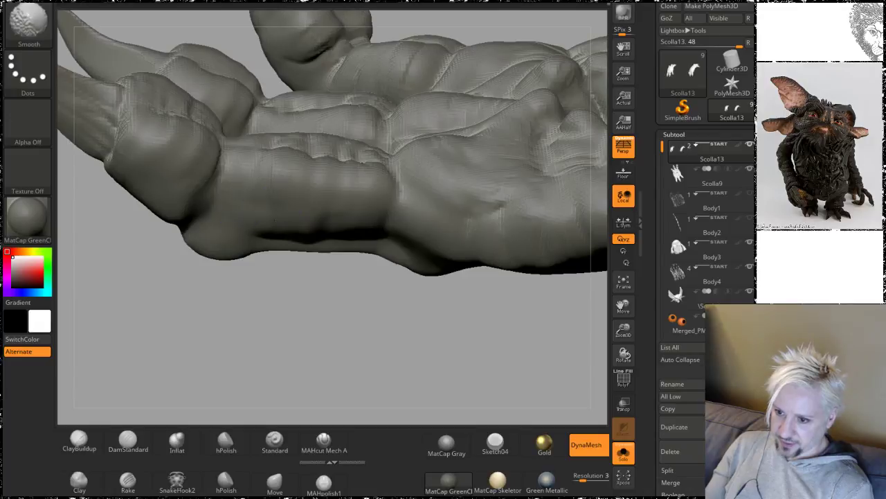
{"action": "mouse_move", "coordinate": [259, 330]}
{"action": "left_mouse_down"}
{"action": "mouse_move", "coordinate": [297, 336]}
{"action": "mouse_move", "coordinate": [254, 241]}
{"action": "mouse_move", "coordinate": [228, 257]}
{"action": "mouse_move", "coordinate": [257, 337]}
{"action": "mouse_move", "coordinate": [267, 321]}
{"action": "left_mouse_up"}
{"action": "mouse_move", "coordinate": [359, 347]}
{"action": "left_mouse_down"}
{"action": "mouse_move", "coordinate": [322, 310]}
{"action": "mouse_move", "coordinate": [357, 282]}
{"action": "mouse_move", "coordinate": [312, 283]}
{"action": "left_mouse_up"}
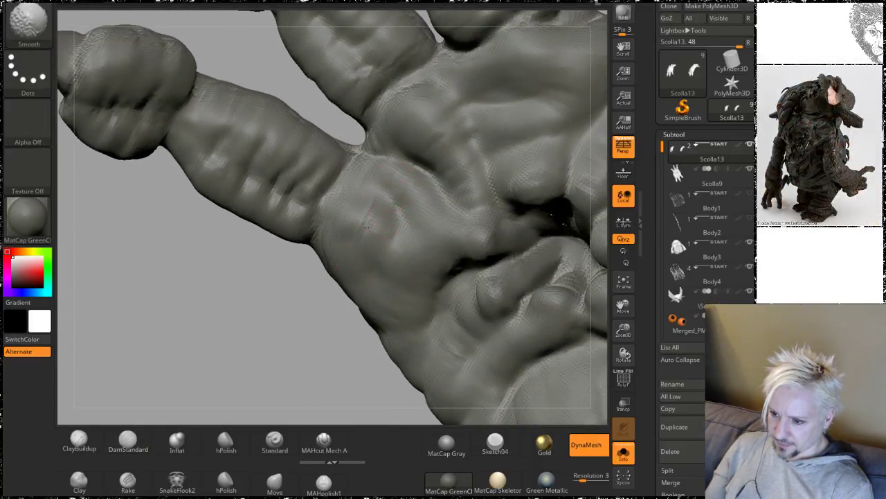
Step: Carve creases with DamStandard around the outer finger's base knuckle on the back of the hand
{"action": "mouse_move", "coordinate": [269, 331]}
{"action": "left_mouse_down"}
{"action": "mouse_move", "coordinate": [264, 312]}
{"action": "mouse_move", "coordinate": [261, 365]}
{"action": "mouse_move", "coordinate": [261, 325]}
{"action": "left_mouse_up"}
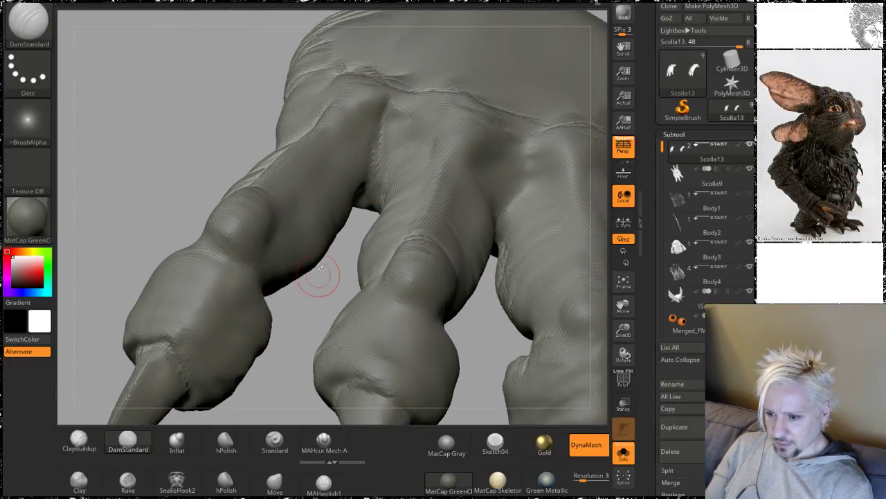
{"action": "left_click_drag", "start_coordinate": [321, 268], "coordinate": [330, 285]}
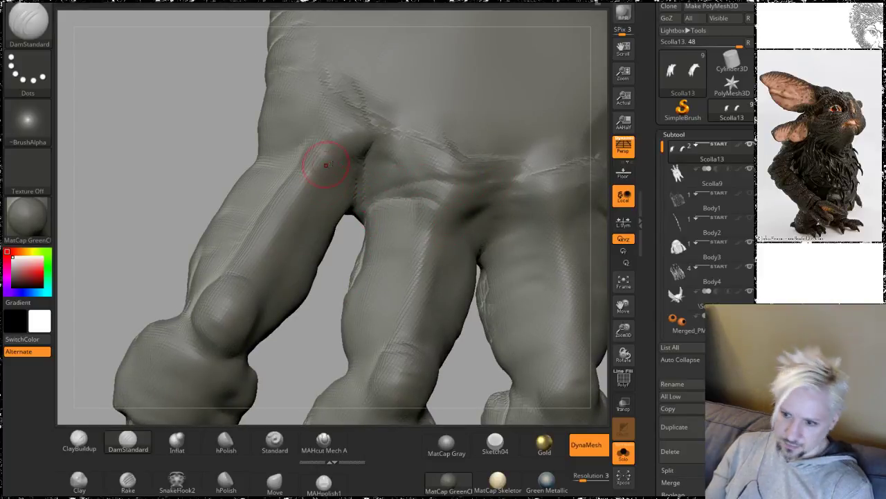
{"action": "left_click_drag", "start_coordinate": [148, 123], "coordinate": [294, 143]}
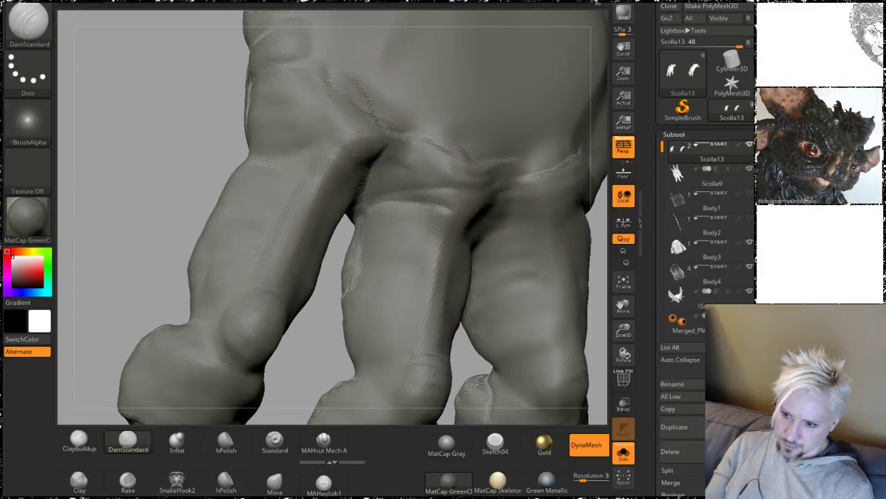
{"action": "left_click_drag", "start_coordinate": [155, 162], "coordinate": [234, 156]}
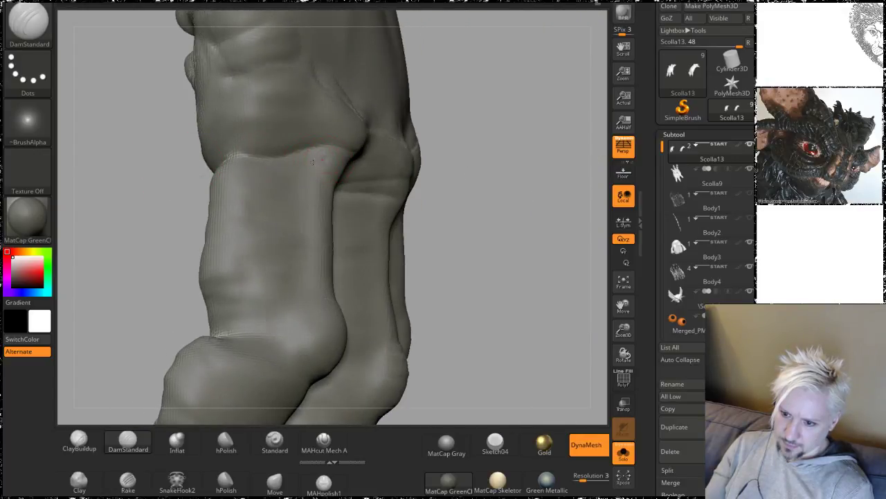
{"action": "mouse_move", "coordinate": [509, 255]}
{"action": "left_mouse_down"}
{"action": "mouse_move", "coordinate": [467, 189]}
{"action": "mouse_move", "coordinate": [501, 162]}
{"action": "mouse_move", "coordinate": [471, 146]}
{"action": "mouse_move", "coordinate": [450, 110]}
{"action": "left_mouse_up"}
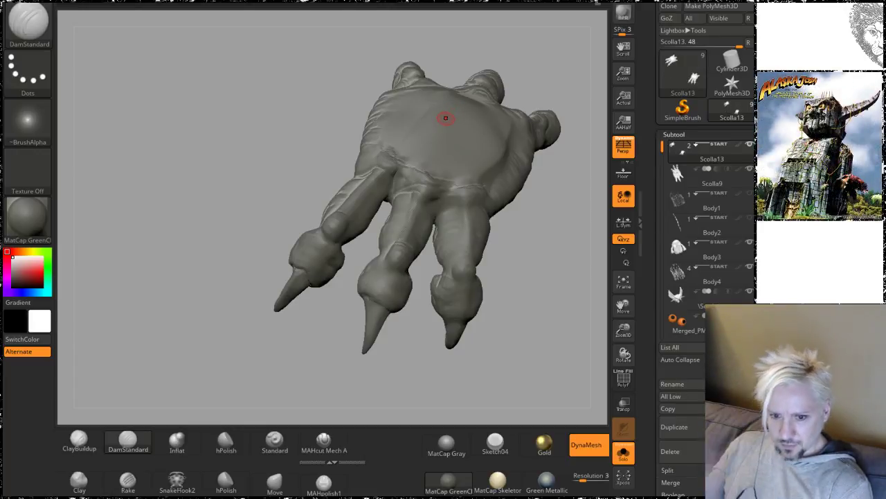
Step: Leave solo view to show the whole creature and hide the Scolla9 subtool
{"action": "mouse_move", "coordinate": [513, 227]}
{"action": "left_mouse_down"}
{"action": "mouse_move", "coordinate": [489, 287]}
{"action": "mouse_move", "coordinate": [519, 258]}
{"action": "mouse_move", "coordinate": [598, 402]}
{"action": "left_mouse_up"}
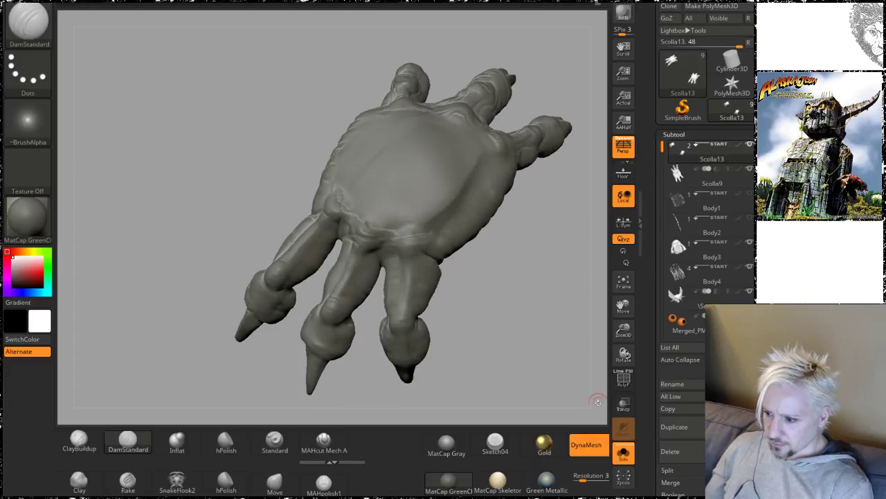
{"action": "left_click", "coordinate": [621, 452]}
{"action": "left_click_drag", "start_coordinate": [508, 360], "coordinate": [500, 269]}
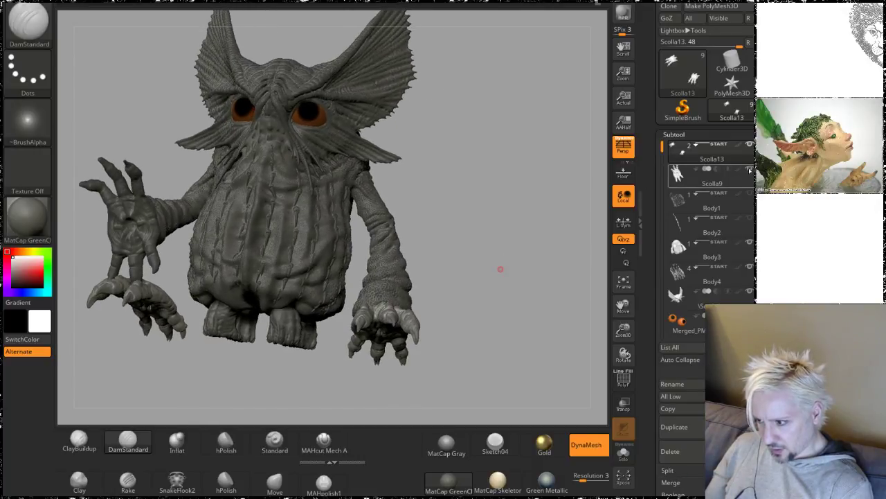
{"action": "left_click", "coordinate": [750, 170]}
{"action": "left_click_drag", "start_coordinate": [453, 210], "coordinate": [435, 232]}
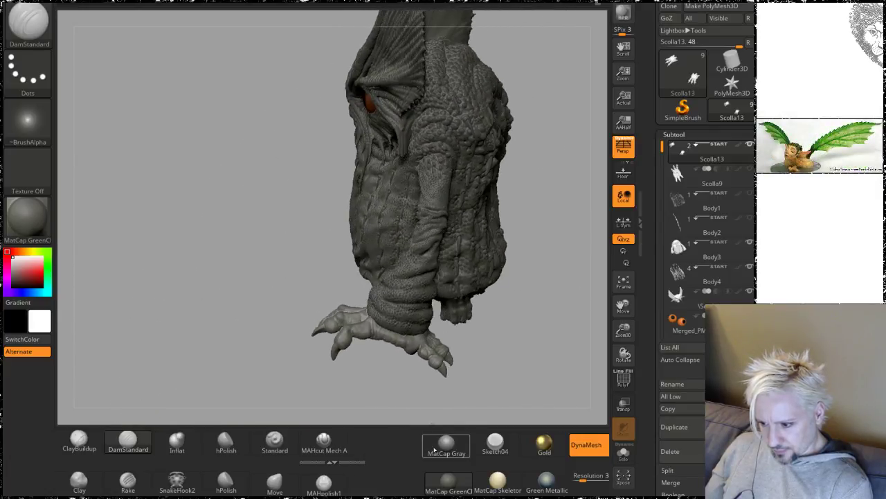
Step: Switch the material to MatCap Gray and check the hand against the arm and body from several sides
{"action": "left_click", "coordinate": [434, 450]}
{"action": "left_click_drag", "start_coordinate": [518, 306], "coordinate": [507, 290]}
{"action": "mouse_move", "coordinate": [461, 234]}
{"action": "left_mouse_down"}
{"action": "mouse_move", "coordinate": [469, 309]}
{"action": "mouse_move", "coordinate": [451, 317]}
{"action": "mouse_move", "coordinate": [439, 291]}
{"action": "mouse_move", "coordinate": [376, 328]}
{"action": "mouse_move", "coordinate": [351, 322]}
{"action": "mouse_move", "coordinate": [363, 302]}
{"action": "mouse_move", "coordinate": [388, 305]}
{"action": "mouse_move", "coordinate": [406, 263]}
{"action": "mouse_move", "coordinate": [462, 273]}
{"action": "mouse_move", "coordinate": [455, 307]}
{"action": "mouse_move", "coordinate": [487, 269]}
{"action": "mouse_move", "coordinate": [475, 370]}
{"action": "mouse_move", "coordinate": [487, 356]}
{"action": "mouse_move", "coordinate": [498, 380]}
{"action": "mouse_move", "coordinate": [350, 166]}
{"action": "left_mouse_up"}
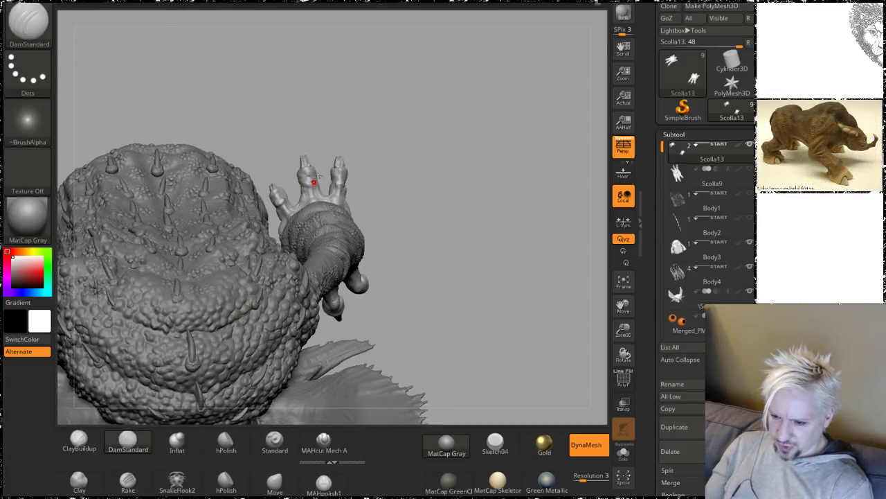
{"action": "left_click_drag", "start_coordinate": [429, 312], "coordinate": [438, 266]}
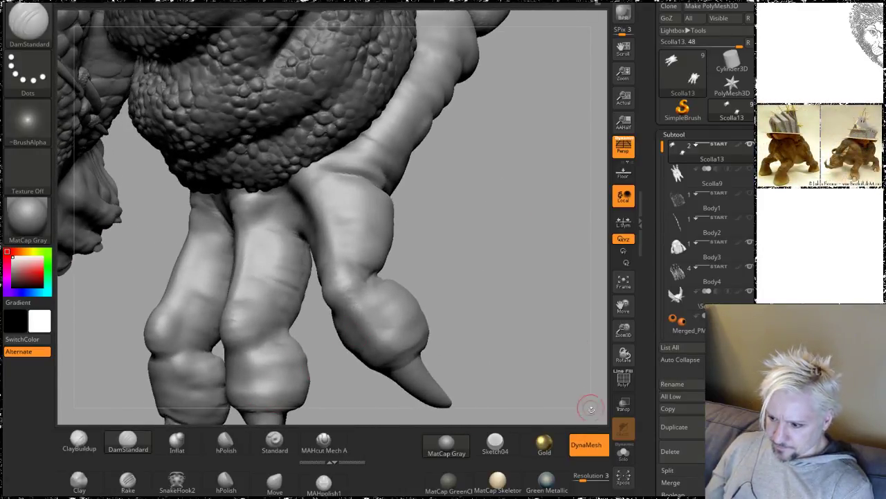
Step: Isolate the hands and build up the middle knuckle of the finger with ClayBuildup, smoothing it into a rounded bump
{"action": "left_click", "coordinate": [625, 451]}
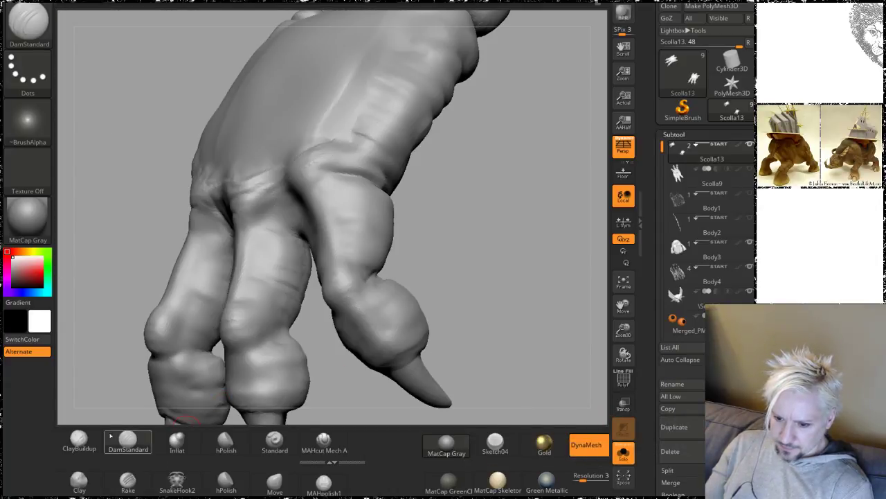
{"action": "left_click", "coordinate": [78, 438]}
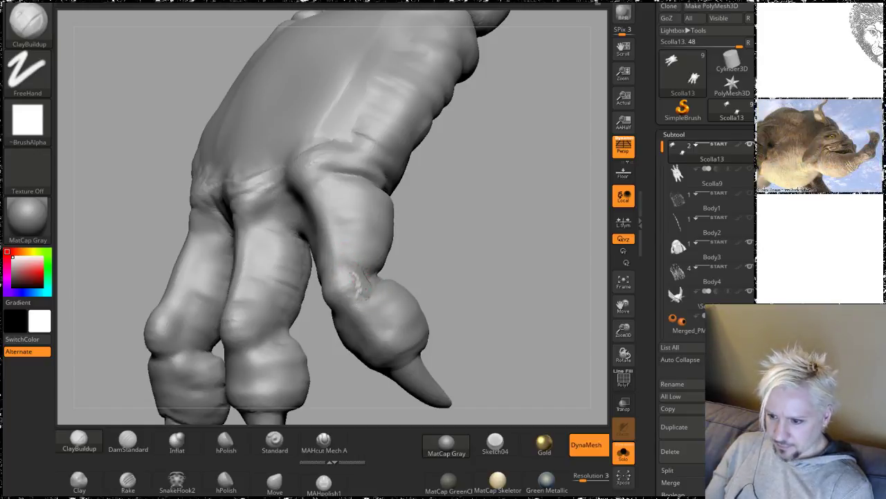
{"action": "left_click_drag", "start_coordinate": [357, 277], "coordinate": [481, 197]}
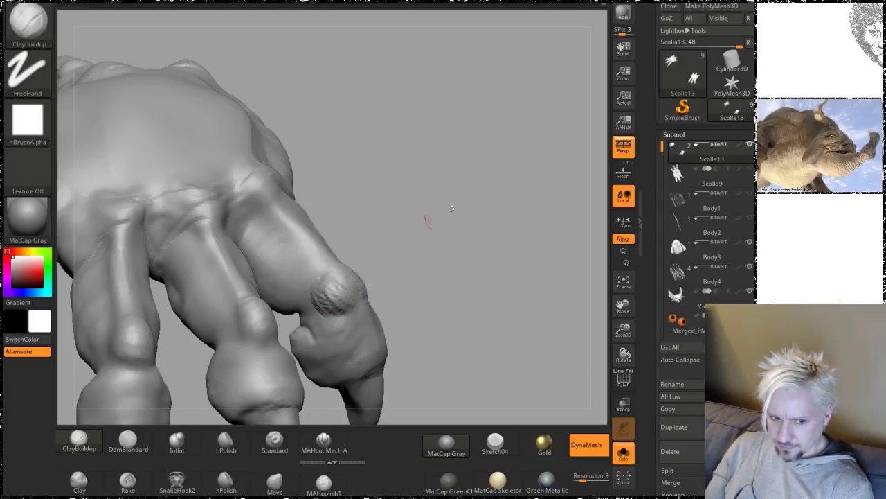
{"action": "mouse_move", "coordinate": [451, 207]}
{"action": "left_mouse_down"}
{"action": "mouse_move", "coordinate": [447, 237]}
{"action": "mouse_move", "coordinate": [363, 277]}
{"action": "left_mouse_up"}
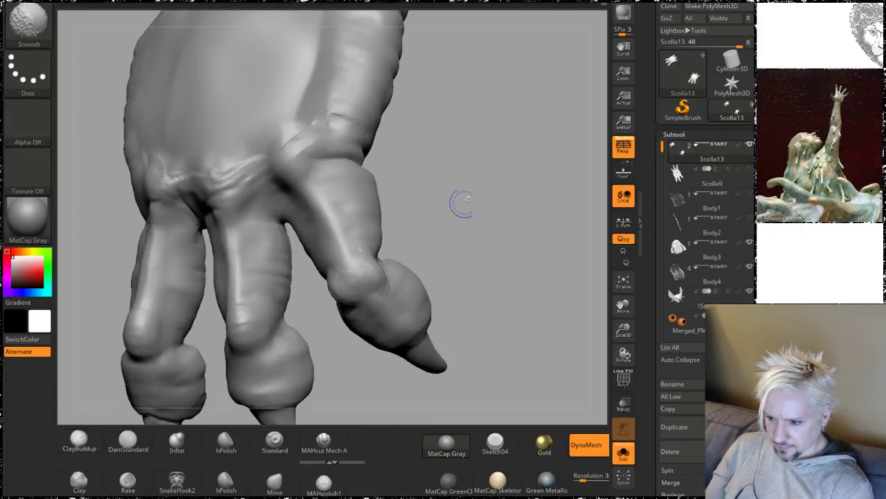
{"action": "mouse_move", "coordinate": [468, 199]}
{"action": "left_mouse_down"}
{"action": "mouse_move", "coordinate": [422, 207]}
{"action": "mouse_move", "coordinate": [367, 200]}
{"action": "left_mouse_up"}
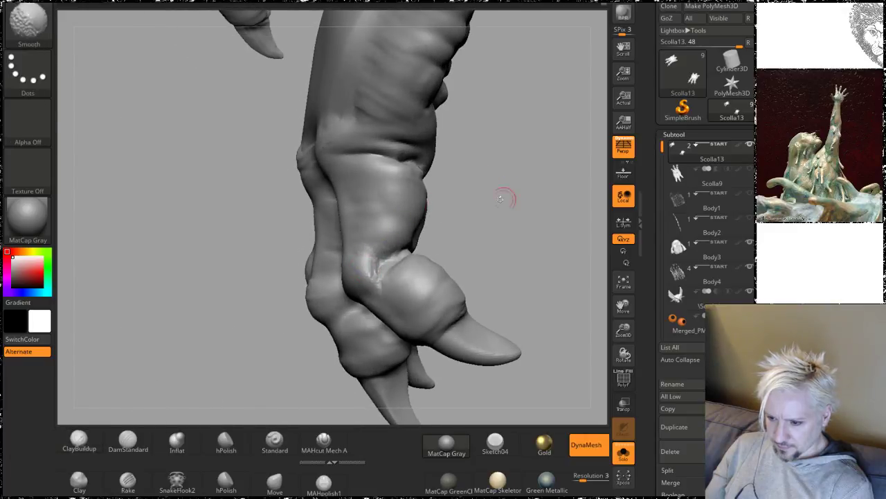
{"action": "left_click_drag", "start_coordinate": [500, 198], "coordinate": [349, 285]}
{"action": "key", "text": "shift"}
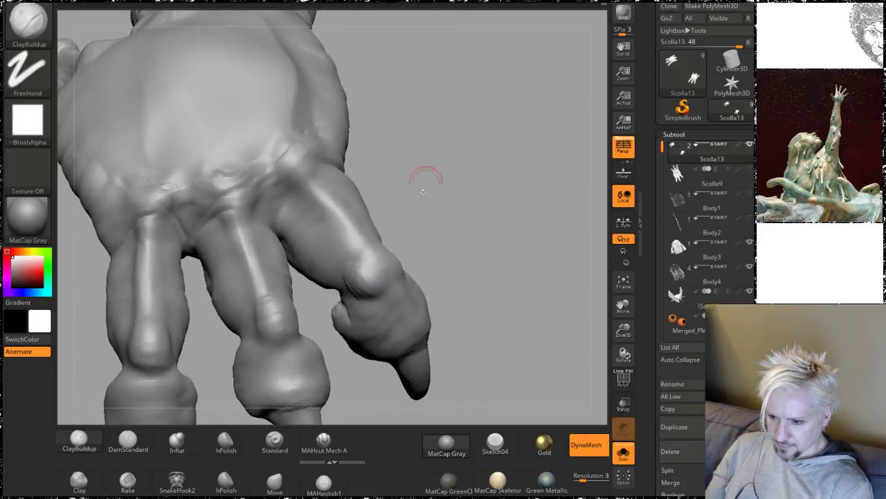
Step: Enlarge the central finger's middle knuckle with ClayBuildup, widen it toward the sides and smooth it
{"action": "left_click_drag", "start_coordinate": [487, 191], "coordinate": [343, 254]}
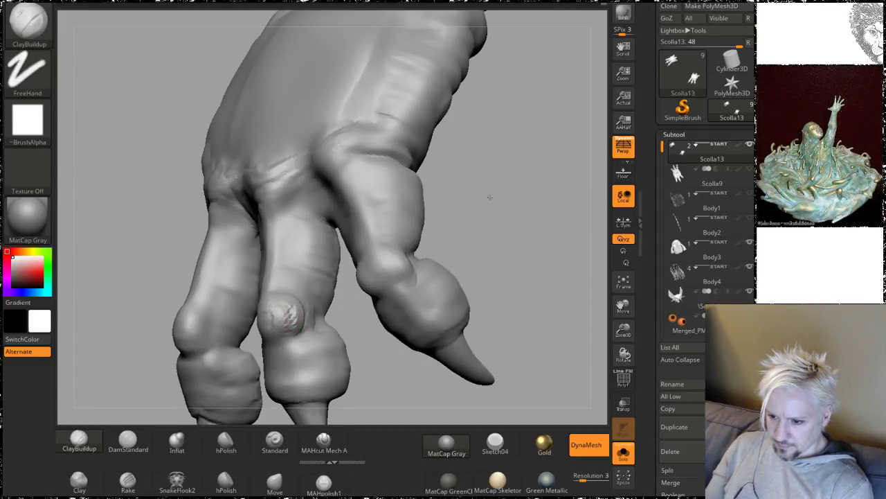
{"action": "left_click_drag", "start_coordinate": [489, 197], "coordinate": [492, 178]}
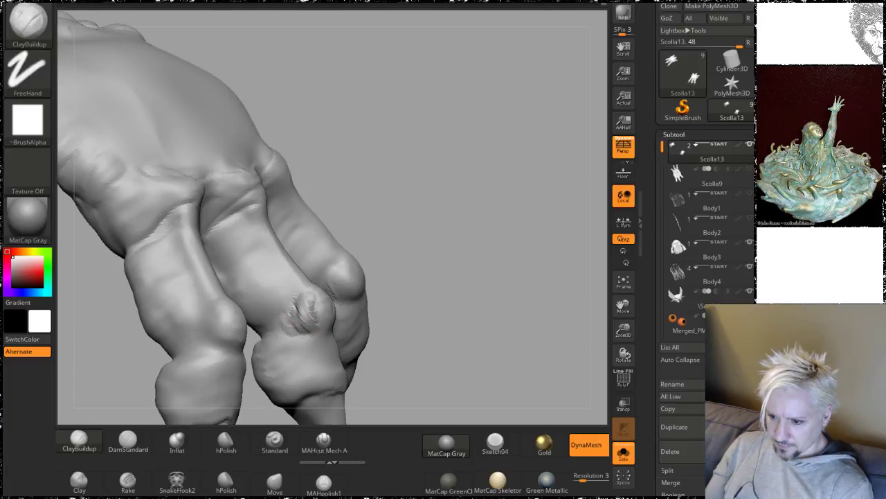
{"action": "mouse_move", "coordinate": [439, 198]}
{"action": "left_mouse_down"}
{"action": "mouse_move", "coordinate": [483, 118]}
{"action": "mouse_move", "coordinate": [466, 149]}
{"action": "mouse_move", "coordinate": [453, 143]}
{"action": "left_mouse_up"}
{"action": "mouse_move", "coordinate": [545, 129]}
{"action": "left_mouse_down"}
{"action": "mouse_move", "coordinate": [513, 169]}
{"action": "mouse_move", "coordinate": [537, 156]}
{"action": "mouse_move", "coordinate": [489, 290]}
{"action": "left_mouse_up"}
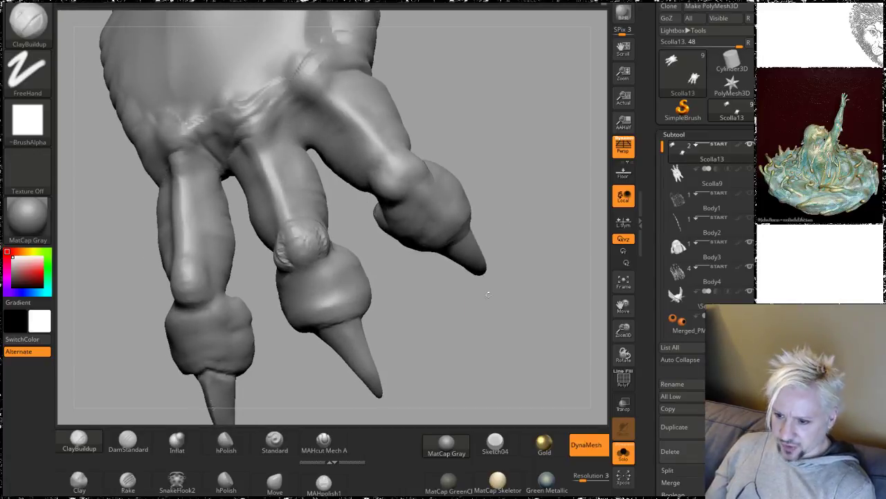
{"action": "left_click_drag", "start_coordinate": [486, 365], "coordinate": [389, 276], "text": "alt"}
{"action": "key", "text": "shift"}
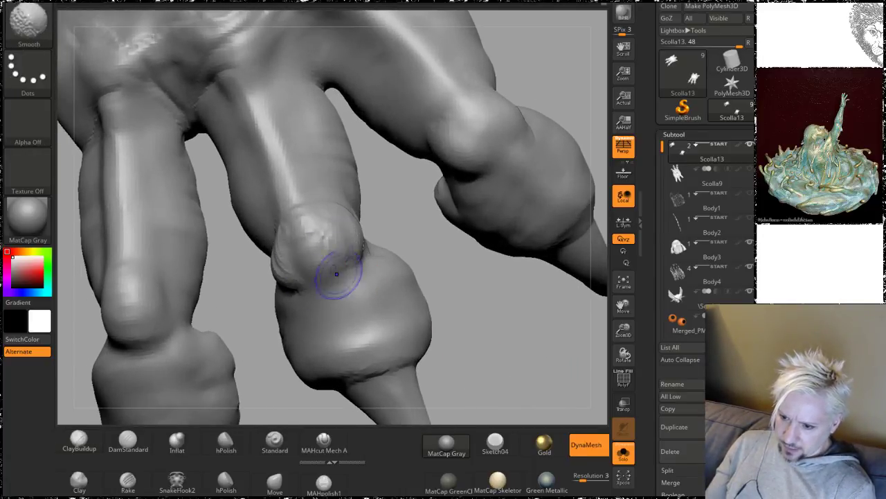
Step: Build up the middle knuckle of the remaining front finger with ClayBuildup and smooth its surface
{"action": "left_click_drag", "start_coordinate": [491, 356], "coordinate": [489, 285]}
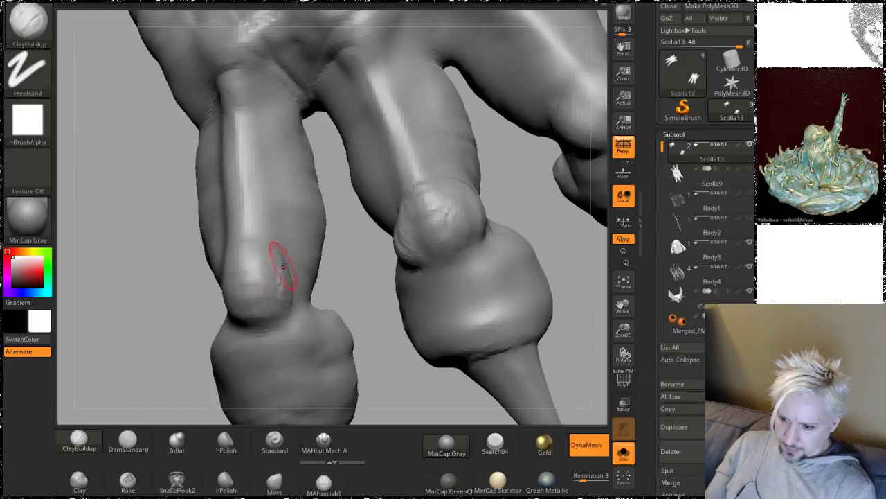
{"action": "mouse_move", "coordinate": [282, 265]}
{"action": "left_mouse_down"}
{"action": "mouse_move", "coordinate": [272, 305]}
{"action": "mouse_move", "coordinate": [284, 309]}
{"action": "left_mouse_up"}
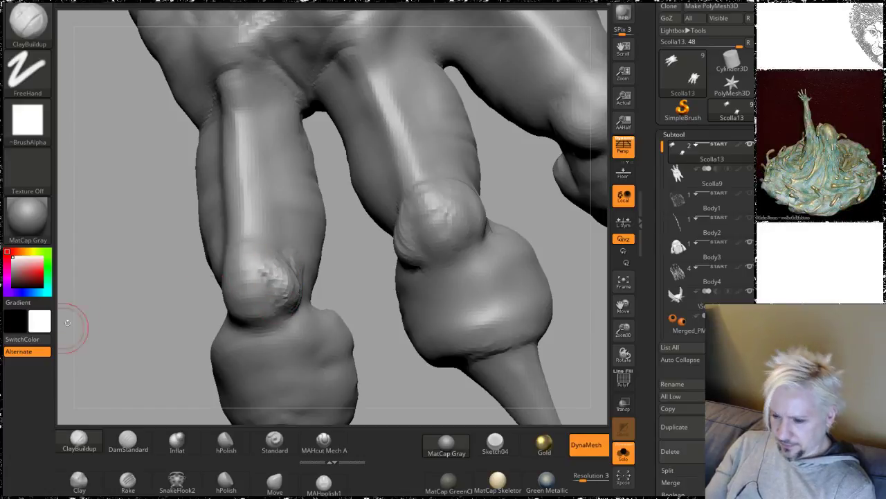
{"action": "left_click_drag", "start_coordinate": [67, 322], "coordinate": [124, 303]}
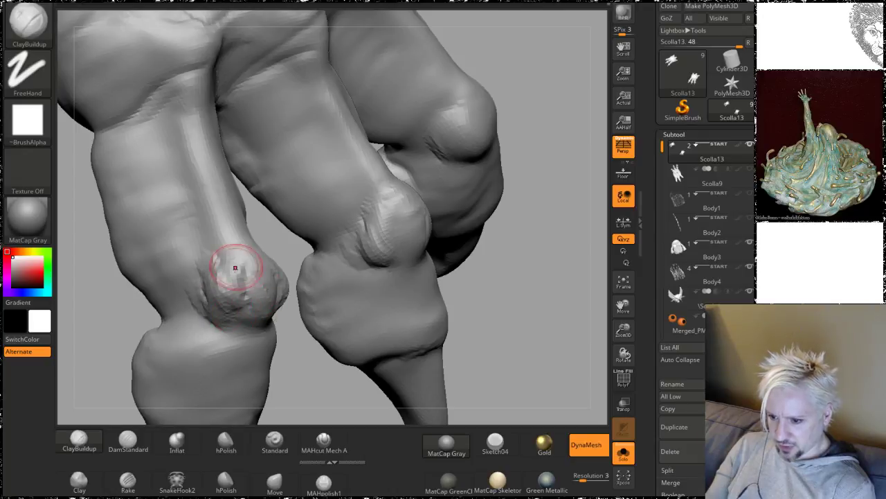
{"action": "left_click_drag", "start_coordinate": [524, 232], "coordinate": [446, 233]}
{"action": "key", "text": "shift"}
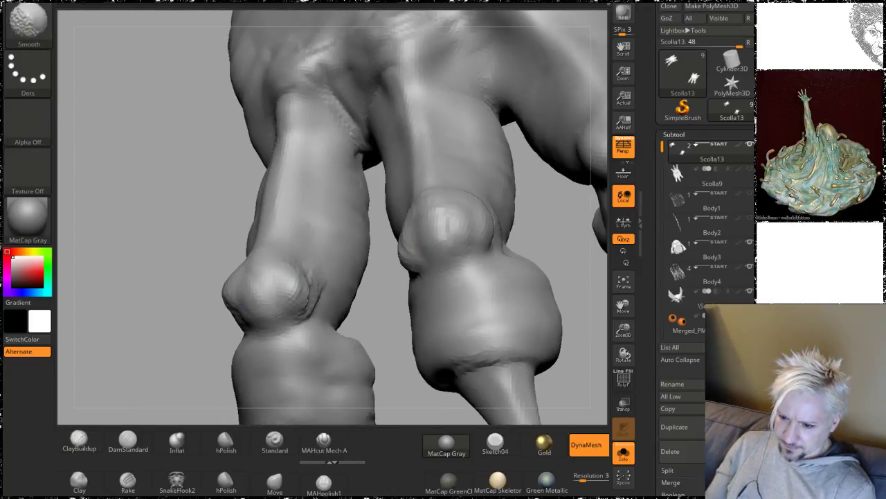
Step: Smooth the sides of the two built-up knuckles so they blend into their fingers
{"action": "mouse_move", "coordinate": [198, 228]}
{"action": "left_mouse_down"}
{"action": "mouse_move", "coordinate": [249, 200]}
{"action": "mouse_move", "coordinate": [439, 204]}
{"action": "left_mouse_up"}
{"action": "key", "text": "shift"}
{"action": "left_click_drag", "start_coordinate": [471, 246], "coordinate": [484, 229], "text": "shift"}
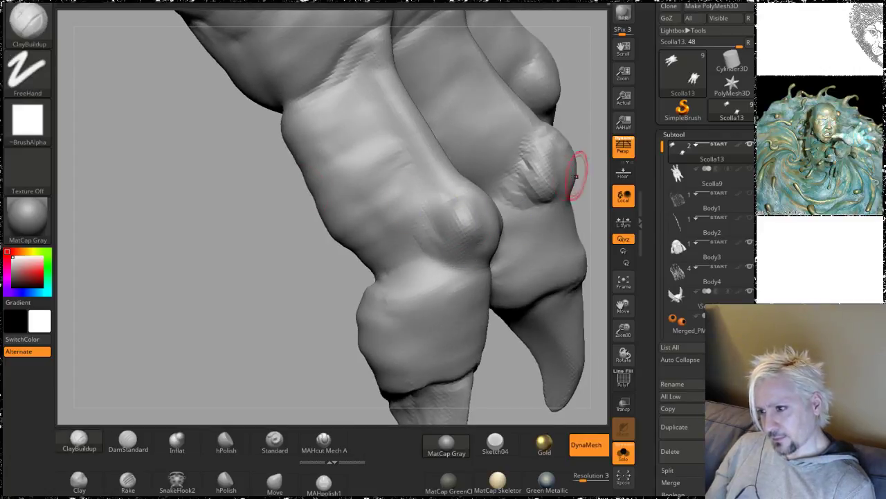
{"action": "key", "text": "shift"}
{"action": "left_click_drag", "start_coordinate": [531, 185], "coordinate": [528, 161], "text": "shift"}
Step: Add wrinkled ridges with ClayBuildup from the middle knuckles toward the claws on two fingers and smooth the knuckle transition
{"action": "mouse_move", "coordinate": [325, 253]}
{"action": "left_mouse_down"}
{"action": "mouse_move", "coordinate": [194, 257]}
{"action": "mouse_move", "coordinate": [291, 208]}
{"action": "mouse_move", "coordinate": [347, 194]}
{"action": "left_mouse_up"}
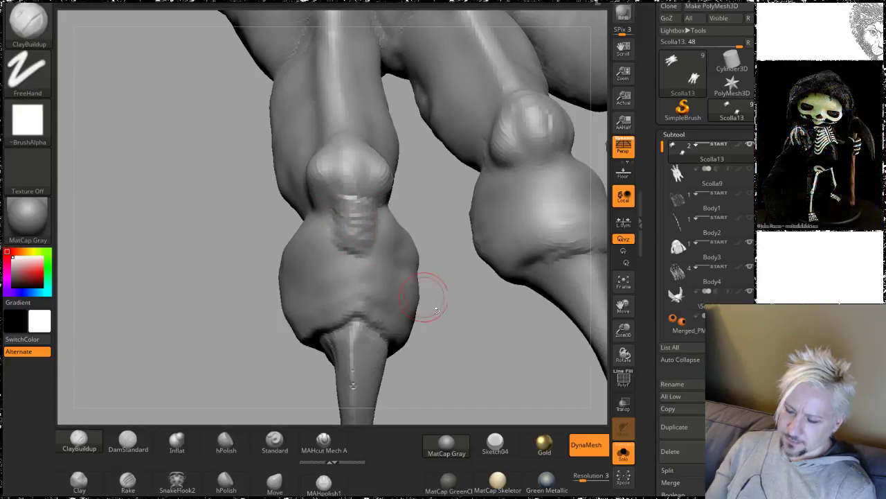
{"action": "left_click_drag", "start_coordinate": [436, 311], "coordinate": [389, 356]}
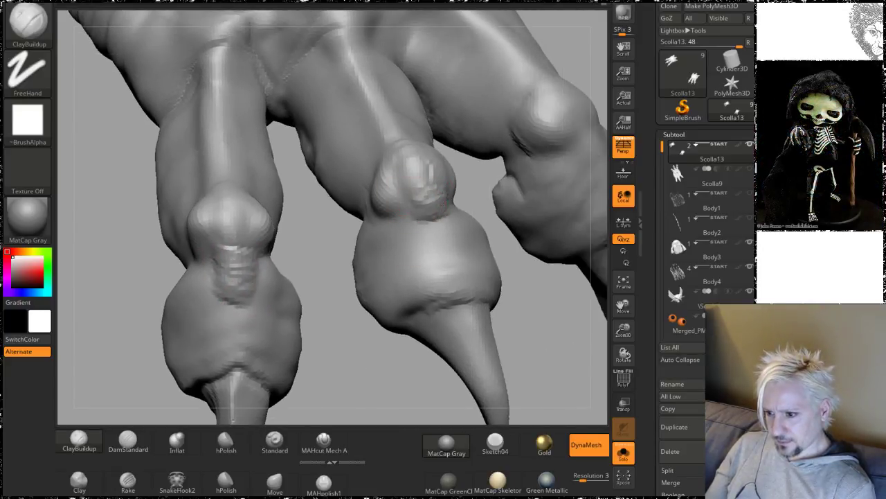
{"action": "mouse_move", "coordinate": [393, 385]}
{"action": "left_mouse_down"}
{"action": "mouse_move", "coordinate": [376, 316]}
{"action": "mouse_move", "coordinate": [459, 333]}
{"action": "mouse_move", "coordinate": [435, 318]}
{"action": "left_mouse_up"}
{"action": "mouse_move", "coordinate": [342, 213]}
{"action": "left_mouse_down", "text": "shift"}
{"action": "mouse_move", "coordinate": [330, 252]}
{"action": "mouse_move", "coordinate": [340, 245]}
{"action": "mouse_move", "coordinate": [309, 230]}
{"action": "left_mouse_up", "text": "shift"}
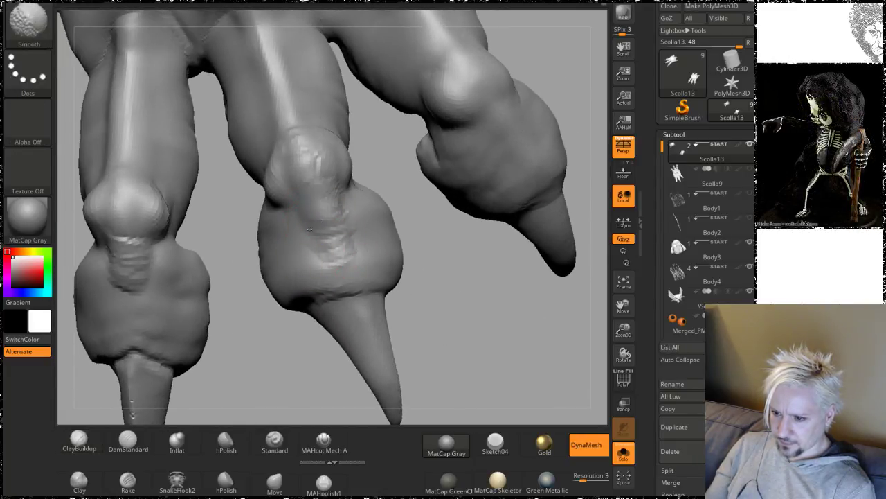
{"action": "mouse_move", "coordinate": [436, 269]}
{"action": "left_mouse_down"}
{"action": "mouse_move", "coordinate": [360, 356]}
{"action": "mouse_move", "coordinate": [425, 173]}
{"action": "mouse_move", "coordinate": [345, 180]}
{"action": "mouse_move", "coordinate": [392, 162]}
{"action": "left_mouse_up"}
Step: Build up skin folds with ClayBuildup on the finger's side and top where its base meets the hand
{"action": "mouse_move", "coordinate": [495, 80]}
{"action": "left_mouse_down", "text": "alt"}
{"action": "mouse_move", "coordinate": [471, 212]}
{"action": "mouse_move", "coordinate": [409, 194]}
{"action": "mouse_move", "coordinate": [490, 190]}
{"action": "mouse_move", "coordinate": [475, 180]}
{"action": "mouse_move", "coordinate": [459, 198]}
{"action": "mouse_move", "coordinate": [455, 174]}
{"action": "mouse_move", "coordinate": [439, 198]}
{"action": "mouse_move", "coordinate": [510, 162]}
{"action": "mouse_move", "coordinate": [491, 198]}
{"action": "mouse_move", "coordinate": [518, 198]}
{"action": "mouse_move", "coordinate": [488, 162]}
{"action": "left_mouse_up", "text": "alt"}
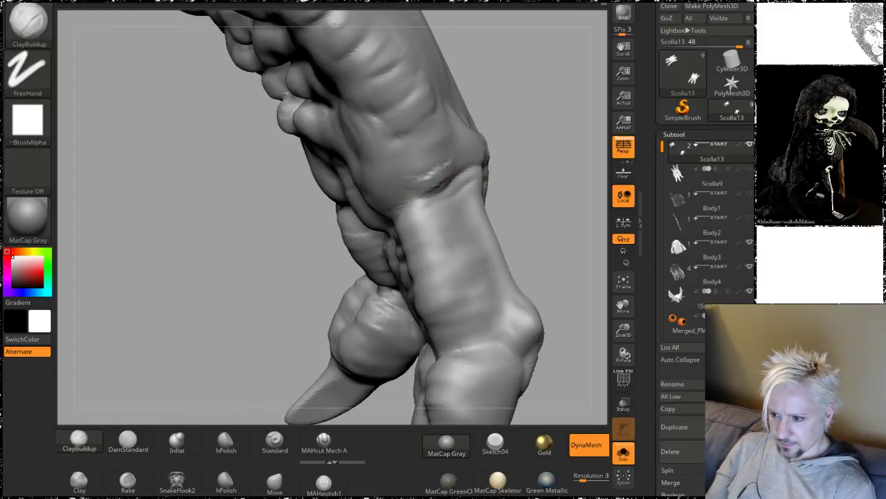
{"action": "key", "text": "shift"}
{"action": "right_click_drag", "start_coordinate": [424, 169], "coordinate": [500, 152]}
{"action": "mouse_move", "coordinate": [500, 151]}
{"action": "left_mouse_down"}
{"action": "mouse_move", "coordinate": [511, 173]}
{"action": "mouse_move", "coordinate": [507, 162]}
{"action": "left_mouse_up"}
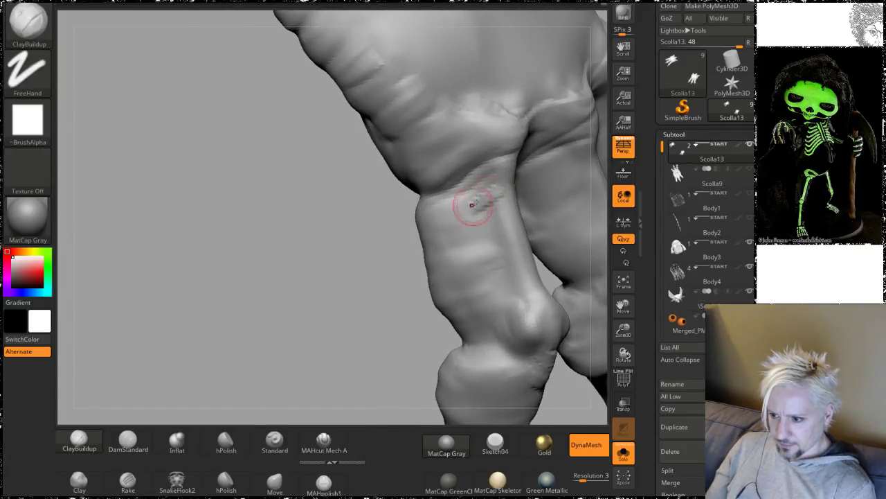
Step: Sculpt slanted skin folds beside the tendon along the finger's first segment and smooth them
{"action": "left_click_drag", "start_coordinate": [479, 232], "coordinate": [496, 231], "text": "shift"}
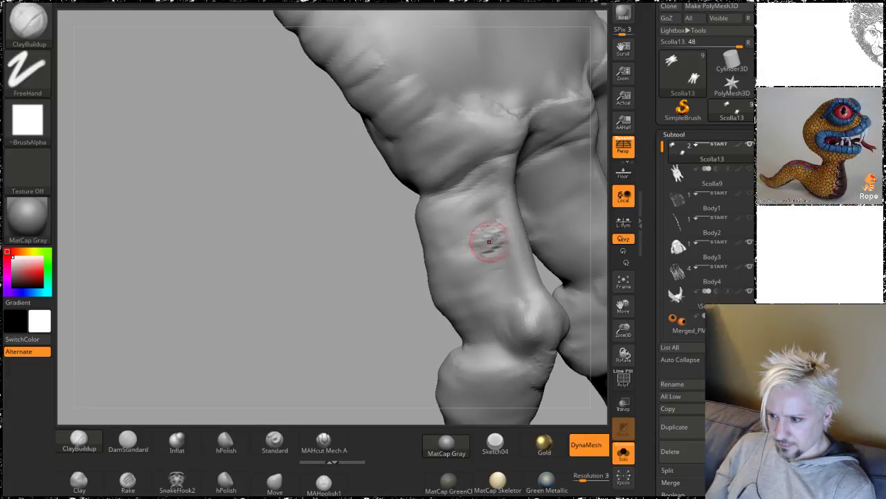
{"action": "left_click_drag", "start_coordinate": [500, 245], "coordinate": [478, 262]}
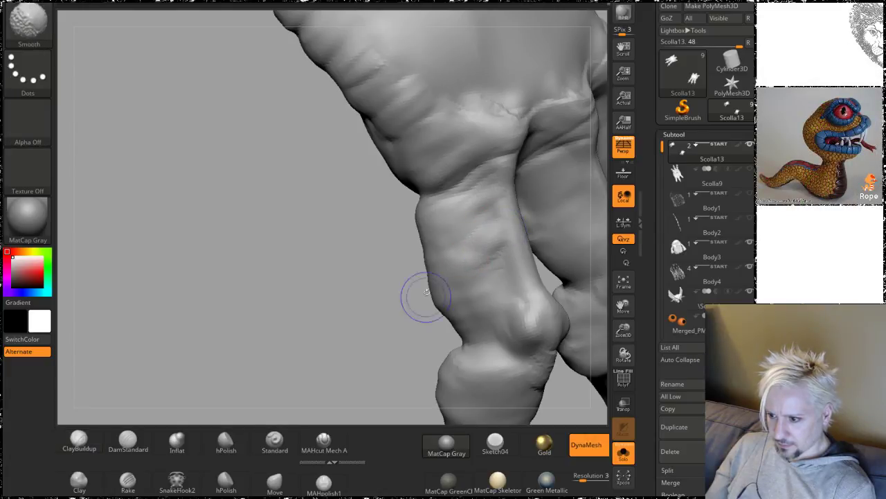
{"action": "mouse_move", "coordinate": [426, 293]}
{"action": "left_mouse_down"}
{"action": "mouse_move", "coordinate": [340, 311]}
{"action": "mouse_move", "coordinate": [326, 301]}
{"action": "mouse_move", "coordinate": [321, 306]}
{"action": "mouse_move", "coordinate": [323, 273]}
{"action": "mouse_move", "coordinate": [279, 267]}
{"action": "mouse_move", "coordinate": [323, 323]}
{"action": "mouse_move", "coordinate": [312, 301]}
{"action": "mouse_move", "coordinate": [330, 305]}
{"action": "mouse_move", "coordinate": [357, 371]}
{"action": "left_mouse_up"}
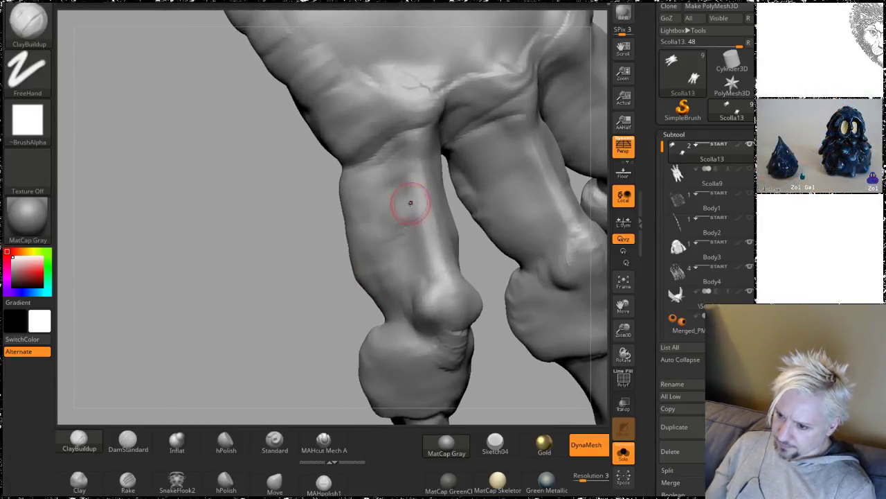
{"action": "key", "text": "shift"}
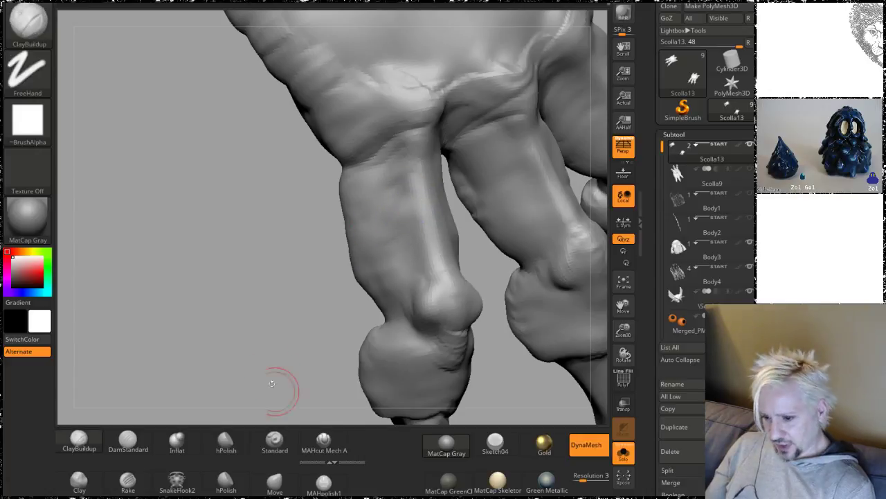
Step: Carve short creases with DamStandard beside the tendon on the finger's first segment and smooth them into the surface
{"action": "left_click_drag", "start_coordinate": [263, 300], "coordinate": [253, 321]}
{"action": "left_click", "coordinate": [129, 441]}
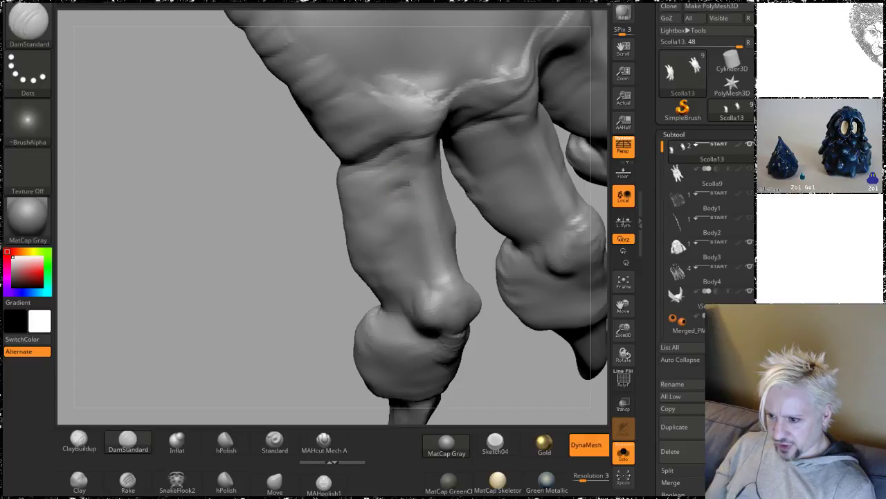
{"action": "mouse_move", "coordinate": [409, 184]}
{"action": "left_mouse_down"}
{"action": "mouse_move", "coordinate": [411, 195]}
{"action": "mouse_move", "coordinate": [401, 197]}
{"action": "left_mouse_up"}
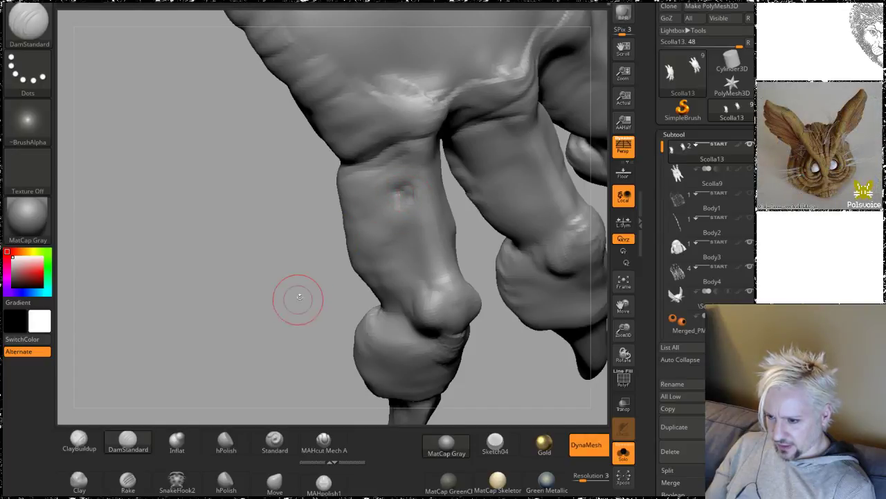
{"action": "left_click_drag", "start_coordinate": [298, 297], "coordinate": [392, 189]}
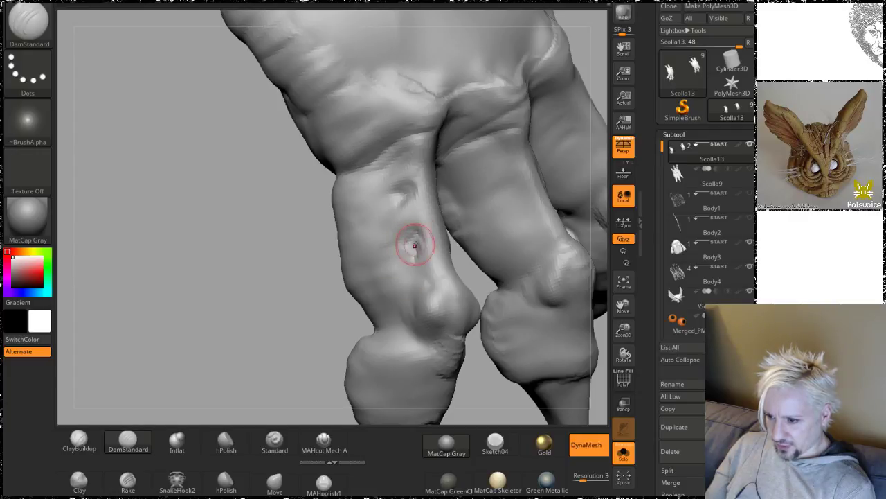
{"action": "key", "text": "shift"}
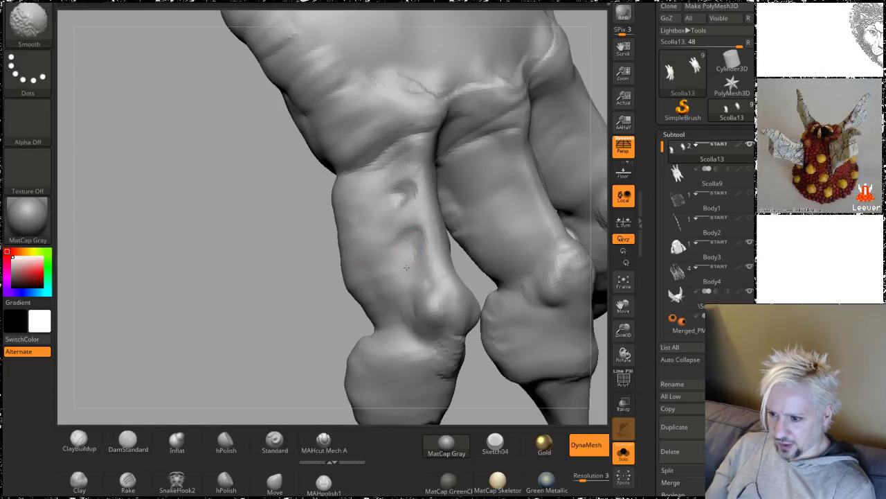
{"action": "mouse_move", "coordinate": [253, 326]}
{"action": "left_mouse_down"}
{"action": "mouse_move", "coordinate": [214, 313]}
{"action": "mouse_move", "coordinate": [347, 223]}
{"action": "left_mouse_up"}
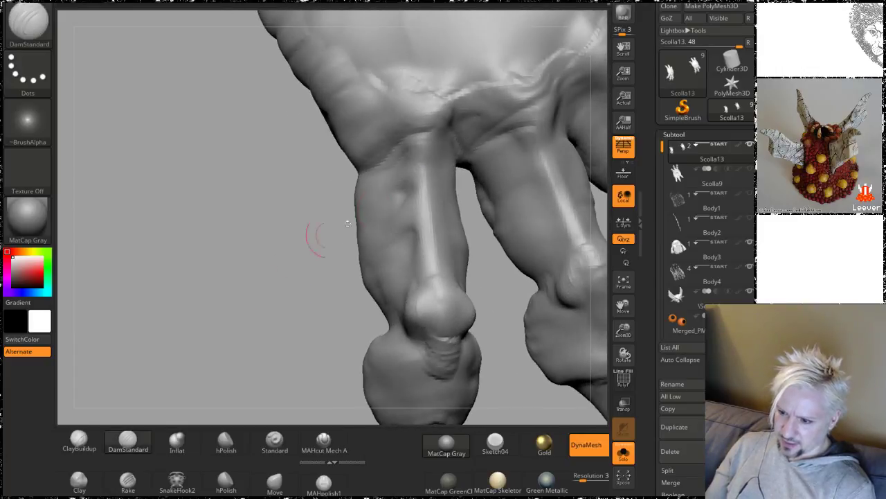
{"action": "mouse_move", "coordinate": [282, 320]}
{"action": "left_mouse_down"}
{"action": "mouse_move", "coordinate": [263, 322]}
{"action": "mouse_move", "coordinate": [297, 322]}
{"action": "mouse_move", "coordinate": [286, 337]}
{"action": "mouse_move", "coordinate": [218, 288]}
{"action": "mouse_move", "coordinate": [223, 297]}
{"action": "mouse_move", "coordinate": [217, 263]}
{"action": "mouse_move", "coordinate": [168, 257]}
{"action": "mouse_move", "coordinate": [216, 274]}
{"action": "mouse_move", "coordinate": [240, 255]}
{"action": "left_mouse_up"}
{"action": "left_click_drag", "start_coordinate": [418, 250], "coordinate": [414, 246], "text": "shift"}
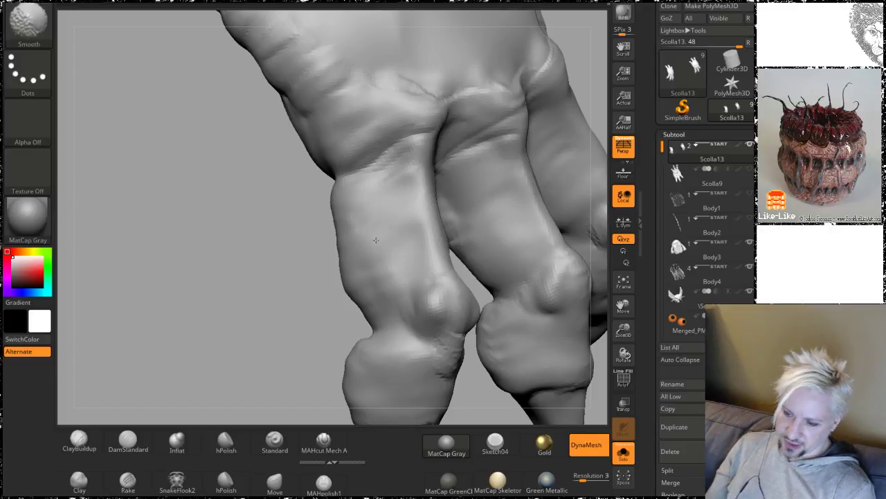
{"action": "mouse_move", "coordinate": [237, 316]}
{"action": "left_mouse_down"}
{"action": "mouse_move", "coordinate": [228, 330]}
{"action": "mouse_move", "coordinate": [419, 167]}
{"action": "left_mouse_up"}
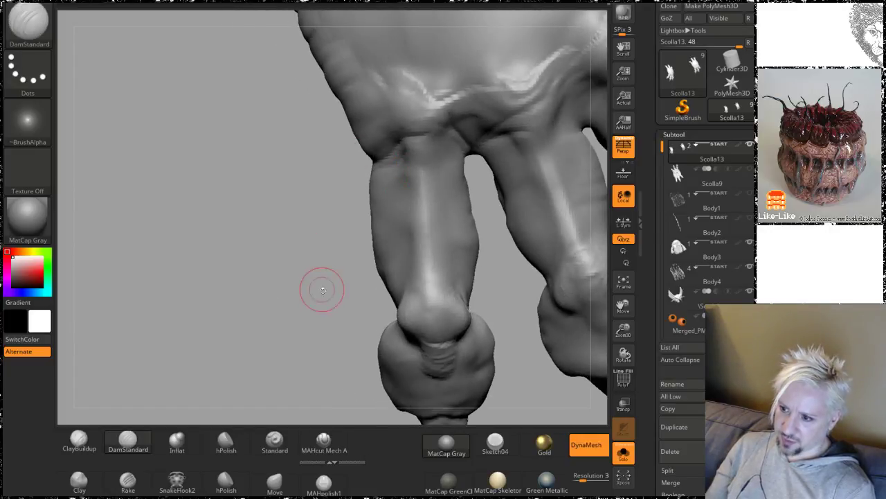
Step: Show the whole creature to compare the hand with the scaly body, and isolate the hands again
{"action": "left_click_drag", "start_coordinate": [322, 289], "coordinate": [587, 416]}
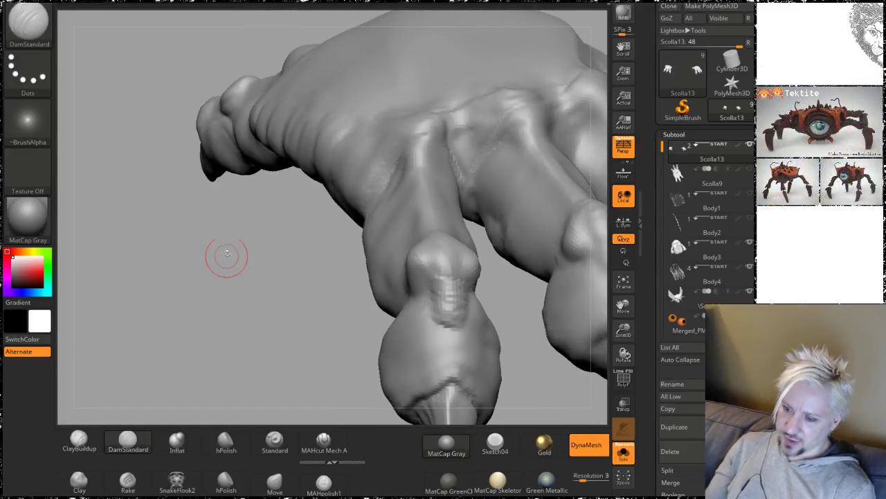
{"action": "left_click", "coordinate": [623, 454]}
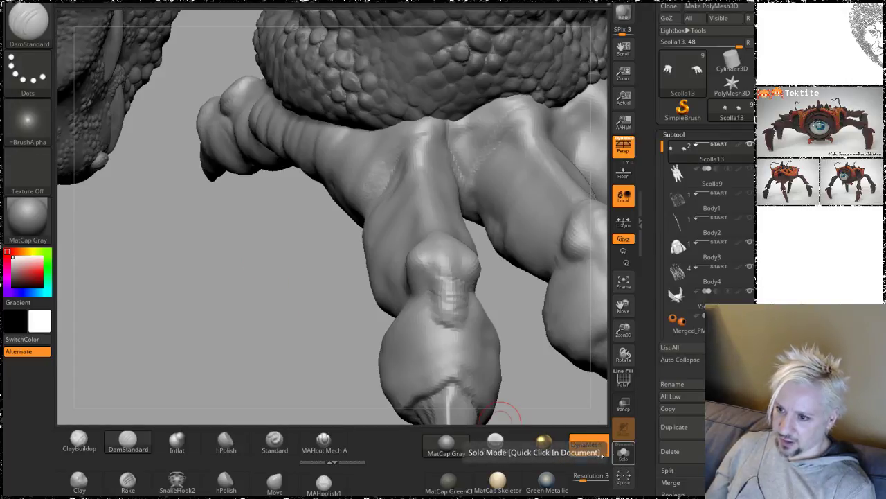
{"action": "left_click_drag", "start_coordinate": [247, 253], "coordinate": [307, 219]}
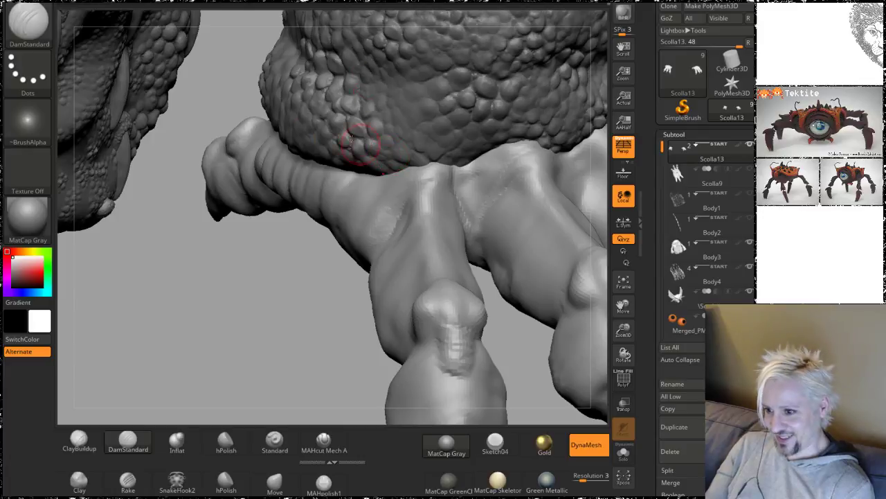
{"action": "mouse_move", "coordinate": [275, 313]}
{"action": "left_mouse_down"}
{"action": "mouse_move", "coordinate": [255, 311]}
{"action": "mouse_move", "coordinate": [260, 327]}
{"action": "mouse_move", "coordinate": [305, 288]}
{"action": "left_mouse_up"}
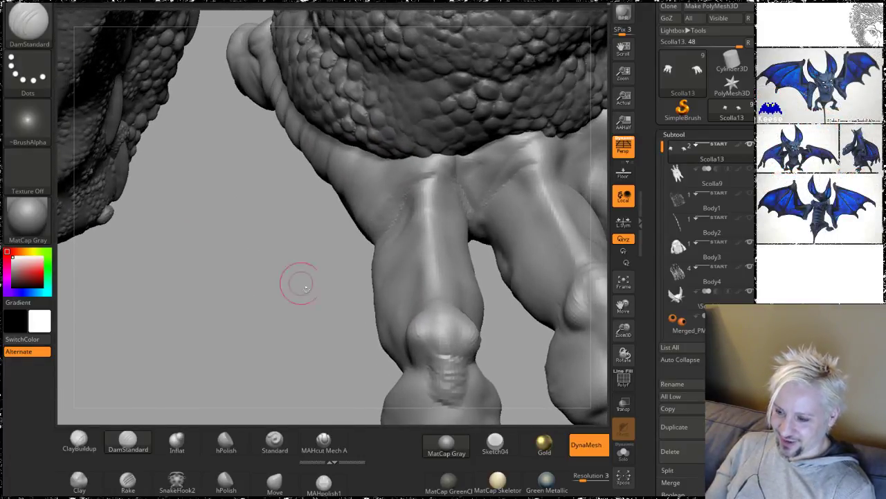
{"action": "left_click", "coordinate": [623, 453]}
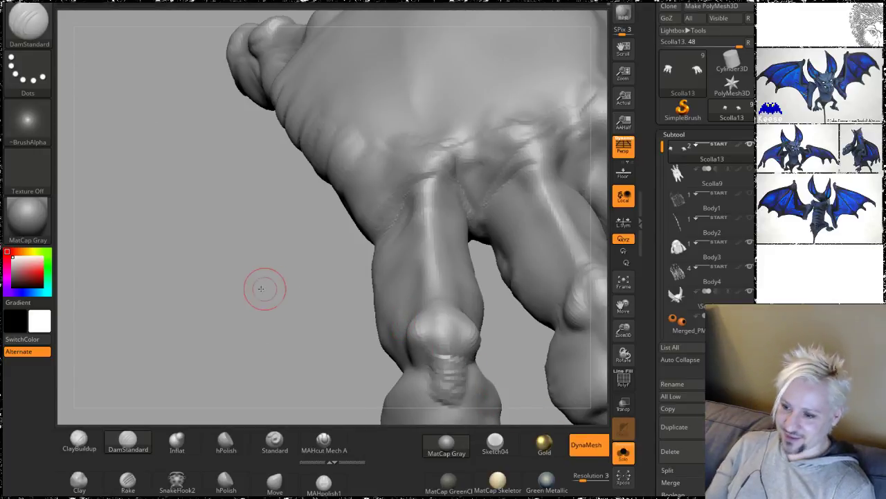
Step: Smooth the middle knuckles of the two neighbouring fingers and the ridges just below them
{"action": "mouse_move", "coordinate": [261, 288]}
{"action": "left_mouse_down"}
{"action": "mouse_move", "coordinate": [208, 243]}
{"action": "mouse_move", "coordinate": [224, 267]}
{"action": "mouse_move", "coordinate": [185, 262]}
{"action": "mouse_move", "coordinate": [178, 245]}
{"action": "mouse_move", "coordinate": [327, 333]}
{"action": "left_mouse_up"}
{"action": "key", "text": "shift"}
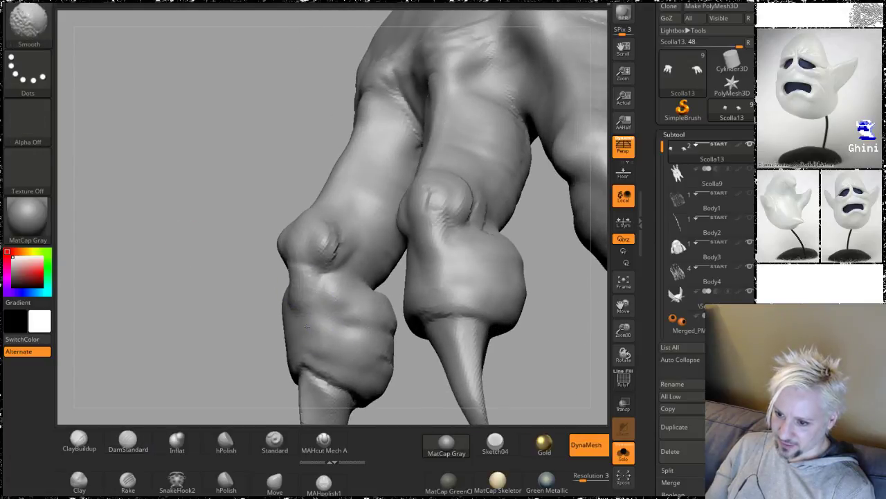
{"action": "left_click_drag", "start_coordinate": [188, 331], "coordinate": [200, 238], "text": "alt"}
{"action": "key", "text": "shift"}
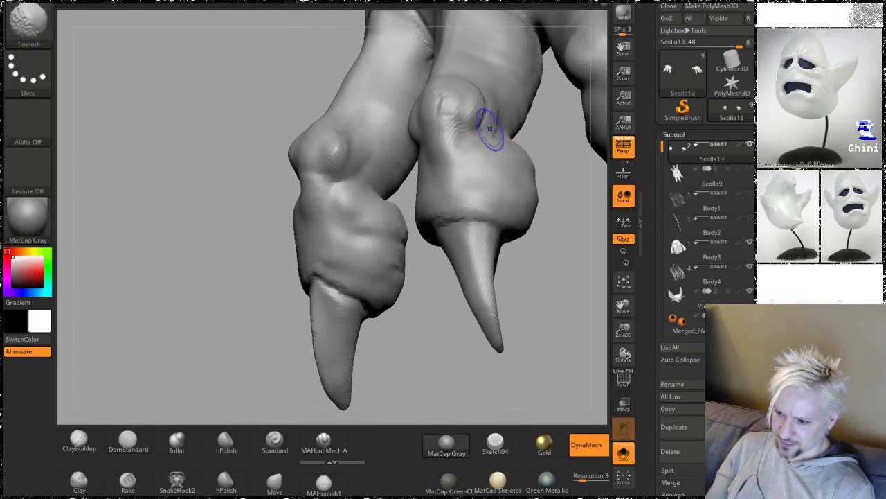
{"action": "left_click_drag", "start_coordinate": [437, 142], "coordinate": [446, 104], "text": "shift"}
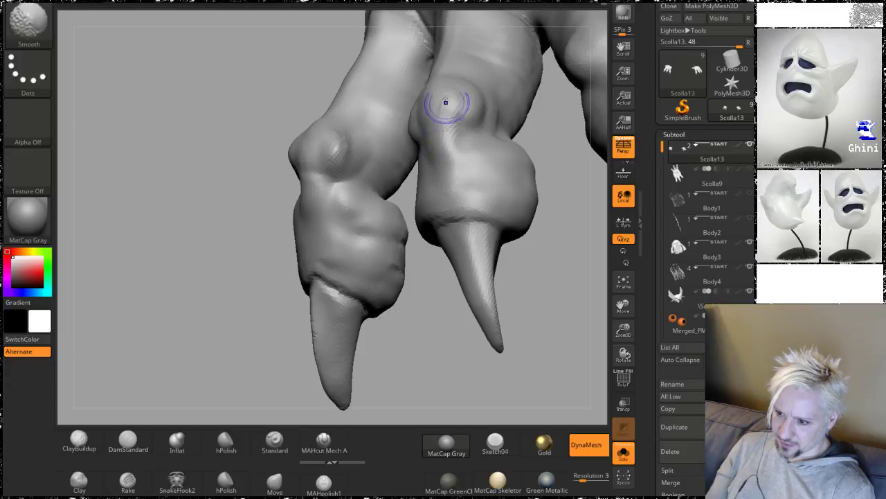
Step: Build up the ridge with ClayBuildup on top of the finger's end segment, from the knuckle toward the claw
{"action": "mouse_move", "coordinate": [224, 279]}
{"action": "left_mouse_down"}
{"action": "mouse_move", "coordinate": [231, 251]}
{"action": "mouse_move", "coordinate": [258, 244]}
{"action": "mouse_move", "coordinate": [244, 281]}
{"action": "left_mouse_up"}
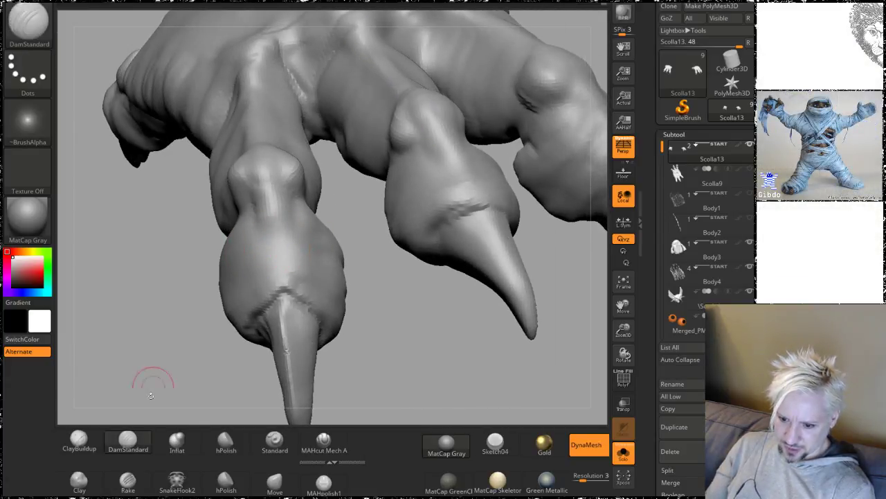
{"action": "left_click", "coordinate": [79, 437]}
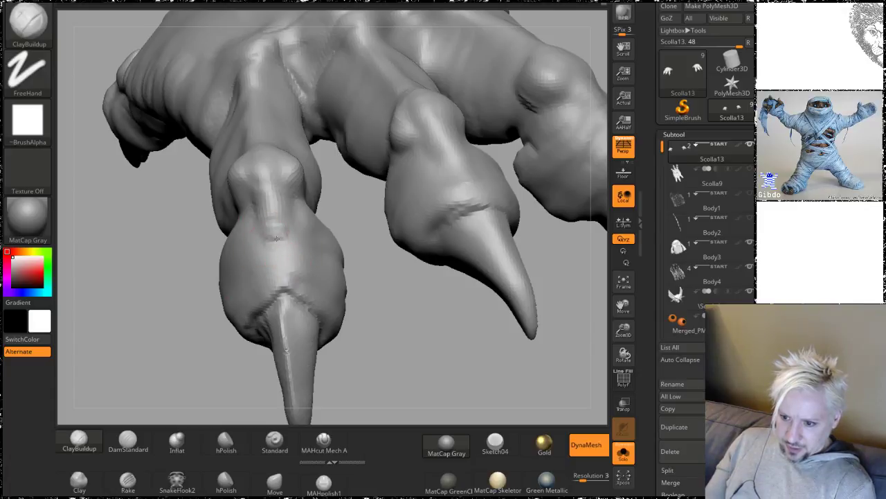
{"action": "left_click_drag", "start_coordinate": [272, 256], "coordinate": [270, 273]}
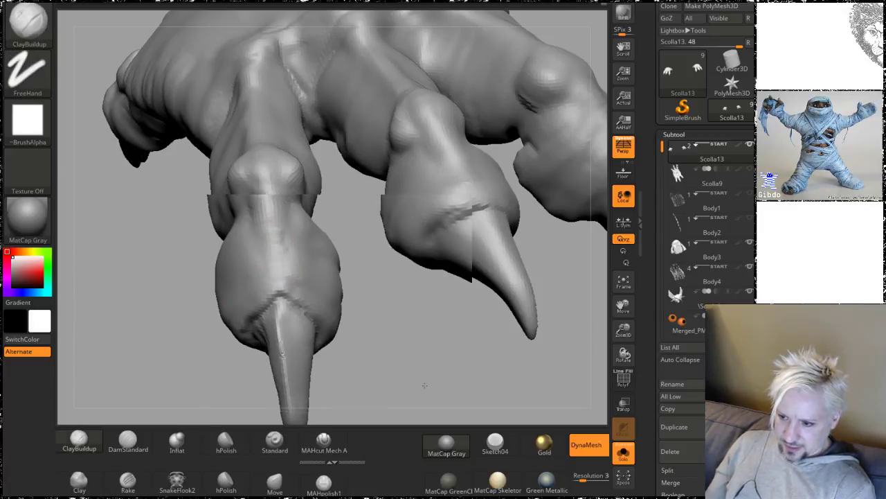
Step: Carve a crease with DamStandard along the joint below the finger's middle knuckle, running from the underside toward the top
{"action": "mouse_move", "coordinate": [440, 313]}
{"action": "left_mouse_down", "text": "alt"}
{"action": "mouse_move", "coordinate": [385, 363]}
{"action": "mouse_move", "coordinate": [419, 354]}
{"action": "mouse_move", "coordinate": [411, 375]}
{"action": "mouse_move", "coordinate": [429, 371]}
{"action": "left_mouse_up", "text": "alt"}
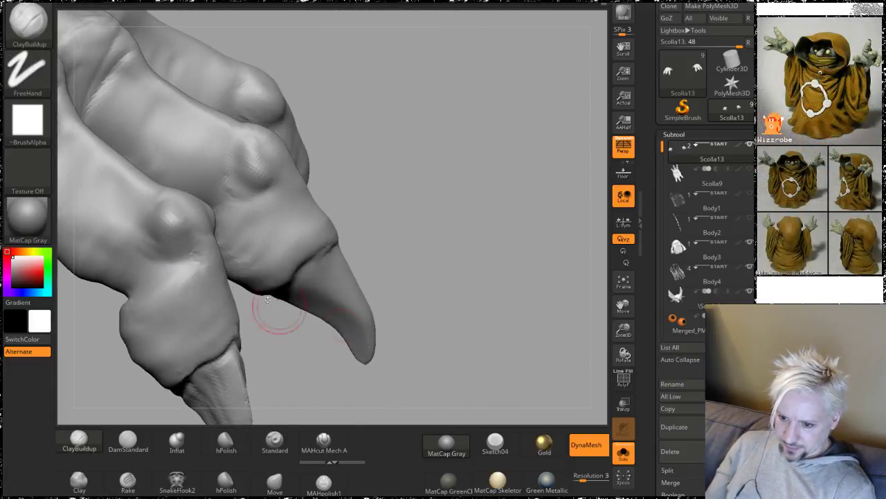
{"action": "mouse_move", "coordinate": [552, 181]}
{"action": "left_mouse_down"}
{"action": "mouse_move", "coordinate": [405, 257]}
{"action": "mouse_move", "coordinate": [378, 284]}
{"action": "mouse_move", "coordinate": [421, 261]}
{"action": "left_mouse_up"}
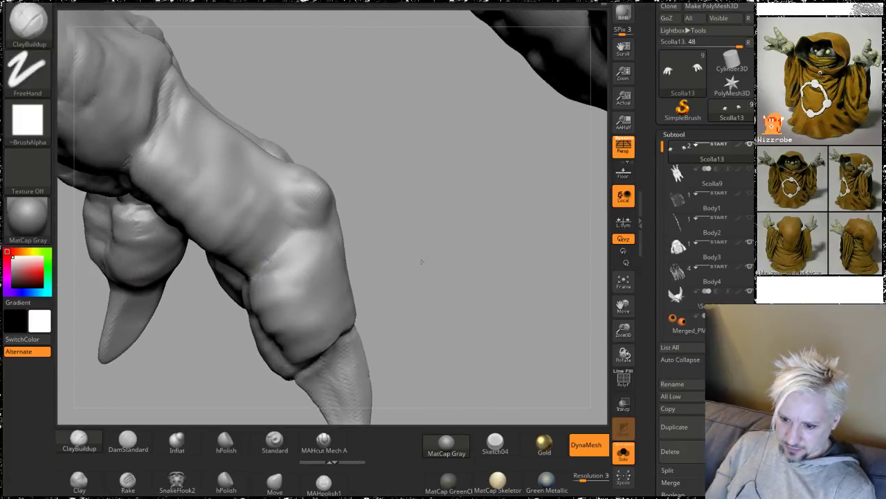
{"action": "left_click", "coordinate": [126, 442]}
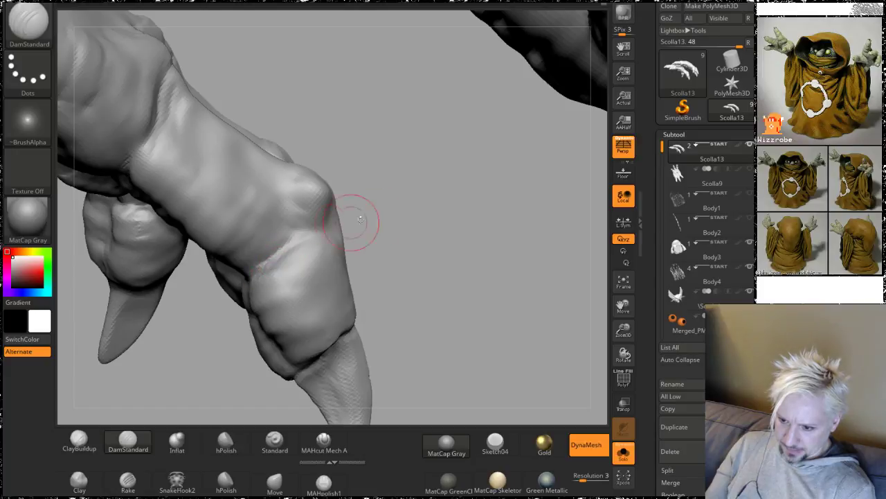
{"action": "left_click_drag", "start_coordinate": [397, 213], "coordinate": [416, 176]}
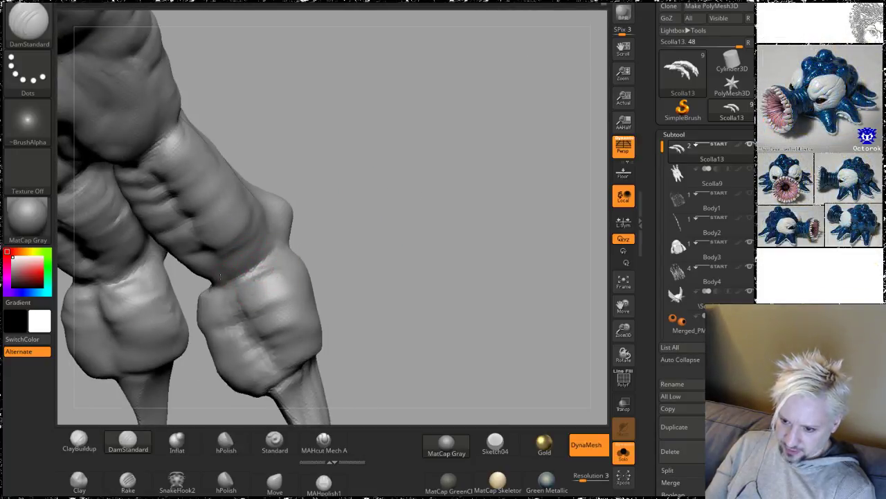
{"action": "mouse_move", "coordinate": [276, 226]}
{"action": "left_mouse_down"}
{"action": "mouse_move", "coordinate": [387, 192]}
{"action": "mouse_move", "coordinate": [272, 254]}
{"action": "left_mouse_up"}
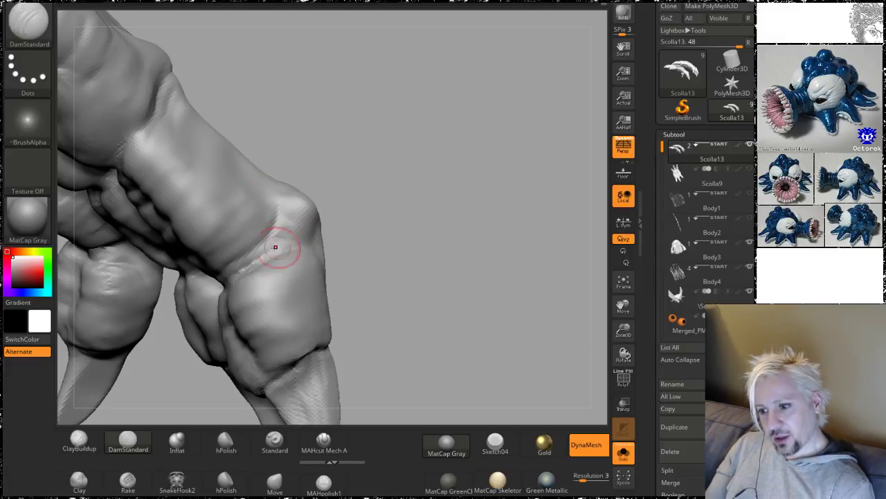
{"action": "mouse_move", "coordinate": [427, 207]}
{"action": "left_mouse_down"}
{"action": "mouse_move", "coordinate": [382, 210]}
{"action": "mouse_move", "coordinate": [338, 236]}
{"action": "left_mouse_up"}
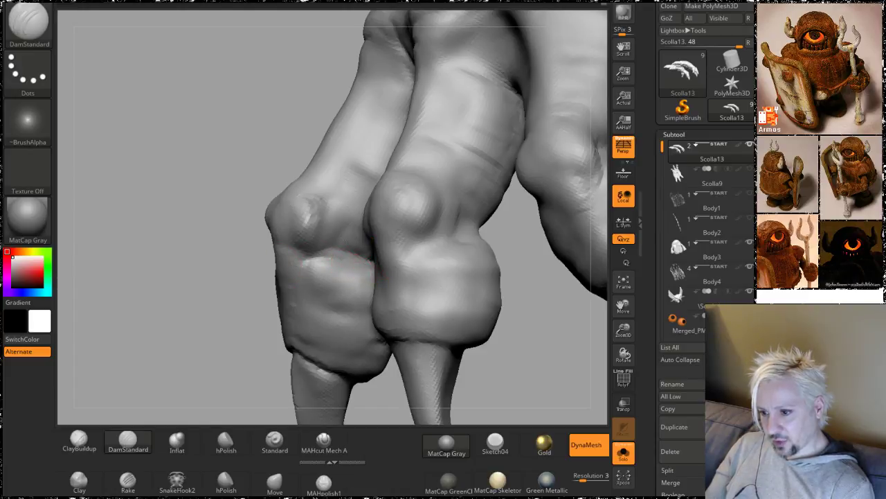
Step: Carve wrinkle lines with DamStandard across the sides and top of the finger's end segment, between the knuckle and the claw
{"action": "left_click_drag", "start_coordinate": [169, 273], "coordinate": [193, 253]}
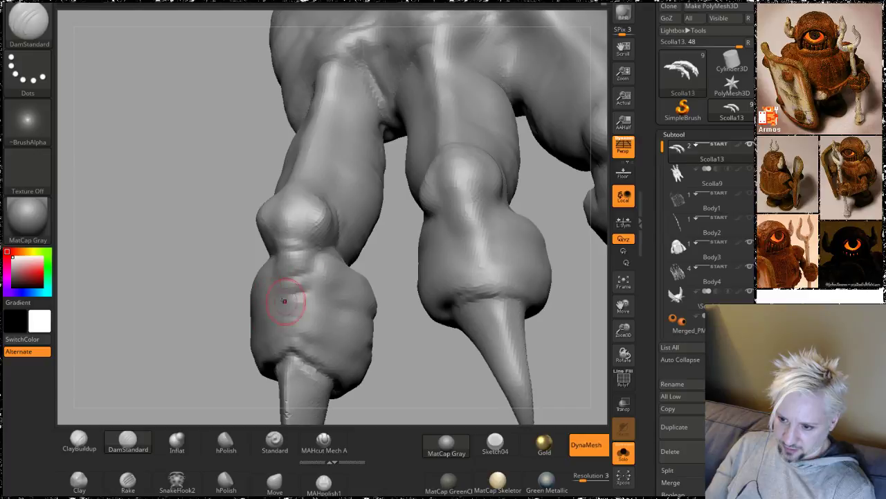
{"action": "left_click_drag", "start_coordinate": [181, 297], "coordinate": [223, 268]}
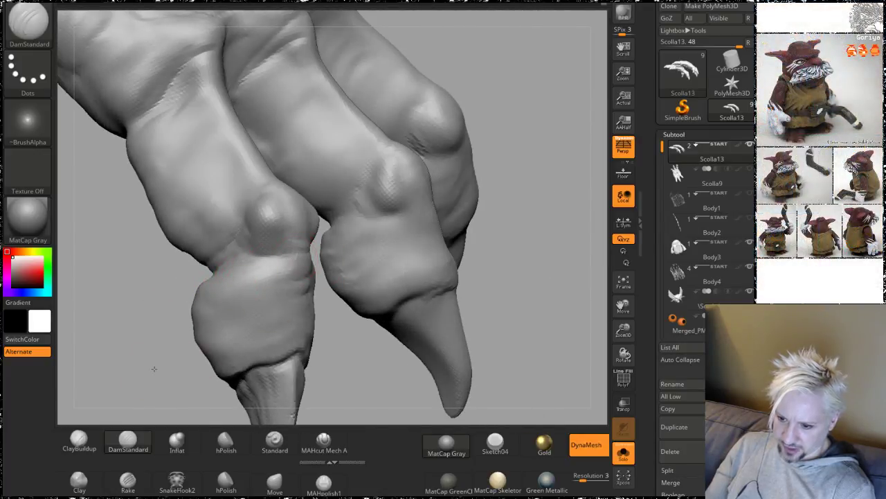
{"action": "right_click_drag", "start_coordinate": [227, 284], "coordinate": [315, 263]}
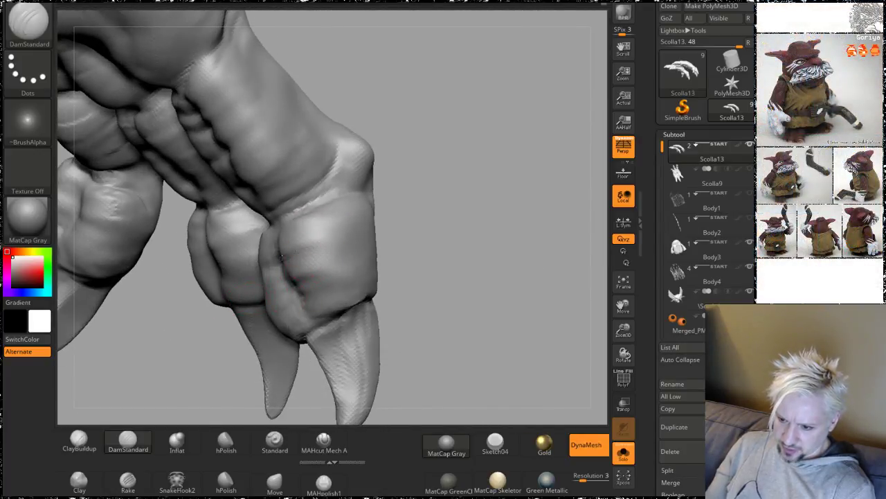
{"action": "right_click_drag", "start_coordinate": [366, 238], "coordinate": [373, 220]}
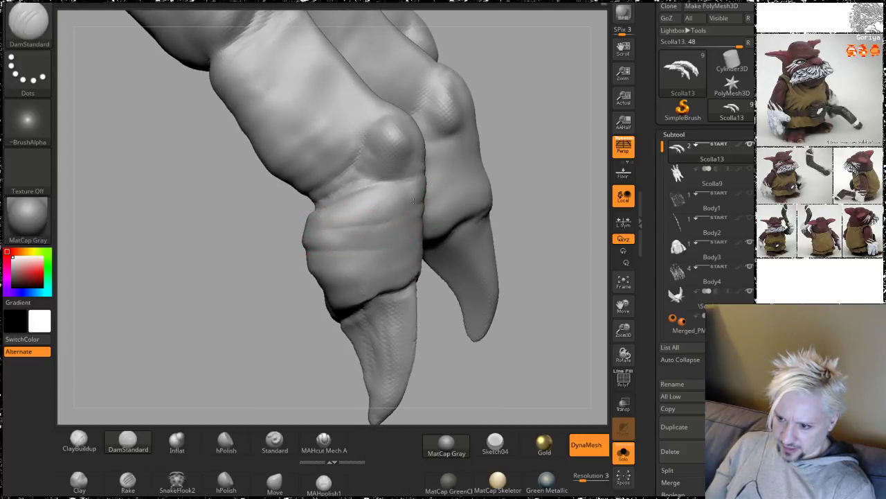
{"action": "left_click_drag", "start_coordinate": [536, 171], "coordinate": [374, 249]}
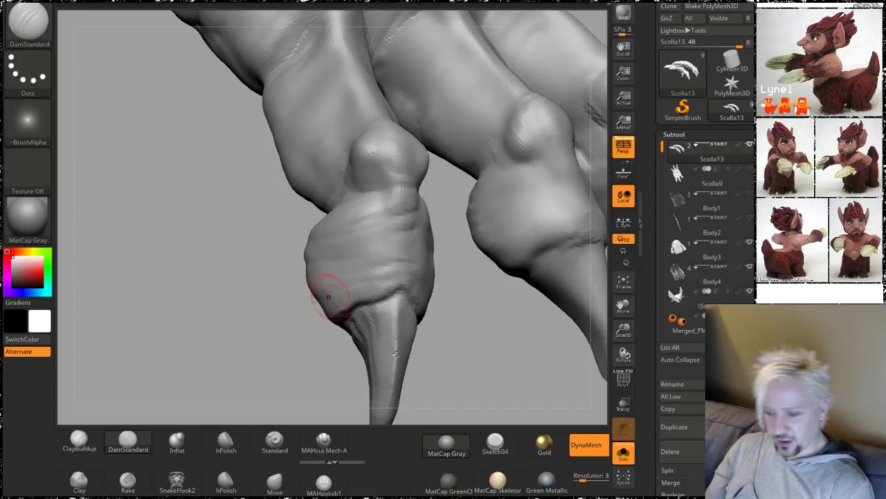
{"action": "right_click_drag", "start_coordinate": [328, 296], "coordinate": [235, 316]}
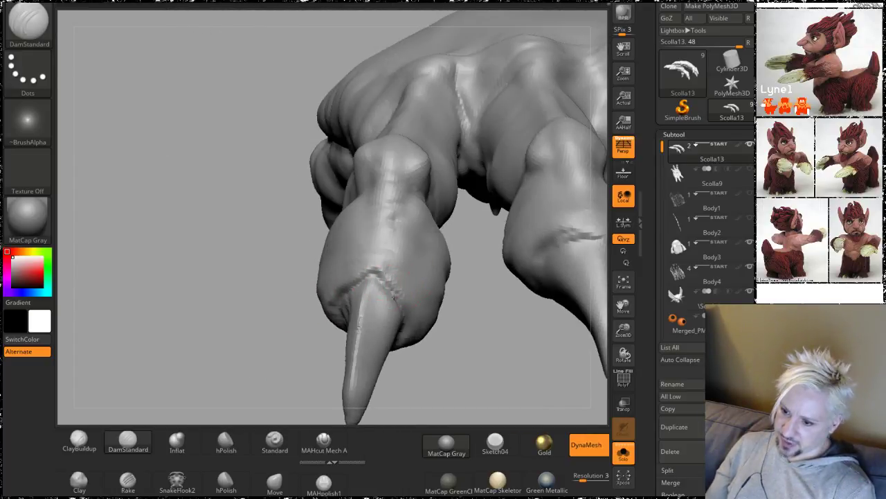
Step: Build up the skin with ClayBuildup around the base of the claw, across the top and sides of the finger's end segment
{"action": "mouse_move", "coordinate": [453, 374]}
{"action": "right_mouse_down"}
{"action": "mouse_move", "coordinate": [416, 223]}
{"action": "mouse_move", "coordinate": [446, 265]}
{"action": "mouse_move", "coordinate": [422, 201]}
{"action": "mouse_move", "coordinate": [440, 269]}
{"action": "right_mouse_up"}
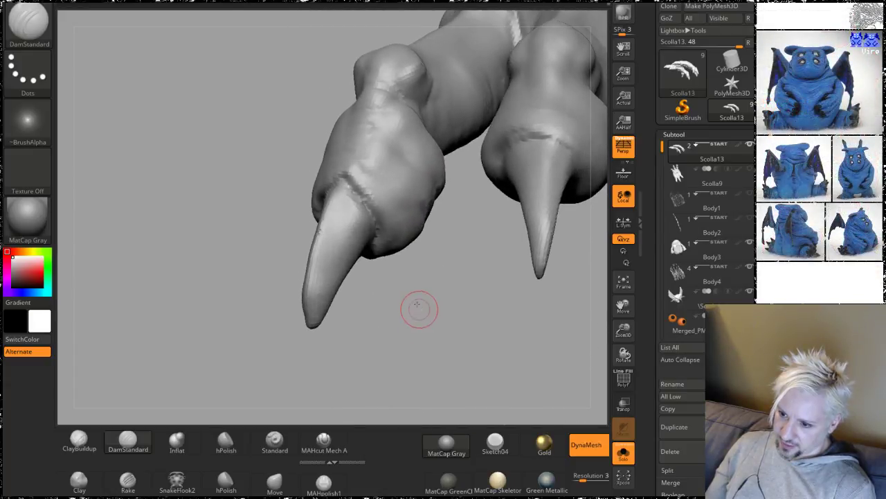
{"action": "right_click_drag", "start_coordinate": [418, 308], "coordinate": [434, 326], "text": "ctrl"}
{"action": "left_click", "coordinate": [84, 436]}
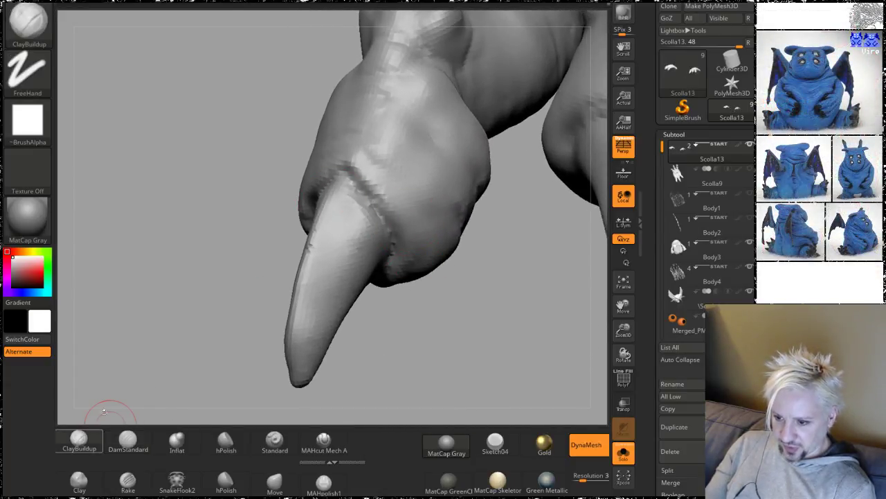
{"action": "mouse_move", "coordinate": [381, 172]}
{"action": "left_mouse_down"}
{"action": "mouse_move", "coordinate": [390, 158]}
{"action": "mouse_move", "coordinate": [382, 183]}
{"action": "mouse_move", "coordinate": [427, 234]}
{"action": "left_mouse_up"}
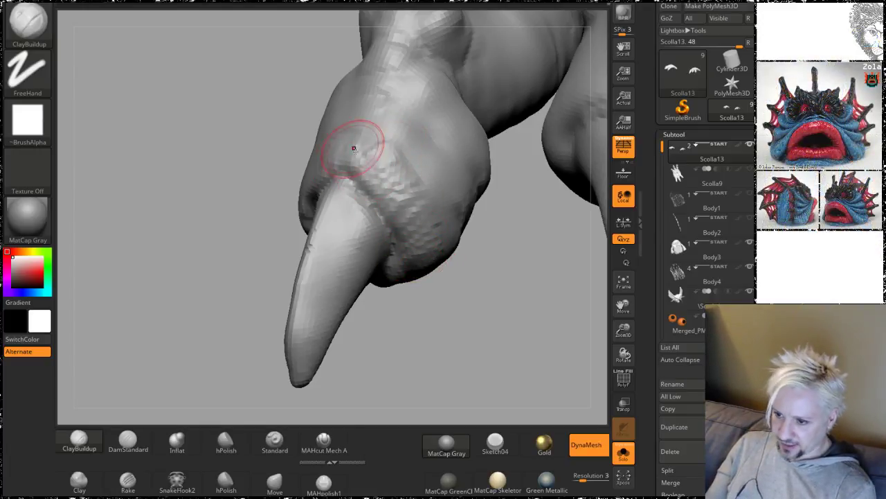
{"action": "mouse_move", "coordinate": [353, 148]}
{"action": "left_mouse_down"}
{"action": "mouse_move", "coordinate": [374, 141]}
{"action": "mouse_move", "coordinate": [419, 205]}
{"action": "left_mouse_up"}
{"action": "left_click_drag", "start_coordinate": [489, 354], "coordinate": [519, 356]}
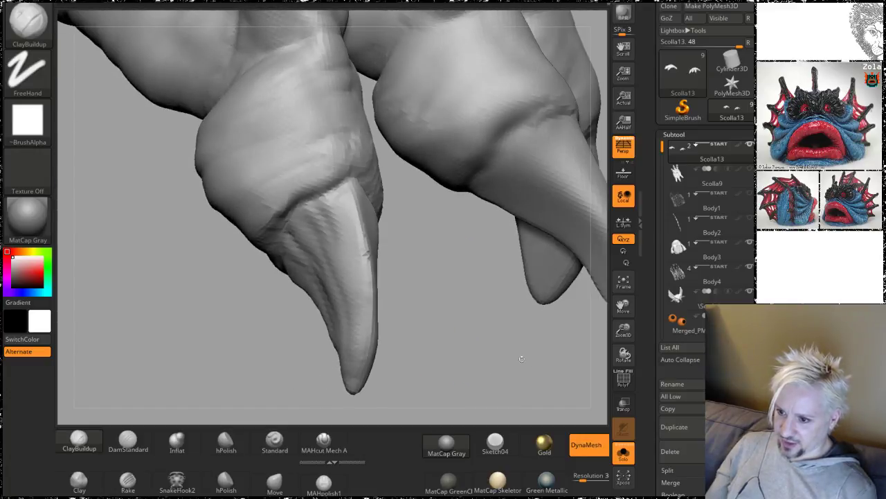
{"action": "left_click_drag", "start_coordinate": [296, 143], "coordinate": [325, 166]}
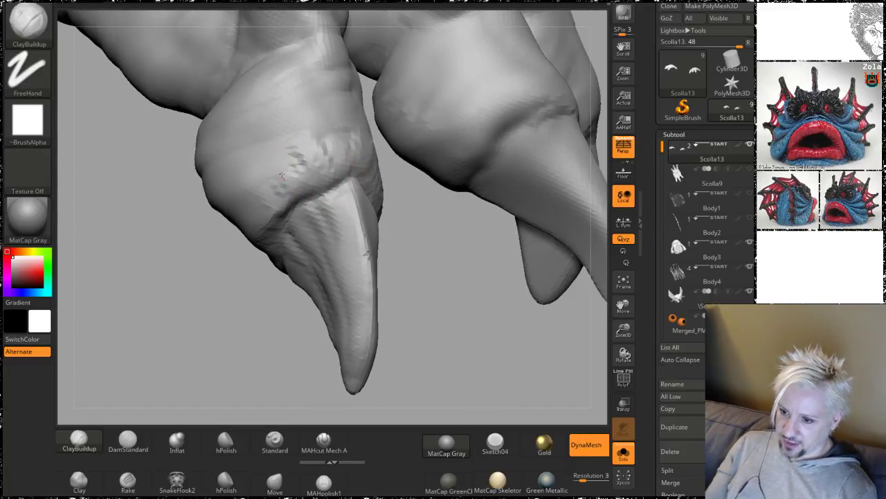
{"action": "left_click_drag", "start_coordinate": [224, 356], "coordinate": [277, 233]}
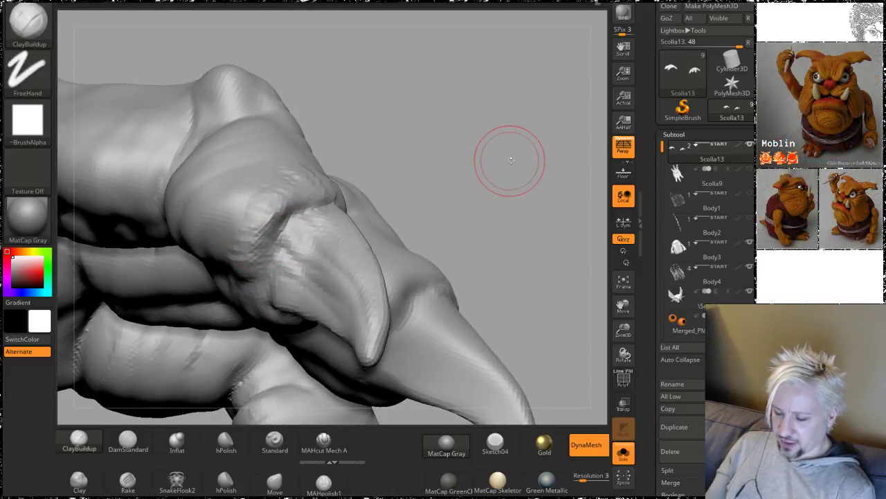
{"action": "mouse_move", "coordinate": [531, 172]}
{"action": "left_mouse_down"}
{"action": "mouse_move", "coordinate": [511, 150]}
{"action": "mouse_move", "coordinate": [532, 119]}
{"action": "mouse_move", "coordinate": [521, 126]}
{"action": "left_mouse_up"}
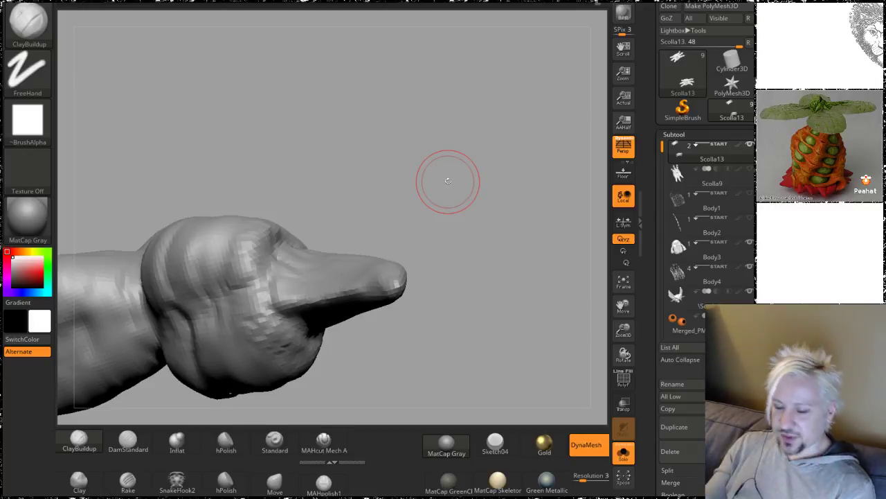
Step: Build up the skin beside and beneath the claw base with ClayBuildup and soften the rough strokes
{"action": "left_click_drag", "start_coordinate": [453, 180], "coordinate": [371, 243]}
{"action": "mouse_move", "coordinate": [207, 225]}
{"action": "left_mouse_down"}
{"action": "mouse_move", "coordinate": [198, 156]}
{"action": "mouse_move", "coordinate": [267, 189]}
{"action": "left_mouse_up"}
{"action": "mouse_move", "coordinate": [342, 266]}
{"action": "left_mouse_down", "text": "shift"}
{"action": "mouse_move", "coordinate": [323, 248]}
{"action": "mouse_move", "coordinate": [332, 307]}
{"action": "left_mouse_up", "text": "shift"}
{"action": "mouse_move", "coordinate": [207, 166]}
{"action": "left_mouse_down"}
{"action": "mouse_move", "coordinate": [236, 143]}
{"action": "mouse_move", "coordinate": [391, 190]}
{"action": "left_mouse_up"}
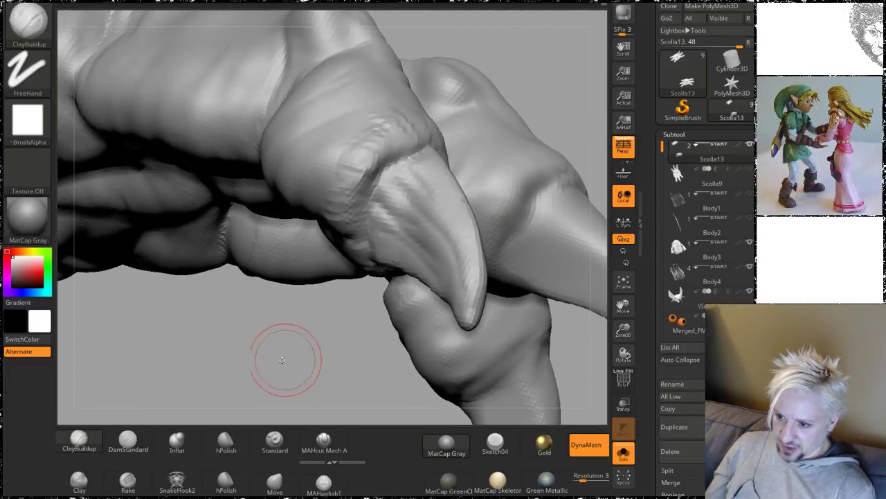
{"action": "mouse_move", "coordinate": [282, 360]}
{"action": "left_mouse_down"}
{"action": "mouse_move", "coordinate": [263, 366]}
{"action": "mouse_move", "coordinate": [277, 356]}
{"action": "left_mouse_up"}
{"action": "key", "text": "shift"}
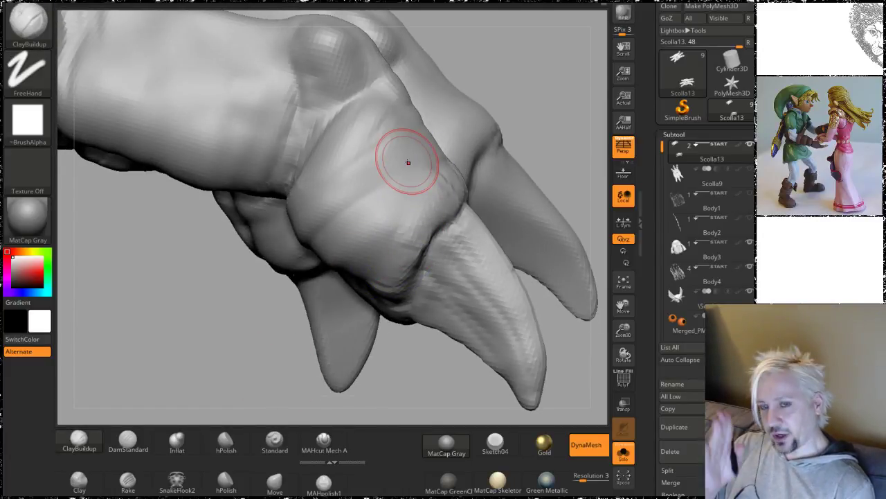
Step: Smooth the built-up skin over the top and both sides of the fingertip behind the claw
{"action": "mouse_move", "coordinate": [535, 96]}
{"action": "left_mouse_down"}
{"action": "mouse_move", "coordinate": [512, 111]}
{"action": "mouse_move", "coordinate": [520, 103]}
{"action": "mouse_move", "coordinate": [422, 128]}
{"action": "left_mouse_up"}
{"action": "key", "text": "shift"}
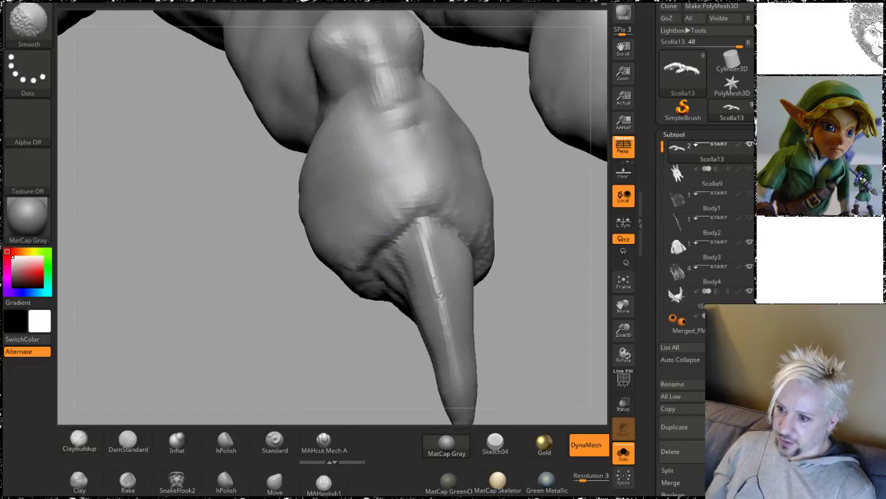
{"action": "left_click_drag", "start_coordinate": [537, 275], "coordinate": [498, 237]}
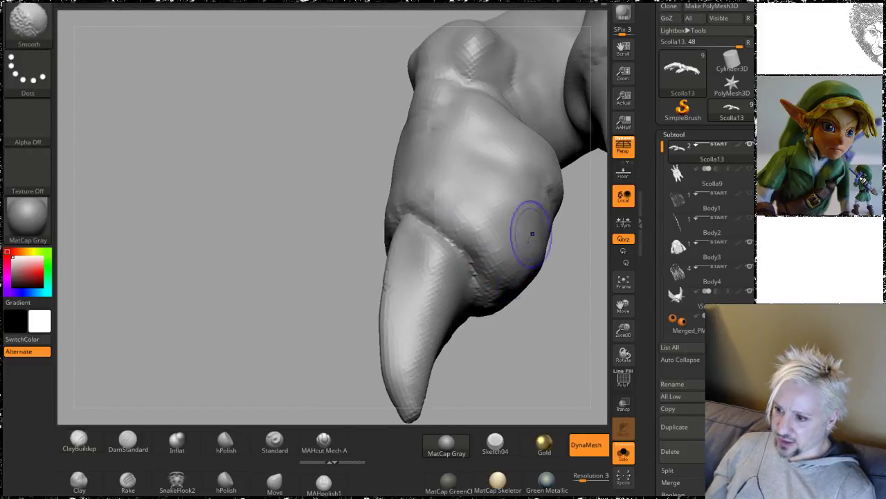
{"action": "left_click_drag", "start_coordinate": [500, 328], "coordinate": [471, 281]}
{"action": "left_click_drag", "start_coordinate": [490, 182], "coordinate": [460, 229], "text": "shift"}
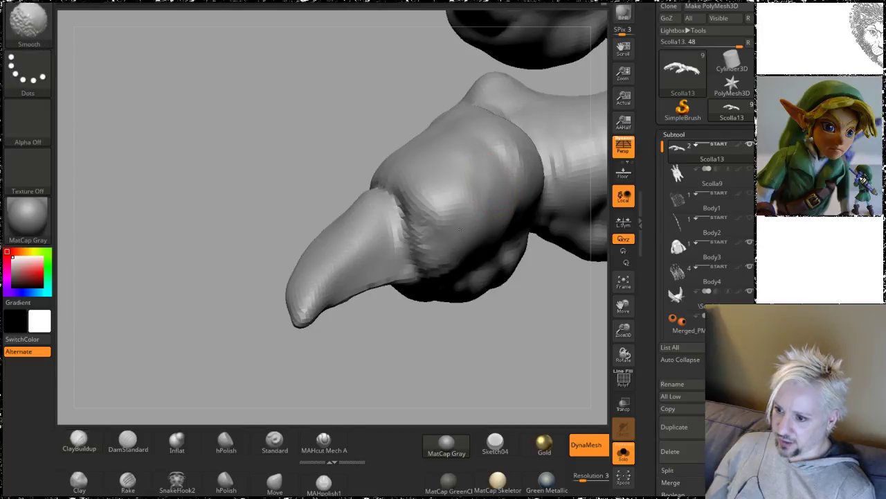
{"action": "mouse_move", "coordinate": [478, 300]}
{"action": "left_mouse_down"}
{"action": "mouse_move", "coordinate": [524, 216]}
{"action": "mouse_move", "coordinate": [560, 277]}
{"action": "left_mouse_up"}
{"action": "mouse_move", "coordinate": [567, 336]}
{"action": "left_mouse_down"}
{"action": "mouse_move", "coordinate": [474, 336]}
{"action": "mouse_move", "coordinate": [468, 257]}
{"action": "mouse_move", "coordinate": [511, 257]}
{"action": "mouse_move", "coordinate": [552, 322]}
{"action": "mouse_move", "coordinate": [342, 400]}
{"action": "left_mouse_up"}
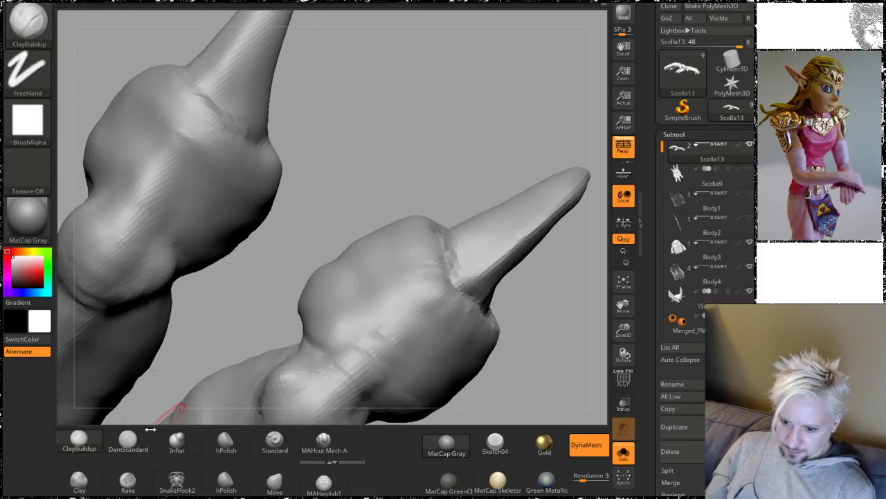
Step: Carve diagonal wrinkle lines with DamStandard across the side of the end segment, between the knuckle and the claw's cuticle
{"action": "left_click", "coordinate": [128, 442]}
{"action": "mouse_move", "coordinate": [378, 131]}
{"action": "left_mouse_down"}
{"action": "mouse_move", "coordinate": [395, 158]}
{"action": "mouse_move", "coordinate": [433, 365]}
{"action": "left_mouse_up"}
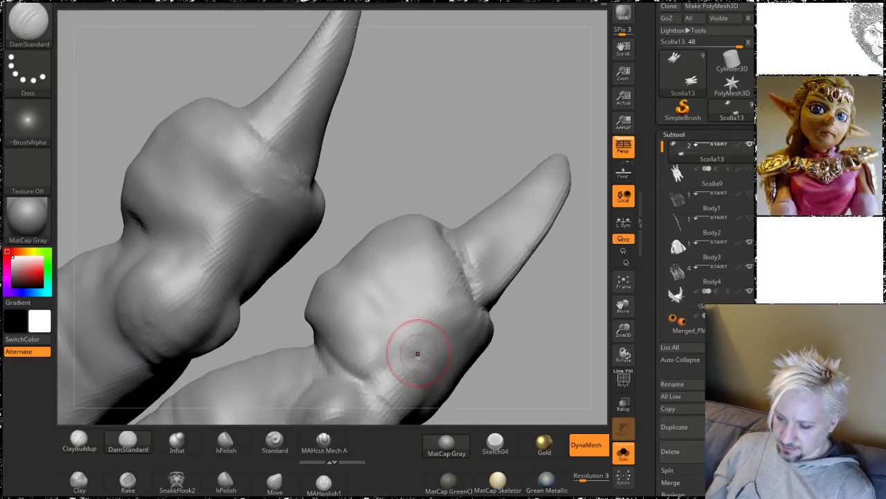
{"action": "left_click_drag", "start_coordinate": [403, 142], "coordinate": [384, 325]}
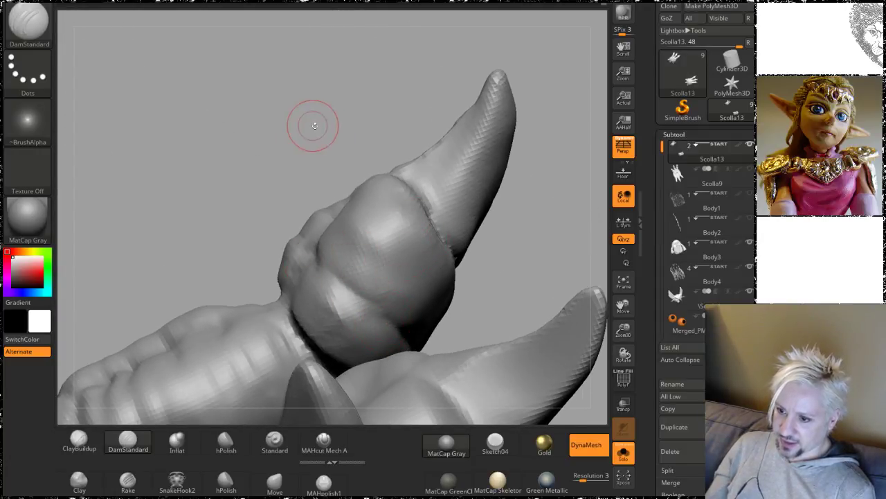
{"action": "mouse_move", "coordinate": [312, 122]}
{"action": "left_mouse_down"}
{"action": "mouse_move", "coordinate": [383, 158]}
{"action": "mouse_move", "coordinate": [395, 296]}
{"action": "mouse_move", "coordinate": [372, 263]}
{"action": "left_mouse_up"}
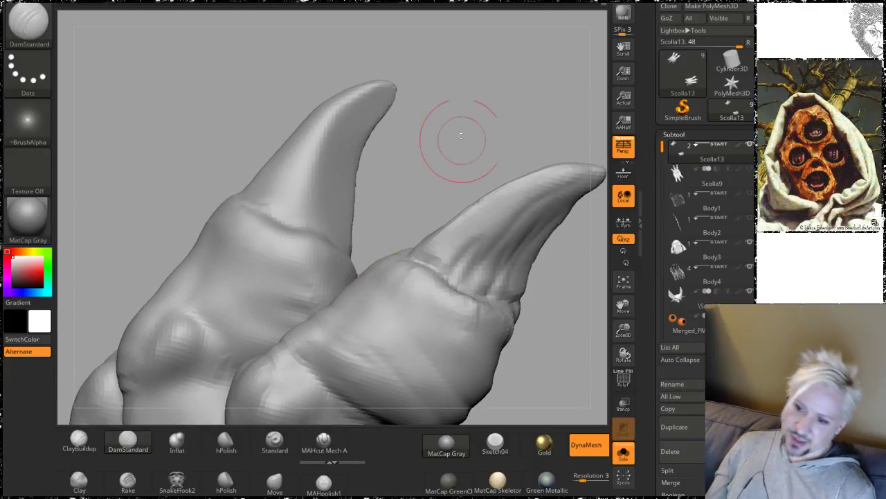
{"action": "mouse_move", "coordinate": [459, 139]}
{"action": "left_mouse_down"}
{"action": "mouse_move", "coordinate": [396, 198]}
{"action": "mouse_move", "coordinate": [482, 244]}
{"action": "mouse_move", "coordinate": [389, 245]}
{"action": "left_mouse_up"}
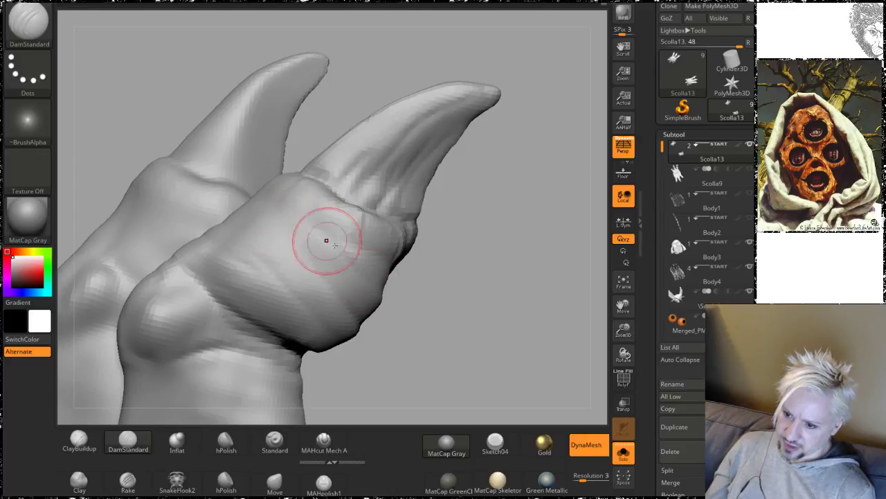
{"action": "mouse_move", "coordinate": [484, 291]}
{"action": "left_mouse_down"}
{"action": "mouse_move", "coordinate": [485, 254]}
{"action": "mouse_move", "coordinate": [346, 283]}
{"action": "left_mouse_up"}
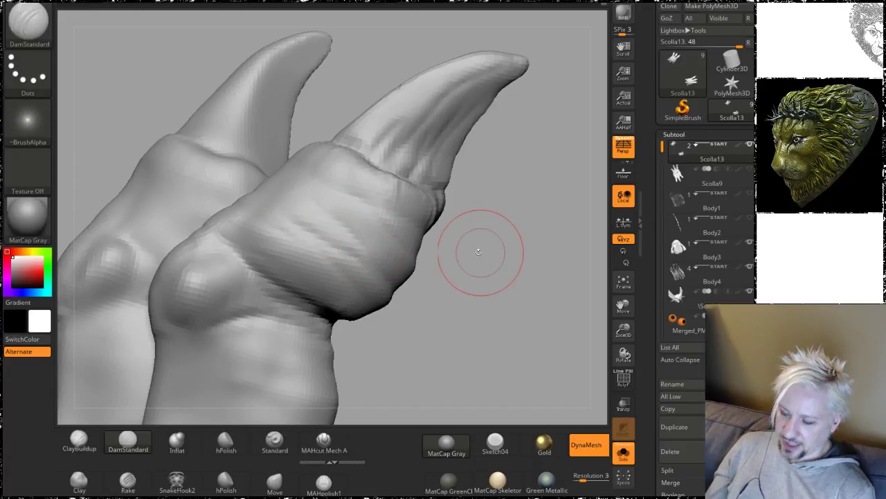
{"action": "left_click_drag", "start_coordinate": [475, 248], "coordinate": [312, 222]}
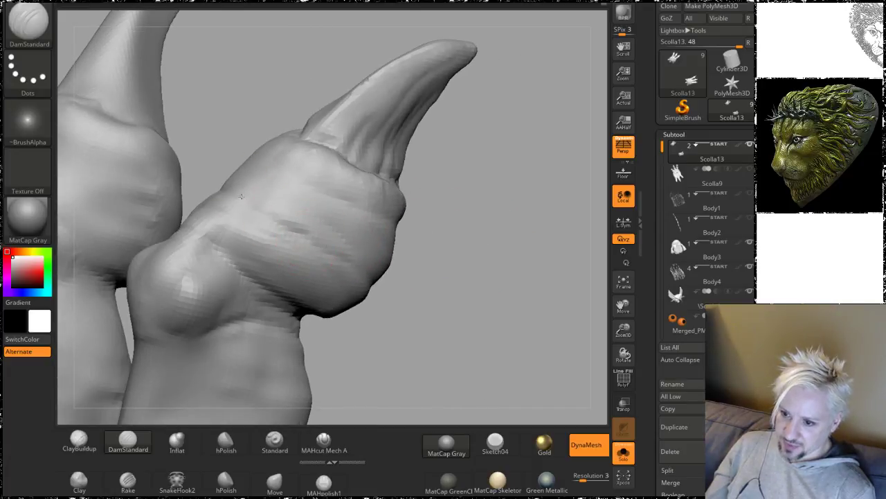
{"action": "left_click_drag", "start_coordinate": [458, 245], "coordinate": [455, 270]}
{"action": "left_click_drag", "start_coordinate": [376, 203], "coordinate": [388, 241]}
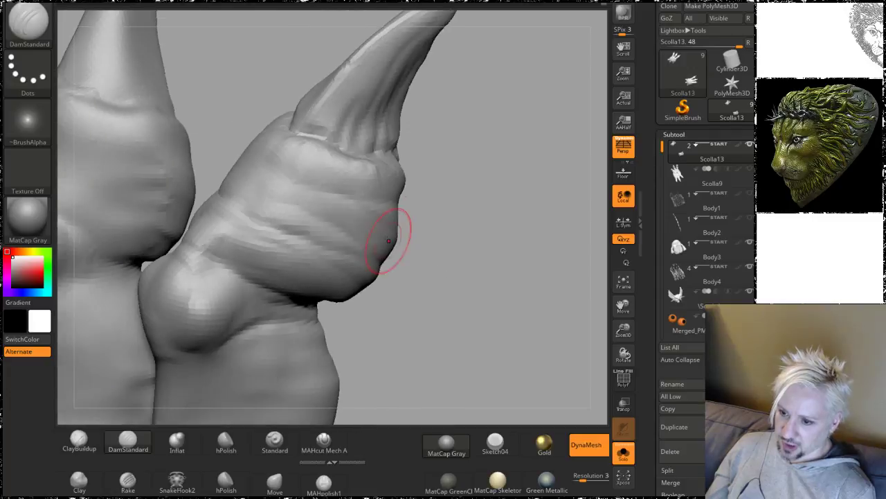
{"action": "mouse_move", "coordinate": [473, 223]}
{"action": "left_mouse_down"}
{"action": "mouse_move", "coordinate": [453, 239]}
{"action": "mouse_move", "coordinate": [406, 203]}
{"action": "left_mouse_up"}
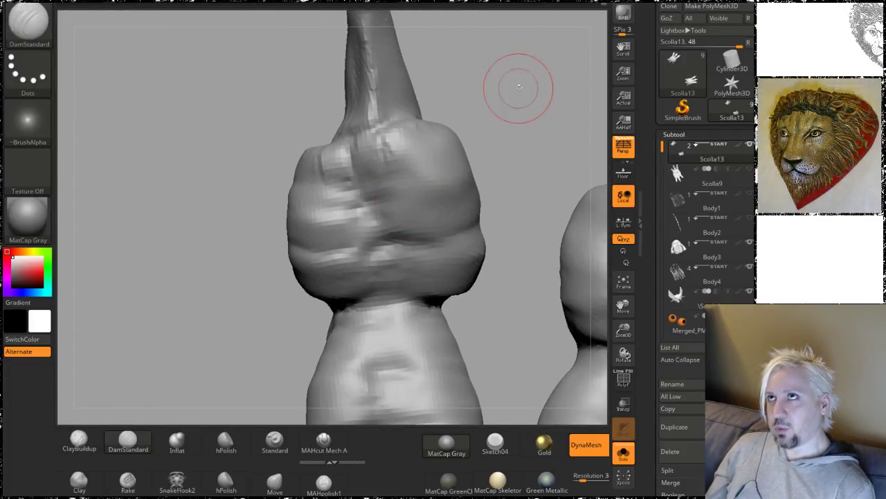
Step: Flatten the side of the claw with hPolish and smooth the resulting planes from base to tip
{"action": "mouse_move", "coordinate": [519, 87]}
{"action": "left_mouse_down"}
{"action": "mouse_move", "coordinate": [493, 93]}
{"action": "mouse_move", "coordinate": [455, 166]}
{"action": "left_mouse_up"}
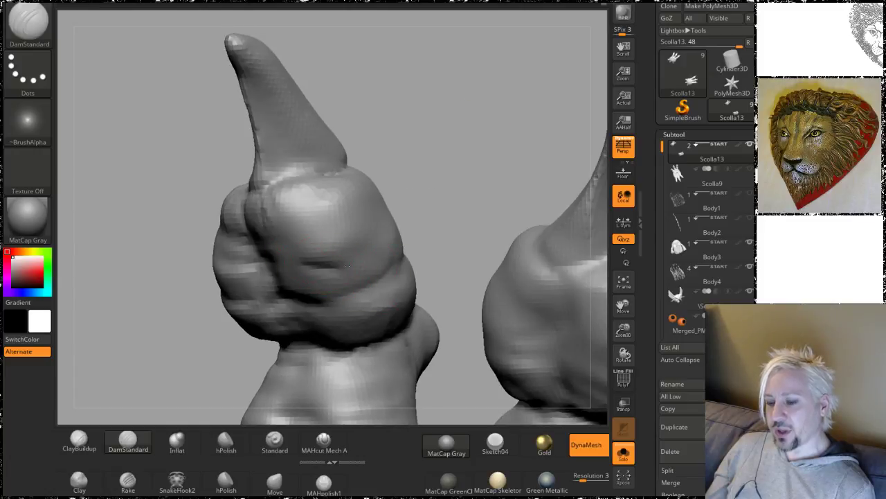
{"action": "left_click_drag", "start_coordinate": [446, 129], "coordinate": [446, 187]}
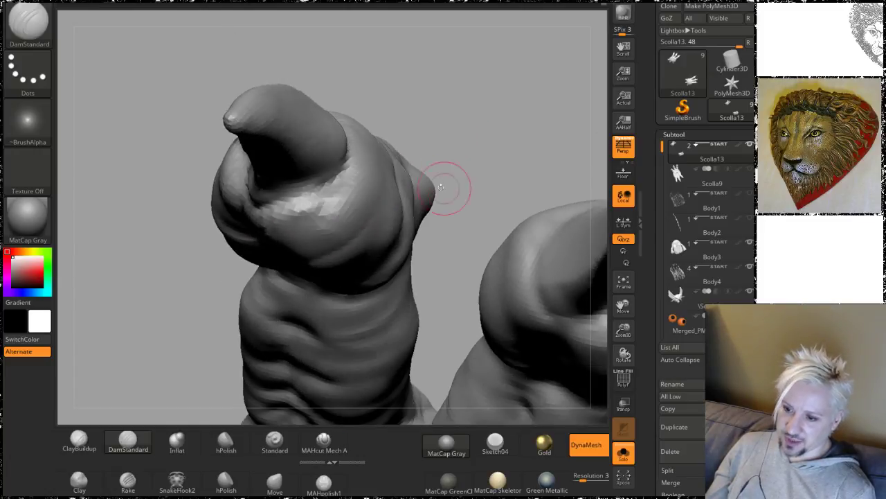
{"action": "mouse_move", "coordinate": [501, 79]}
{"action": "left_mouse_down"}
{"action": "mouse_move", "coordinate": [487, 113]}
{"action": "mouse_move", "coordinate": [481, 95]}
{"action": "mouse_move", "coordinate": [456, 101]}
{"action": "left_mouse_up"}
{"action": "mouse_move", "coordinate": [180, 292]}
{"action": "left_mouse_down", "text": "alt"}
{"action": "mouse_move", "coordinate": [242, 302]}
{"action": "mouse_move", "coordinate": [234, 327]}
{"action": "left_mouse_up", "text": "alt"}
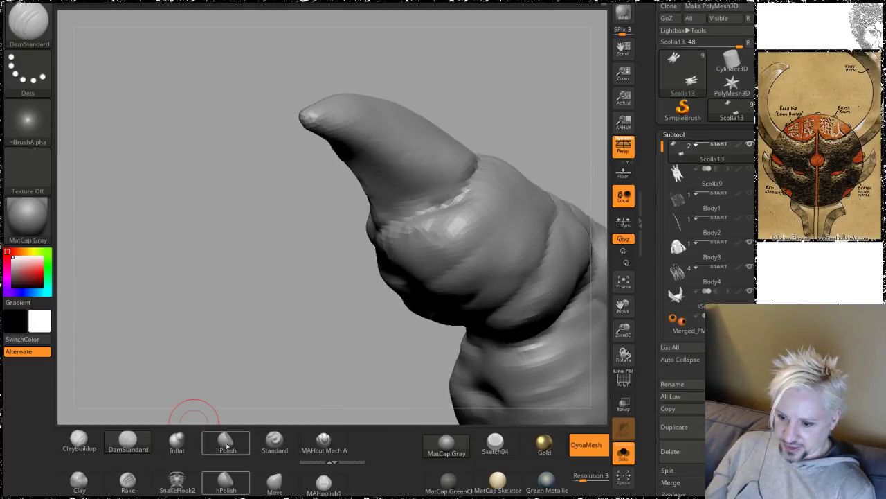
{"action": "left_click", "coordinate": [227, 443]}
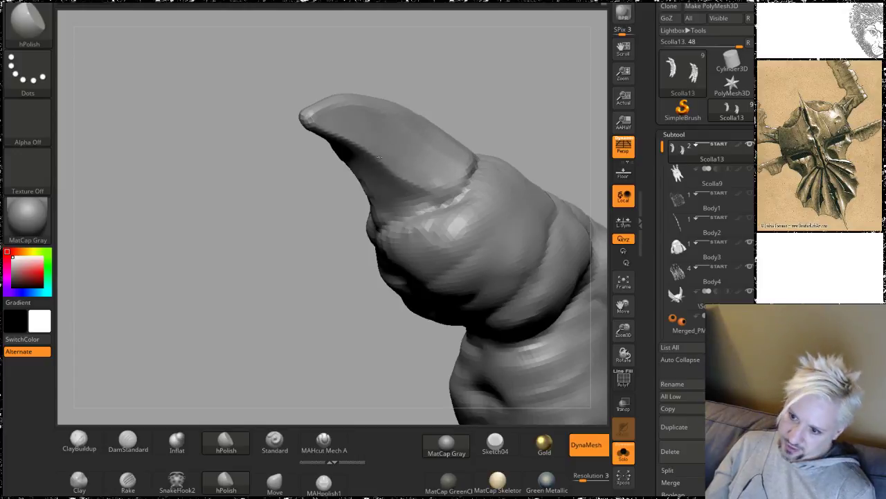
{"action": "left_click_drag", "start_coordinate": [371, 120], "coordinate": [444, 165], "text": "shift"}
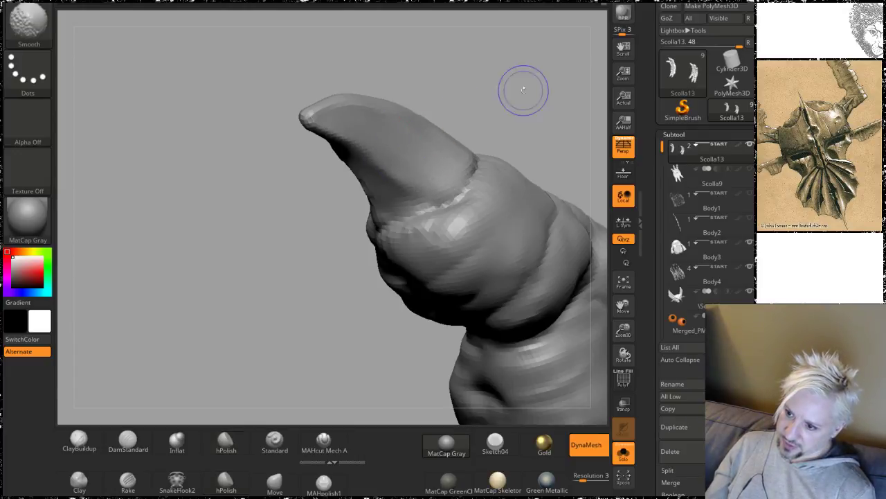
{"action": "left_click_drag", "start_coordinate": [524, 90], "coordinate": [452, 131]}
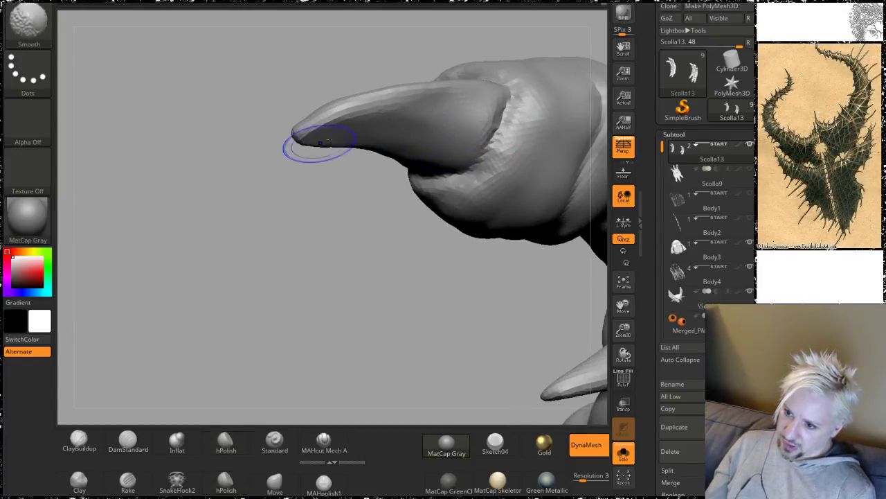
{"action": "mouse_move", "coordinate": [318, 142]}
{"action": "left_mouse_down"}
{"action": "mouse_move", "coordinate": [311, 237]}
{"action": "mouse_move", "coordinate": [320, 279]}
{"action": "mouse_move", "coordinate": [313, 216]}
{"action": "left_mouse_up"}
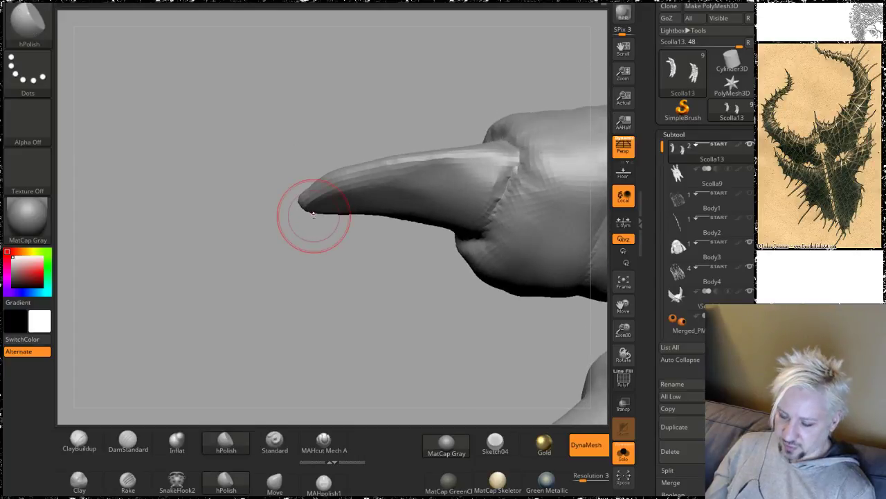
Step: Carve a lengthwise groove into the claw's side with DamStandard and lay ClayBuildup streaks alongside it
{"action": "left_click", "coordinate": [128, 442]}
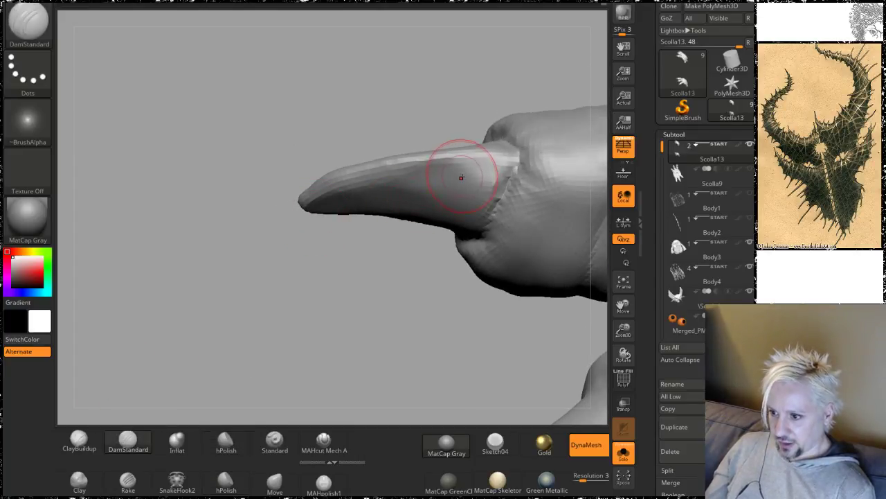
{"action": "left_click_drag", "start_coordinate": [461, 178], "coordinate": [454, 177]}
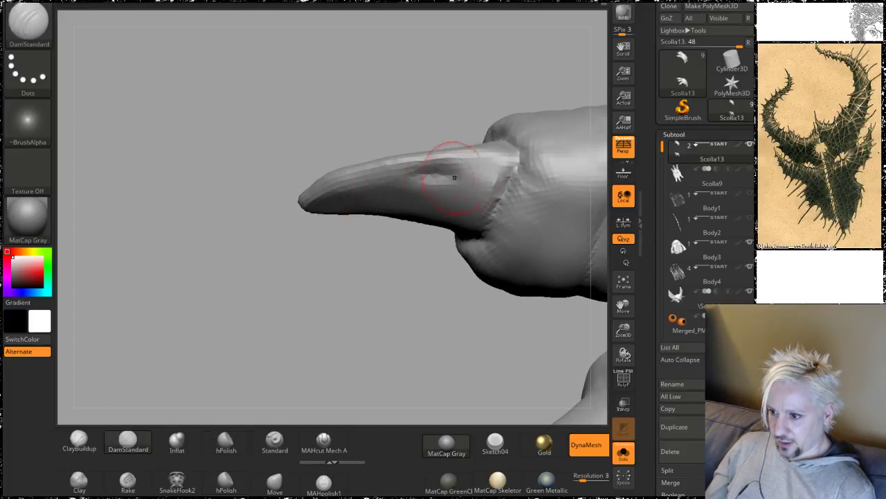
{"action": "left_click", "coordinate": [79, 437]}
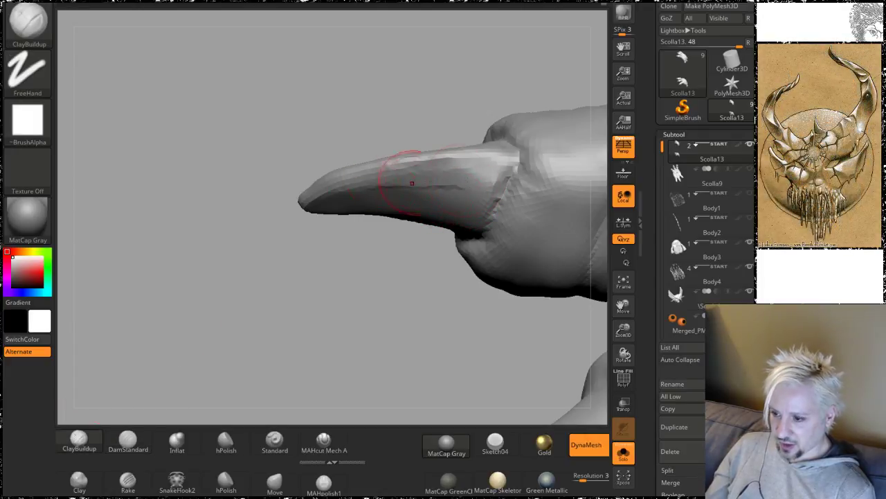
{"action": "left_click_drag", "start_coordinate": [457, 196], "coordinate": [353, 196]}
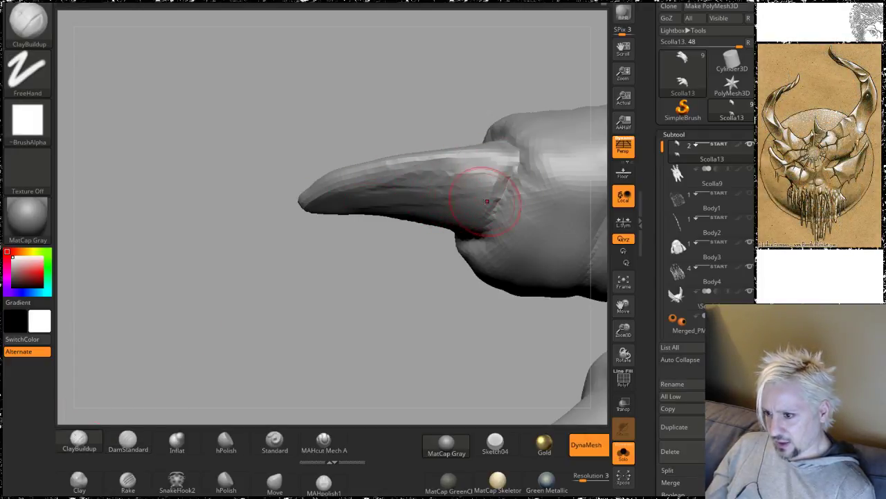
{"action": "mouse_move", "coordinate": [341, 281]}
{"action": "left_mouse_down"}
{"action": "mouse_move", "coordinate": [360, 279]}
{"action": "mouse_move", "coordinate": [372, 311]}
{"action": "mouse_move", "coordinate": [428, 224]}
{"action": "mouse_move", "coordinate": [320, 225]}
{"action": "left_mouse_up"}
Step: Add more lengthwise ClayBuildup ridges along the claw, running from its base toward the tip
{"action": "left_click_drag", "start_coordinate": [428, 214], "coordinate": [353, 211]}
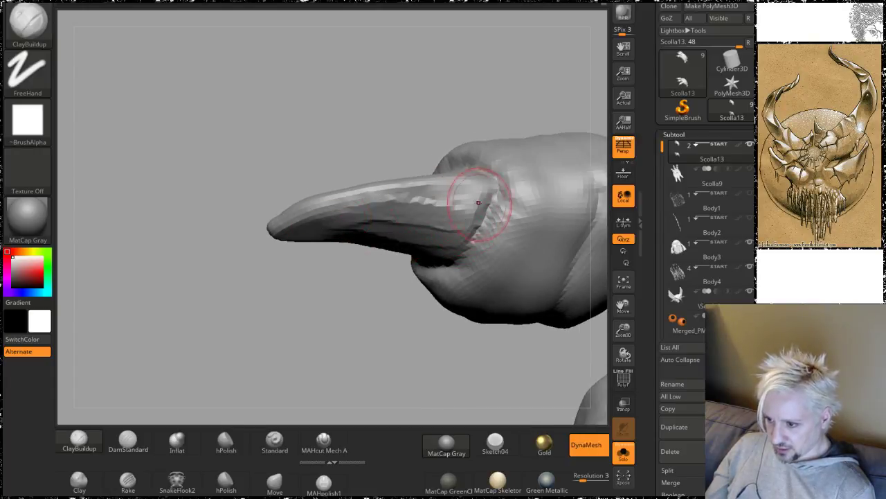
{"action": "mouse_move", "coordinate": [470, 200]}
{"action": "left_mouse_down"}
{"action": "mouse_move", "coordinate": [374, 198]}
{"action": "mouse_move", "coordinate": [423, 215]}
{"action": "mouse_move", "coordinate": [322, 223]}
{"action": "left_mouse_up"}
{"action": "mouse_move", "coordinate": [301, 349]}
{"action": "left_mouse_down"}
{"action": "mouse_move", "coordinate": [410, 242]}
{"action": "mouse_move", "coordinate": [346, 223]}
{"action": "left_mouse_up"}
{"action": "left_click_drag", "start_coordinate": [318, 252], "coordinate": [450, 209]}
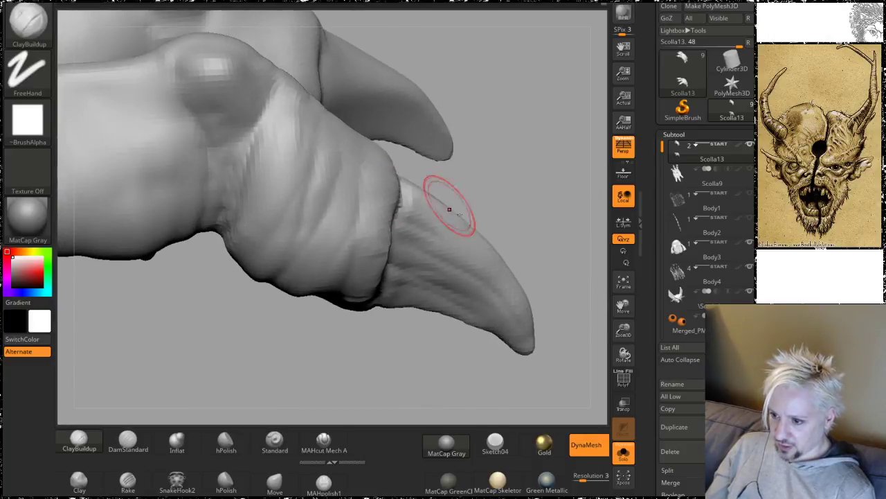
{"action": "mouse_move", "coordinate": [534, 210]}
{"action": "left_mouse_down", "text": "alt"}
{"action": "mouse_move", "coordinate": [467, 174]}
{"action": "mouse_move", "coordinate": [489, 145]}
{"action": "mouse_move", "coordinate": [423, 223]}
{"action": "mouse_move", "coordinate": [479, 199]}
{"action": "mouse_move", "coordinate": [473, 181]}
{"action": "mouse_move", "coordinate": [461, 203]}
{"action": "mouse_move", "coordinate": [485, 263]}
{"action": "mouse_move", "coordinate": [468, 322]}
{"action": "mouse_move", "coordinate": [470, 249]}
{"action": "mouse_move", "coordinate": [508, 277]}
{"action": "mouse_move", "coordinate": [385, 185]}
{"action": "left_mouse_up", "text": "alt"}
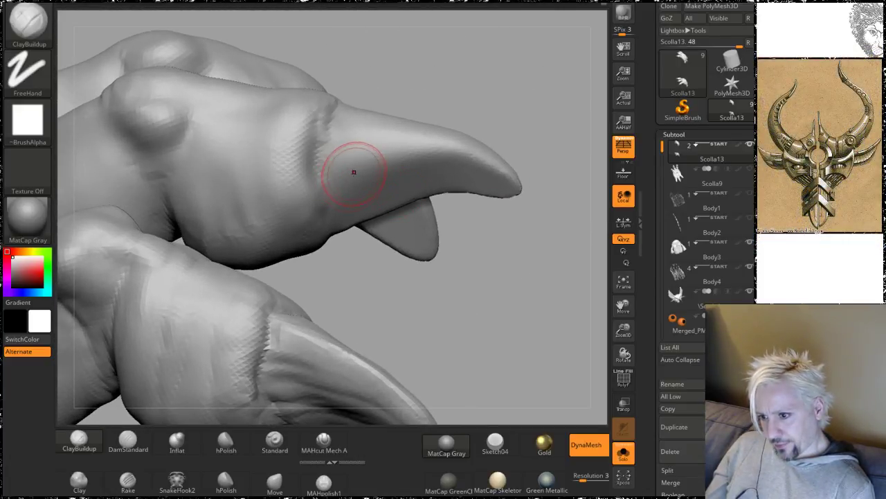
Step: Smooth the skin edge at the middle finger's claw and carve a DamStandard crease around the claw's base
{"action": "mouse_move", "coordinate": [367, 275]}
{"action": "left_mouse_down"}
{"action": "mouse_move", "coordinate": [457, 327]}
{"action": "mouse_move", "coordinate": [419, 256]}
{"action": "mouse_move", "coordinate": [504, 242]}
{"action": "mouse_move", "coordinate": [497, 275]}
{"action": "mouse_move", "coordinate": [462, 296]}
{"action": "left_mouse_up"}
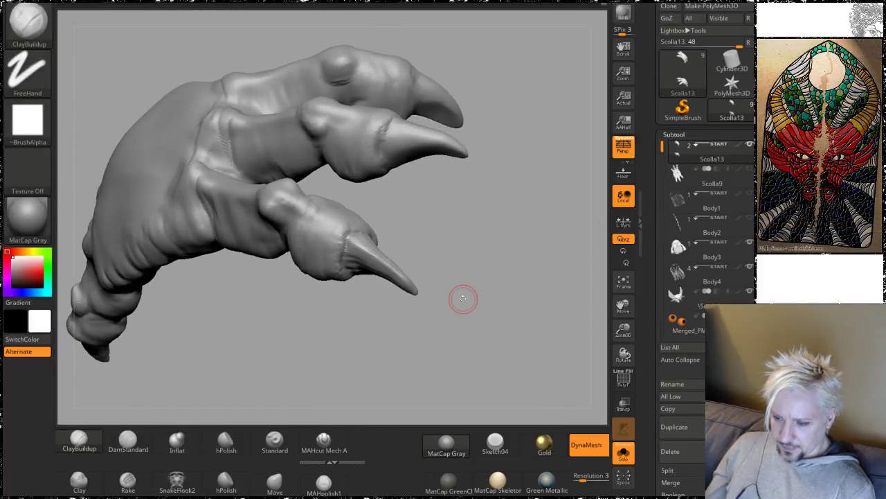
{"action": "key", "text": "shift"}
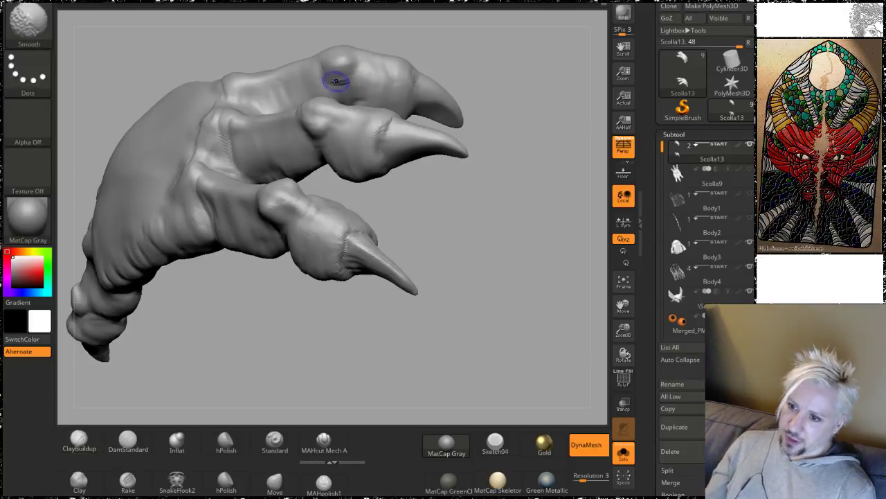
{"action": "left_click_drag", "start_coordinate": [468, 258], "coordinate": [449, 320], "text": "alt"}
{"action": "key", "text": "shift"}
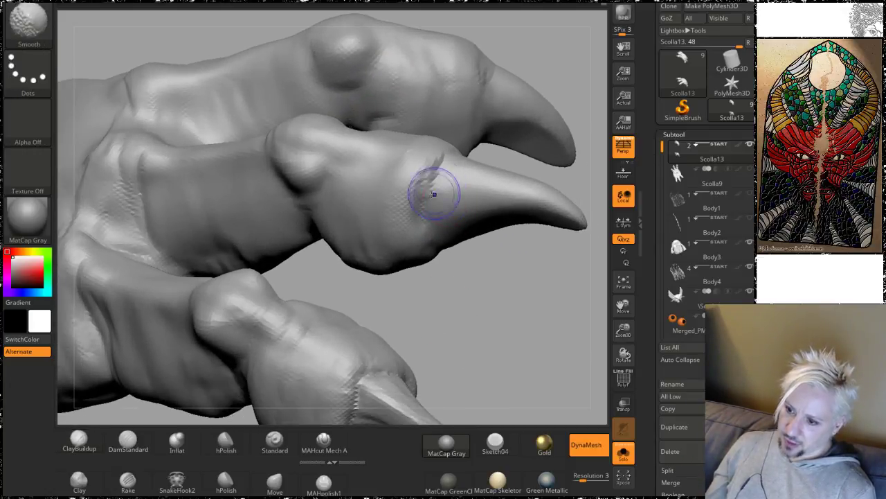
{"action": "left_click", "coordinate": [127, 442]}
{"action": "left_click_drag", "start_coordinate": [431, 263], "coordinate": [448, 168]}
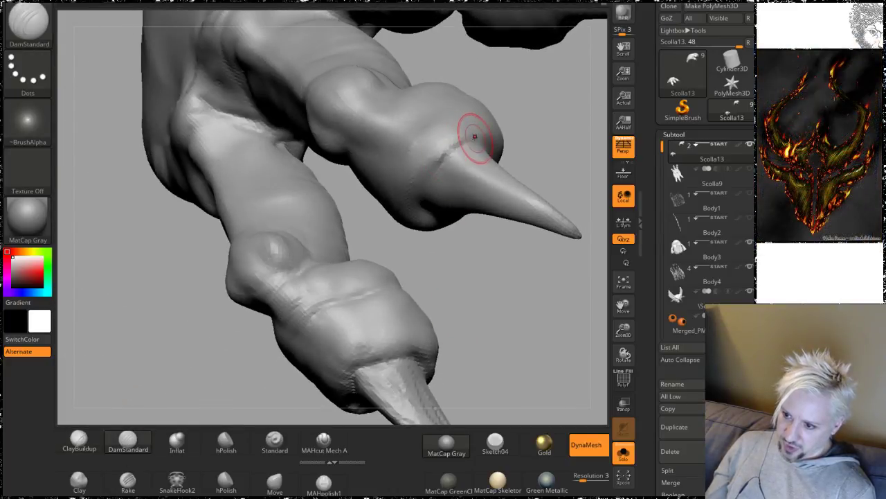
{"action": "left_click_drag", "start_coordinate": [483, 296], "coordinate": [445, 194]}
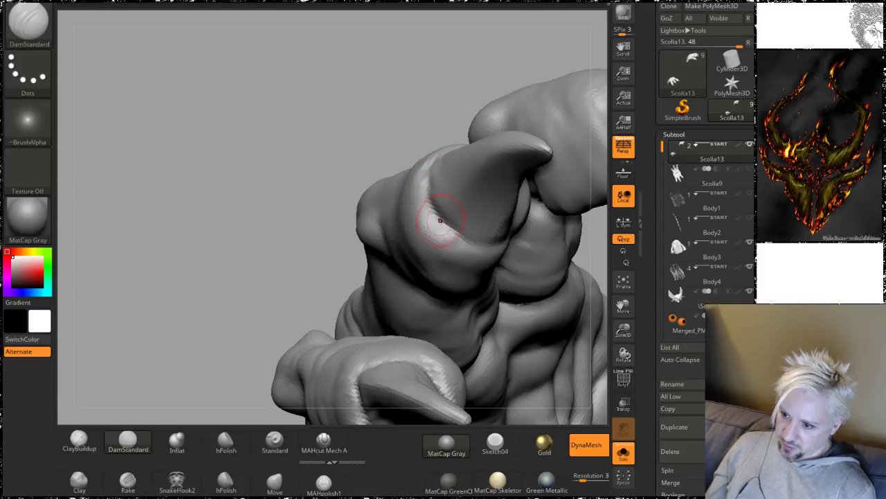
{"action": "mouse_move", "coordinate": [413, 74]}
{"action": "left_mouse_down"}
{"action": "mouse_move", "coordinate": [402, 109]}
{"action": "mouse_move", "coordinate": [428, 148]}
{"action": "left_mouse_up"}
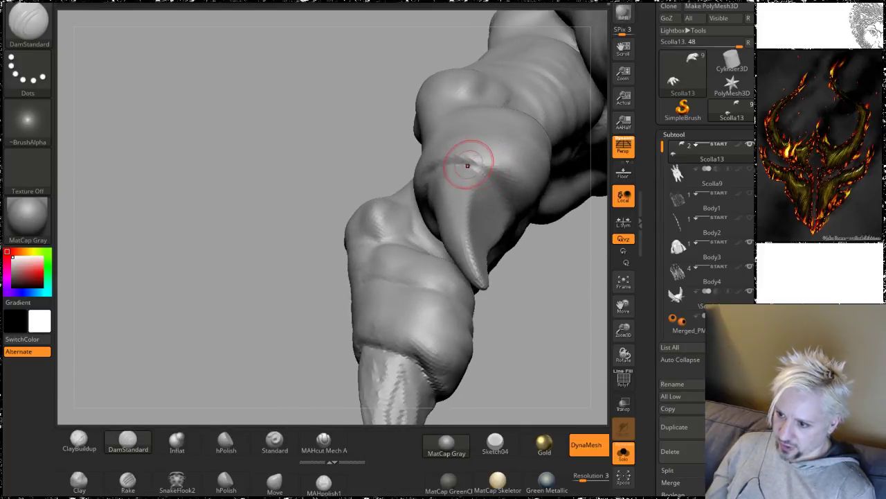
{"action": "left_click_drag", "start_coordinate": [557, 289], "coordinate": [499, 185]}
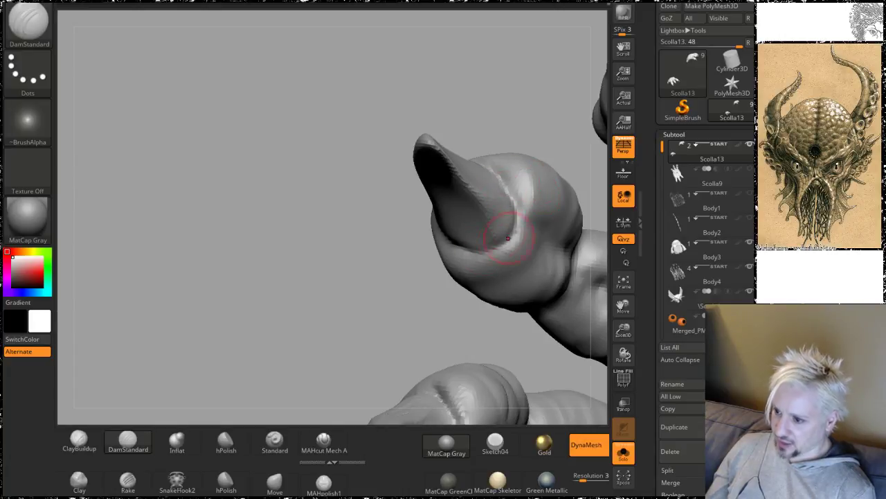
{"action": "mouse_move", "coordinate": [301, 306]}
{"action": "left_mouse_down"}
{"action": "mouse_move", "coordinate": [410, 237]}
{"action": "mouse_move", "coordinate": [495, 167]}
{"action": "mouse_move", "coordinate": [463, 118]}
{"action": "mouse_move", "coordinate": [480, 104]}
{"action": "mouse_move", "coordinate": [466, 137]}
{"action": "mouse_move", "coordinate": [487, 184]}
{"action": "mouse_move", "coordinate": [497, 118]}
{"action": "mouse_move", "coordinate": [491, 107]}
{"action": "left_mouse_up"}
Step: Lay lengthwise ClayBuildup streaks along the side of the middle finger's claw, from its base toward the tip
{"action": "left_click", "coordinate": [82, 446]}
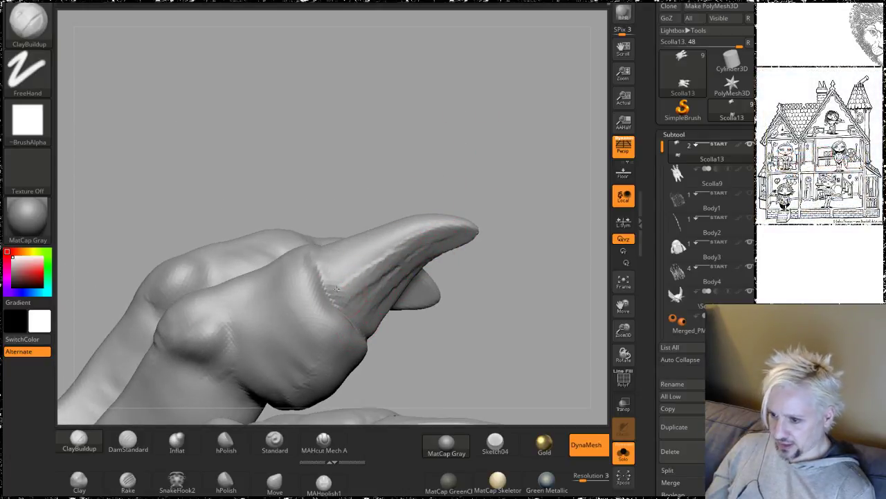
{"action": "left_click_drag", "start_coordinate": [485, 163], "coordinate": [395, 272]}
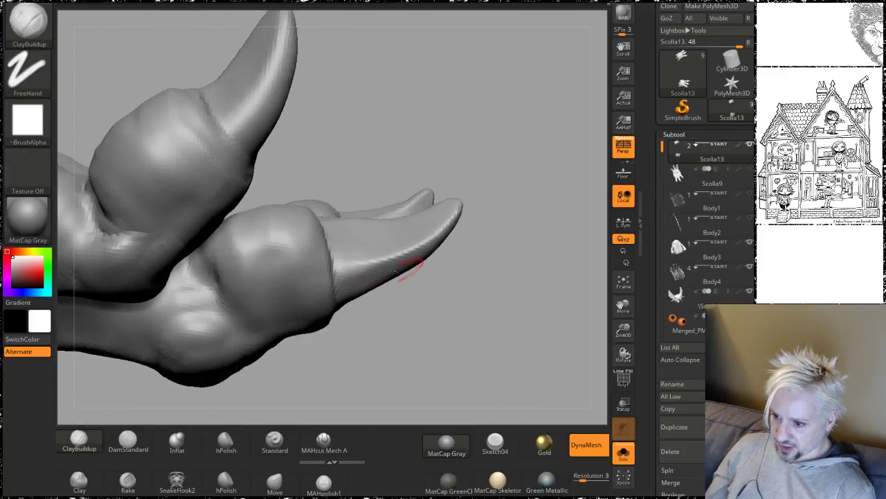
{"action": "left_click_drag", "start_coordinate": [485, 180], "coordinate": [470, 51]}
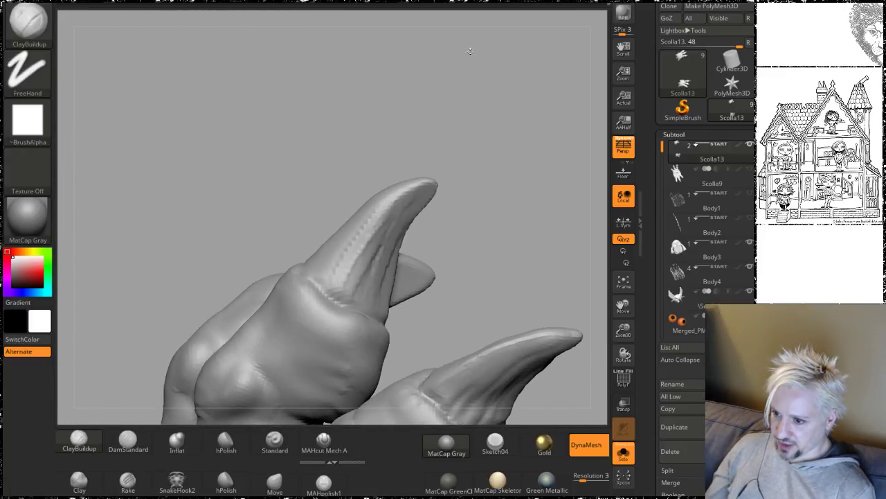
{"action": "left_click_drag", "start_coordinate": [486, 194], "coordinate": [401, 237]}
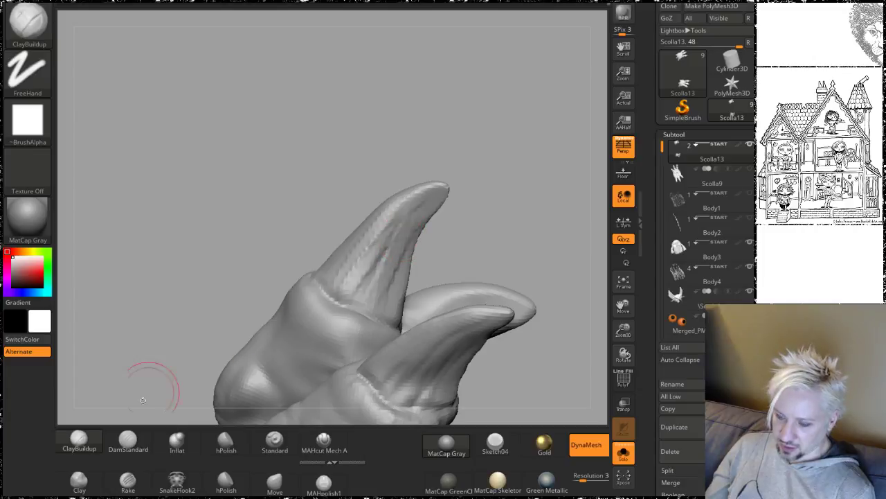
Step: Flatten the streaked side, top and opposite side of the middle finger's claw into clean planes with hPolish
{"action": "left_click", "coordinate": [226, 442]}
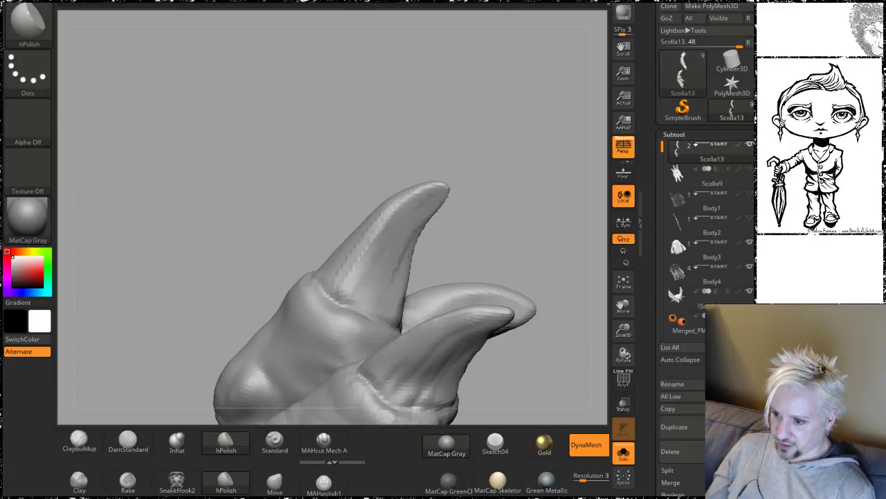
{"action": "left_click_drag", "start_coordinate": [475, 149], "coordinate": [498, 166]}
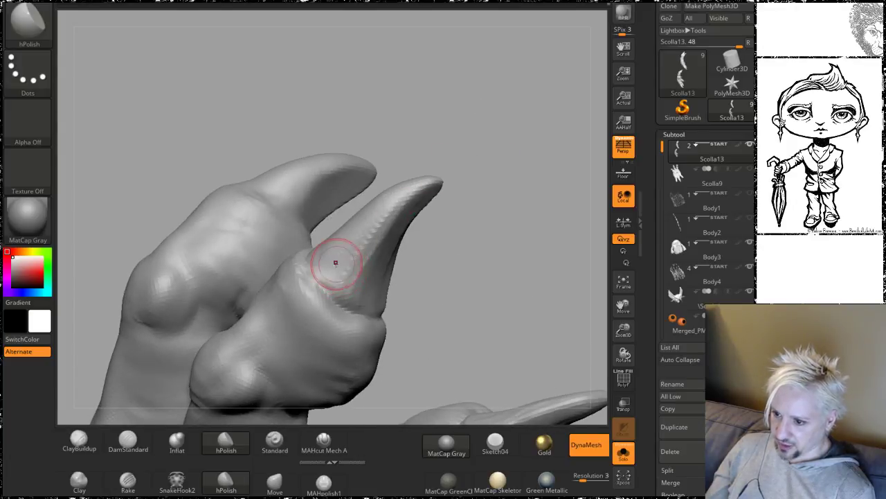
{"action": "left_click_drag", "start_coordinate": [484, 121], "coordinate": [338, 244]}
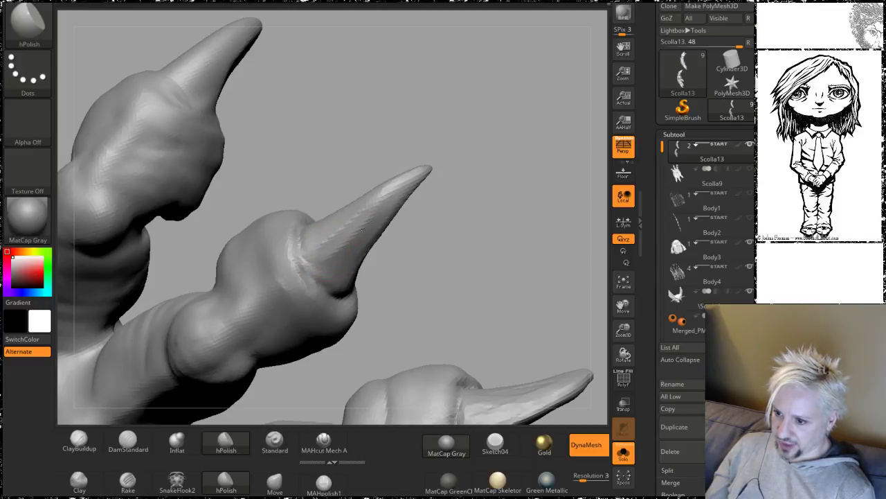
{"action": "left_click_drag", "start_coordinate": [501, 170], "coordinate": [321, 233]}
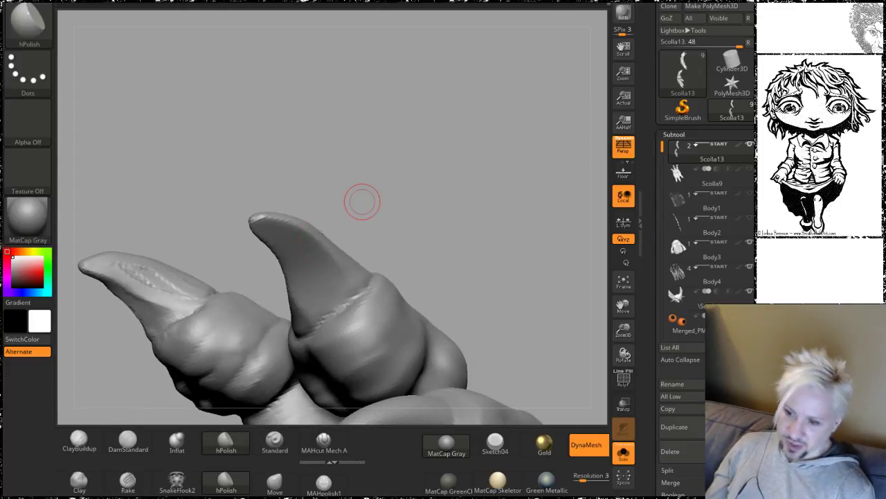
{"action": "mouse_move", "coordinate": [423, 191]}
{"action": "left_mouse_down"}
{"action": "mouse_move", "coordinate": [434, 190]}
{"action": "mouse_move", "coordinate": [412, 170]}
{"action": "mouse_move", "coordinate": [485, 153]}
{"action": "mouse_move", "coordinate": [511, 184]}
{"action": "mouse_move", "coordinate": [546, 141]}
{"action": "mouse_move", "coordinate": [461, 198]}
{"action": "left_mouse_up"}
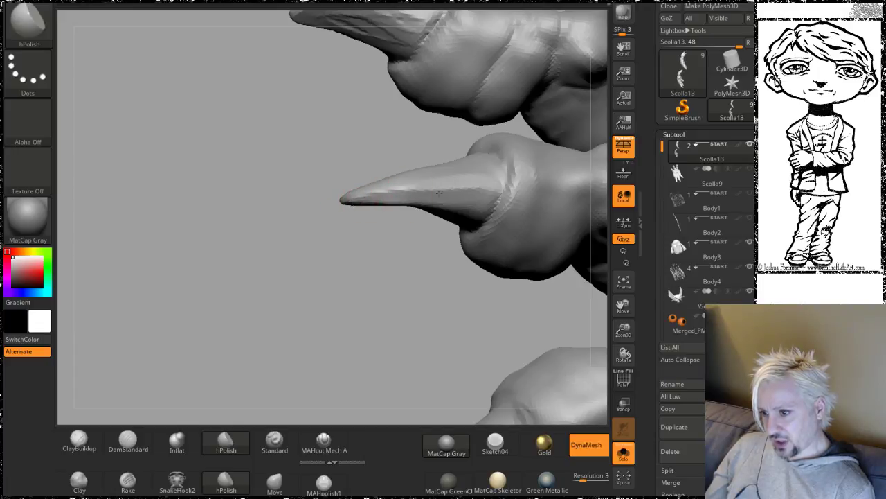
{"action": "mouse_move", "coordinate": [353, 322]}
{"action": "left_mouse_down"}
{"action": "mouse_move", "coordinate": [369, 301]}
{"action": "mouse_move", "coordinate": [360, 209]}
{"action": "left_mouse_up"}
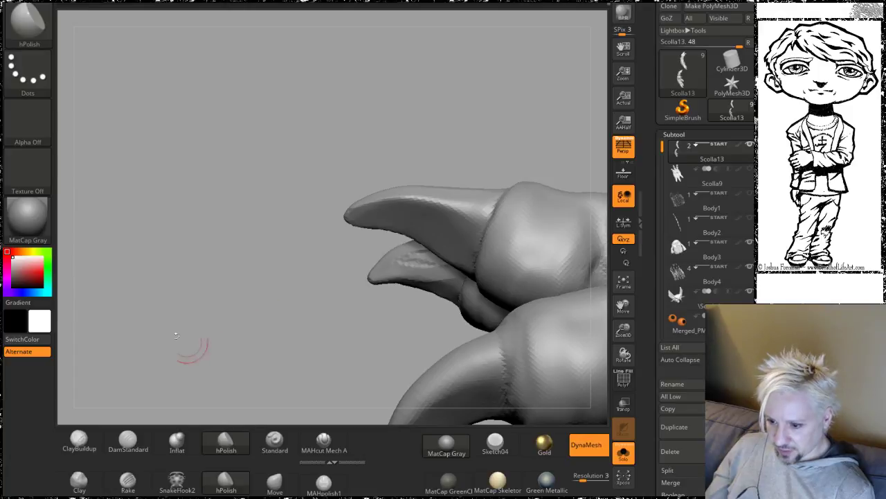
Step: Build lengthwise ClayBuildup ridges over the opposite side and top of the polished claw, running from base to tip
{"action": "left_click", "coordinate": [79, 439]}
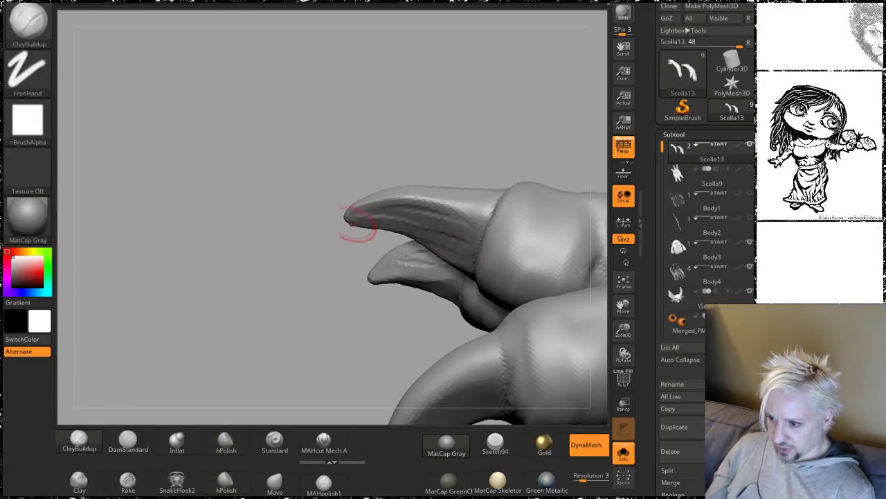
{"action": "left_click_drag", "start_coordinate": [465, 104], "coordinate": [483, 169]}
{"action": "left_click_drag", "start_coordinate": [487, 210], "coordinate": [360, 208]}
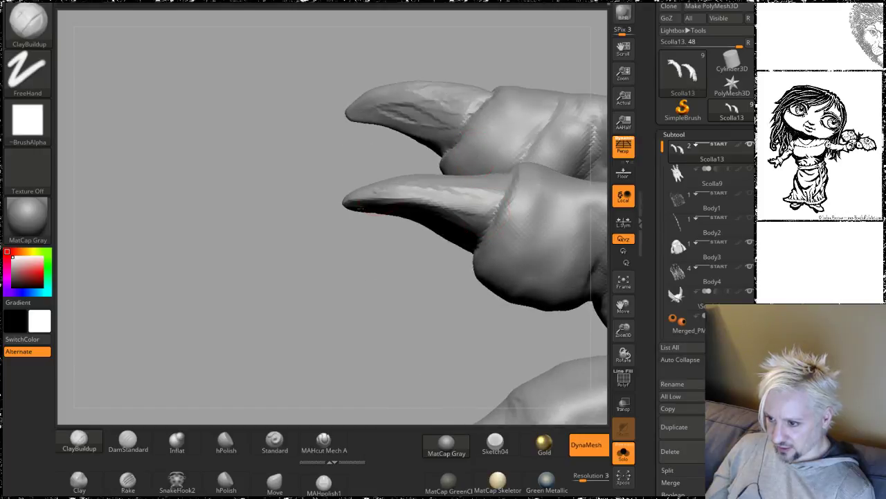
{"action": "left_click_drag", "start_coordinate": [303, 255], "coordinate": [468, 206]}
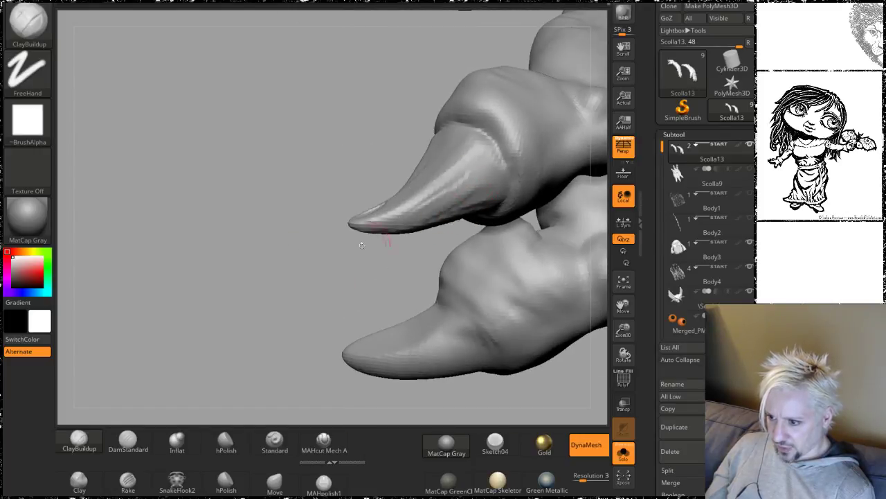
{"action": "left_click_drag", "start_coordinate": [360, 244], "coordinate": [450, 171]}
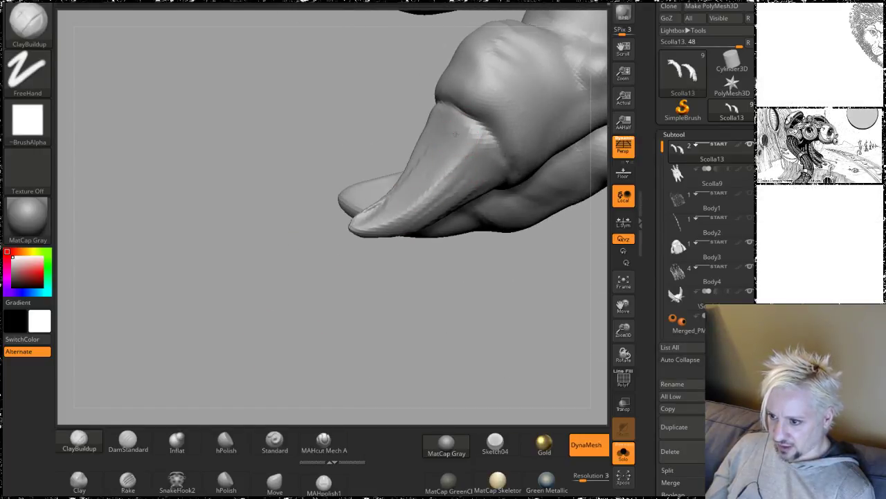
{"action": "left_click_drag", "start_coordinate": [455, 133], "coordinate": [353, 209]}
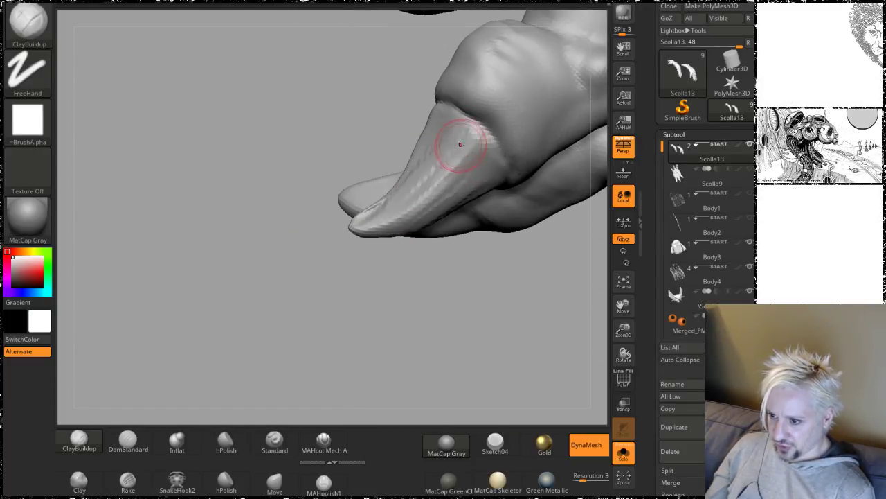
Step: Smooth the underside of the ridged claw and add more ClayBuildup streaks along its side toward the tip
{"action": "left_click_drag", "start_coordinate": [329, 381], "coordinate": [311, 342]}
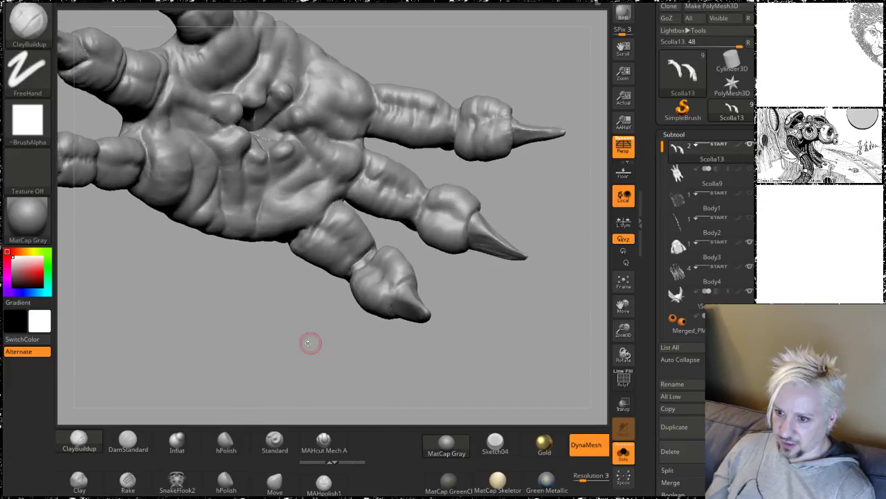
{"action": "left_click_drag", "start_coordinate": [267, 308], "coordinate": [241, 377]}
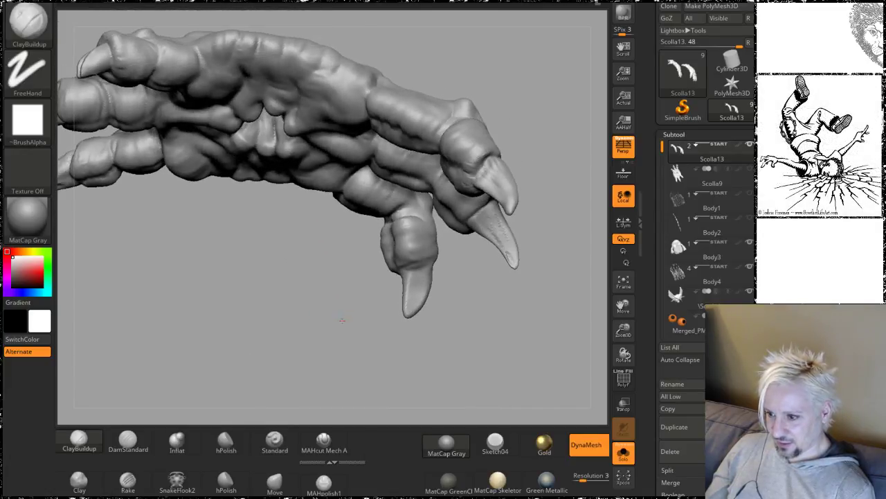
{"action": "left_click_drag", "start_coordinate": [342, 320], "coordinate": [367, 260], "text": "alt"}
{"action": "mouse_move", "coordinate": [429, 271]}
{"action": "left_mouse_down"}
{"action": "mouse_move", "coordinate": [369, 277]}
{"action": "mouse_move", "coordinate": [406, 238]}
{"action": "mouse_move", "coordinate": [451, 368]}
{"action": "mouse_move", "coordinate": [381, 266]}
{"action": "mouse_move", "coordinate": [527, 174]}
{"action": "mouse_move", "coordinate": [558, 196]}
{"action": "left_mouse_up"}
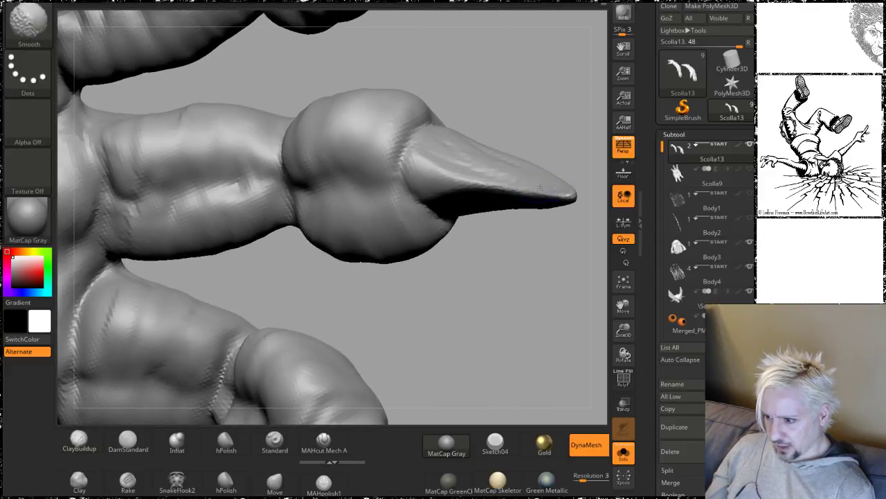
{"action": "left_click_drag", "start_coordinate": [538, 118], "coordinate": [538, 164]}
{"action": "left_click_drag", "start_coordinate": [562, 228], "coordinate": [418, 159]}
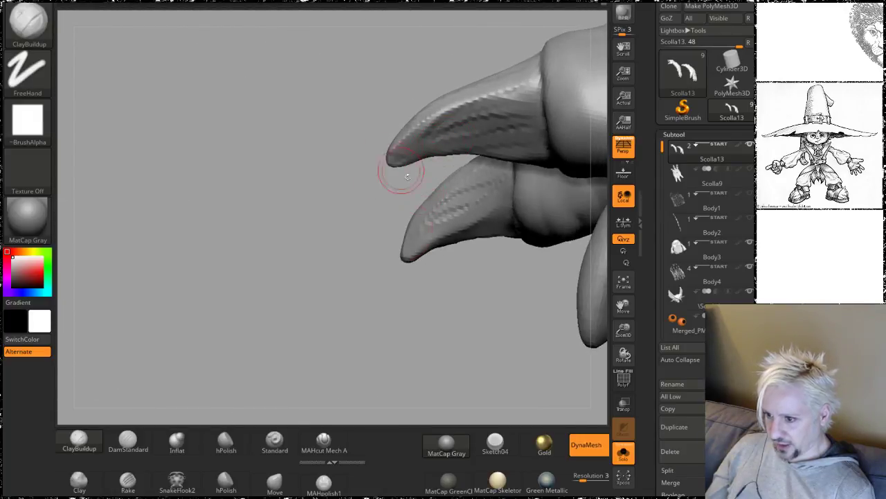
Step: Build up short ClayBuildup skin folds around the base of the remaining smooth claw, covering the fingertip's top, sides and underside
{"action": "mouse_move", "coordinate": [349, 348]}
{"action": "left_mouse_down"}
{"action": "mouse_move", "coordinate": [300, 297]}
{"action": "mouse_move", "coordinate": [346, 301]}
{"action": "mouse_move", "coordinate": [333, 271]}
{"action": "mouse_move", "coordinate": [378, 324]}
{"action": "mouse_move", "coordinate": [489, 244]}
{"action": "left_mouse_up"}
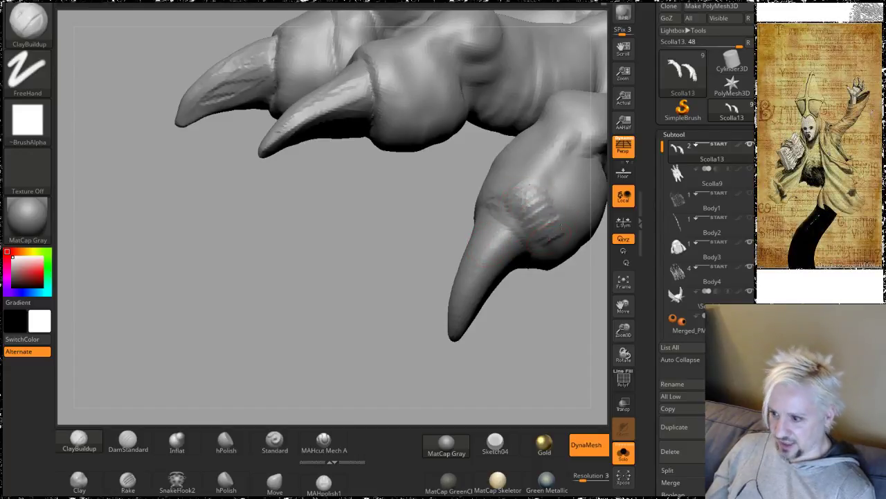
{"action": "mouse_move", "coordinate": [534, 312]}
{"action": "left_mouse_down"}
{"action": "mouse_move", "coordinate": [491, 311]}
{"action": "mouse_move", "coordinate": [481, 322]}
{"action": "mouse_move", "coordinate": [475, 295]}
{"action": "left_mouse_up"}
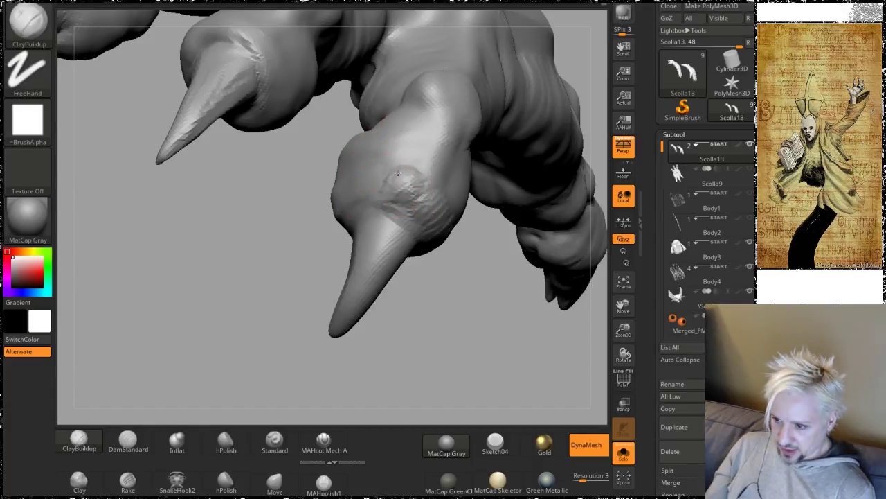
{"action": "left_click_drag", "start_coordinate": [261, 249], "coordinate": [316, 192]}
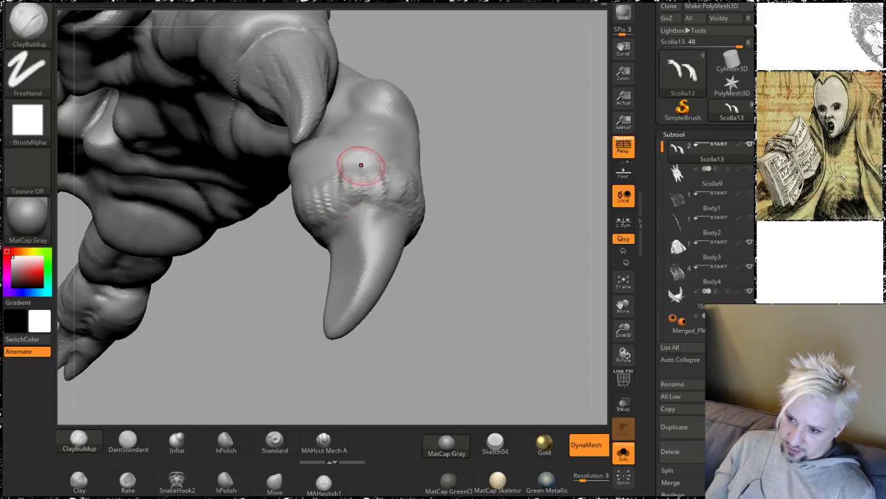
{"action": "mouse_move", "coordinate": [469, 176]}
{"action": "left_mouse_down"}
{"action": "mouse_move", "coordinate": [524, 152]}
{"action": "mouse_move", "coordinate": [312, 214]}
{"action": "left_mouse_up"}
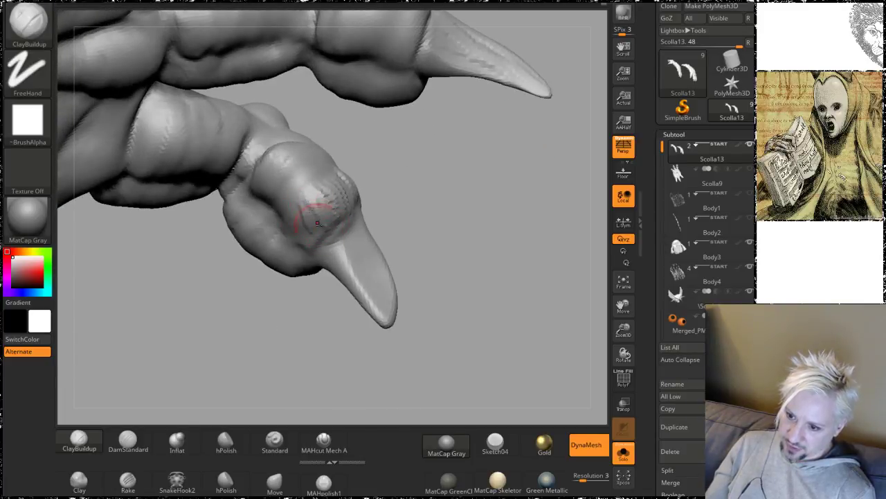
{"action": "mouse_move", "coordinate": [443, 228]}
{"action": "left_mouse_down"}
{"action": "mouse_move", "coordinate": [459, 192]}
{"action": "mouse_move", "coordinate": [256, 277]}
{"action": "left_mouse_up"}
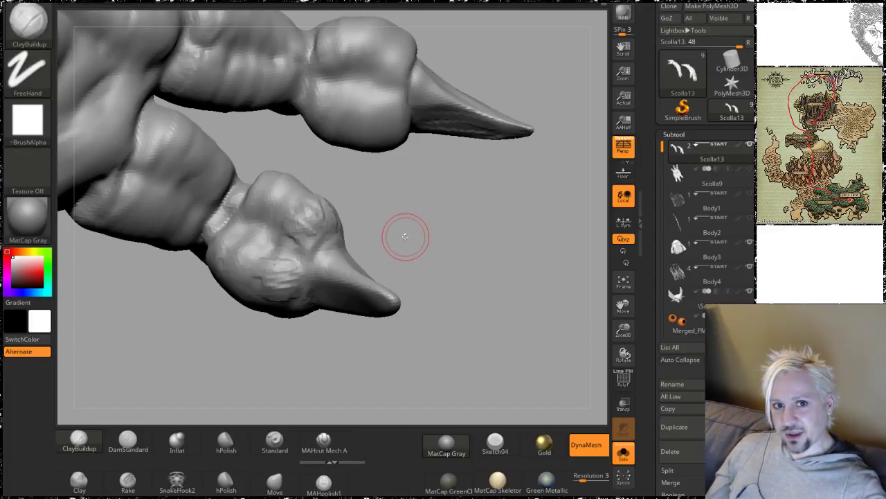
{"action": "mouse_move", "coordinate": [453, 240]}
{"action": "left_mouse_down"}
{"action": "mouse_move", "coordinate": [427, 245]}
{"action": "mouse_move", "coordinate": [429, 179]}
{"action": "mouse_move", "coordinate": [376, 198]}
{"action": "left_mouse_up"}
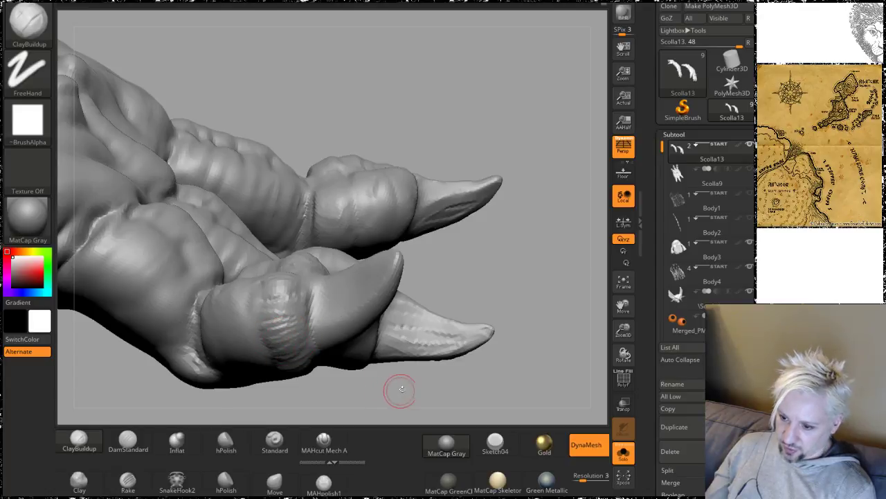
{"action": "mouse_move", "coordinate": [402, 389]}
{"action": "left_mouse_down"}
{"action": "mouse_move", "coordinate": [390, 271]}
{"action": "mouse_move", "coordinate": [395, 284]}
{"action": "left_mouse_up"}
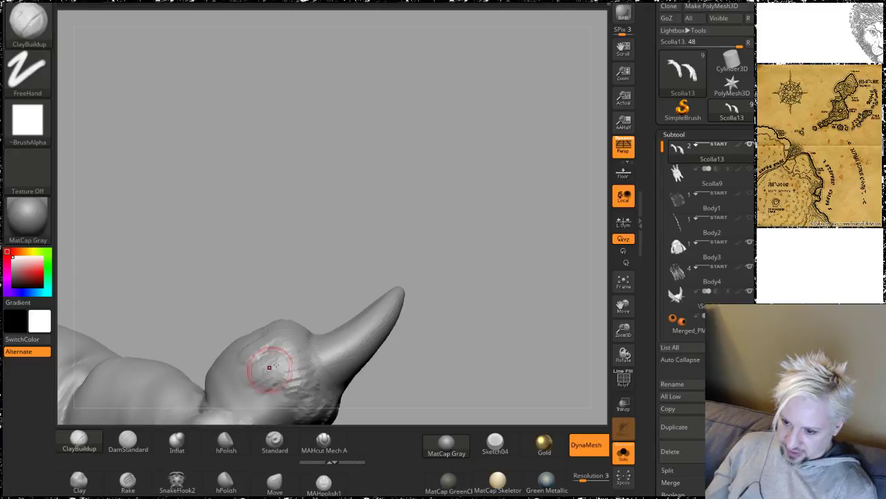
Step: Flatten and polish the surface of the outer finger's claw with the hPolish brush
{"action": "mouse_move", "coordinate": [451, 273]}
{"action": "left_mouse_down"}
{"action": "mouse_move", "coordinate": [421, 246]}
{"action": "mouse_move", "coordinate": [419, 177]}
{"action": "mouse_move", "coordinate": [393, 158]}
{"action": "mouse_move", "coordinate": [418, 222]}
{"action": "mouse_move", "coordinate": [401, 272]}
{"action": "mouse_move", "coordinate": [396, 254]}
{"action": "mouse_move", "coordinate": [410, 215]}
{"action": "mouse_move", "coordinate": [352, 245]}
{"action": "left_mouse_up"}
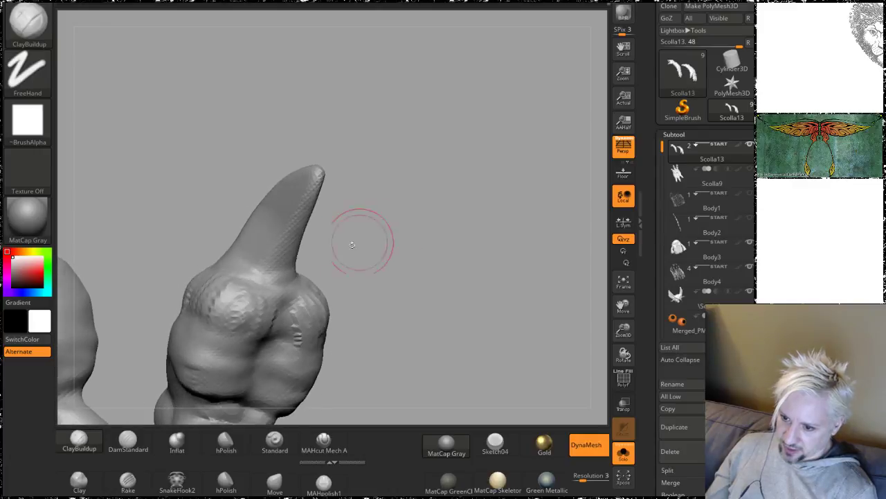
{"action": "left_click", "coordinate": [237, 477]}
{"action": "key", "text": "space"}
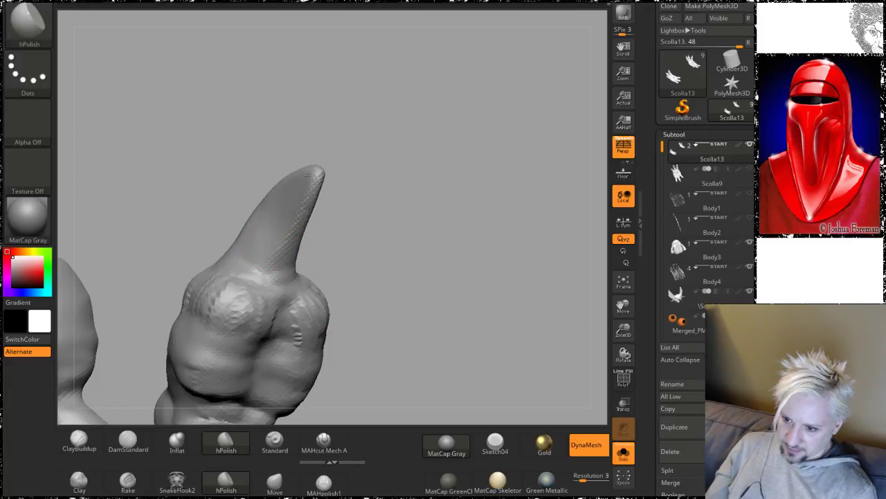
{"action": "left_click_drag", "start_coordinate": [407, 166], "coordinate": [350, 239]}
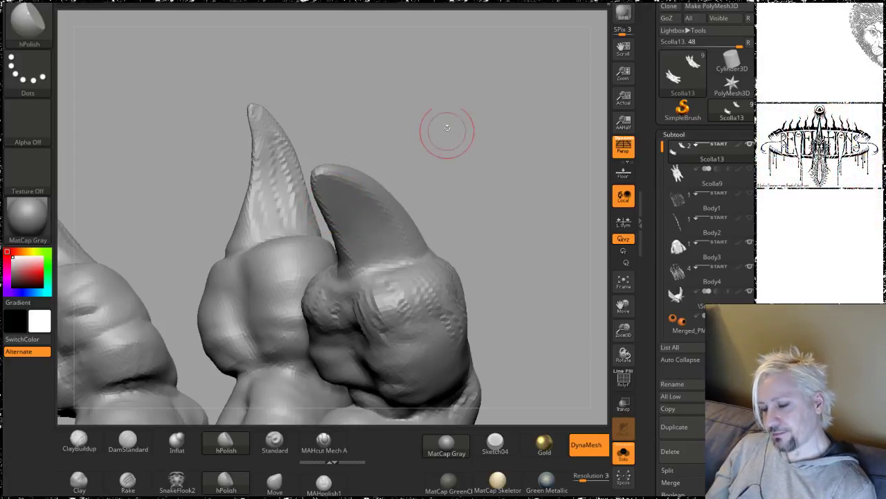
{"action": "left_click_drag", "start_coordinate": [447, 128], "coordinate": [459, 109]}
{"action": "mouse_move", "coordinate": [433, 288]}
{"action": "left_mouse_down", "text": "alt"}
{"action": "mouse_move", "coordinate": [463, 155]}
{"action": "mouse_move", "coordinate": [437, 206]}
{"action": "mouse_move", "coordinate": [423, 201]}
{"action": "left_mouse_up", "text": "alt"}
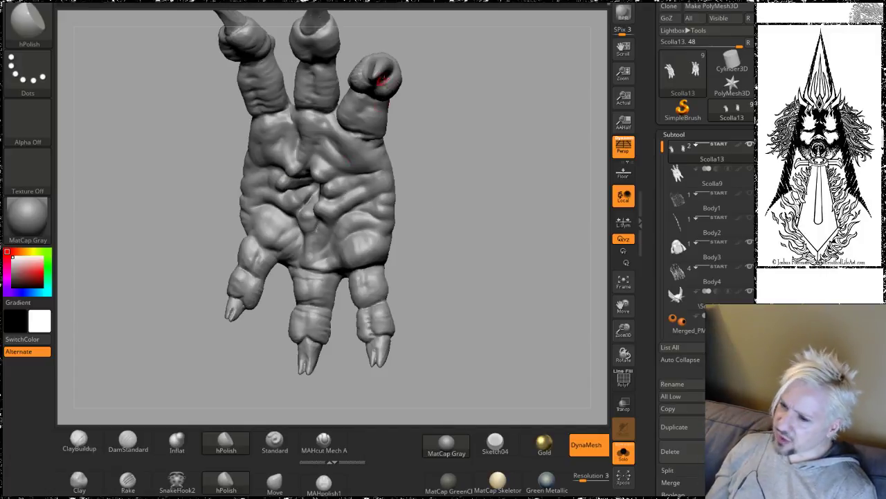
Step: Smooth the bumpy flesh of the outer fingertip around the base of its claw
{"action": "left_click_drag", "start_coordinate": [487, 112], "coordinate": [483, 271], "text": "alt"}
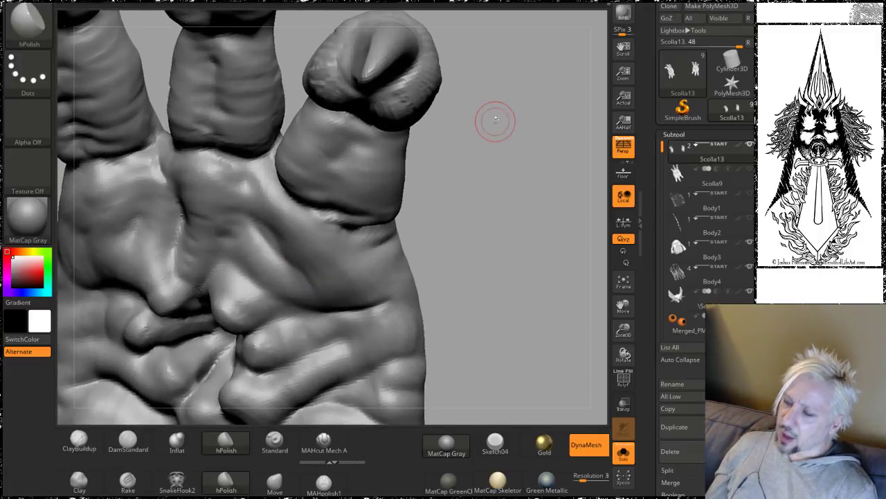
{"action": "mouse_move", "coordinate": [496, 120]}
{"action": "left_mouse_down", "text": "alt"}
{"action": "mouse_move", "coordinate": [501, 171]}
{"action": "mouse_move", "coordinate": [451, 166]}
{"action": "left_mouse_up", "text": "alt"}
{"action": "left_click_drag", "start_coordinate": [399, 227], "coordinate": [396, 235], "text": "shift"}
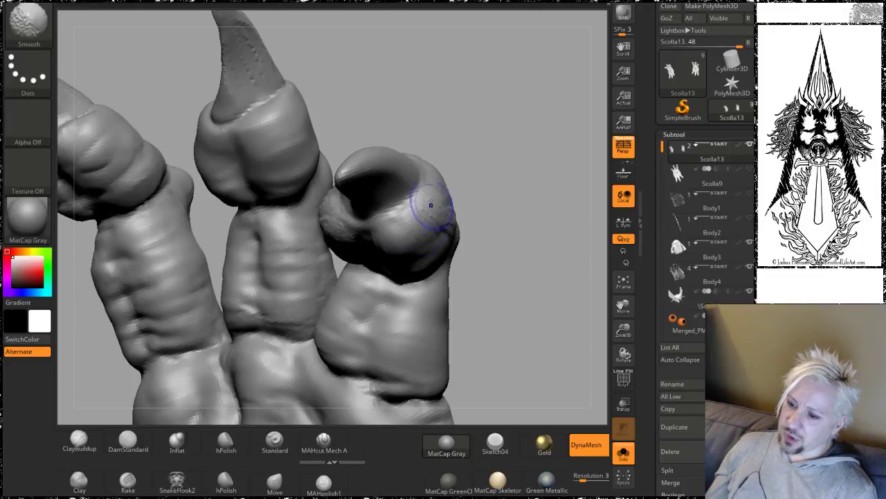
{"action": "mouse_move", "coordinate": [429, 123]}
{"action": "left_mouse_down"}
{"action": "mouse_move", "coordinate": [396, 228]}
{"action": "mouse_move", "coordinate": [382, 195]}
{"action": "left_mouse_up"}
{"action": "mouse_move", "coordinate": [354, 149]}
{"action": "left_mouse_down"}
{"action": "mouse_move", "coordinate": [421, 87]}
{"action": "mouse_move", "coordinate": [395, 73]}
{"action": "left_mouse_up"}
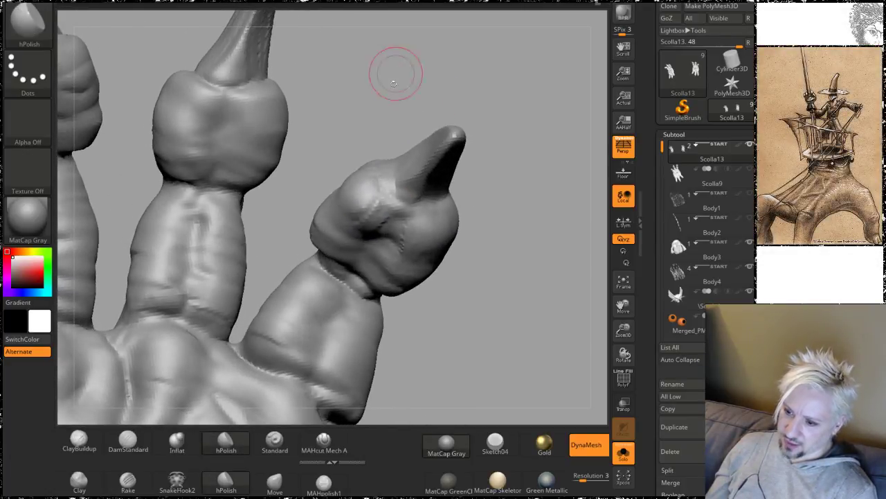
{"action": "mouse_move", "coordinate": [522, 224]}
{"action": "left_mouse_down"}
{"action": "mouse_move", "coordinate": [488, 171]}
{"action": "mouse_move", "coordinate": [432, 201]}
{"action": "mouse_move", "coordinate": [433, 234]}
{"action": "left_mouse_up"}
{"action": "mouse_move", "coordinate": [367, 215]}
{"action": "left_mouse_down", "text": "shift"}
{"action": "mouse_move", "coordinate": [374, 198]}
{"action": "mouse_move", "coordinate": [352, 175]}
{"action": "mouse_move", "coordinate": [358, 219]}
{"action": "left_mouse_up", "text": "shift"}
{"action": "left_click_drag", "start_coordinate": [261, 305], "coordinate": [256, 352]}
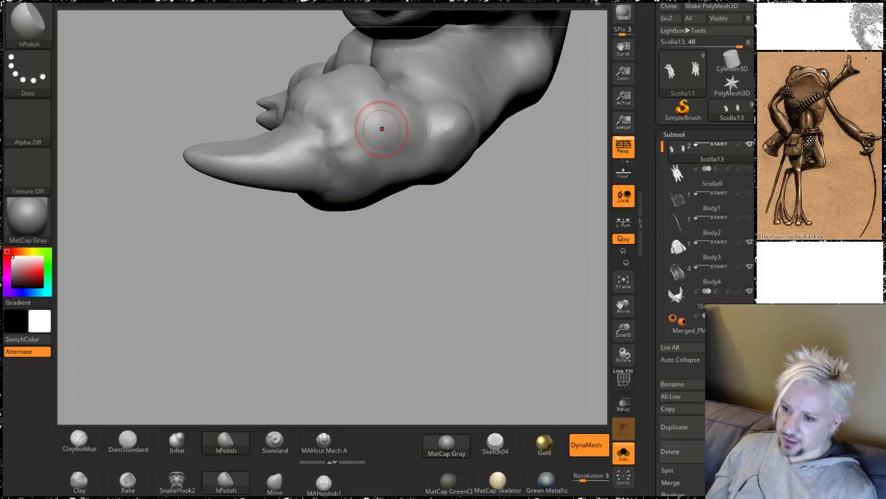
Step: Switch to the DamStandard brush with a smaller brush size, framing the base of the outer finger's claw
{"action": "left_click", "coordinate": [128, 441]}
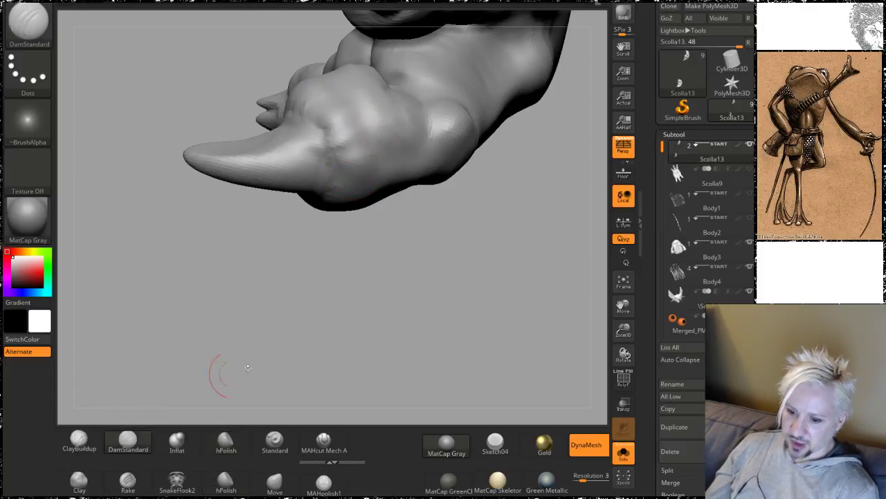
{"action": "left_click_drag", "start_coordinate": [311, 347], "coordinate": [338, 311]}
{"action": "key", "text": "space"}
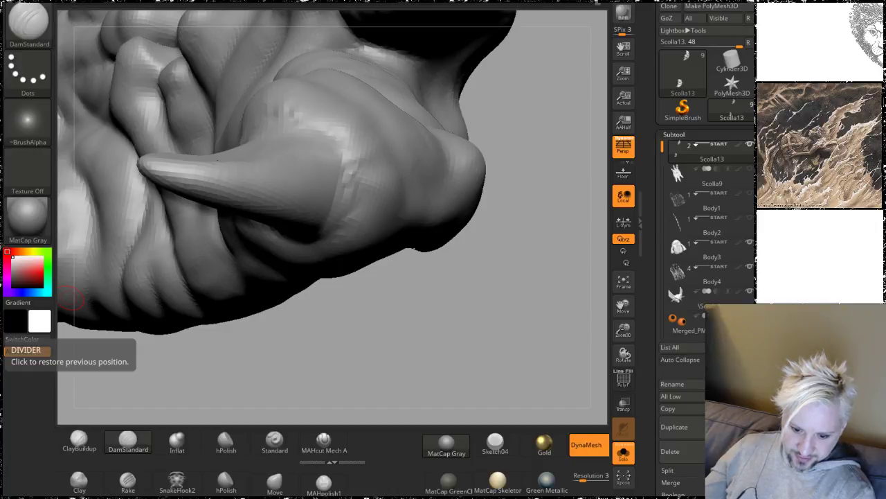
Step: Switch to the web browser and search for "wayne barlowe aliens"
{"action": "key", "text": "alt+Tab"}
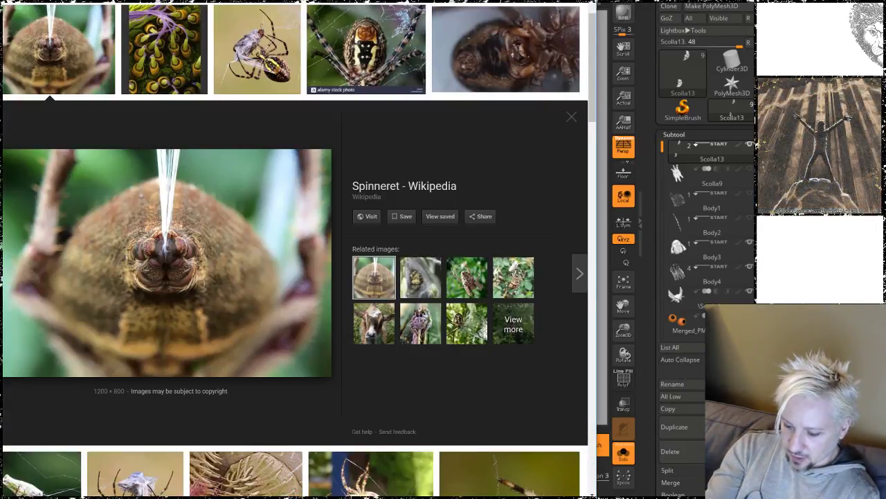
{"action": "type", "text": "wayne bar"}
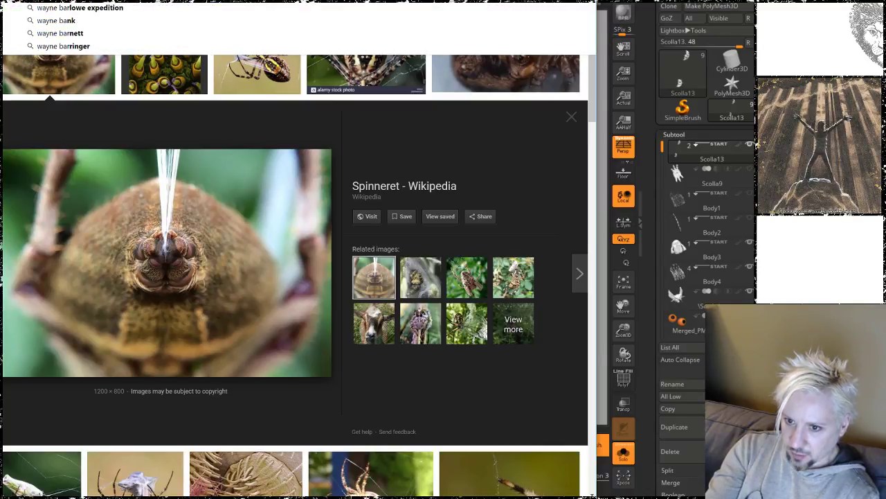
{"action": "type", "text": "lowe"}
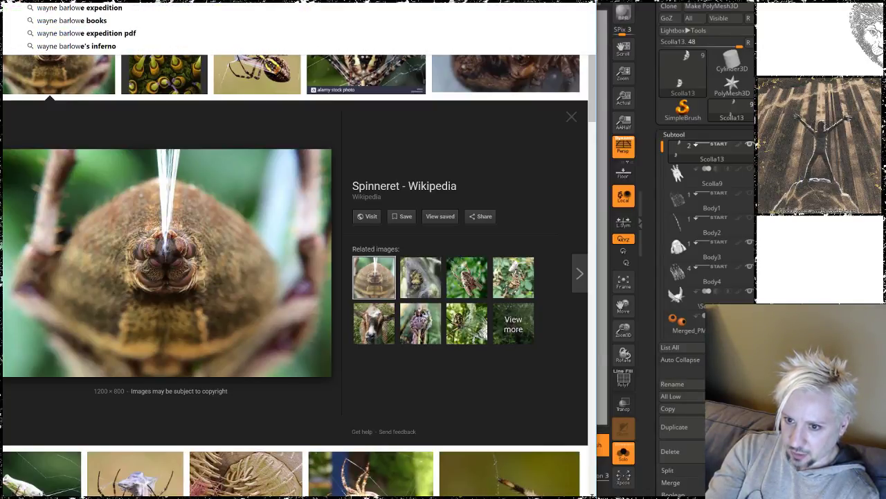
{"action": "type", "text": " a"}
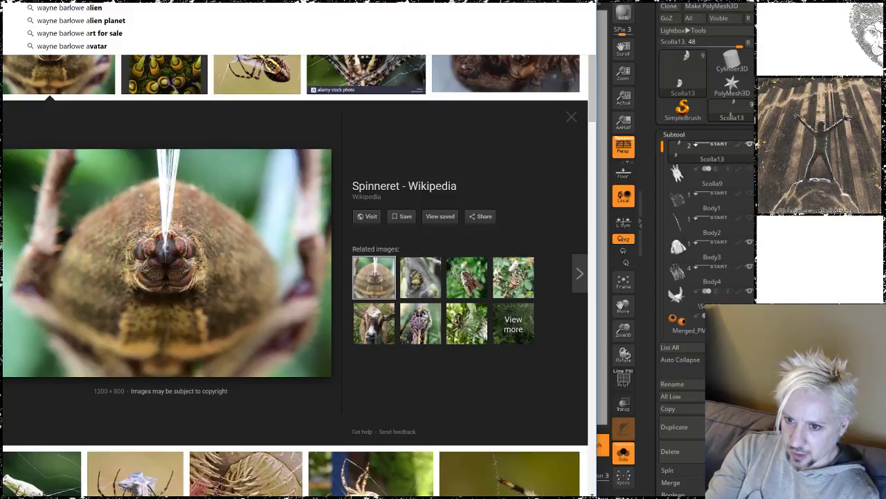
{"action": "type", "text": "liens"}
{"action": "key", "text": "Return"}
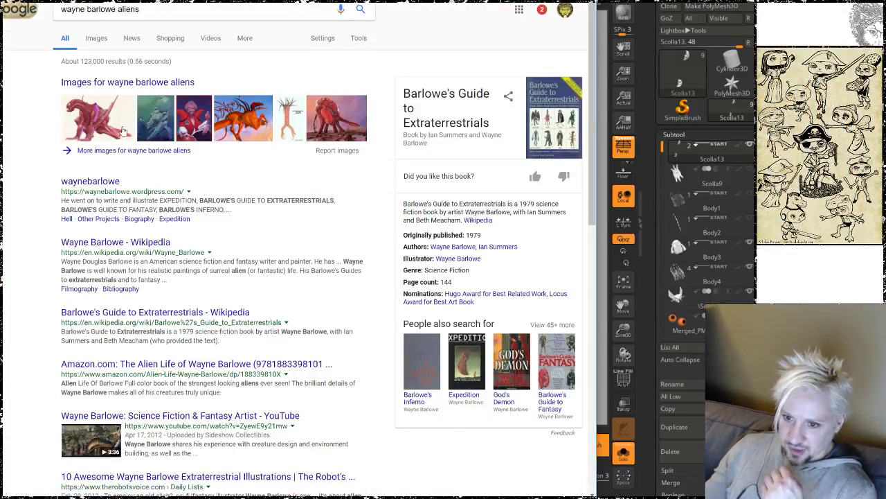
Step: Open the image results and preview the red sac-back, dark striding beast, marine xenomorph and Daggerwrist paintings, closing the preview at the end
{"action": "left_click", "coordinate": [320, 122]}
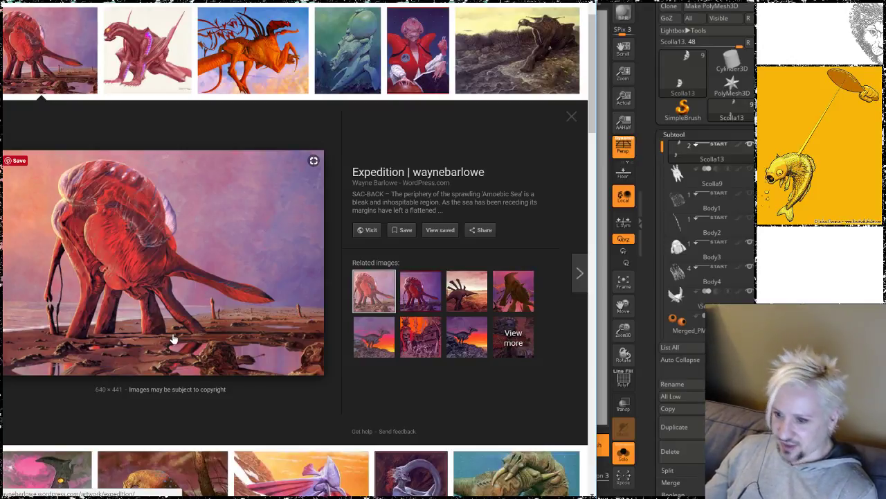
{"action": "left_click", "coordinate": [524, 57]}
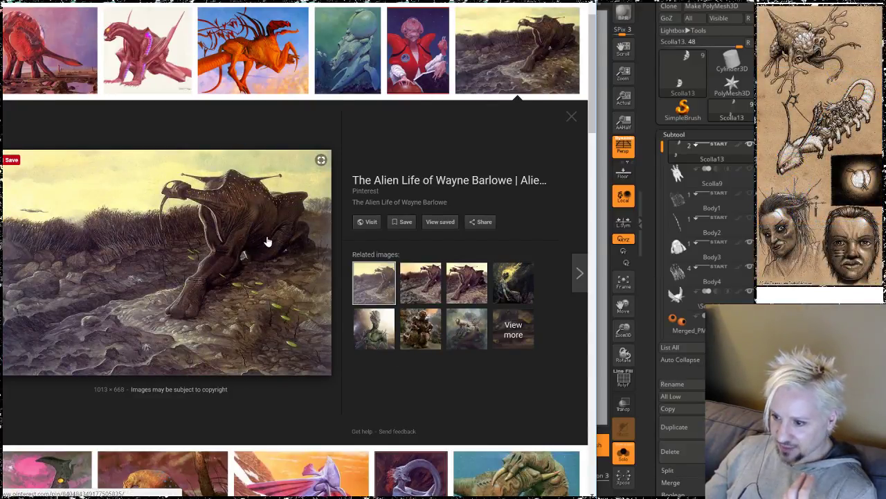
{"action": "left_click", "coordinate": [344, 73]}
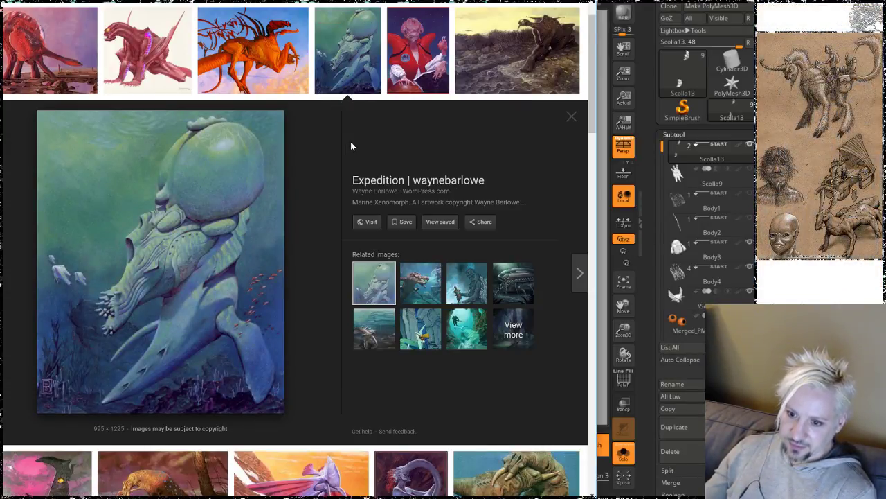
{"action": "left_click", "coordinate": [269, 47]}
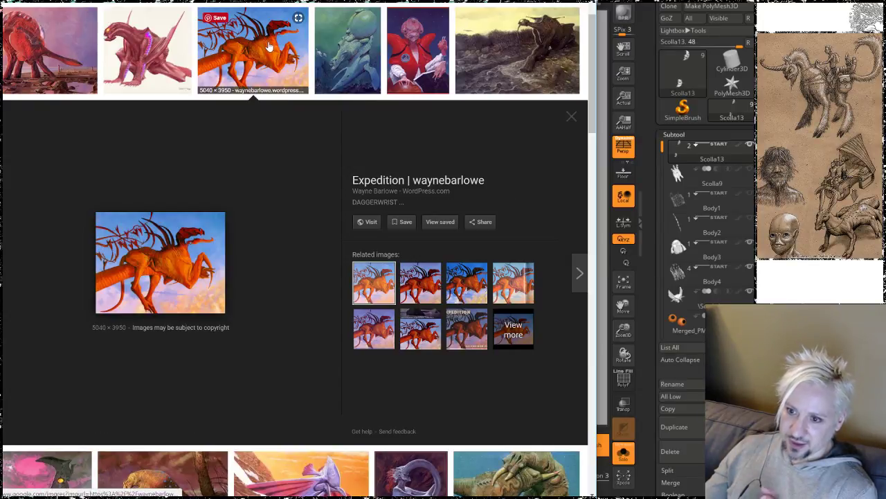
{"action": "left_click", "coordinate": [573, 118]}
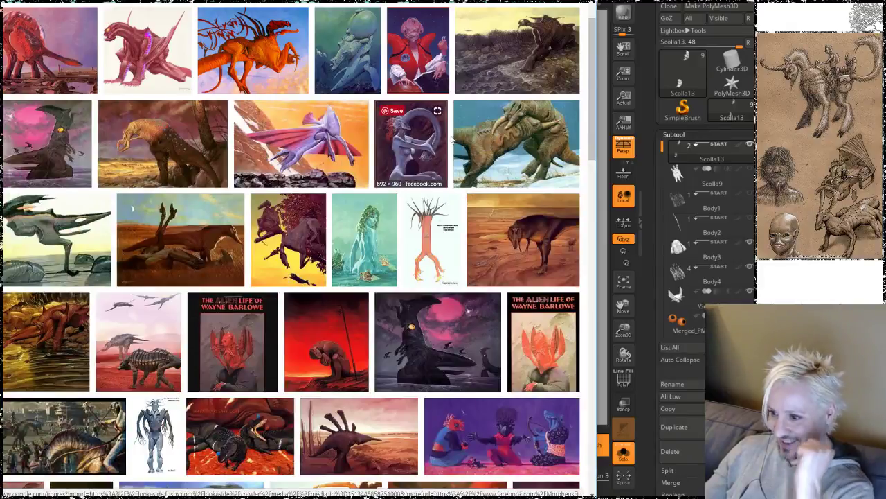
Step: Preview the ritual combat, Springwing and pink-sky creature paintings, closing the preview at the end
{"action": "left_click", "coordinate": [523, 142]}
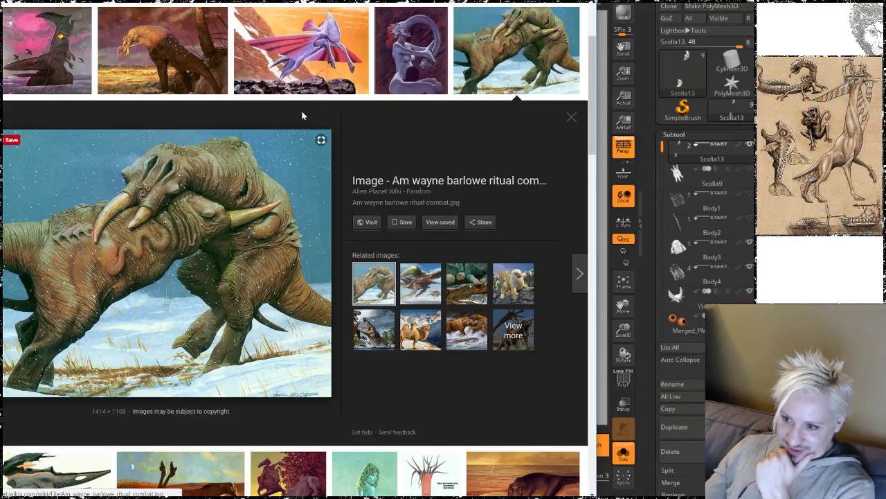
{"action": "left_click", "coordinate": [302, 73]}
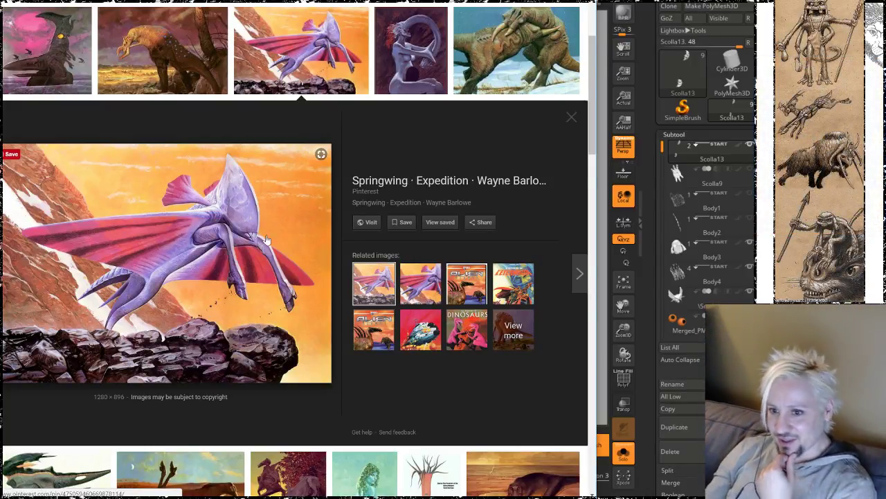
{"action": "left_click", "coordinate": [61, 66]}
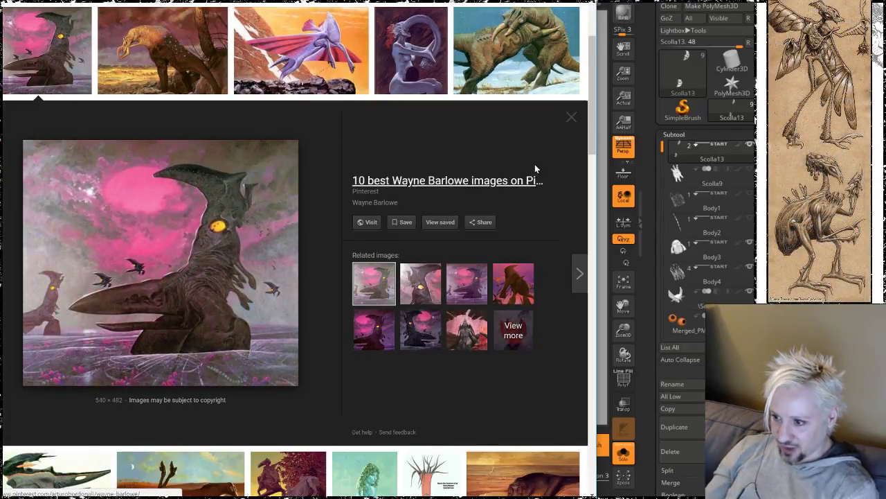
{"action": "left_click", "coordinate": [571, 118]}
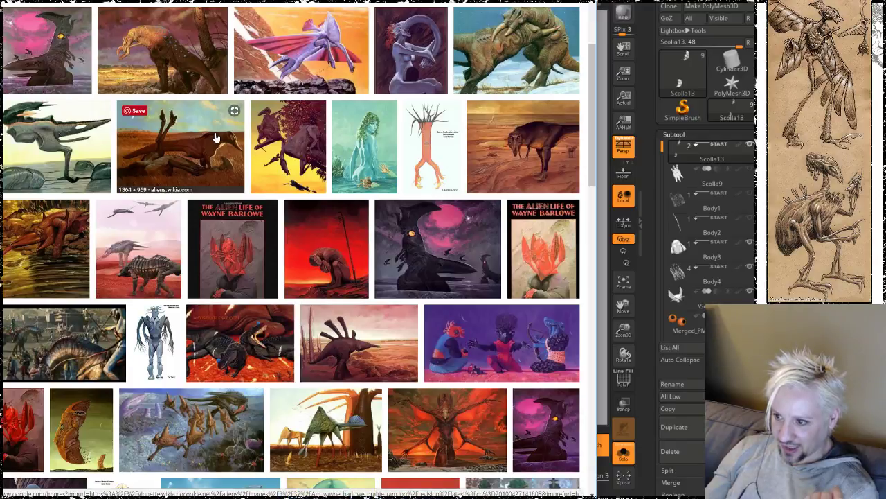
Step: Browse further through the image results and preview the Rayback painting
{"action": "scroll", "coordinate": [215, 139], "scroll_direction": "up", "scroll_amount": 2}
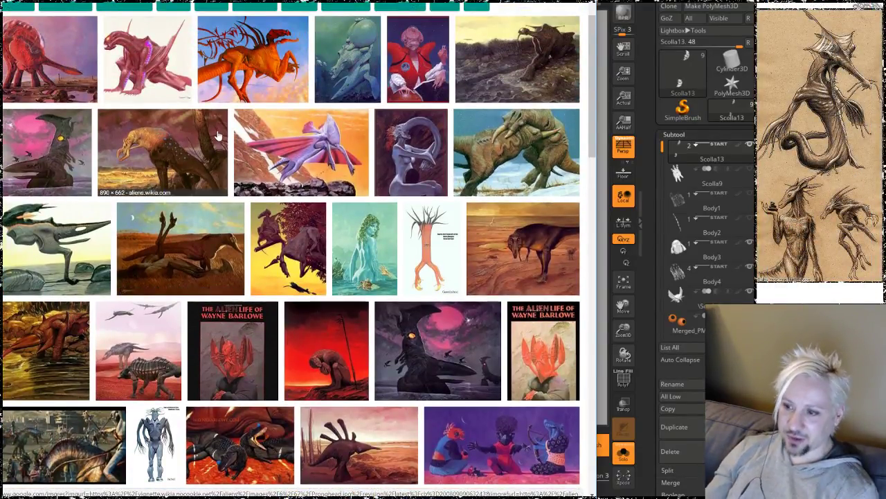
{"action": "scroll", "coordinate": [224, 139], "scroll_direction": "down", "scroll_amount": 2}
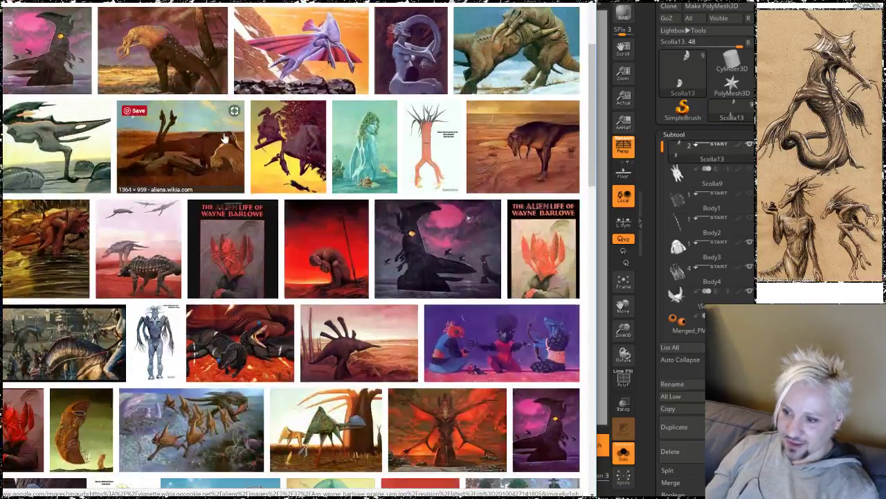
{"action": "scroll", "coordinate": [224, 138], "scroll_direction": "down", "scroll_amount": 1}
{"action": "scroll", "coordinate": [224, 138], "scroll_direction": "down", "scroll_amount": 2}
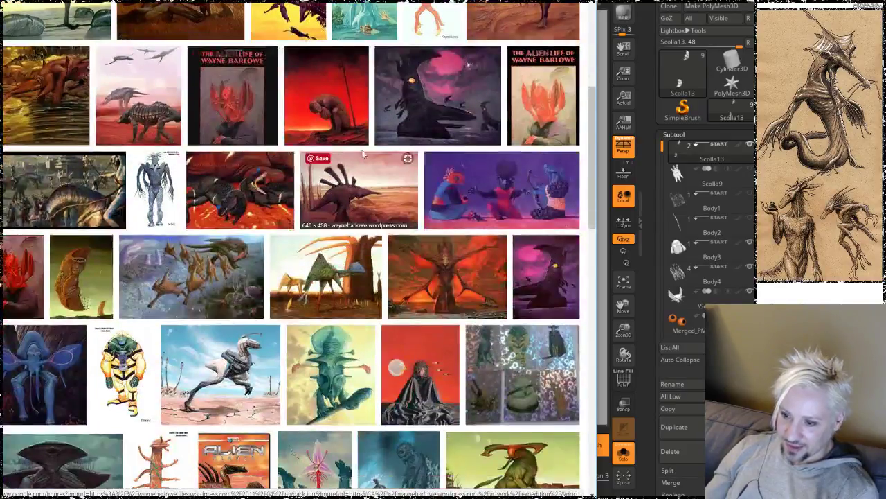
{"action": "left_click", "coordinate": [346, 176]}
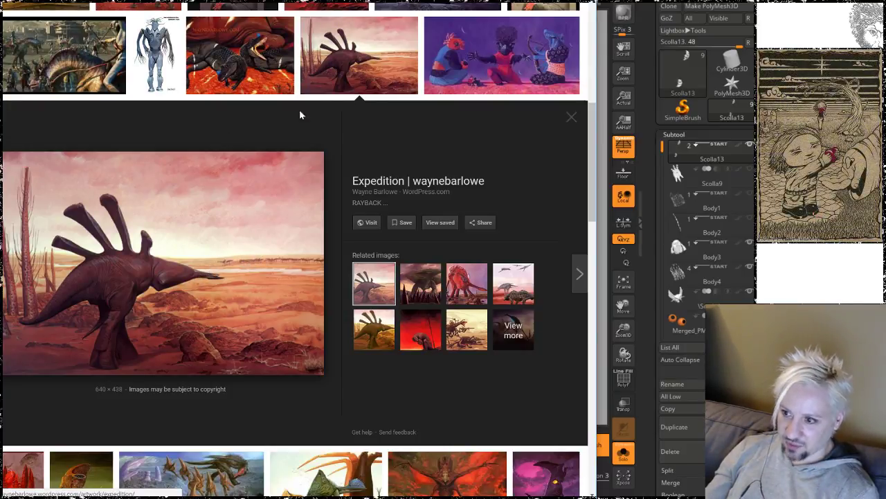
Step: Switch back to ZBrush and carve a crease with DamStandard where the outer finger's claw meets the flesh
{"action": "key", "text": "alt+Tab"}
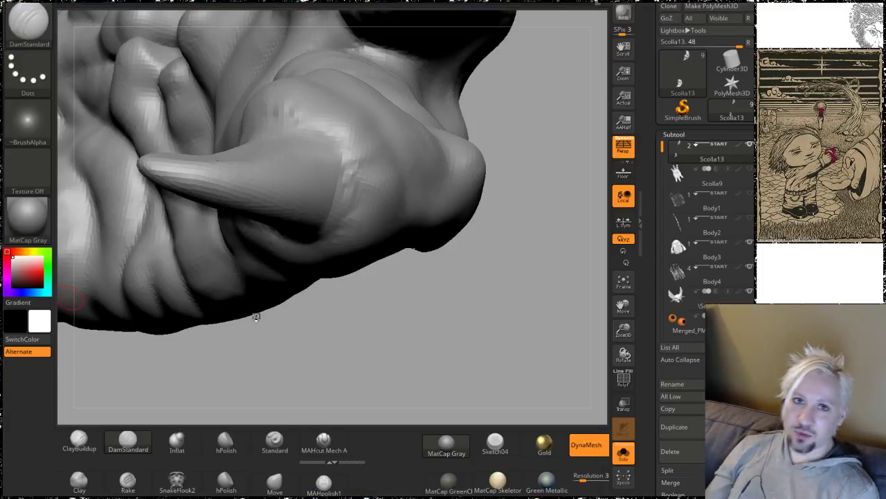
{"action": "mouse_move", "coordinate": [419, 353]}
{"action": "left_mouse_down"}
{"action": "mouse_move", "coordinate": [471, 283]}
{"action": "mouse_move", "coordinate": [467, 252]}
{"action": "mouse_move", "coordinate": [482, 264]}
{"action": "left_mouse_up"}
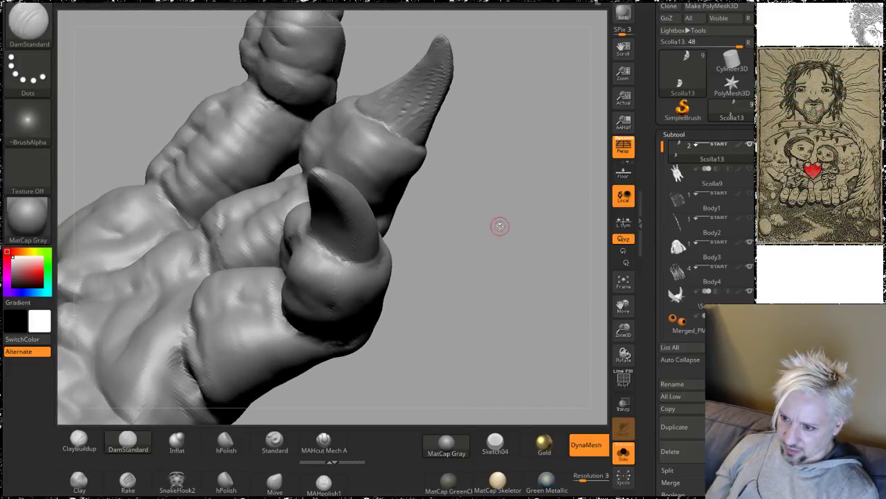
{"action": "mouse_move", "coordinate": [500, 225]}
{"action": "left_mouse_down"}
{"action": "mouse_move", "coordinate": [509, 216]}
{"action": "mouse_move", "coordinate": [485, 256]}
{"action": "left_mouse_up"}
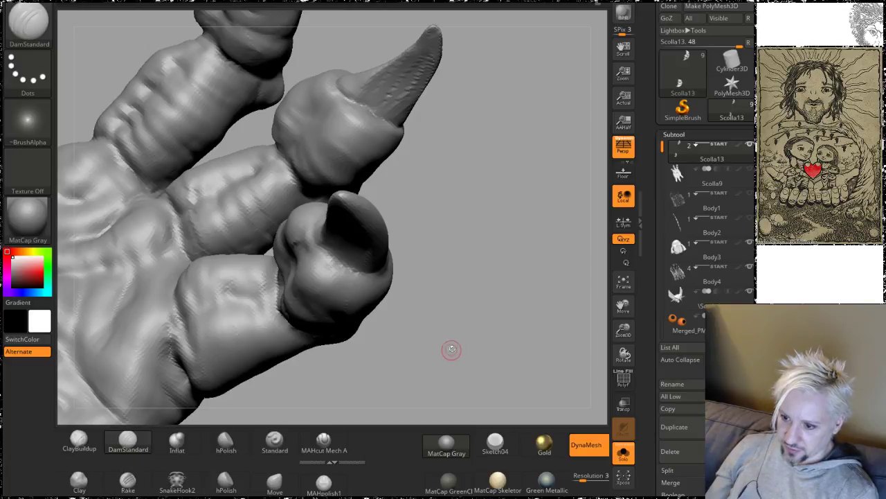
{"action": "left_click_drag", "start_coordinate": [452, 349], "coordinate": [462, 366], "text": "alt"}
{"action": "left_click_drag", "start_coordinate": [356, 296], "coordinate": [293, 254]}
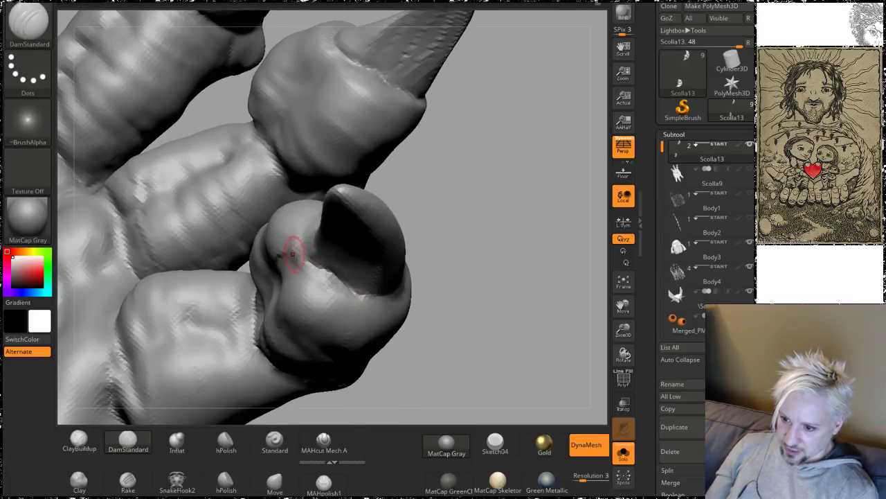
{"action": "left_click_drag", "start_coordinate": [519, 260], "coordinate": [443, 270]}
{"action": "mouse_move", "coordinate": [353, 294]}
{"action": "left_mouse_down"}
{"action": "mouse_move", "coordinate": [370, 302]}
{"action": "mouse_move", "coordinate": [415, 277]}
{"action": "left_mouse_up"}
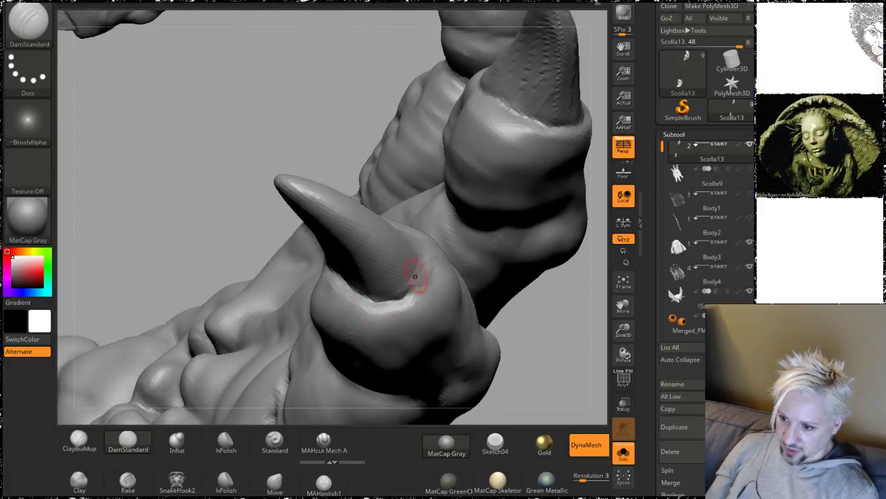
Step: Carve DamStandard creases around the bases of the claws, covering the top, sides and underside where each claw meets the fingertip
{"action": "left_click_drag", "start_coordinate": [336, 112], "coordinate": [295, 156]}
{"action": "mouse_move", "coordinate": [397, 307]}
{"action": "left_mouse_down"}
{"action": "mouse_move", "coordinate": [418, 250]}
{"action": "mouse_move", "coordinate": [392, 216]}
{"action": "left_mouse_up"}
{"action": "right_click_drag", "start_coordinate": [196, 315], "coordinate": [296, 296]}
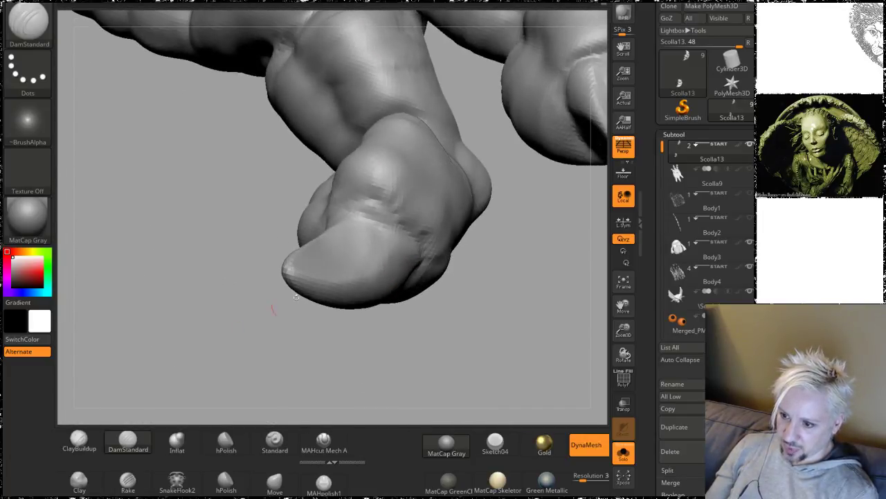
{"action": "mouse_move", "coordinate": [422, 235]}
{"action": "left_mouse_down"}
{"action": "mouse_move", "coordinate": [376, 202]}
{"action": "mouse_move", "coordinate": [383, 212]}
{"action": "mouse_move", "coordinate": [345, 213]}
{"action": "left_mouse_up"}
{"action": "mouse_move", "coordinate": [520, 299]}
{"action": "left_mouse_down"}
{"action": "mouse_move", "coordinate": [530, 307]}
{"action": "mouse_move", "coordinate": [505, 301]}
{"action": "left_mouse_up"}
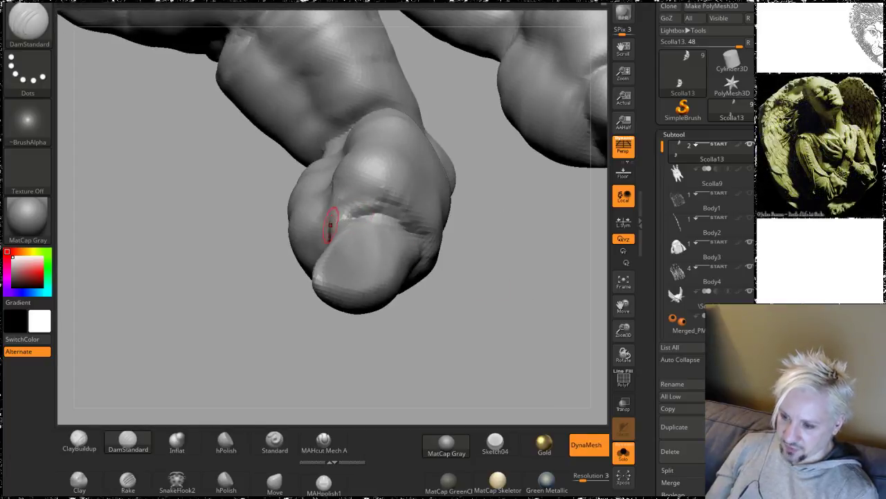
{"action": "mouse_move", "coordinate": [307, 385]}
{"action": "right_mouse_down"}
{"action": "mouse_move", "coordinate": [336, 381]}
{"action": "mouse_move", "coordinate": [333, 243]}
{"action": "right_mouse_up"}
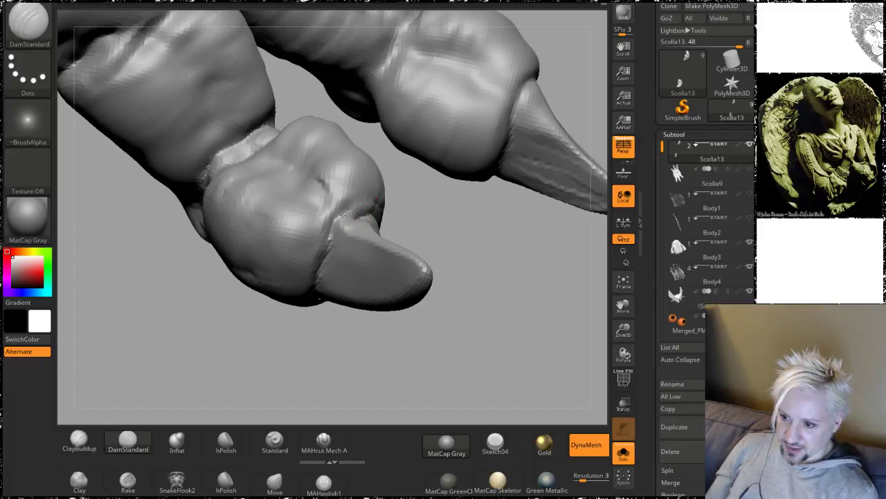
{"action": "mouse_move", "coordinate": [408, 393]}
{"action": "right_mouse_down"}
{"action": "mouse_move", "coordinate": [398, 333]}
{"action": "mouse_move", "coordinate": [433, 144]}
{"action": "mouse_move", "coordinate": [386, 208]}
{"action": "right_mouse_up"}
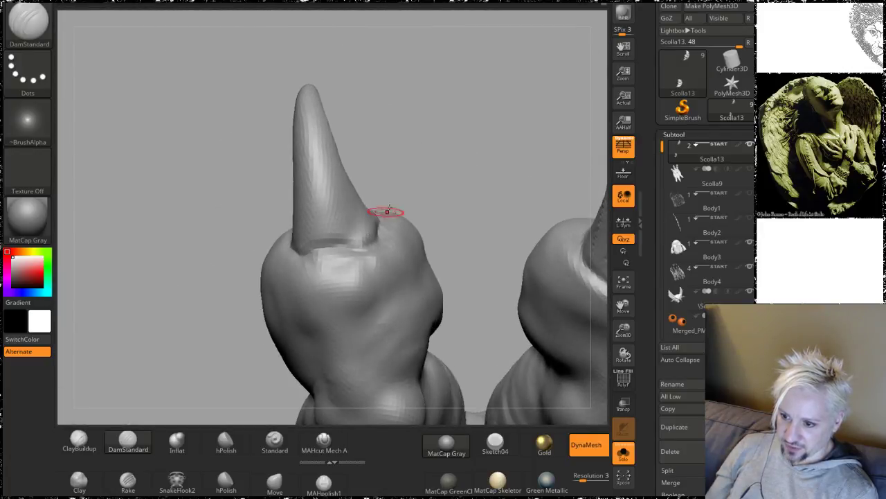
{"action": "mouse_move", "coordinate": [437, 150]}
{"action": "right_mouse_down"}
{"action": "mouse_move", "coordinate": [439, 228]}
{"action": "mouse_move", "coordinate": [457, 228]}
{"action": "mouse_move", "coordinate": [428, 238]}
{"action": "mouse_move", "coordinate": [431, 245]}
{"action": "mouse_move", "coordinate": [362, 203]}
{"action": "mouse_move", "coordinate": [396, 242]}
{"action": "right_mouse_up"}
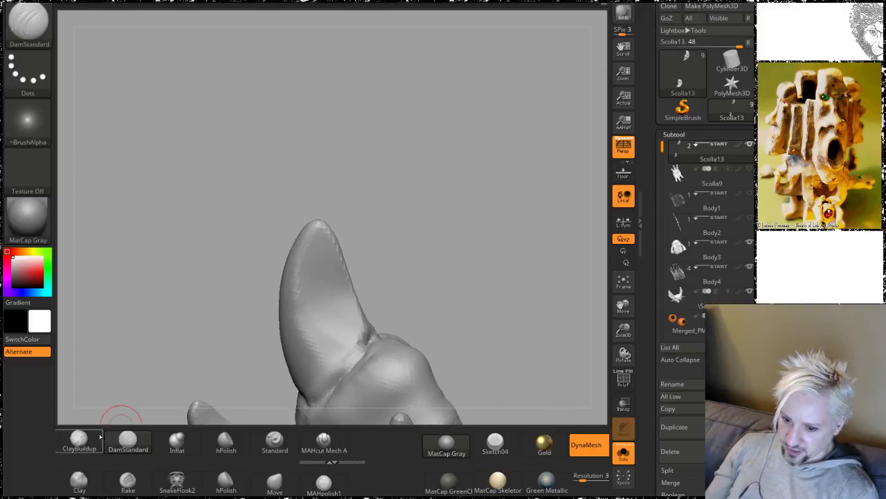
Step: Roughen the inner face of the claw with ClayBuildup strokes running from its base to its tip, working from both sides
{"action": "left_click", "coordinate": [79, 441]}
{"action": "mouse_move", "coordinate": [325, 304]}
{"action": "left_mouse_down"}
{"action": "mouse_move", "coordinate": [340, 347]}
{"action": "mouse_move", "coordinate": [332, 326]}
{"action": "mouse_move", "coordinate": [348, 340]}
{"action": "mouse_move", "coordinate": [321, 227]}
{"action": "left_mouse_up"}
{"action": "mouse_move", "coordinate": [356, 350]}
{"action": "left_mouse_down"}
{"action": "mouse_move", "coordinate": [345, 267]}
{"action": "mouse_move", "coordinate": [319, 270]}
{"action": "left_mouse_up"}
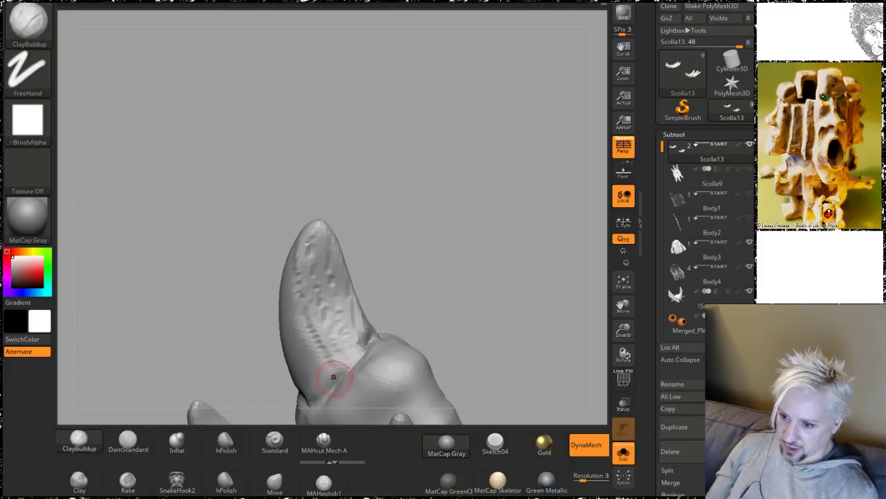
{"action": "left_click_drag", "start_coordinate": [336, 379], "coordinate": [311, 322]}
{"action": "mouse_move", "coordinate": [365, 132]}
{"action": "left_mouse_down"}
{"action": "mouse_move", "coordinate": [451, 178]}
{"action": "mouse_move", "coordinate": [470, 178]}
{"action": "left_mouse_up"}
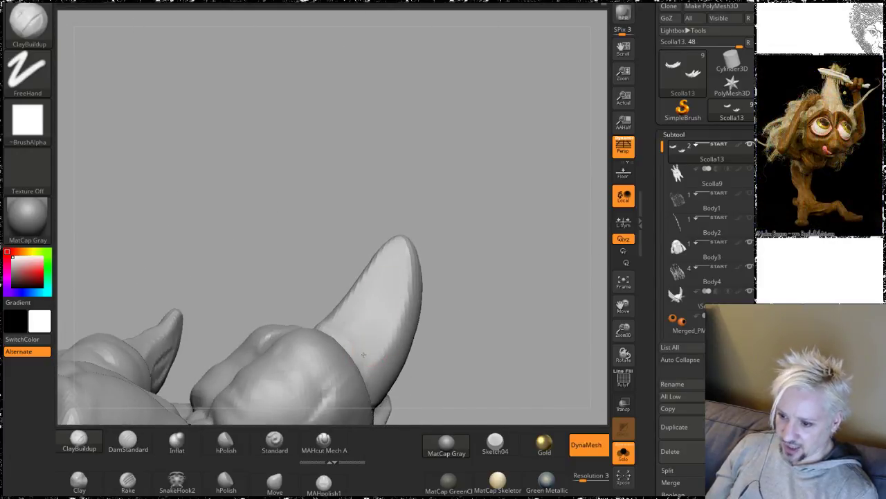
{"action": "mouse_move", "coordinate": [369, 347]}
{"action": "left_mouse_down"}
{"action": "mouse_move", "coordinate": [399, 254]}
{"action": "mouse_move", "coordinate": [367, 297]}
{"action": "mouse_move", "coordinate": [390, 250]}
{"action": "left_mouse_up"}
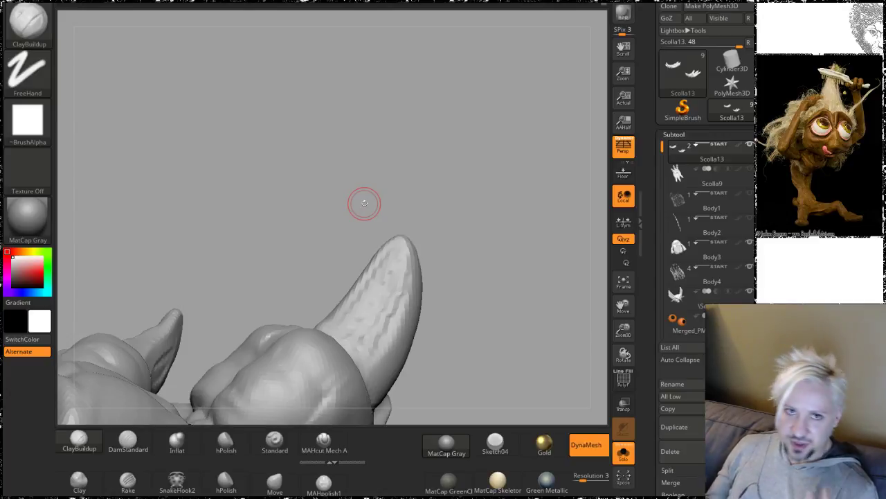
Step: Build up rough ClayBuildup ridges on the neighbouring claws' sides and undersides, and lightly smooth the strokes
{"action": "mouse_move", "coordinate": [488, 238]}
{"action": "right_mouse_down"}
{"action": "mouse_move", "coordinate": [481, 245]}
{"action": "mouse_move", "coordinate": [463, 206]}
{"action": "mouse_move", "coordinate": [429, 211]}
{"action": "right_mouse_up"}
{"action": "left_click_drag", "start_coordinate": [351, 381], "coordinate": [423, 266]}
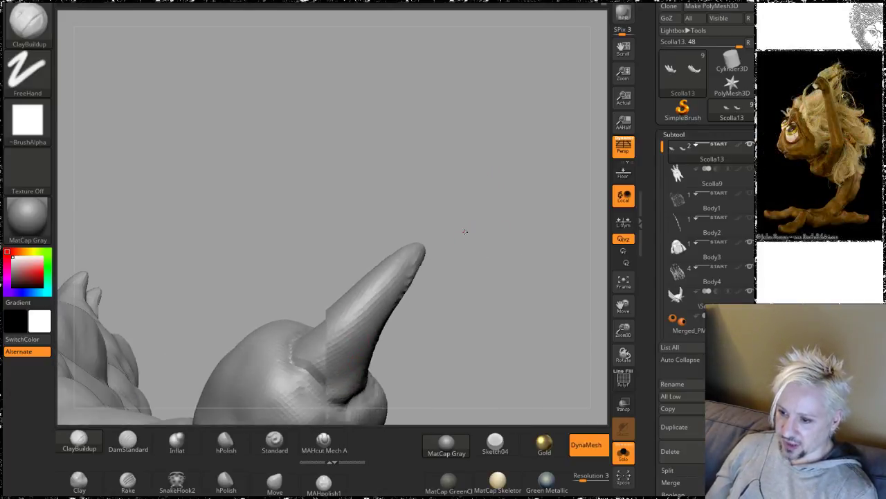
{"action": "right_click_drag", "start_coordinate": [467, 232], "coordinate": [442, 197]}
{"action": "mouse_move", "coordinate": [302, 367]}
{"action": "left_mouse_down"}
{"action": "mouse_move", "coordinate": [326, 309]}
{"action": "mouse_move", "coordinate": [318, 360]}
{"action": "left_mouse_up"}
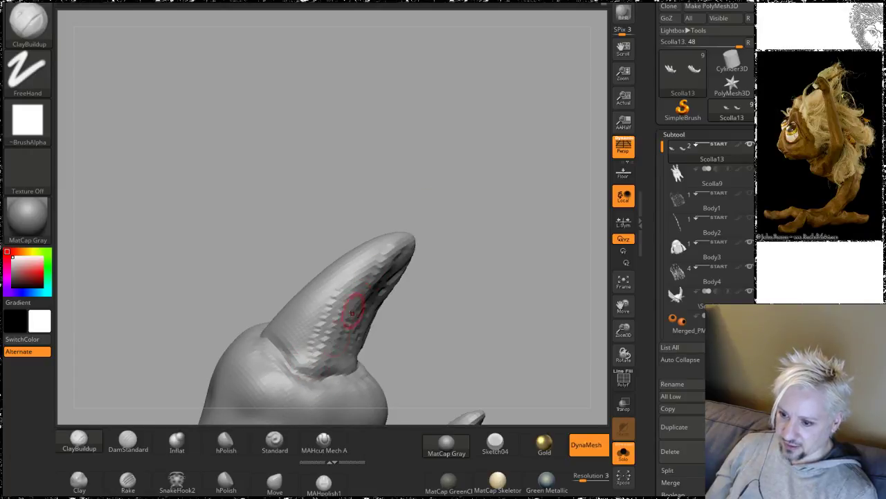
{"action": "right_click_drag", "start_coordinate": [471, 302], "coordinate": [419, 265]}
{"action": "key", "text": "shift"}
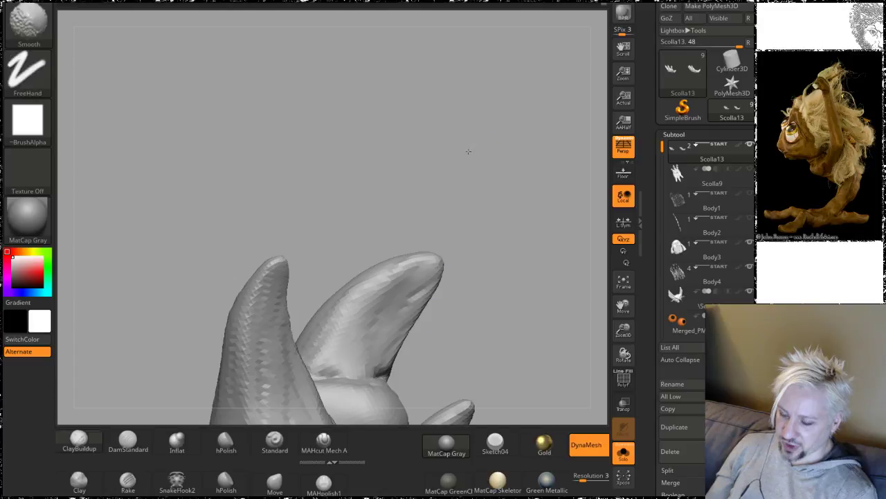
{"action": "left_click_drag", "start_coordinate": [468, 152], "coordinate": [392, 311]}
{"action": "key", "text": "shift"}
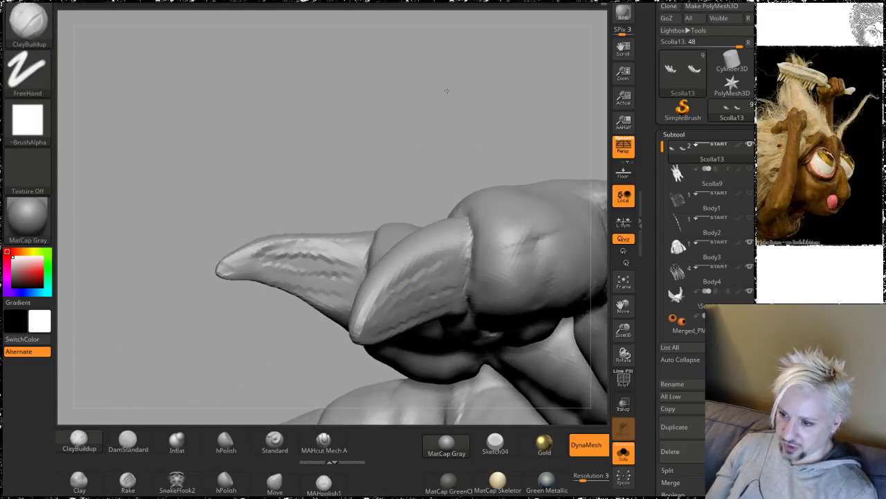
Step: Add ClayBuildup ridges along the sides and upper surface of the remaining claws on the hand
{"action": "left_click_drag", "start_coordinate": [372, 172], "coordinate": [405, 205], "text": "alt"}
{"action": "left_click_drag", "start_coordinate": [340, 279], "coordinate": [392, 342], "text": "alt"}
{"action": "mouse_move", "coordinate": [392, 341]}
{"action": "right_mouse_down"}
{"action": "mouse_move", "coordinate": [377, 236]}
{"action": "mouse_move", "coordinate": [384, 250]}
{"action": "mouse_move", "coordinate": [358, 228]}
{"action": "right_mouse_up"}
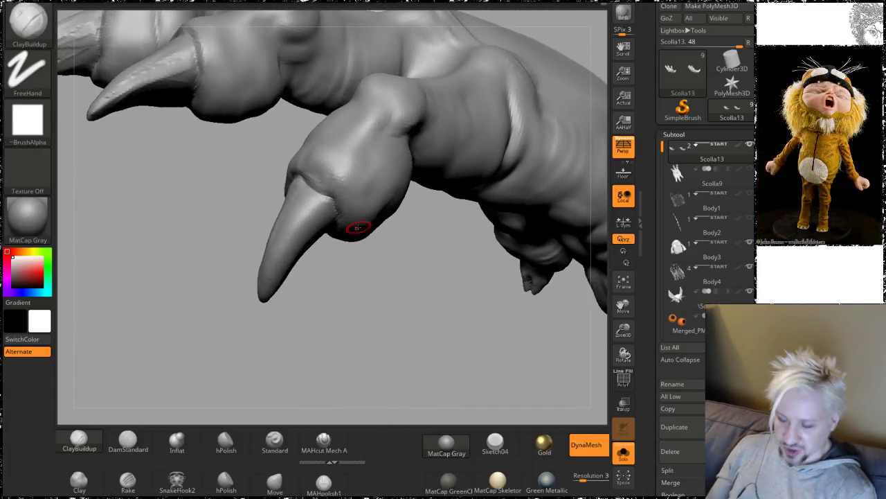
{"action": "left_click_drag", "start_coordinate": [358, 286], "coordinate": [416, 338]}
{"action": "right_click_drag", "start_coordinate": [137, 202], "coordinate": [344, 361]}
{"action": "left_click_drag", "start_coordinate": [323, 358], "coordinate": [324, 316]}
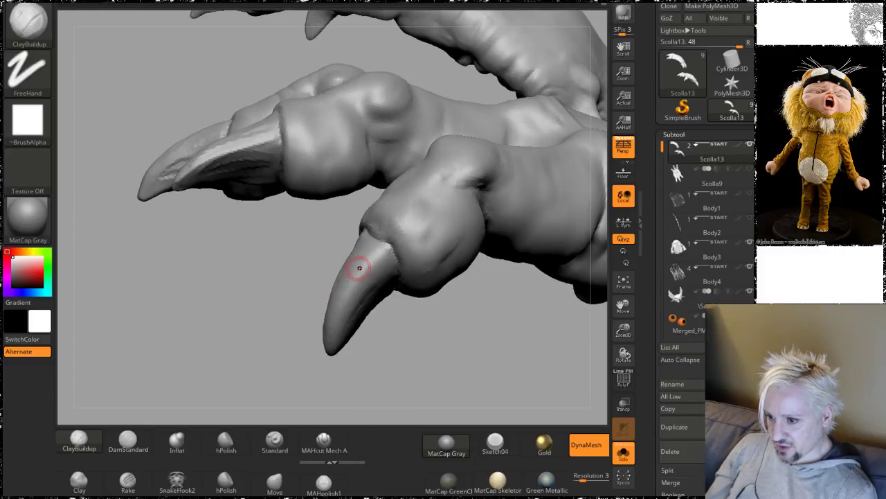
{"action": "left_click_drag", "start_coordinate": [416, 325], "coordinate": [297, 329]}
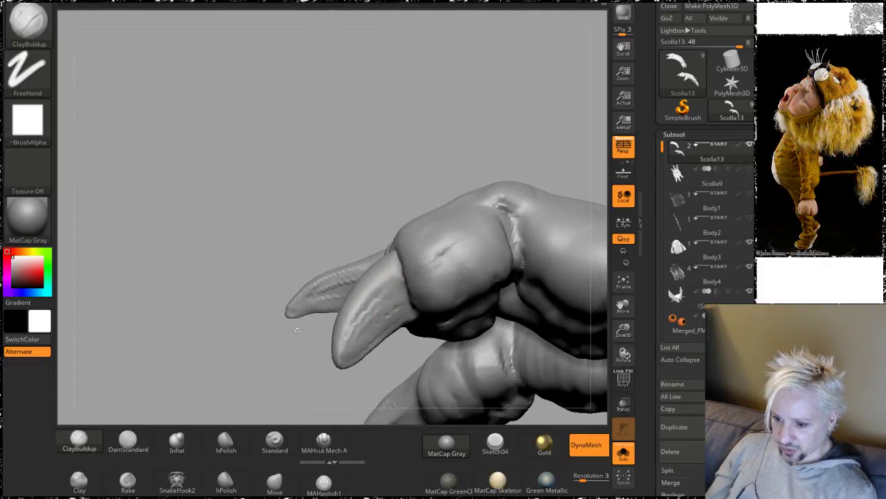
Step: Examine the palm and all the claws, and turn off Solo to check the hands against the creature's arms and body
{"action": "left_click_drag", "start_coordinate": [232, 362], "coordinate": [144, 242], "text": "alt"}
{"action": "left_click_drag", "start_coordinate": [219, 299], "coordinate": [244, 211]}
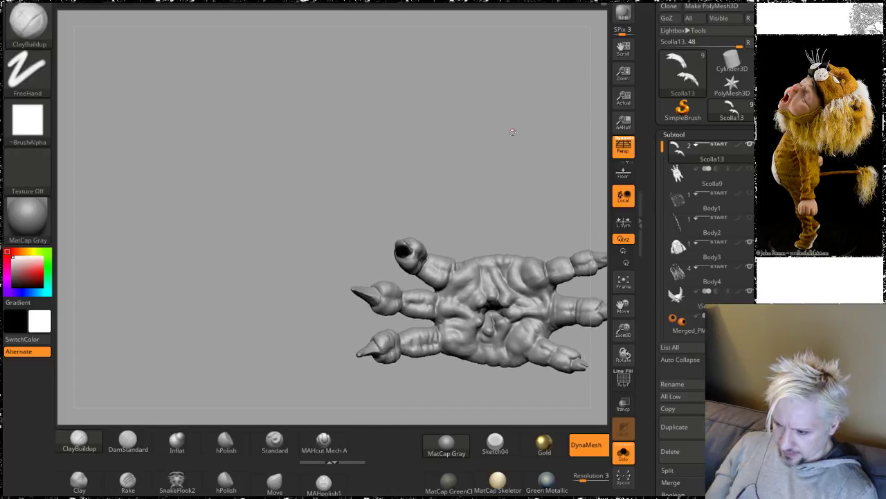
{"action": "left_click_drag", "start_coordinate": [512, 132], "coordinate": [432, 127], "text": "alt"}
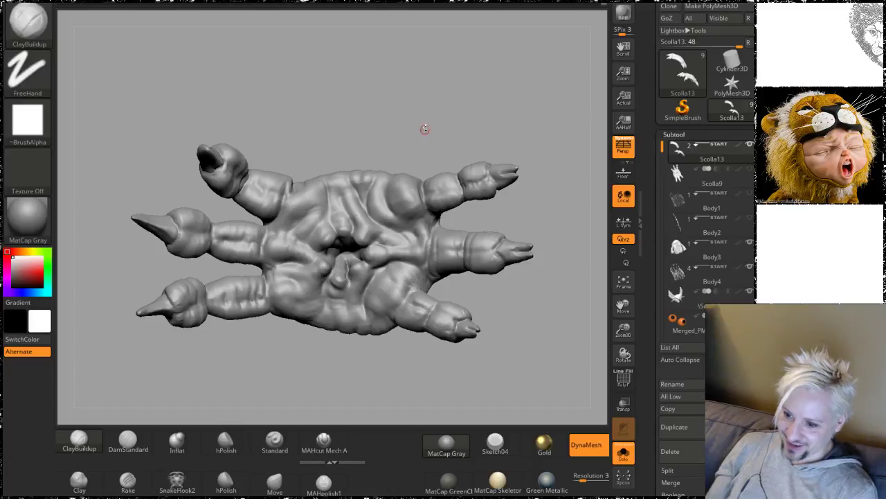
{"action": "left_click_drag", "start_coordinate": [425, 128], "coordinate": [599, 400], "text": "alt"}
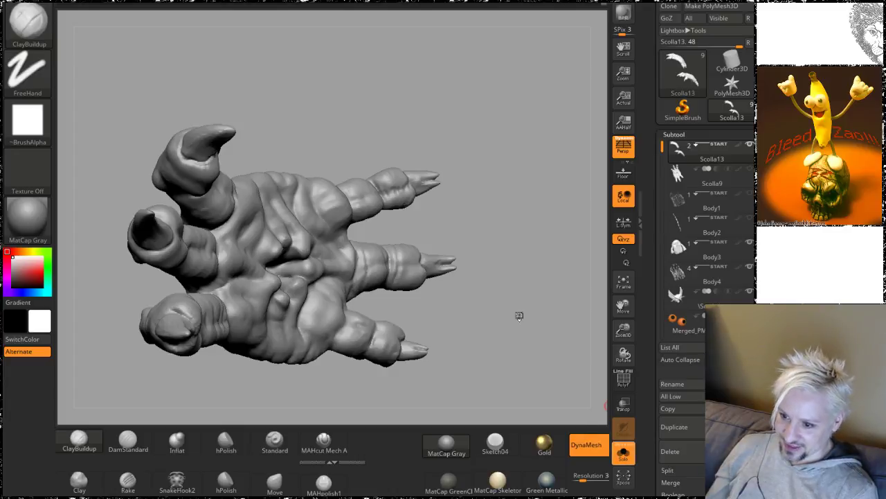
{"action": "left_click_drag", "start_coordinate": [526, 359], "coordinate": [441, 252]}
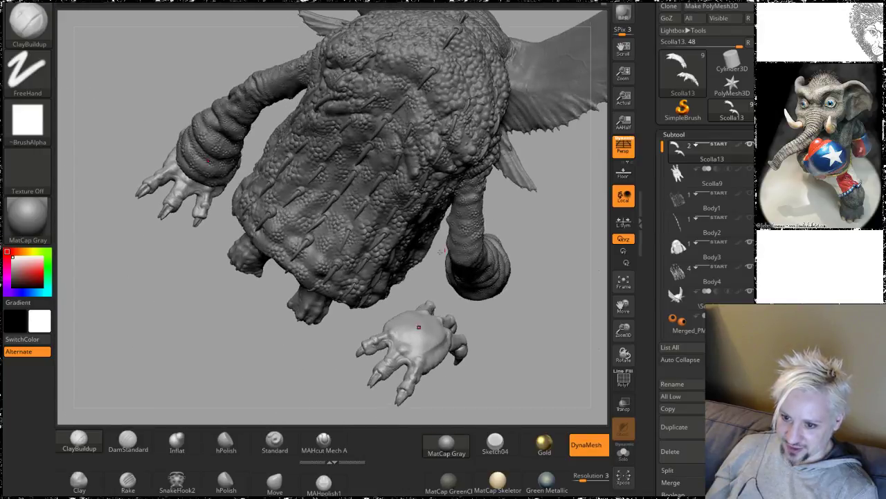
{"action": "left_click_drag", "start_coordinate": [217, 322], "coordinate": [417, 187]}
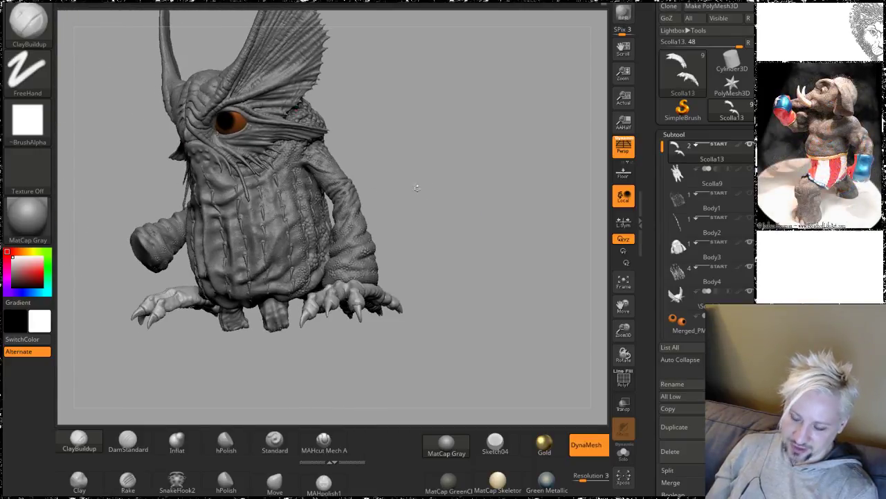
{"action": "mouse_move", "coordinate": [472, 272]}
{"action": "left_mouse_down", "text": "alt"}
{"action": "mouse_move", "coordinate": [492, 312]}
{"action": "mouse_move", "coordinate": [457, 133]}
{"action": "mouse_move", "coordinate": [491, 263]}
{"action": "mouse_move", "coordinate": [469, 184]}
{"action": "mouse_move", "coordinate": [458, 282]}
{"action": "left_mouse_up", "text": "alt"}
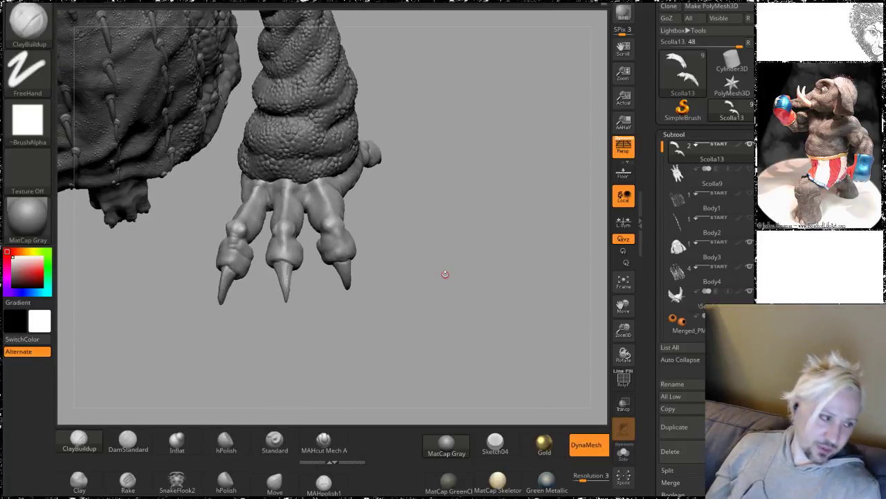
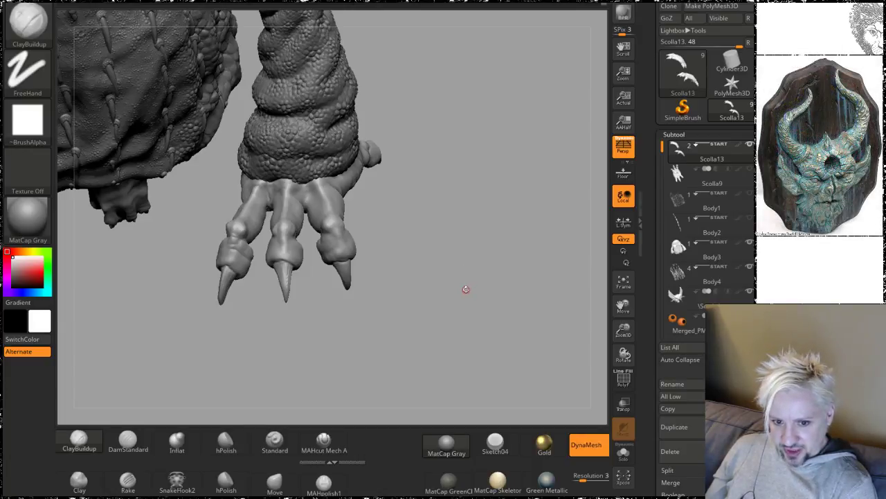
{"action": "left_click_drag", "start_coordinate": [472, 315], "coordinate": [451, 279]}
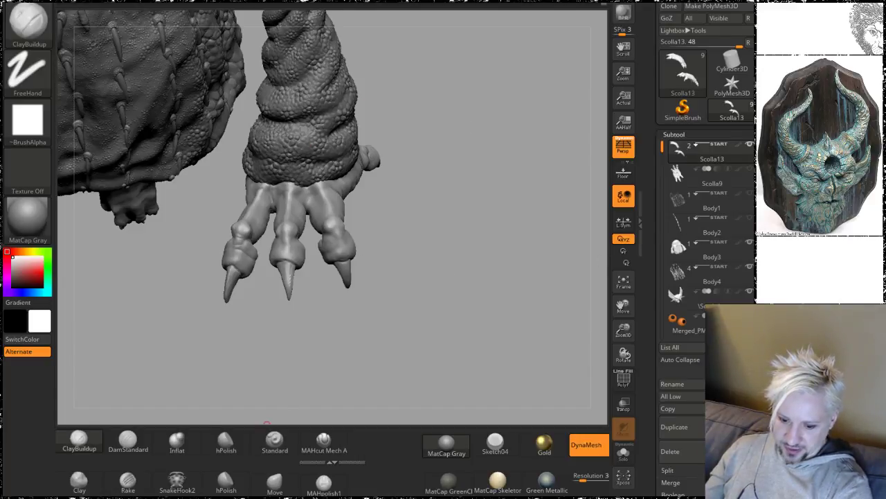
Step: Switch to the browser and run a Google search for "itzel"
{"action": "key", "text": "alt+Tab"}
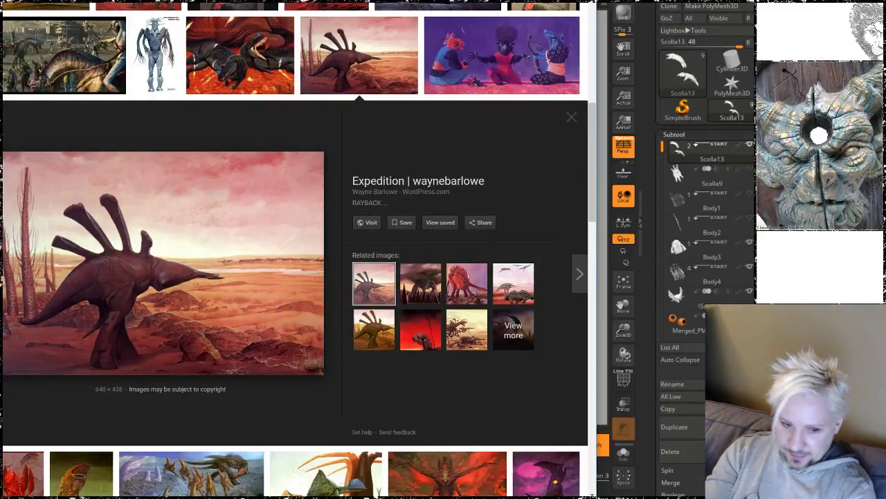
{"action": "type", "text": "iy"}
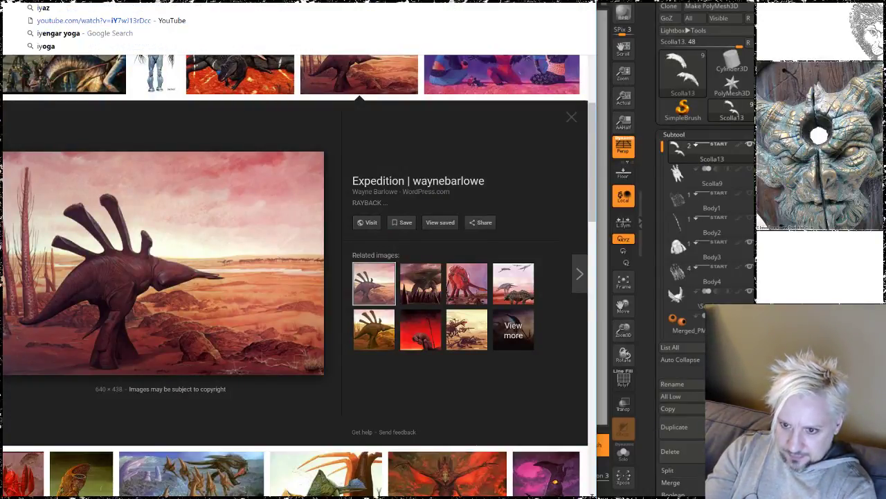
{"action": "key", "text": "BackSpace"}
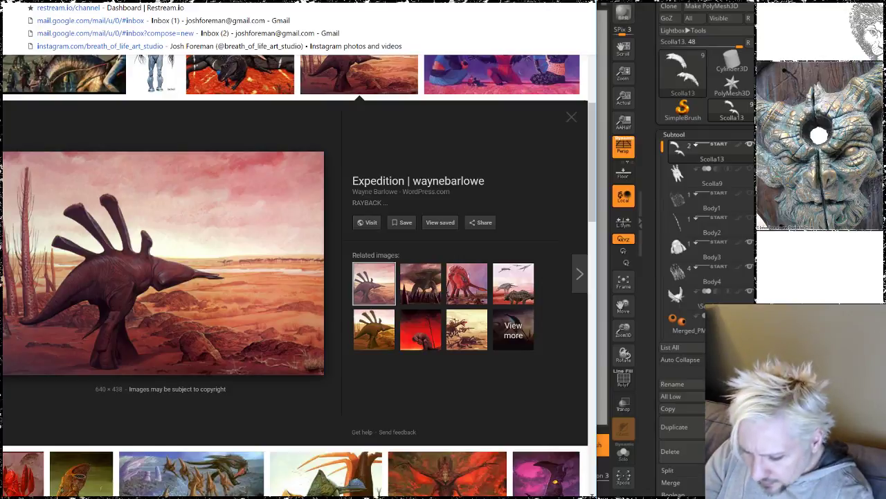
{"action": "type", "text": "tx"}
{"action": "key", "text": "BackSpace"}
{"action": "type", "text": "z"}
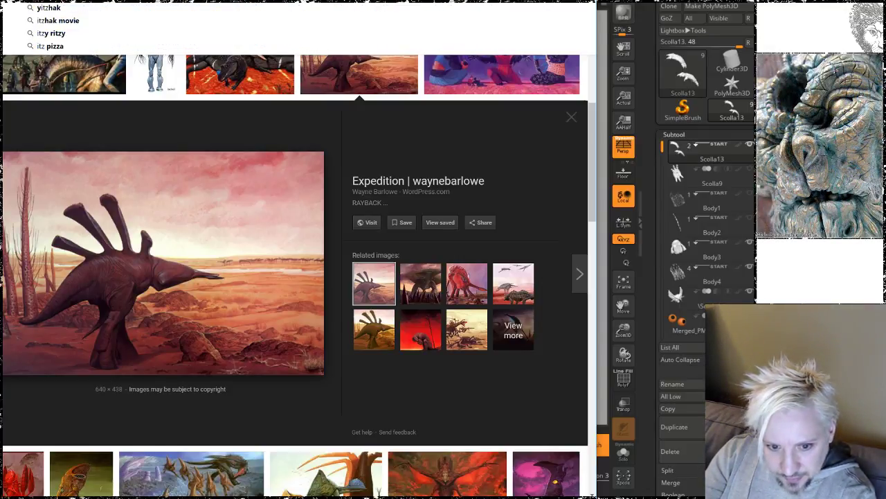
{"action": "type", "text": "el"}
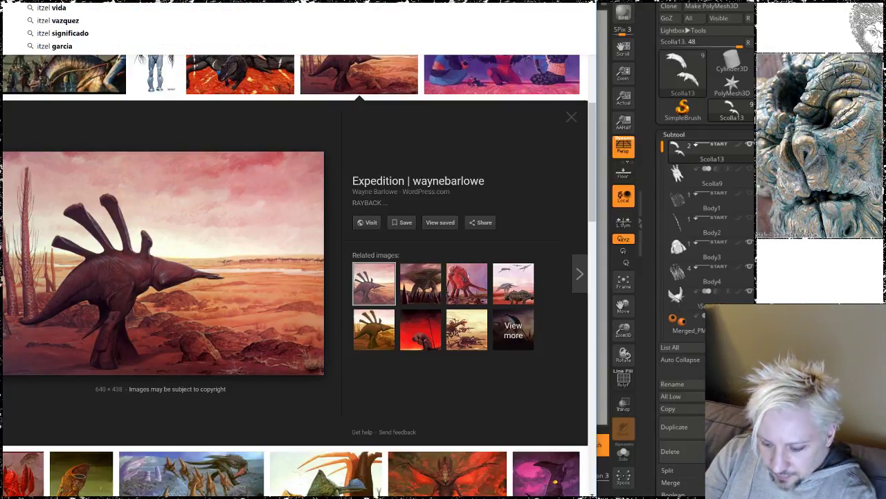
{"action": "key", "text": "Return"}
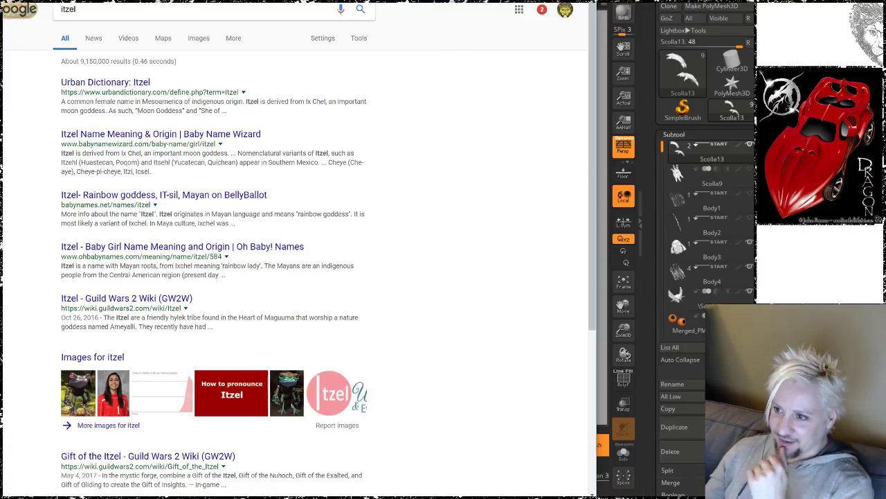
Step: Switch back to ZBrush and carve DamStandard wrinkles and creases around the knuckles and along the backs of the fingers
{"action": "key", "text": "alt+Tab"}
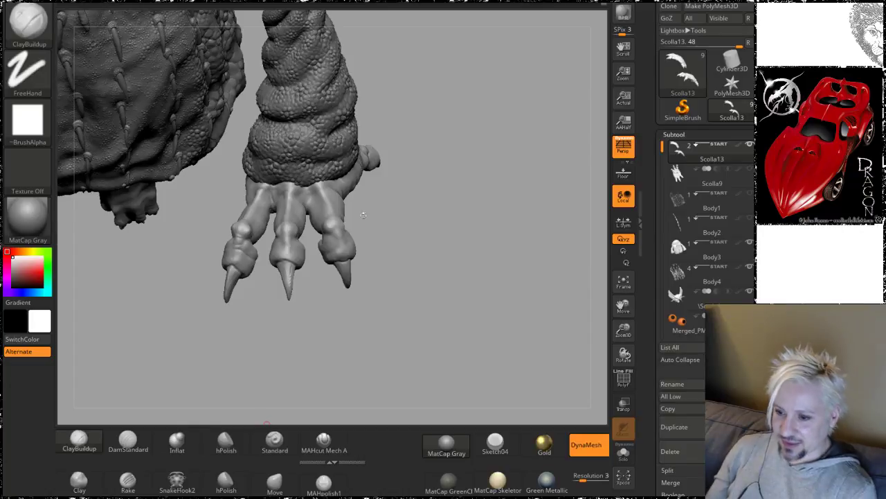
{"action": "left_click_drag", "start_coordinate": [419, 237], "coordinate": [460, 367]}
{"action": "left_click_drag", "start_coordinate": [425, 190], "coordinate": [515, 290], "text": "alt"}
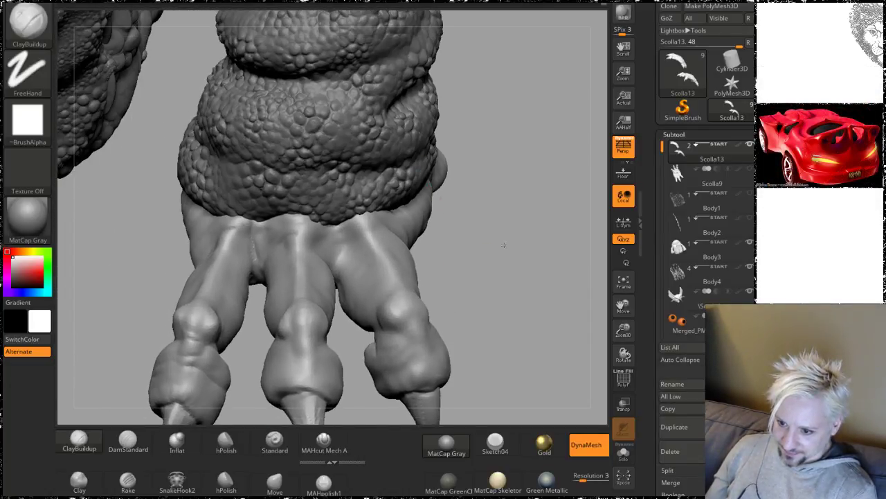
{"action": "mouse_move", "coordinate": [503, 245]}
{"action": "left_mouse_down"}
{"action": "mouse_move", "coordinate": [520, 233]}
{"action": "mouse_move", "coordinate": [315, 289]}
{"action": "mouse_move", "coordinate": [491, 326]}
{"action": "mouse_move", "coordinate": [475, 267]}
{"action": "mouse_move", "coordinate": [506, 290]}
{"action": "mouse_move", "coordinate": [485, 277]}
{"action": "mouse_move", "coordinate": [484, 264]}
{"action": "mouse_move", "coordinate": [492, 307]}
{"action": "left_mouse_up"}
{"action": "left_click", "coordinate": [128, 440]}
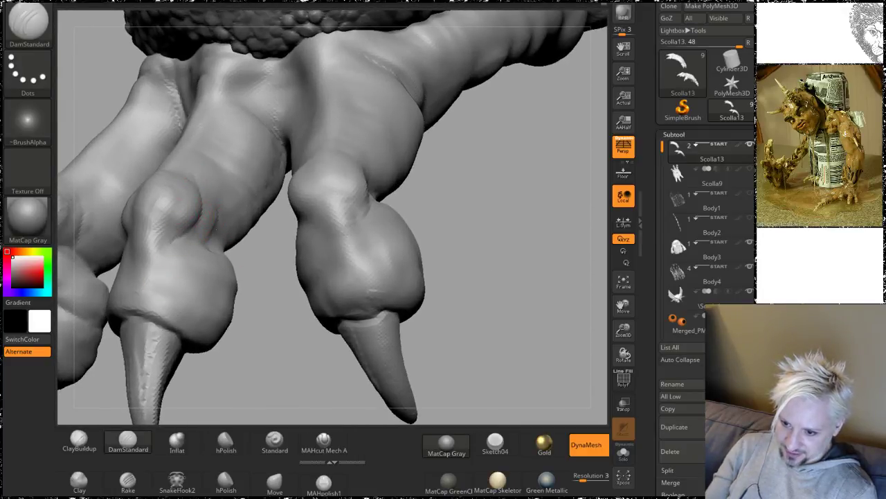
{"action": "left_click_drag", "start_coordinate": [267, 357], "coordinate": [318, 326]}
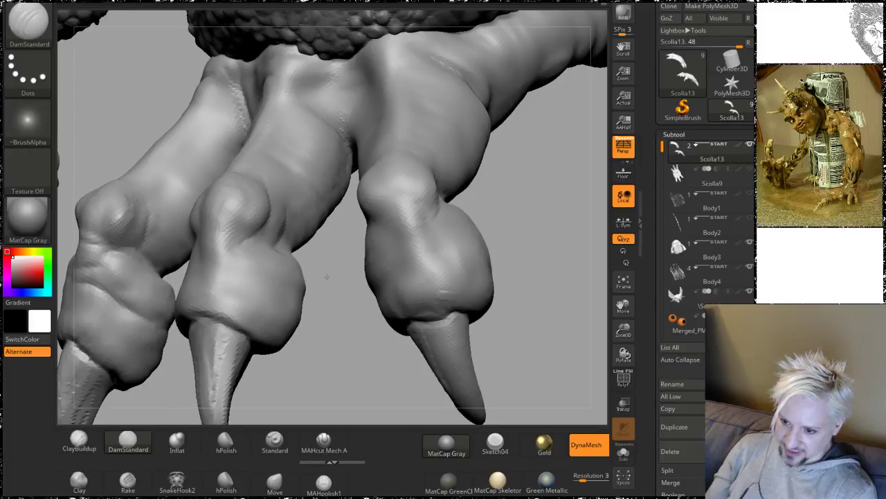
{"action": "left_click_drag", "start_coordinate": [325, 275], "coordinate": [291, 272]}
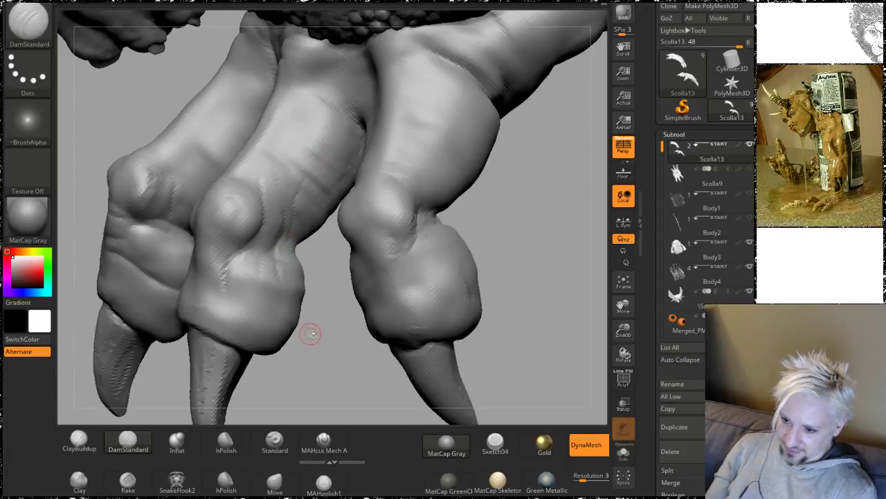
{"action": "left_click_drag", "start_coordinate": [310, 334], "coordinate": [436, 333]}
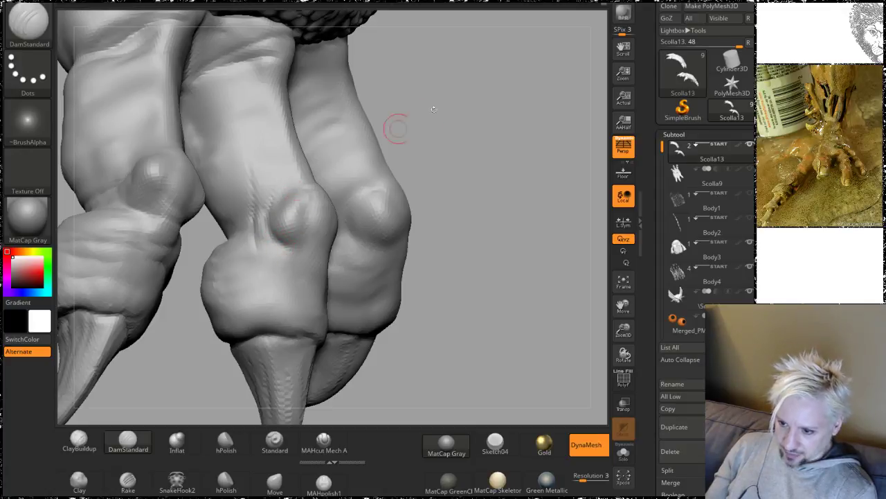
Step: Carve DamStandard wrinkles over the middle finger's knuckle, across its upper segment, and into the fold above its claw
{"action": "mouse_move", "coordinate": [434, 111]}
{"action": "left_mouse_down", "text": "alt"}
{"action": "mouse_move", "coordinate": [441, 154]}
{"action": "mouse_move", "coordinate": [360, 208]}
{"action": "mouse_move", "coordinate": [311, 270]}
{"action": "left_mouse_up", "text": "alt"}
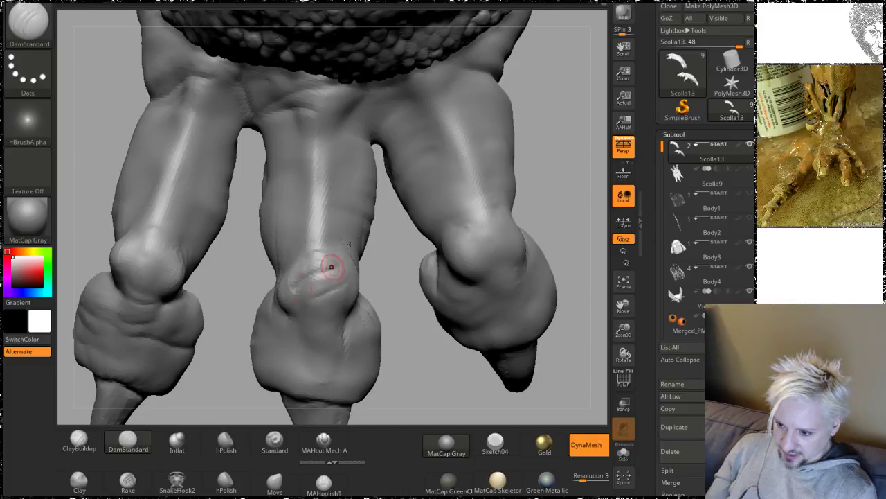
{"action": "left_click_drag", "start_coordinate": [541, 120], "coordinate": [570, 119]}
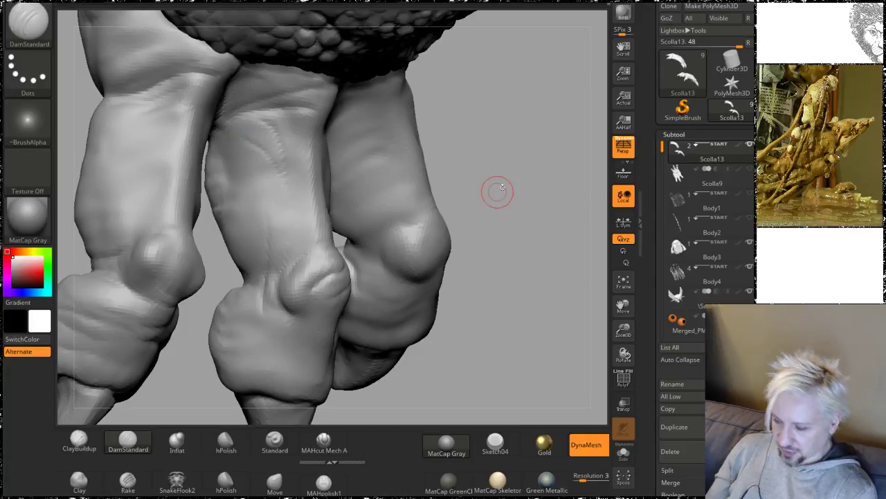
{"action": "mouse_move", "coordinate": [497, 192]}
{"action": "left_mouse_down"}
{"action": "mouse_move", "coordinate": [338, 161]}
{"action": "mouse_move", "coordinate": [324, 139]}
{"action": "left_mouse_up"}
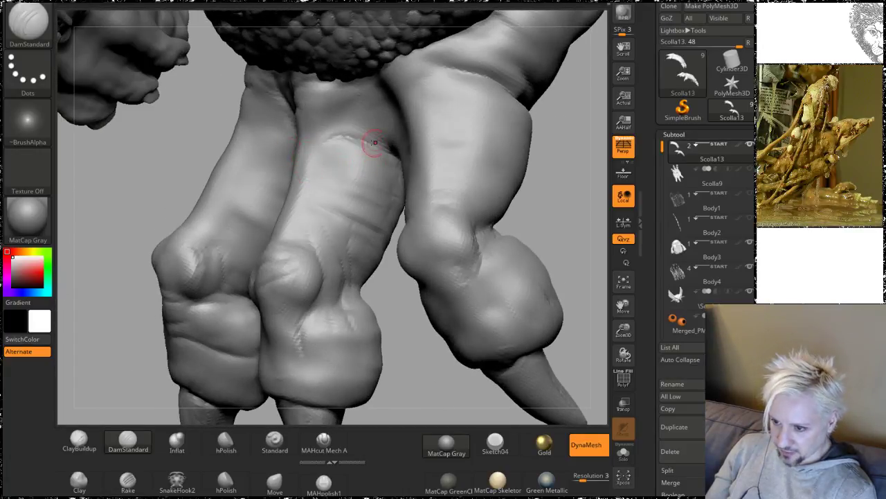
{"action": "mouse_move", "coordinate": [378, 409]}
{"action": "left_mouse_down", "text": "alt"}
{"action": "mouse_move", "coordinate": [341, 231]}
{"action": "mouse_move", "coordinate": [263, 155]}
{"action": "left_mouse_up", "text": "alt"}
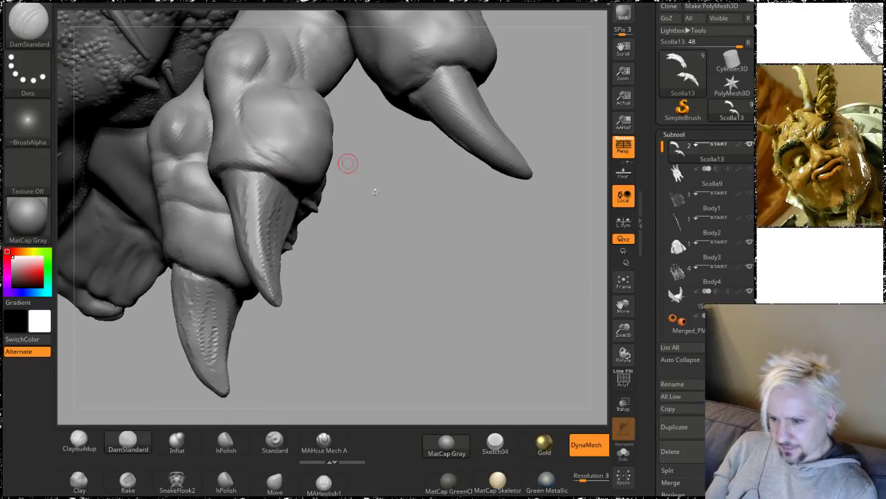
Step: Deepen the DamStandard creases beside the middle finger's knuckle and around the outer finger's knuckle
{"action": "mouse_move", "coordinate": [348, 164]}
{"action": "left_mouse_down"}
{"action": "mouse_move", "coordinate": [405, 248]}
{"action": "mouse_move", "coordinate": [378, 234]}
{"action": "mouse_move", "coordinate": [353, 194]}
{"action": "left_mouse_up"}
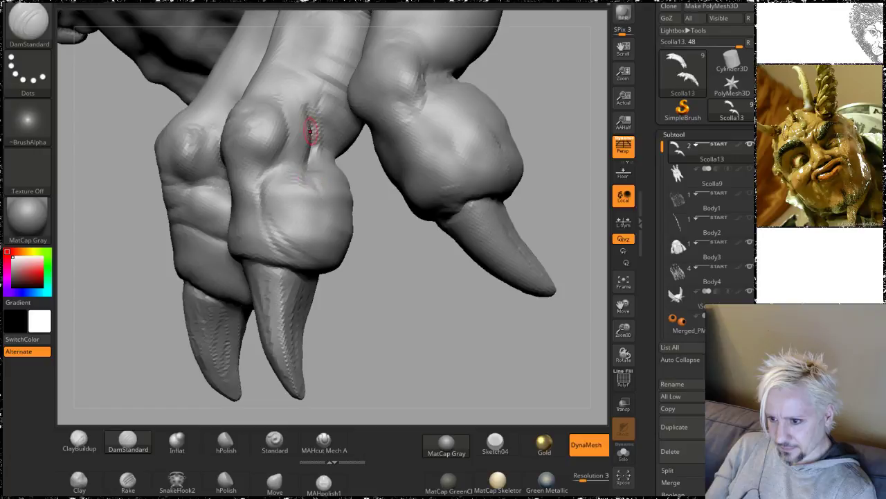
{"action": "mouse_move", "coordinate": [310, 131]}
{"action": "left_mouse_down"}
{"action": "mouse_move", "coordinate": [297, 95]}
{"action": "mouse_move", "coordinate": [268, 74]}
{"action": "left_mouse_up"}
{"action": "mouse_move", "coordinate": [509, 123]}
{"action": "left_mouse_down", "text": "alt"}
{"action": "mouse_move", "coordinate": [485, 185]}
{"action": "mouse_move", "coordinate": [495, 162]}
{"action": "left_mouse_up", "text": "alt"}
{"action": "left_click_drag", "start_coordinate": [302, 177], "coordinate": [286, 125]}
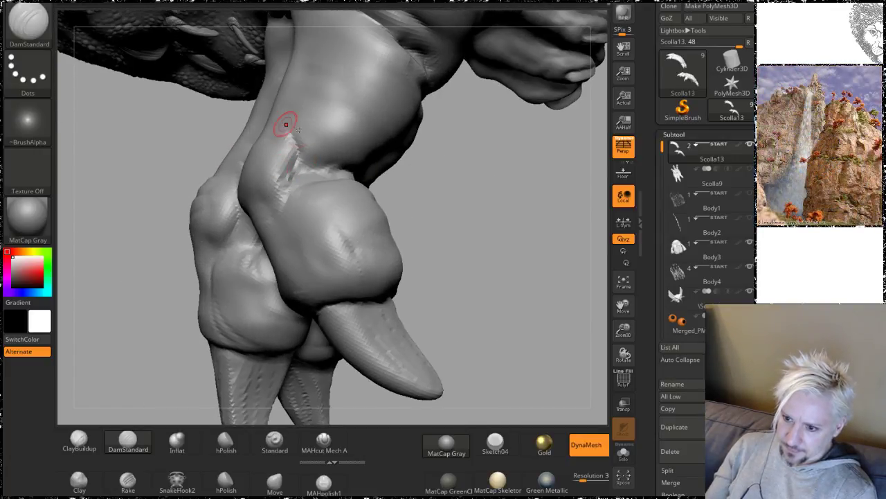
{"action": "left_click_drag", "start_coordinate": [484, 222], "coordinate": [339, 367]}
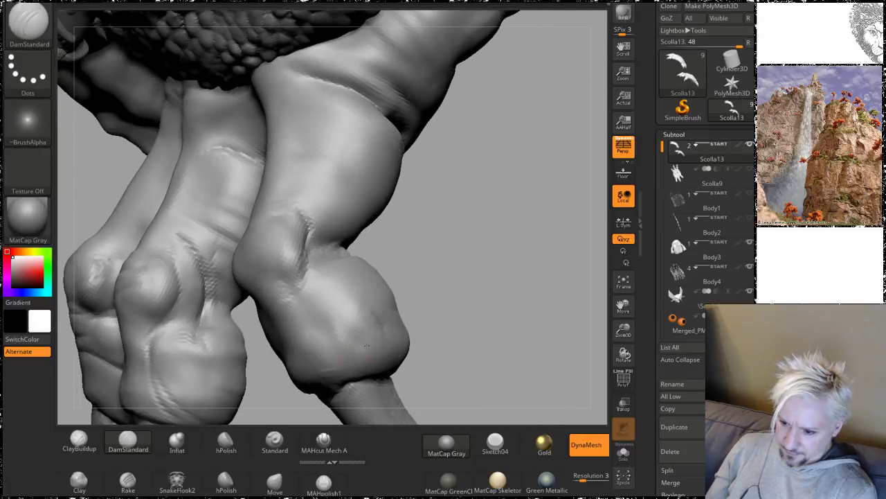
Step: Carve creases around the knuckle of the finger on the opposite side of the hand
{"action": "key", "text": "shift"}
{"action": "mouse_move", "coordinate": [438, 212]}
{"action": "left_mouse_down"}
{"action": "mouse_move", "coordinate": [451, 188]}
{"action": "mouse_move", "coordinate": [484, 184]}
{"action": "mouse_move", "coordinate": [241, 188]}
{"action": "left_mouse_up"}
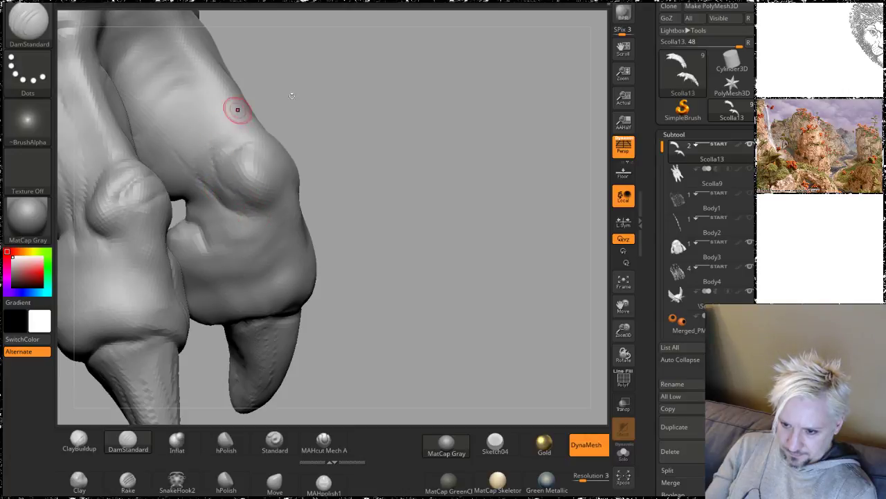
{"action": "mouse_move", "coordinate": [292, 96]}
{"action": "left_mouse_down"}
{"action": "mouse_move", "coordinate": [380, 188]}
{"action": "mouse_move", "coordinate": [268, 238]}
{"action": "left_mouse_up"}
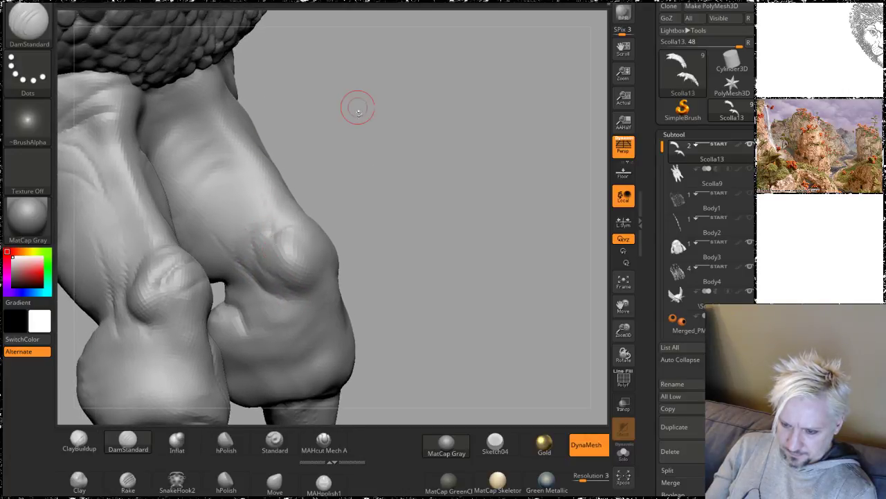
Step: Carve DamStandard creases at the finger bases, in the webbing between fingers and where the outer finger meets the hand
{"action": "mouse_move", "coordinate": [358, 111]}
{"action": "left_mouse_down"}
{"action": "mouse_move", "coordinate": [415, 158]}
{"action": "mouse_move", "coordinate": [330, 127]}
{"action": "left_mouse_up"}
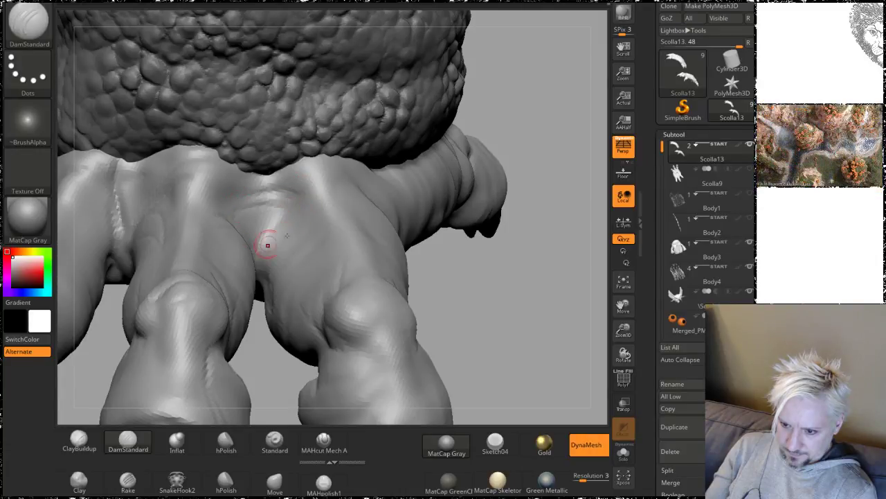
{"action": "left_click_drag", "start_coordinate": [500, 302], "coordinate": [376, 259]}
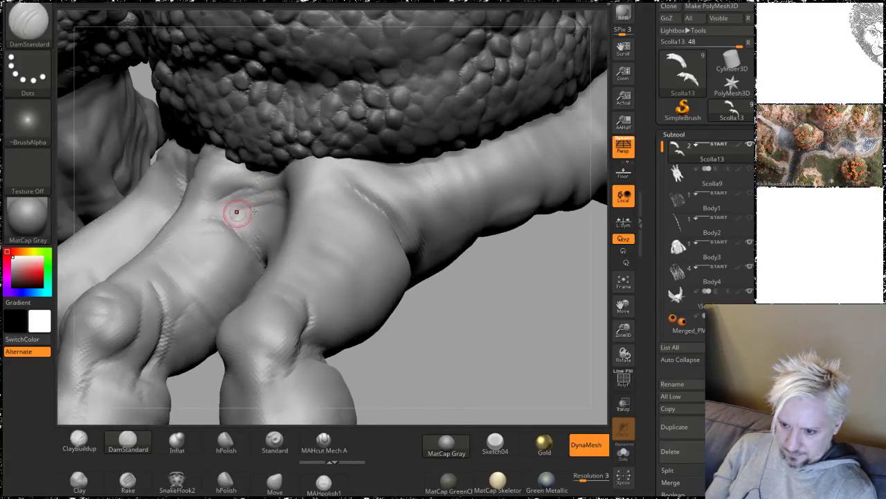
{"action": "mouse_move", "coordinate": [462, 396]}
{"action": "left_mouse_down"}
{"action": "mouse_move", "coordinate": [439, 331]}
{"action": "mouse_move", "coordinate": [392, 311]}
{"action": "left_mouse_up"}
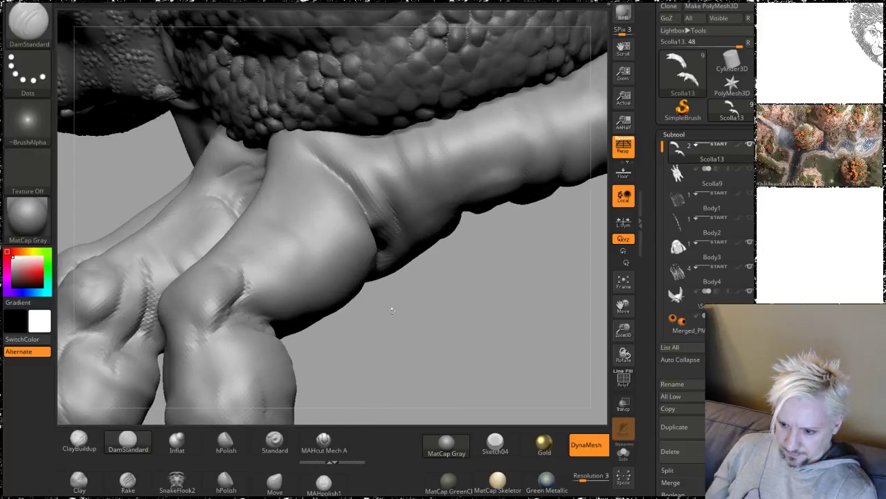
Step: Carve creases along the outer finger's tip segment and around its joint, softening the fingertip surface
{"action": "left_click_drag", "start_coordinate": [347, 378], "coordinate": [351, 147], "text": "alt"}
{"action": "left_click_drag", "start_coordinate": [211, 128], "coordinate": [219, 165]}
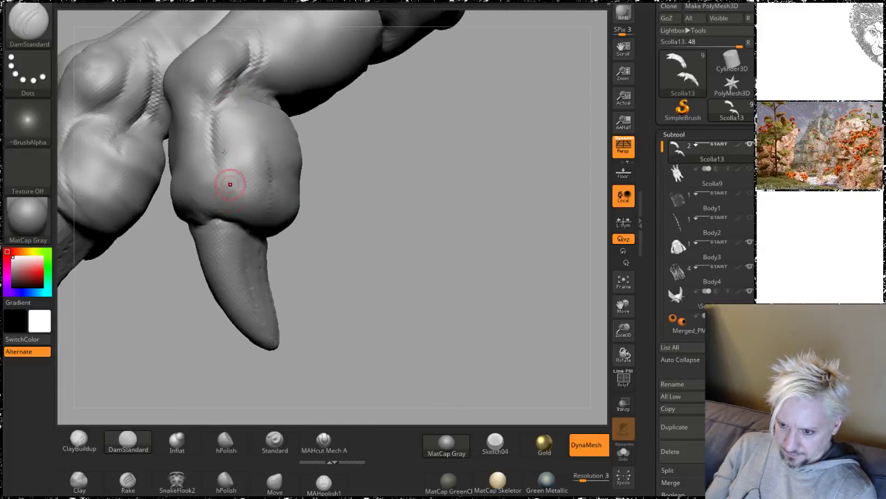
{"action": "left_click_drag", "start_coordinate": [422, 256], "coordinate": [347, 210]}
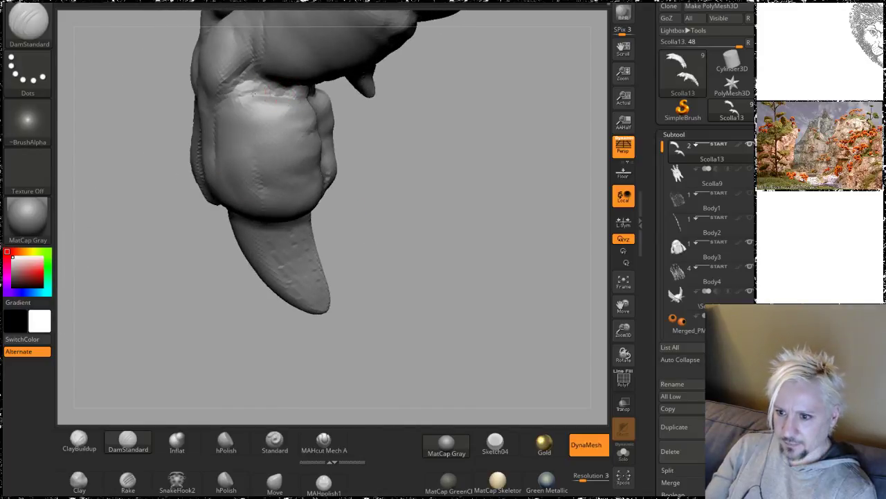
{"action": "mouse_move", "coordinate": [437, 186]}
{"action": "left_mouse_down", "text": "alt"}
{"action": "mouse_move", "coordinate": [437, 224]}
{"action": "mouse_move", "coordinate": [357, 198]}
{"action": "left_mouse_up", "text": "alt"}
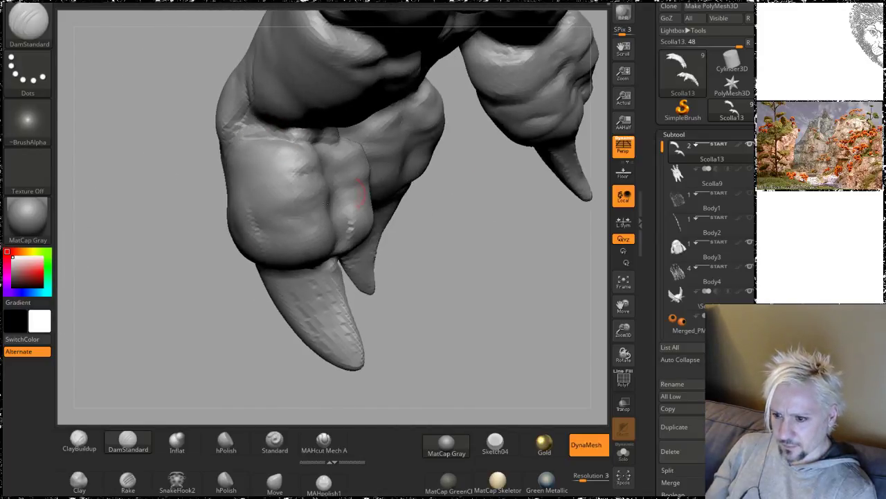
{"action": "mouse_move", "coordinate": [228, 320]}
{"action": "left_mouse_down"}
{"action": "mouse_move", "coordinate": [229, 295]}
{"action": "mouse_move", "coordinate": [244, 291]}
{"action": "left_mouse_up"}
{"action": "left_click_drag", "start_coordinate": [273, 218], "coordinate": [282, 241], "text": "shift"}
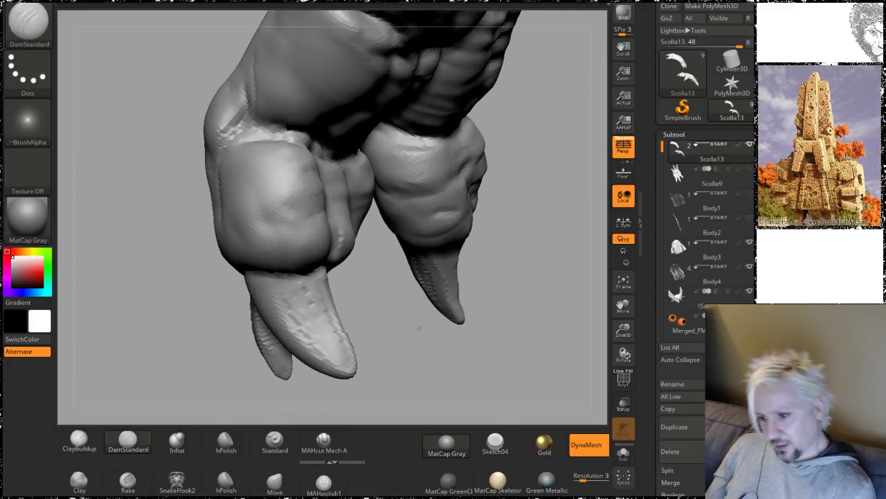
Step: Shape the folds on the underside of the outer fingertip and smooth its pad and joint
{"action": "left_click_drag", "start_coordinate": [420, 326], "coordinate": [421, 353], "text": "alt"}
{"action": "left_click_drag", "start_coordinate": [421, 354], "coordinate": [370, 312]}
{"action": "left_click_drag", "start_coordinate": [362, 264], "coordinate": [362, 260], "text": "shift"}
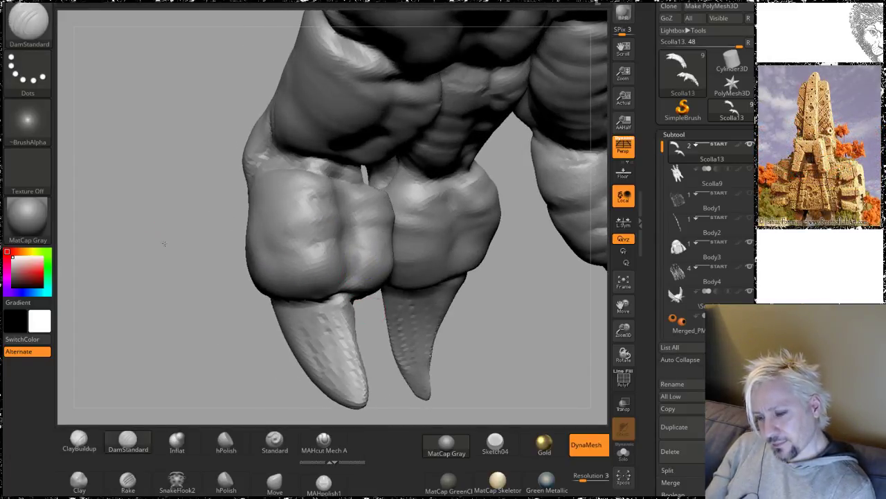
{"action": "mouse_move", "coordinate": [164, 243]}
{"action": "left_mouse_down", "text": "alt"}
{"action": "mouse_move", "coordinate": [162, 302]}
{"action": "mouse_move", "coordinate": [111, 245]}
{"action": "left_mouse_up", "text": "alt"}
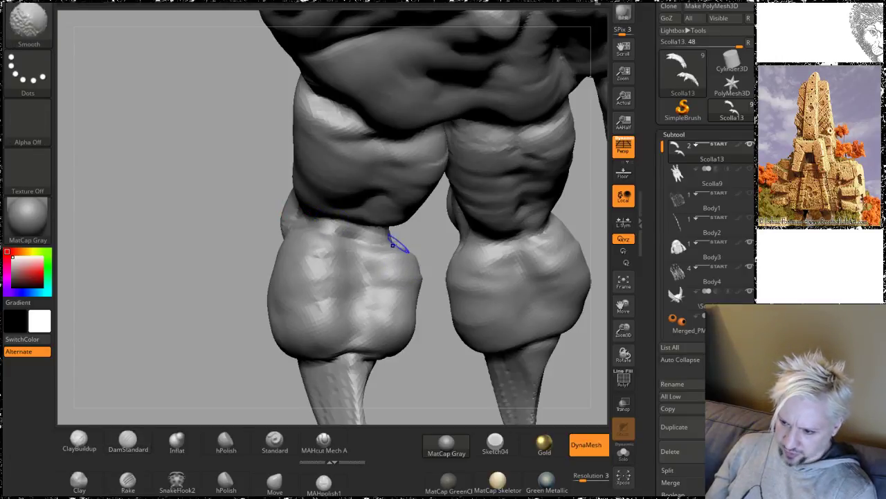
{"action": "mouse_move", "coordinate": [218, 184]}
{"action": "left_mouse_down"}
{"action": "mouse_move", "coordinate": [217, 206]}
{"action": "mouse_move", "coordinate": [184, 203]}
{"action": "mouse_move", "coordinate": [214, 224]}
{"action": "mouse_move", "coordinate": [220, 251]}
{"action": "mouse_move", "coordinate": [166, 178]}
{"action": "mouse_move", "coordinate": [191, 207]}
{"action": "left_mouse_up"}
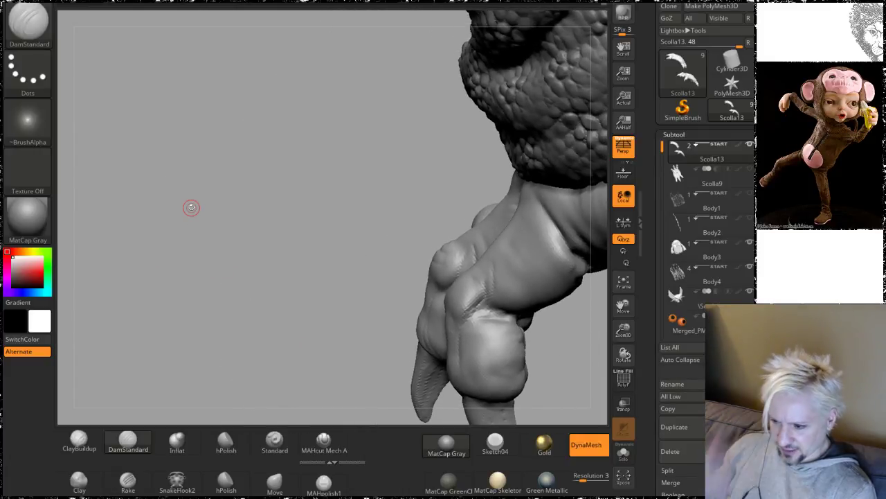
Step: Add finer DamStandard wrinkles around the finger joints and knuckles on the back of the hand
{"action": "mouse_move", "coordinate": [279, 231]}
{"action": "left_mouse_down"}
{"action": "mouse_move", "coordinate": [297, 273]}
{"action": "mouse_move", "coordinate": [285, 217]}
{"action": "mouse_move", "coordinate": [247, 259]}
{"action": "mouse_move", "coordinate": [283, 311]}
{"action": "mouse_move", "coordinate": [360, 339]}
{"action": "mouse_move", "coordinate": [393, 302]}
{"action": "left_mouse_up"}
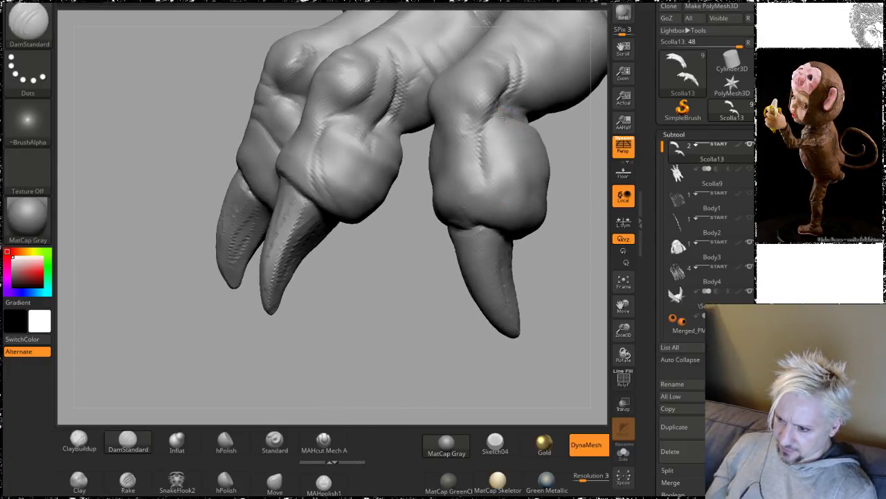
{"action": "mouse_move", "coordinate": [537, 252]}
{"action": "left_mouse_down"}
{"action": "mouse_move", "coordinate": [530, 310]}
{"action": "mouse_move", "coordinate": [529, 289]}
{"action": "mouse_move", "coordinate": [597, 257]}
{"action": "left_mouse_up"}
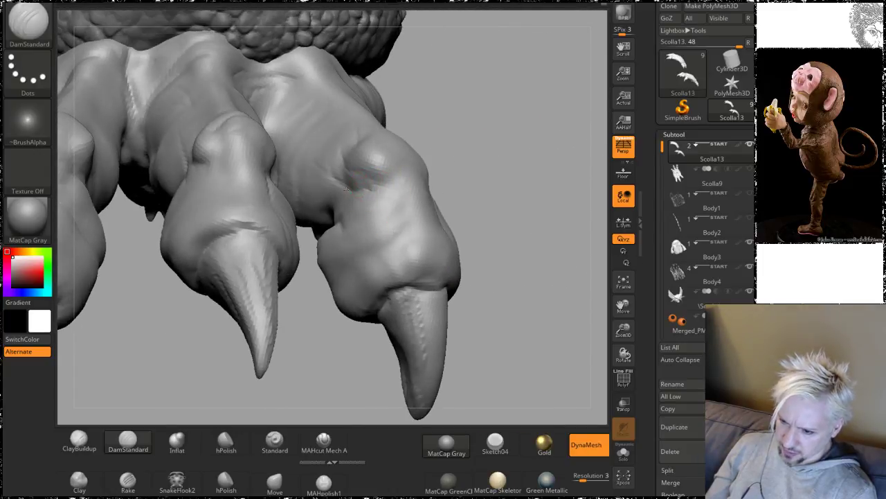
{"action": "mouse_move", "coordinate": [461, 149]}
{"action": "left_mouse_down"}
{"action": "mouse_move", "coordinate": [480, 154]}
{"action": "mouse_move", "coordinate": [466, 179]}
{"action": "mouse_move", "coordinate": [510, 182]}
{"action": "mouse_move", "coordinate": [317, 120]}
{"action": "left_mouse_up"}
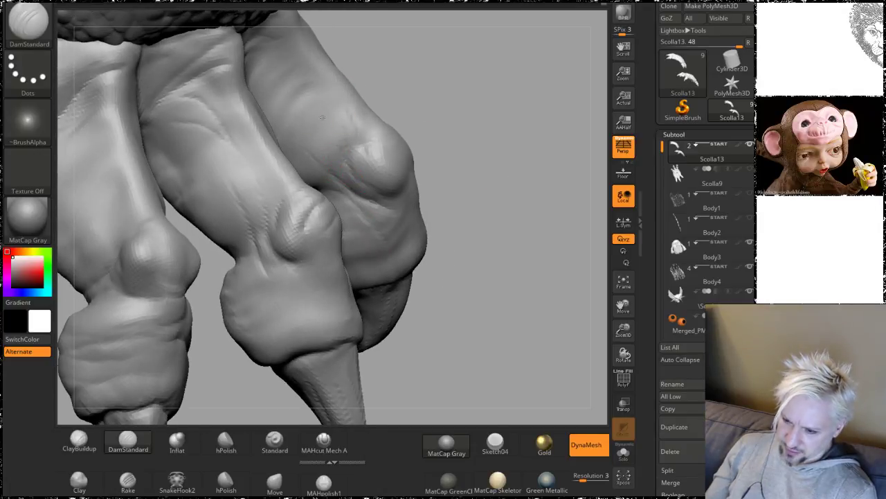
Step: Carve creases into the underside of the end finger's joint and around the base of its claw
{"action": "mouse_move", "coordinate": [500, 182]}
{"action": "left_mouse_down"}
{"action": "mouse_move", "coordinate": [483, 123]}
{"action": "mouse_move", "coordinate": [491, 104]}
{"action": "mouse_move", "coordinate": [525, 82]}
{"action": "mouse_move", "coordinate": [386, 121]}
{"action": "left_mouse_up"}
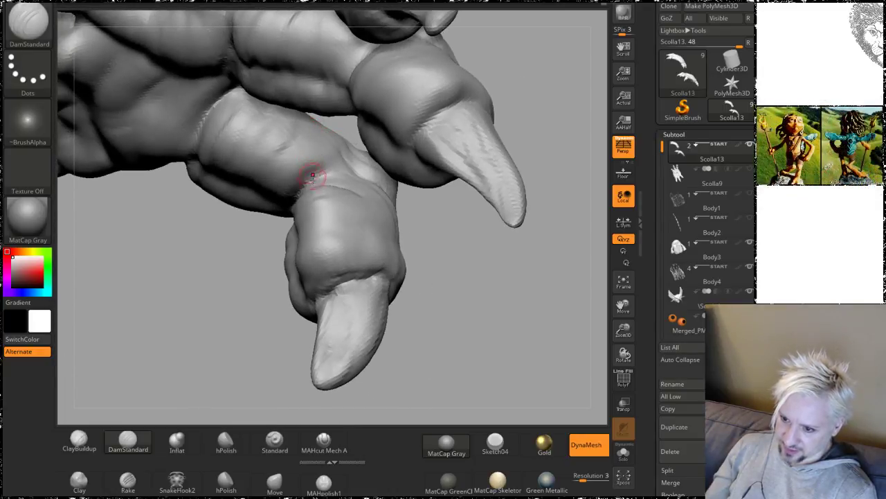
{"action": "left_click_drag", "start_coordinate": [424, 260], "coordinate": [305, 174]}
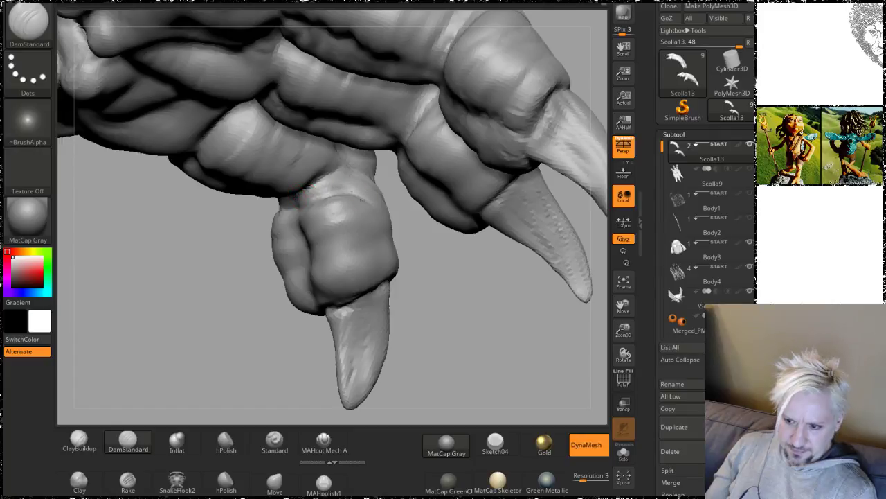
{"action": "left_click_drag", "start_coordinate": [445, 279], "coordinate": [409, 253]}
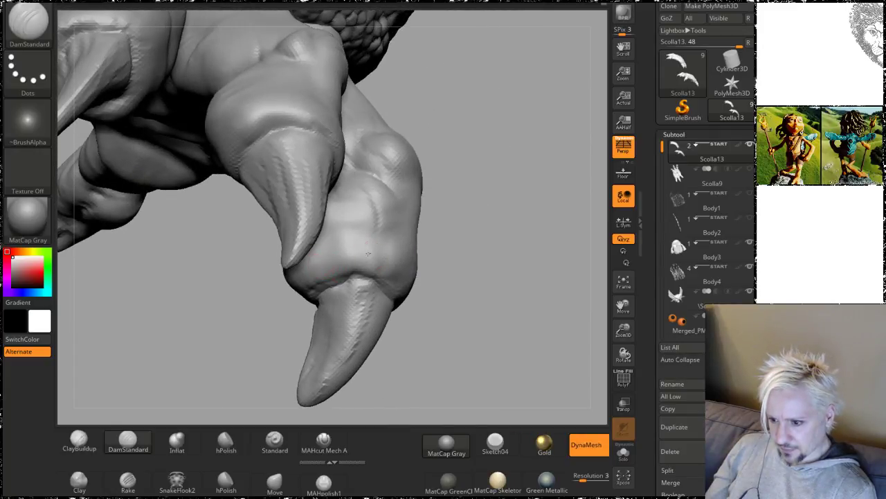
{"action": "mouse_move", "coordinate": [495, 285]}
{"action": "left_mouse_down"}
{"action": "mouse_move", "coordinate": [443, 270]}
{"action": "mouse_move", "coordinate": [409, 243]}
{"action": "mouse_move", "coordinate": [326, 279]}
{"action": "left_mouse_up"}
Step: Carve DamStandard grooves along the side of the end finger's claw and smooth the surface between them
{"action": "left_click_drag", "start_coordinate": [327, 375], "coordinate": [396, 255]}
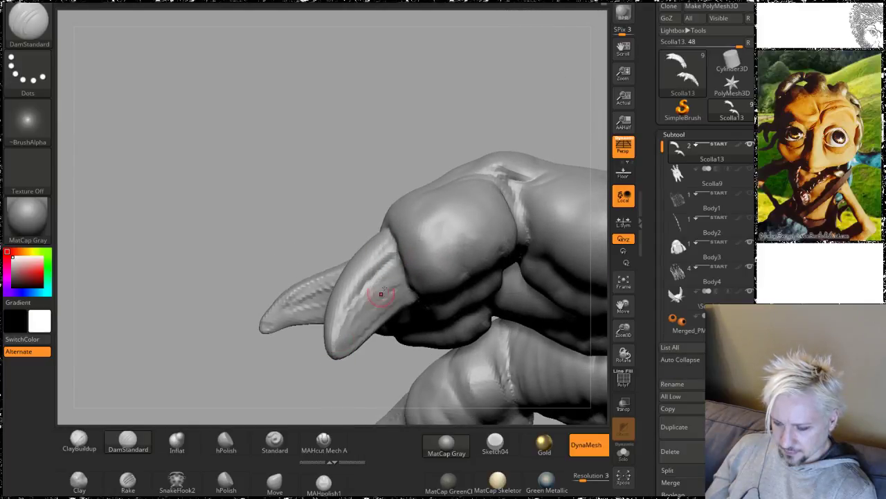
{"action": "key", "text": "shift"}
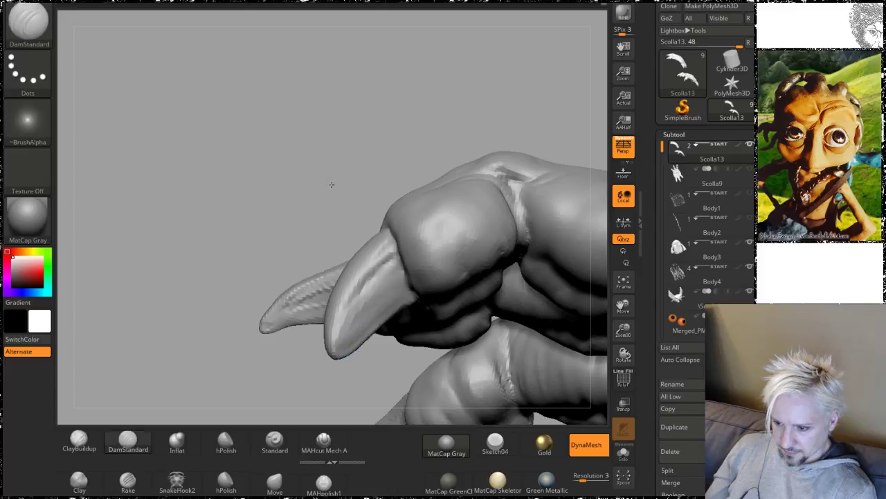
{"action": "mouse_move", "coordinate": [328, 188]}
{"action": "left_mouse_down"}
{"action": "mouse_move", "coordinate": [366, 236]}
{"action": "mouse_move", "coordinate": [392, 240]}
{"action": "left_mouse_up"}
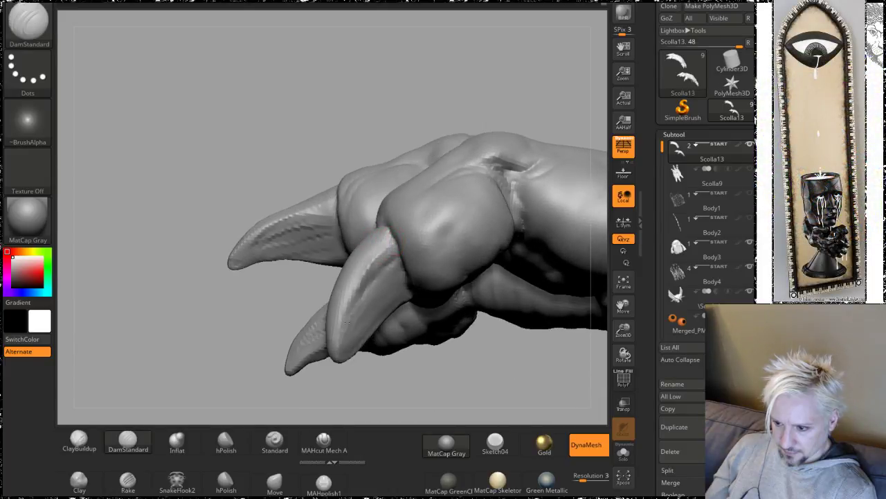
{"action": "left_click_drag", "start_coordinate": [201, 362], "coordinate": [387, 265]}
{"action": "key", "text": "shift"}
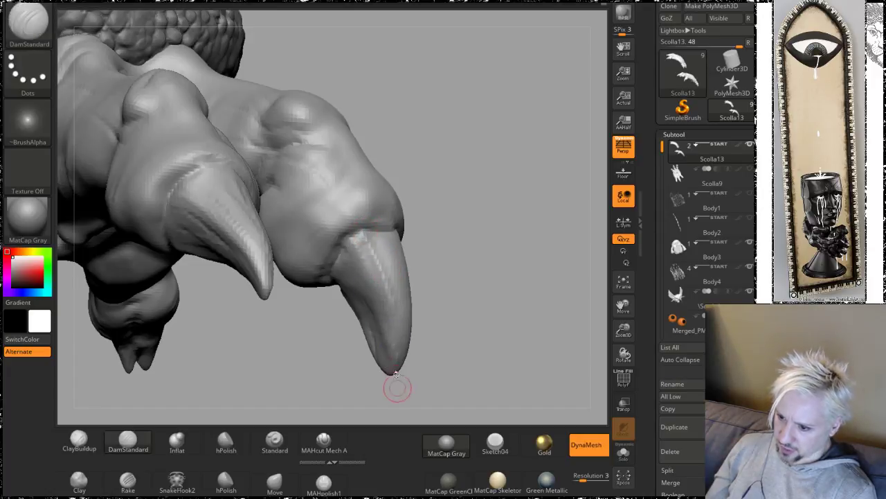
Step: Refine the ridge and underside of the end finger's claw with DamStandard and Smooth, and check the hand against the body
{"action": "left_click_drag", "start_coordinate": [459, 257], "coordinate": [360, 257]}
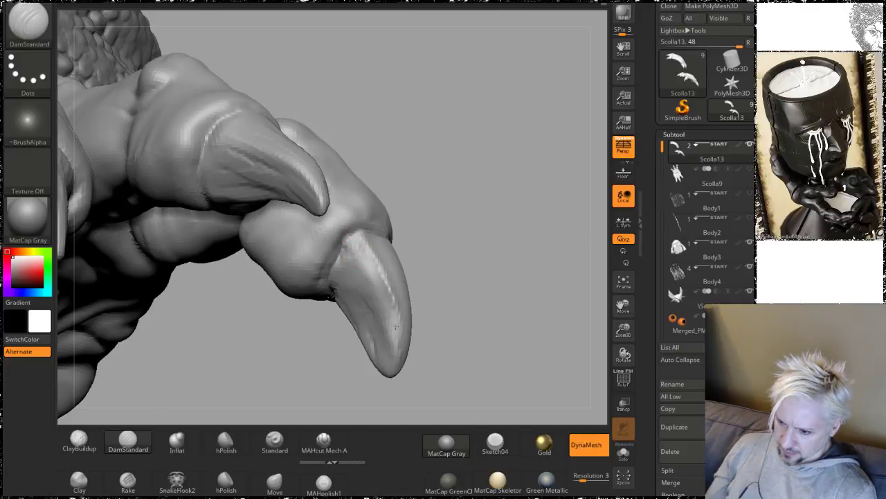
{"action": "mouse_move", "coordinate": [496, 228]}
{"action": "left_mouse_down"}
{"action": "mouse_move", "coordinate": [437, 249]}
{"action": "mouse_move", "coordinate": [373, 234]}
{"action": "left_mouse_up"}
{"action": "key", "text": "shift"}
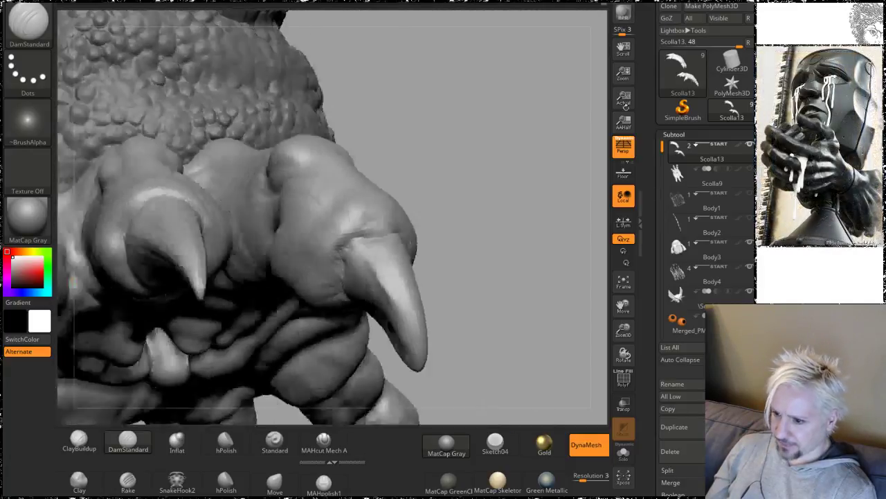
{"action": "left_click_drag", "start_coordinate": [575, 156], "coordinate": [460, 176]}
{"action": "key", "text": "shift"}
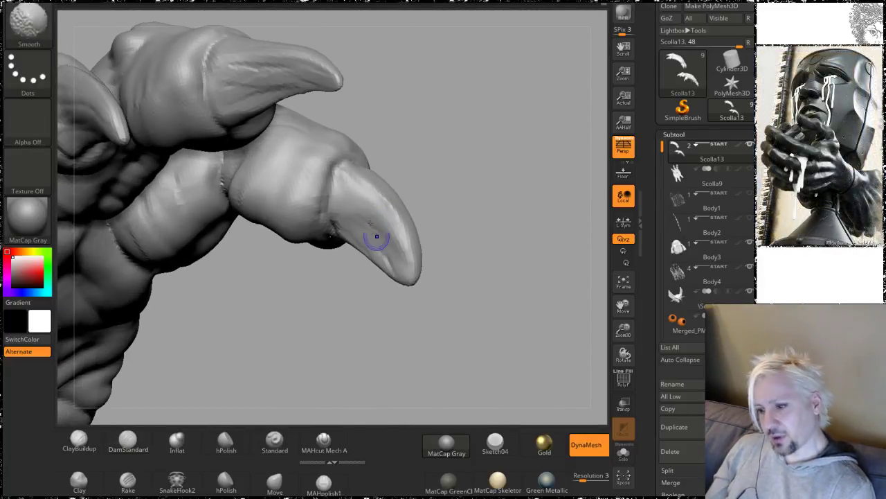
{"action": "mouse_move", "coordinate": [455, 230]}
{"action": "left_mouse_down"}
{"action": "mouse_move", "coordinate": [409, 261]}
{"action": "mouse_move", "coordinate": [312, 234]}
{"action": "mouse_move", "coordinate": [322, 215]}
{"action": "left_mouse_up"}
{"action": "key", "text": "shift"}
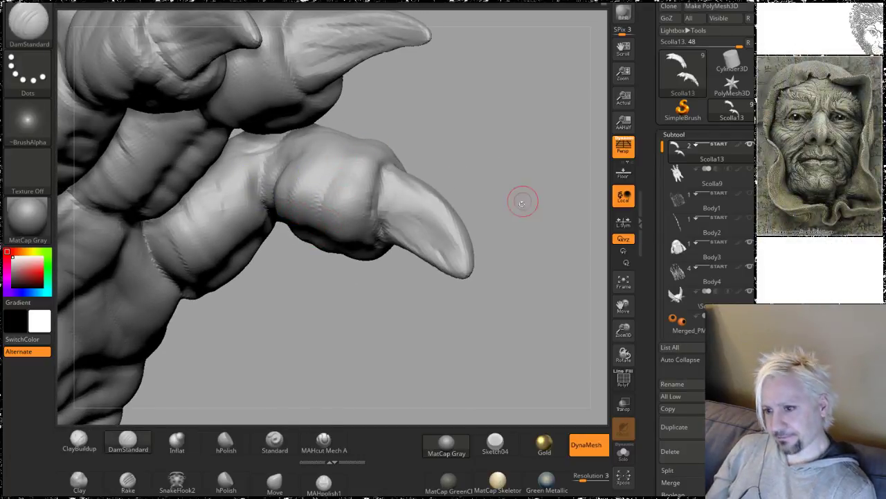
{"action": "left_click_drag", "start_coordinate": [522, 203], "coordinate": [430, 198]}
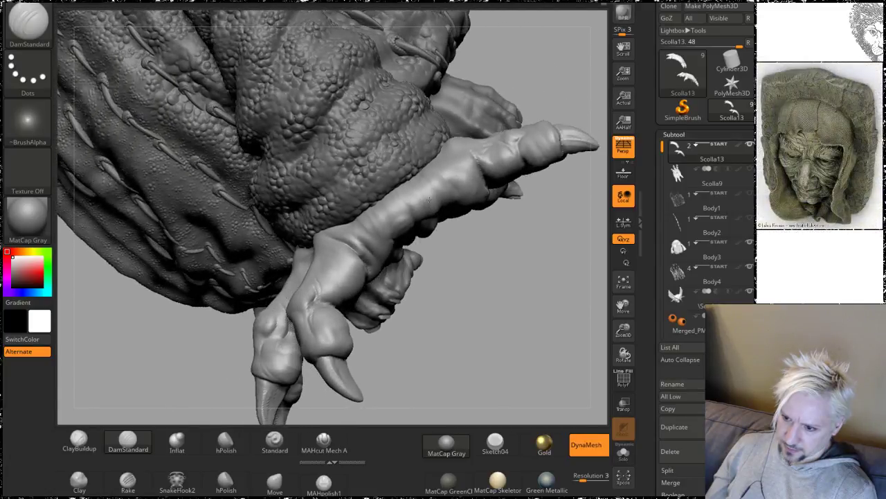
{"action": "left_click_drag", "start_coordinate": [470, 225], "coordinate": [355, 203]}
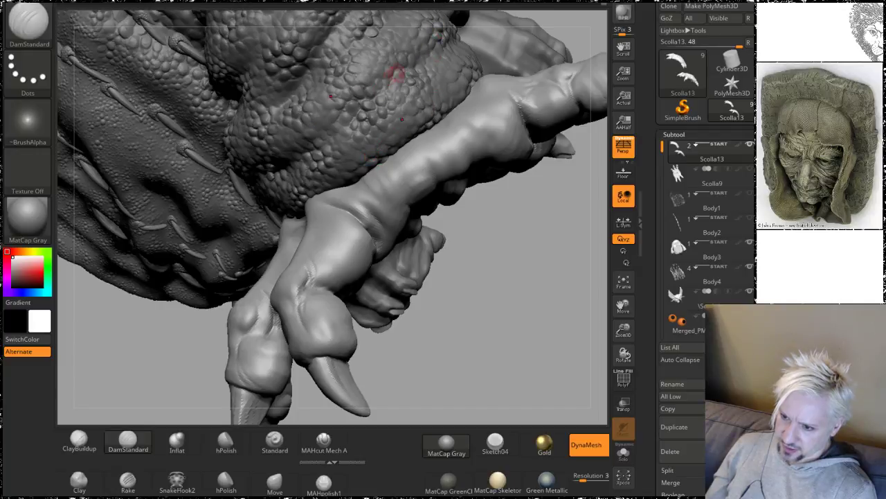
Step: Switch to ClayBuildup, adjust its draw size, and make the surrounding body parts transparent in Ghost mode
{"action": "left_click_drag", "start_coordinate": [542, 291], "coordinate": [360, 146]}
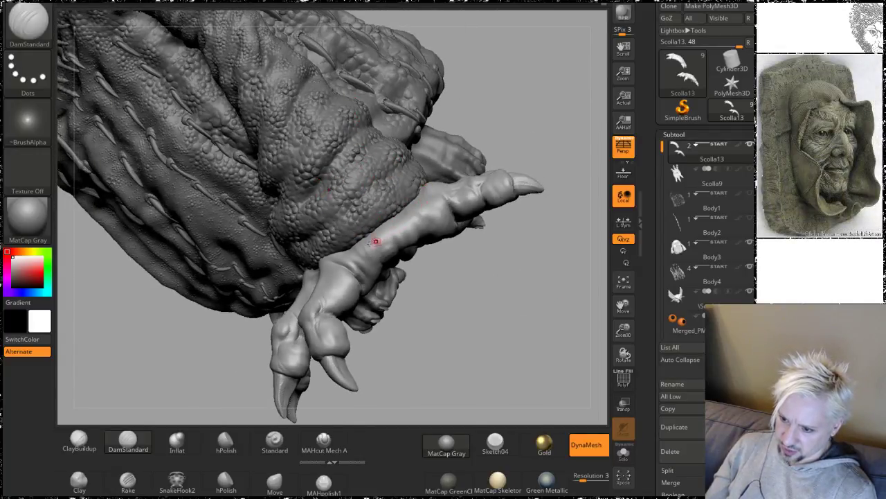
{"action": "left_click_drag", "start_coordinate": [478, 295], "coordinate": [419, 158]}
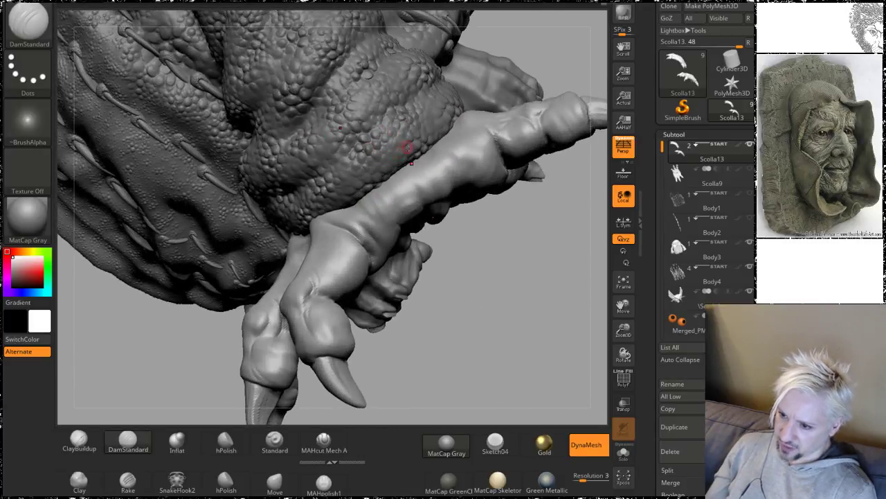
{"action": "mouse_move", "coordinate": [498, 230]}
{"action": "left_mouse_down"}
{"action": "mouse_move", "coordinate": [519, 240]}
{"action": "mouse_move", "coordinate": [160, 423]}
{"action": "left_mouse_up"}
{"action": "left_click_drag", "start_coordinate": [104, 409], "coordinate": [150, 390]}
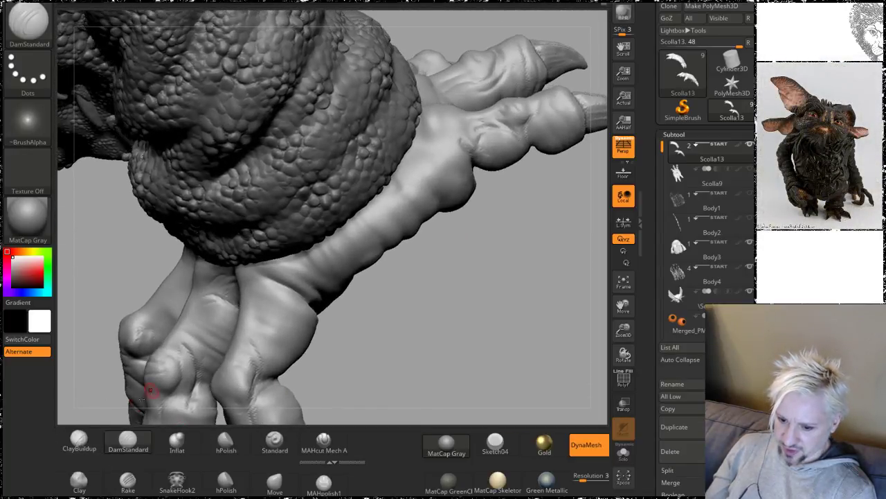
{"action": "left_click", "coordinate": [79, 441]}
{"action": "key", "text": "space"}
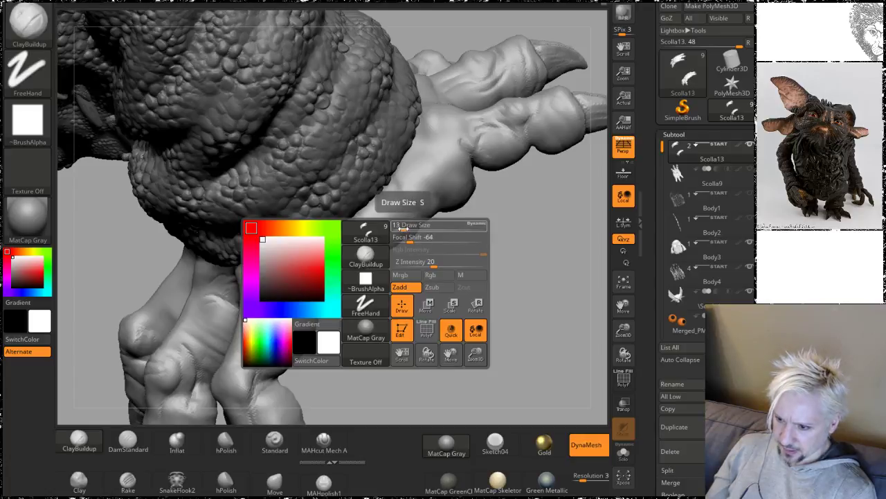
{"action": "left_click_drag", "start_coordinate": [492, 246], "coordinate": [450, 229]}
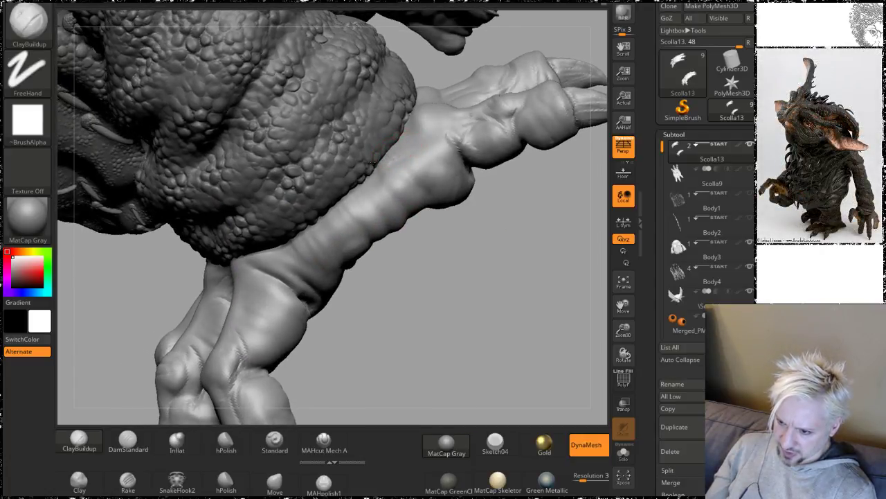
{"action": "left_click", "coordinate": [623, 403]}
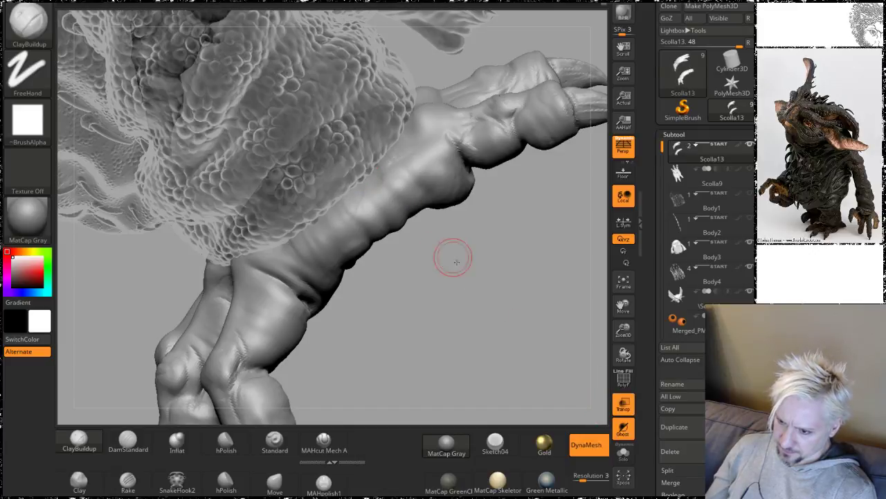
Step: Build up the outer edge of the hand along the scaly arm cuff with ClayBuildup and check the finger bases
{"action": "left_click_drag", "start_coordinate": [451, 254], "coordinate": [407, 135]}
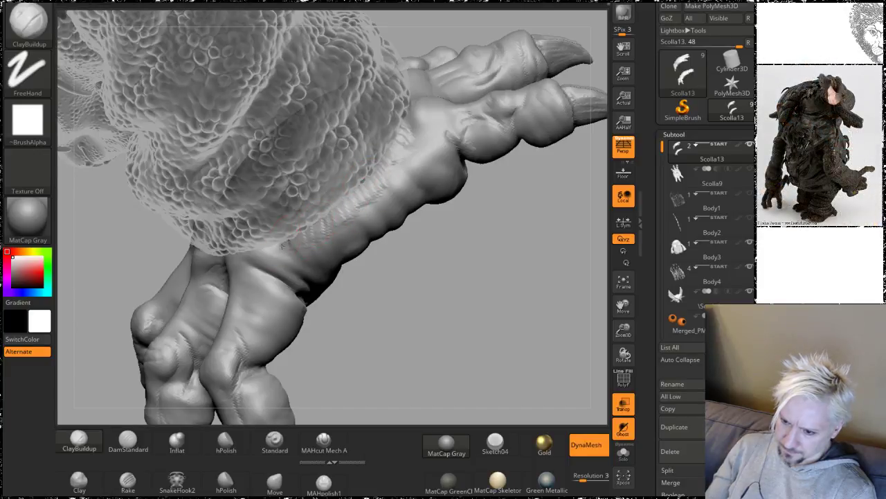
{"action": "left_click_drag", "start_coordinate": [440, 299], "coordinate": [295, 253]}
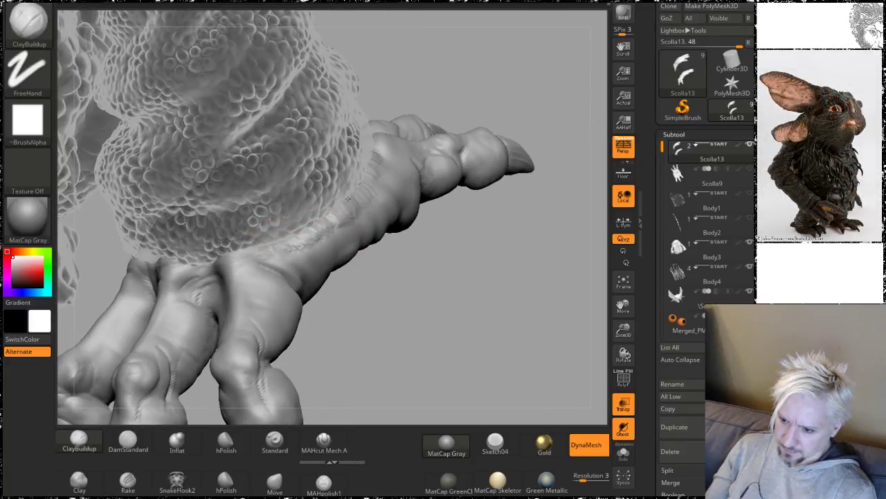
{"action": "left_click_drag", "start_coordinate": [459, 305], "coordinate": [328, 243]}
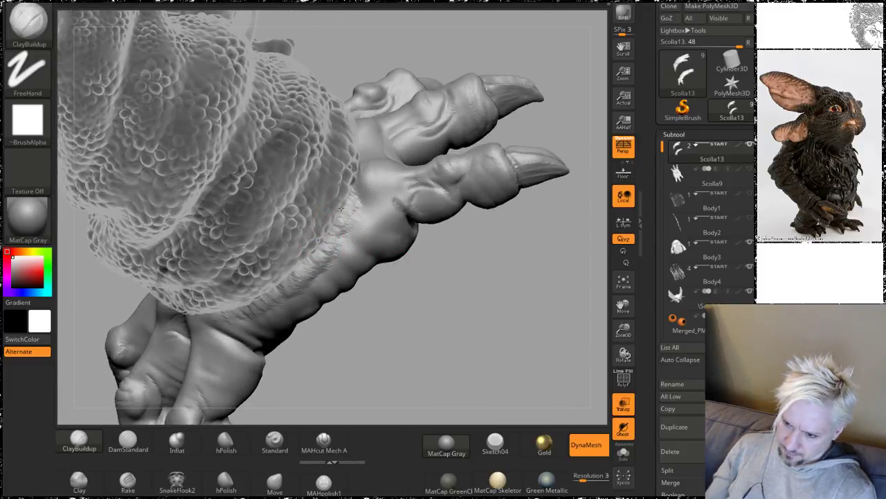
{"action": "mouse_move", "coordinate": [375, 196]}
{"action": "left_mouse_down"}
{"action": "mouse_move", "coordinate": [363, 143]}
{"action": "mouse_move", "coordinate": [529, 154]}
{"action": "mouse_move", "coordinate": [530, 143]}
{"action": "mouse_move", "coordinate": [534, 178]}
{"action": "mouse_move", "coordinate": [374, 203]}
{"action": "left_mouse_up"}
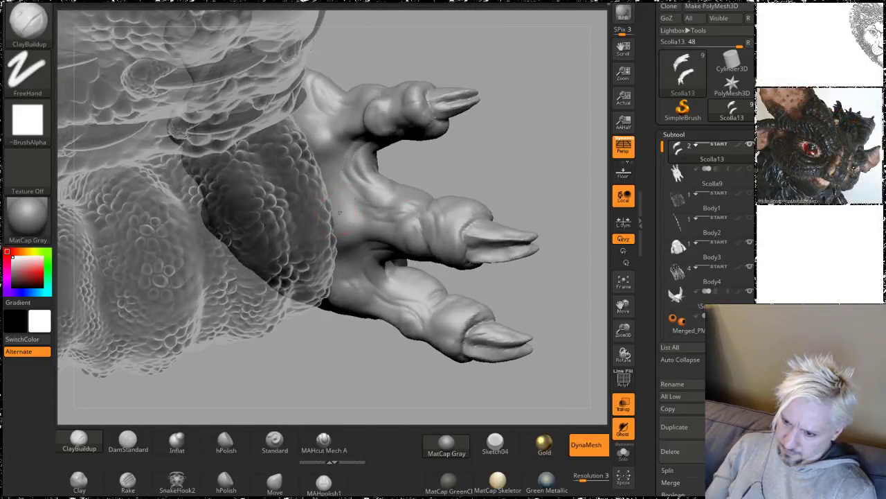
{"action": "left_click_drag", "start_coordinate": [478, 149], "coordinate": [466, 163], "text": "alt"}
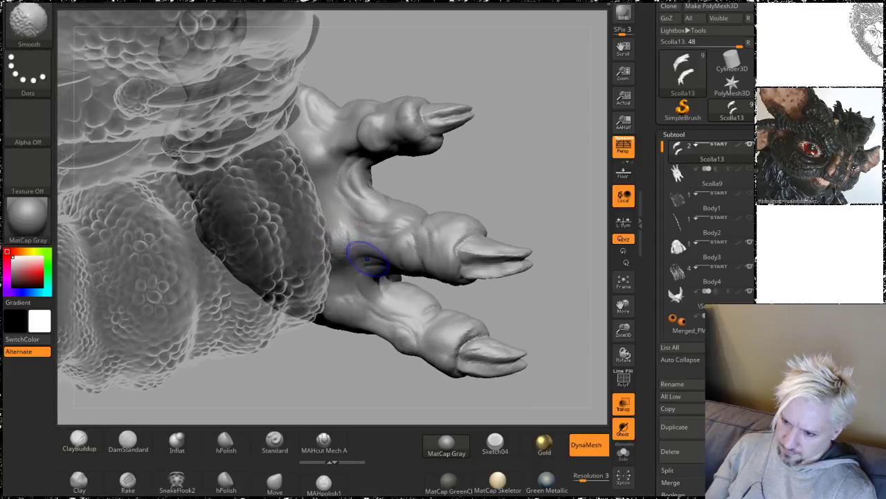
Step: Smooth between the finger bases and add a ClayBuildup strip along the segmented hand edge bordering the scales
{"action": "mouse_move", "coordinate": [422, 190]}
{"action": "left_mouse_down"}
{"action": "mouse_move", "coordinate": [524, 214]}
{"action": "mouse_move", "coordinate": [518, 143]}
{"action": "mouse_move", "coordinate": [508, 211]}
{"action": "mouse_move", "coordinate": [530, 216]}
{"action": "mouse_move", "coordinate": [546, 201]}
{"action": "mouse_move", "coordinate": [553, 130]}
{"action": "mouse_move", "coordinate": [239, 45]}
{"action": "mouse_move", "coordinate": [311, 45]}
{"action": "mouse_move", "coordinate": [362, 25]}
{"action": "mouse_move", "coordinate": [535, 141]}
{"action": "mouse_move", "coordinate": [376, 95]}
{"action": "mouse_move", "coordinate": [421, 101]}
{"action": "mouse_move", "coordinate": [364, 263]}
{"action": "left_mouse_up"}
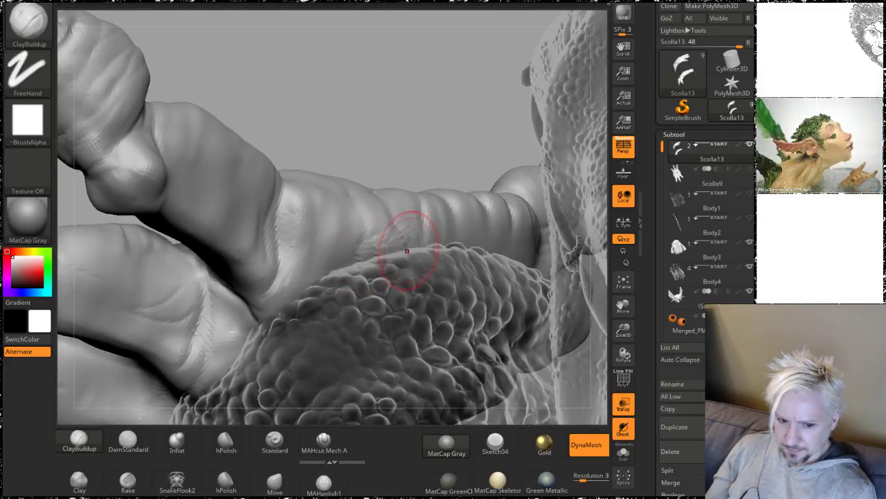
{"action": "left_click_drag", "start_coordinate": [364, 121], "coordinate": [357, 307]}
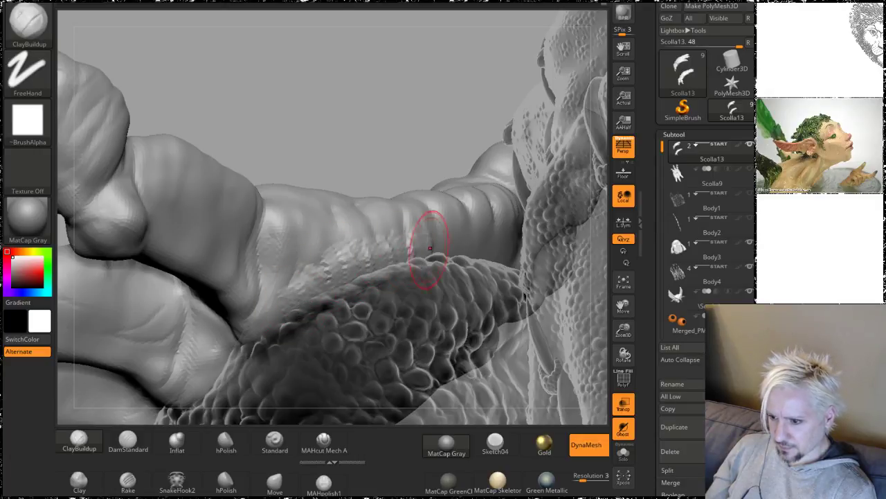
{"action": "left_click_drag", "start_coordinate": [435, 120], "coordinate": [432, 189]}
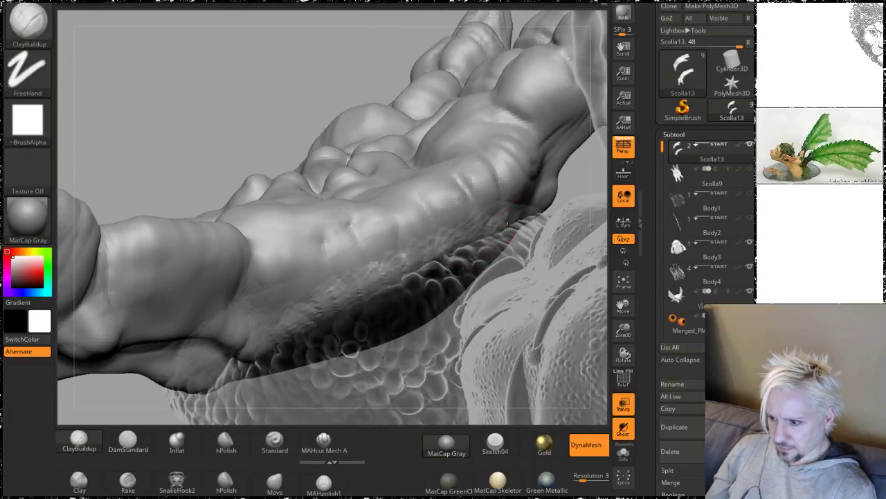
{"action": "left_click_drag", "start_coordinate": [237, 129], "coordinate": [446, 168]}
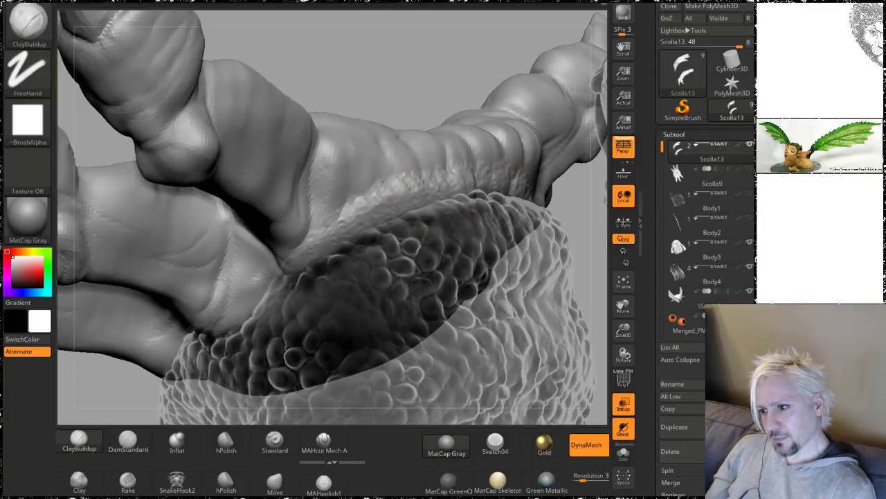
{"action": "left_click_drag", "start_coordinate": [391, 59], "coordinate": [491, 184]}
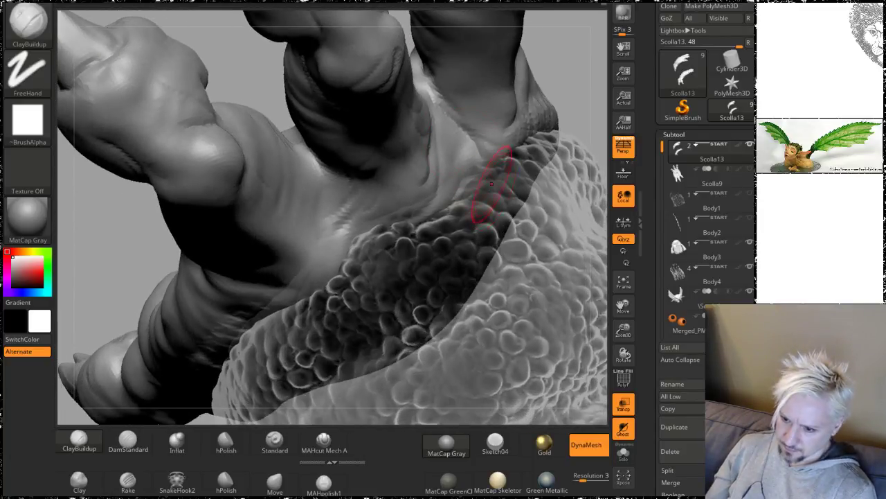
Step: Extend the ClayBuildup strip around the finger base where the hand meets the scaly cuff
{"action": "left_click_drag", "start_coordinate": [158, 217], "coordinate": [214, 184]}
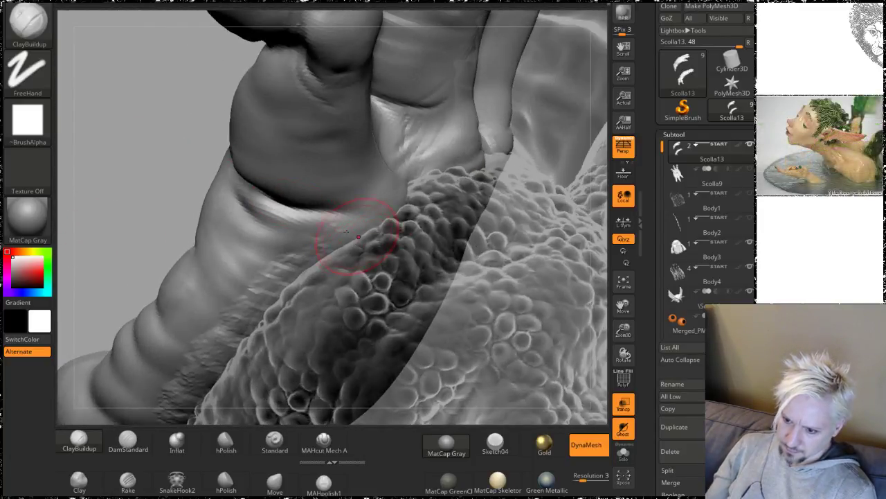
{"action": "mouse_move", "coordinate": [367, 234]}
{"action": "left_mouse_down", "text": "shift"}
{"action": "mouse_move", "coordinate": [366, 218]}
{"action": "mouse_move", "coordinate": [388, 200]}
{"action": "left_mouse_up", "text": "shift"}
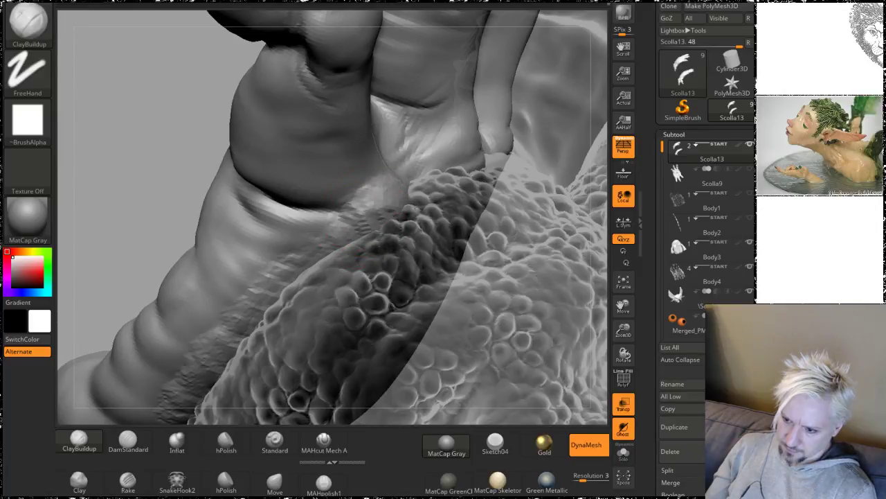
{"action": "mouse_move", "coordinate": [128, 125]}
{"action": "left_mouse_down"}
{"action": "mouse_move", "coordinate": [92, 138]}
{"action": "mouse_move", "coordinate": [323, 158]}
{"action": "mouse_move", "coordinate": [340, 178]}
{"action": "mouse_move", "coordinate": [323, 151]}
{"action": "mouse_move", "coordinate": [344, 171]}
{"action": "left_mouse_up"}
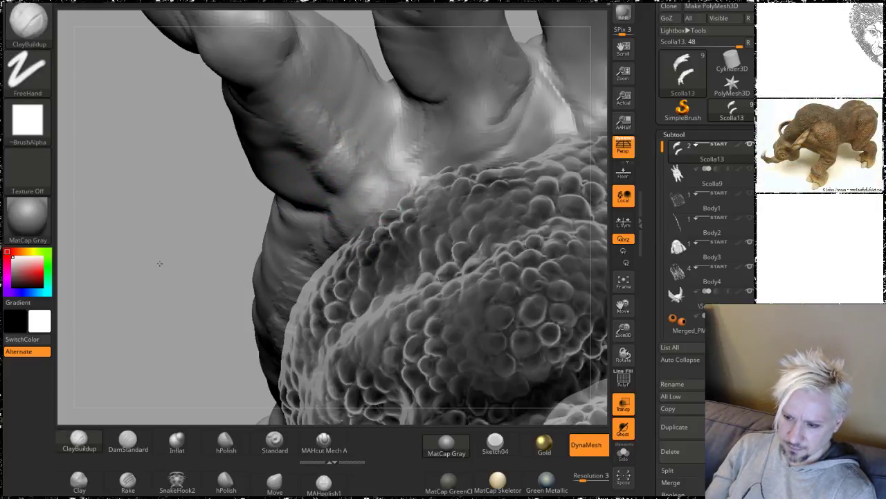
Step: Smooth the rough clay strip along the segmented side of the hand next to the scales
{"action": "mouse_move", "coordinate": [159, 264]}
{"action": "left_mouse_down"}
{"action": "mouse_move", "coordinate": [491, 182]}
{"action": "mouse_move", "coordinate": [454, 190]}
{"action": "mouse_move", "coordinate": [426, 162]}
{"action": "mouse_move", "coordinate": [354, 126]}
{"action": "left_mouse_up"}
{"action": "key", "text": "shift"}
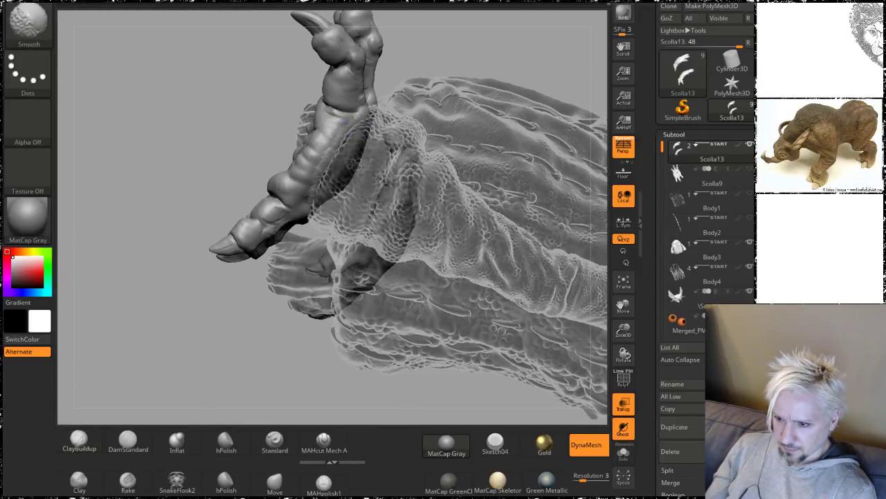
{"action": "left_click_drag", "start_coordinate": [318, 186], "coordinate": [307, 208], "text": "shift"}
{"action": "left_click_drag", "start_coordinate": [170, 139], "coordinate": [201, 277], "text": "alt"}
{"action": "left_click_drag", "start_coordinate": [324, 244], "coordinate": [327, 157], "text": "shift"}
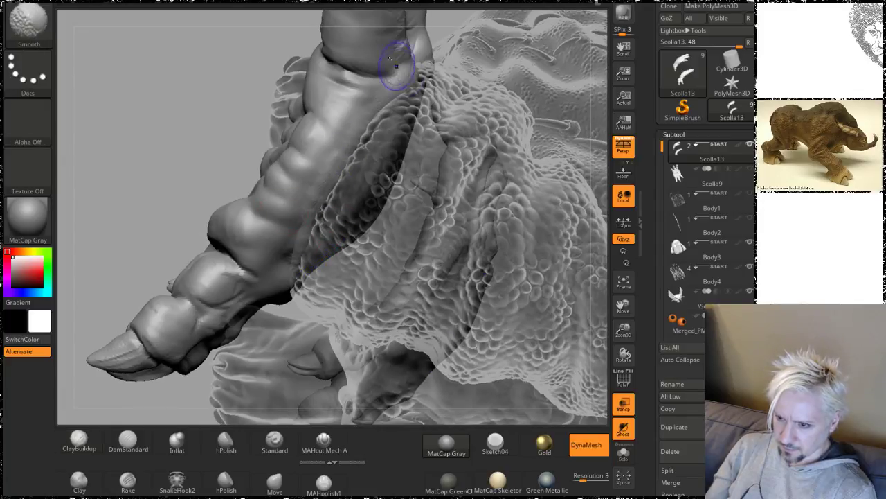
Step: Smooth the back of the hand along the scaly cuff behind the finger bases
{"action": "mouse_move", "coordinate": [265, 125]}
{"action": "left_mouse_down"}
{"action": "mouse_move", "coordinate": [131, 134]}
{"action": "mouse_move", "coordinate": [93, 182]}
{"action": "mouse_move", "coordinate": [123, 145]}
{"action": "mouse_move", "coordinate": [152, 44]}
{"action": "mouse_move", "coordinate": [154, 51]}
{"action": "left_mouse_up"}
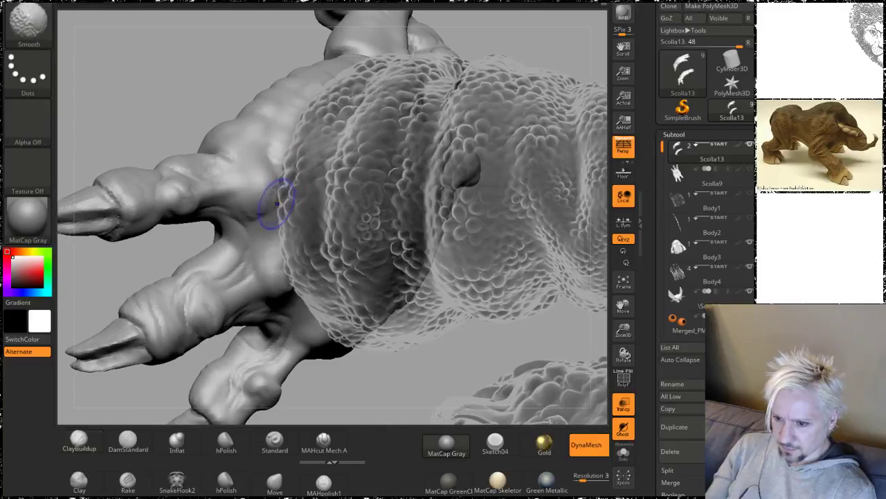
{"action": "mouse_move", "coordinate": [277, 204]}
{"action": "left_mouse_down", "text": "shift"}
{"action": "mouse_move", "coordinate": [297, 238]}
{"action": "mouse_move", "coordinate": [316, 322]}
{"action": "left_mouse_up", "text": "shift"}
{"action": "mouse_move", "coordinate": [409, 395]}
{"action": "left_mouse_down"}
{"action": "mouse_move", "coordinate": [416, 323]}
{"action": "mouse_move", "coordinate": [343, 376]}
{"action": "left_mouse_up"}
{"action": "key", "text": "shift"}
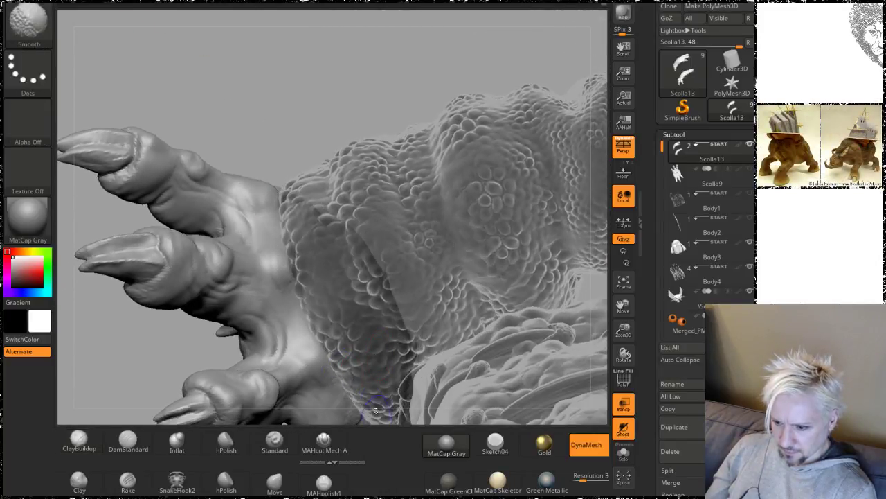
{"action": "left_click_drag", "start_coordinate": [317, 105], "coordinate": [354, 10], "text": "alt"}
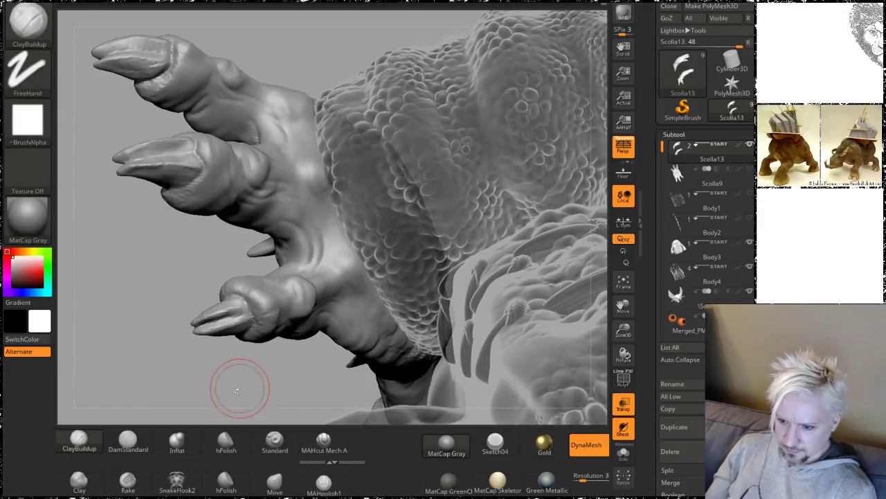
Step: Smooth the remaining rough clay strip on the segmented outer edge of the hand
{"action": "left_click_drag", "start_coordinate": [238, 391], "coordinate": [270, 201]}
{"action": "mouse_move", "coordinate": [238, 342]}
{"action": "left_mouse_down"}
{"action": "mouse_move", "coordinate": [216, 317]}
{"action": "mouse_move", "coordinate": [225, 312]}
{"action": "left_mouse_up"}
{"action": "left_click_drag", "start_coordinate": [394, 287], "coordinate": [404, 252], "text": "shift"}
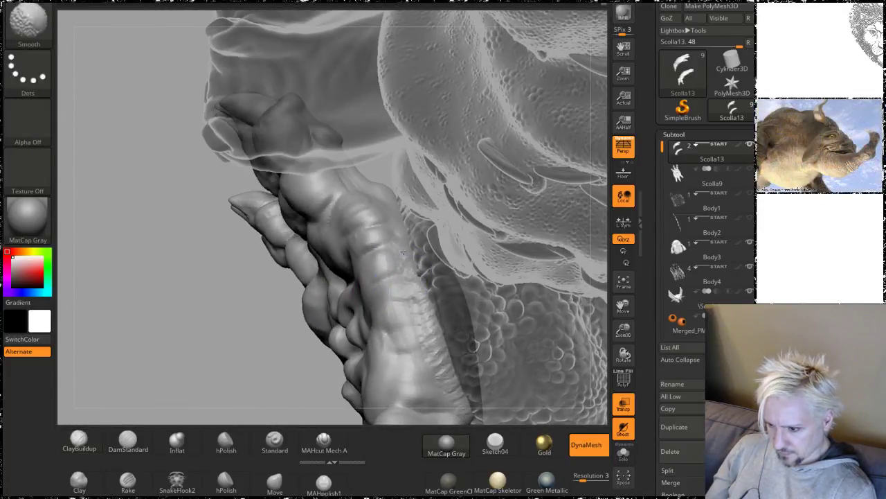
{"action": "mouse_move", "coordinate": [251, 300]}
{"action": "left_mouse_down"}
{"action": "mouse_move", "coordinate": [236, 300]}
{"action": "mouse_move", "coordinate": [259, 299]}
{"action": "mouse_move", "coordinate": [243, 360]}
{"action": "mouse_move", "coordinate": [243, 376]}
{"action": "mouse_move", "coordinate": [252, 374]}
{"action": "mouse_move", "coordinate": [129, 394]}
{"action": "left_mouse_up"}
Step: Extend the creases between the hand edge's segments across the smoothed strip with a resized DamStandard brush
{"action": "left_click", "coordinate": [127, 441]}
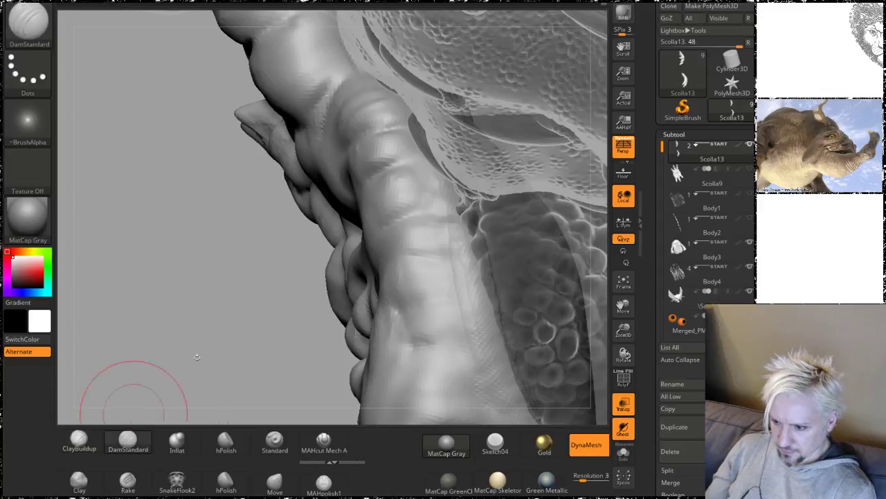
{"action": "key", "text": "space"}
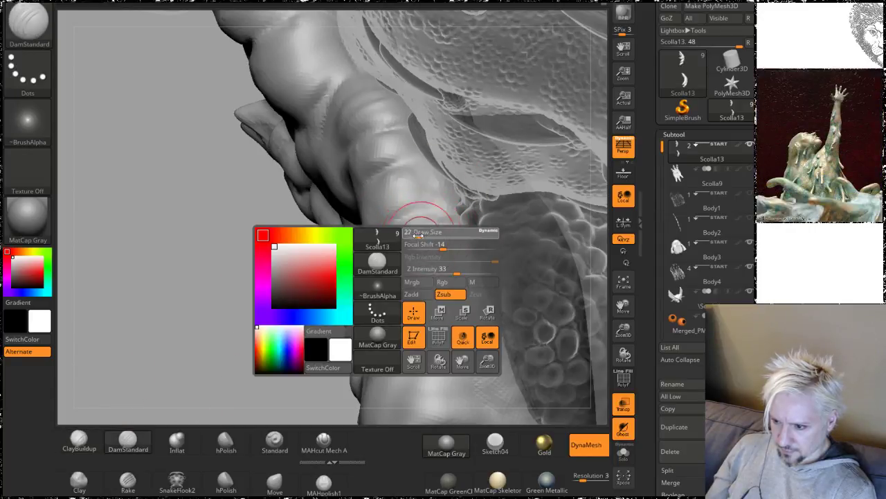
{"action": "left_click_drag", "start_coordinate": [194, 243], "coordinate": [274, 245]}
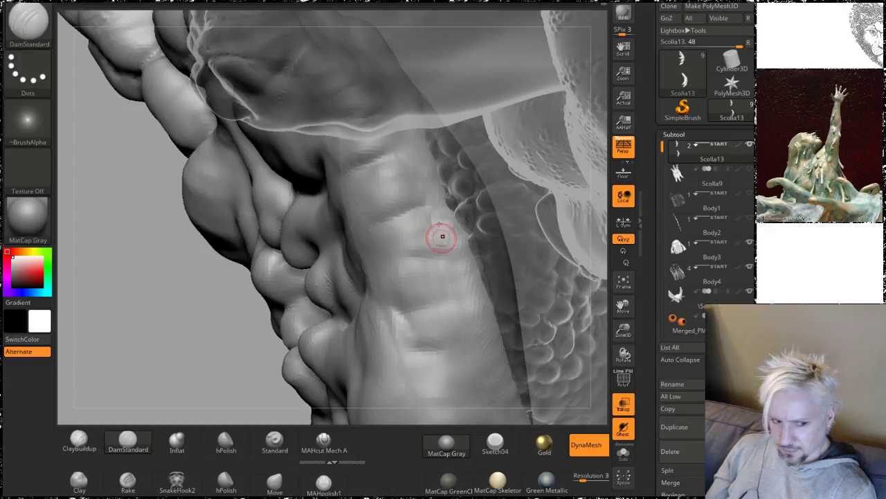
{"action": "key", "text": "space"}
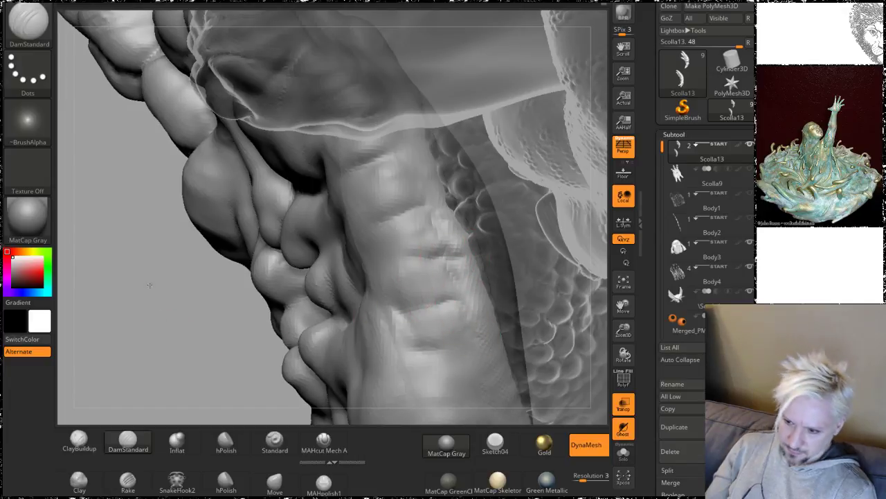
Step: Isolate the hands in Solo mode and carve DamStandard creases along the segmented hand edge, separating a long inner ridge
{"action": "left_click_drag", "start_coordinate": [149, 285], "coordinate": [219, 317], "text": "alt"}
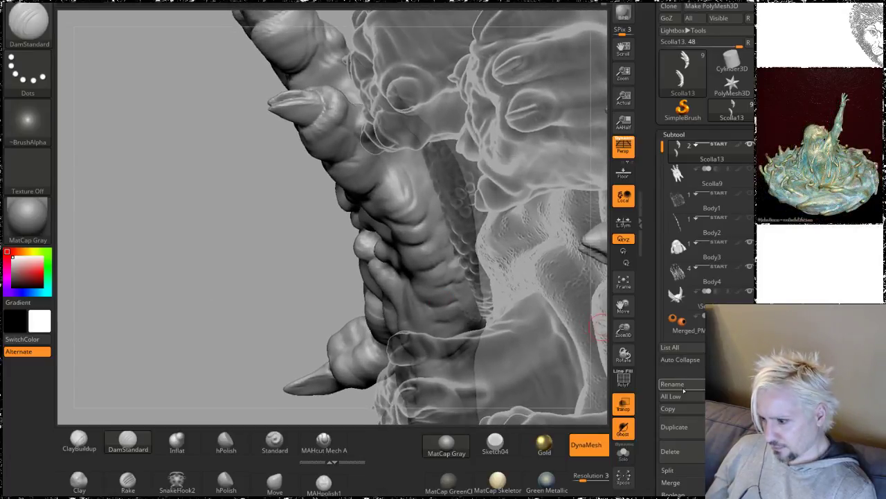
{"action": "left_click", "coordinate": [624, 454]}
{"action": "left_click_drag", "start_coordinate": [231, 265], "coordinate": [362, 336]}
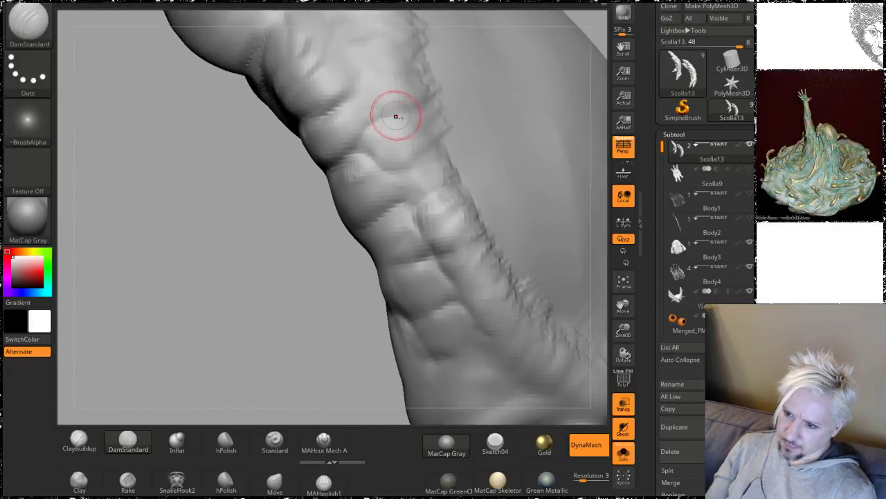
{"action": "left_click_drag", "start_coordinate": [195, 226], "coordinate": [253, 270]}
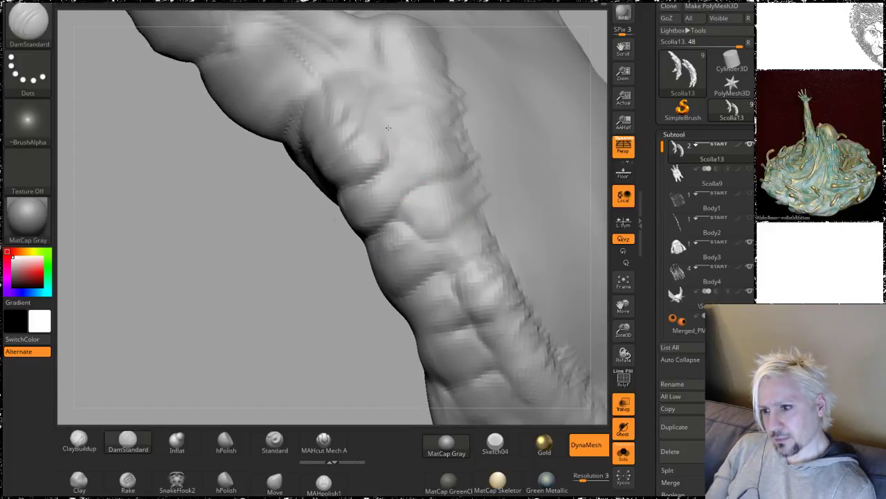
{"action": "mouse_move", "coordinate": [301, 344]}
{"action": "left_mouse_down"}
{"action": "mouse_move", "coordinate": [235, 235]}
{"action": "mouse_move", "coordinate": [273, 271]}
{"action": "left_mouse_up"}
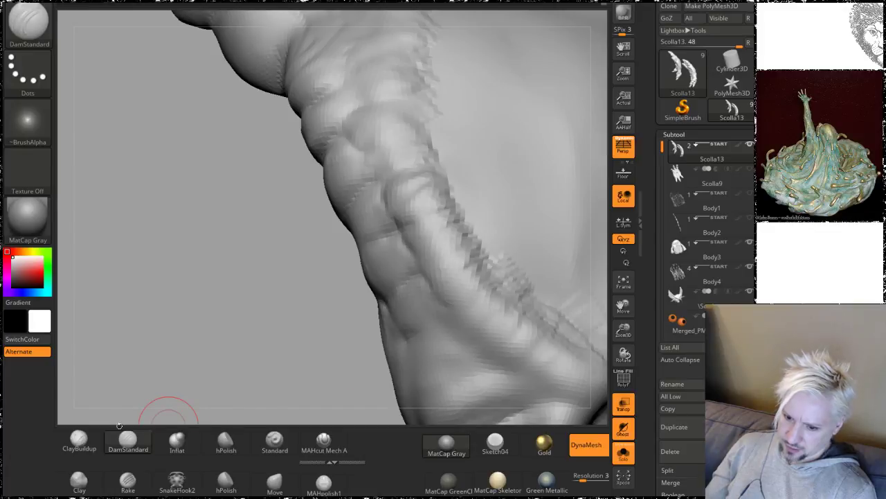
Step: Build up the long inner ridge on the segmented hand edge with ClayBuildup strokes
{"action": "left_click", "coordinate": [79, 439]}
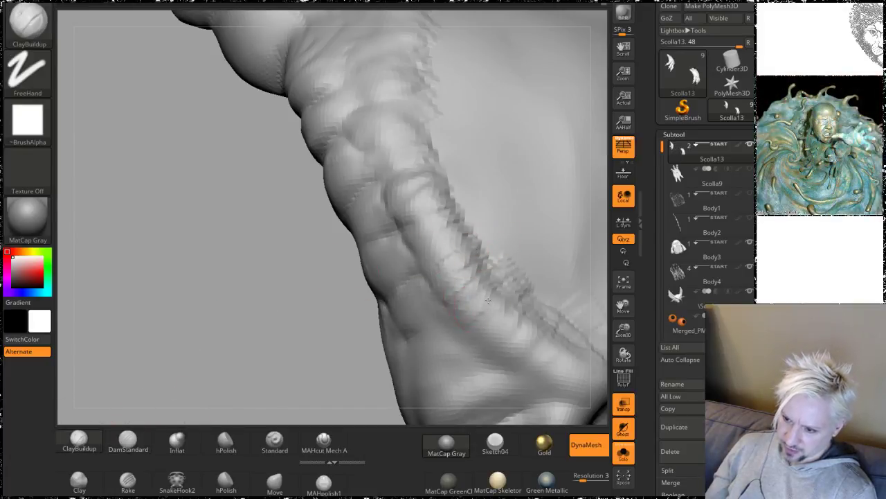
{"action": "mouse_move", "coordinate": [488, 301]}
{"action": "left_mouse_down"}
{"action": "mouse_move", "coordinate": [491, 329]}
{"action": "mouse_move", "coordinate": [521, 320]}
{"action": "left_mouse_up"}
{"action": "key", "text": "space"}
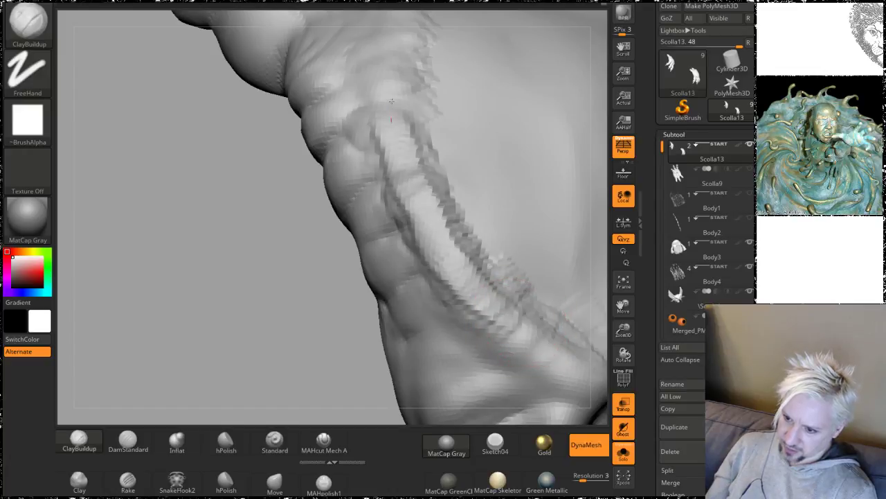
{"action": "left_click_drag", "start_coordinate": [187, 297], "coordinate": [206, 313]}
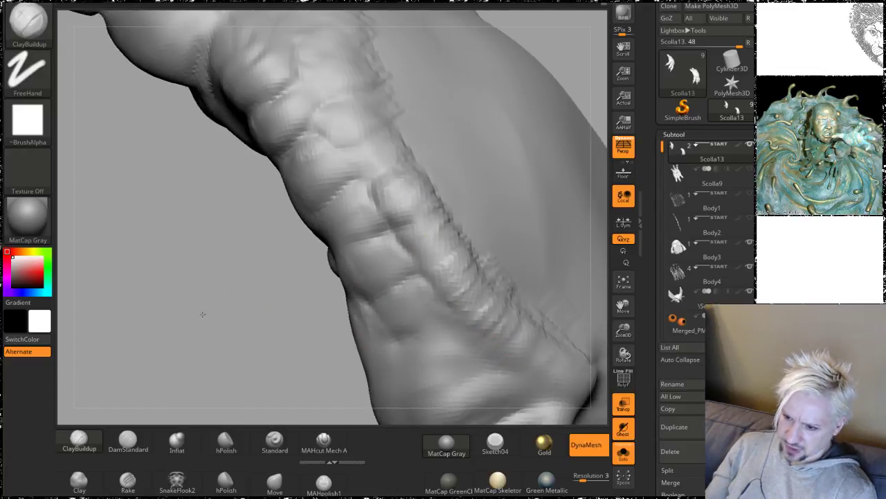
Step: Carve creases across and beside the built-up ridge with a resized DamStandard brush, continuing toward the finger base
{"action": "left_click", "coordinate": [128, 441]}
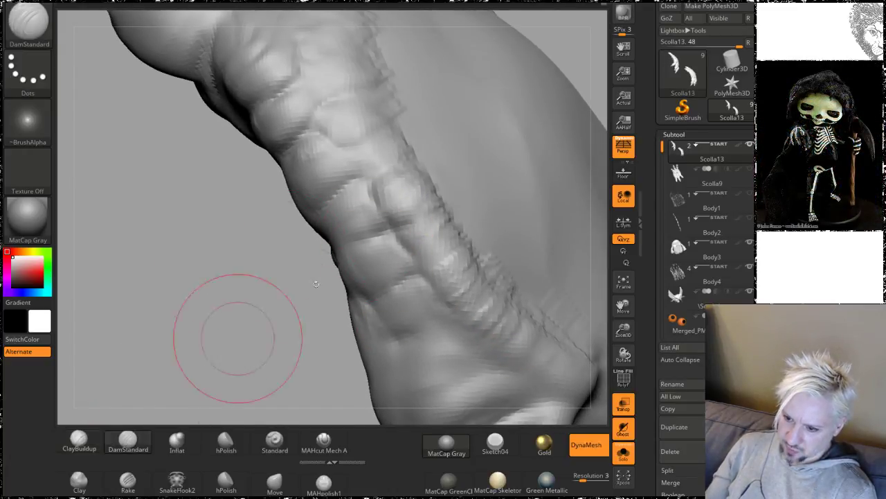
{"action": "key", "text": "space"}
{"action": "left_click_drag", "start_coordinate": [416, 245], "coordinate": [411, 244]}
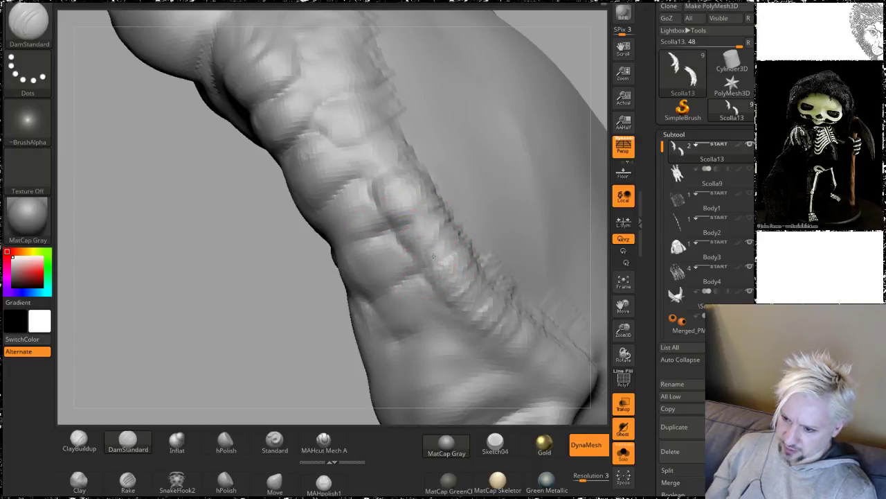
{"action": "mouse_move", "coordinate": [432, 269]}
{"action": "left_mouse_down"}
{"action": "mouse_move", "coordinate": [443, 295]}
{"action": "mouse_move", "coordinate": [510, 290]}
{"action": "mouse_move", "coordinate": [548, 322]}
{"action": "left_mouse_up"}
{"action": "mouse_move", "coordinate": [228, 340]}
{"action": "left_mouse_down", "text": "alt"}
{"action": "mouse_move", "coordinate": [269, 293]}
{"action": "mouse_move", "coordinate": [357, 235]}
{"action": "left_mouse_up", "text": "alt"}
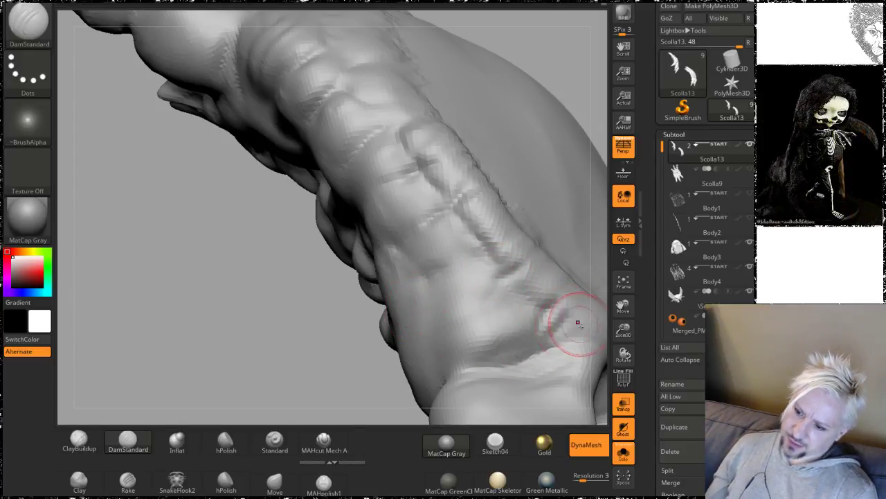
Step: Carve DamStandard creases across the part of the hand edge just behind the clawed finger's knuckle
{"action": "left_click_drag", "start_coordinate": [226, 290], "coordinate": [223, 315]}
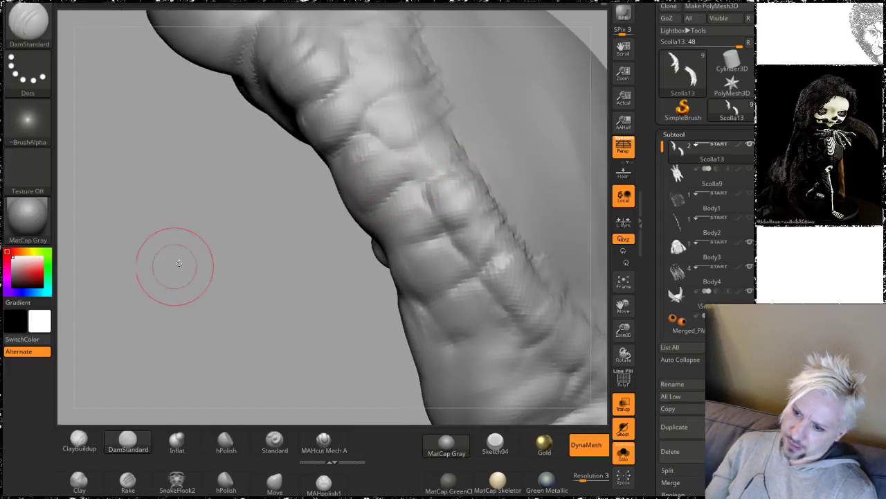
{"action": "left_click_drag", "start_coordinate": [179, 263], "coordinate": [212, 297]}
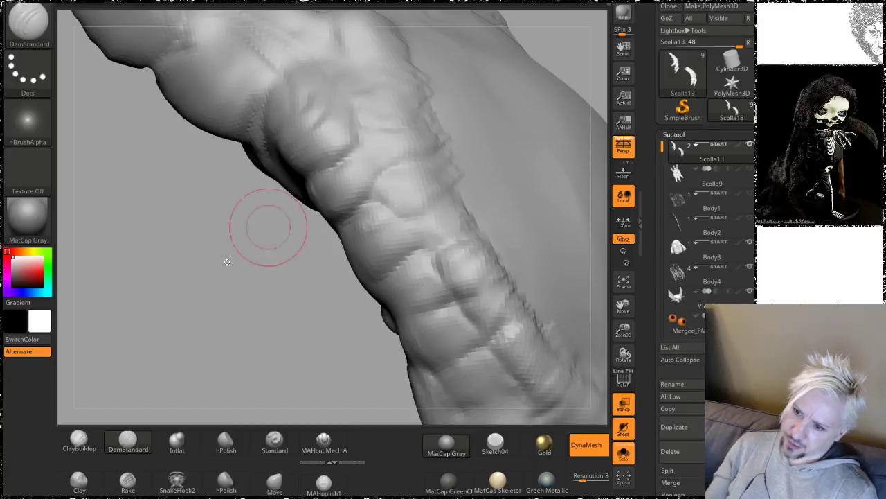
{"action": "mouse_move", "coordinate": [227, 261]}
{"action": "left_mouse_down"}
{"action": "mouse_move", "coordinate": [198, 287]}
{"action": "mouse_move", "coordinate": [221, 251]}
{"action": "left_mouse_up"}
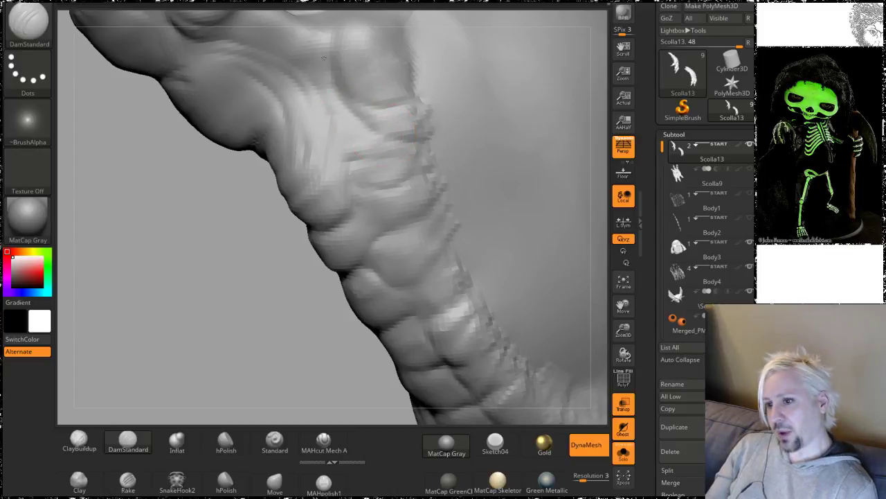
{"action": "mouse_move", "coordinate": [198, 340]}
{"action": "left_mouse_down"}
{"action": "mouse_move", "coordinate": [182, 263]}
{"action": "mouse_move", "coordinate": [257, 240]}
{"action": "mouse_move", "coordinate": [297, 297]}
{"action": "mouse_move", "coordinate": [348, 332]}
{"action": "mouse_move", "coordinate": [329, 252]}
{"action": "left_mouse_up"}
{"action": "left_click_drag", "start_coordinate": [243, 273], "coordinate": [410, 209]}
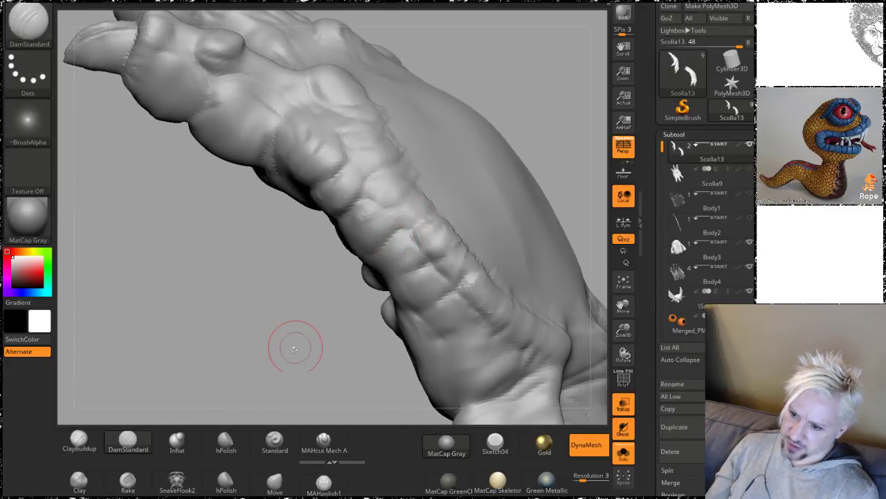
Step: Deepen the creases between the middle segments of the hand edge, working around toward the palm side
{"action": "mouse_move", "coordinate": [294, 348]}
{"action": "left_mouse_down"}
{"action": "mouse_move", "coordinate": [293, 356]}
{"action": "mouse_move", "coordinate": [309, 343]}
{"action": "left_mouse_up"}
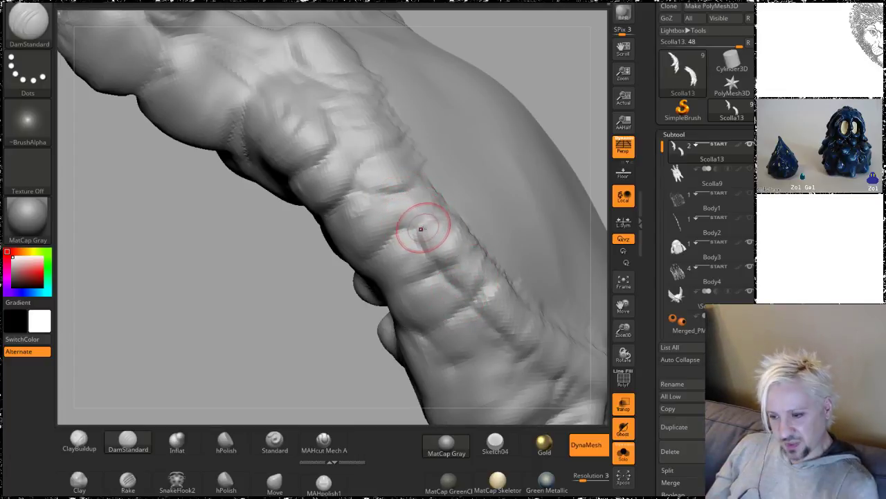
{"action": "left_click_drag", "start_coordinate": [278, 314], "coordinate": [392, 259]}
{"action": "mouse_move", "coordinate": [509, 149]}
{"action": "left_mouse_down"}
{"action": "mouse_move", "coordinate": [511, 130]}
{"action": "mouse_move", "coordinate": [400, 185]}
{"action": "left_mouse_up"}
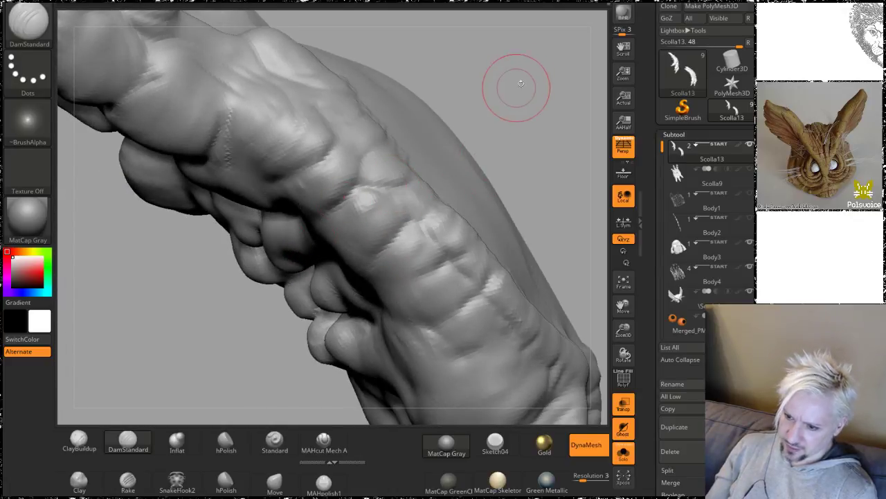
{"action": "left_click_drag", "start_coordinate": [521, 83], "coordinate": [331, 153]}
{"action": "mouse_move", "coordinate": [201, 324]}
{"action": "left_mouse_down"}
{"action": "mouse_move", "coordinate": [229, 306]}
{"action": "mouse_move", "coordinate": [228, 149]}
{"action": "left_mouse_up"}
Step: Refine the DamStandard creases where the segmented edge meets the palm and the adjoining finger bases
{"action": "mouse_move", "coordinate": [545, 202]}
{"action": "left_mouse_down", "text": "alt"}
{"action": "mouse_move", "coordinate": [523, 165]}
{"action": "mouse_move", "coordinate": [510, 196]}
{"action": "mouse_move", "coordinate": [429, 140]}
{"action": "left_mouse_up", "text": "alt"}
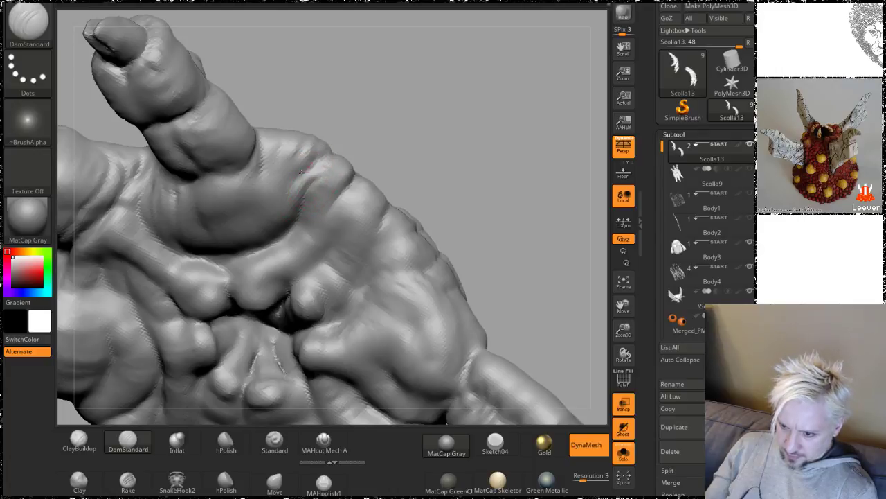
{"action": "mouse_move", "coordinate": [455, 168]}
{"action": "left_mouse_down"}
{"action": "mouse_move", "coordinate": [443, 151]}
{"action": "mouse_move", "coordinate": [344, 161]}
{"action": "left_mouse_up"}
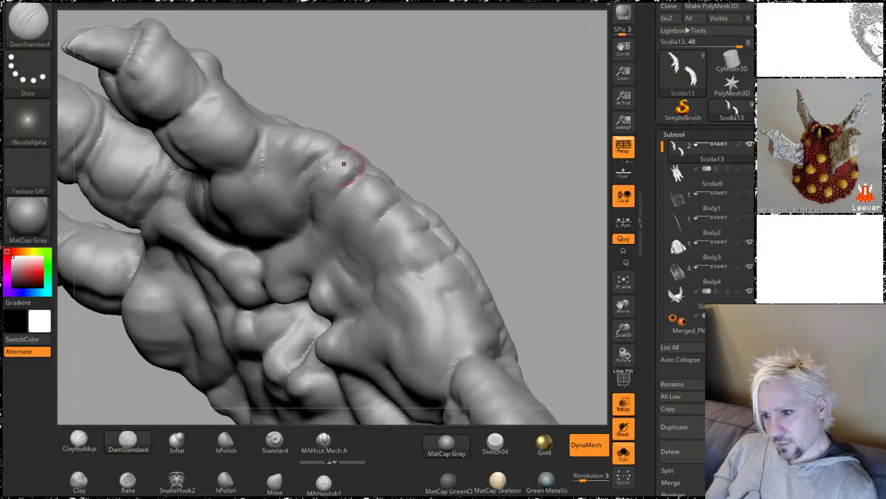
{"action": "mouse_move", "coordinate": [494, 174]}
{"action": "left_mouse_down"}
{"action": "mouse_move", "coordinate": [506, 112]}
{"action": "mouse_move", "coordinate": [495, 143]}
{"action": "mouse_move", "coordinate": [402, 117]}
{"action": "left_mouse_up"}
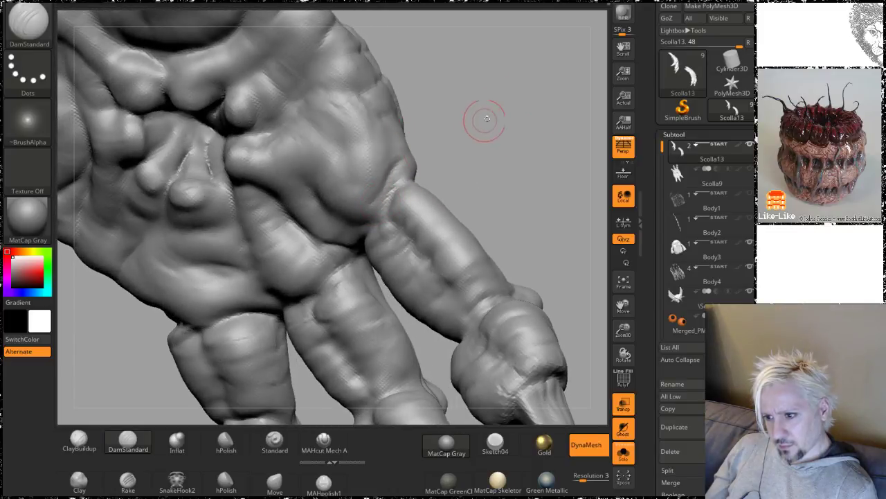
{"action": "left_click_drag", "start_coordinate": [487, 119], "coordinate": [385, 167]}
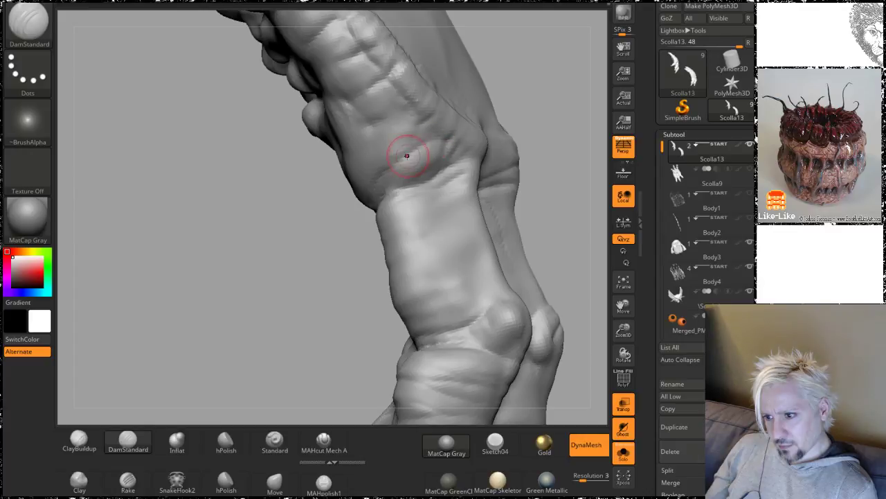
{"action": "mouse_move", "coordinate": [534, 115]}
{"action": "left_mouse_down"}
{"action": "mouse_move", "coordinate": [485, 115]}
{"action": "mouse_move", "coordinate": [477, 84]}
{"action": "mouse_move", "coordinate": [428, 169]}
{"action": "left_mouse_up"}
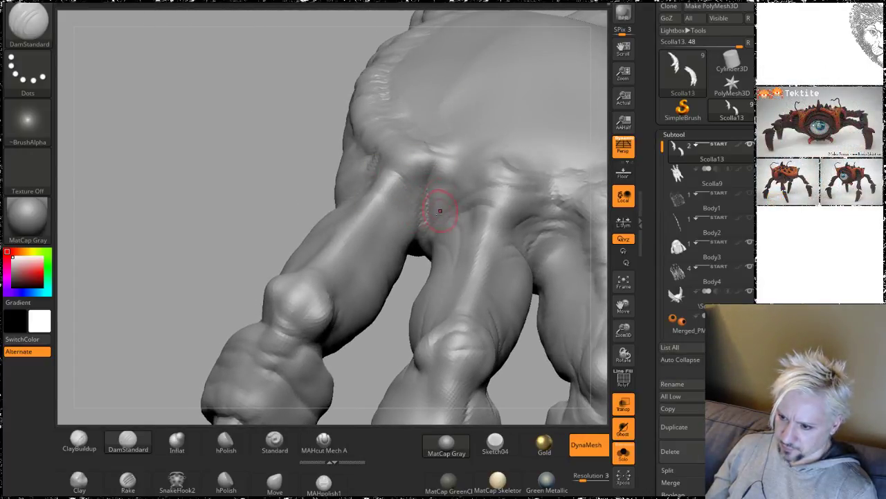
Step: Carve wrinkles over the knuckles and between the finger bases on the back of the hand
{"action": "left_click_drag", "start_coordinate": [228, 185], "coordinate": [323, 145]}
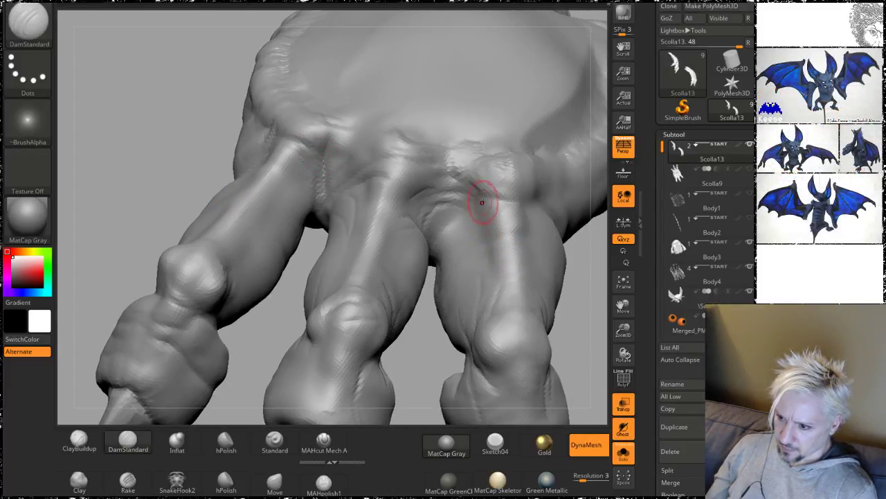
{"action": "left_click_drag", "start_coordinate": [579, 307], "coordinate": [381, 223]}
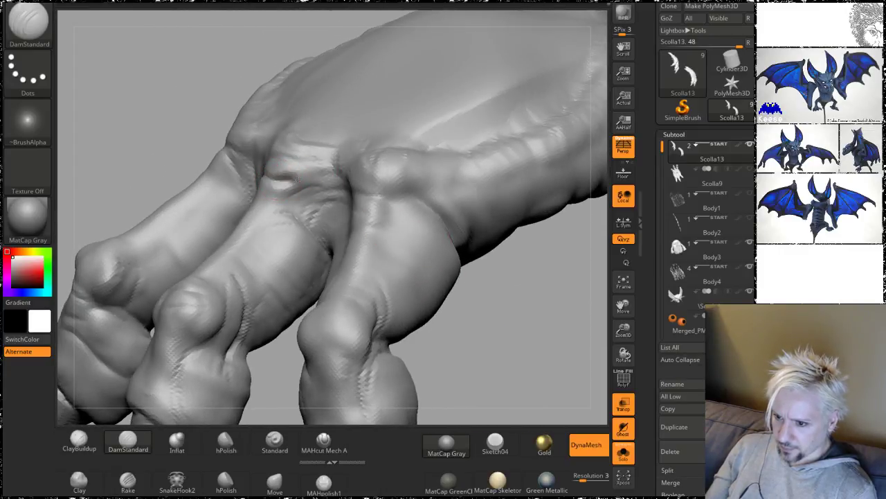
{"action": "left_click_drag", "start_coordinate": [531, 306], "coordinate": [372, 198]}
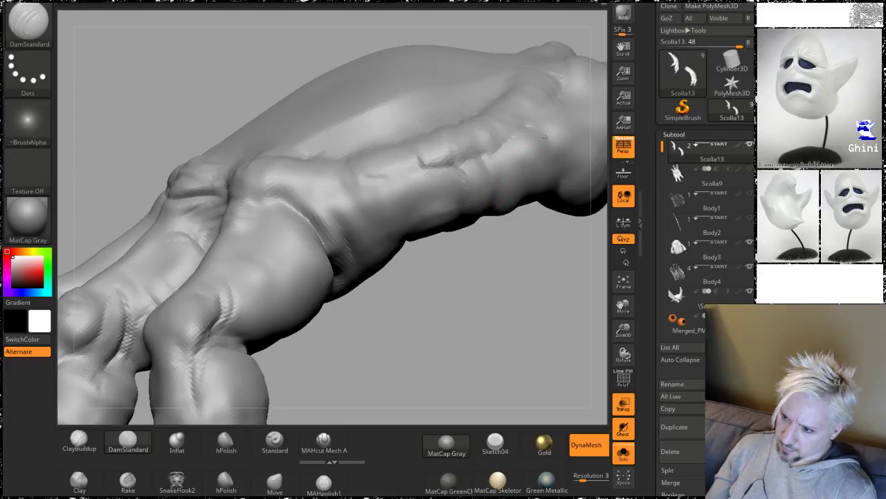
{"action": "mouse_move", "coordinate": [520, 311]}
{"action": "left_mouse_down"}
{"action": "mouse_move", "coordinate": [403, 151]}
{"action": "mouse_move", "coordinate": [453, 250]}
{"action": "mouse_move", "coordinate": [440, 319]}
{"action": "left_mouse_up"}
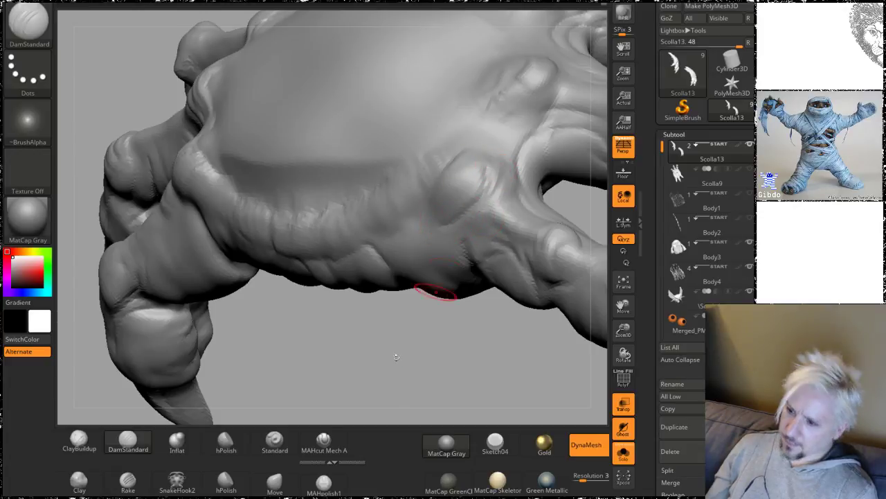
Step: Carve creases around the rounded knuckles at both ends of the hand edge, blending them into the segmented ridge
{"action": "mouse_move", "coordinate": [396, 357]}
{"action": "left_mouse_down"}
{"action": "mouse_move", "coordinate": [404, 358]}
{"action": "mouse_move", "coordinate": [460, 208]}
{"action": "left_mouse_up"}
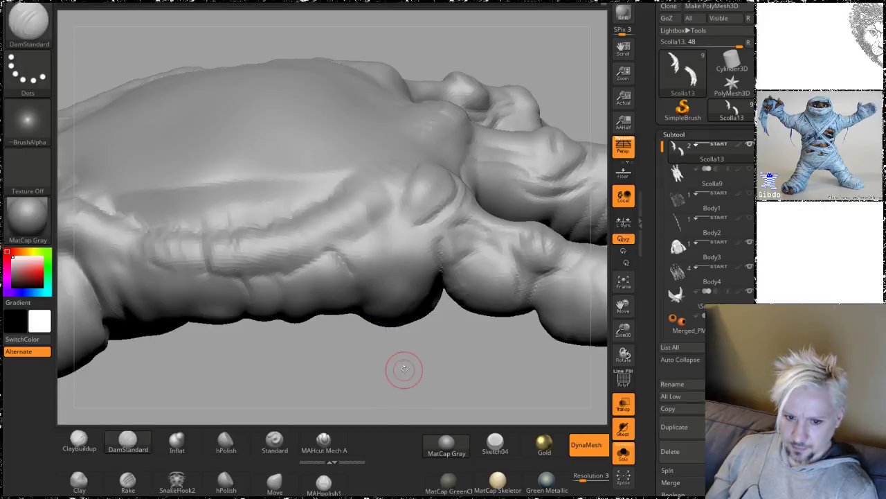
{"action": "left_click_drag", "start_coordinate": [404, 368], "coordinate": [440, 303]}
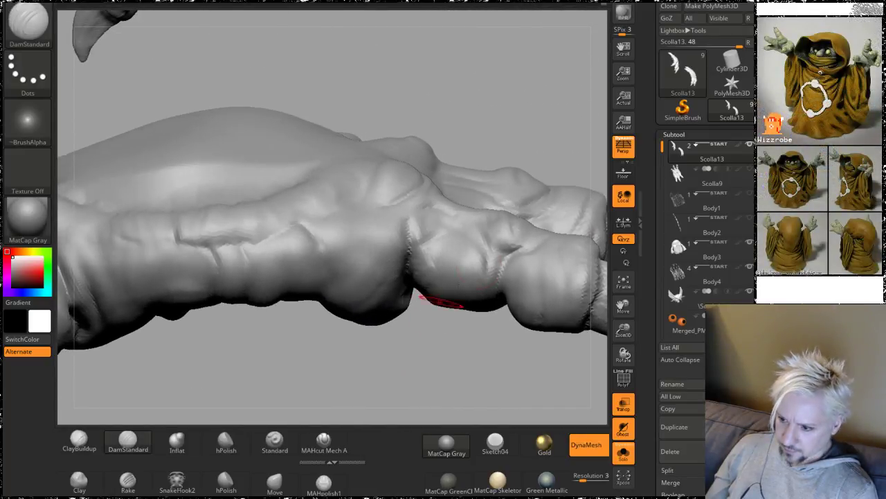
{"action": "mouse_move", "coordinate": [414, 354]}
{"action": "left_mouse_down"}
{"action": "mouse_move", "coordinate": [439, 274]}
{"action": "mouse_move", "coordinate": [428, 264]}
{"action": "left_mouse_up"}
{"action": "left_click_drag", "start_coordinate": [359, 171], "coordinate": [342, 256]}
{"action": "left_click_drag", "start_coordinate": [479, 140], "coordinate": [406, 217]}
{"action": "left_click_drag", "start_coordinate": [500, 78], "coordinate": [490, 130]}
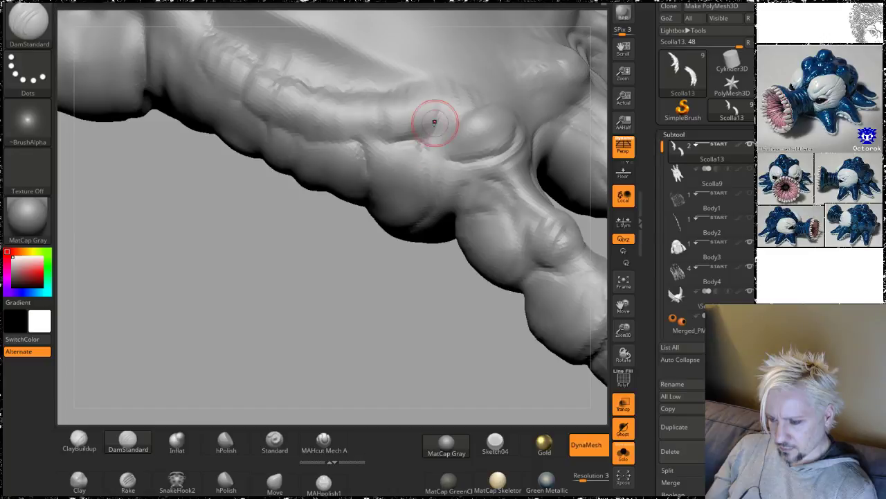
{"action": "mouse_move", "coordinate": [356, 291]}
{"action": "left_mouse_down"}
{"action": "mouse_move", "coordinate": [338, 264]}
{"action": "mouse_move", "coordinate": [358, 235]}
{"action": "mouse_move", "coordinate": [332, 311]}
{"action": "mouse_move", "coordinate": [324, 293]}
{"action": "mouse_move", "coordinate": [329, 286]}
{"action": "mouse_move", "coordinate": [339, 305]}
{"action": "mouse_move", "coordinate": [337, 367]}
{"action": "left_mouse_up"}
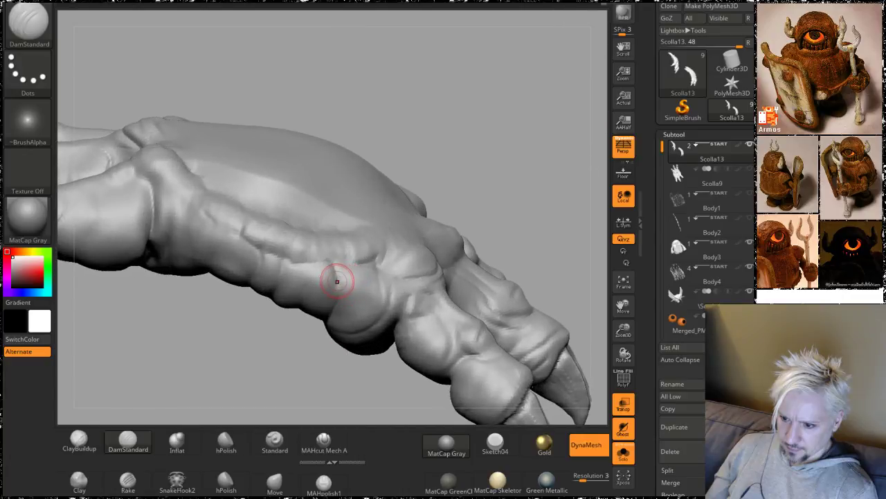
{"action": "mouse_move", "coordinate": [275, 365]}
{"action": "left_mouse_down"}
{"action": "mouse_move", "coordinate": [279, 334]}
{"action": "mouse_move", "coordinate": [280, 348]}
{"action": "mouse_move", "coordinate": [247, 334]}
{"action": "mouse_move", "coordinate": [257, 352]}
{"action": "mouse_move", "coordinate": [250, 343]}
{"action": "left_mouse_up"}
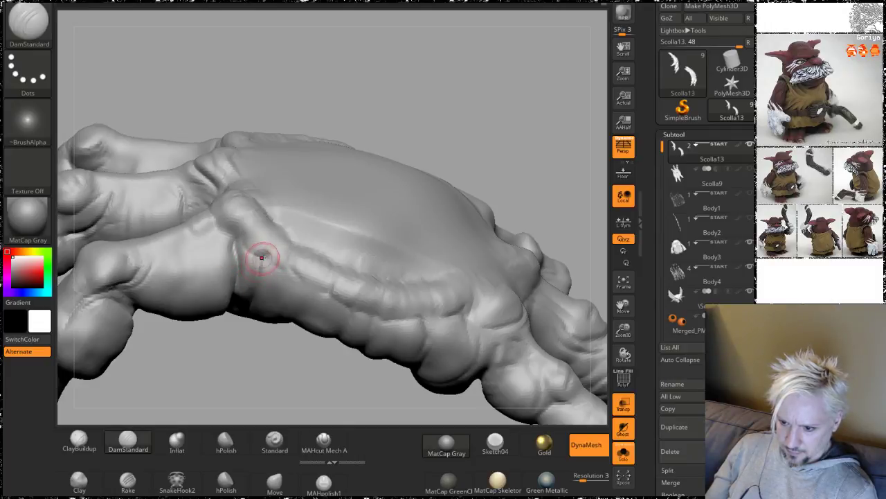
Step: Turn off Solo mode and view both hands together with the whole creature from below
{"action": "mouse_move", "coordinate": [267, 352]}
{"action": "left_mouse_down"}
{"action": "mouse_move", "coordinate": [367, 201]}
{"action": "mouse_move", "coordinate": [474, 247]}
{"action": "mouse_move", "coordinate": [431, 217]}
{"action": "mouse_move", "coordinate": [481, 235]}
{"action": "mouse_move", "coordinate": [481, 123]}
{"action": "mouse_move", "coordinate": [457, 141]}
{"action": "mouse_move", "coordinate": [458, 162]}
{"action": "mouse_move", "coordinate": [498, 191]}
{"action": "mouse_move", "coordinate": [506, 273]}
{"action": "mouse_move", "coordinate": [498, 328]}
{"action": "mouse_move", "coordinate": [486, 298]}
{"action": "mouse_move", "coordinate": [492, 331]}
{"action": "mouse_move", "coordinate": [464, 180]}
{"action": "mouse_move", "coordinate": [468, 279]}
{"action": "mouse_move", "coordinate": [500, 242]}
{"action": "left_mouse_up"}
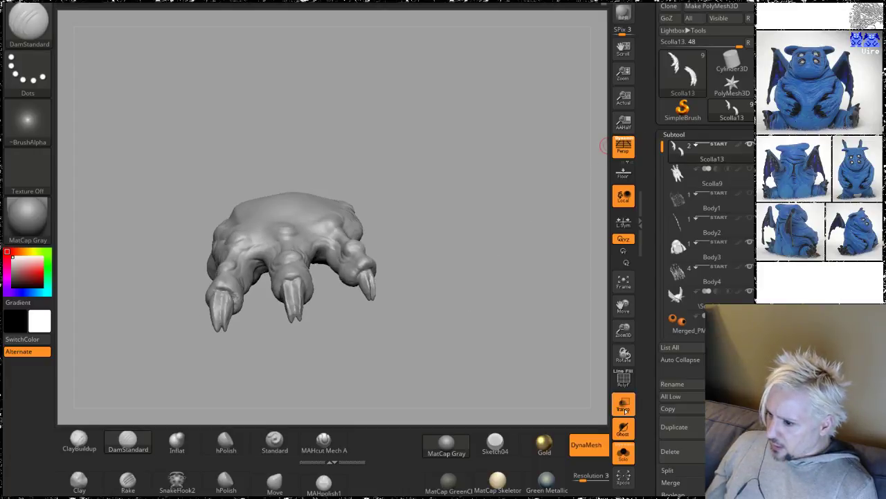
{"action": "left_click", "coordinate": [623, 454]}
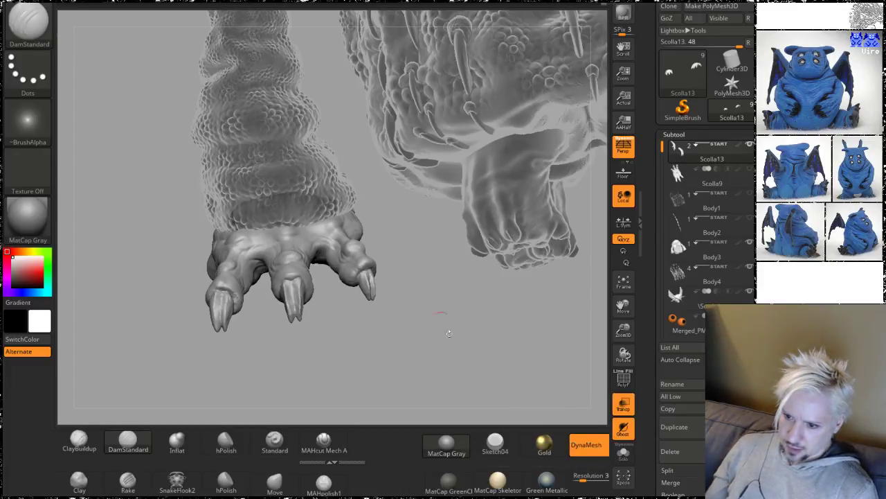
{"action": "mouse_move", "coordinate": [449, 333]}
{"action": "left_mouse_down"}
{"action": "mouse_move", "coordinate": [495, 303]}
{"action": "mouse_move", "coordinate": [454, 322]}
{"action": "mouse_move", "coordinate": [464, 301]}
{"action": "mouse_move", "coordinate": [402, 145]}
{"action": "left_mouse_up"}
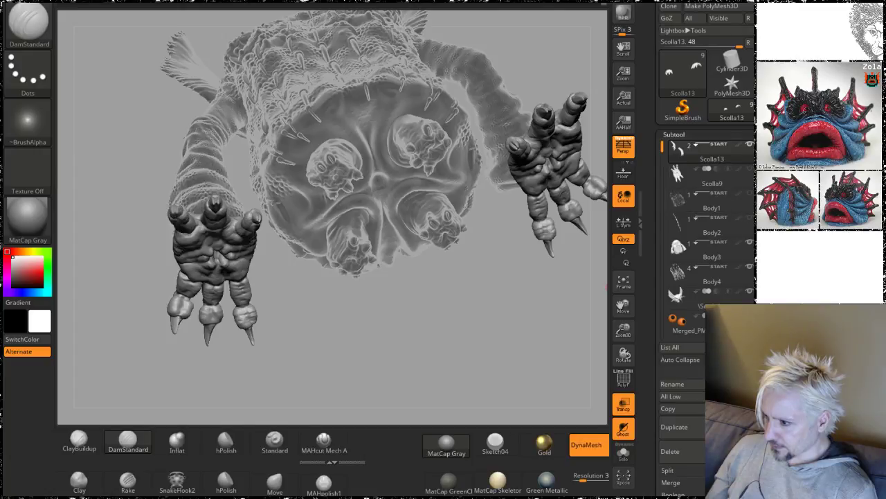
Step: Switch to the feet subtool PM3D_Cylinder3D1_2, undo the last stroke, and bring one foot's toe claws into close view
{"action": "left_click_drag", "start_coordinate": [662, 147], "coordinate": [662, 201]}
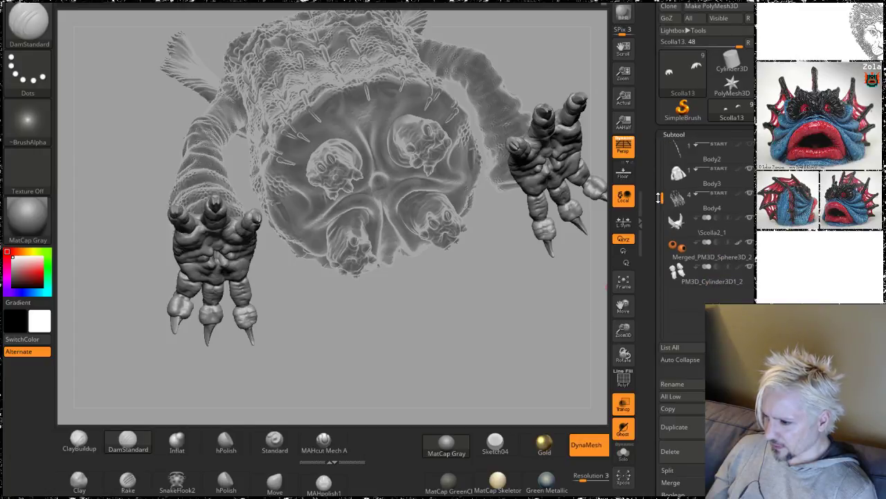
{"action": "left_click", "coordinate": [678, 277]}
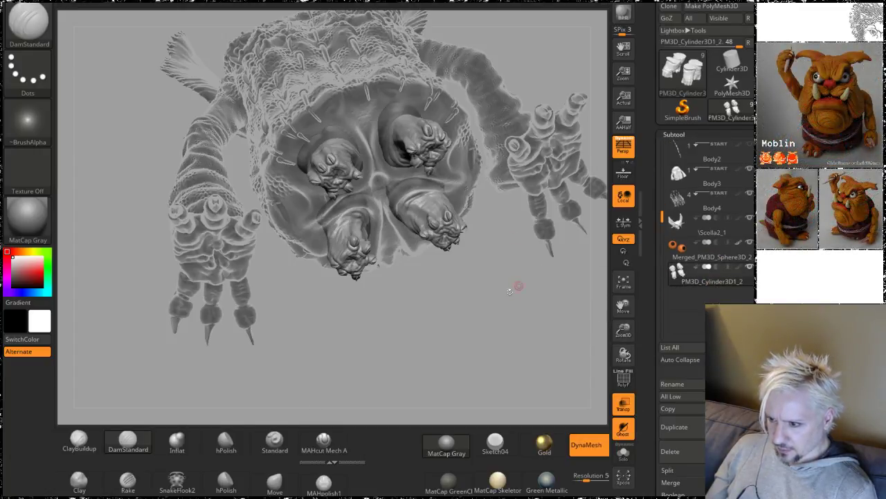
{"action": "left_click_drag", "start_coordinate": [517, 287], "coordinate": [430, 247]}
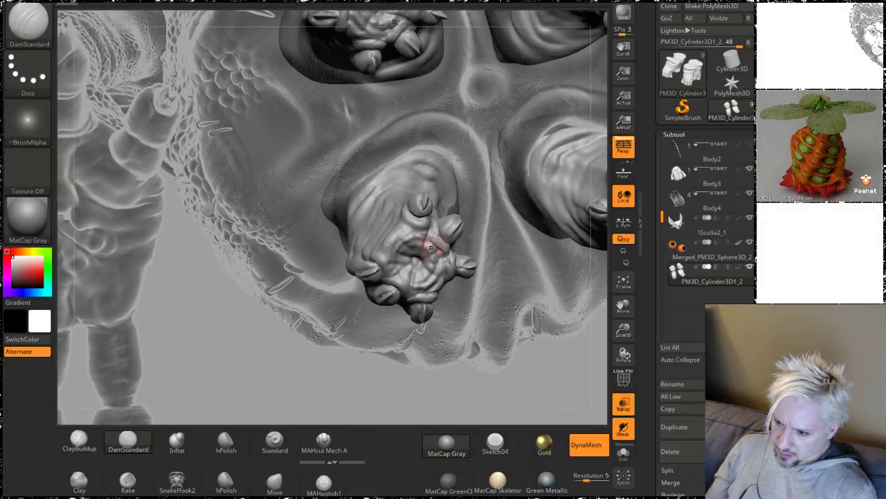
{"action": "left_click_drag", "start_coordinate": [559, 353], "coordinate": [473, 228]}
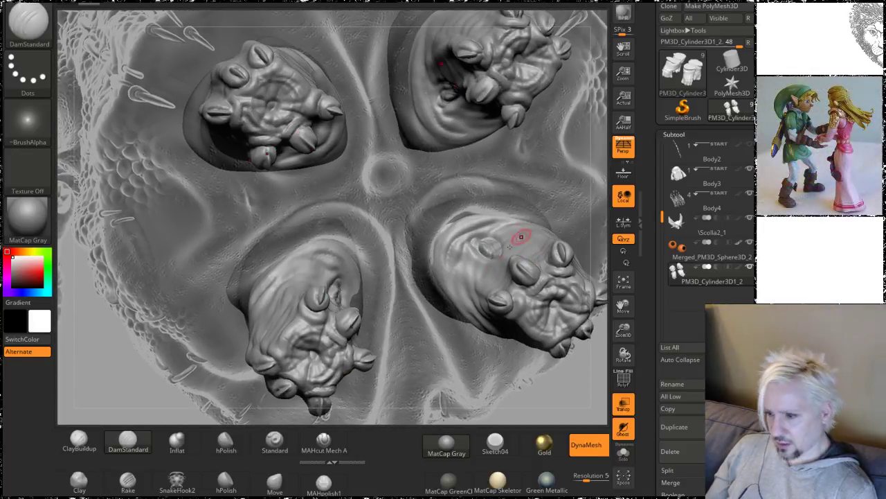
{"action": "key", "text": "ctrl+z"}
{"action": "left_click_drag", "start_coordinate": [569, 382], "coordinate": [487, 419]}
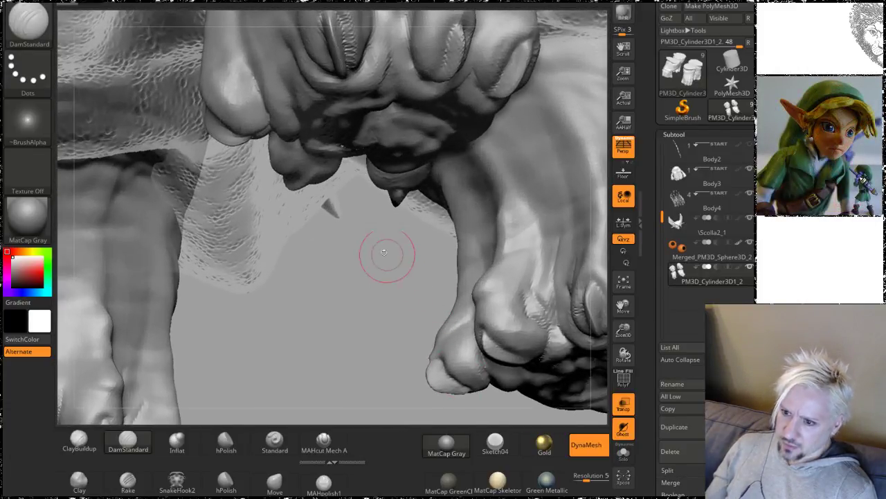
{"action": "left_click_drag", "start_coordinate": [388, 251], "coordinate": [407, 367], "text": "alt"}
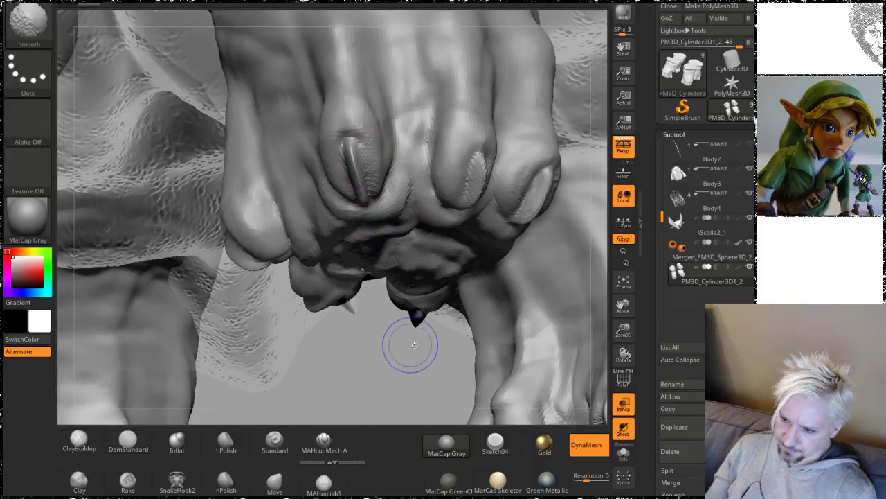
Step: Carve the crease between the toes beside the claw base and smooth the neighbouring toe's claw surface
{"action": "mouse_move", "coordinate": [413, 362]}
{"action": "left_mouse_down"}
{"action": "mouse_move", "coordinate": [415, 319]}
{"action": "mouse_move", "coordinate": [432, 296]}
{"action": "left_mouse_up"}
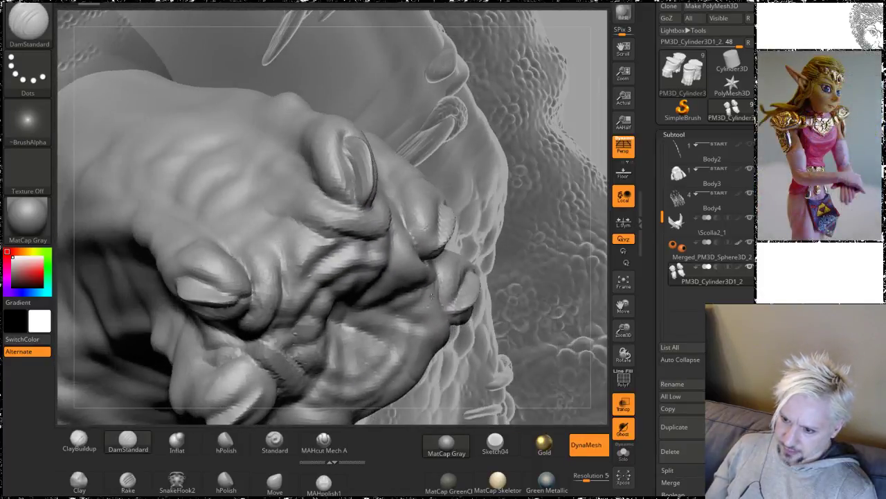
{"action": "mouse_move", "coordinate": [431, 296]}
{"action": "right_mouse_down"}
{"action": "mouse_move", "coordinate": [498, 290]}
{"action": "mouse_move", "coordinate": [505, 326]}
{"action": "mouse_move", "coordinate": [457, 311]}
{"action": "right_mouse_up"}
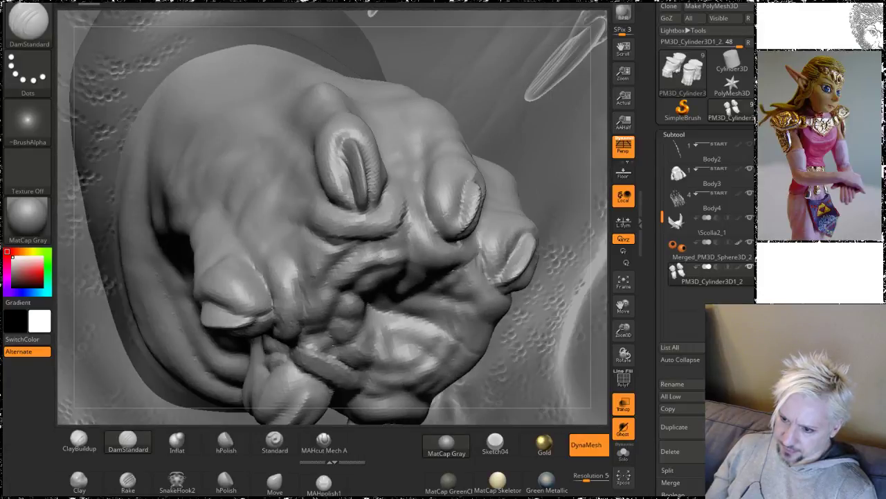
{"action": "left_click_drag", "start_coordinate": [453, 220], "coordinate": [458, 204]}
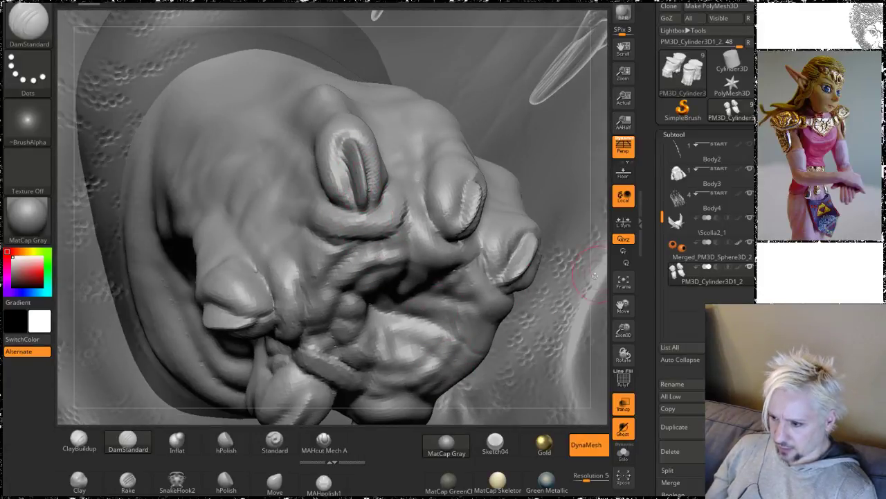
{"action": "mouse_move", "coordinate": [594, 275]}
{"action": "left_mouse_down"}
{"action": "mouse_move", "coordinate": [513, 82]}
{"action": "mouse_move", "coordinate": [565, 177]}
{"action": "left_mouse_up"}
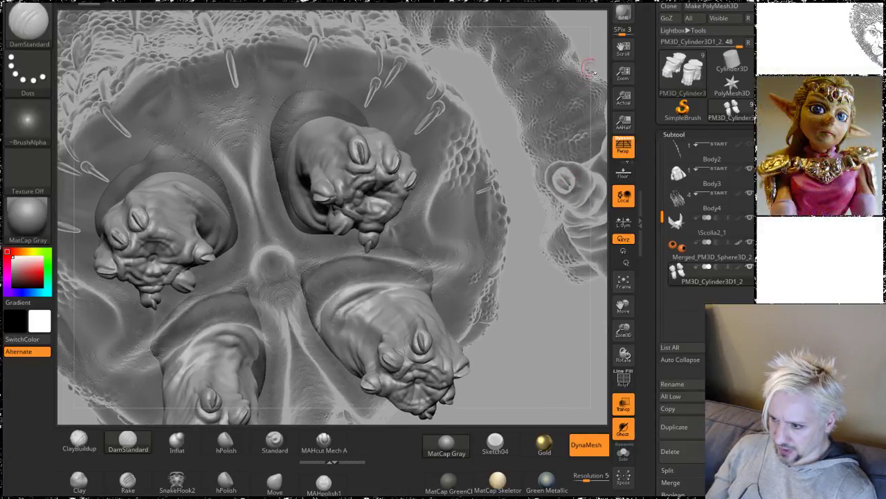
{"action": "left_click_drag", "start_coordinate": [597, 48], "coordinate": [587, 190], "text": "alt"}
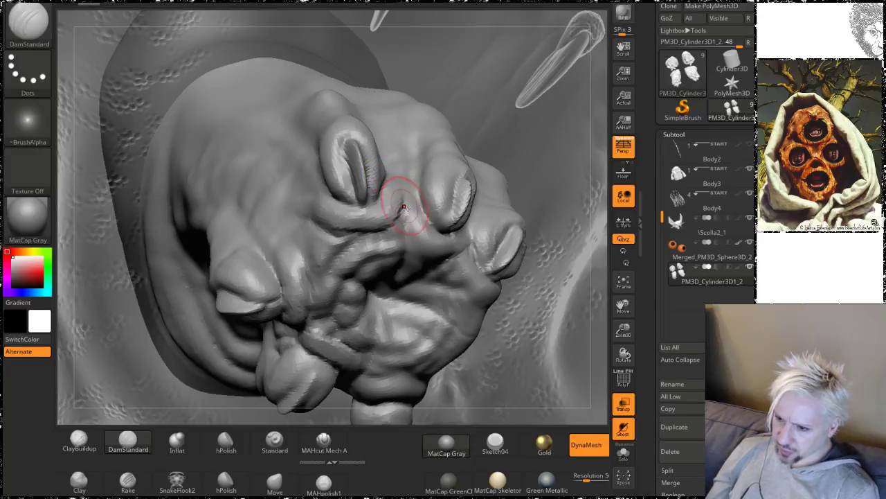
{"action": "mouse_move", "coordinate": [597, 163]}
{"action": "left_mouse_down", "text": "alt"}
{"action": "mouse_move", "coordinate": [613, 221]}
{"action": "mouse_move", "coordinate": [608, 200]}
{"action": "left_mouse_up", "text": "alt"}
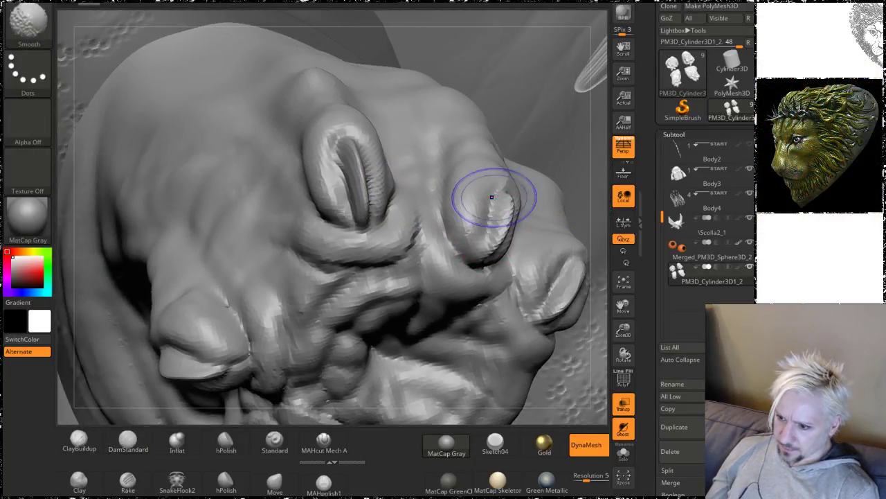
{"action": "left_click_drag", "start_coordinate": [491, 198], "coordinate": [474, 244], "text": "shift"}
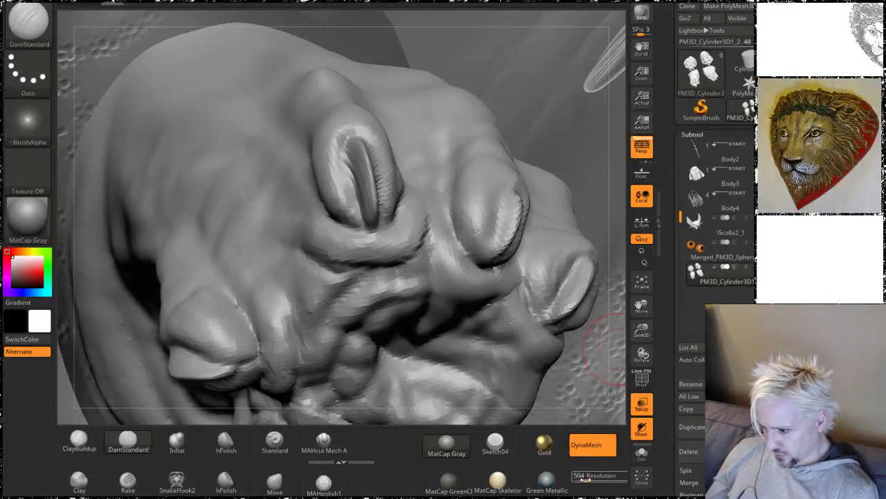
Step: Set the DynaMesh resolution to 784 and remesh the feet
{"action": "left_click_drag", "start_coordinate": [585, 479], "coordinate": [594, 484]}
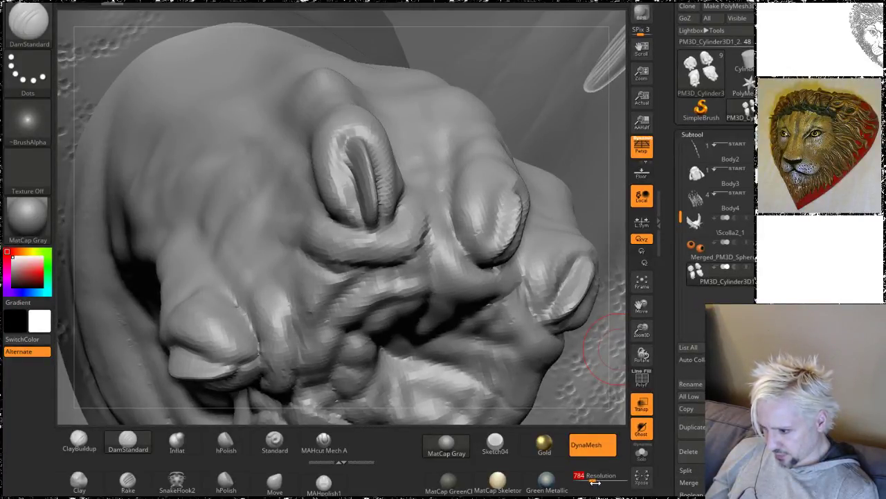
{"action": "left_click_drag", "start_coordinate": [619, 262], "coordinate": [534, 180], "text": "alt"}
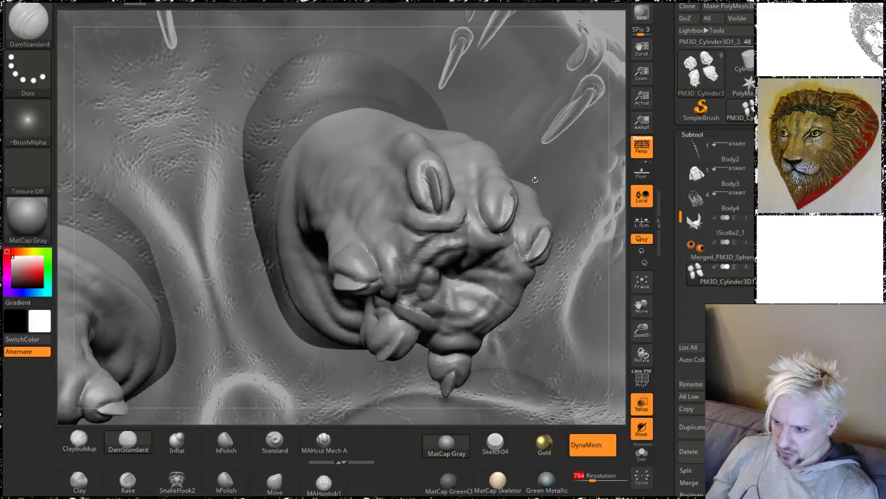
{"action": "left_click_drag", "start_coordinate": [506, 75], "coordinate": [538, 119], "text": "ctrl"}
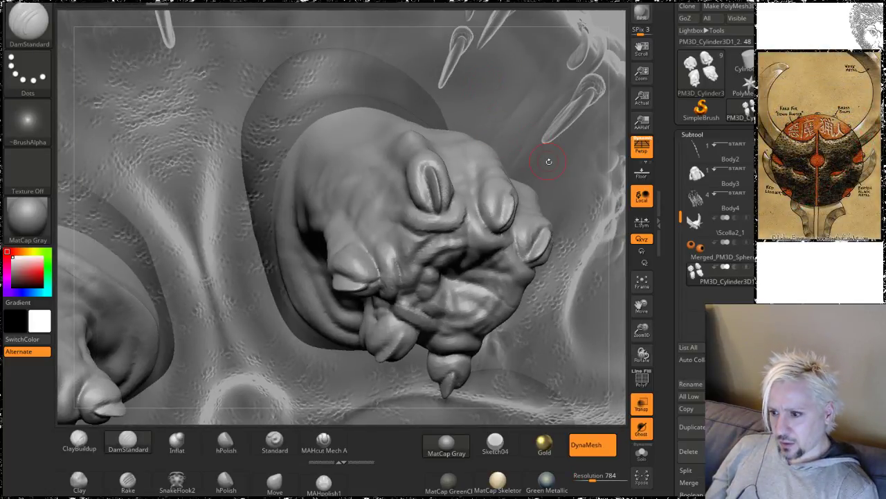
Step: Adjust the DamStandard draw size over the toes and undo the last three operations, including the DynaMesh remesh
{"action": "left_click_drag", "start_coordinate": [549, 161], "coordinate": [554, 235], "text": "alt"}
{"action": "key", "text": "space"}
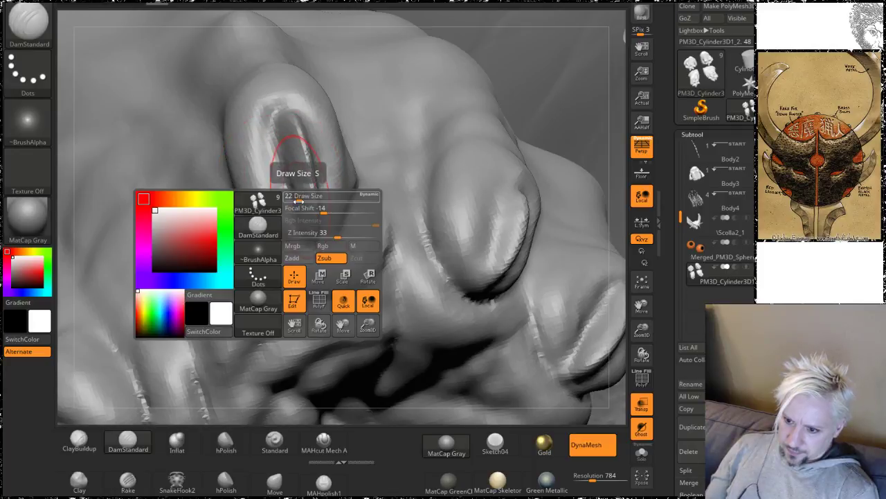
{"action": "mouse_move", "coordinate": [301, 200]}
{"action": "left_mouse_down"}
{"action": "mouse_move", "coordinate": [293, 201]}
{"action": "mouse_move", "coordinate": [300, 166]}
{"action": "mouse_move", "coordinate": [311, 194]}
{"action": "mouse_move", "coordinate": [309, 185]}
{"action": "left_mouse_up"}
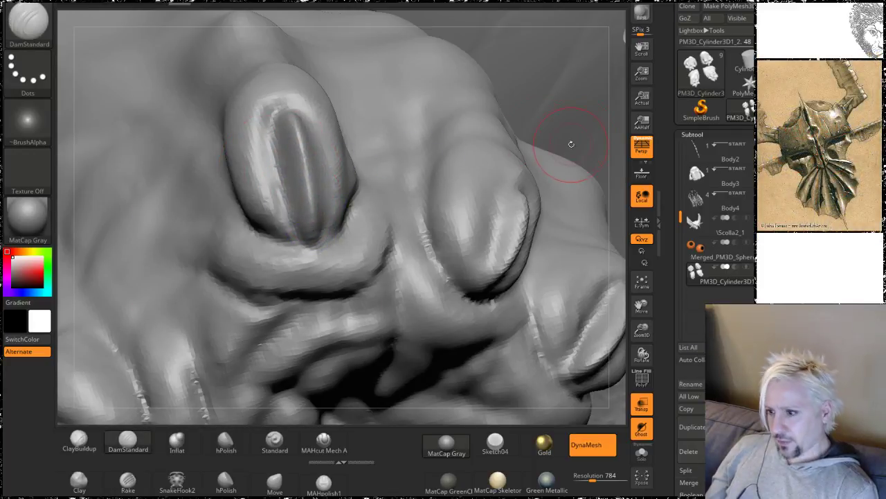
{"action": "key", "text": "ctrl+z"}
{"action": "key", "text": "ctrl+z"}
{"action": "key", "text": "ctrl+z"}
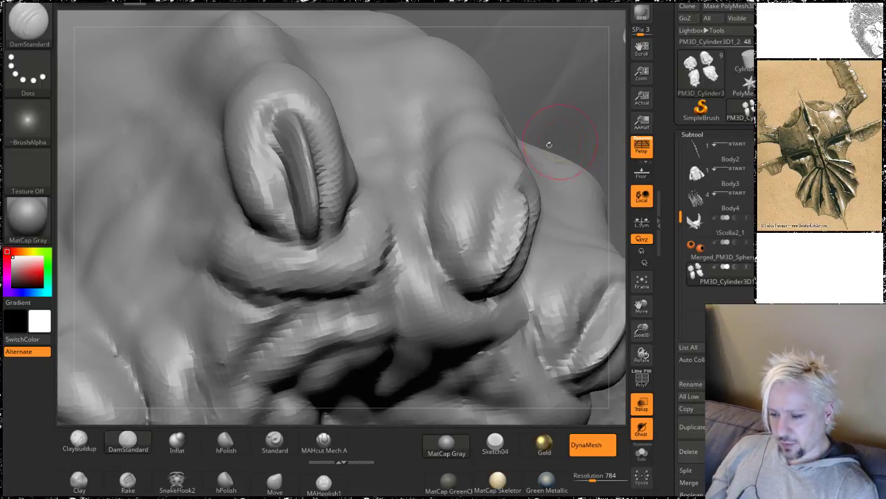
Step: Smooth away the claw shapes on the foot's three front toes, leaving plain rounded toe tips
{"action": "mouse_move", "coordinate": [296, 182]}
{"action": "left_mouse_down", "text": "shift"}
{"action": "mouse_move", "coordinate": [307, 178]}
{"action": "mouse_move", "coordinate": [300, 156]}
{"action": "mouse_move", "coordinate": [309, 220]}
{"action": "left_mouse_up", "text": "shift"}
{"action": "mouse_move", "coordinate": [494, 236]}
{"action": "left_mouse_down", "text": "shift"}
{"action": "mouse_move", "coordinate": [510, 216]}
{"action": "mouse_move", "coordinate": [521, 228]}
{"action": "left_mouse_up", "text": "shift"}
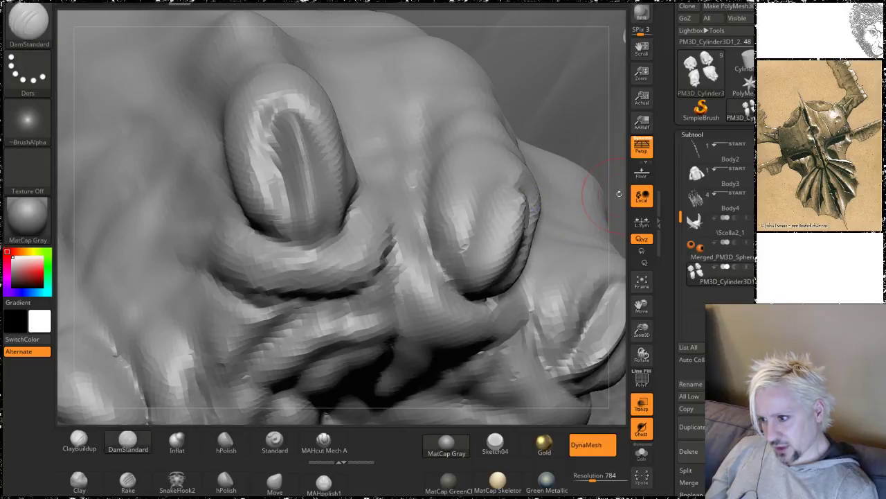
{"action": "mouse_move", "coordinate": [618, 194]}
{"action": "left_mouse_down"}
{"action": "mouse_move", "coordinate": [589, 187]}
{"action": "mouse_move", "coordinate": [520, 238]}
{"action": "mouse_move", "coordinate": [526, 231]}
{"action": "left_mouse_up"}
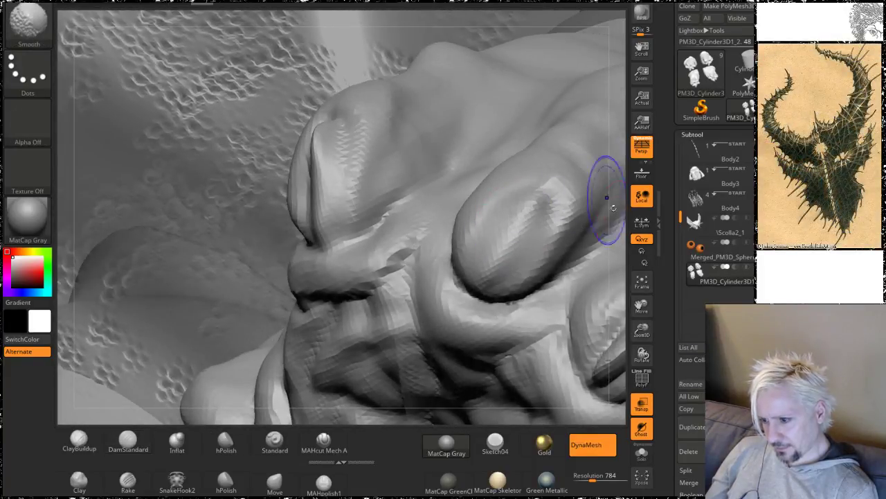
{"action": "left_click_drag", "start_coordinate": [615, 228], "coordinate": [465, 121], "text": "alt"}
{"action": "left_click_drag", "start_coordinate": [471, 210], "coordinate": [448, 244], "text": "shift"}
{"action": "left_click_drag", "start_coordinate": [496, 207], "coordinate": [479, 170], "text": "shift"}
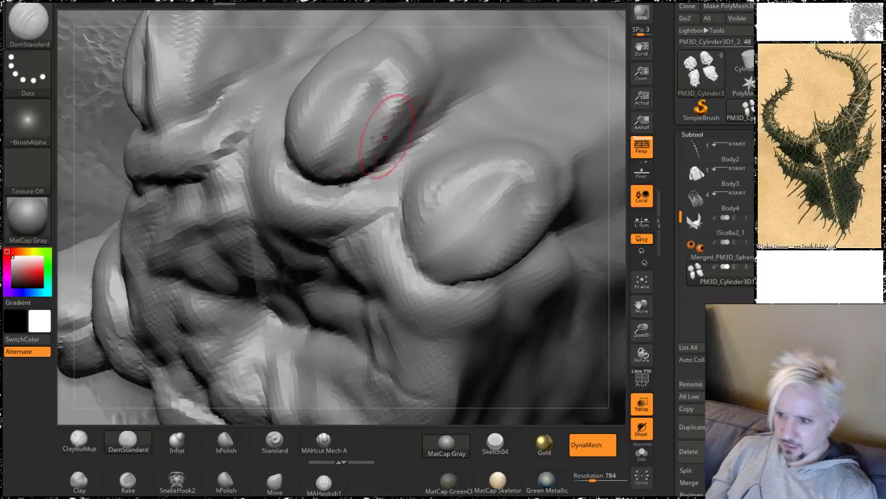
{"action": "mouse_move", "coordinate": [357, 115]}
{"action": "left_mouse_down", "text": "shift"}
{"action": "mouse_move", "coordinate": [349, 108]}
{"action": "mouse_move", "coordinate": [374, 111]}
{"action": "left_mouse_up", "text": "shift"}
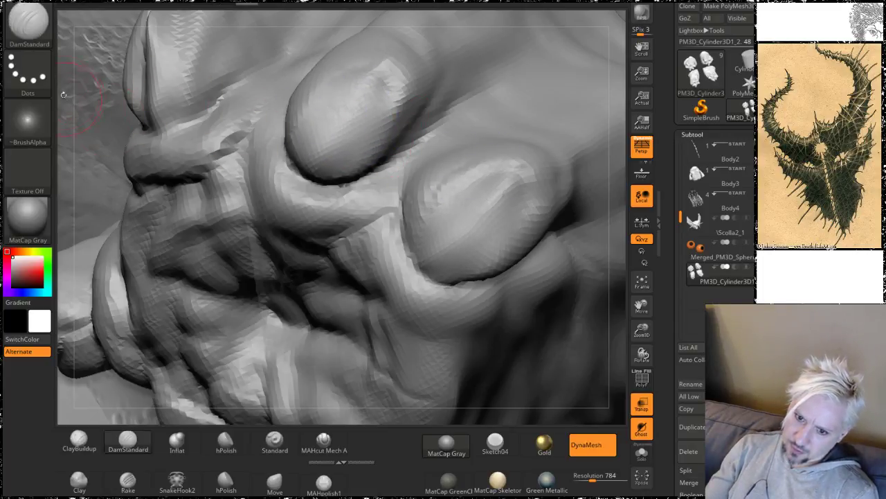
{"action": "mouse_move", "coordinate": [67, 104]}
{"action": "left_mouse_down"}
{"action": "mouse_move", "coordinate": [170, 12]}
{"action": "mouse_move", "coordinate": [228, 43]}
{"action": "mouse_move", "coordinate": [307, 132]}
{"action": "left_mouse_up"}
{"action": "left_click_drag", "start_coordinate": [290, 226], "coordinate": [260, 125], "text": "shift"}
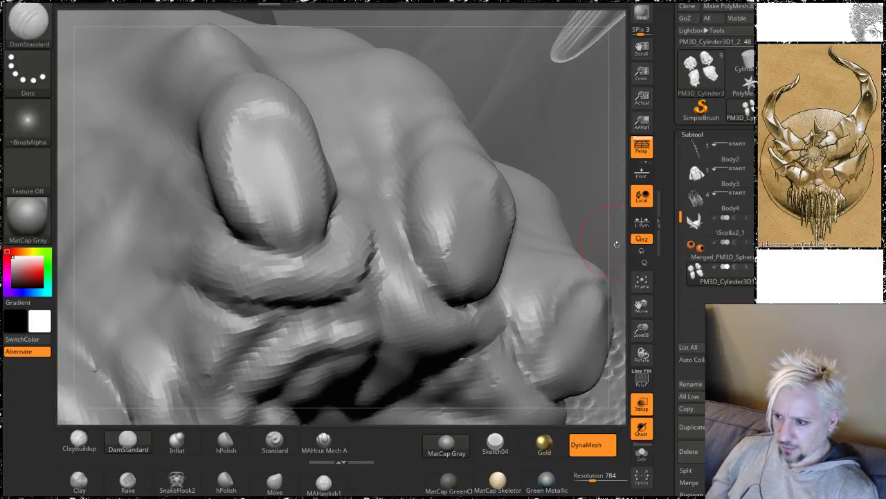
Step: Isolate the feet in Solo mode and smooth away the claws on two of the side toes
{"action": "left_click_drag", "start_coordinate": [617, 243], "coordinate": [589, 154], "text": "alt"}
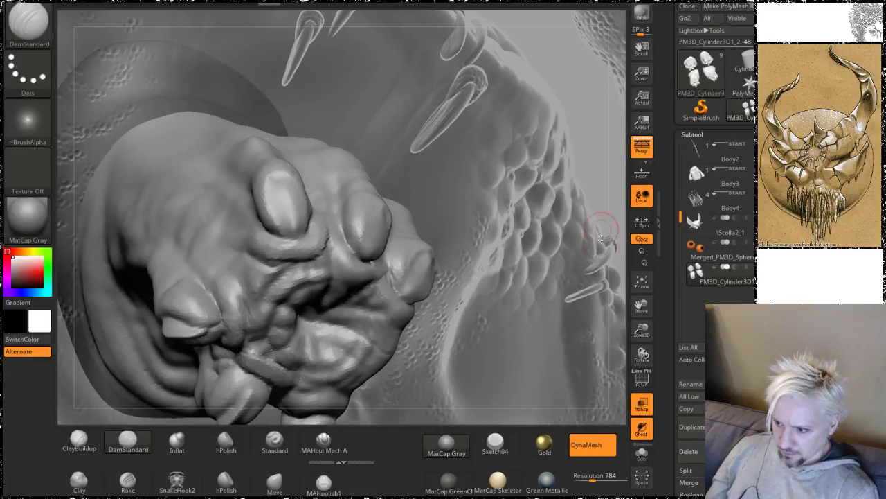
{"action": "left_click_drag", "start_coordinate": [616, 270], "coordinate": [586, 143], "text": "alt"}
{"action": "left_click_drag", "start_coordinate": [435, 259], "coordinate": [417, 249]}
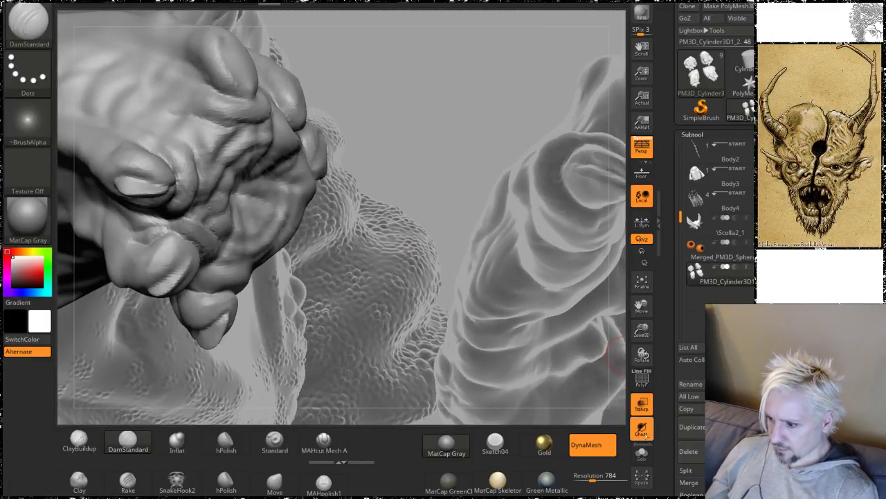
{"action": "left_click", "coordinate": [642, 455]}
{"action": "mouse_move", "coordinate": [382, 243]}
{"action": "left_mouse_down"}
{"action": "mouse_move", "coordinate": [532, 277]}
{"action": "mouse_move", "coordinate": [529, 288]}
{"action": "mouse_move", "coordinate": [518, 271]}
{"action": "left_mouse_up"}
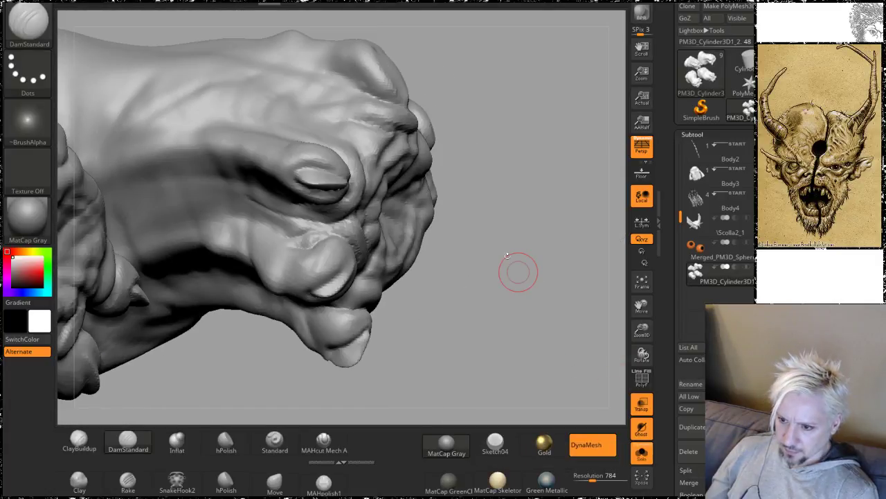
{"action": "left_click_drag", "start_coordinate": [311, 172], "coordinate": [347, 194], "text": "shift"}
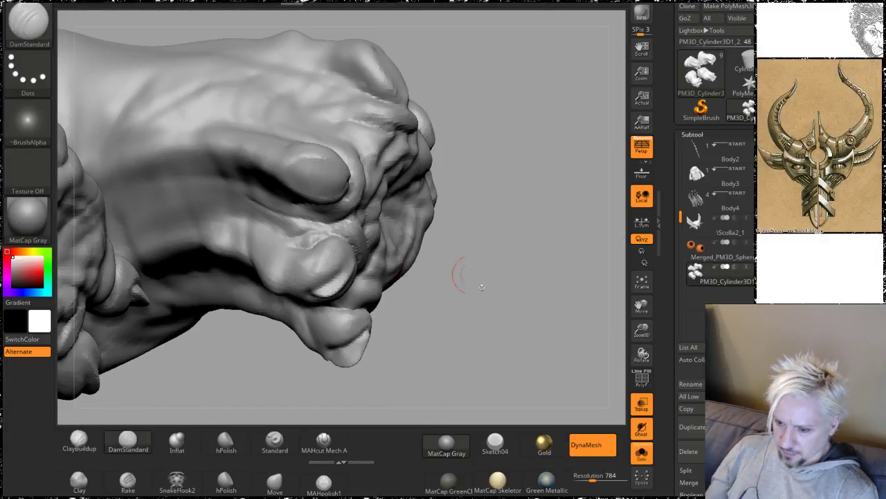
{"action": "left_click_drag", "start_coordinate": [475, 277], "coordinate": [394, 298]}
{"action": "left_click_drag", "start_coordinate": [342, 290], "coordinate": [344, 295], "text": "shift"}
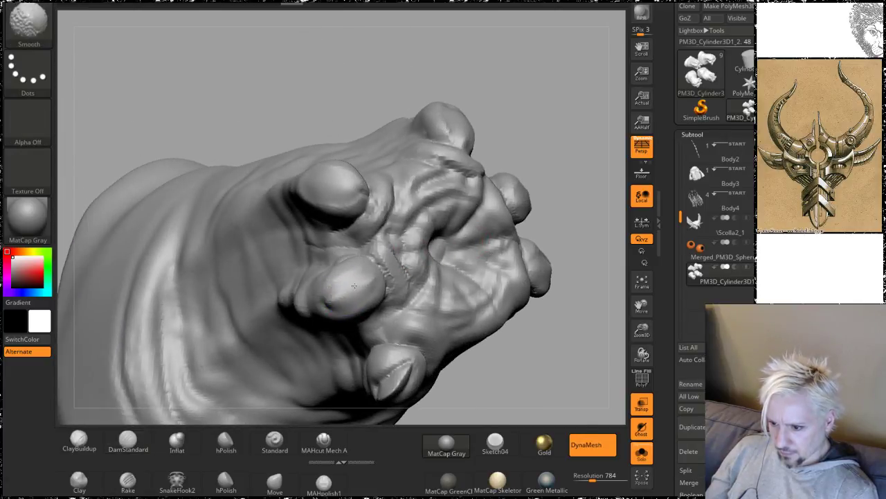
Step: Smooth away the claw on the last side toe and remesh the feet with DynaMesh
{"action": "mouse_move", "coordinate": [510, 362]}
{"action": "left_mouse_down"}
{"action": "mouse_move", "coordinate": [524, 307]}
{"action": "mouse_move", "coordinate": [455, 287]}
{"action": "left_mouse_up"}
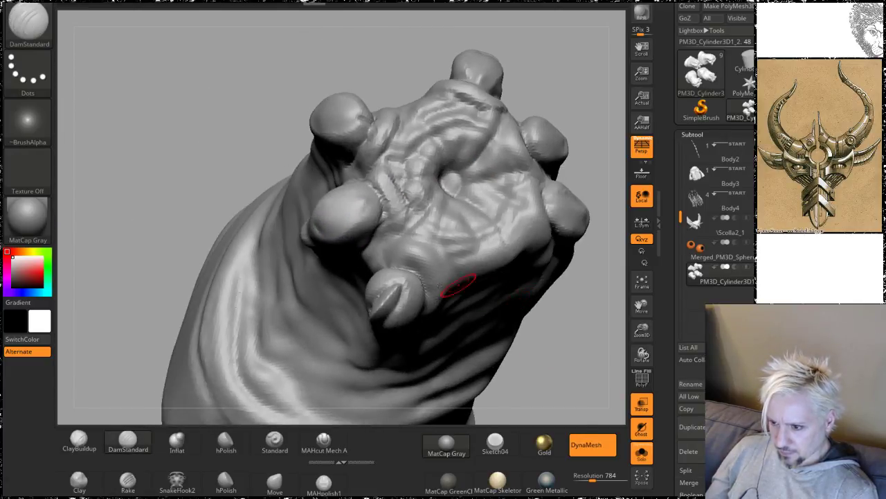
{"action": "left_click_drag", "start_coordinate": [391, 296], "coordinate": [387, 300], "text": "shift"}
{"action": "mouse_move", "coordinate": [533, 104]}
{"action": "left_mouse_down"}
{"action": "mouse_move", "coordinate": [548, 83]}
{"action": "mouse_move", "coordinate": [434, 215]}
{"action": "left_mouse_up"}
{"action": "key", "text": "shift"}
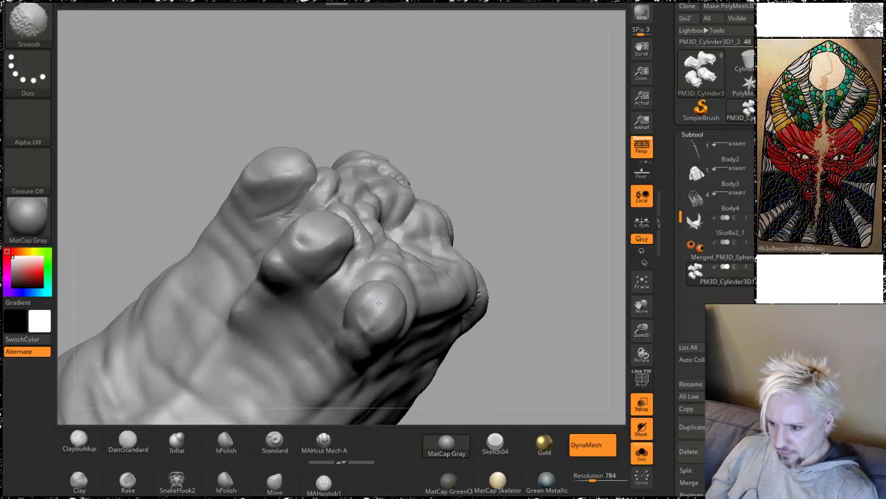
{"action": "mouse_move", "coordinate": [438, 144]}
{"action": "left_mouse_down"}
{"action": "mouse_move", "coordinate": [439, 205]}
{"action": "mouse_move", "coordinate": [532, 281]}
{"action": "mouse_move", "coordinate": [521, 284]}
{"action": "left_mouse_up"}
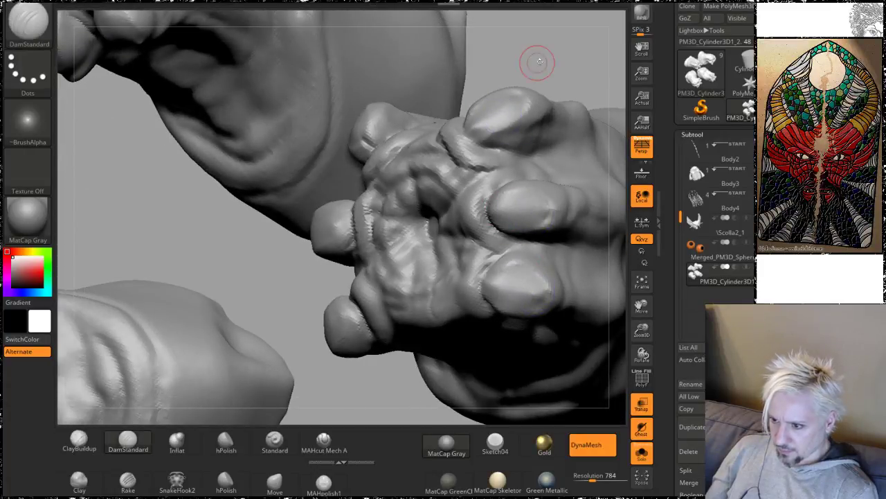
{"action": "left_click_drag", "start_coordinate": [534, 63], "coordinate": [342, 136]}
{"action": "mouse_move", "coordinate": [593, 126]}
{"action": "left_mouse_down"}
{"action": "mouse_move", "coordinate": [580, 134]}
{"action": "mouse_move", "coordinate": [580, 81]}
{"action": "mouse_move", "coordinate": [540, 145]}
{"action": "left_mouse_up"}
{"action": "key", "text": "ctrl"}
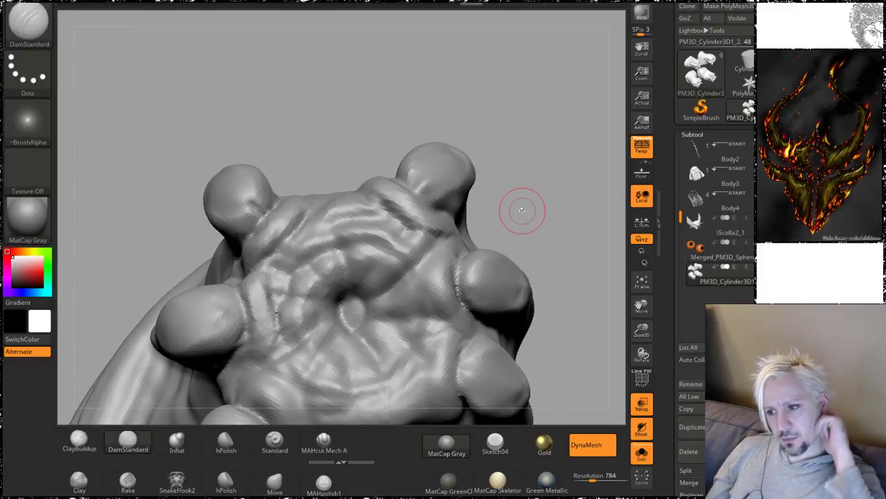
Step: Set the draw size to 5 and mask an arched toenail shape with two stripes on a front toe
{"action": "mouse_move", "coordinate": [532, 206]}
{"action": "left_mouse_down", "text": "alt"}
{"action": "mouse_move", "coordinate": [541, 163]}
{"action": "mouse_move", "coordinate": [518, 192]}
{"action": "left_mouse_up", "text": "alt"}
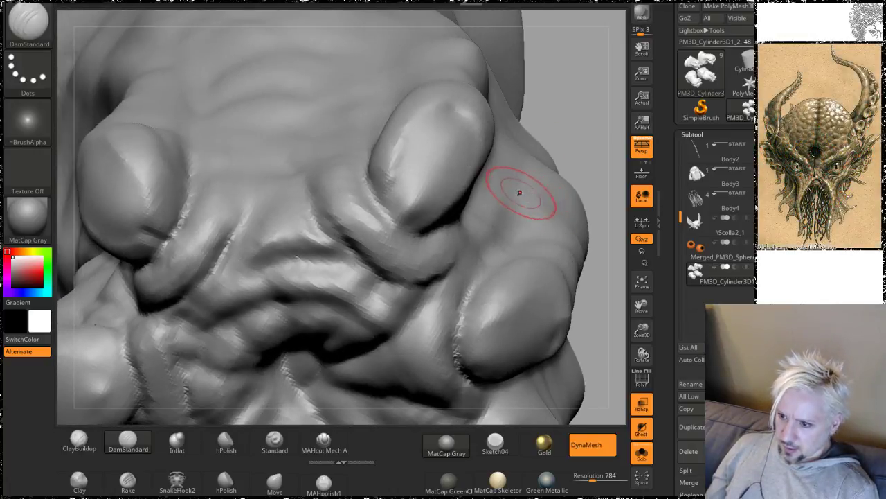
{"action": "key", "text": "space"}
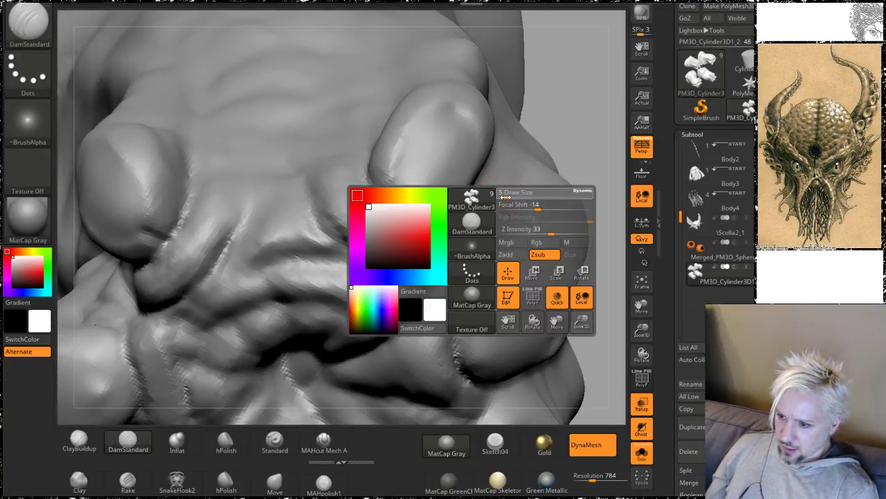
{"action": "key", "text": "ctrl"}
{"action": "left_click_drag", "start_coordinate": [432, 124], "coordinate": [409, 169], "text": "ctrl"}
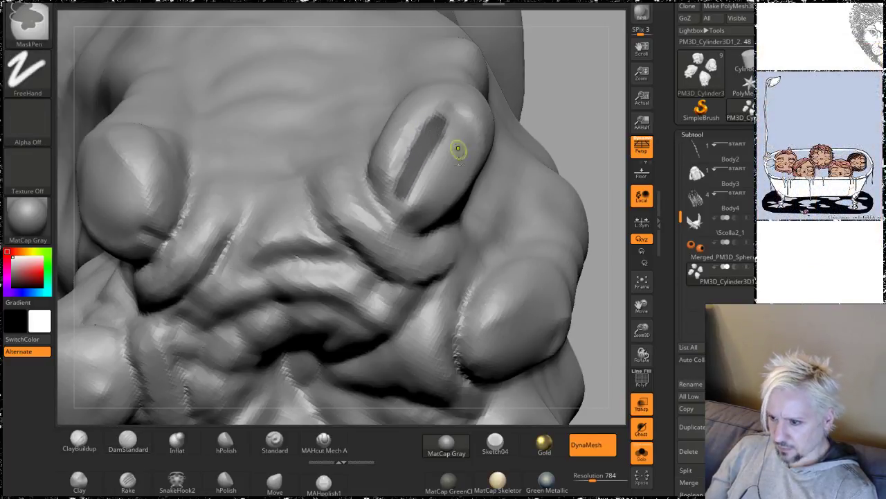
{"action": "left_click_drag", "start_coordinate": [432, 200], "coordinate": [465, 150], "text": "ctrl"}
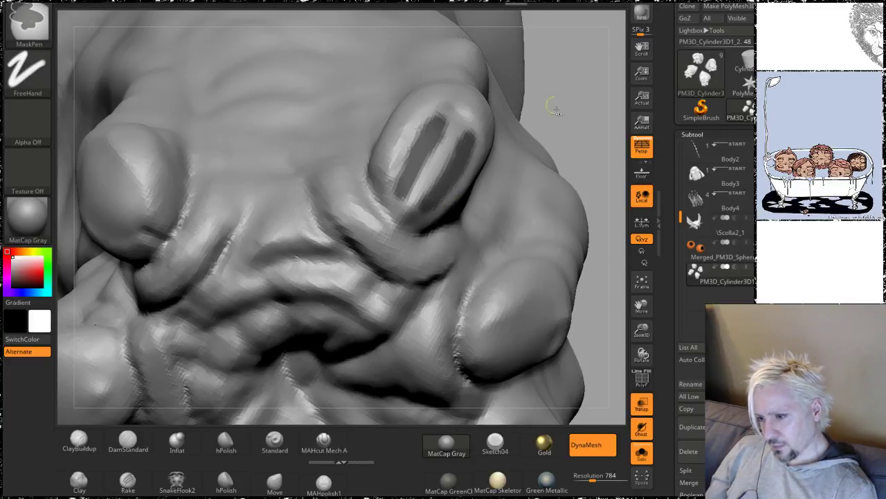
{"action": "left_click_drag", "start_coordinate": [554, 107], "coordinate": [514, 109]}
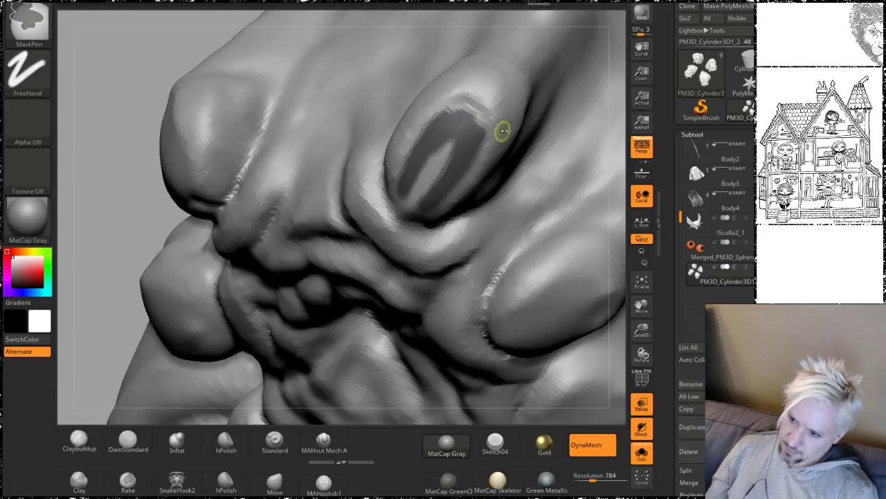
{"action": "key", "text": "ctrl"}
Step: Mask a matching toenail shape on the adjacent toe, partly filling in its centre
{"action": "mouse_move", "coordinate": [614, 253]}
{"action": "left_mouse_down"}
{"action": "mouse_move", "coordinate": [596, 162]}
{"action": "mouse_move", "coordinate": [561, 109]}
{"action": "left_mouse_up"}
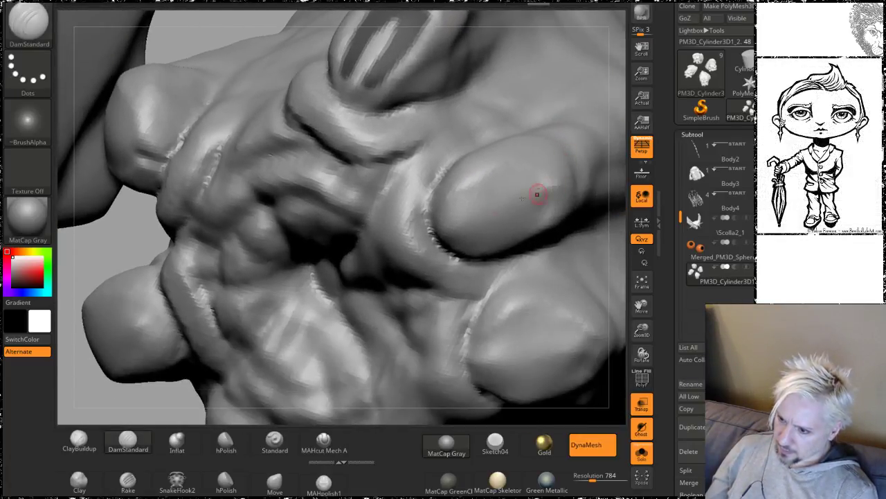
{"action": "key", "text": "ctrl"}
{"action": "left_click_drag", "start_coordinate": [459, 202], "coordinate": [502, 180], "text": "ctrl"}
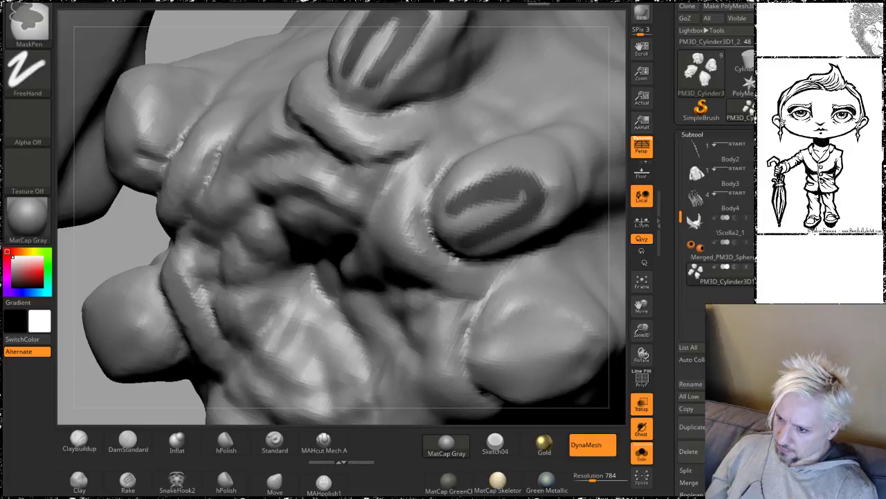
{"action": "left_click_drag", "start_coordinate": [518, 194], "coordinate": [508, 211], "text": "ctrl"}
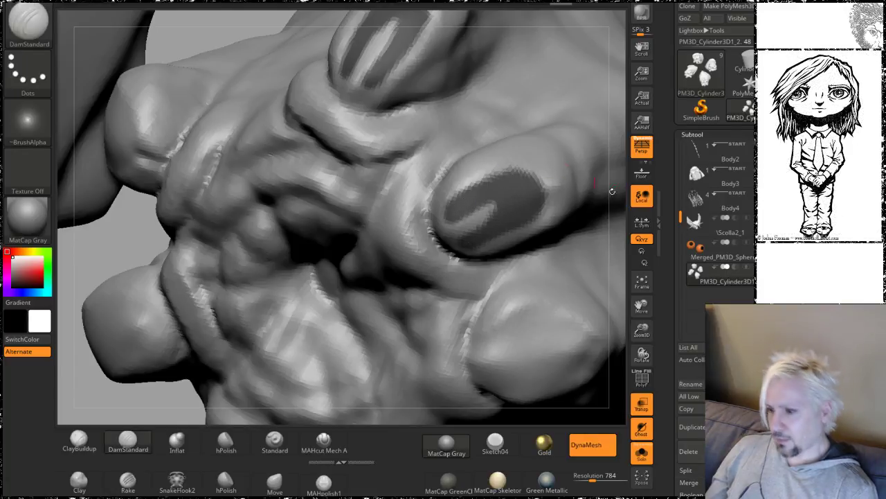
Step: Mask an arched toenail shape with two stripes on the third toe of the foot
{"action": "left_click_drag", "start_coordinate": [615, 227], "coordinate": [581, 120], "text": "alt"}
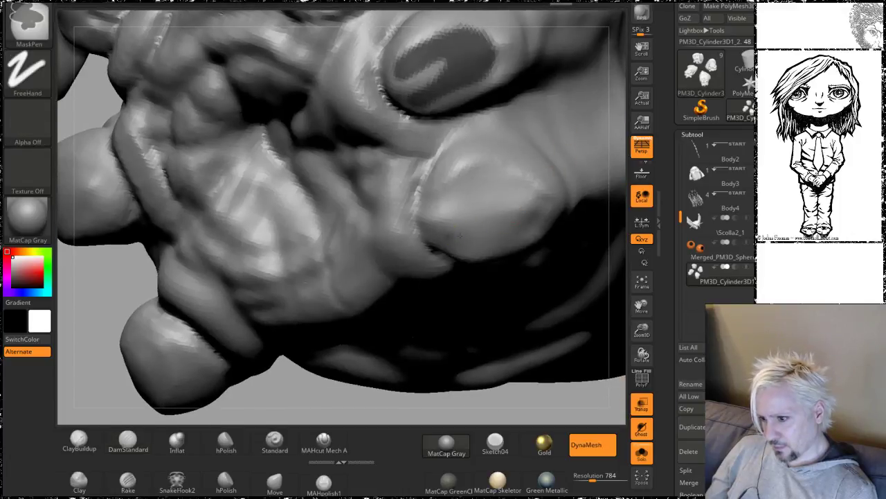
{"action": "left_click_drag", "start_coordinate": [515, 198], "coordinate": [468, 198], "text": "ctrl"}
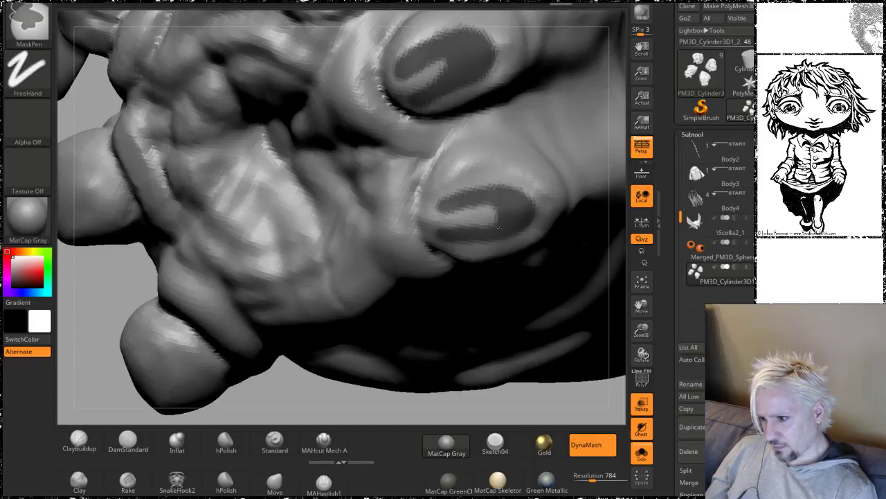
{"action": "left_click_drag", "start_coordinate": [616, 224], "coordinate": [630, 194]}
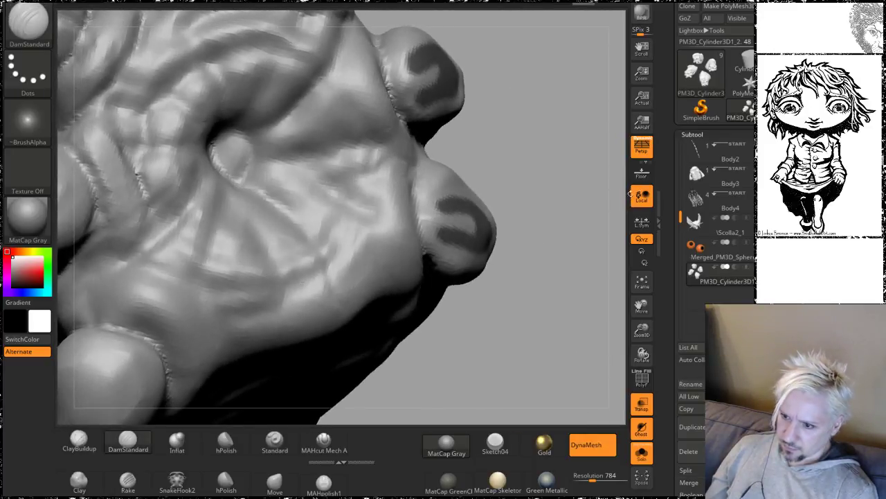
Step: Mask a matching arched toenail shape on the first rounded toe at the other side of the foot
{"action": "left_click_drag", "start_coordinate": [429, 325], "coordinate": [529, 194], "text": "alt"}
{"action": "mouse_move", "coordinate": [534, 353]}
{"action": "left_mouse_down"}
{"action": "mouse_move", "coordinate": [568, 316]}
{"action": "mouse_move", "coordinate": [572, 281]}
{"action": "mouse_move", "coordinate": [565, 320]}
{"action": "mouse_move", "coordinate": [550, 321]}
{"action": "left_mouse_up"}
{"action": "key", "text": "ctrl"}
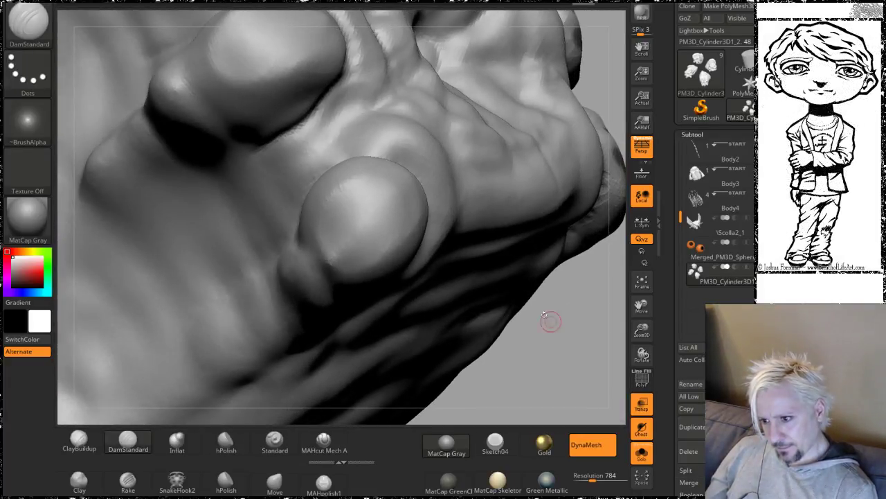
{"action": "key", "text": "ctrl"}
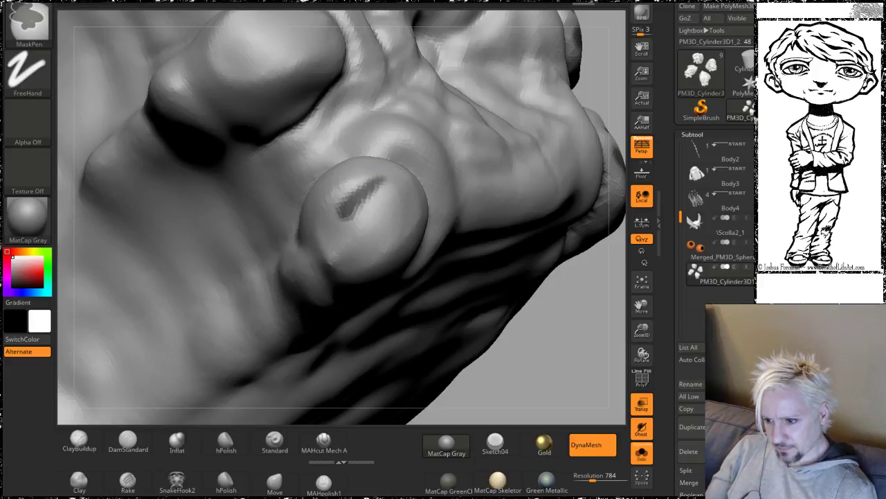
{"action": "mouse_move", "coordinate": [358, 253]}
{"action": "left_mouse_down", "text": "ctrl"}
{"action": "mouse_move", "coordinate": [398, 223]}
{"action": "mouse_move", "coordinate": [350, 237]}
{"action": "left_mouse_up", "text": "ctrl"}
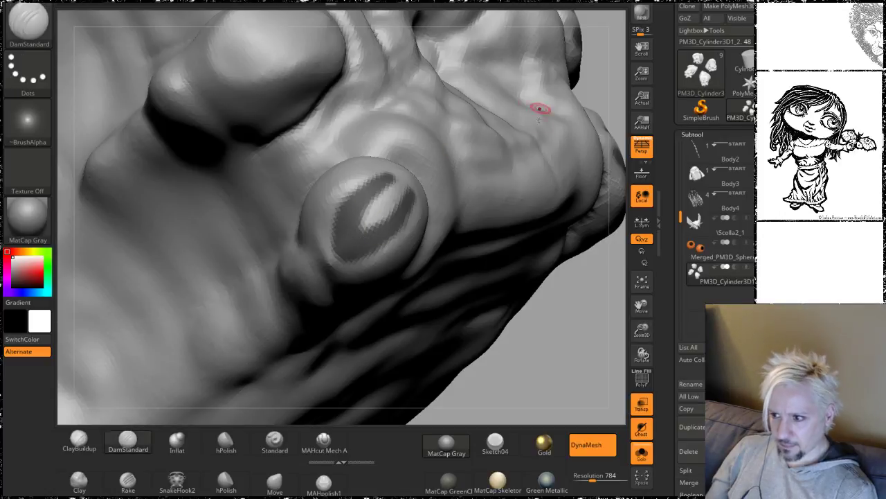
Step: Mask matching arched toenail shapes with open centres on the remaining two toes of that side
{"action": "left_click_drag", "start_coordinate": [605, 72], "coordinate": [358, 163]}
{"action": "key", "text": "ctrl"}
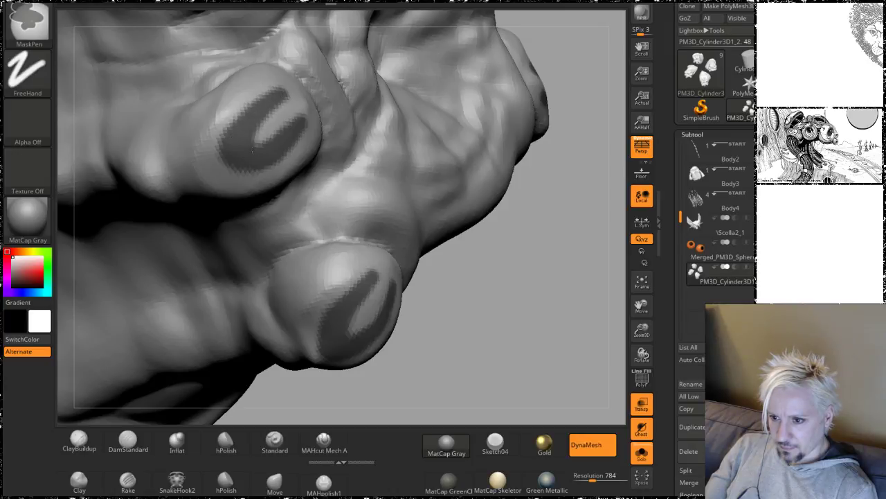
{"action": "left_click_drag", "start_coordinate": [519, 289], "coordinate": [518, 435], "text": "alt"}
{"action": "left_click_drag", "start_coordinate": [511, 38], "coordinate": [507, 57]}
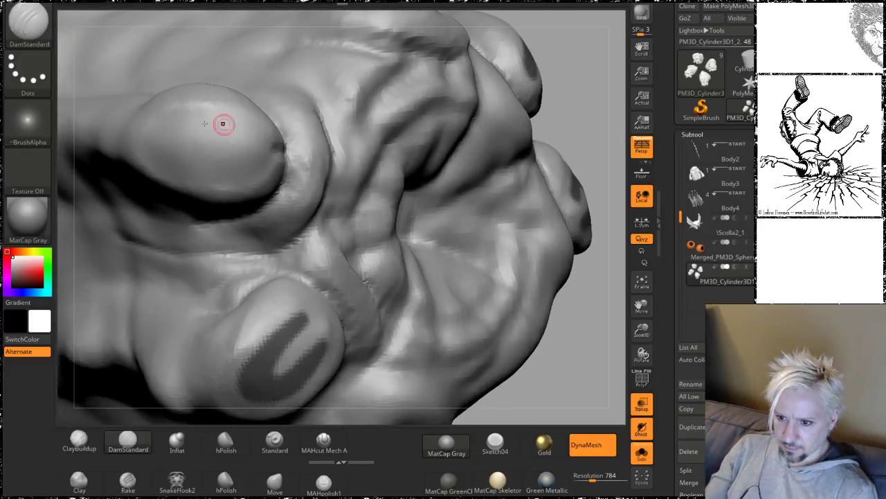
{"action": "key", "text": "ctrl"}
{"action": "mouse_move", "coordinate": [259, 131]}
{"action": "left_mouse_down", "text": "ctrl"}
{"action": "mouse_move", "coordinate": [211, 119]}
{"action": "mouse_move", "coordinate": [173, 134]}
{"action": "mouse_move", "coordinate": [209, 170]}
{"action": "left_mouse_up", "text": "ctrl"}
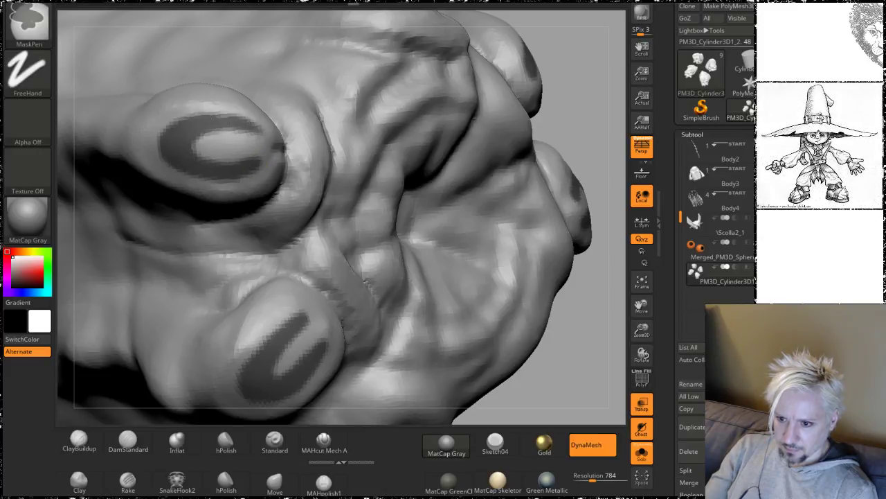
Step: Soften the edges of the toenail masks, invert them to free only the nail shapes, and switch to the Move brush
{"action": "key", "text": "ctrl+shift+a"}
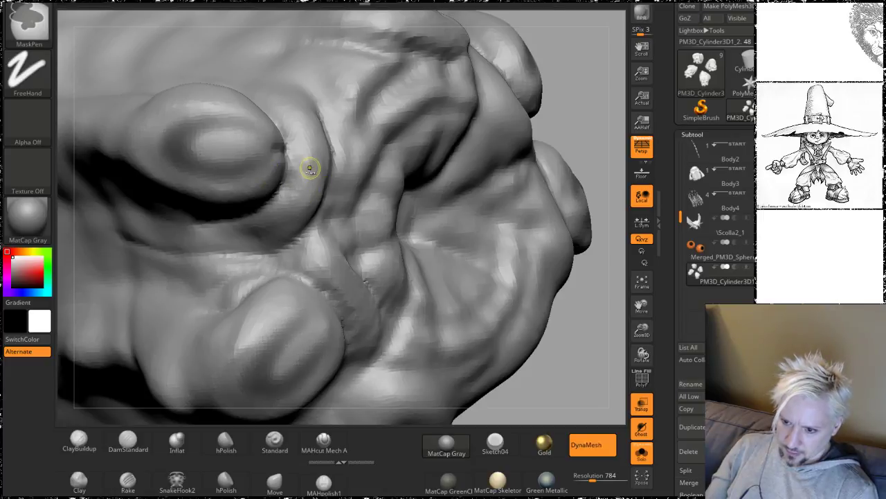
{"action": "left_click_drag", "start_coordinate": [592, 136], "coordinate": [548, 71], "text": "alt"}
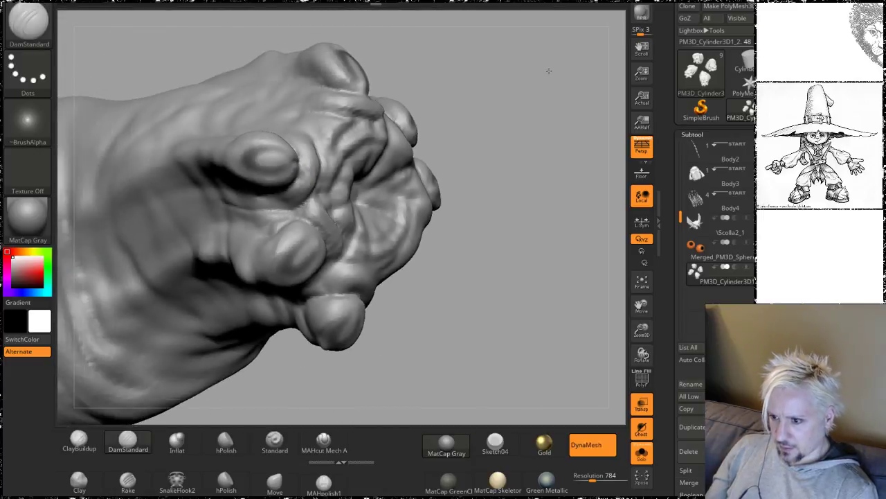
{"action": "left_click", "coordinate": [511, 127], "text": "ctrl"}
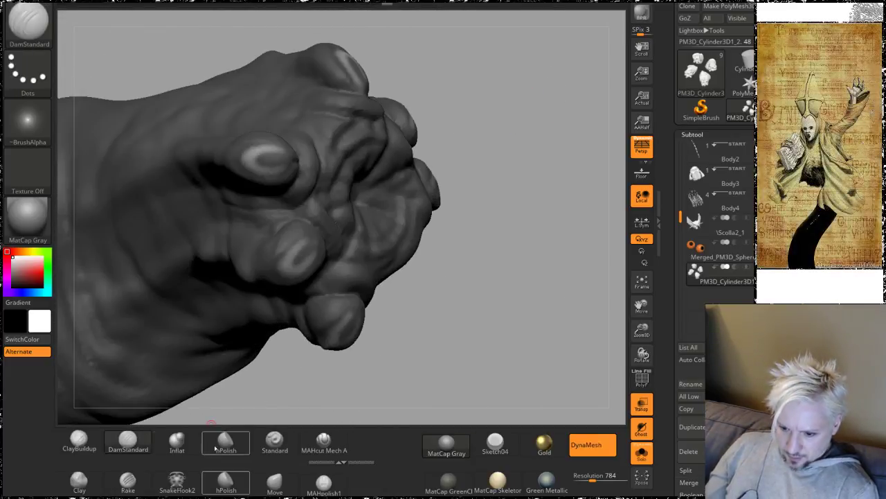
{"action": "left_click", "coordinate": [274, 483]}
{"action": "key", "text": "space"}
{"action": "left_click_drag", "start_coordinate": [482, 200], "coordinate": [515, 200]}
{"action": "mouse_move", "coordinate": [516, 146]}
{"action": "left_mouse_down"}
{"action": "mouse_move", "coordinate": [530, 128]}
{"action": "mouse_move", "coordinate": [526, 88]}
{"action": "mouse_move", "coordinate": [510, 53]}
{"action": "mouse_move", "coordinate": [489, 50]}
{"action": "left_mouse_up"}
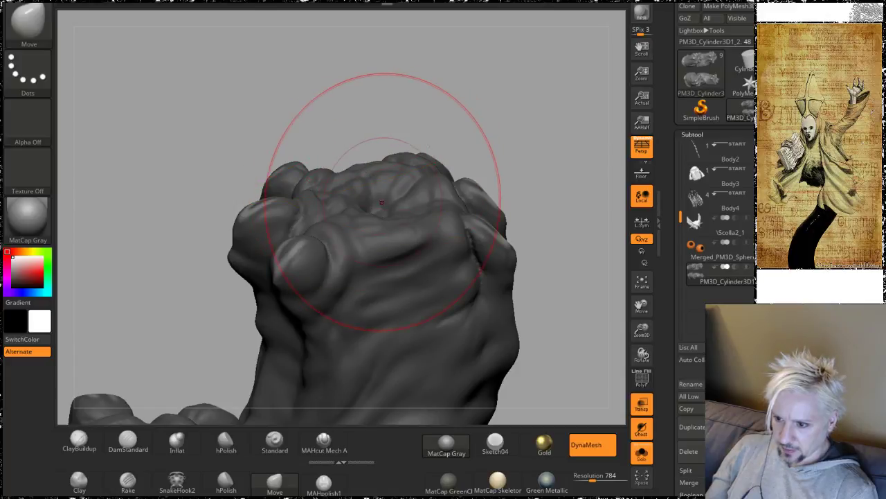
{"action": "key", "text": "space"}
{"action": "left_click_drag", "start_coordinate": [402, 233], "coordinate": [412, 232]}
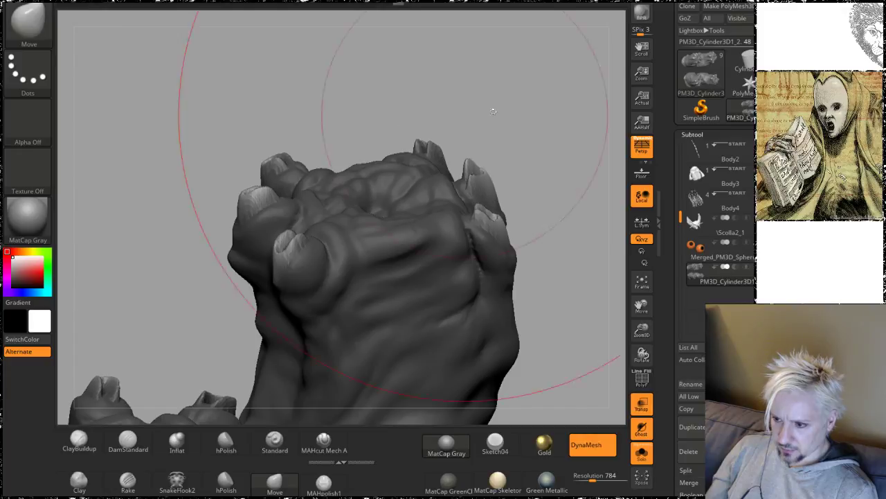
{"action": "mouse_move", "coordinate": [493, 112]}
{"action": "left_mouse_down"}
{"action": "mouse_move", "coordinate": [526, 128]}
{"action": "mouse_move", "coordinate": [481, 119]}
{"action": "mouse_move", "coordinate": [487, 137]}
{"action": "left_mouse_up"}
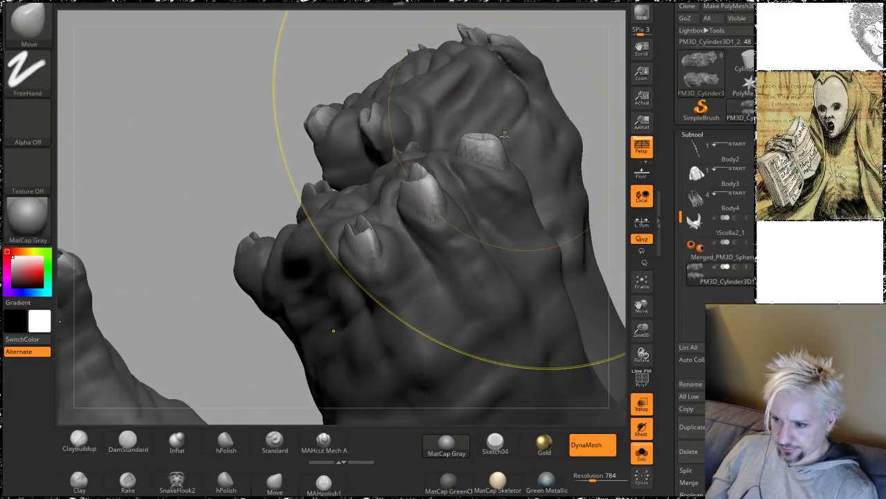
{"action": "left_click_drag", "start_coordinate": [553, 97], "coordinate": [600, 75]}
Step: Reduce the Move brush's draw size and pull the nails on two neighbouring toes outward from the toe tips
{"action": "key", "text": "space"}
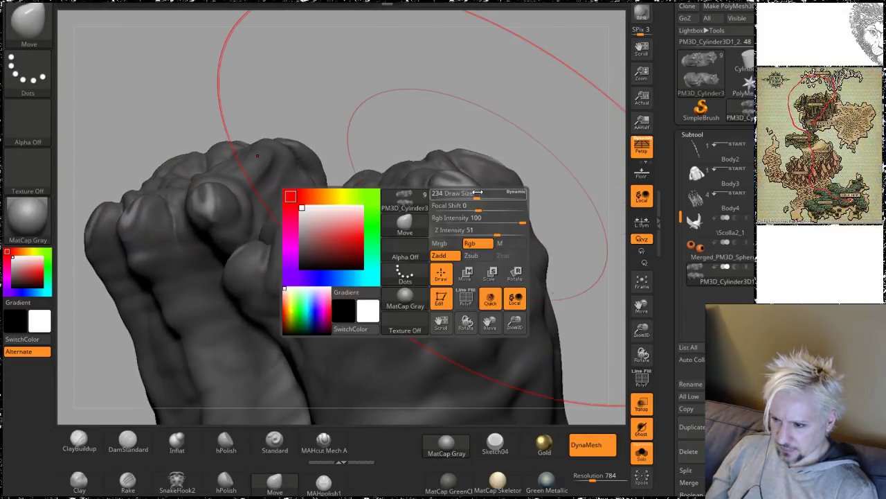
{"action": "left_click_drag", "start_coordinate": [477, 197], "coordinate": [439, 198]}
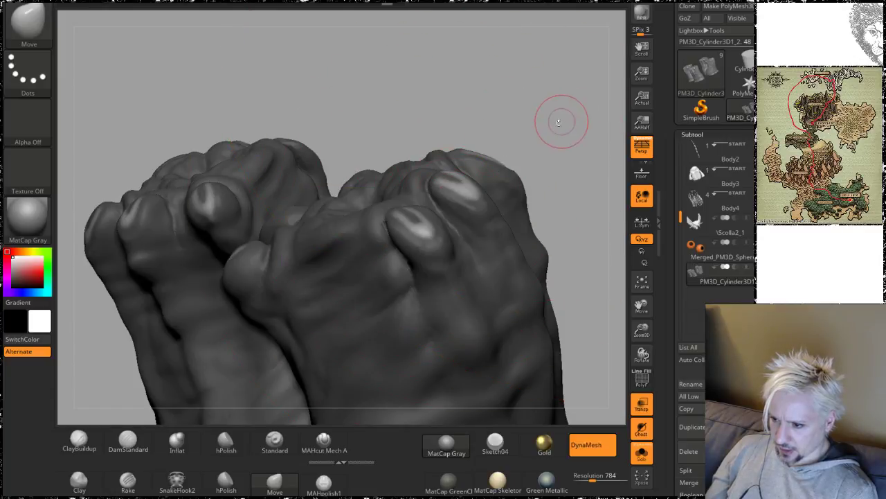
{"action": "mouse_move", "coordinate": [550, 123]}
{"action": "left_mouse_down"}
{"action": "mouse_move", "coordinate": [524, 89]}
{"action": "mouse_move", "coordinate": [481, 125]}
{"action": "left_mouse_up"}
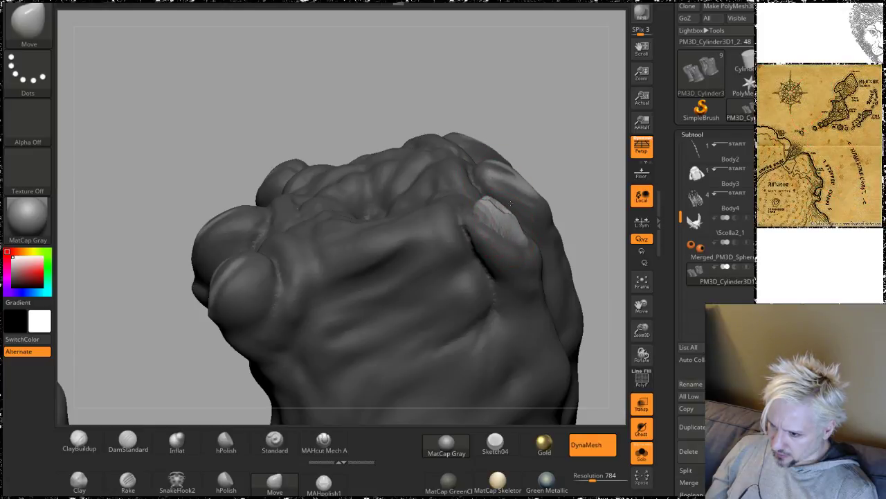
{"action": "mouse_move", "coordinate": [556, 110]}
{"action": "left_mouse_down"}
{"action": "mouse_move", "coordinate": [526, 138]}
{"action": "mouse_move", "coordinate": [519, 104]}
{"action": "mouse_move", "coordinate": [513, 119]}
{"action": "mouse_move", "coordinate": [533, 139]}
{"action": "mouse_move", "coordinate": [556, 137]}
{"action": "mouse_move", "coordinate": [550, 99]}
{"action": "left_mouse_up"}
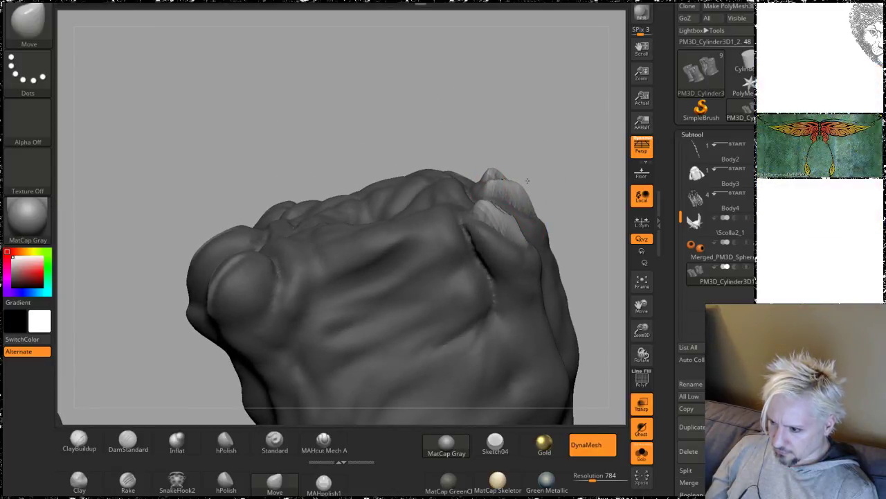
{"action": "left_click_drag", "start_coordinate": [556, 144], "coordinate": [544, 181]}
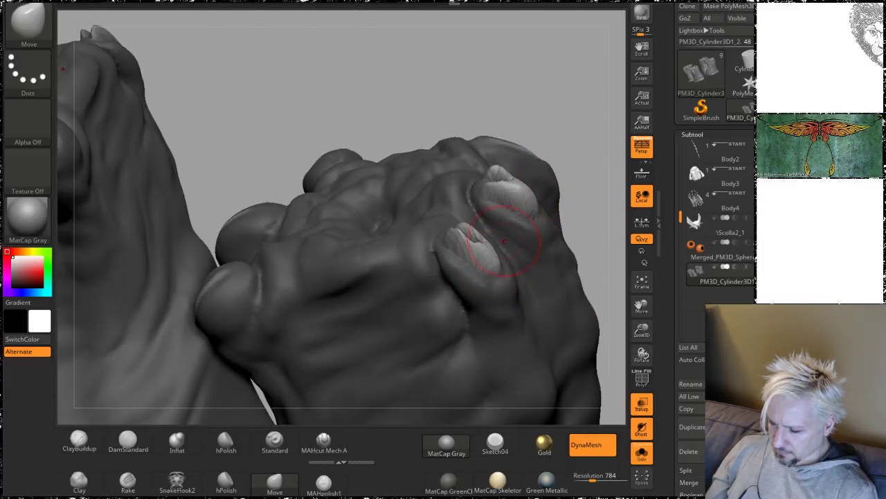
{"action": "mouse_move", "coordinate": [504, 241]}
{"action": "left_mouse_down"}
{"action": "mouse_move", "coordinate": [533, 194]}
{"action": "mouse_move", "coordinate": [512, 153]}
{"action": "mouse_move", "coordinate": [576, 92]}
{"action": "mouse_move", "coordinate": [528, 152]}
{"action": "mouse_move", "coordinate": [558, 113]}
{"action": "left_mouse_up"}
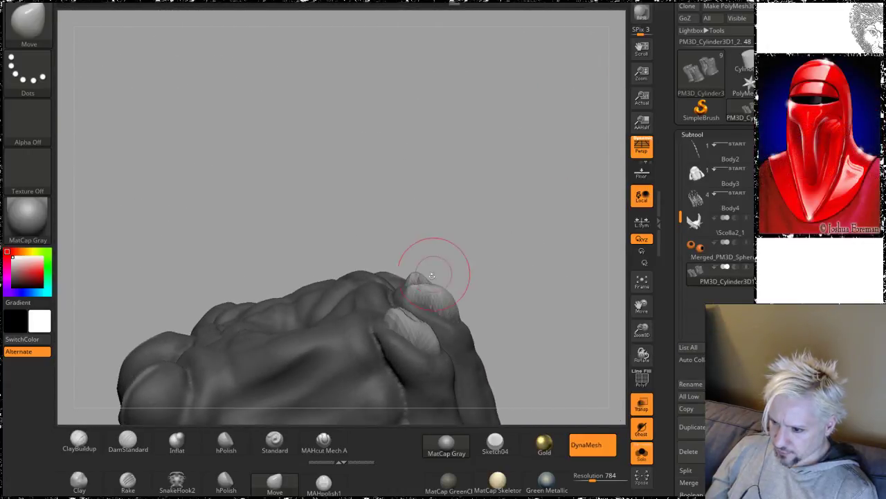
Step: Pull the nail on the third toe of that side outward and adjust its shape to match the neighbouring nails
{"action": "left_click_drag", "start_coordinate": [508, 158], "coordinate": [445, 237]}
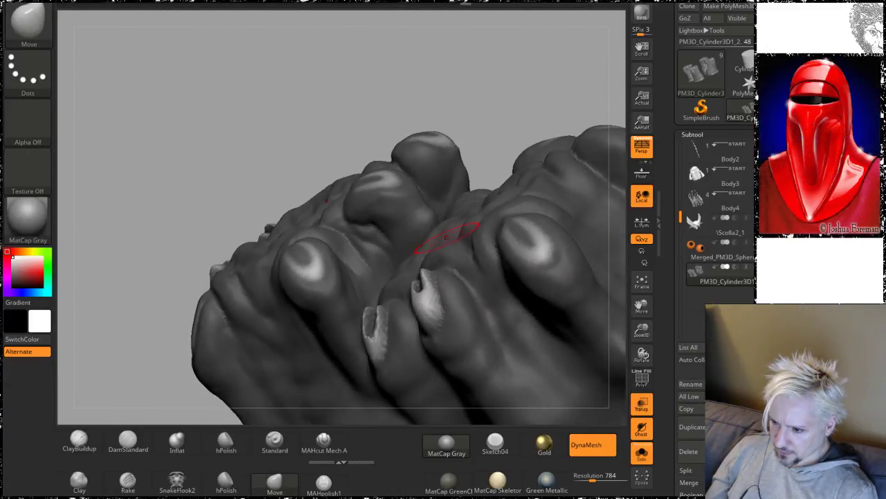
{"action": "key", "text": "shift"}
{"action": "left_click_drag", "start_coordinate": [506, 115], "coordinate": [439, 290]}
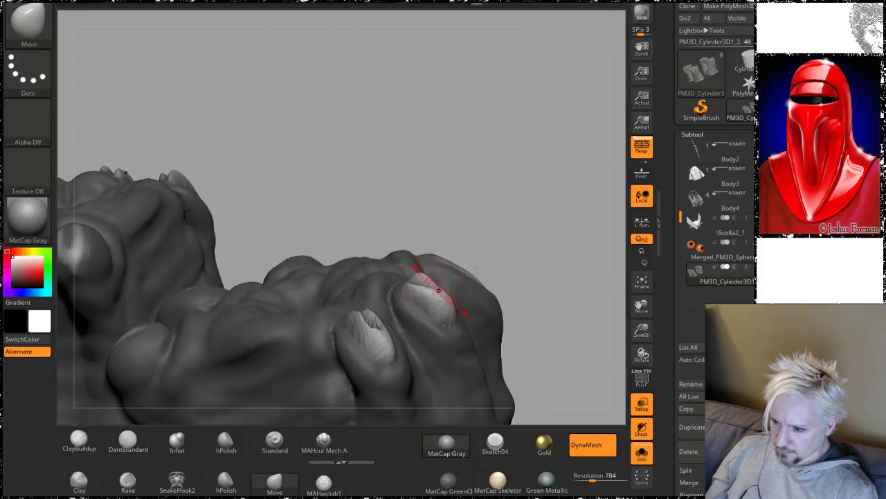
{"action": "left_click_drag", "start_coordinate": [509, 162], "coordinate": [502, 173]}
{"action": "key", "text": "space"}
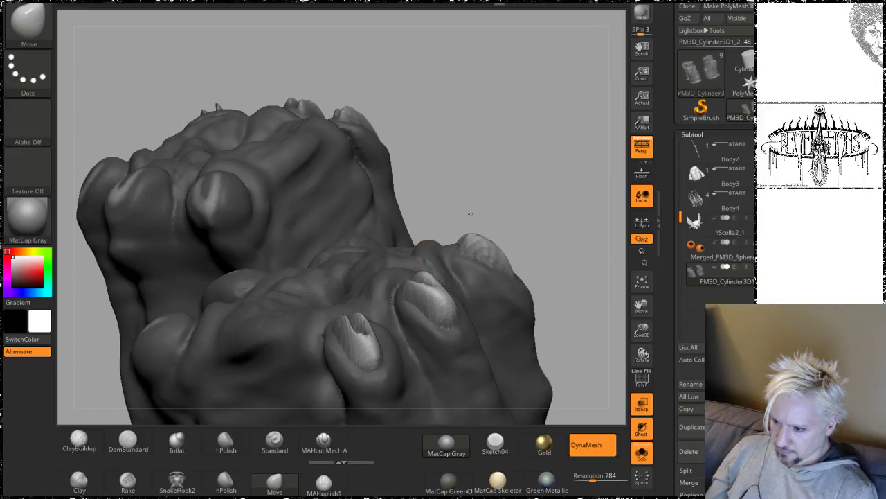
{"action": "mouse_move", "coordinate": [536, 151]}
{"action": "left_mouse_down"}
{"action": "mouse_move", "coordinate": [477, 194]}
{"action": "mouse_move", "coordinate": [500, 97]}
{"action": "mouse_move", "coordinate": [520, 181]}
{"action": "left_mouse_up"}
{"action": "left_click_drag", "start_coordinate": [533, 231], "coordinate": [529, 247]}
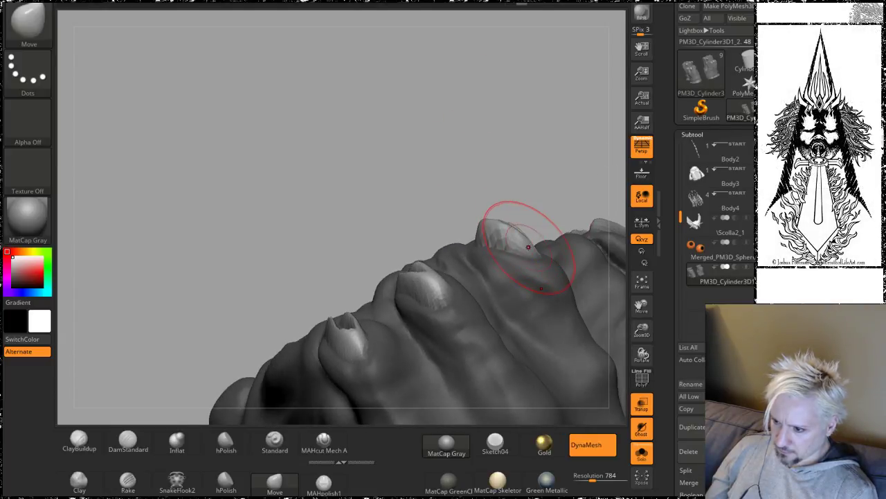
Step: Pull the nail on the nearest toe at the opposite side of the foot outward into a raised claw shape
{"action": "mouse_move", "coordinate": [426, 188]}
{"action": "left_mouse_down"}
{"action": "mouse_move", "coordinate": [470, 157]}
{"action": "mouse_move", "coordinate": [459, 143]}
{"action": "mouse_move", "coordinate": [426, 198]}
{"action": "left_mouse_up"}
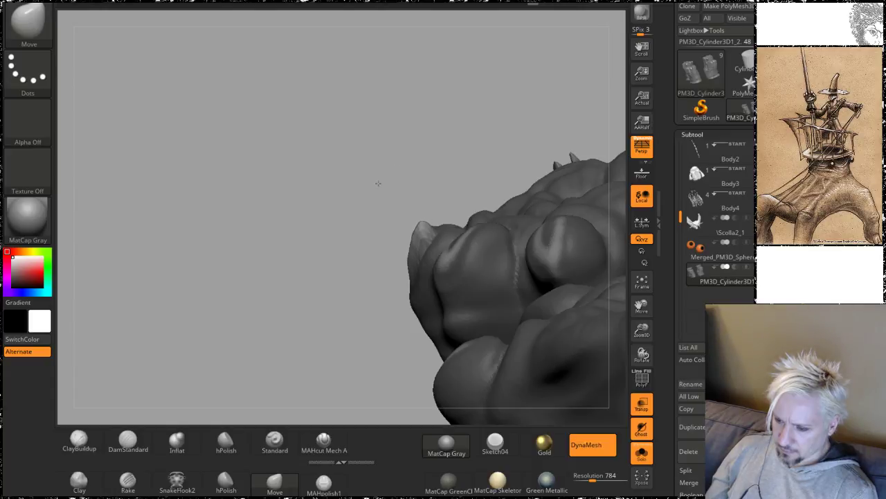
{"action": "mouse_move", "coordinate": [378, 183]}
{"action": "left_mouse_down"}
{"action": "mouse_move", "coordinate": [415, 207]}
{"action": "mouse_move", "coordinate": [578, 267]}
{"action": "mouse_move", "coordinate": [431, 198]}
{"action": "mouse_move", "coordinate": [428, 237]}
{"action": "left_mouse_up"}
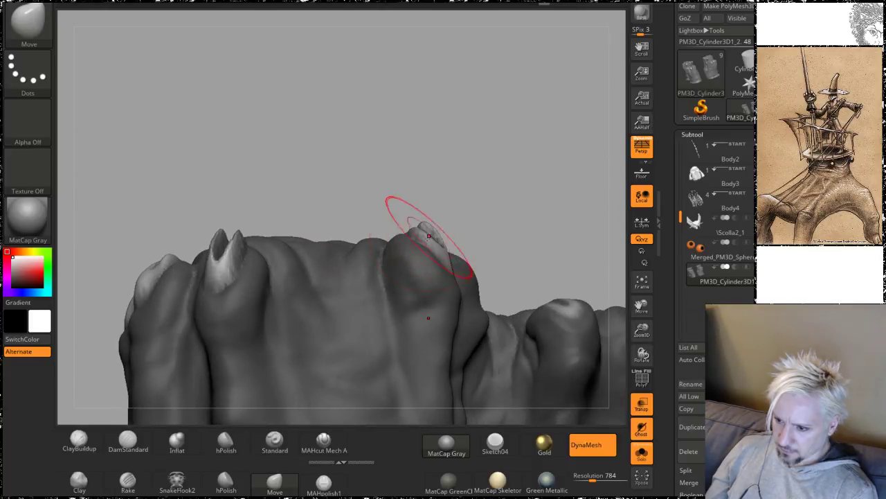
{"action": "mouse_move", "coordinate": [438, 190]}
{"action": "left_mouse_down"}
{"action": "mouse_move", "coordinate": [486, 185]}
{"action": "mouse_move", "coordinate": [512, 162]}
{"action": "mouse_move", "coordinate": [458, 256]}
{"action": "left_mouse_up"}
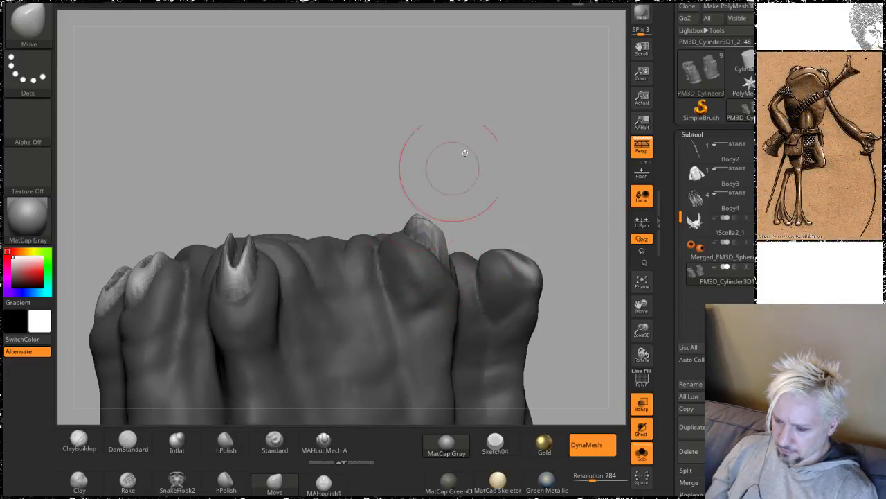
{"action": "mouse_move", "coordinate": [464, 152]}
{"action": "left_mouse_down"}
{"action": "mouse_move", "coordinate": [458, 172]}
{"action": "mouse_move", "coordinate": [470, 185]}
{"action": "left_mouse_up"}
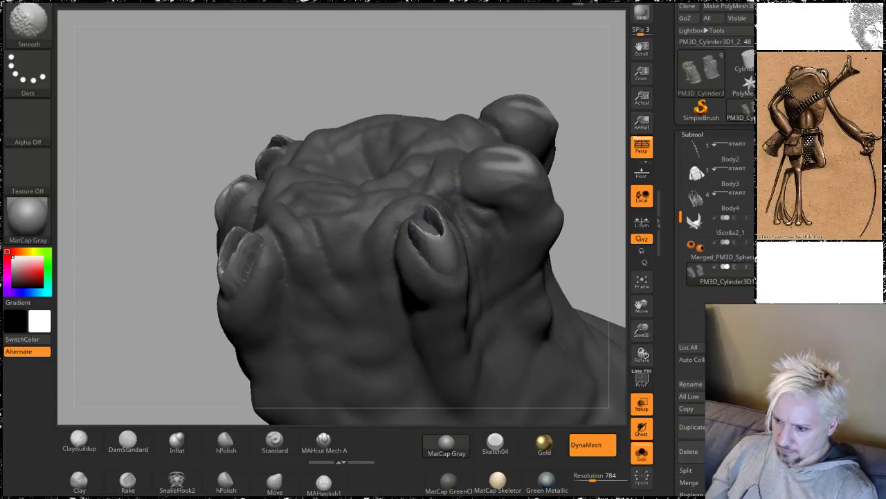
{"action": "left_click_drag", "start_coordinate": [538, 143], "coordinate": [511, 184]}
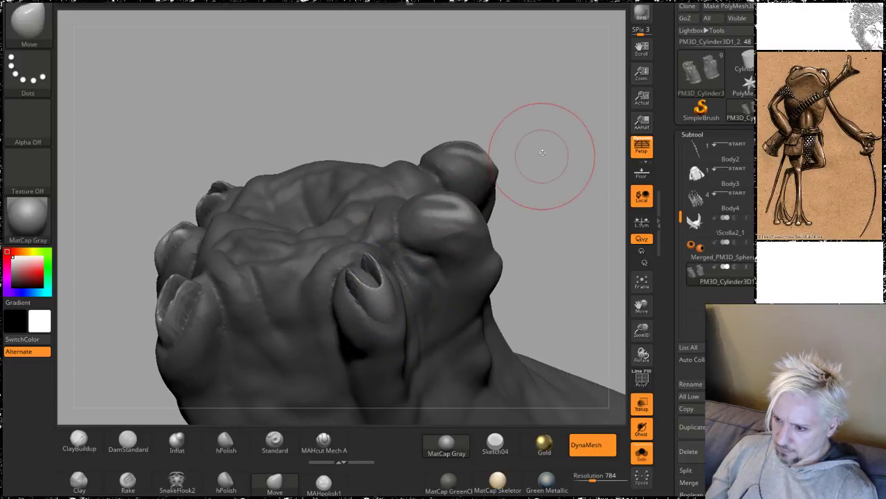
Step: Pull the nails on the last two toes outward and check all the raised nails around the feet
{"action": "mouse_move", "coordinate": [540, 155]}
{"action": "left_mouse_down"}
{"action": "mouse_move", "coordinate": [543, 108]}
{"action": "mouse_move", "coordinate": [481, 173]}
{"action": "left_mouse_up"}
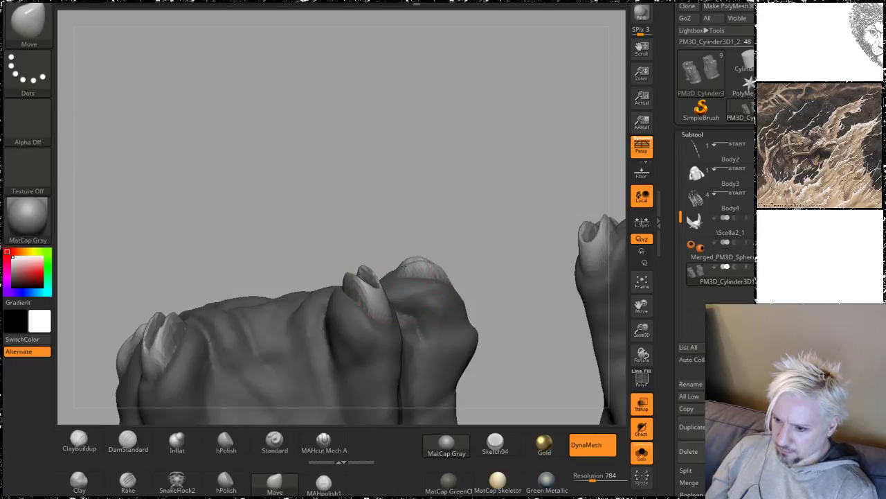
{"action": "left_click_drag", "start_coordinate": [408, 234], "coordinate": [450, 281]}
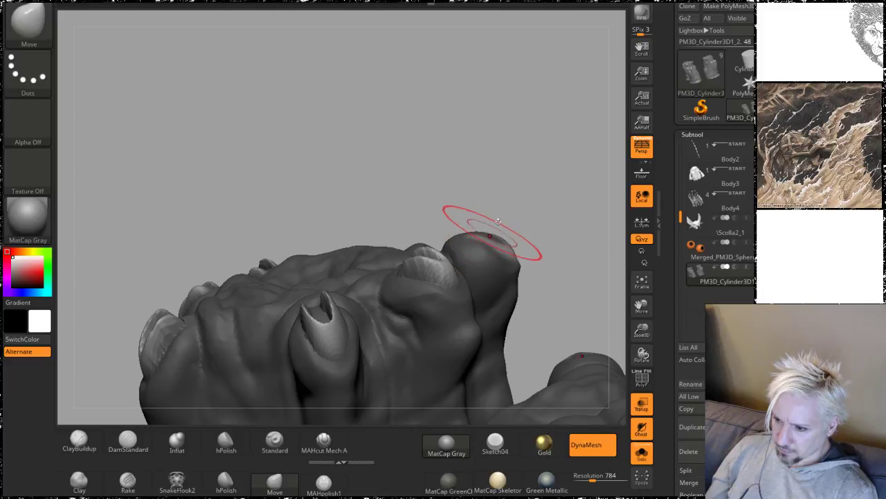
{"action": "left_click_drag", "start_coordinate": [498, 220], "coordinate": [476, 246]}
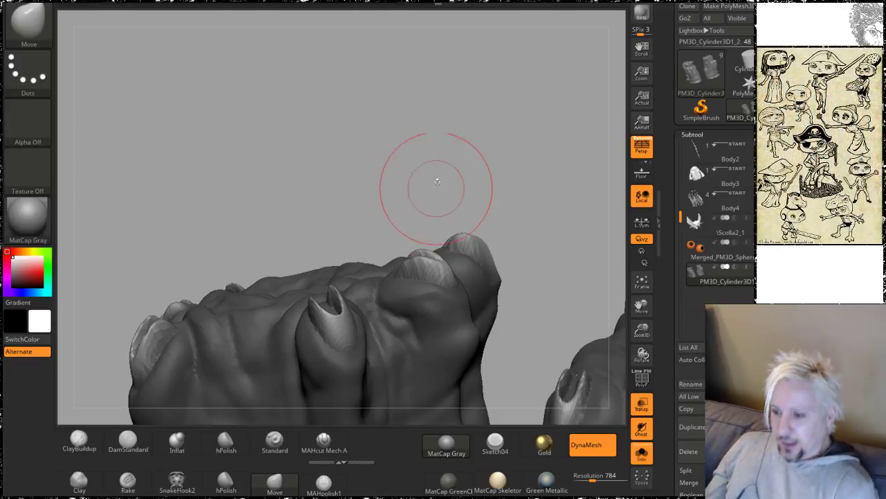
{"action": "mouse_move", "coordinate": [540, 130]}
{"action": "left_mouse_down"}
{"action": "mouse_move", "coordinate": [520, 150]}
{"action": "mouse_move", "coordinate": [477, 140]}
{"action": "mouse_move", "coordinate": [473, 150]}
{"action": "mouse_move", "coordinate": [520, 148]}
{"action": "mouse_move", "coordinate": [516, 116]}
{"action": "left_mouse_up"}
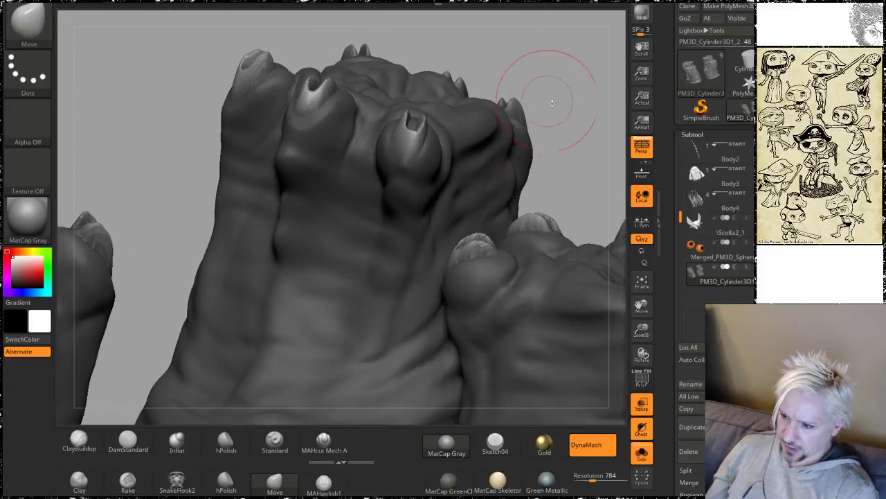
{"action": "mouse_move", "coordinate": [583, 132]}
{"action": "left_mouse_down", "text": "alt"}
{"action": "mouse_move", "coordinate": [585, 162]}
{"action": "mouse_move", "coordinate": [540, 129]}
{"action": "mouse_move", "coordinate": [554, 208]}
{"action": "mouse_move", "coordinate": [600, 90]}
{"action": "mouse_move", "coordinate": [396, 235]}
{"action": "left_mouse_up", "text": "alt"}
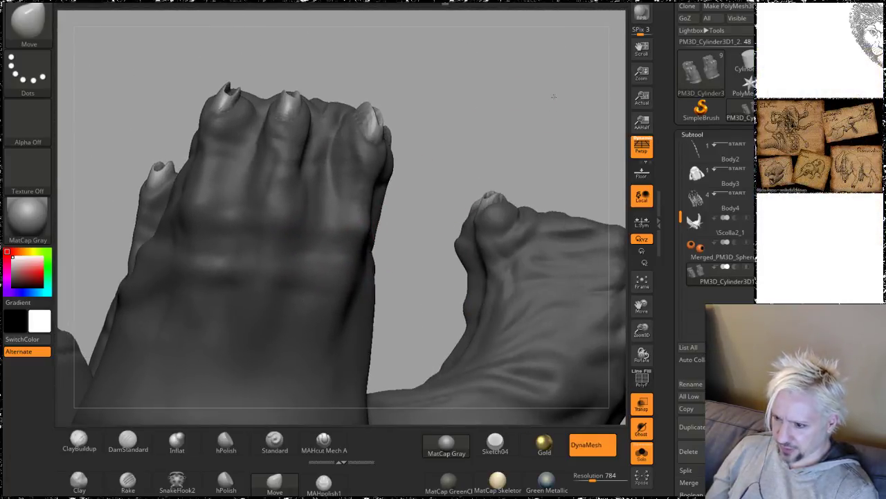
Step: Adjust the Move brush's draw size and refine the raised nails on the neighbouring toes of the foot
{"action": "mouse_move", "coordinate": [554, 95]}
{"action": "left_mouse_down"}
{"action": "mouse_move", "coordinate": [546, 111]}
{"action": "mouse_move", "coordinate": [554, 203]}
{"action": "mouse_move", "coordinate": [487, 146]}
{"action": "left_mouse_up"}
{"action": "key", "text": "space"}
{"action": "left_click_drag", "start_coordinate": [480, 218], "coordinate": [472, 217]}
{"action": "mouse_move", "coordinate": [507, 181]}
{"action": "left_mouse_down"}
{"action": "mouse_move", "coordinate": [500, 174]}
{"action": "mouse_move", "coordinate": [409, 276]}
{"action": "left_mouse_up"}
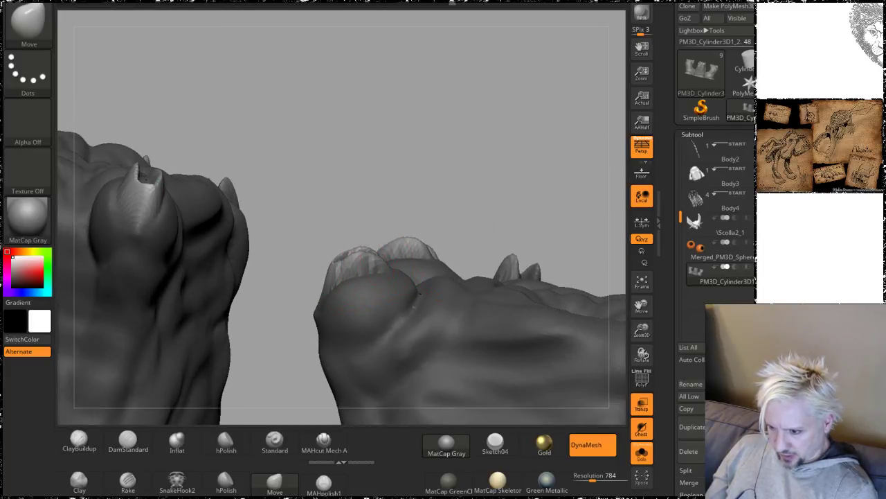
{"action": "mouse_move", "coordinate": [379, 250]}
{"action": "left_mouse_down"}
{"action": "mouse_move", "coordinate": [480, 142]}
{"action": "mouse_move", "coordinate": [425, 162]}
{"action": "mouse_move", "coordinate": [439, 158]}
{"action": "mouse_move", "coordinate": [410, 225]}
{"action": "left_mouse_up"}
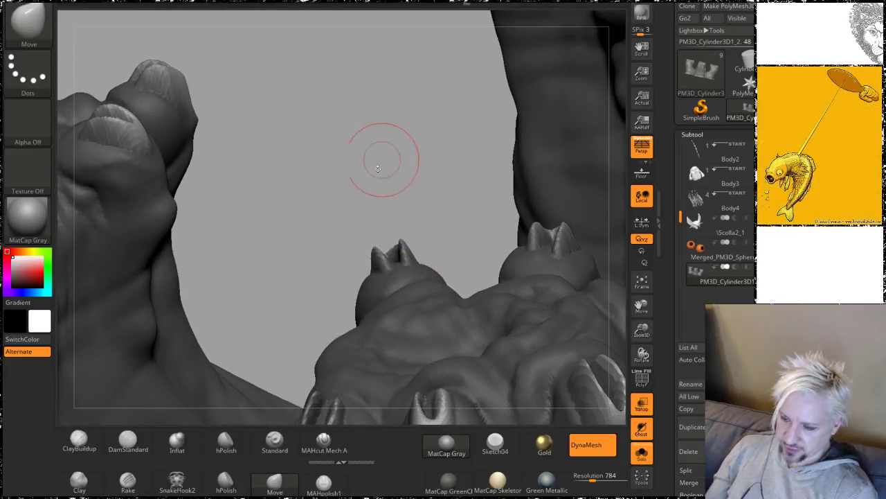
Step: Release the mask from the feet and smooth the nail on the front toe into the surrounding skin
{"action": "mouse_move", "coordinate": [378, 168]}
{"action": "left_mouse_down"}
{"action": "mouse_move", "coordinate": [406, 119]}
{"action": "mouse_move", "coordinate": [299, 107]}
{"action": "mouse_move", "coordinate": [342, 116]}
{"action": "left_mouse_up"}
{"action": "mouse_move", "coordinate": [502, 182]}
{"action": "left_mouse_down"}
{"action": "mouse_move", "coordinate": [465, 123]}
{"action": "mouse_move", "coordinate": [442, 175]}
{"action": "mouse_move", "coordinate": [473, 210]}
{"action": "mouse_move", "coordinate": [462, 196]}
{"action": "mouse_move", "coordinate": [489, 144]}
{"action": "mouse_move", "coordinate": [498, 157]}
{"action": "mouse_move", "coordinate": [519, 137]}
{"action": "mouse_move", "coordinate": [508, 243]}
{"action": "left_mouse_up"}
{"action": "left_click", "coordinate": [482, 133], "text": "ctrl"}
{"action": "left_click_drag", "start_coordinate": [356, 305], "coordinate": [350, 313], "text": "shift"}
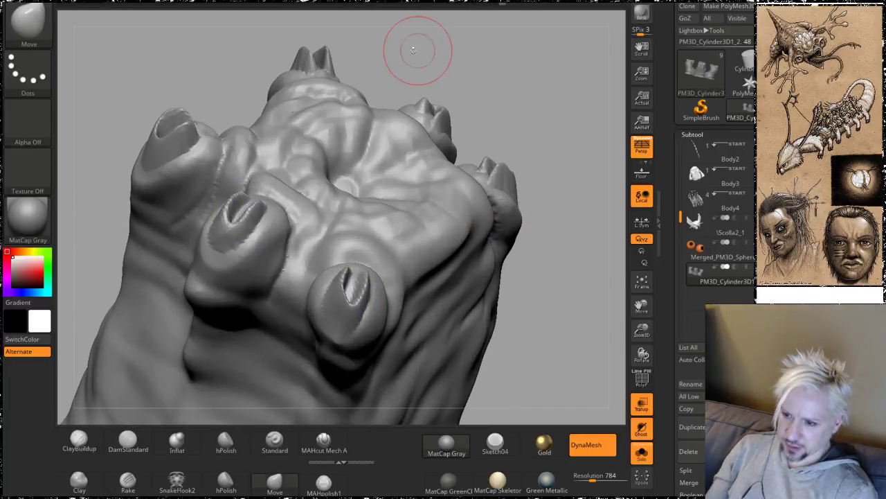
Step: Smooth the jagged edges of the nails on the other toes around the foot
{"action": "mouse_move", "coordinate": [416, 40]}
{"action": "left_mouse_down"}
{"action": "mouse_move", "coordinate": [457, 79]}
{"action": "mouse_move", "coordinate": [451, 129]}
{"action": "left_mouse_up"}
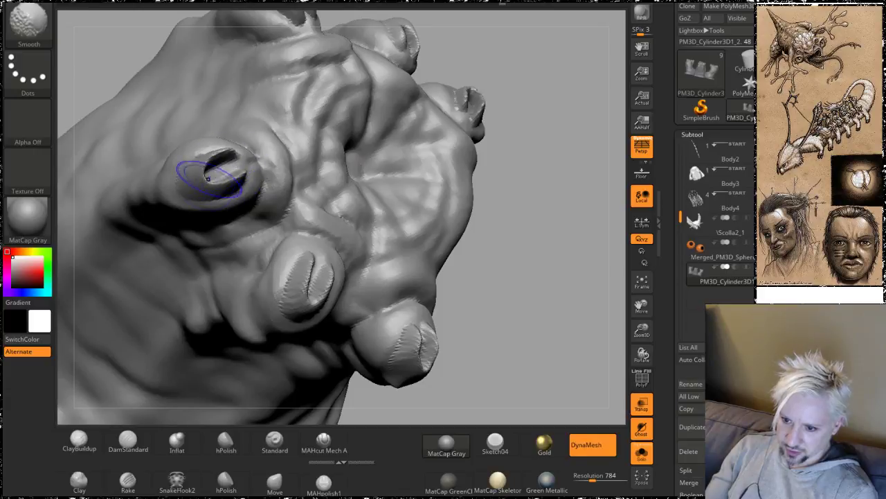
{"action": "mouse_move", "coordinate": [510, 69]}
{"action": "left_mouse_down"}
{"action": "mouse_move", "coordinate": [446, 257]}
{"action": "mouse_move", "coordinate": [427, 186]}
{"action": "mouse_move", "coordinate": [336, 184]}
{"action": "left_mouse_up"}
{"action": "key", "text": "shift"}
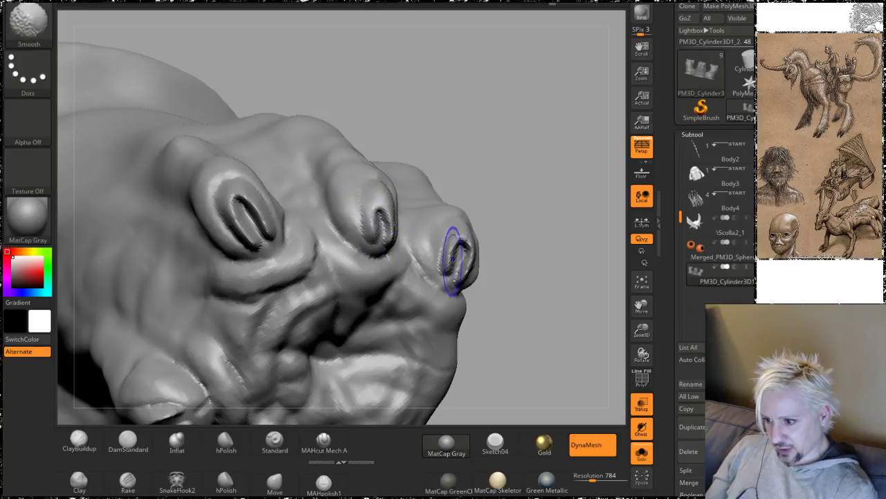
{"action": "mouse_move", "coordinate": [555, 193]}
{"action": "left_mouse_down"}
{"action": "mouse_move", "coordinate": [512, 208]}
{"action": "mouse_move", "coordinate": [467, 247]}
{"action": "left_mouse_up"}
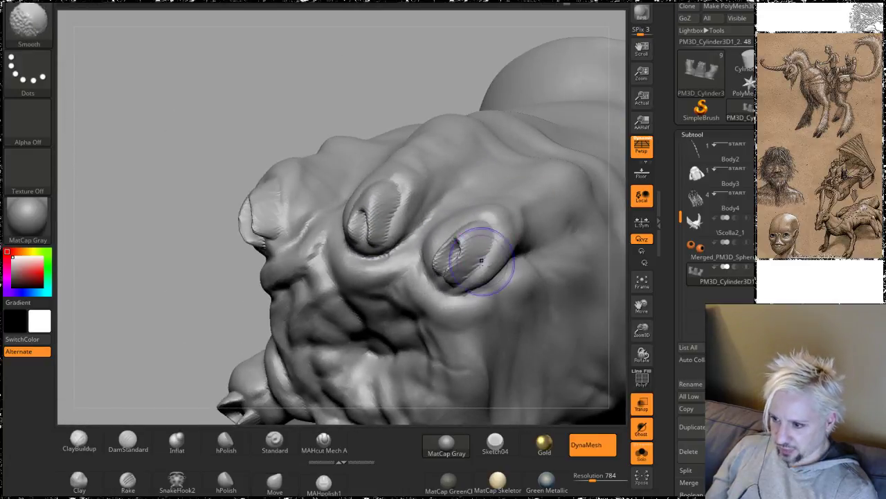
{"action": "left_click_drag", "start_coordinate": [223, 240], "coordinate": [260, 196]}
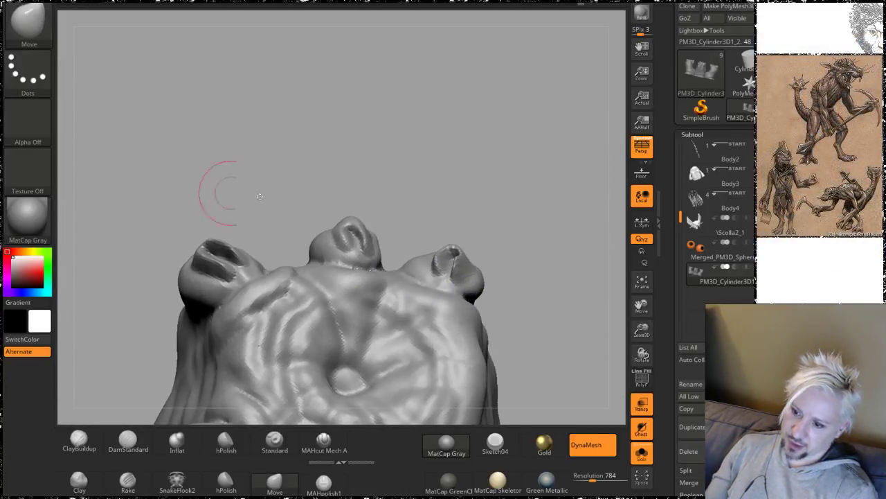
Step: Pull the tip of one side toe's nail further outward with the Move brush and check the nails around both feet
{"action": "mouse_move", "coordinate": [499, 188]}
{"action": "left_mouse_down"}
{"action": "mouse_move", "coordinate": [502, 153]}
{"action": "mouse_move", "coordinate": [467, 170]}
{"action": "mouse_move", "coordinate": [503, 201]}
{"action": "left_mouse_up"}
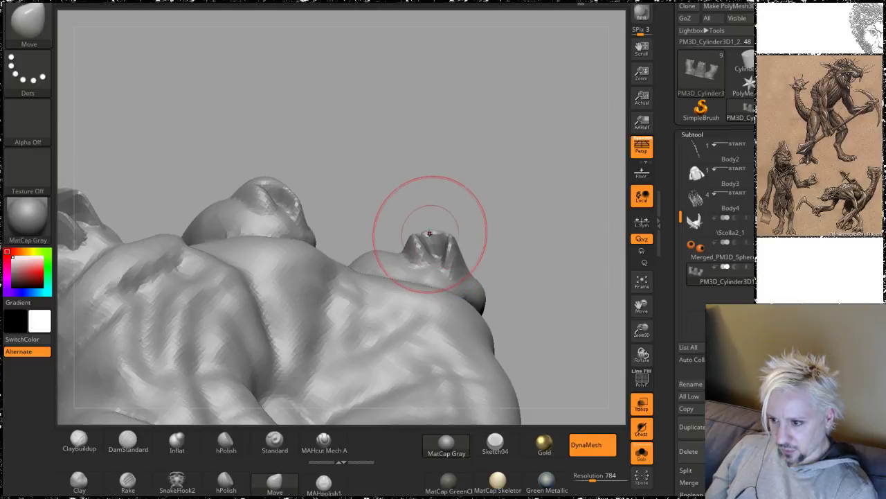
{"action": "left_click_drag", "start_coordinate": [430, 233], "coordinate": [458, 219]}
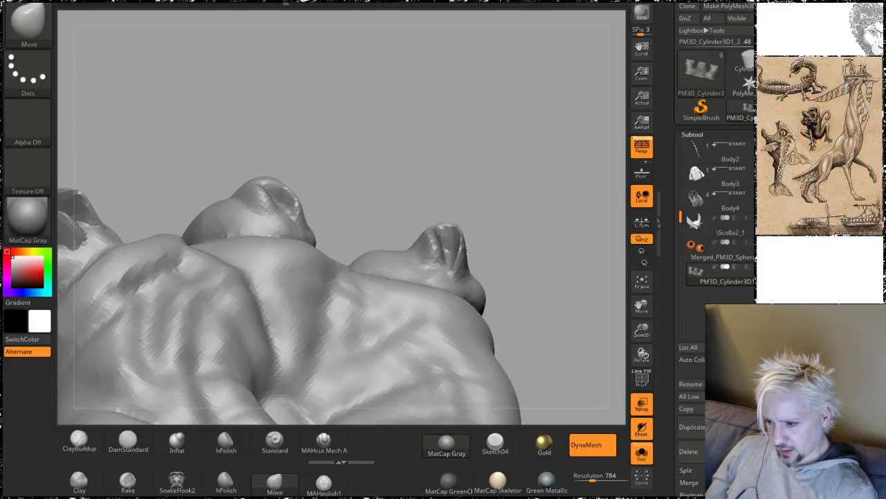
{"action": "mouse_move", "coordinate": [505, 172]}
{"action": "left_mouse_down"}
{"action": "mouse_move", "coordinate": [487, 194]}
{"action": "mouse_move", "coordinate": [430, 173]}
{"action": "left_mouse_up"}
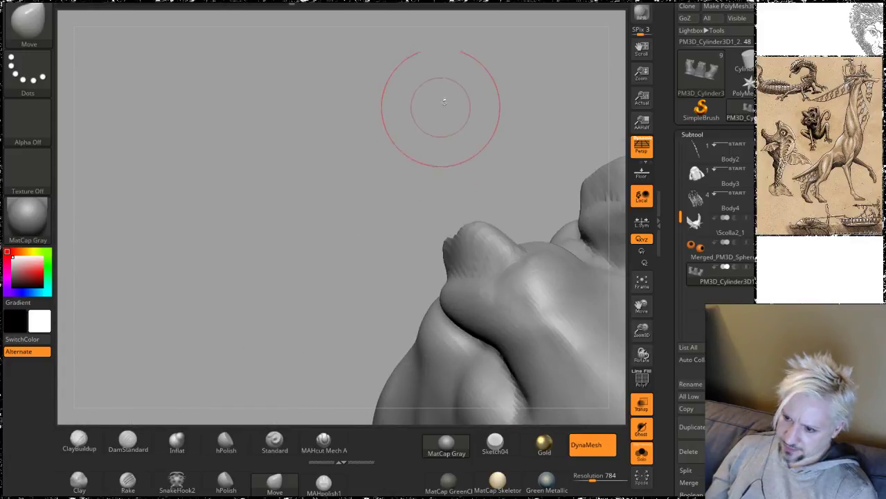
{"action": "mouse_move", "coordinate": [446, 99]}
{"action": "left_mouse_down"}
{"action": "mouse_move", "coordinate": [466, 92]}
{"action": "mouse_move", "coordinate": [586, 134]}
{"action": "mouse_move", "coordinate": [526, 92]}
{"action": "mouse_move", "coordinate": [493, 147]}
{"action": "mouse_move", "coordinate": [530, 103]}
{"action": "mouse_move", "coordinate": [504, 135]}
{"action": "left_mouse_up"}
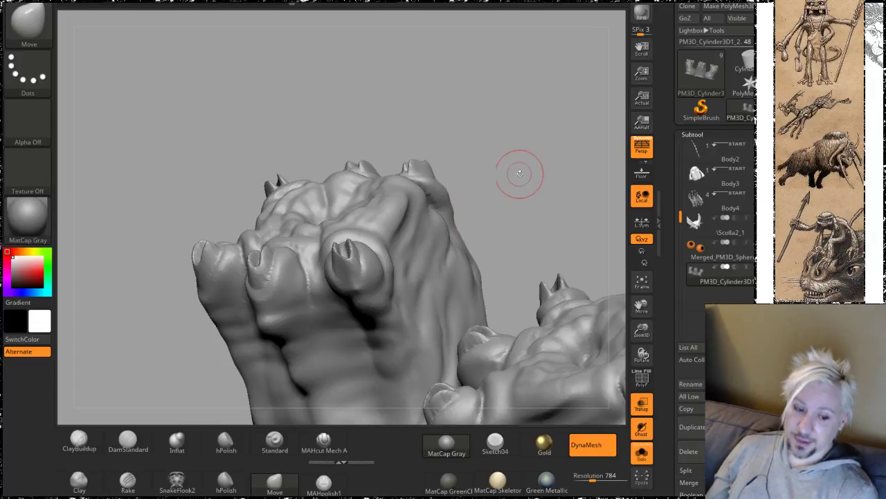
{"action": "mouse_move", "coordinate": [520, 173]}
{"action": "left_mouse_down"}
{"action": "mouse_move", "coordinate": [530, 180]}
{"action": "mouse_move", "coordinate": [518, 138]}
{"action": "mouse_move", "coordinate": [534, 154]}
{"action": "mouse_move", "coordinate": [522, 145]}
{"action": "mouse_move", "coordinate": [526, 162]}
{"action": "mouse_move", "coordinate": [509, 192]}
{"action": "mouse_move", "coordinate": [522, 169]}
{"action": "mouse_move", "coordinate": [525, 182]}
{"action": "mouse_move", "coordinate": [524, 158]}
{"action": "mouse_move", "coordinate": [546, 164]}
{"action": "mouse_move", "coordinate": [516, 200]}
{"action": "mouse_move", "coordinate": [538, 241]}
{"action": "mouse_move", "coordinate": [531, 190]}
{"action": "mouse_move", "coordinate": [545, 203]}
{"action": "mouse_move", "coordinate": [494, 288]}
{"action": "mouse_move", "coordinate": [515, 235]}
{"action": "mouse_move", "coordinate": [556, 180]}
{"action": "mouse_move", "coordinate": [449, 85]}
{"action": "mouse_move", "coordinate": [518, 267]}
{"action": "mouse_move", "coordinate": [481, 268]}
{"action": "mouse_move", "coordinate": [521, 221]}
{"action": "mouse_move", "coordinate": [497, 222]}
{"action": "mouse_move", "coordinate": [487, 270]}
{"action": "mouse_move", "coordinate": [513, 370]}
{"action": "mouse_move", "coordinate": [429, 324]}
{"action": "left_mouse_up"}
{"action": "key", "text": "ctrl"}
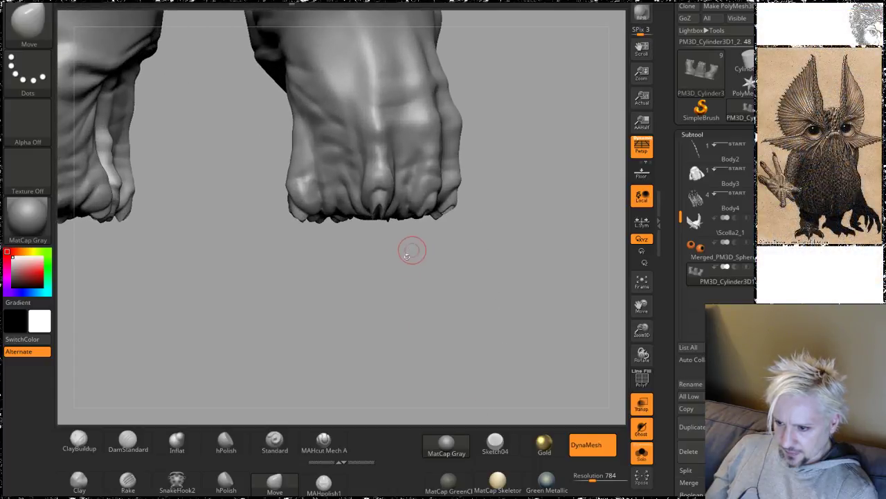
Step: Smooth the nails on the middle front toe and its neighbour so their raised edges become rounder
{"action": "left_click_drag", "start_coordinate": [407, 257], "coordinate": [467, 240]}
{"action": "key", "text": "shift"}
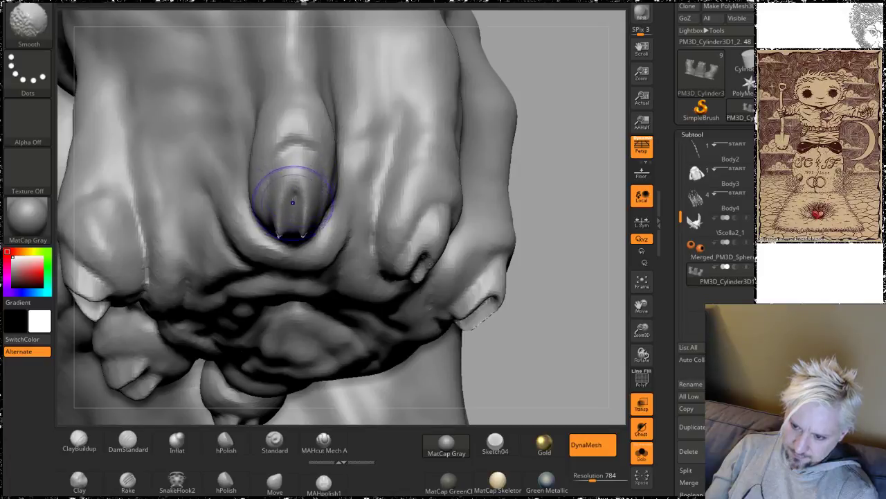
{"action": "mouse_move", "coordinate": [560, 164]}
{"action": "left_mouse_down"}
{"action": "mouse_move", "coordinate": [598, 134]}
{"action": "mouse_move", "coordinate": [593, 114]}
{"action": "mouse_move", "coordinate": [600, 126]}
{"action": "mouse_move", "coordinate": [574, 153]}
{"action": "mouse_move", "coordinate": [468, 239]}
{"action": "left_mouse_up"}
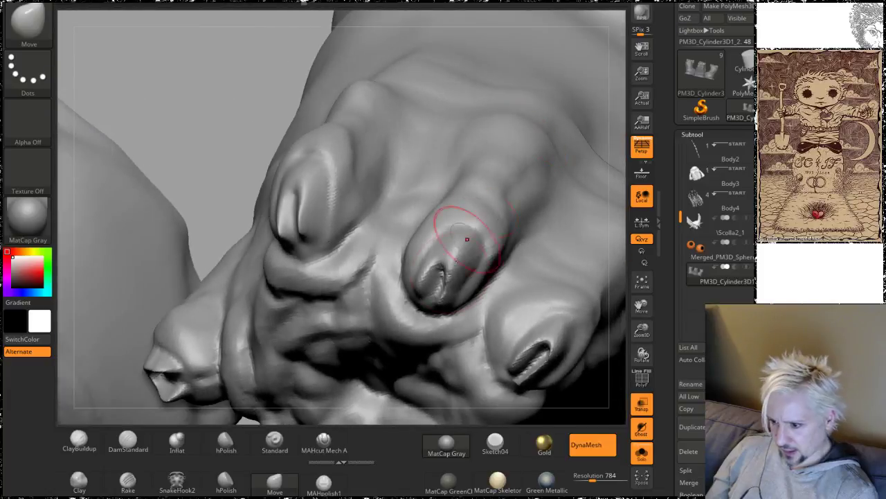
{"action": "key", "text": "shift"}
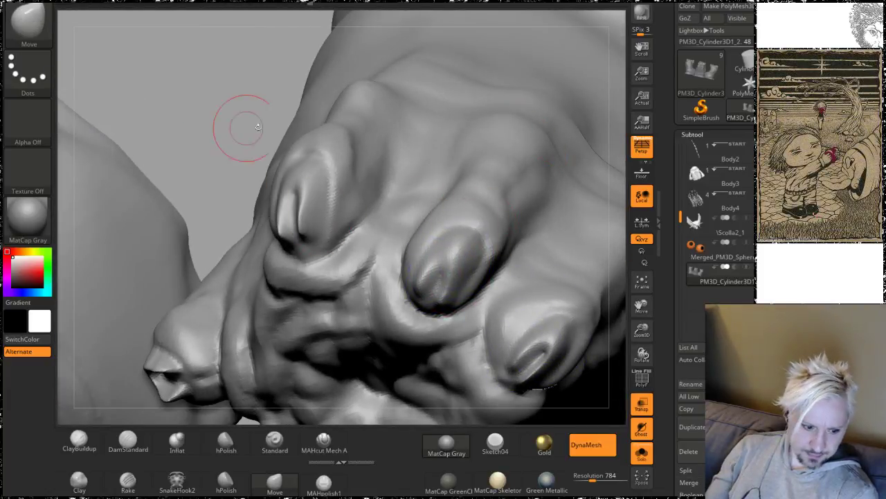
{"action": "left_click_drag", "start_coordinate": [273, 72], "coordinate": [458, 179]}
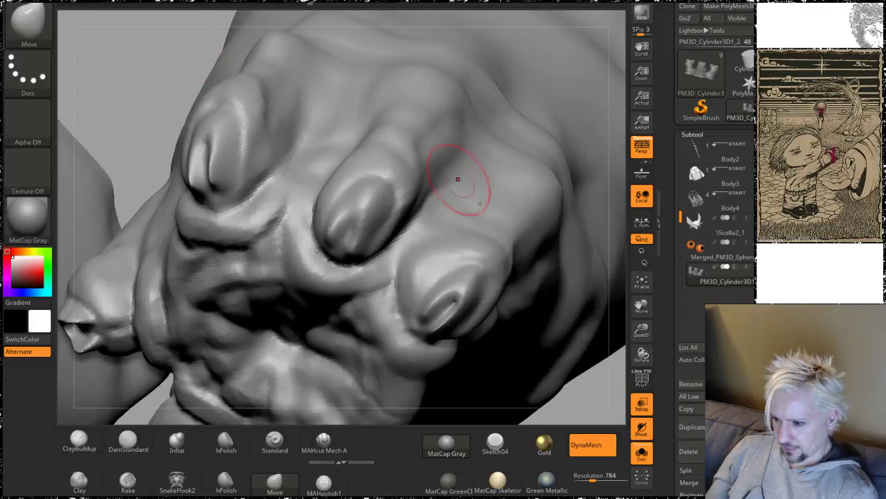
{"action": "left_click_drag", "start_coordinate": [590, 404], "coordinate": [594, 395]}
Step: Smooth the two-pointed nails on the remaining toes so they blend into the toe tips
{"action": "mouse_move", "coordinate": [604, 354]}
{"action": "left_mouse_down"}
{"action": "mouse_move", "coordinate": [525, 254]}
{"action": "mouse_move", "coordinate": [489, 141]}
{"action": "mouse_move", "coordinate": [551, 227]}
{"action": "mouse_move", "coordinate": [564, 170]}
{"action": "mouse_move", "coordinate": [519, 198]}
{"action": "mouse_move", "coordinate": [534, 178]}
{"action": "mouse_move", "coordinate": [580, 192]}
{"action": "mouse_move", "coordinate": [311, 229]}
{"action": "left_mouse_up"}
{"action": "key", "text": "shift"}
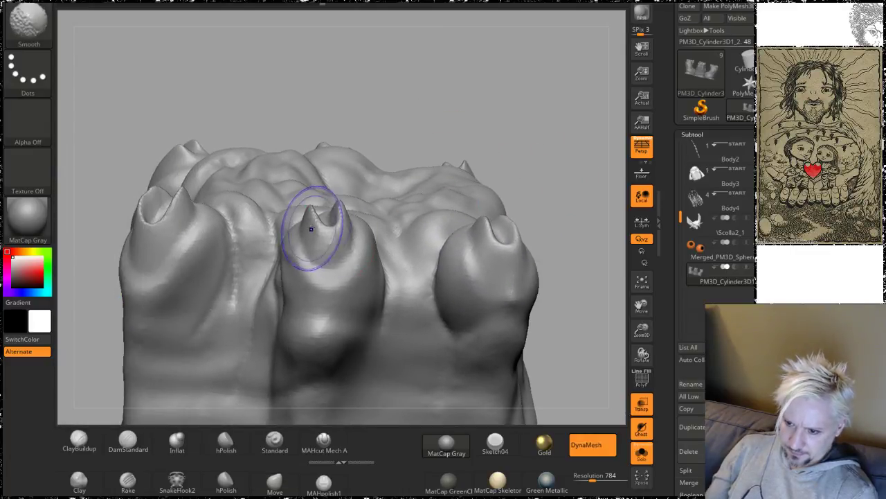
{"action": "mouse_move", "coordinate": [376, 138]}
{"action": "left_mouse_down"}
{"action": "mouse_move", "coordinate": [494, 89]}
{"action": "mouse_move", "coordinate": [283, 222]}
{"action": "left_mouse_up"}
{"action": "key", "text": "shift"}
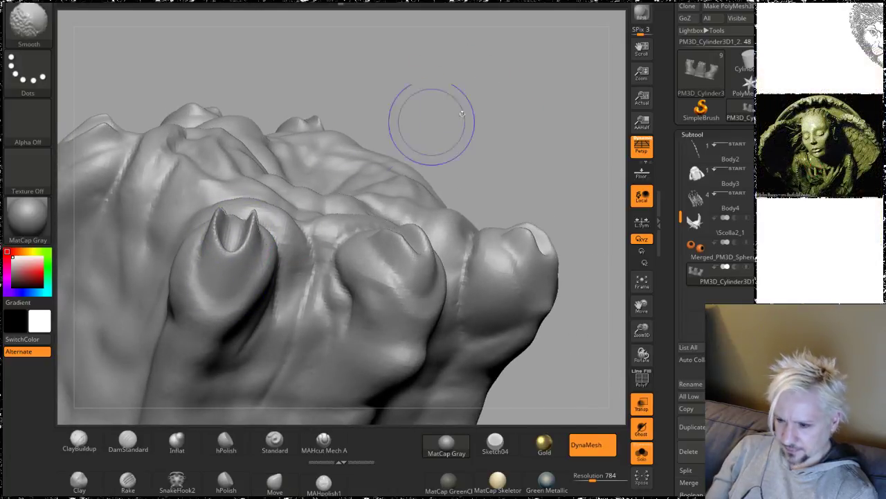
{"action": "mouse_move", "coordinate": [432, 120]}
{"action": "left_mouse_down"}
{"action": "mouse_move", "coordinate": [507, 139]}
{"action": "mouse_move", "coordinate": [450, 130]}
{"action": "mouse_move", "coordinate": [450, 87]}
{"action": "mouse_move", "coordinate": [321, 169]}
{"action": "left_mouse_up"}
{"action": "key", "text": "shift"}
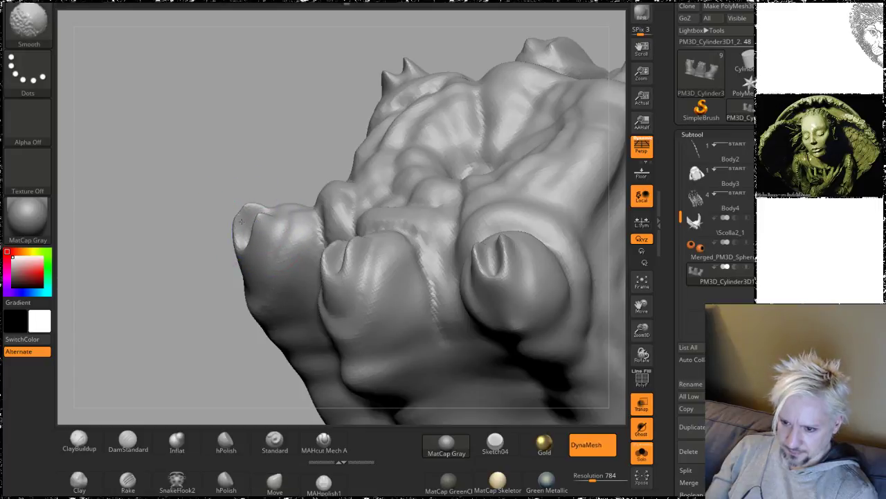
{"action": "mouse_move", "coordinate": [214, 127]}
{"action": "left_mouse_down"}
{"action": "mouse_move", "coordinate": [263, 69]}
{"action": "mouse_move", "coordinate": [287, 83]}
{"action": "mouse_move", "coordinate": [271, 99]}
{"action": "left_mouse_up"}
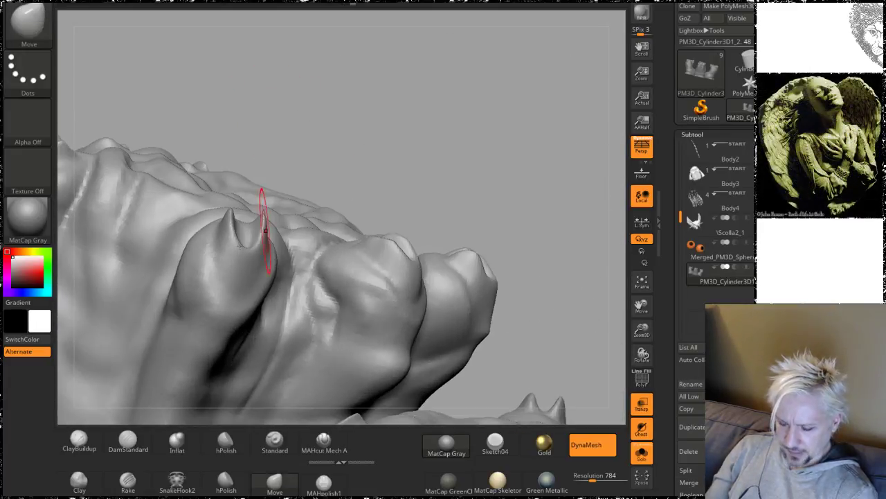
Step: Switch to the Inflat brush, adjust its settings and swell the nail of the nearest toe
{"action": "left_click", "coordinate": [176, 441]}
{"action": "mouse_move", "coordinate": [415, 187]}
{"action": "left_mouse_down"}
{"action": "mouse_move", "coordinate": [407, 138]}
{"action": "mouse_move", "coordinate": [391, 197]}
{"action": "left_mouse_up"}
{"action": "key", "text": "space"}
{"action": "mouse_move", "coordinate": [250, 310]}
{"action": "left_mouse_down"}
{"action": "mouse_move", "coordinate": [233, 310]}
{"action": "mouse_move", "coordinate": [244, 281]}
{"action": "left_mouse_up"}
{"action": "key", "text": "space"}
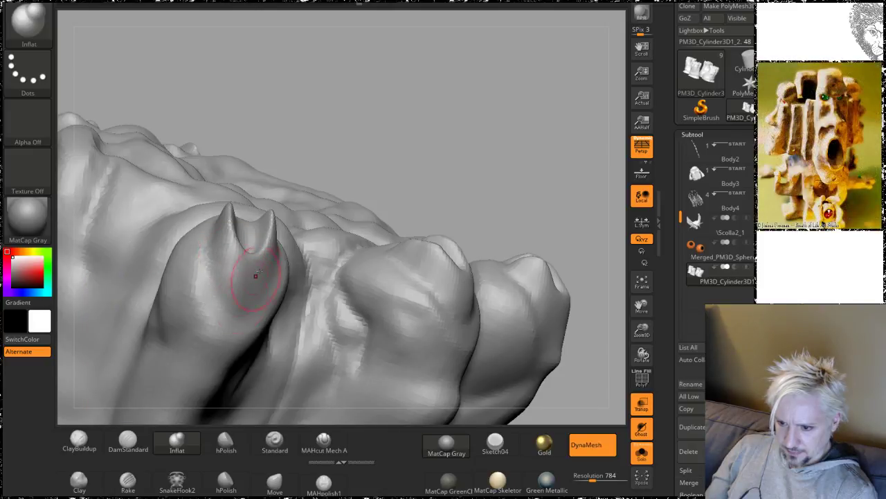
Step: Inflate the nails and their bases on the neighbouring toes along the same side of the foot
{"action": "mouse_move", "coordinate": [483, 152]}
{"action": "left_mouse_down"}
{"action": "mouse_move", "coordinate": [461, 129]}
{"action": "mouse_move", "coordinate": [472, 135]}
{"action": "left_mouse_up"}
{"action": "left_click_drag", "start_coordinate": [583, 114], "coordinate": [472, 39]}
{"action": "mouse_move", "coordinate": [411, 247]}
{"action": "left_mouse_down"}
{"action": "mouse_move", "coordinate": [381, 242]}
{"action": "mouse_move", "coordinate": [414, 243]}
{"action": "mouse_move", "coordinate": [406, 252]}
{"action": "left_mouse_up"}
{"action": "mouse_move", "coordinate": [556, 78]}
{"action": "left_mouse_down"}
{"action": "mouse_move", "coordinate": [484, 109]}
{"action": "mouse_move", "coordinate": [475, 134]}
{"action": "left_mouse_up"}
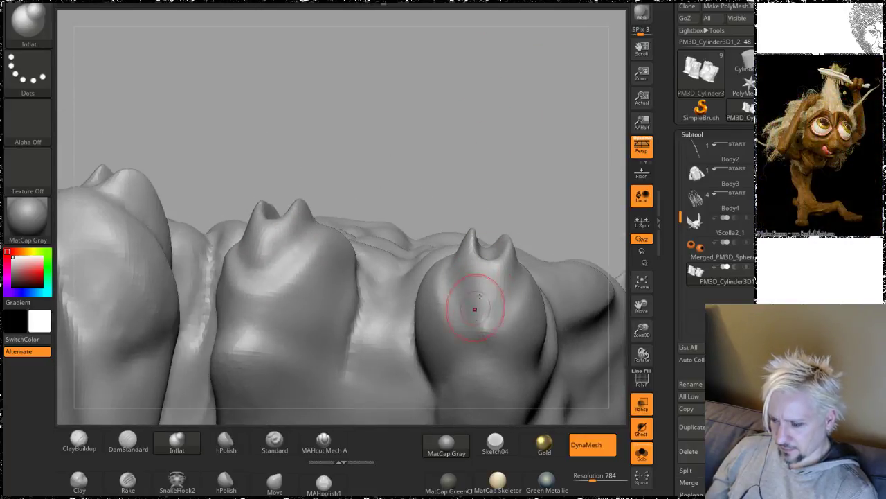
{"action": "left_click_drag", "start_coordinate": [502, 277], "coordinate": [473, 311]}
{"action": "mouse_move", "coordinate": [558, 179]}
{"action": "left_mouse_down"}
{"action": "mouse_move", "coordinate": [518, 183]}
{"action": "mouse_move", "coordinate": [524, 202]}
{"action": "mouse_move", "coordinate": [531, 144]}
{"action": "left_mouse_up"}
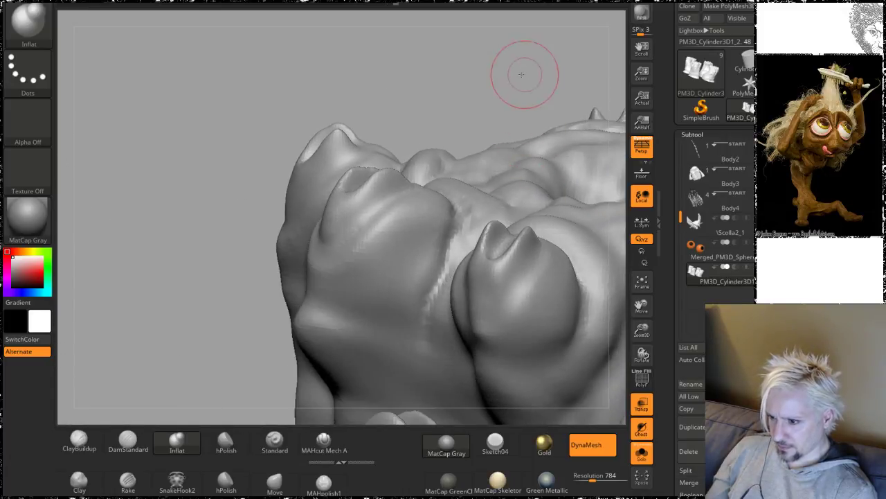
Step: Inflate the ridges of the inner toe's nail and smooth the side of the nail
{"action": "mouse_move", "coordinate": [522, 75]}
{"action": "left_mouse_down"}
{"action": "mouse_move", "coordinate": [344, 70]}
{"action": "mouse_move", "coordinate": [520, 184]}
{"action": "left_mouse_up"}
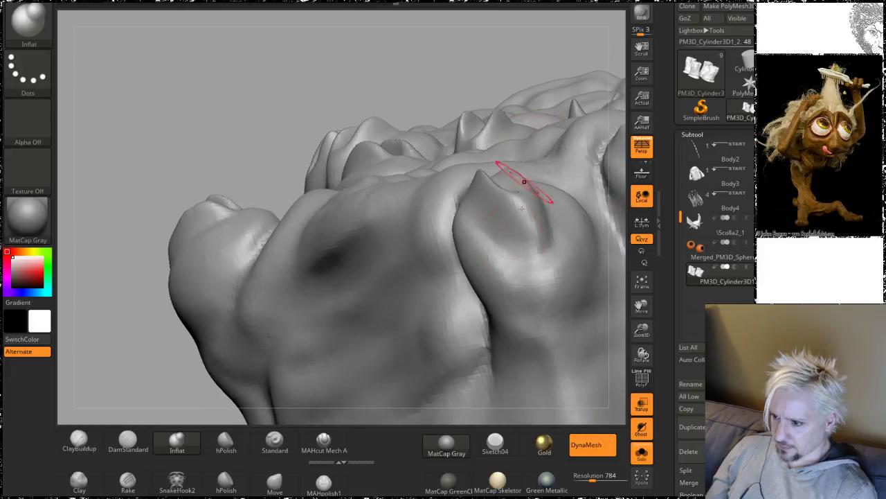
{"action": "mouse_move", "coordinate": [457, 44]}
{"action": "left_mouse_down"}
{"action": "mouse_move", "coordinate": [408, 42]}
{"action": "mouse_move", "coordinate": [459, 220]}
{"action": "left_mouse_up"}
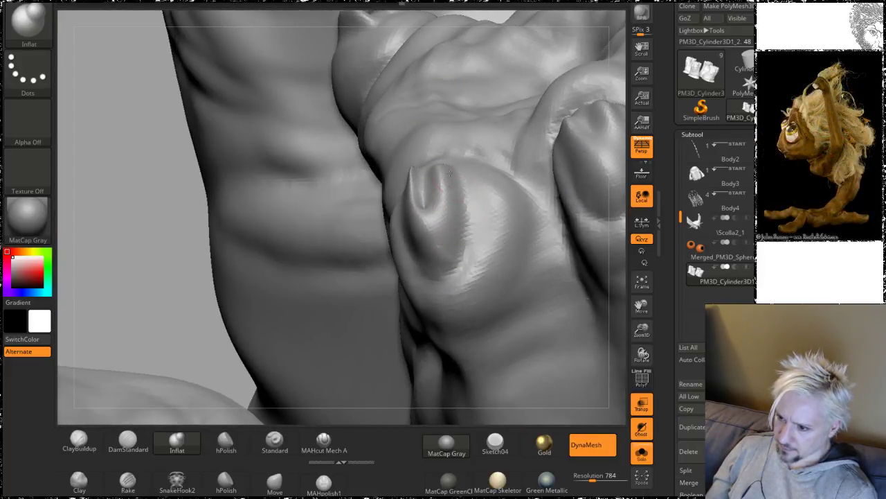
{"action": "left_click_drag", "start_coordinate": [166, 241], "coordinate": [277, 187]}
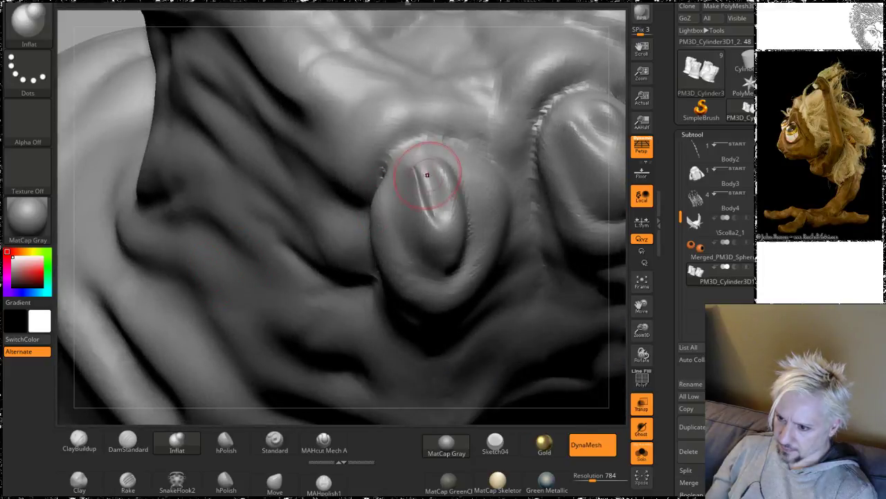
{"action": "left_click_drag", "start_coordinate": [411, 168], "coordinate": [409, 190], "text": "shift"}
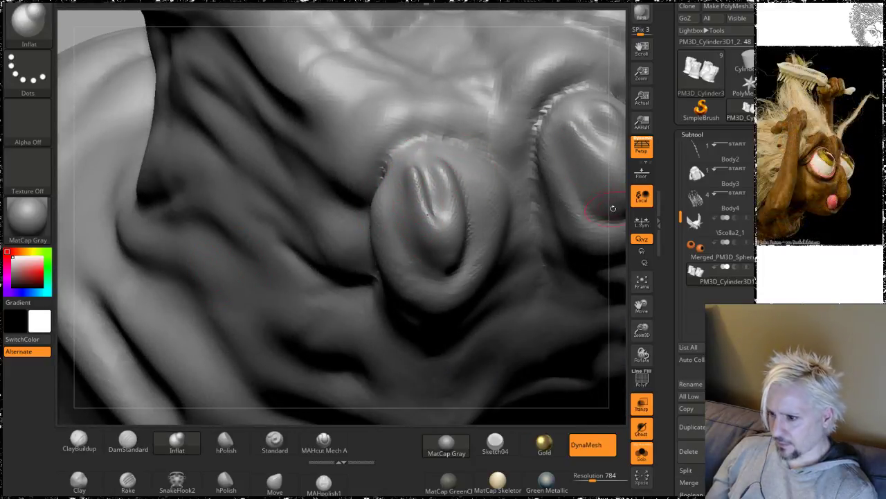
Step: Inflate the middle of the nail on the adjacent longer toe
{"action": "left_click_drag", "start_coordinate": [613, 209], "coordinate": [565, 199]}
{"action": "left_click_drag", "start_coordinate": [603, 259], "coordinate": [595, 173]}
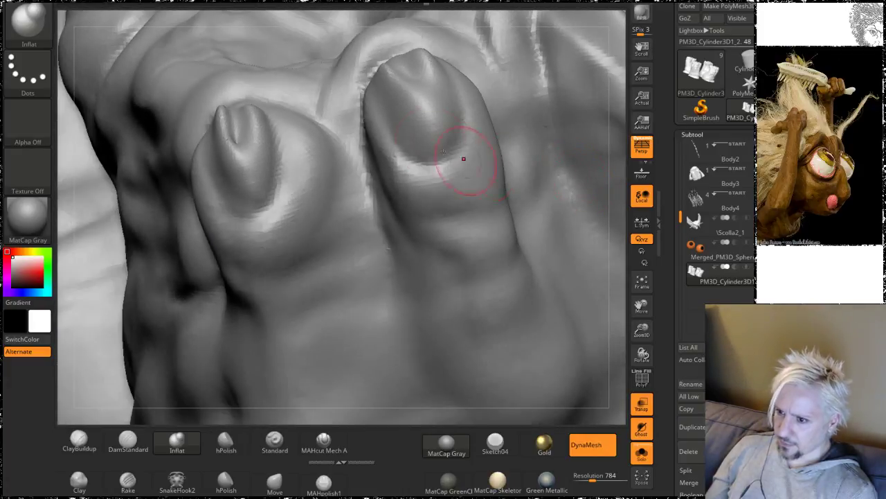
{"action": "left_click_drag", "start_coordinate": [430, 80], "coordinate": [429, 111]}
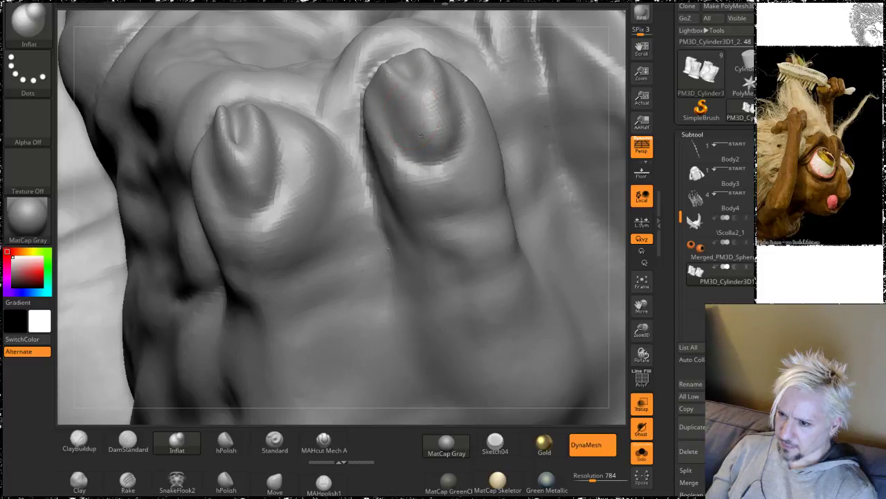
Step: Smooth the pointed ridges at the tip of the next toe's nail
{"action": "mouse_move", "coordinate": [583, 148]}
{"action": "right_mouse_down"}
{"action": "mouse_move", "coordinate": [396, 139]}
{"action": "mouse_move", "coordinate": [297, 198]}
{"action": "right_mouse_up"}
{"action": "key", "text": "shift"}
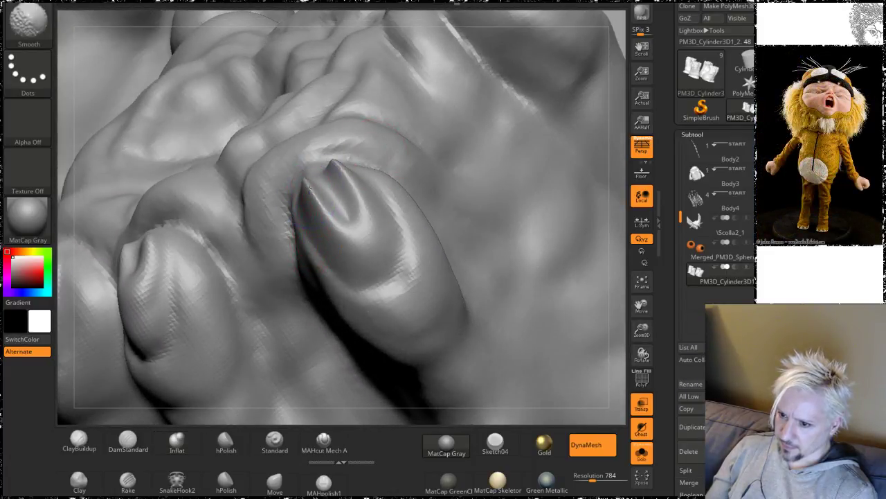
{"action": "mouse_move", "coordinate": [310, 187]}
{"action": "left_mouse_down", "text": "shift"}
{"action": "mouse_move", "coordinate": [330, 174]}
{"action": "mouse_move", "coordinate": [340, 184]}
{"action": "left_mouse_up", "text": "shift"}
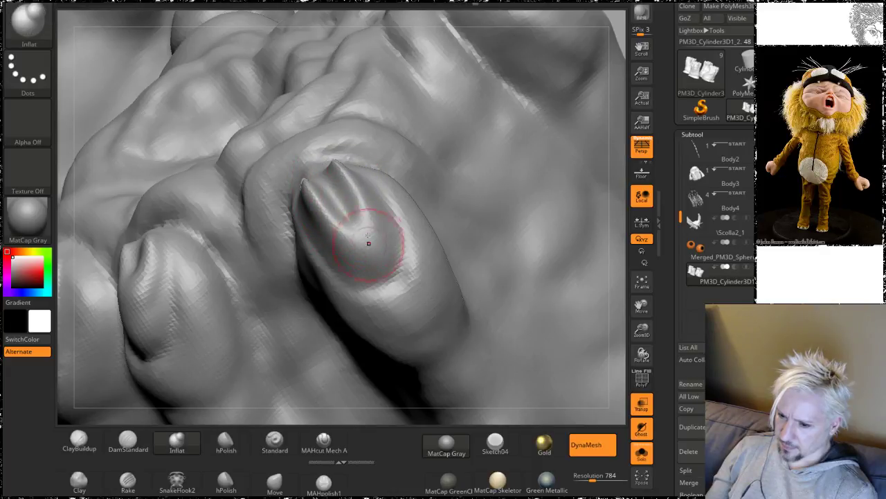
Step: Carve a groove all the way around the largest front toe's nail with a smaller DamStandard brush
{"action": "left_click", "coordinate": [128, 442]}
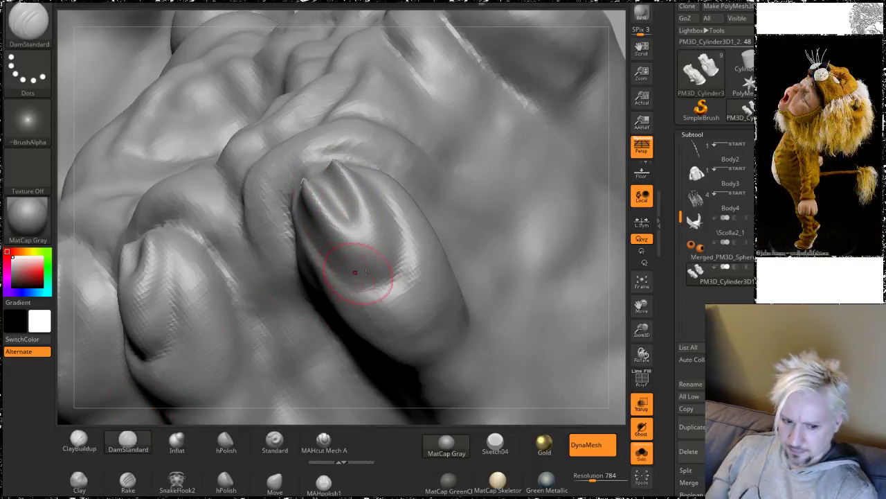
{"action": "key", "text": "space"}
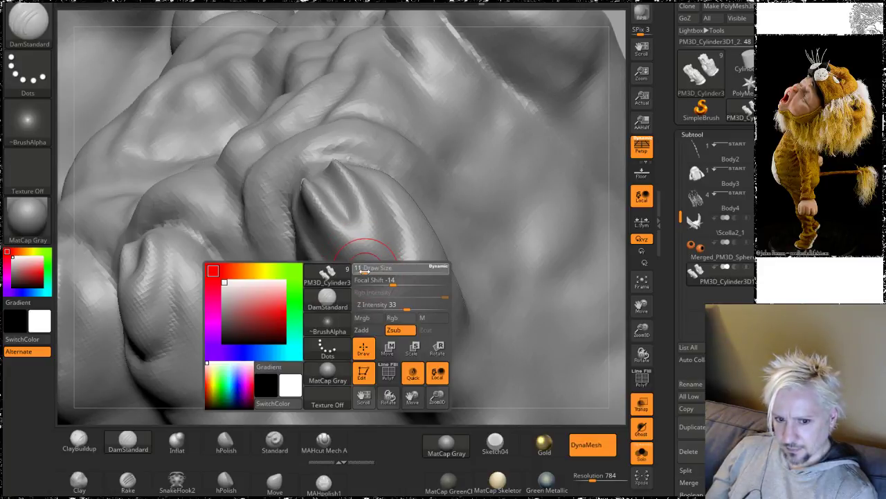
{"action": "left_click_drag", "start_coordinate": [364, 271], "coordinate": [358, 297]}
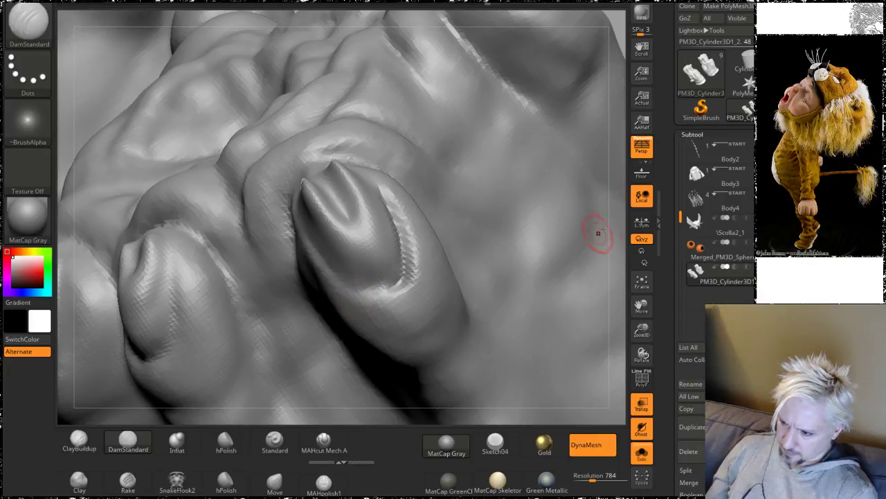
{"action": "left_click_drag", "start_coordinate": [616, 233], "coordinate": [449, 255]}
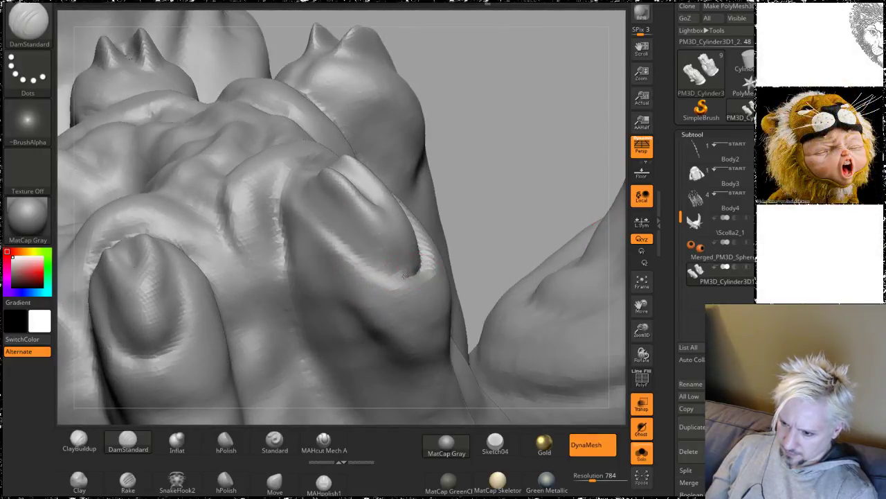
{"action": "left_click_drag", "start_coordinate": [374, 268], "coordinate": [314, 221]}
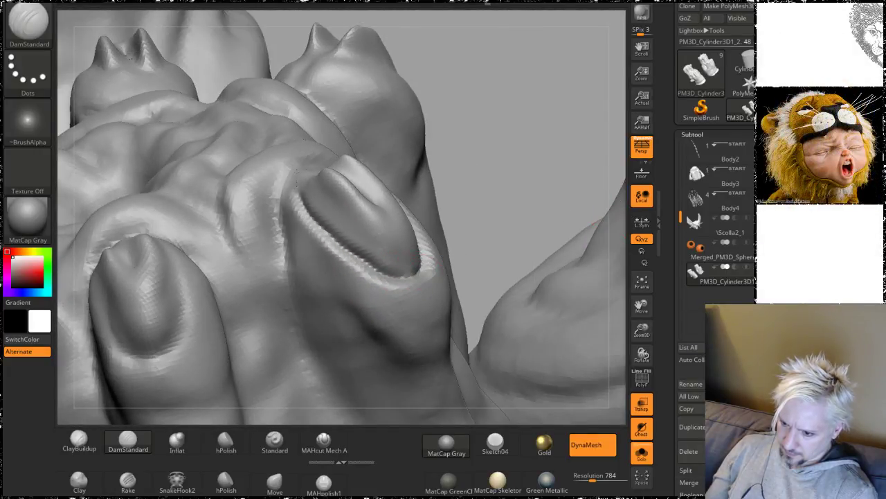
{"action": "mouse_move", "coordinate": [525, 112]}
{"action": "left_mouse_down"}
{"action": "mouse_move", "coordinate": [450, 191]}
{"action": "mouse_move", "coordinate": [381, 190]}
{"action": "left_mouse_up"}
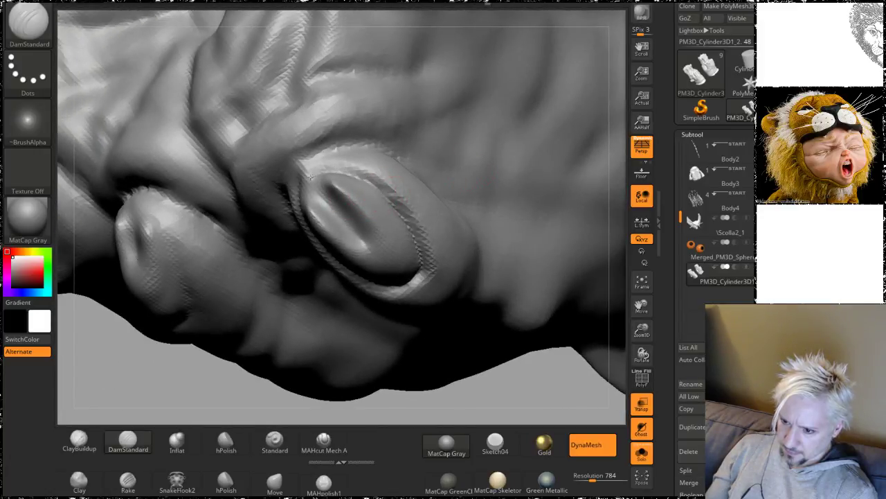
{"action": "left_click_drag", "start_coordinate": [310, 177], "coordinate": [298, 197]}
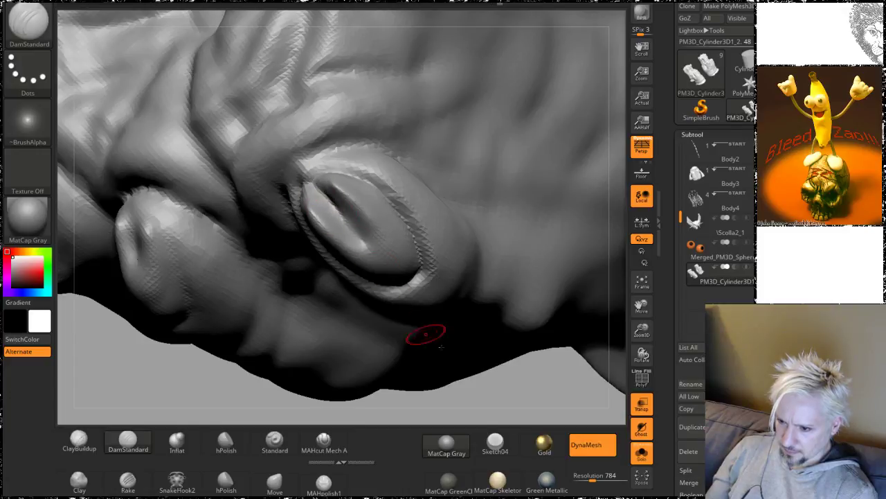
{"action": "mouse_move", "coordinate": [514, 396]}
{"action": "right_mouse_down"}
{"action": "mouse_move", "coordinate": [450, 275]}
{"action": "mouse_move", "coordinate": [431, 207]}
{"action": "mouse_move", "coordinate": [453, 202]}
{"action": "mouse_move", "coordinate": [462, 224]}
{"action": "mouse_move", "coordinate": [473, 151]}
{"action": "mouse_move", "coordinate": [451, 119]}
{"action": "mouse_move", "coordinate": [481, 214]}
{"action": "mouse_move", "coordinate": [475, 169]}
{"action": "mouse_move", "coordinate": [477, 178]}
{"action": "mouse_move", "coordinate": [451, 150]}
{"action": "right_mouse_up"}
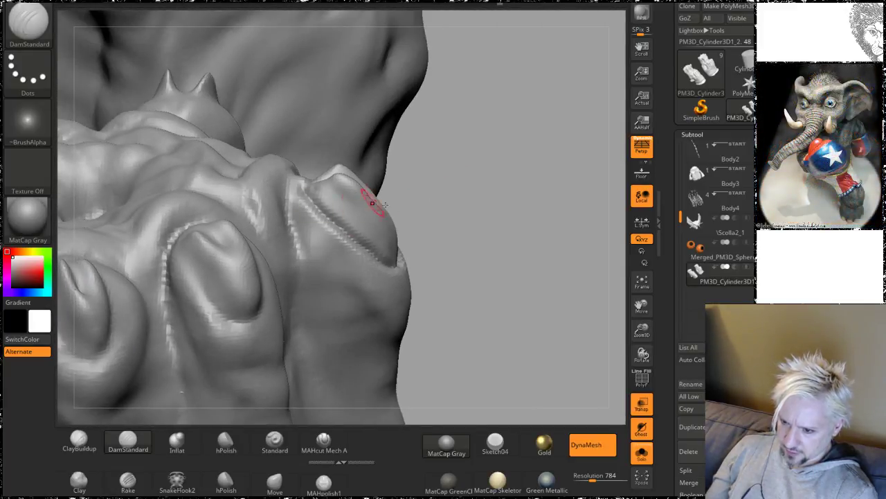
Step: Build up the upper surface and sides of the same nail with ClayBuildup strokes
{"action": "mouse_move", "coordinate": [530, 192]}
{"action": "right_mouse_down"}
{"action": "mouse_move", "coordinate": [536, 207]}
{"action": "mouse_move", "coordinate": [524, 232]}
{"action": "mouse_move", "coordinate": [485, 144]}
{"action": "mouse_move", "coordinate": [489, 182]}
{"action": "mouse_move", "coordinate": [94, 392]}
{"action": "right_mouse_up"}
{"action": "left_click", "coordinate": [78, 439]}
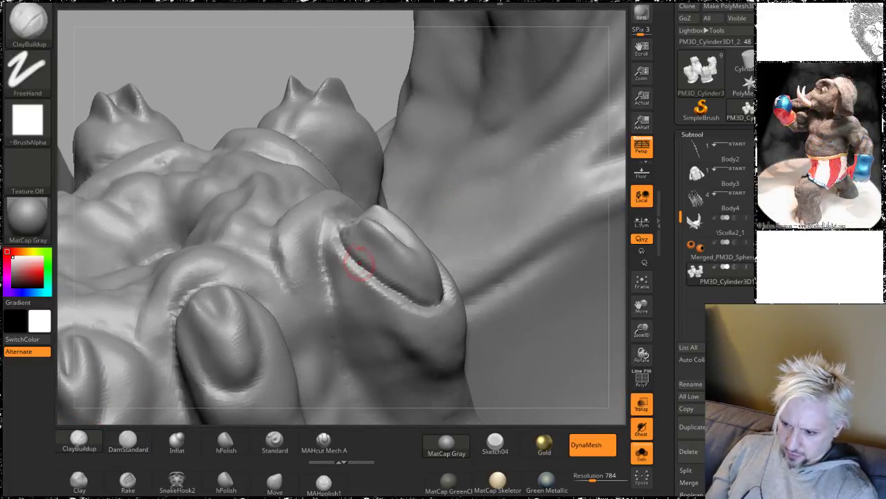
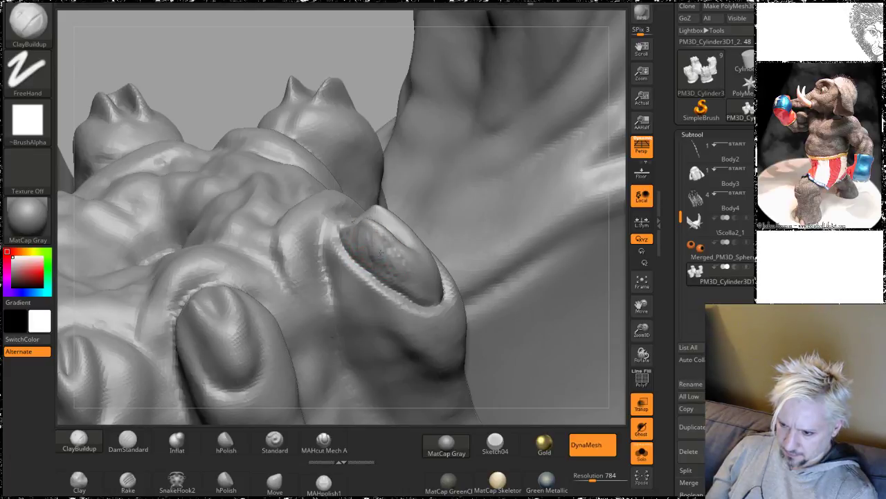
{"action": "mouse_move", "coordinate": [354, 41]}
{"action": "left_mouse_down"}
{"action": "mouse_move", "coordinate": [332, 83]}
{"action": "mouse_move", "coordinate": [330, 119]}
{"action": "left_mouse_up"}
{"action": "left_click_drag", "start_coordinate": [401, 226], "coordinate": [402, 213]}
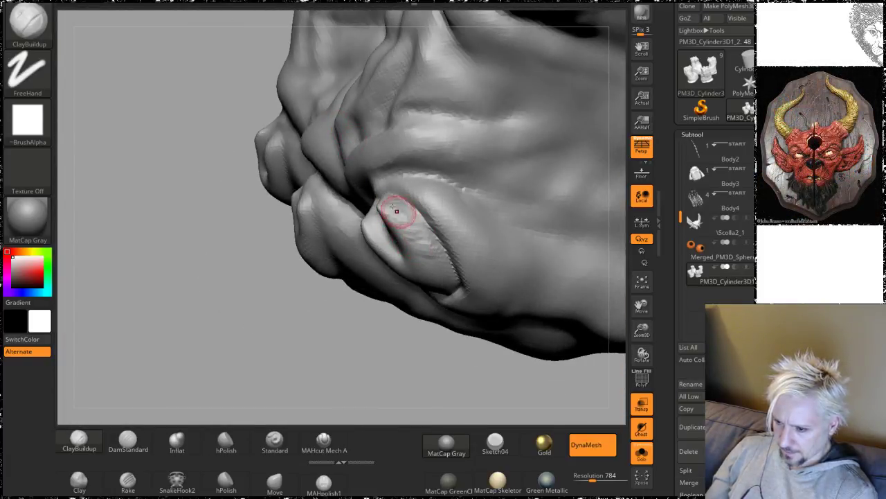
{"action": "right_click_drag", "start_coordinate": [292, 349], "coordinate": [417, 258]}
{"action": "left_click_drag", "start_coordinate": [414, 276], "coordinate": [398, 281]}
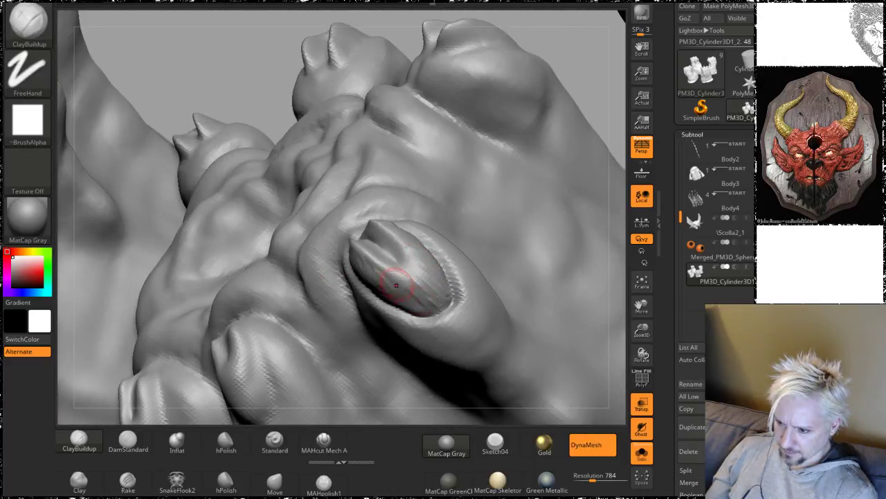
{"action": "left_click_drag", "start_coordinate": [579, 63], "coordinate": [600, 49]}
{"action": "right_click_drag", "start_coordinate": [600, 48], "coordinate": [600, 27]}
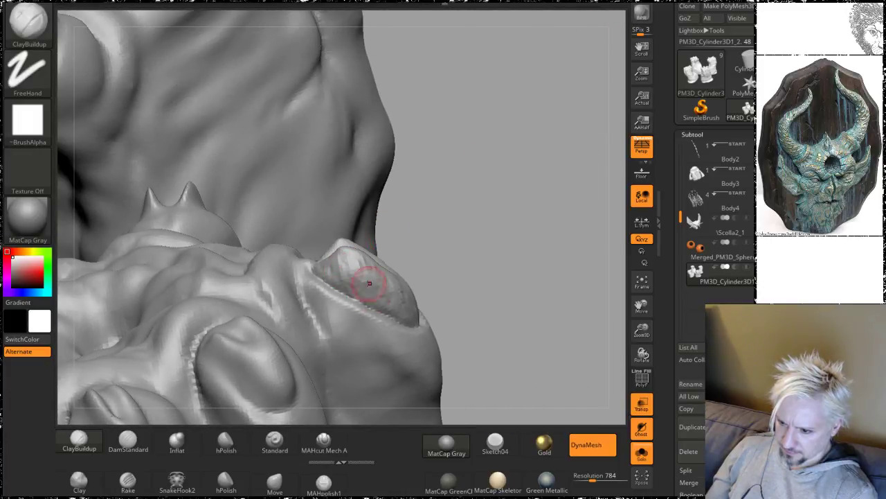
{"action": "right_click_drag", "start_coordinate": [491, 244], "coordinate": [527, 106]}
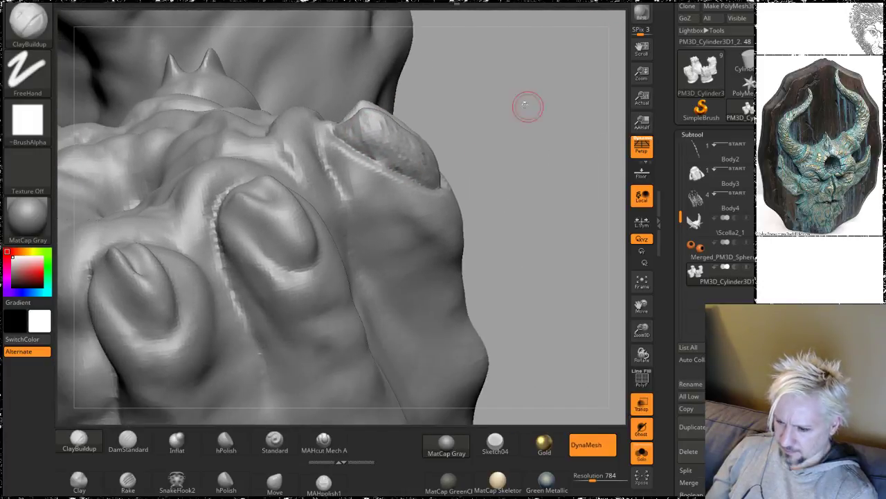
Step: Build up the middle toe's nail with ClayBuildup, carve a groove around it with DamStandard, and save the file
{"action": "right_click_drag", "start_coordinate": [493, 165], "coordinate": [477, 149]}
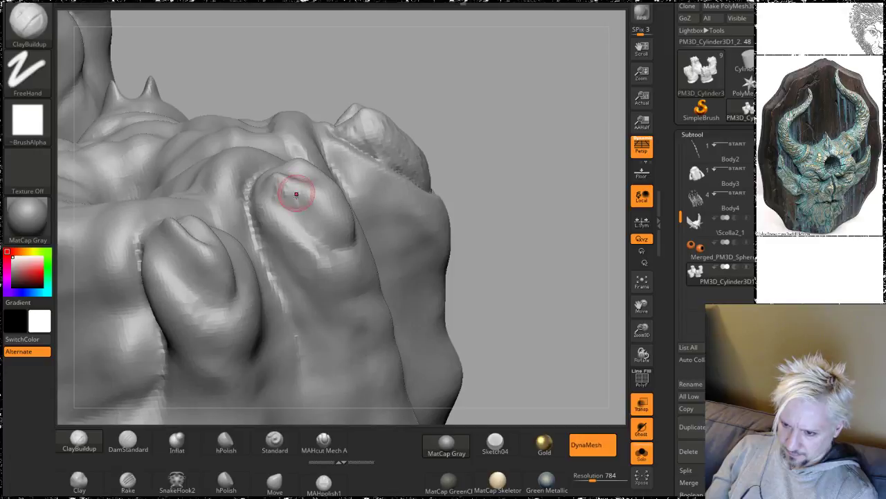
{"action": "mouse_move", "coordinate": [550, 109]}
{"action": "left_mouse_down"}
{"action": "mouse_move", "coordinate": [534, 144]}
{"action": "mouse_move", "coordinate": [339, 245]}
{"action": "mouse_move", "coordinate": [323, 235]}
{"action": "left_mouse_up"}
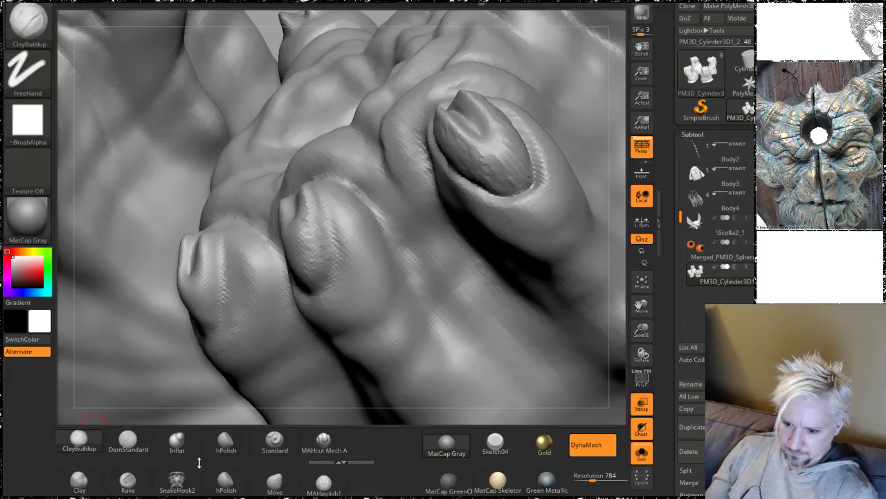
{"action": "left_click", "coordinate": [127, 440]}
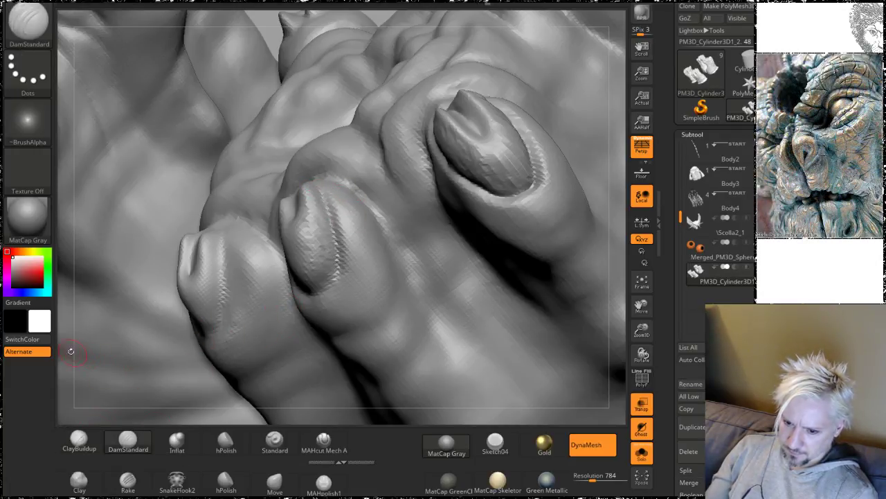
{"action": "left_click_drag", "start_coordinate": [63, 344], "coordinate": [104, 350]}
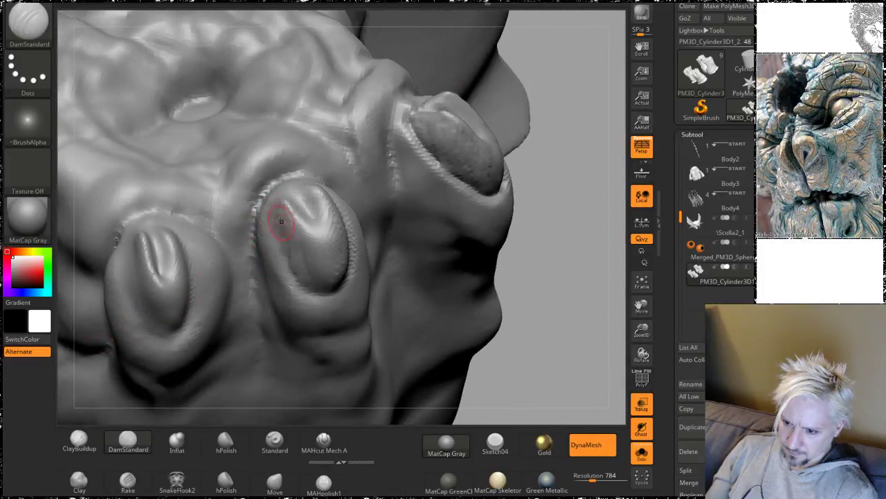
{"action": "left_click_drag", "start_coordinate": [275, 205], "coordinate": [277, 216]}
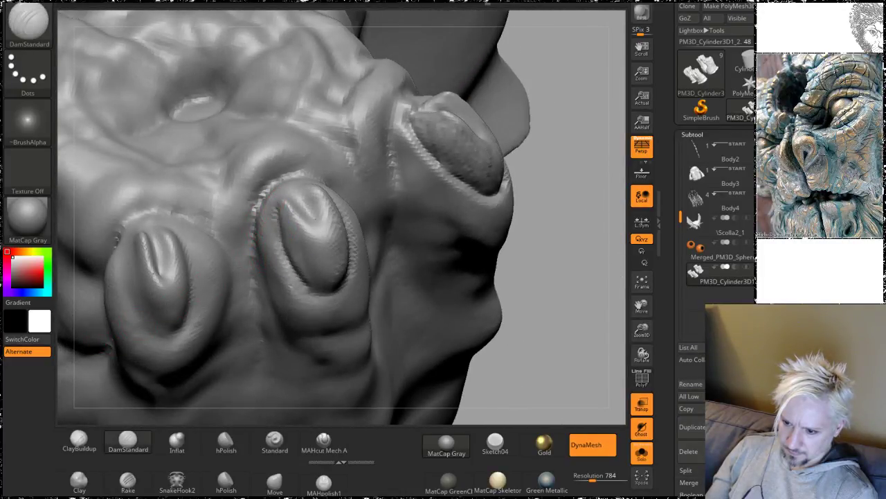
{"action": "mouse_move", "coordinate": [506, 151]}
{"action": "right_mouse_down"}
{"action": "mouse_move", "coordinate": [558, 156]}
{"action": "mouse_move", "coordinate": [336, 174]}
{"action": "right_mouse_up"}
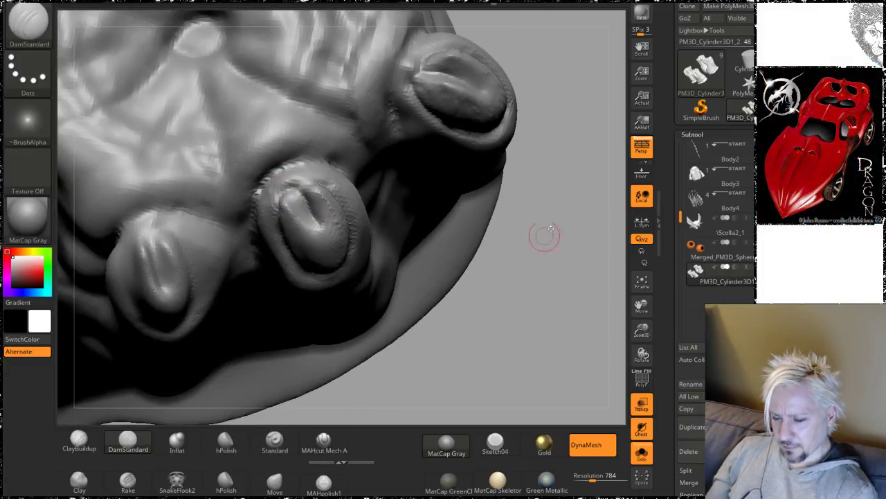
{"action": "left_click_drag", "start_coordinate": [544, 236], "coordinate": [409, 189]}
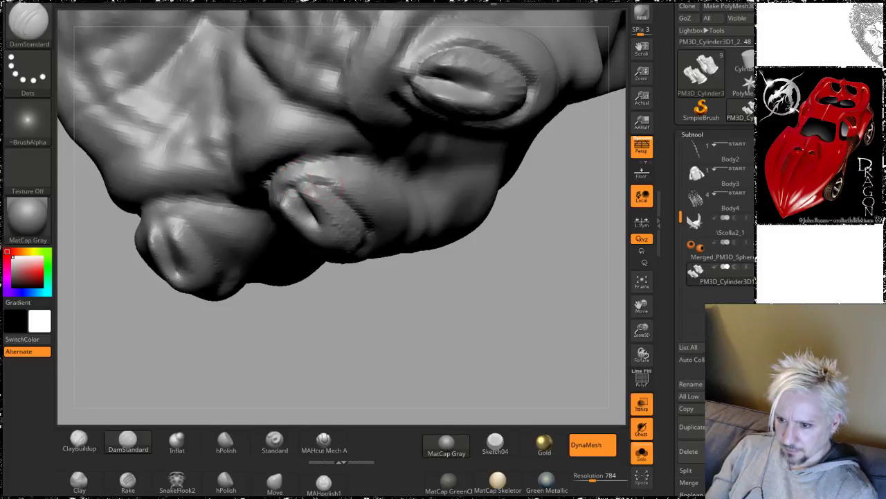
{"action": "left_click_drag", "start_coordinate": [347, 284], "coordinate": [298, 200]}
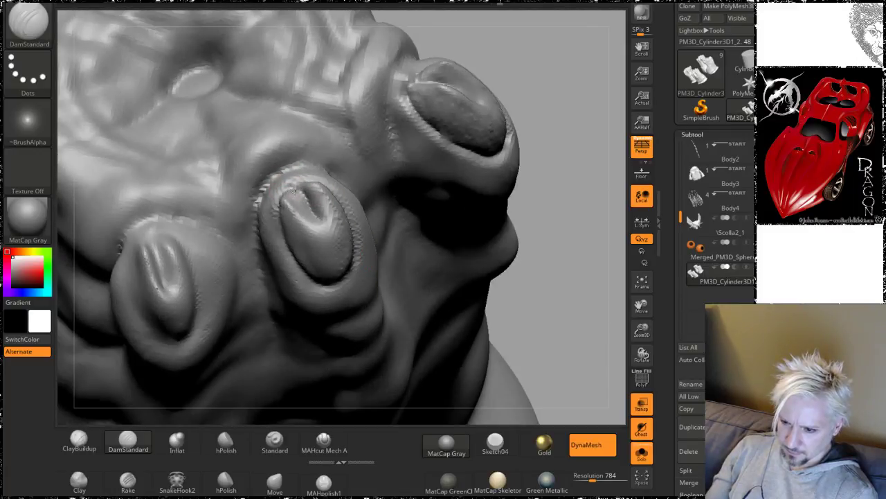
{"action": "key", "text": "ctrl+s"}
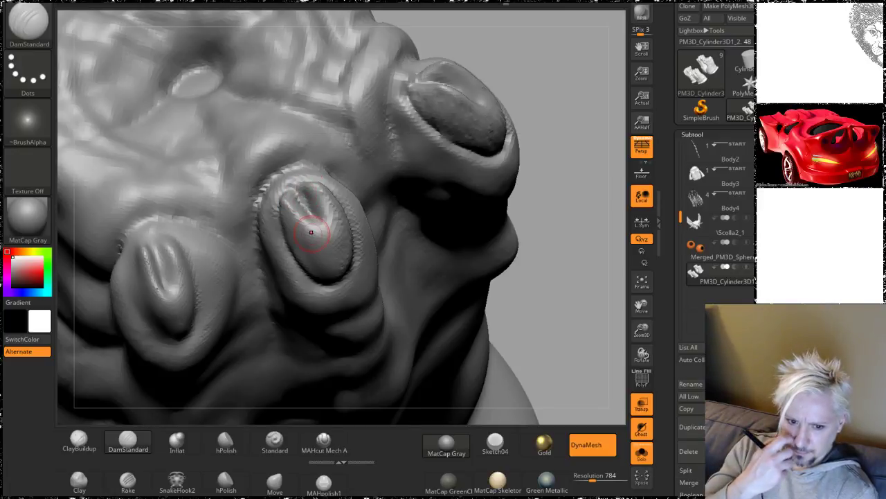
Step: Refine the carved edge and notched tip of the middle toe's nail and smooth its surface
{"action": "mouse_move", "coordinate": [552, 76]}
{"action": "left_mouse_down"}
{"action": "mouse_move", "coordinate": [606, 61]}
{"action": "mouse_move", "coordinate": [340, 188]}
{"action": "left_mouse_up"}
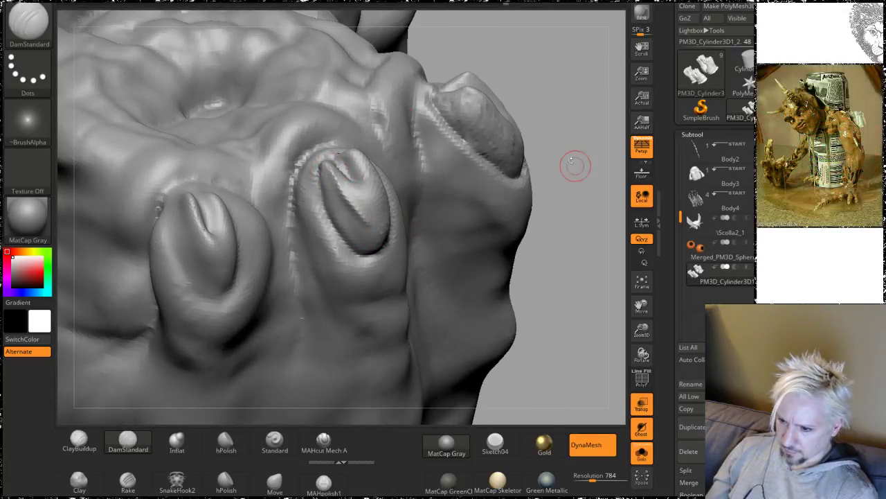
{"action": "left_click_drag", "start_coordinate": [575, 165], "coordinate": [505, 148]}
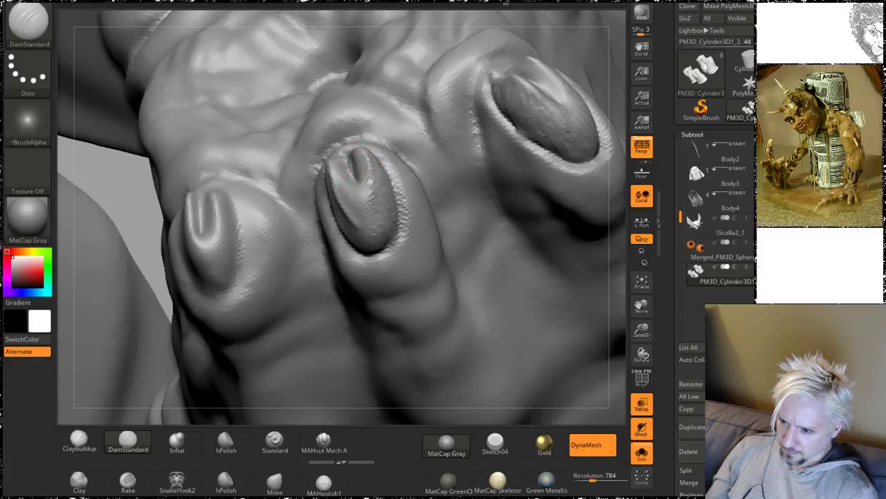
{"action": "key", "text": "shift"}
{"action": "left_click_drag", "start_coordinate": [371, 229], "coordinate": [365, 196], "text": "shift"}
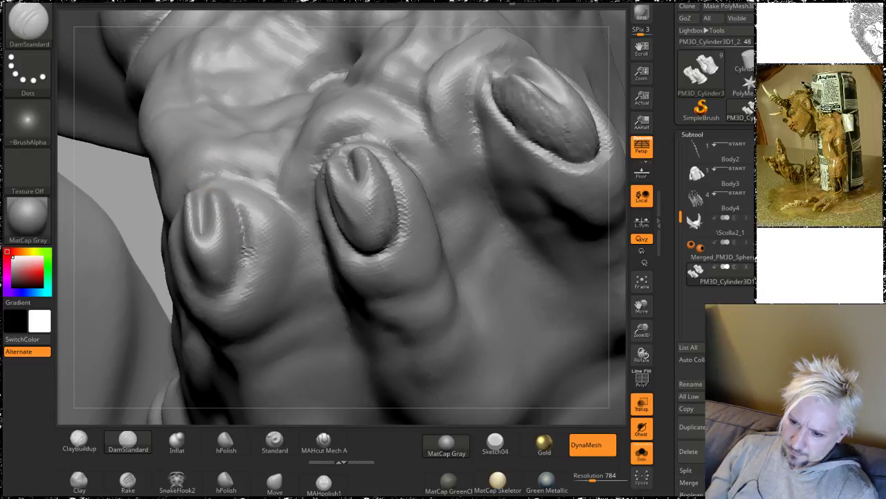
Step: Carve a groove around the third toe's nail and cut into the ridges at its tip with DamStandard
{"action": "left_click_drag", "start_coordinate": [243, 264], "coordinate": [225, 295]}
{"action": "left_click_drag", "start_coordinate": [140, 202], "coordinate": [228, 218]}
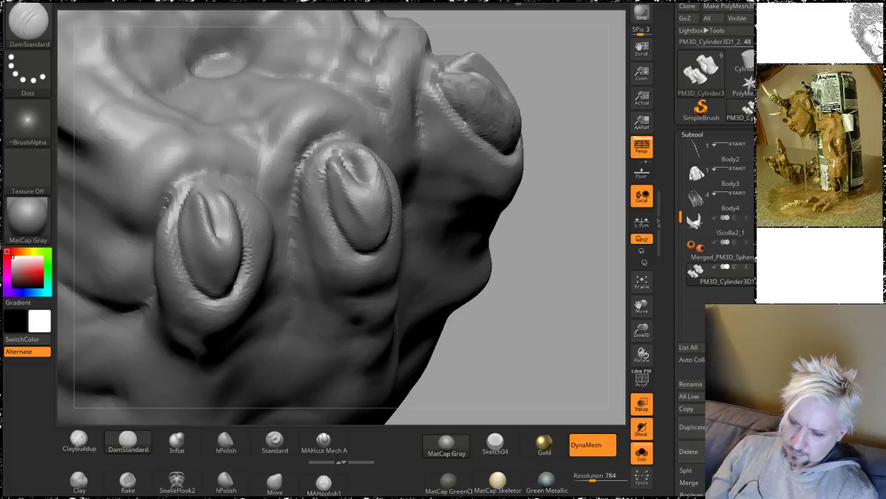
{"action": "right_click_drag", "start_coordinate": [534, 32], "coordinate": [388, 111]}
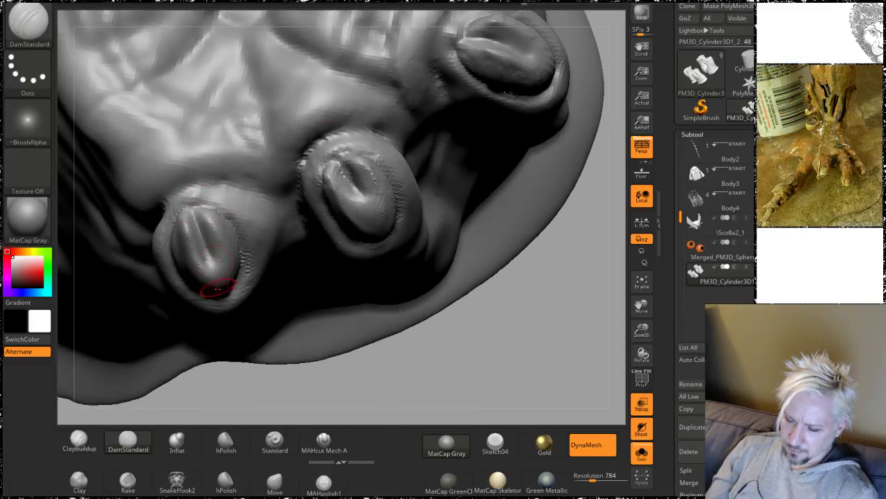
{"action": "right_click_drag", "start_coordinate": [422, 385], "coordinate": [306, 257]}
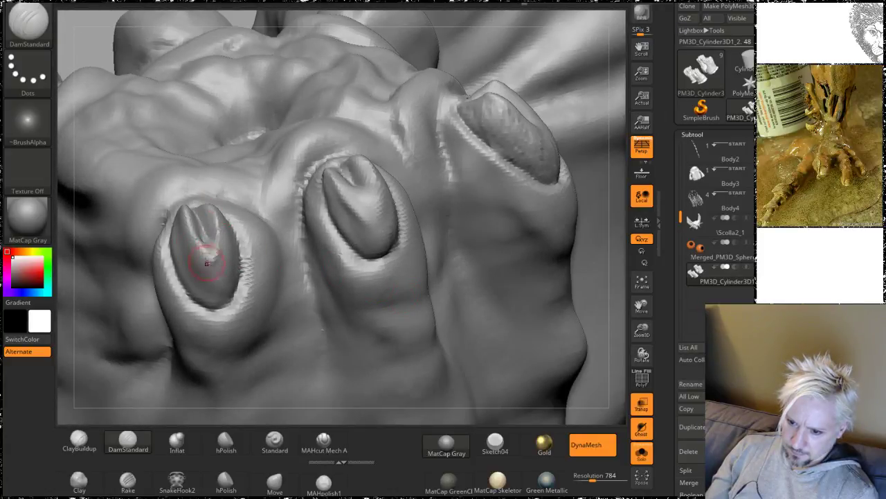
{"action": "left_click_drag", "start_coordinate": [206, 264], "coordinate": [198, 222]}
Step: Carve a groove around the nail of the small rounded toe on the side of the foot with DamStandard
{"action": "mouse_move", "coordinate": [76, 36]}
{"action": "right_mouse_down"}
{"action": "mouse_move", "coordinate": [90, 44]}
{"action": "mouse_move", "coordinate": [82, 91]}
{"action": "mouse_move", "coordinate": [484, 273]}
{"action": "mouse_move", "coordinate": [459, 154]}
{"action": "mouse_move", "coordinate": [514, 192]}
{"action": "mouse_move", "coordinate": [491, 222]}
{"action": "mouse_move", "coordinate": [468, 136]}
{"action": "mouse_move", "coordinate": [453, 135]}
{"action": "mouse_move", "coordinate": [459, 150]}
{"action": "mouse_move", "coordinate": [538, 167]}
{"action": "mouse_move", "coordinate": [263, 233]}
{"action": "right_mouse_up"}
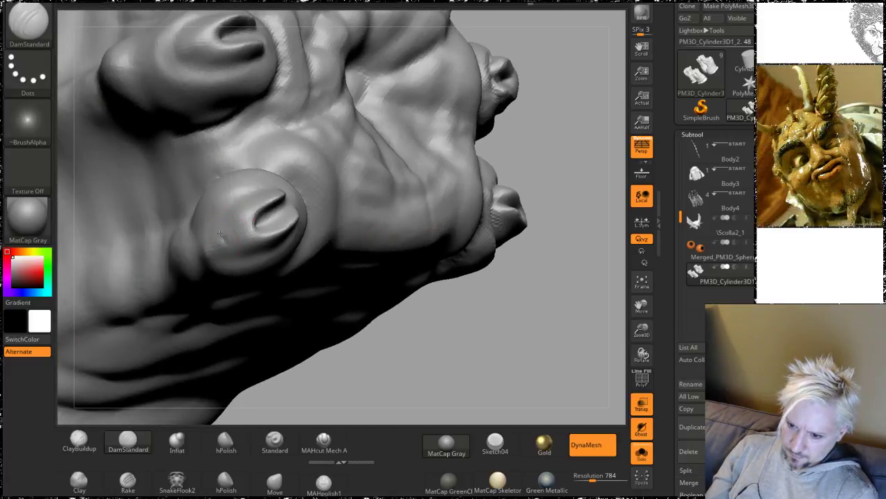
{"action": "right_click_drag", "start_coordinate": [431, 372], "coordinate": [239, 238]}
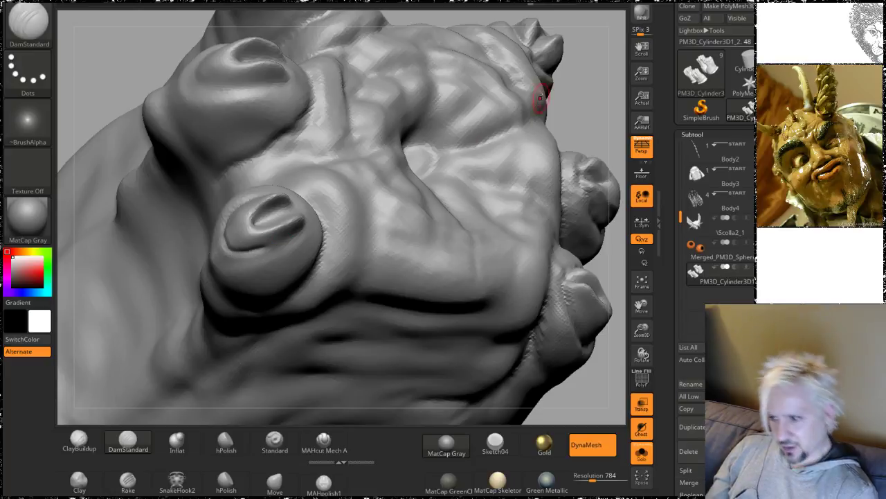
{"action": "left_click_drag", "start_coordinate": [573, 97], "coordinate": [550, 85]}
{"action": "mouse_move", "coordinate": [88, 144]}
{"action": "left_mouse_down", "text": "alt"}
{"action": "mouse_move", "coordinate": [107, 141]}
{"action": "mouse_move", "coordinate": [211, 183]}
{"action": "left_mouse_up", "text": "alt"}
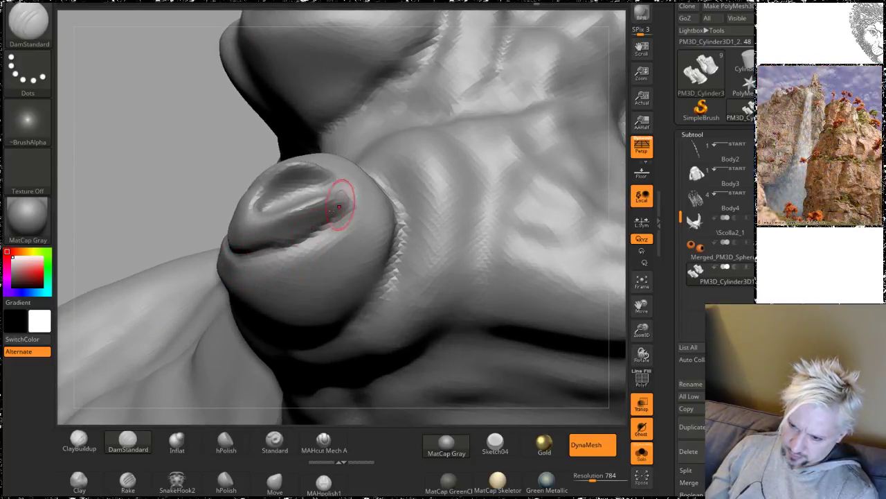
{"action": "mouse_move", "coordinate": [155, 118]}
{"action": "left_mouse_down"}
{"action": "mouse_move", "coordinate": [138, 181]}
{"action": "mouse_move", "coordinate": [154, 194]}
{"action": "left_mouse_up"}
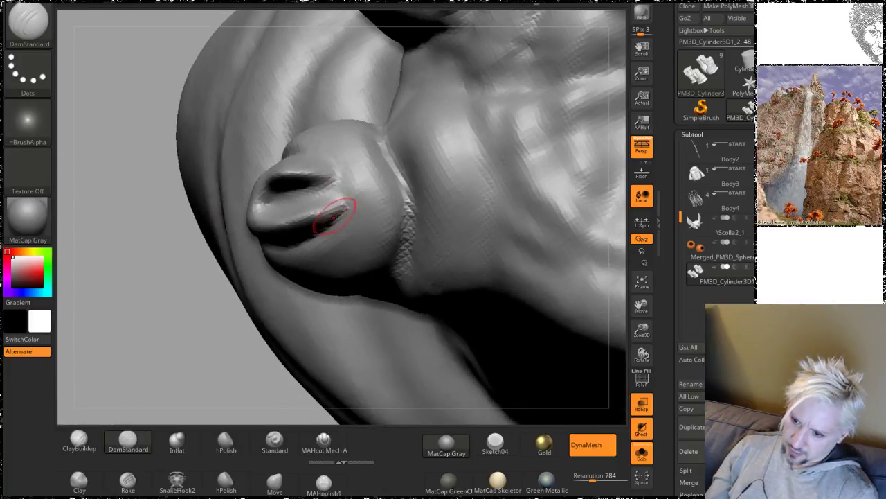
{"action": "mouse_move", "coordinate": [145, 142]}
{"action": "right_mouse_down"}
{"action": "mouse_move", "coordinate": [126, 166]}
{"action": "mouse_move", "coordinate": [267, 183]}
{"action": "right_mouse_up"}
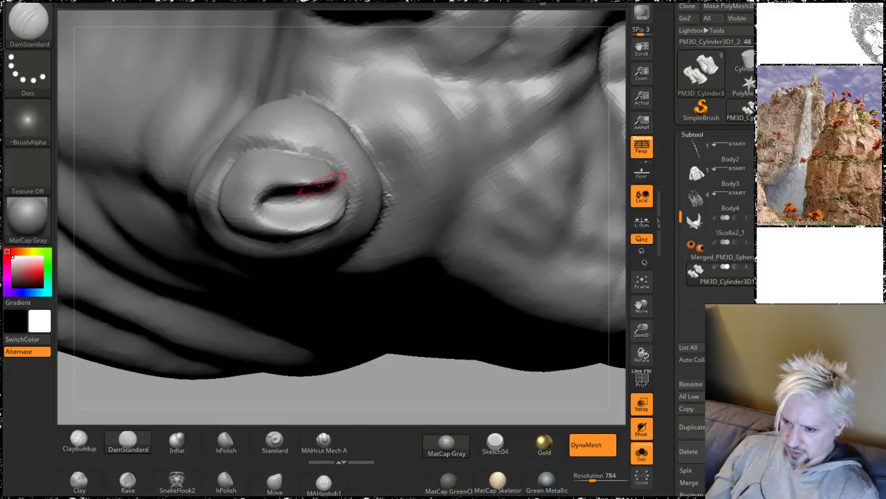
{"action": "left_click_drag", "start_coordinate": [376, 356], "coordinate": [408, 275]}
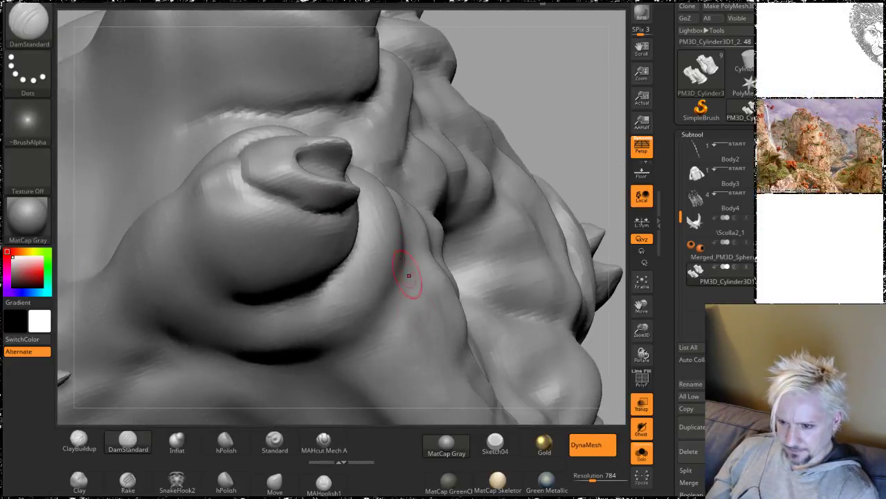
Step: Deepen the groove around the nail of the small rounded toe with DamStandard and smooth the nail's surface
{"action": "mouse_move", "coordinate": [554, 99]}
{"action": "left_mouse_down"}
{"action": "mouse_move", "coordinate": [572, 104]}
{"action": "mouse_move", "coordinate": [577, 129]}
{"action": "mouse_move", "coordinate": [567, 119]}
{"action": "left_mouse_up"}
{"action": "mouse_move", "coordinate": [182, 213]}
{"action": "left_mouse_down", "text": "shift"}
{"action": "mouse_move", "coordinate": [248, 207]}
{"action": "mouse_move", "coordinate": [224, 232]}
{"action": "left_mouse_up", "text": "shift"}
{"action": "left_click_drag", "start_coordinate": [261, 166], "coordinate": [239, 215]}
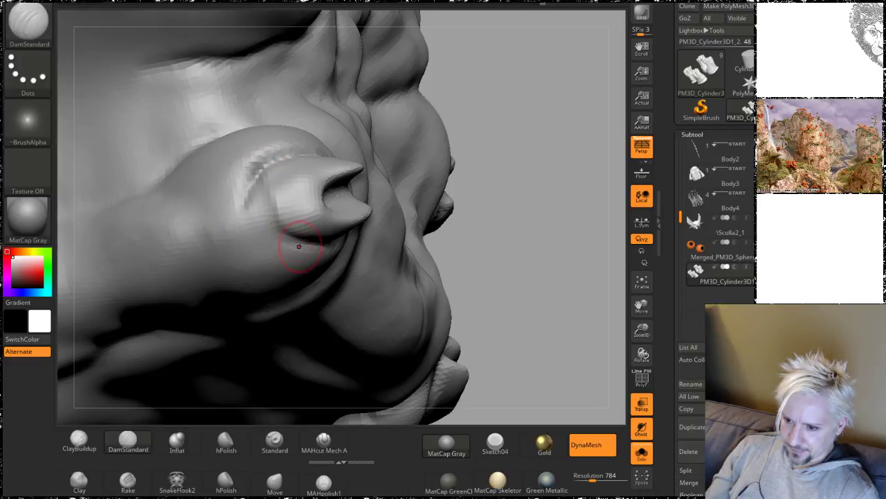
{"action": "mouse_move", "coordinate": [299, 246]}
{"action": "left_mouse_down"}
{"action": "mouse_move", "coordinate": [254, 220]}
{"action": "mouse_move", "coordinate": [266, 164]}
{"action": "left_mouse_up"}
{"action": "left_click_drag", "start_coordinate": [556, 162], "coordinate": [493, 152]}
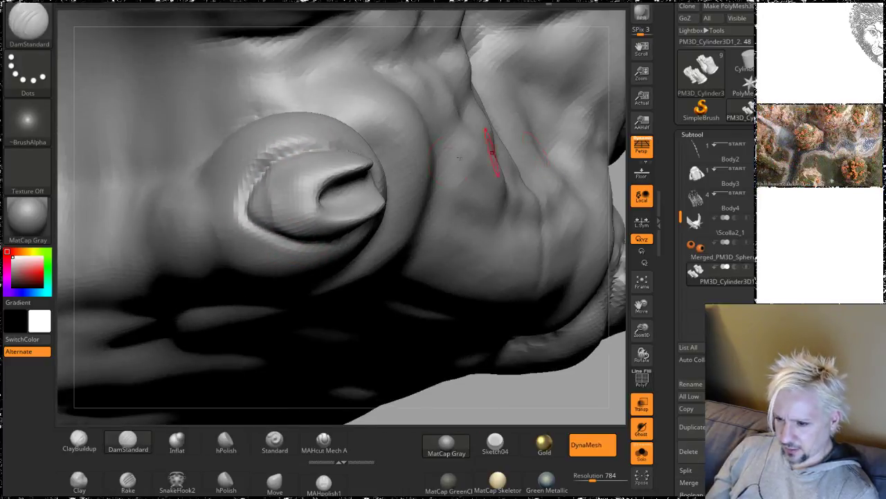
{"action": "mouse_move", "coordinate": [269, 211]}
{"action": "left_mouse_down", "text": "shift"}
{"action": "mouse_move", "coordinate": [289, 218]}
{"action": "mouse_move", "coordinate": [300, 203]}
{"action": "left_mouse_up", "text": "shift"}
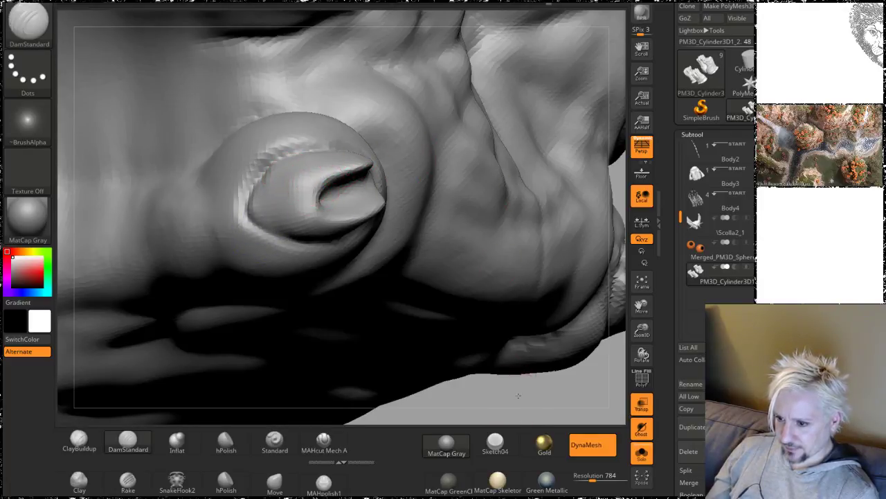
Step: Carve grooves around the neighbouring toes' nails from the sole side and touch up the notch in a nail tip with DamStandard
{"action": "mouse_move", "coordinate": [518, 395]}
{"action": "left_mouse_down", "text": "alt"}
{"action": "mouse_move", "coordinate": [487, 337]}
{"action": "mouse_move", "coordinate": [502, 352]}
{"action": "mouse_move", "coordinate": [454, 309]}
{"action": "left_mouse_up", "text": "alt"}
{"action": "mouse_move", "coordinate": [183, 17]}
{"action": "left_mouse_down"}
{"action": "mouse_move", "coordinate": [144, 174]}
{"action": "mouse_move", "coordinate": [144, 211]}
{"action": "left_mouse_up"}
{"action": "mouse_move", "coordinate": [214, 104]}
{"action": "left_mouse_down"}
{"action": "mouse_move", "coordinate": [203, 104]}
{"action": "mouse_move", "coordinate": [210, 135]}
{"action": "mouse_move", "coordinate": [287, 198]}
{"action": "left_mouse_up"}
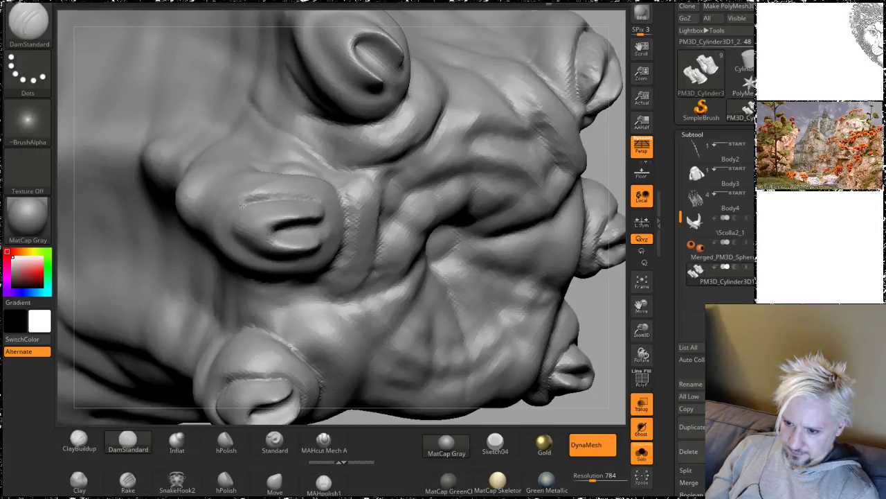
{"action": "left_click_drag", "start_coordinate": [612, 160], "coordinate": [263, 204]}
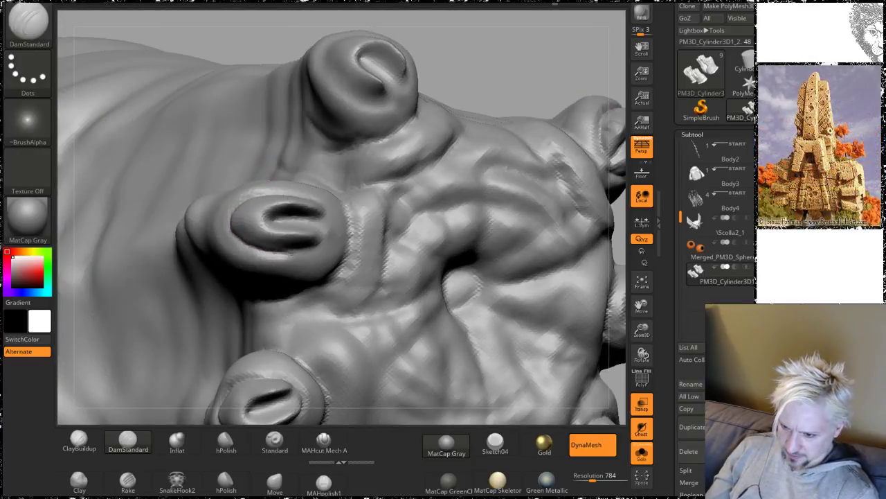
{"action": "mouse_move", "coordinate": [468, 51]}
{"action": "left_mouse_down"}
{"action": "mouse_move", "coordinate": [475, 37]}
{"action": "mouse_move", "coordinate": [484, 41]}
{"action": "left_mouse_up"}
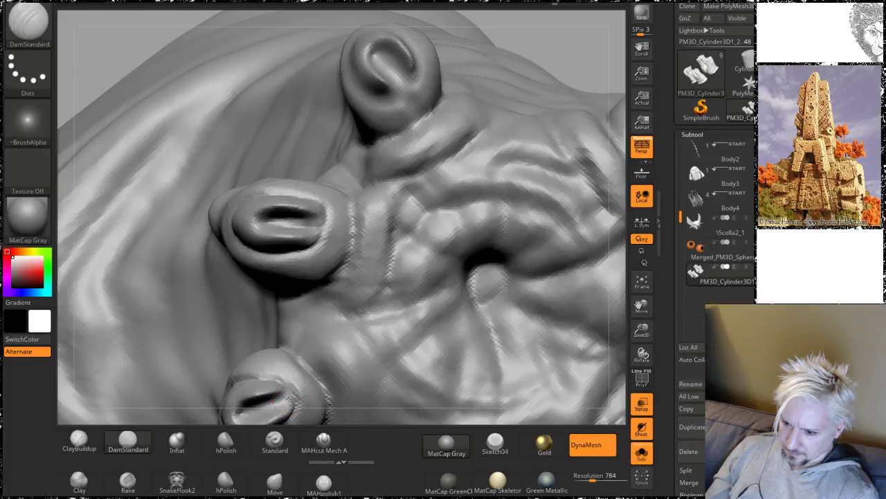
{"action": "left_click_drag", "start_coordinate": [288, 399], "coordinate": [292, 397]}
Step: Carve a groove along one side of the next toe's nail with DamStandard and inflate the rim of its notched tip
{"action": "left_click_drag", "start_coordinate": [568, 25], "coordinate": [519, 140], "text": "alt"}
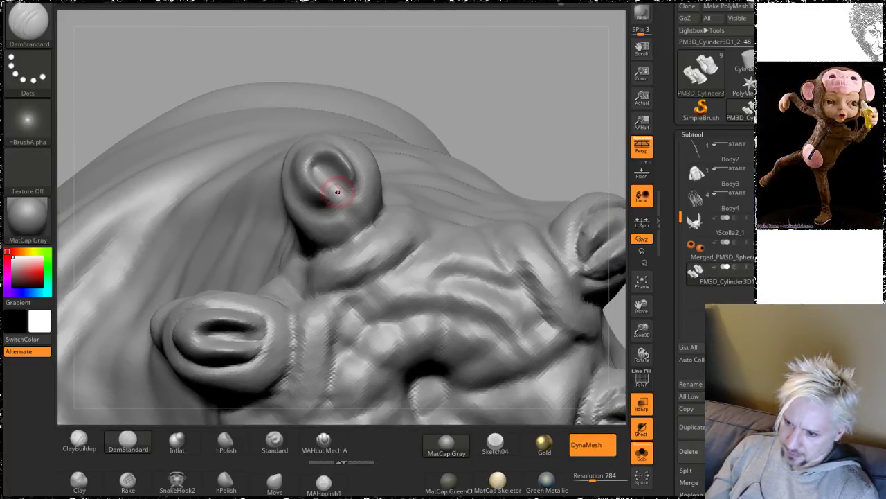
{"action": "left_click_drag", "start_coordinate": [409, 40], "coordinate": [295, 208]}
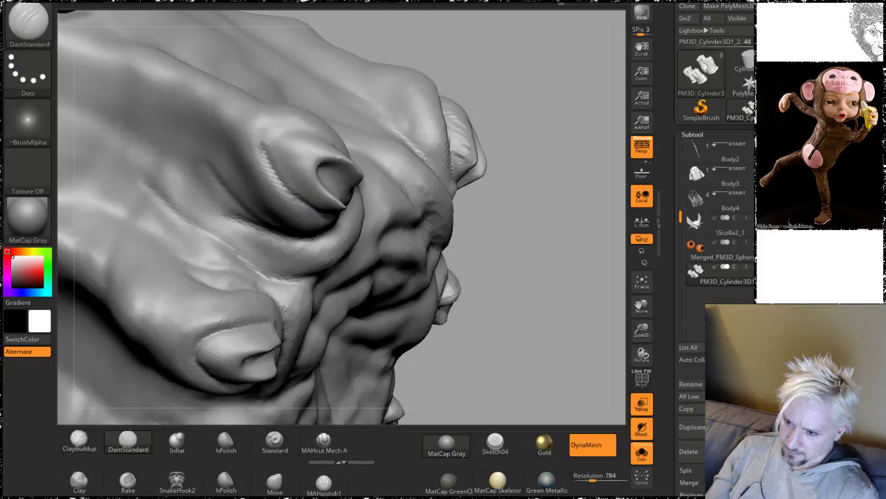
{"action": "left_click_drag", "start_coordinate": [318, 106], "coordinate": [332, 215]}
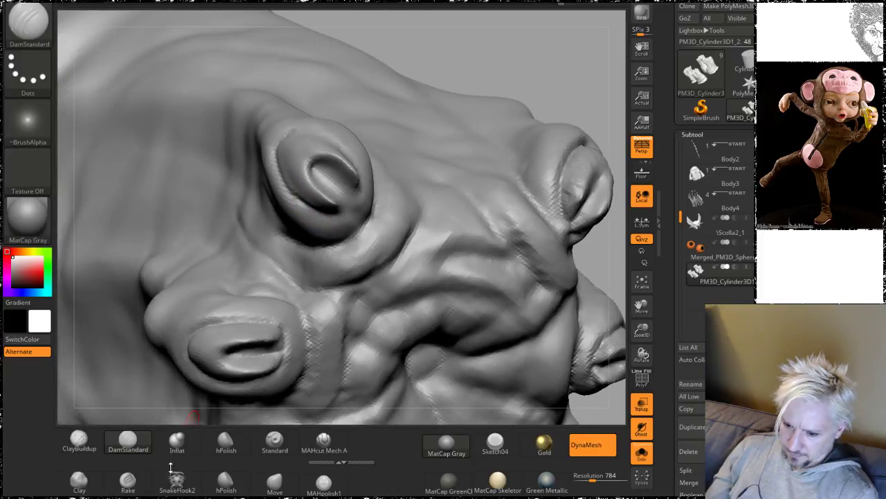
{"action": "left_click", "coordinate": [177, 441]}
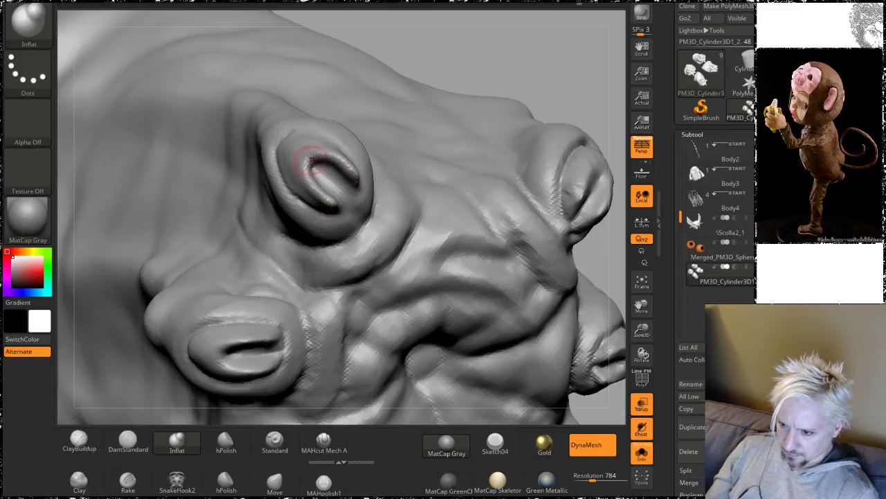
{"action": "left_click_drag", "start_coordinate": [492, 63], "coordinate": [340, 166]}
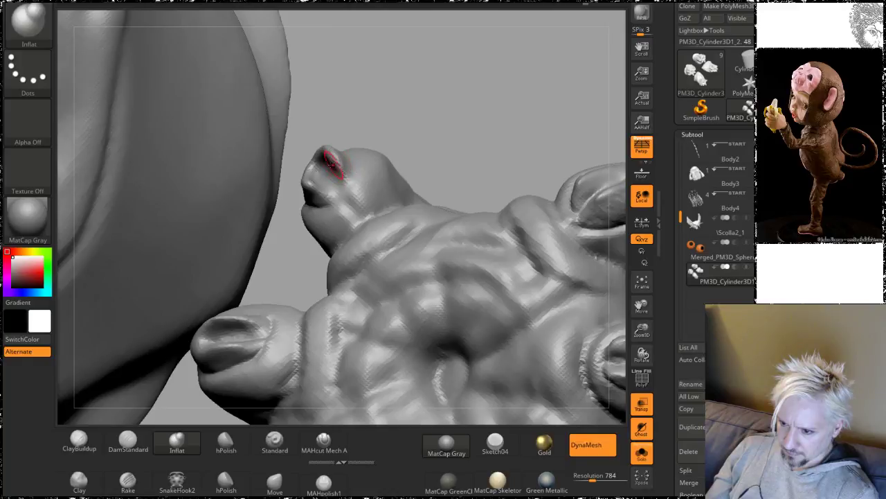
{"action": "left_click_drag", "start_coordinate": [438, 75], "coordinate": [308, 169]}
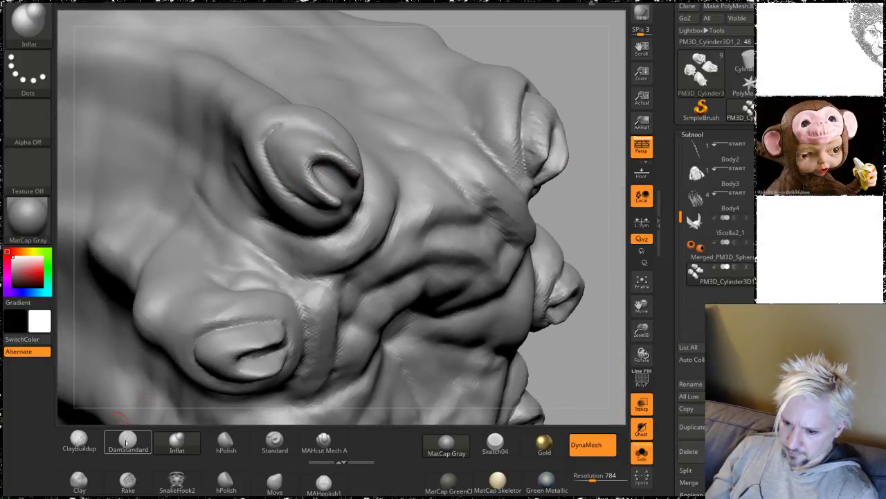
Step: Continue the groove over the base and along the opposite side of the same nail with DamStandard
{"action": "left_click", "coordinate": [127, 441]}
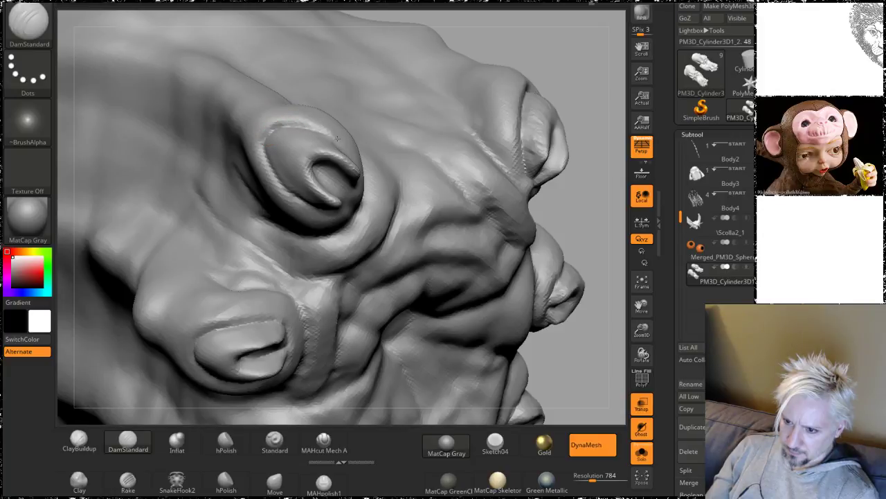
{"action": "left_click_drag", "start_coordinate": [545, 33], "coordinate": [408, 110]}
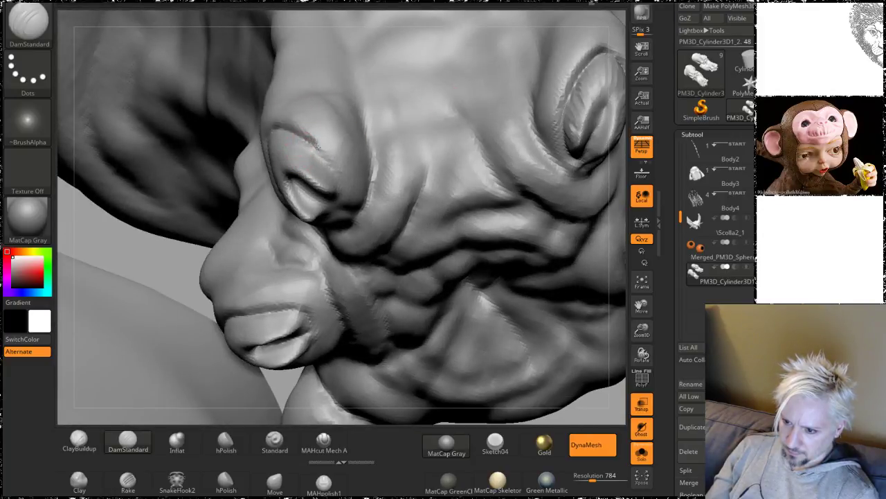
{"action": "left_click_drag", "start_coordinate": [318, 146], "coordinate": [337, 174]}
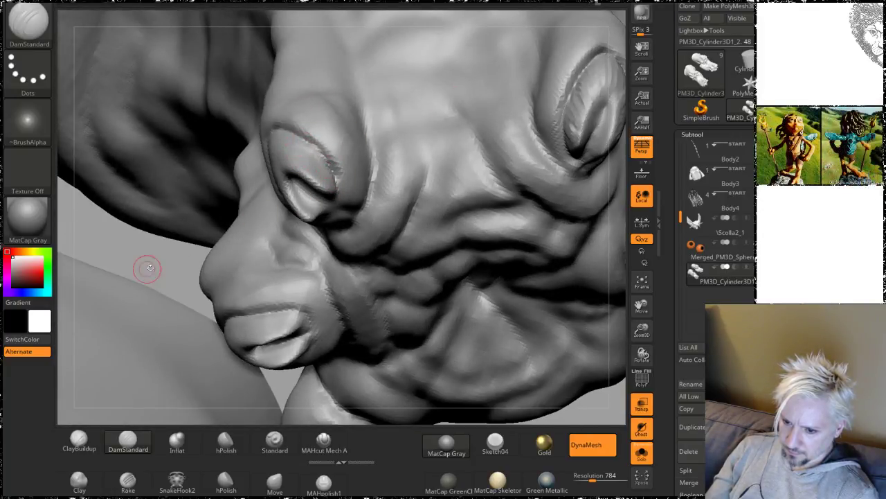
{"action": "left_click_drag", "start_coordinate": [147, 268], "coordinate": [369, 186]}
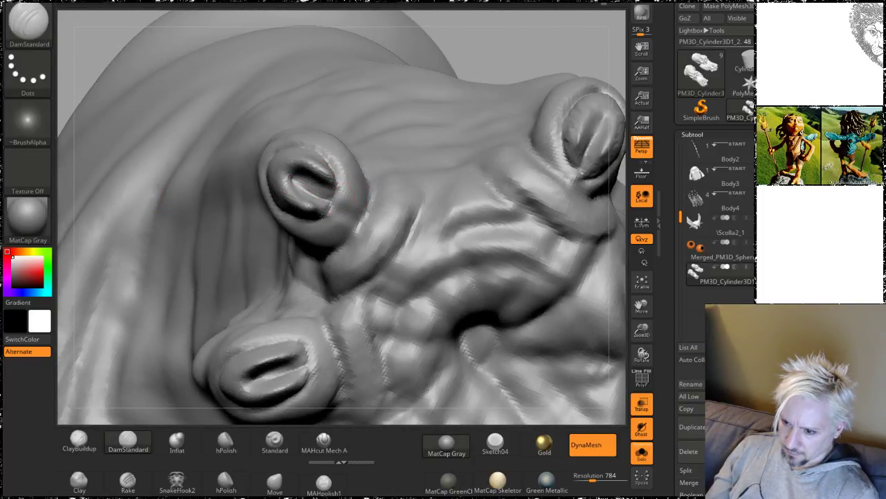
Step: Check the feet as a whole and smooth the notched tip of the toenail
{"action": "mouse_move", "coordinate": [544, 43]}
{"action": "left_mouse_down", "text": "alt"}
{"action": "mouse_move", "coordinate": [498, 104]}
{"action": "mouse_move", "coordinate": [491, 76]}
{"action": "left_mouse_up", "text": "alt"}
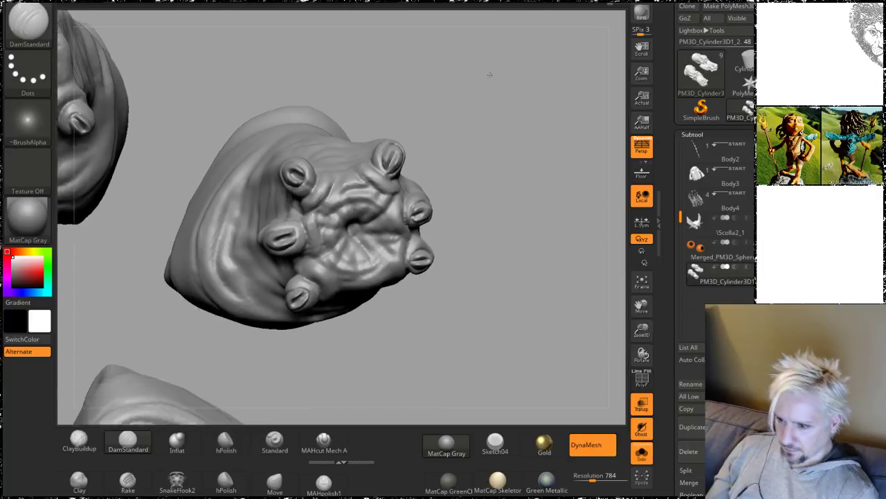
{"action": "mouse_move", "coordinate": [512, 186]}
{"action": "left_mouse_down", "text": "alt"}
{"action": "mouse_move", "coordinate": [500, 97]}
{"action": "mouse_move", "coordinate": [528, 182]}
{"action": "mouse_move", "coordinate": [494, 210]}
{"action": "mouse_move", "coordinate": [480, 200]}
{"action": "mouse_move", "coordinate": [510, 194]}
{"action": "mouse_move", "coordinate": [477, 151]}
{"action": "mouse_move", "coordinate": [500, 146]}
{"action": "mouse_move", "coordinate": [491, 162]}
{"action": "mouse_move", "coordinate": [445, 164]}
{"action": "mouse_move", "coordinate": [475, 192]}
{"action": "mouse_move", "coordinate": [466, 186]}
{"action": "mouse_move", "coordinate": [480, 277]}
{"action": "mouse_move", "coordinate": [461, 271]}
{"action": "mouse_move", "coordinate": [473, 251]}
{"action": "mouse_move", "coordinate": [448, 243]}
{"action": "mouse_move", "coordinate": [436, 245]}
{"action": "mouse_move", "coordinate": [451, 281]}
{"action": "mouse_move", "coordinate": [444, 275]}
{"action": "left_mouse_up", "text": "alt"}
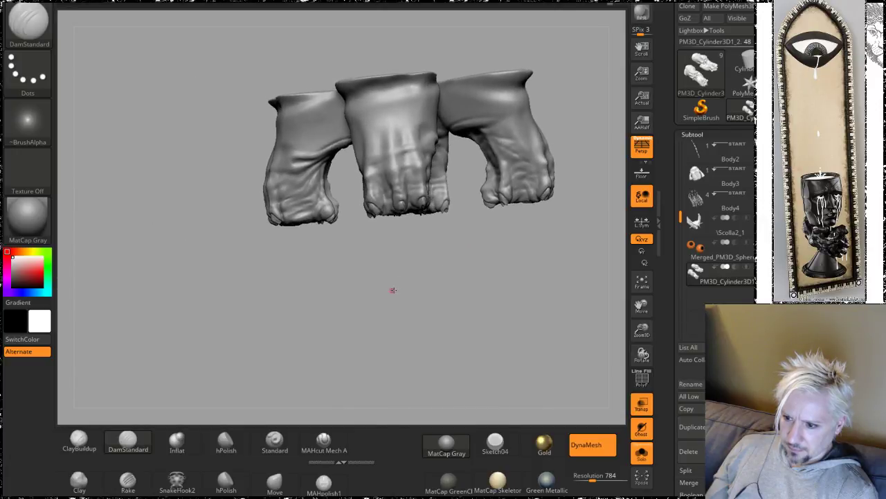
{"action": "mouse_move", "coordinate": [392, 291]}
{"action": "left_mouse_down", "text": "alt"}
{"action": "mouse_move", "coordinate": [528, 270]}
{"action": "mouse_move", "coordinate": [578, 246]}
{"action": "left_mouse_up", "text": "alt"}
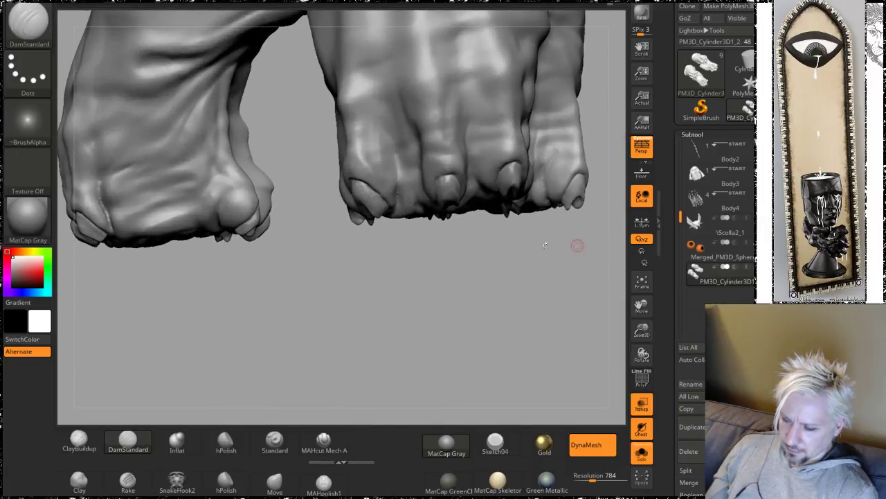
{"action": "mouse_move", "coordinate": [440, 298]}
{"action": "left_mouse_down"}
{"action": "mouse_move", "coordinate": [447, 251]}
{"action": "mouse_move", "coordinate": [421, 200]}
{"action": "mouse_move", "coordinate": [463, 219]}
{"action": "mouse_move", "coordinate": [490, 248]}
{"action": "mouse_move", "coordinate": [391, 222]}
{"action": "left_mouse_up"}
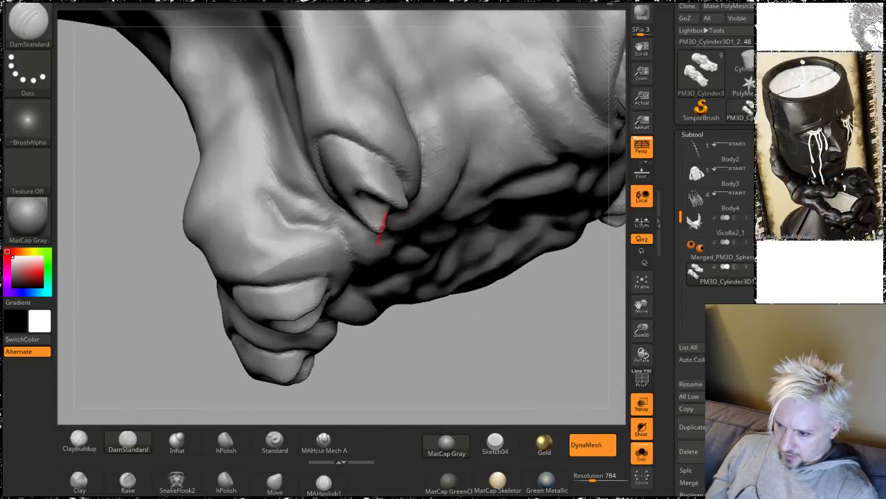
{"action": "key", "text": "shift"}
{"action": "mouse_move", "coordinate": [392, 265]}
{"action": "right_mouse_down"}
{"action": "mouse_move", "coordinate": [409, 276]}
{"action": "mouse_move", "coordinate": [443, 256]}
{"action": "mouse_move", "coordinate": [395, 241]}
{"action": "right_mouse_up"}
{"action": "left_click_drag", "start_coordinate": [395, 242], "coordinate": [385, 232], "text": "shift"}
{"action": "left_click_drag", "start_coordinate": [307, 180], "coordinate": [316, 257]}
Step: Build up the volume of the toenail around its notched tip with the Inflat brush
{"action": "left_click", "coordinate": [177, 442]}
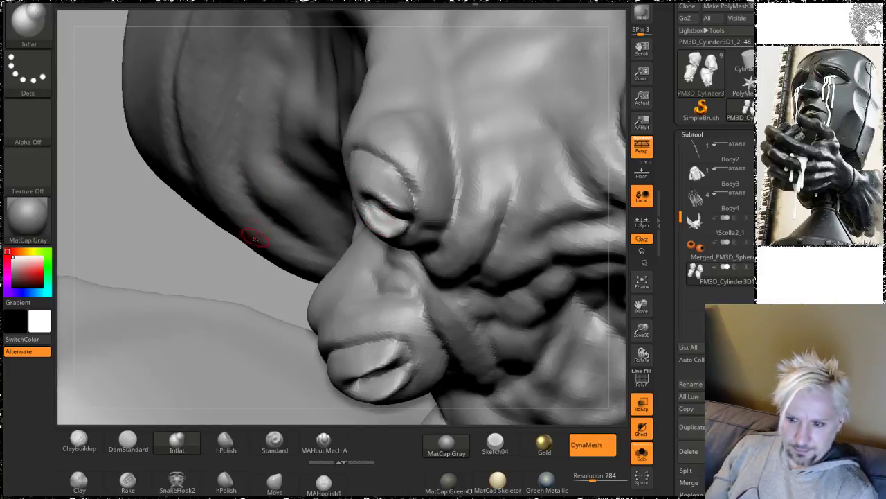
{"action": "left_click_drag", "start_coordinate": [185, 259], "coordinate": [389, 211]}
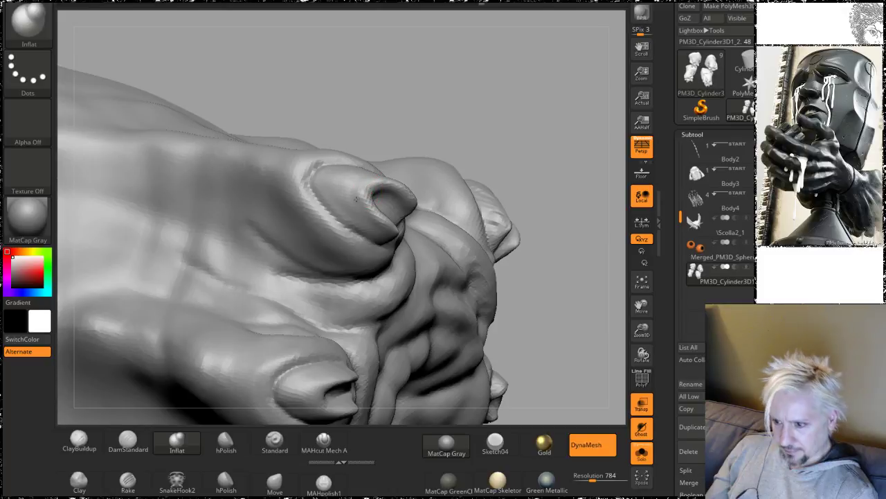
{"action": "left_click_drag", "start_coordinate": [455, 53], "coordinate": [377, 189]}
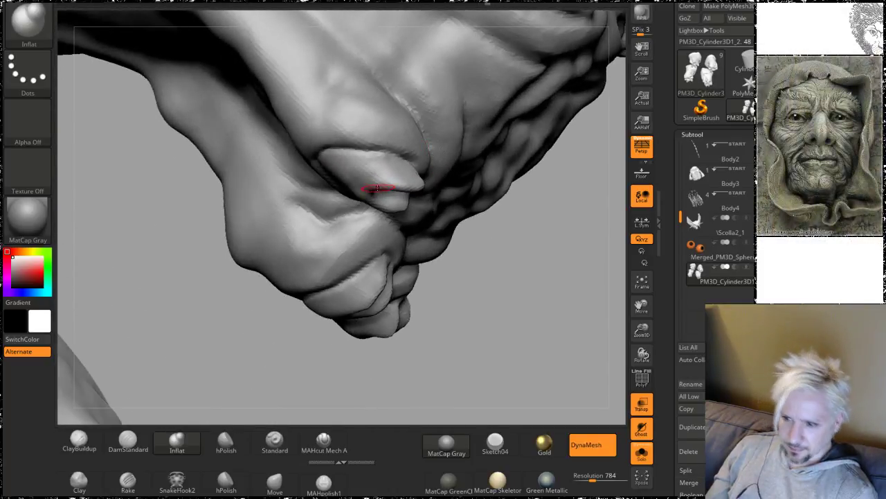
Step: Carve lengthwise ridges into the surface of the inflated toenail with DamStandard
{"action": "left_click", "coordinate": [112, 438]}
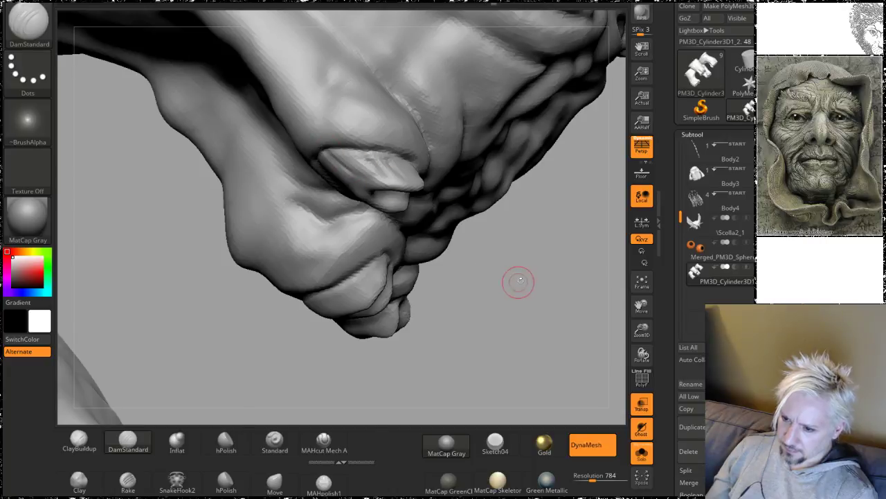
{"action": "left_click_drag", "start_coordinate": [519, 281], "coordinate": [485, 181]}
{"action": "left_click_drag", "start_coordinate": [540, 292], "coordinate": [333, 168]}
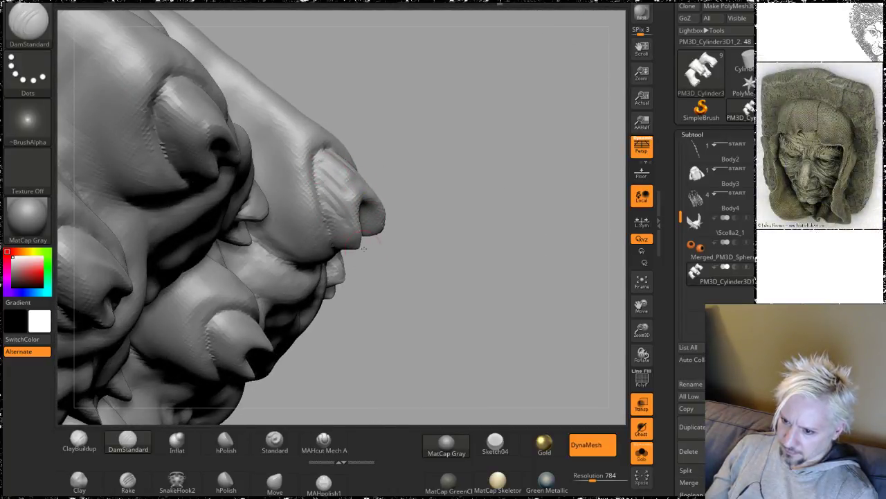
{"action": "left_click_drag", "start_coordinate": [413, 338], "coordinate": [399, 251]}
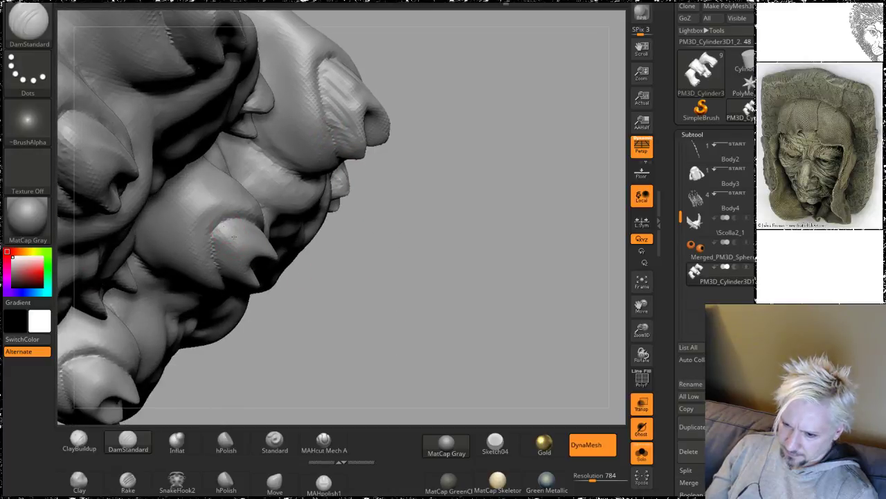
Step: Carve matching lengthwise ridges across the adjacent toe's nail with DamStandard, working from several angles
{"action": "left_click_drag", "start_coordinate": [380, 297], "coordinate": [337, 311]}
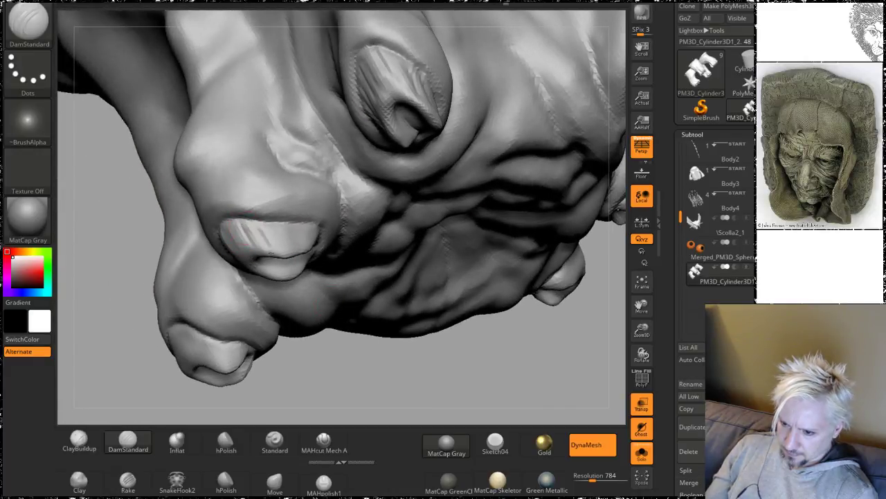
{"action": "left_click_drag", "start_coordinate": [314, 253], "coordinate": [286, 199]}
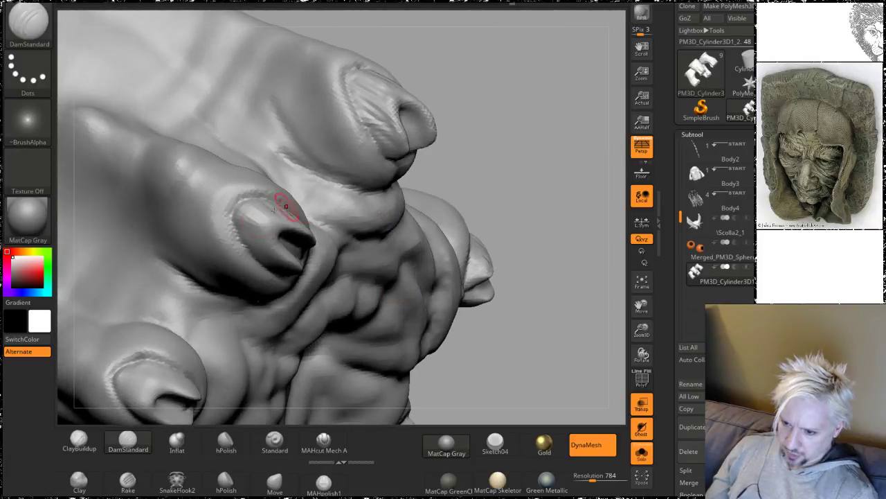
{"action": "left_click_drag", "start_coordinate": [405, 227], "coordinate": [512, 134]}
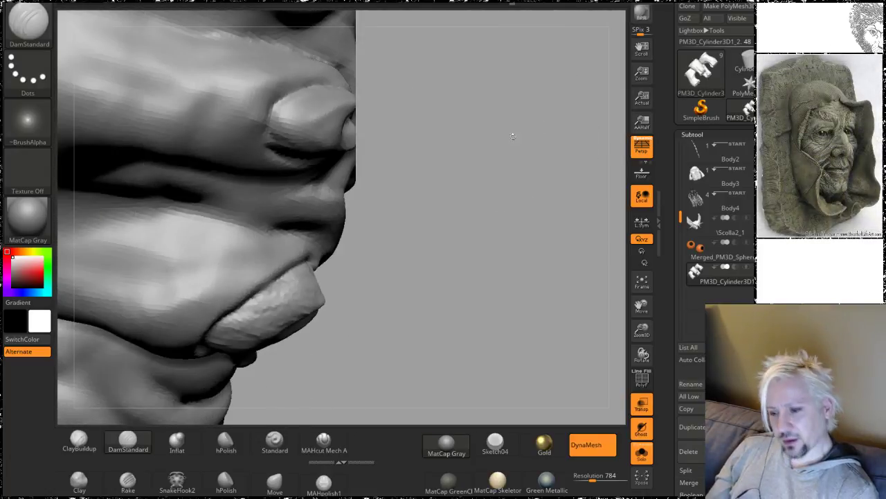
{"action": "left_click_drag", "start_coordinate": [420, 232], "coordinate": [367, 234]}
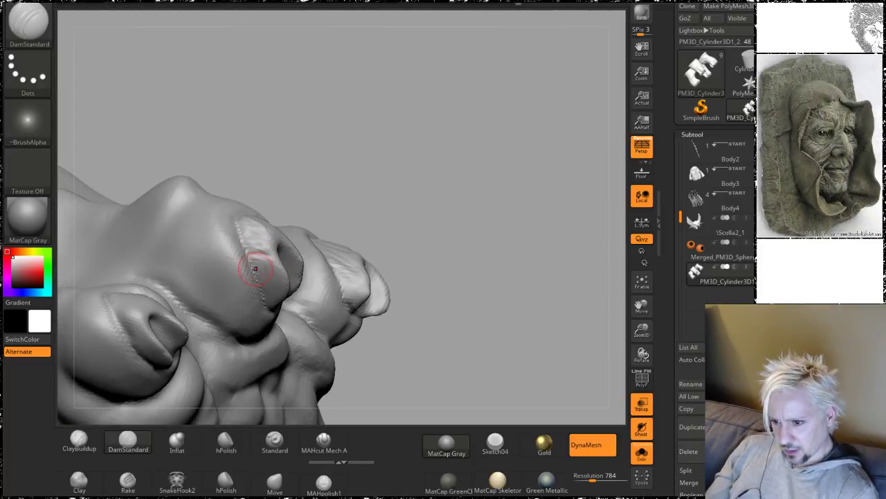
{"action": "left_click_drag", "start_coordinate": [485, 216], "coordinate": [297, 208]}
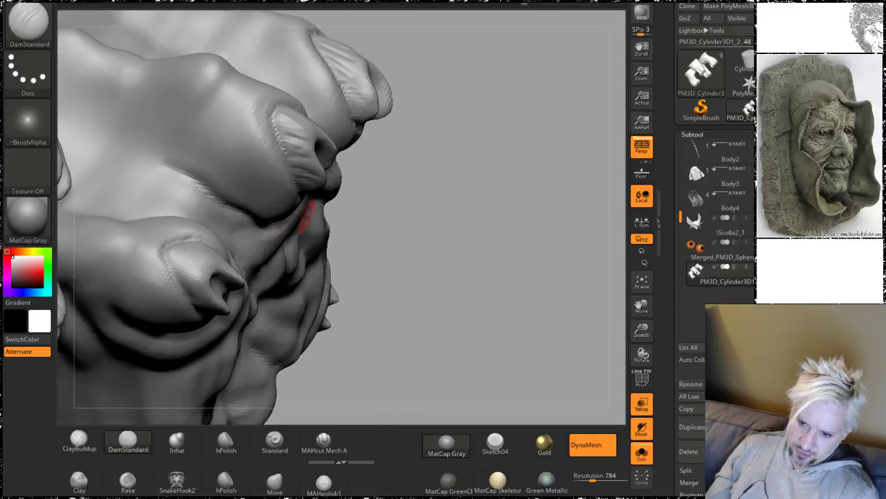
Step: Carve lengthwise ridges into the nails of the neighbouring toes with DamStandard, working from above and below the foot
{"action": "left_click_drag", "start_coordinate": [443, 228], "coordinate": [490, 288]}
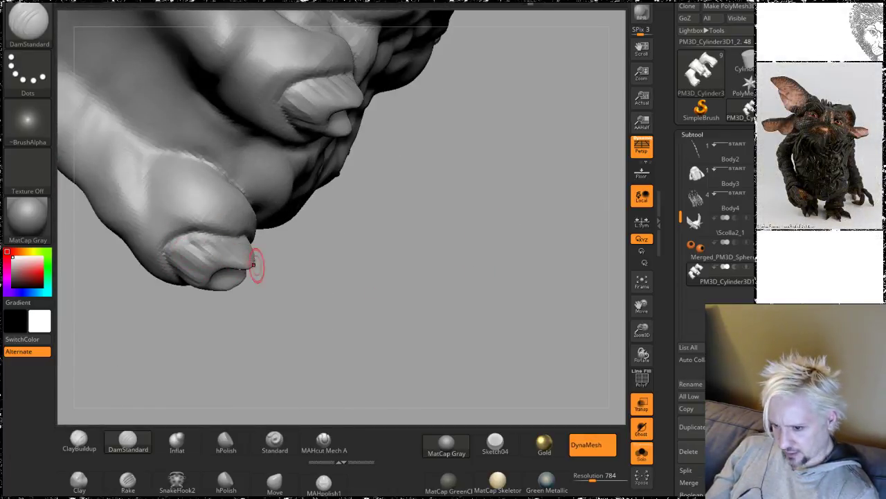
{"action": "left_click_drag", "start_coordinate": [369, 356], "coordinate": [208, 246]}
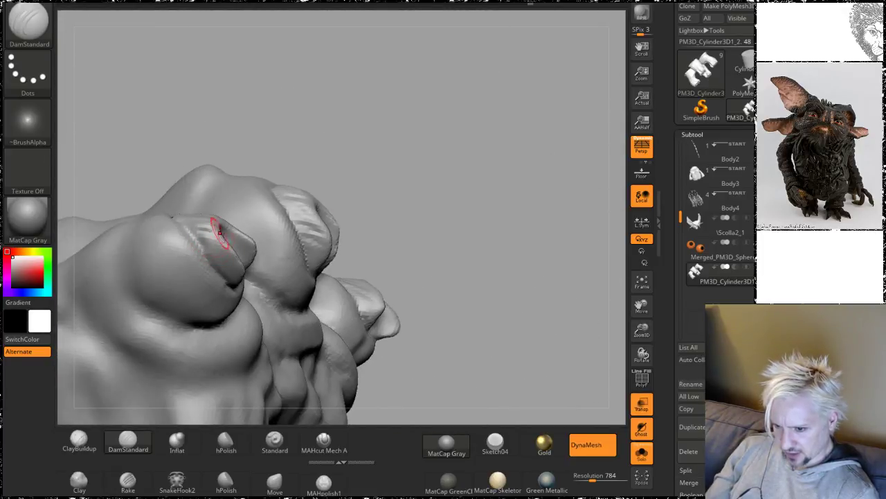
{"action": "left_click_drag", "start_coordinate": [450, 244], "coordinate": [492, 232]}
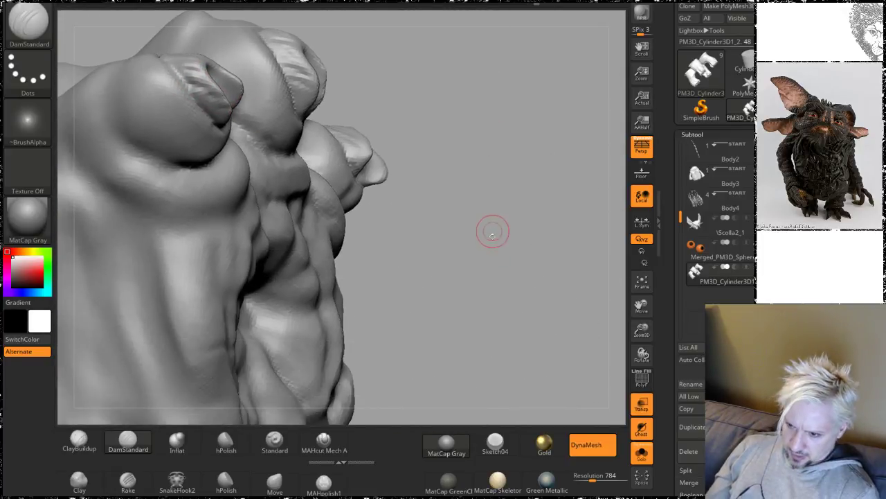
{"action": "left_click_drag", "start_coordinate": [484, 286], "coordinate": [269, 275]}
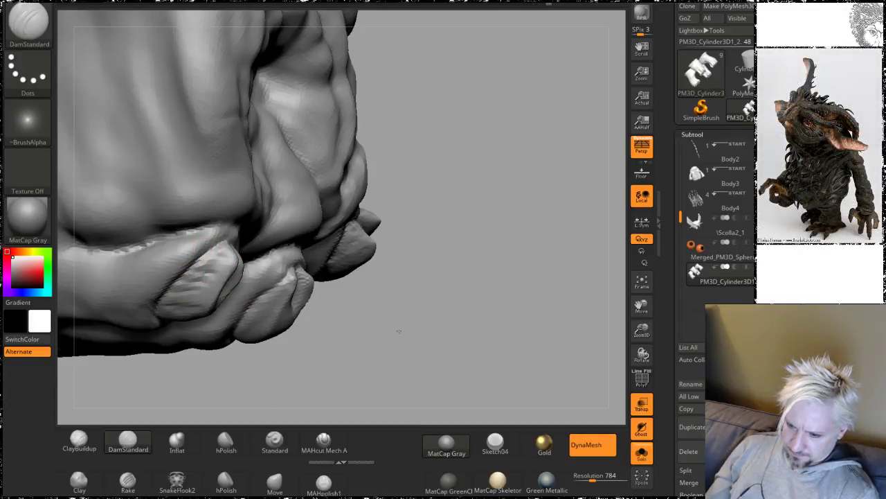
{"action": "left_click_drag", "start_coordinate": [398, 331], "coordinate": [236, 293]}
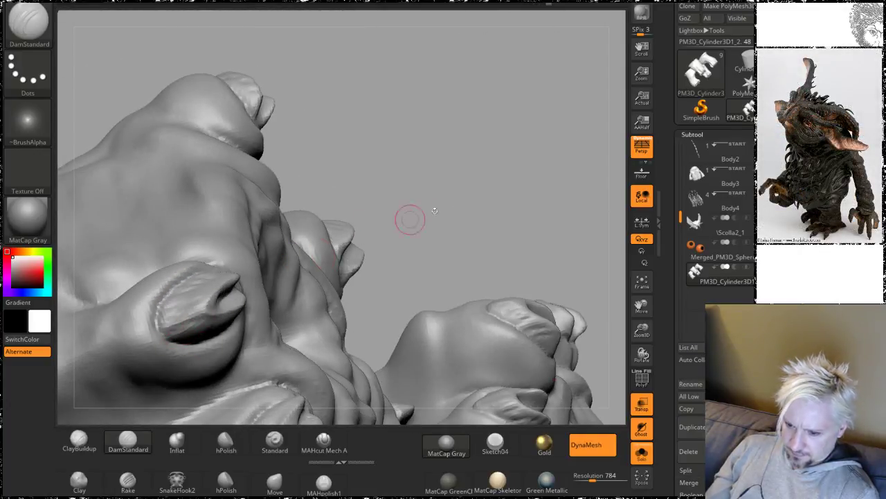
Step: Carve lengthwise ridges across the remaining smooth toenails on the other feet with DamStandard
{"action": "left_click_drag", "start_coordinate": [434, 211], "coordinate": [358, 169]}
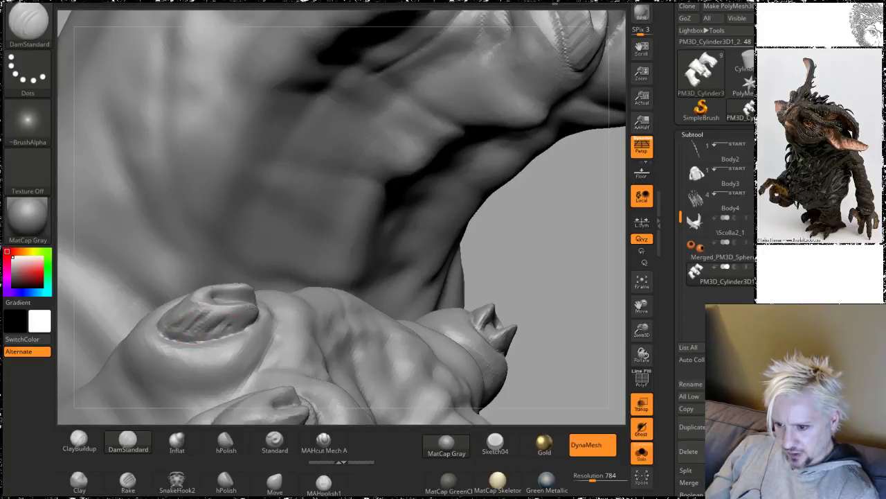
{"action": "left_click_drag", "start_coordinate": [563, 269], "coordinate": [507, 144]}
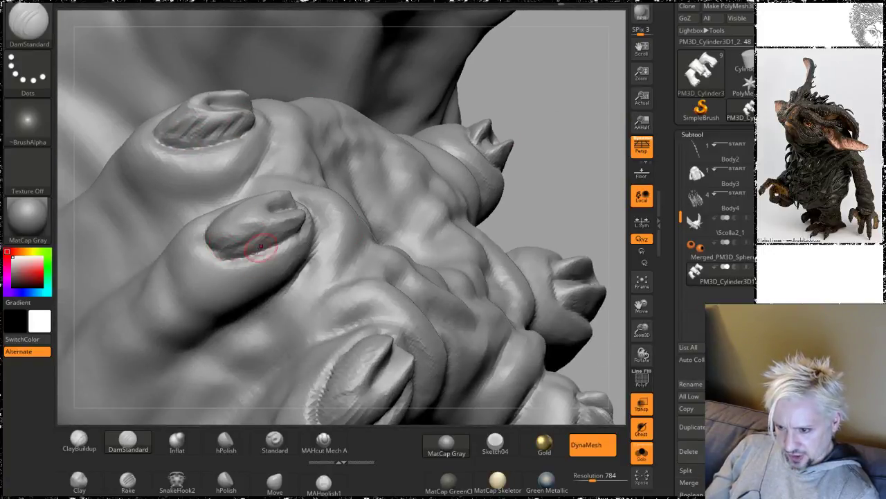
{"action": "left_click_drag", "start_coordinate": [560, 88], "coordinate": [484, 139]}
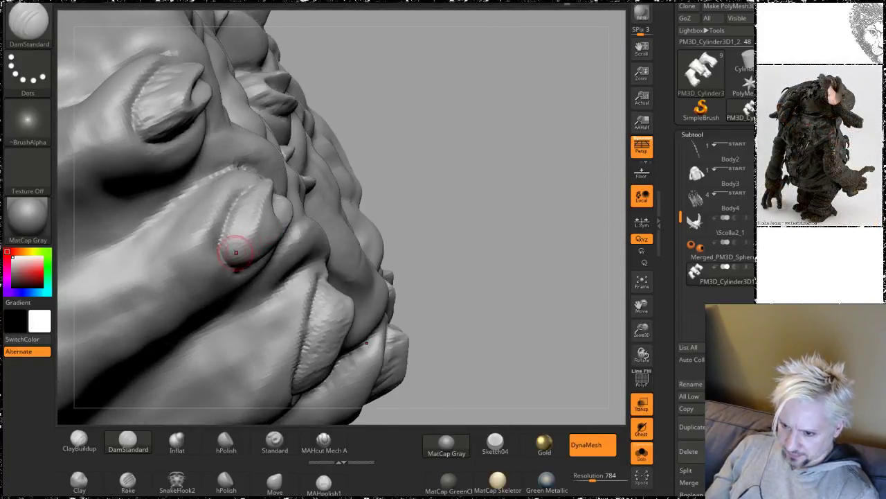
{"action": "left_click_drag", "start_coordinate": [236, 252], "coordinate": [250, 227]}
{"action": "left_click_drag", "start_coordinate": [463, 140], "coordinate": [239, 208]}
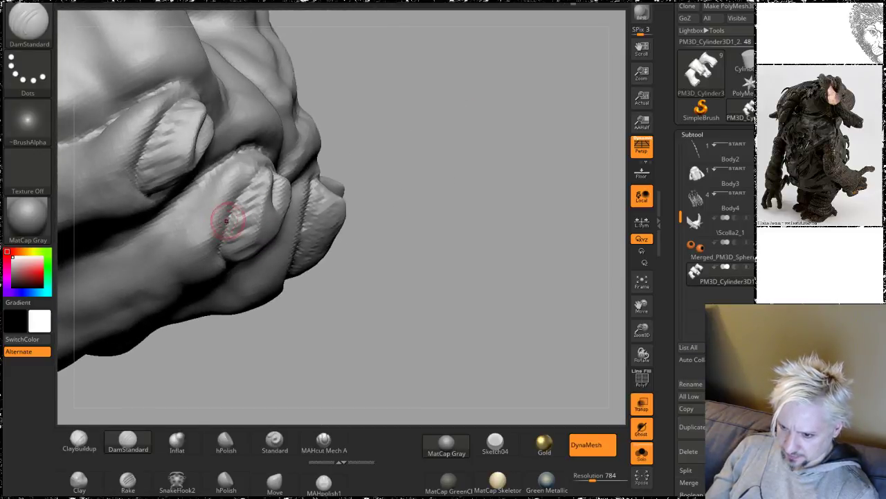
{"action": "mouse_move", "coordinate": [521, 216]}
{"action": "left_mouse_down"}
{"action": "mouse_move", "coordinate": [455, 214]}
{"action": "mouse_move", "coordinate": [531, 109]}
{"action": "mouse_move", "coordinate": [530, 203]}
{"action": "mouse_move", "coordinate": [518, 220]}
{"action": "mouse_move", "coordinate": [196, 285]}
{"action": "left_mouse_up"}
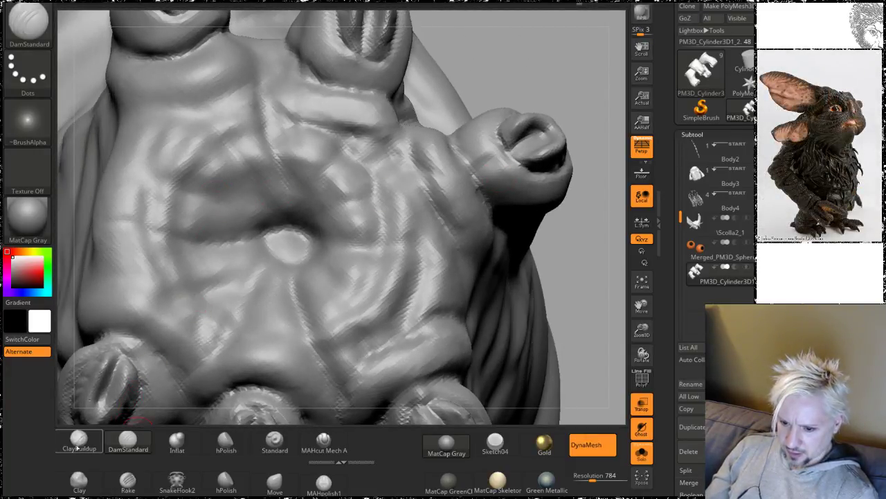
Step: Build up a ring of small round bumps around the central pit of the foot's sole with ClayBuildup
{"action": "left_click", "coordinate": [78, 441]}
{"action": "left_click_drag", "start_coordinate": [244, 222], "coordinate": [251, 216]}
{"action": "mouse_move", "coordinate": [287, 193]}
{"action": "left_mouse_down"}
{"action": "mouse_move", "coordinate": [281, 209]}
{"action": "mouse_move", "coordinate": [323, 221]}
{"action": "left_mouse_up"}
{"action": "left_click_drag", "start_coordinate": [320, 282], "coordinate": [319, 253]}
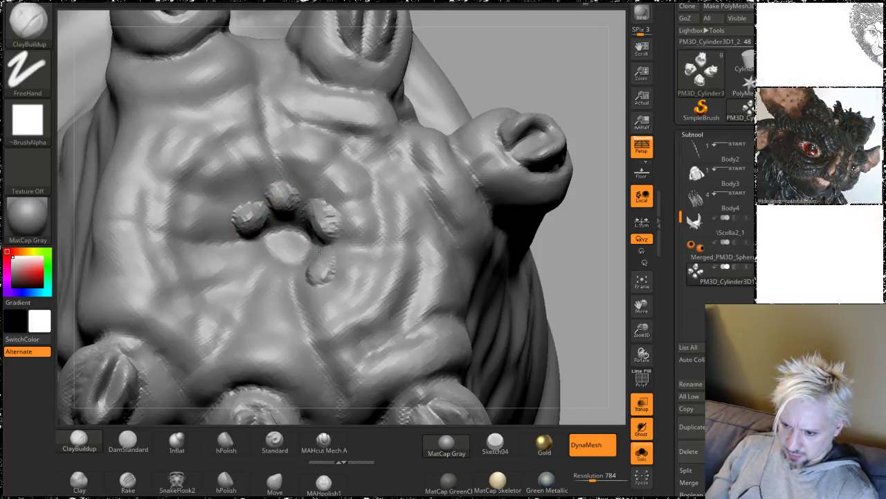
{"action": "left_click_drag", "start_coordinate": [278, 275], "coordinate": [280, 277]}
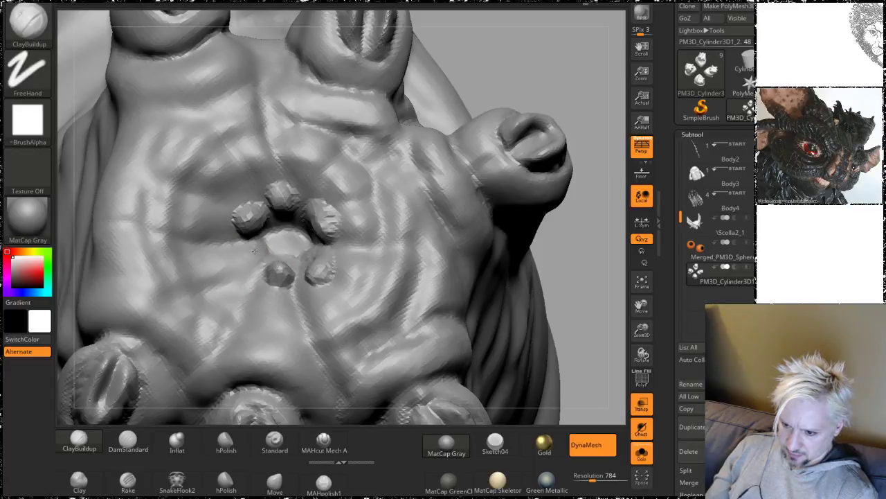
{"action": "left_click_drag", "start_coordinate": [254, 247], "coordinate": [254, 255]}
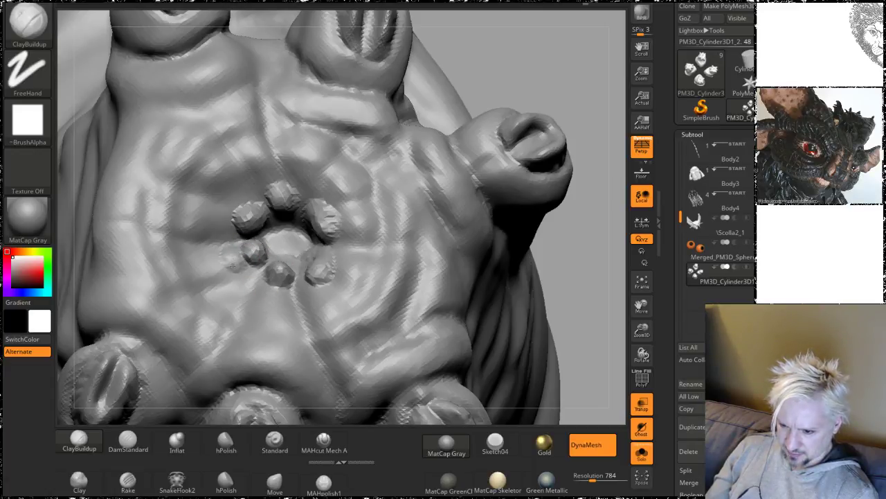
{"action": "left_click_drag", "start_coordinate": [272, 296], "coordinate": [276, 303]}
Step: Smooth the new bumps around the central pit so they blend into the sole
{"action": "key", "text": "shift"}
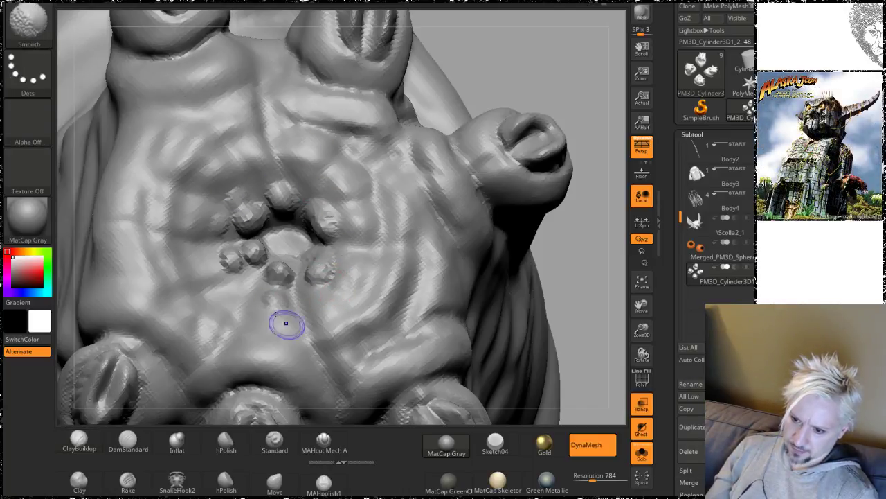
{"action": "mouse_move", "coordinate": [243, 259]}
{"action": "left_mouse_down"}
{"action": "mouse_move", "coordinate": [224, 258]}
{"action": "mouse_move", "coordinate": [260, 263]}
{"action": "mouse_move", "coordinate": [269, 243]}
{"action": "left_mouse_up"}
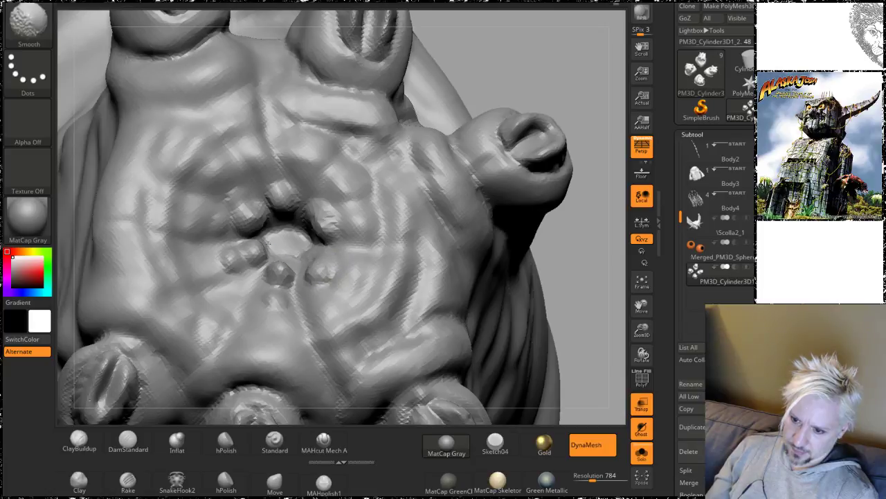
{"action": "mouse_move", "coordinate": [517, 76]}
{"action": "left_mouse_down"}
{"action": "mouse_move", "coordinate": [498, 166]}
{"action": "mouse_move", "coordinate": [574, 360]}
{"action": "mouse_move", "coordinate": [510, 202]}
{"action": "mouse_move", "coordinate": [492, 224]}
{"action": "mouse_move", "coordinate": [503, 297]}
{"action": "mouse_move", "coordinate": [460, 316]}
{"action": "mouse_move", "coordinate": [475, 362]}
{"action": "mouse_move", "coordinate": [488, 186]}
{"action": "mouse_move", "coordinate": [469, 184]}
{"action": "mouse_move", "coordinate": [469, 167]}
{"action": "mouse_move", "coordinate": [389, 153]}
{"action": "left_mouse_up"}
{"action": "key", "text": "shift"}
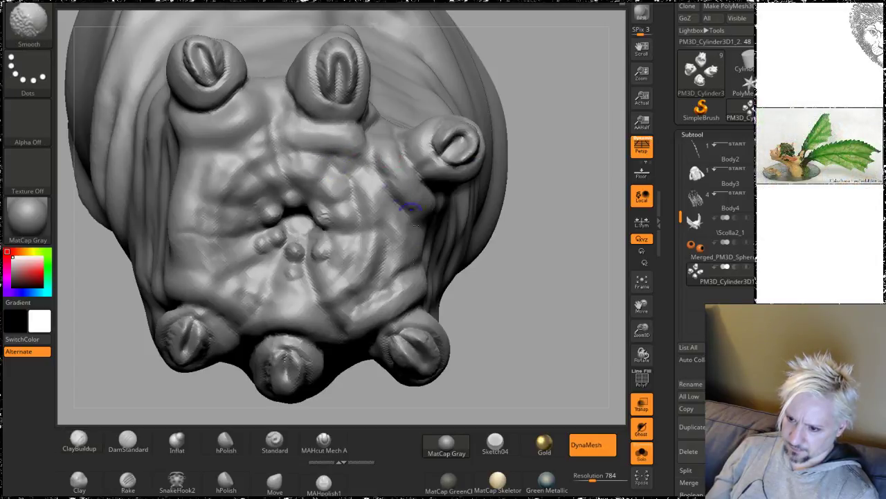
Step: Bring back the whole creature without transparency and apply the MatCap GreenCl material
{"action": "mouse_move", "coordinate": [547, 305]}
{"action": "left_mouse_down", "text": "alt"}
{"action": "mouse_move", "coordinate": [514, 168]}
{"action": "mouse_move", "coordinate": [505, 222]}
{"action": "mouse_move", "coordinate": [518, 283]}
{"action": "mouse_move", "coordinate": [499, 348]}
{"action": "mouse_move", "coordinate": [471, 275]}
{"action": "mouse_move", "coordinate": [572, 273]}
{"action": "left_mouse_up", "text": "alt"}
{"action": "left_click", "coordinate": [639, 450]}
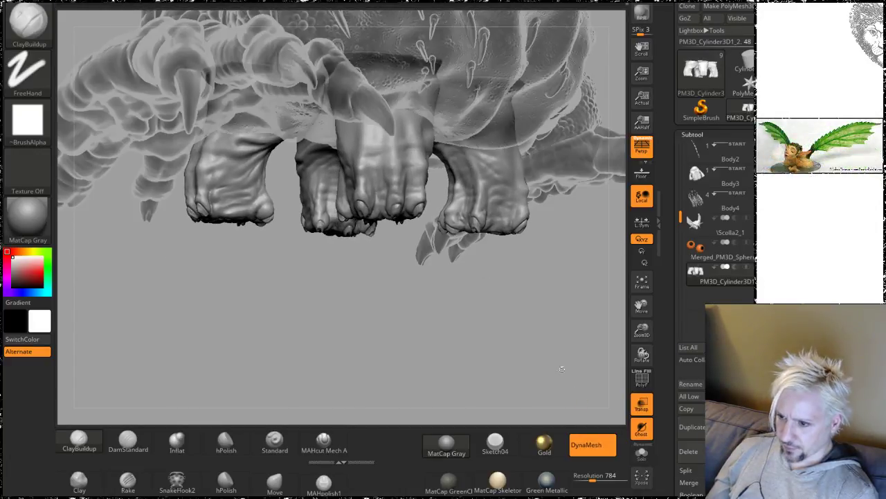
{"action": "left_click", "coordinate": [641, 403]}
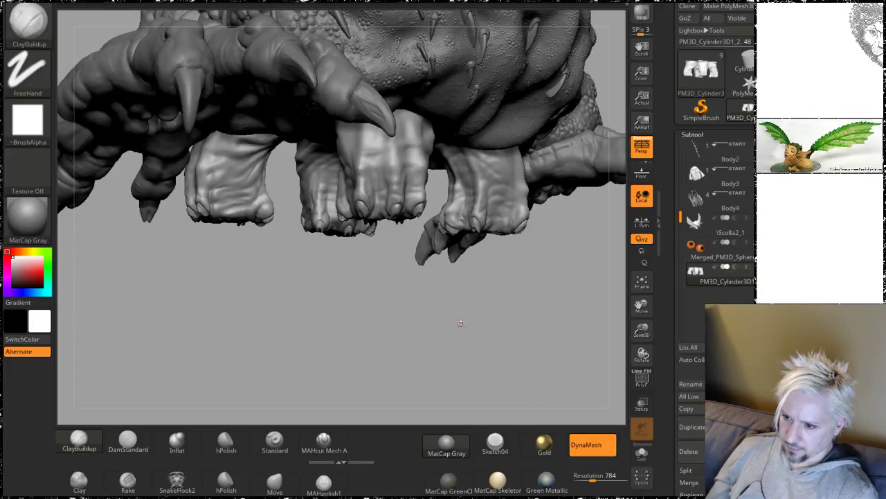
{"action": "left_click_drag", "start_coordinate": [461, 323], "coordinate": [479, 487]}
{"action": "left_click", "coordinate": [446, 482]}
Step: Examine the whole creature from several angles, including the feet, the hand, the chest spikes and the face
{"action": "left_click_drag", "start_coordinate": [450, 394], "coordinate": [468, 243]}
{"action": "mouse_move", "coordinate": [509, 292]}
{"action": "left_mouse_down"}
{"action": "mouse_move", "coordinate": [538, 300]}
{"action": "mouse_move", "coordinate": [480, 311]}
{"action": "mouse_move", "coordinate": [390, 254]}
{"action": "left_mouse_up"}
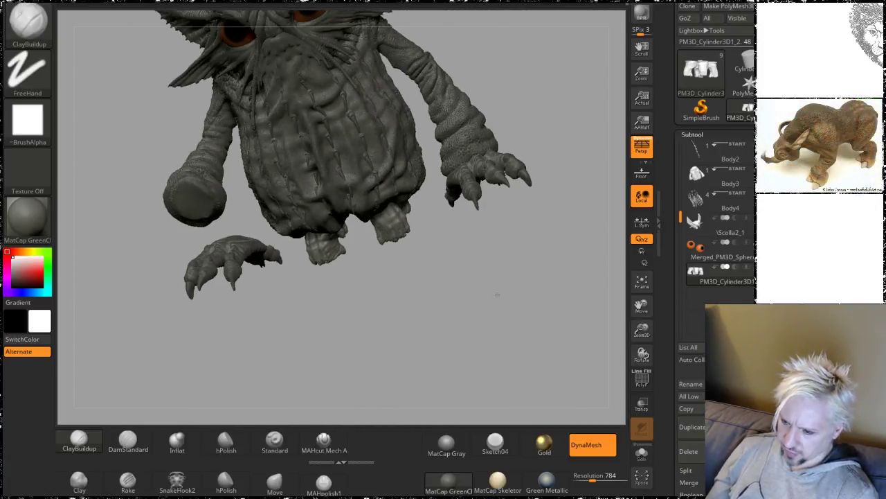
{"action": "left_click_drag", "start_coordinate": [497, 294], "coordinate": [370, 204]}
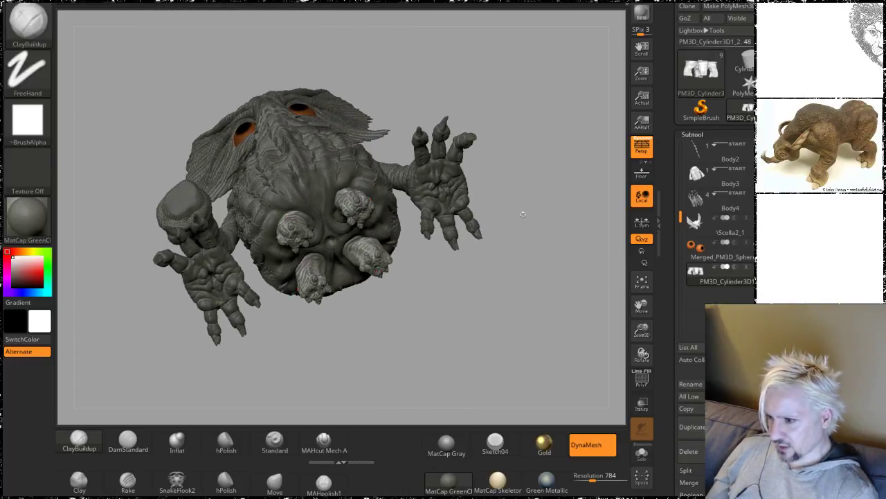
{"action": "mouse_move", "coordinate": [534, 173]}
{"action": "left_mouse_down"}
{"action": "mouse_move", "coordinate": [531, 199]}
{"action": "mouse_move", "coordinate": [551, 140]}
{"action": "mouse_move", "coordinate": [524, 224]}
{"action": "mouse_move", "coordinate": [522, 275]}
{"action": "mouse_move", "coordinate": [566, 99]}
{"action": "left_mouse_up"}
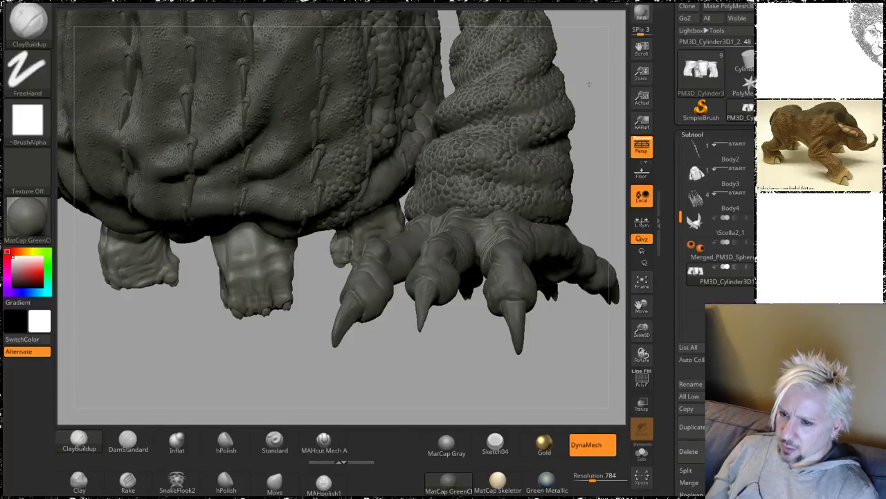
{"action": "left_click_drag", "start_coordinate": [609, 61], "coordinate": [457, 218]}
{"action": "left_click_drag", "start_coordinate": [555, 210], "coordinate": [561, 214]}
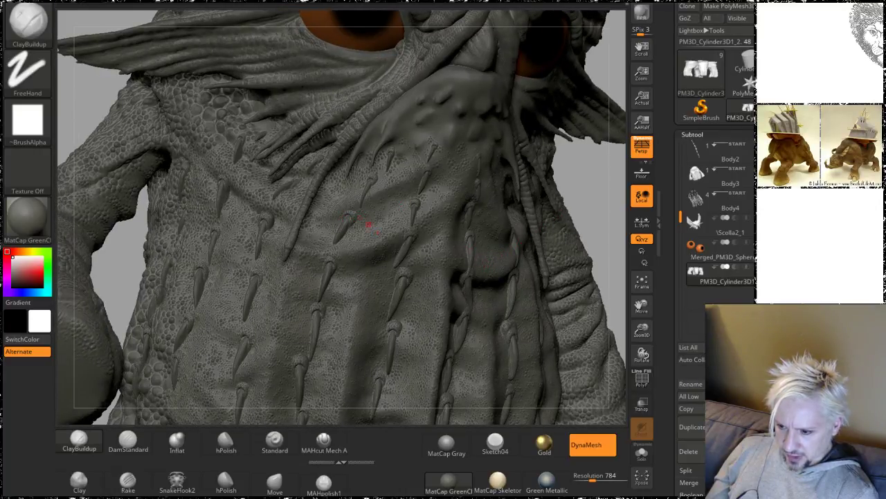
{"action": "left_click_drag", "start_coordinate": [601, 229], "coordinate": [600, 299], "text": "alt"}
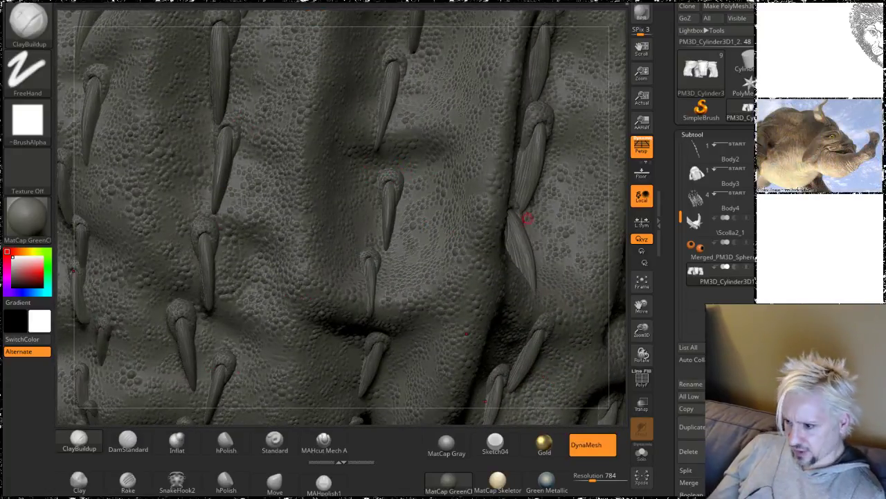
{"action": "mouse_move", "coordinate": [619, 269]}
{"action": "left_mouse_down"}
{"action": "mouse_move", "coordinate": [593, 193]}
{"action": "mouse_move", "coordinate": [594, 232]}
{"action": "mouse_move", "coordinate": [568, 282]}
{"action": "left_mouse_up"}
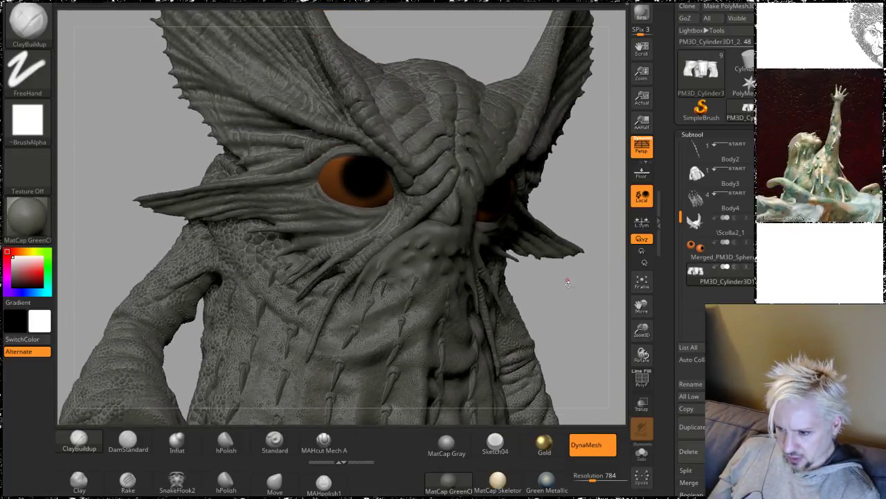
{"action": "left_click_drag", "start_coordinate": [579, 322], "coordinate": [540, 222], "text": "alt"}
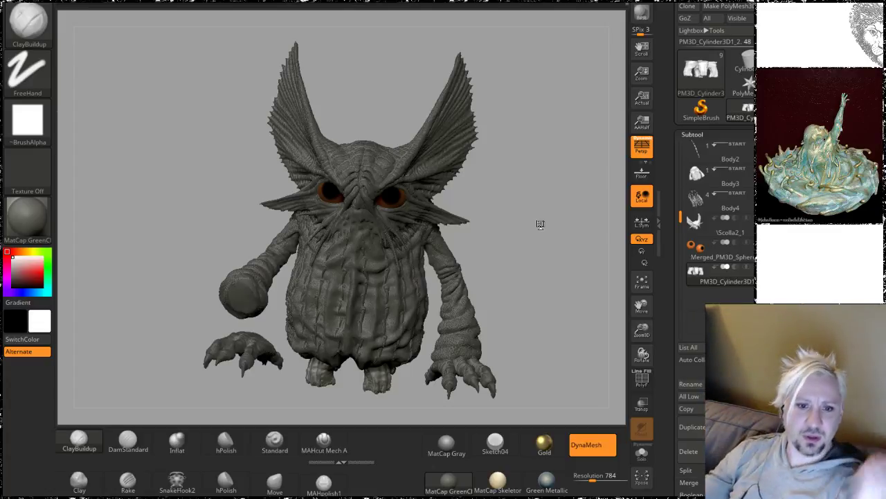
Step: Switch to the web browser and look through the Driddyon species drawings on the Breath of Life studio site
{"action": "mouse_move", "coordinate": [431, 484]}
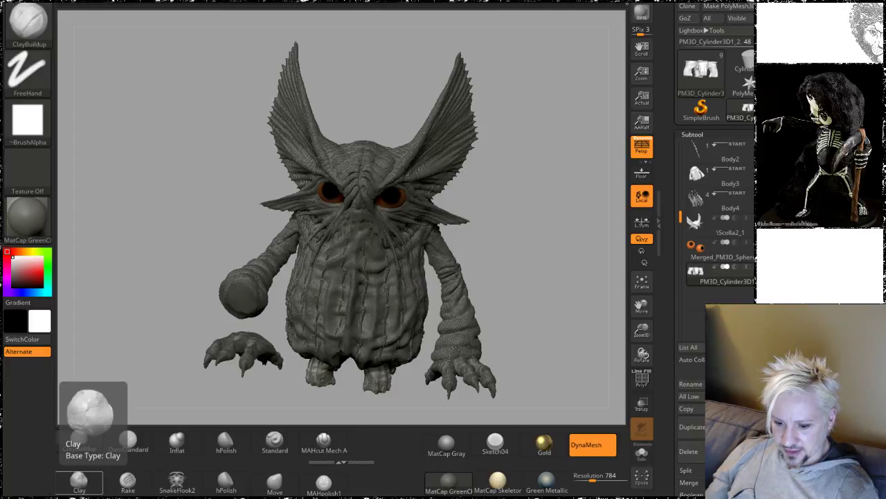
{"action": "key", "text": "alt+Tab"}
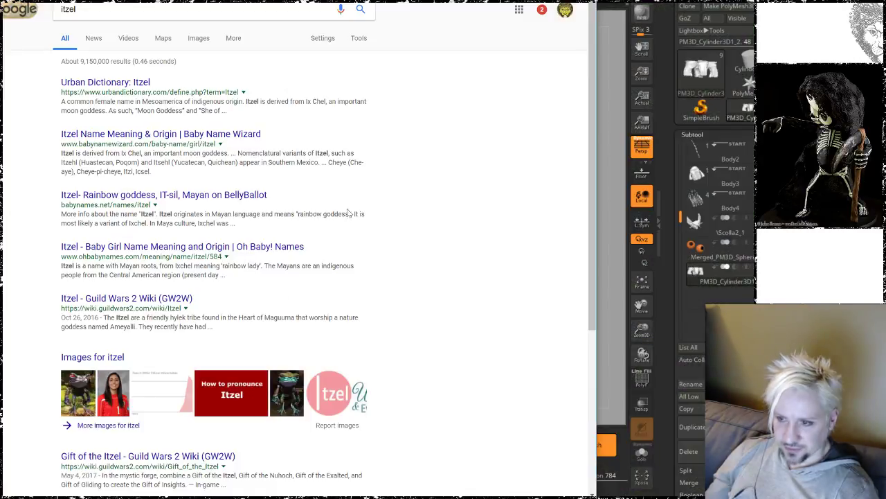
{"action": "key", "text": "ctrl+Tab"}
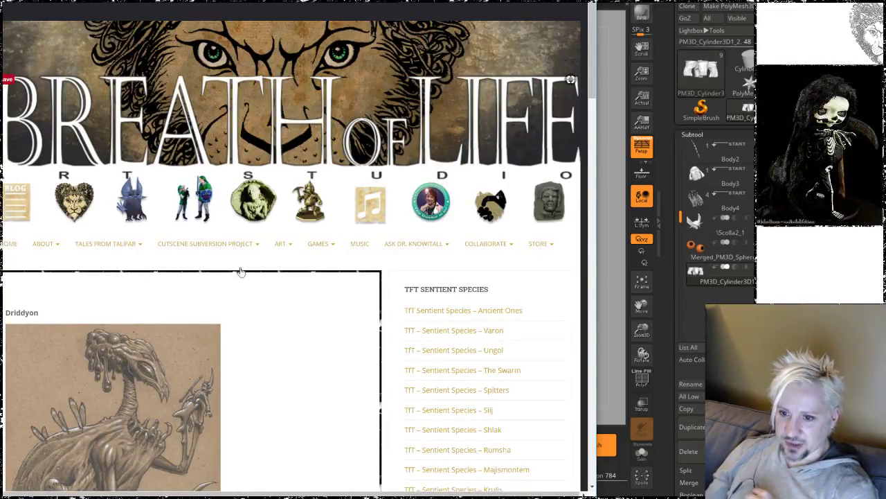
{"action": "scroll", "coordinate": [381, 344], "scroll_direction": "down", "scroll_amount": 1}
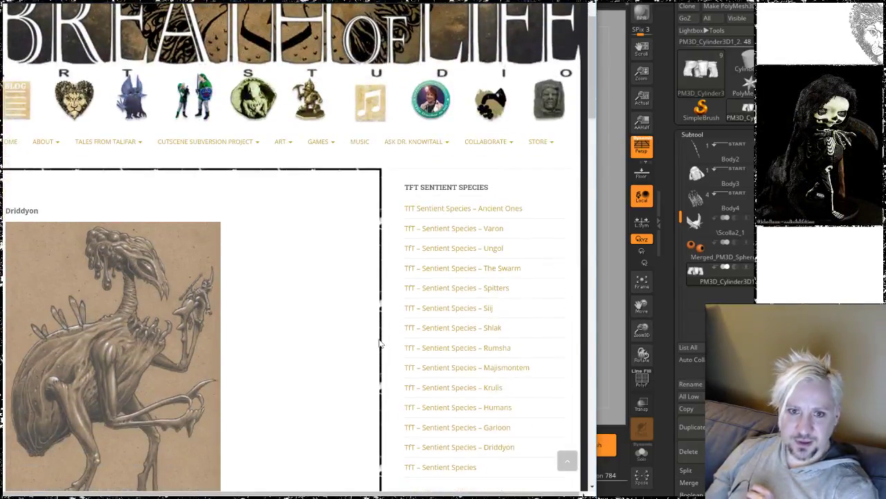
{"action": "scroll", "coordinate": [381, 344], "scroll_direction": "up", "scroll_amount": 2}
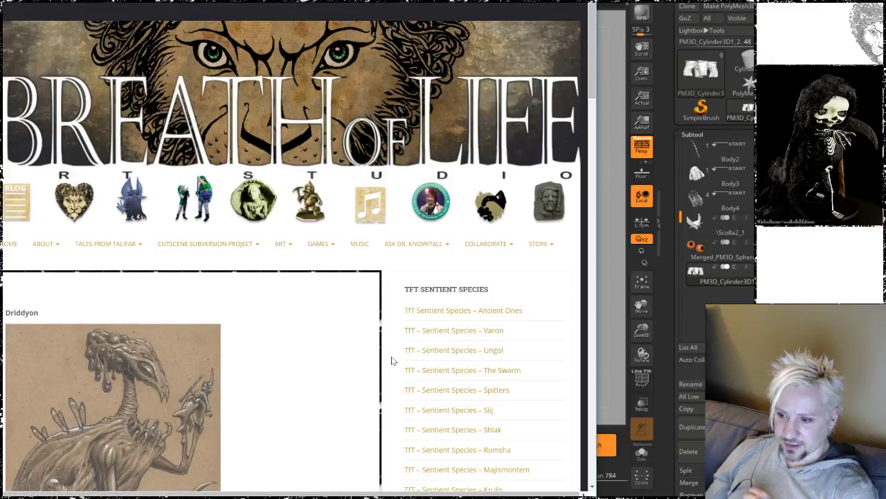
{"action": "scroll", "coordinate": [390, 358], "scroll_direction": "down", "scroll_amount": 4}
{"action": "scroll", "coordinate": [266, 289], "scroll_direction": "down", "scroll_amount": 4}
{"action": "scroll", "coordinate": [266, 289], "scroll_direction": "up", "scroll_amount": 6}
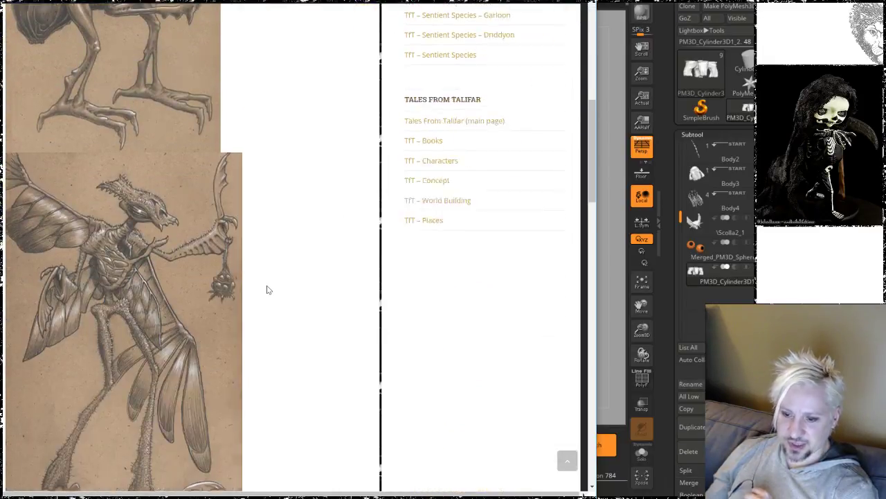
{"action": "scroll", "coordinate": [270, 288], "scroll_direction": "up", "scroll_amount": 2}
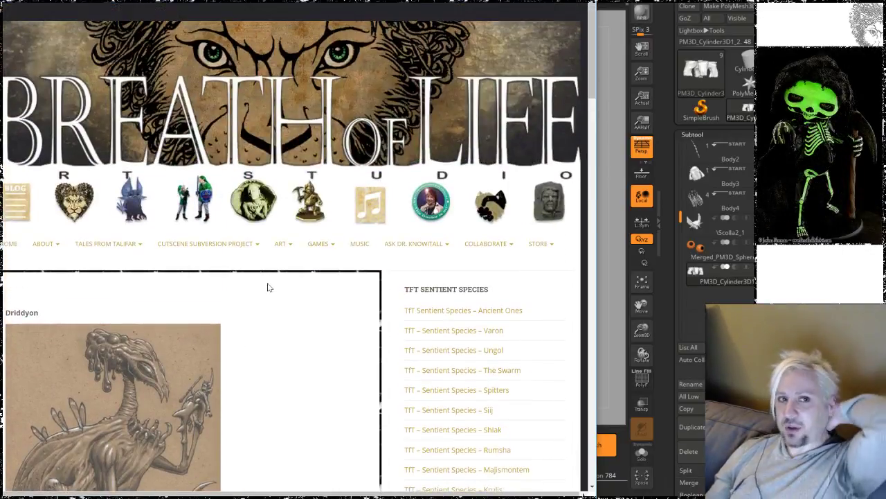